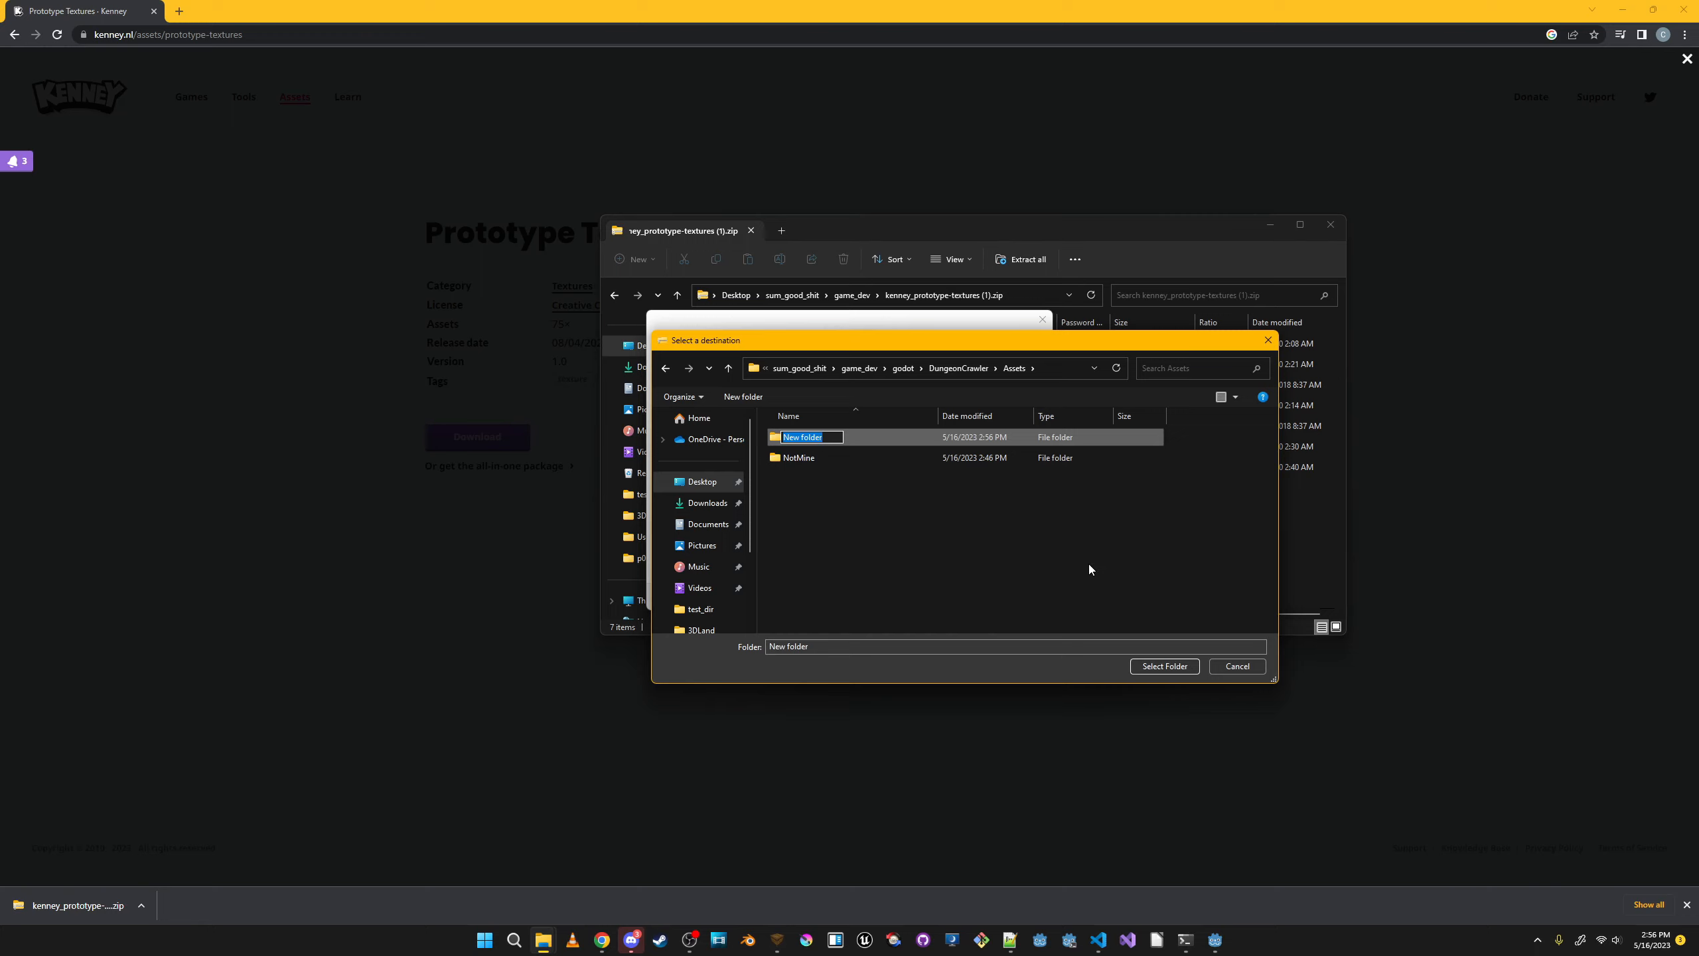
Delete the newly created folder from Assets and open the NotMine folder.
click(1089, 565)
click(1006, 440)
key(Delete)
double_click(1000, 439)
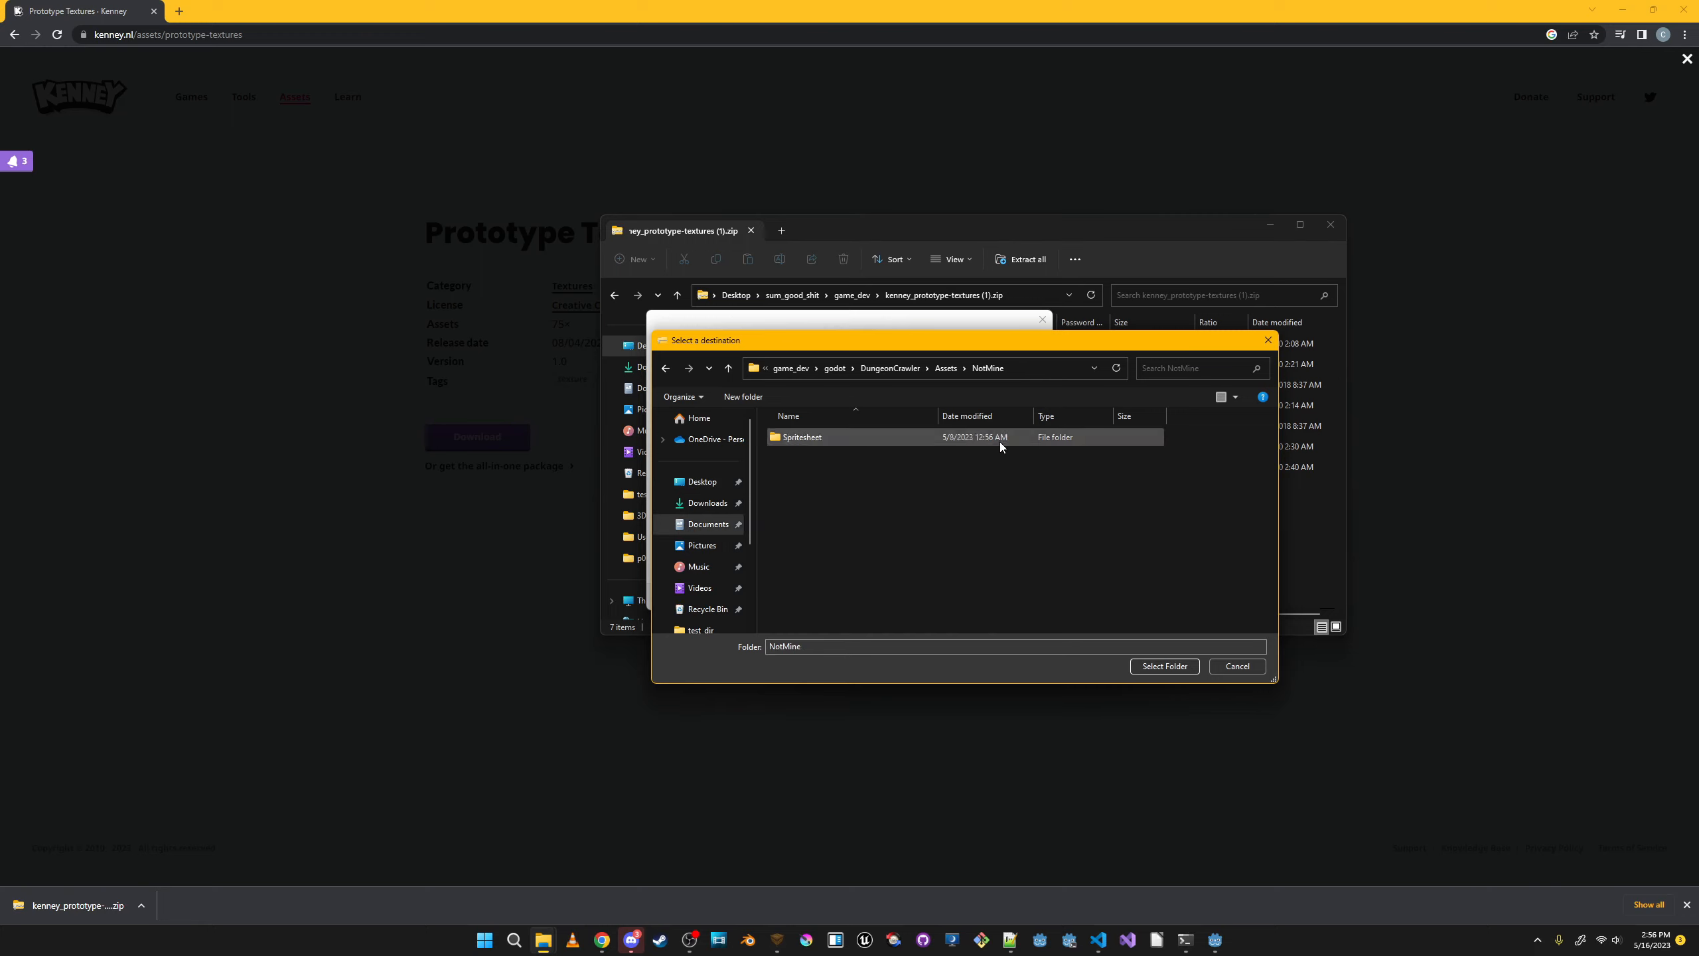
Create a folder named Textures inside the NotMine folder.
right_click(1028, 536)
mouse_move(1078, 685)
click(1185, 696)
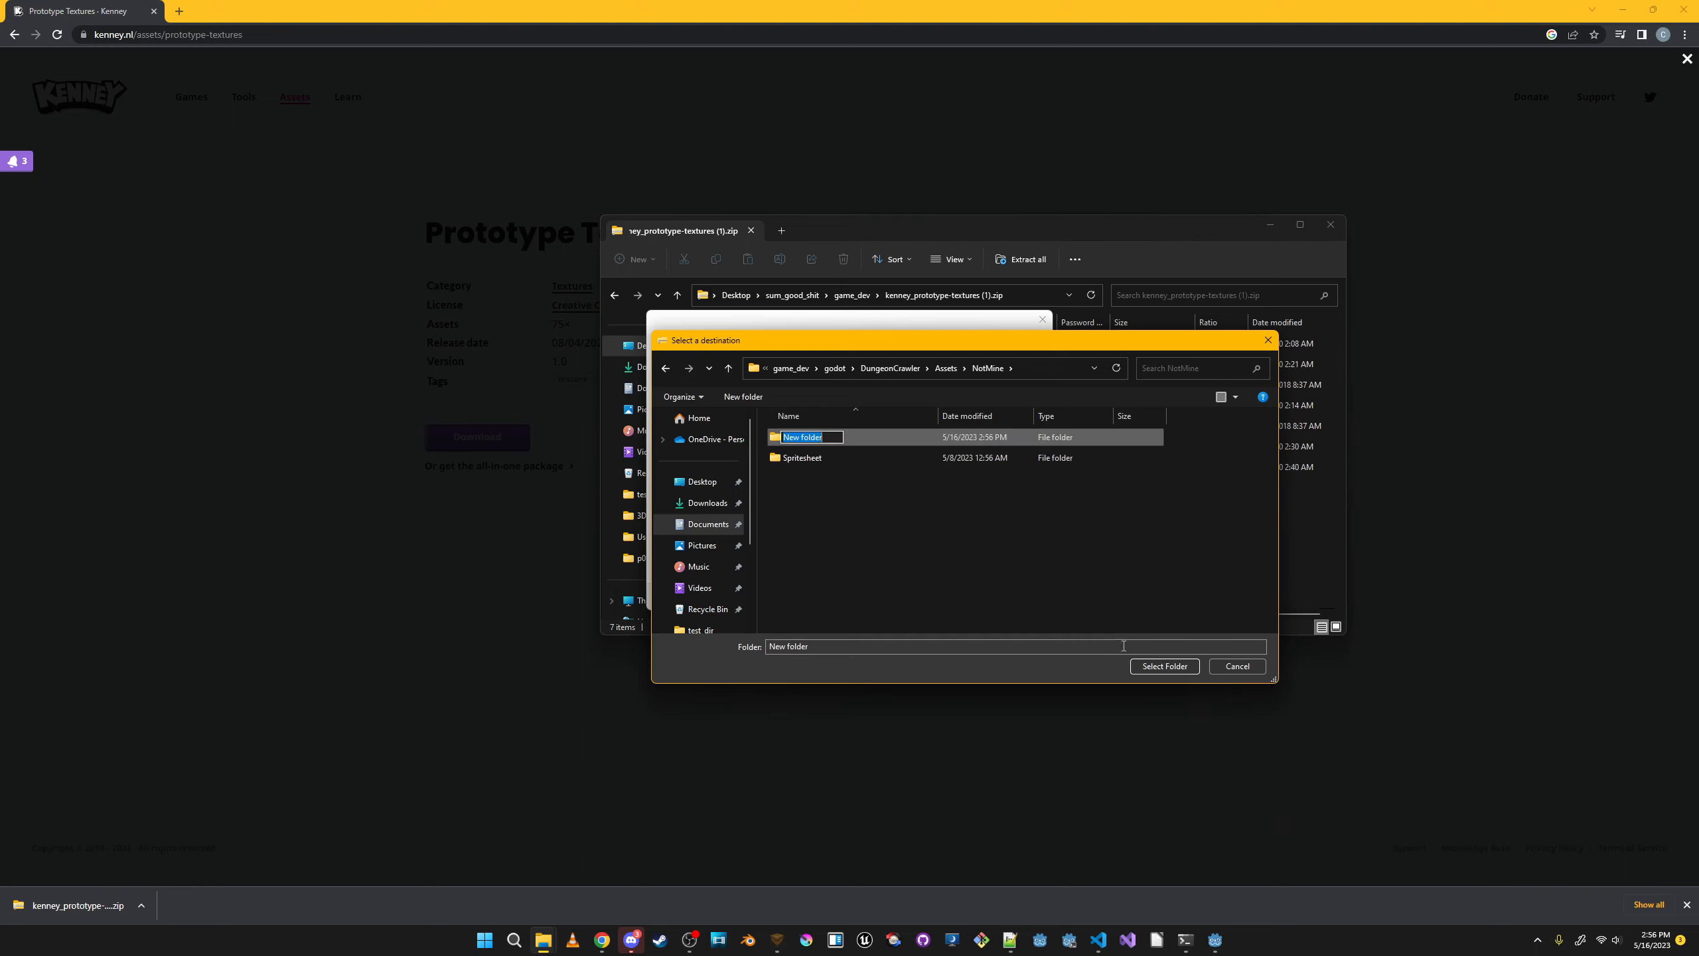
text(Textures)
key(Return)
Choose the NotMine Textures folder as the destination and extract the prototype textures archive into it.
double_click(945, 460)
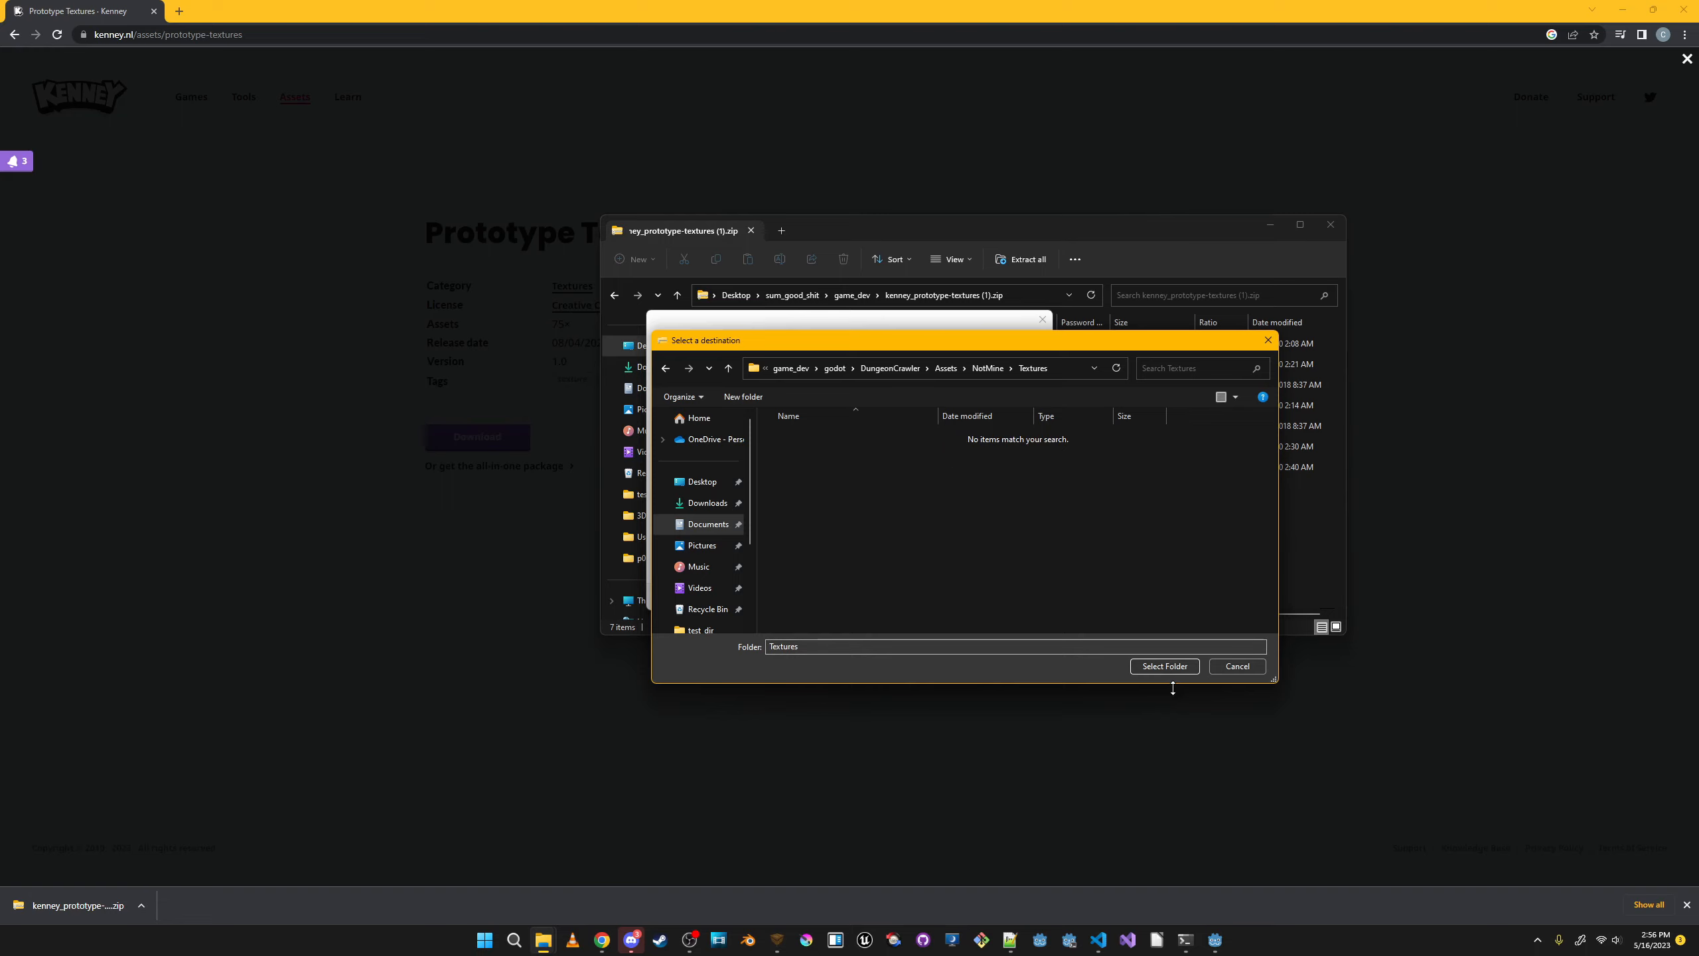
click(1165, 666)
click(968, 598)
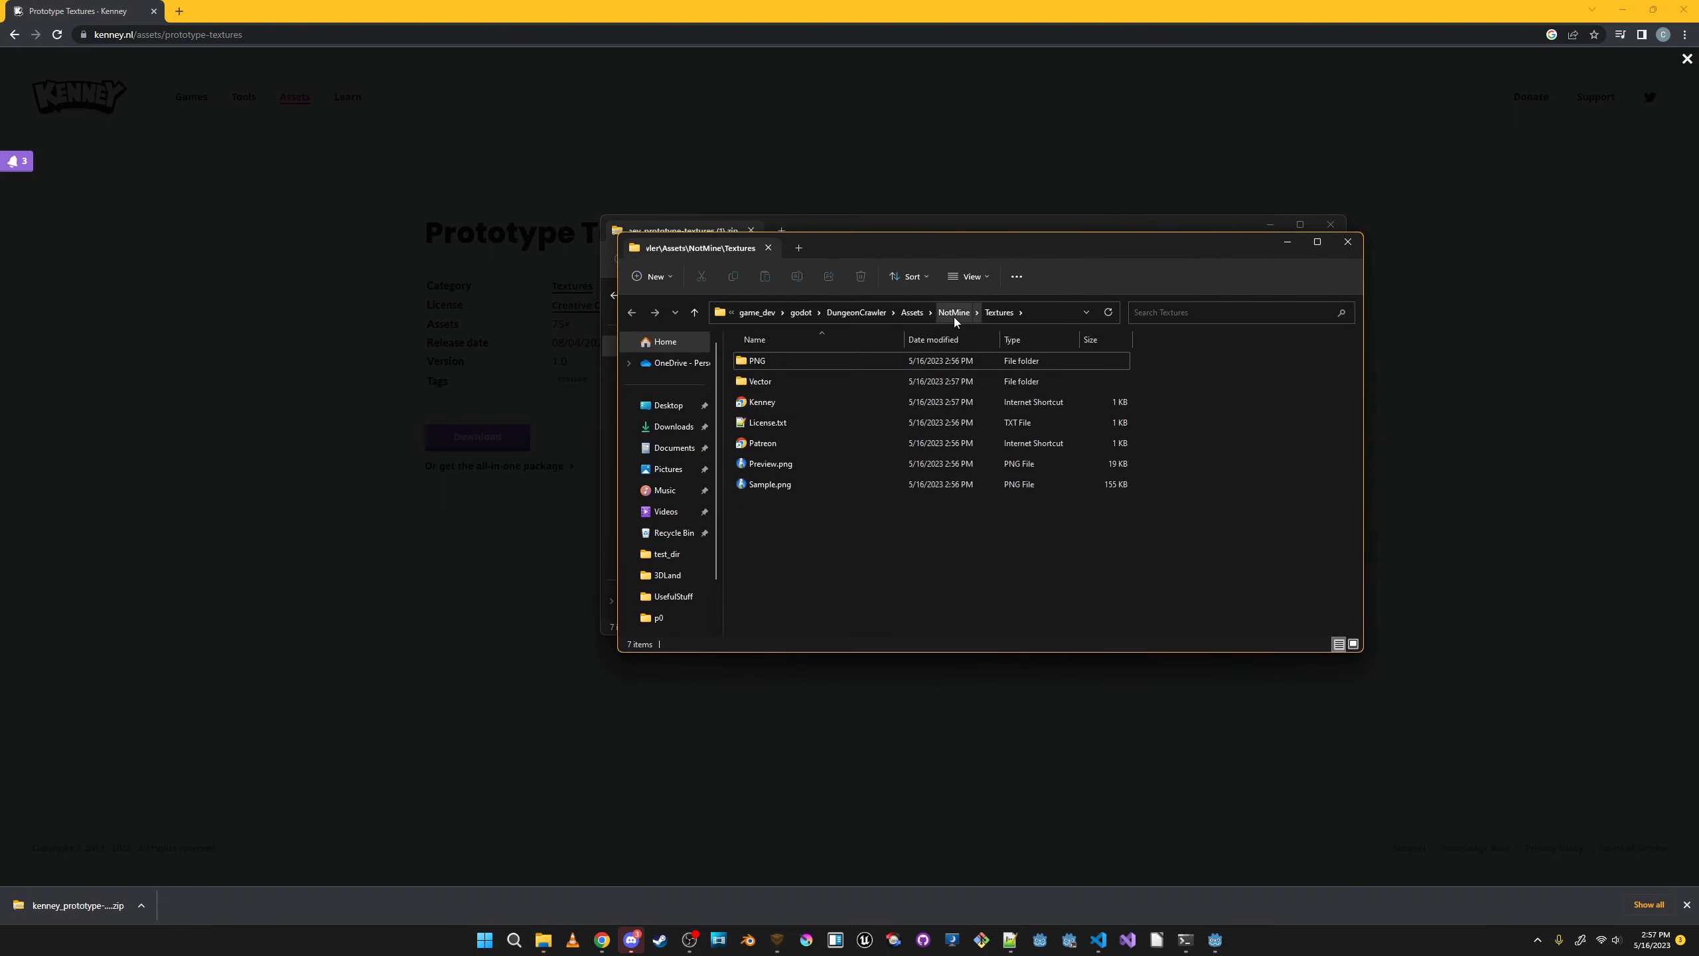
Copy the Dark, Green, Light, Orange, Purple and Red folders from the extracted PNG folder.
double_click(899, 360)
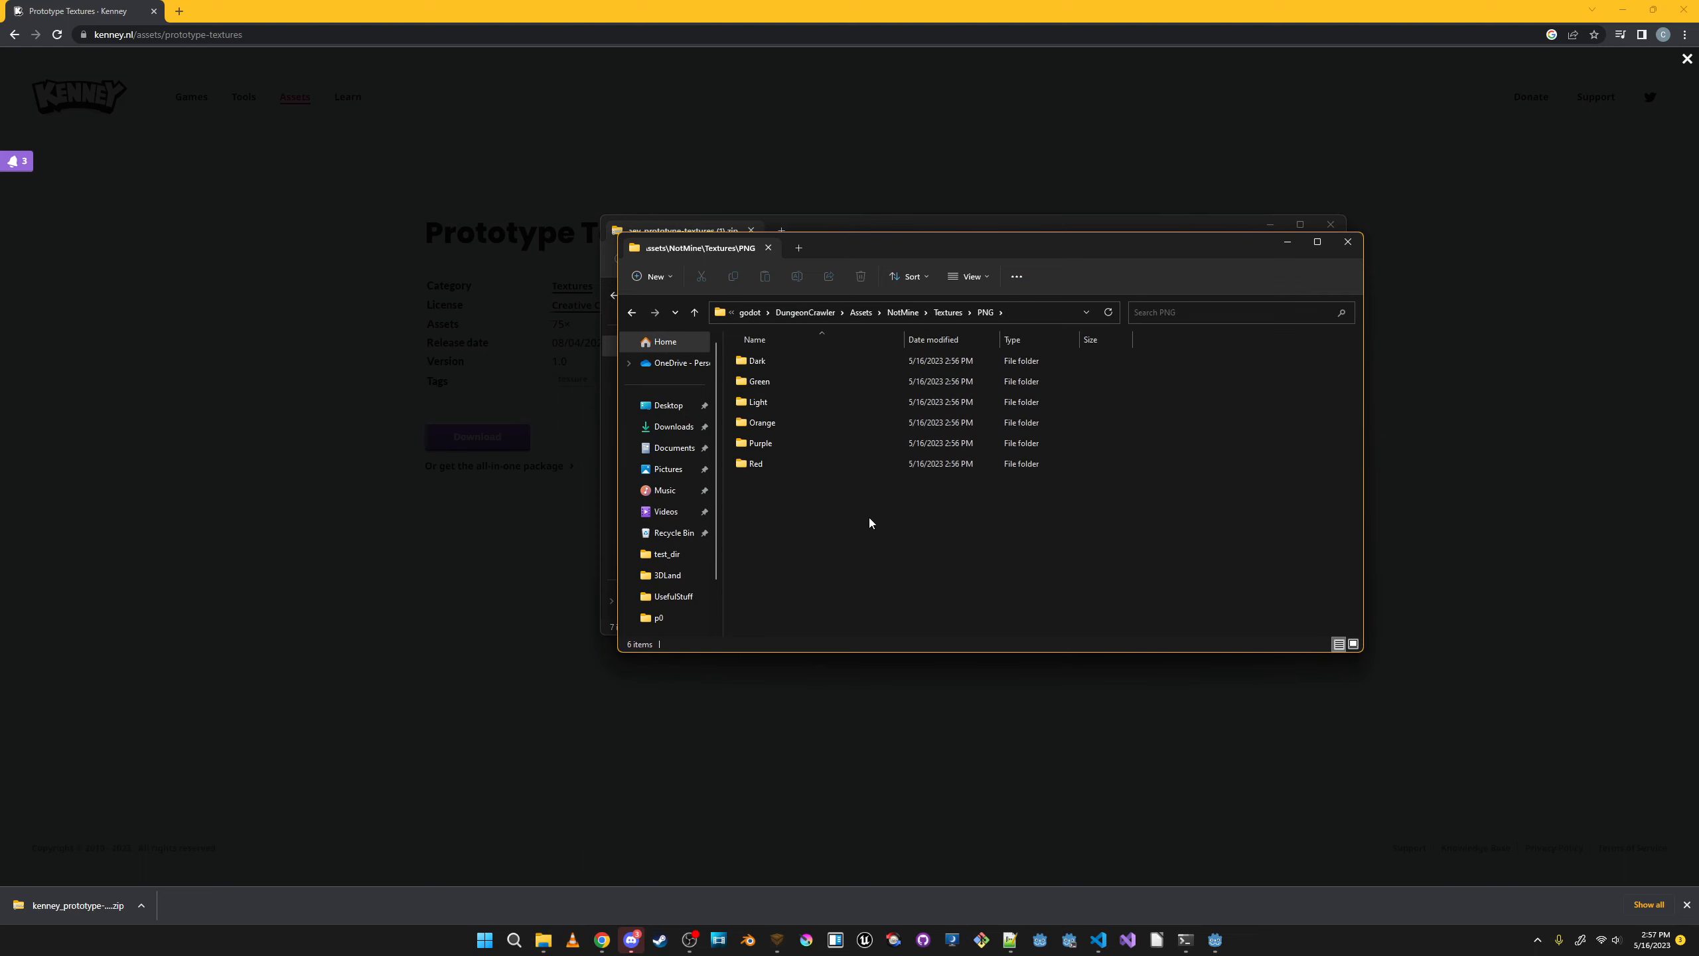
drag(863, 506, 870, 355)
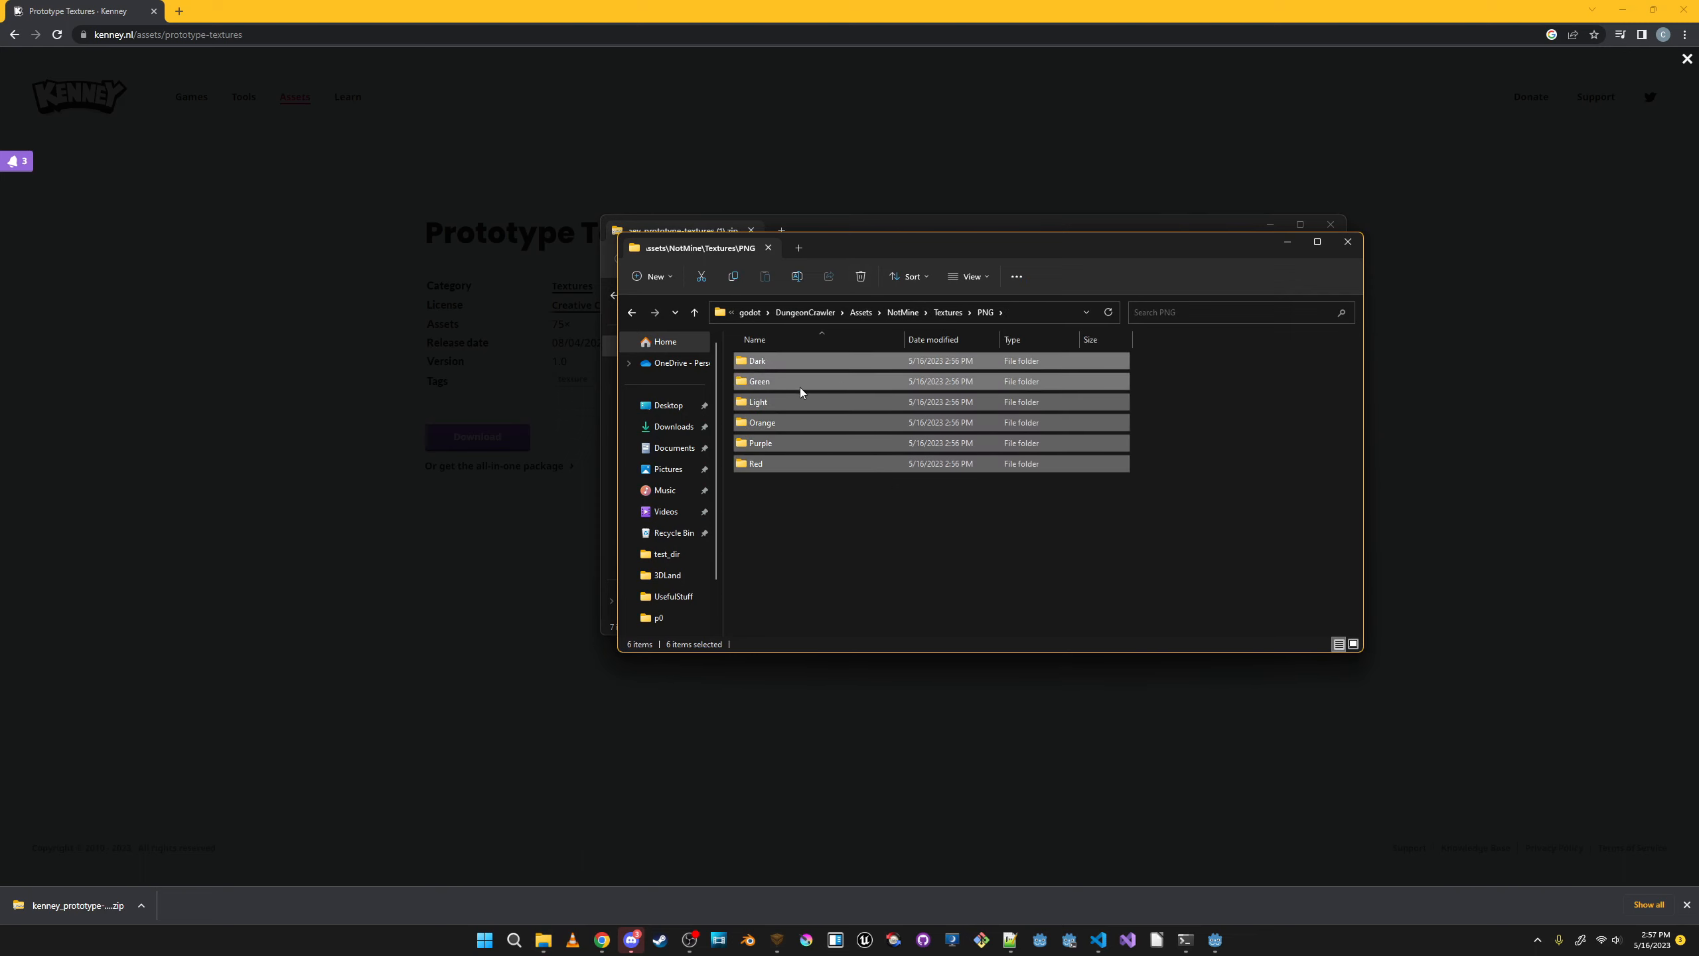
key(ctrl+c)
Create a folder named textures in the DungeonCrawler project's addons/tbloader folder.
click(803, 312)
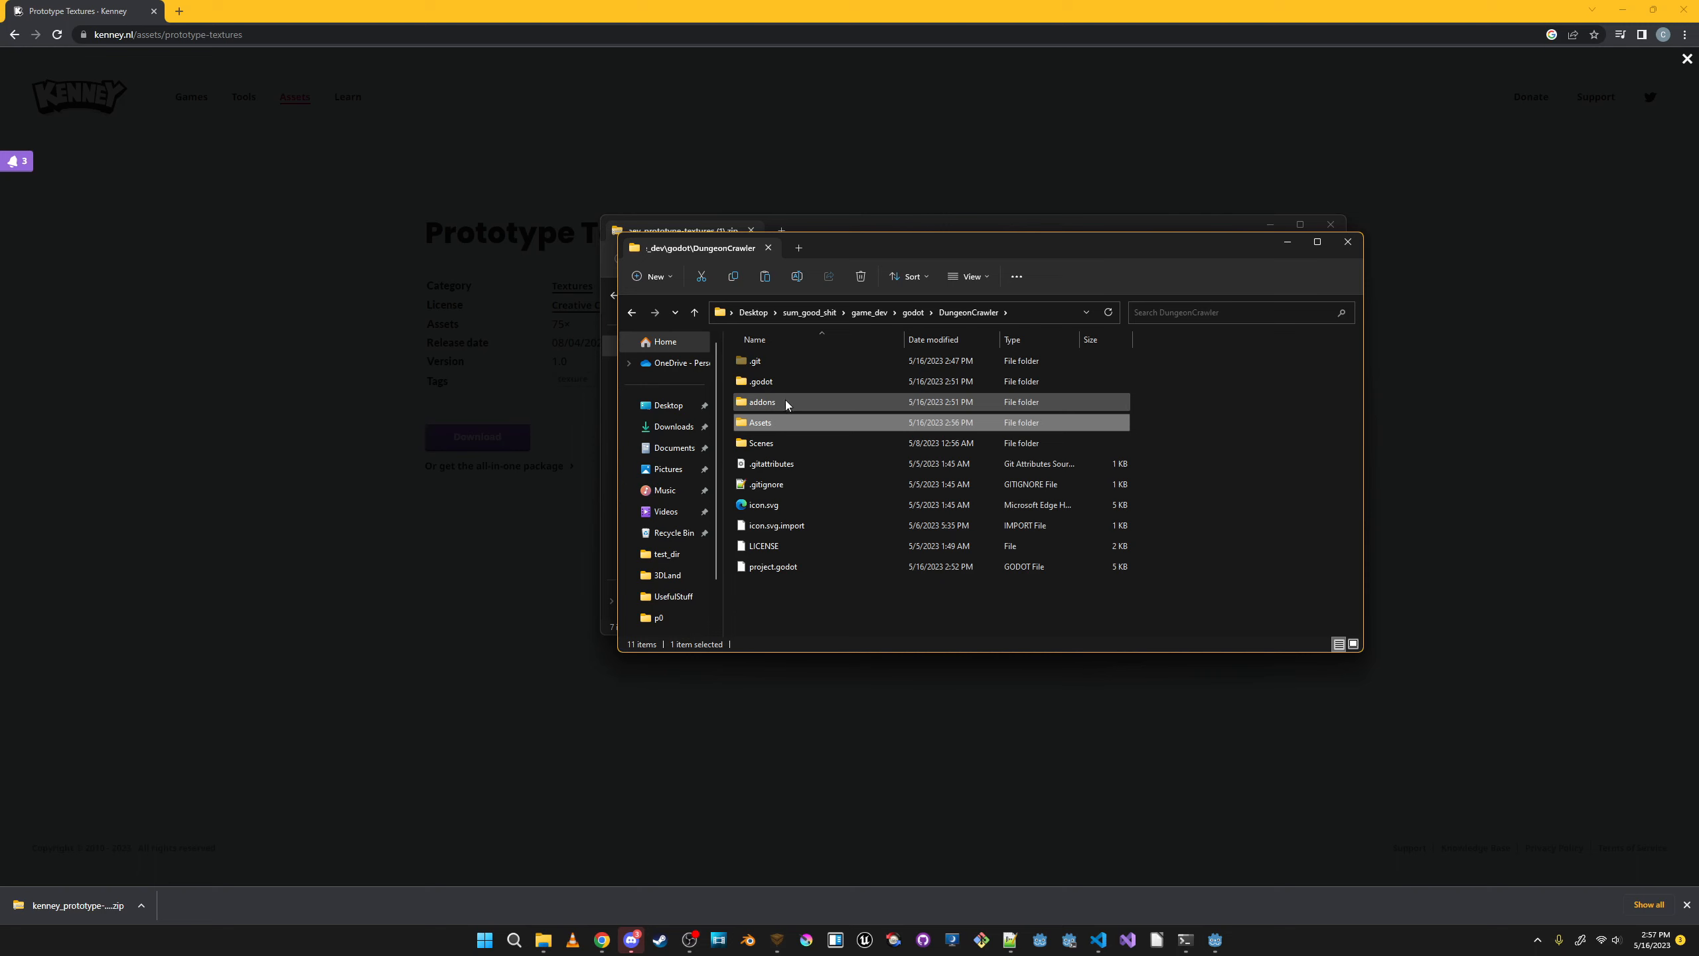
double_click(786, 400)
right_click(813, 389)
double_click(776, 361)
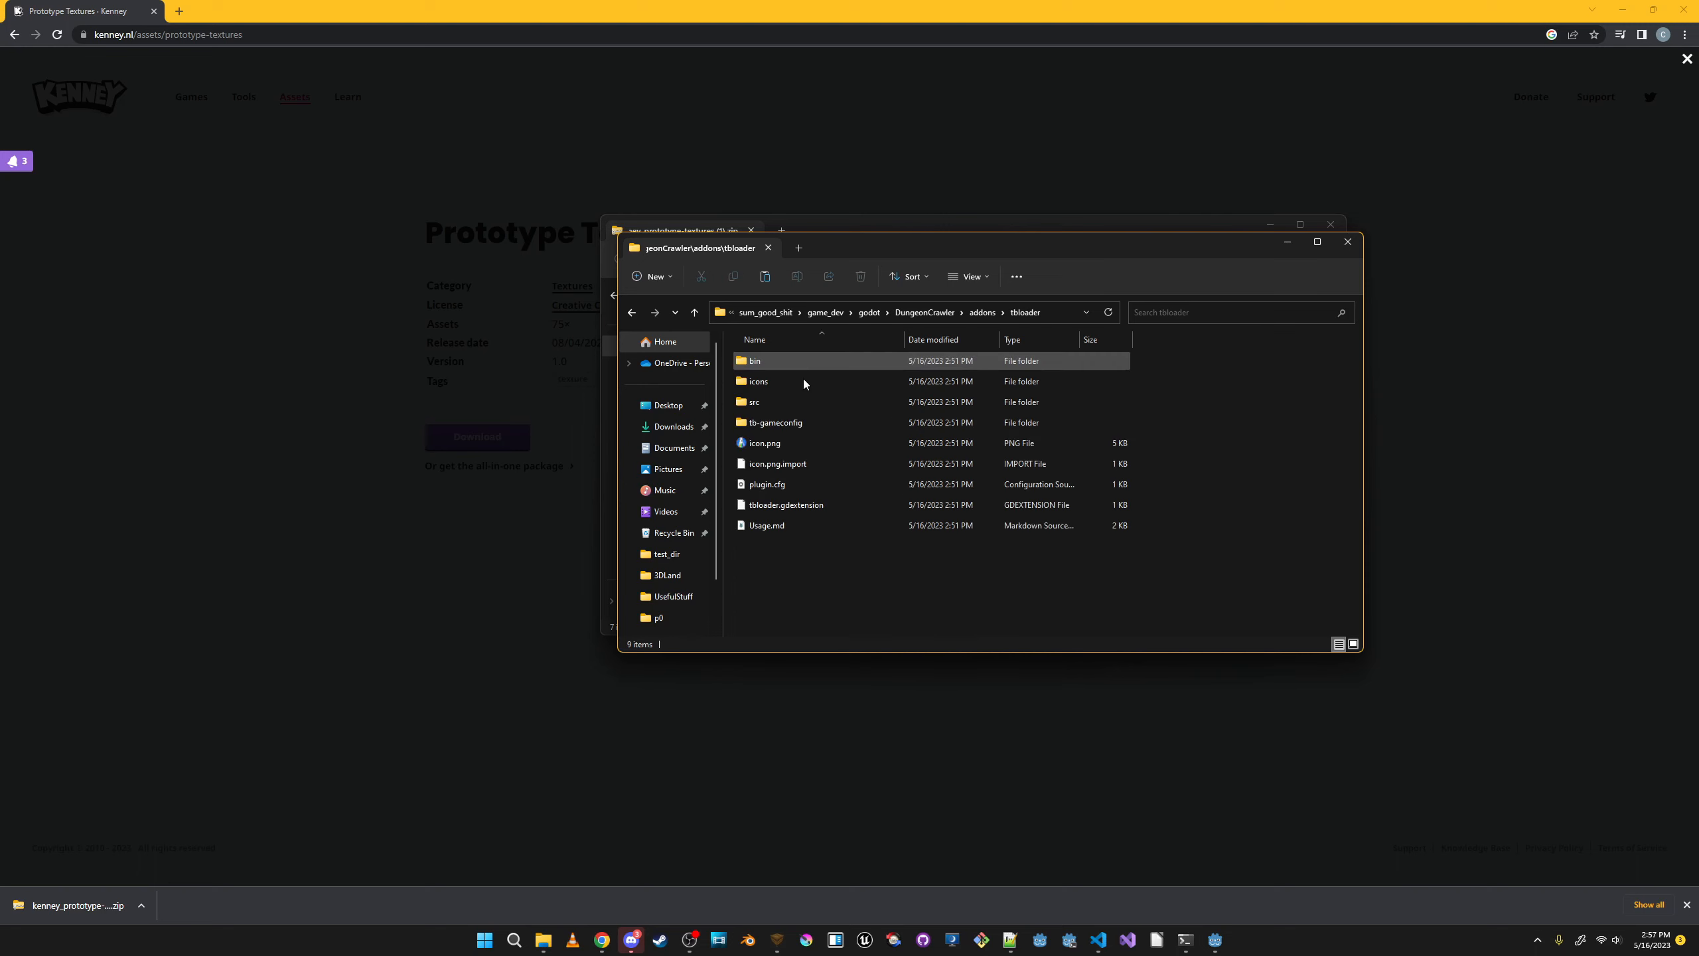
right_click(900, 562)
mouse_move(975, 732)
click(1112, 734)
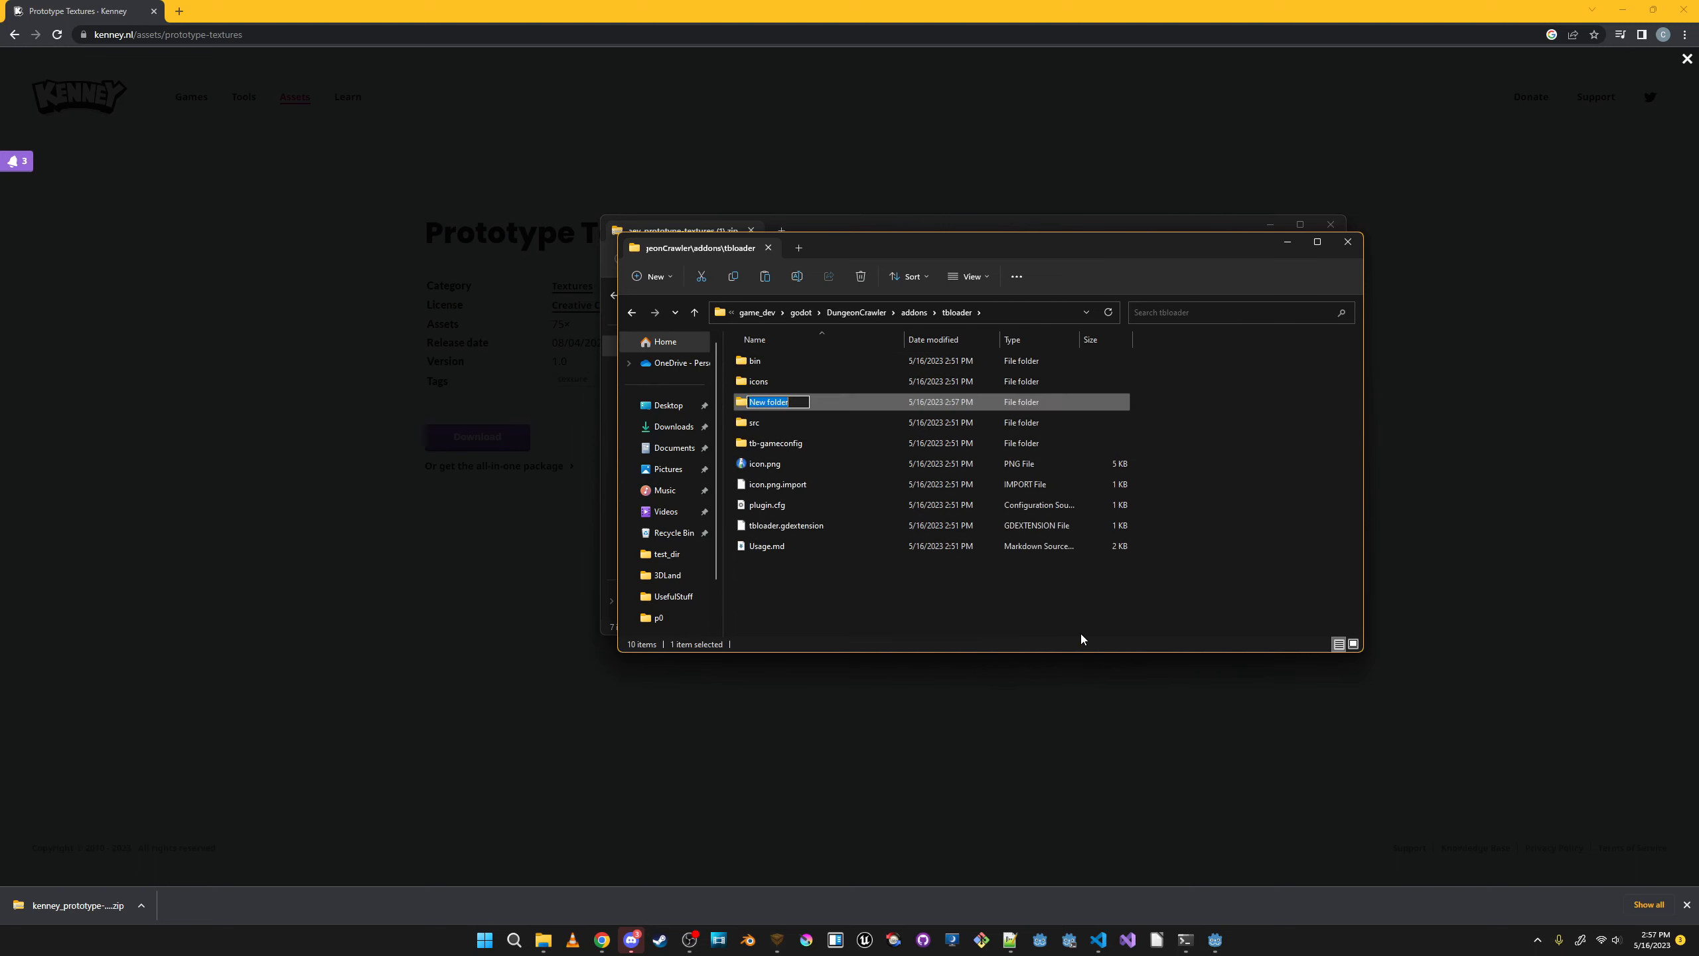
text(textures)
key(Return)
Paste the copied colour folders into the tbloader textures folder.
double_click(804, 447)
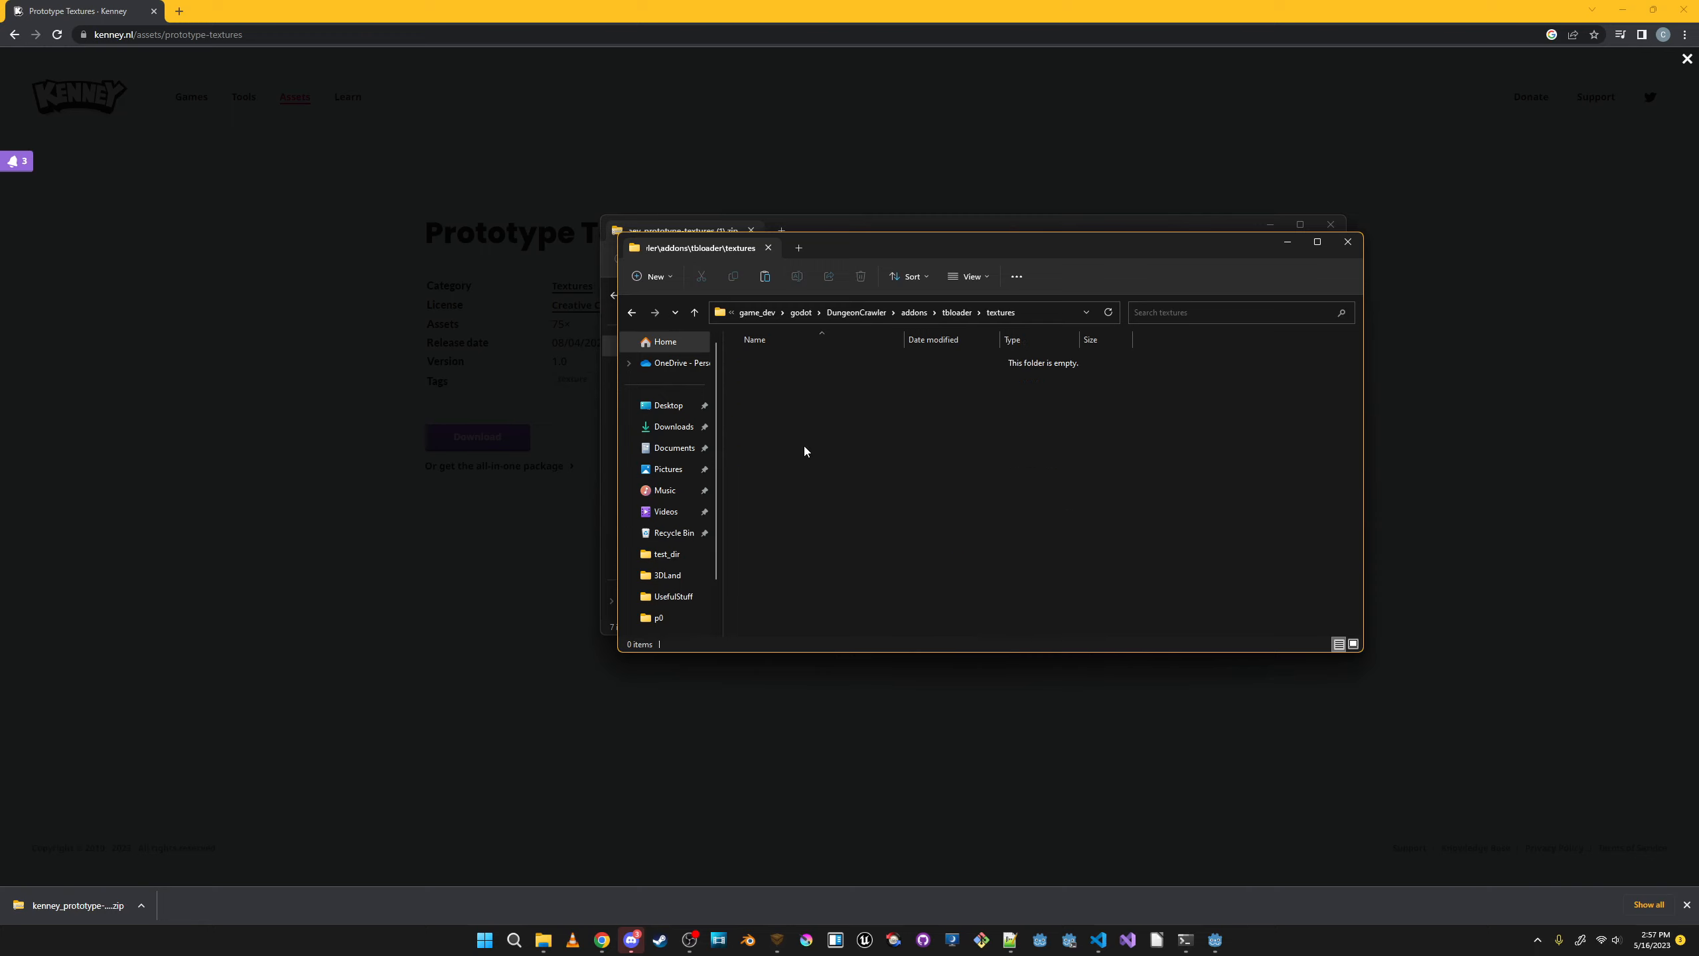
key(ctrl+v)
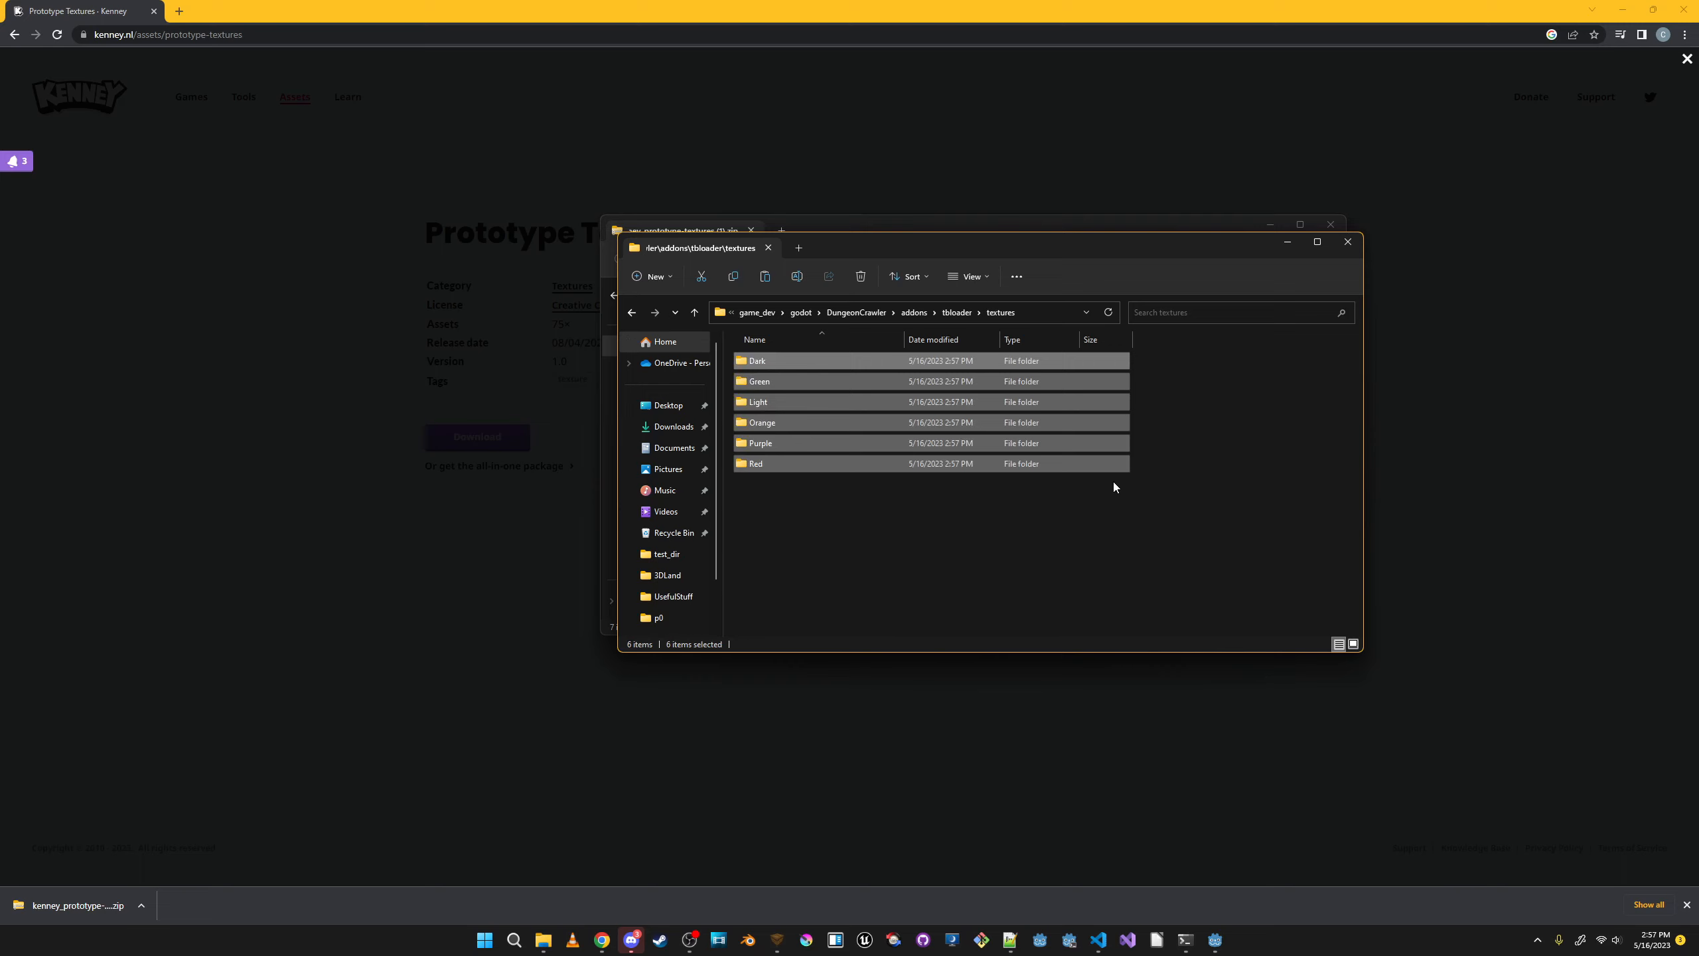
click(1121, 544)
Switch to TrenchBroom and enable the Dark, Green, Light, Orange, Purple and Red texture collections.
click(776, 939)
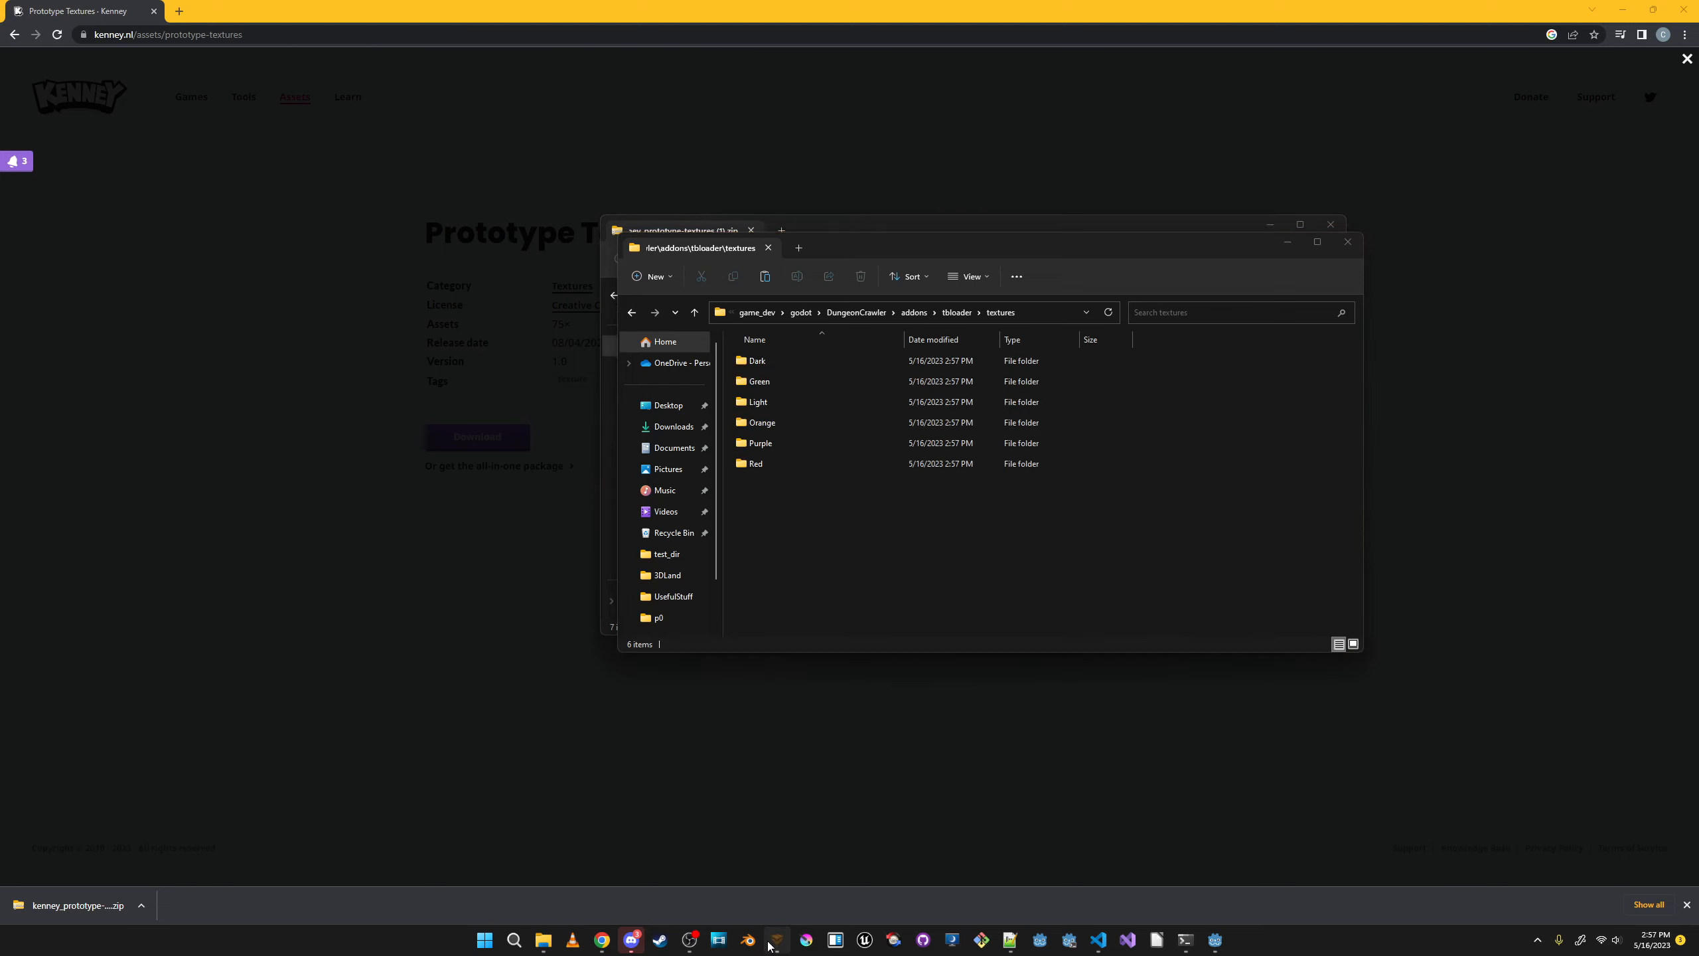
click(1541, 816)
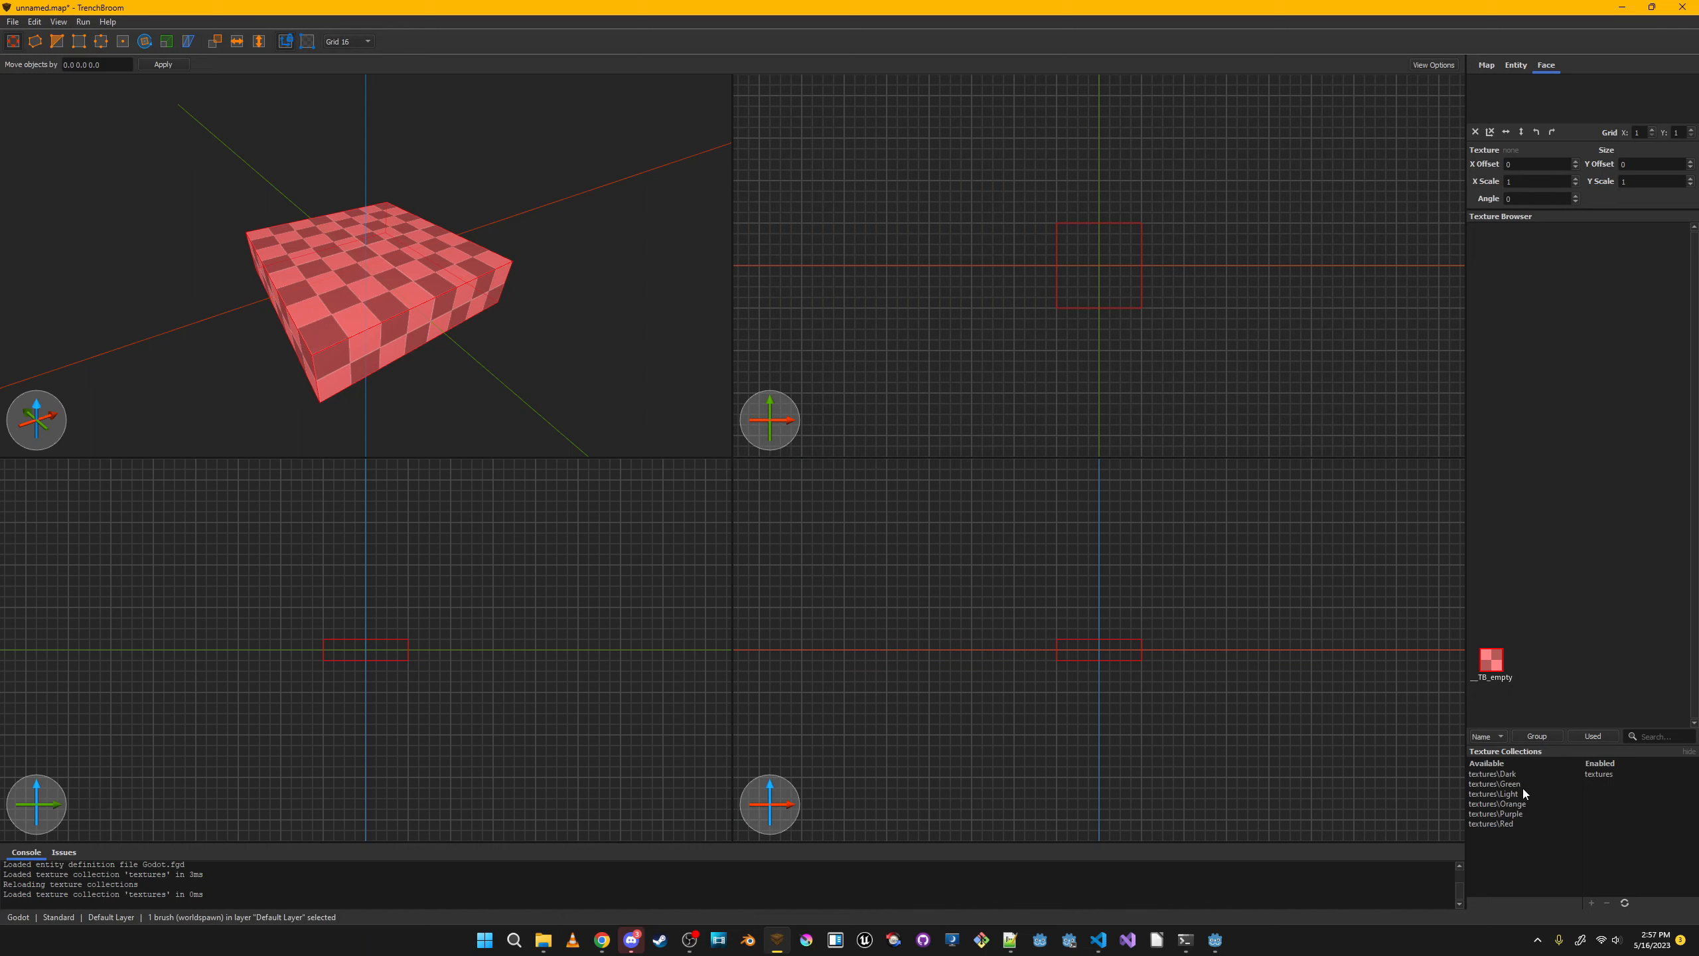
double_click(1513, 774)
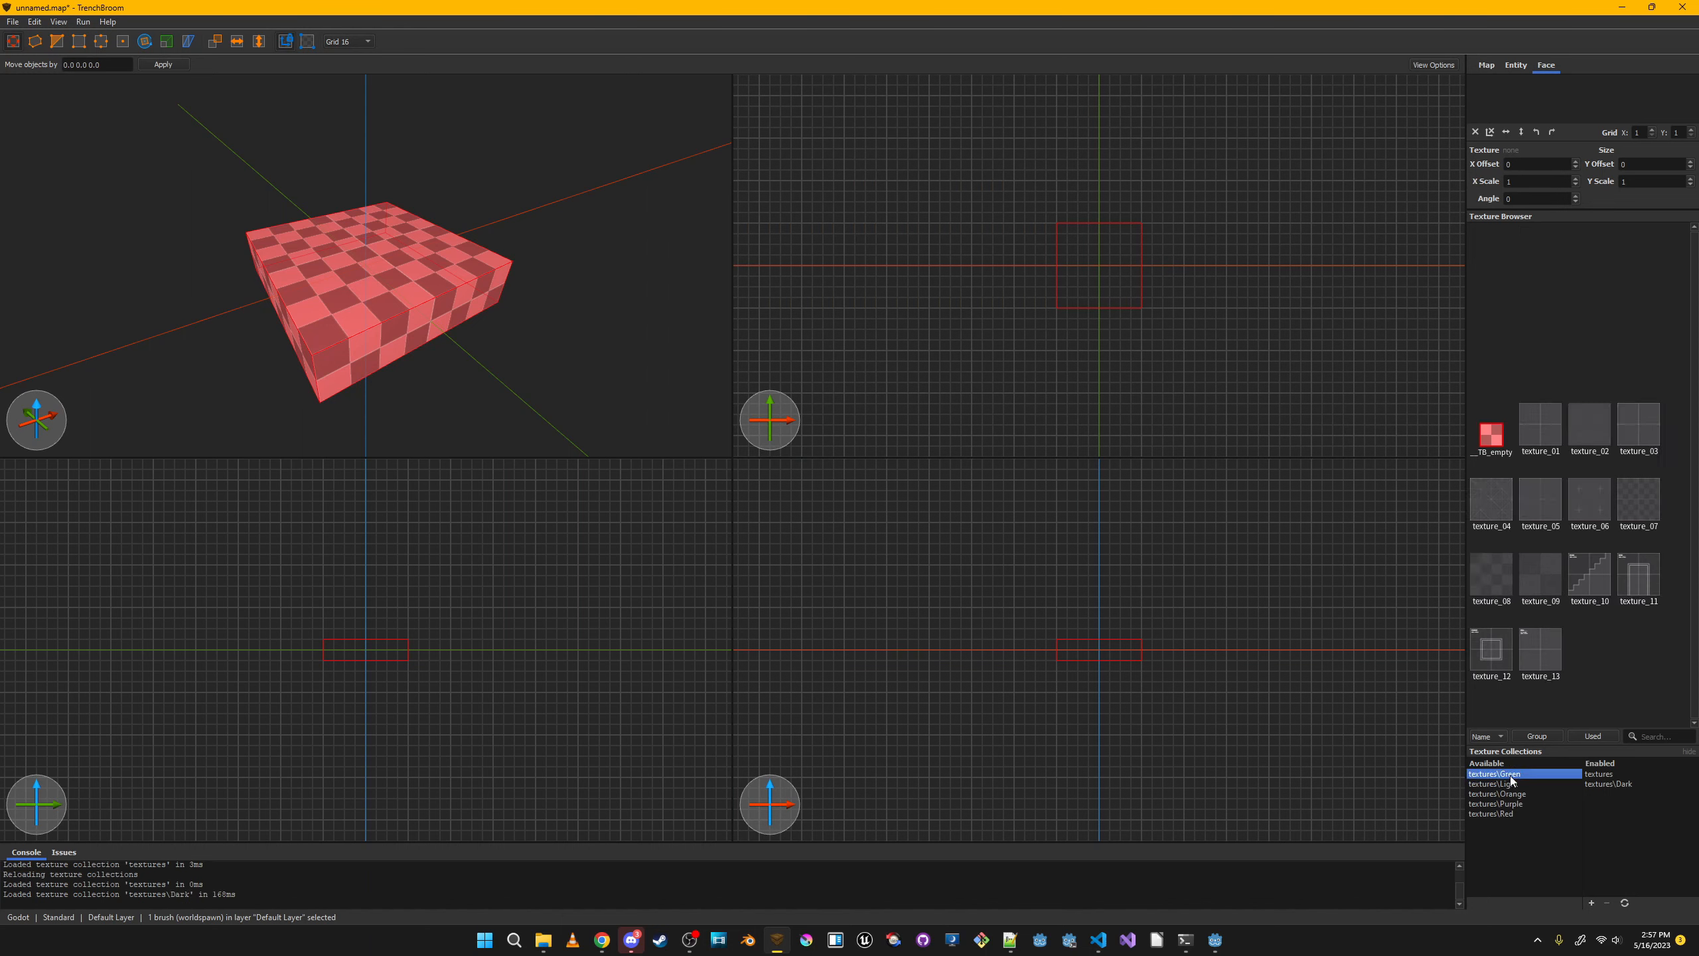
double_click(1511, 775)
double_click(1511, 775)
double_click(1511, 774)
double_click(1511, 774)
double_click(1511, 775)
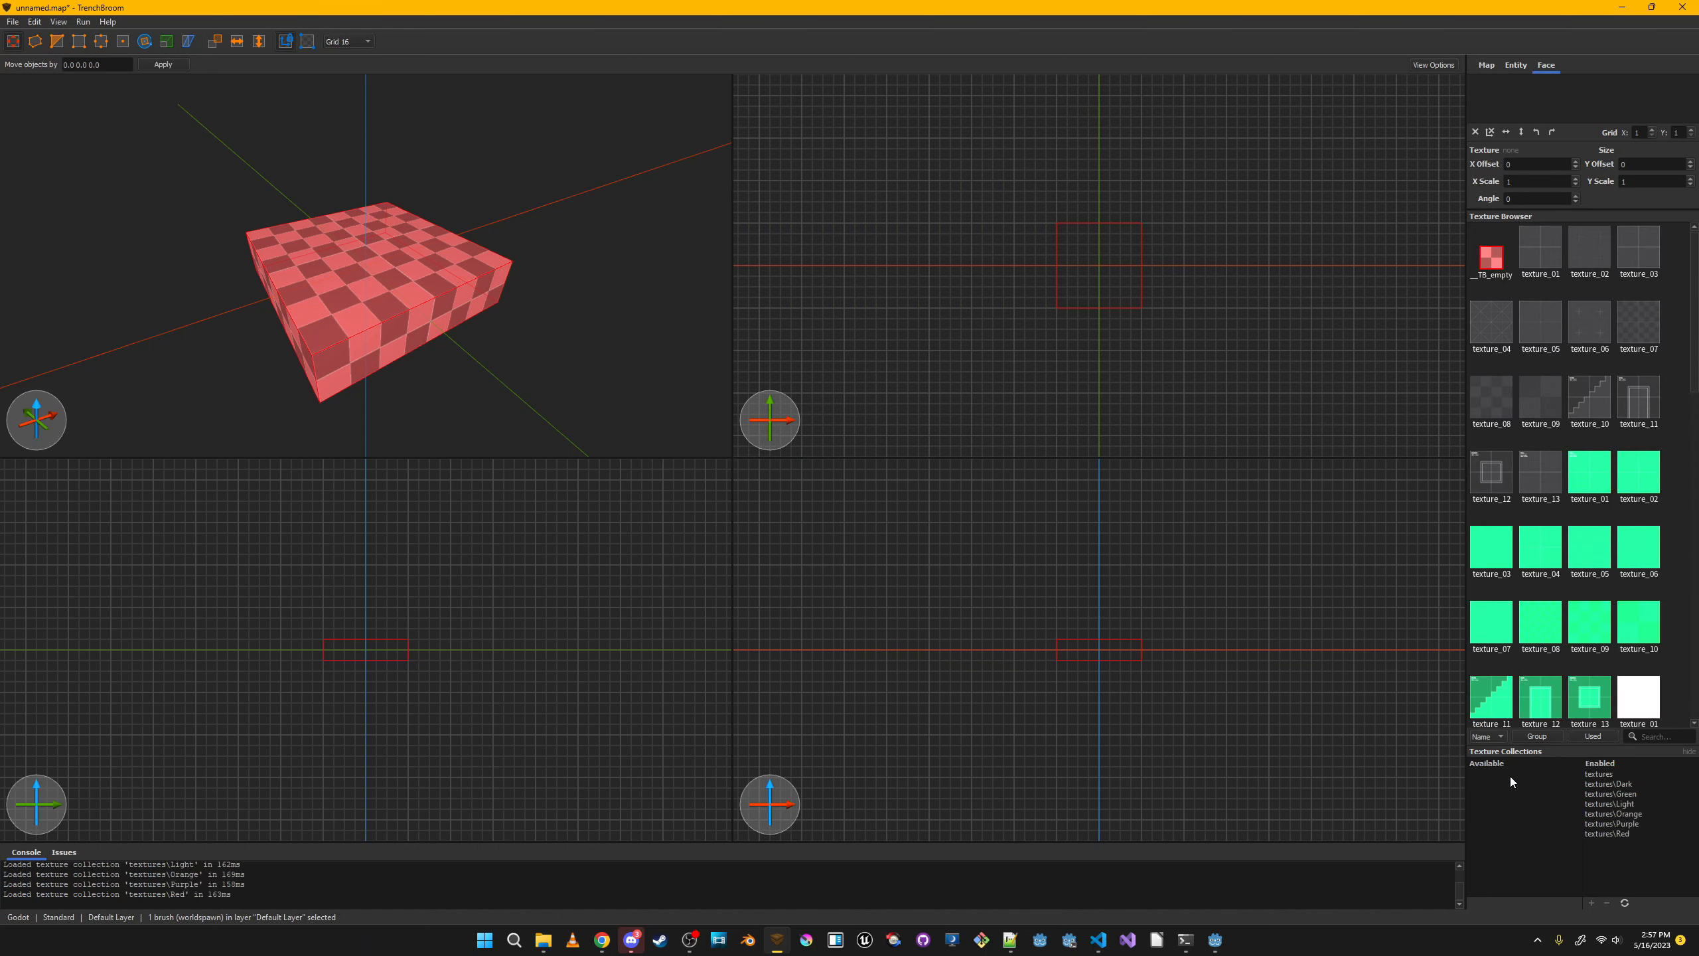
Apply the dark texture_13 to the selected brush and set its X and Y scale to 0.0625.
scroll(1563, 595, down, 10)
scroll(1562, 562, up, 5)
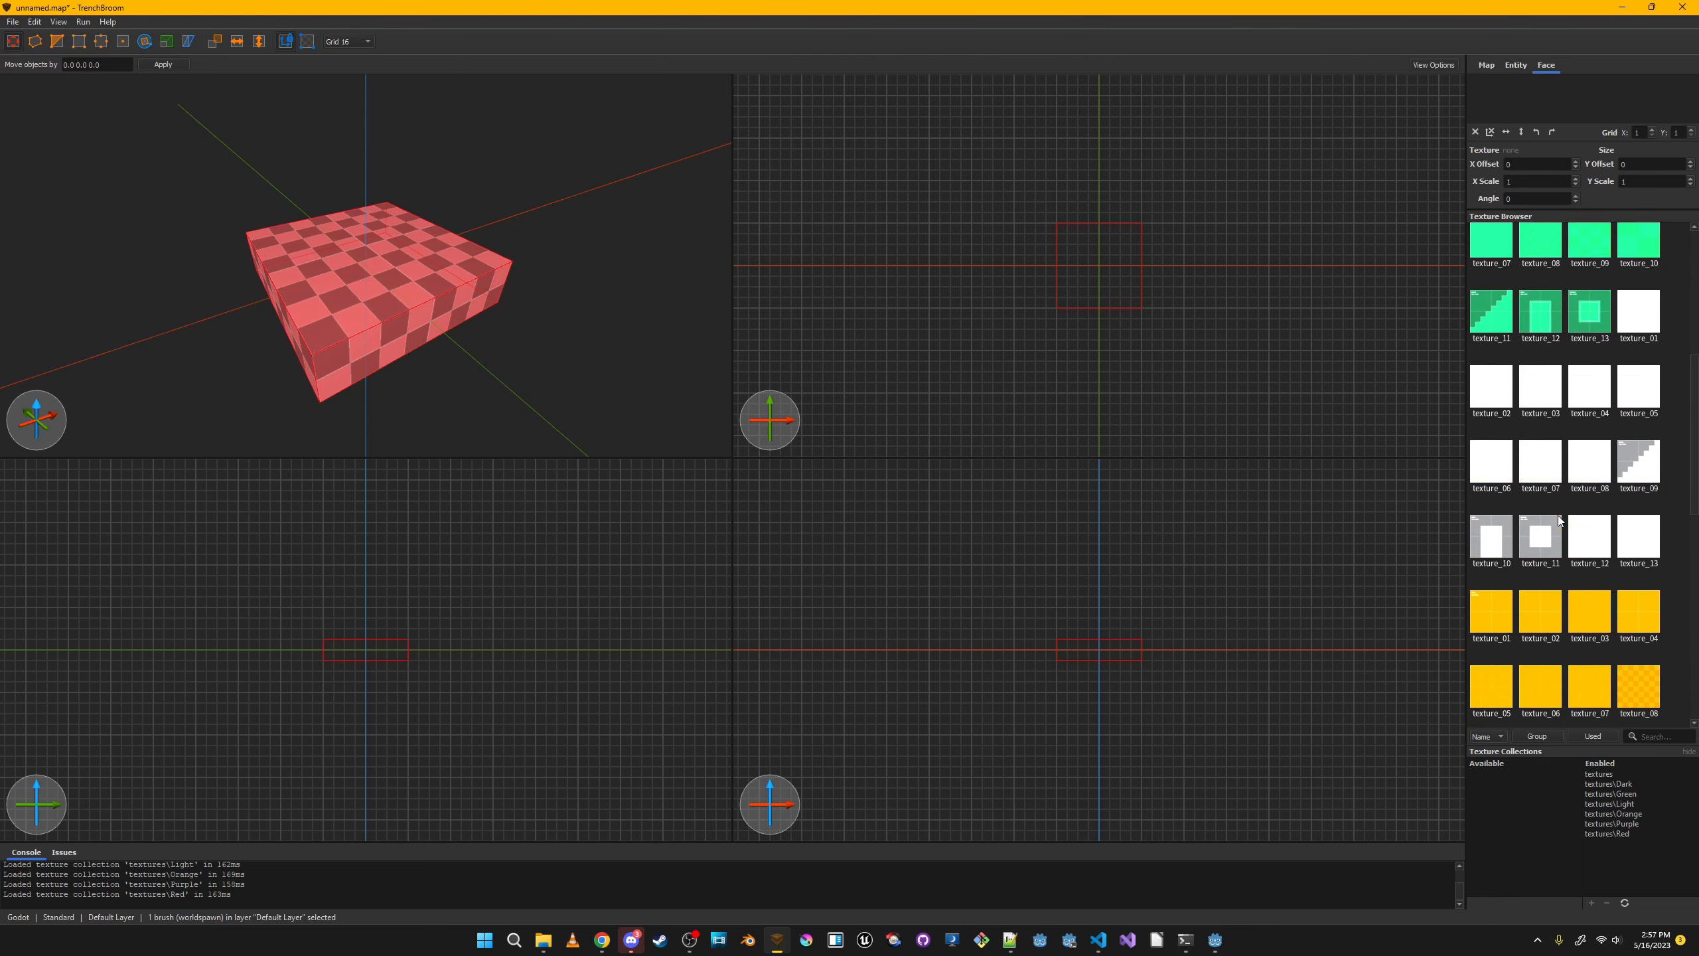
scroll(1560, 522, up, 5)
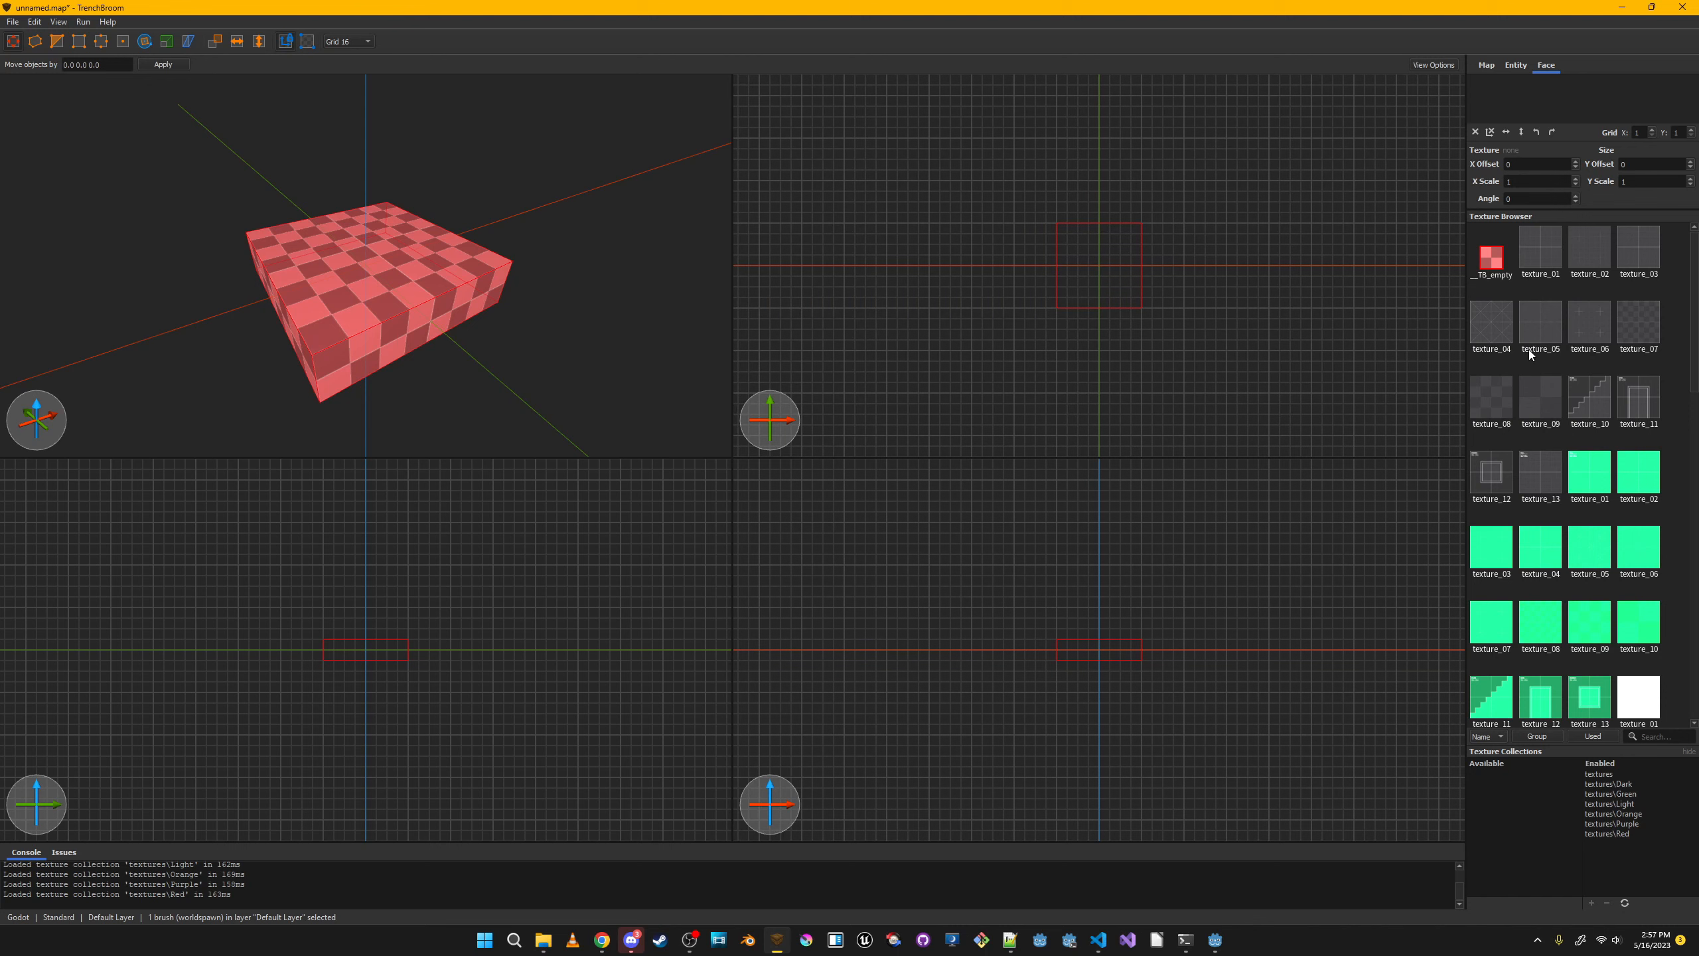
click(1535, 472)
double_click(1536, 180)
text(0.0625)
key(Tab)
text(0.0625)
Replace the selected brush's texture with the green texture_13.
mouse_move(375, 268)
right_down()
mouse_move(454, 277)
mouse_move(293, 315)
mouse_move(406, 193)
mouse_move(391, 435)
mouse_move(432, 350)
mouse_move(409, 383)
mouse_move(324, 93)
right_up()
scroll(1590, 469, down, 3)
click(1590, 378)
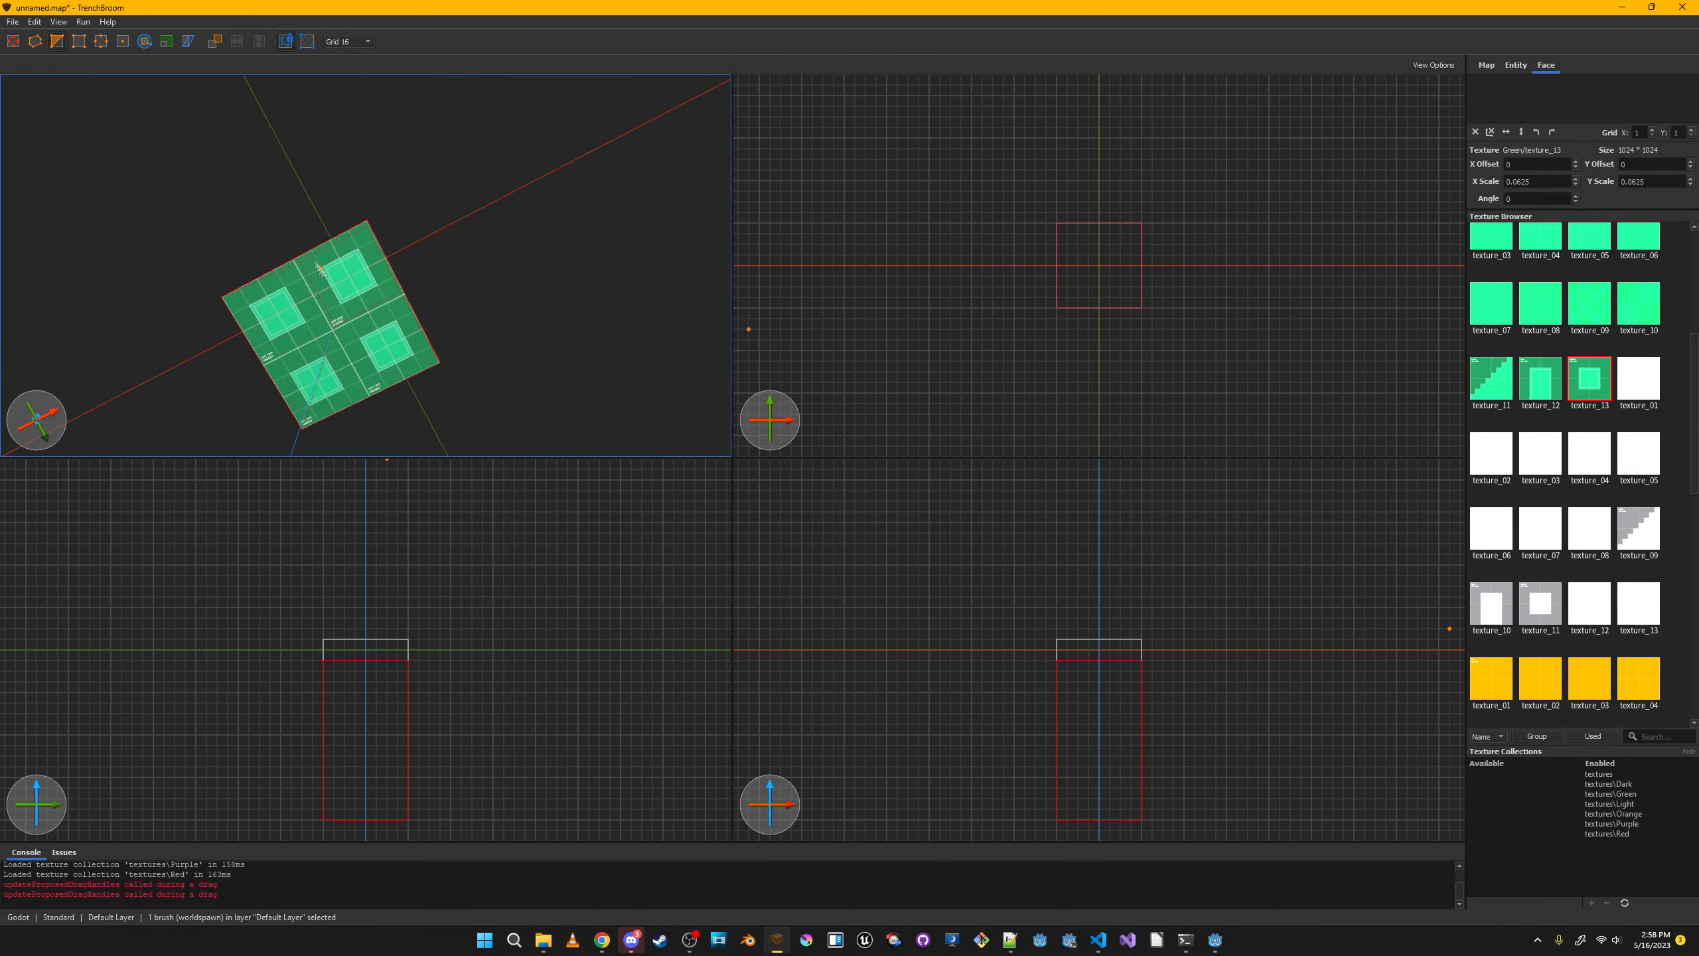
Cut the column's four corners diagonally with the Clip tool, keeping the pieces on both sides of each cut.
drag(331, 241, 358, 249)
key(ctrl+Return)
key(Return)
drag(257, 280, 249, 306)
key(Return)
drag(422, 330, 413, 355)
key(Return)
drag(284, 398, 304, 411)
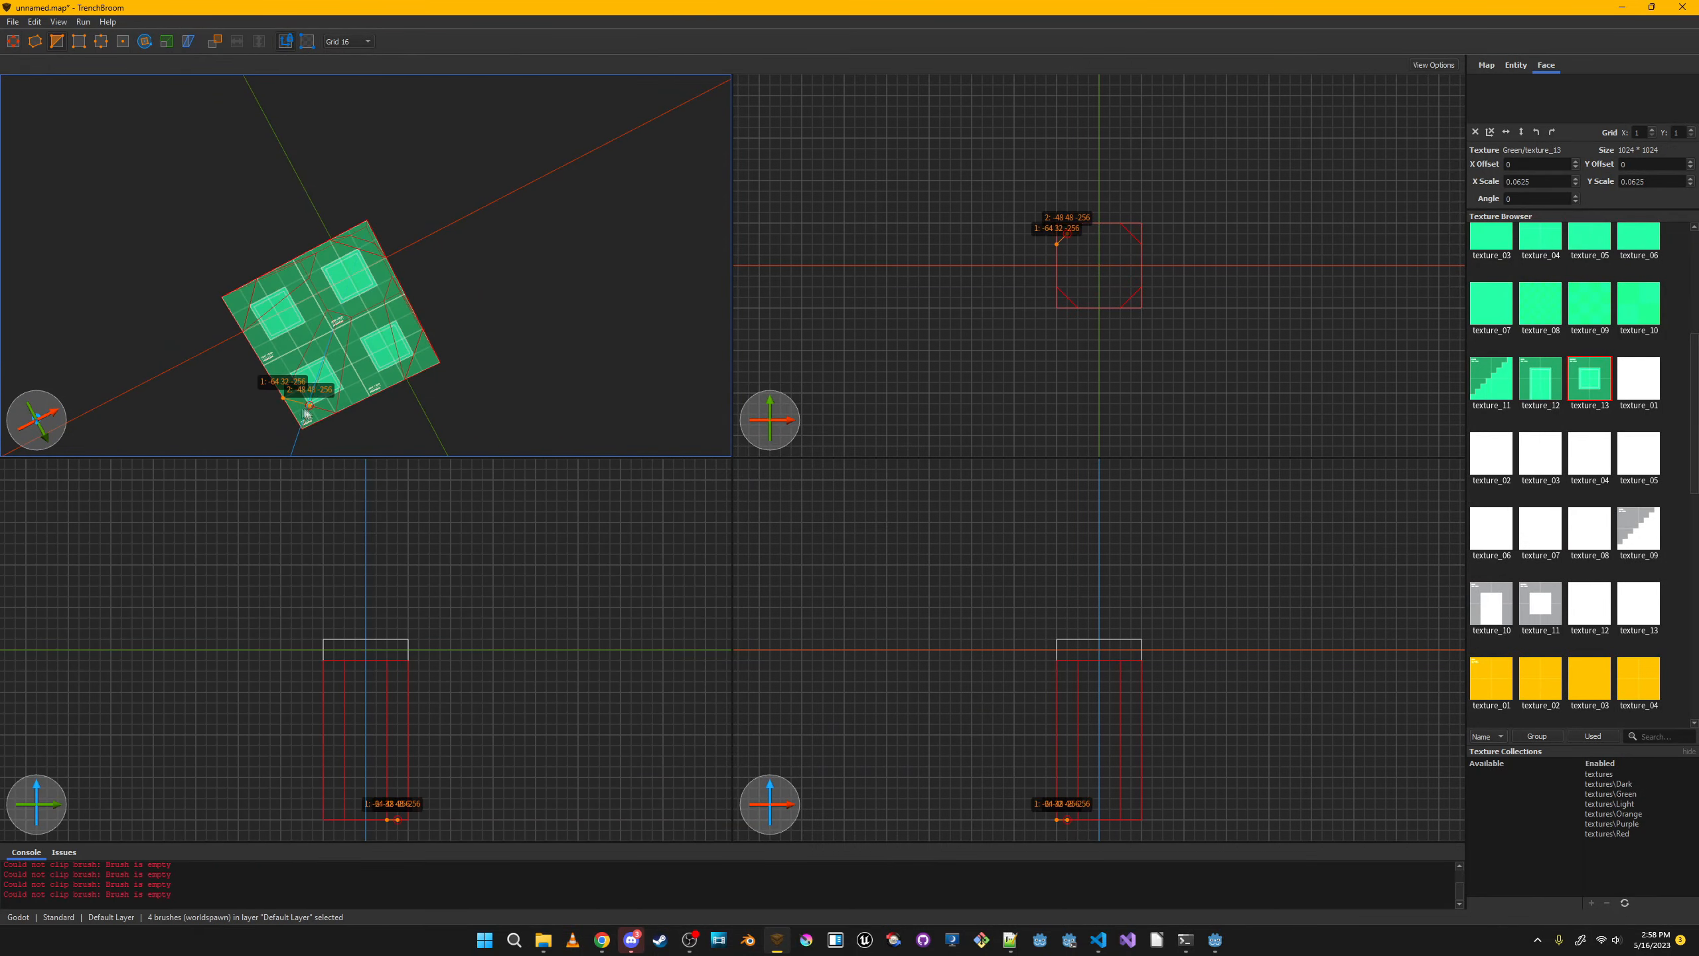
key(Return)
Leave the Clip tool and delete the cut-off corner pieces around the column.
click(57, 41)
click(240, 301)
key(Delete)
click(306, 415)
key(Delete)
click(431, 365)
Select the column's four diagonal corner faces and apply the orange texture_08 to them.
shift+click(461, 237)
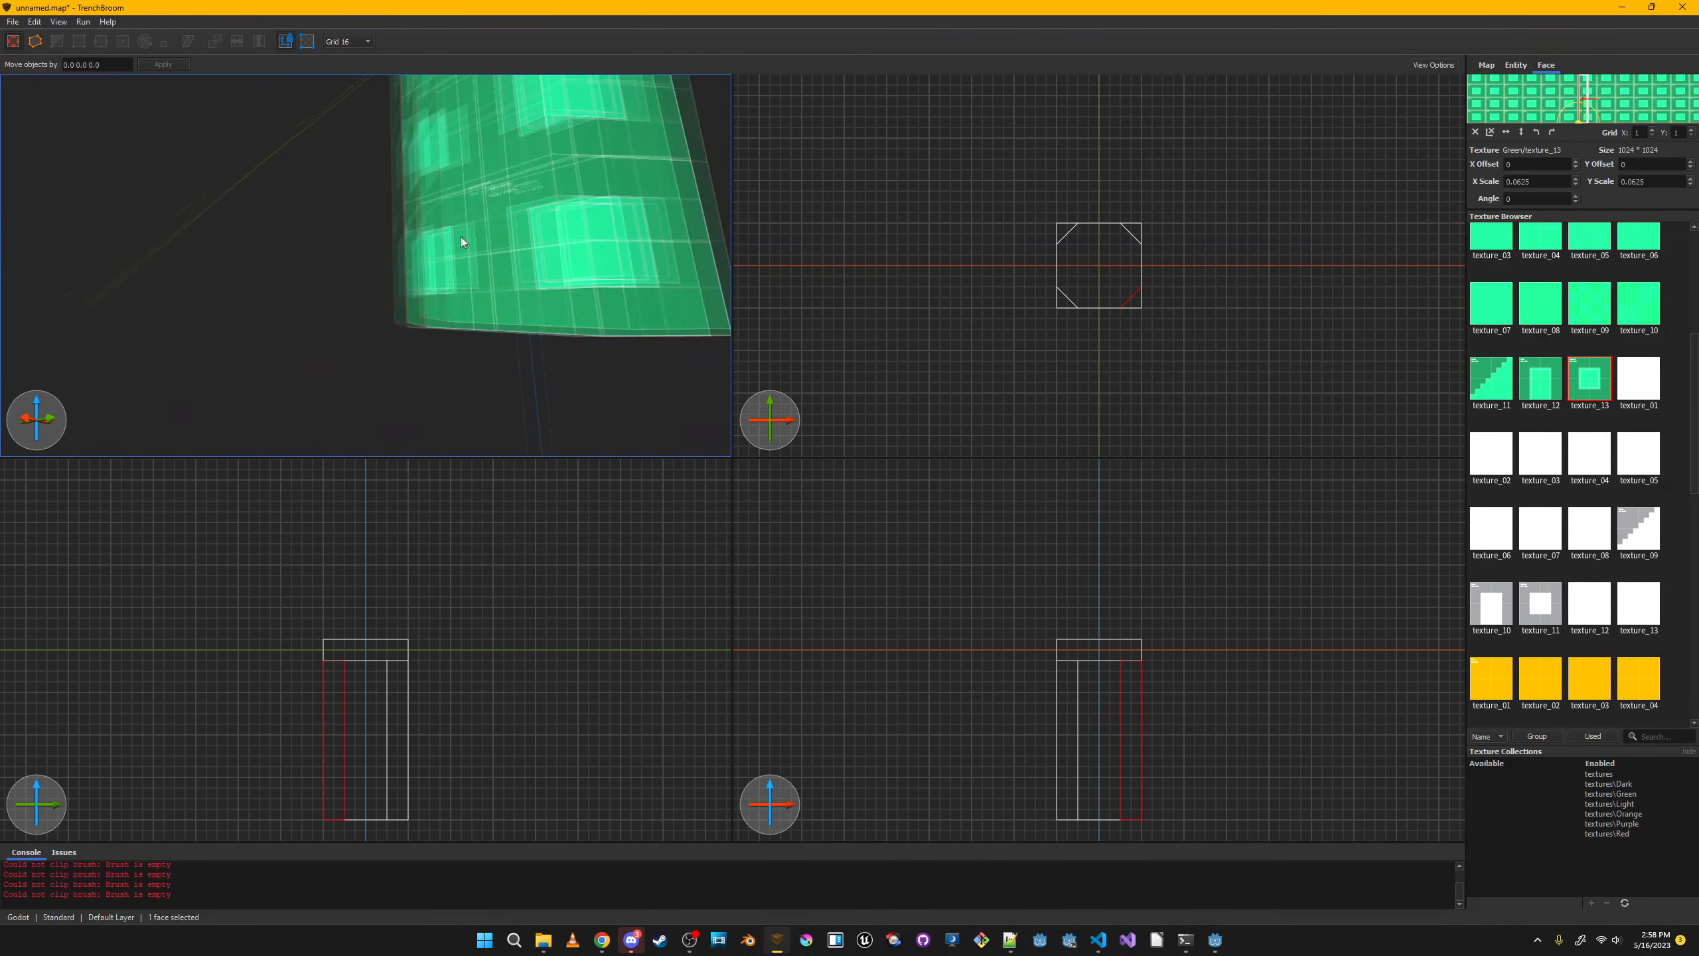
right_drag(461, 236, 435, 241)
ctrl+shift+click(434, 241)
ctrl+shift+click(410, 246)
right_drag(434, 241, 268, 251)
ctrl+shift+click(267, 251)
scroll(1562, 654, down, 2)
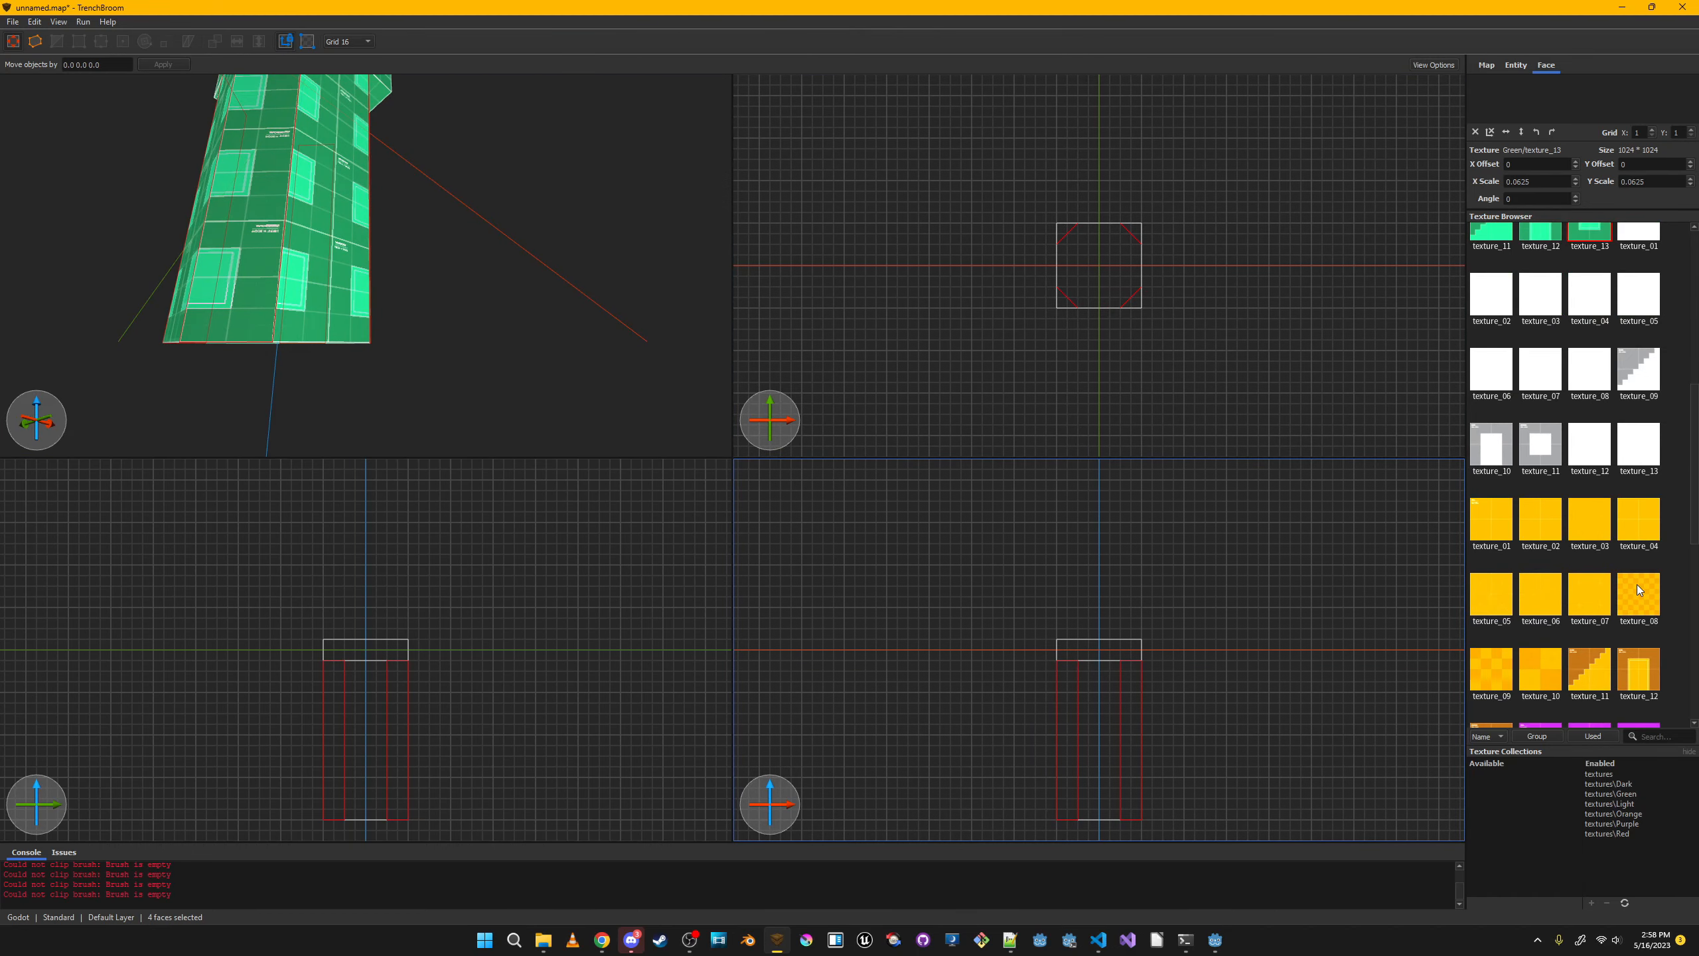
click(1637, 585)
Scale the column inward on its four sides so the cap overhangs it evenly.
mouse_move(401, 268)
right_down()
mouse_move(438, 330)
mouse_move(406, 381)
right_up()
click(333, 295)
right_drag(333, 295, 442, 303)
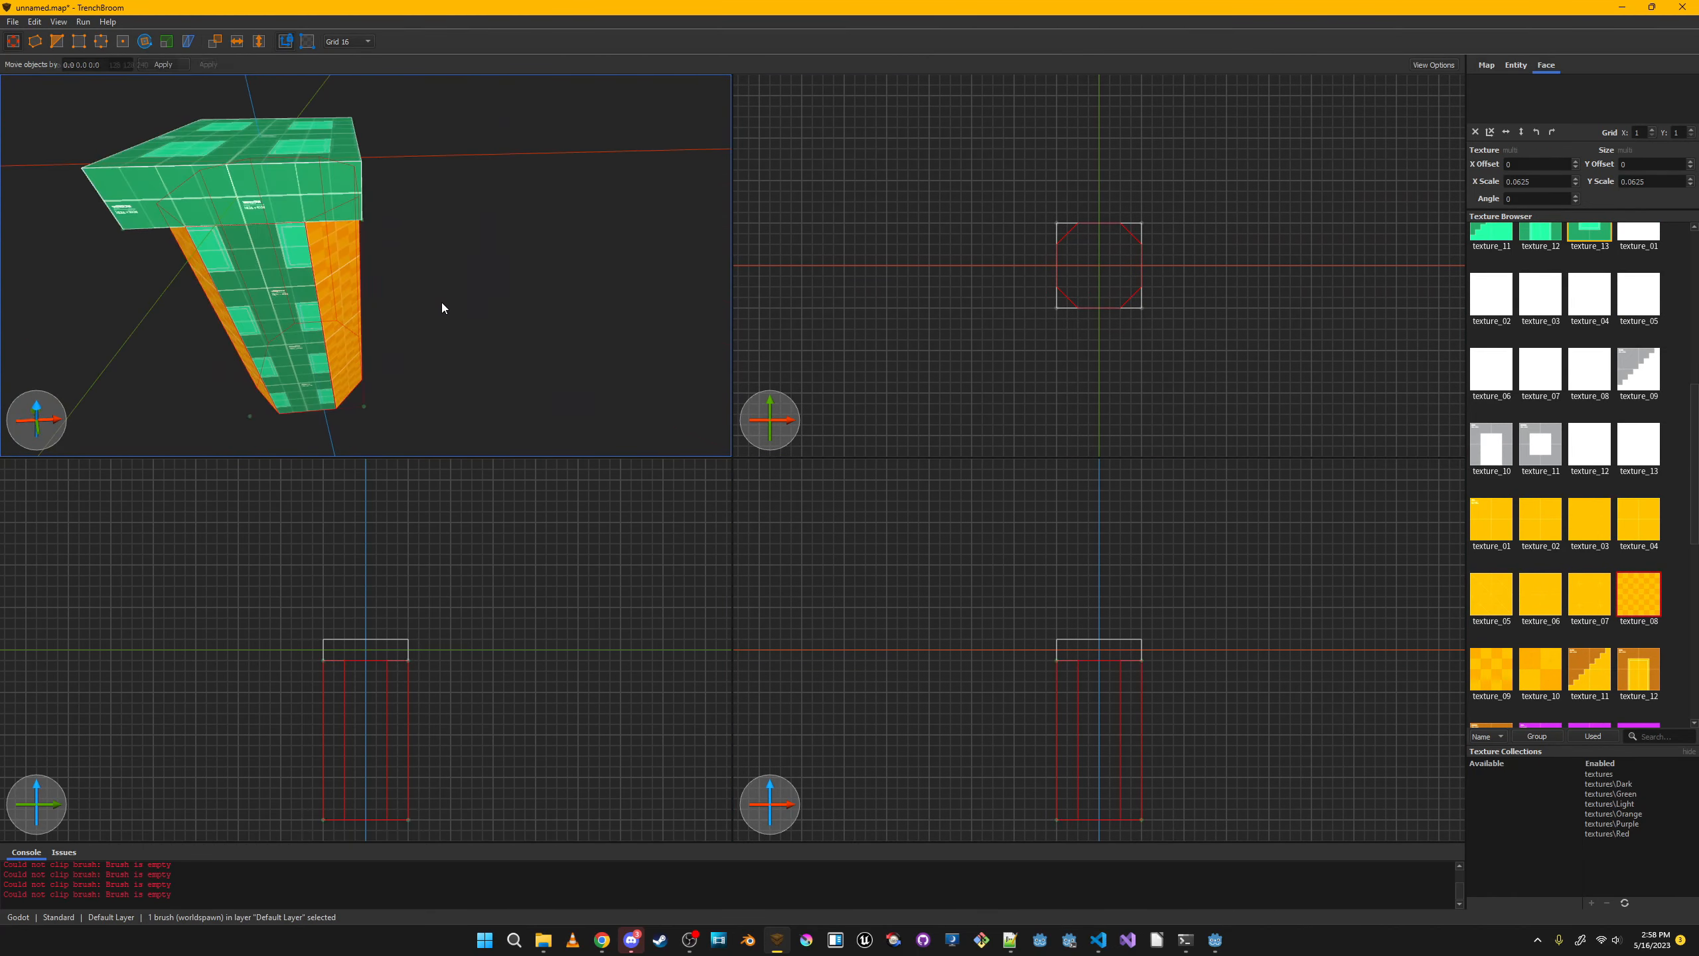
key(t)
drag(438, 303, 401, 301)
drag(101, 296, 137, 298)
right_drag(137, 298, 375, 368)
drag(375, 368, 398, 368)
right_drag(398, 368, 505, 367)
drag(505, 367, 489, 367)
right_drag(489, 368, 387, 273)
key(t)
Set the narrowed column's X and Y texture scale to 0.0625.
click(388, 273)
click(388, 273)
double_click(1543, 181)
text(0.0625)
double_click(1649, 180)
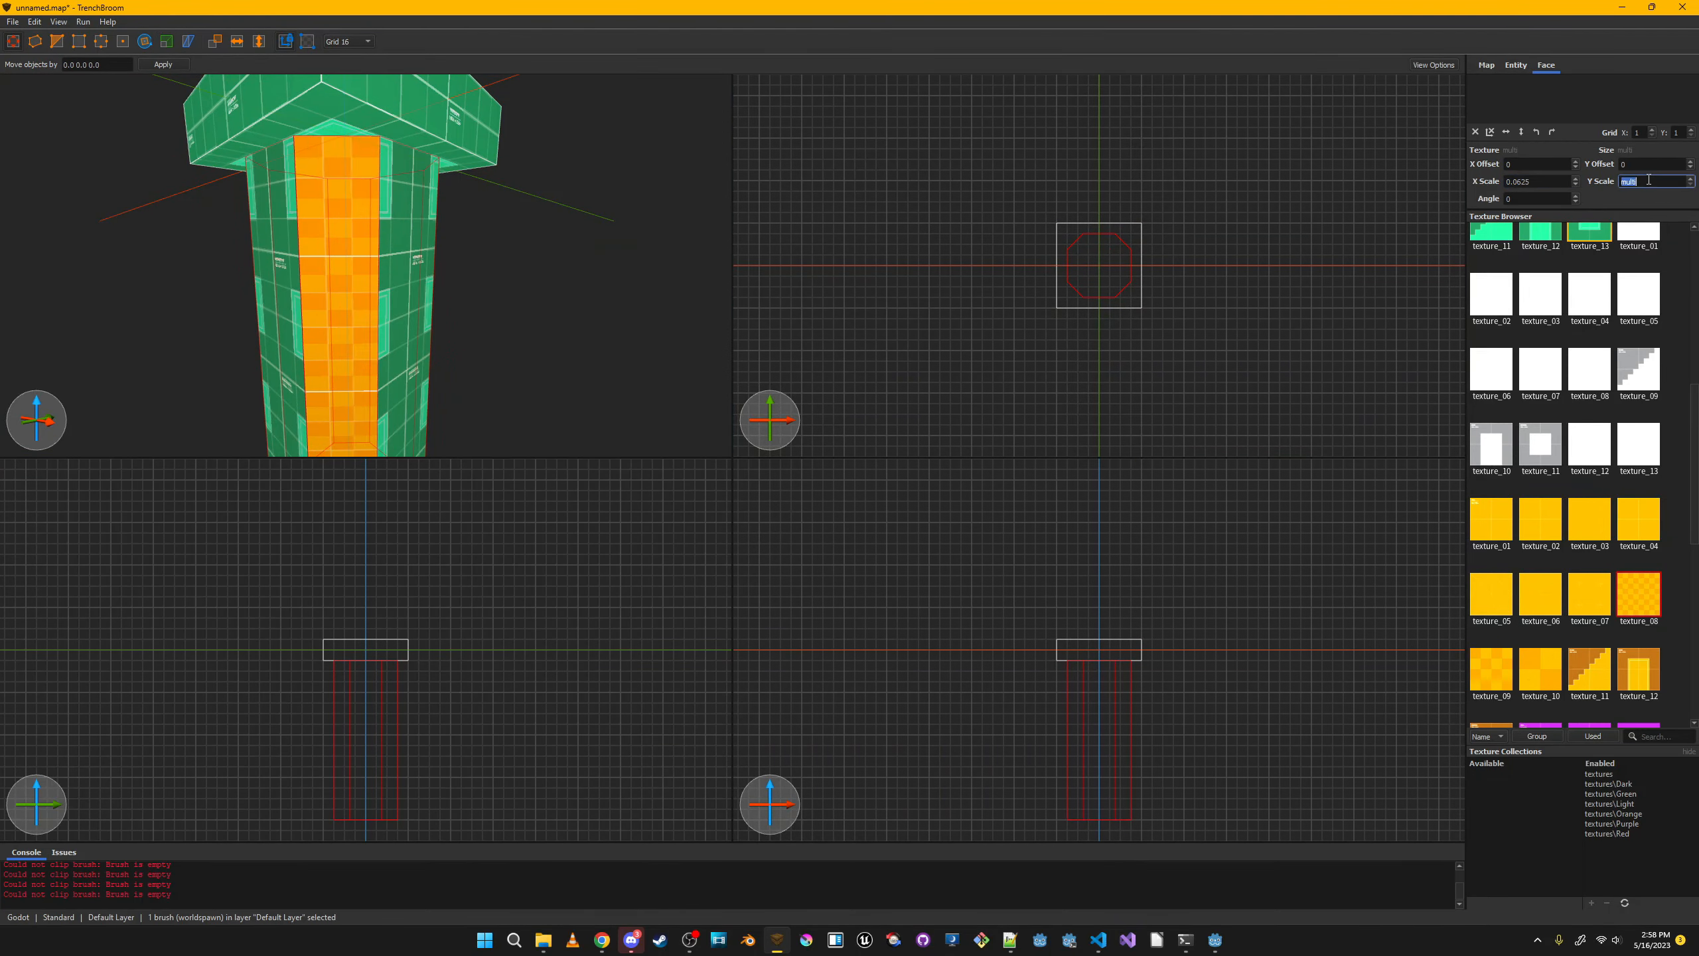
text(0.0625)
click(565, 266)
Duplicate the cap and move the copy down to the foot of the column.
right_drag(599, 220, 355, 205)
click(355, 204)
key(ctrl+d)
key(Down)
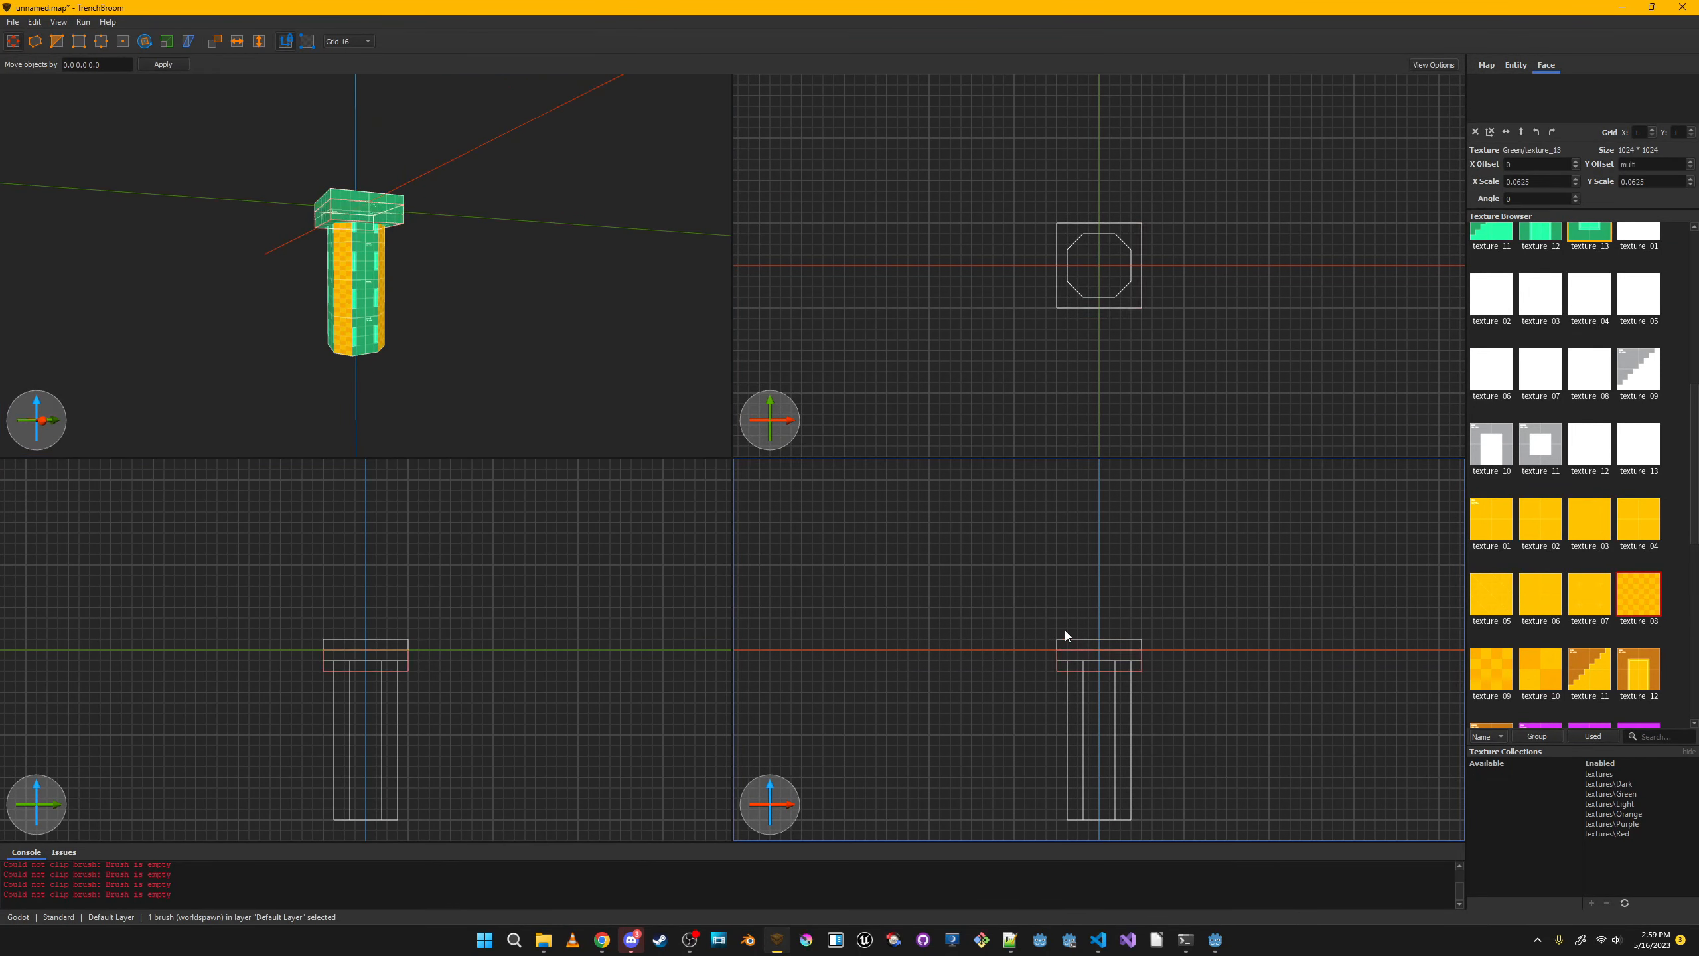
key(Down)
key(Down)
key(Down)
key(Down)
key(Down)
key(Down)
key(Down)
key(Down)
key(Down)
key(Down)
key(Down)
key(Down)
key(Down)
key(Down)
key(Down)
key(Down)
Apply the purple texture_13 to the base slab and enlarge it to about 640 by 592 units.
scroll(1550, 575, down, 5)
click(1550, 574)
right_drag(428, 254, 312, 313)
shift+drag(311, 313, 425, 422)
alt+right_drag(425, 421, 401, 323)
shift+drag(402, 322, 579, 314)
alt+right_drag(579, 315, 505, 319)
shift+drag(506, 319, 645, 271)
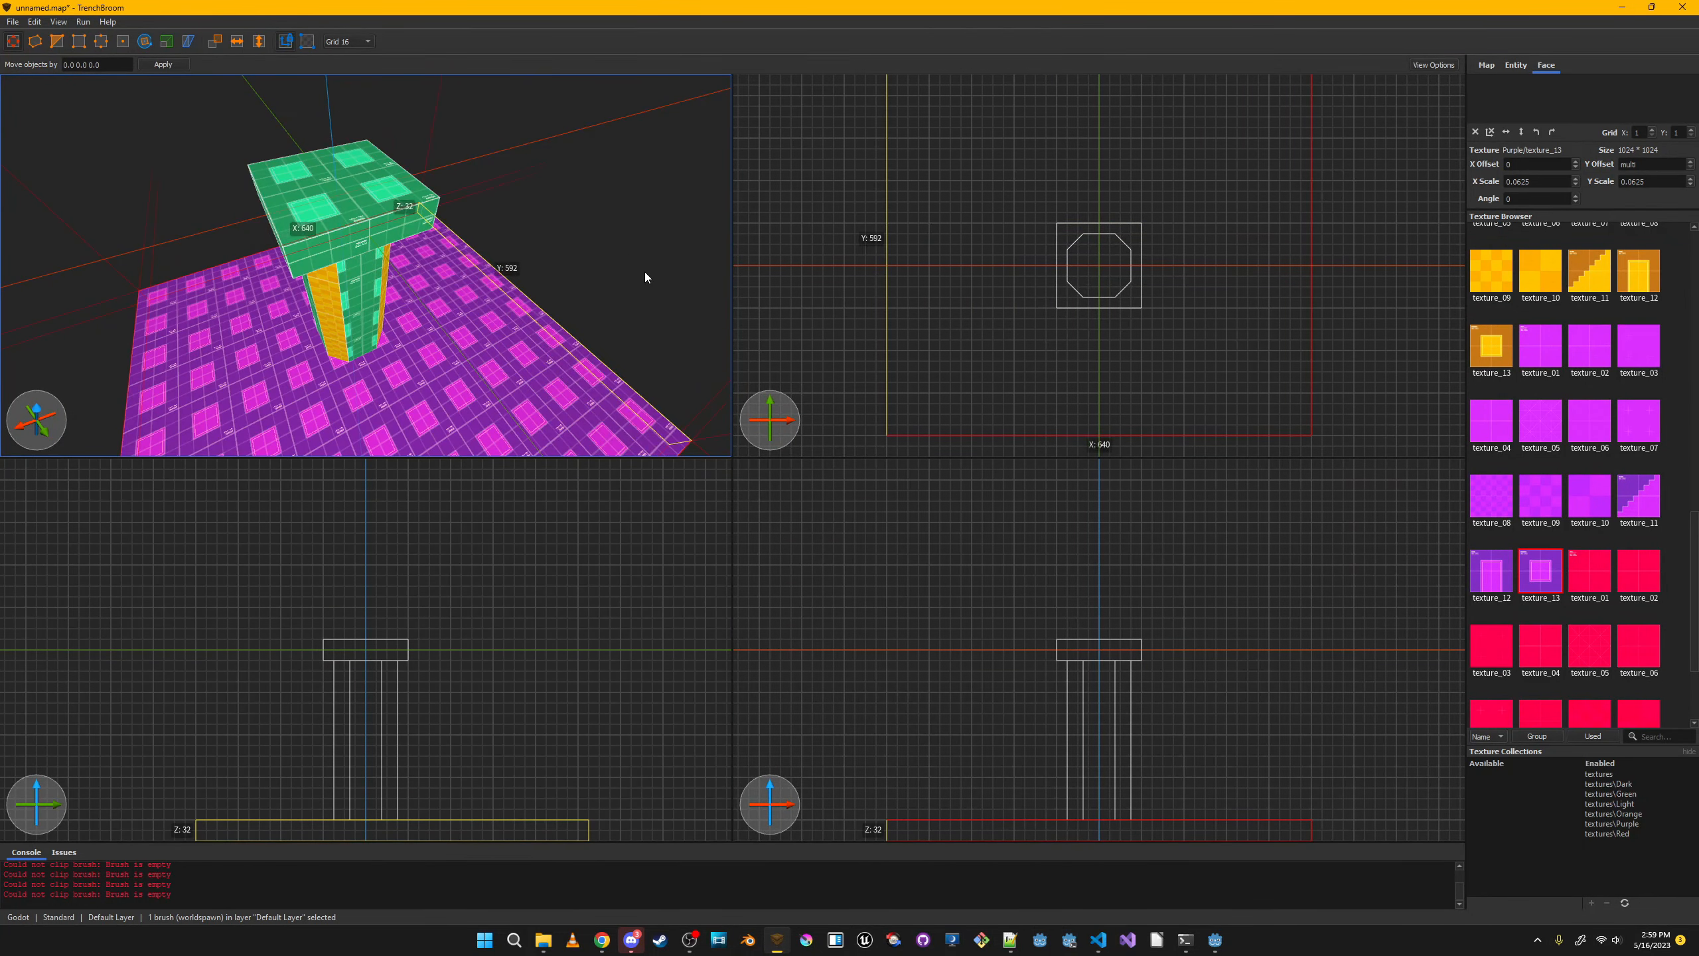
Extrude a new block about 432 units deep from the underside of the base slab.
scroll(645, 271, down, 3)
alt+right_drag(645, 270, 469, 245)
scroll(583, 182, down, 3)
shift+drag(468, 244, 459, 395)
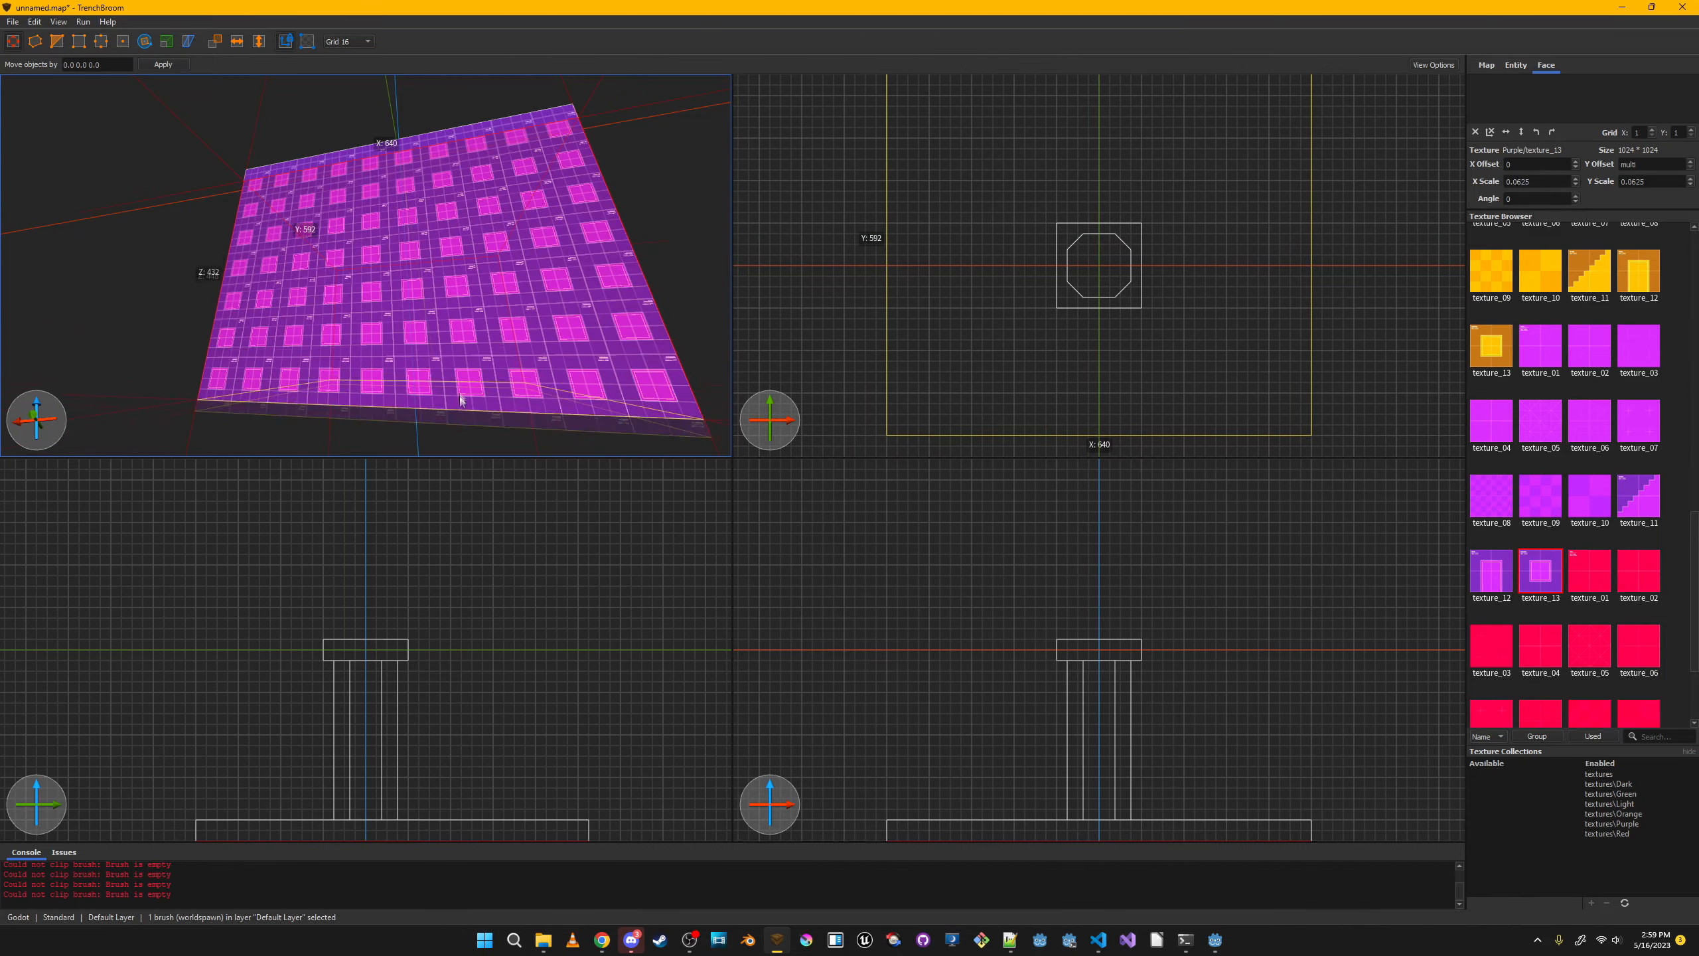
Extrude a neighbouring block from the central block's side, and extrude both about 624 units along Y.
mouse_move(460, 400)
alt+right_down()
mouse_move(503, 315)
mouse_move(398, 265)
alt+right_up()
scroll(503, 314, down, 3)
ctrl+shift+drag(398, 266, 602, 314)
alt+right_drag(602, 315, 504, 319)
ctrl+click(408, 231)
ctrl+shift+drag(435, 245, 345, 407)
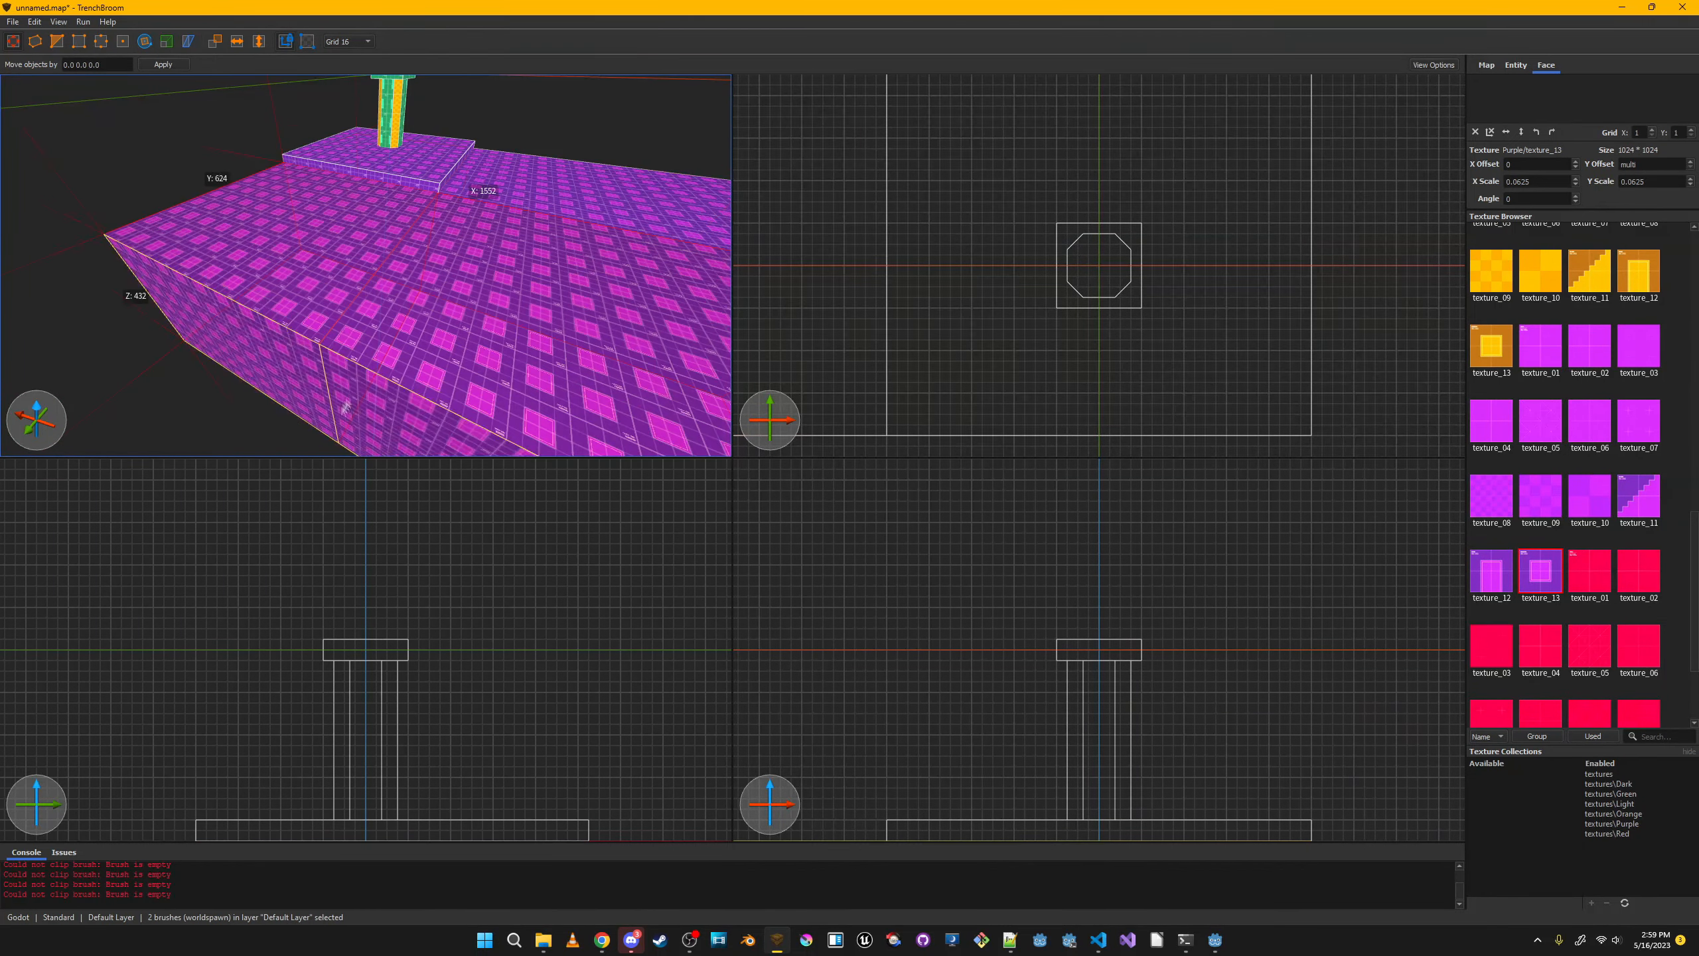
Extrude two adjoining blocks about 576 units along X on the ground's opposite side.
mouse_move(345, 407)
alt+right_down()
mouse_move(444, 291)
mouse_move(682, 265)
mouse_move(454, 285)
alt+right_up()
click(428, 288)
ctrl+click(339, 250)
ctrl+shift+drag(340, 250, 154, 306)
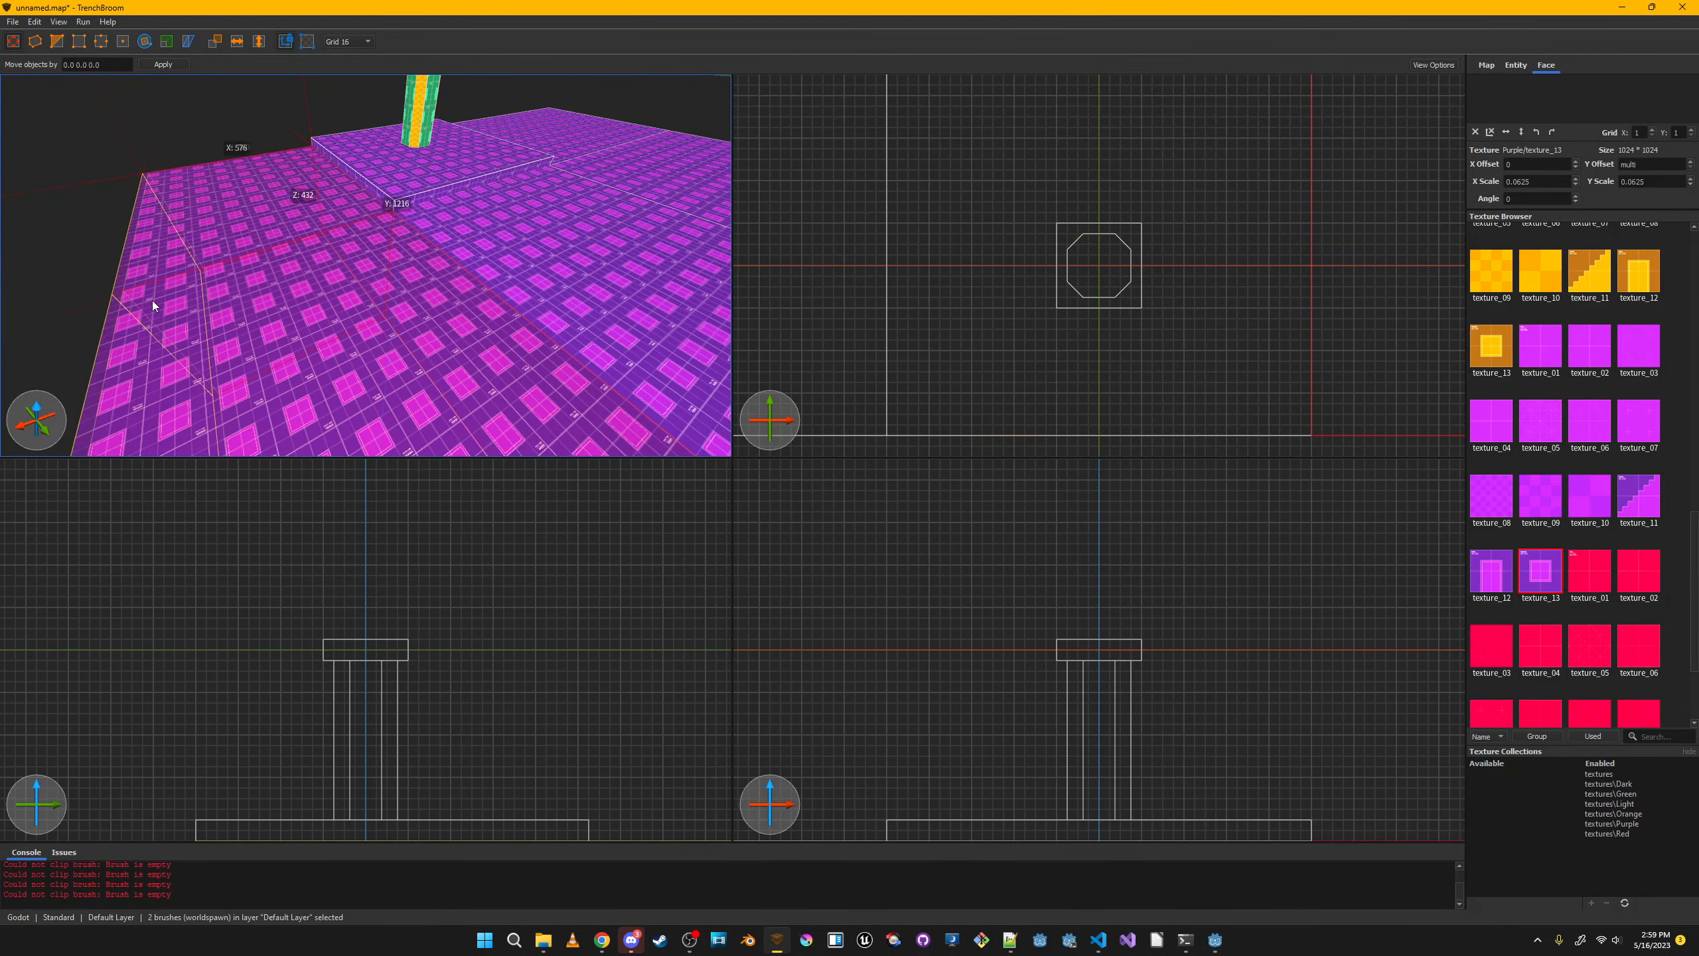
Extrude a row of three blocks along the remaining Y side of the ground, spanning about 2128 units in X.
mouse_move(153, 306)
alt+right_down()
mouse_move(258, 277)
mouse_move(330, 311)
alt+right_up()
ctrl+click(324, 308)
ctrl+click(190, 262)
ctrl+shift+drag(190, 262, 7, 389)
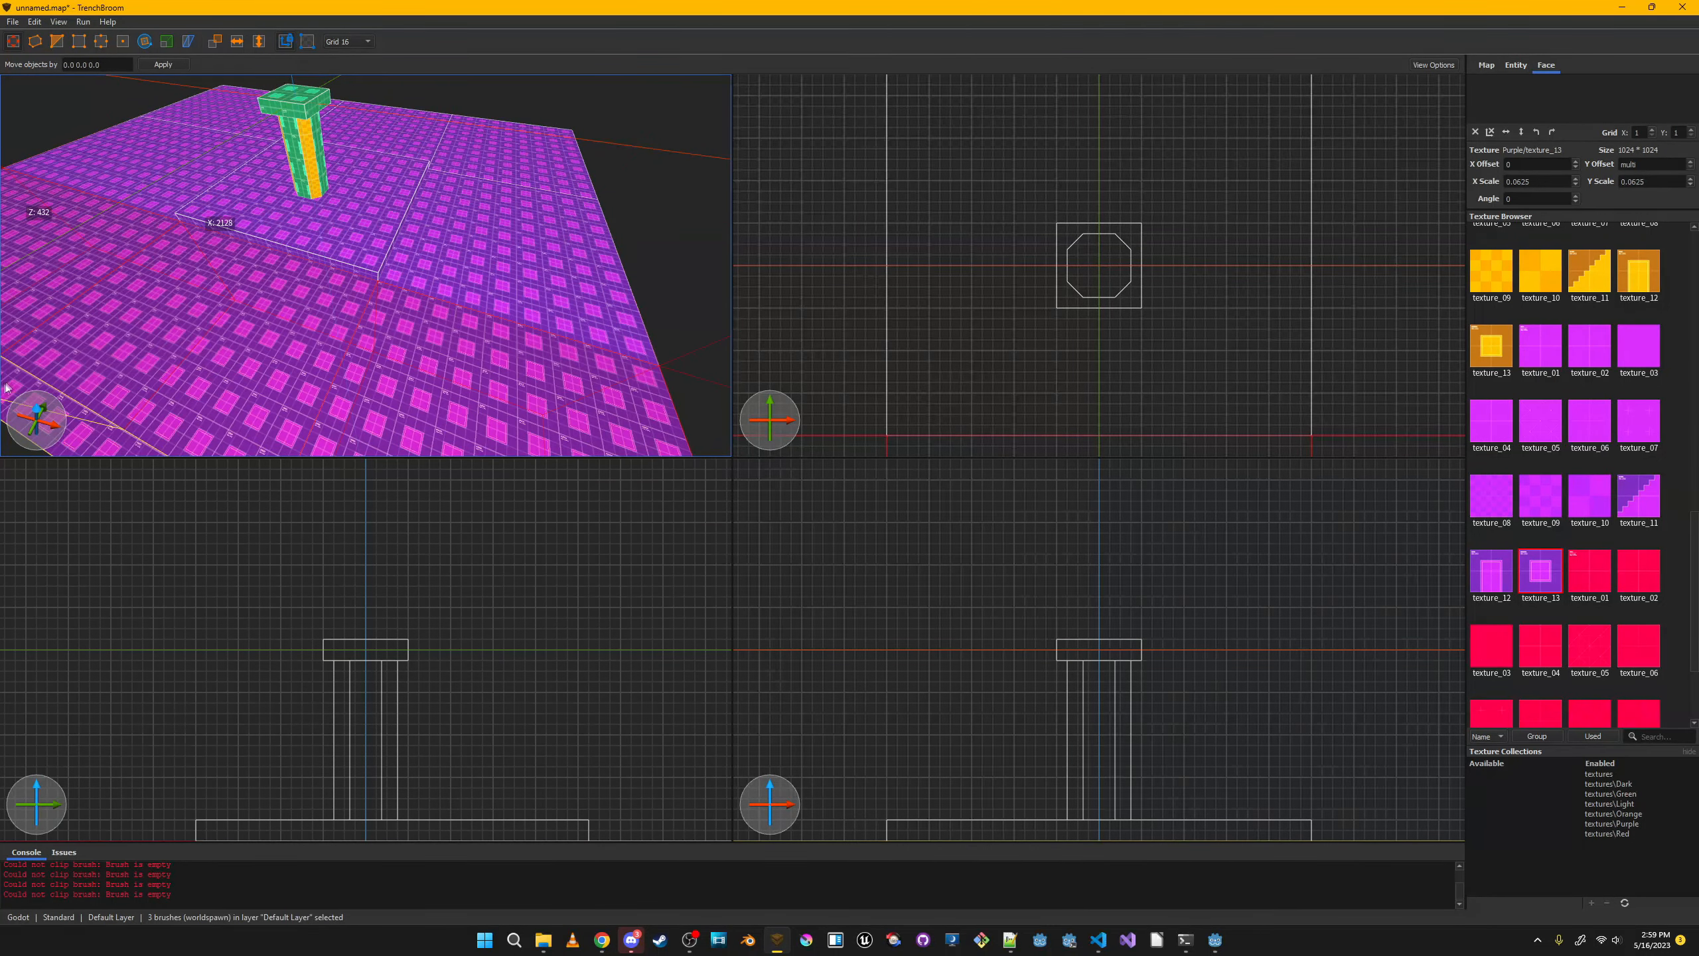
Select the eight blocks around the central one and lower their outer top vertices with the Vertex tool.
alt+right_drag(7, 389, 428, 221)
mouse_move(428, 221)
ctrl+mouse_down()
mouse_move(334, 100)
mouse_move(207, 167)
ctrl+mouse_up()
mouse_move(207, 167)
alt+right_down()
mouse_move(478, 180)
mouse_move(348, 148)
alt+right_up()
key(v)
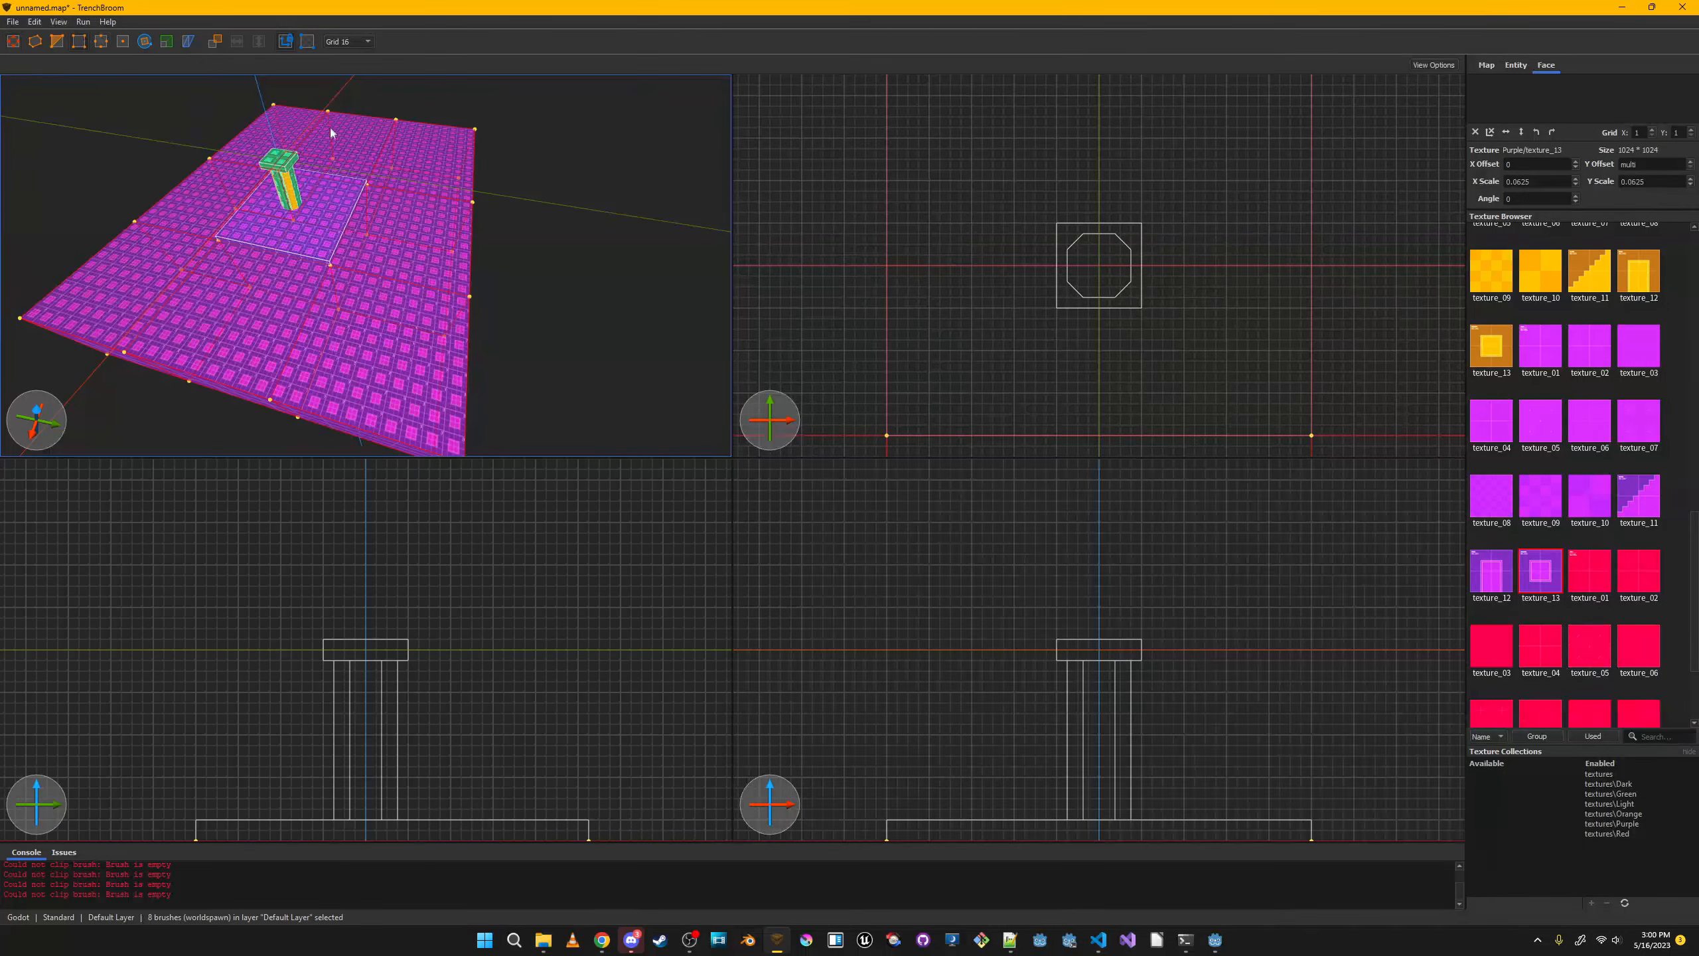
ctrl+drag(250, 84, 516, 147)
alt+right_drag(474, 240, 322, 297)
ctrl+drag(309, 299, 534, 369)
alt+right_drag(495, 375, 321, 301)
ctrl+drag(247, 239, 362, 277)
alt+right_drag(321, 296, 481, 347)
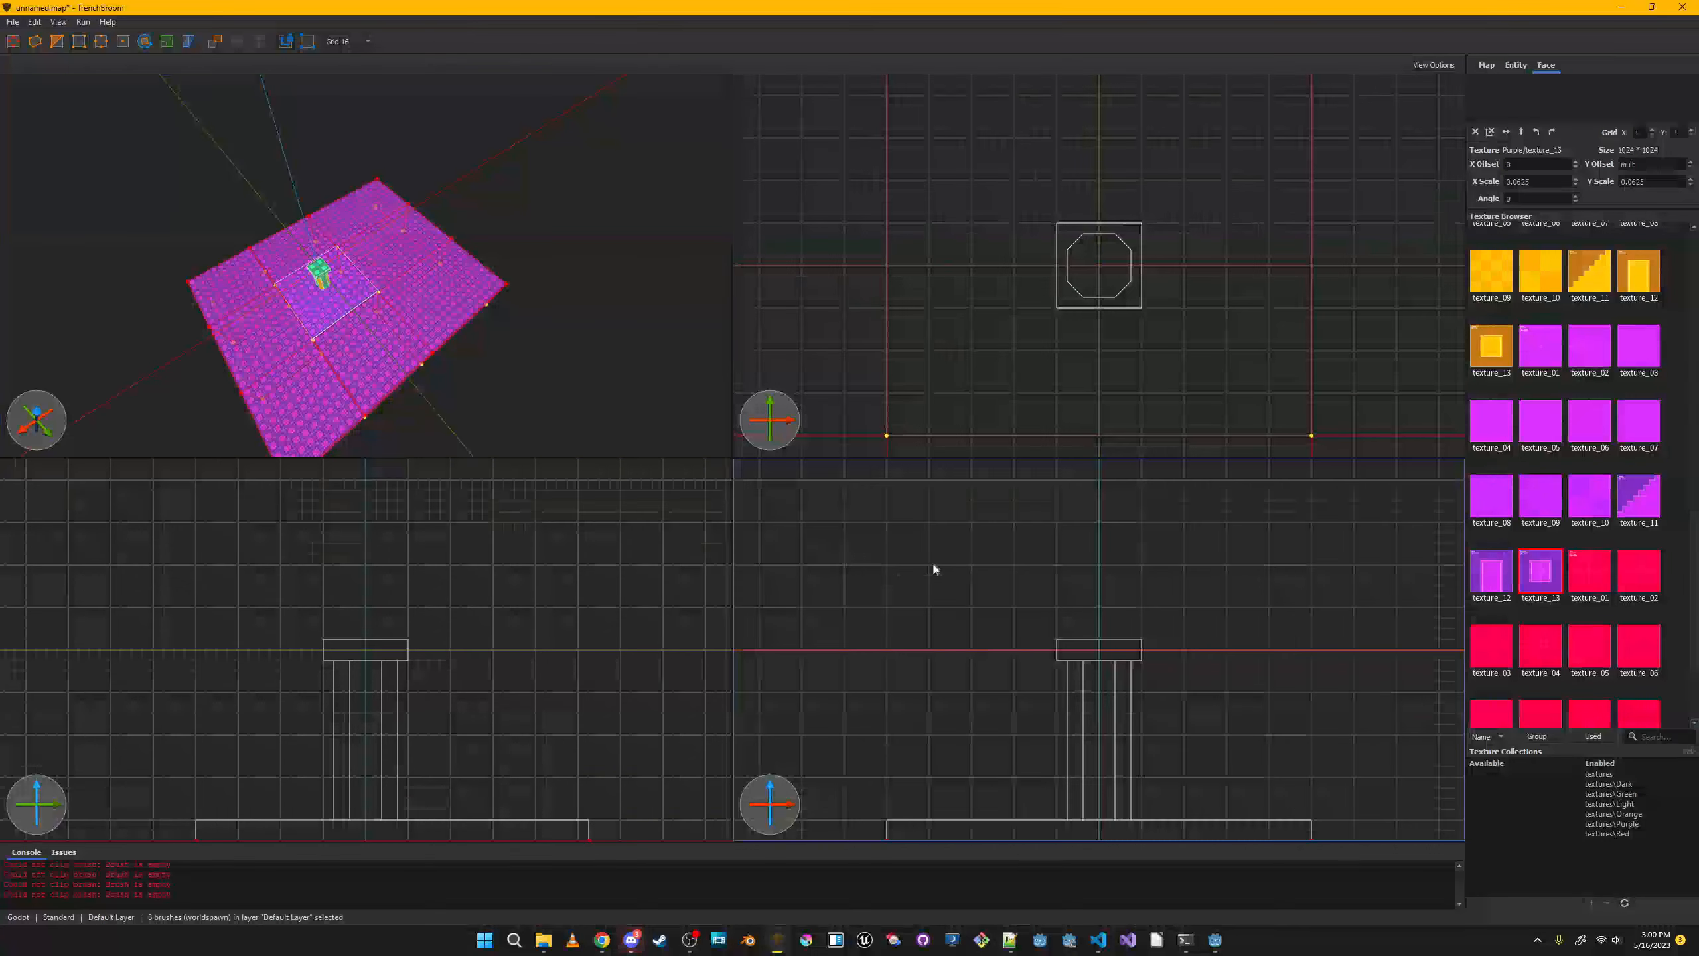
key(Down)
key(Down)
click(13, 42)
Select the sloped top faces of the four corner blocks and apply the orange texture_09 to them.
ctrl+shift+drag(244, 280, 299, 386)
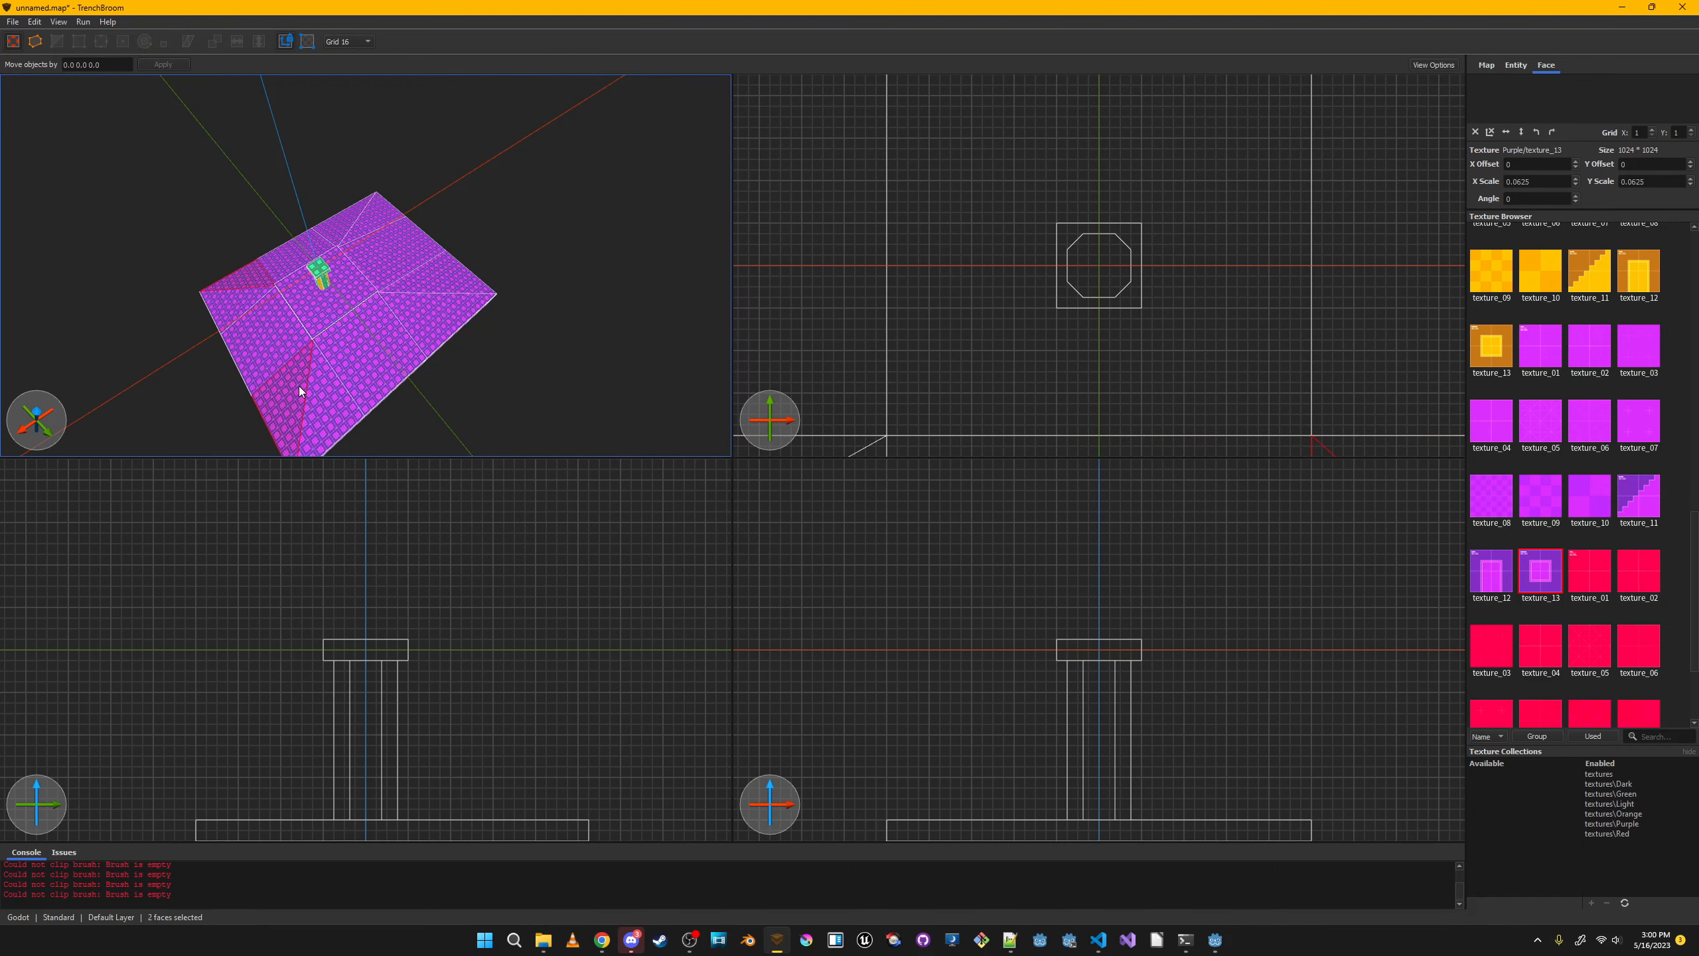
ctrl+shift+click(377, 215)
ctrl+shift+click(441, 280)
ctrl+shift+click(434, 318)
scroll(1499, 576, down, 3)
click(1497, 577)
scroll(1499, 573, up, 5)
click(1492, 526)
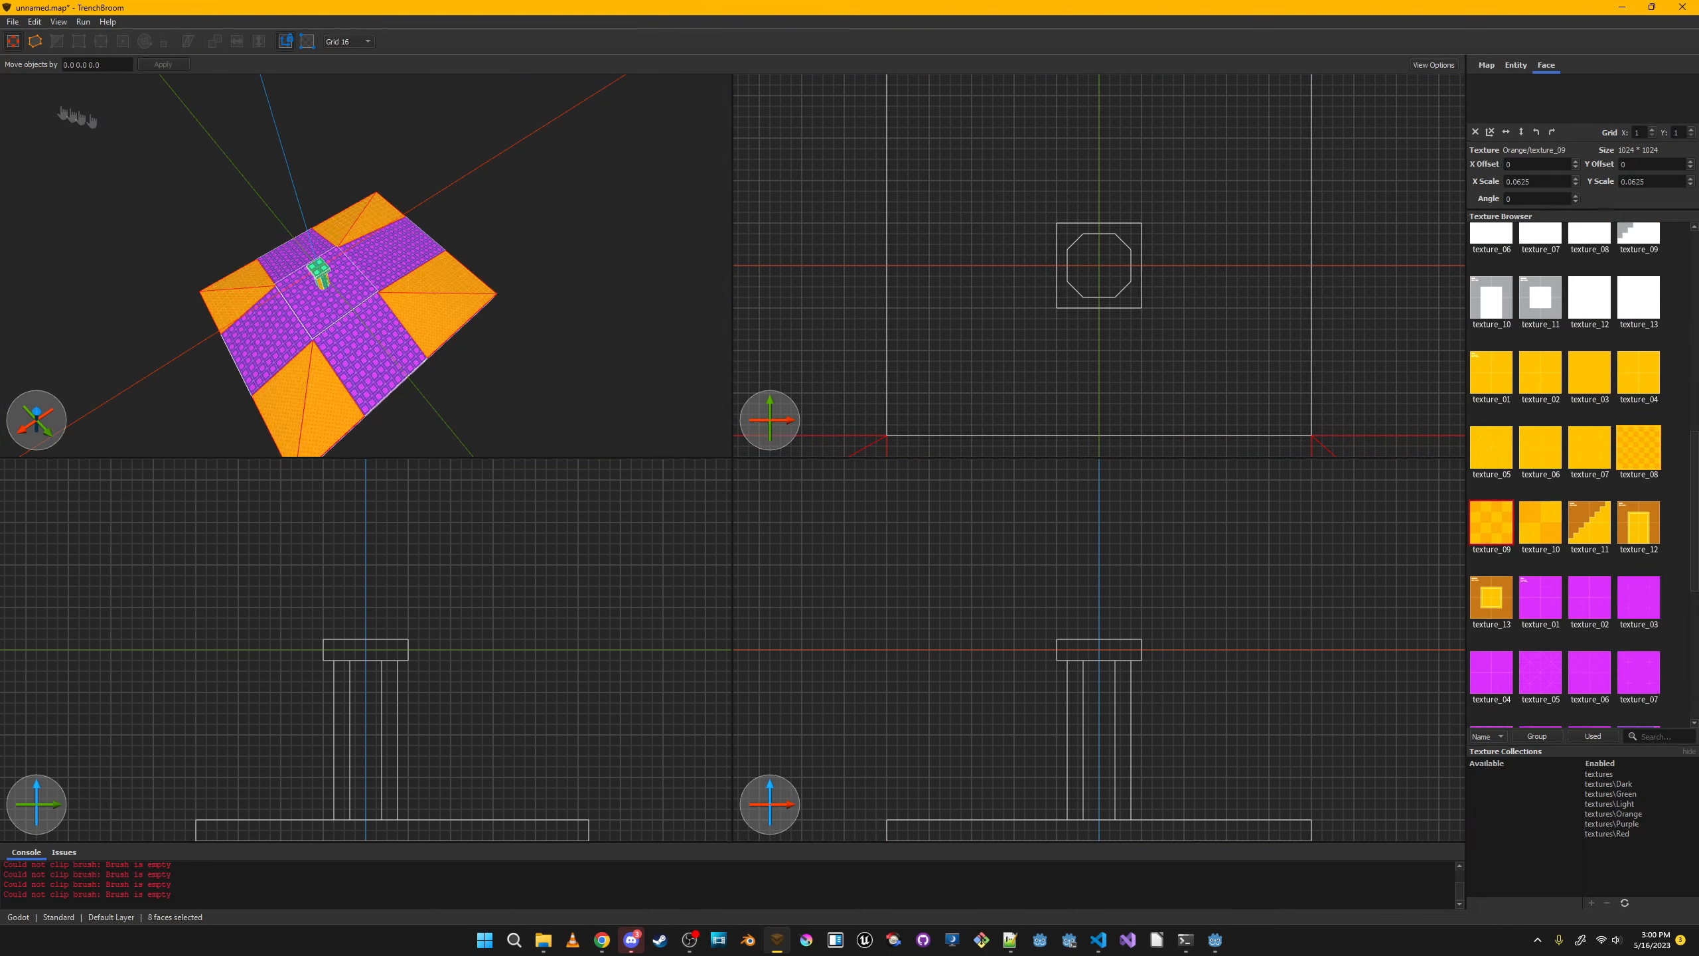
click(231, 349)
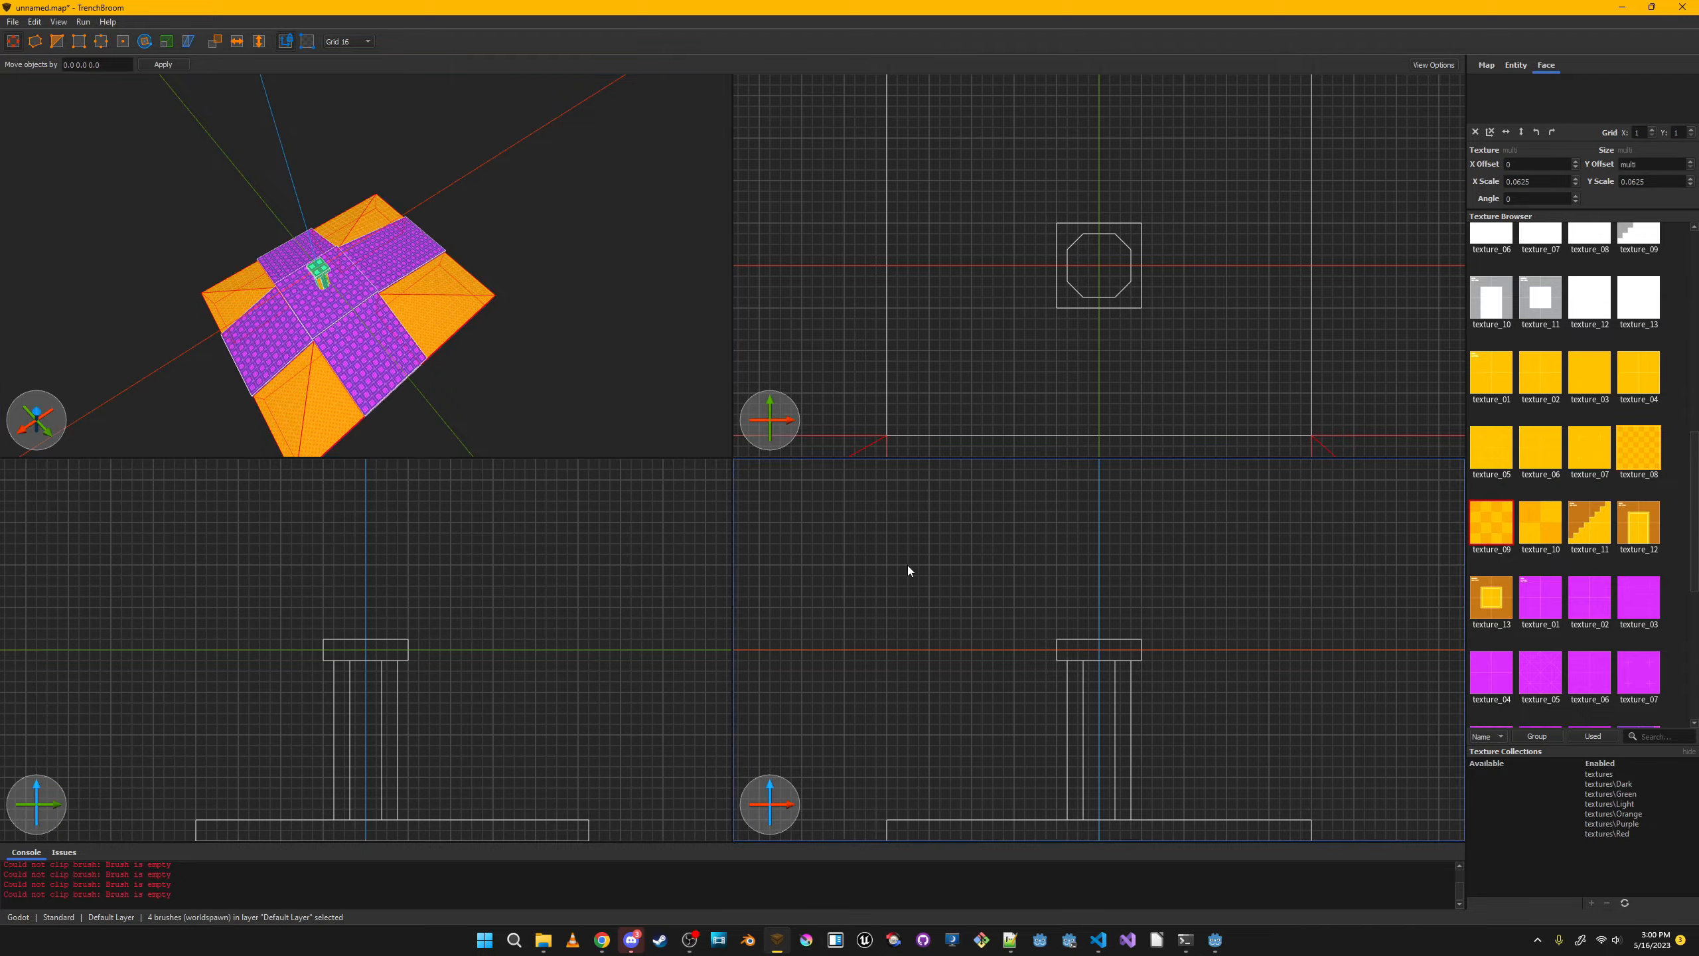
Select the side faces of the central ground slab and apply the dark texture_12 to them.
key(Escape)
alt+right_drag(422, 264, 486, 250)
scroll(366, 263, up, 4)
ctrl+shift+click(390, 241)
ctrl+shift+click(395, 231)
ctrl+shift+click(383, 242)
ctrl+shift+click(642, 265)
shift+click(486, 250)
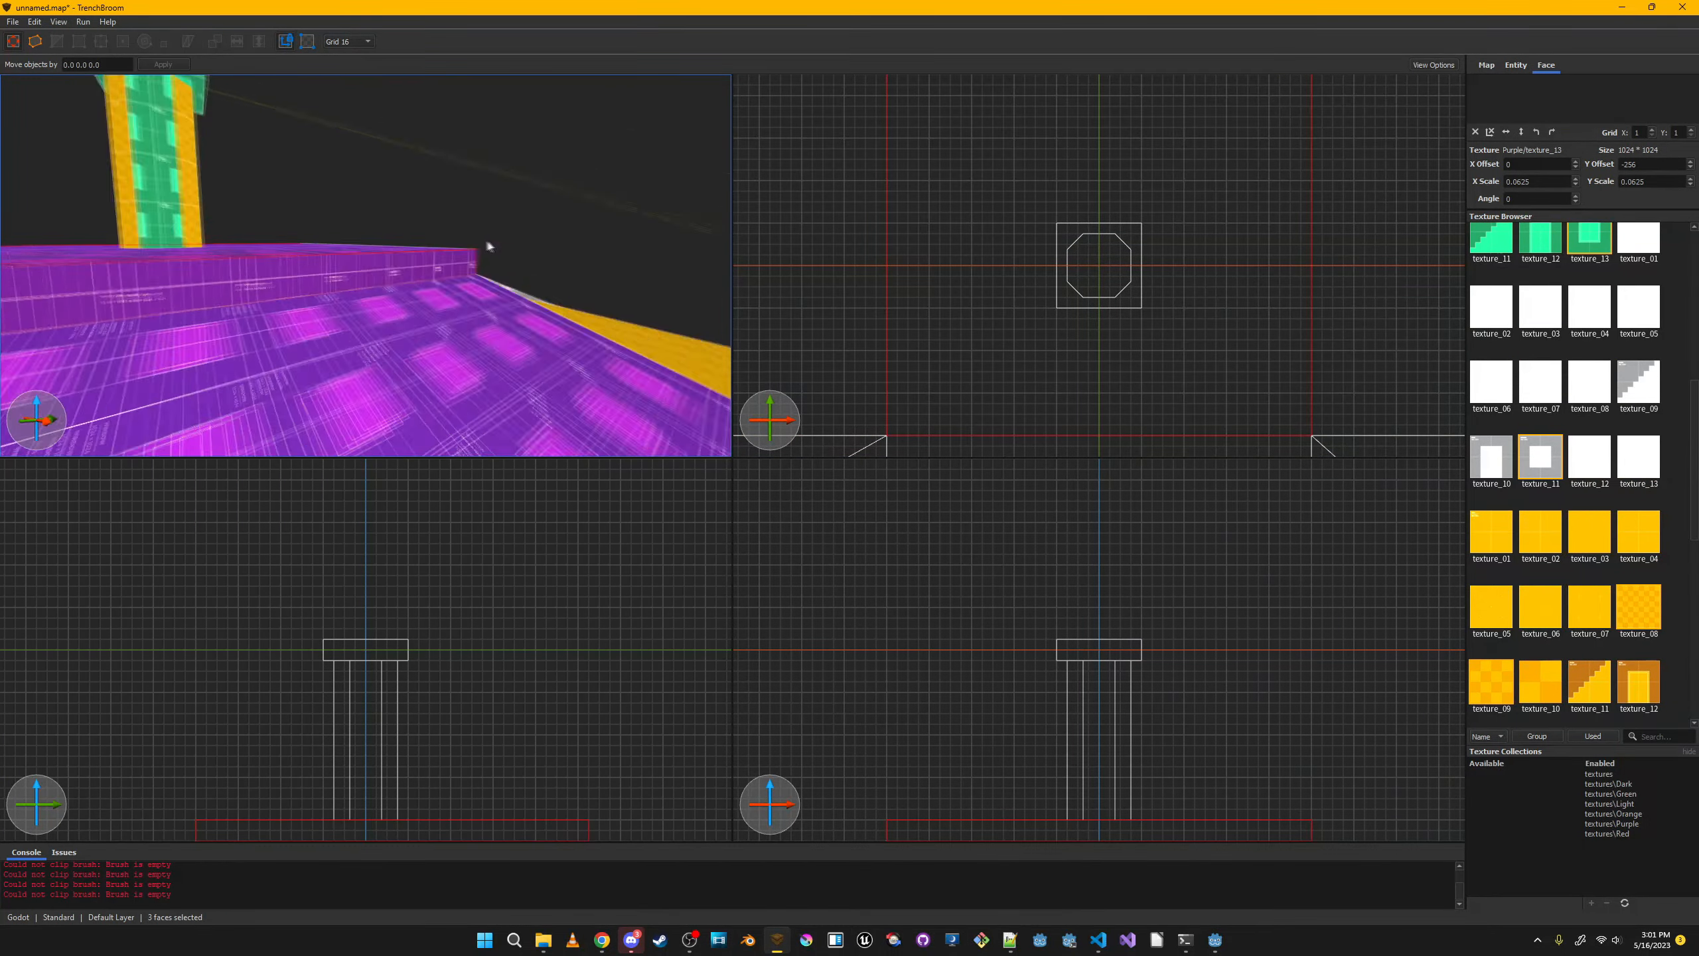
key(Escape)
Make a 640 × 592 × 432 unit purple block from the central ground slab and place it beyond the sloped blocks' X side.
alt+right_drag(609, 201, 468, 121)
click(375, 215)
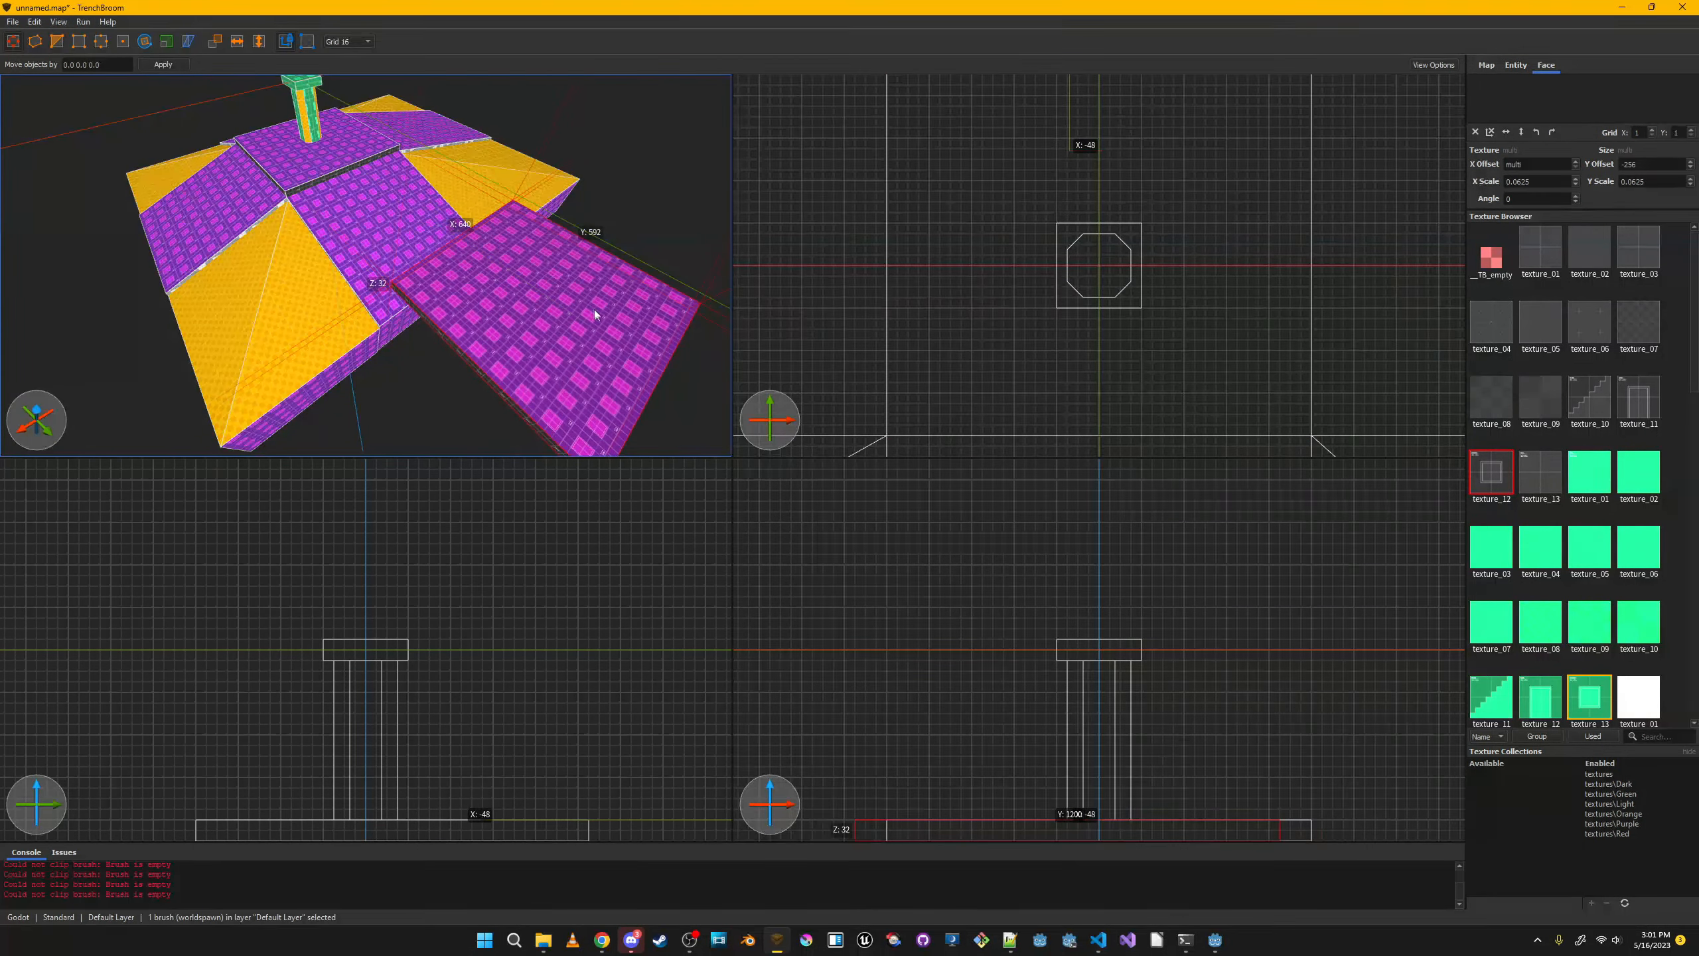
scroll(363, 192, up, 5)
scroll(363, 192, up, 2)
scroll(363, 192, down, 8)
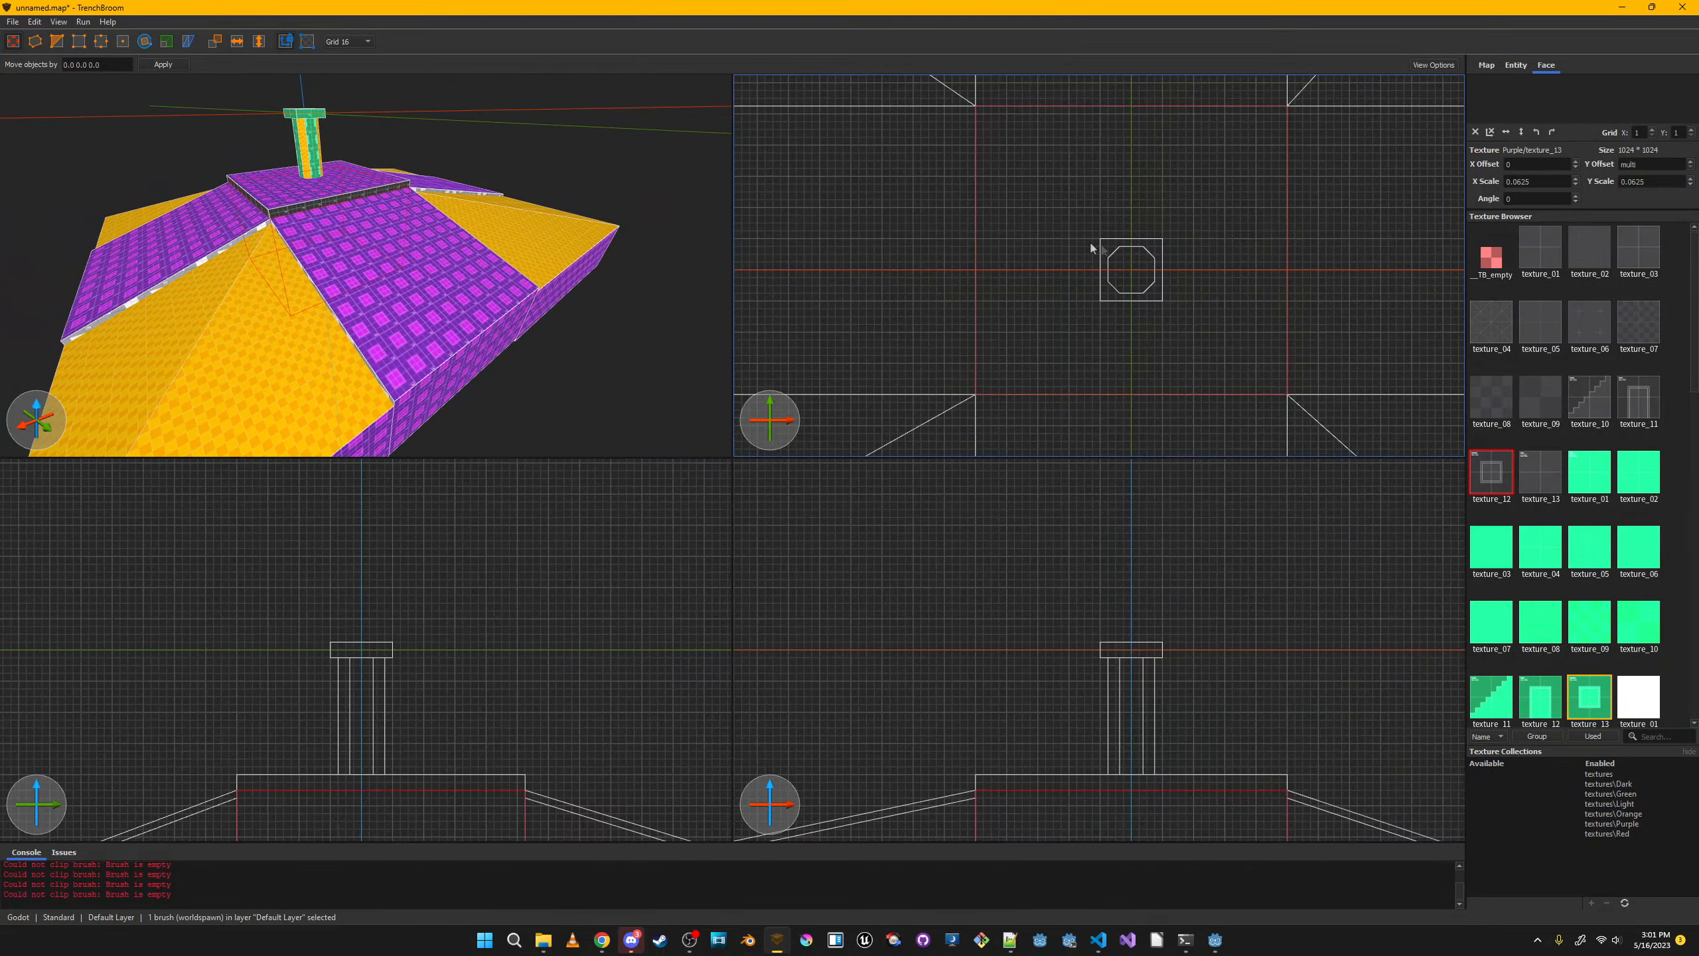
scroll(1066, 233, down, 3)
drag(1153, 238, 1278, 228)
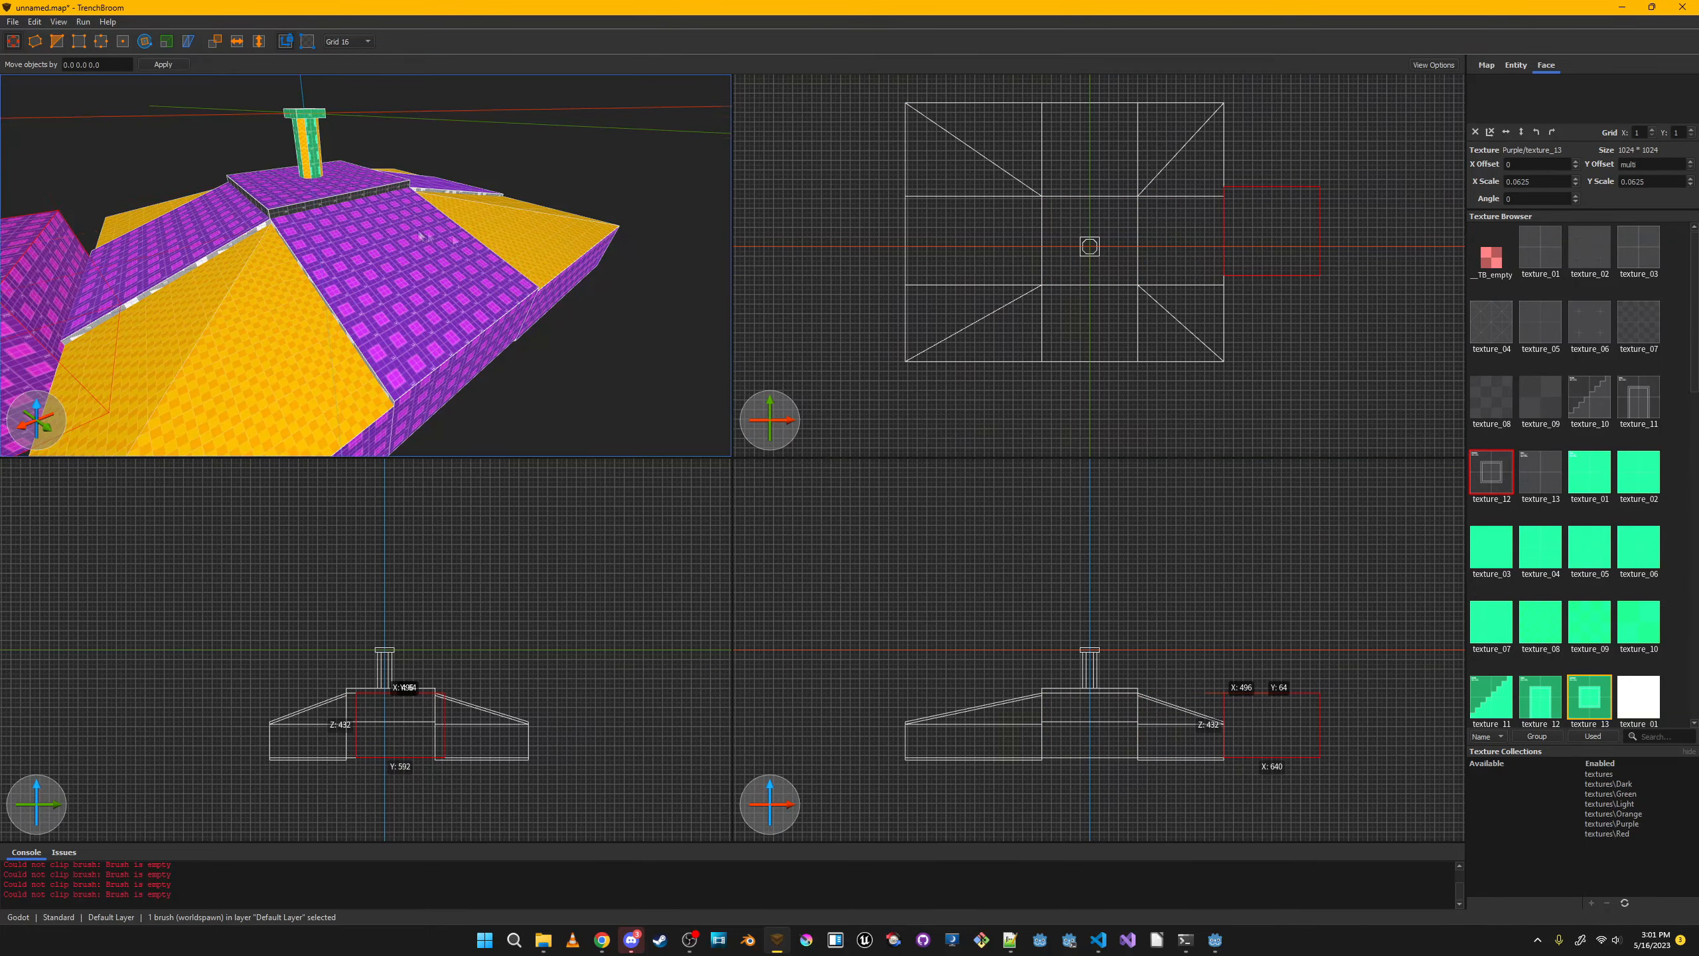
Resize the new block to span the sloped blocks' full Y width and lower its top to their outer edge height.
right_drag(331, 221, 289, 216)
shift+drag(290, 215, 289, 251)
alt+right_drag(325, 261, 352, 269)
shift+drag(348, 270, 346, 280)
alt+right_drag(346, 281, 374, 285)
drag(374, 284, 350, 286)
alt+right_drag(351, 286, 383, 299)
shift+drag(383, 299, 587, 290)
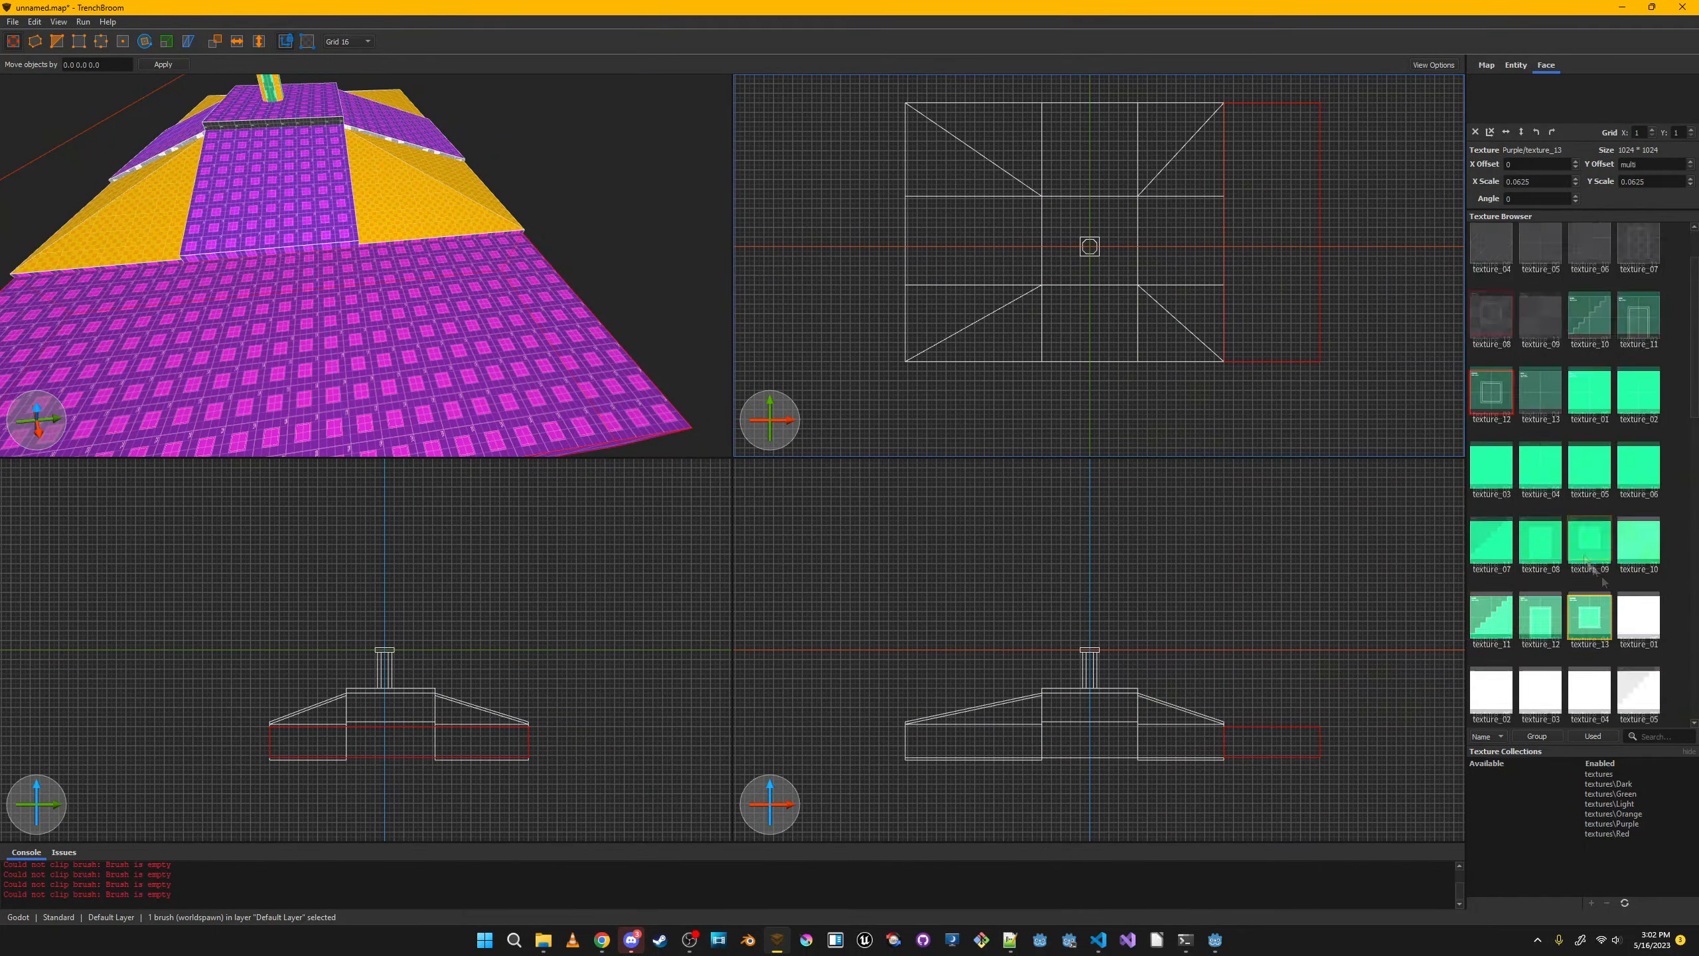
Surround the sloped blocks with flat border slabs on the remaining three sides, all textured with the dark texture_12.
drag(812, 103, 907, 362)
drag(812, 89, 1280, 59)
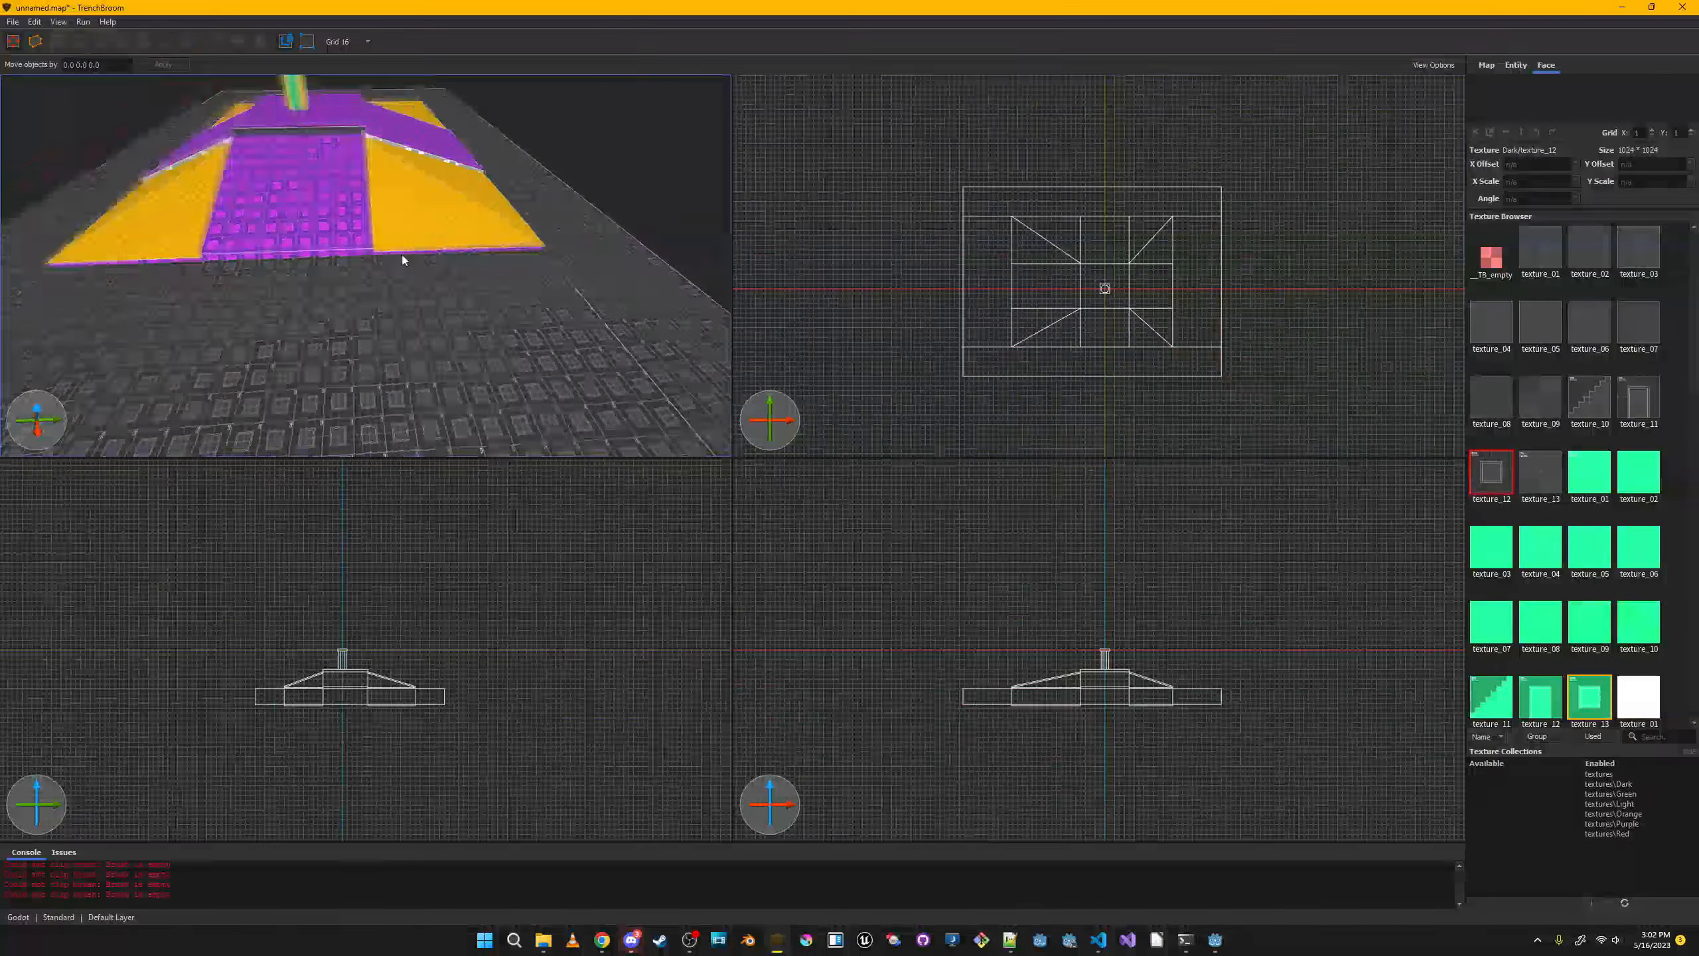
Start saving the map and browse to the DungeonCrawler project's Scenes/Maps folder.
key(ctrl+s)
scroll(54, 188, up, 3)
click(56, 167)
double_click(154, 142)
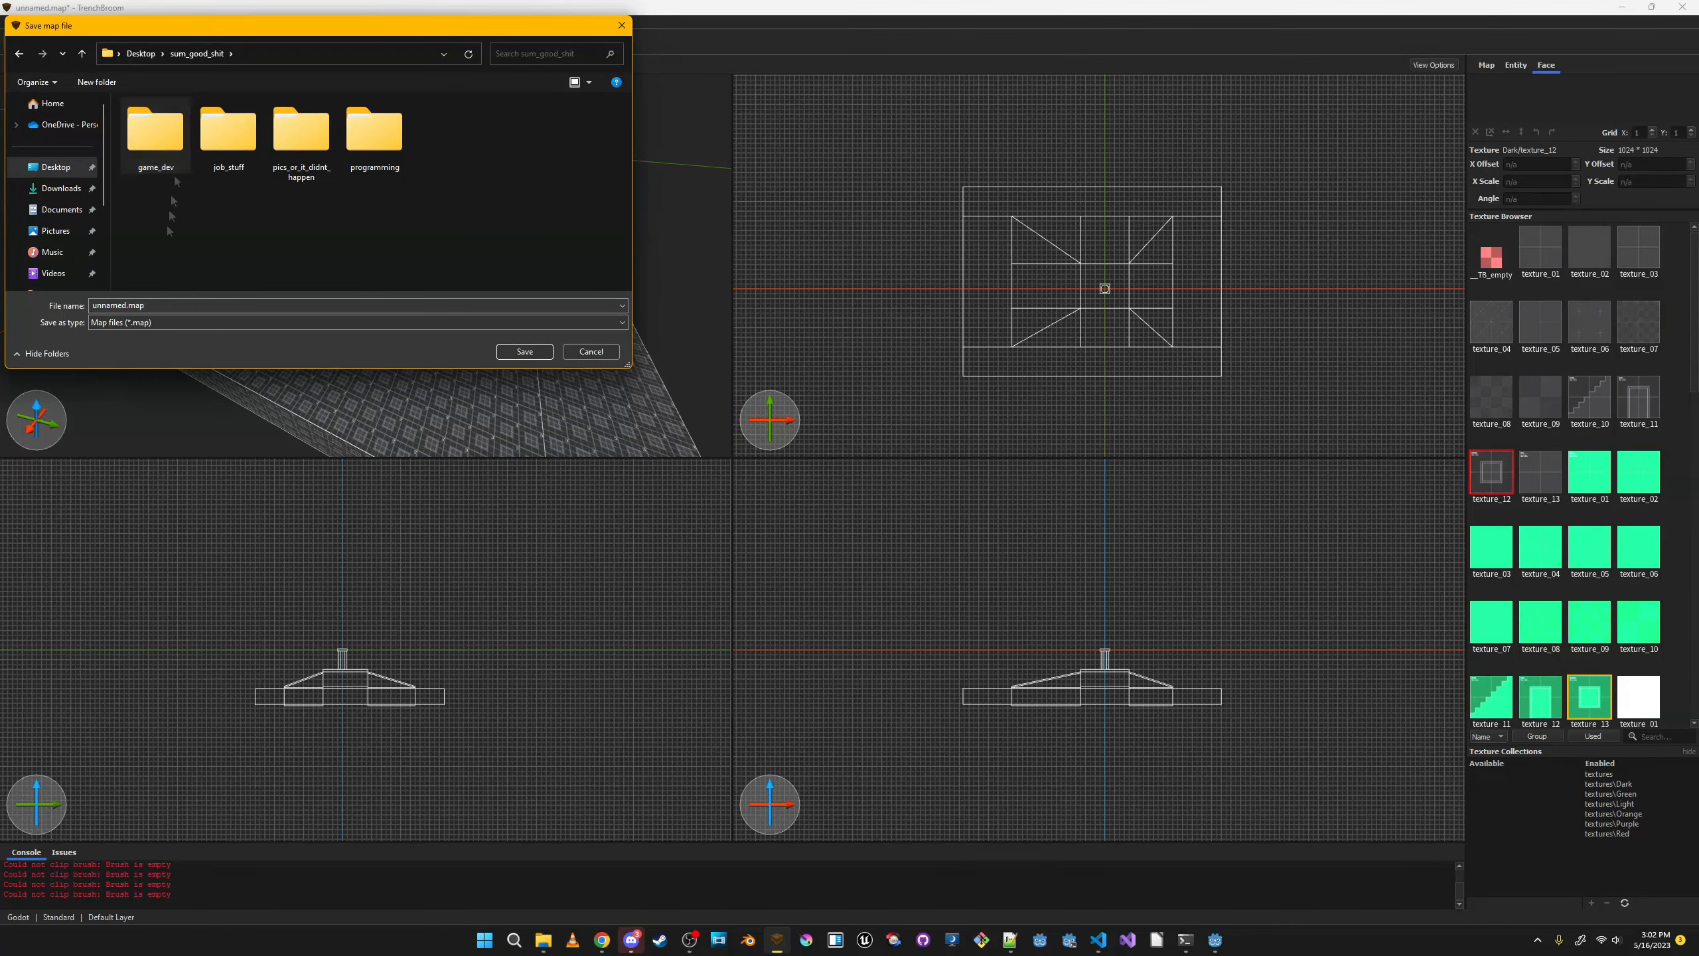
double_click(235, 134)
double_click(198, 154)
double_click(203, 144)
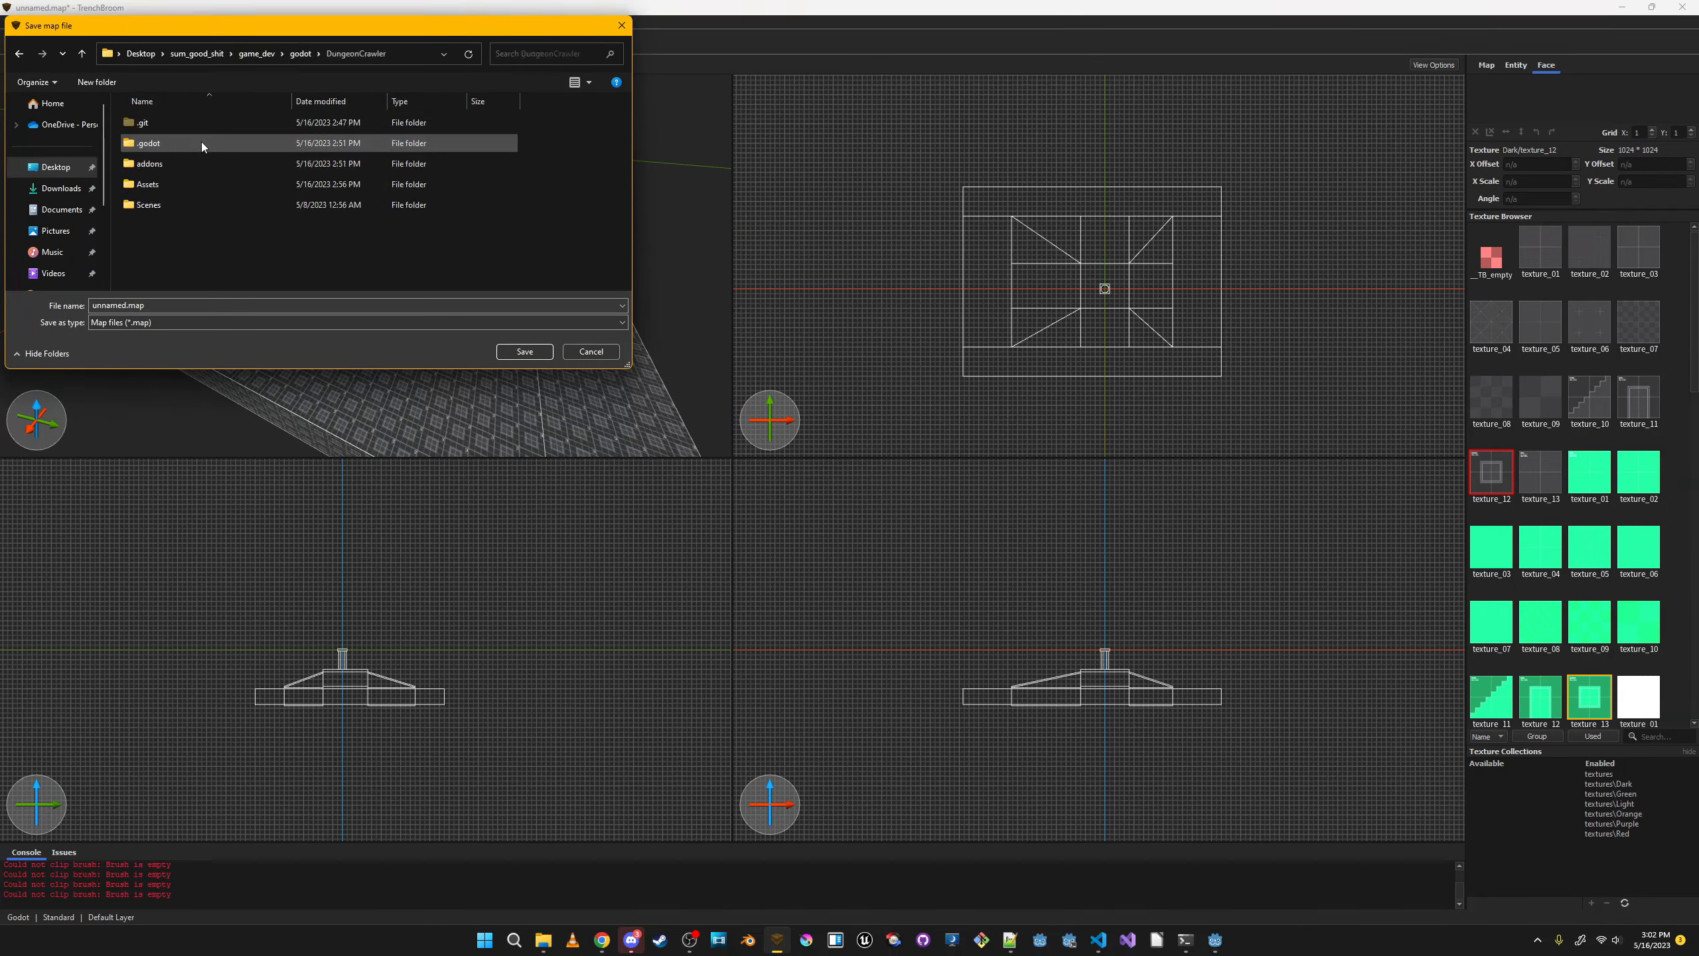
double_click(202, 141)
click(330, 55)
double_click(200, 206)
double_click(255, 126)
Create a folder named TestMapImport inside the Maps folder.
right_click(268, 170)
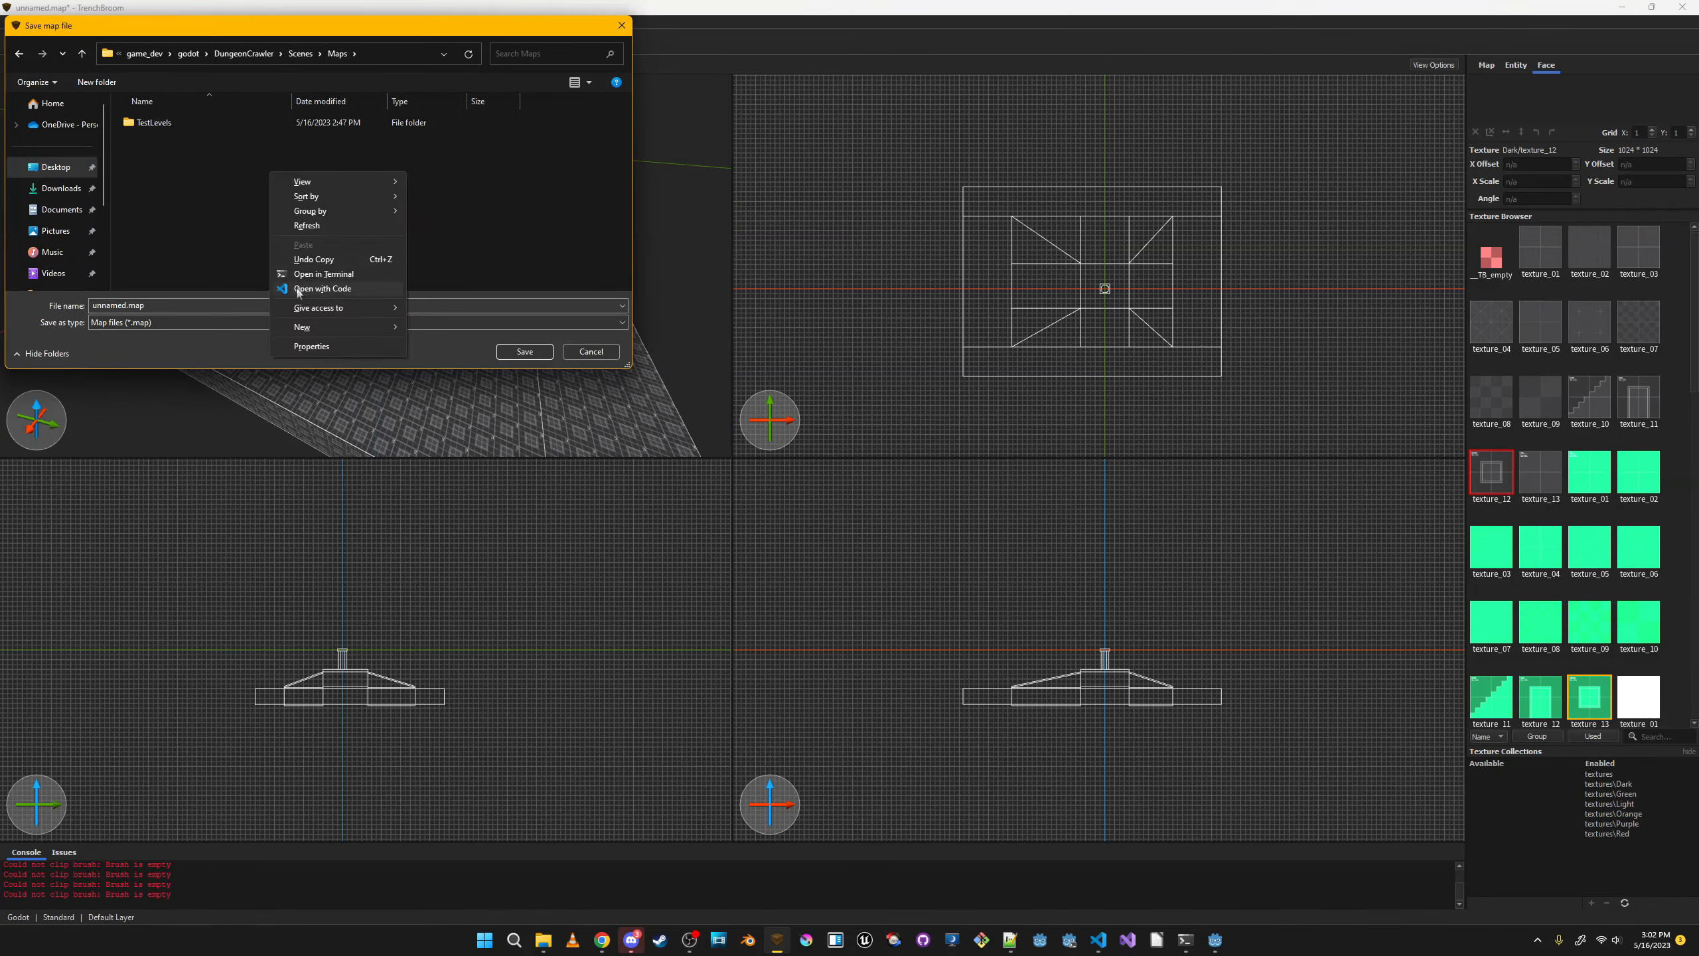
click(489, 324)
text(TestMap)
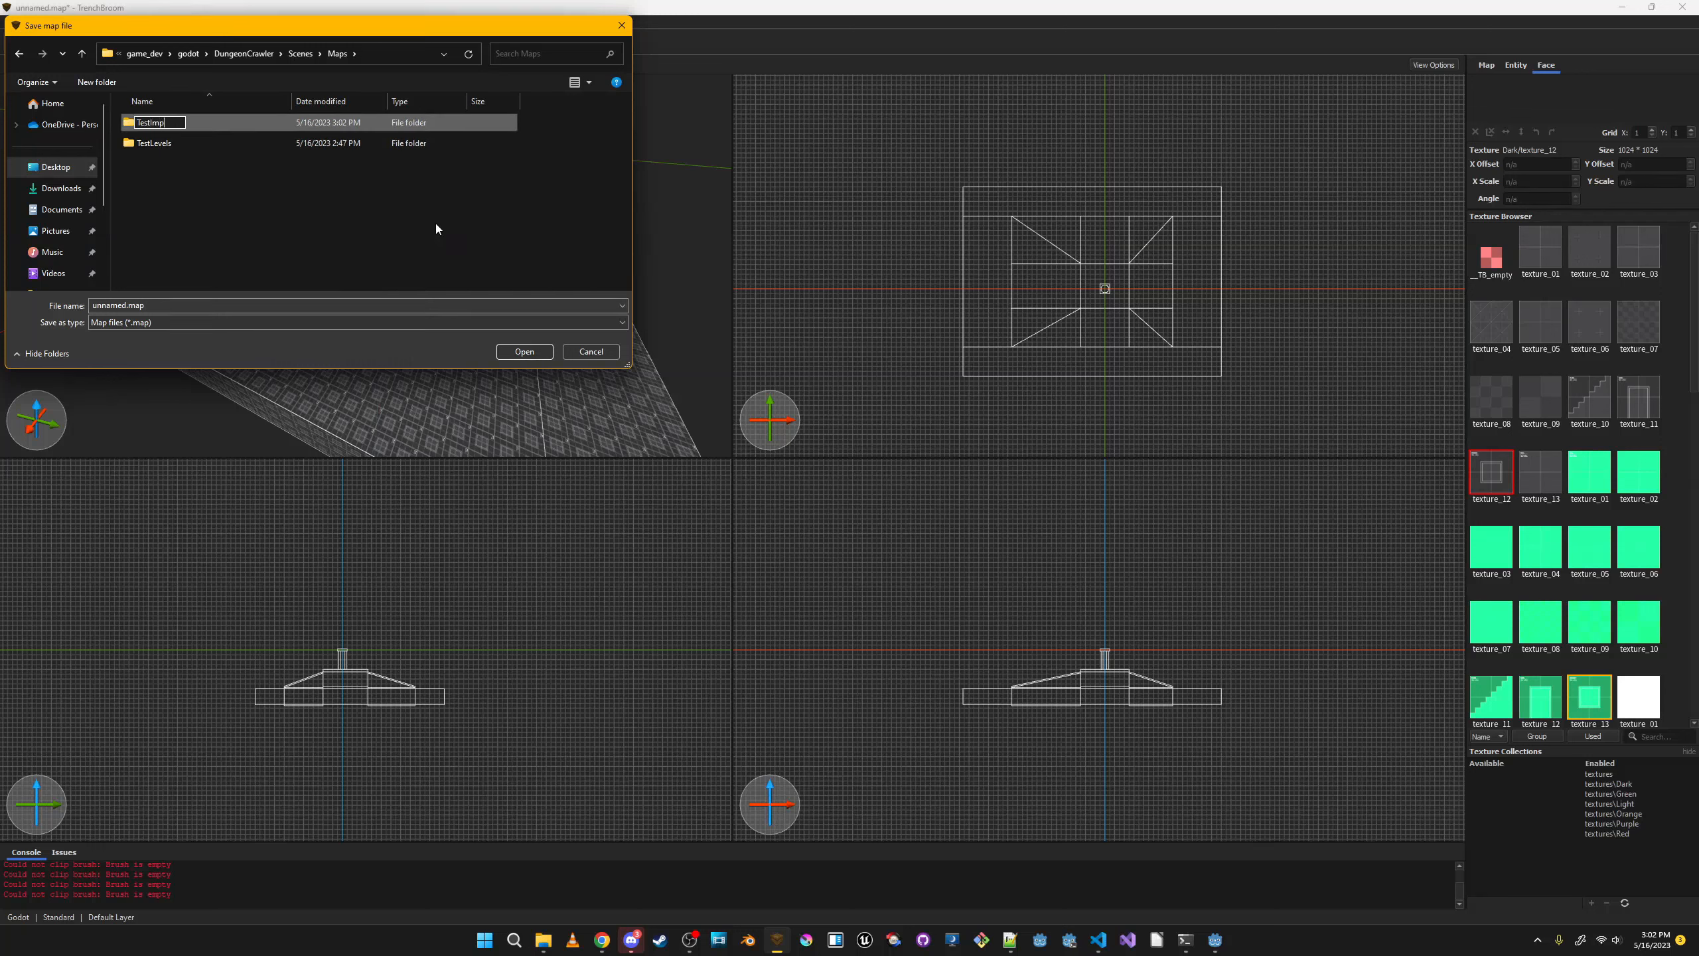
text(Import)
key(Return)
Save the map as test_map.map in the TestMapImport folder.
double_click(373, 145)
double_click(111, 305)
text(test_map_im)
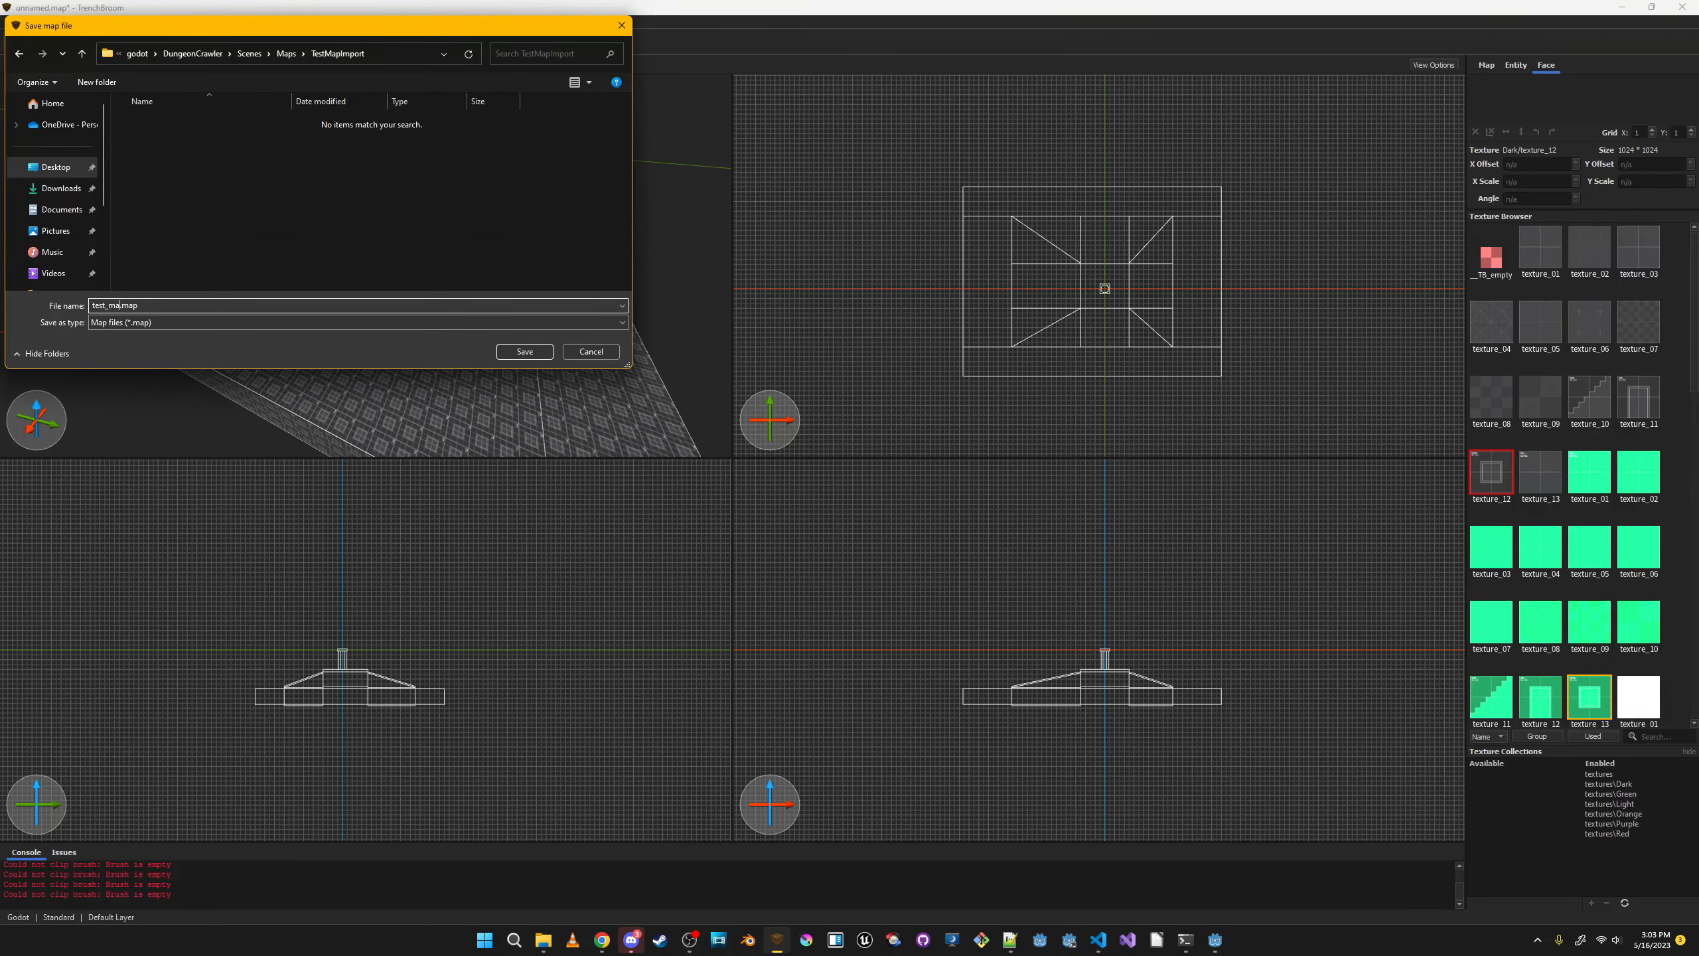
key(Return)
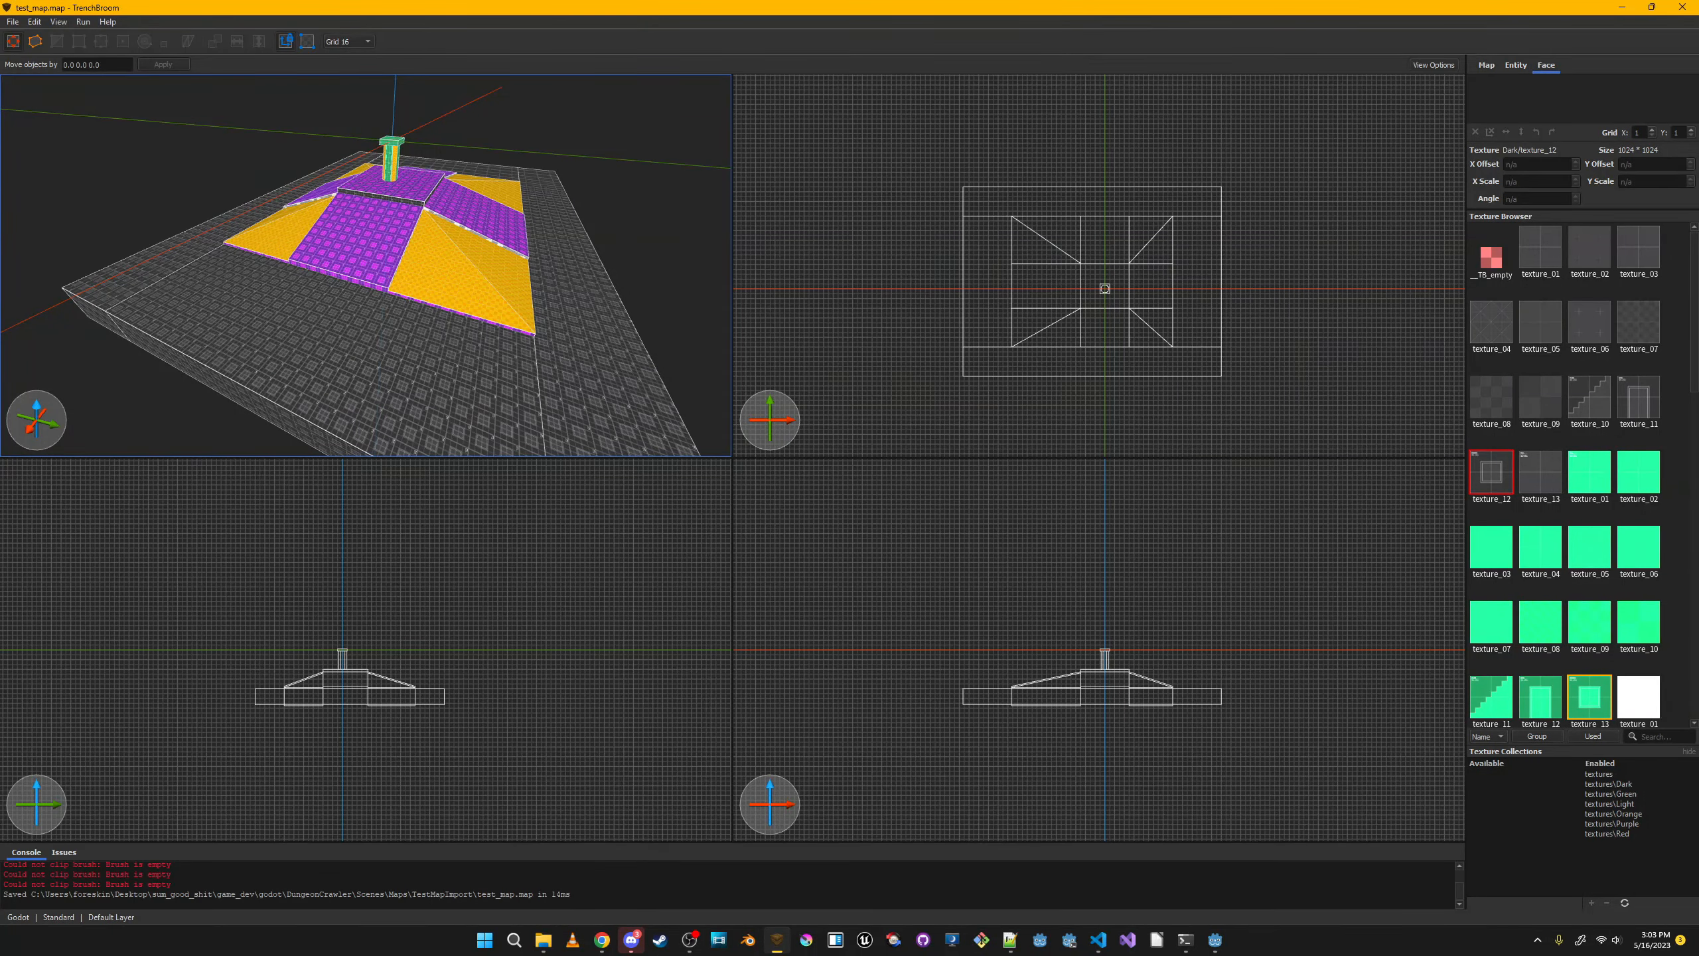
Close TrenchBroom, switch to the DungeonCrawler project in Godot and check the tbloader textures folder.
click(1683, 6)
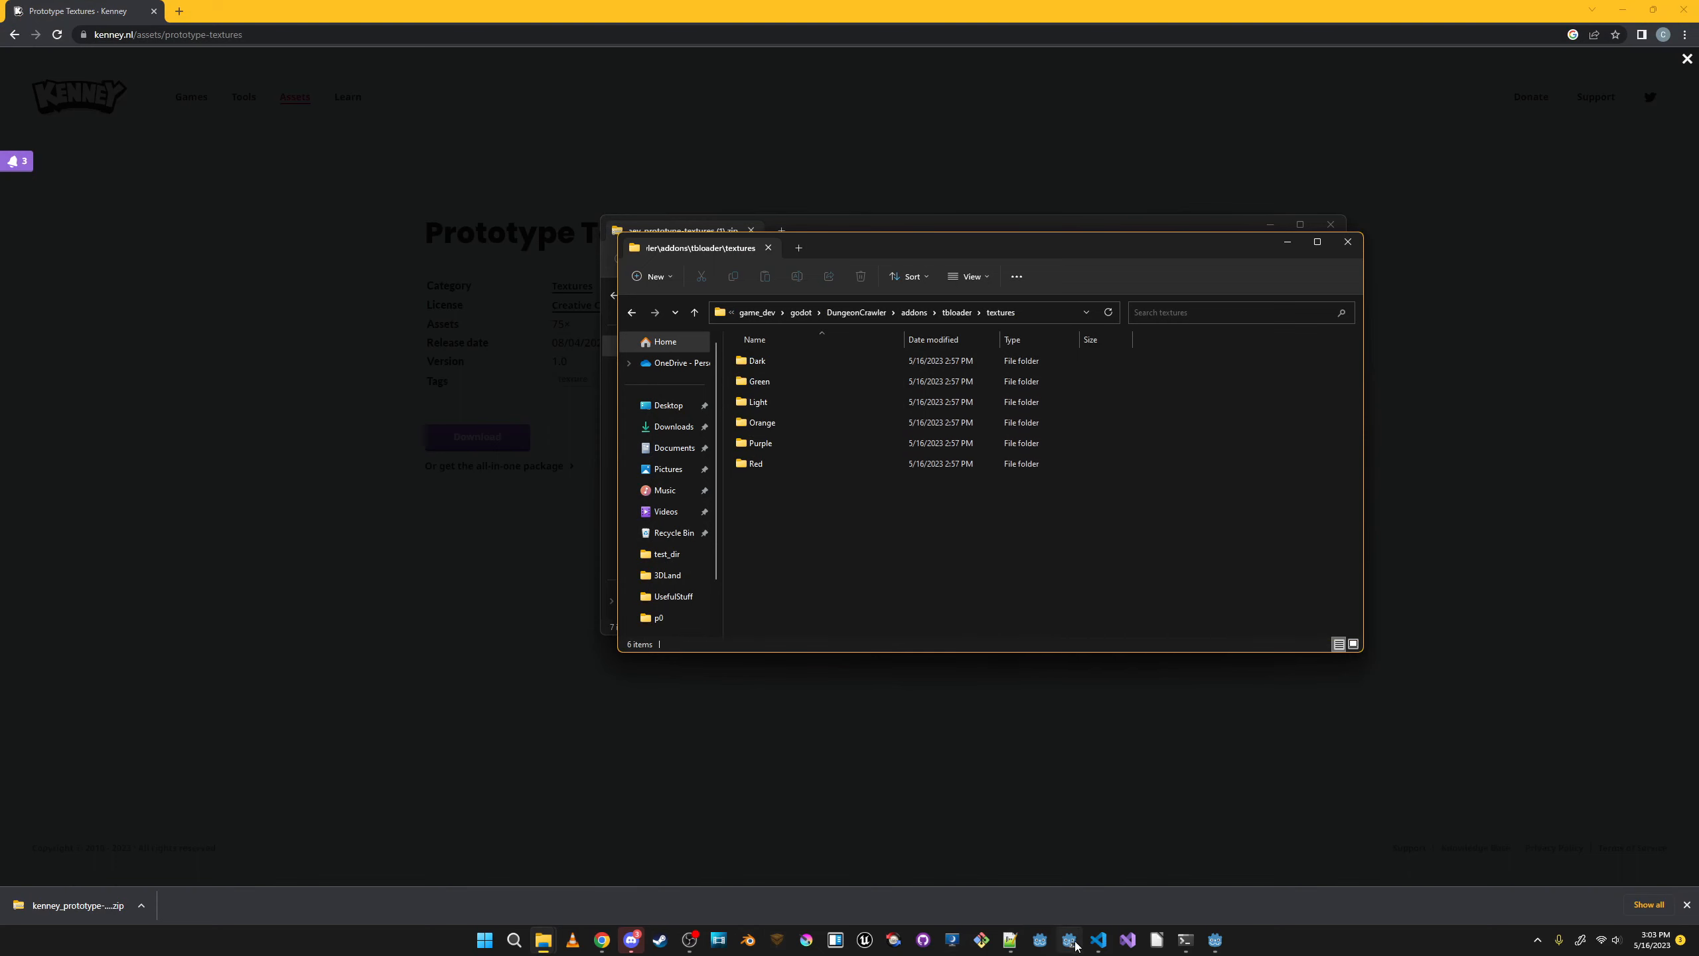
click(1219, 939)
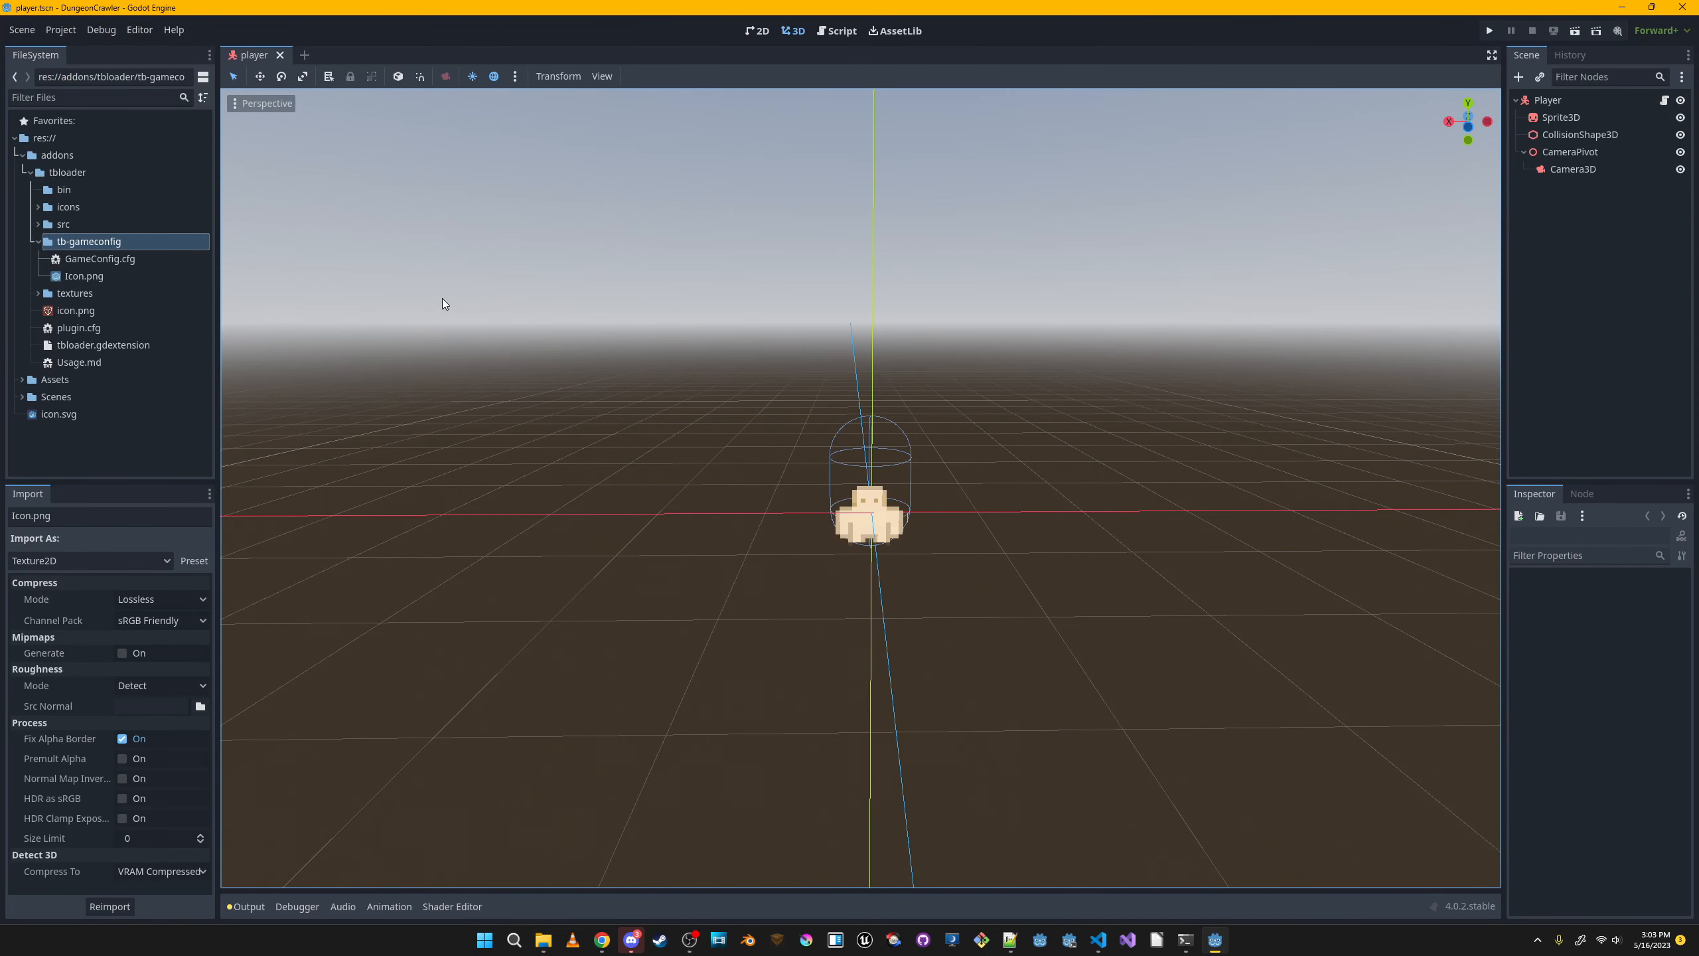
double_click(72, 295)
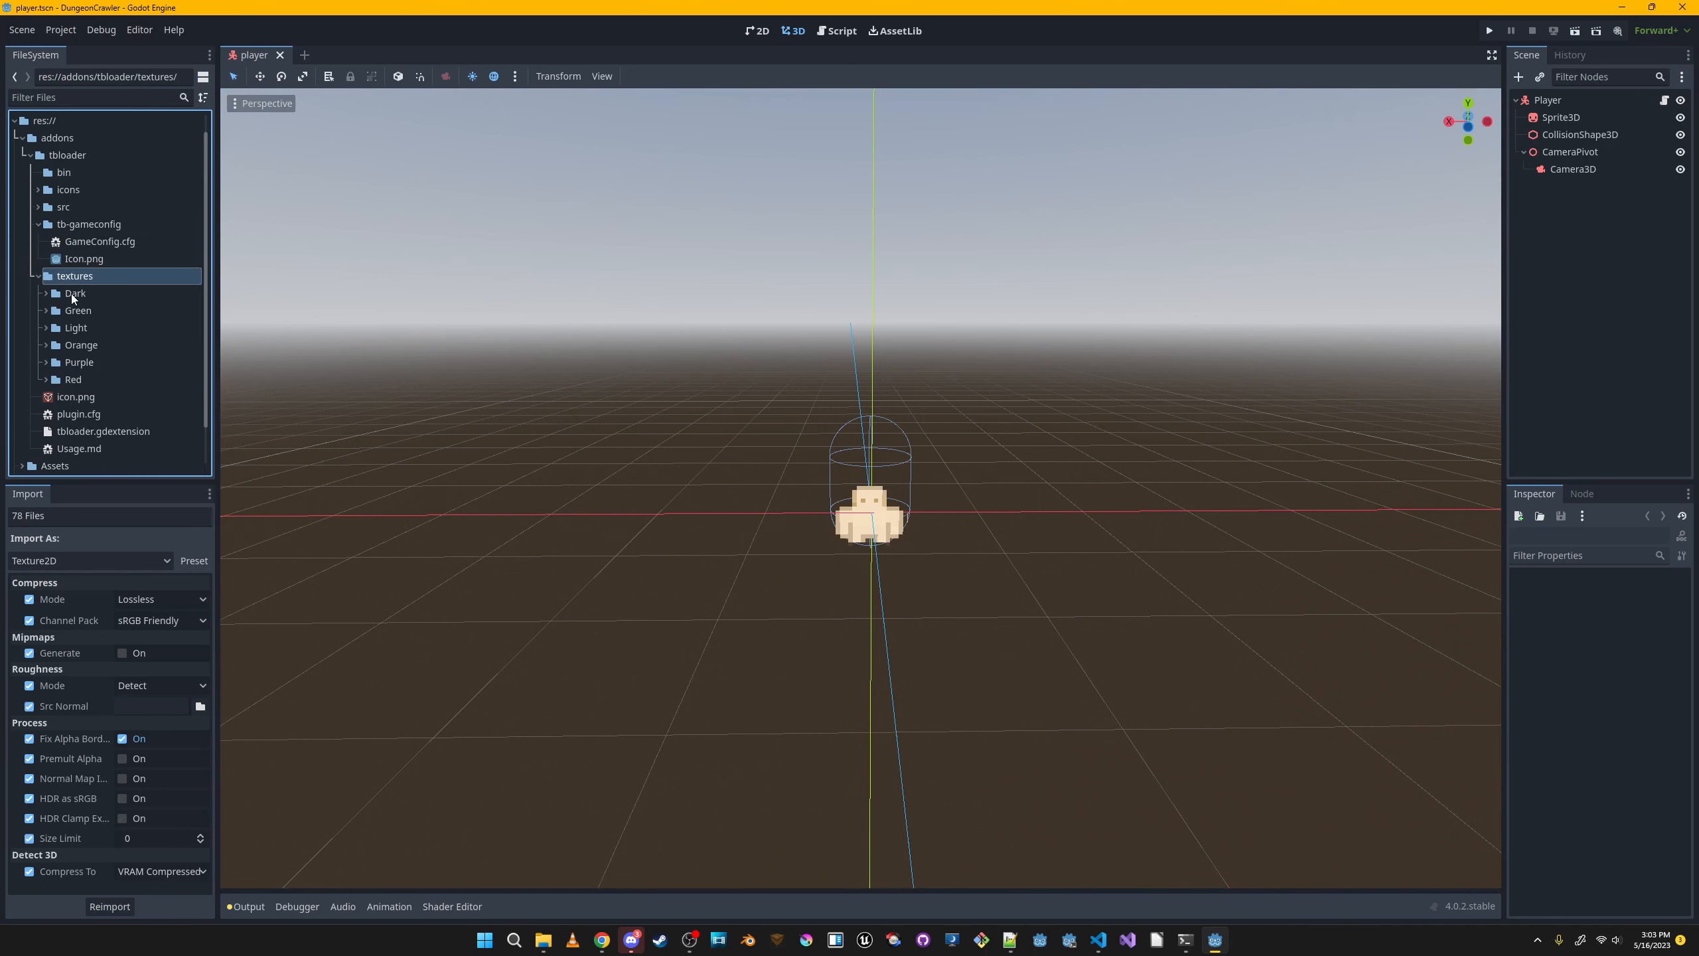
double_click(72, 295)
Collapse the addons folders and locate the TestMapImport folder under Scenes/Maps.
click(72, 241)
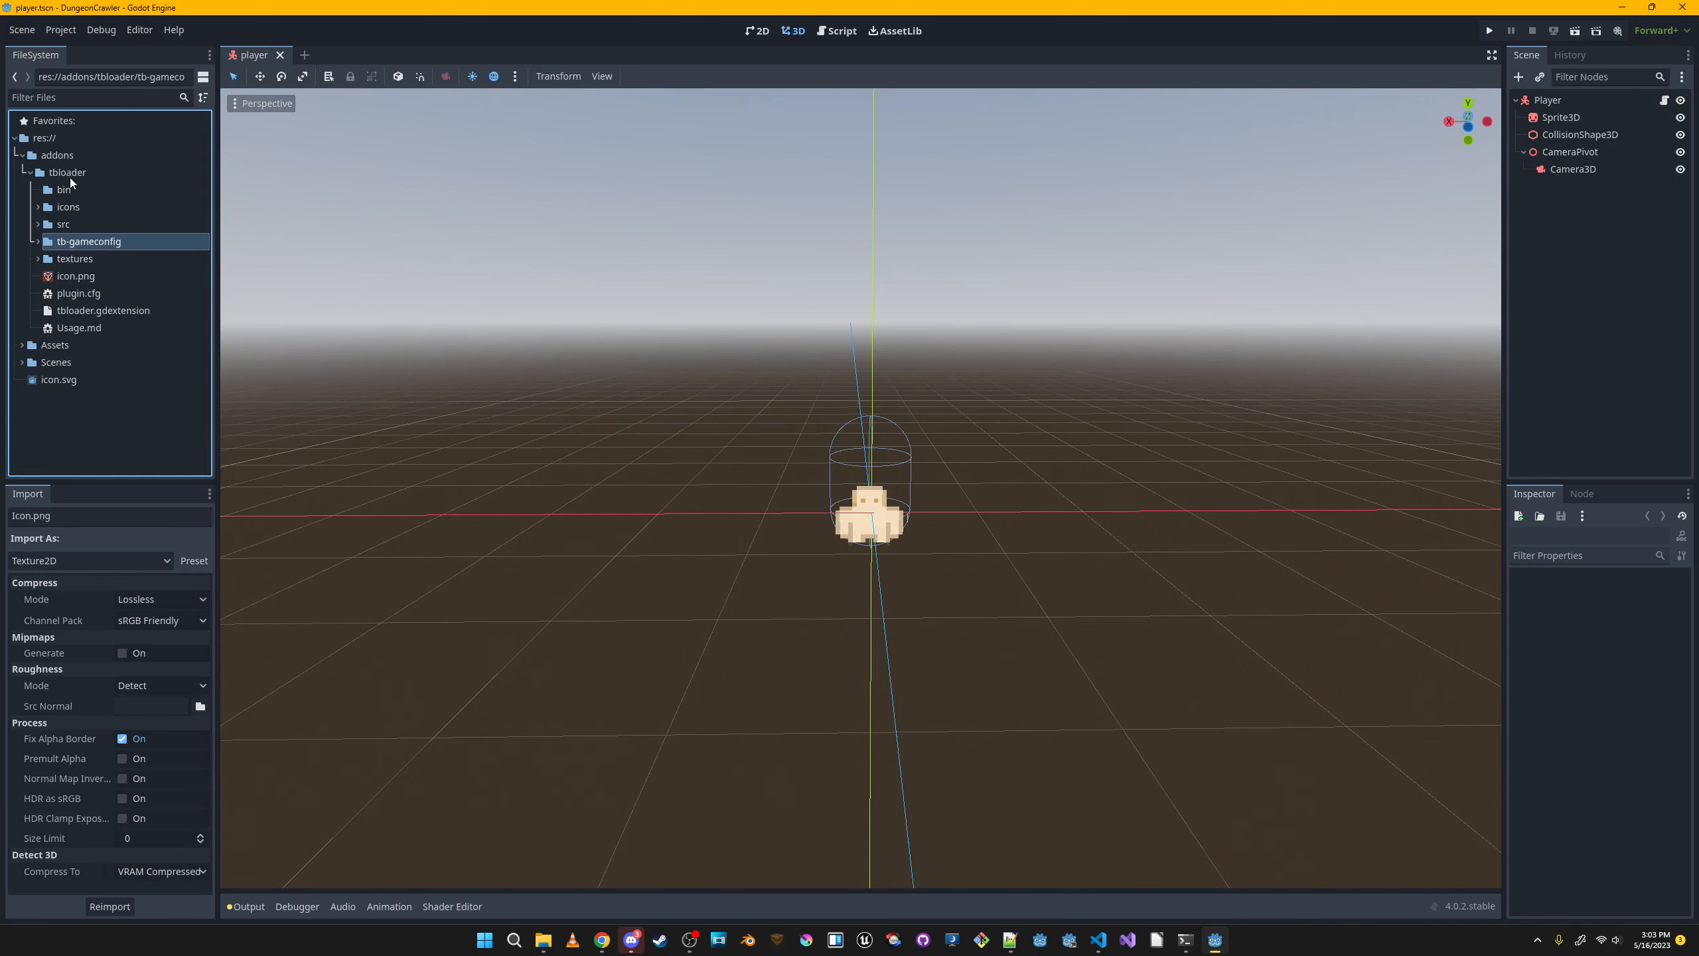
double_click(69, 174)
click(67, 155)
double_click(67, 189)
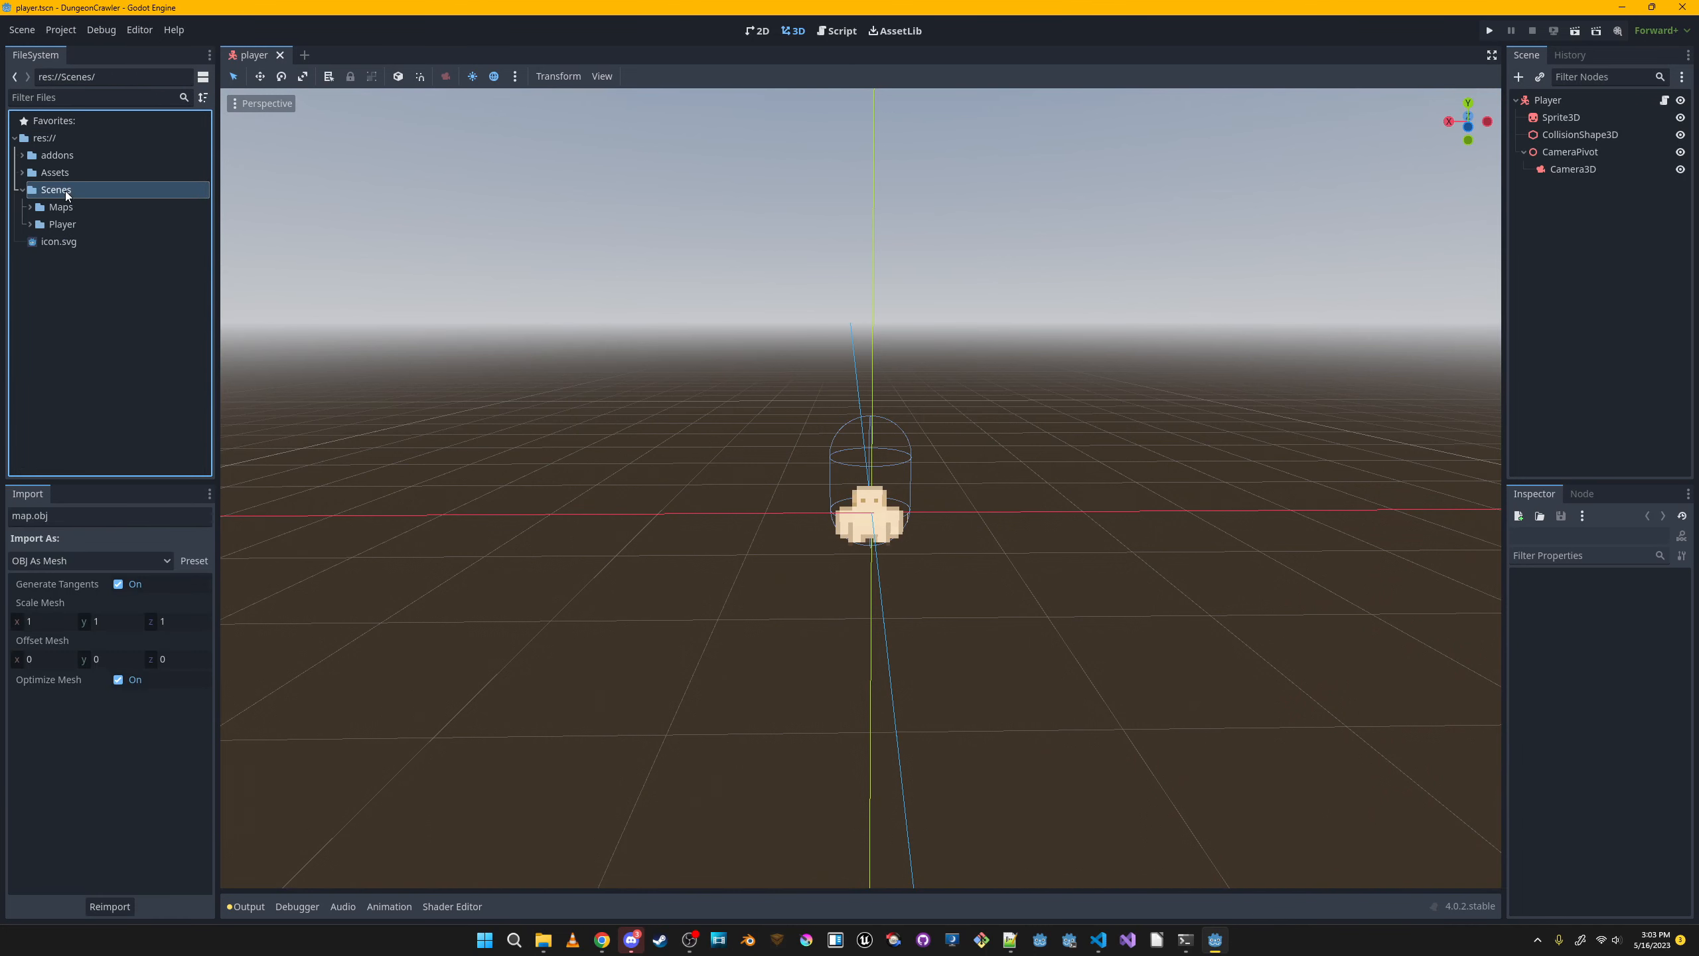
double_click(74, 207)
double_click(93, 224)
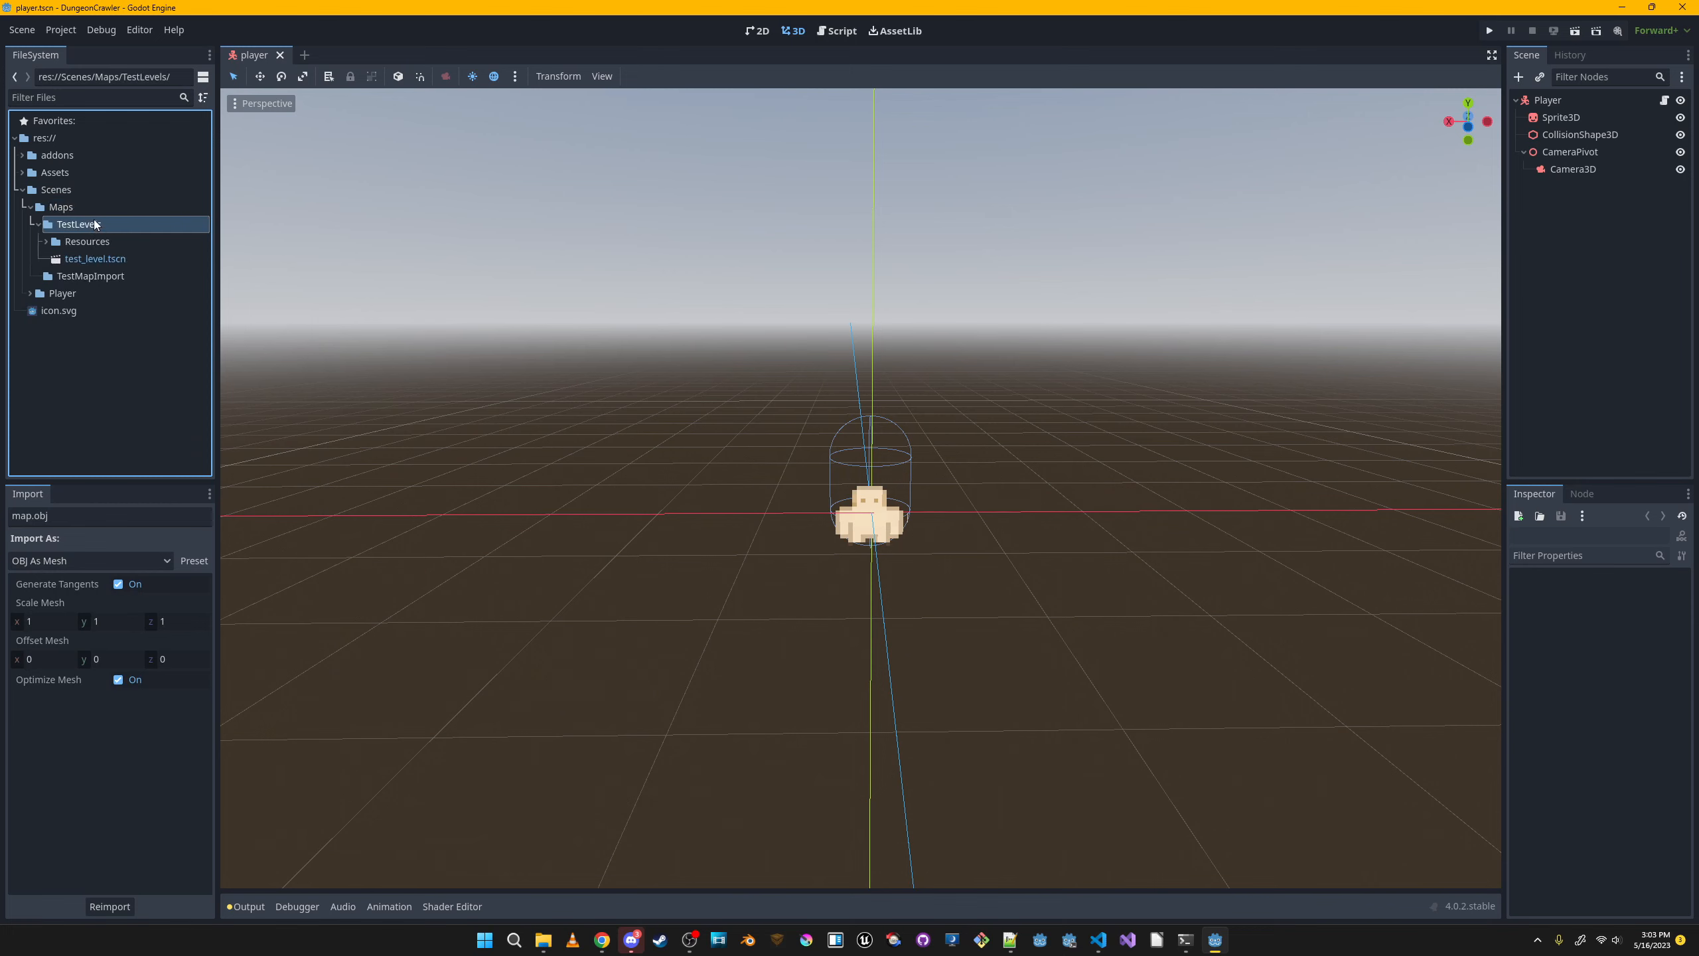
double_click(93, 225)
click(95, 242)
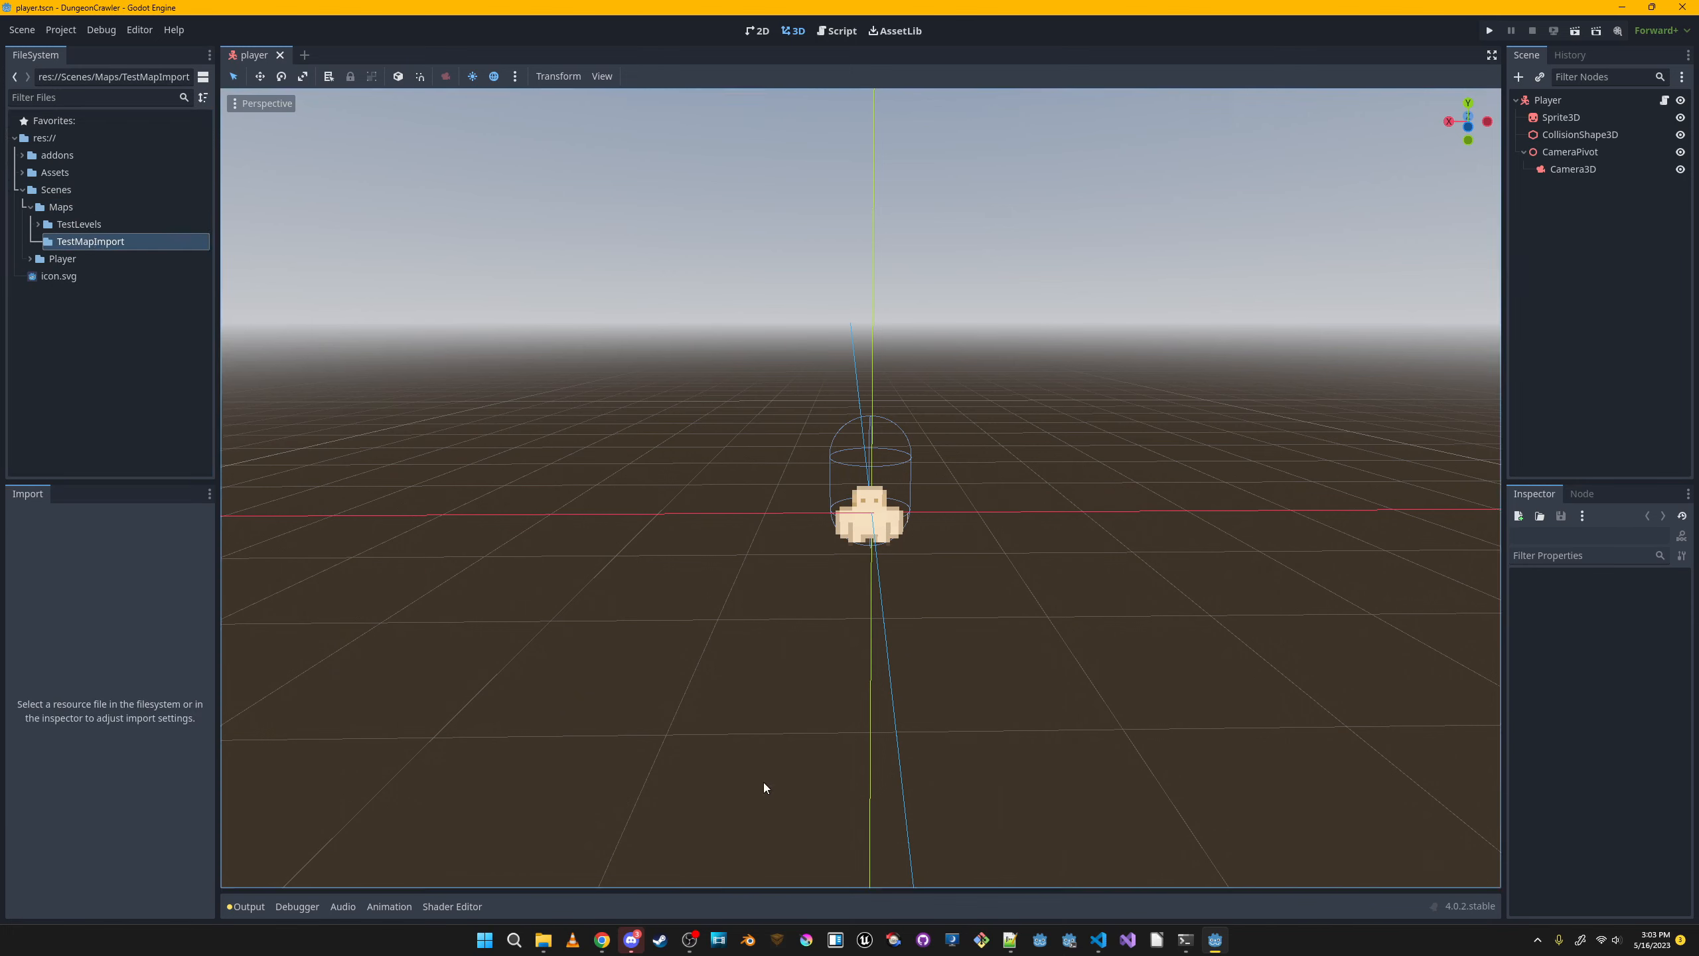
Create a new scene with a Node3D root and rename the root test_map.
click(23, 30)
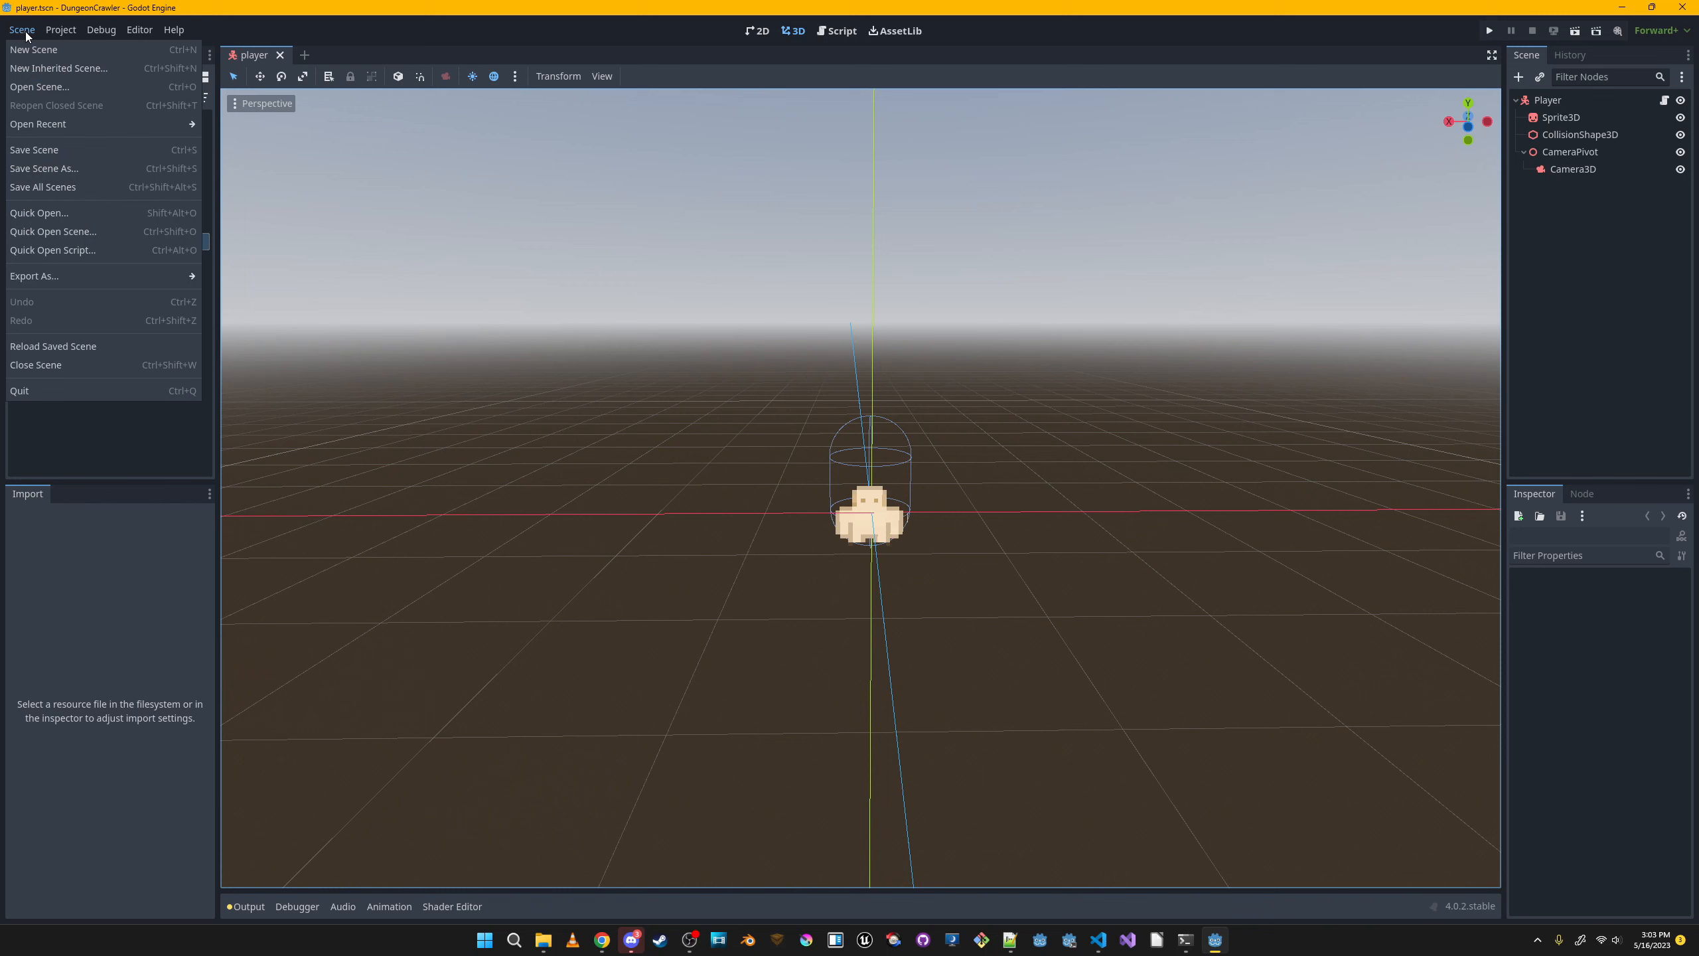
click(61, 53)
click(1554, 141)
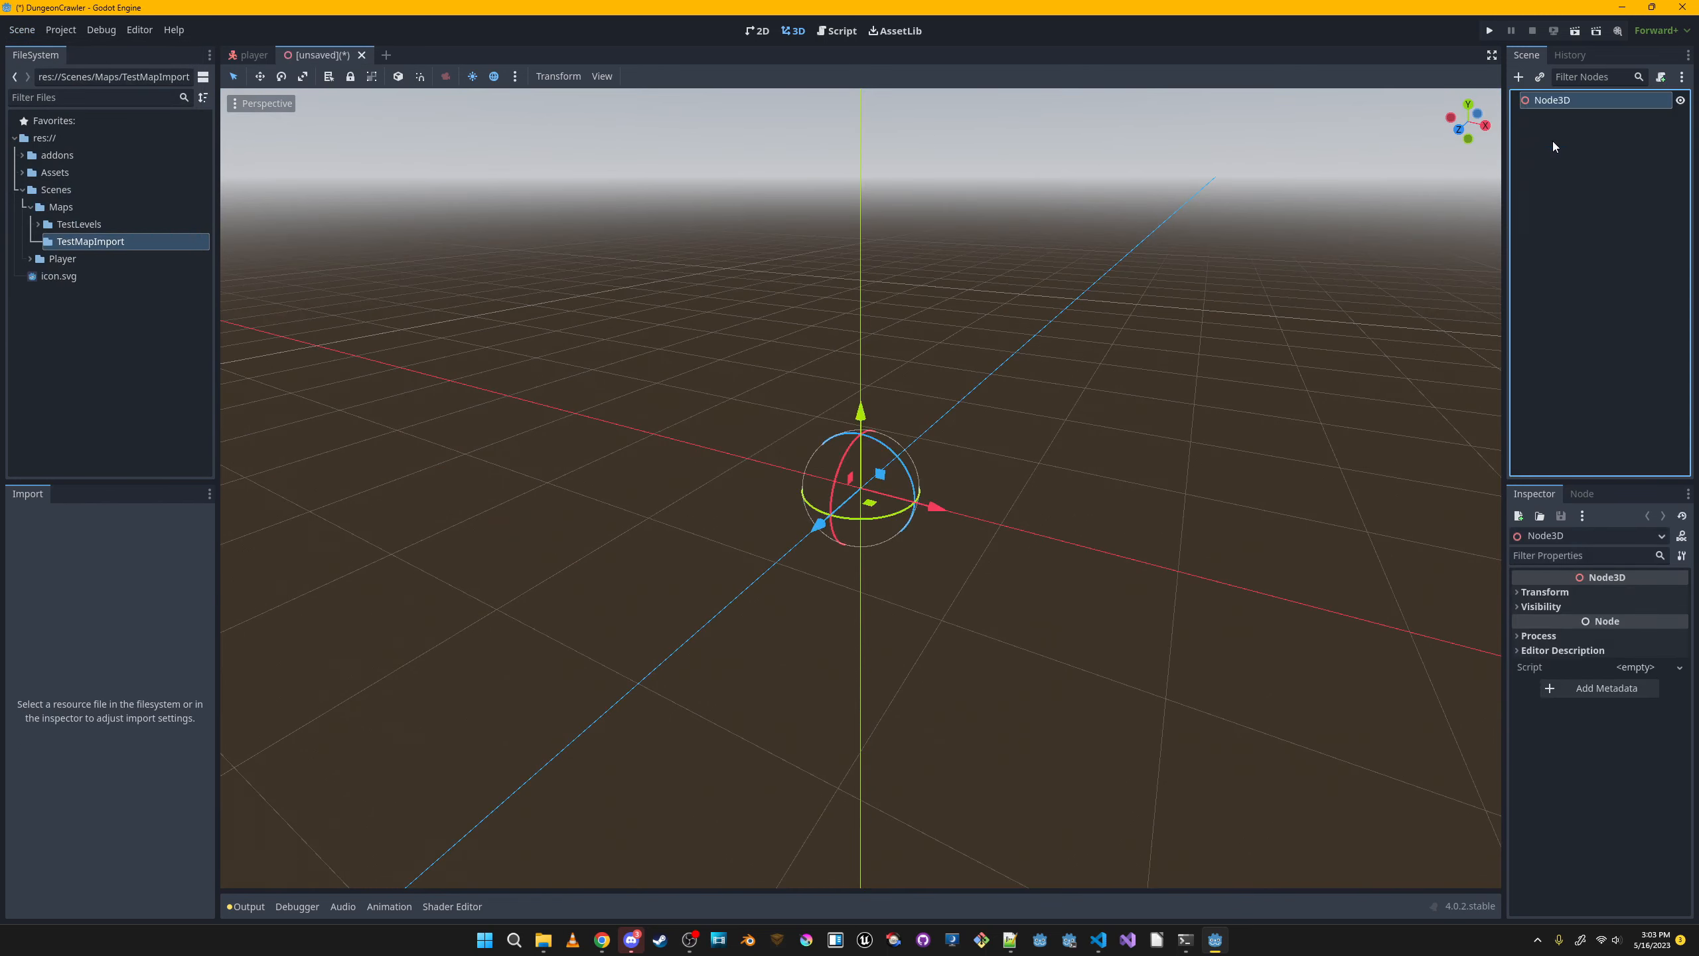
double_click(1581, 101)
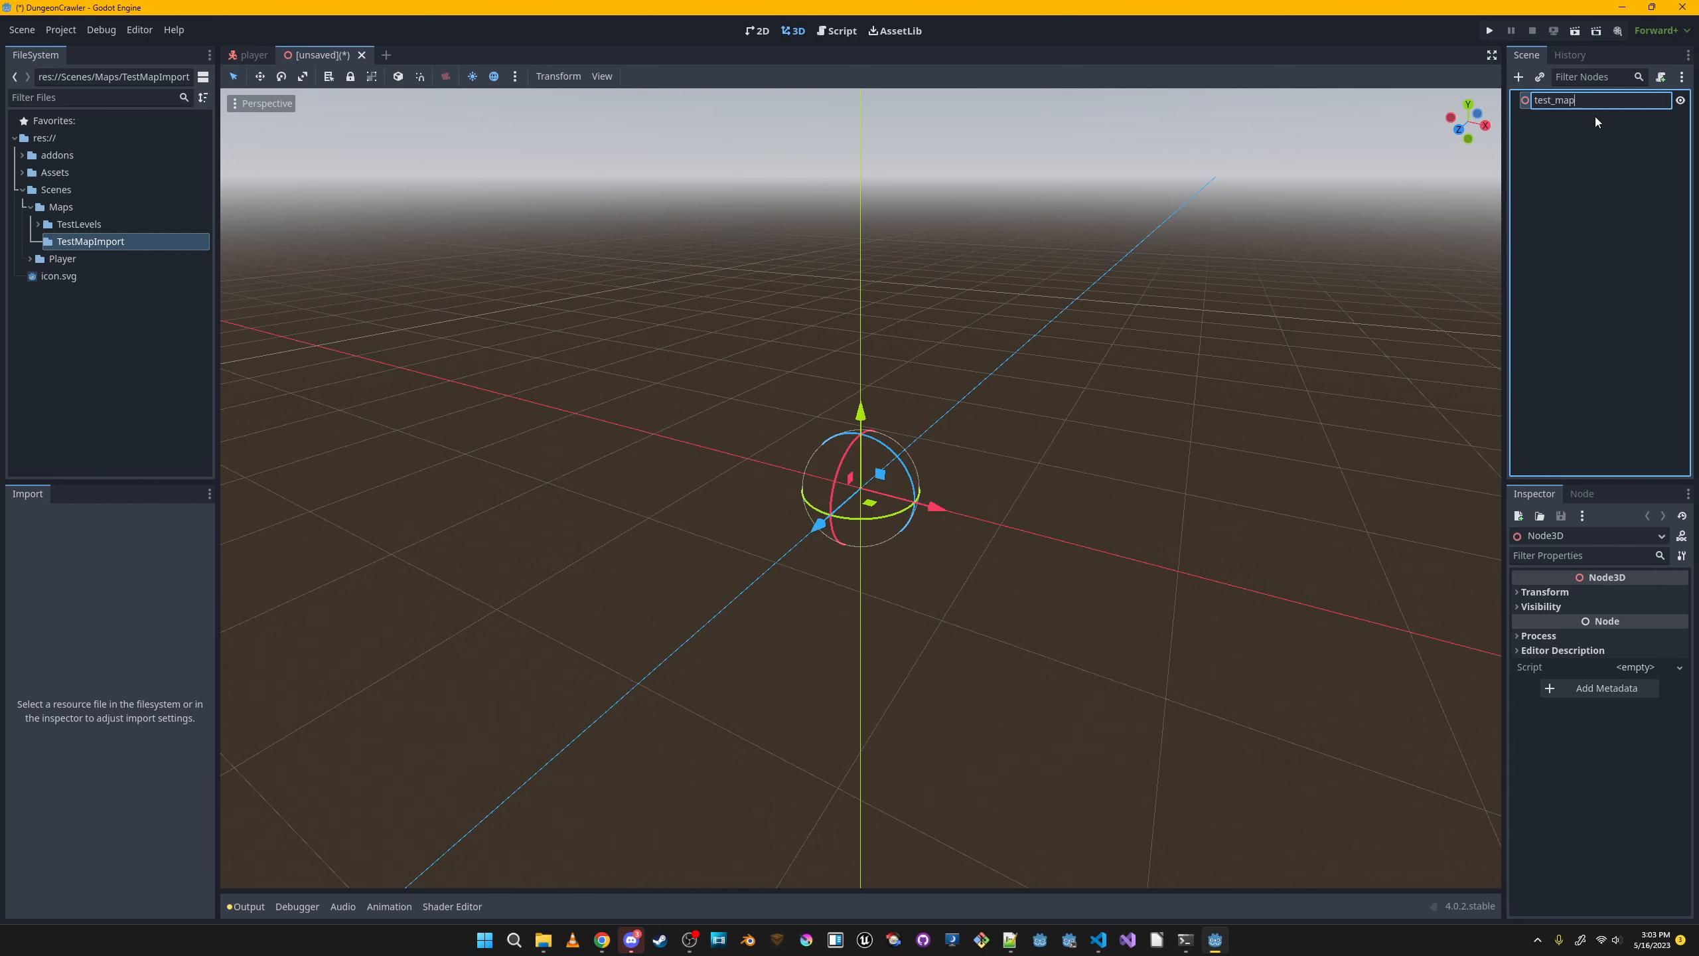
key(Return)
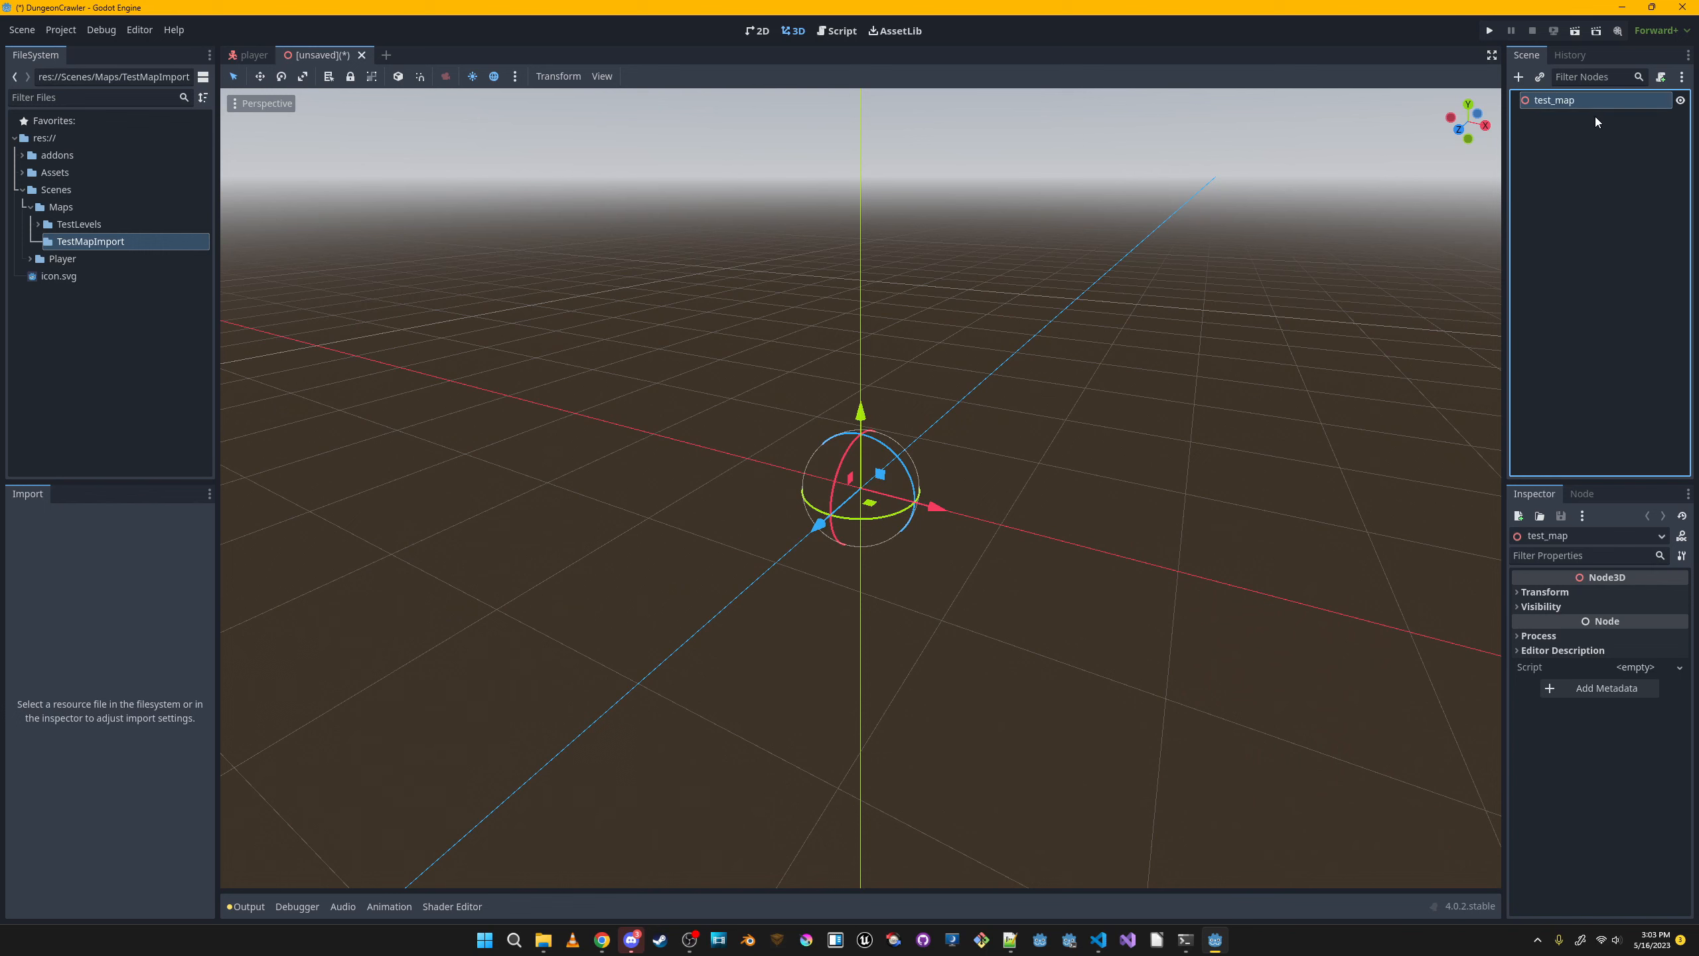
Add a TBLoader node as a child of the test_map root.
click(1519, 76)
click(738, 360)
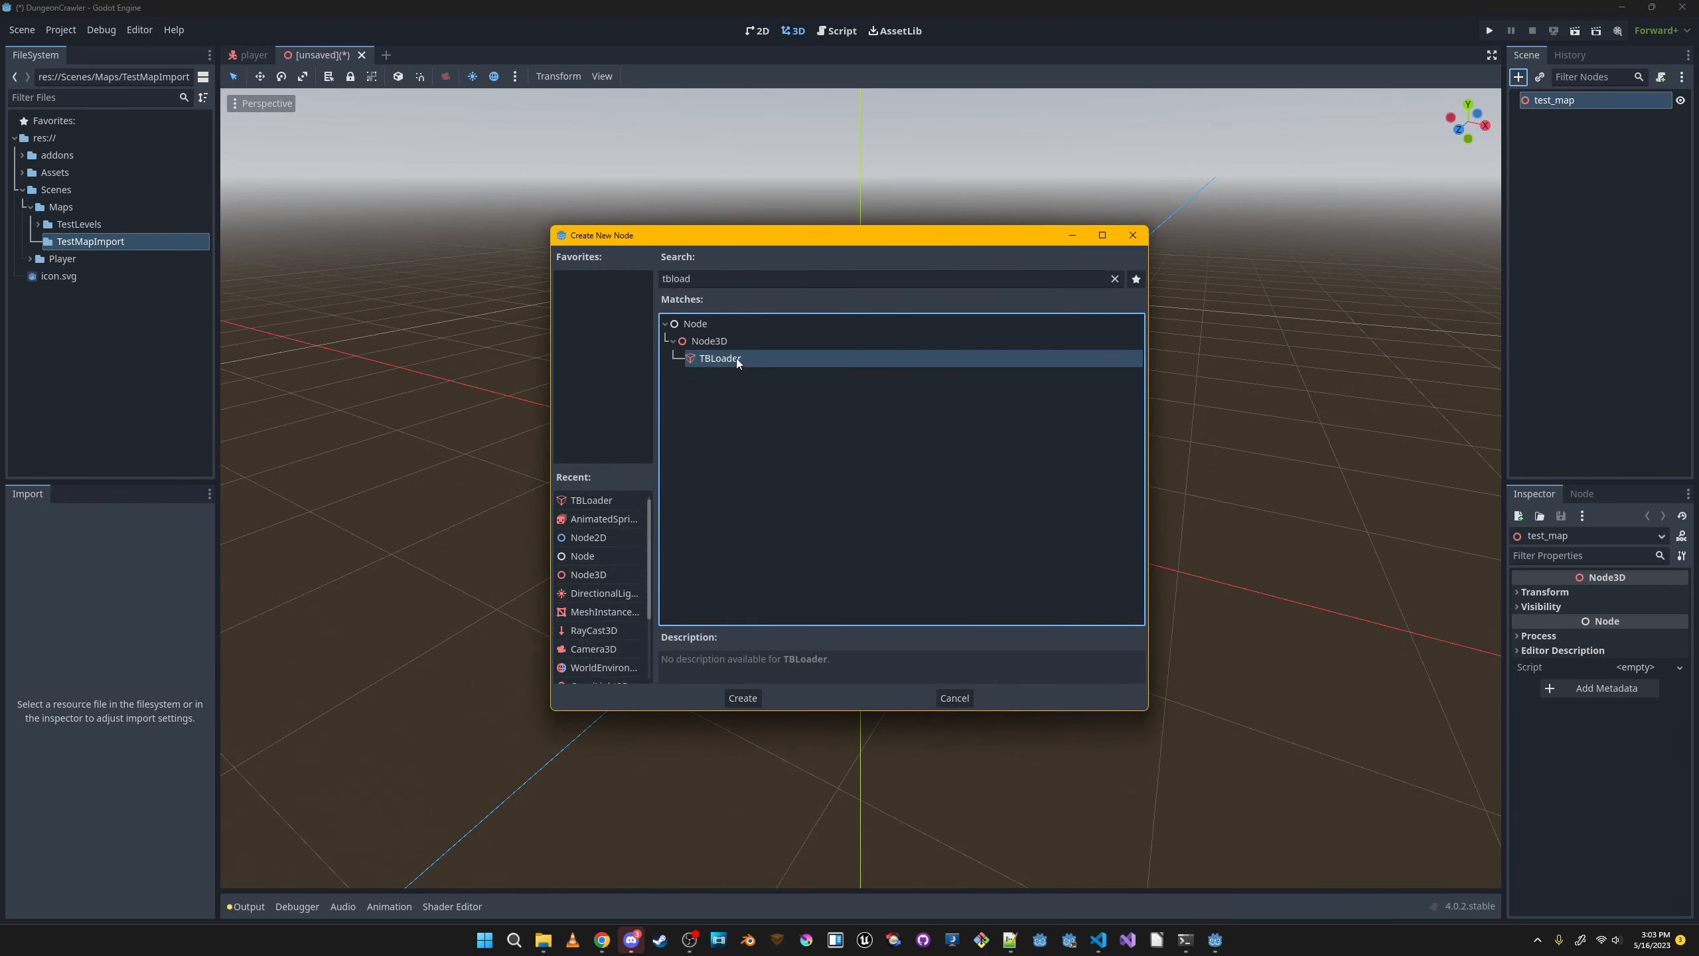
double_click(778, 367)
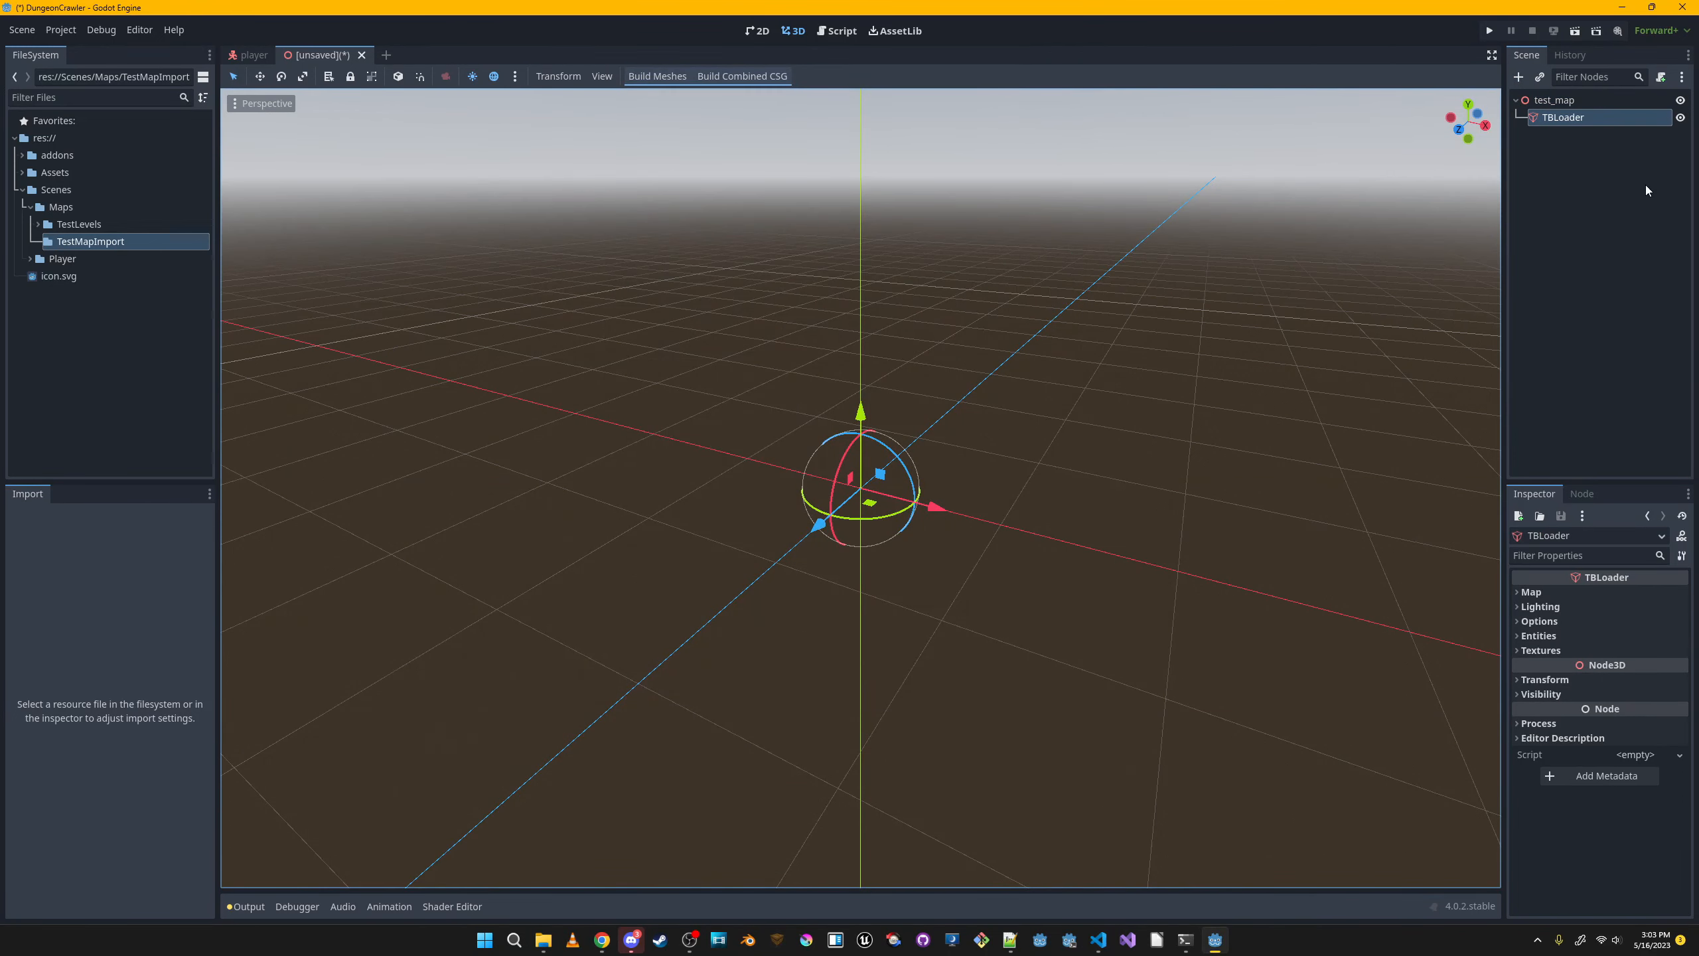
Set the TBLoader's map resource to the test_map.map file in Scenes/Maps/TestMapImport.
click(1531, 591)
click(1679, 608)
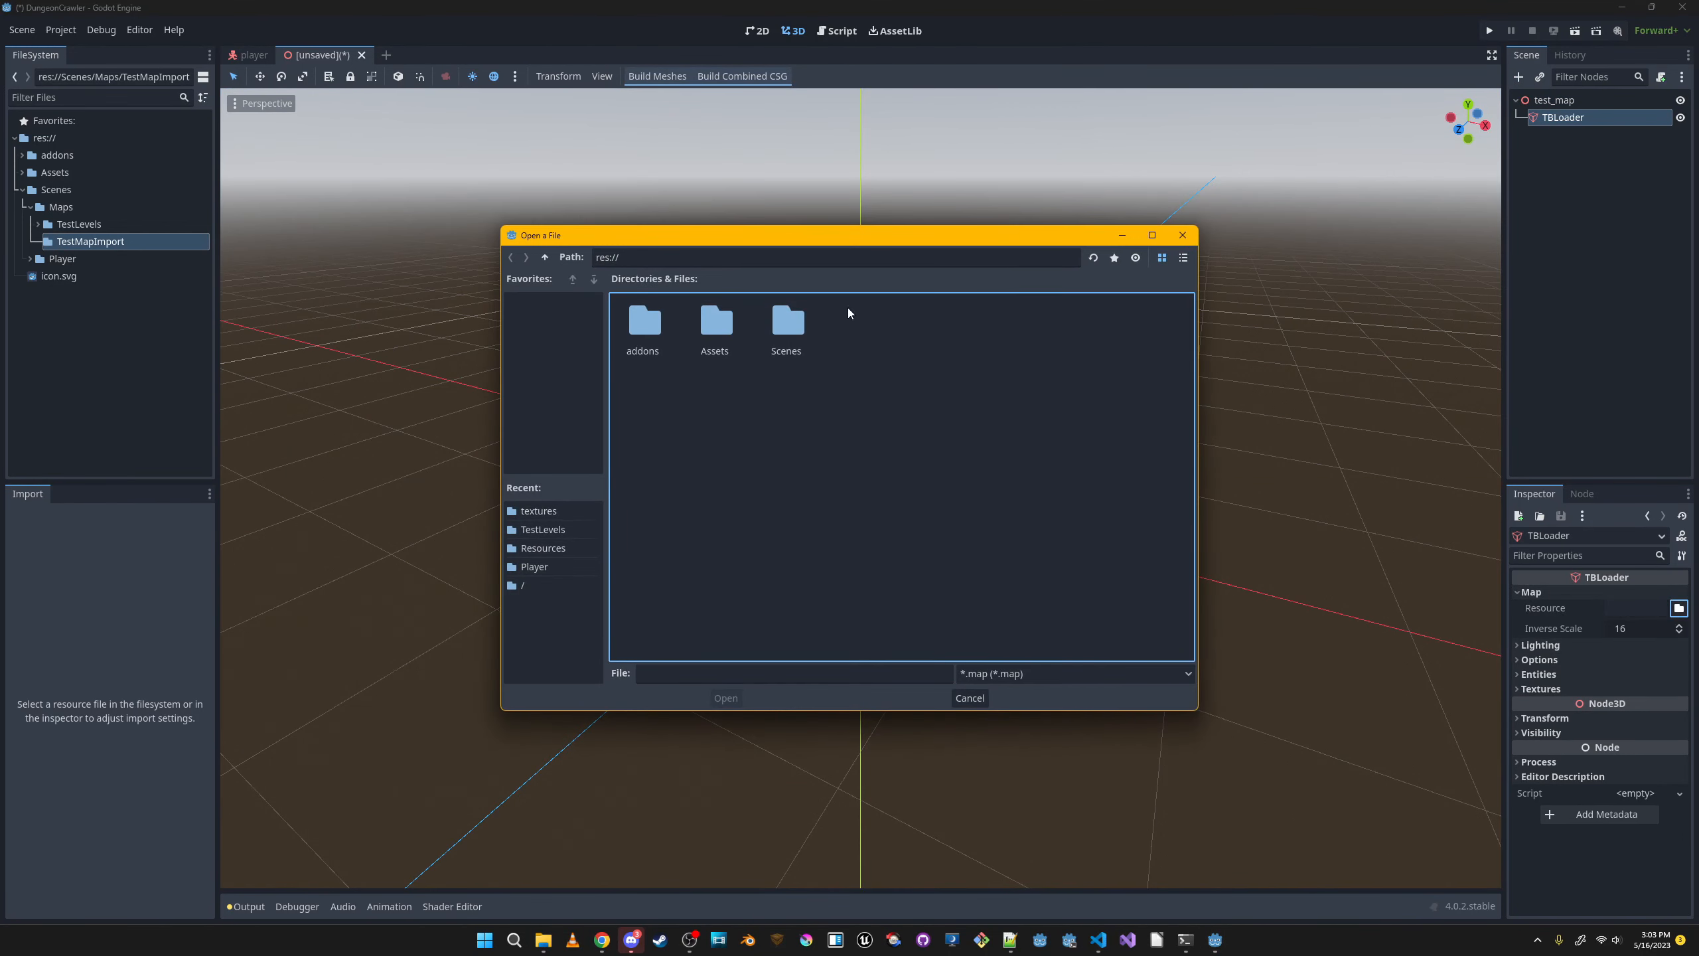
double_click(674, 328)
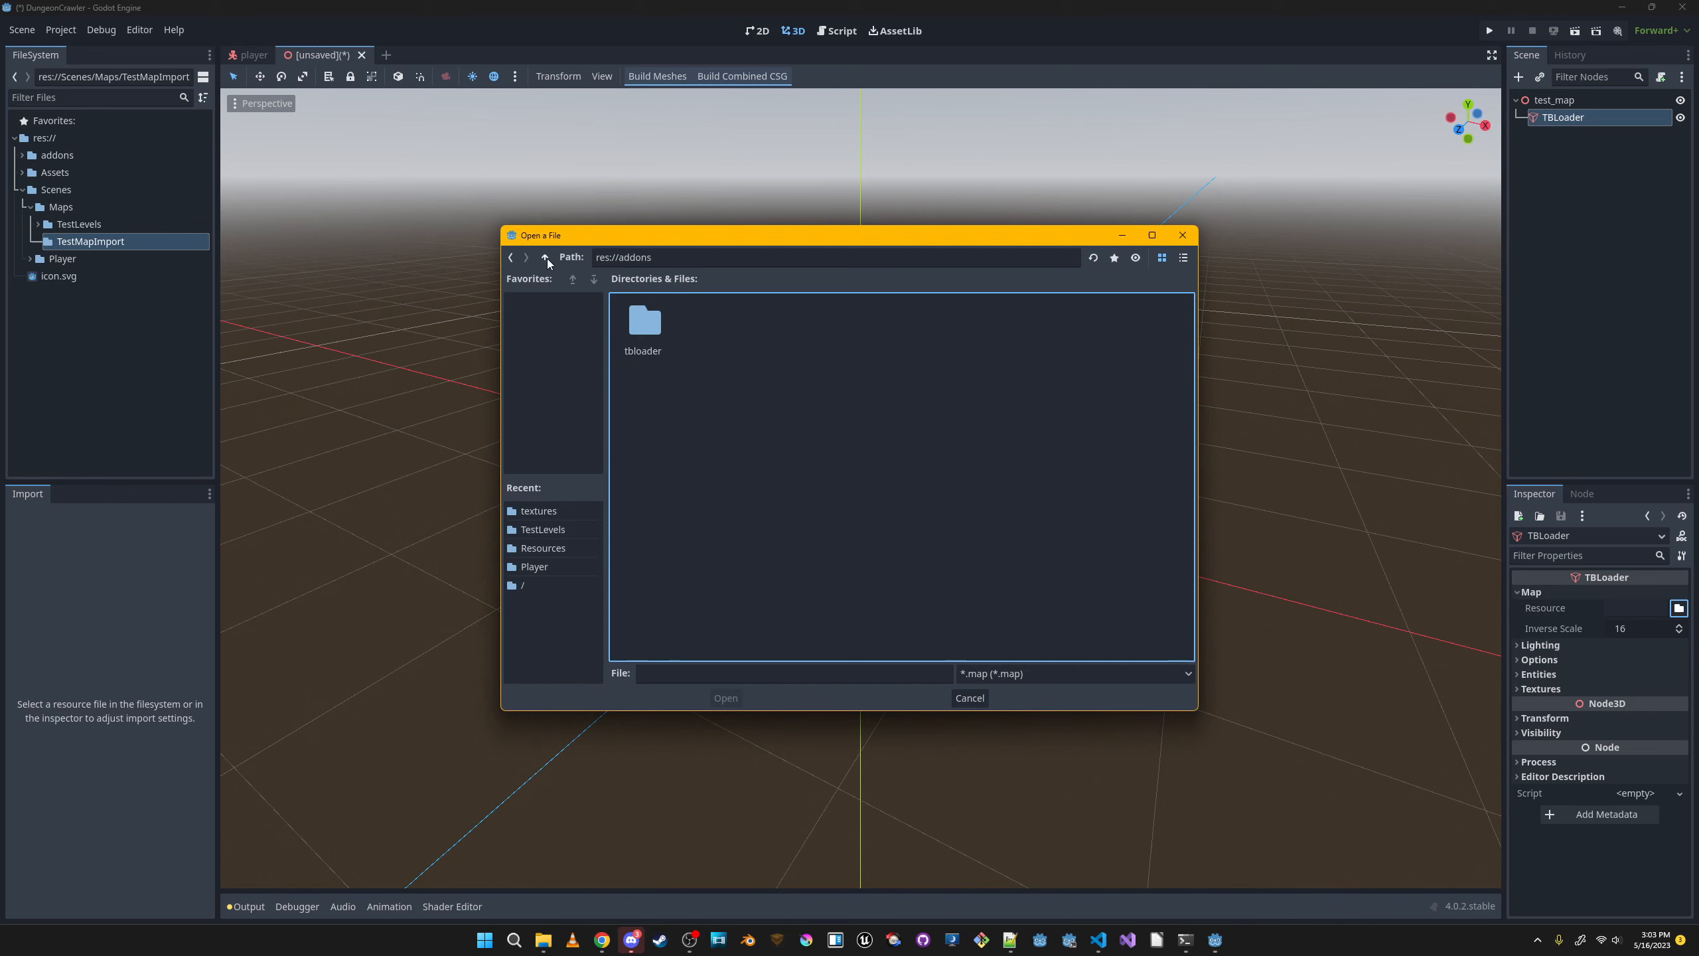
click(545, 258)
double_click(788, 325)
double_click(632, 325)
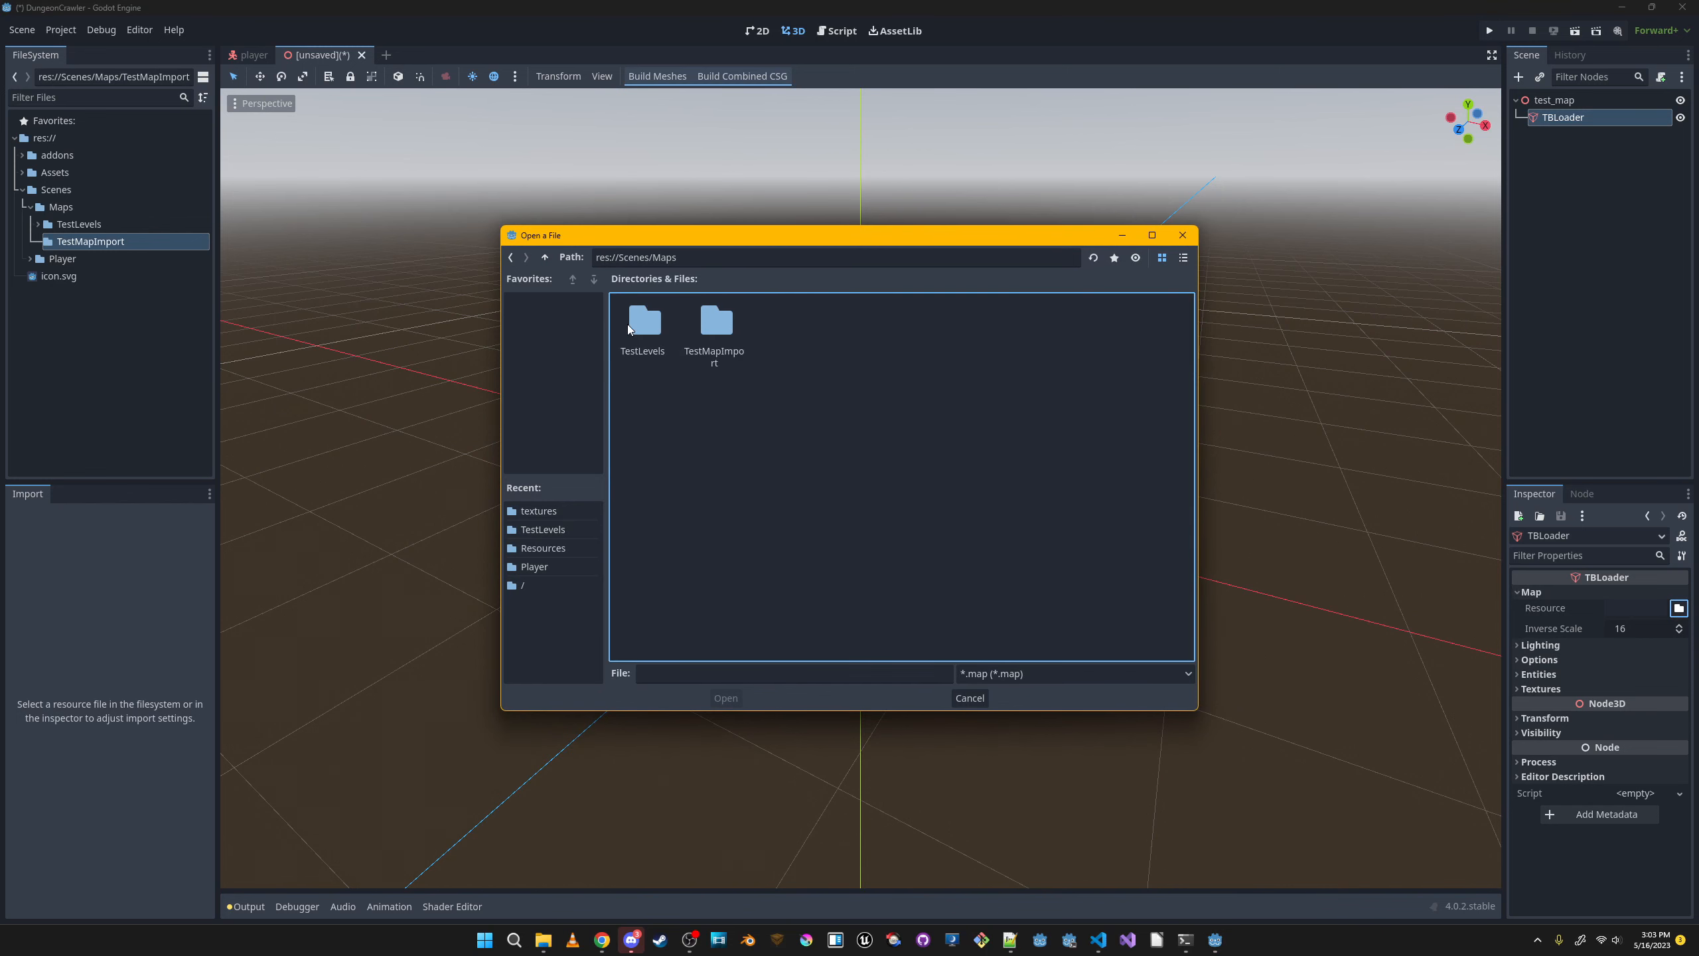
double_click(715, 325)
double_click(647, 325)
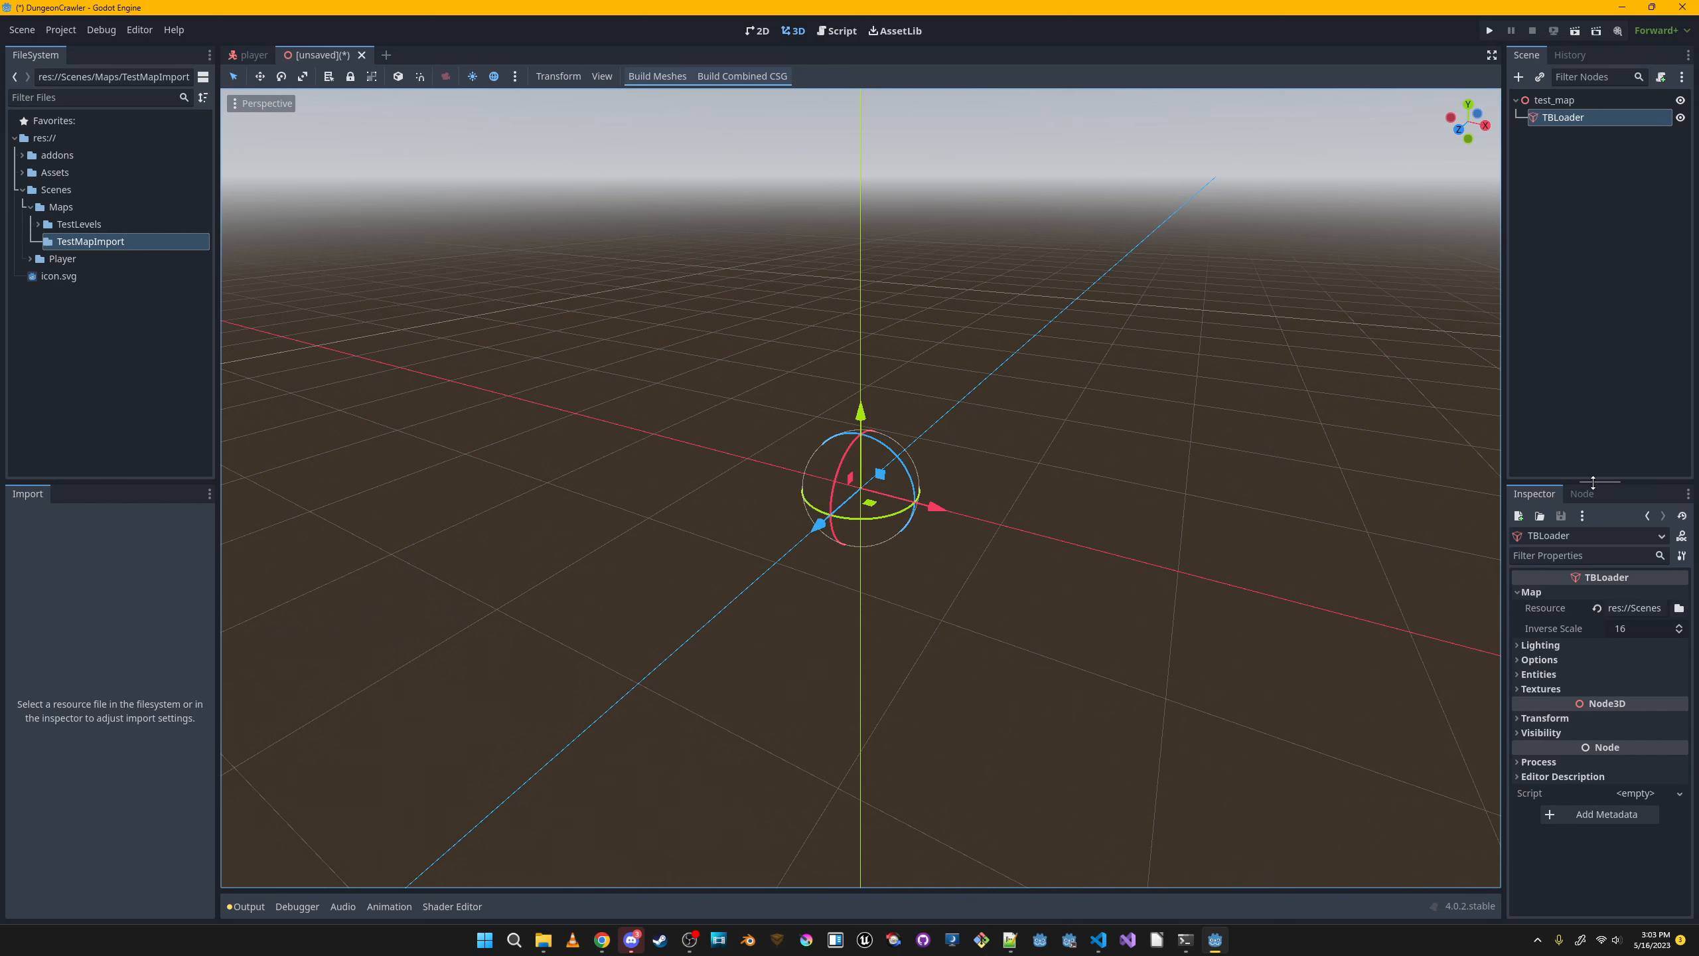
Set the TBLoader's textures path to res://addons/tbloader/textures.
click(1623, 688)
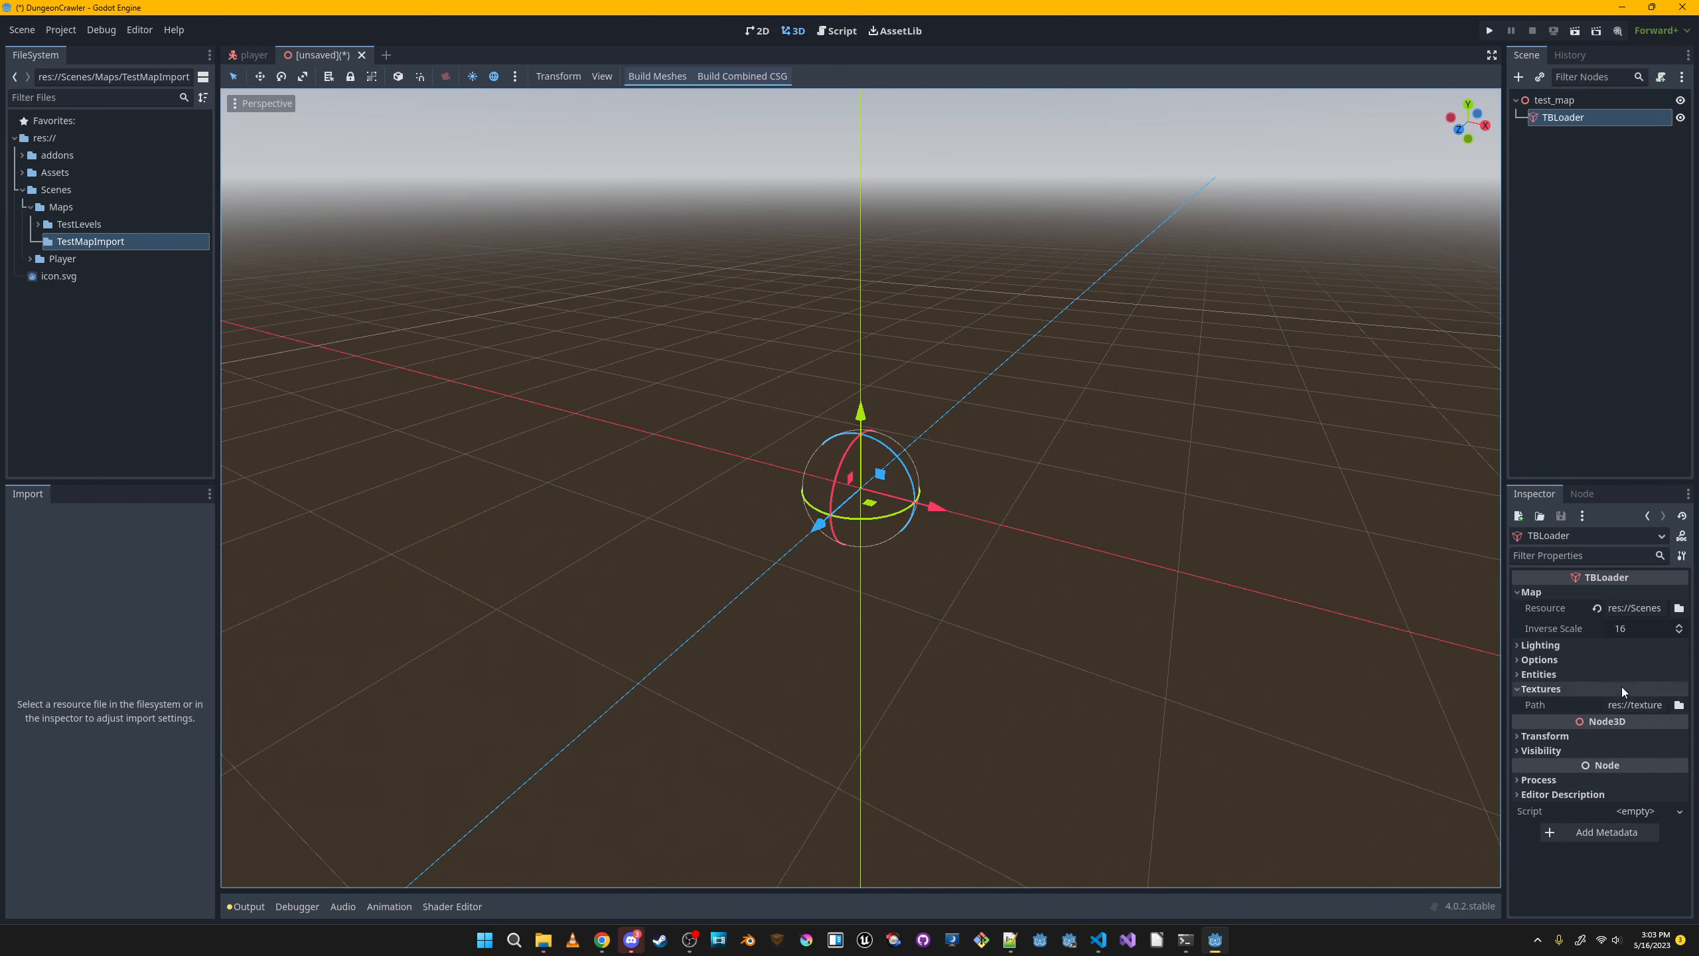
click(1680, 705)
double_click(668, 323)
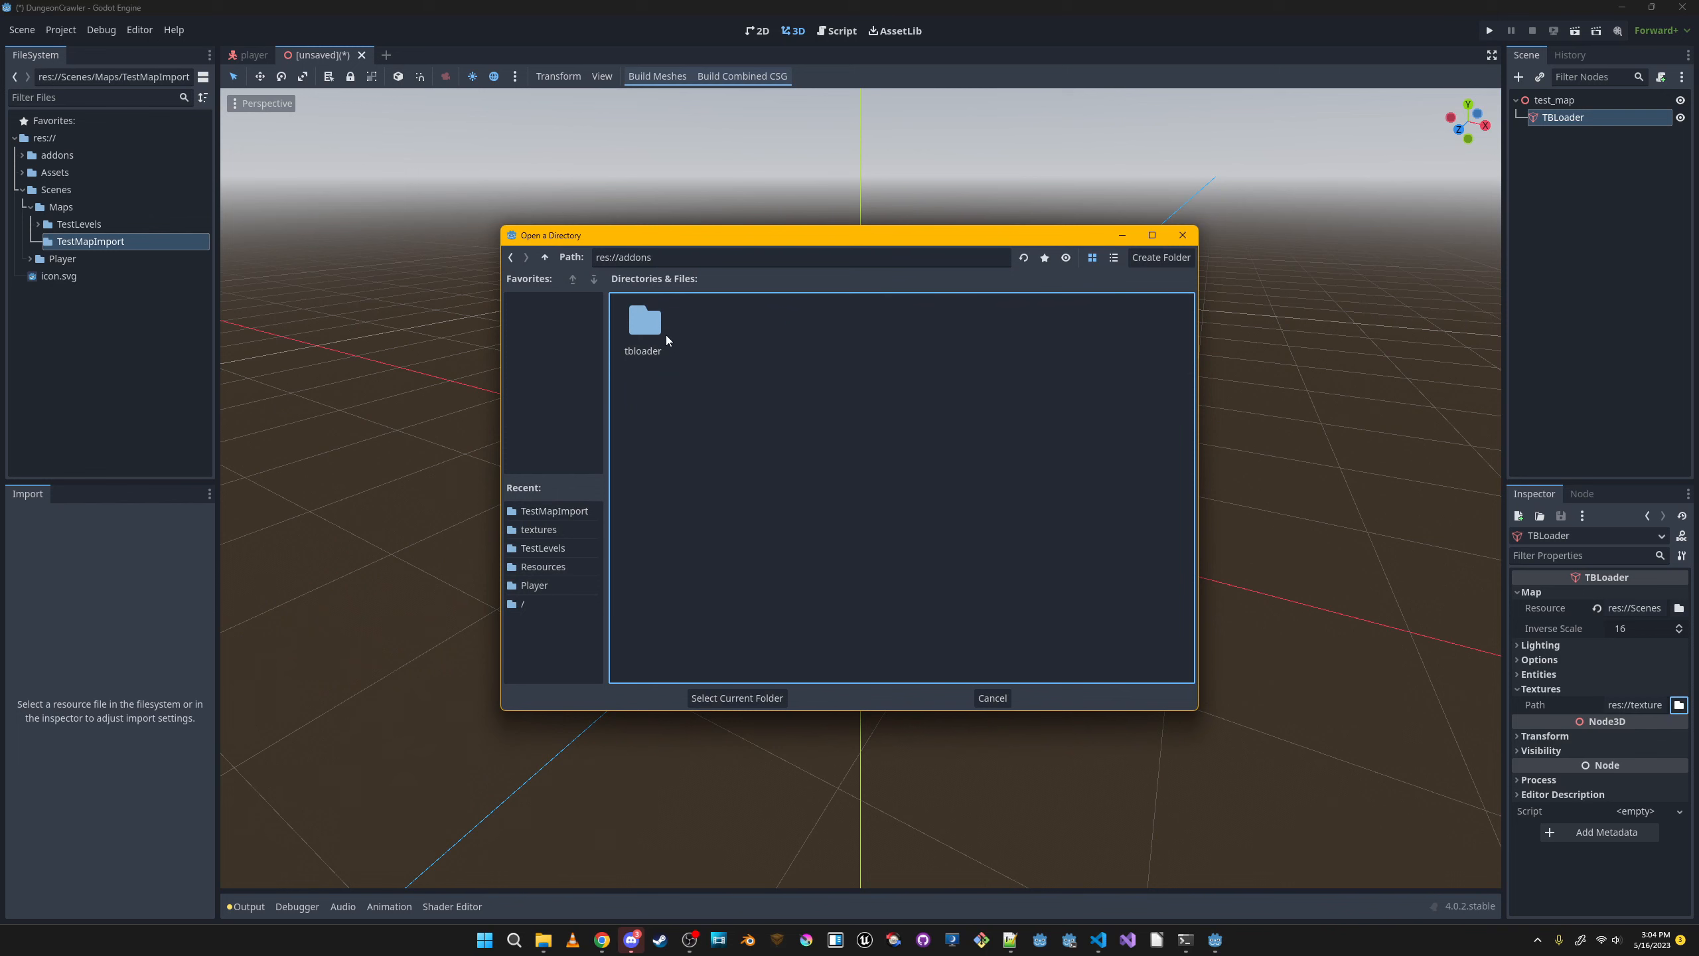
double_click(666, 334)
double_click(945, 327)
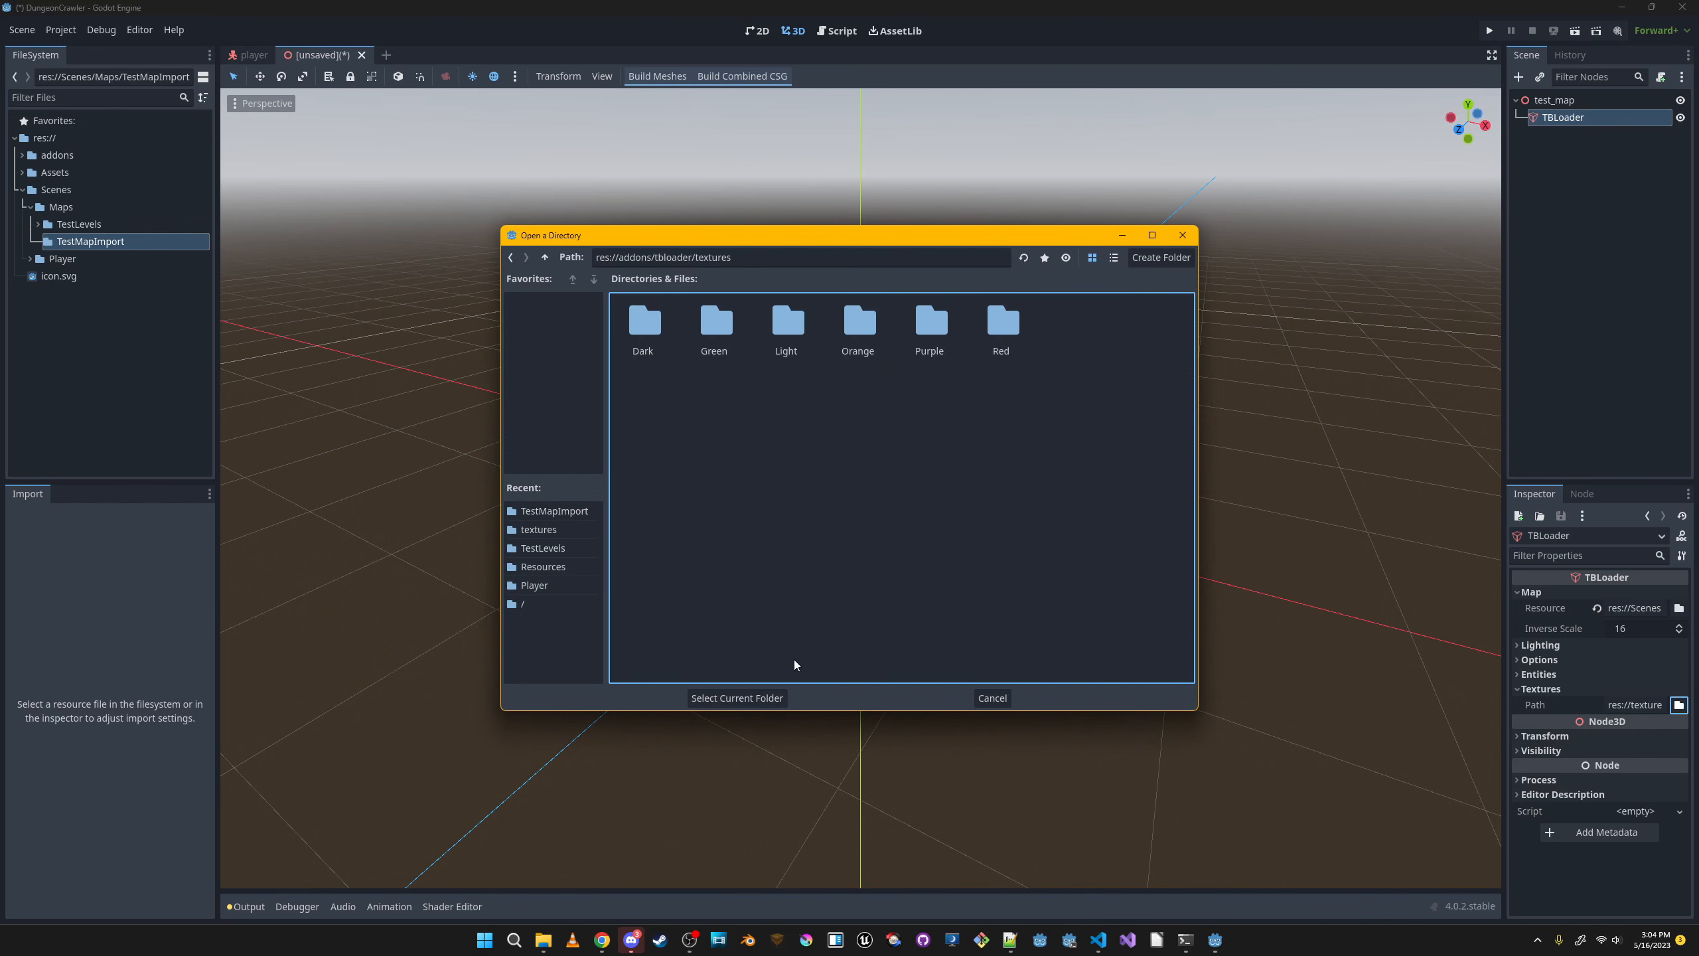
click(737, 699)
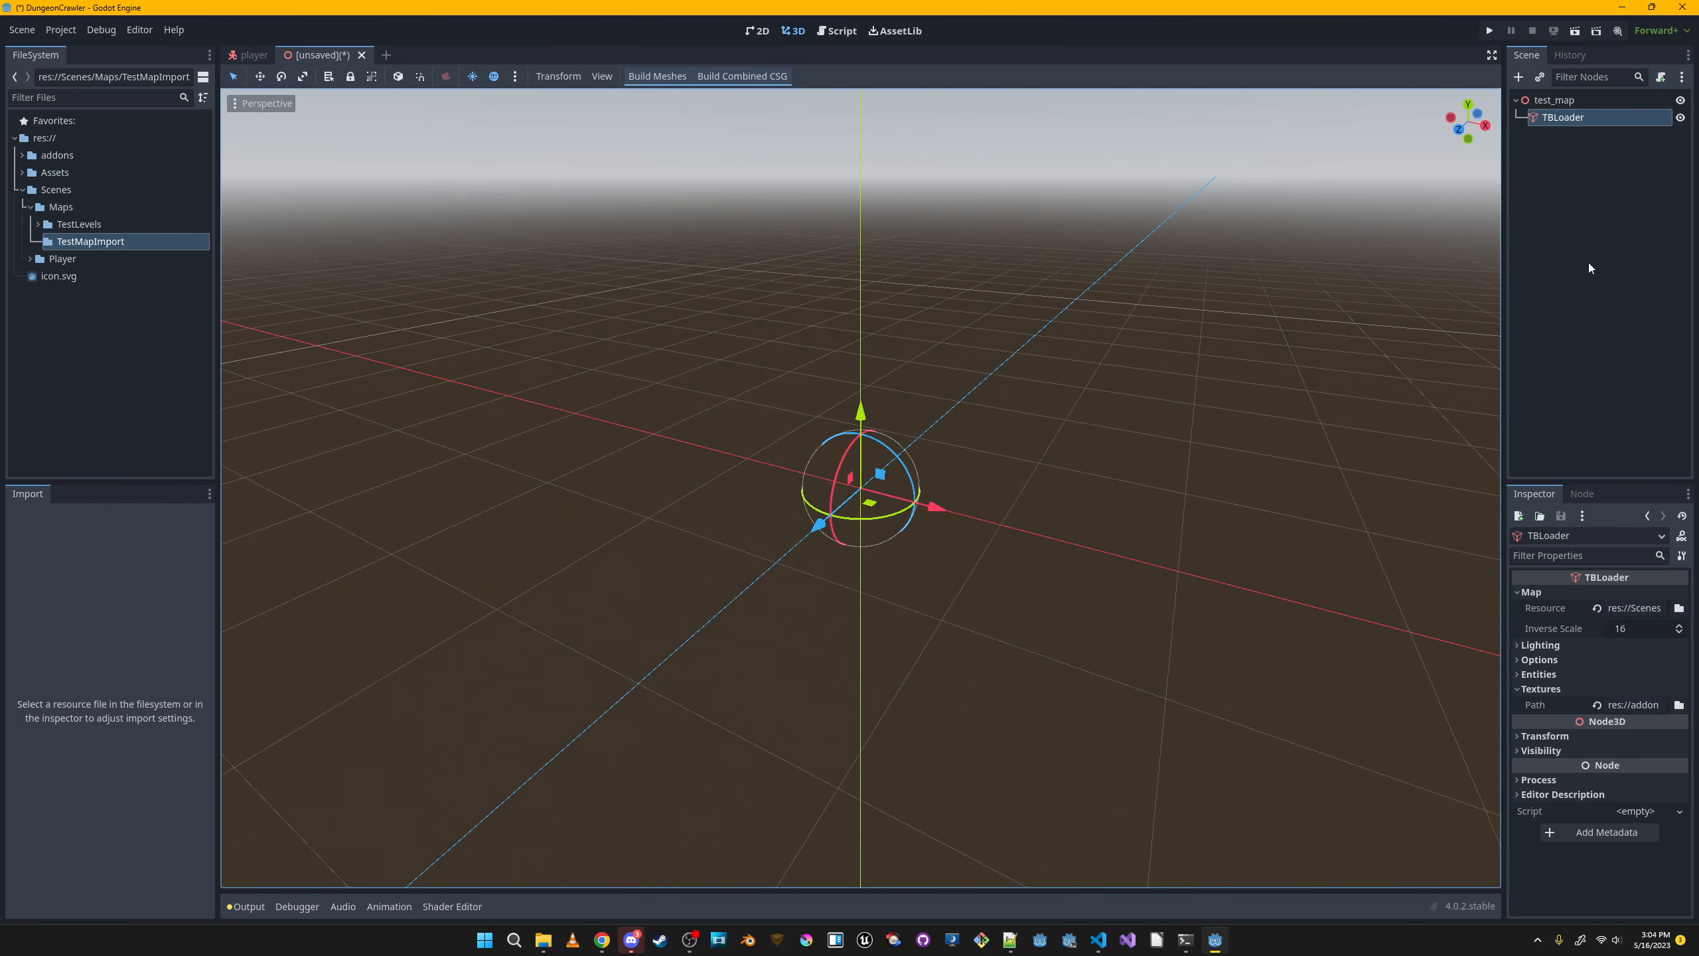
Build the meshes from the map with the TBLoader and view the whole generated level.
click(704, 79)
scroll(944, 268, down, 3)
scroll(946, 333, down, 5)
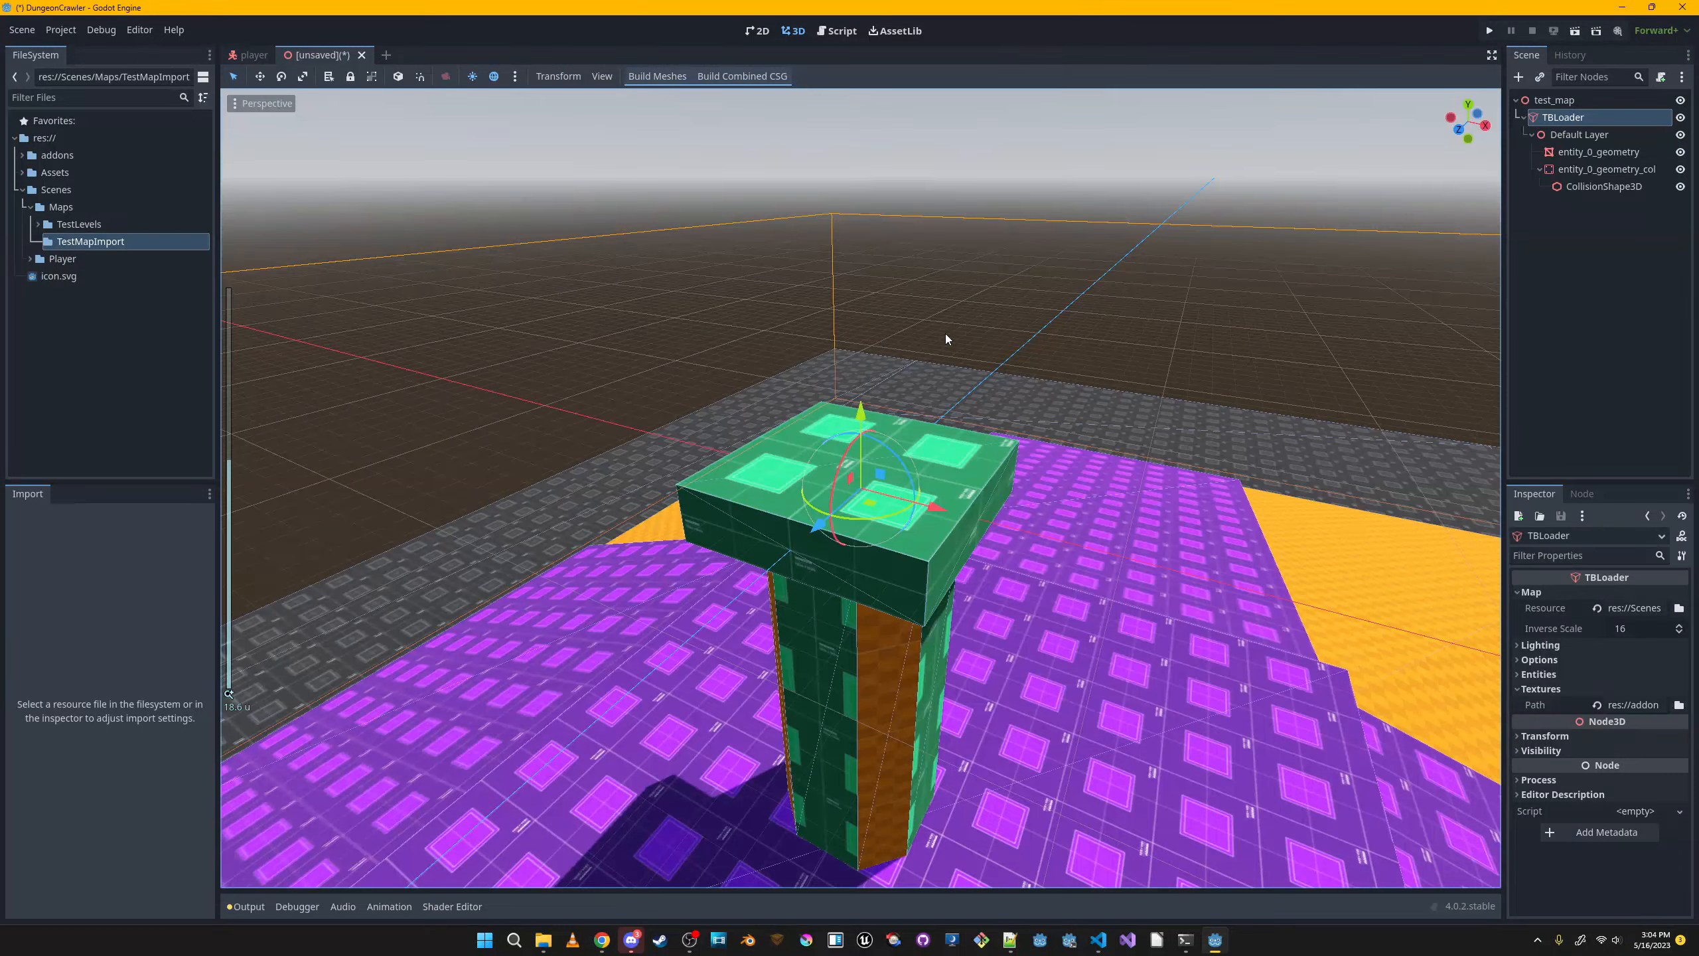
scroll(947, 336, up, 3)
scroll(948, 337, down, 10)
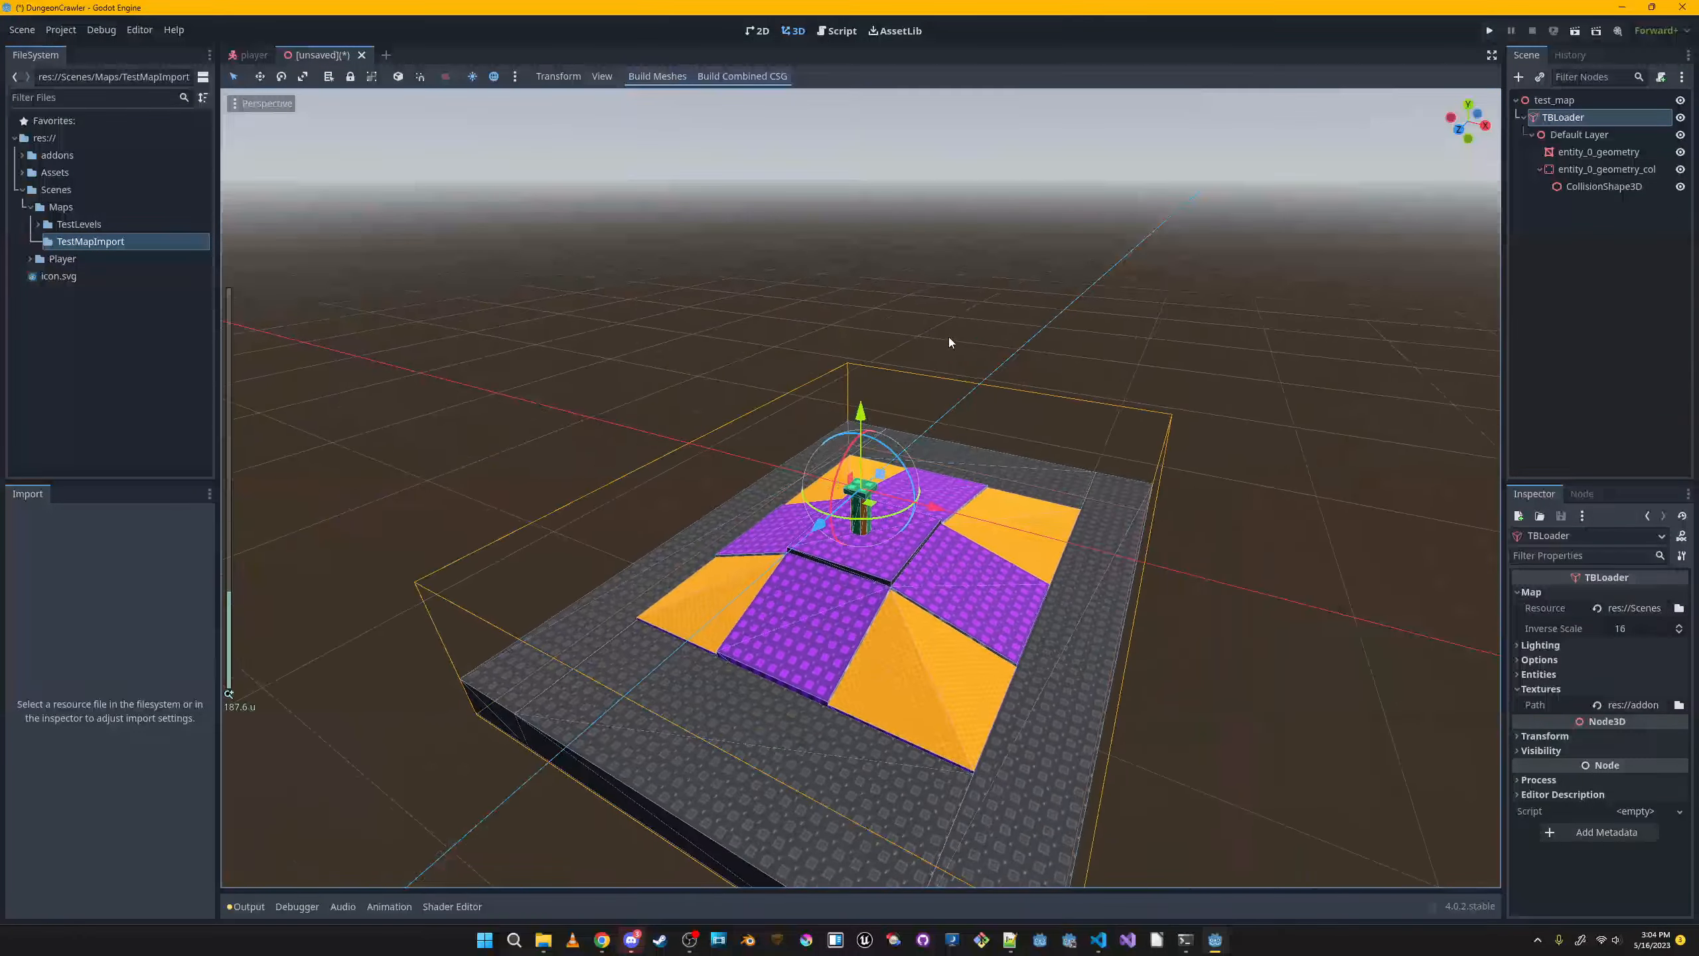
Examine the generated level up close around the green pillar and the surrounding purple and orange surfaces.
scroll(982, 383, up, 8)
right_drag(982, 384, 702, 355)
key(w)
scroll(970, 418, up, 10)
key(s)
key(w)
key(d)
key(w)
right_drag(860, 488, 1101, 398)
key(s)
key(w)
key(s)
key(w)
key(w)
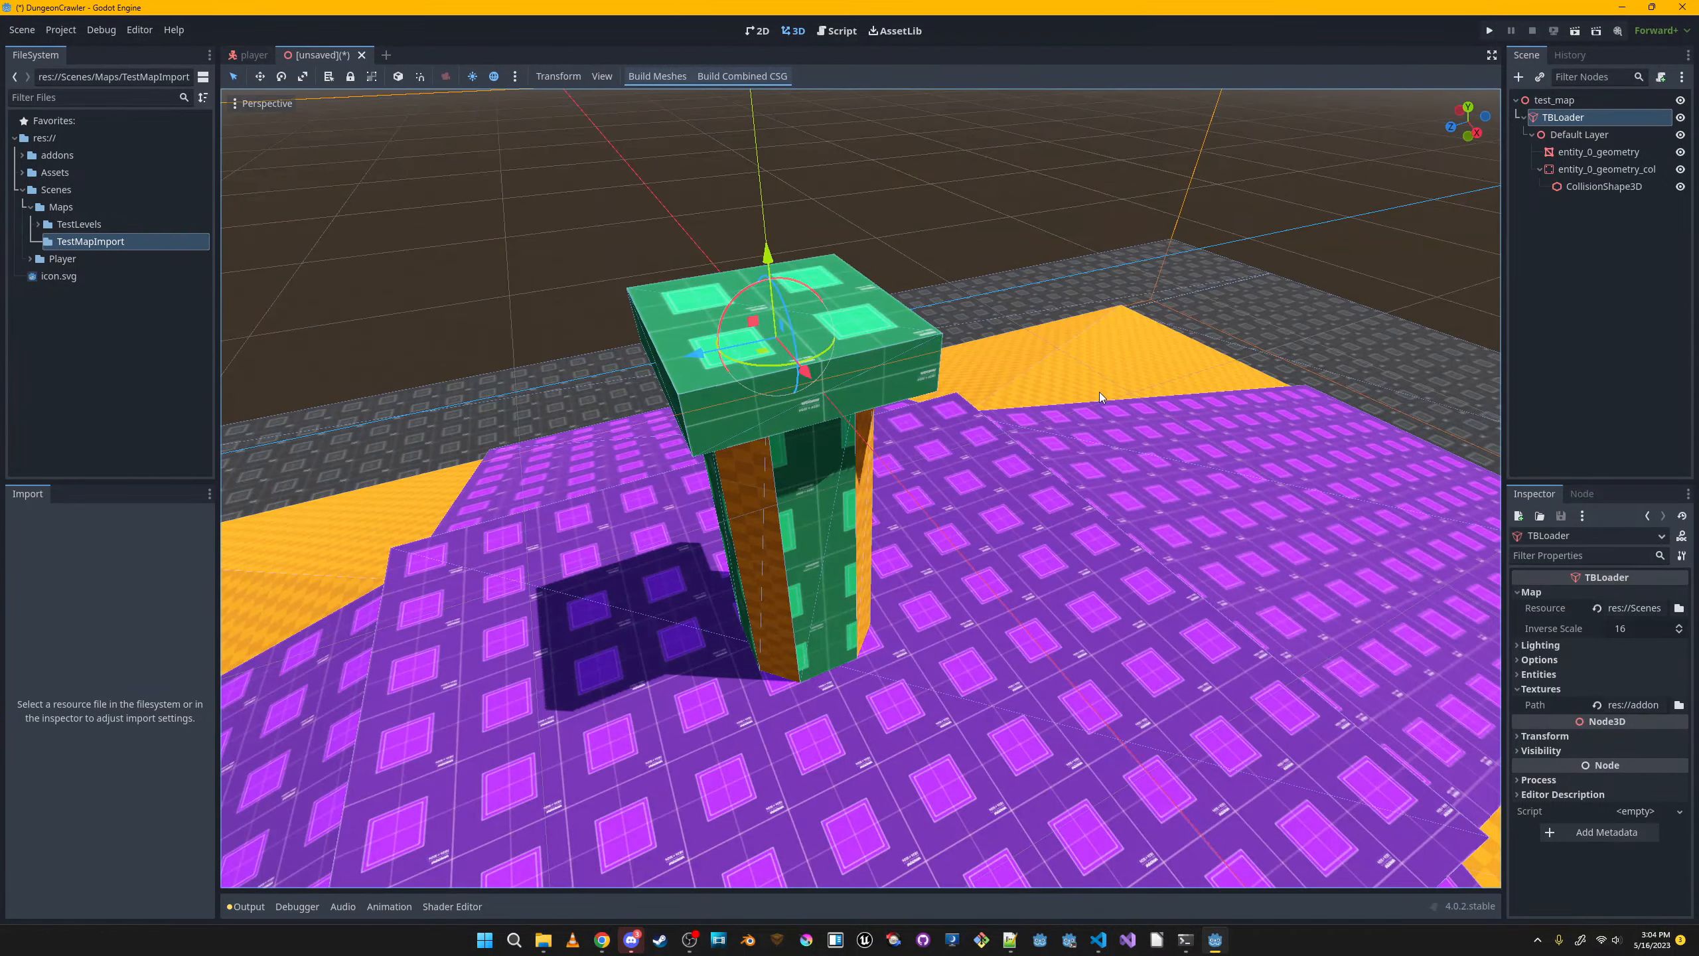
scroll(1071, 328, down, 5)
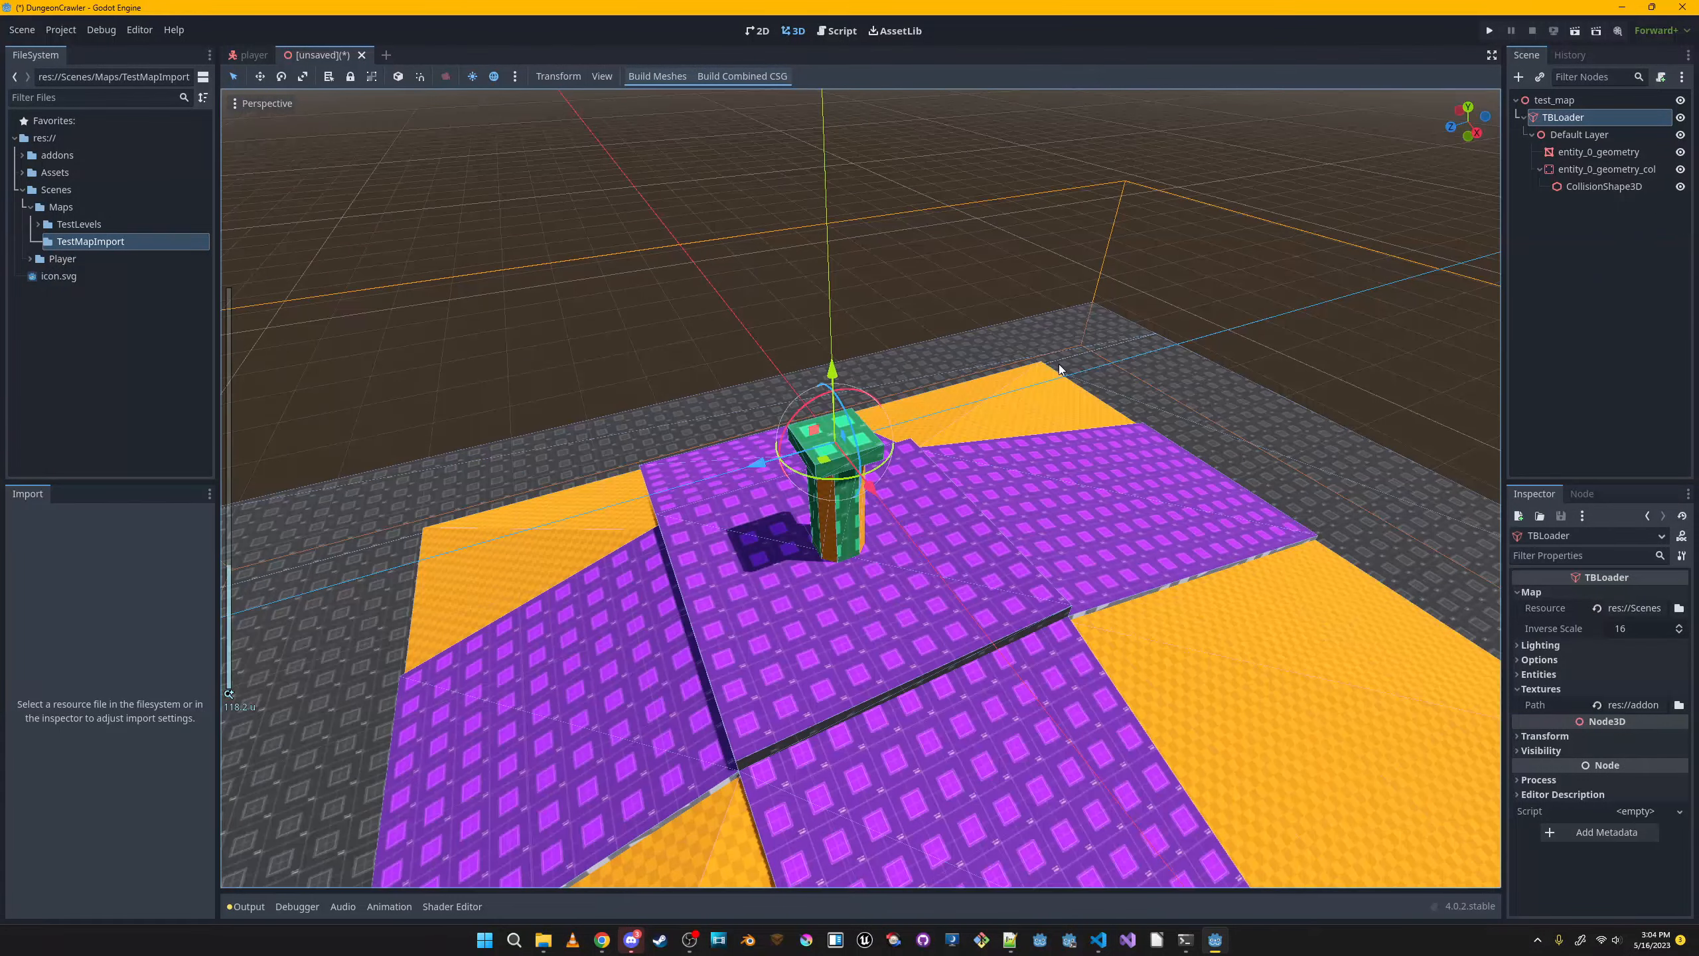
key(d)
mouse_move(1099, 409)
right_down()
mouse_move(1114, 409)
mouse_move(1070, 395)
mouse_move(1100, 409)
right_up()
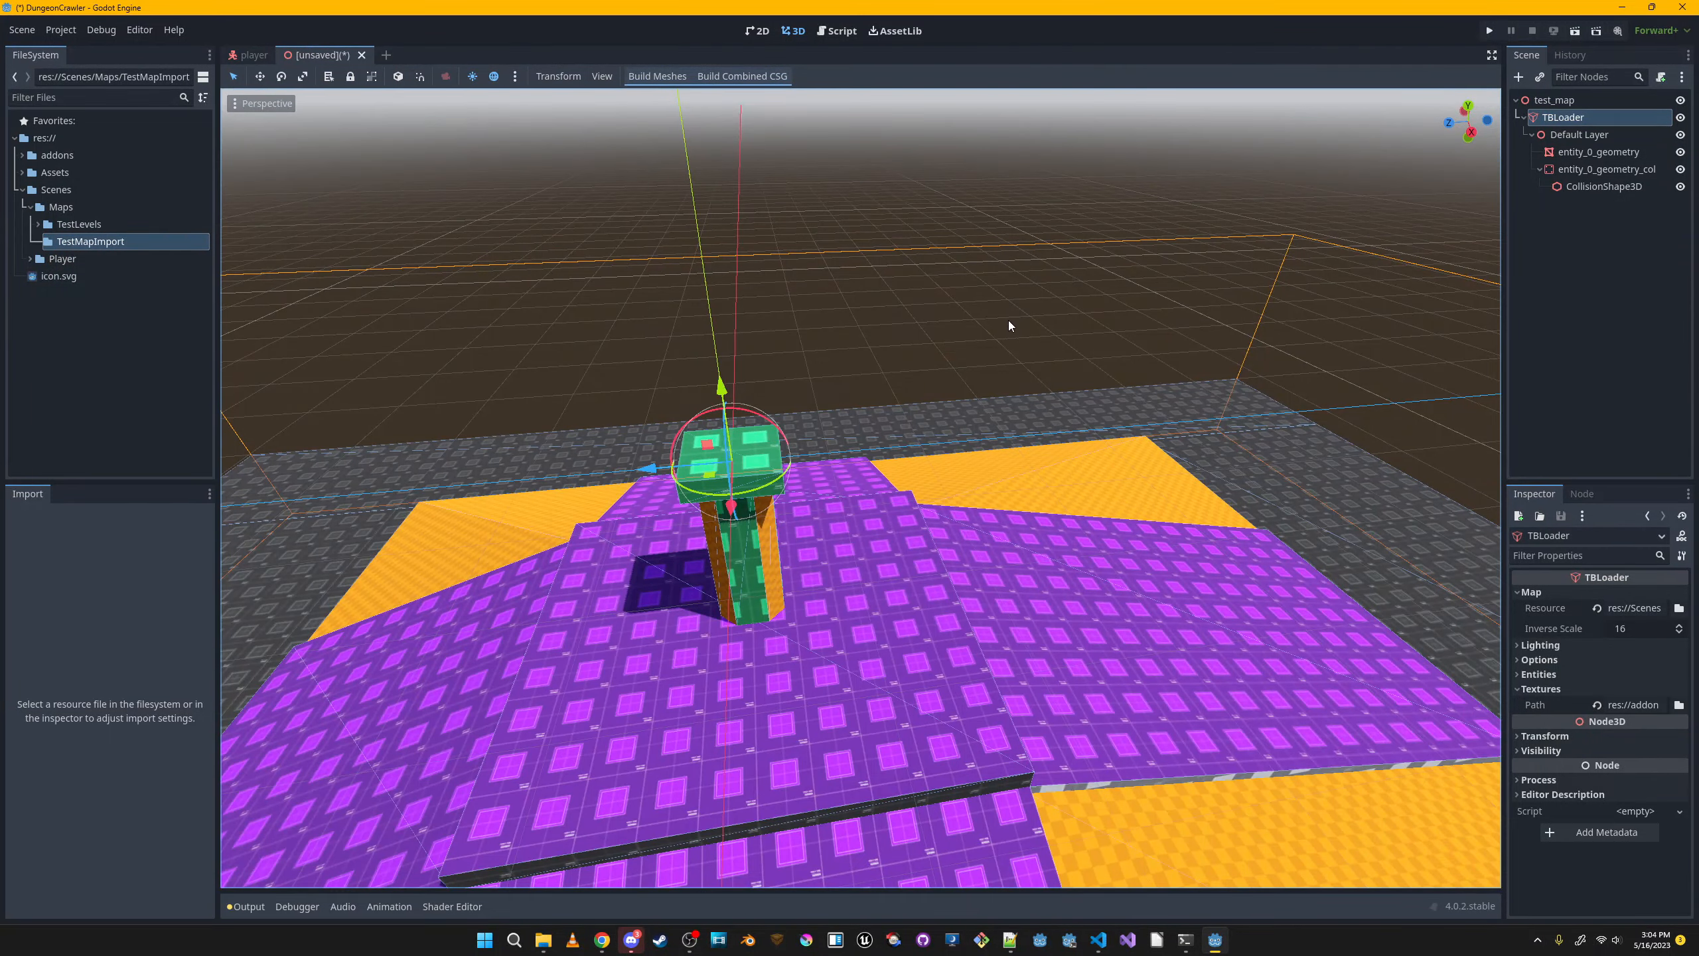
Save the imported map scene as test_map.tscn in Scenes/Maps/TestMapImport.
key(ctrl+s)
double_click(780, 338)
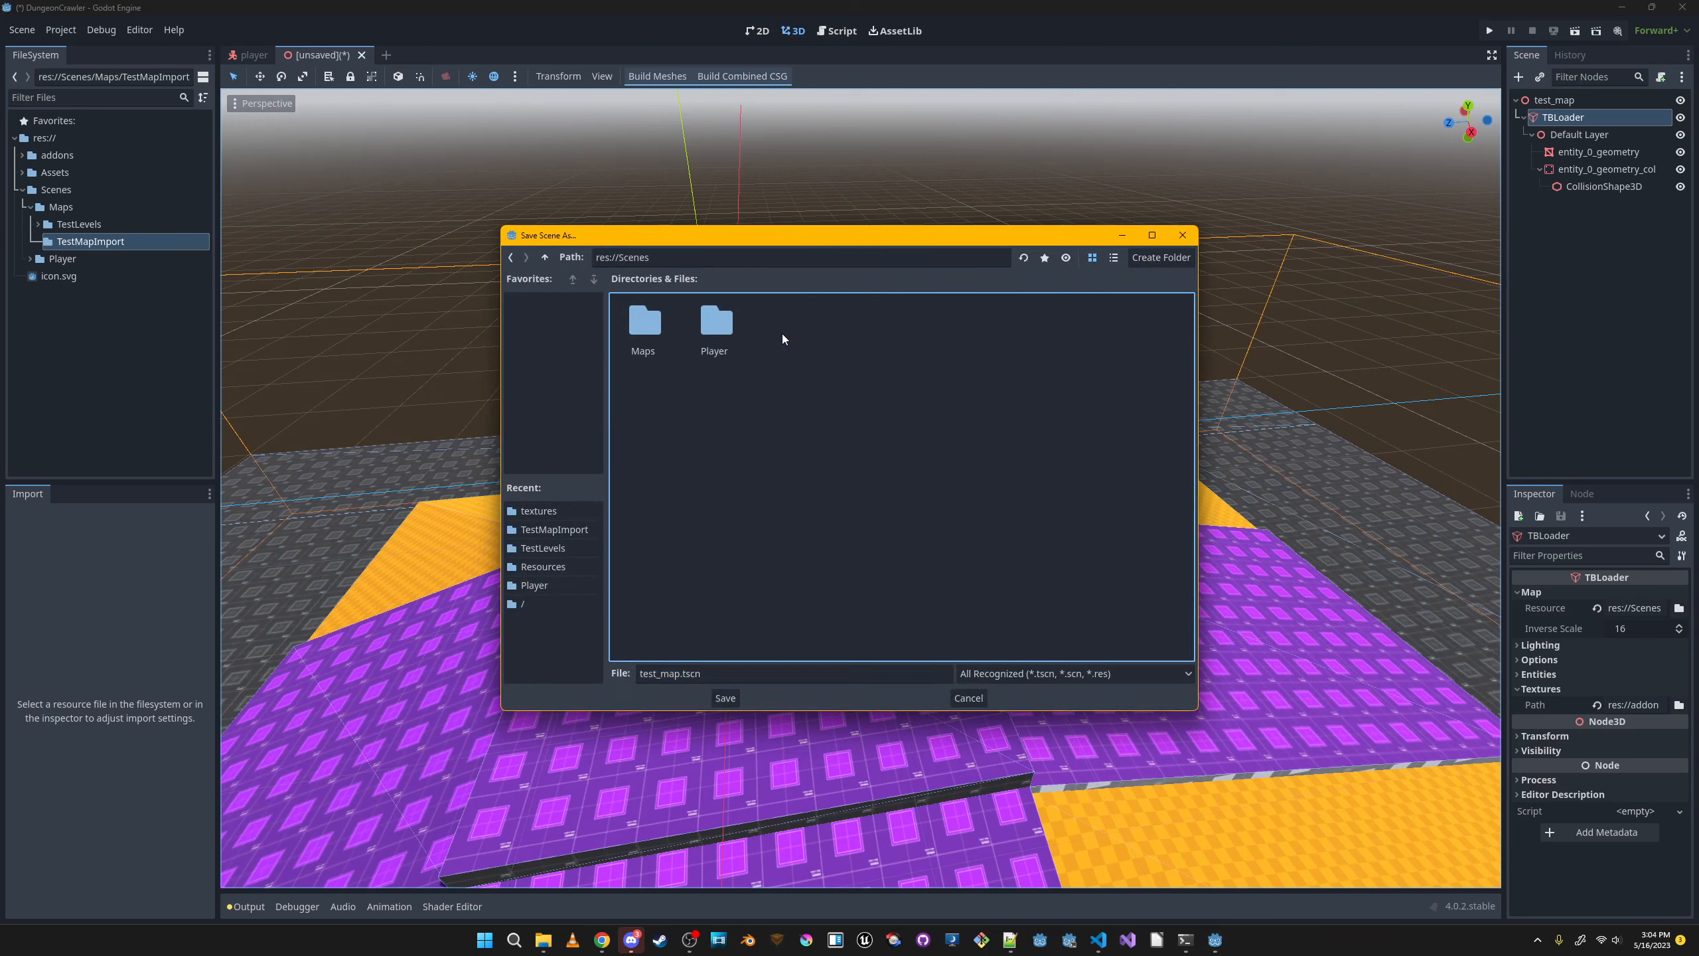
double_click(644, 325)
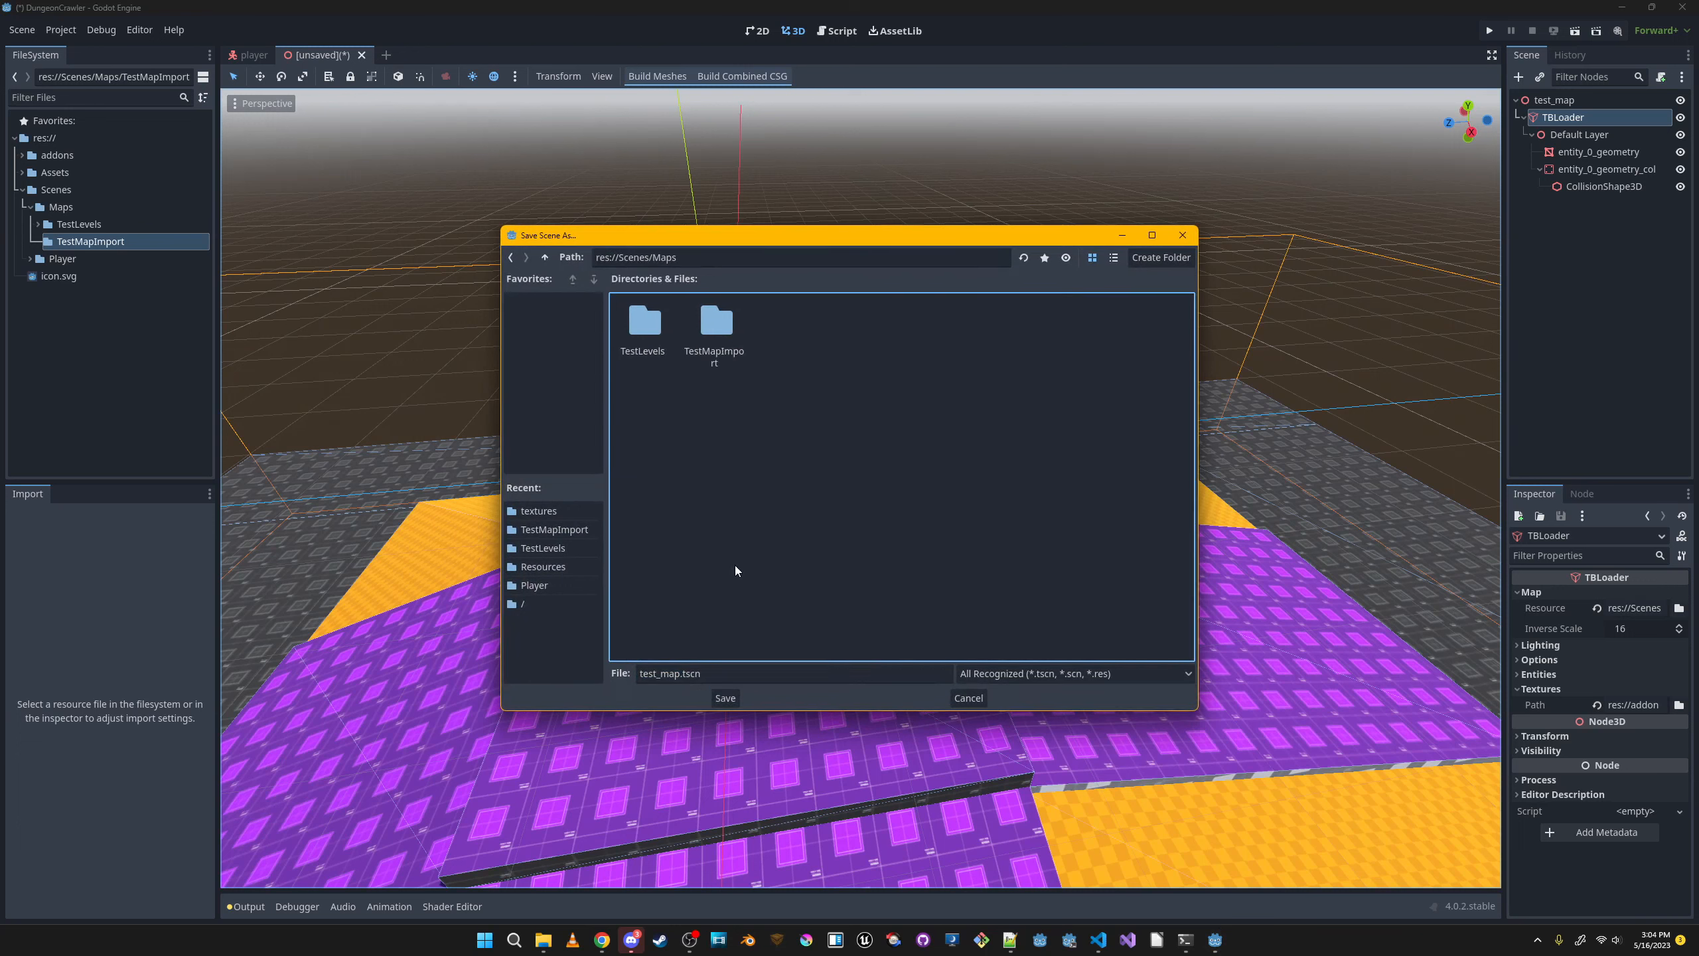
double_click(708, 325)
click(725, 698)
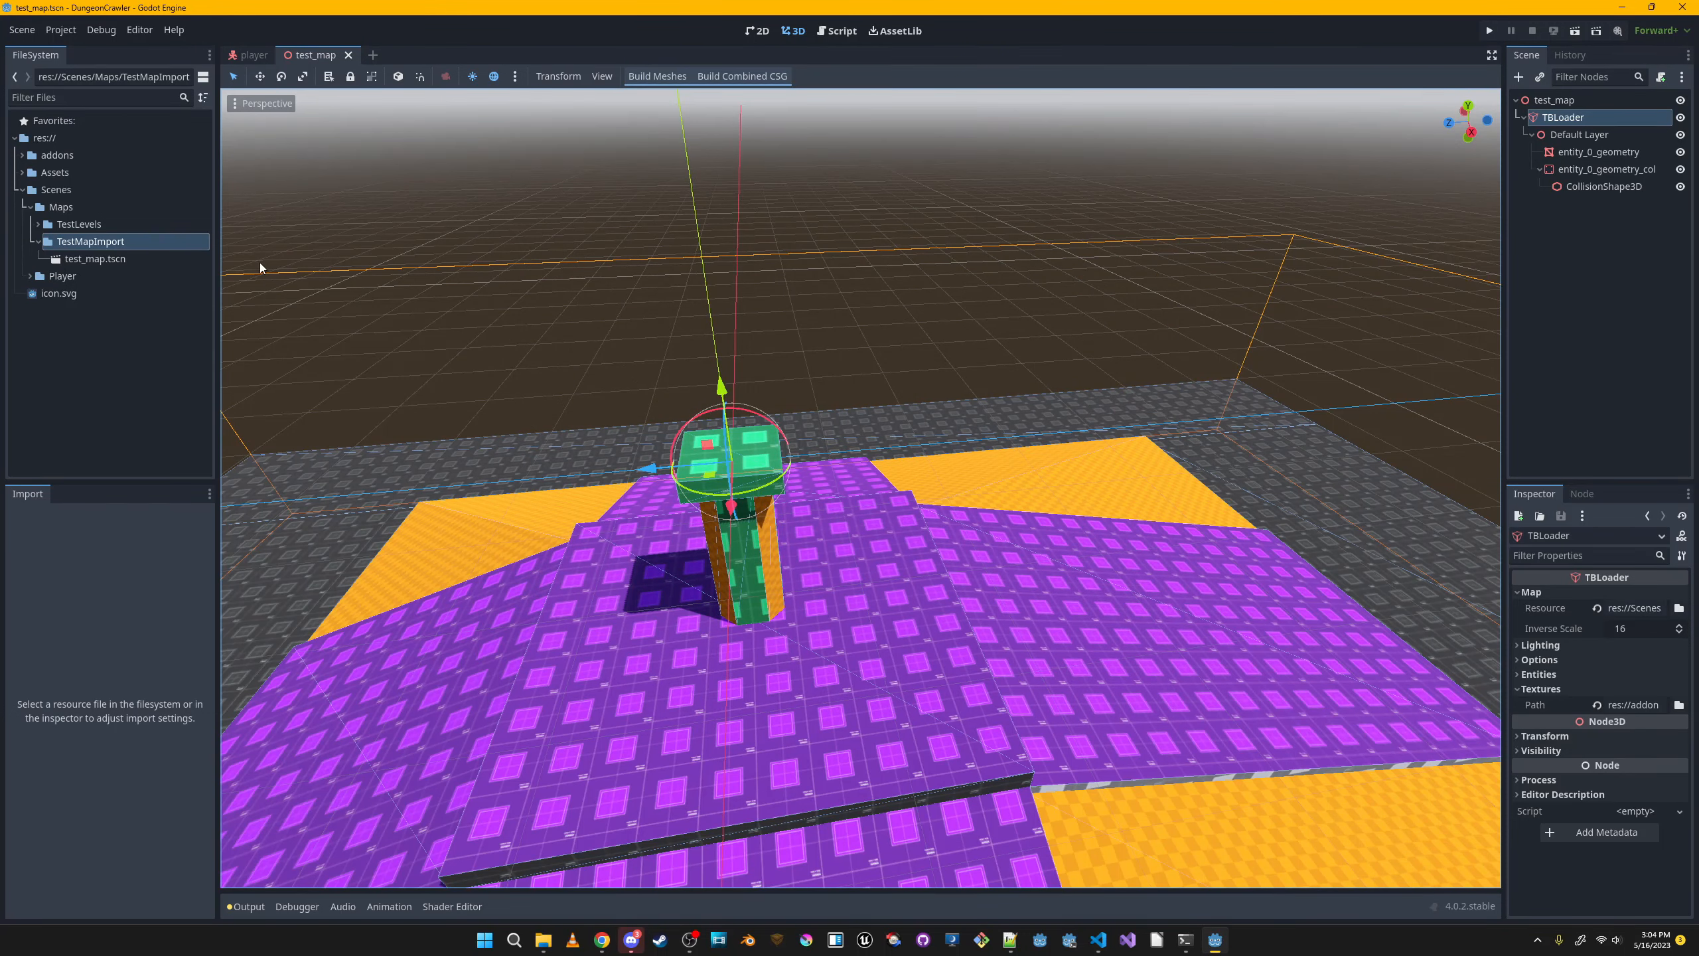
Create a new scene with a 3D root node named TestMap.
click(22, 29)
click(51, 45)
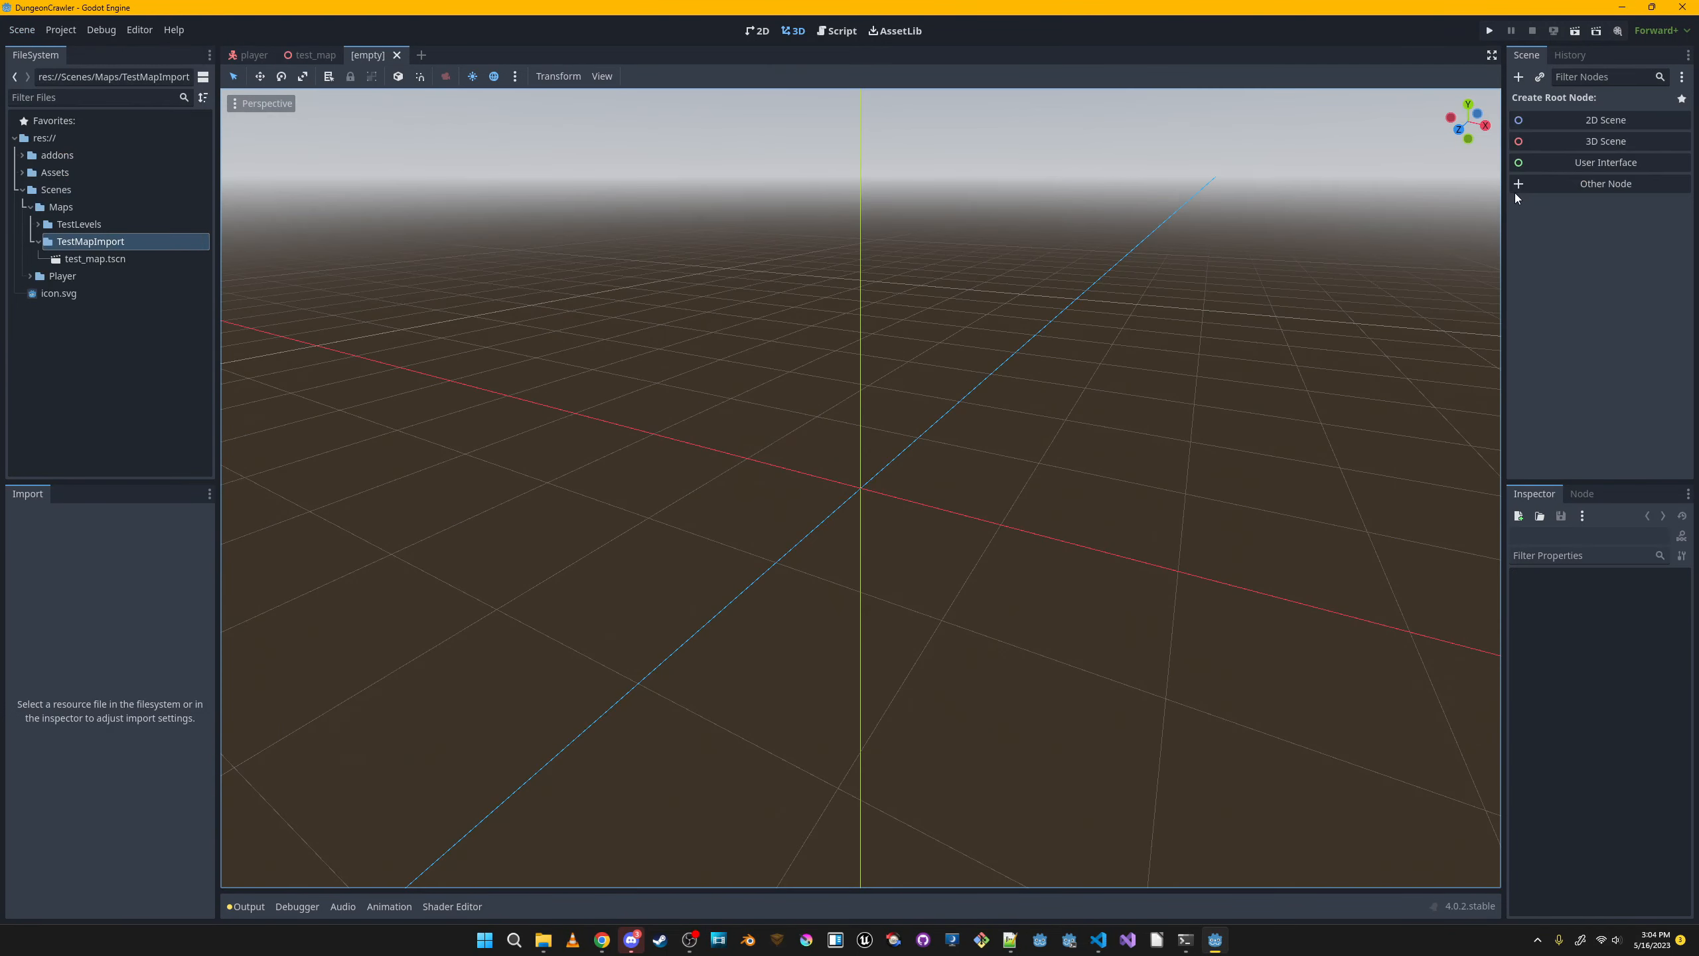
click(1616, 141)
double_click(1604, 100)
text(TestMap)
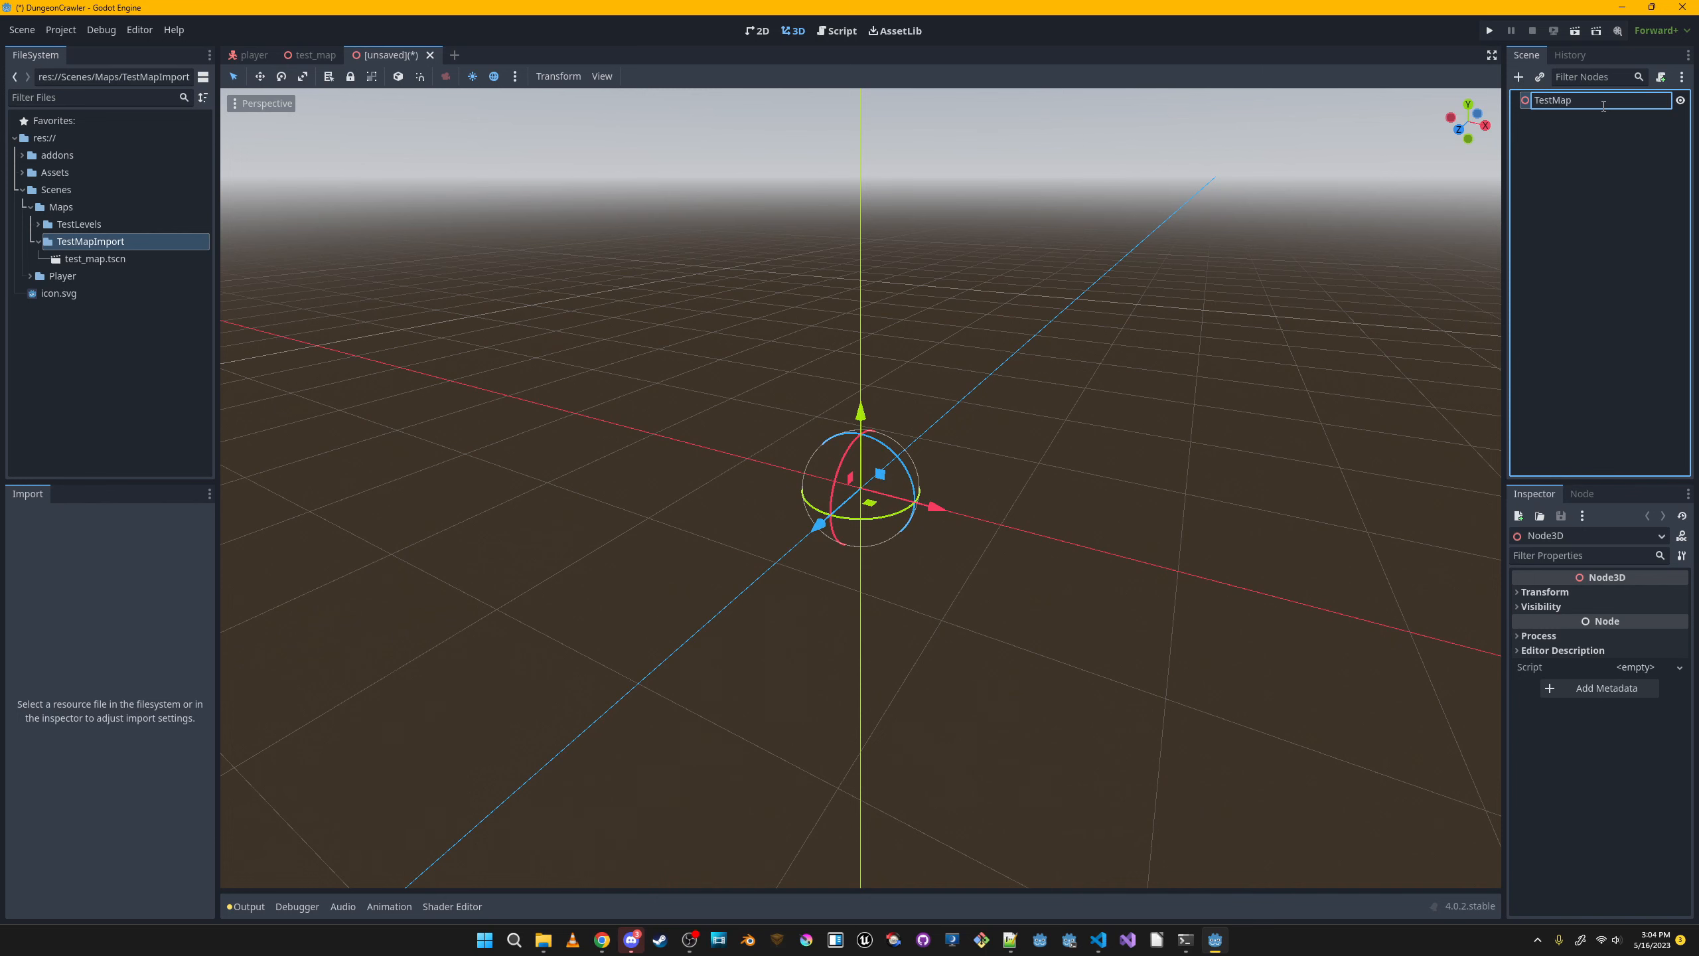
key(Return)
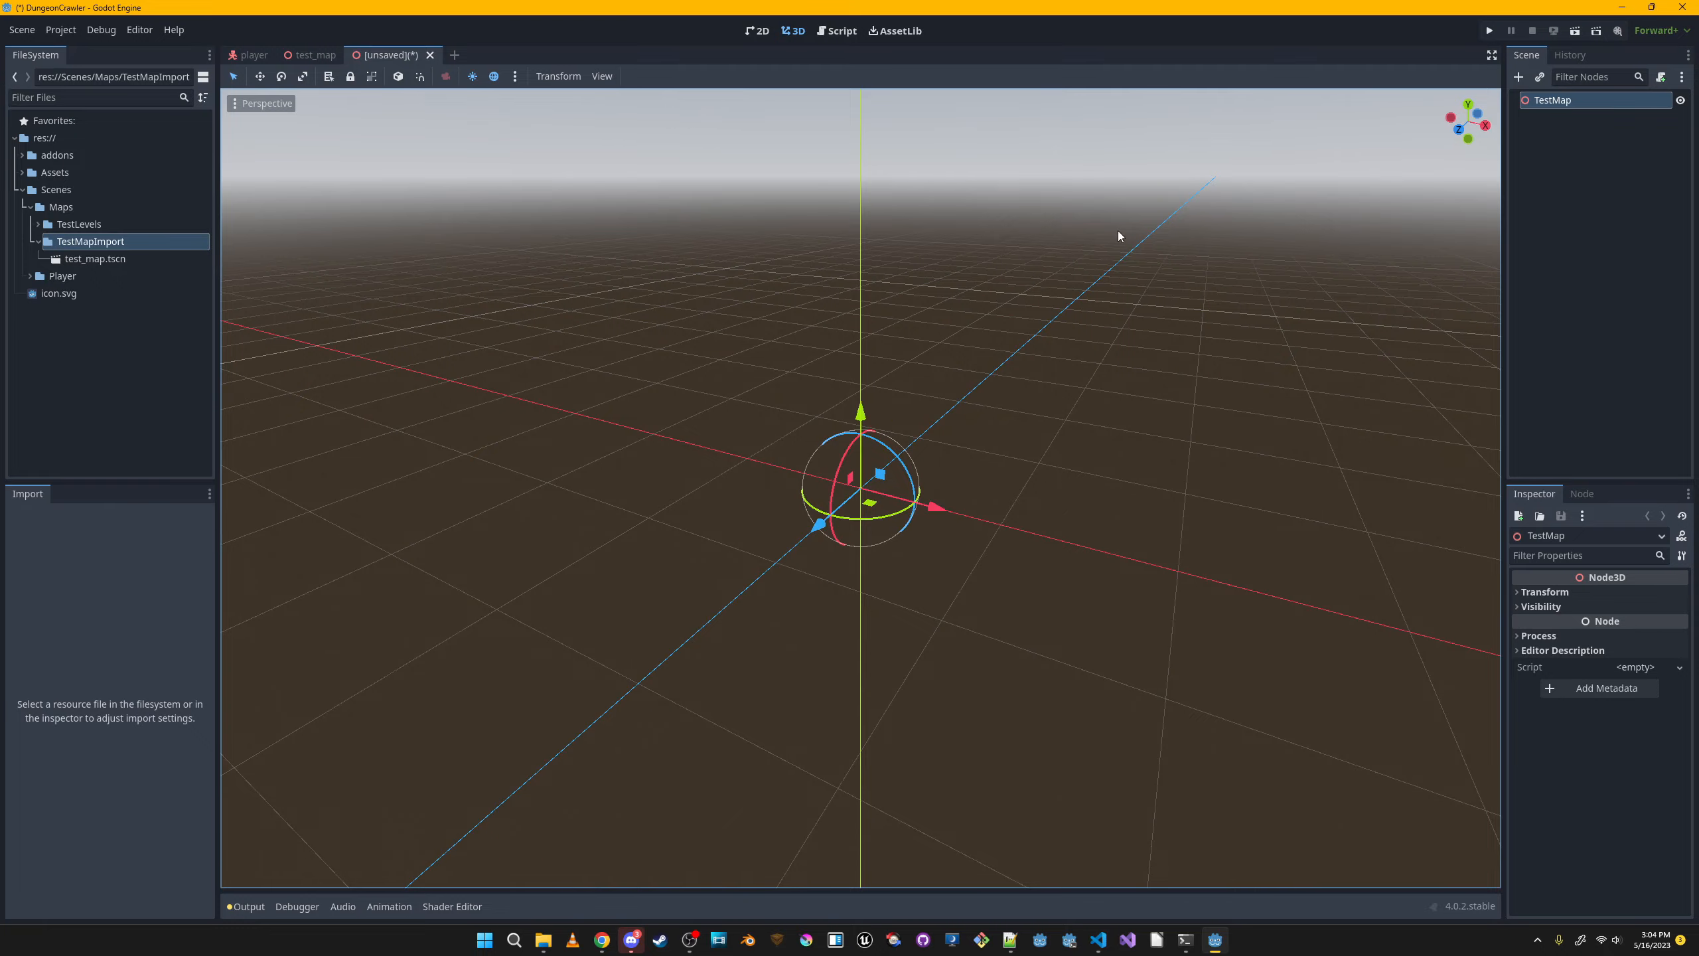
Instantiate Scenes/Maps/TestMapImport/test_map.tscn as a child of the TestMap root.
click(1540, 78)
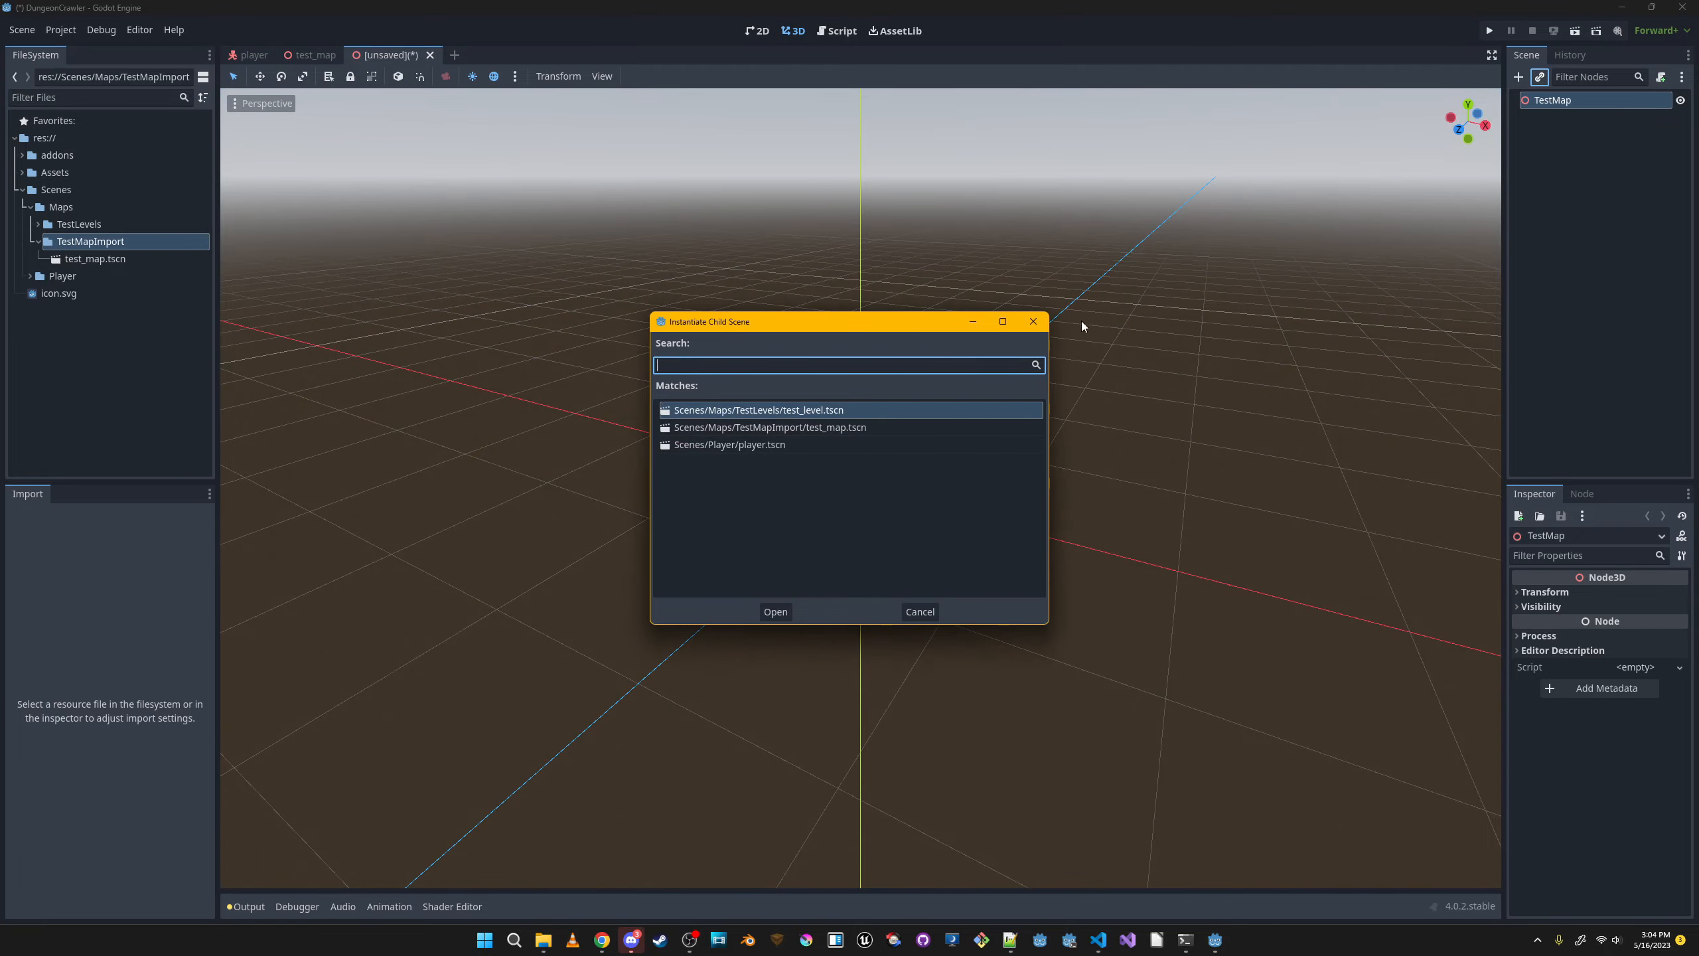
double_click(914, 429)
right_drag(1213, 356, 1176, 365)
key(s)
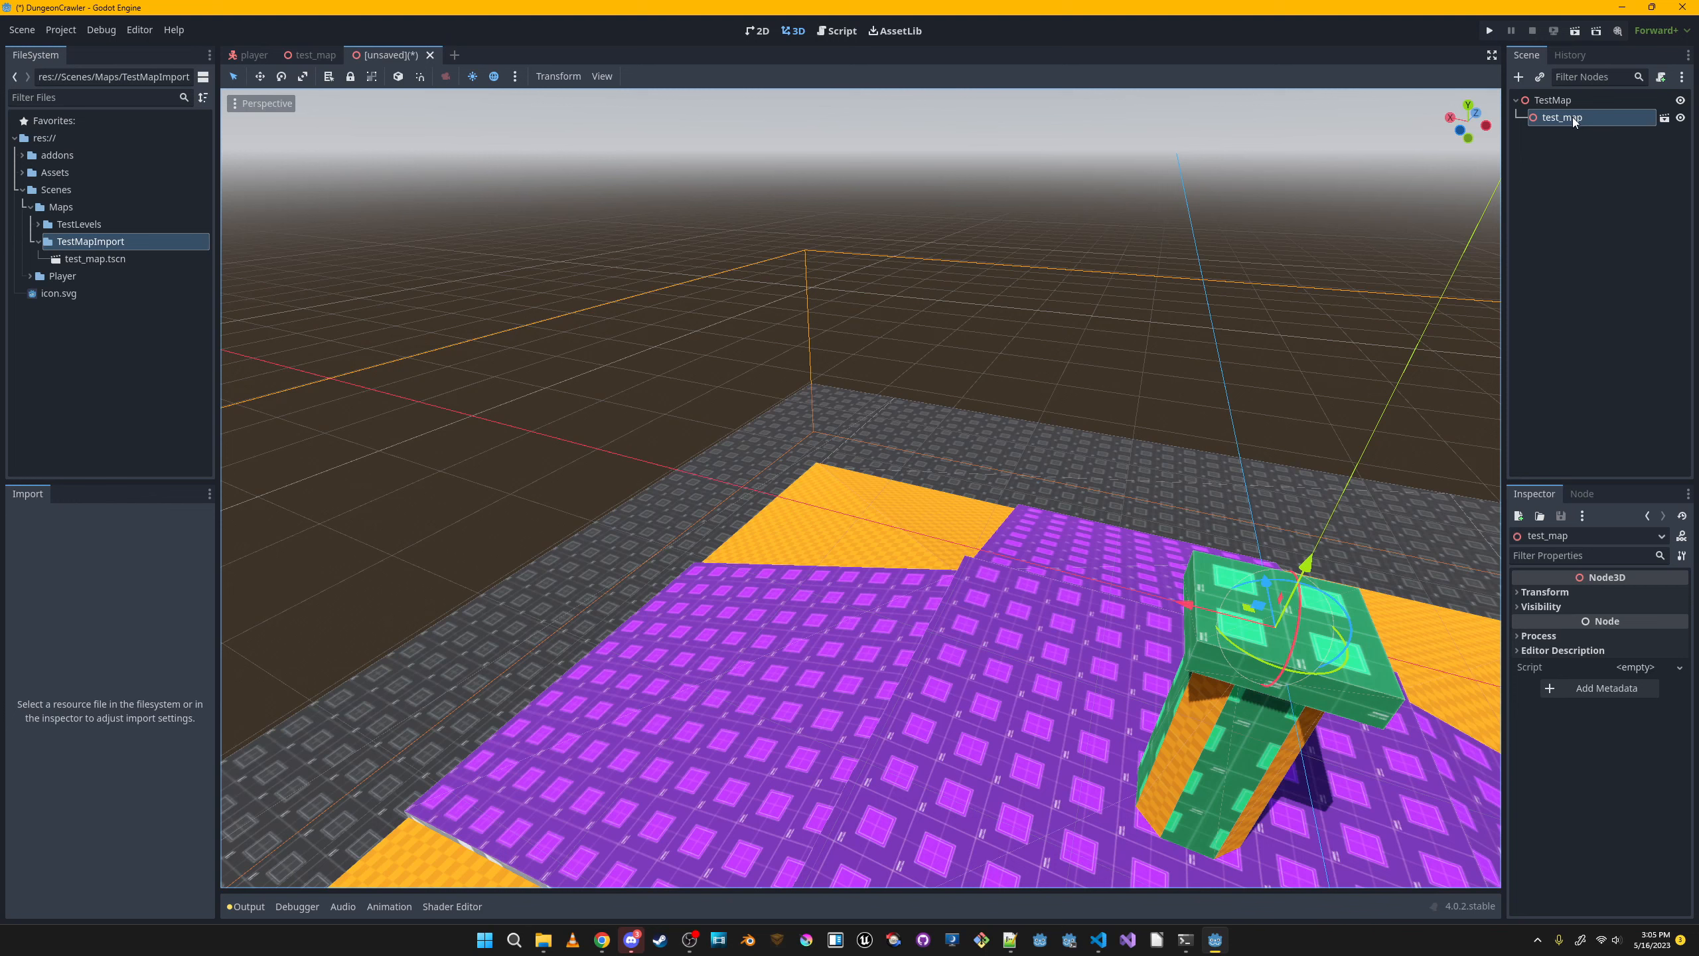
Instantiate Scenes/Player/player.tscn as a child of the TestMap root.
click(1553, 100)
click(1540, 77)
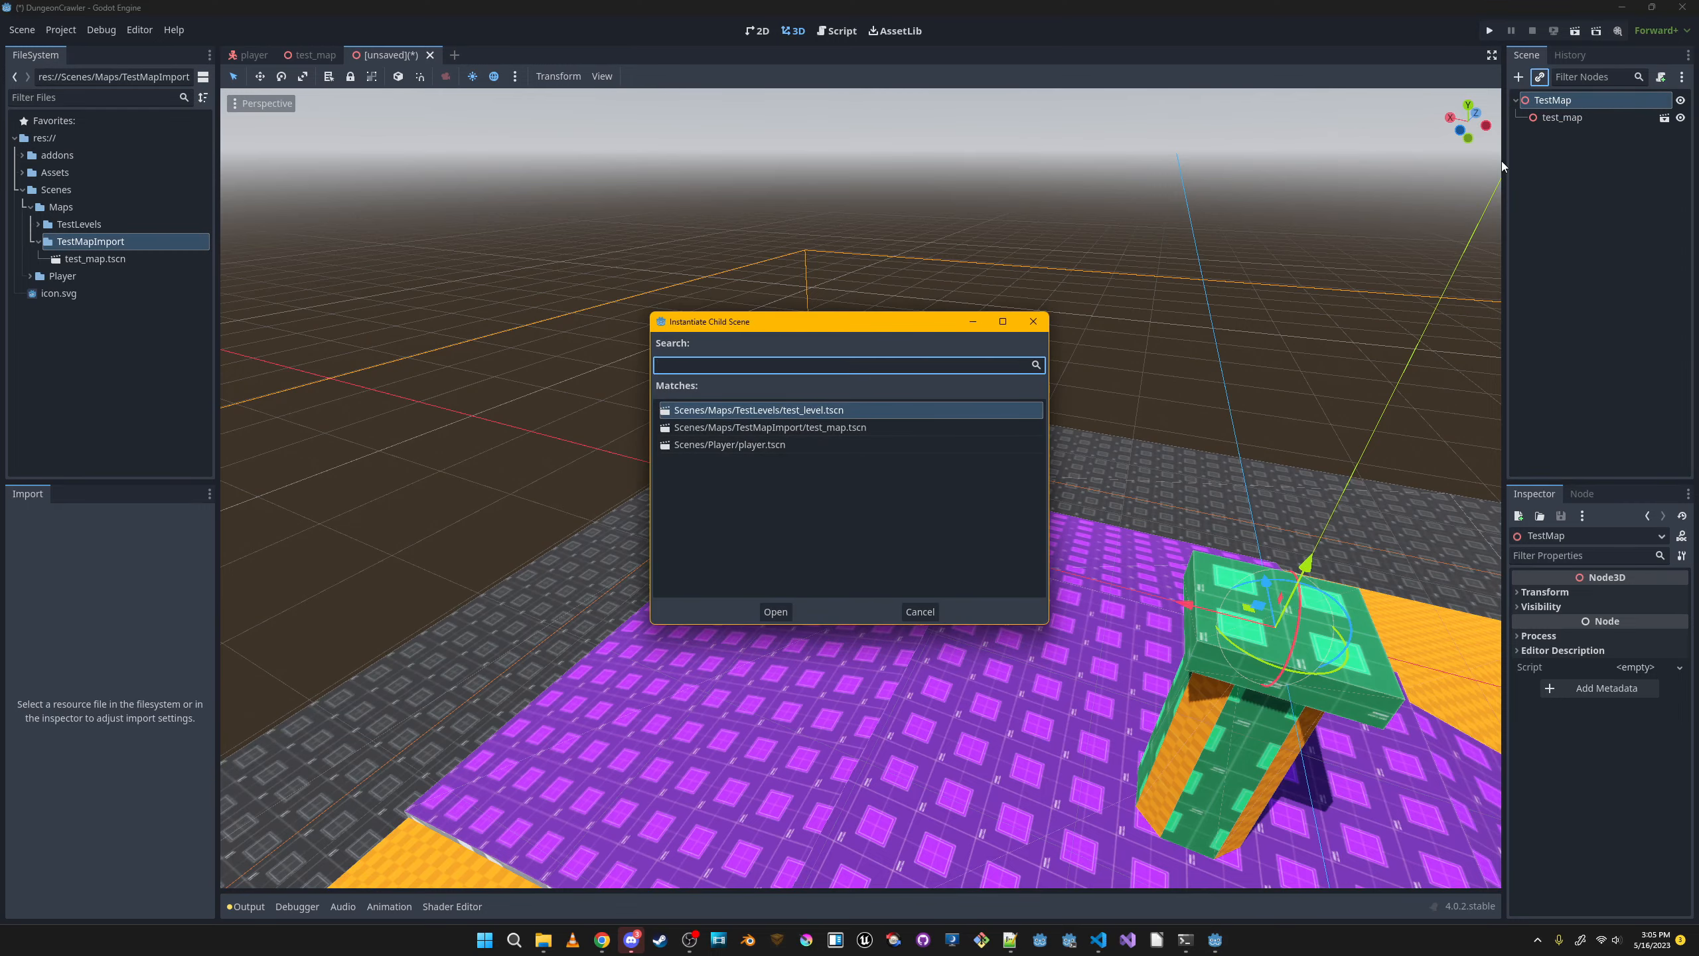
double_click(814, 448)
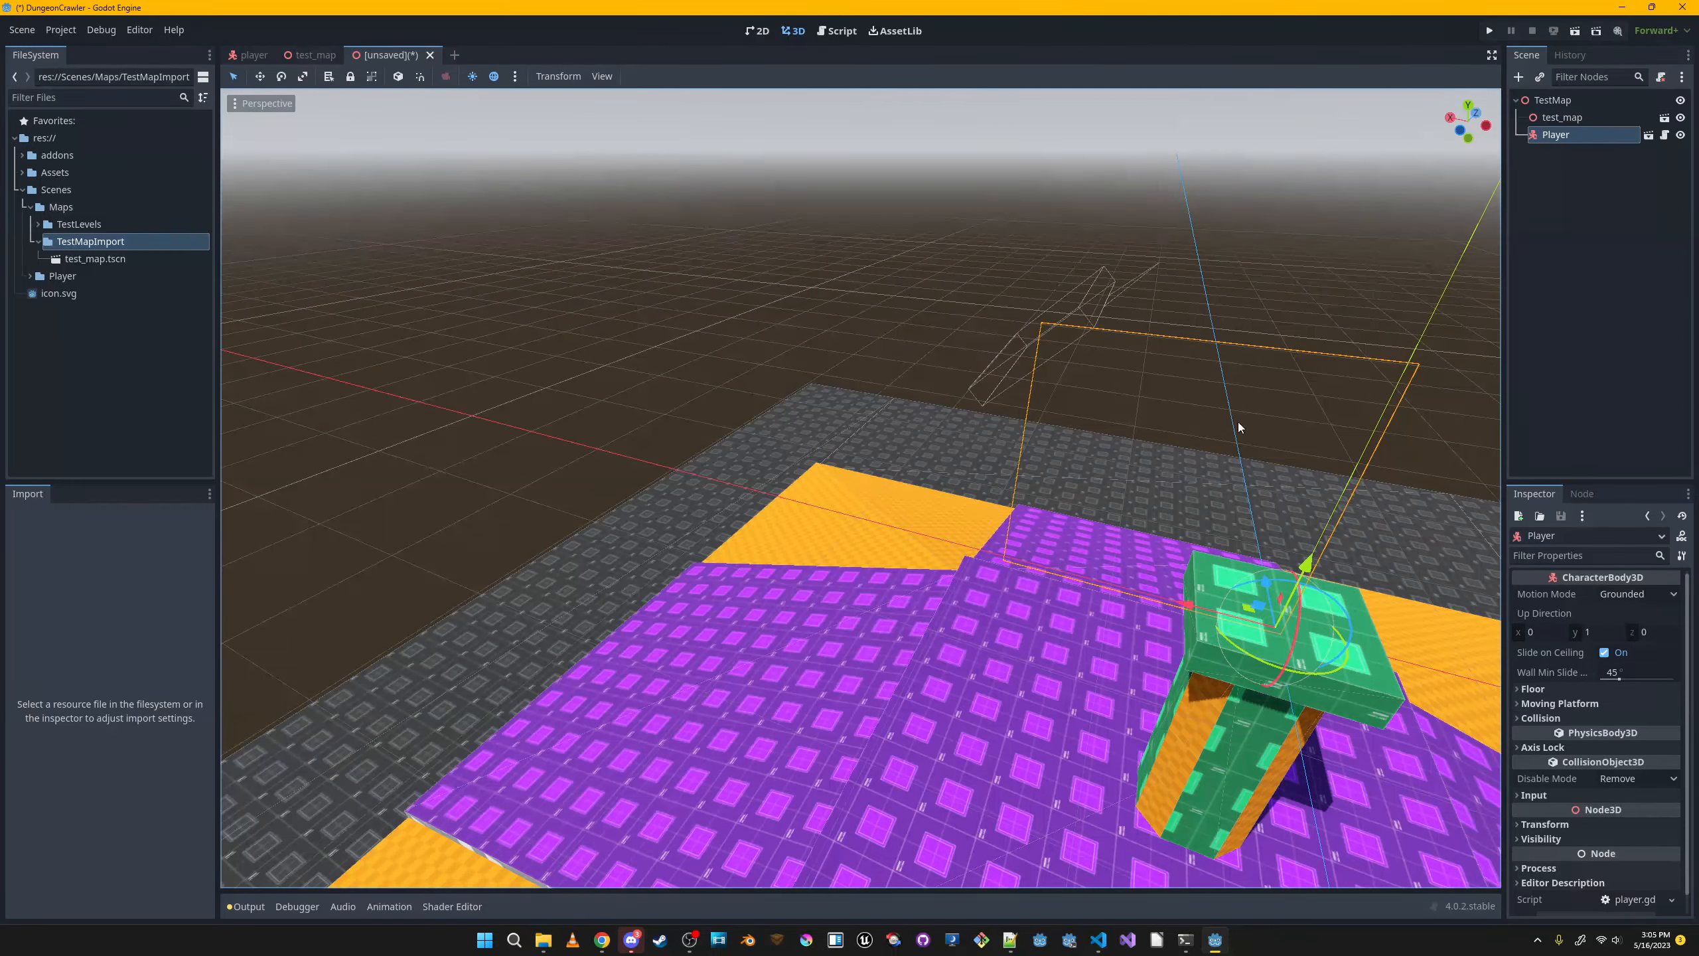
Try to move the Player away from the green pillar, and undo the move.
right_drag(1300, 421, 1380, 410)
key(s)
key(w)
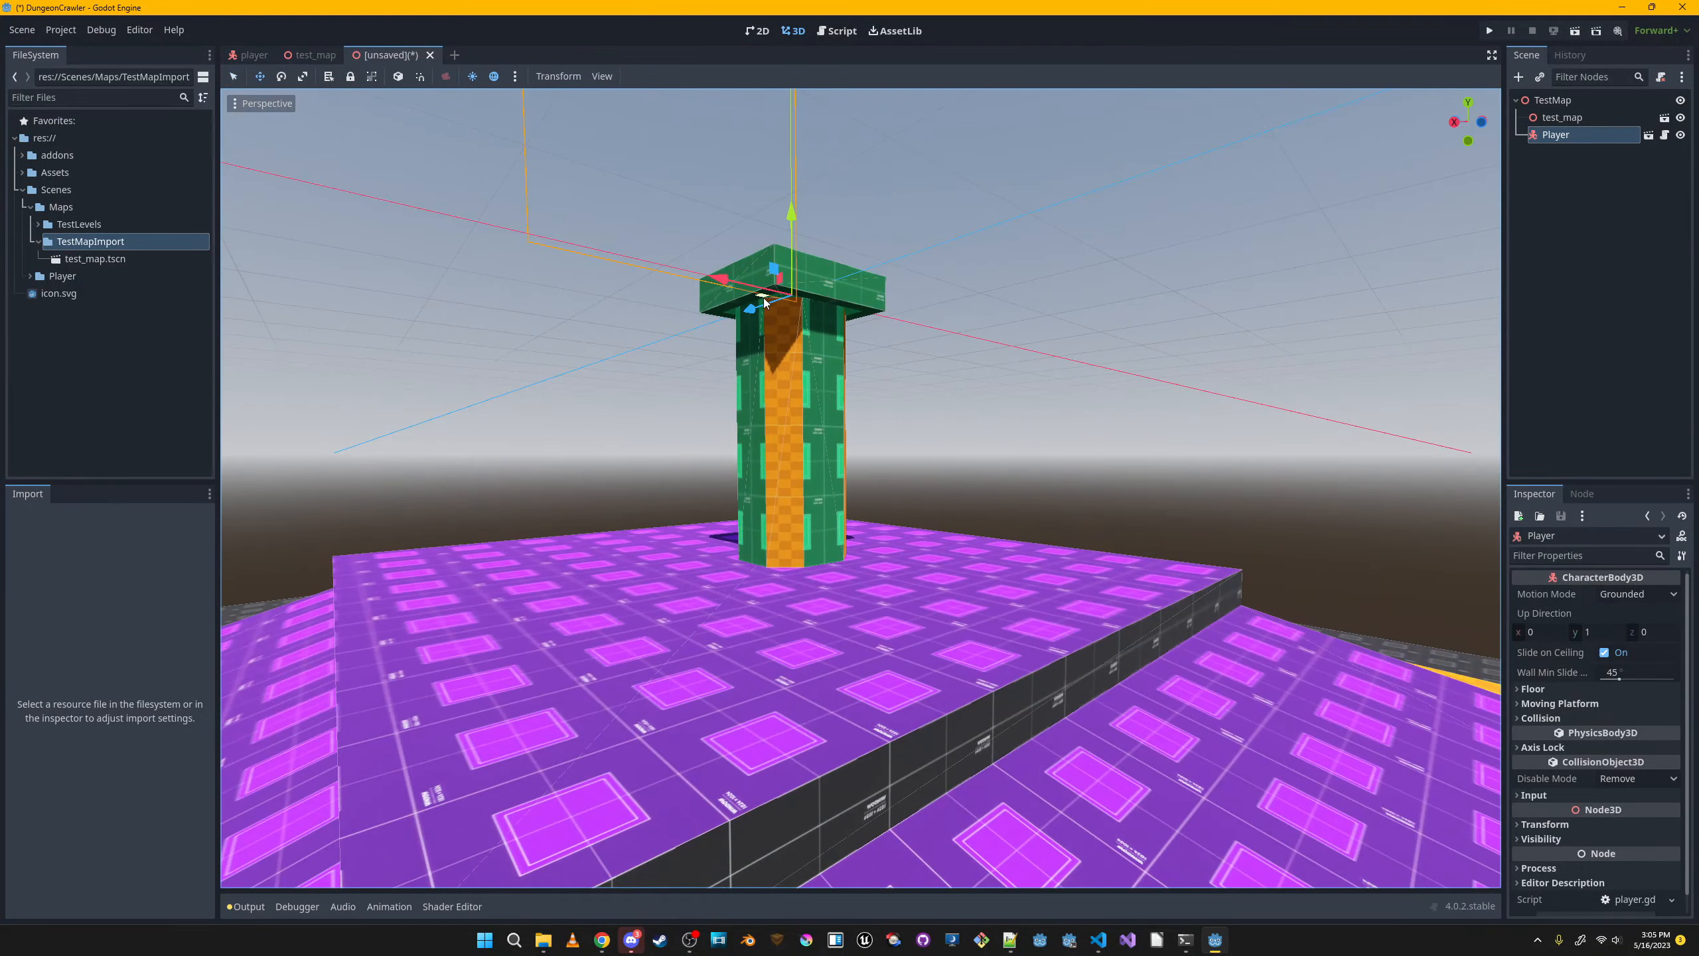
drag(764, 303, 600, 77)
key(w)
right_drag(760, 322, 756, 428)
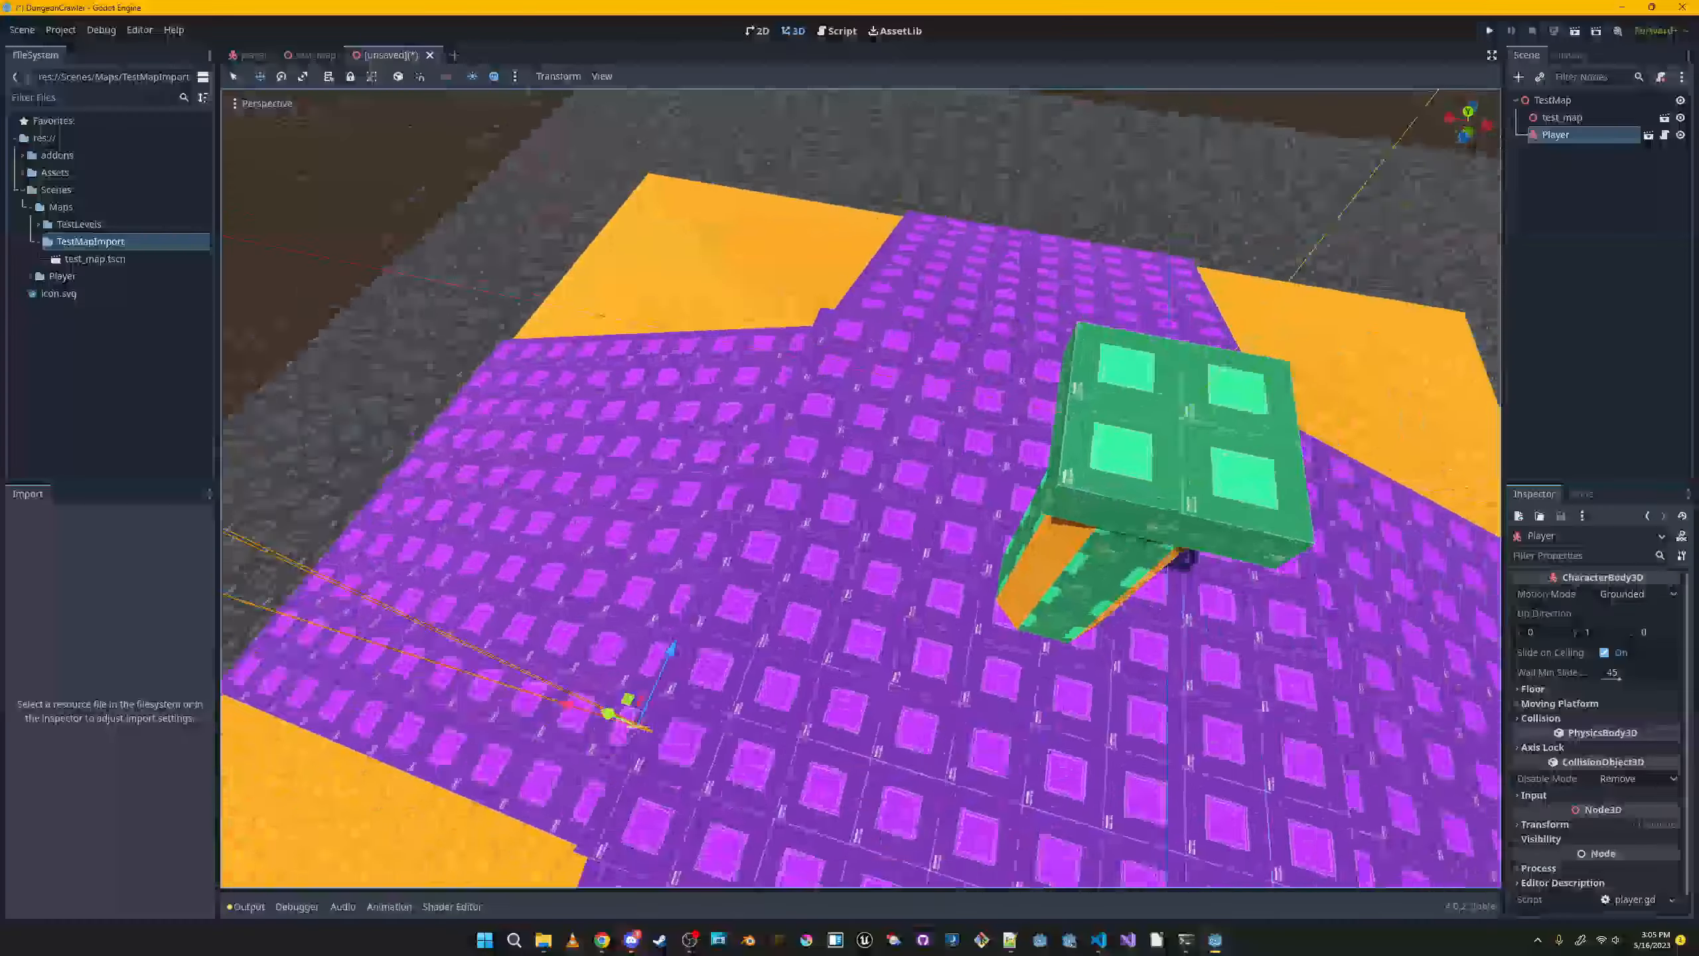
key(s)
key(w)
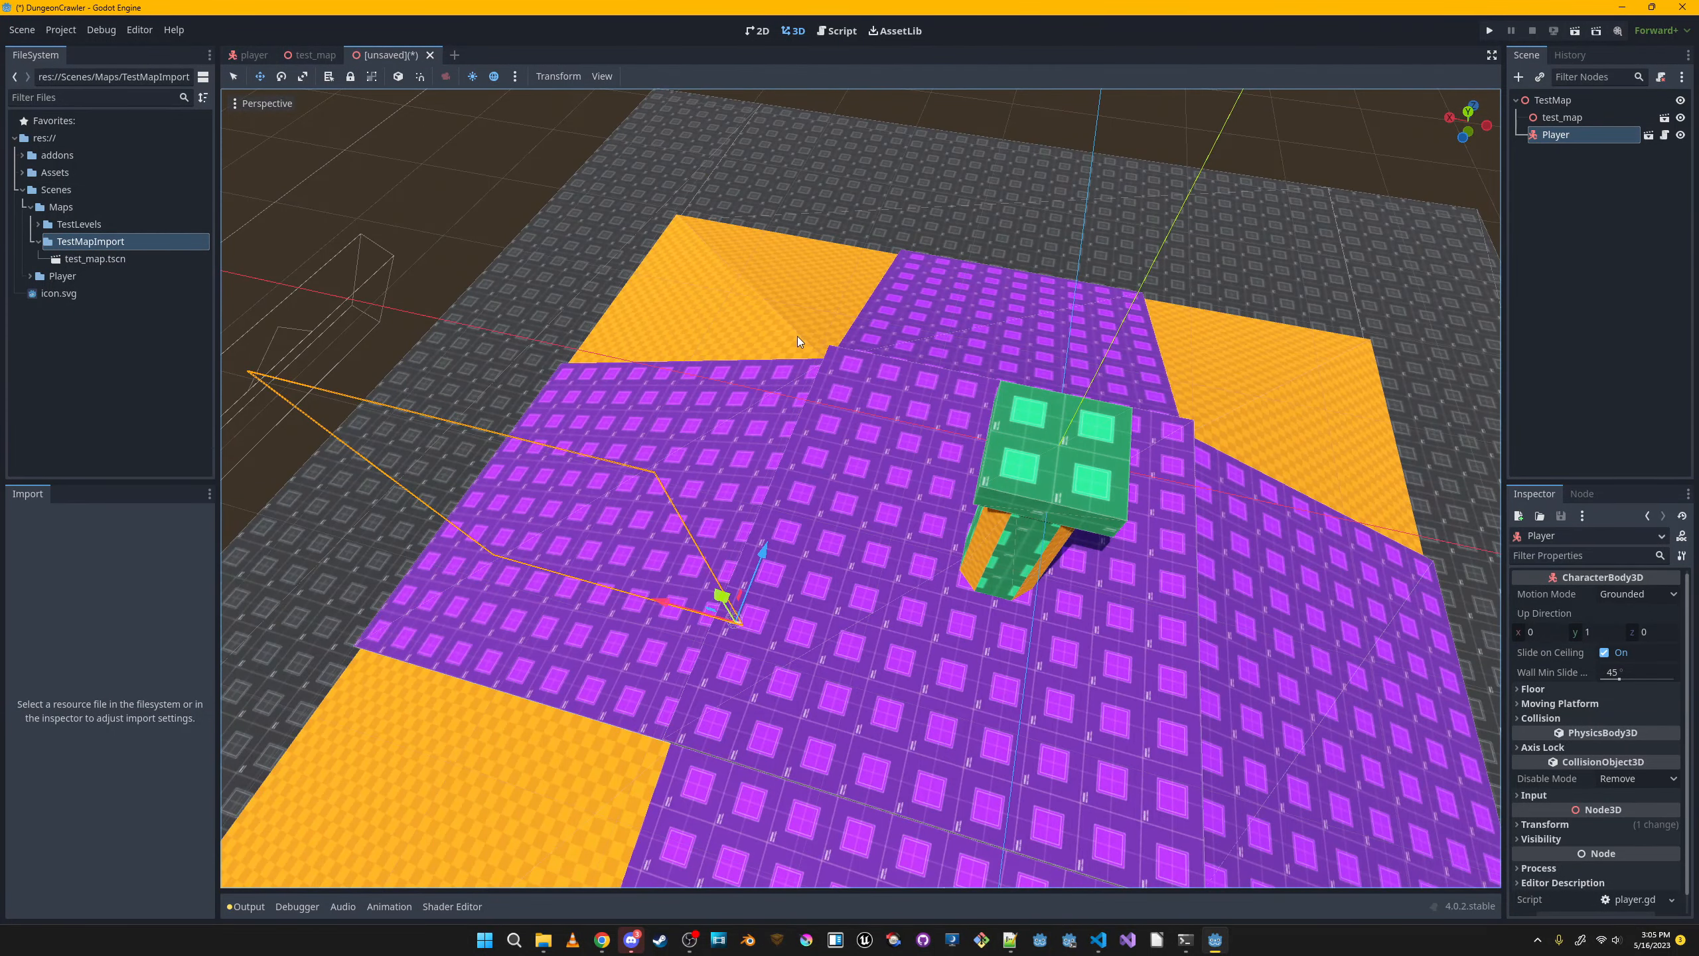
key(ctrl+z)
Raise the Player slightly above the green pillar and save the scene as TestMap.tscn in Scenes/Maps/TestMapImport.
mouse_move(1080, 403)
mouse_down()
mouse_move(1097, 330)
mouse_move(1091, 375)
mouse_up()
key(ctrl+s)
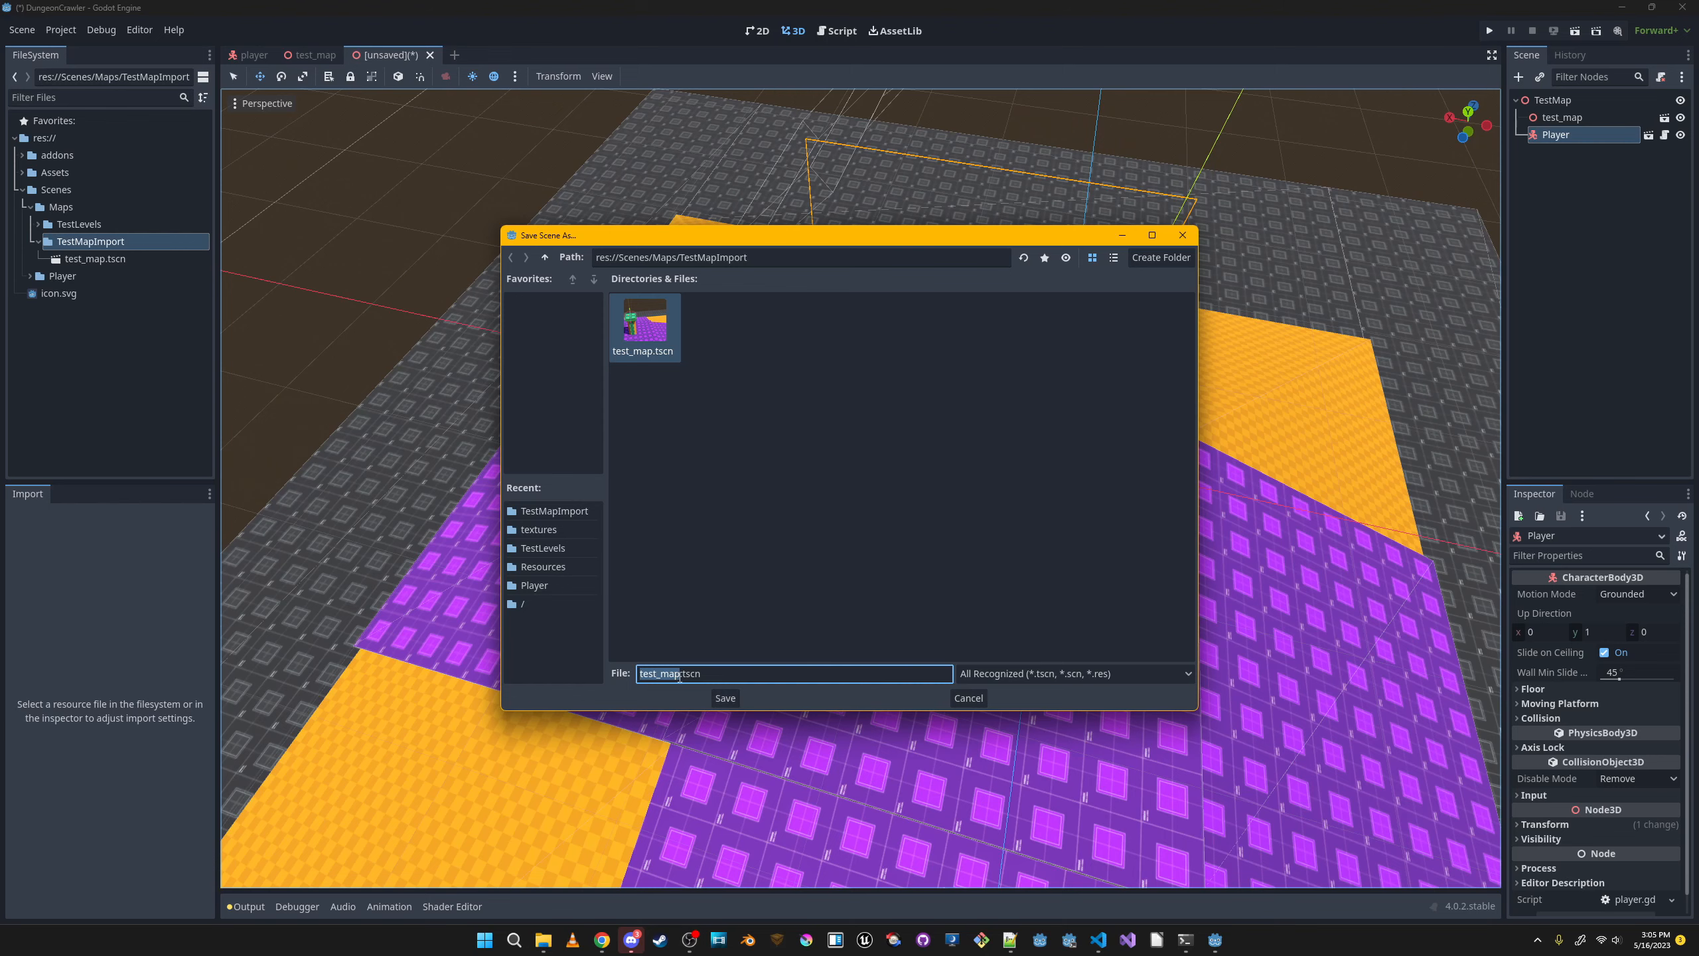
text(TestMap)
key(Return)
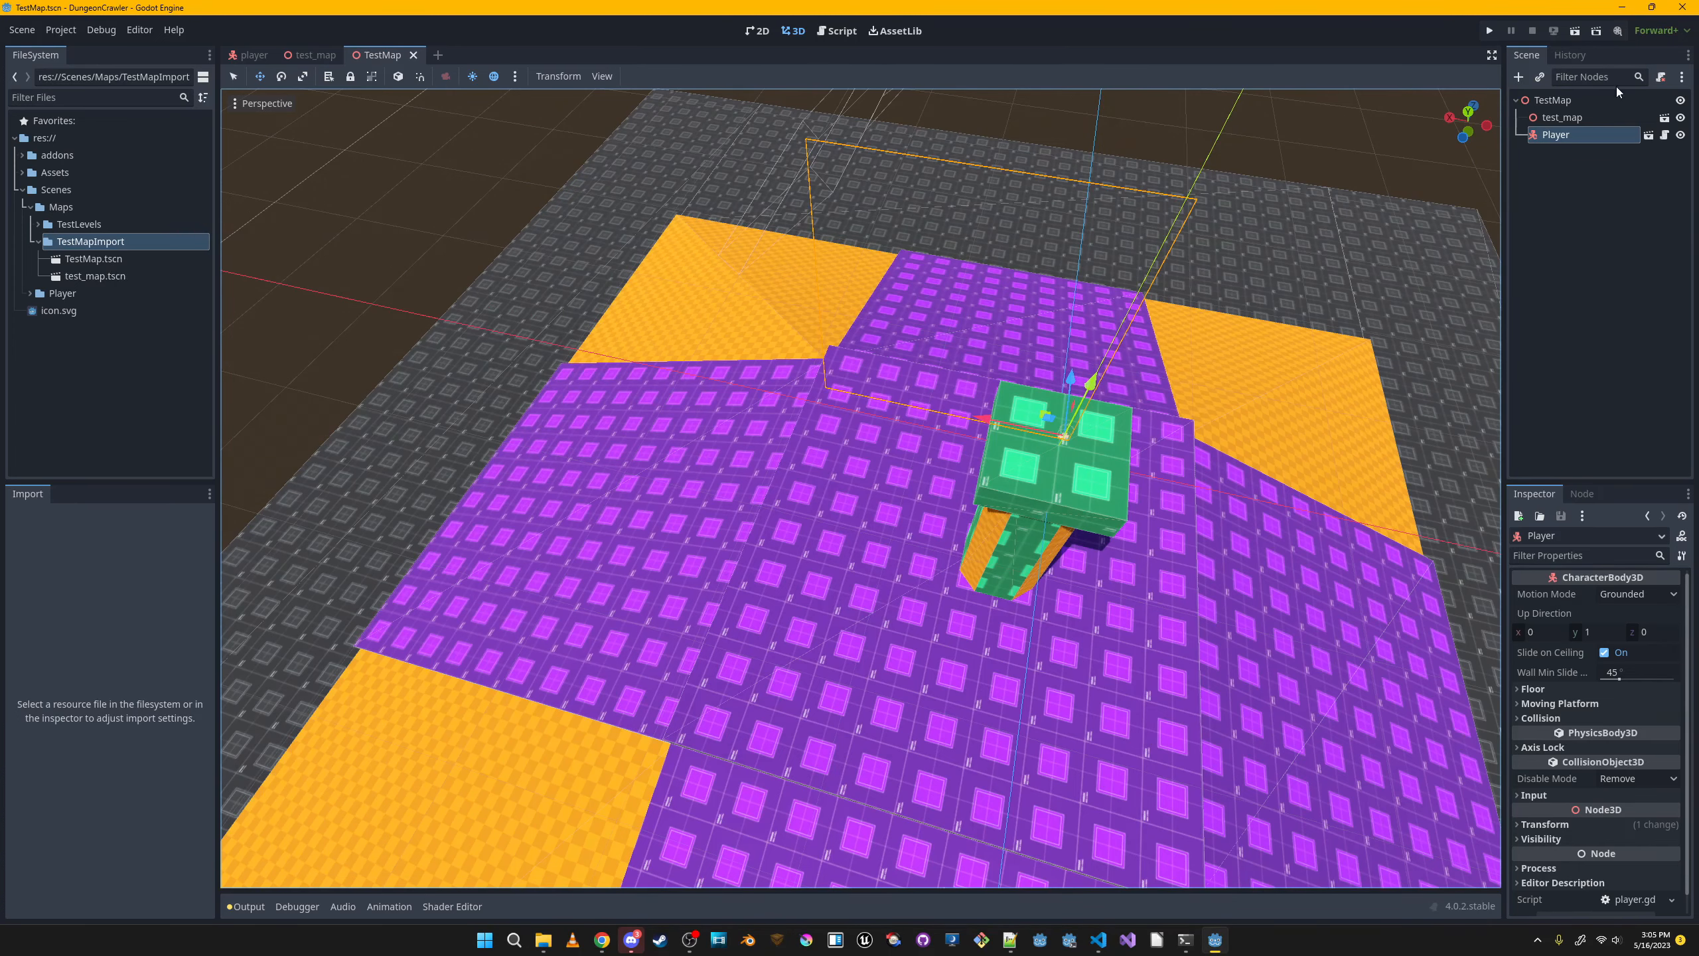
Play the TestMap scene to test the player on the imported level, and close the game window.
click(1575, 31)
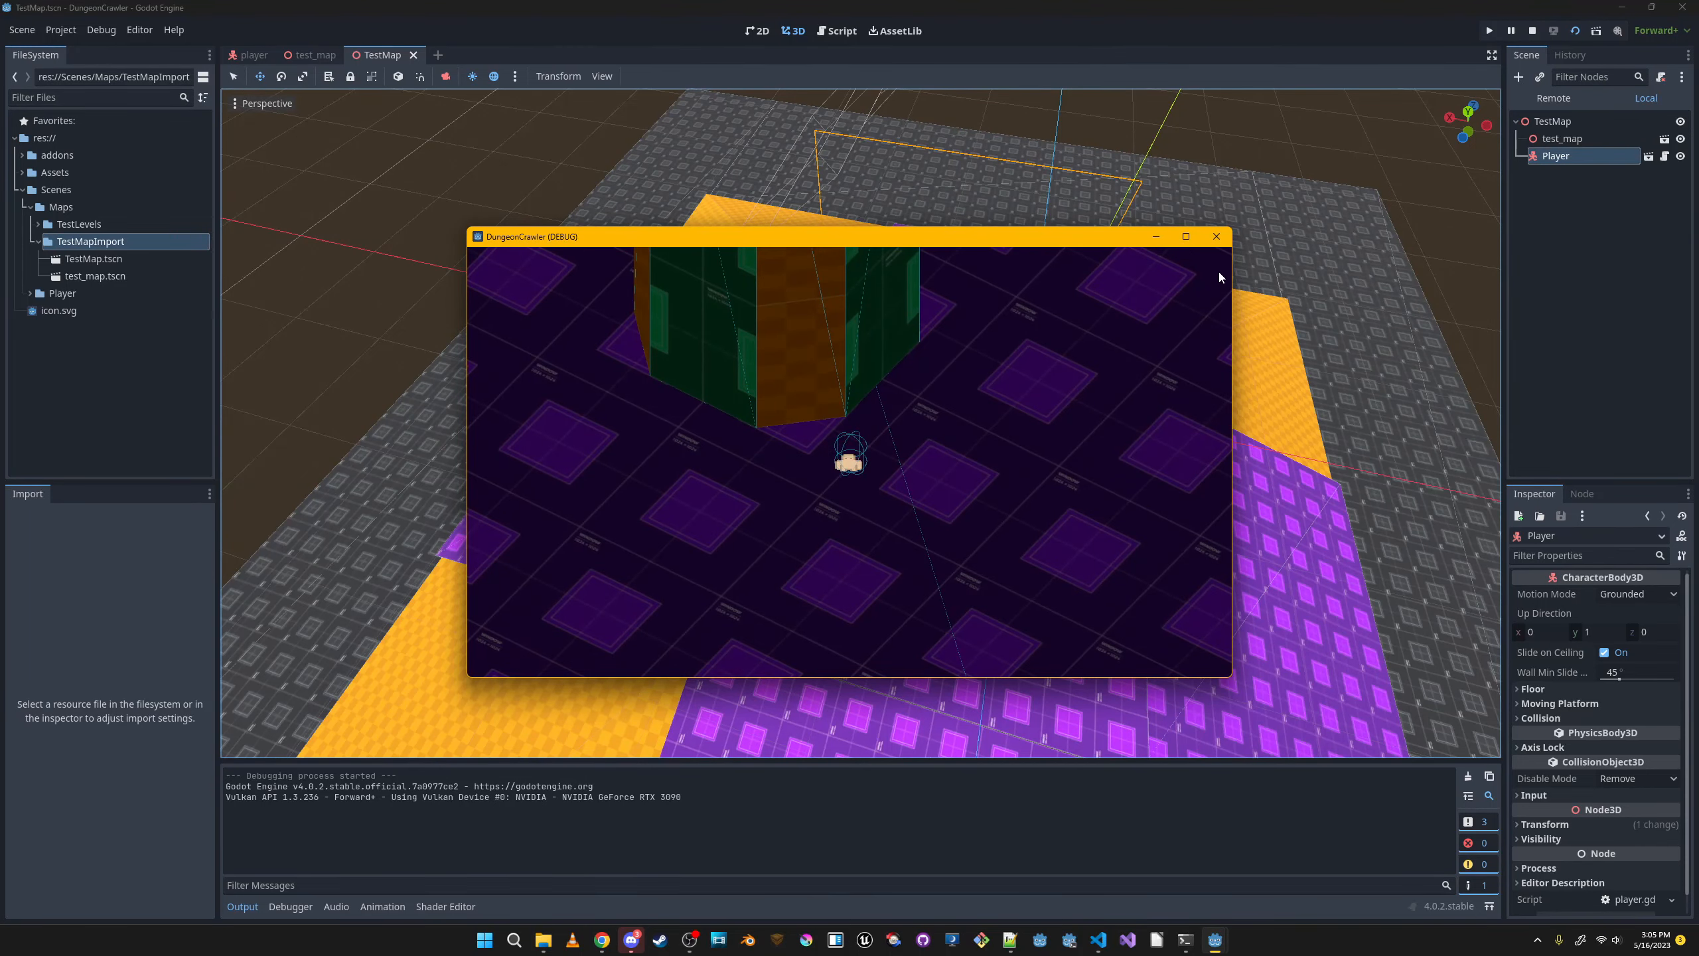
click(1216, 236)
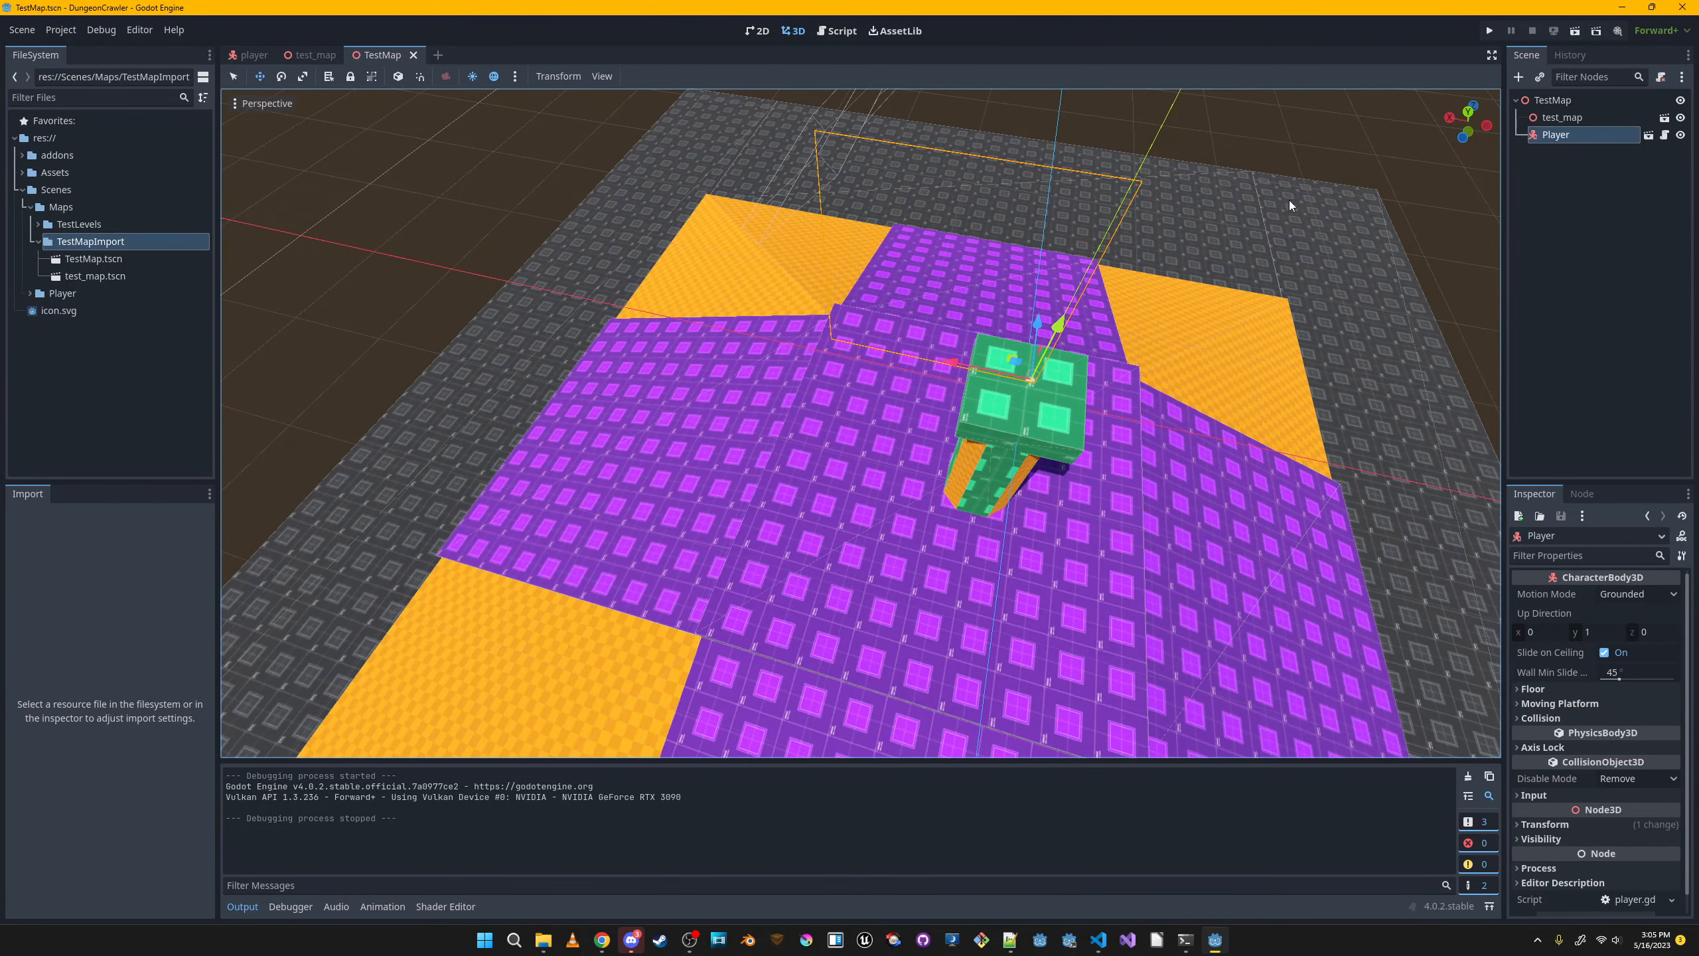
Add a DirectionalLight3D as a child of the TestMap root and move it up above the pillar.
click(1638, 99)
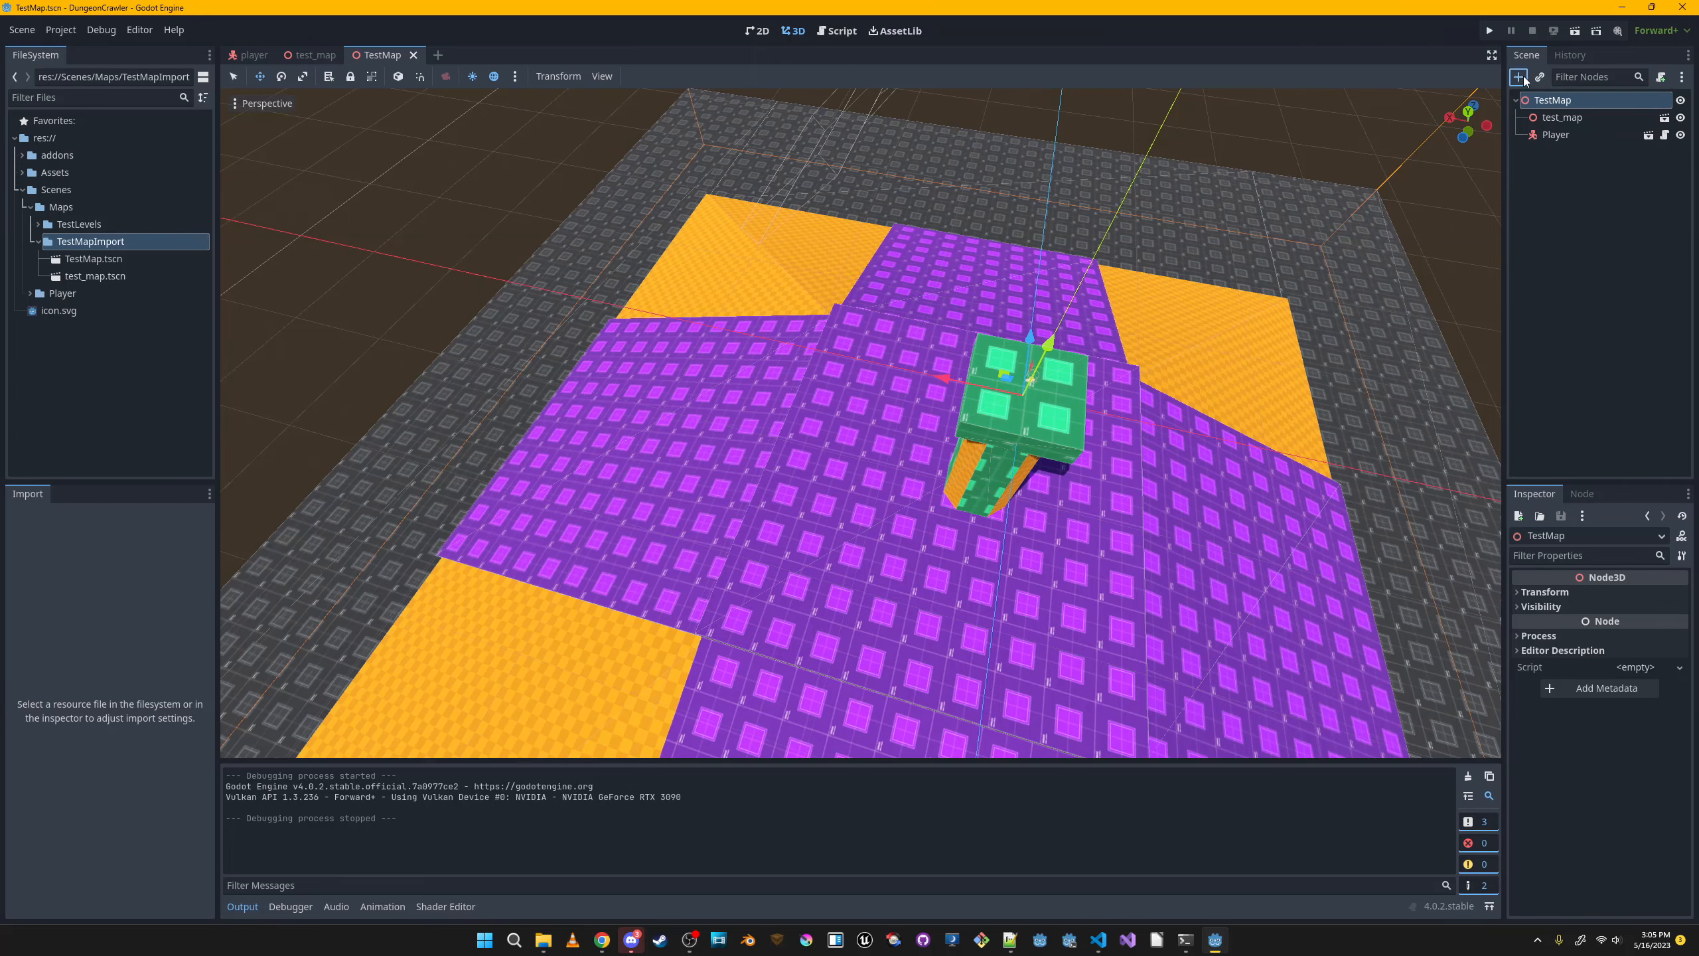
click(1519, 76)
text(direction)
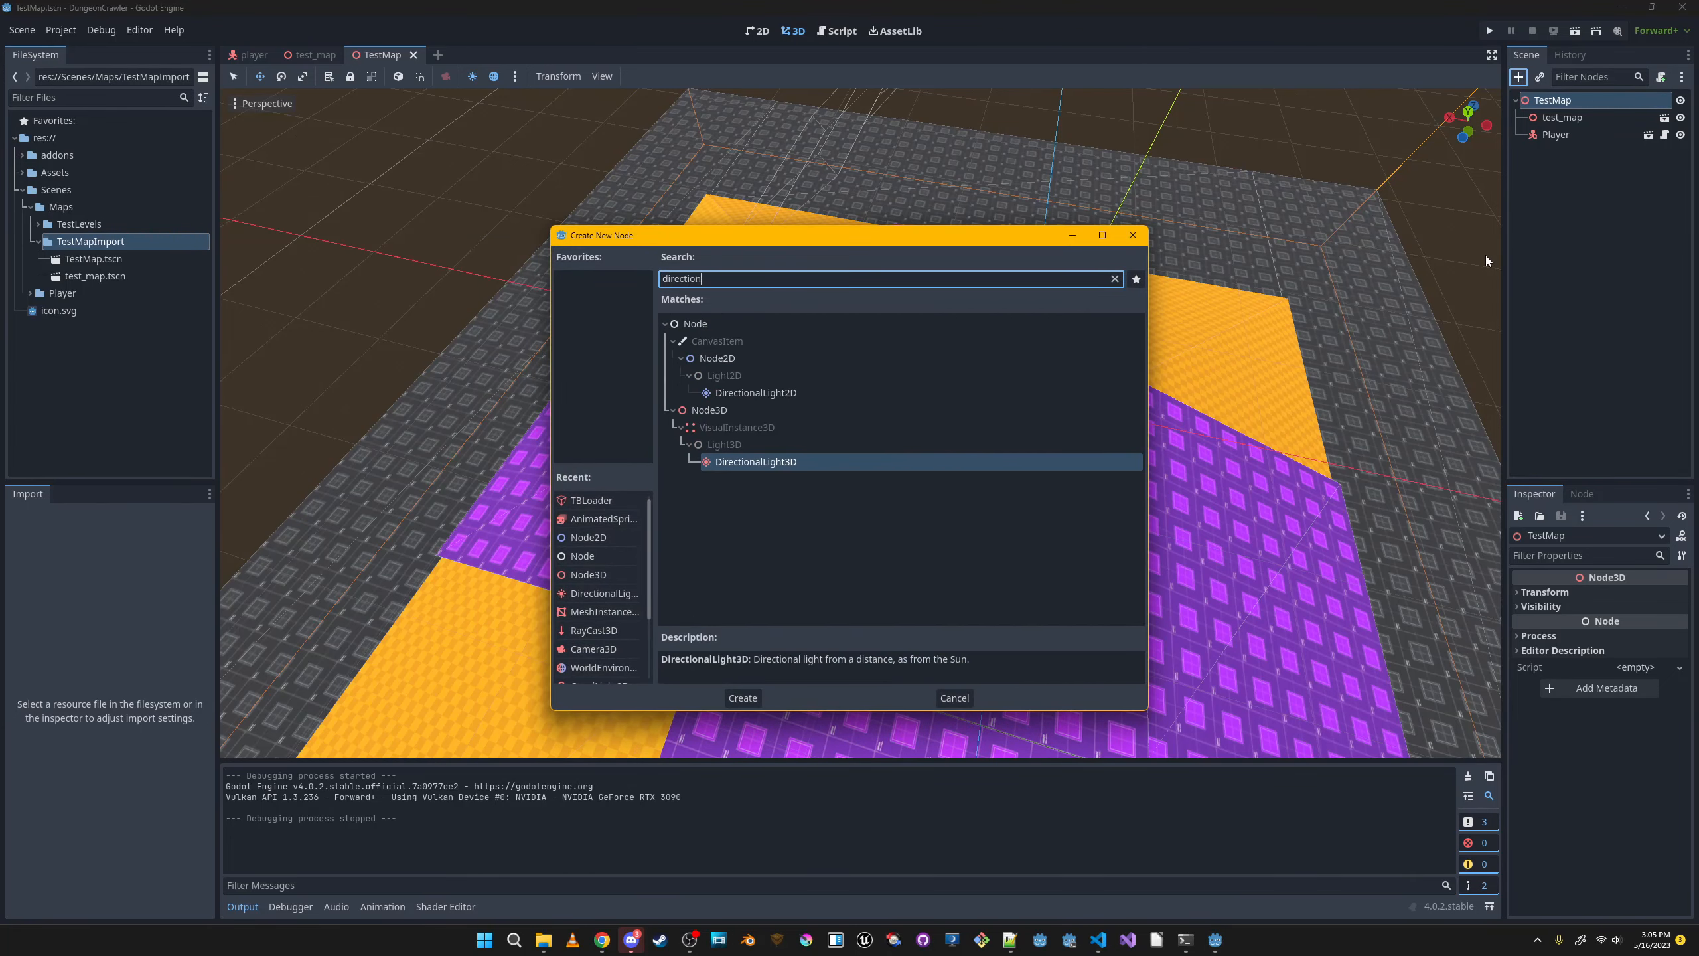
key(Return)
key(d)
right_drag(934, 423, 935, 394)
drag(896, 449, 902, 360)
Rotate the directional light so it shines down onto the map at an angle.
right_drag(902, 359, 682, 335)
key(w)
key(d)
key(e)
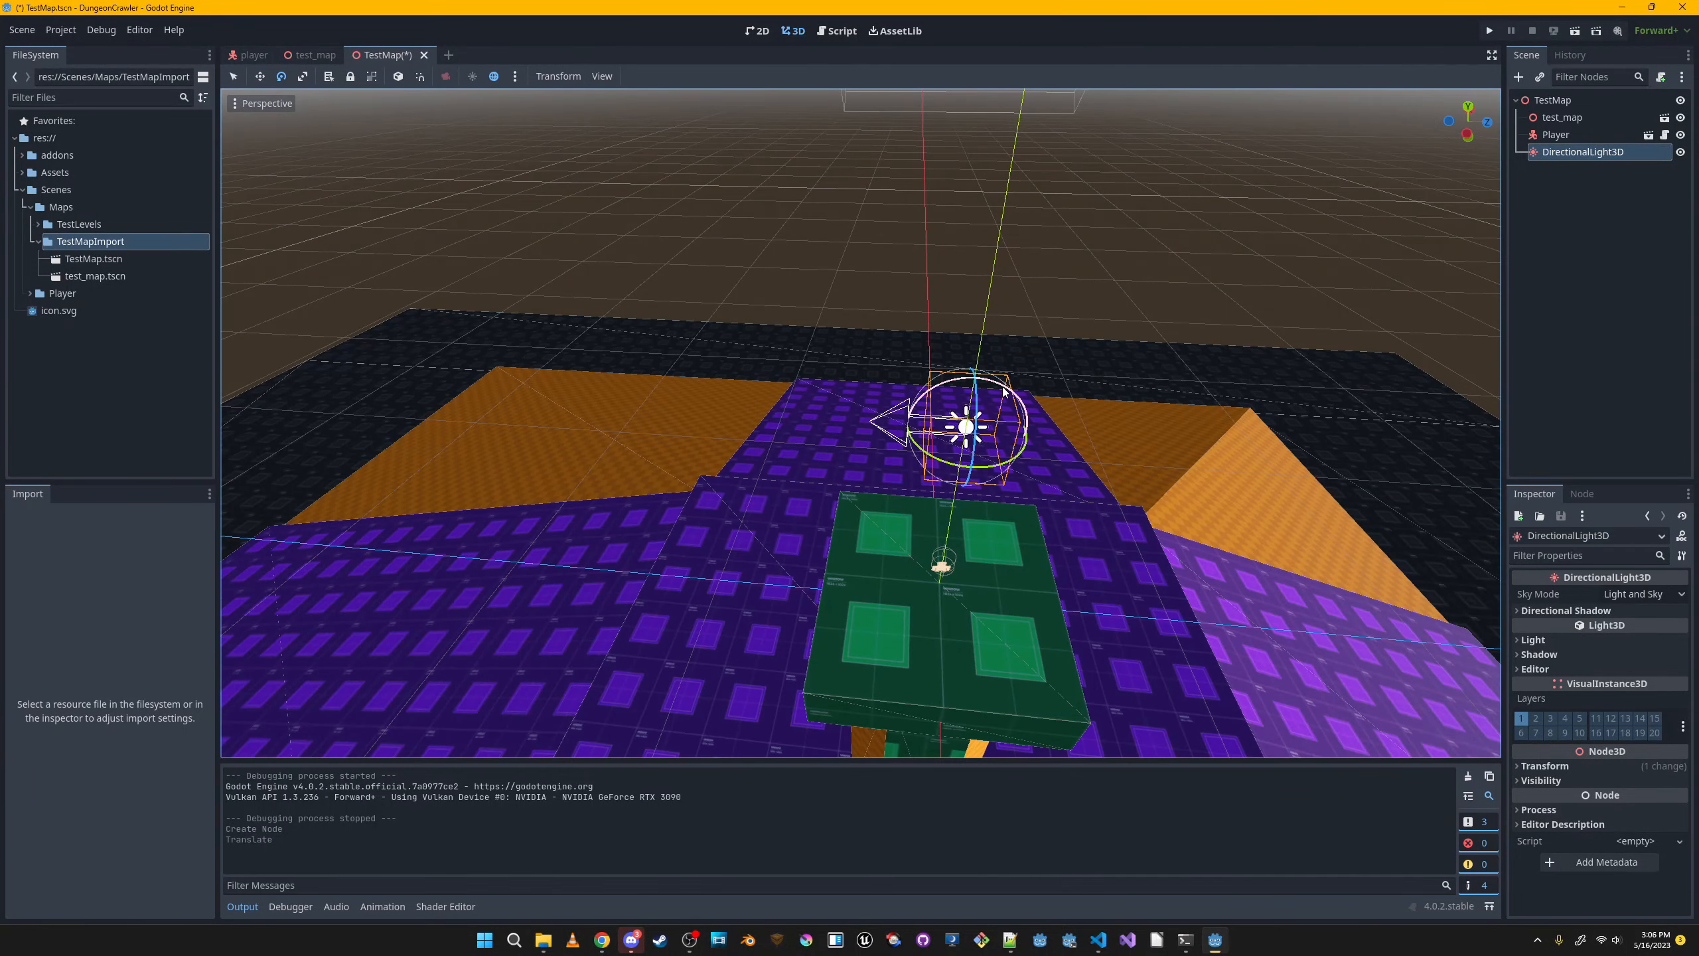
drag(1004, 392, 950, 470)
key(s)
right_drag(949, 470, 998, 542)
key(w)
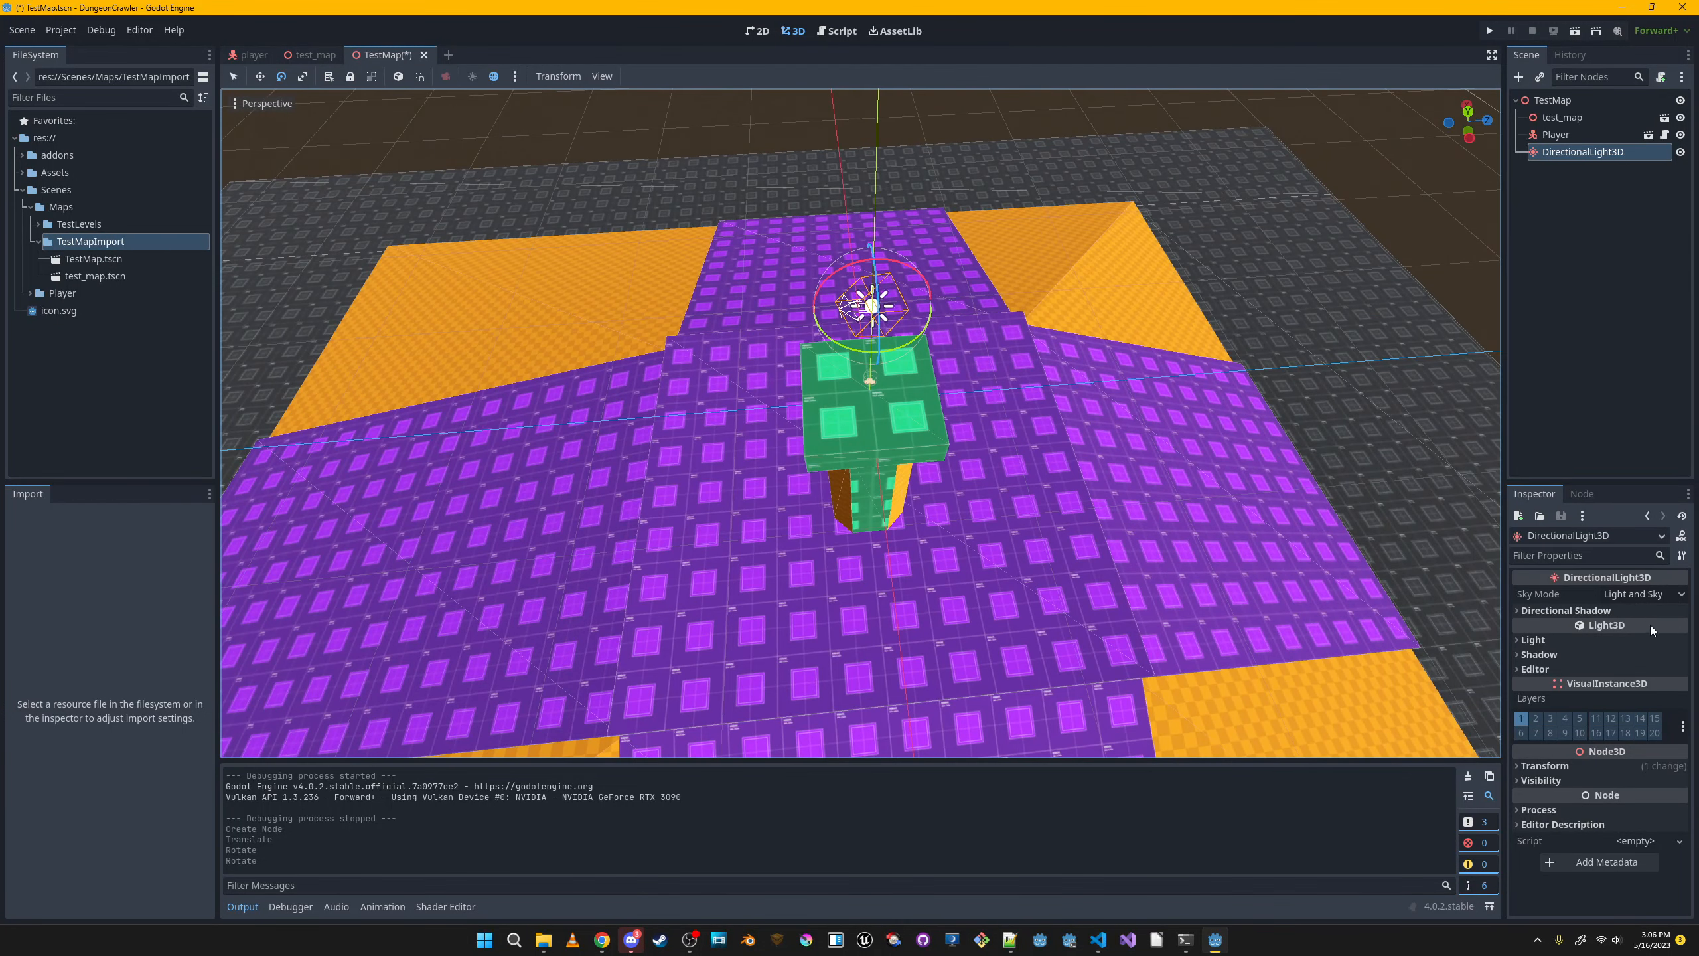
Enable the directional light's shadow and set its light color to a light orange.
click(1538, 654)
click(1608, 670)
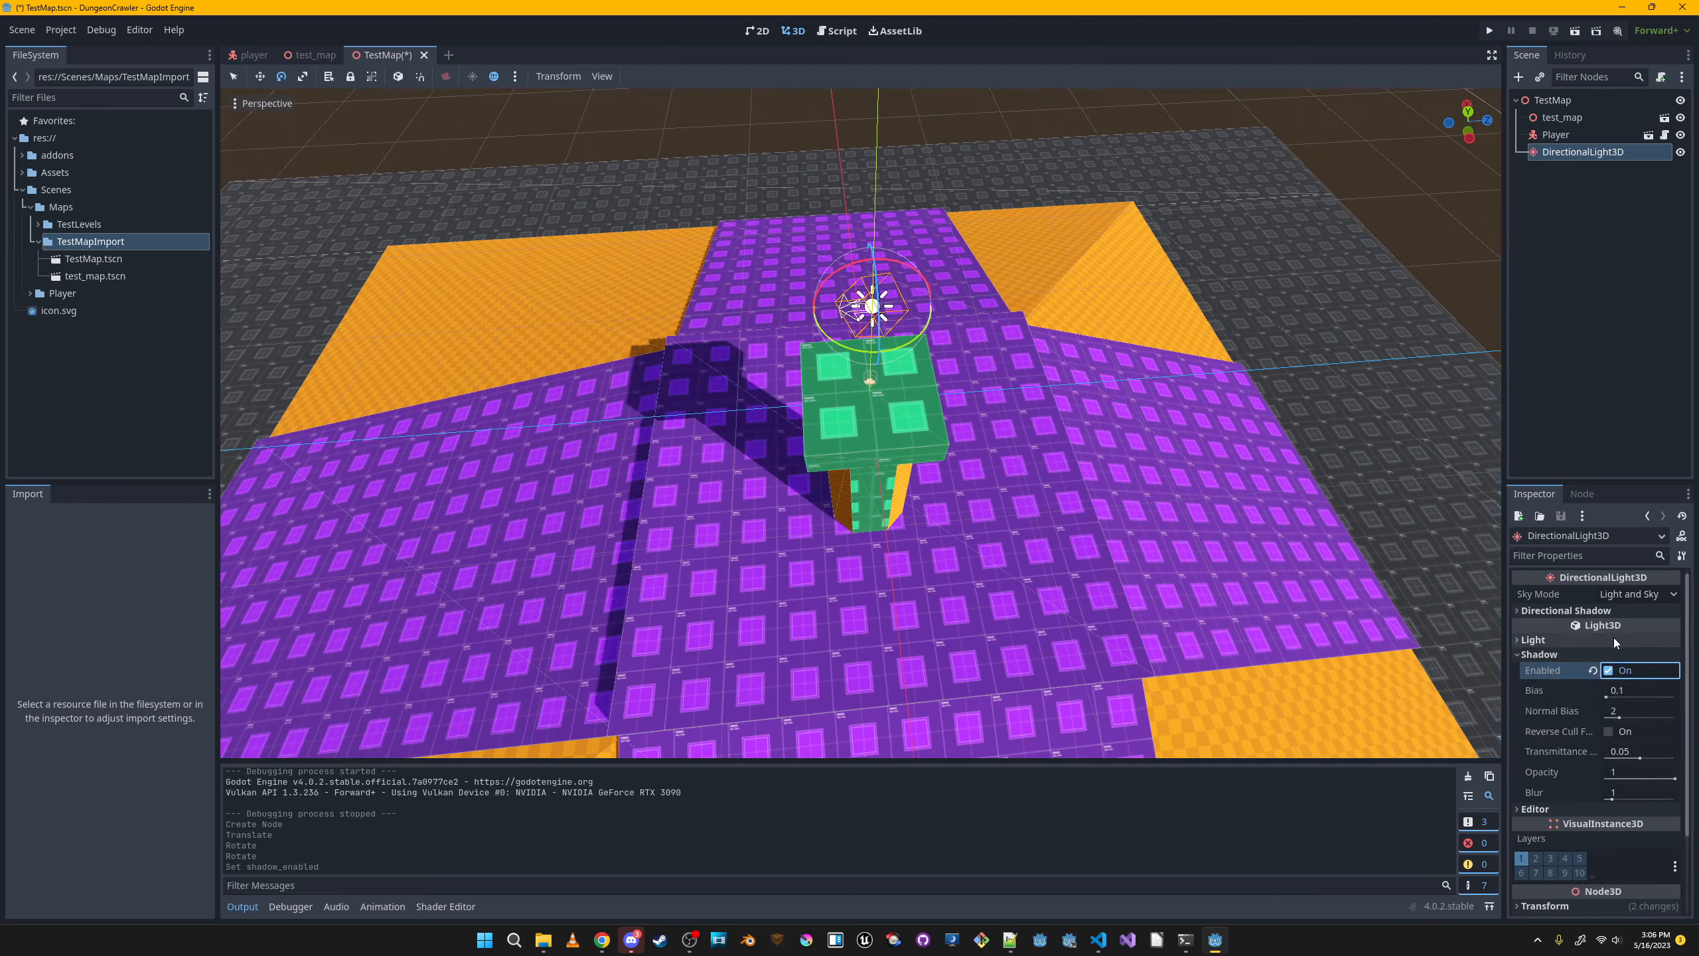
click(1601, 638)
click(1639, 657)
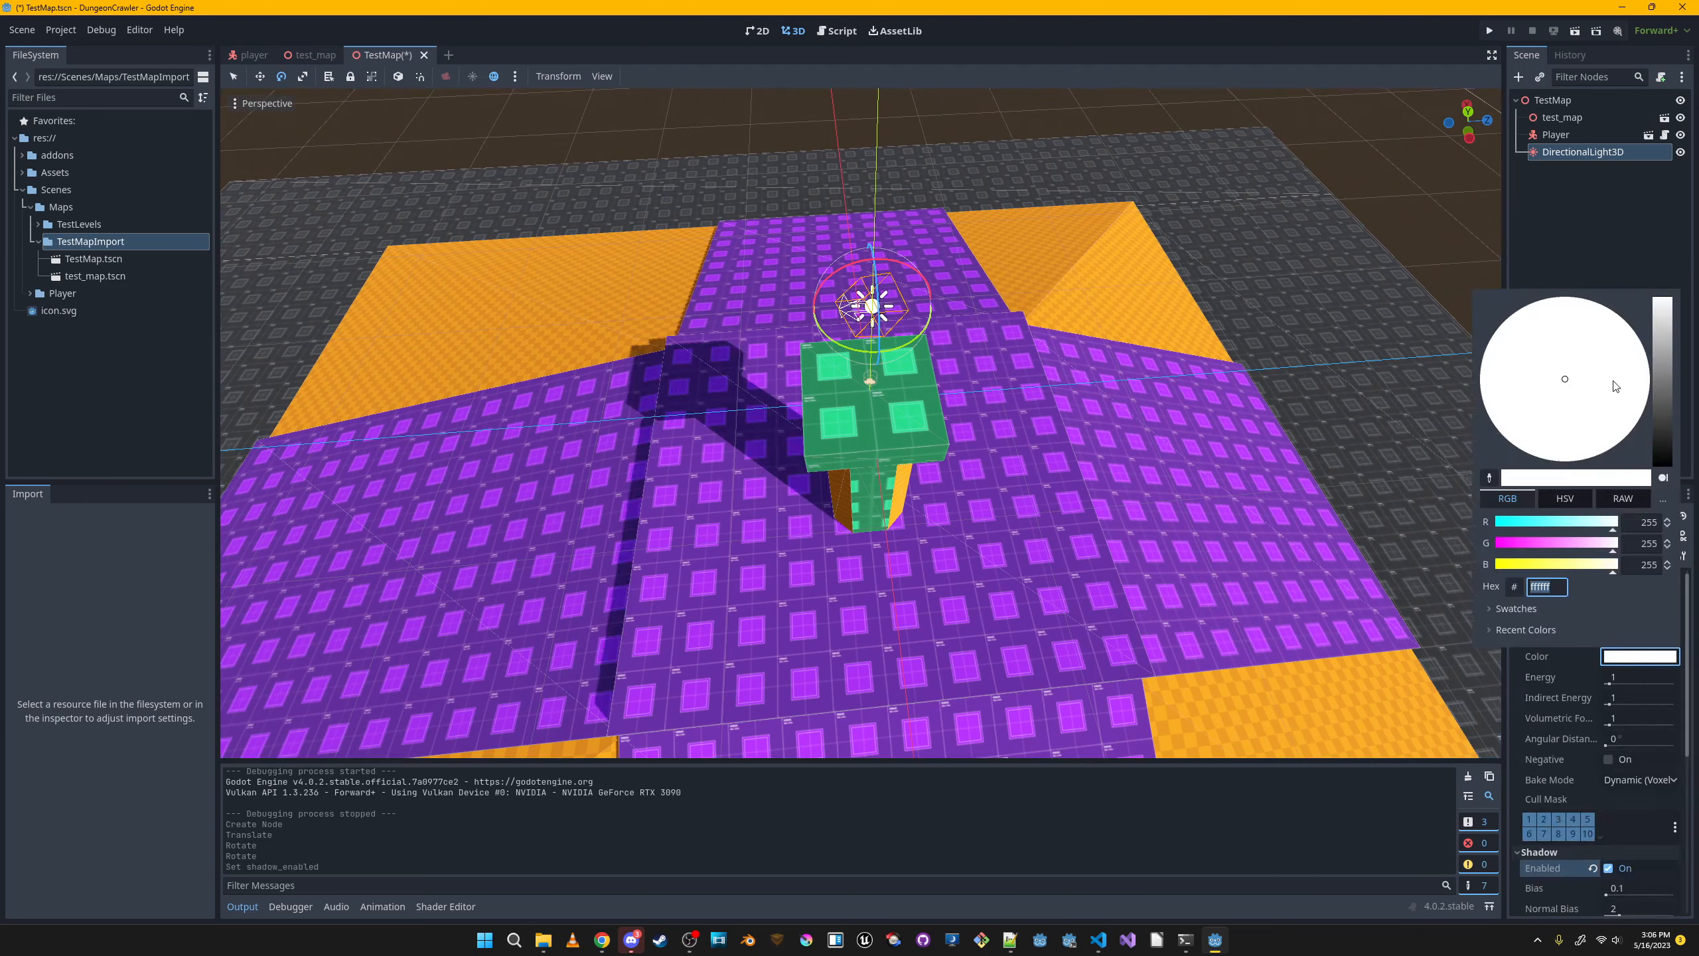
click(1578, 342)
drag(1668, 353, 1622, 435)
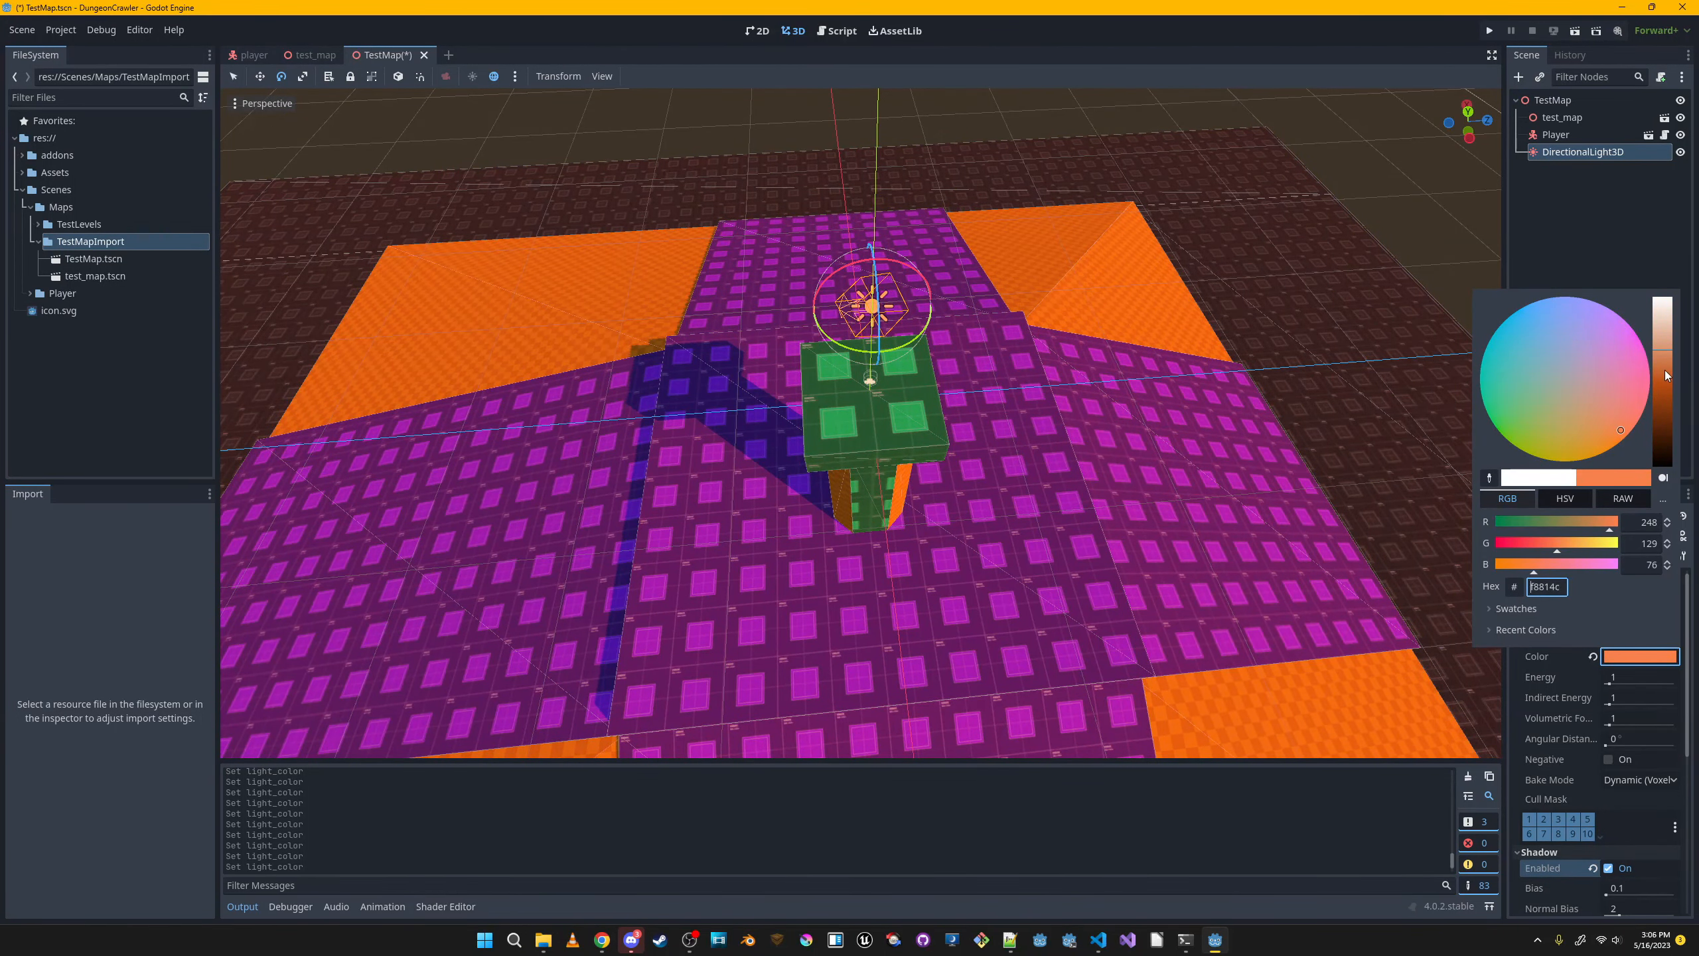
mouse_move(1668, 353)
mouse_down()
mouse_move(1669, 375)
mouse_move(1670, 344)
mouse_up()
click(1264, 524)
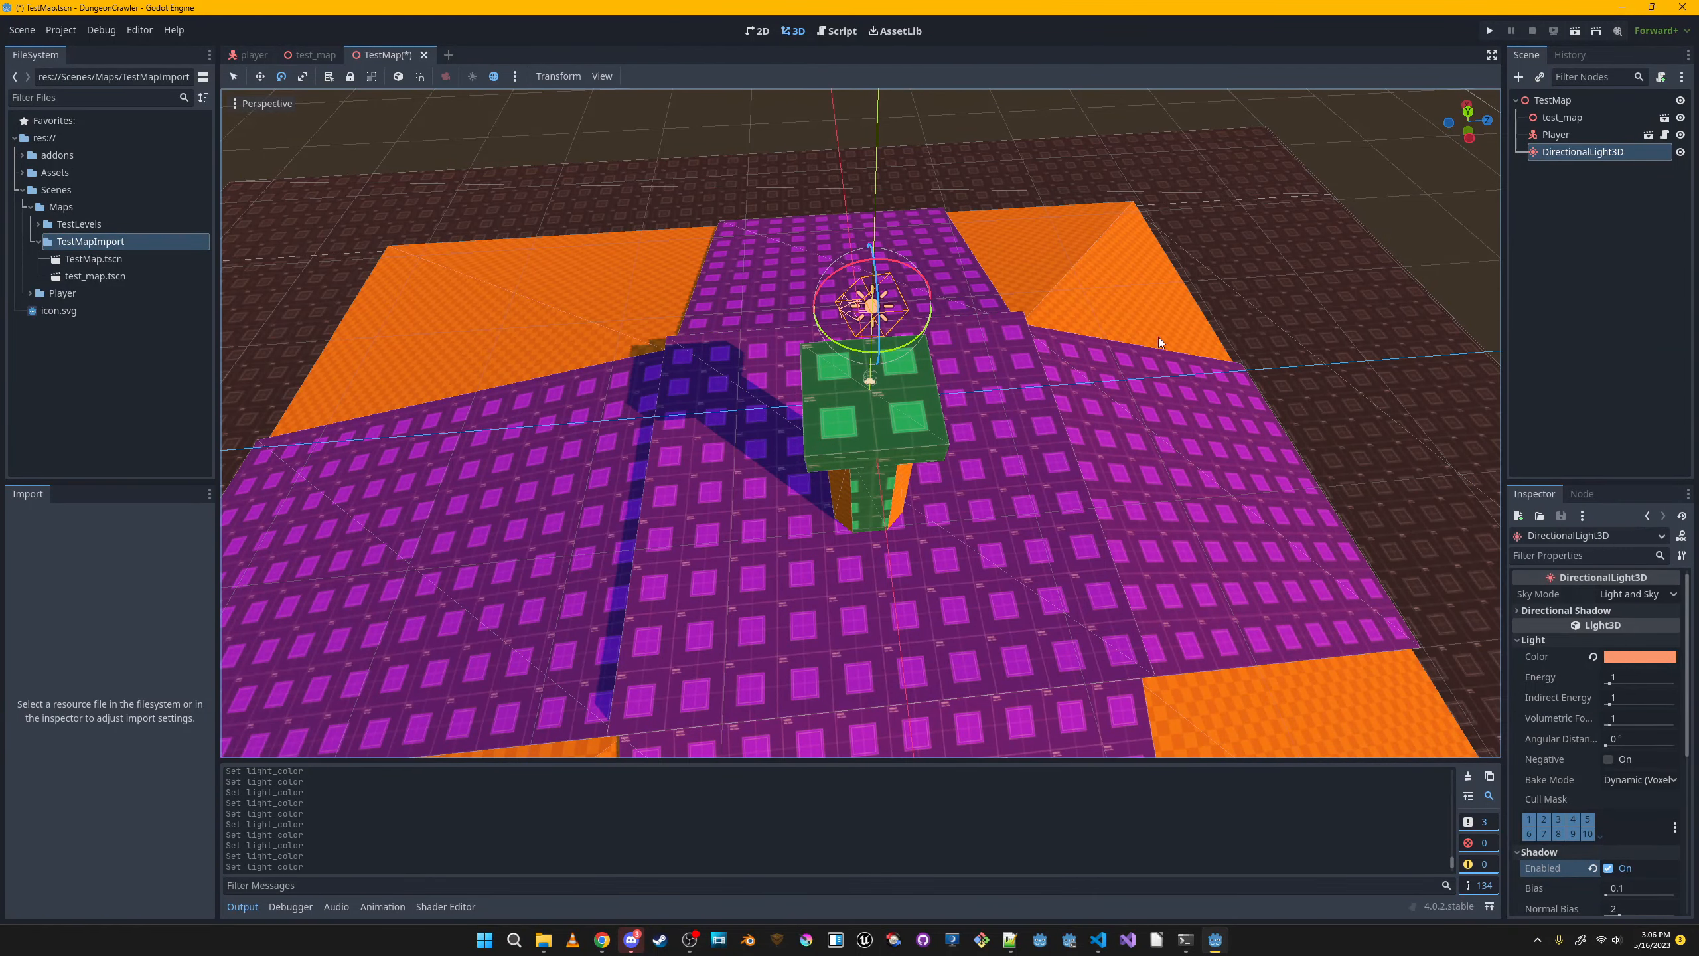
Save the TestMap scene and play it to check the new lighting, closing the game window when done.
right_drag(1158, 337, 1063, 387)
key(ctrl+s)
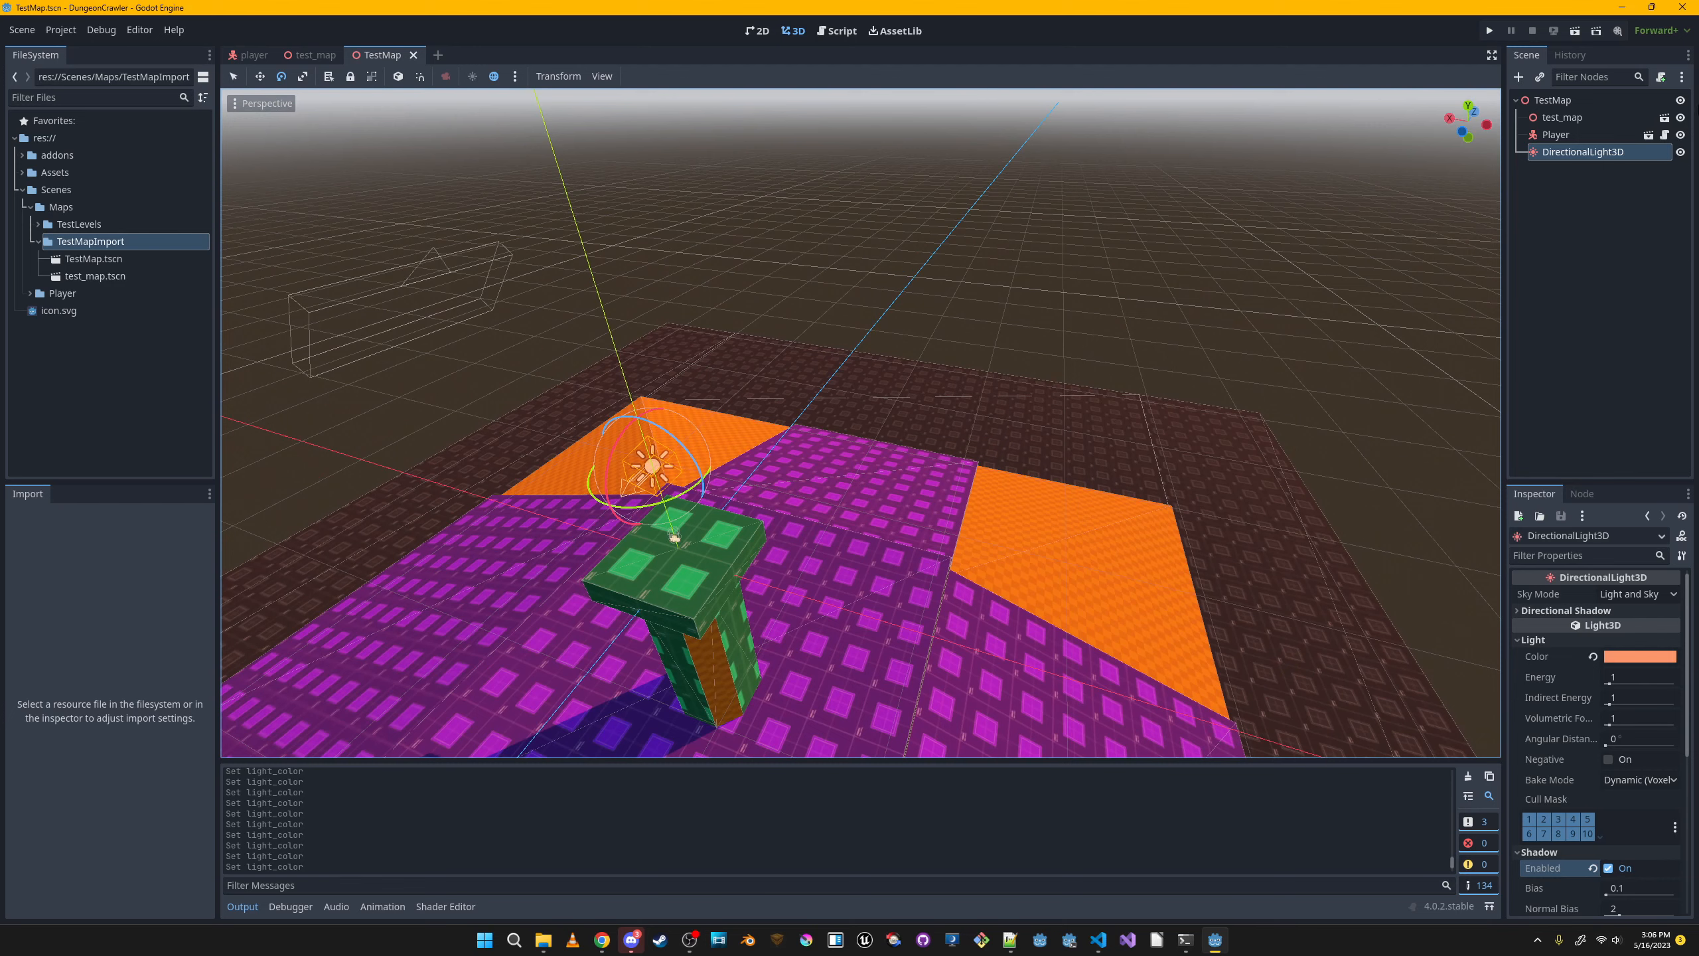
click(1574, 29)
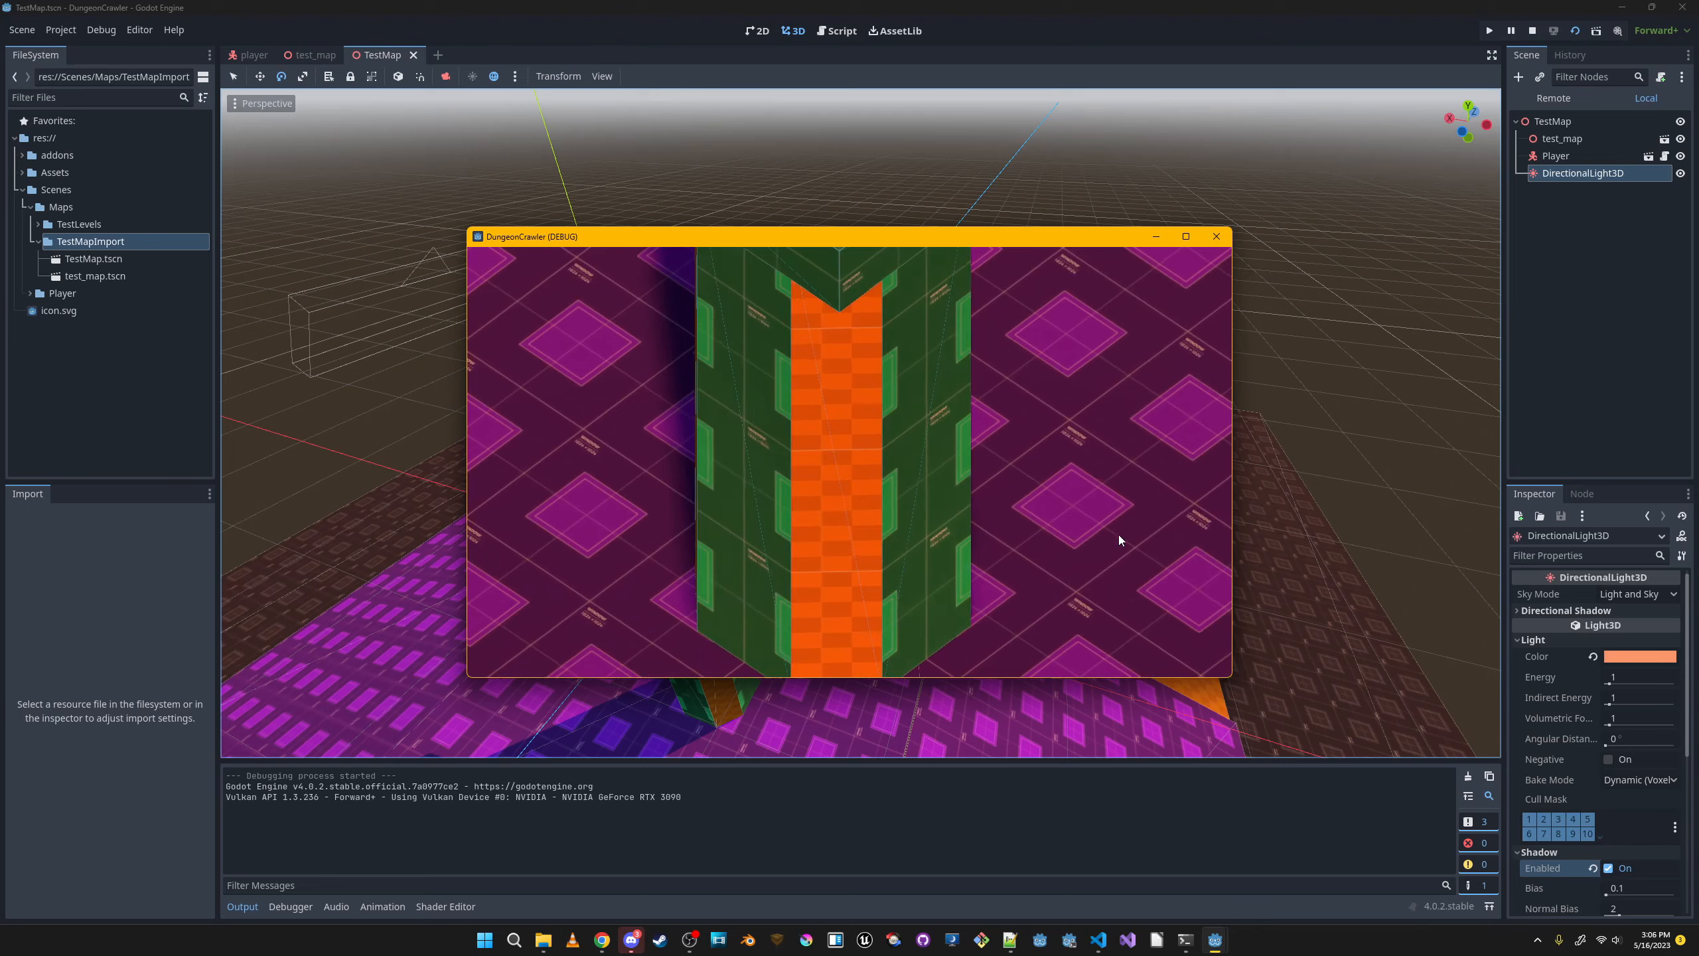
click(1216, 236)
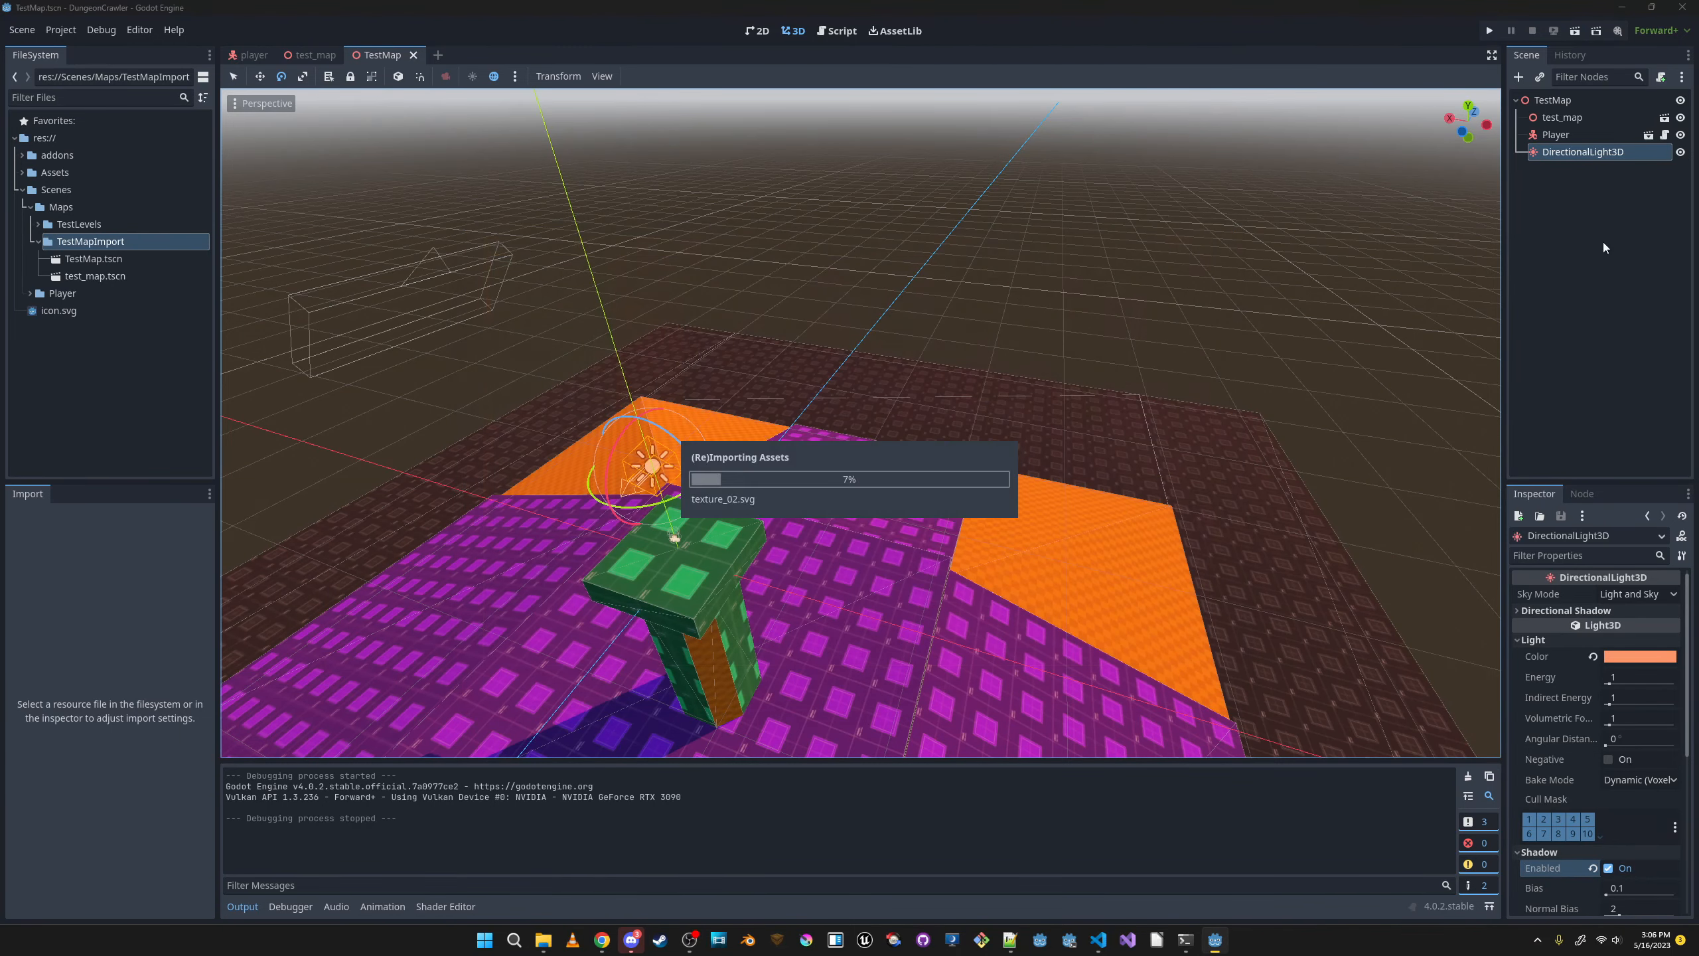
Open the Player scene for editing and enable the Shaded flag on its Sprite3D.
click(1640, 134)
click(1649, 136)
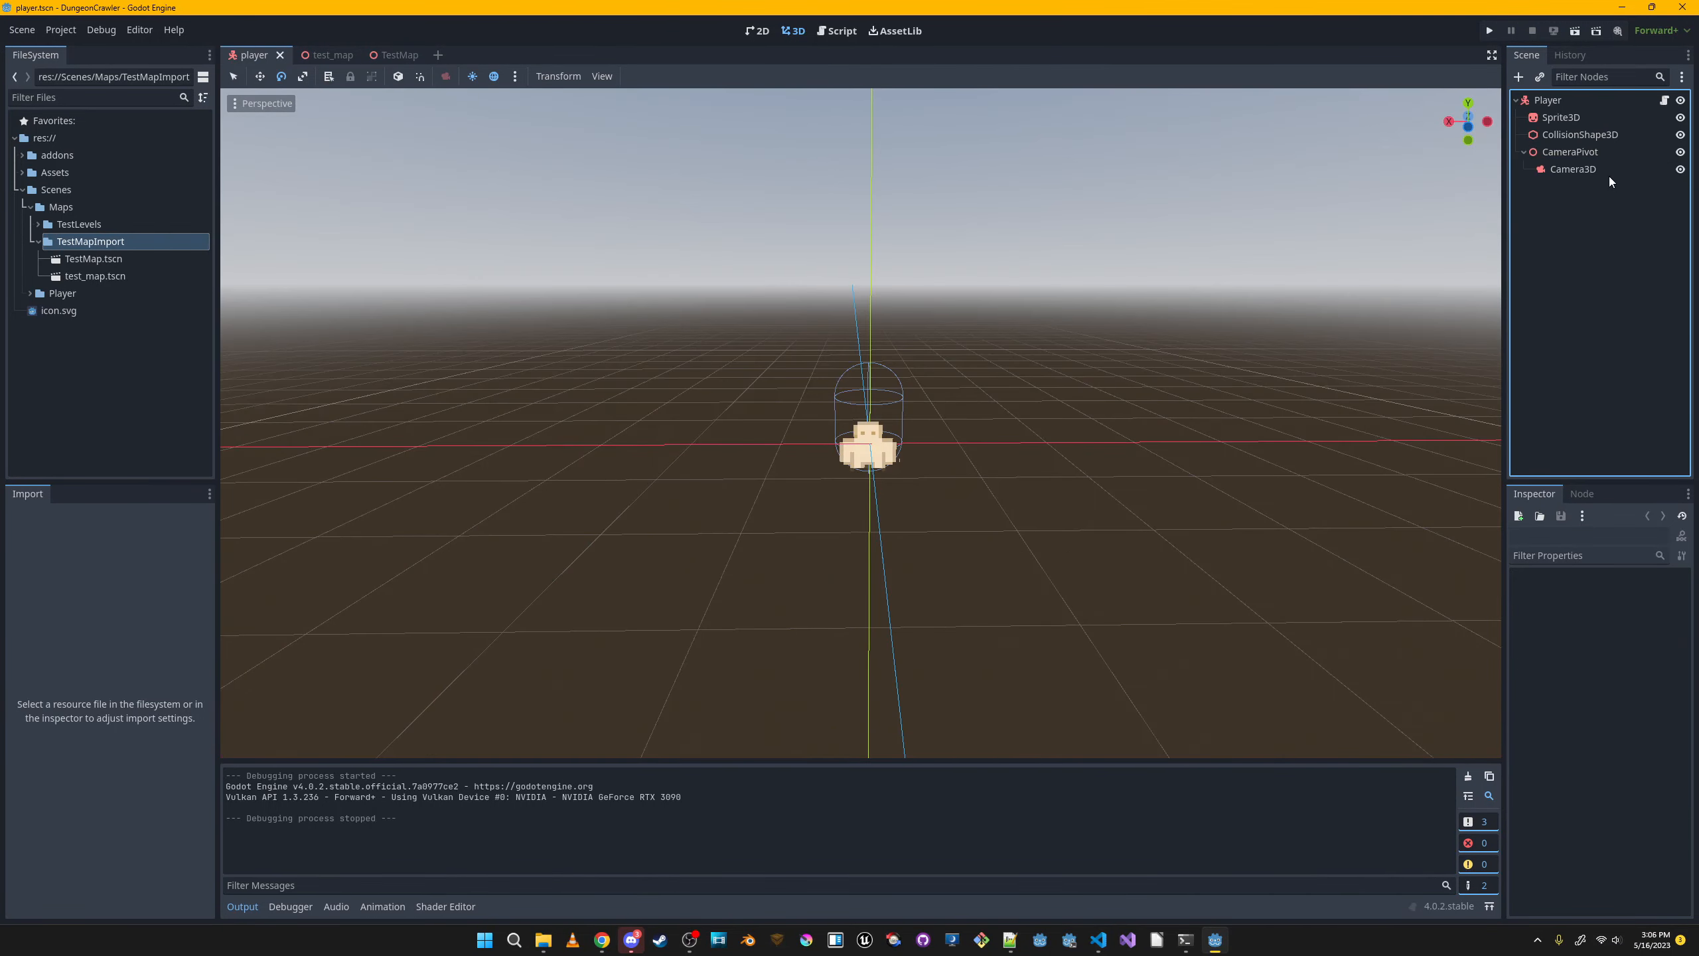
click(1561, 117)
scroll(1581, 736, down, 5)
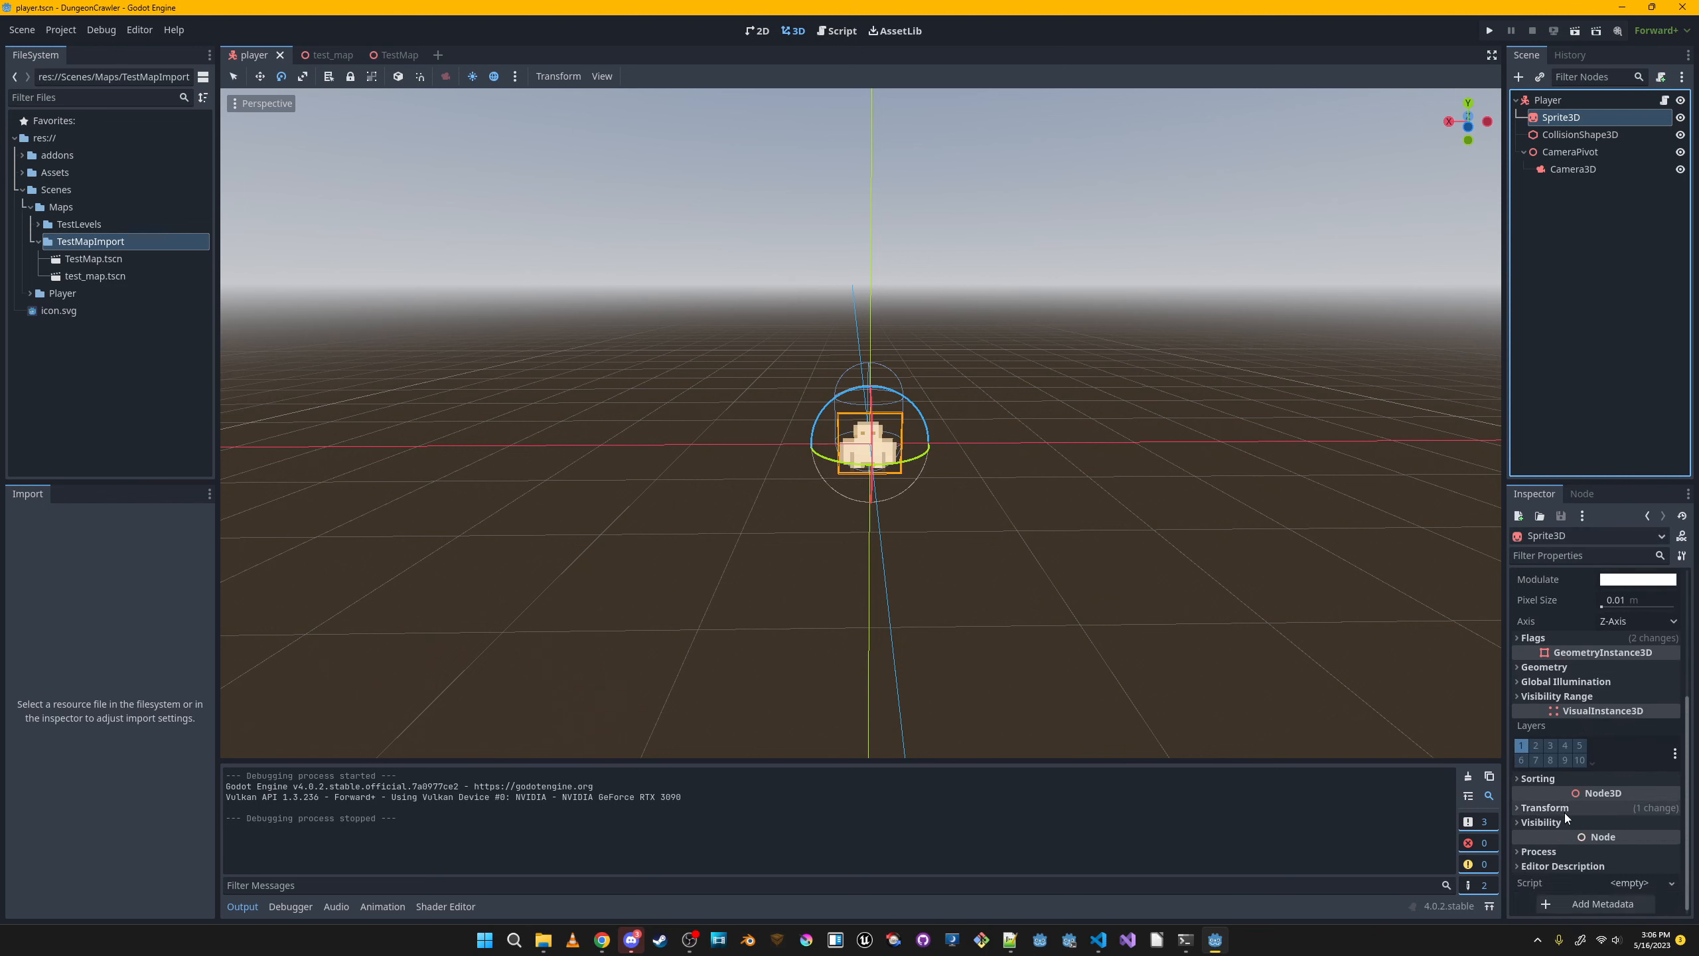
scroll(1566, 807, up, 5)
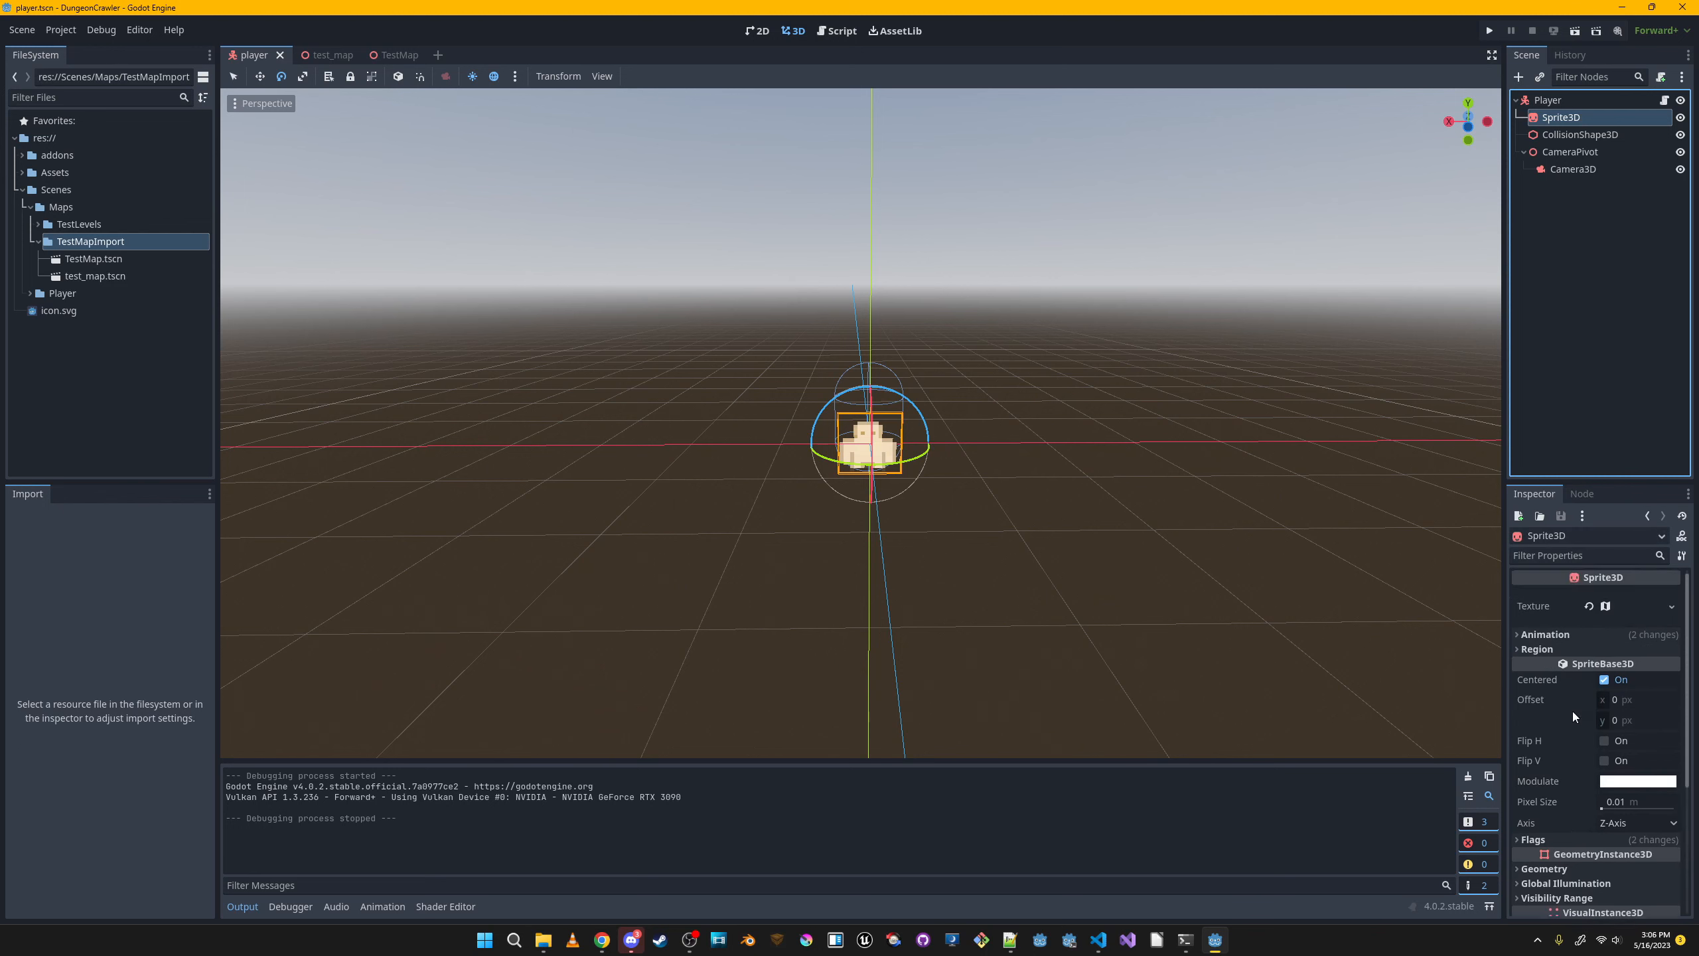
scroll(1576, 706, down, 5)
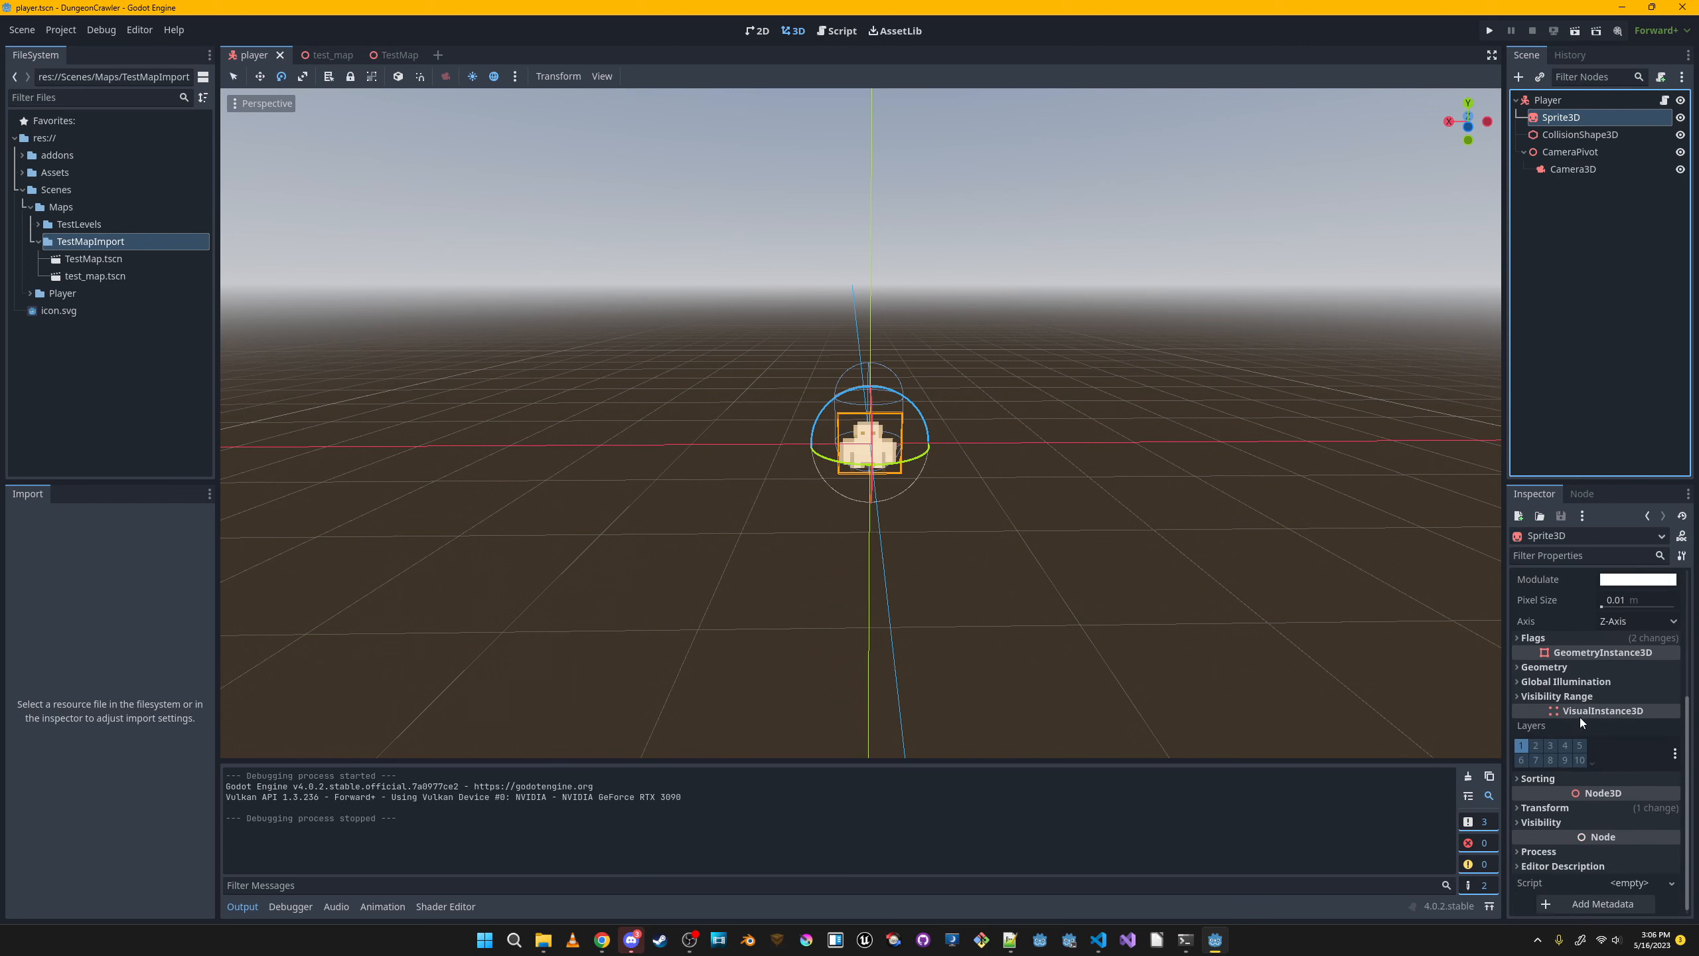
scroll(1580, 718, up, 4)
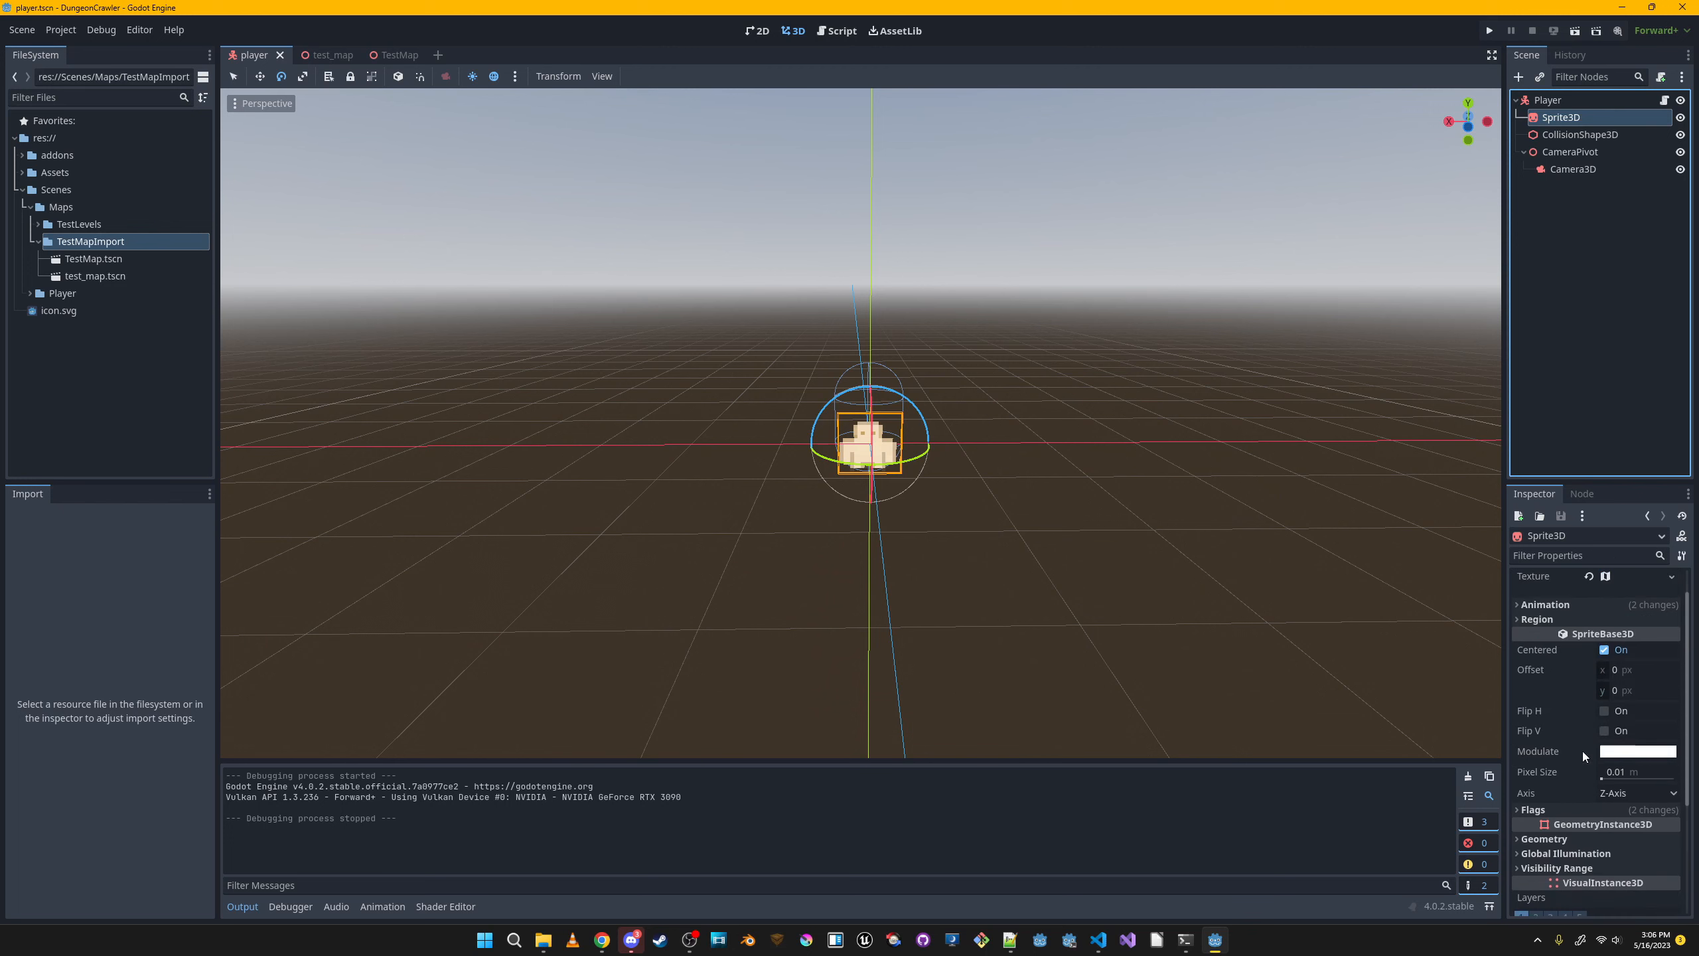
click(1602, 150)
click(1601, 118)
scroll(1579, 705, up, 1)
scroll(1578, 702, down, 2)
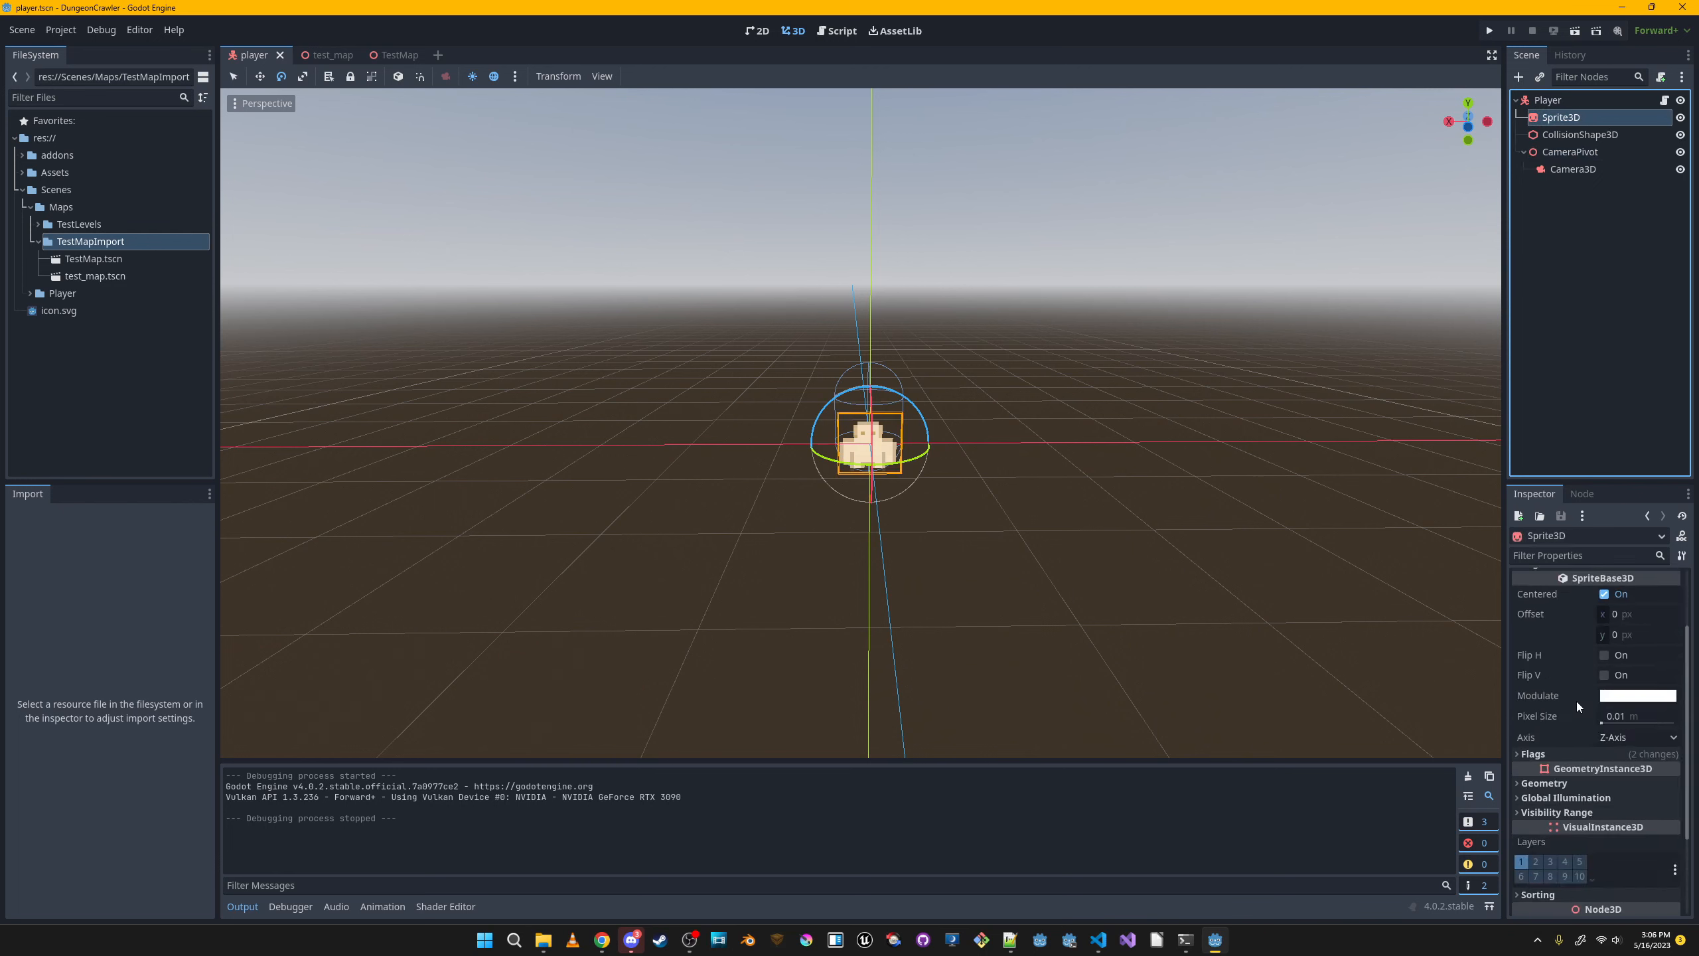
click(1565, 751)
scroll(1614, 759, down, 1)
click(1609, 769)
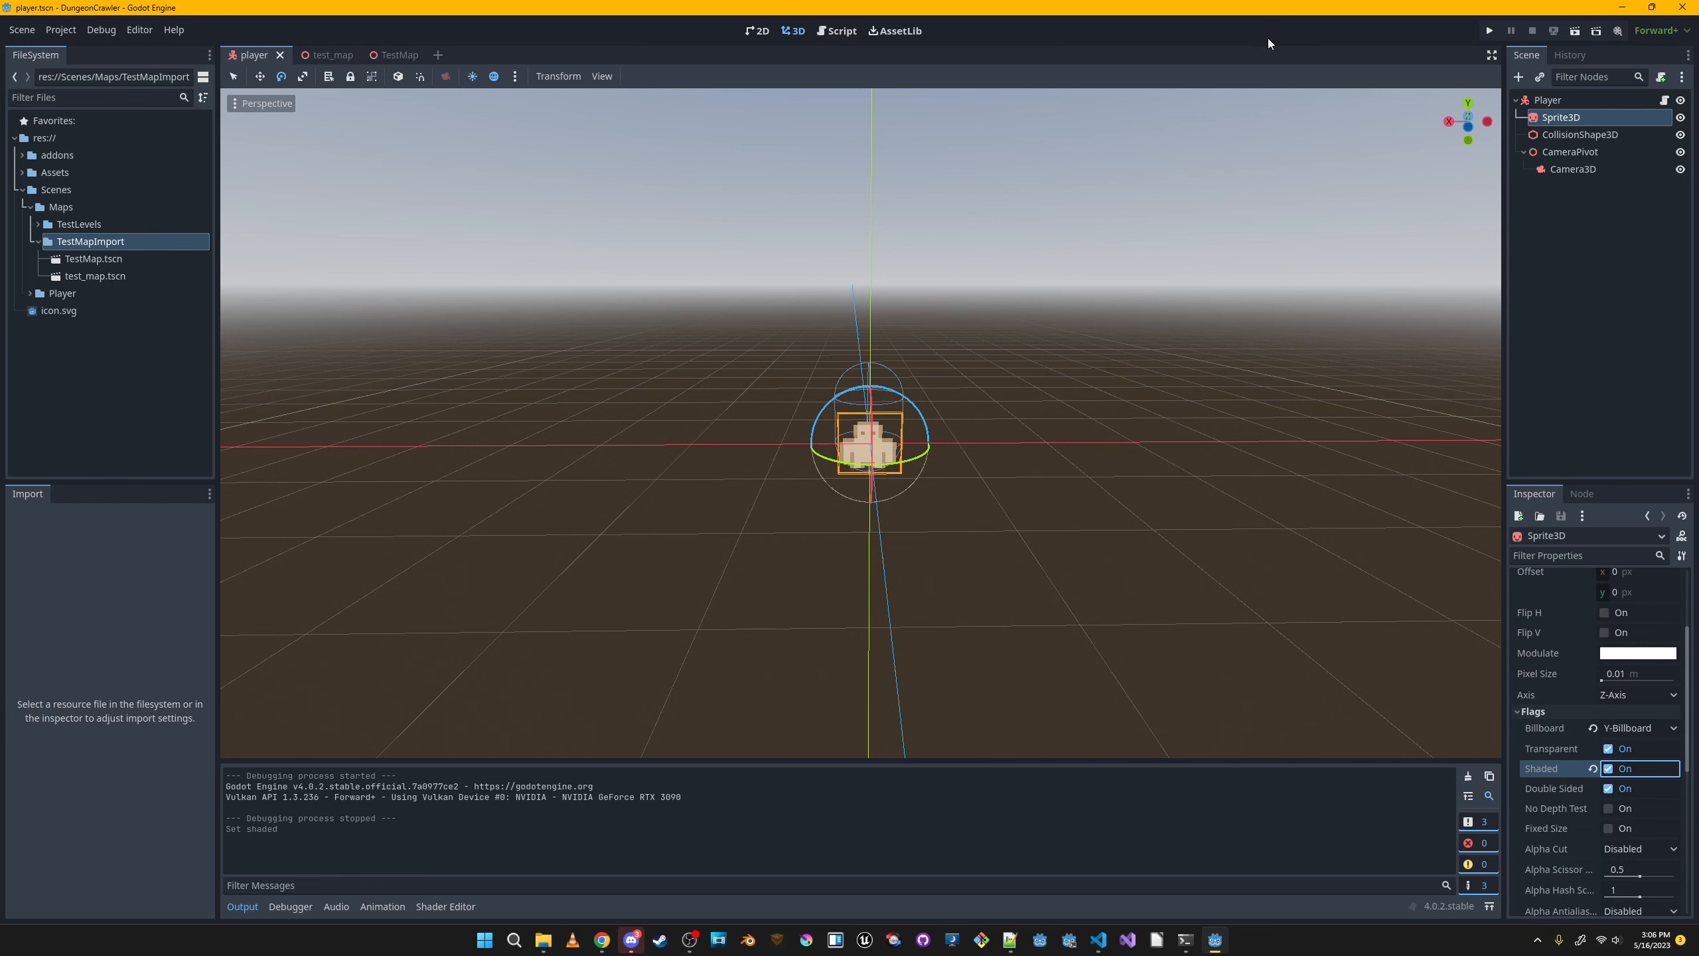
Set the project's main scene to TestMap.tscn from the TestMapImport folder in the Project Settings.
click(379, 53)
click(61, 30)
click(101, 54)
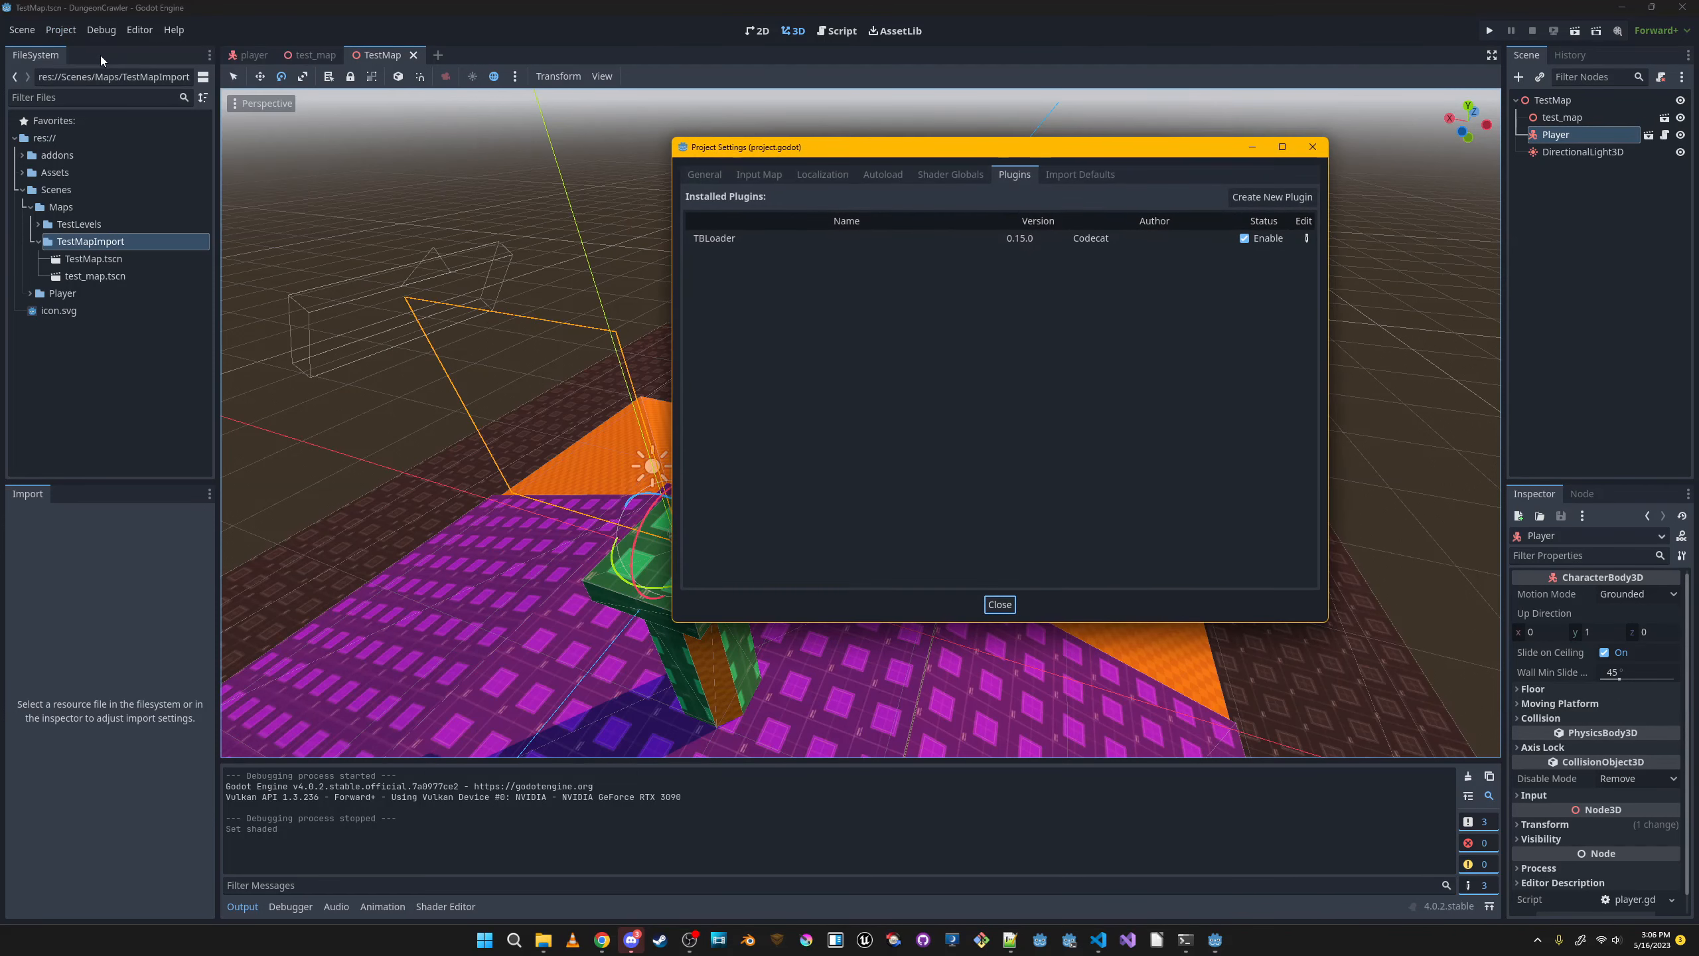
click(712, 175)
click(750, 254)
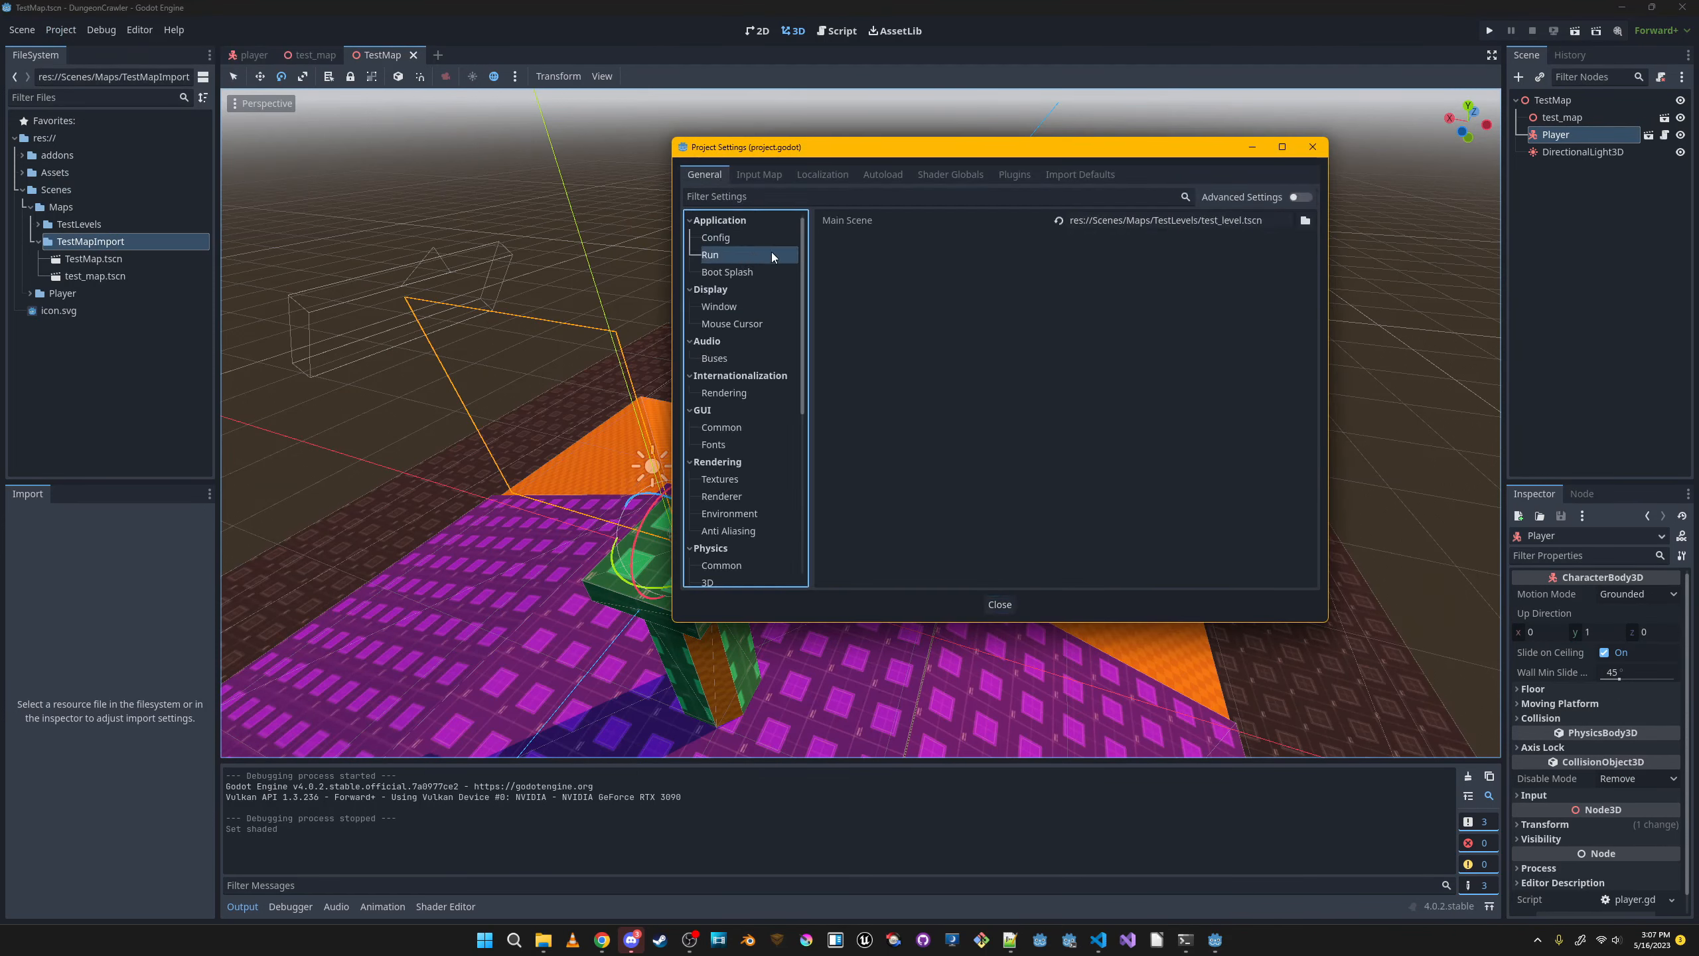
click(1312, 221)
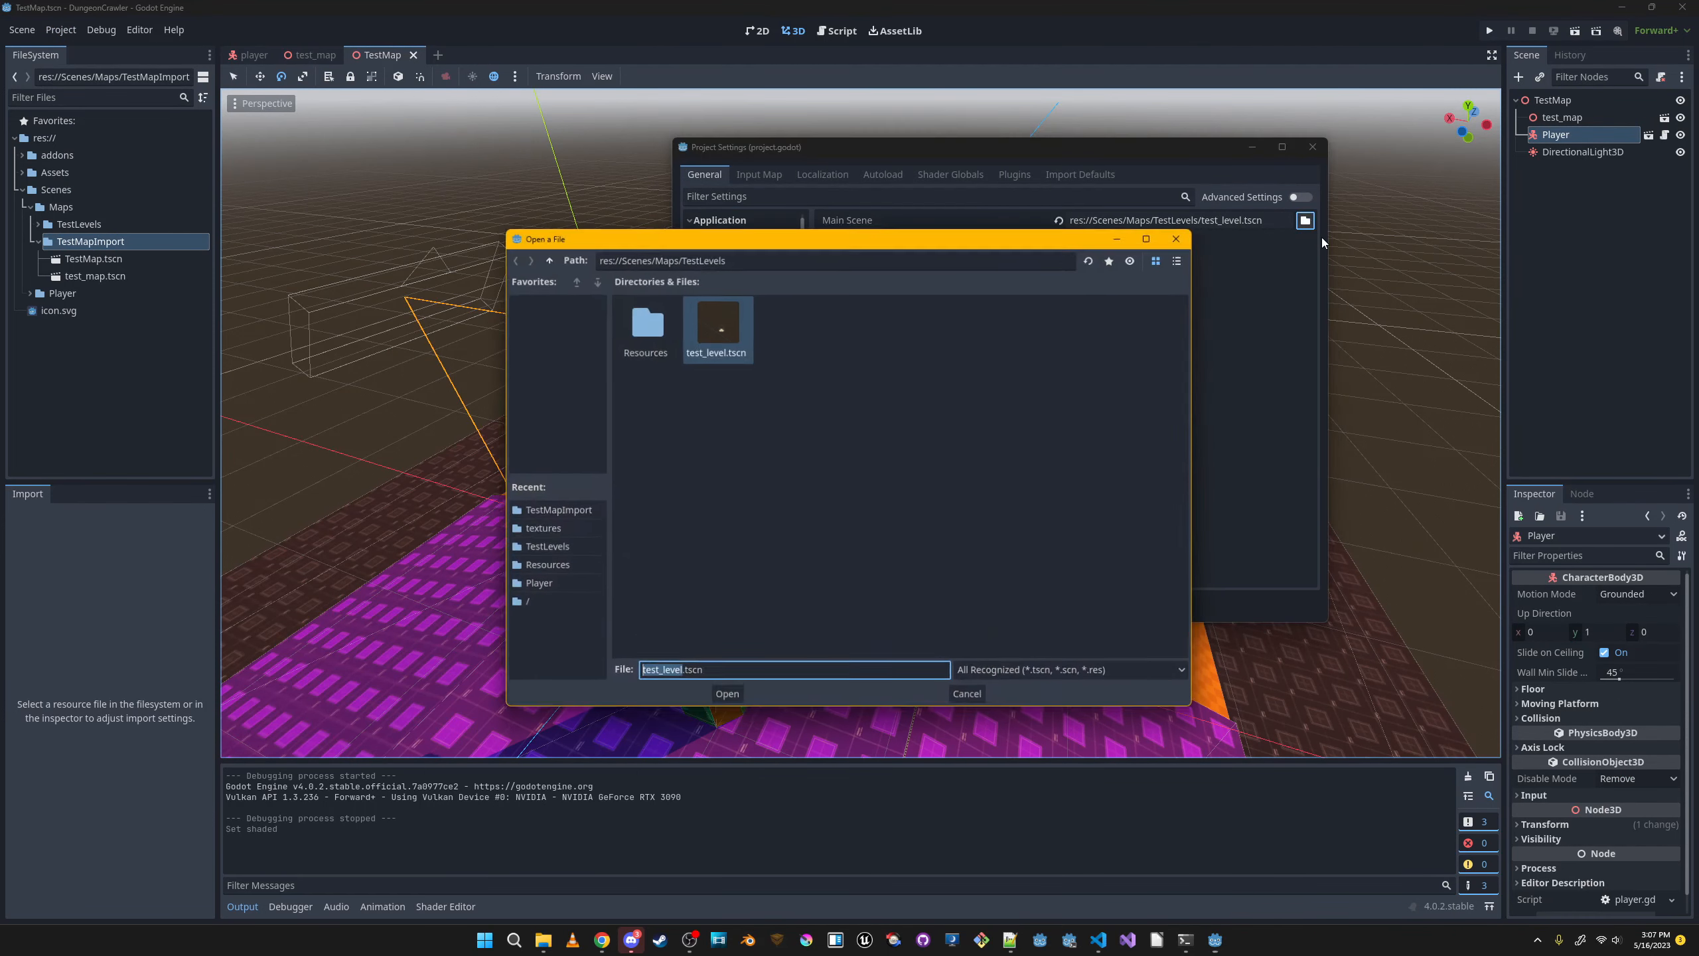
click(545, 258)
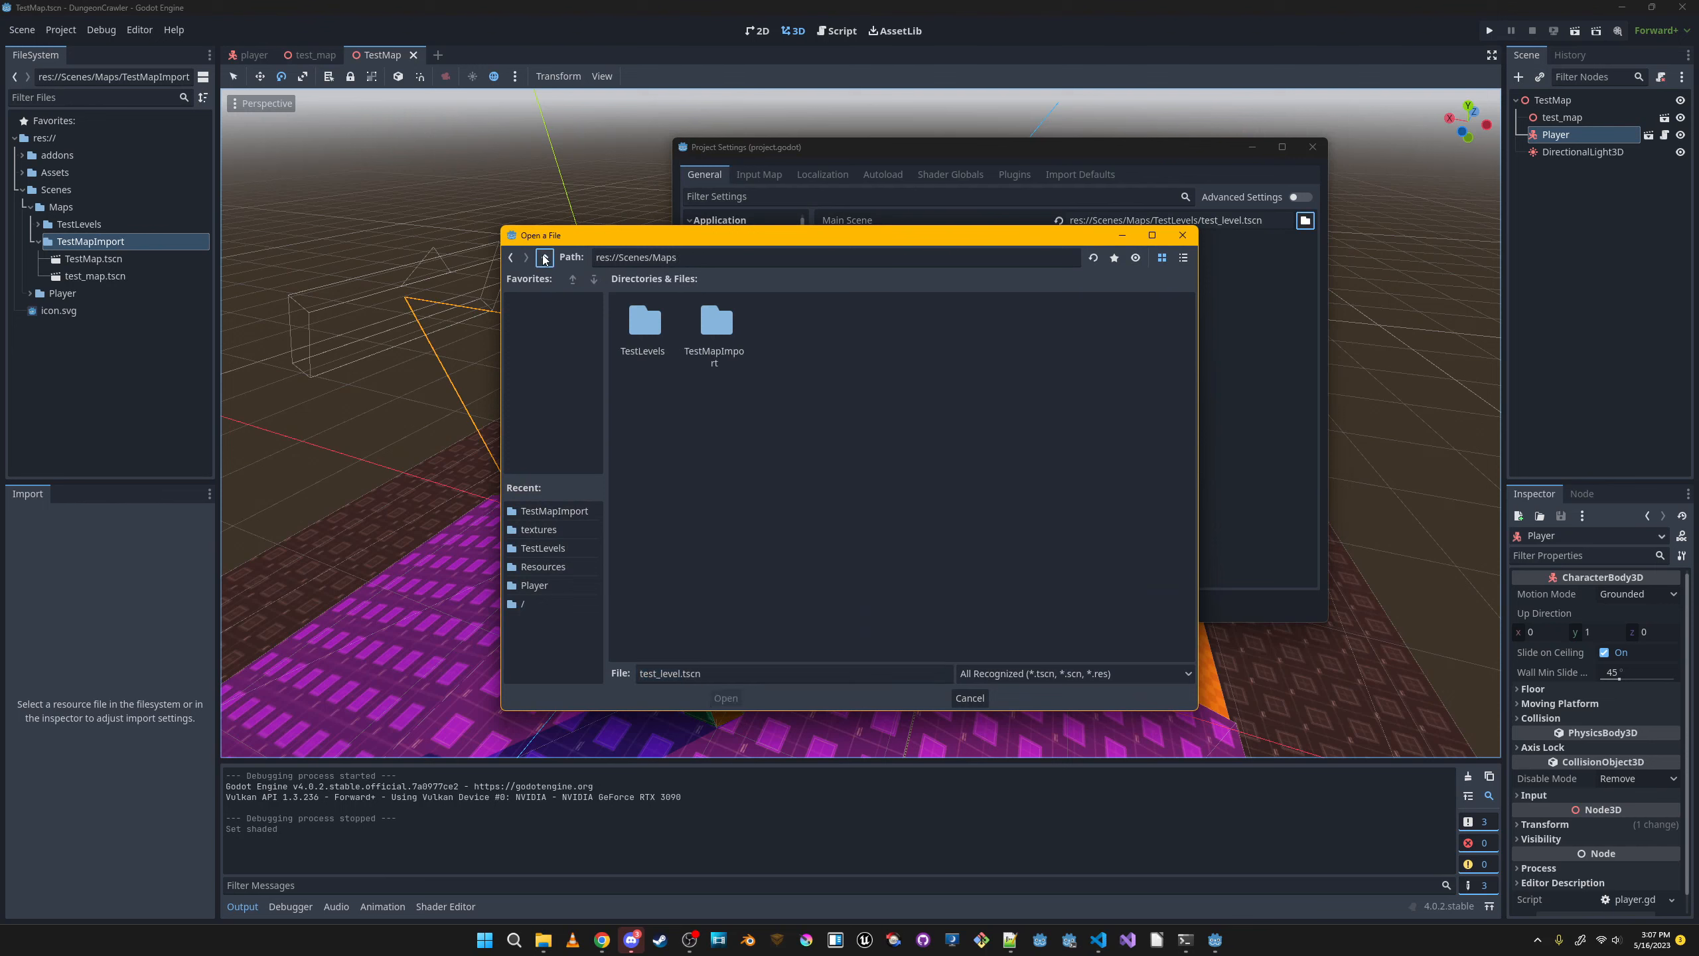
double_click(730, 308)
click(660, 319)
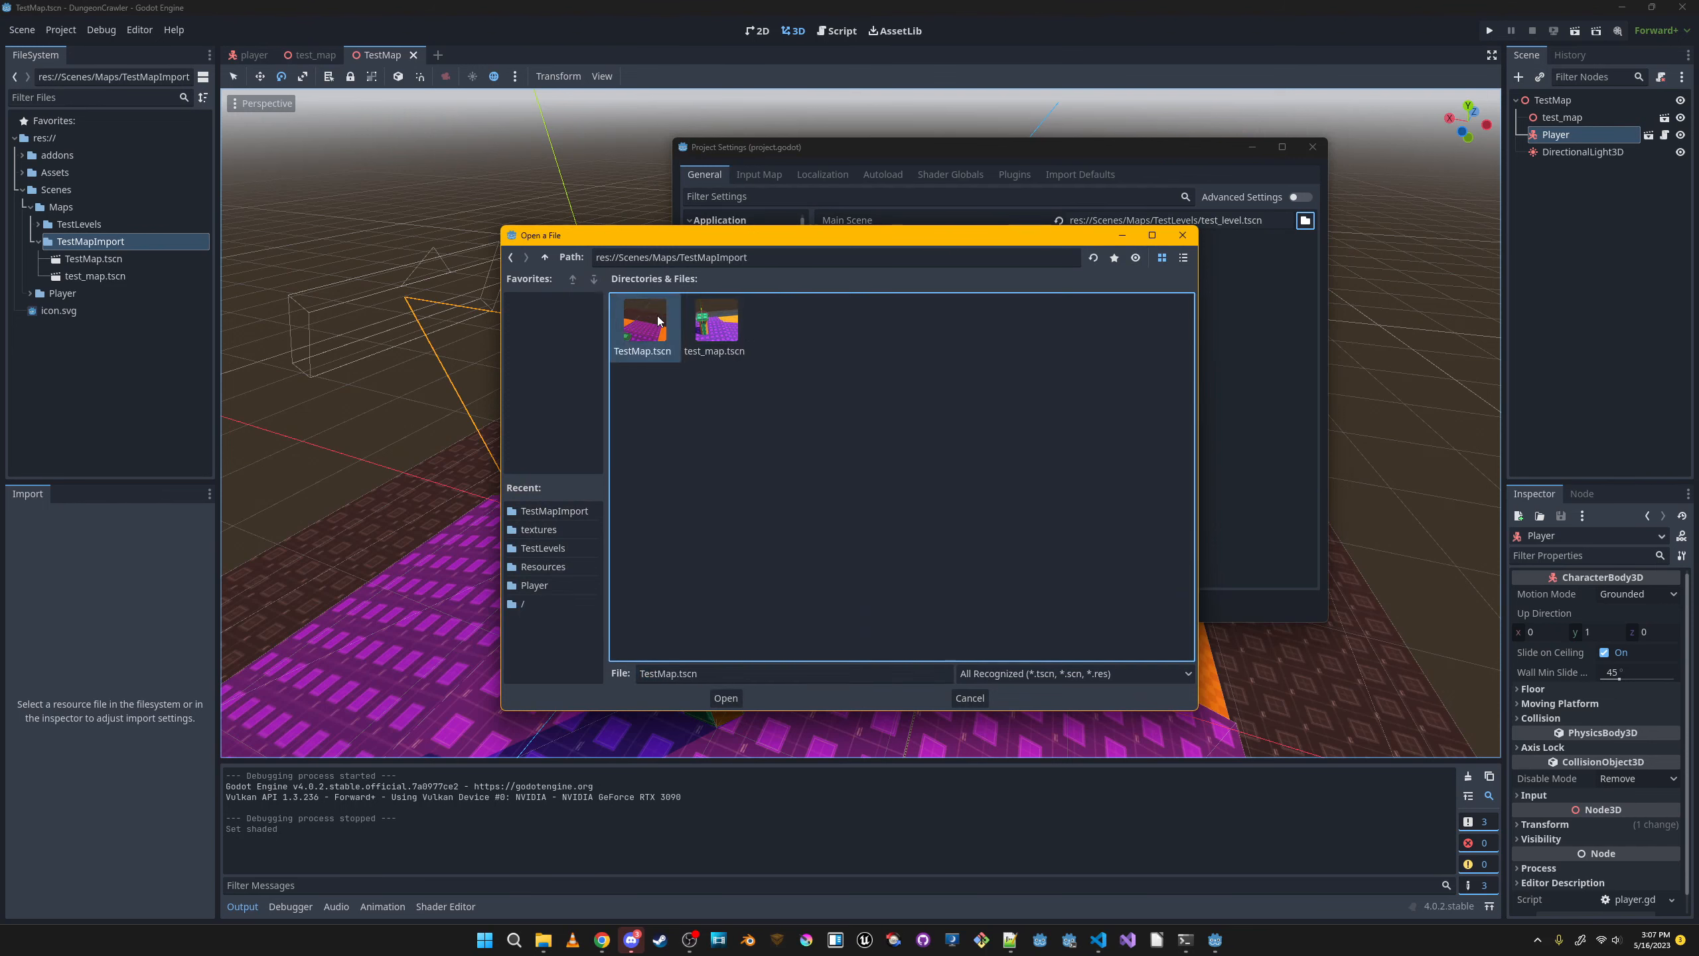
double_click(660, 320)
click(994, 603)
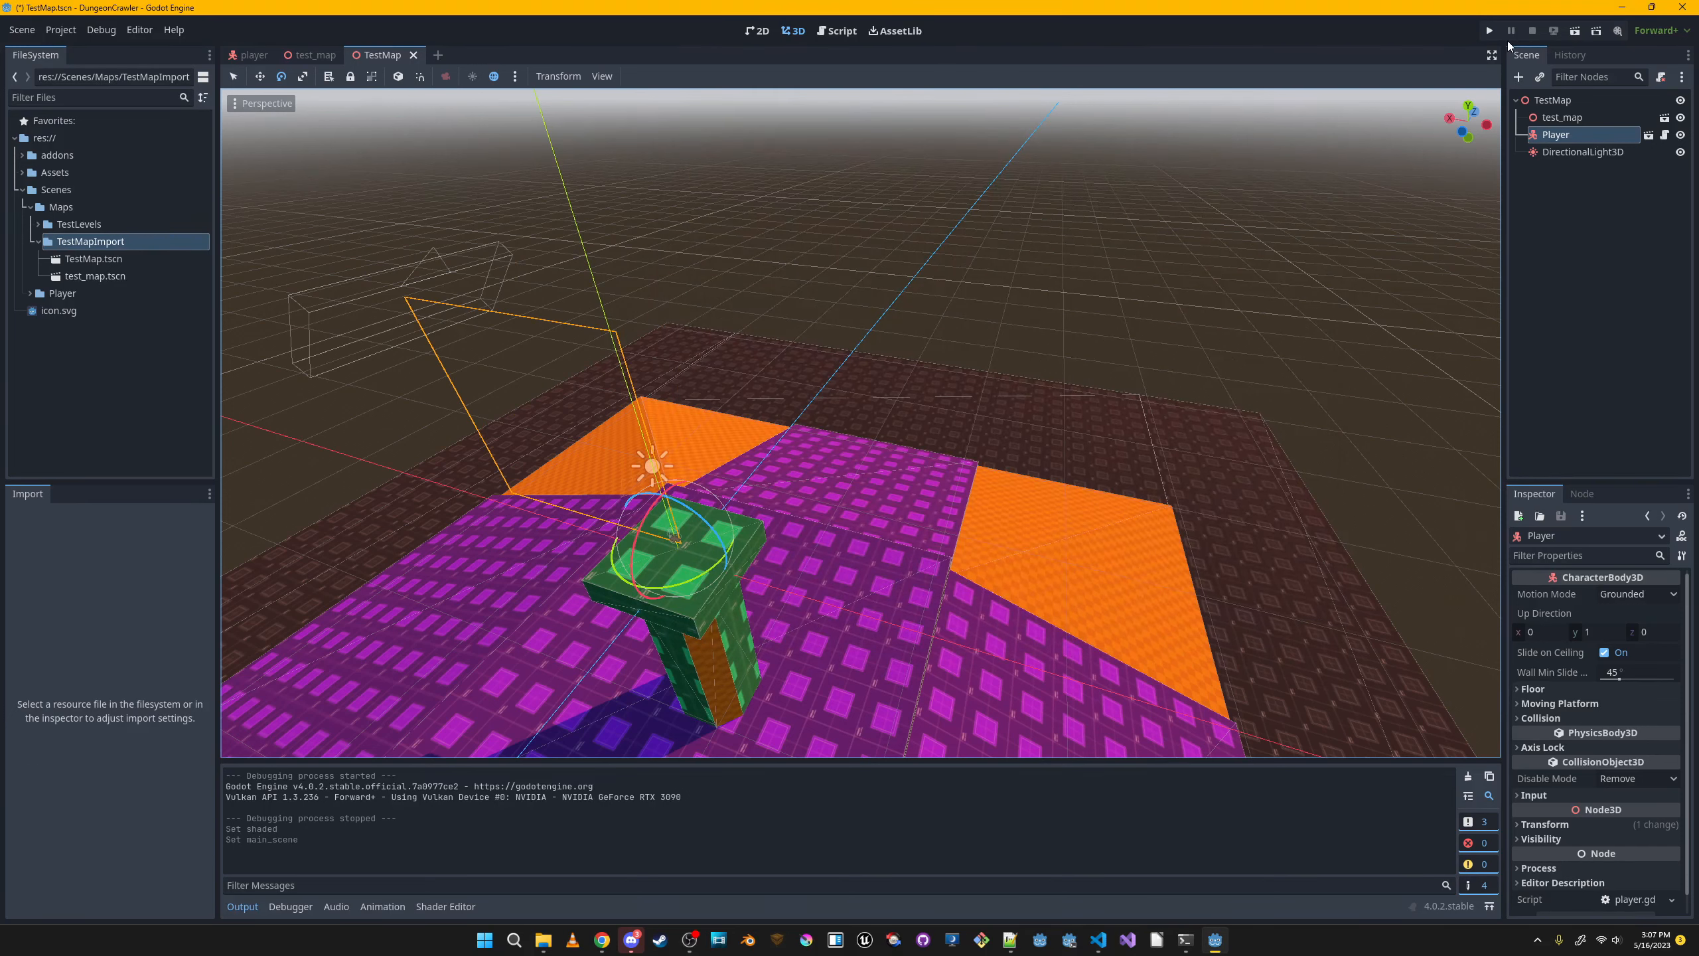
Play the project to check the shaded player sprite on the test map, and close the game window.
click(1490, 30)
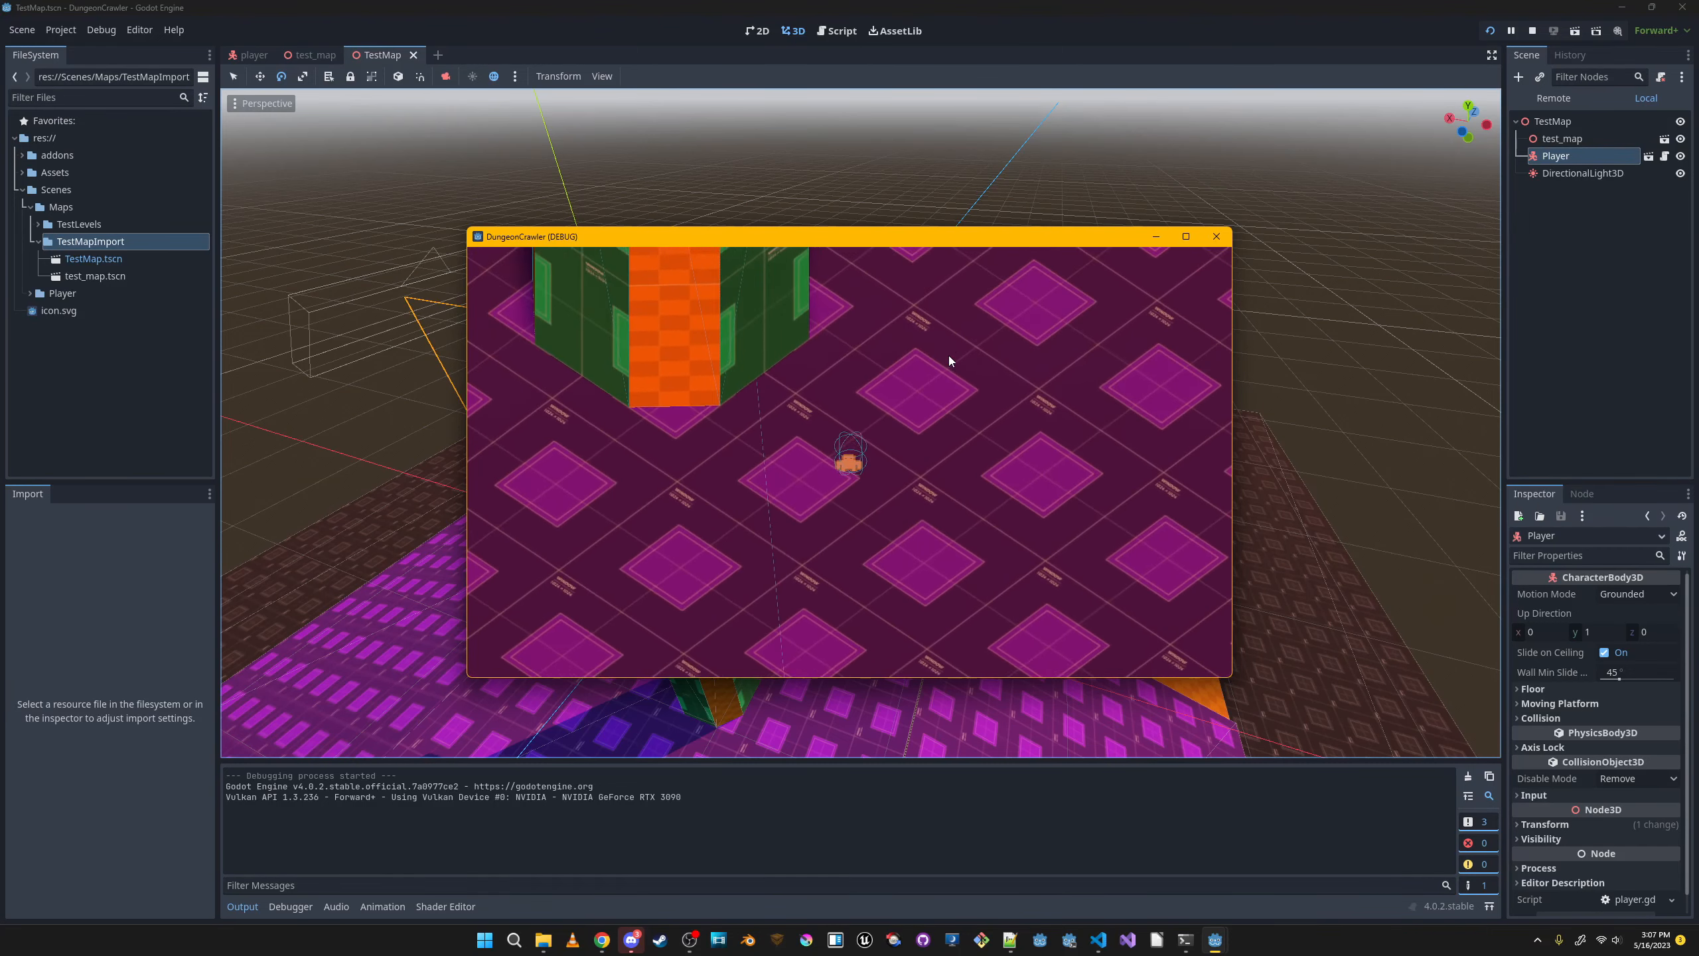
click(1215, 236)
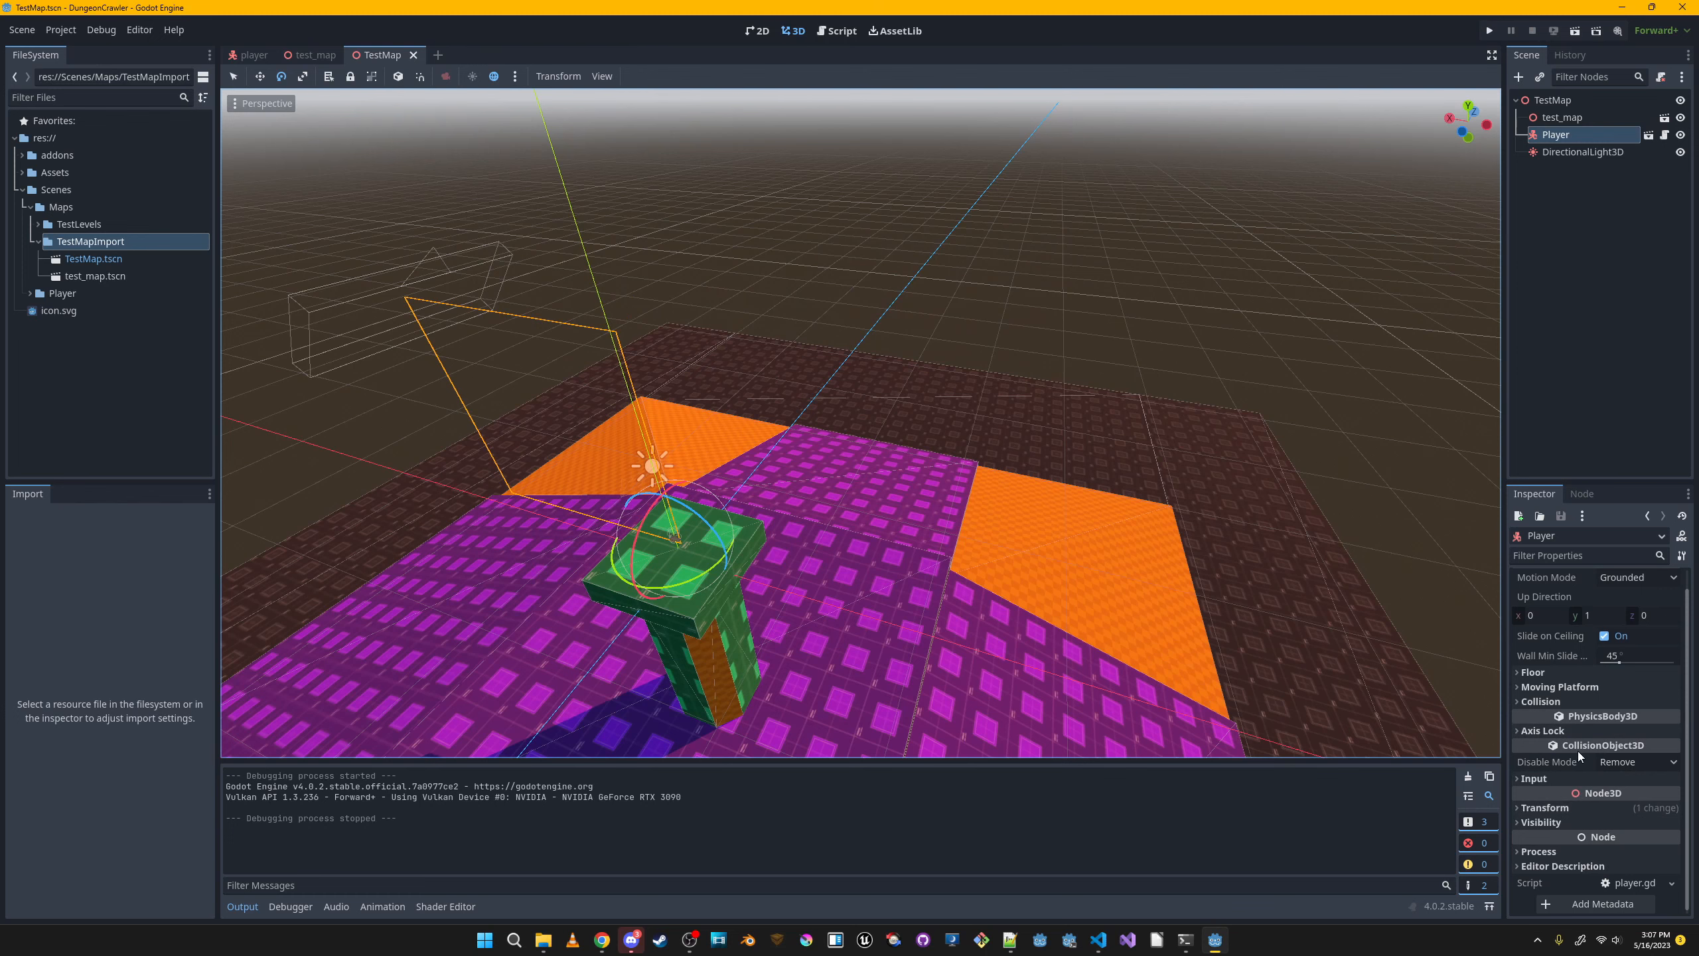
scroll(1577, 752, up, 1)
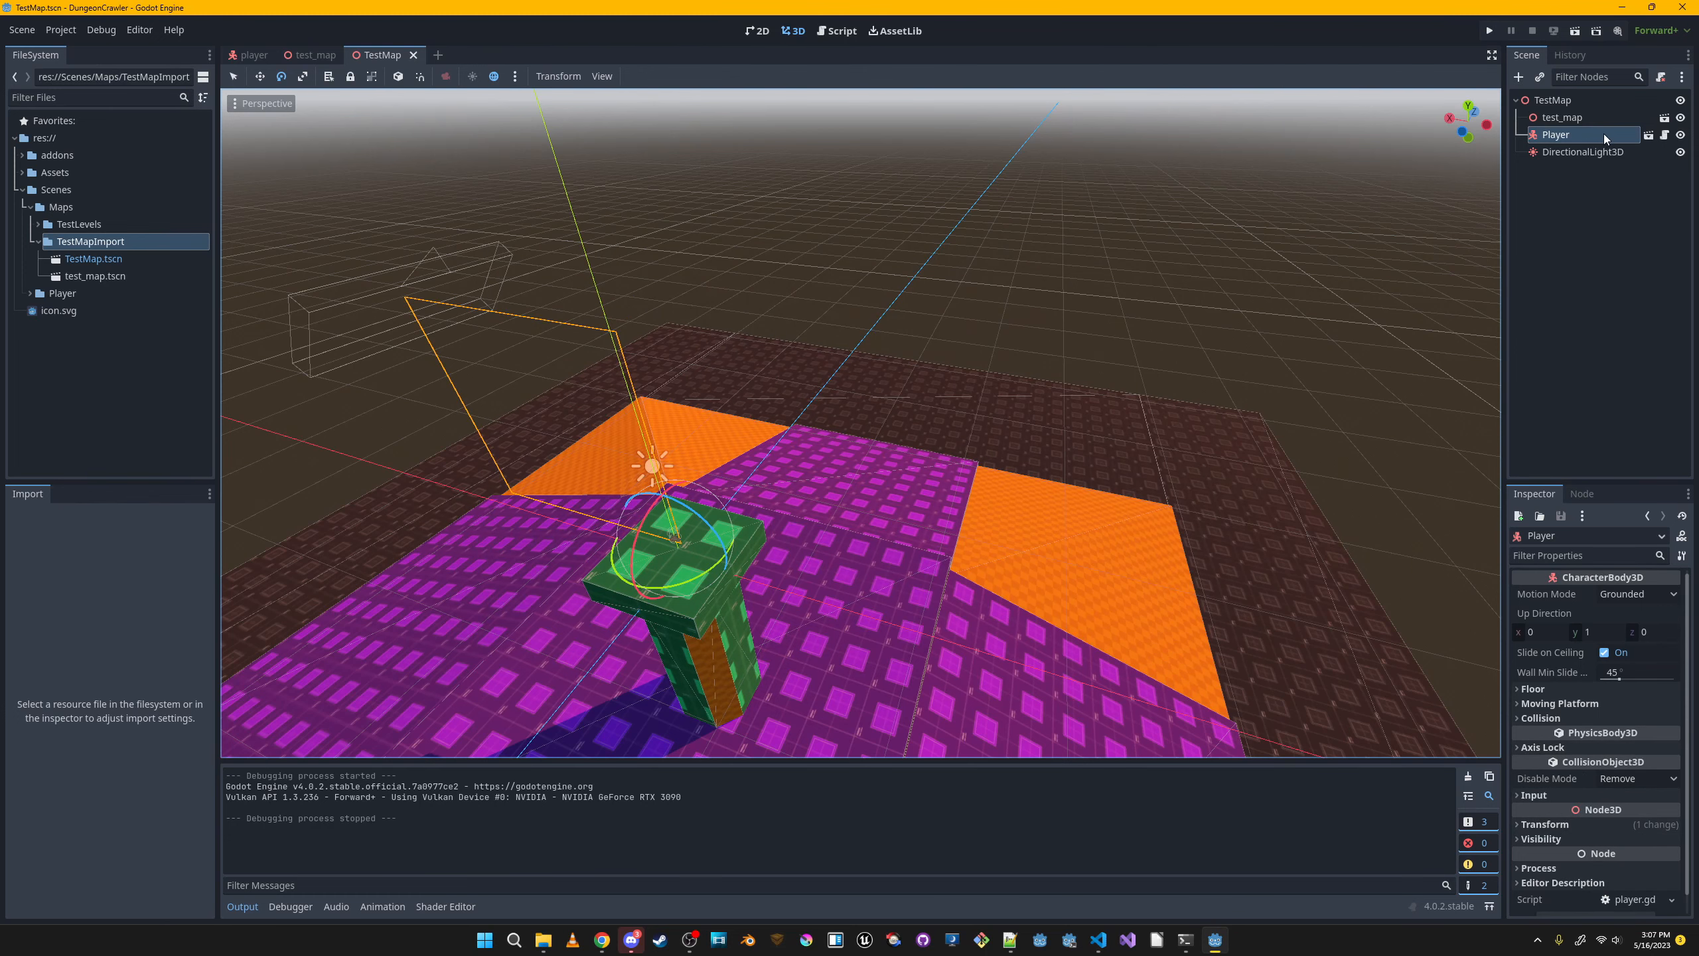
Return to the player scene and look through the Sprite3D's flags, geometry and visibility properties for shading options.
click(258, 58)
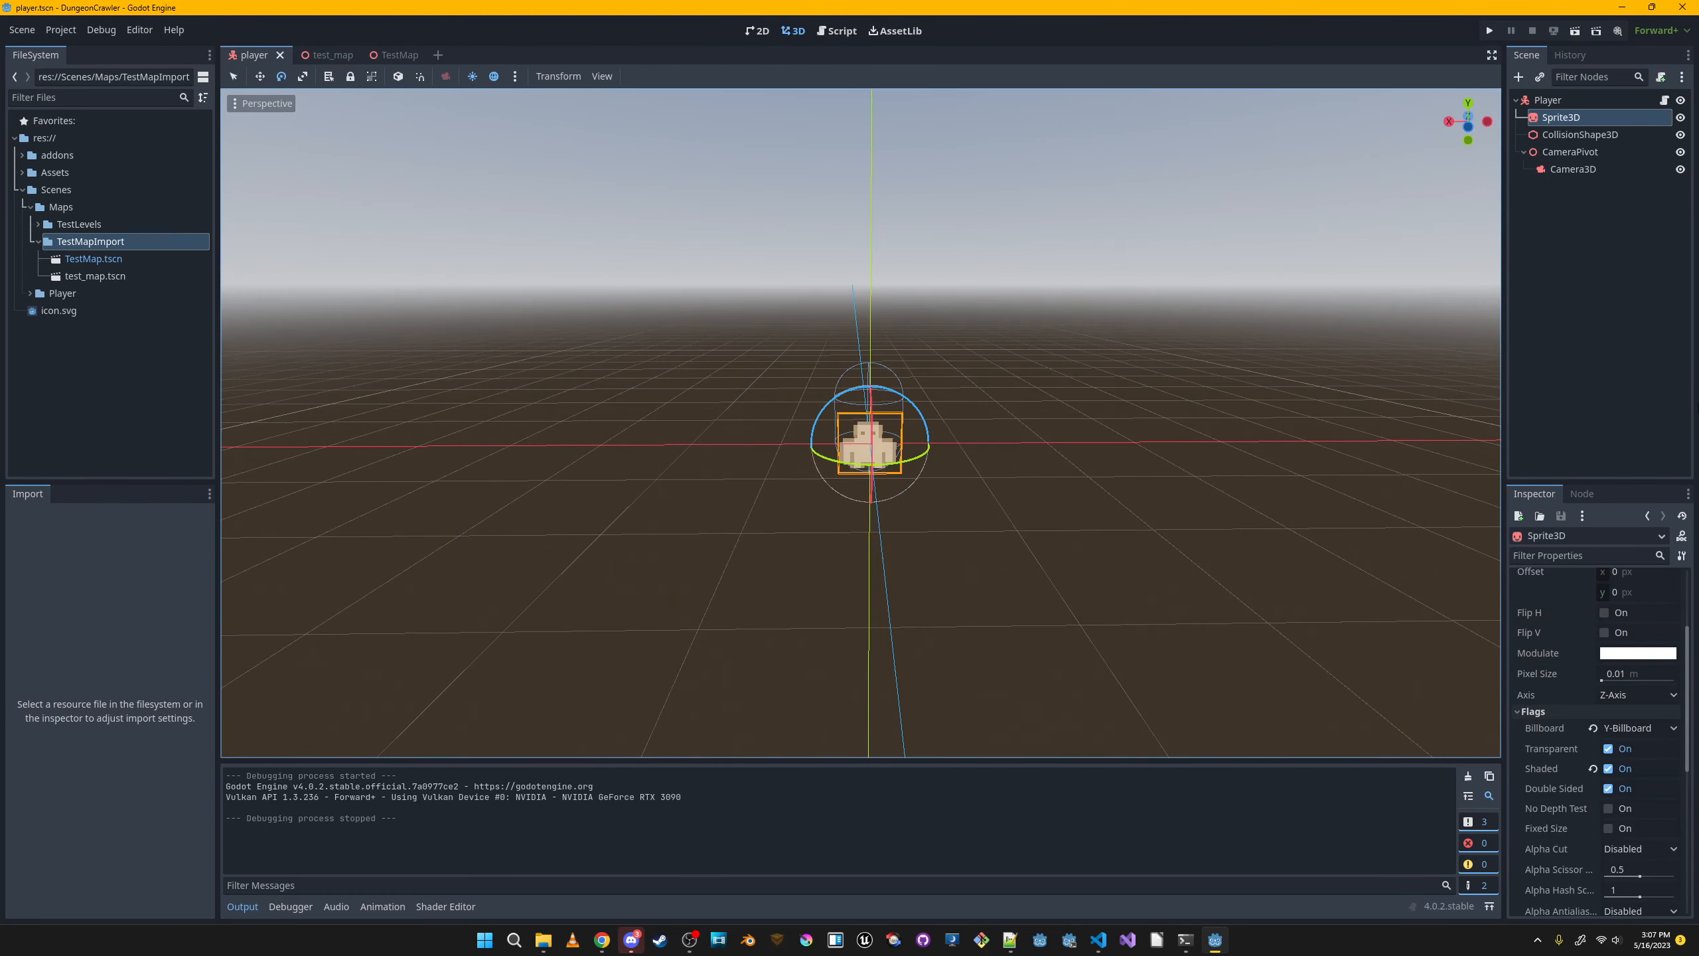
scroll(1593, 654, down, 3)
scroll(1607, 669, down, 1)
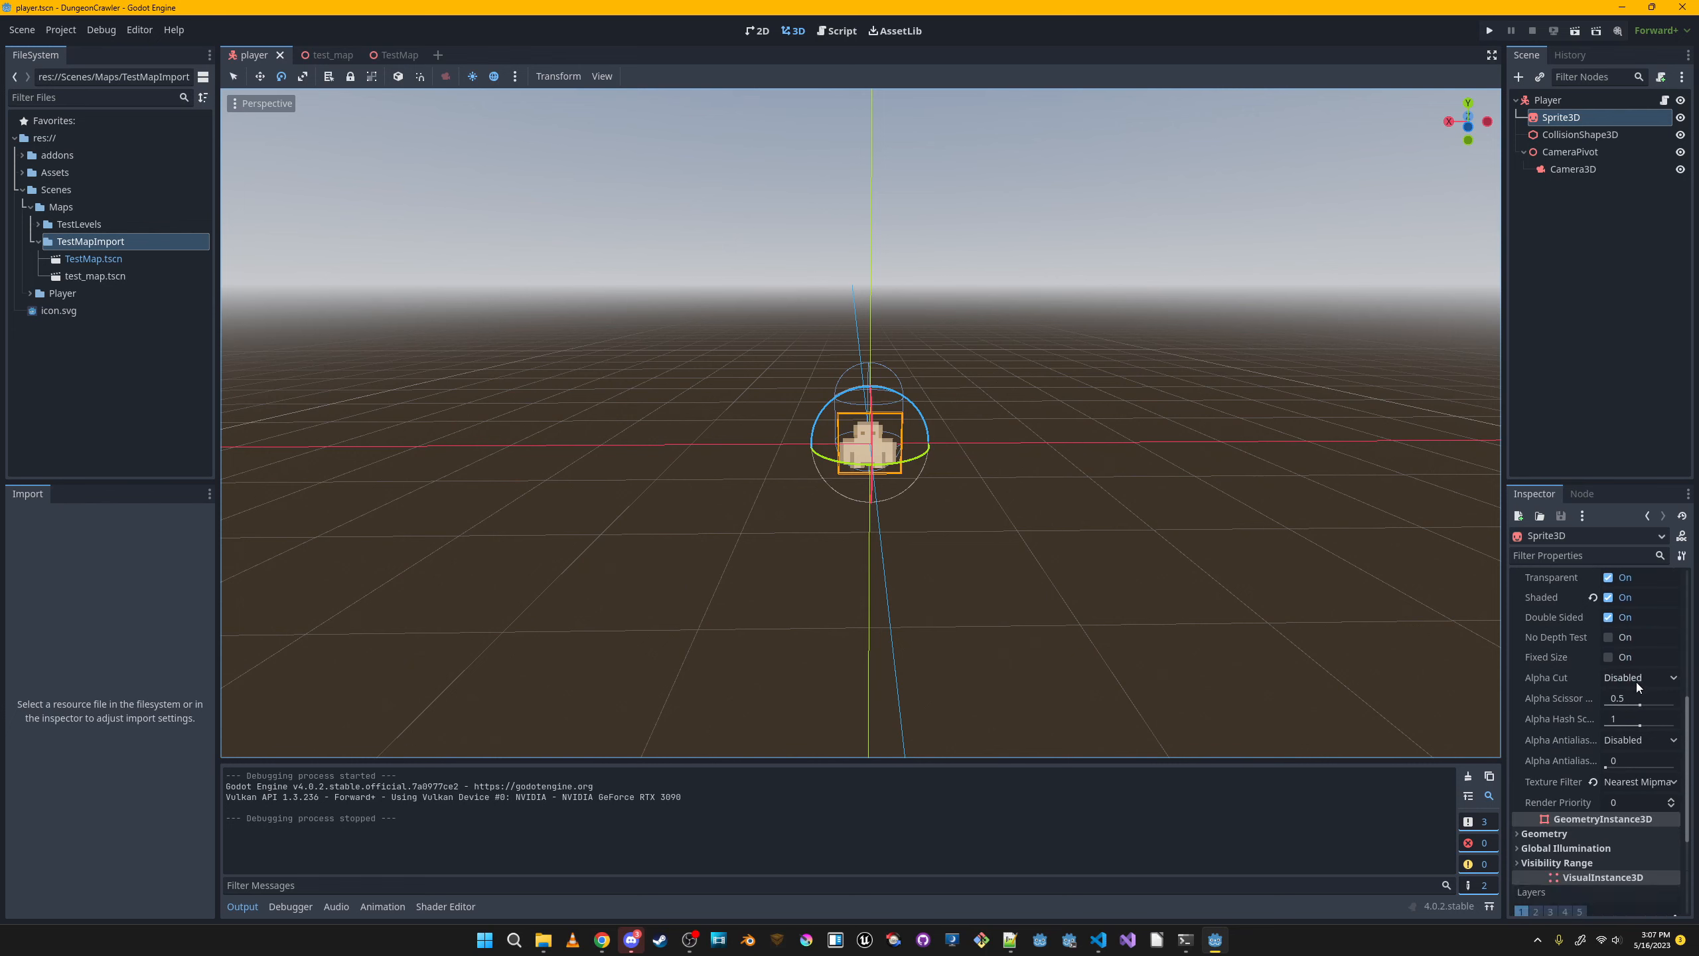
scroll(1636, 683, up, 3)
scroll(1639, 683, down, 8)
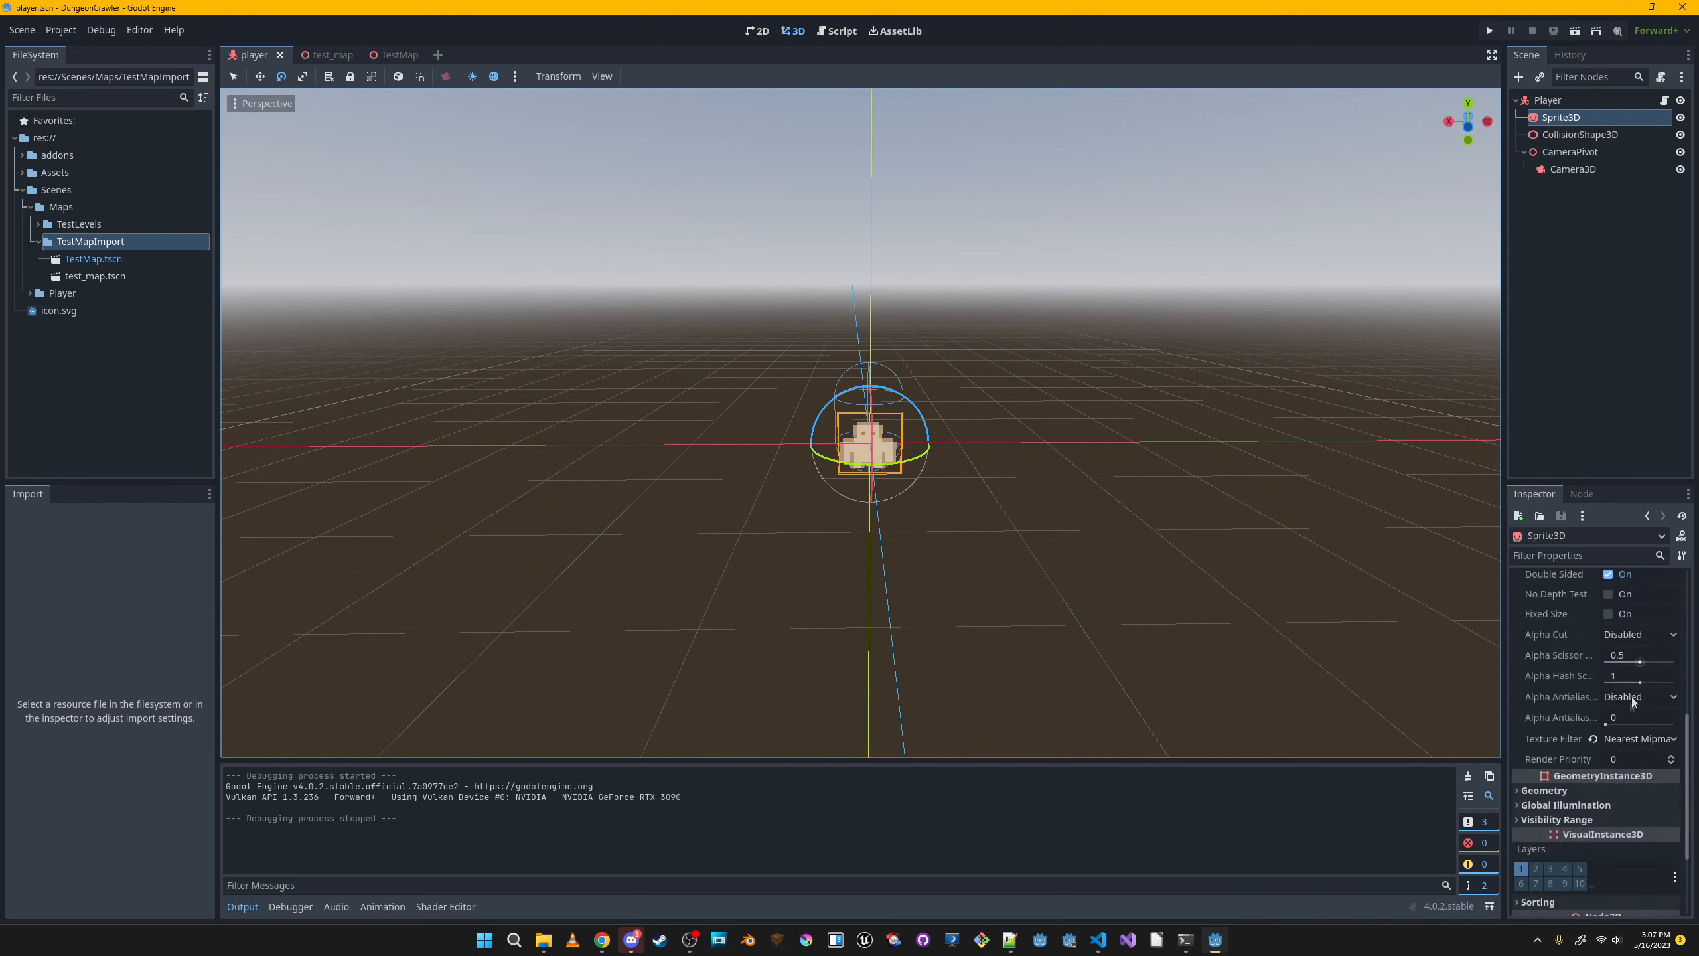
scroll(1619, 753, up, 10)
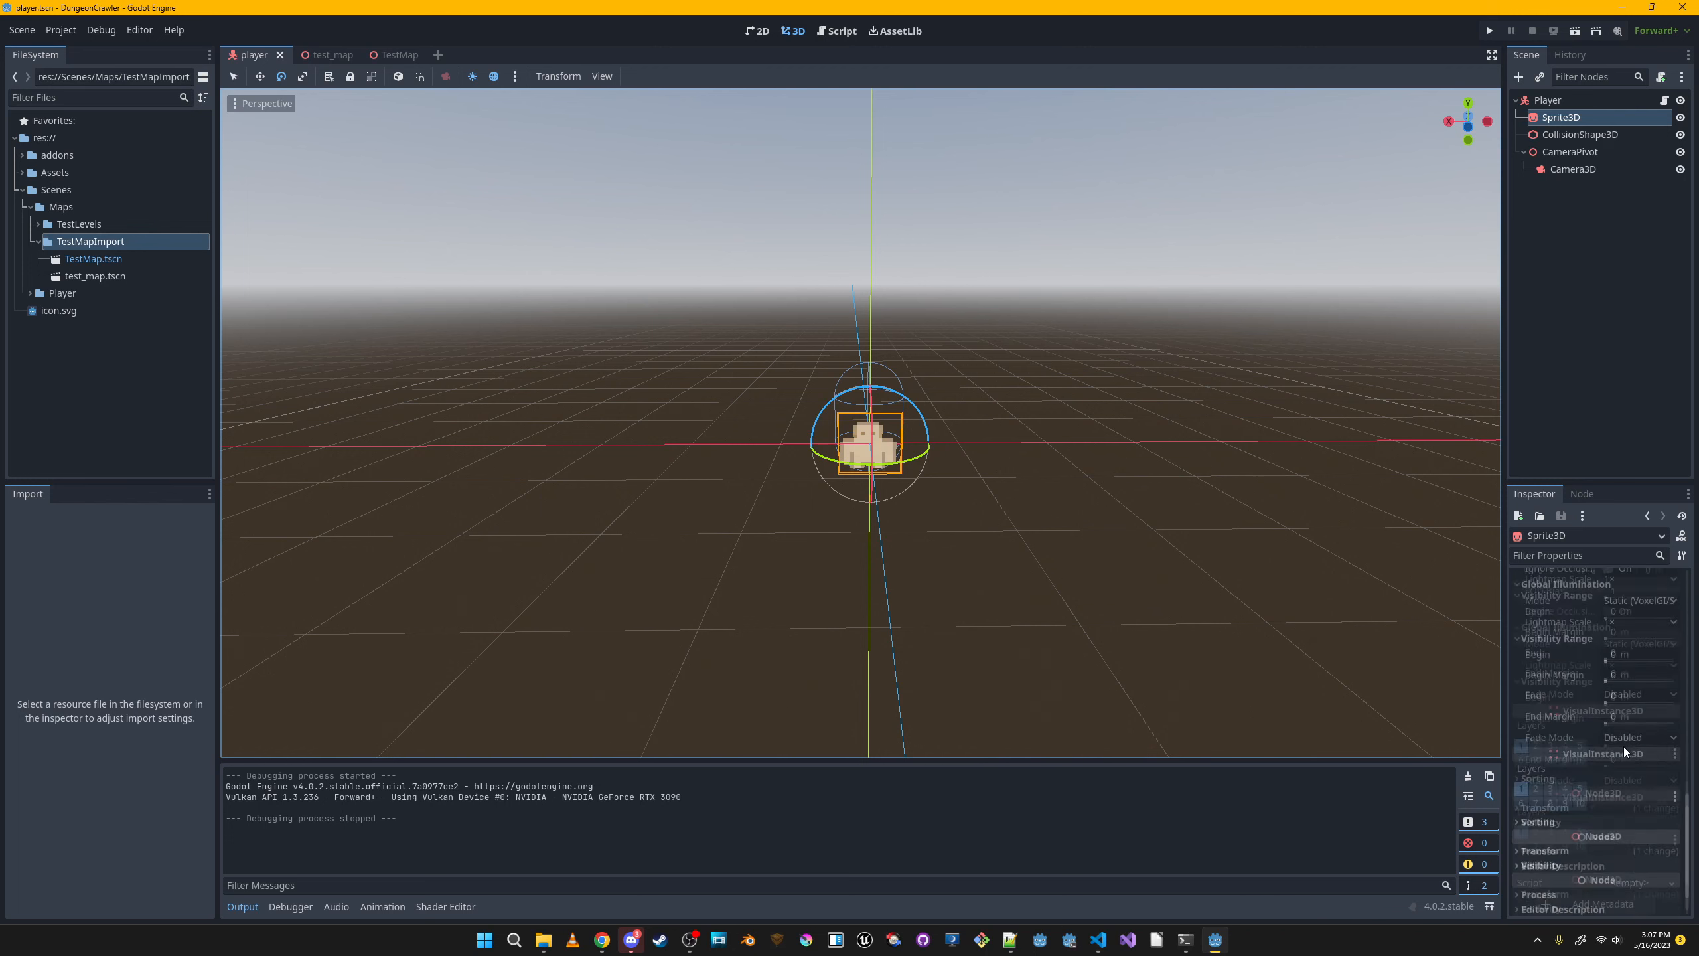
scroll(1582, 794, down, 7)
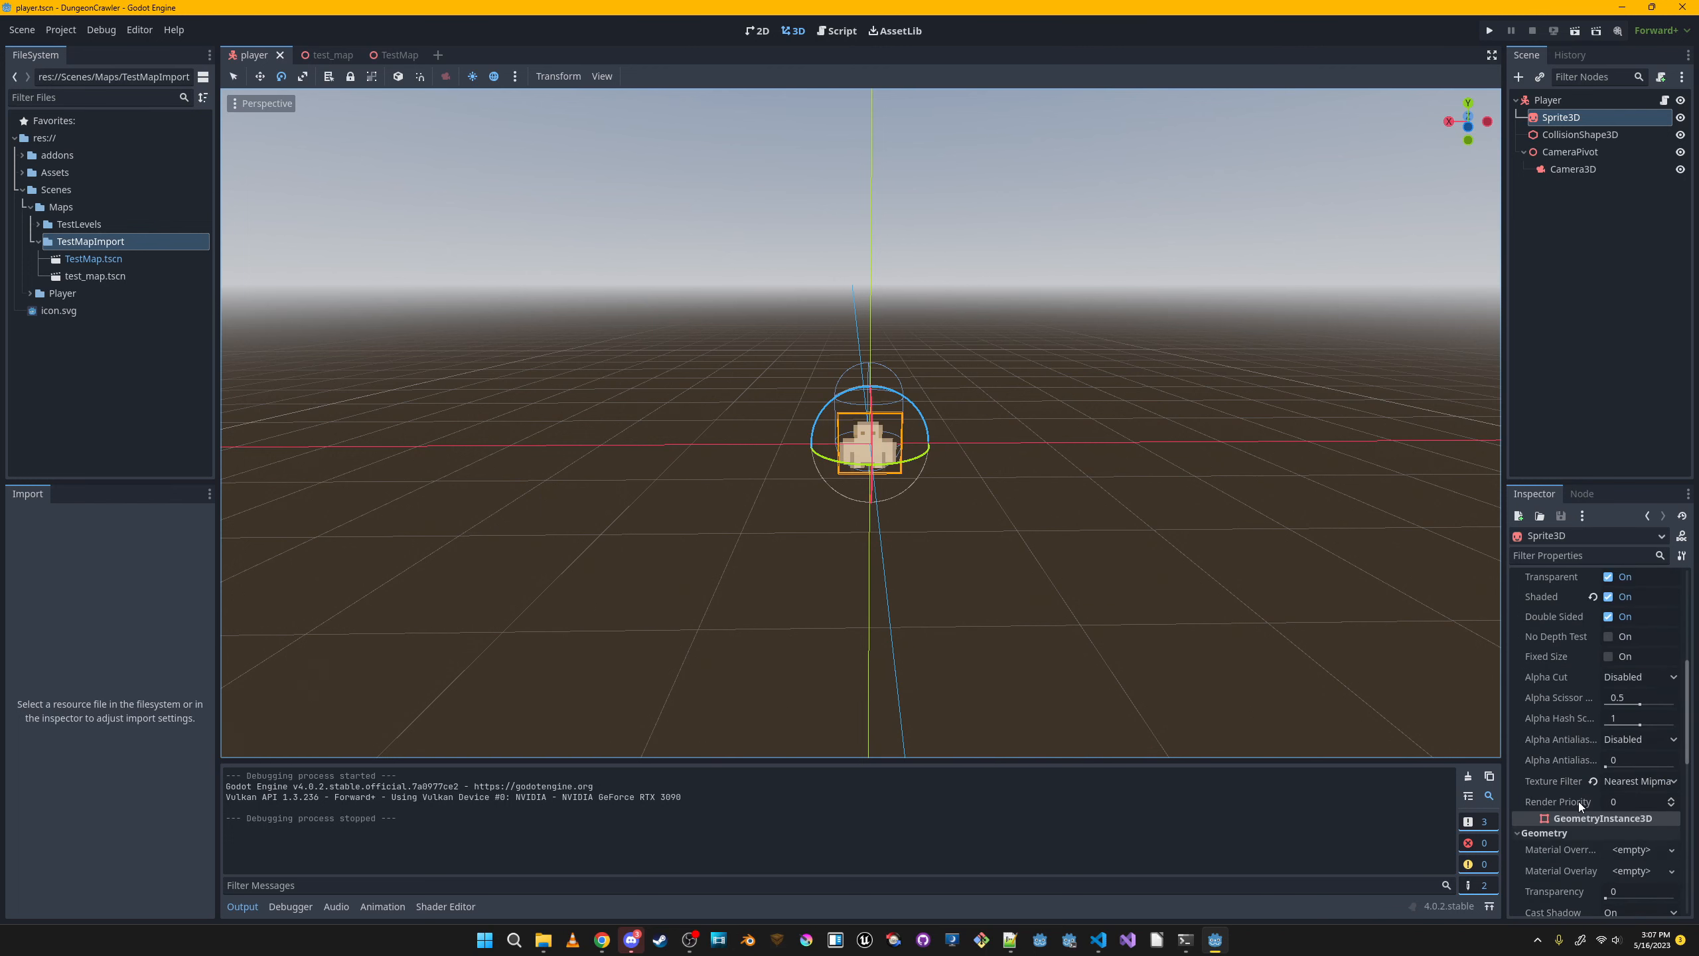
scroll(1579, 802, up, 7)
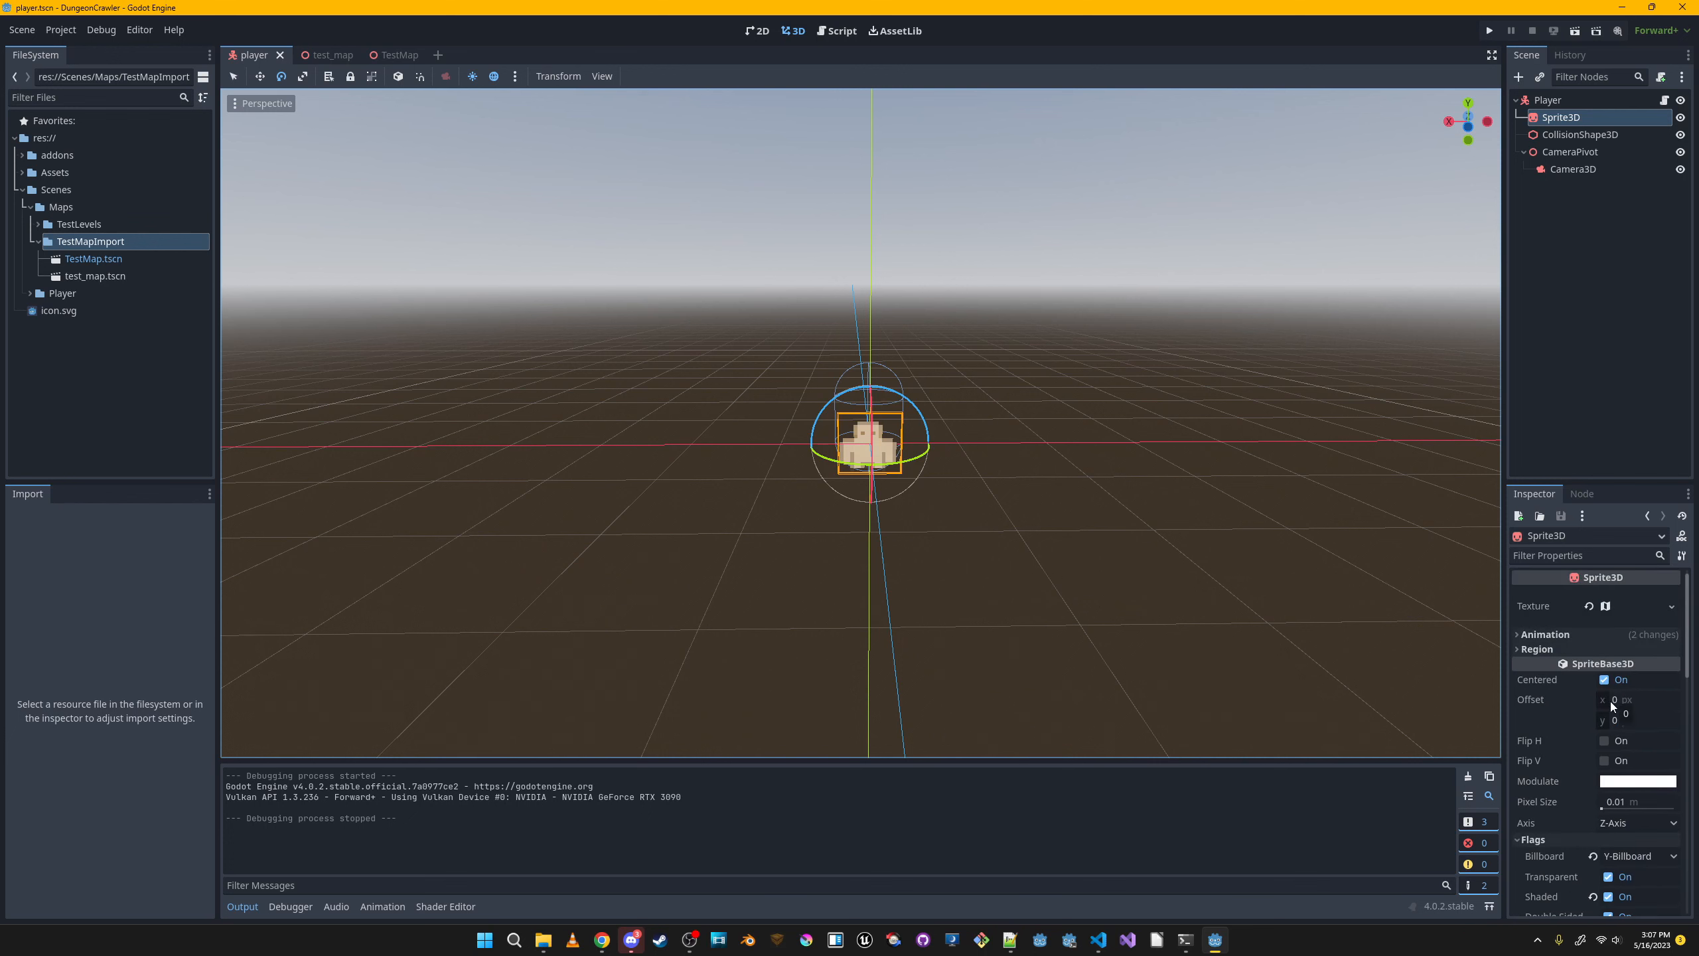
scroll(1595, 710, down, 5)
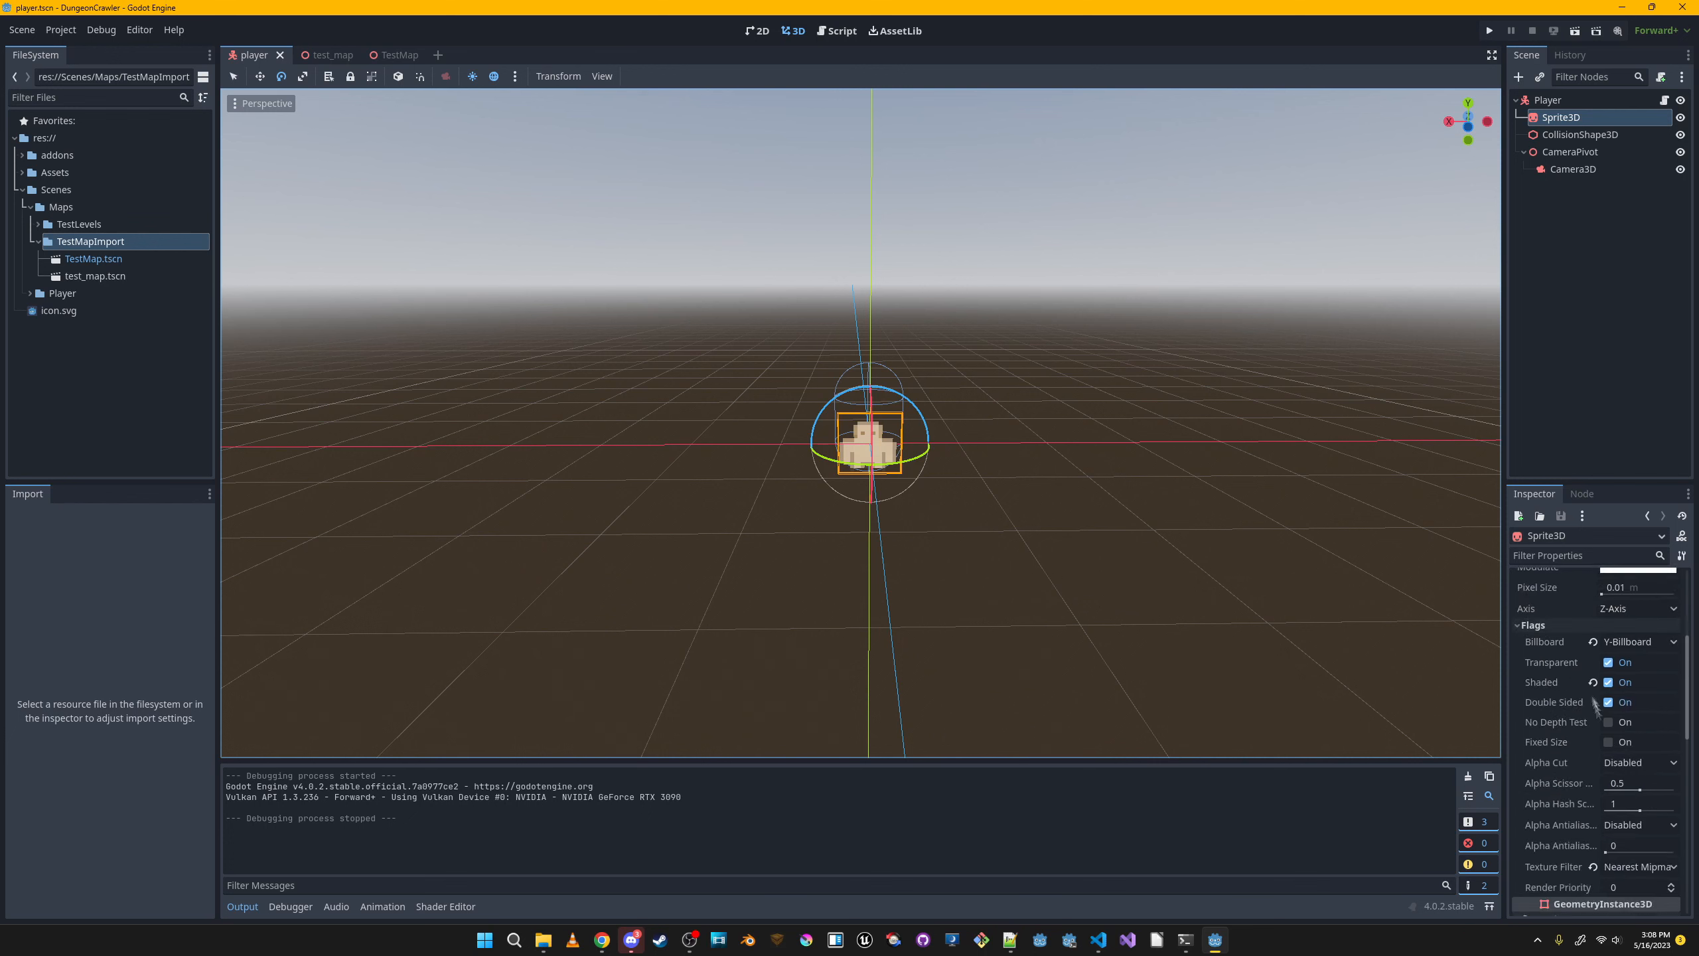
Try the Discard, Disabled and Opaque Pre-Pass modes for the player sprite's Alpha Cut.
click(1639, 763)
click(1639, 819)
click(1649, 767)
click(1643, 802)
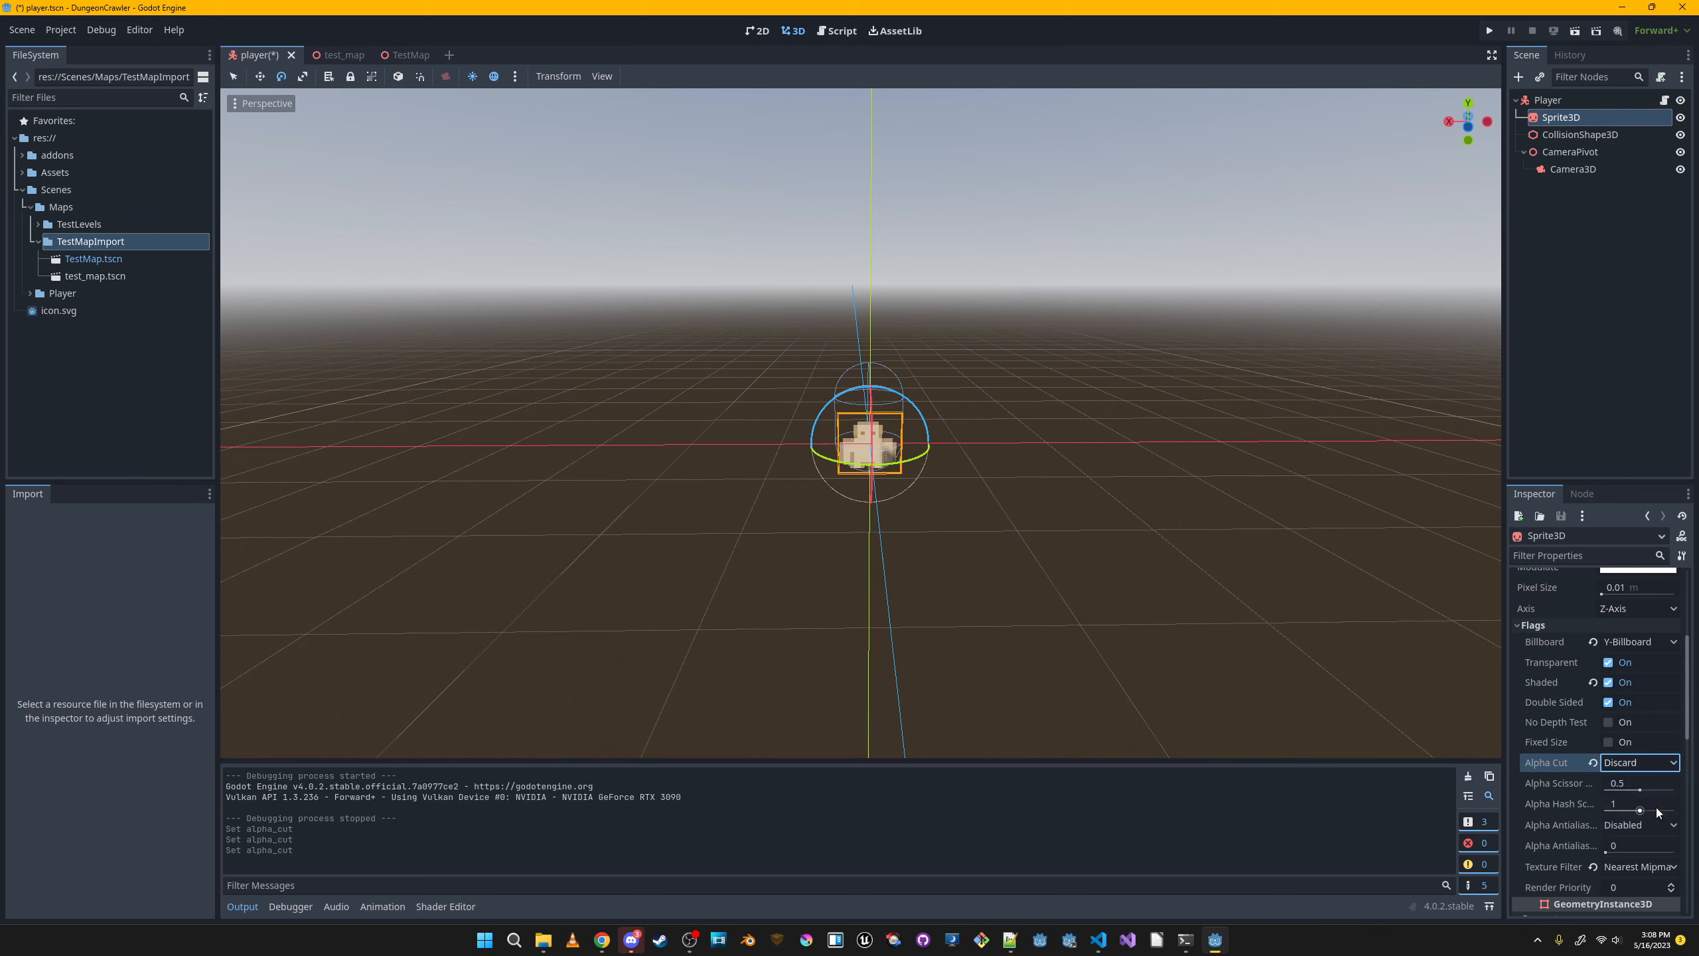
click(1644, 765)
click(1642, 783)
click(1642, 765)
click(1641, 819)
Set the sprite's alpha scissor threshold to 0.043, alpha hash scale to 0.87 and alpha antialiasing to Alpha Edge Clip.
mouse_move(1640, 792)
mouse_down()
mouse_move(1613, 792)
mouse_move(1666, 812)
mouse_up()
click(1646, 825)
click(1663, 868)
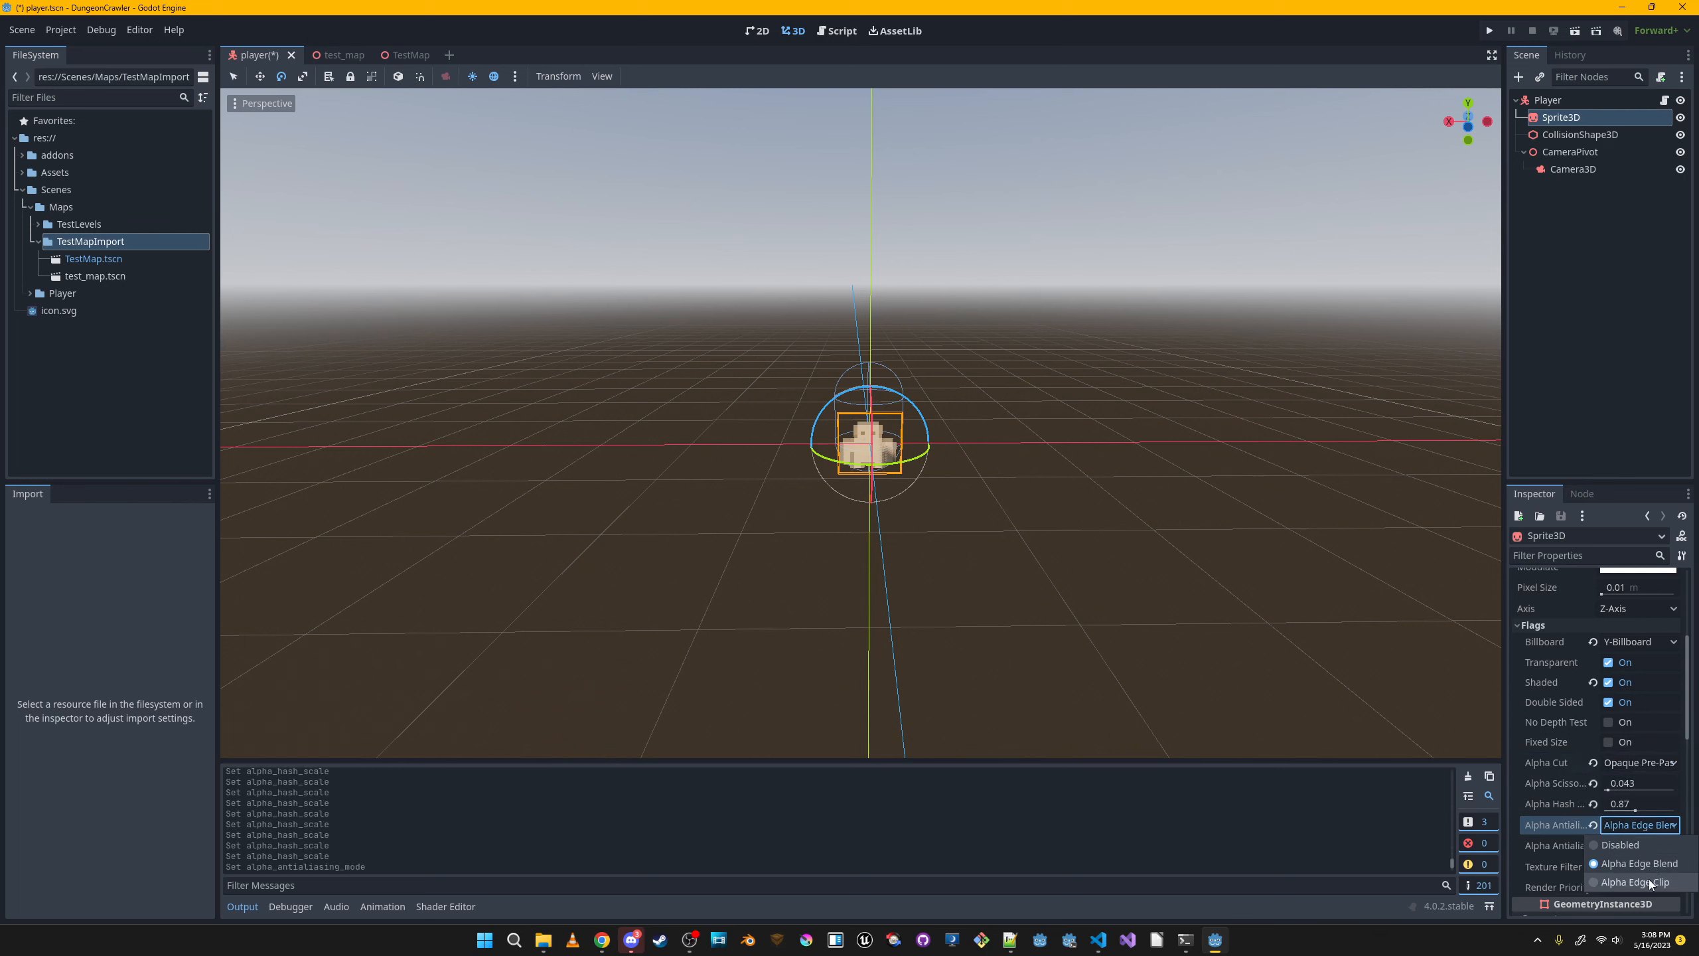
click(1649, 880)
Set the sprite's Alpha Cut to Disabled and play the project to check it, closing the game window when done.
click(1639, 763)
click(1625, 782)
click(1491, 30)
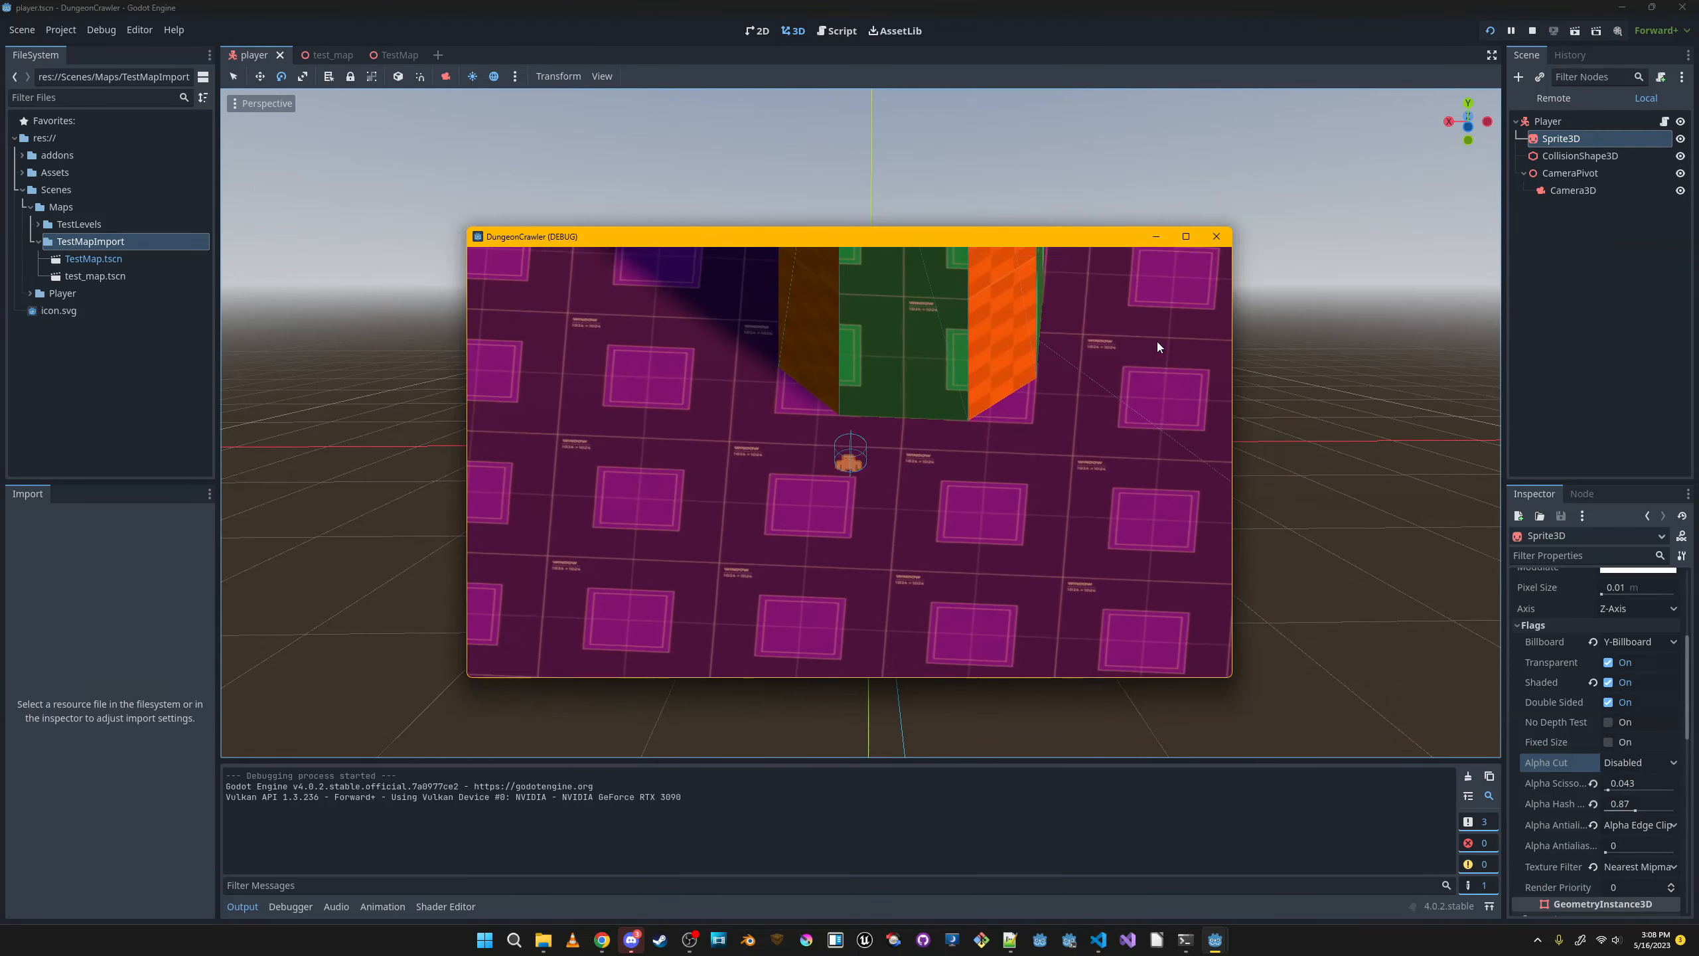
click(1219, 237)
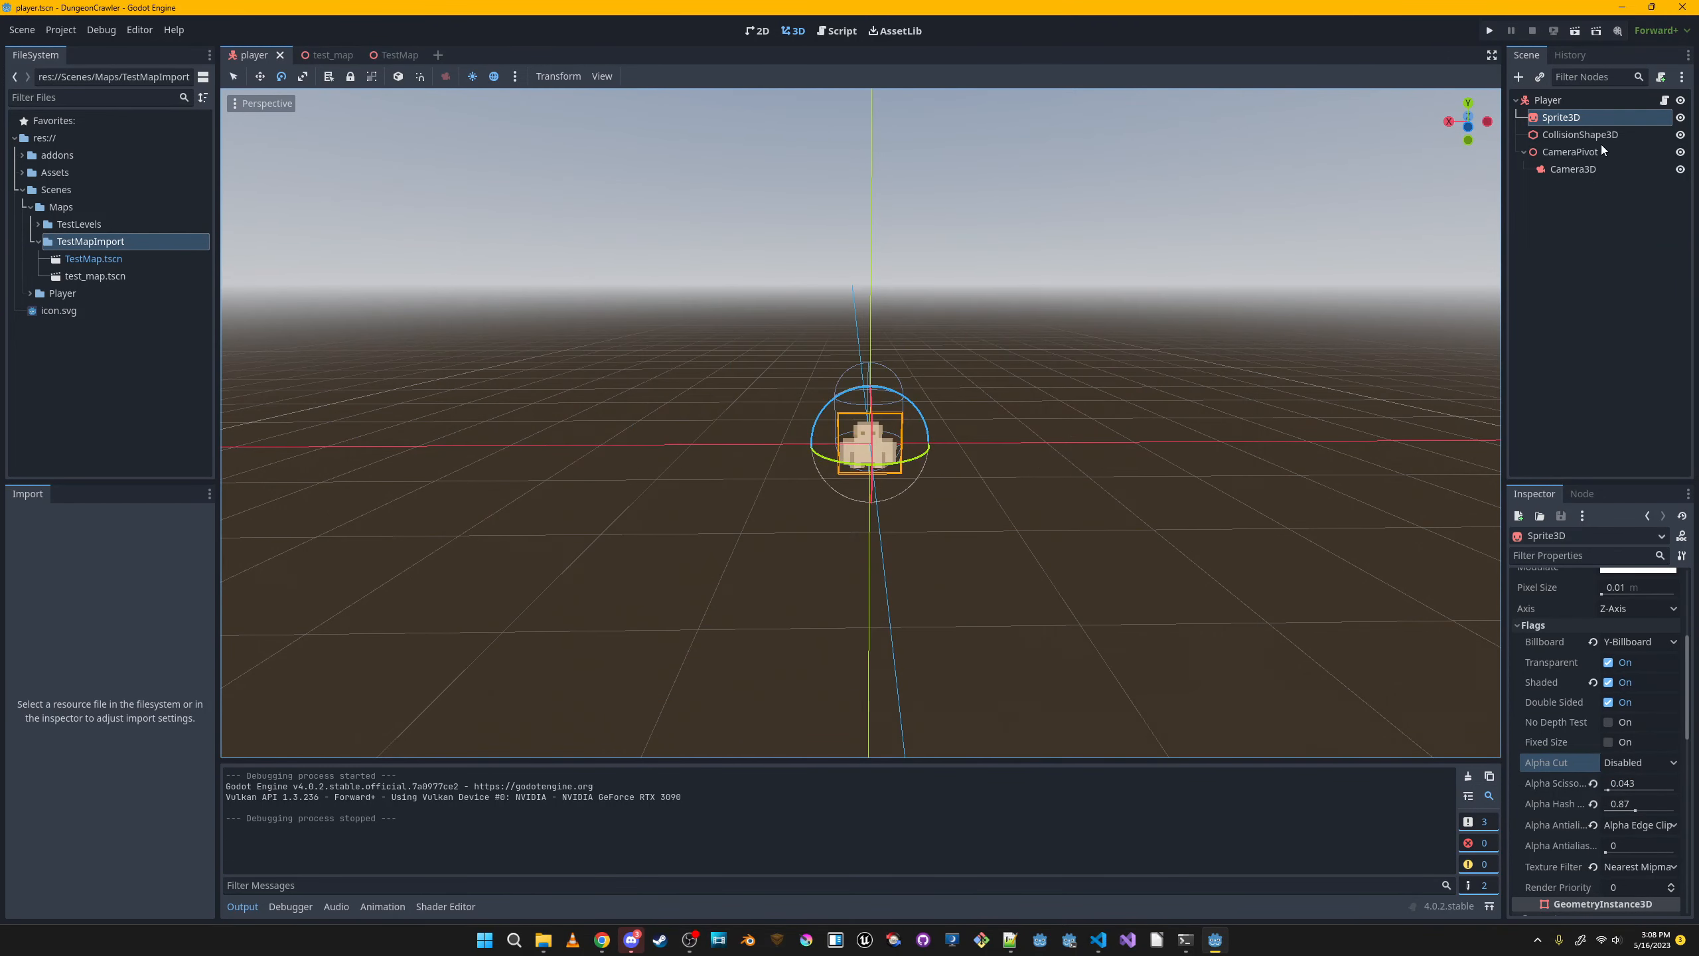
In the TestMap scene, raise the DirectionalLight3D's energy to 4.2 and save the scene.
click(372, 56)
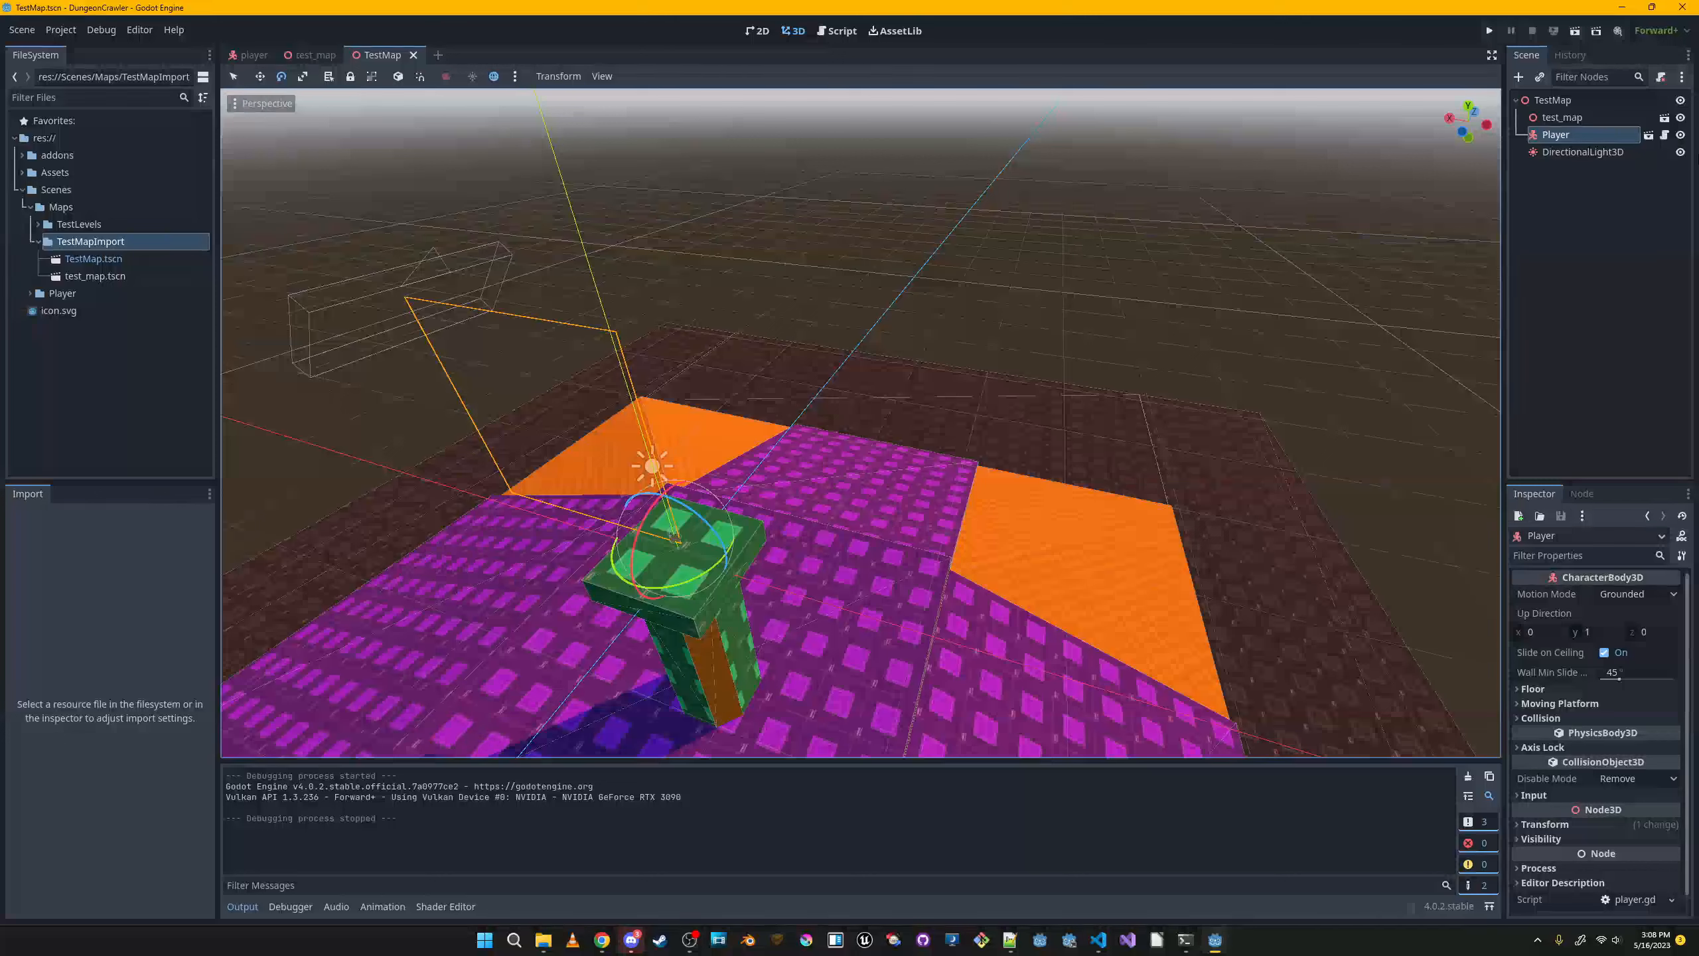
click(1583, 152)
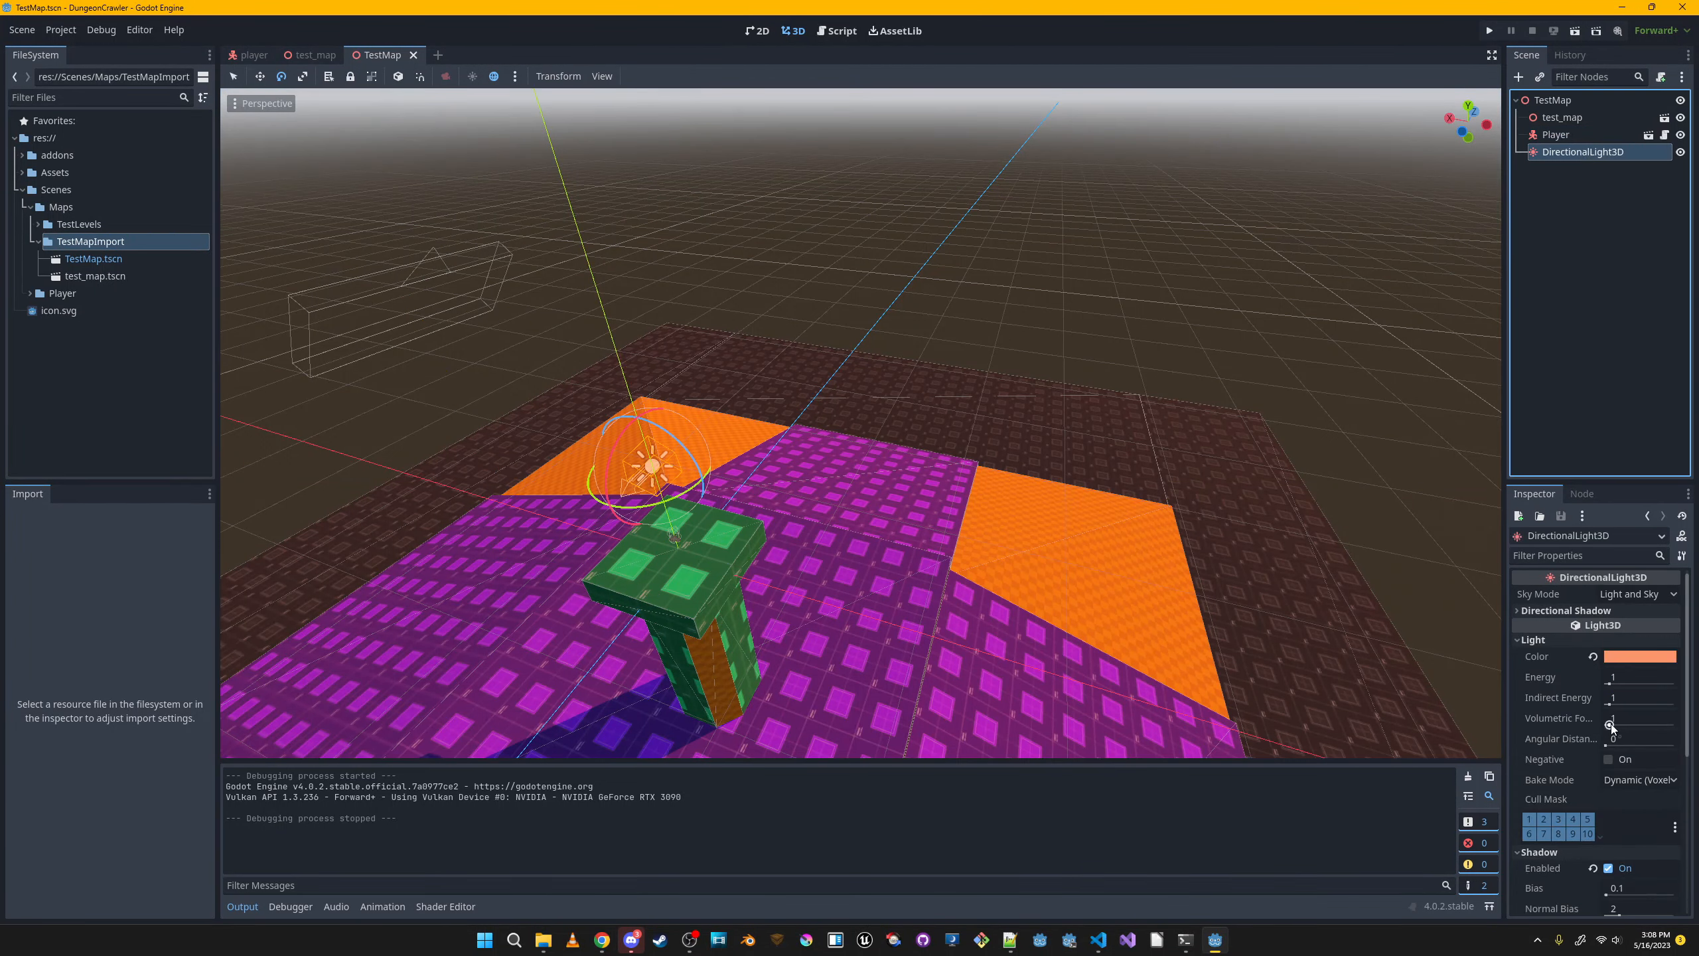
drag(1611, 683, 1624, 684)
key(ctrl+s)
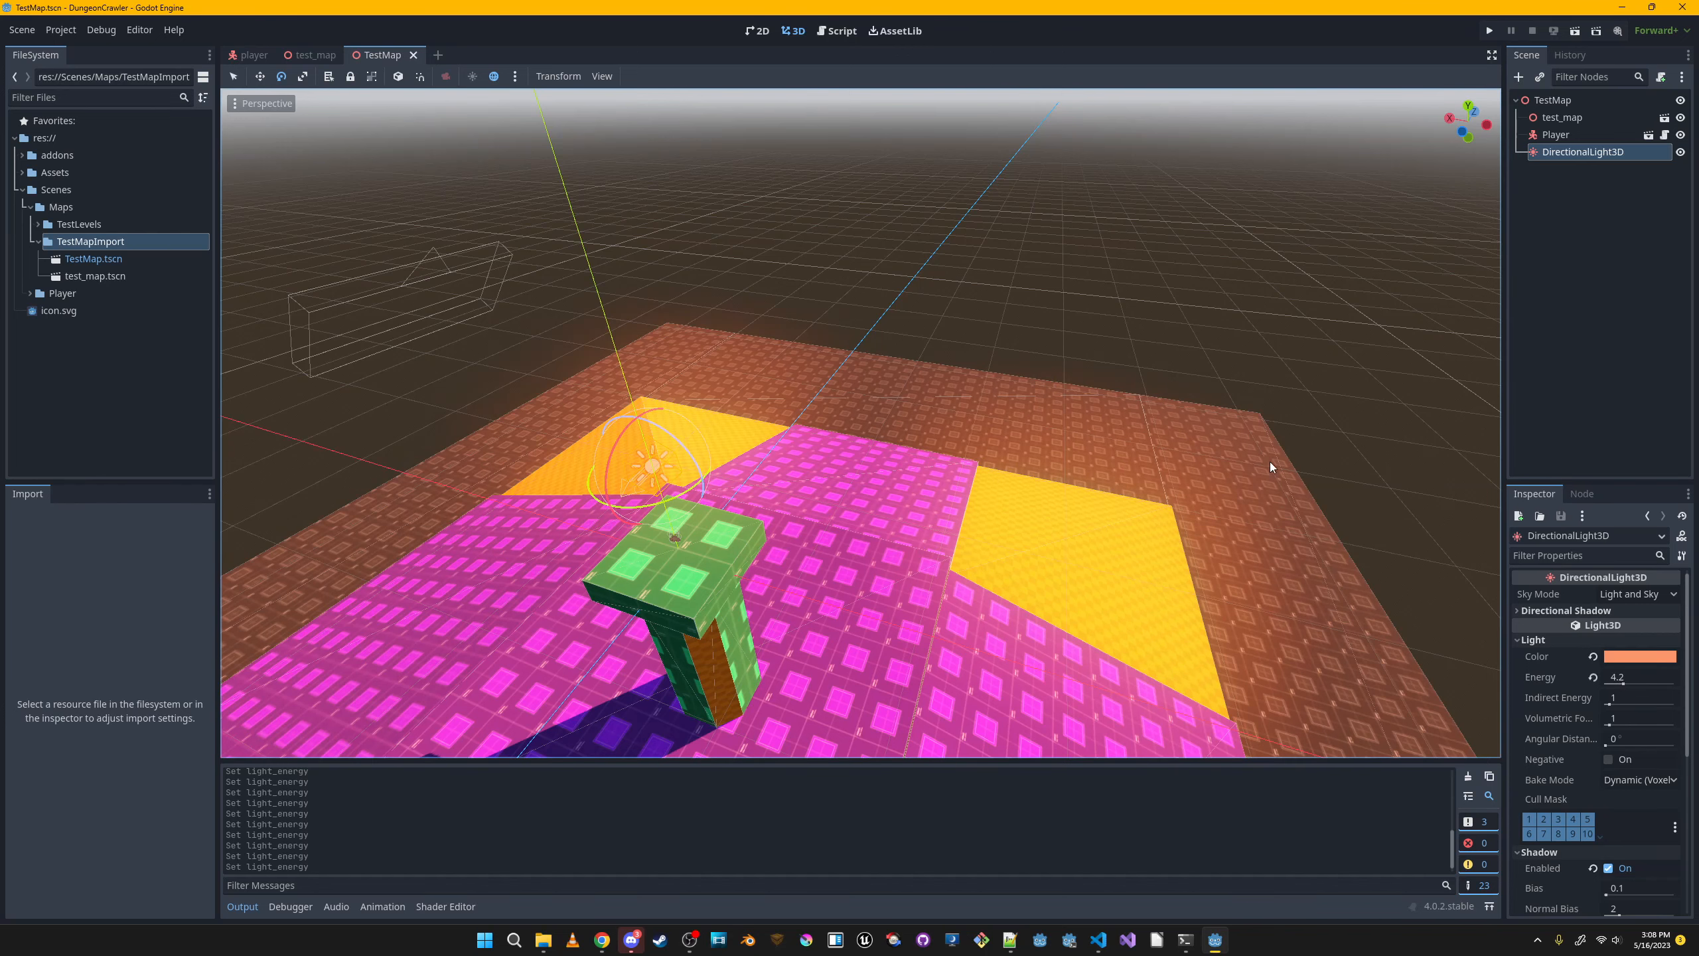
Play the project, walk the player around the green pillar while rotating the camera, then rerun it briefly and close the game window.
click(1491, 30)
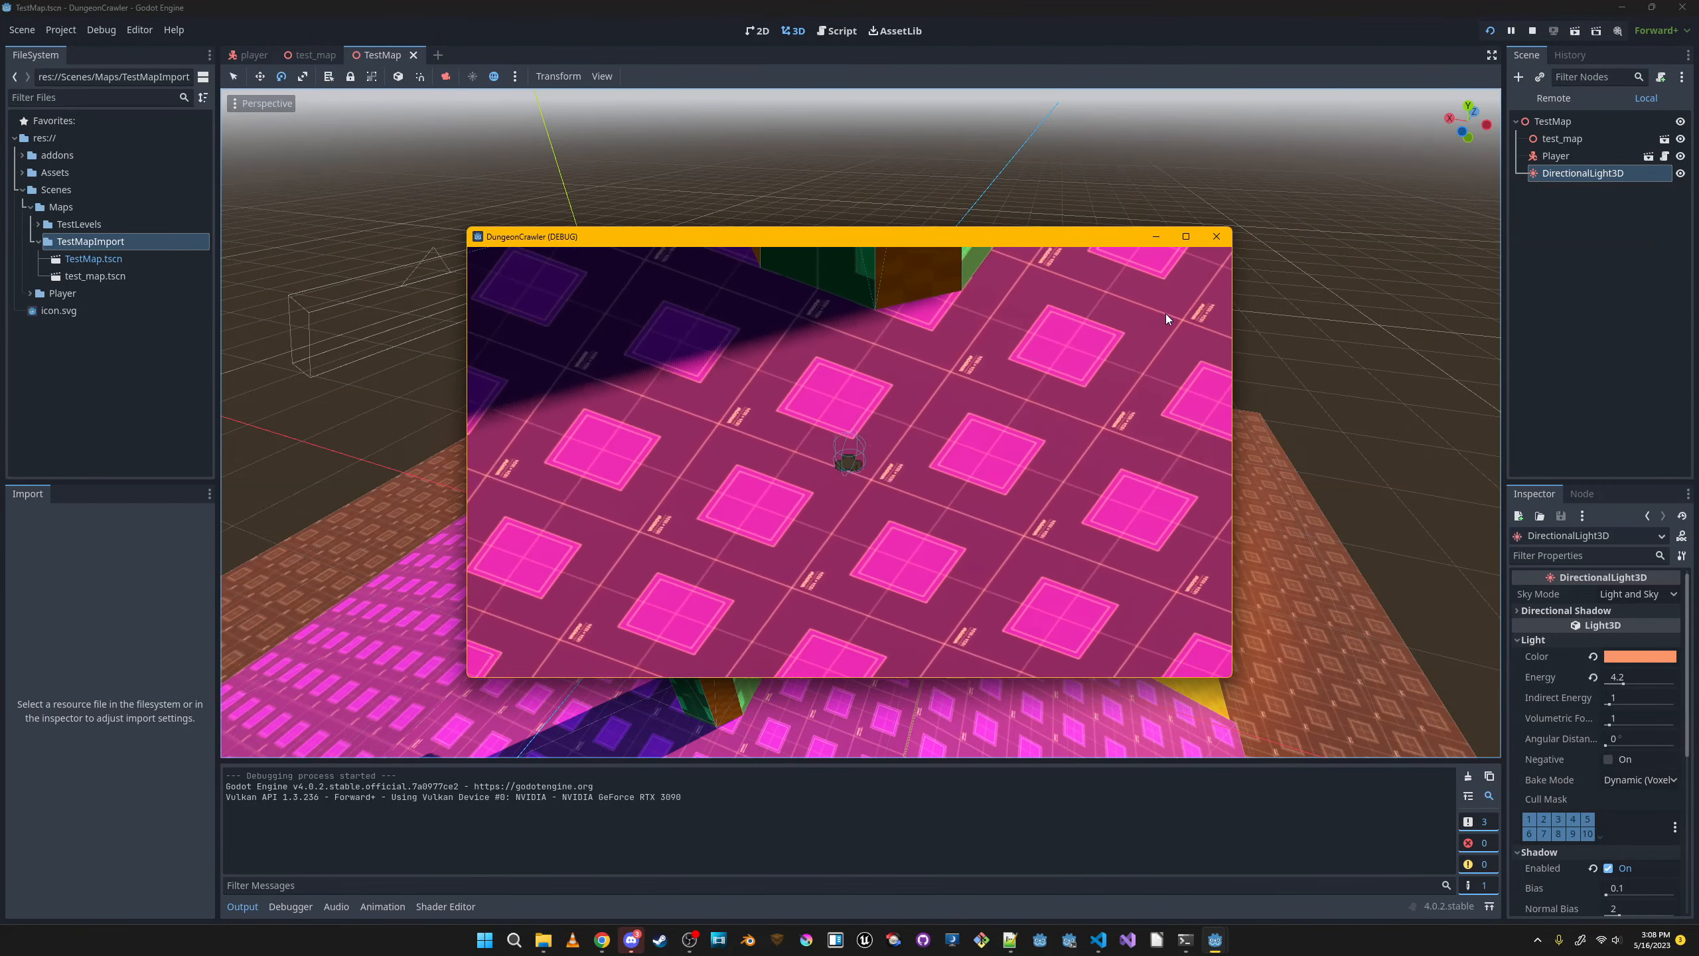
key(w)
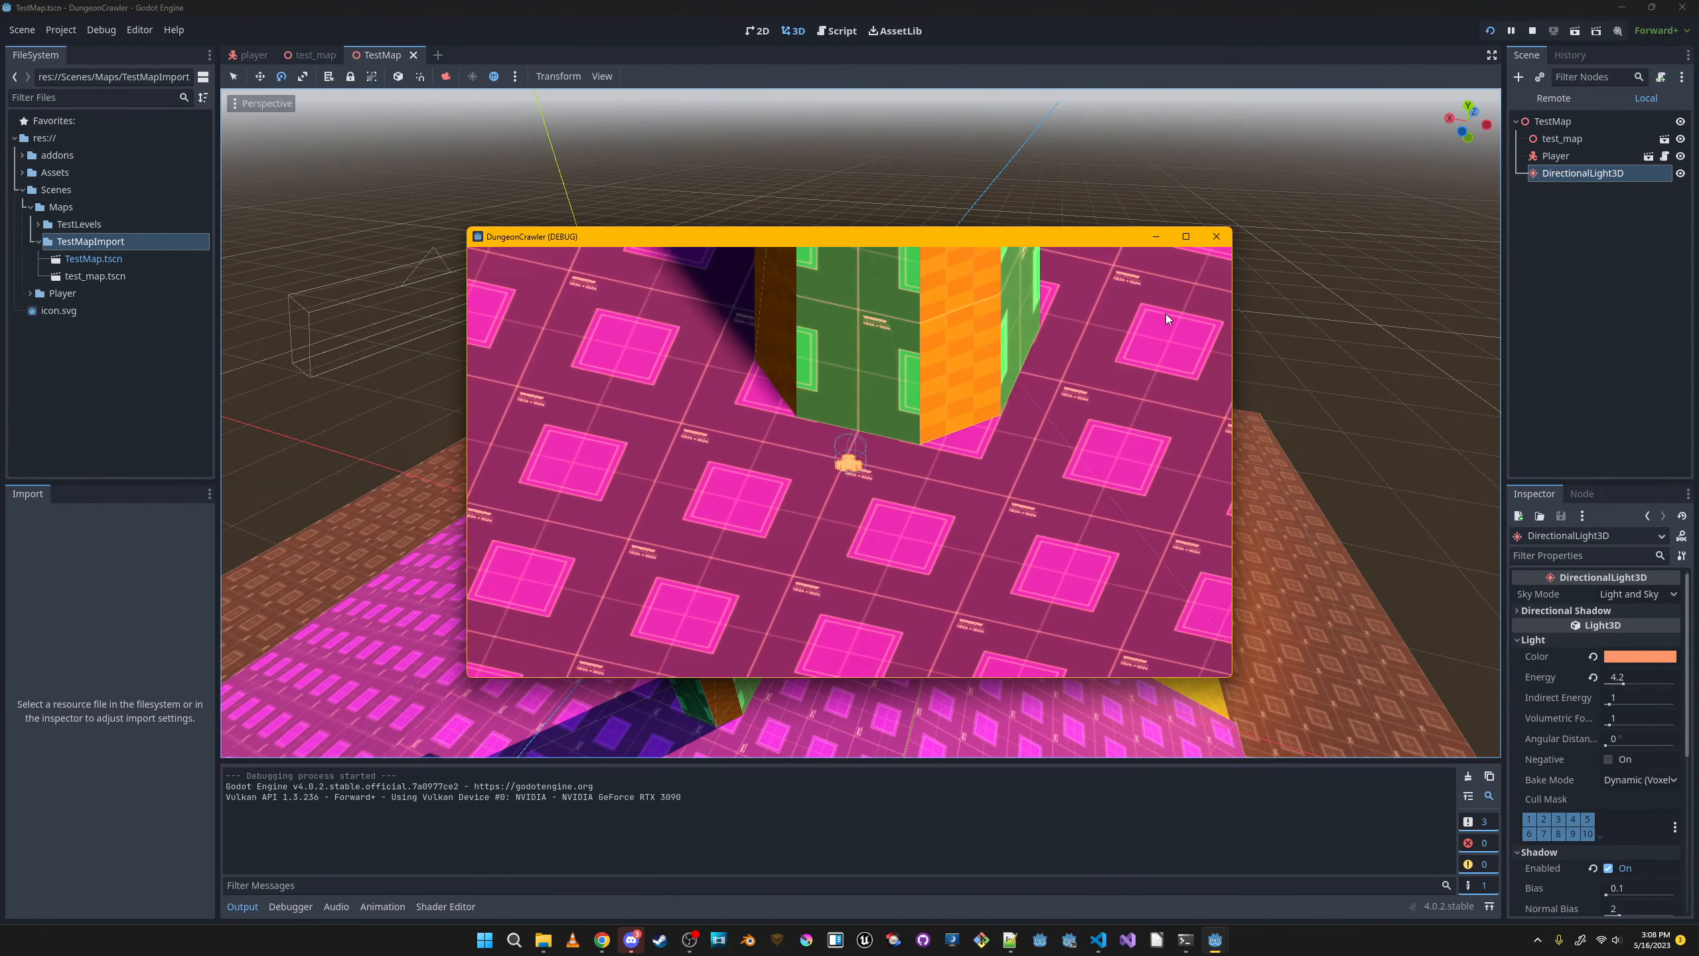
key(d)
key(q)
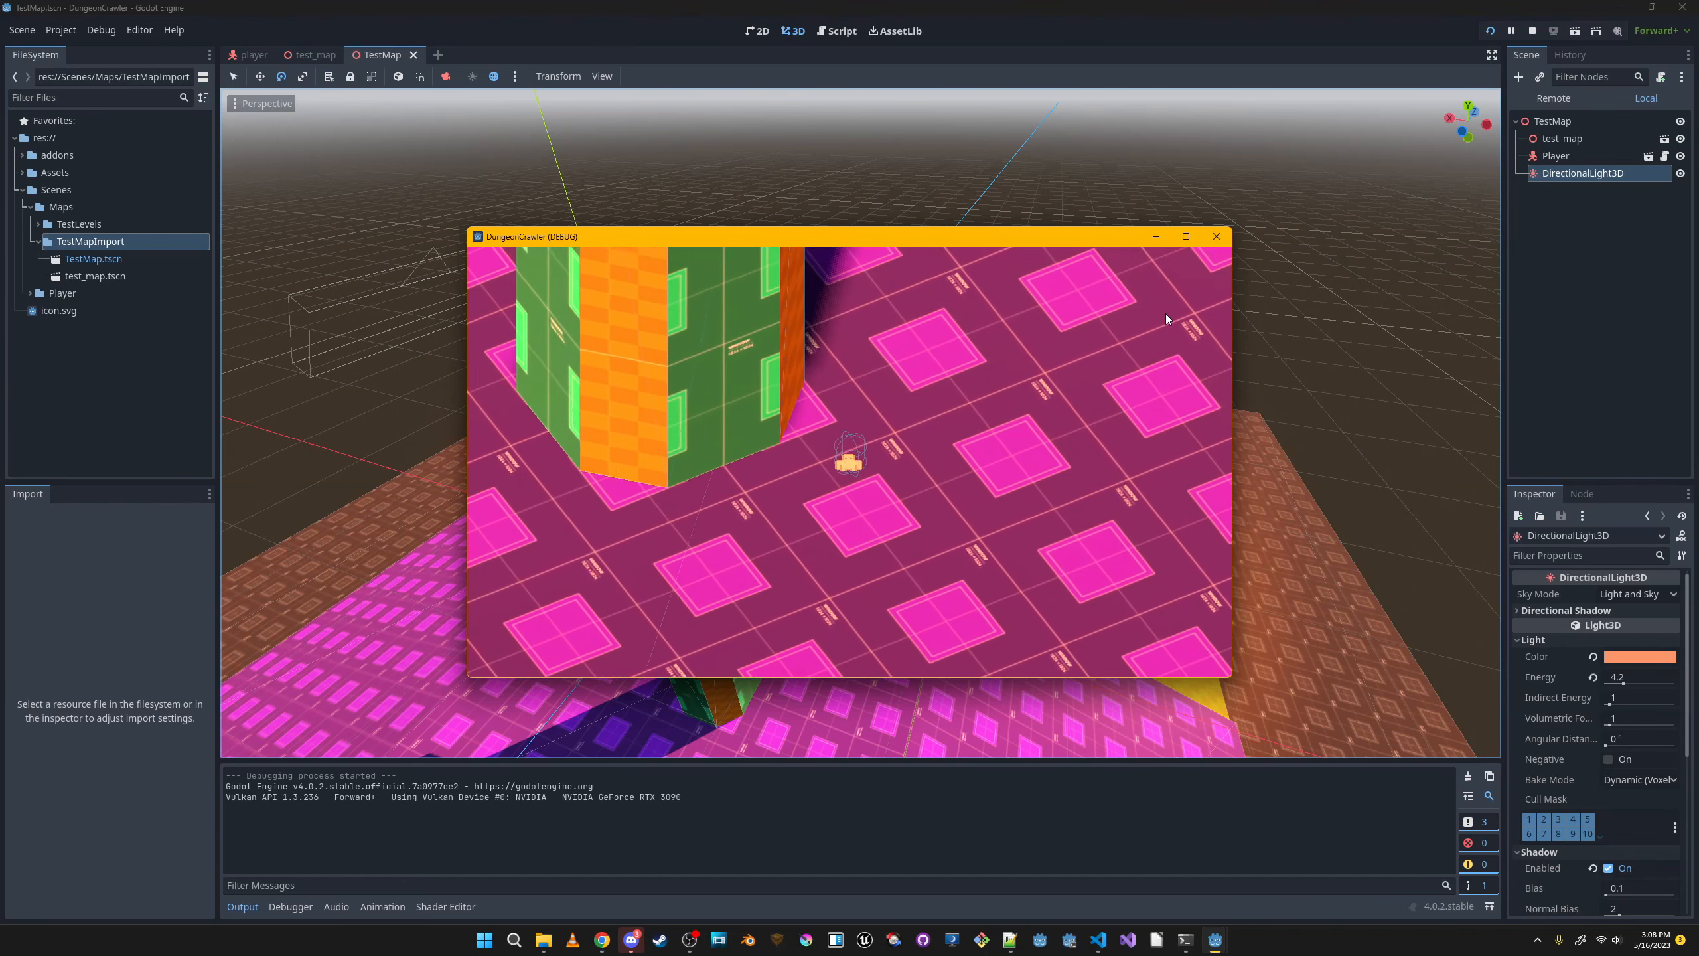
key(w)
key(e)
key(q)
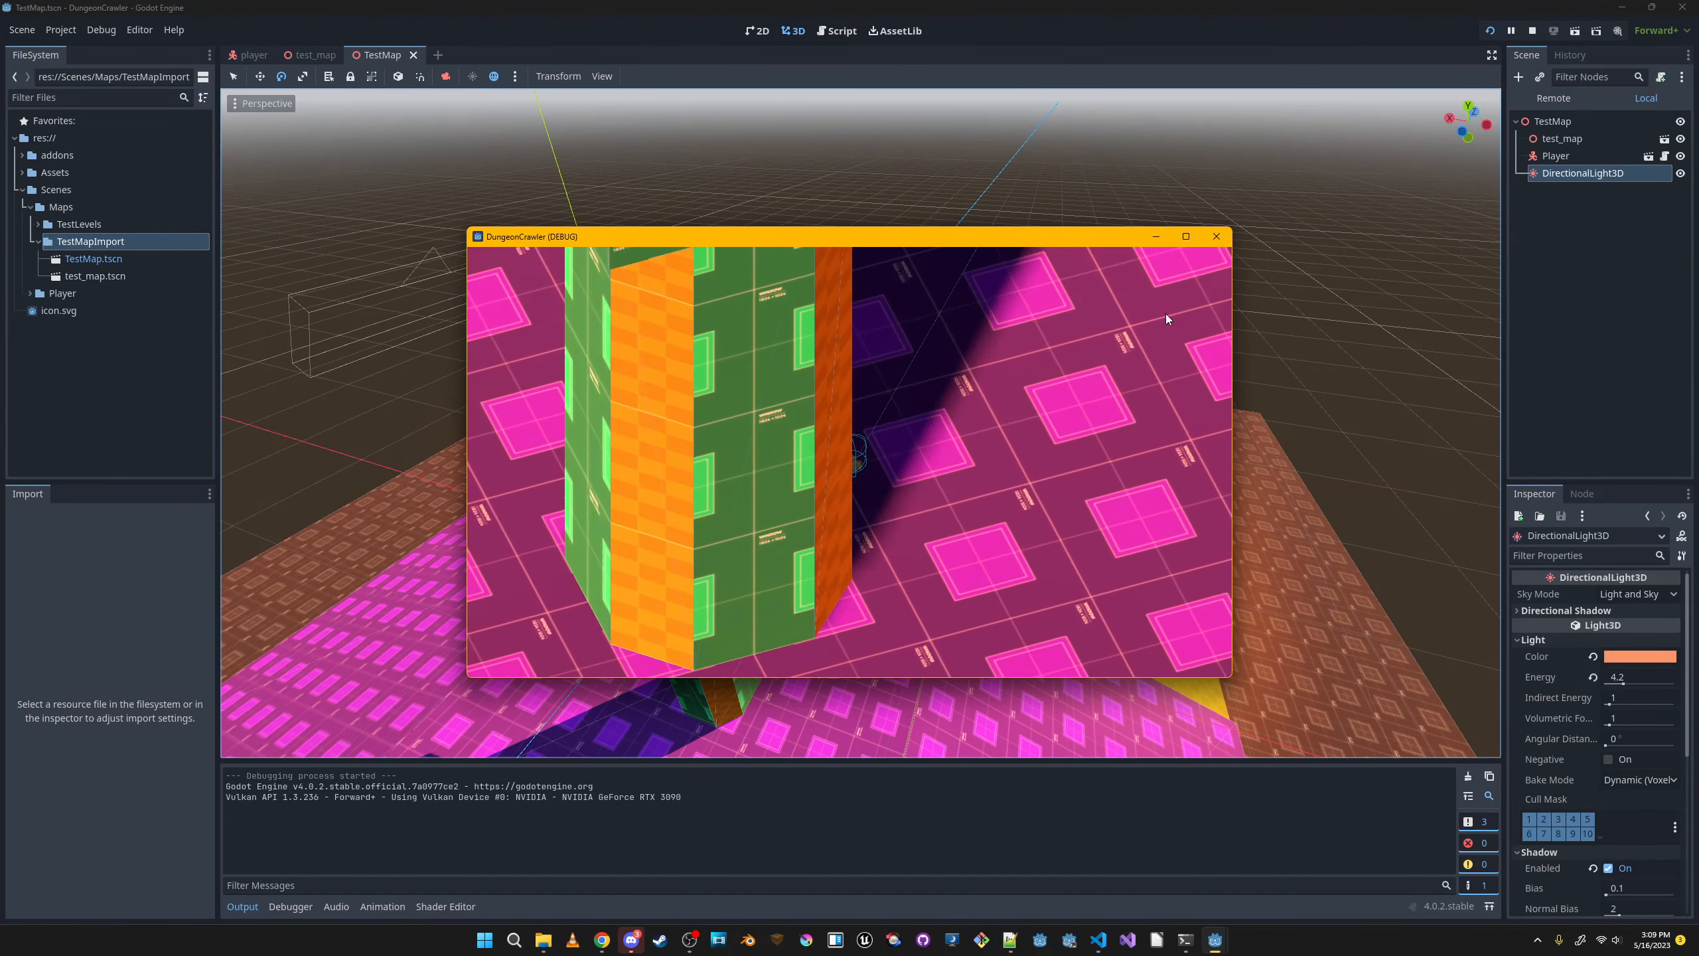
key(d)
key(w)
key(a)
key(d)
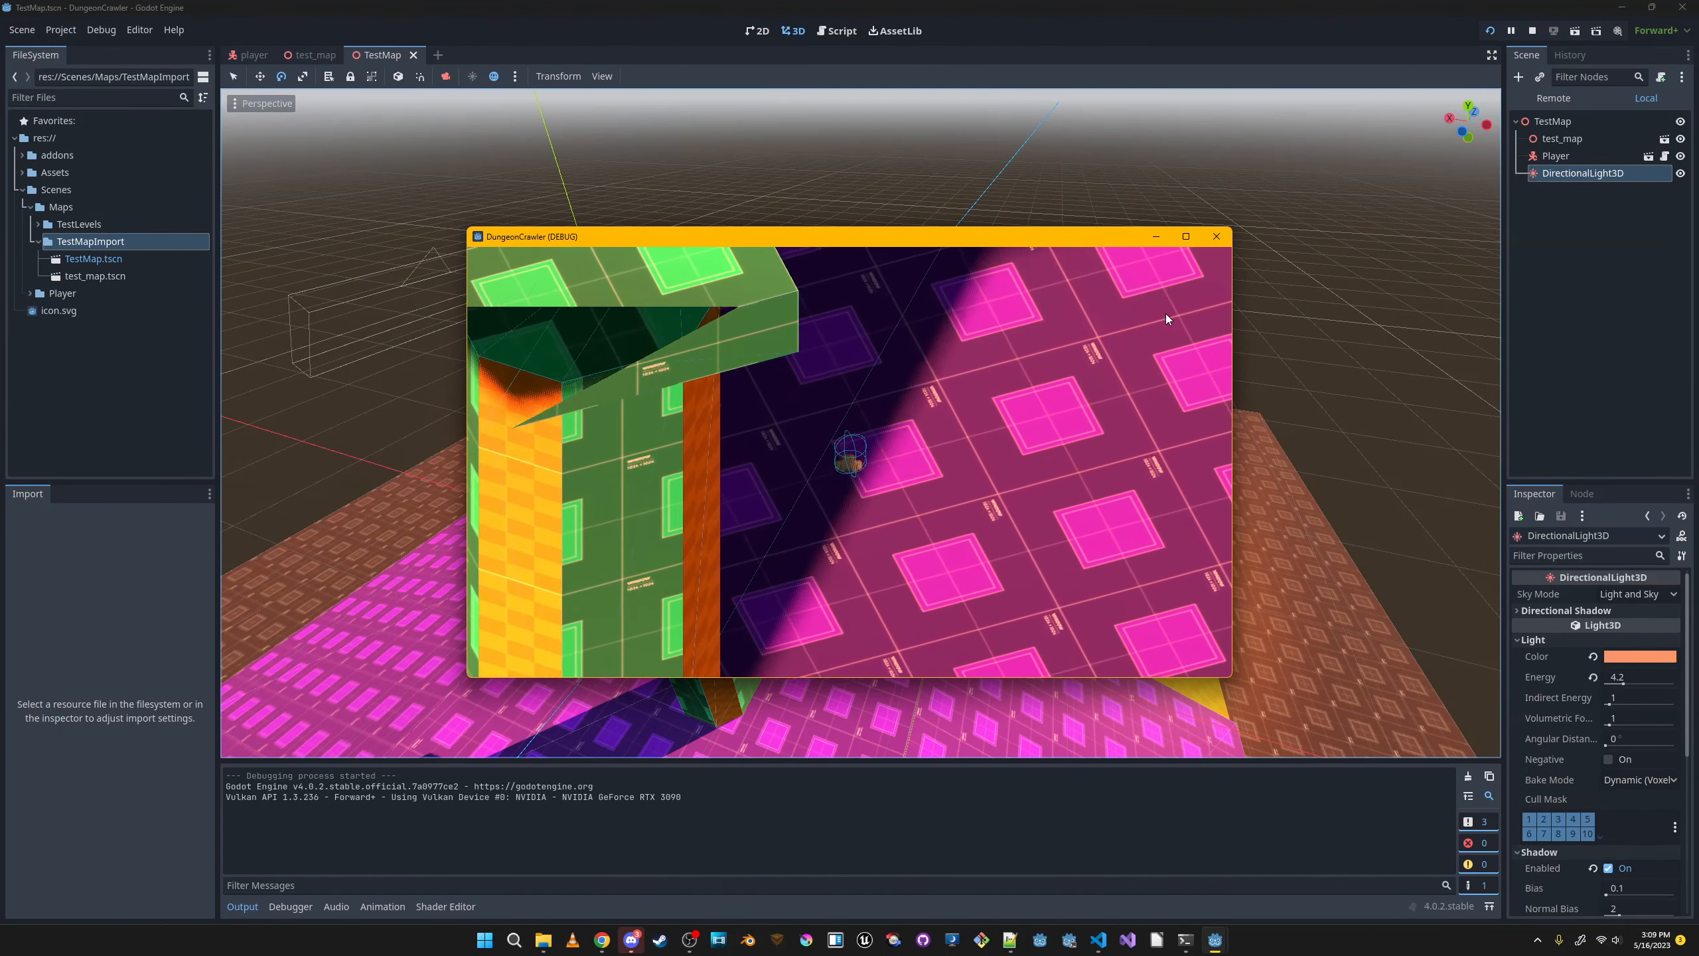
key(e)
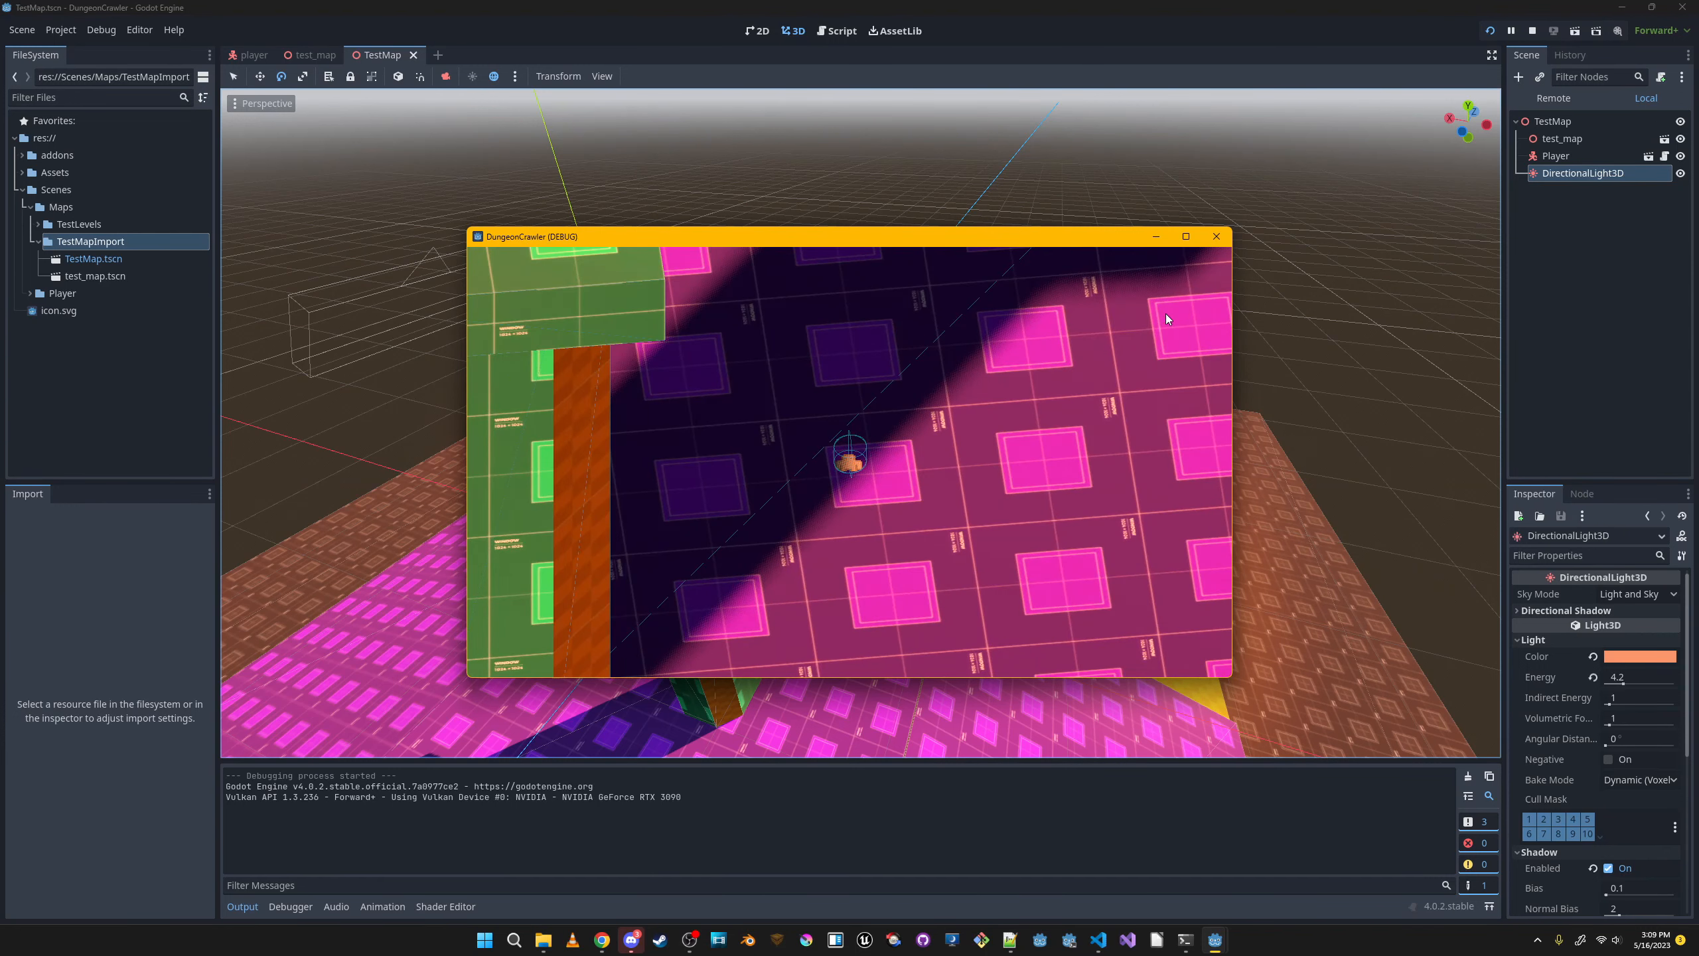
key(q)
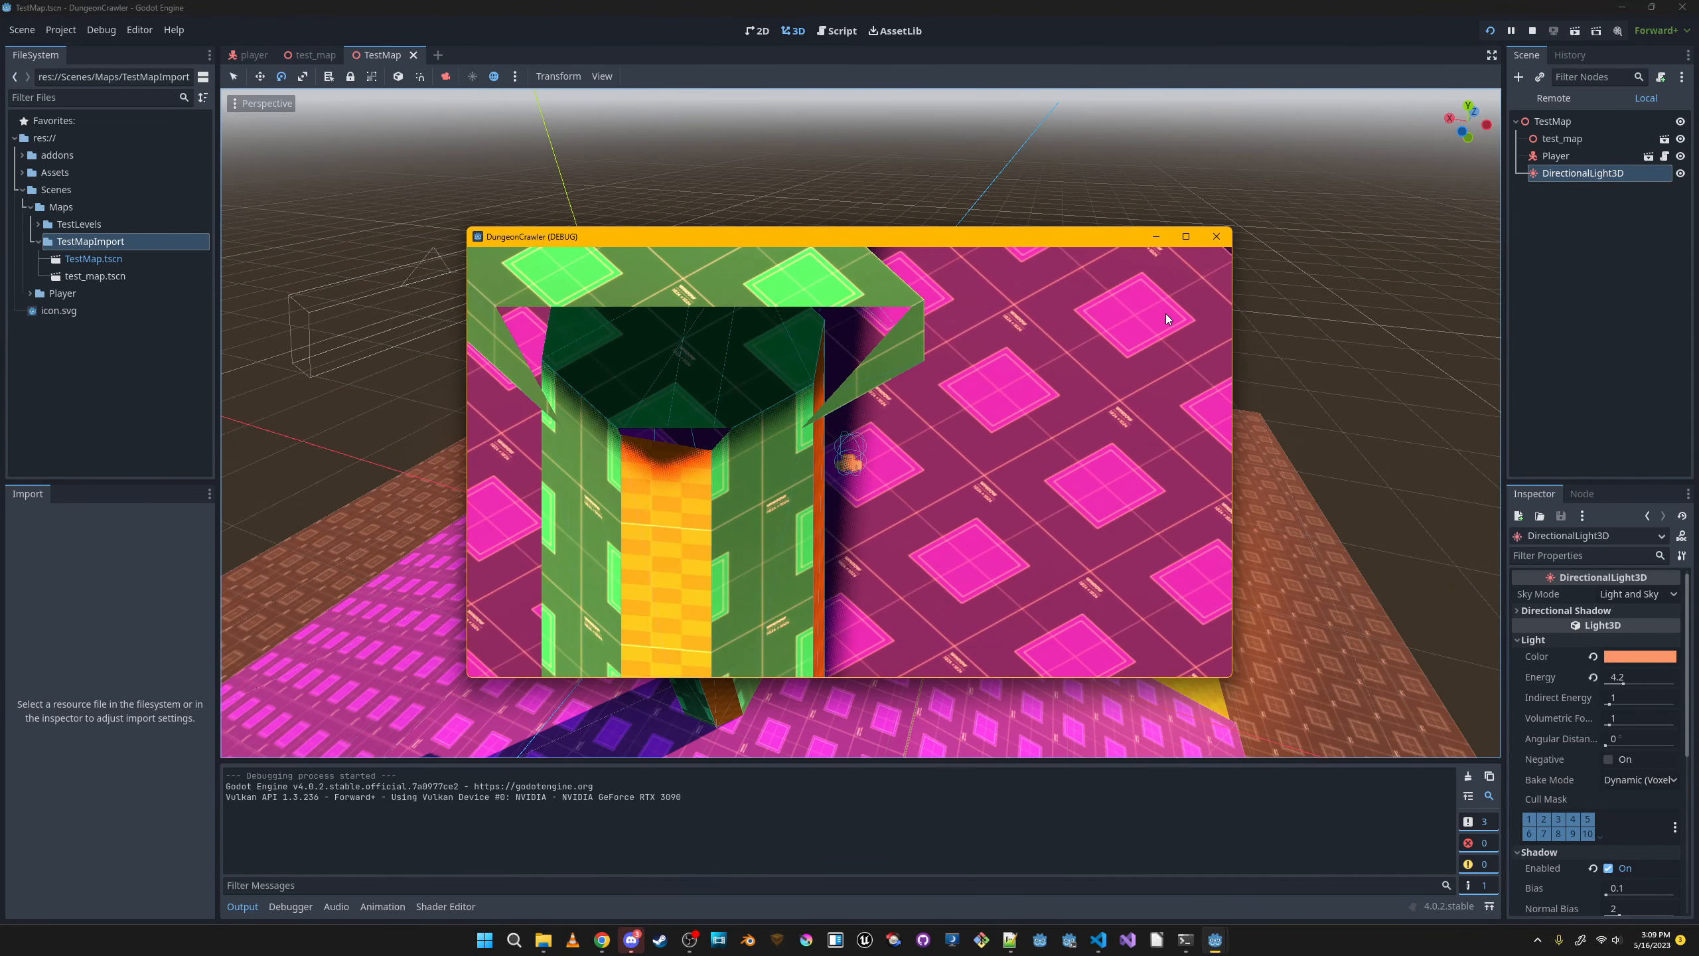
click(1216, 237)
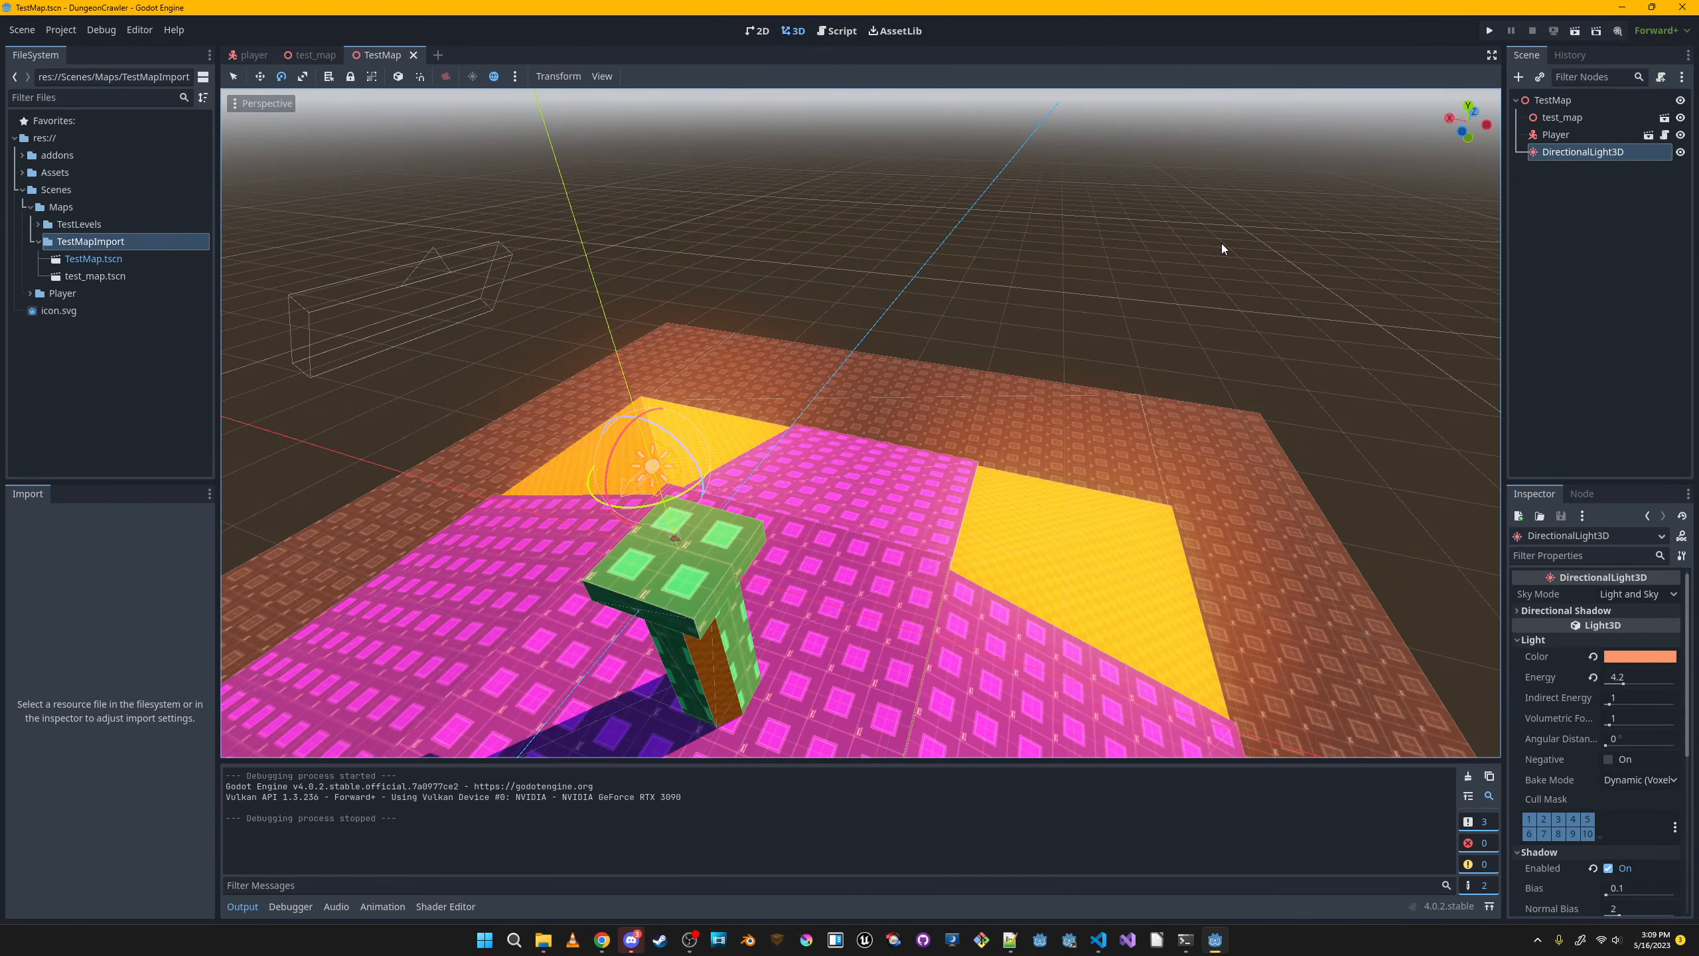
click(1497, 29)
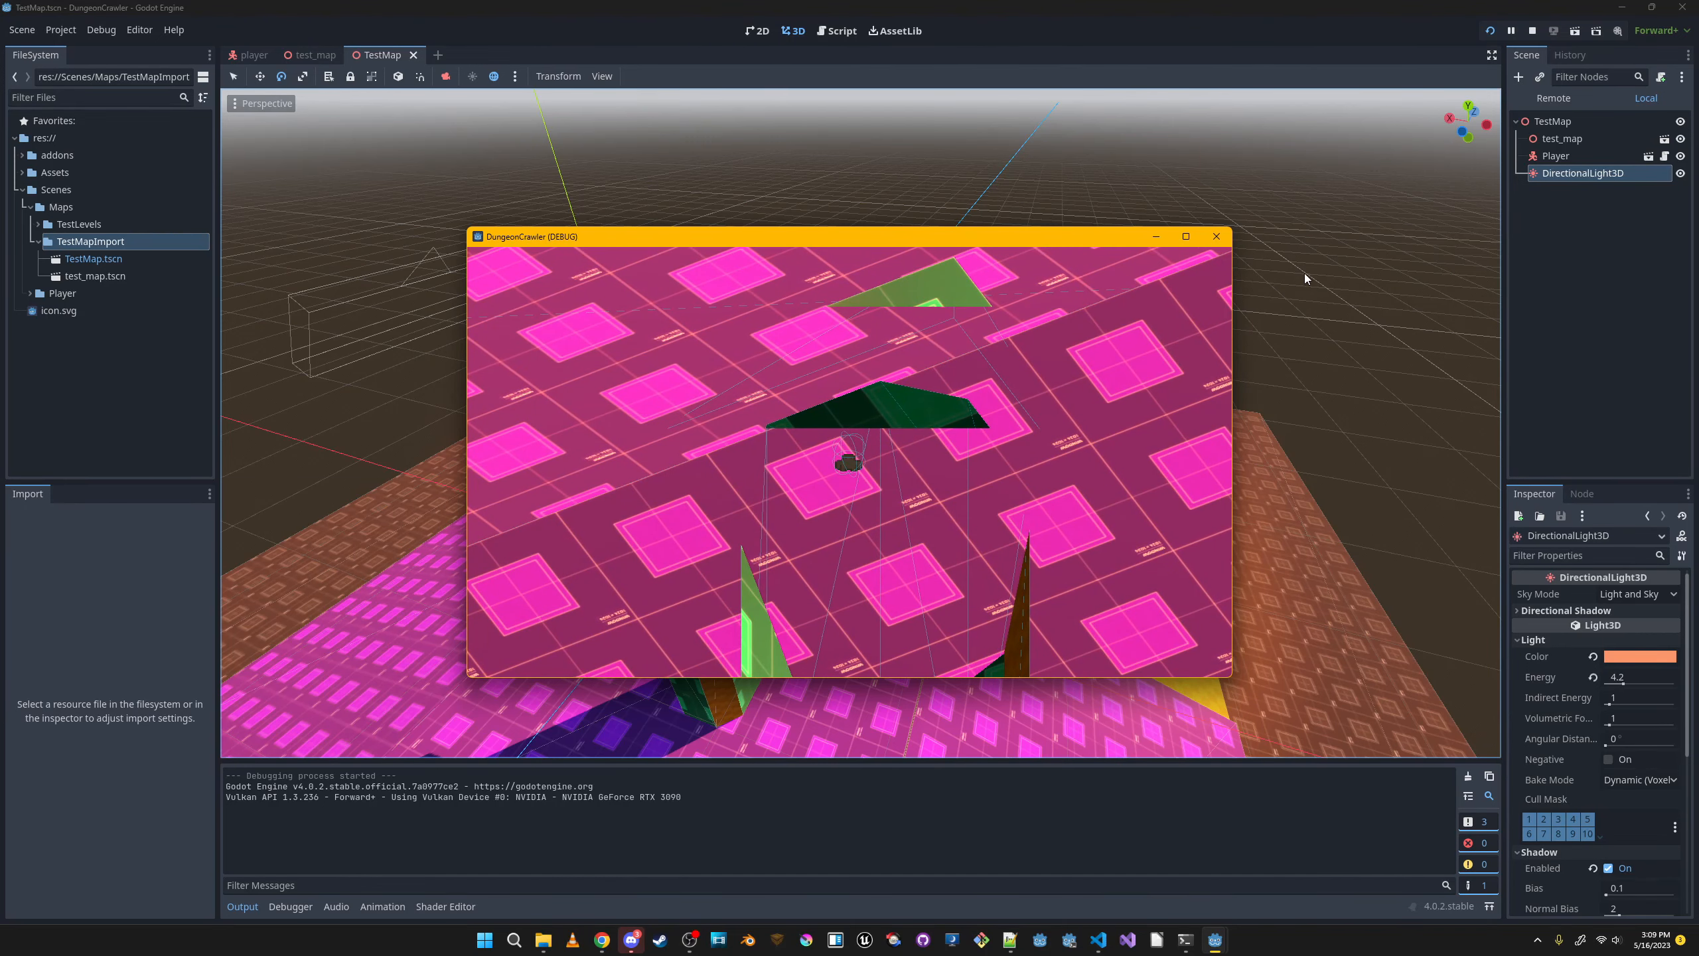
click(1217, 238)
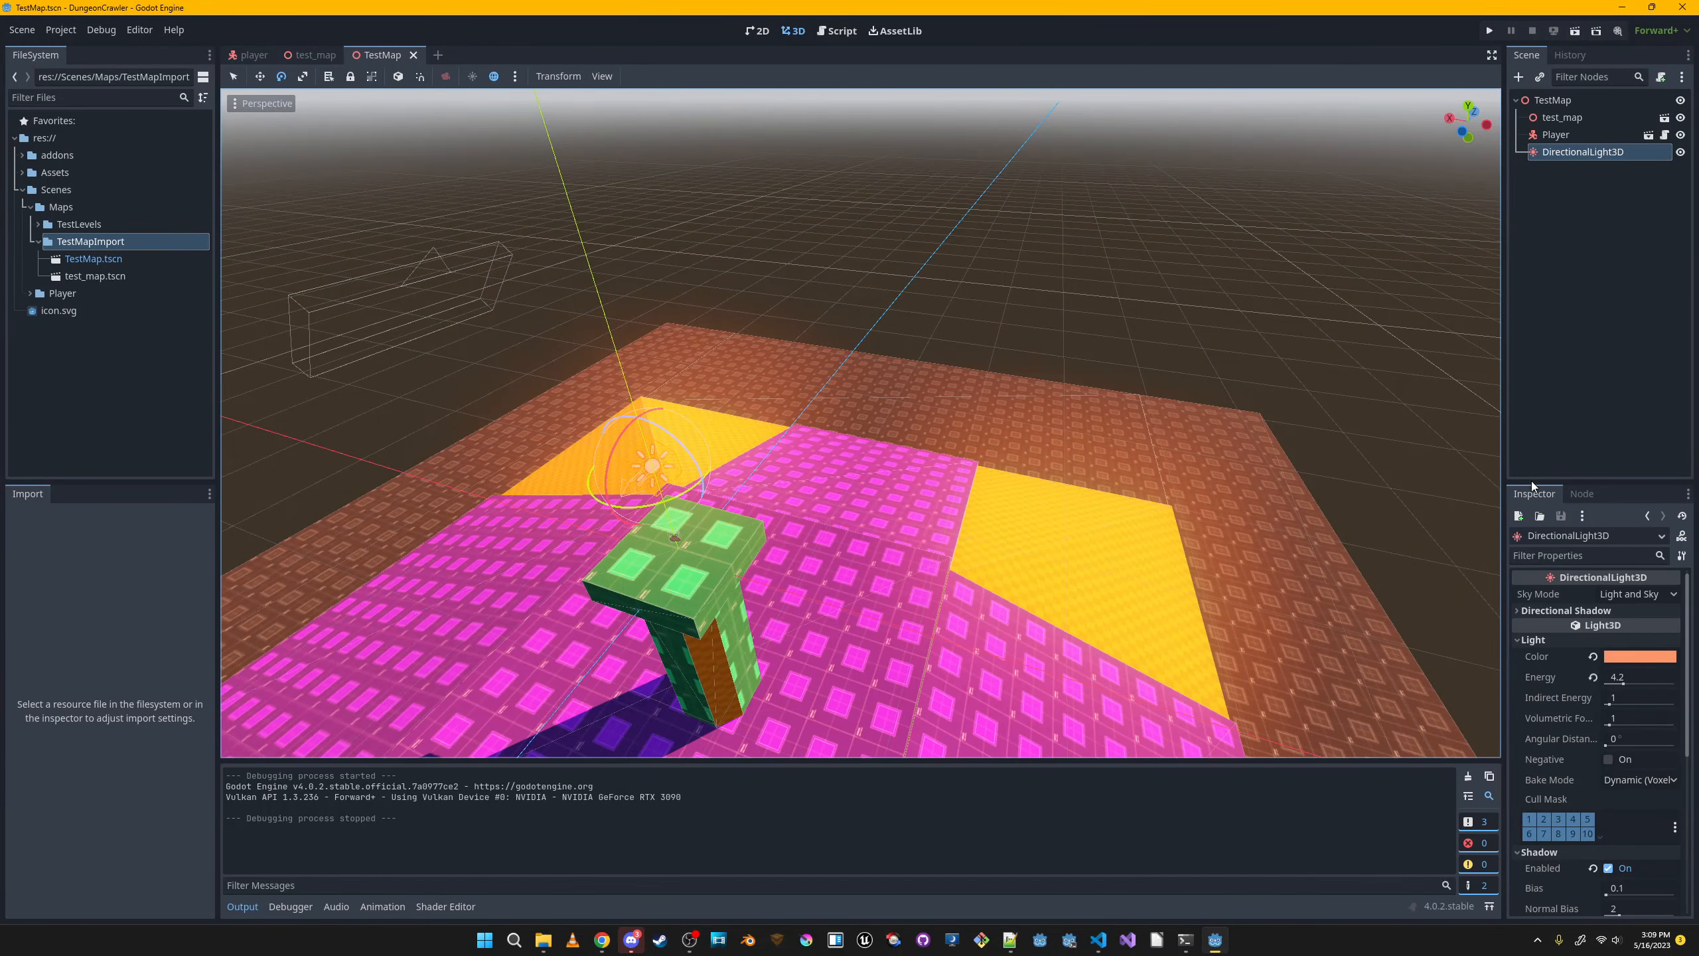
In the player scene, multiply the Camera3D's position by 1.5 to x 15, y 21.213, z 15 m and save the scene.
click(1648, 136)
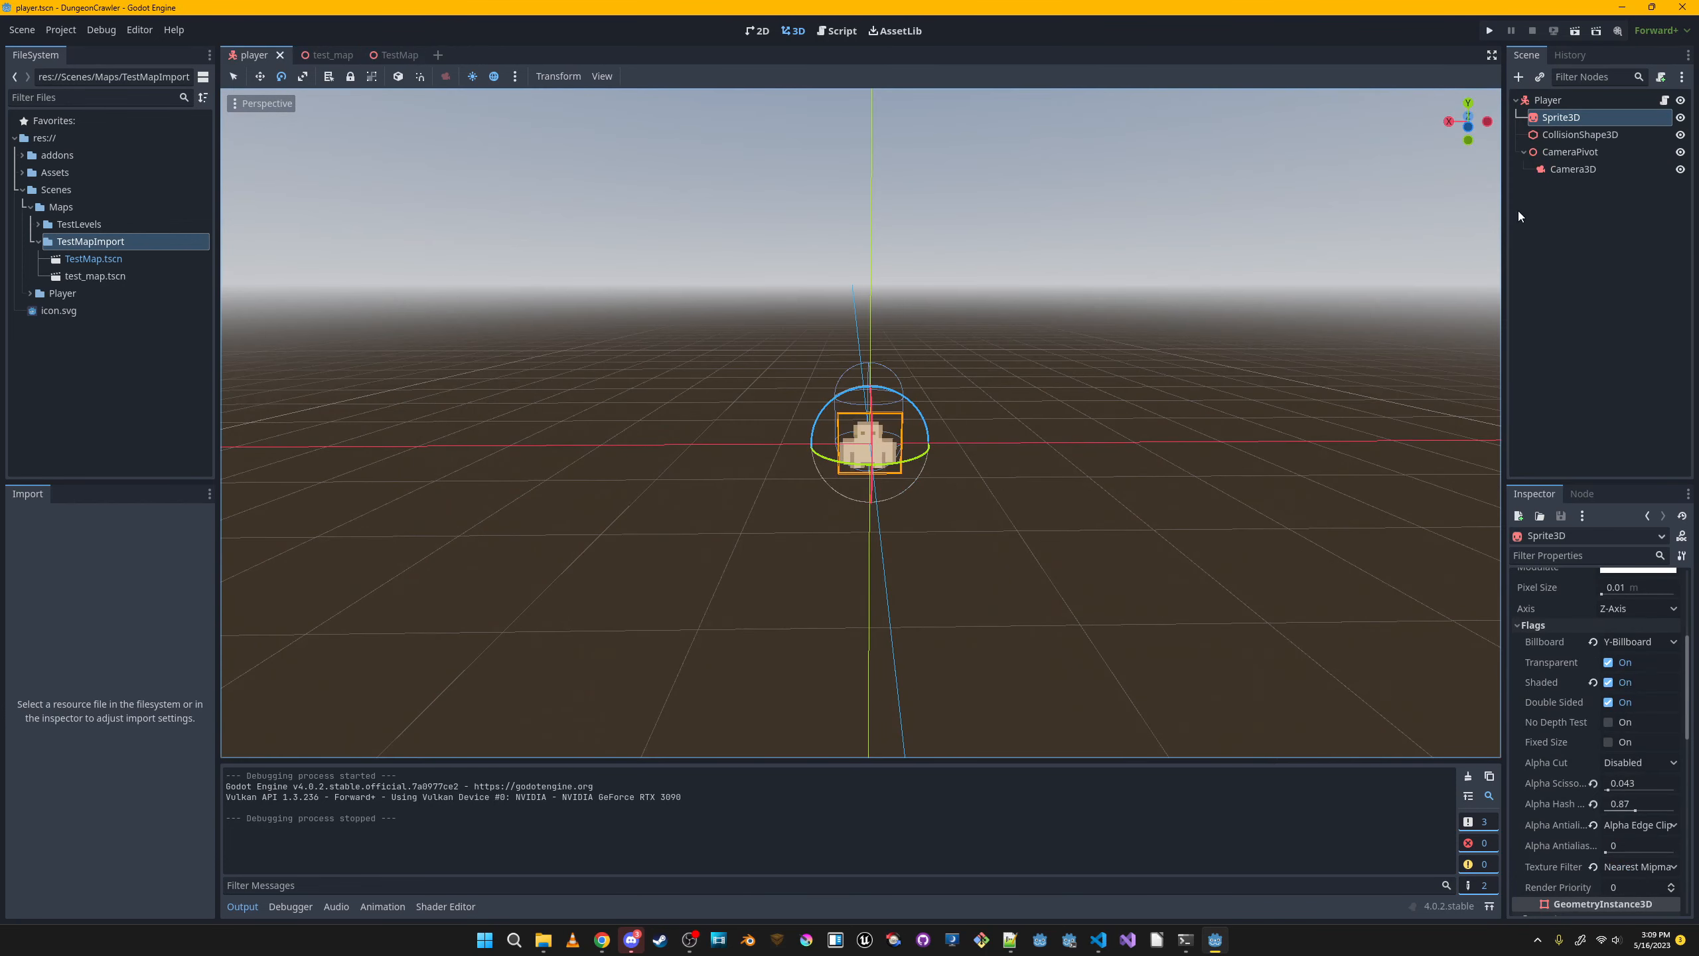
click(1570, 170)
scroll(1584, 760, down, 3)
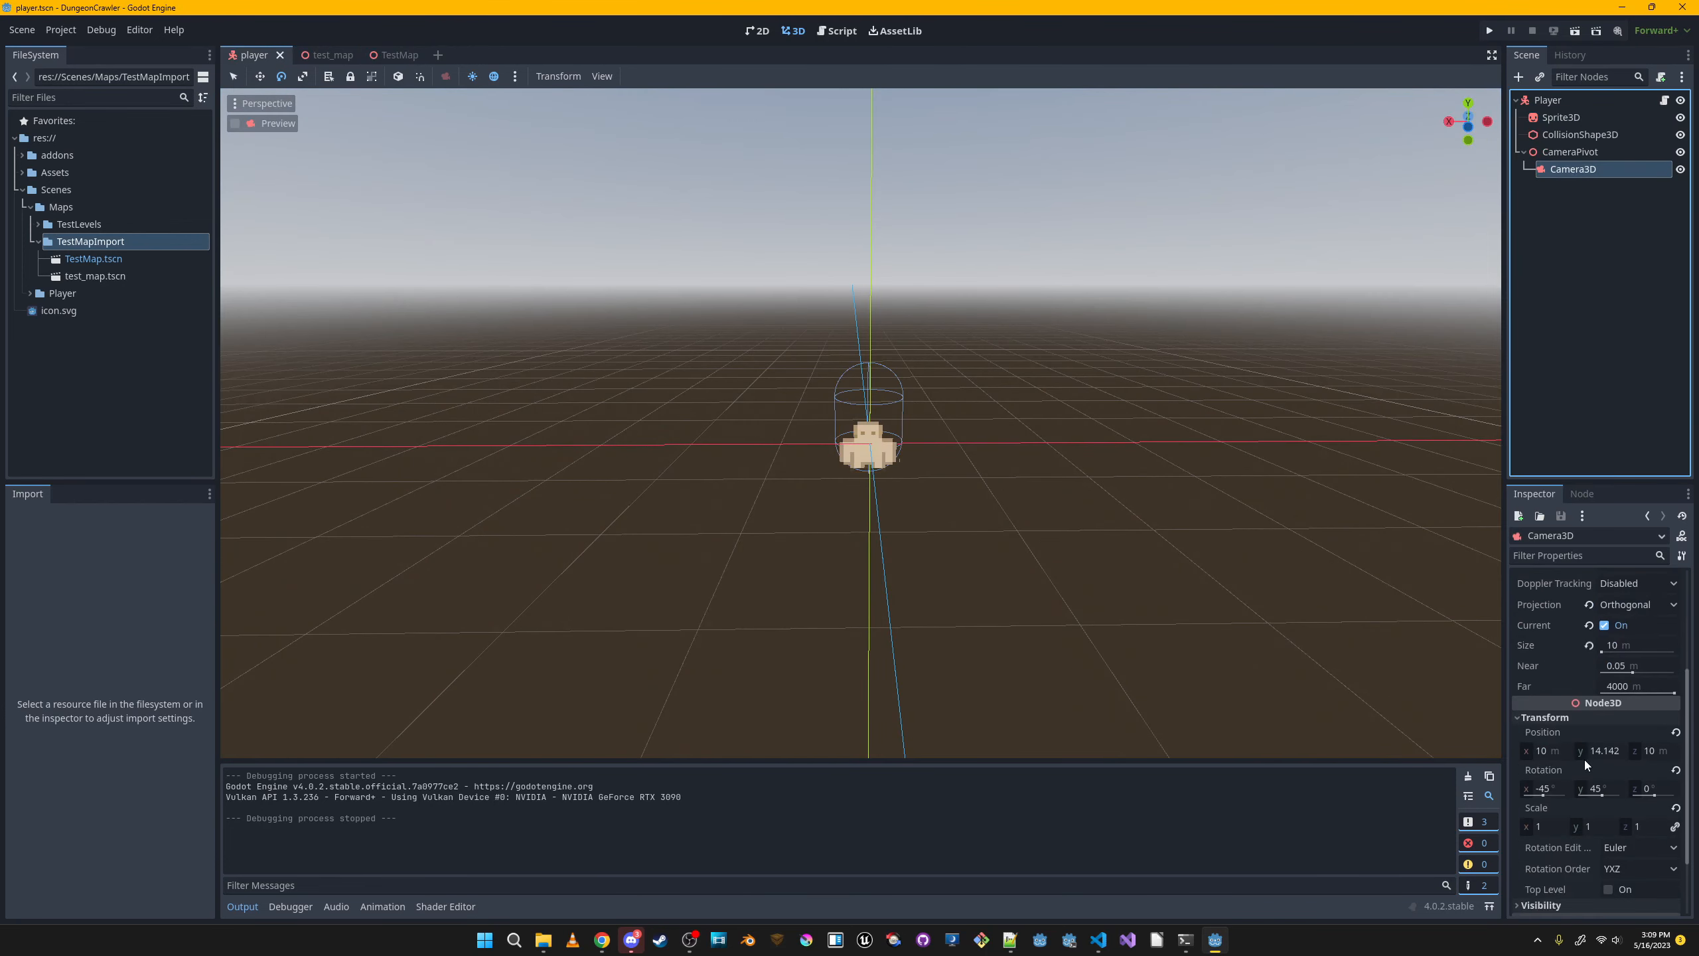
click(1564, 667)
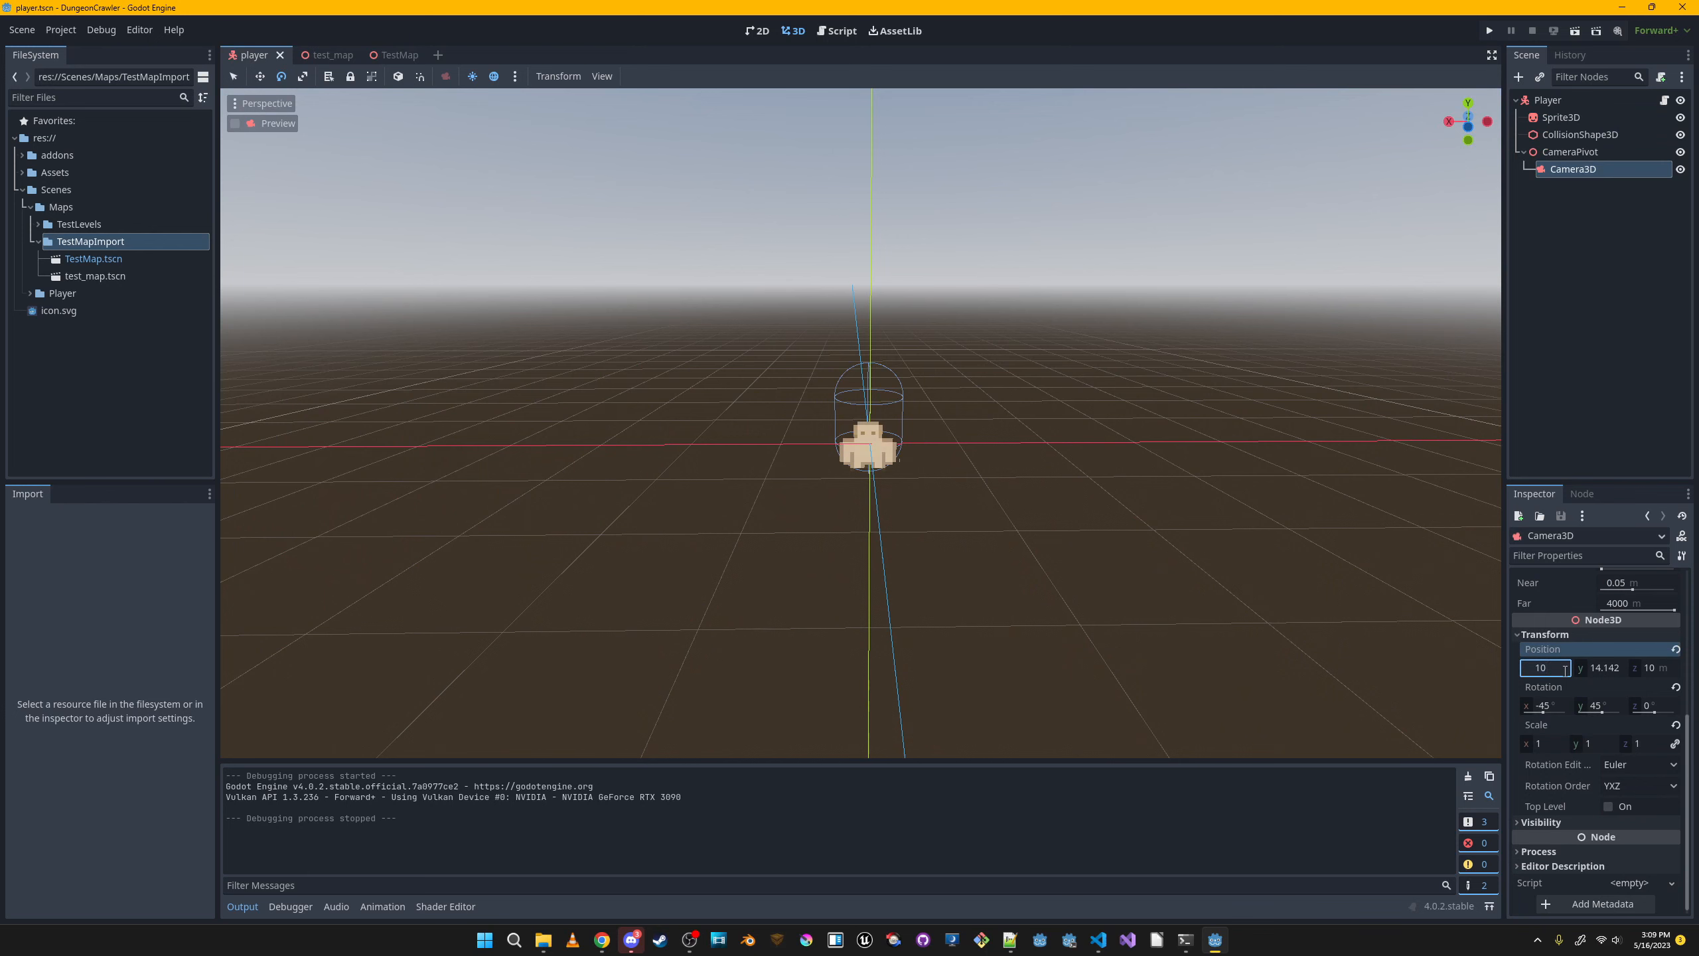
text(*1.5)
key(Return)
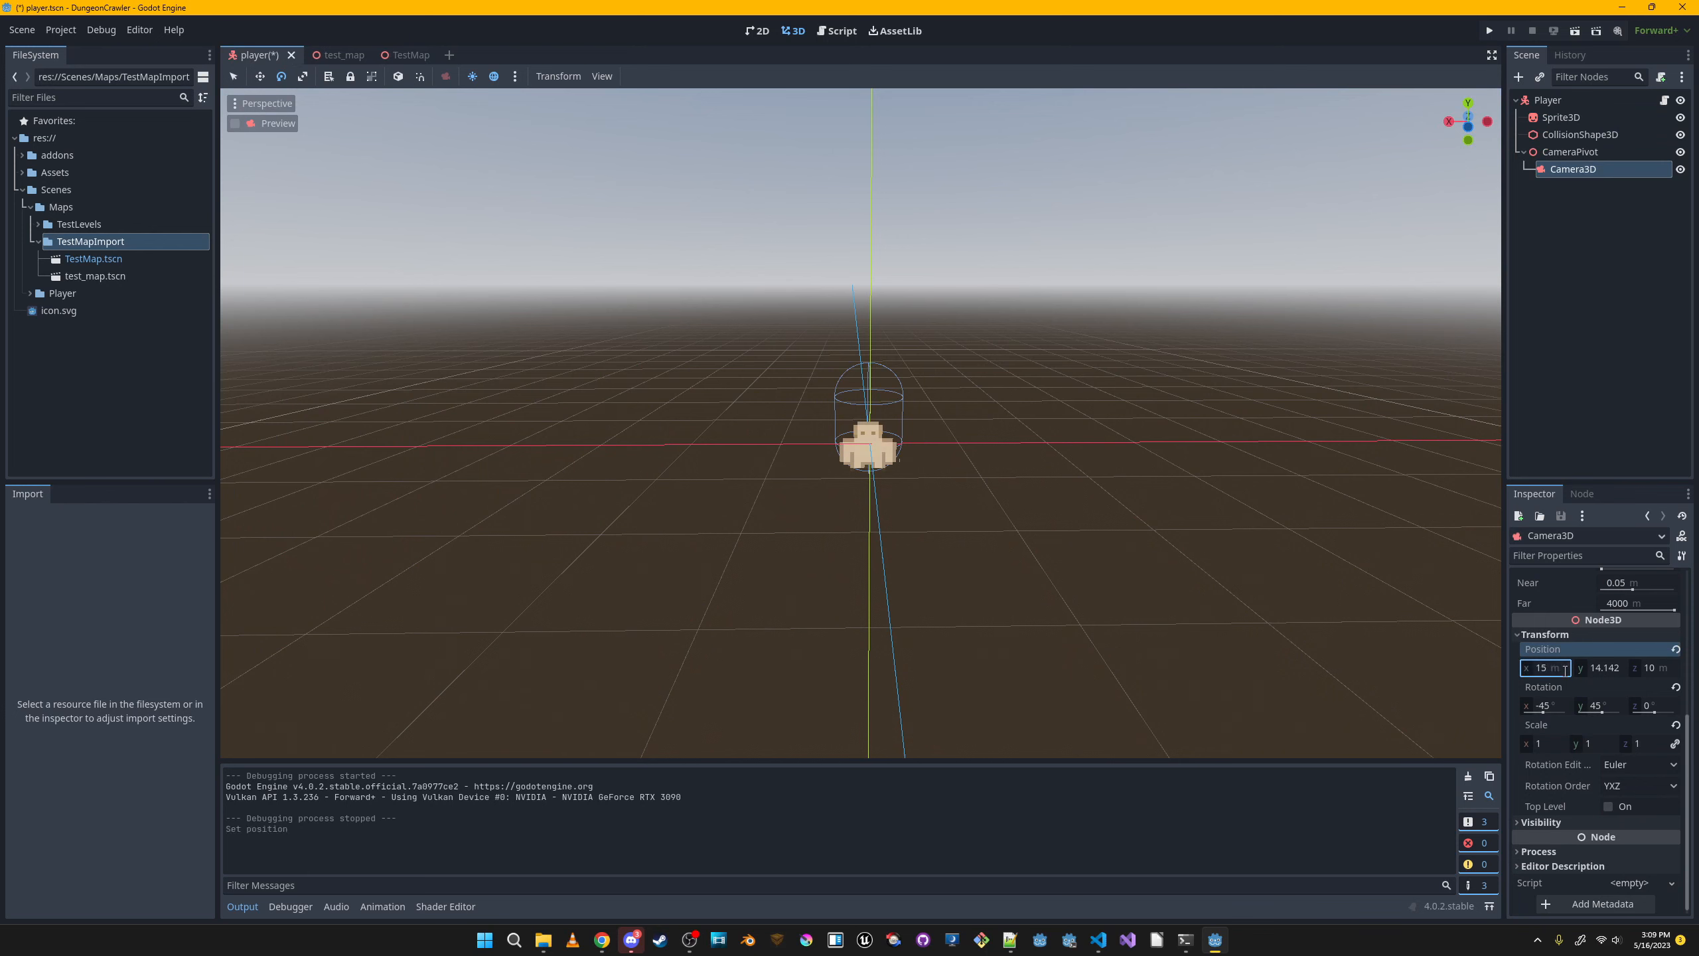
click(1600, 668)
key(Tab)
key(ctrl+s)
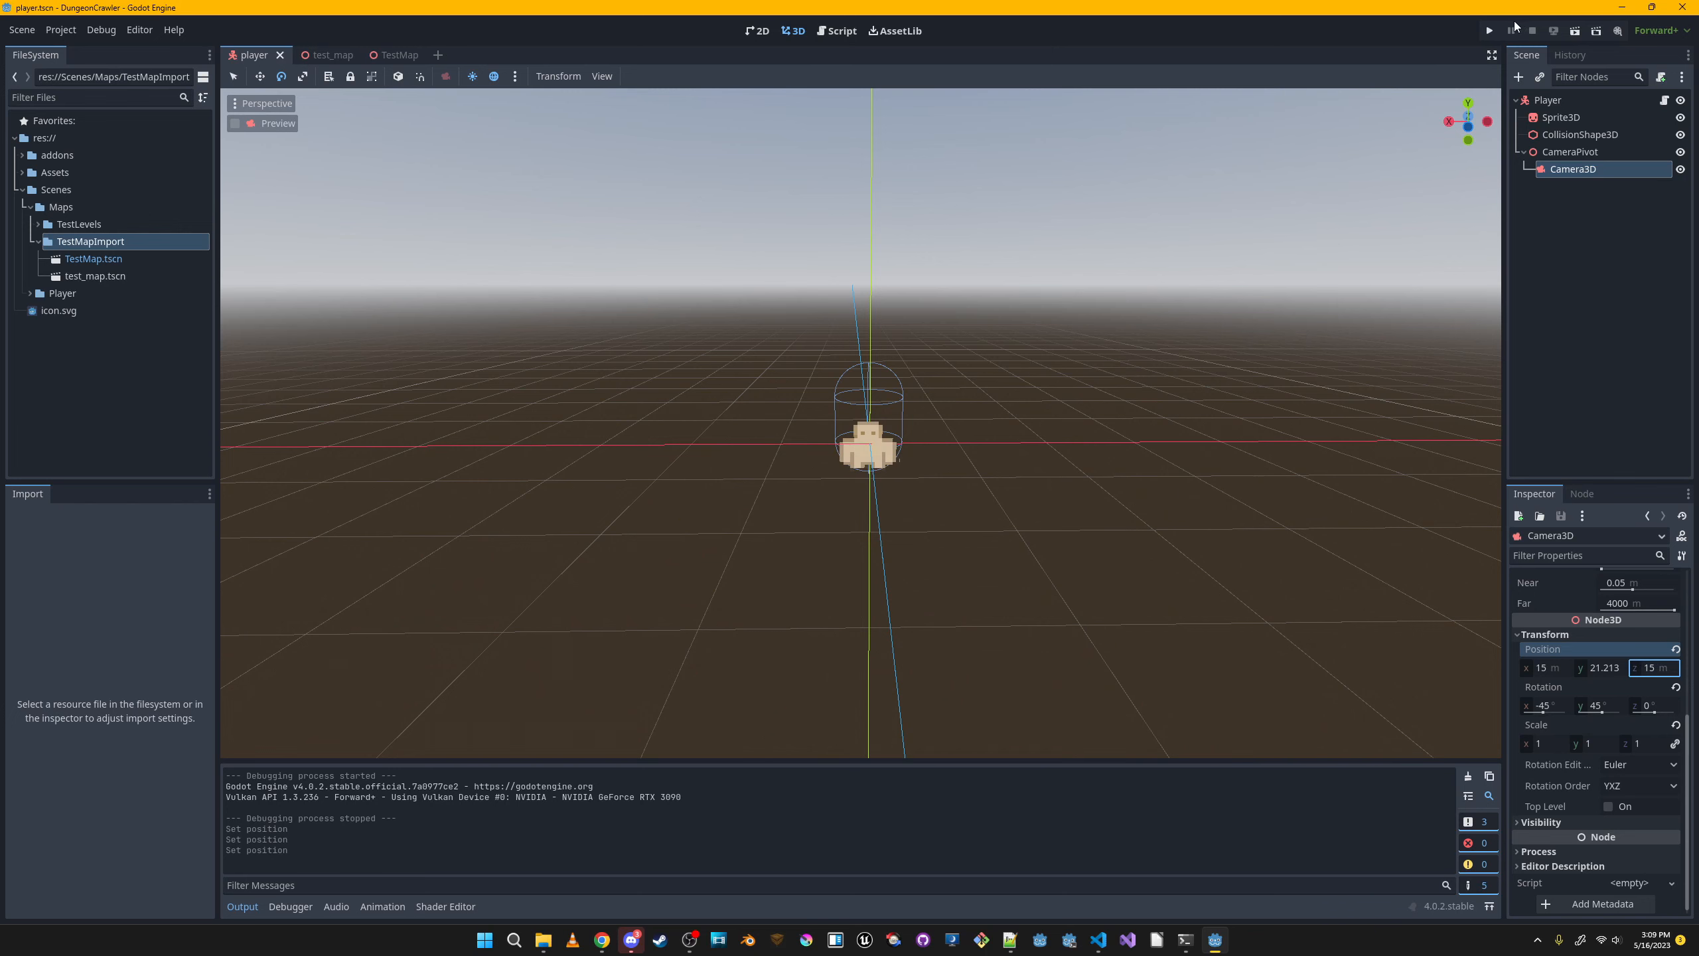
Play the project, move the player around the pillar and lower floor while rotating the camera to check for clipping, and close the game window.
click(1490, 31)
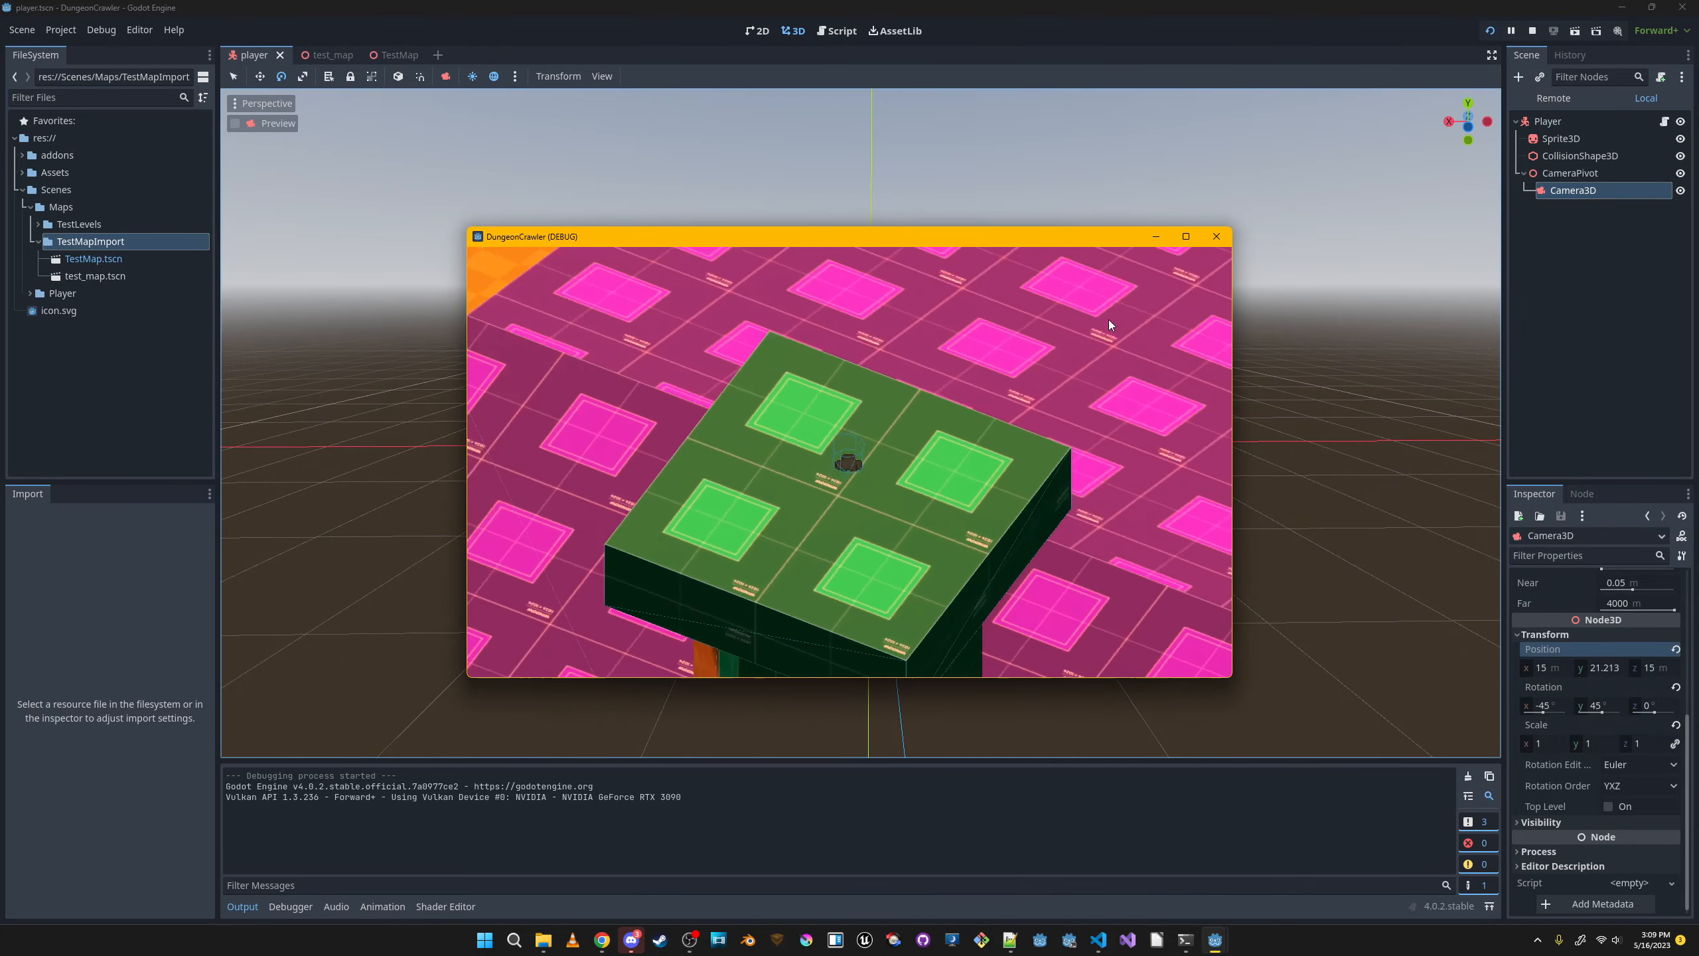
key(w)
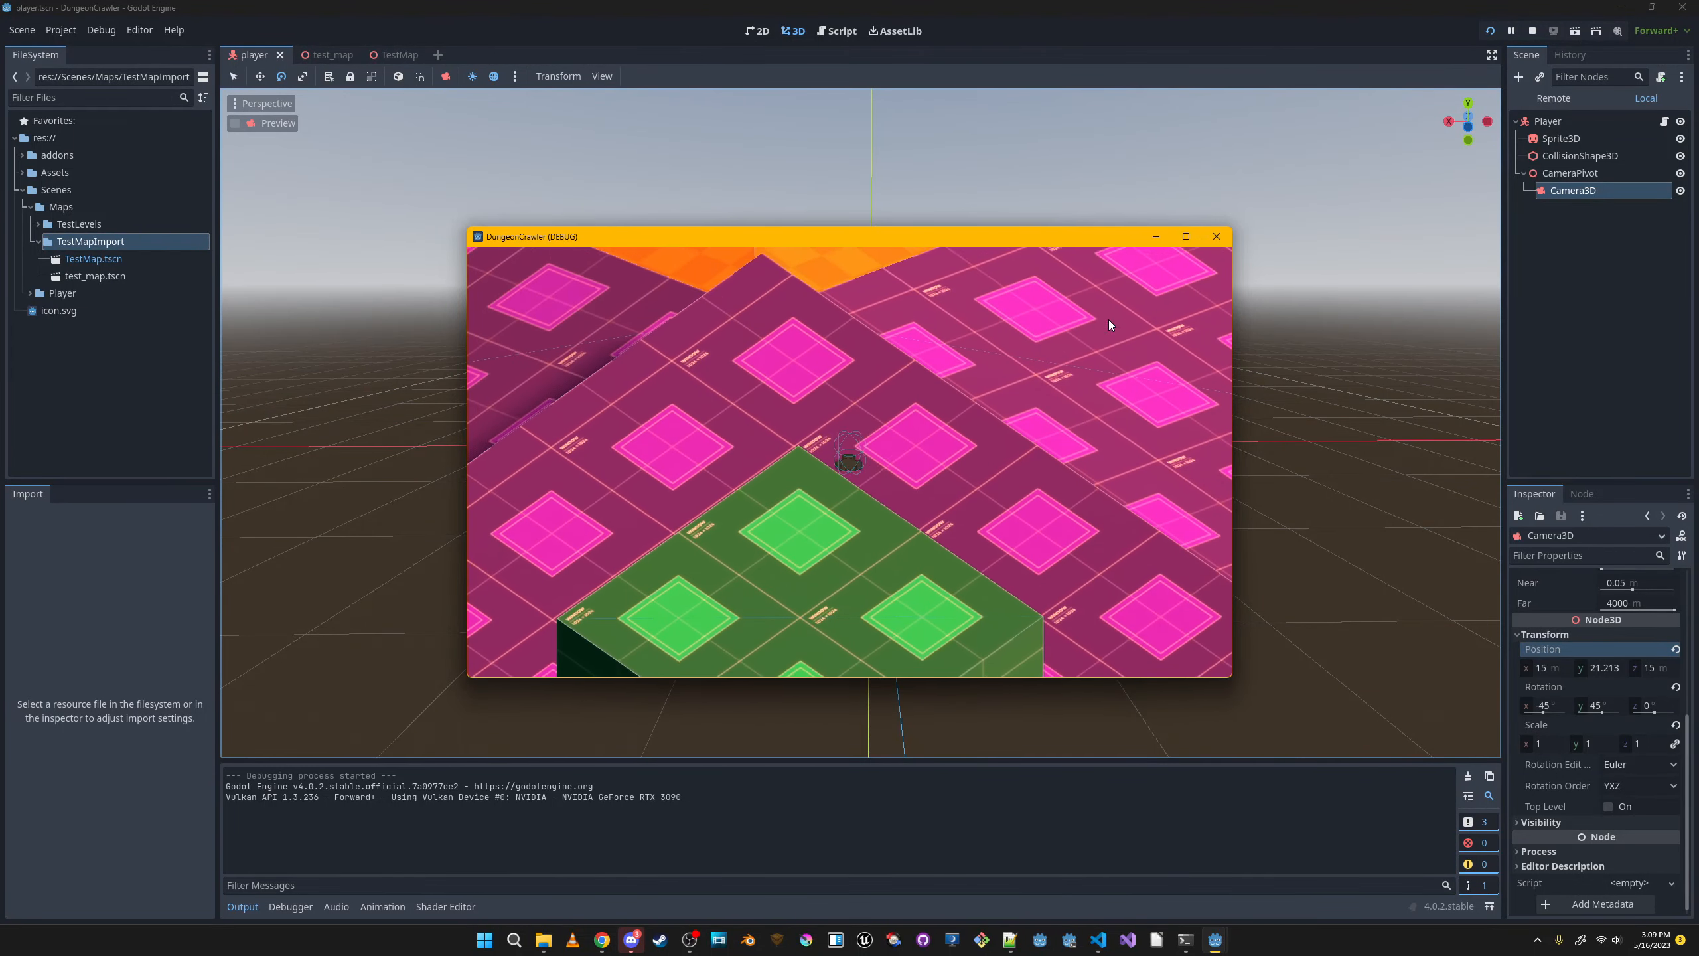
key(q)
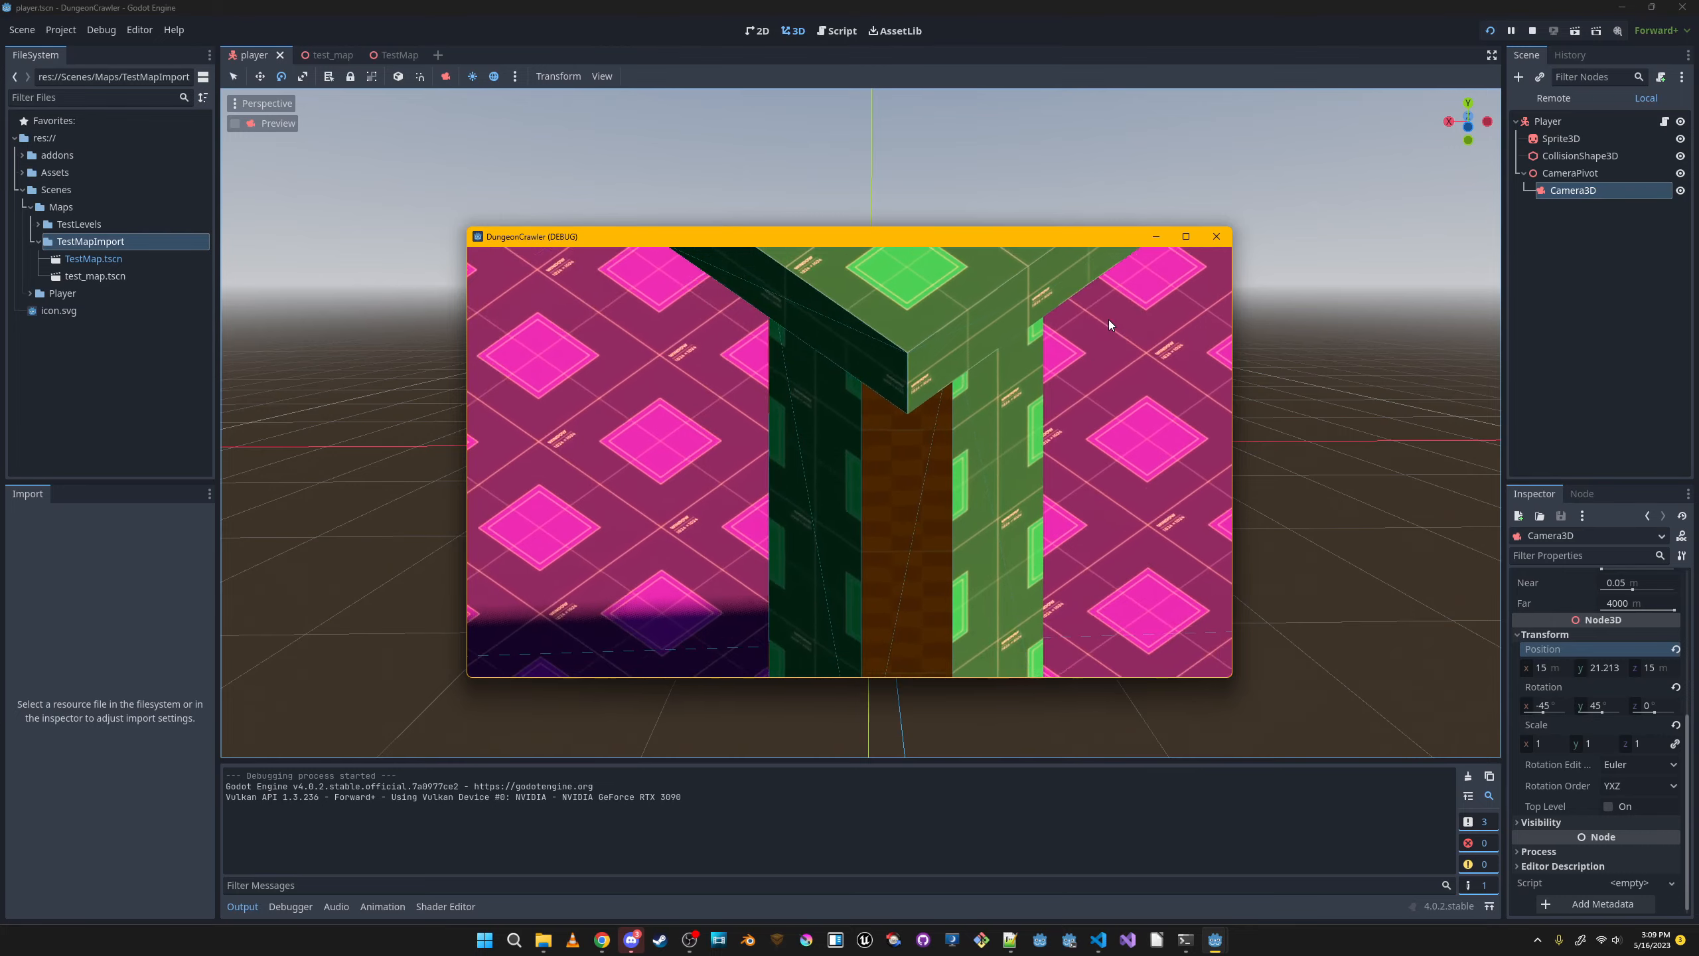
key(w)
key(q)
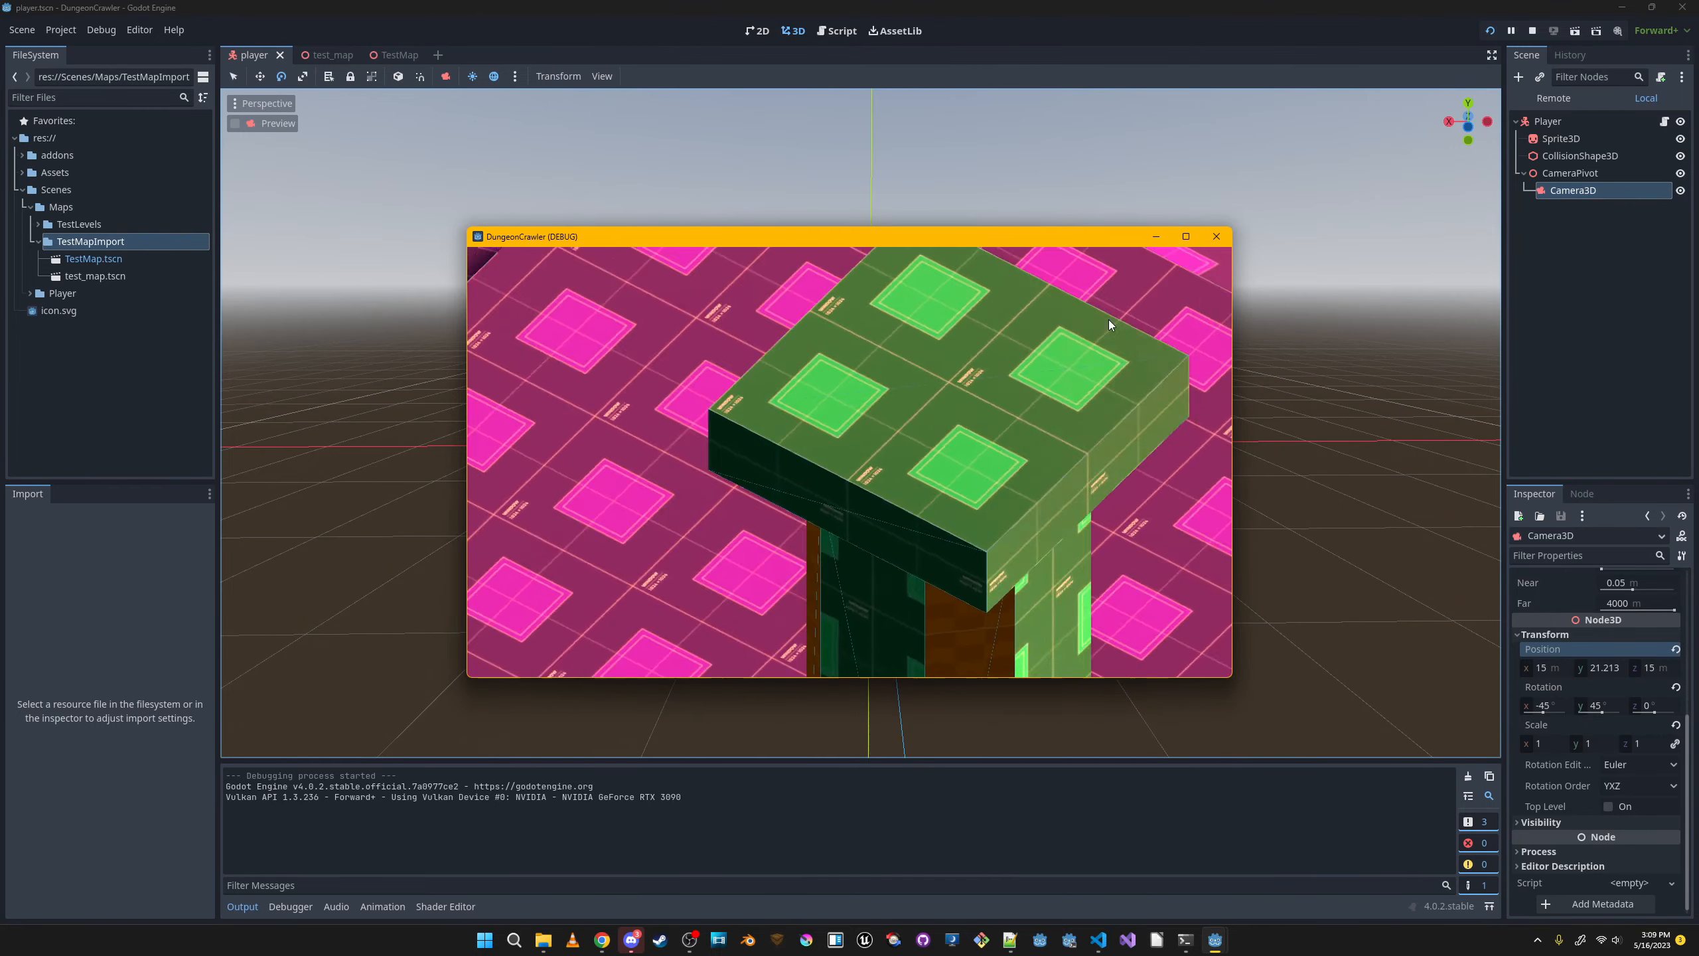
key(q)
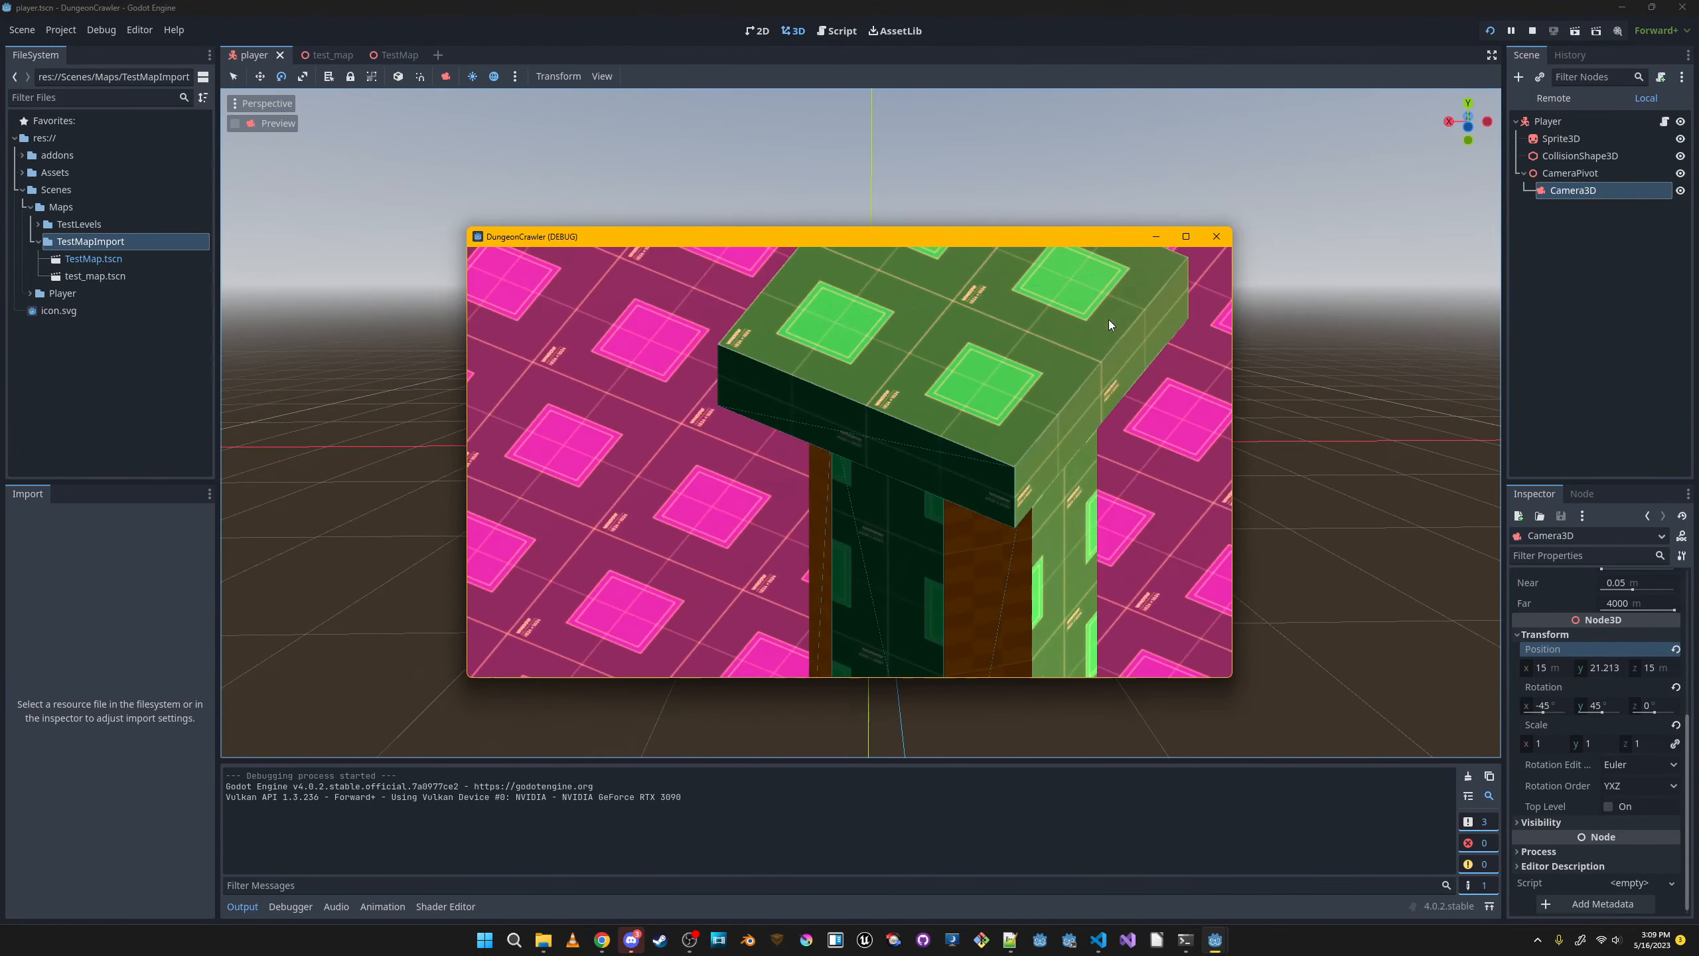
key(q)
key(e)
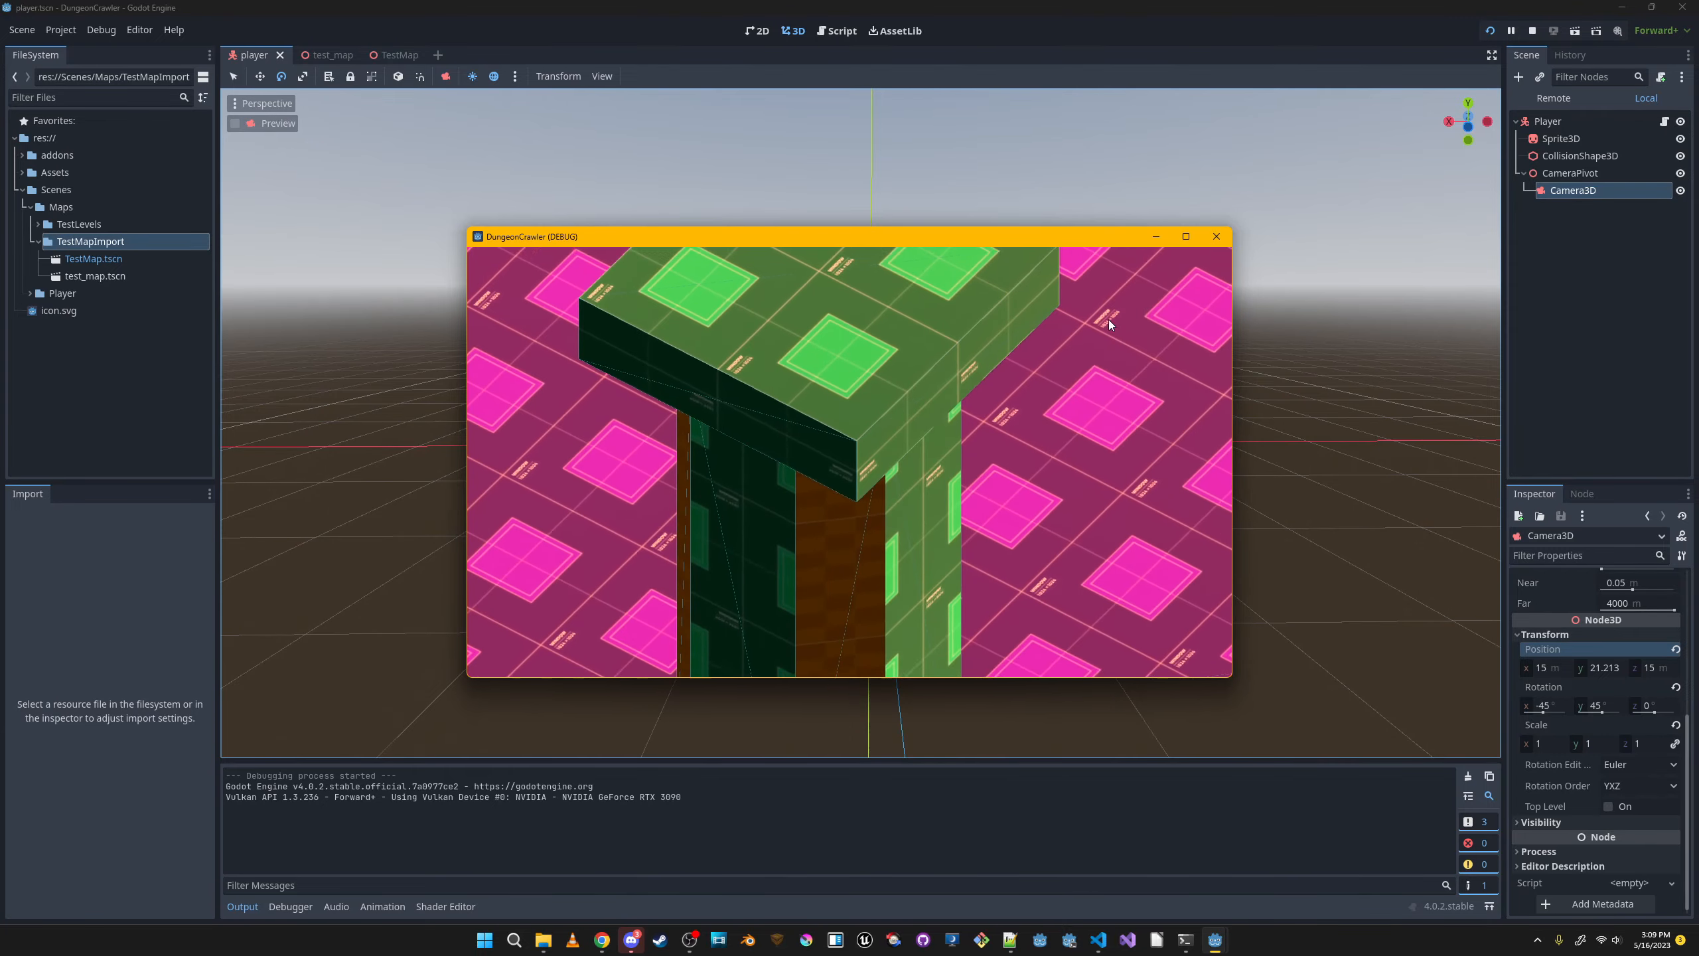
key(w)
key(e)
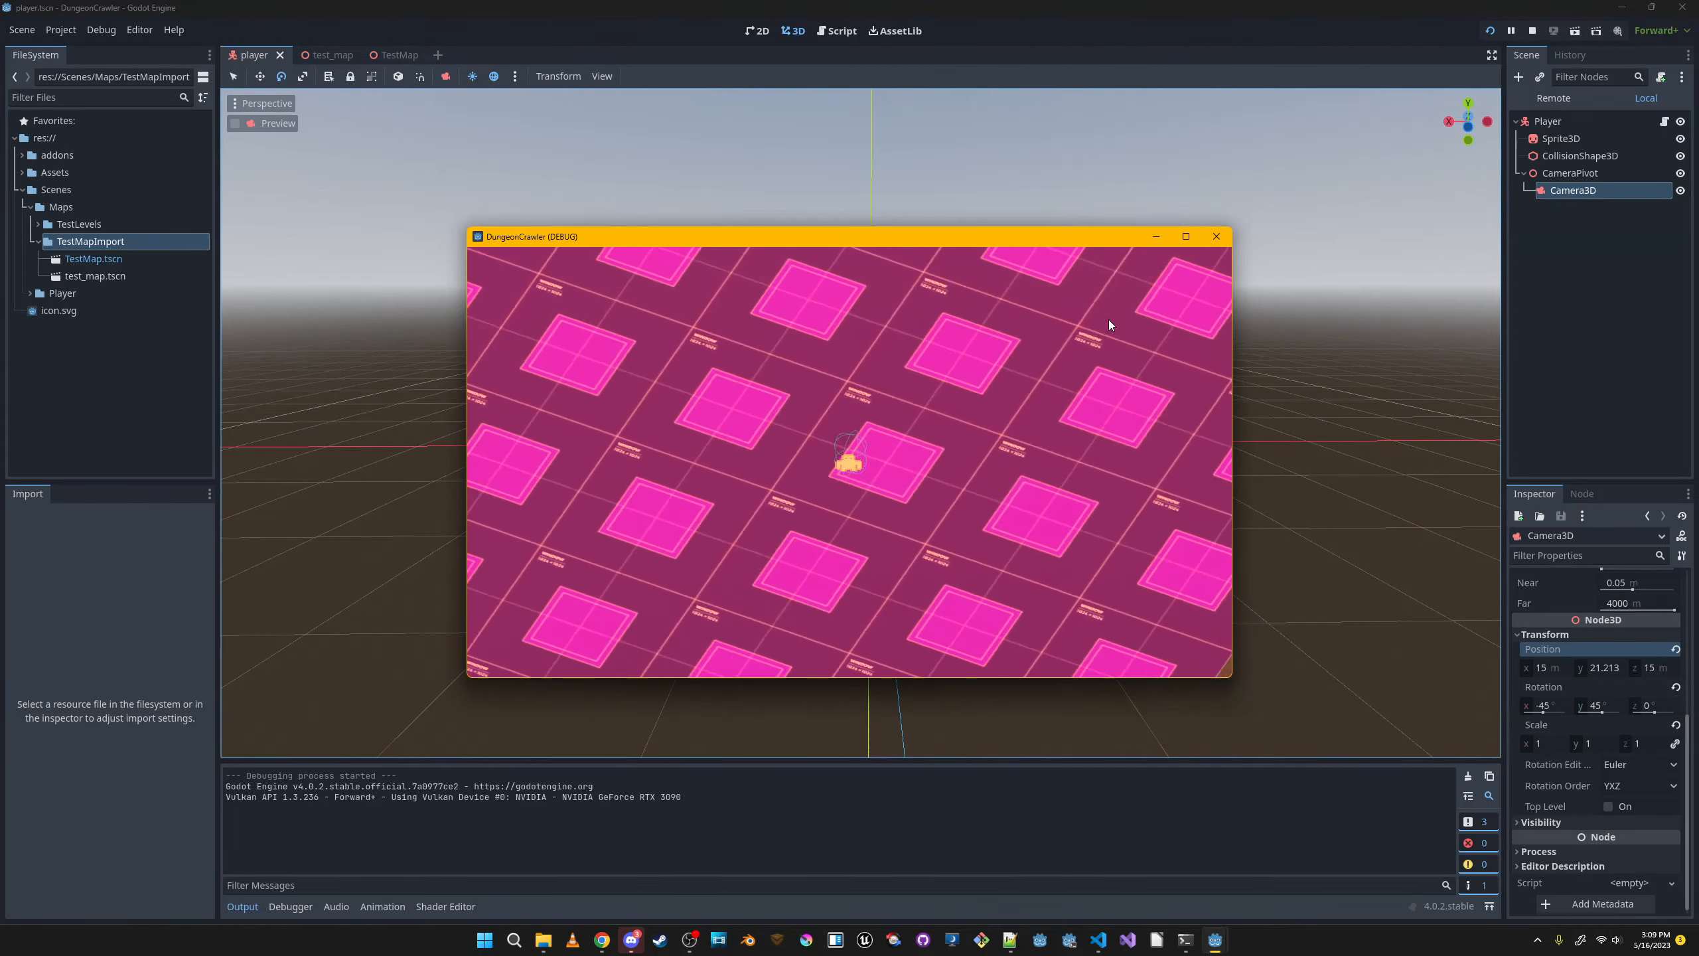
key(q)
key(e)
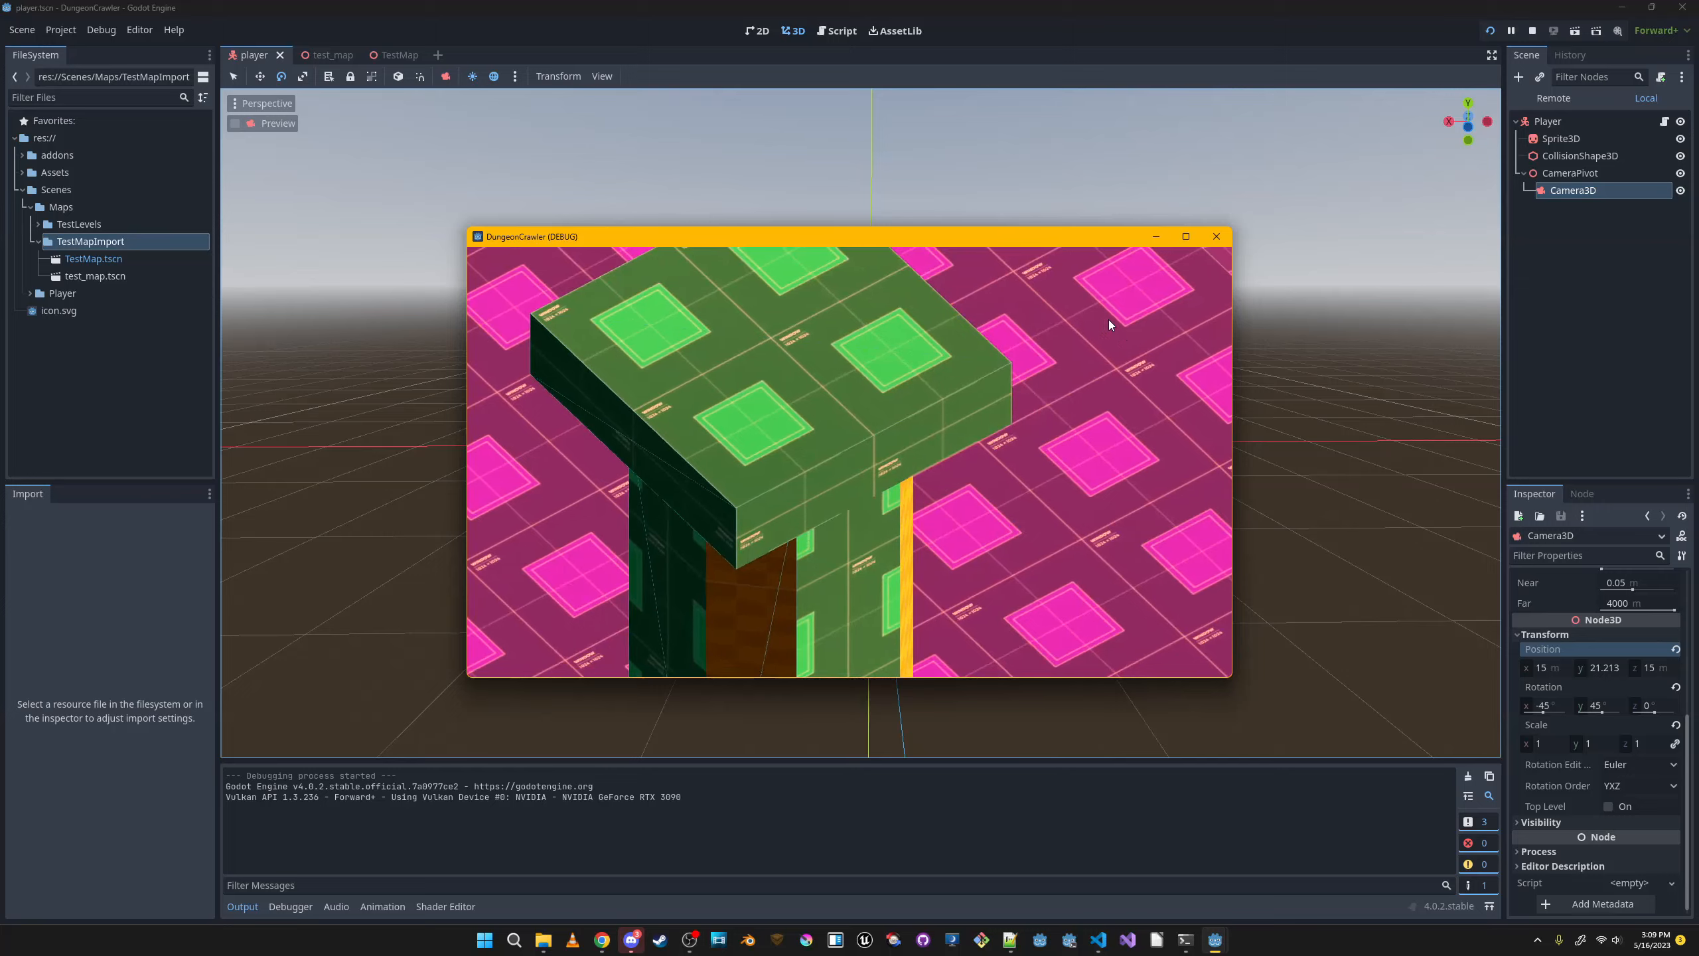
key(w)
key(e)
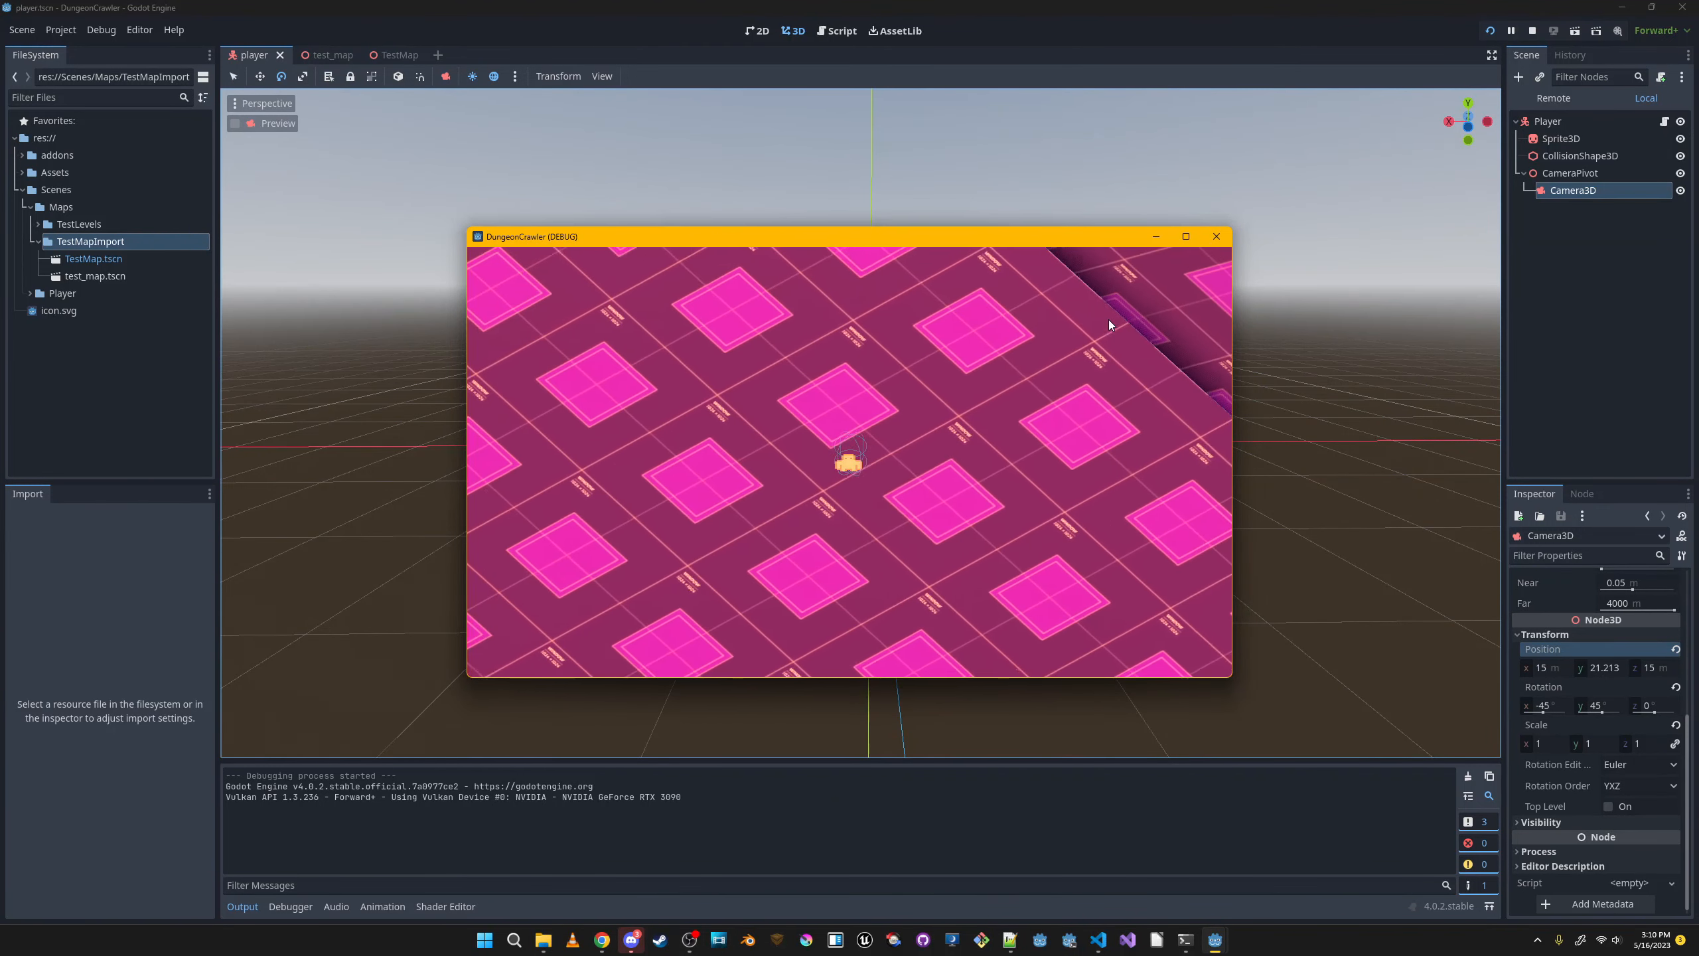
key(a)
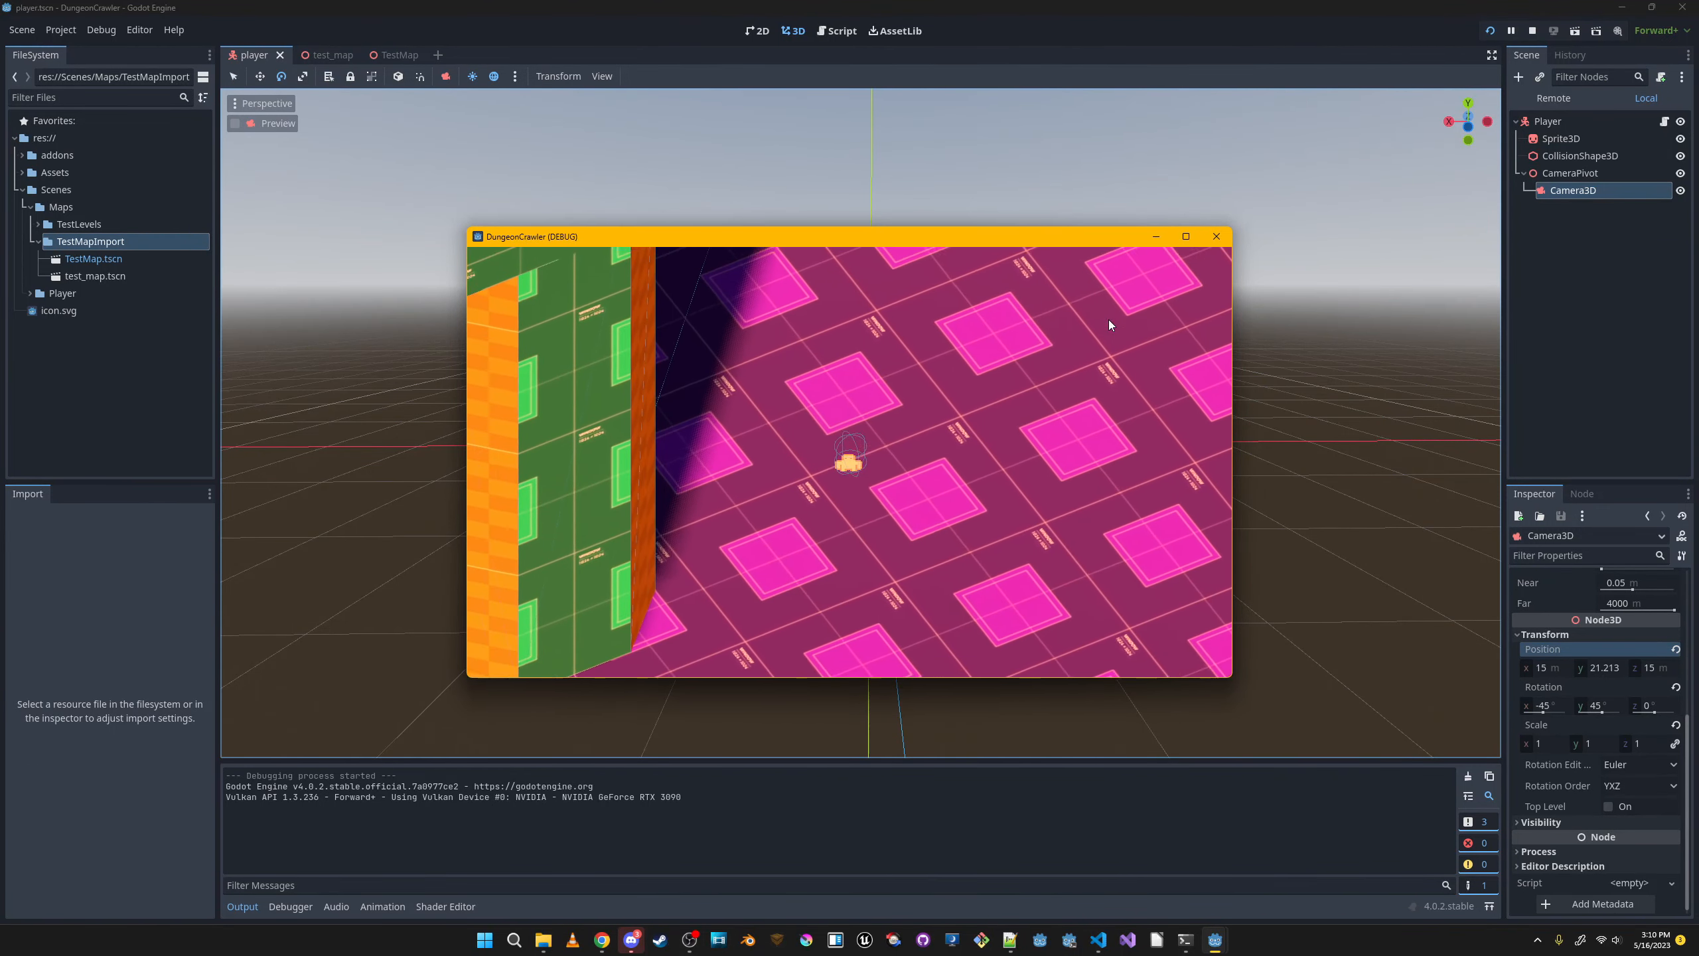
key(a)
key(e)
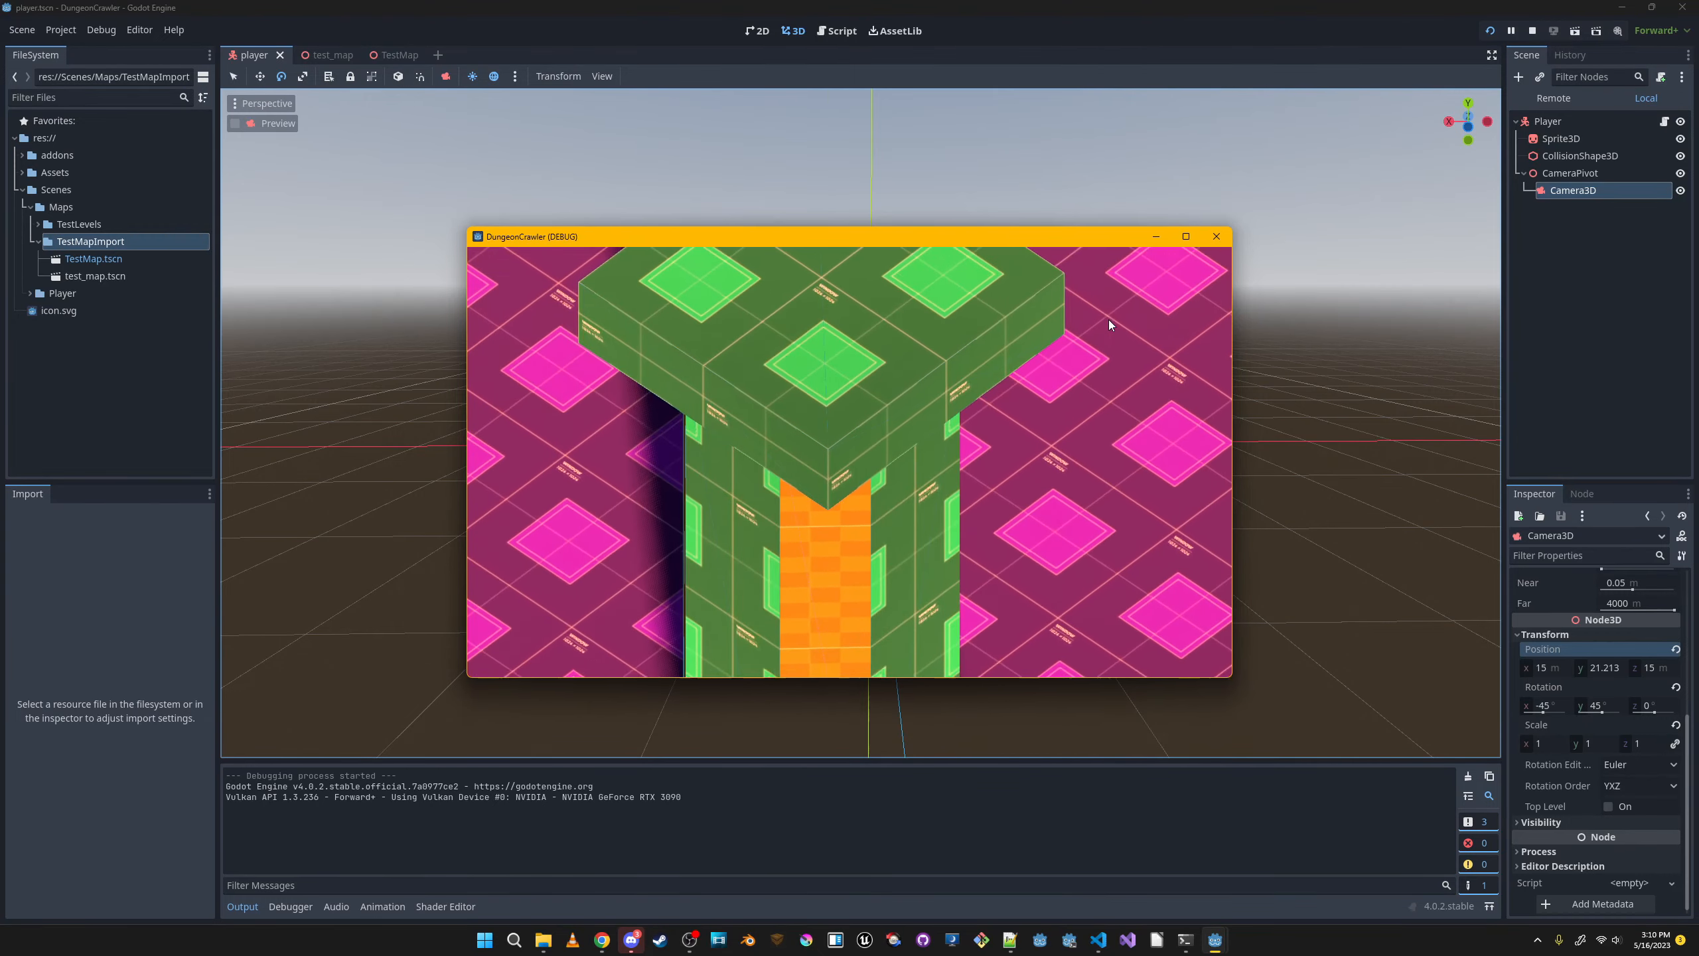
key(w)
key(d)
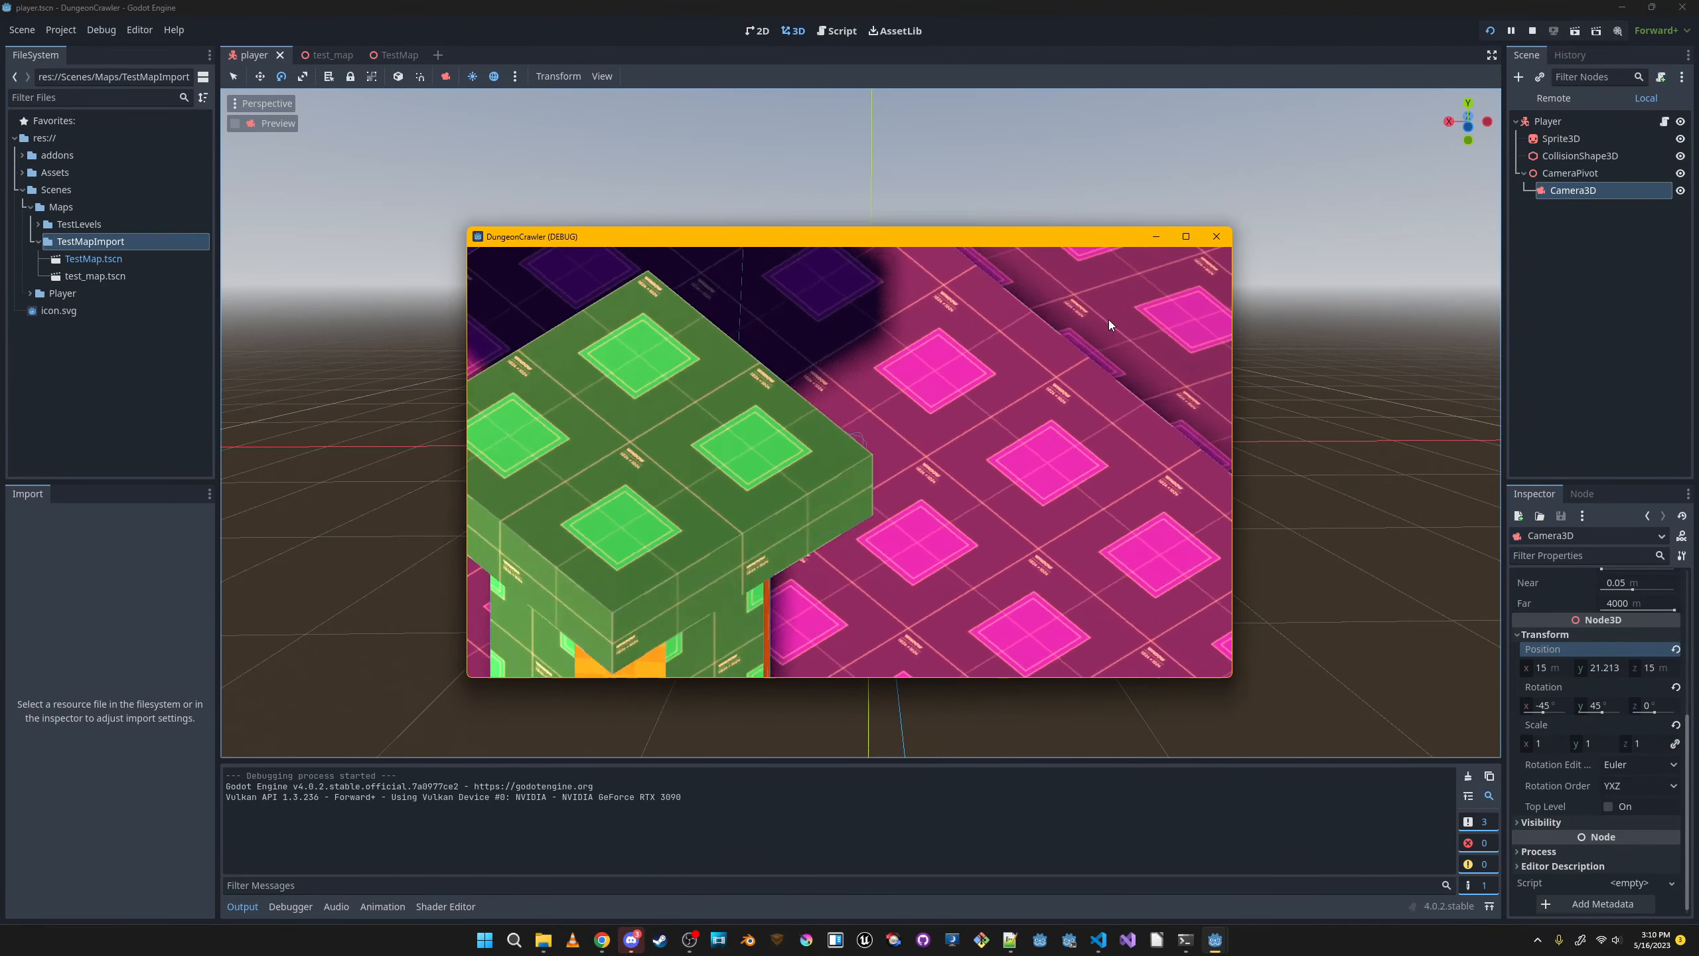
key(d)
key(e)
key(w)
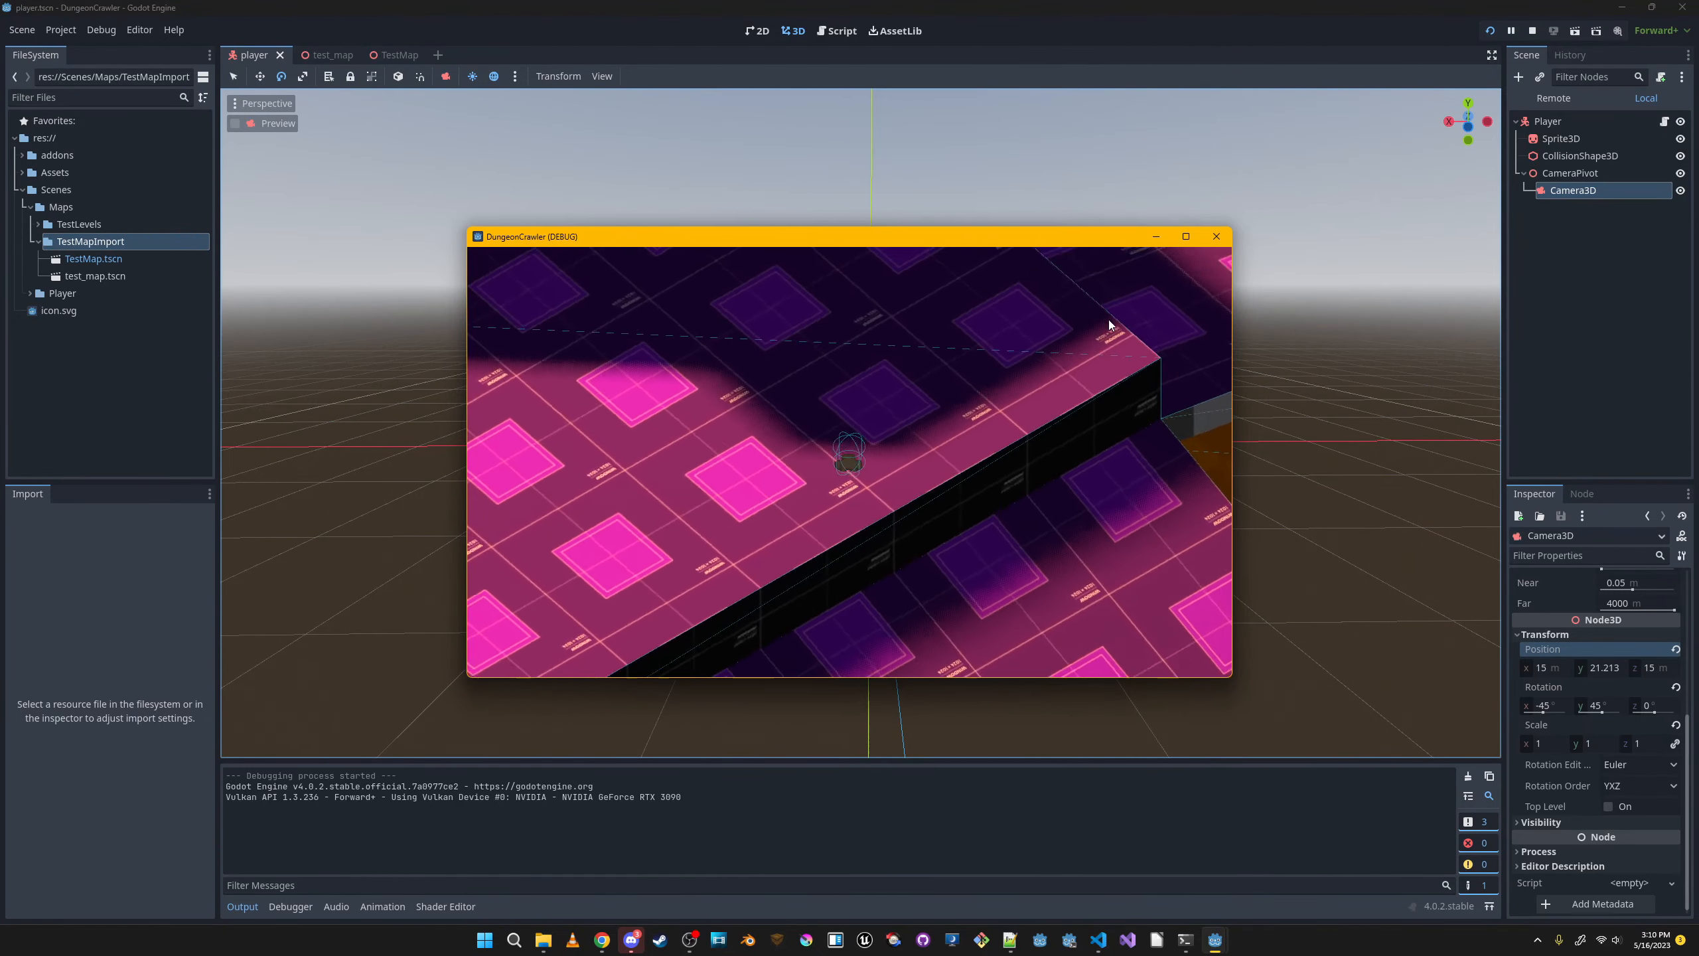
key(w)
key(e)
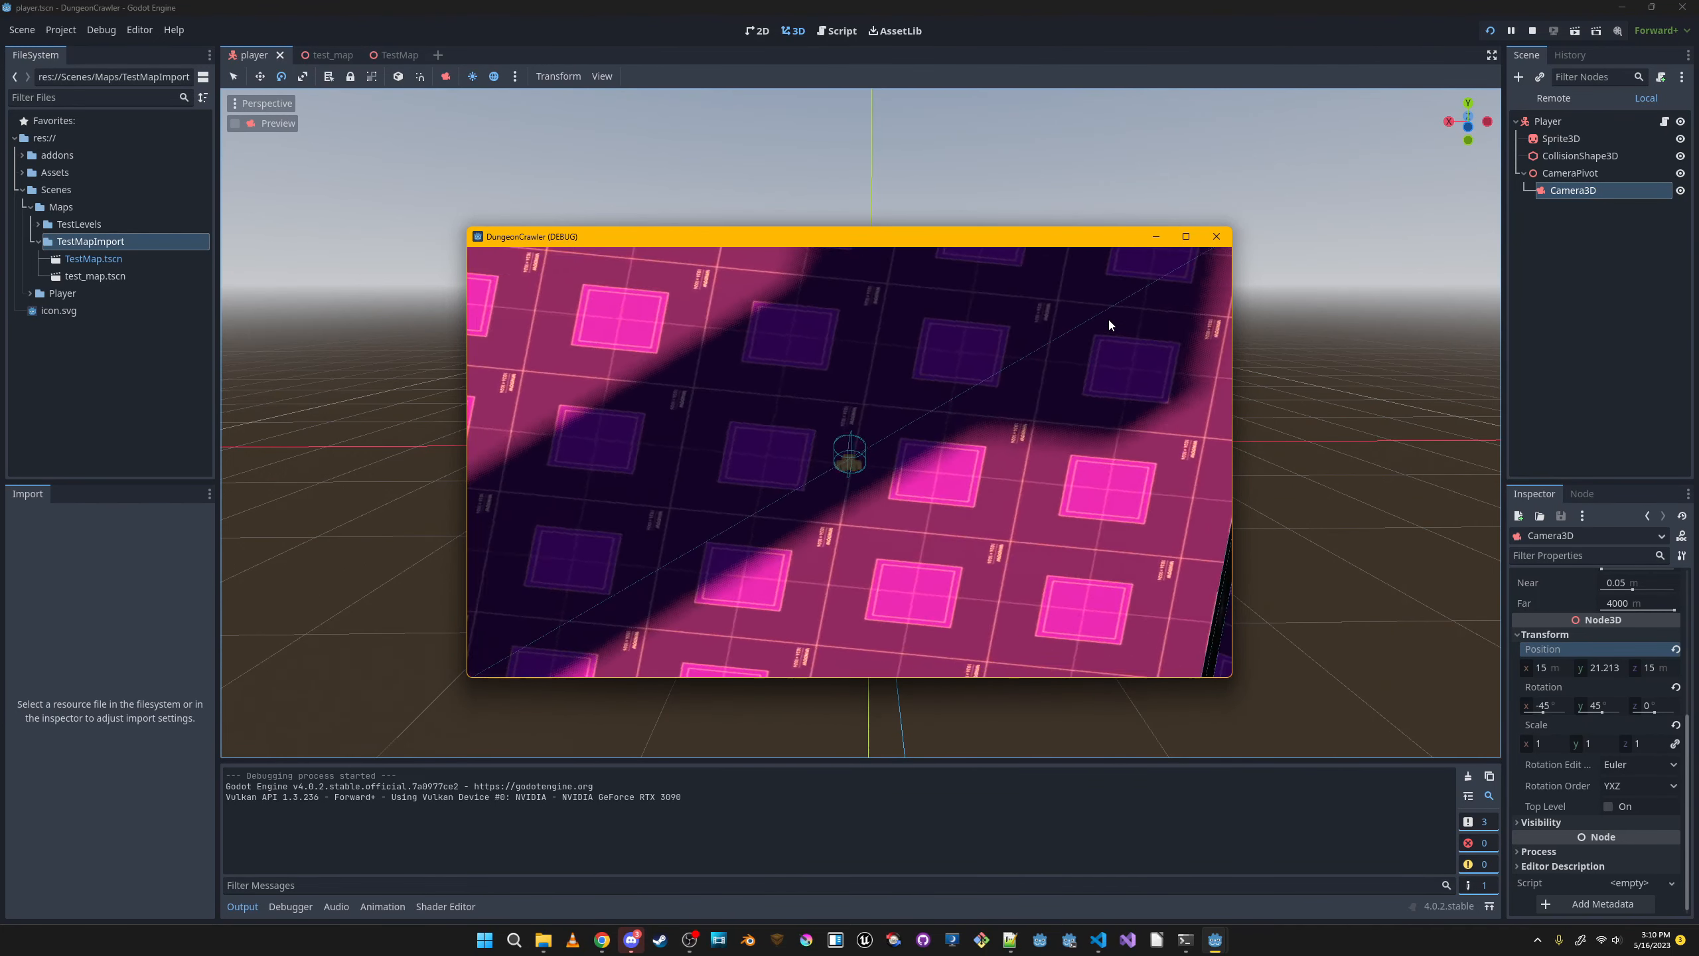
key(e)
key(d)
click(1217, 237)
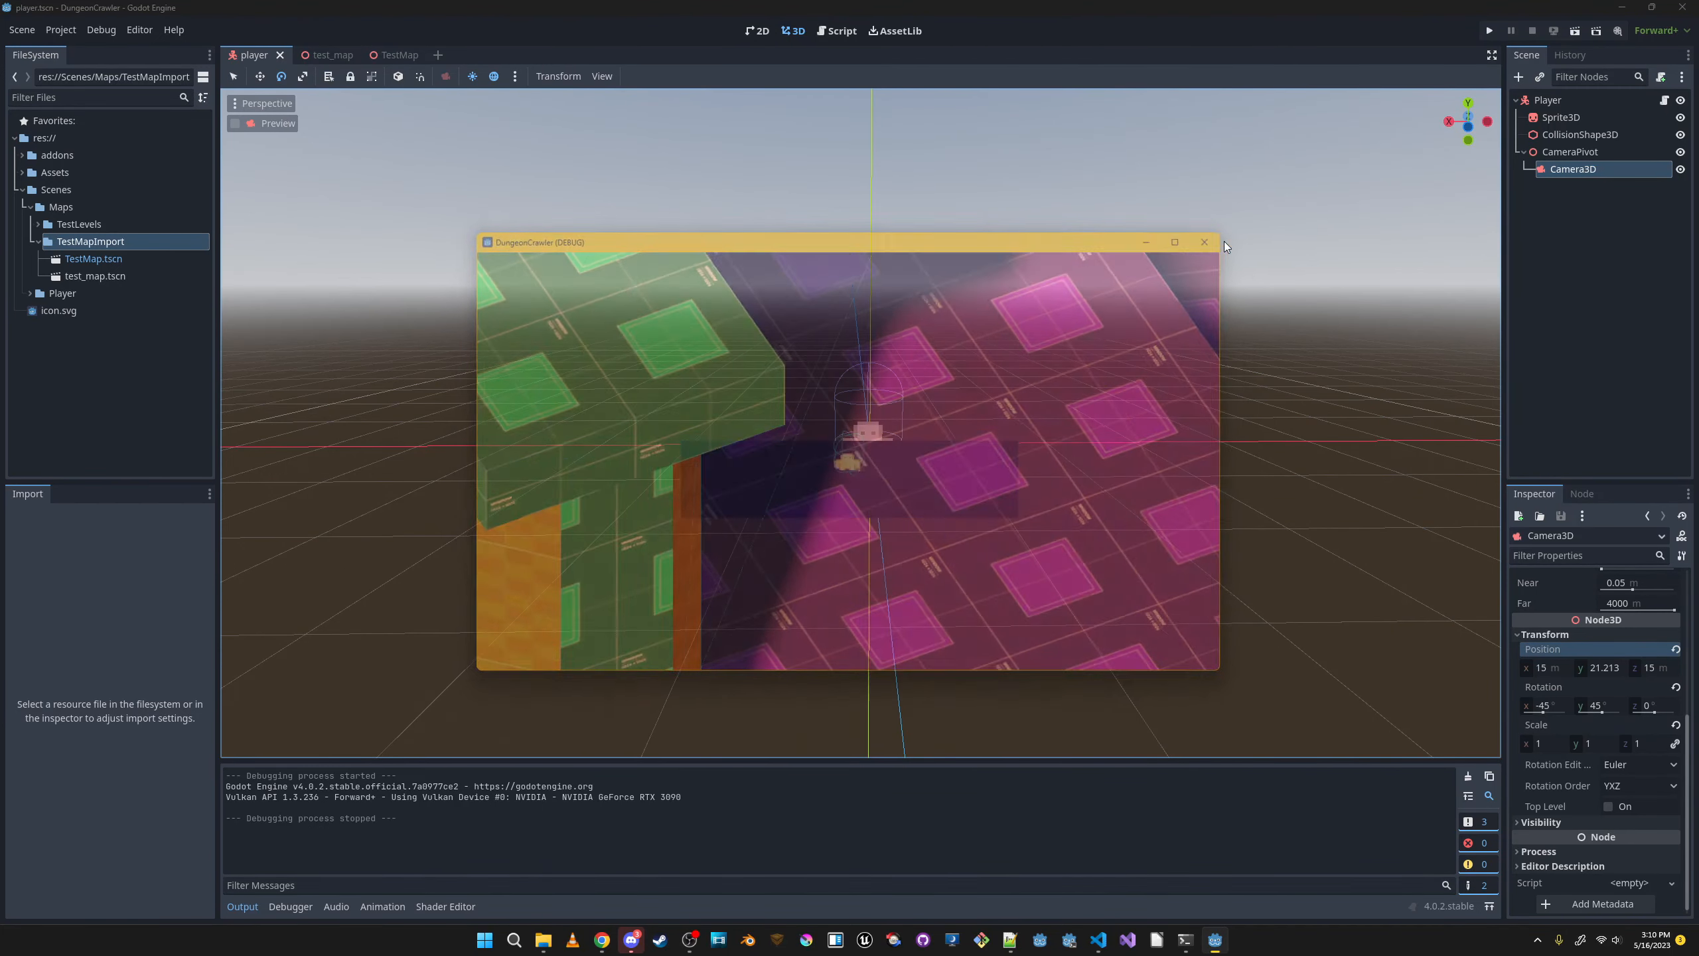
Add a Node3D as a child of the Player root node.
click(1593, 129)
click(1593, 121)
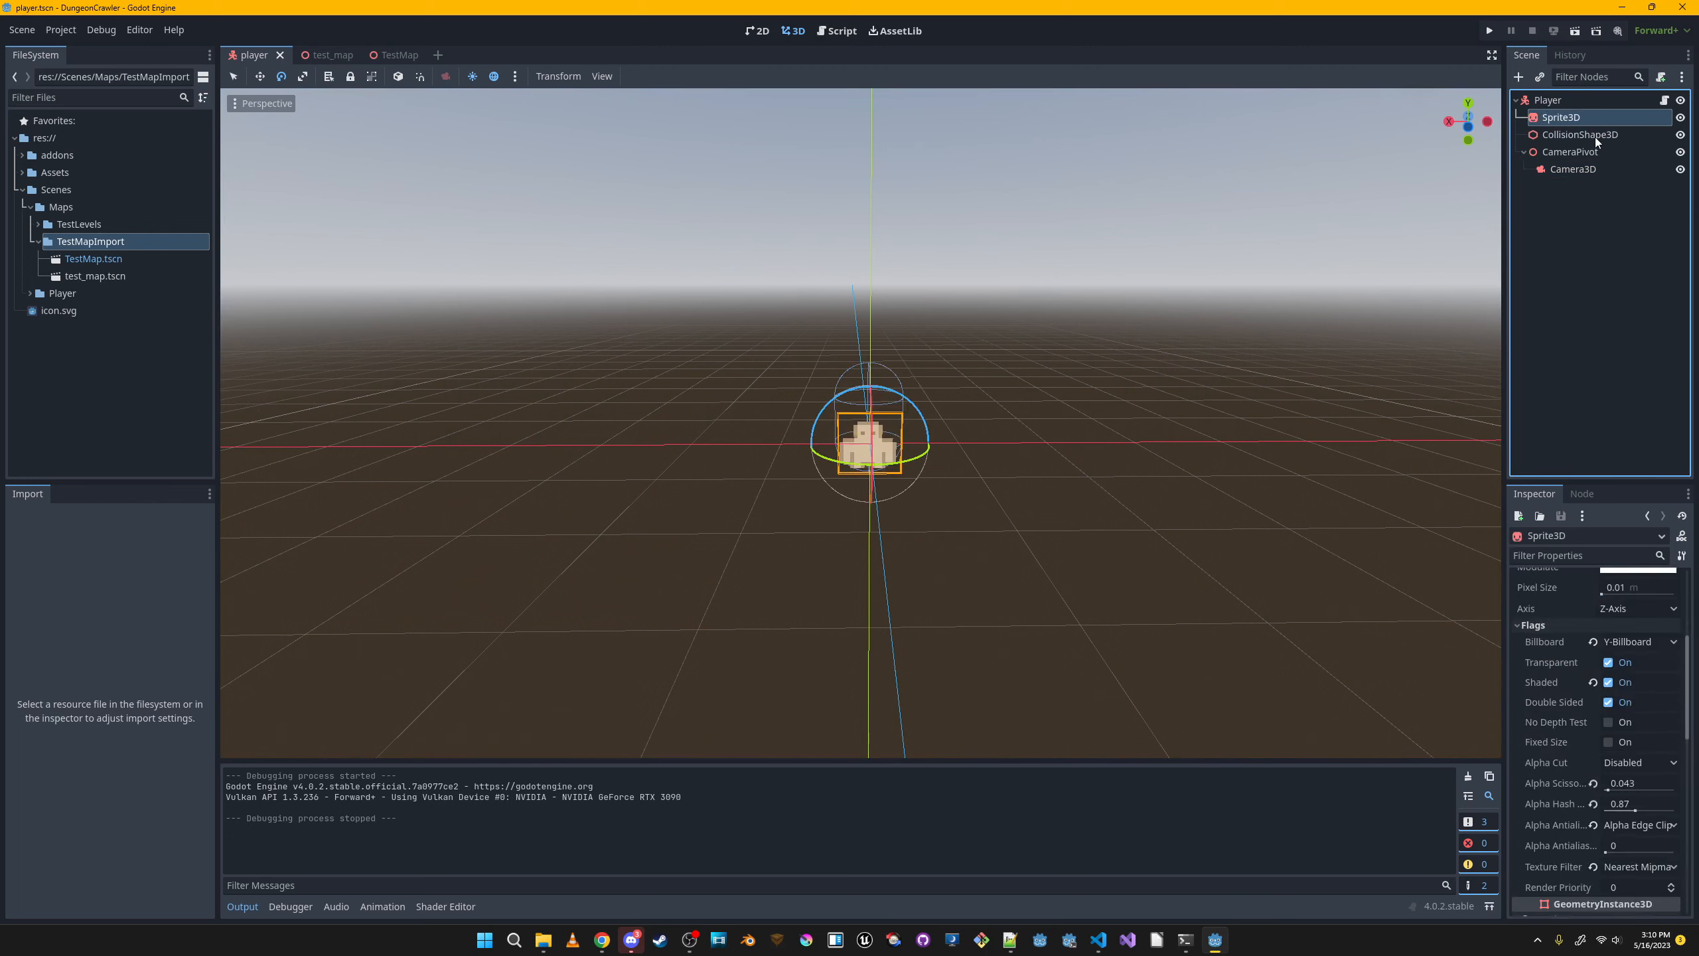
click(1569, 102)
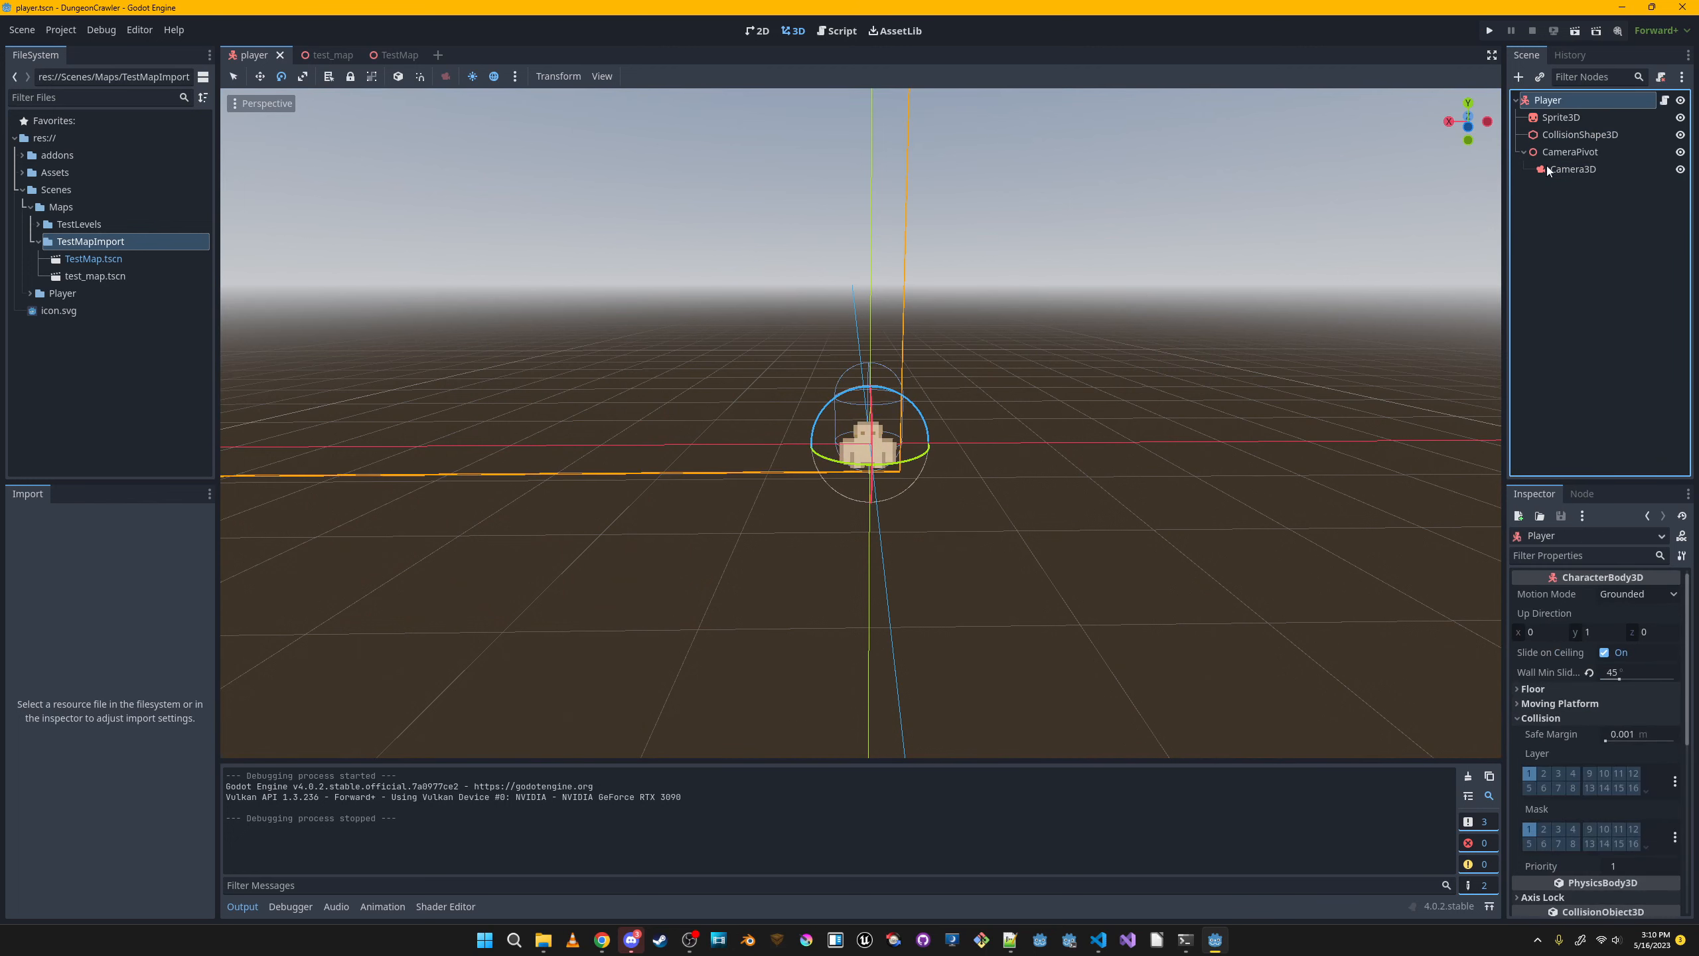
click(1519, 77)
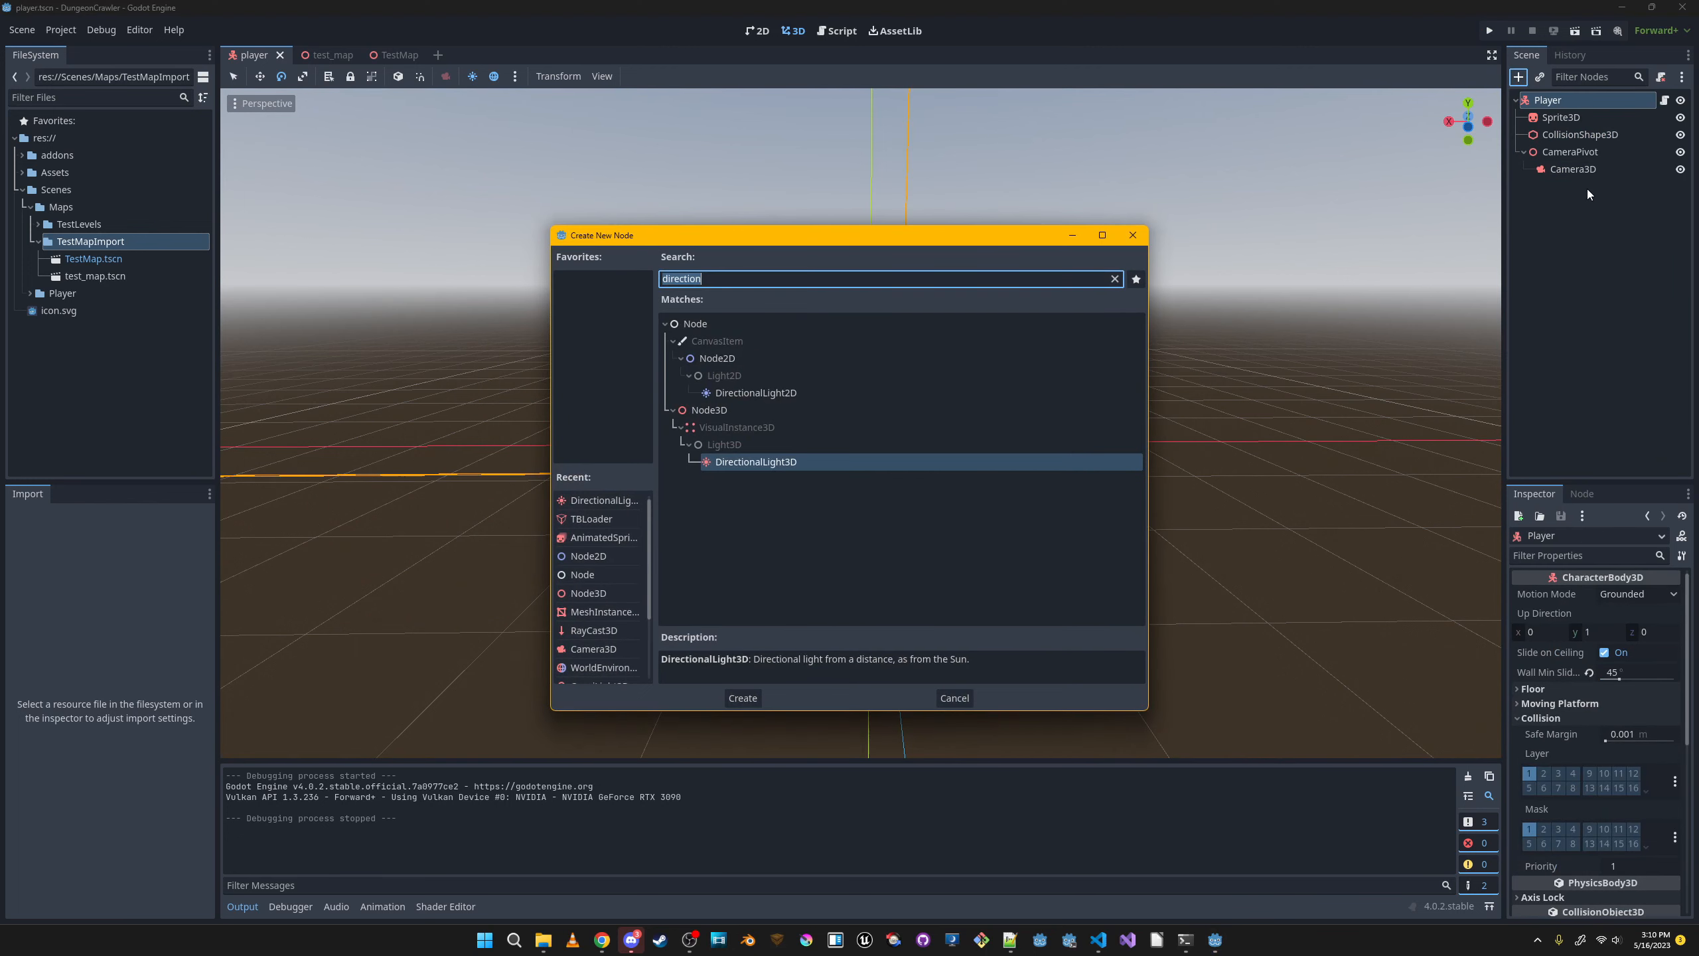
text(node)
key(Down)
key(Down)
key(Down)
key(Down)
key(Down)
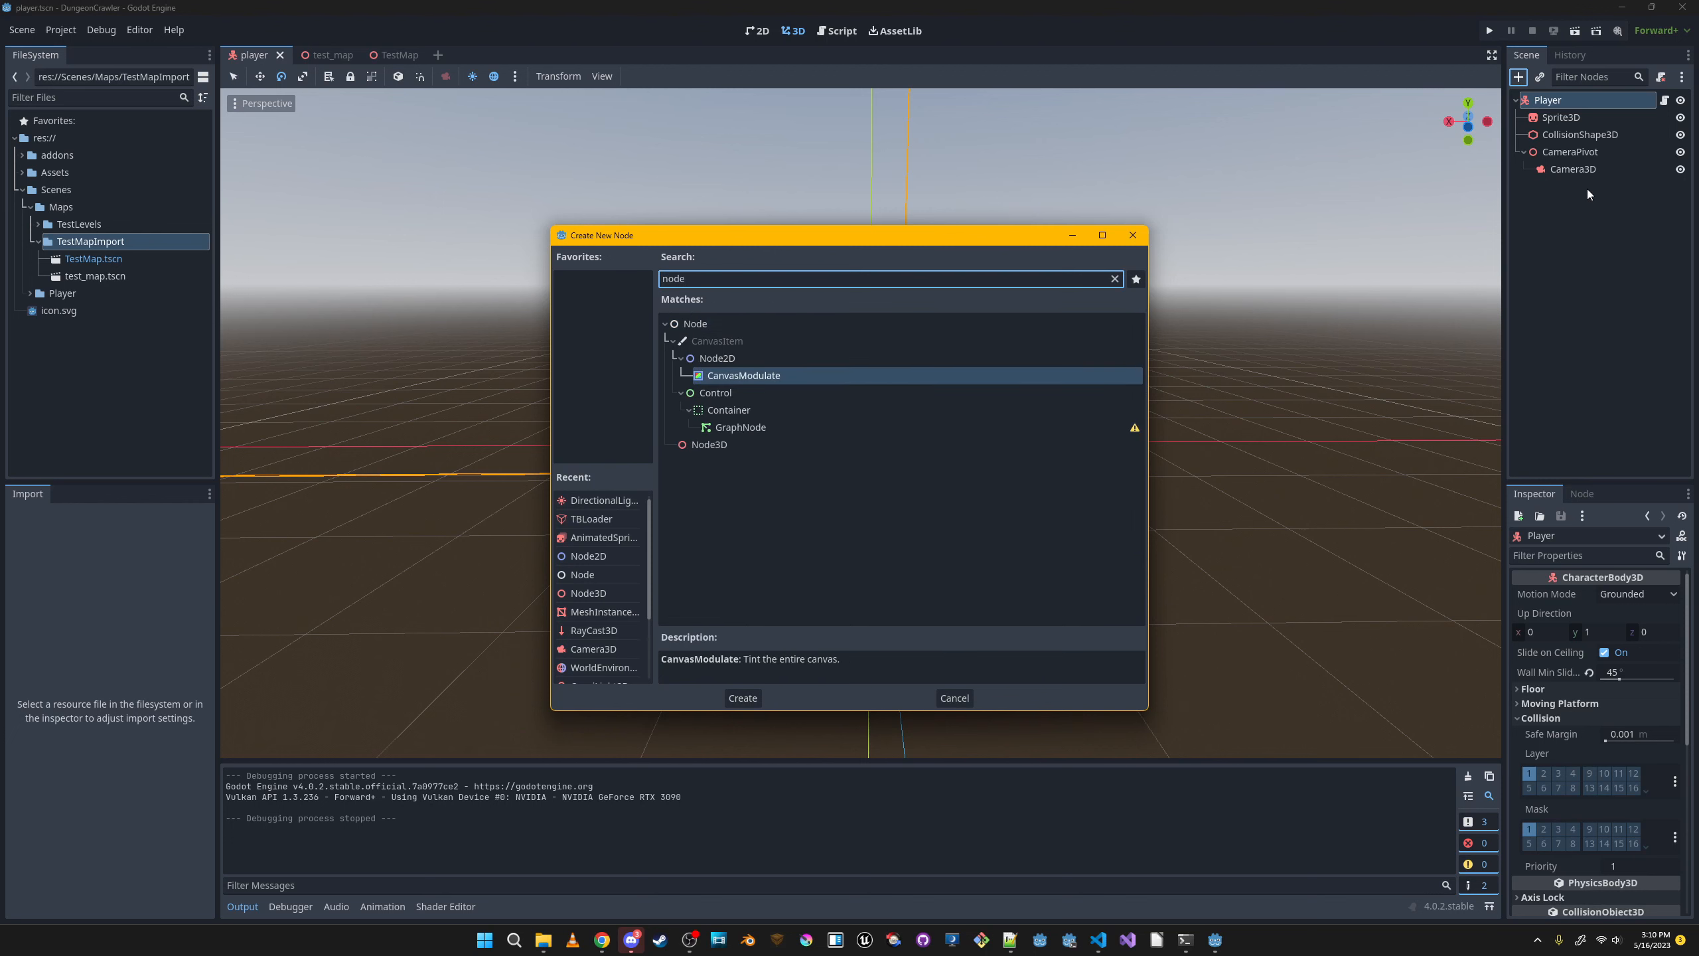
key(Down)
key(Return)
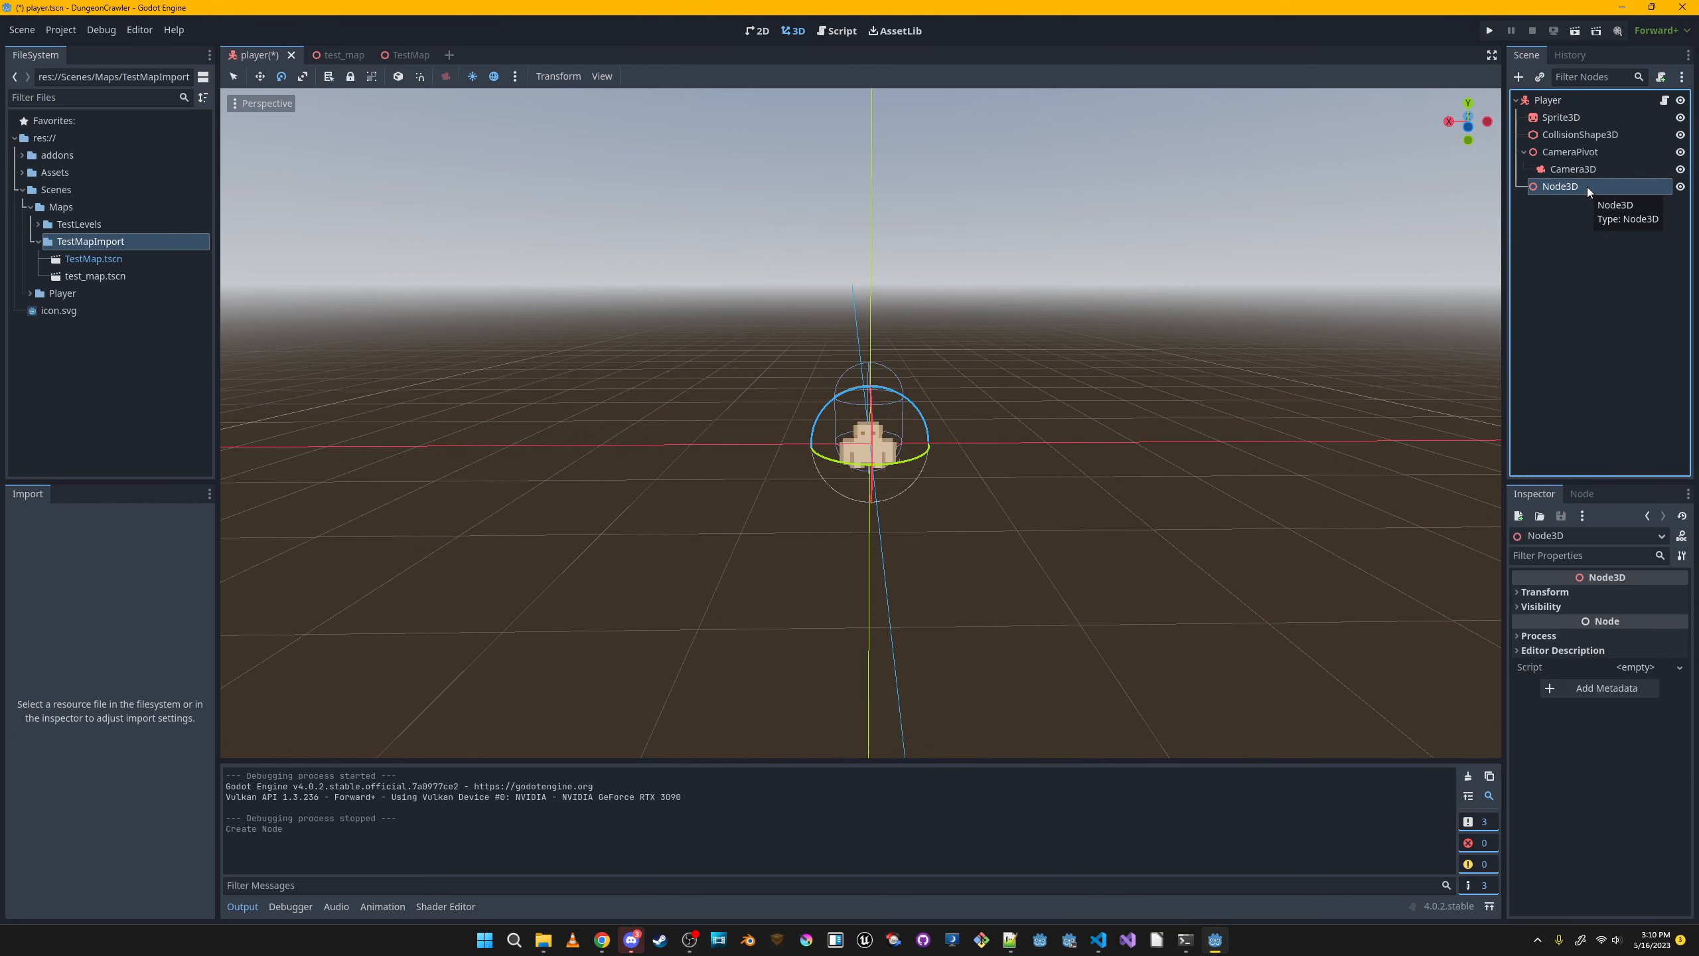
Place the new Node3D first under Player, nest the Sprite3D inside it, and rename the sprite PlayerSprite.
drag(1588, 186, 1578, 117)
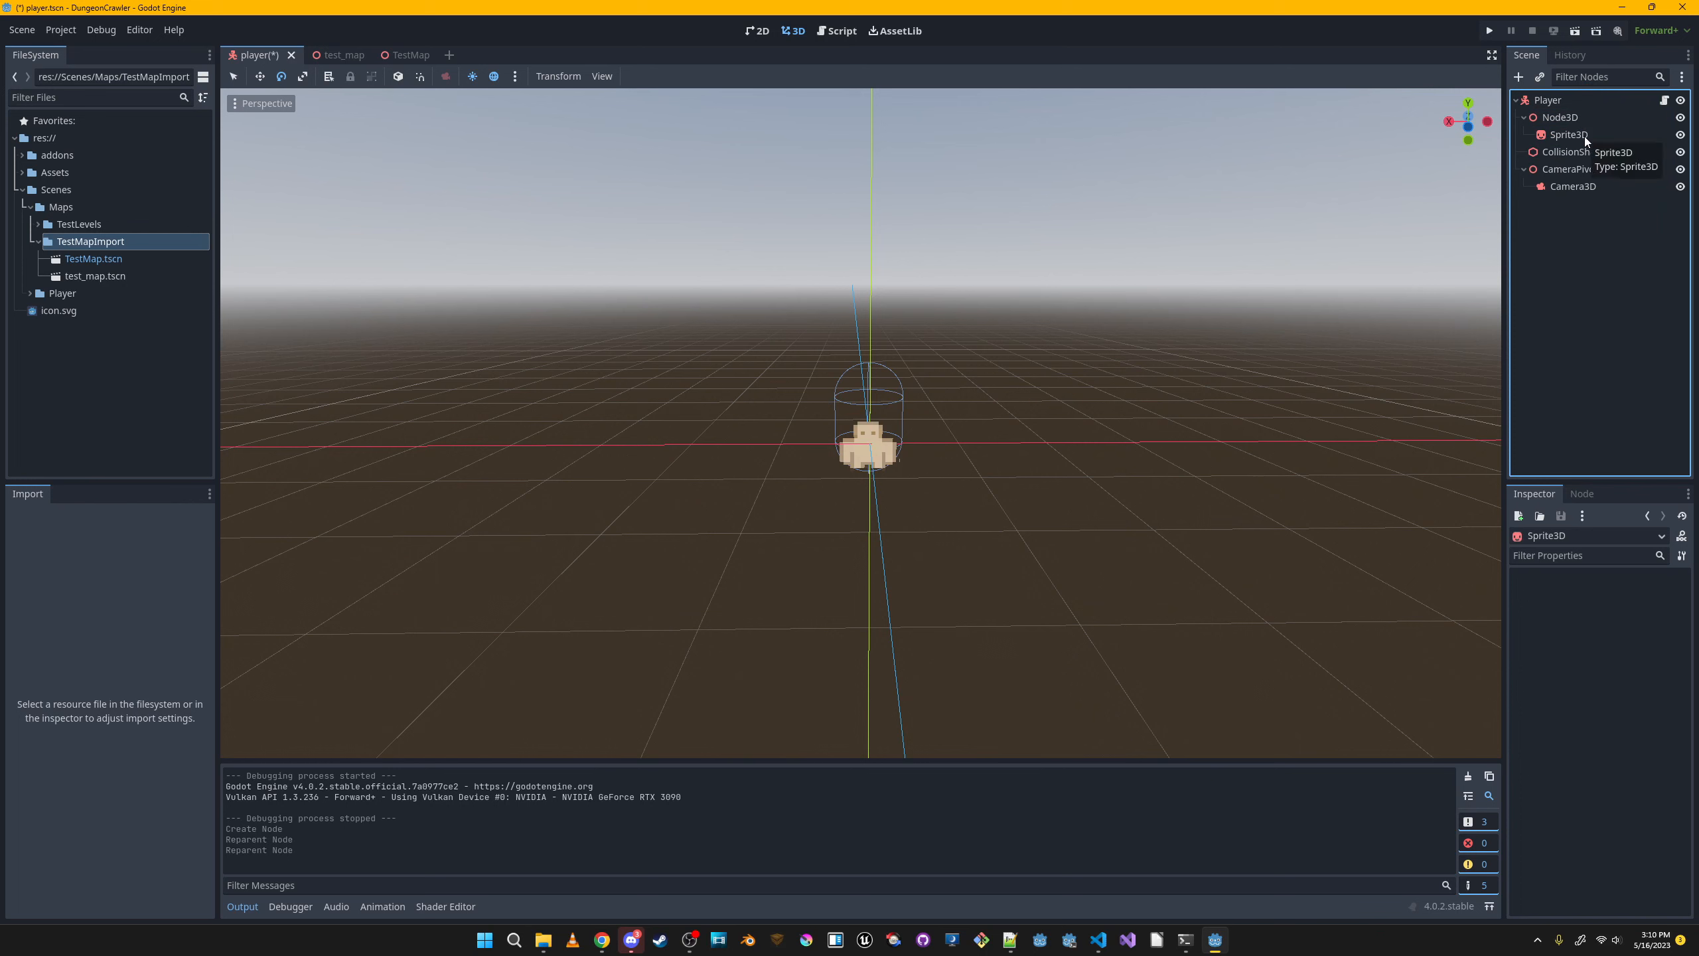
double_click(1585, 135)
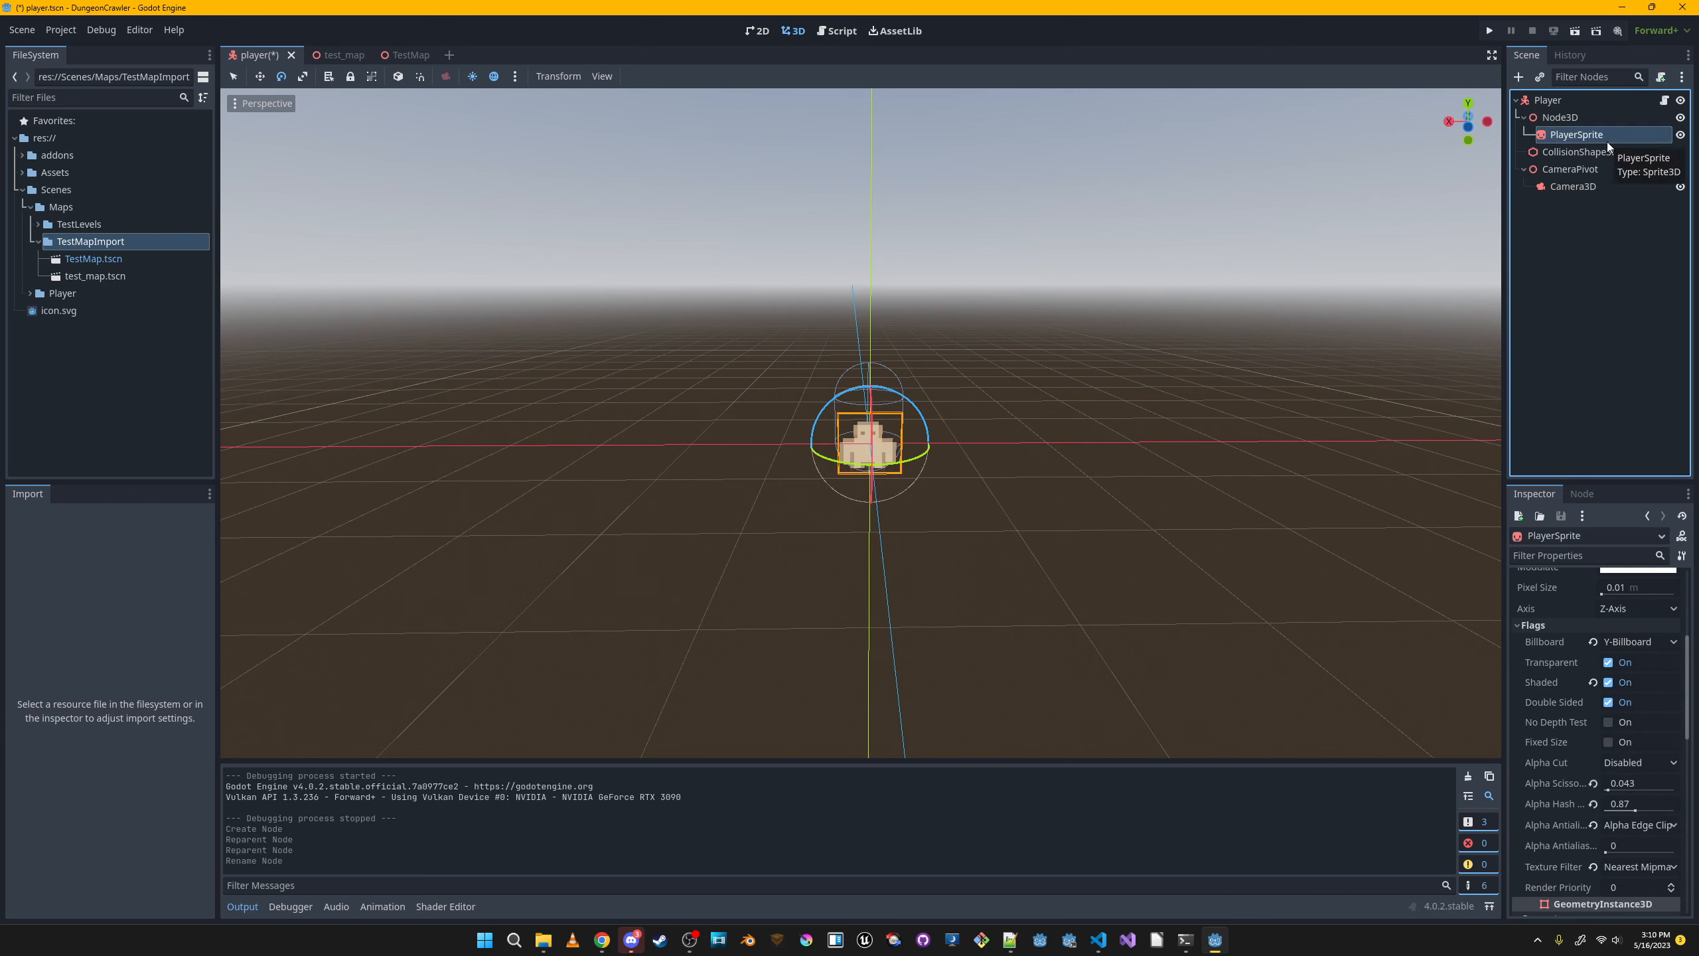
Duplicate the PlayerSprite node and rename the copy PlayerSpriteBlocked.
key(ctrl+d)
double_click(1632, 150)
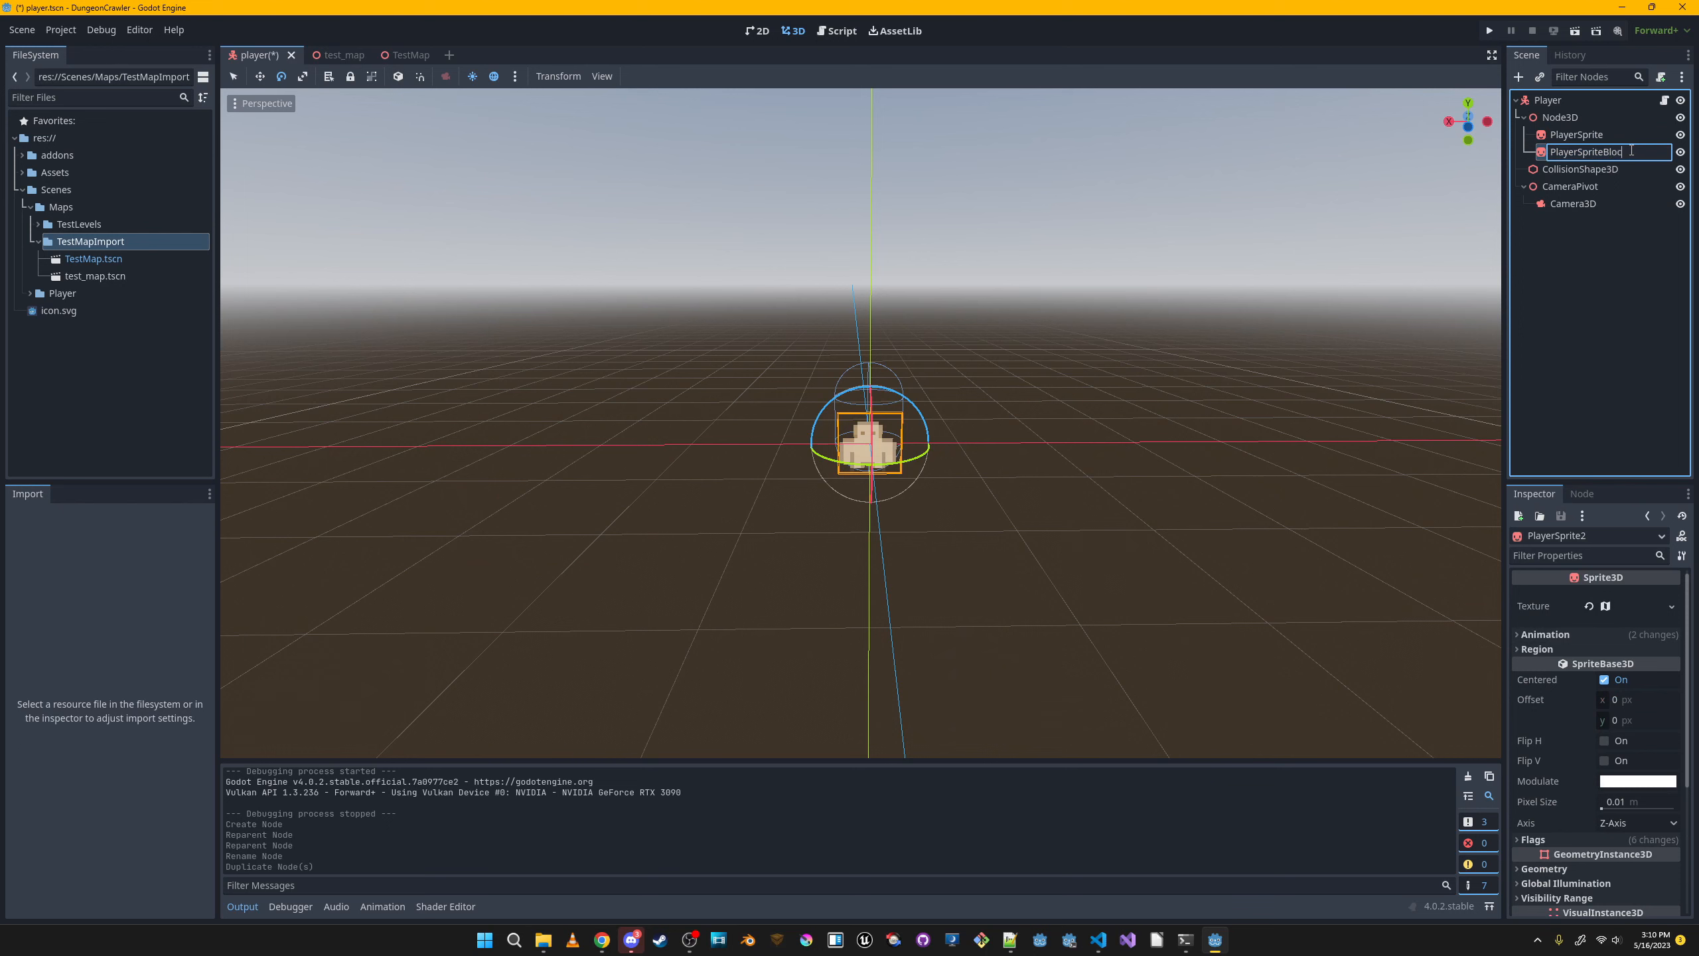
key(Return)
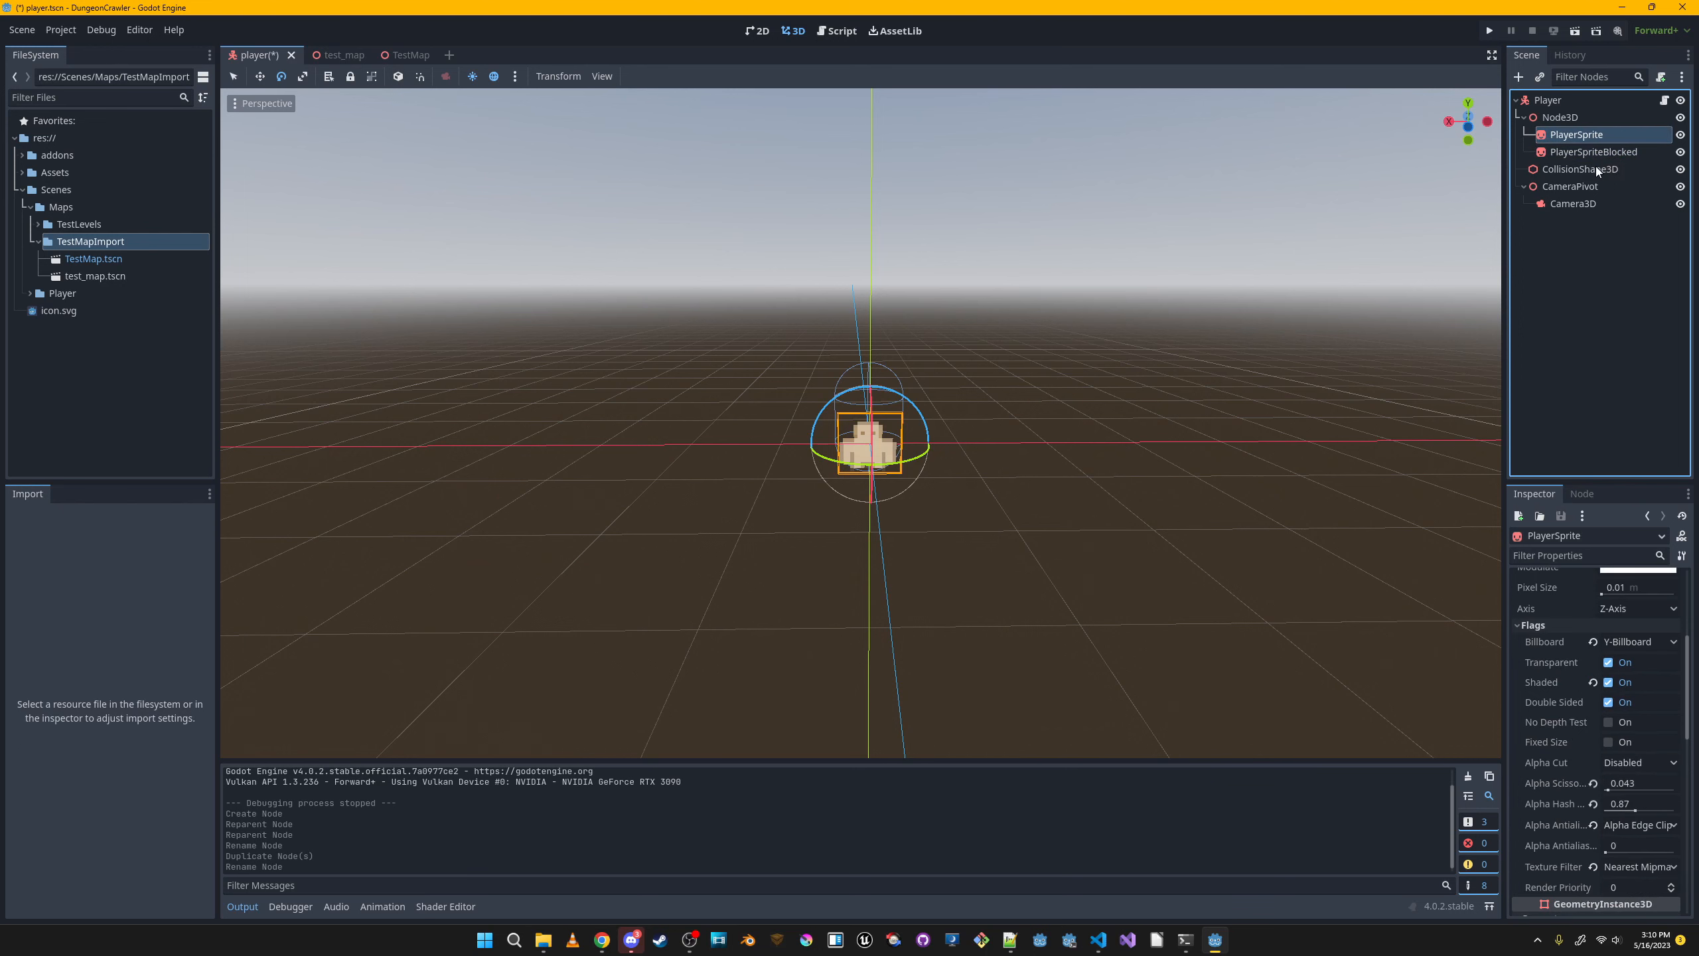
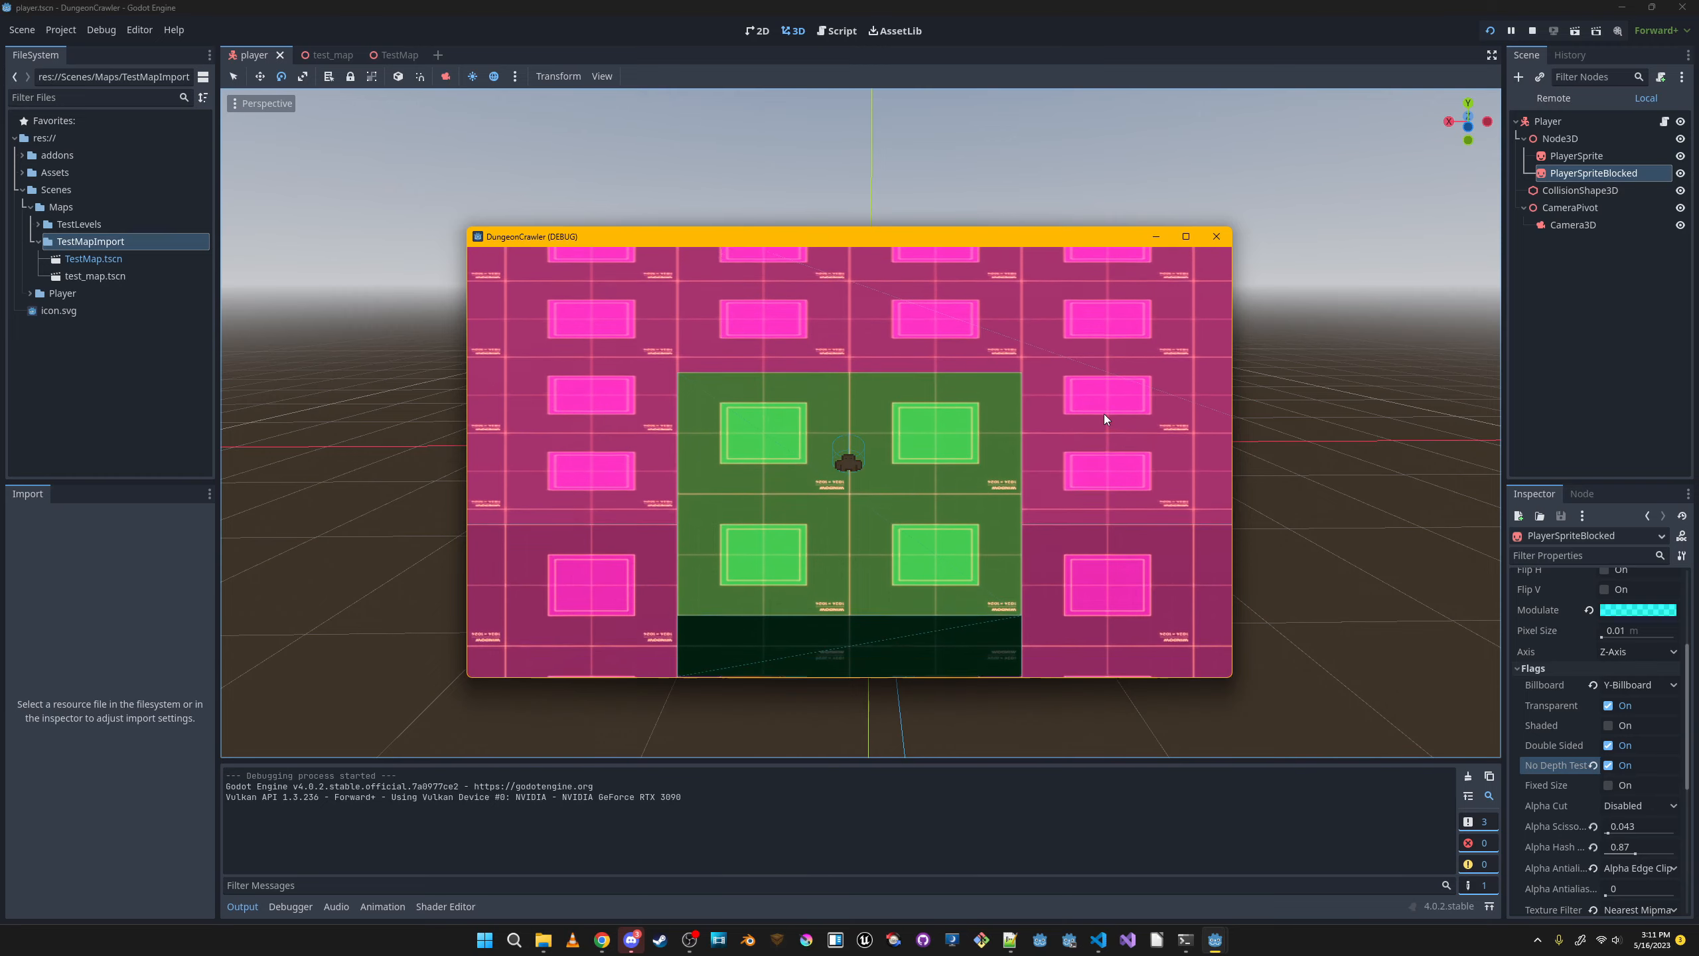
In the running game, move the player behind the green pillar and shuffle it across the pillar's edge to check the blocked sprite.
key(q)
key(s)
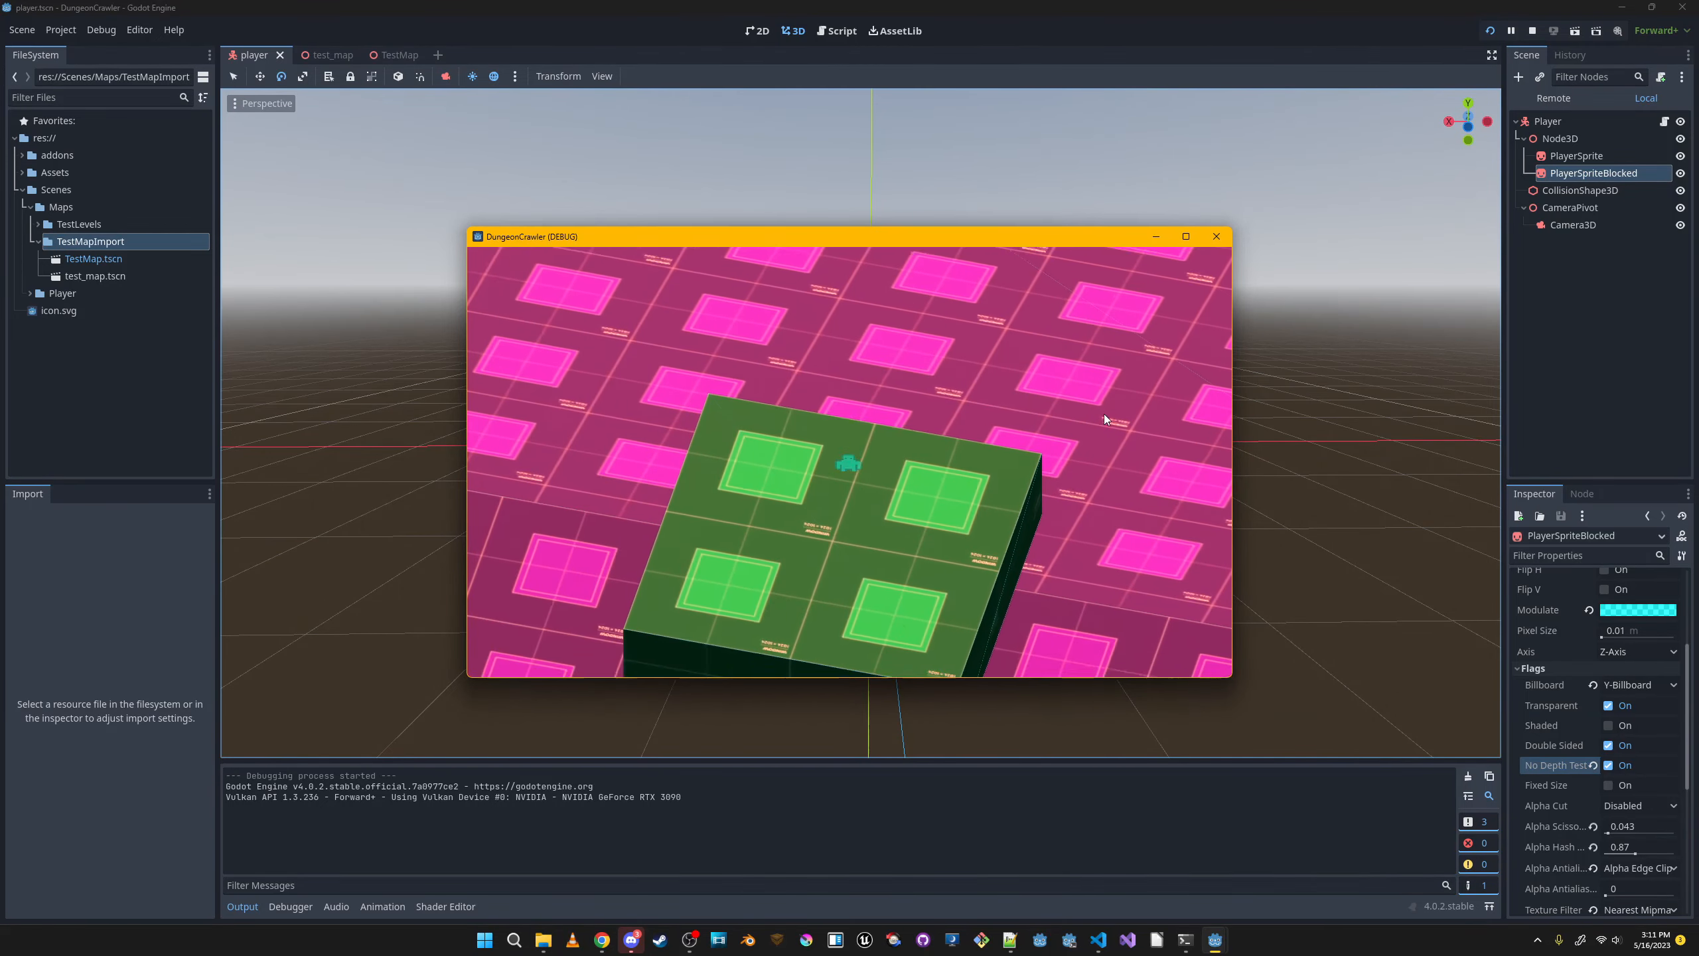
key(q)
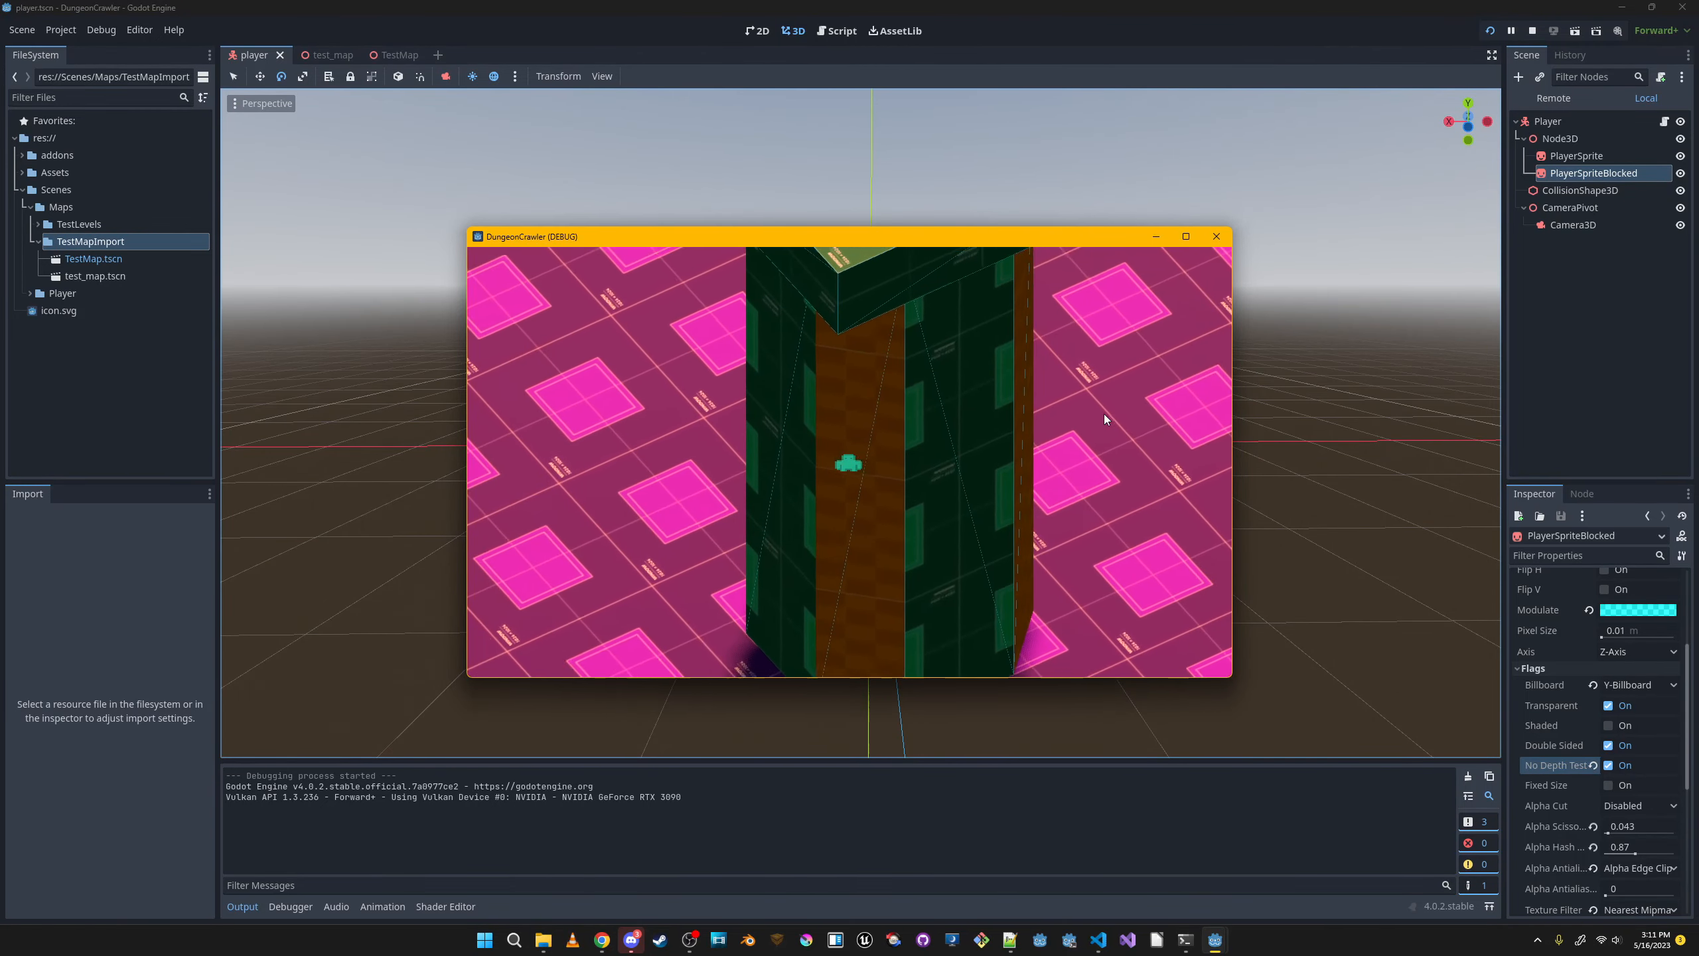
key(q)
key(e)
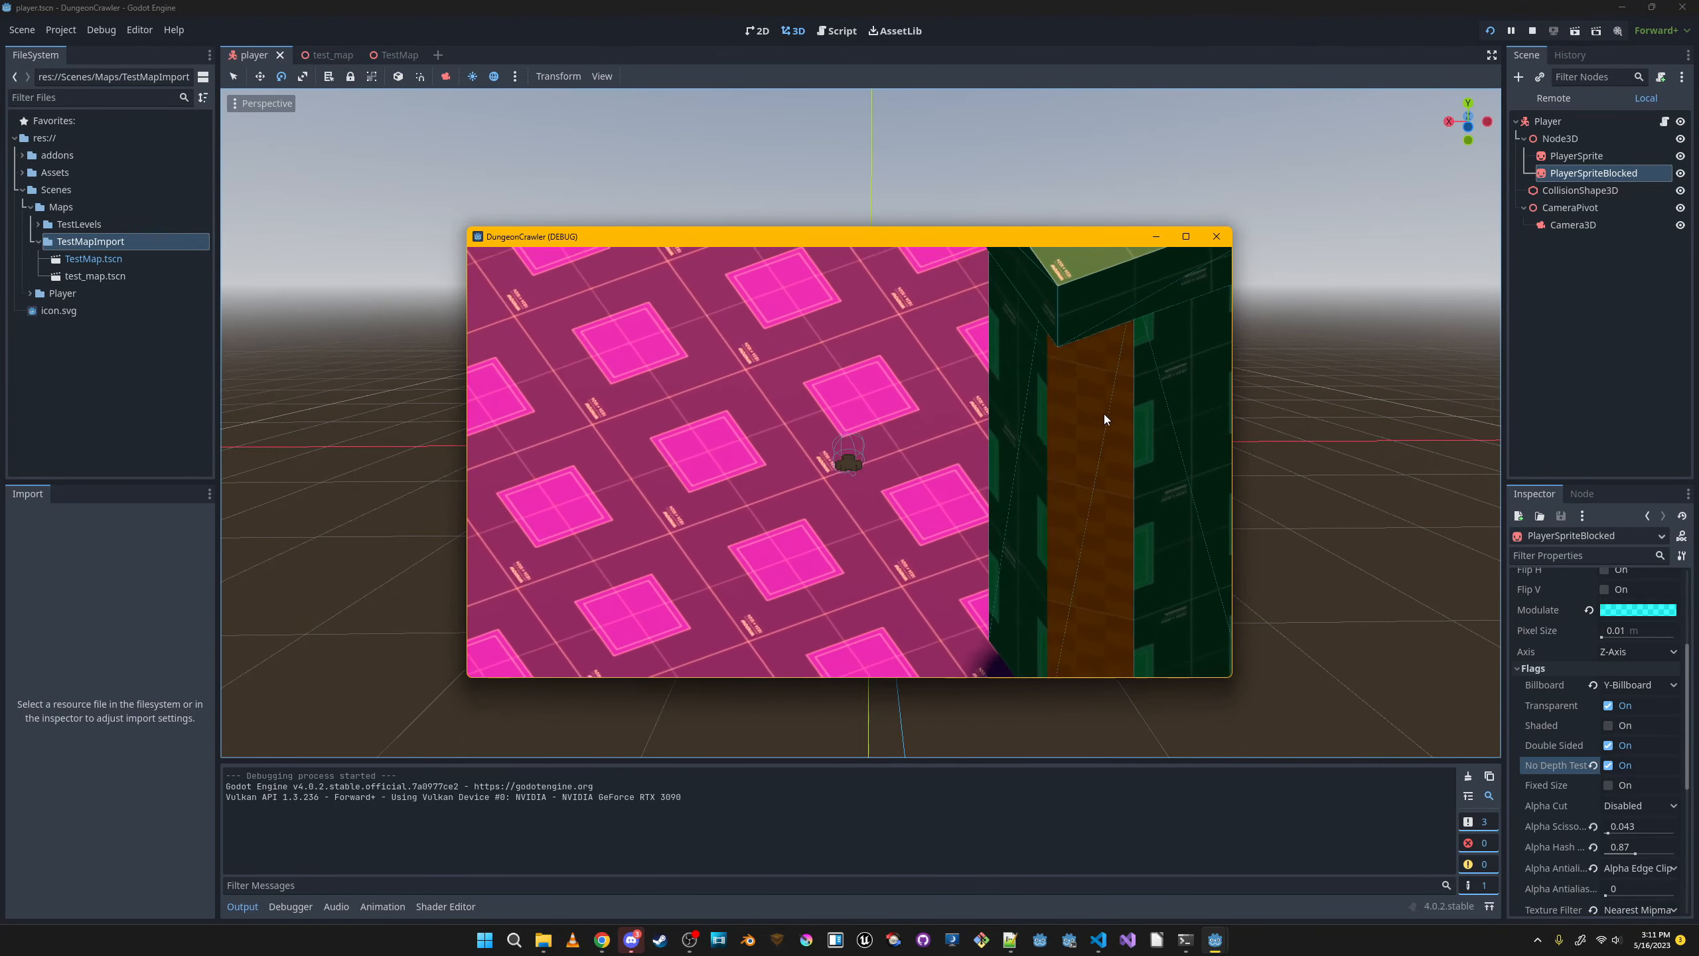
key(q)
key(e)
key(q)
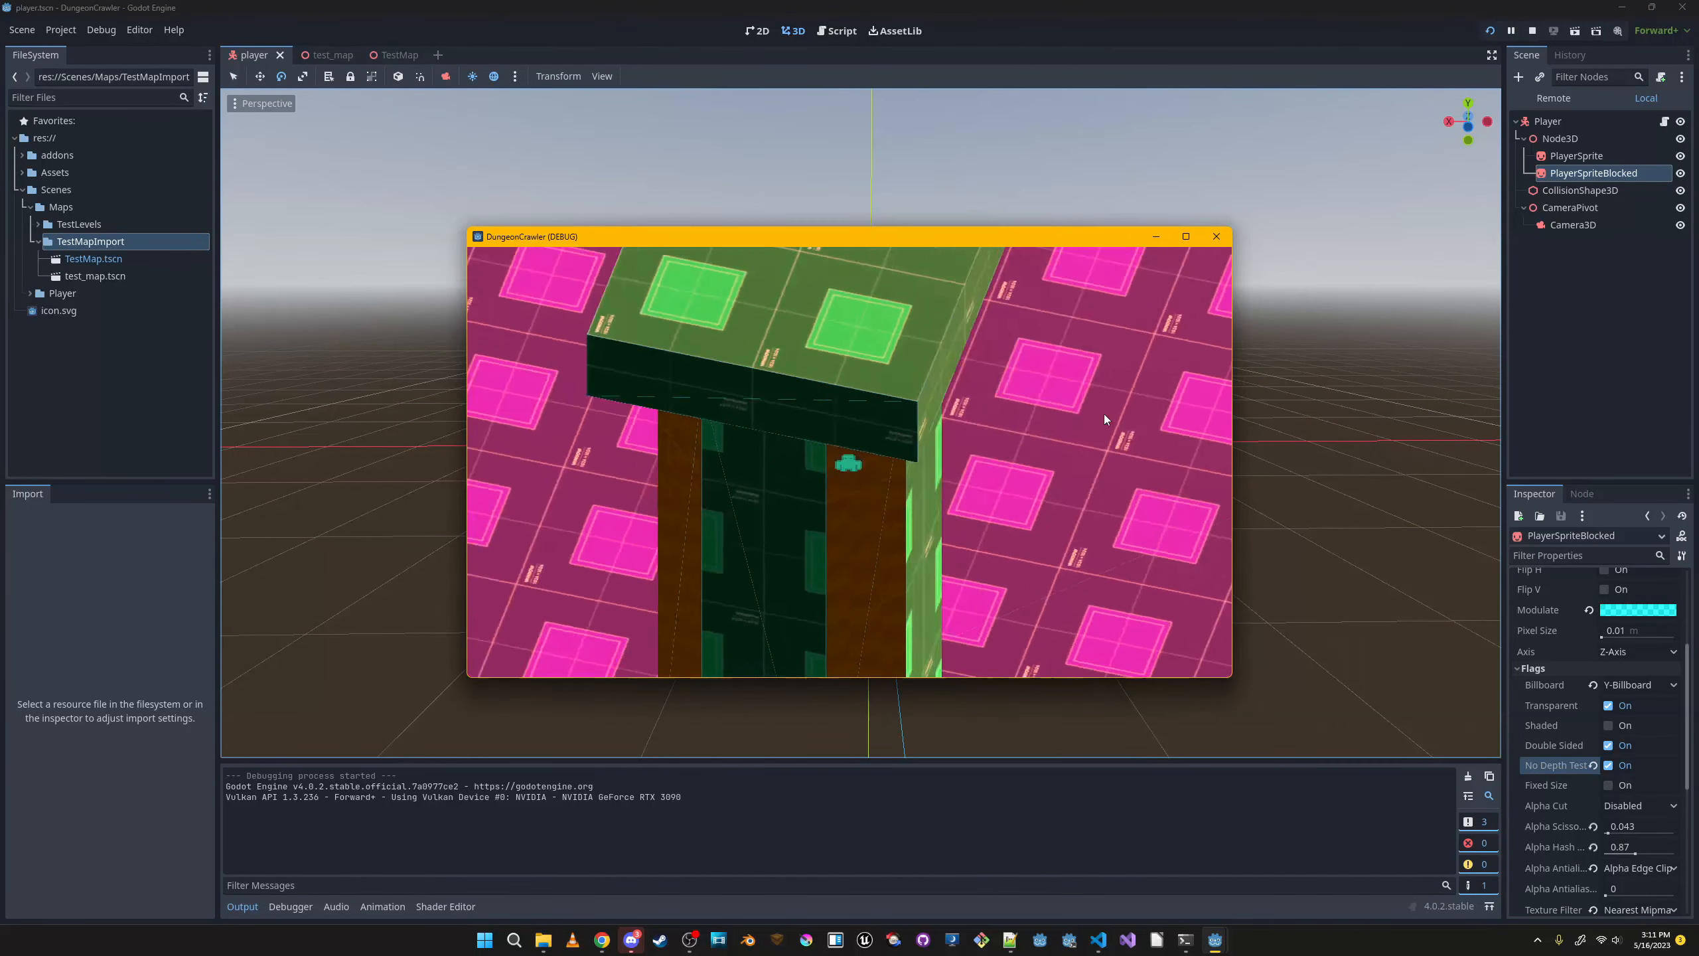
key(e)
key(d)
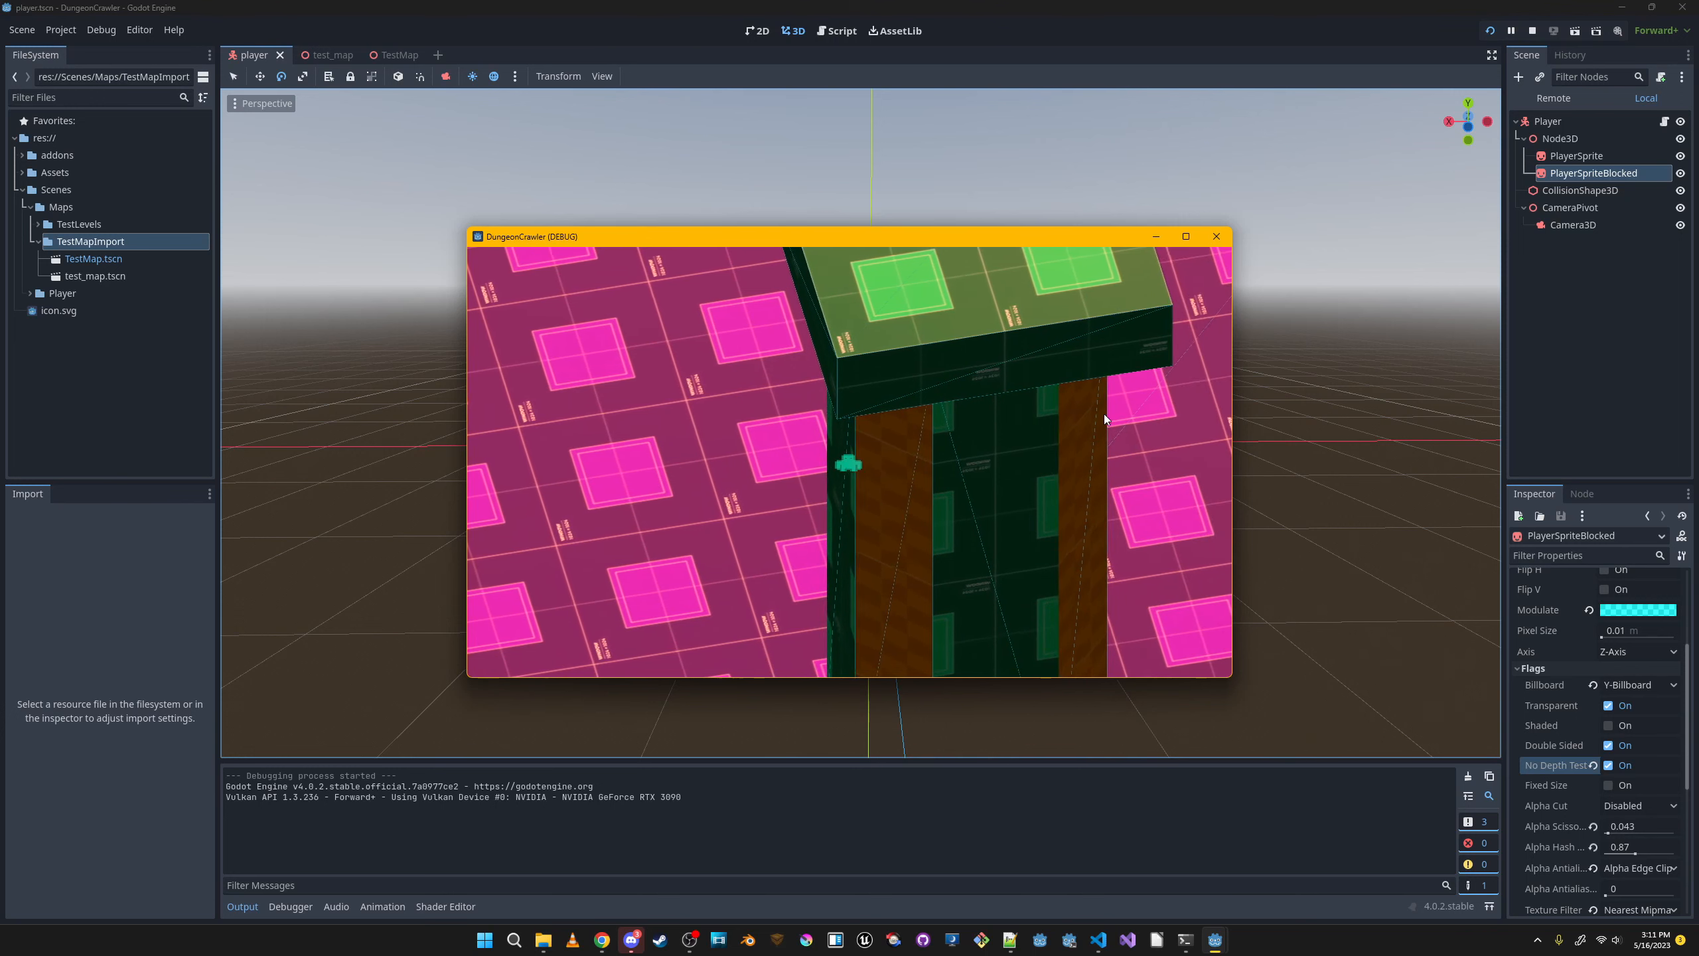
key(a)
key(d)
key(a)
key(d)
key(a)
key(a)
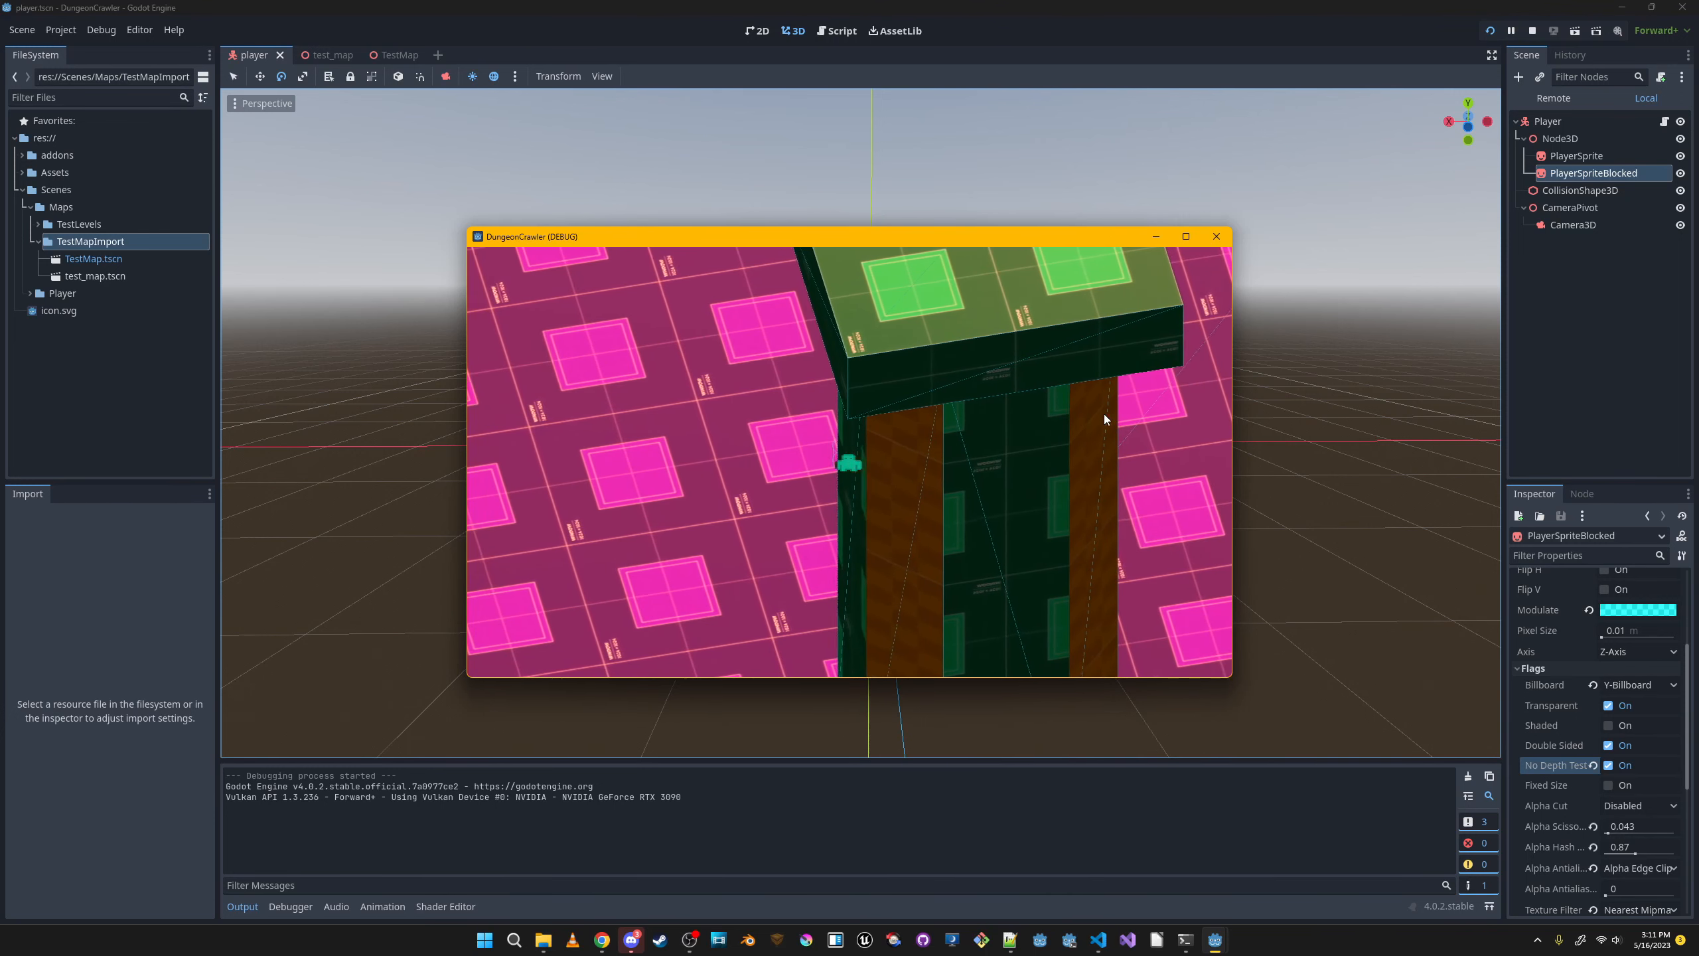
key(d)
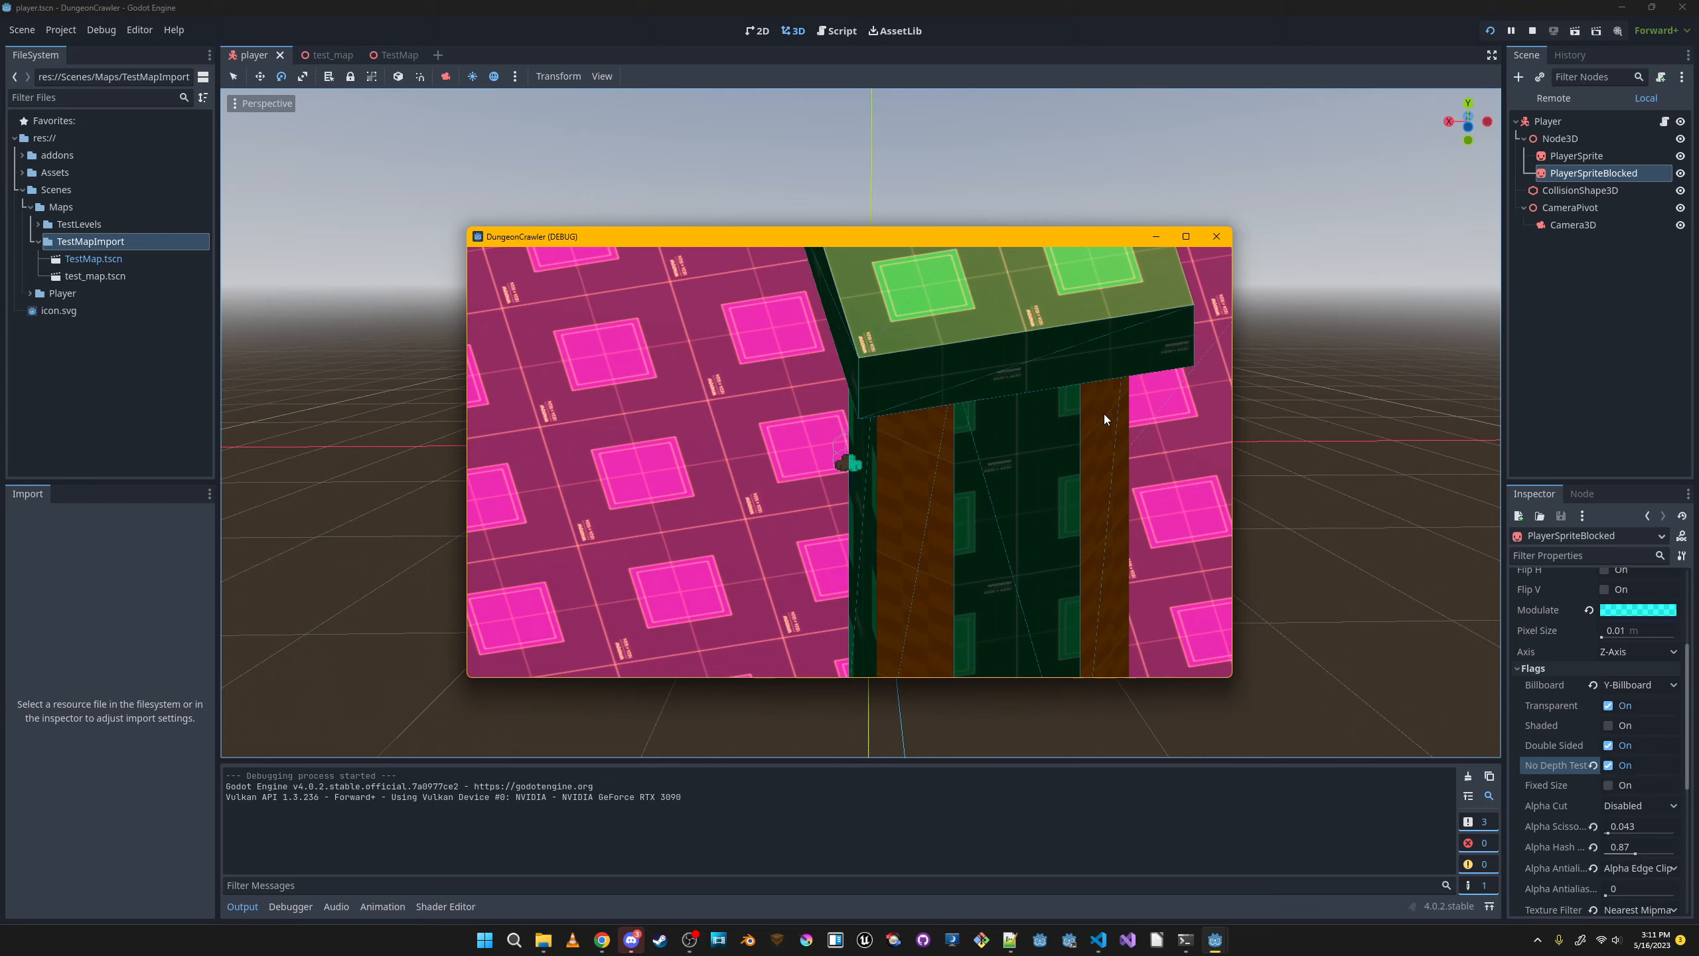
Circle the player around the pillar while rotating the camera to check the blocked sprite from all sides, and close the game window.
key(q)
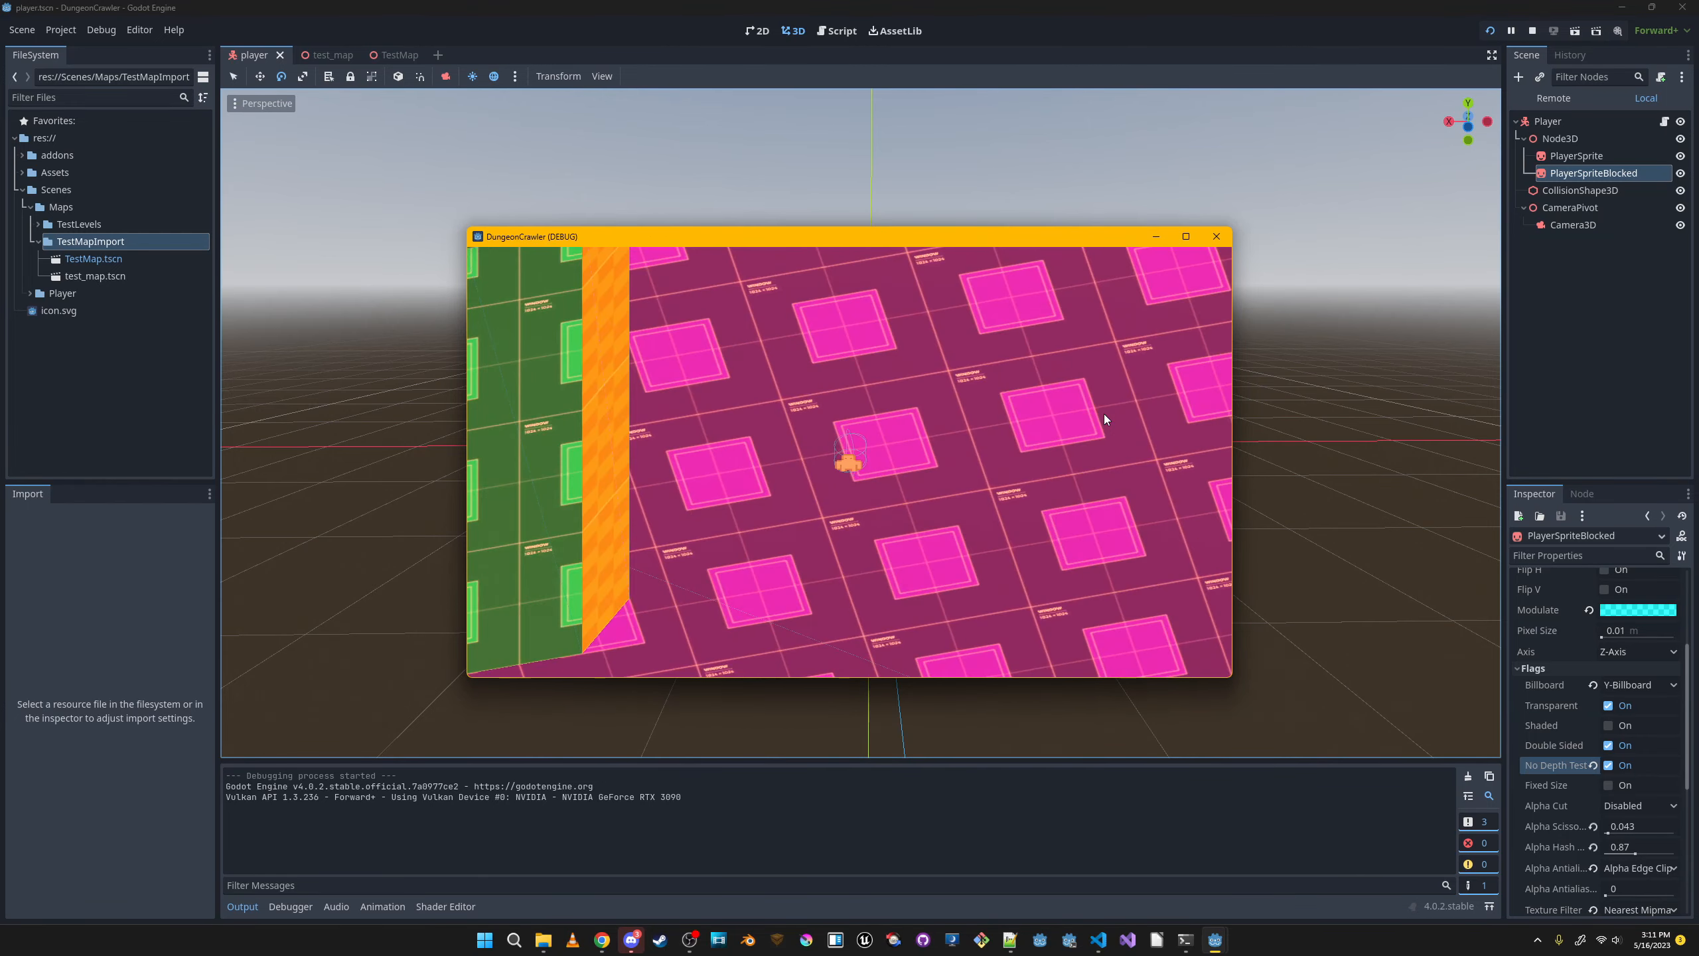
key(e)
key(q)
key(e)
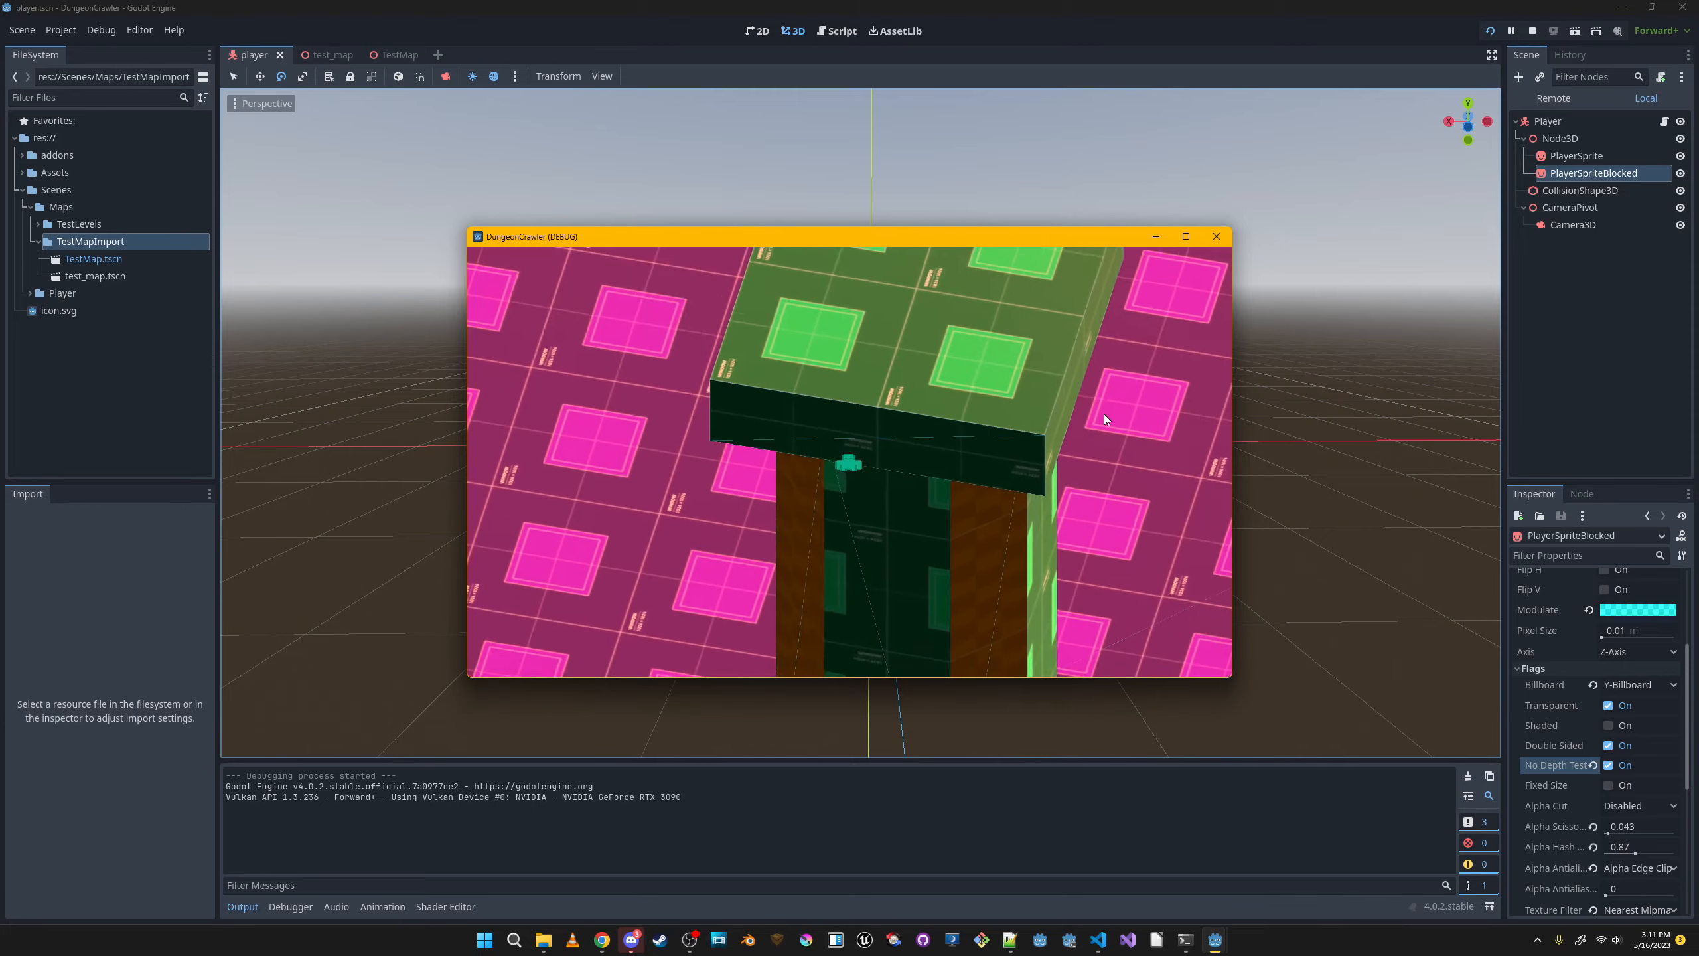
key(q)
key(e)
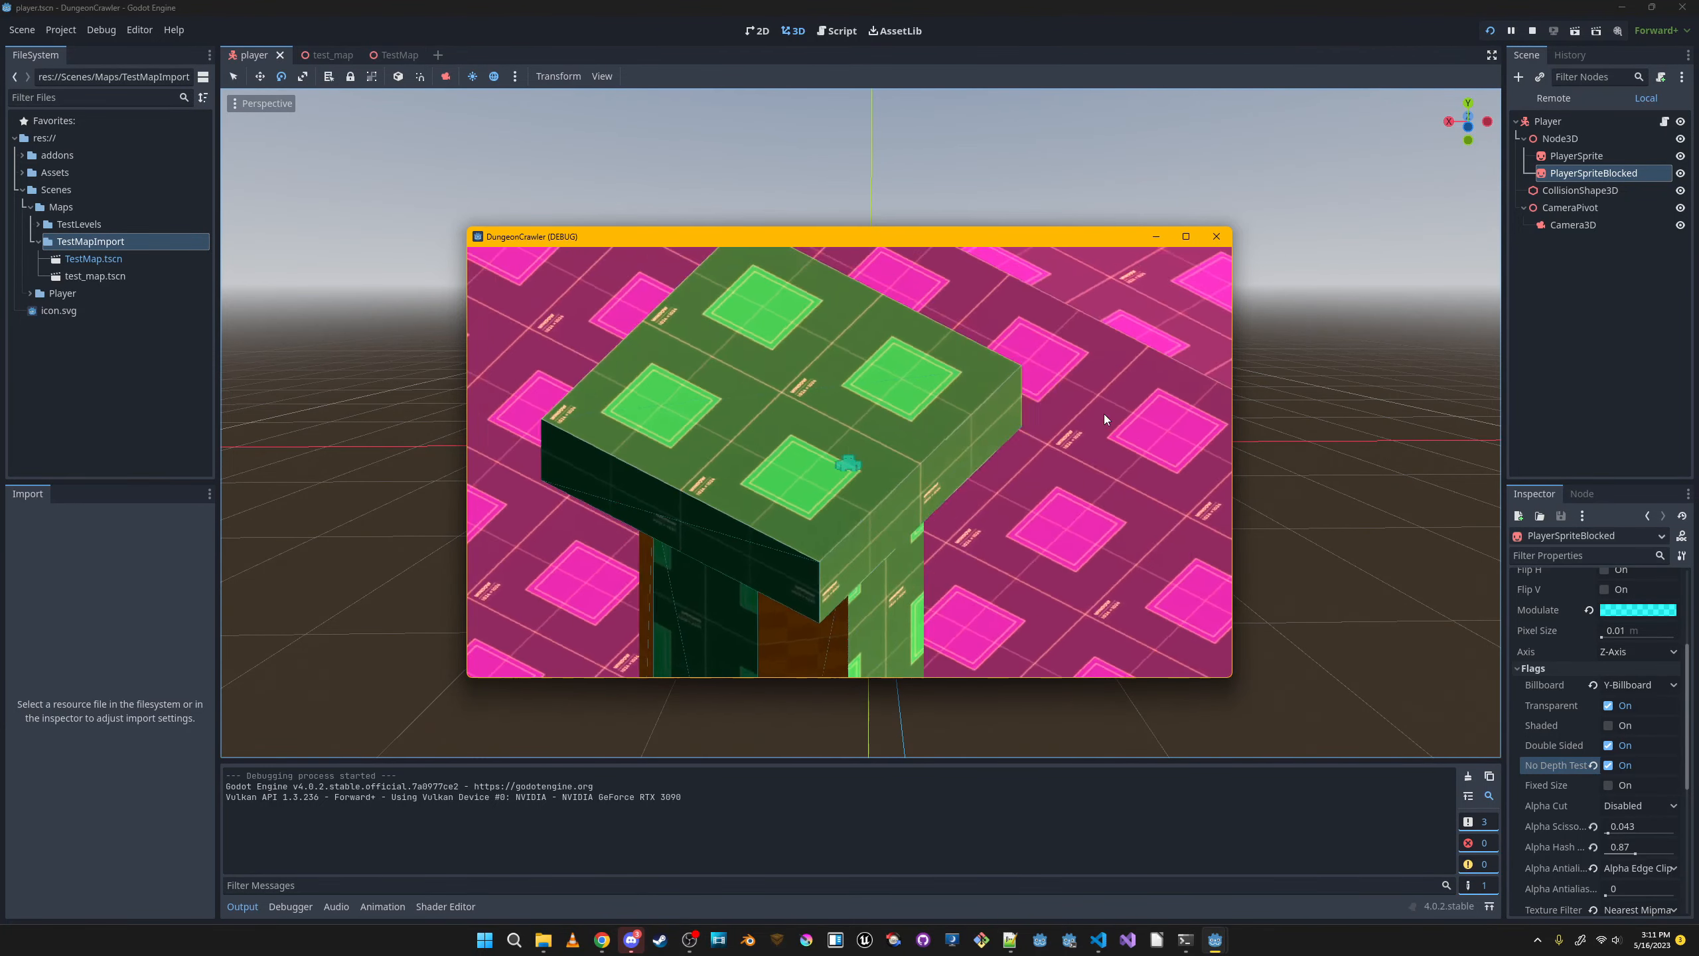
key(e)
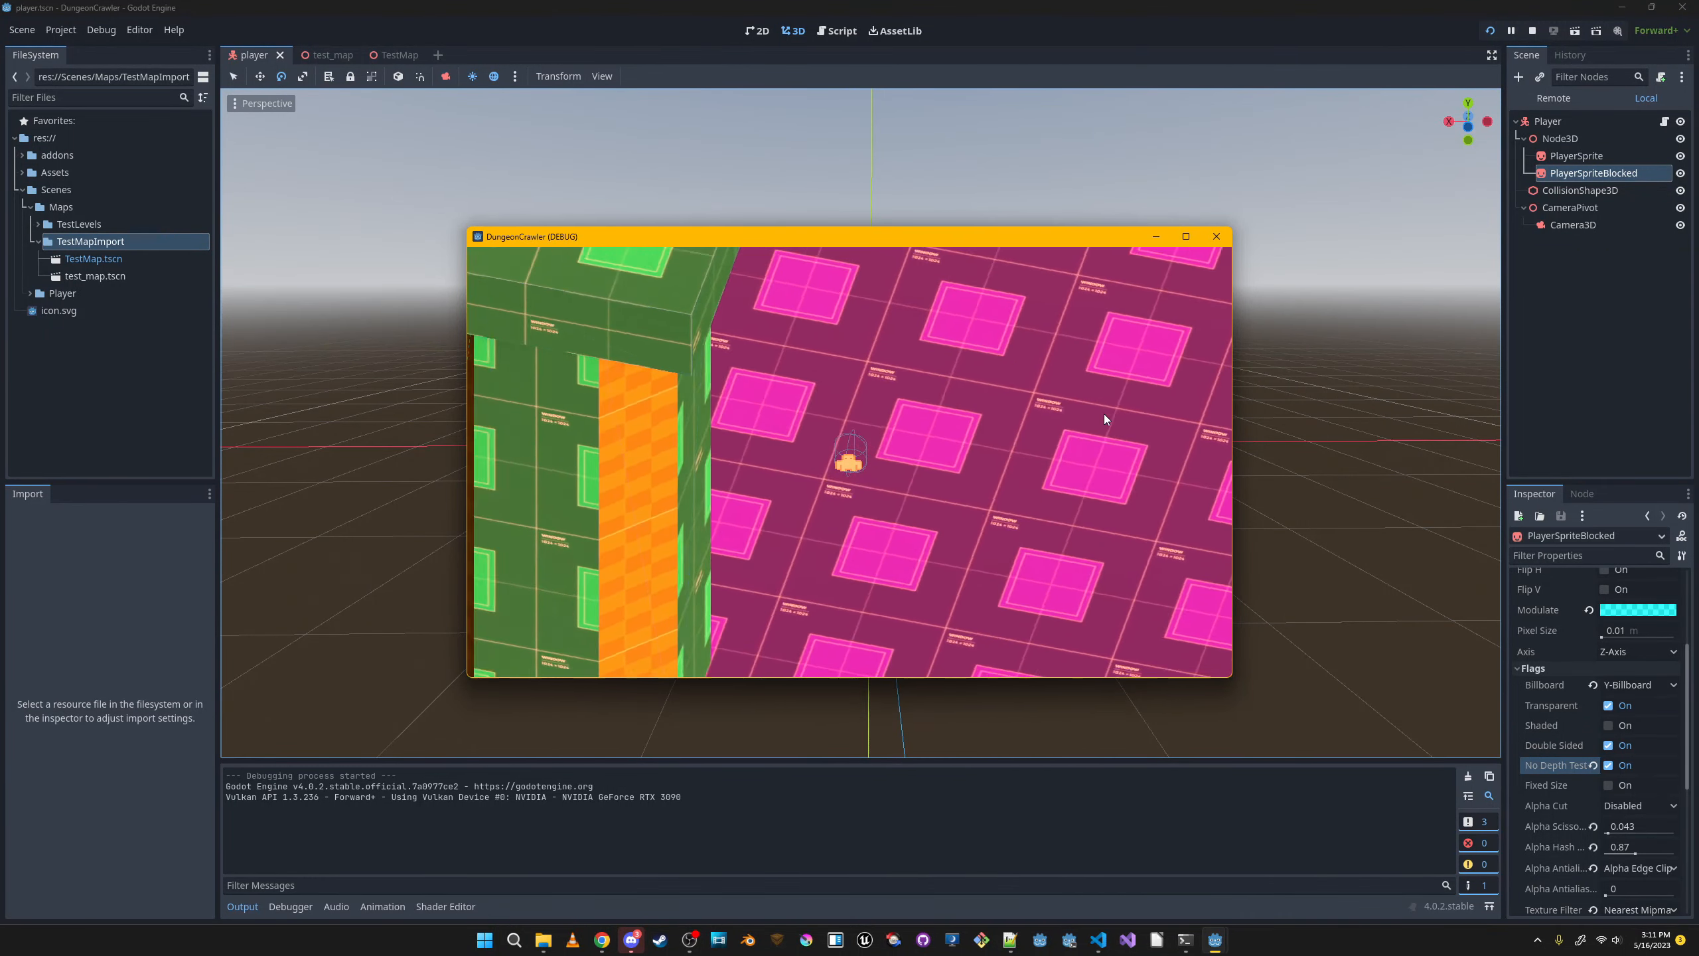
key(e)
key(w)
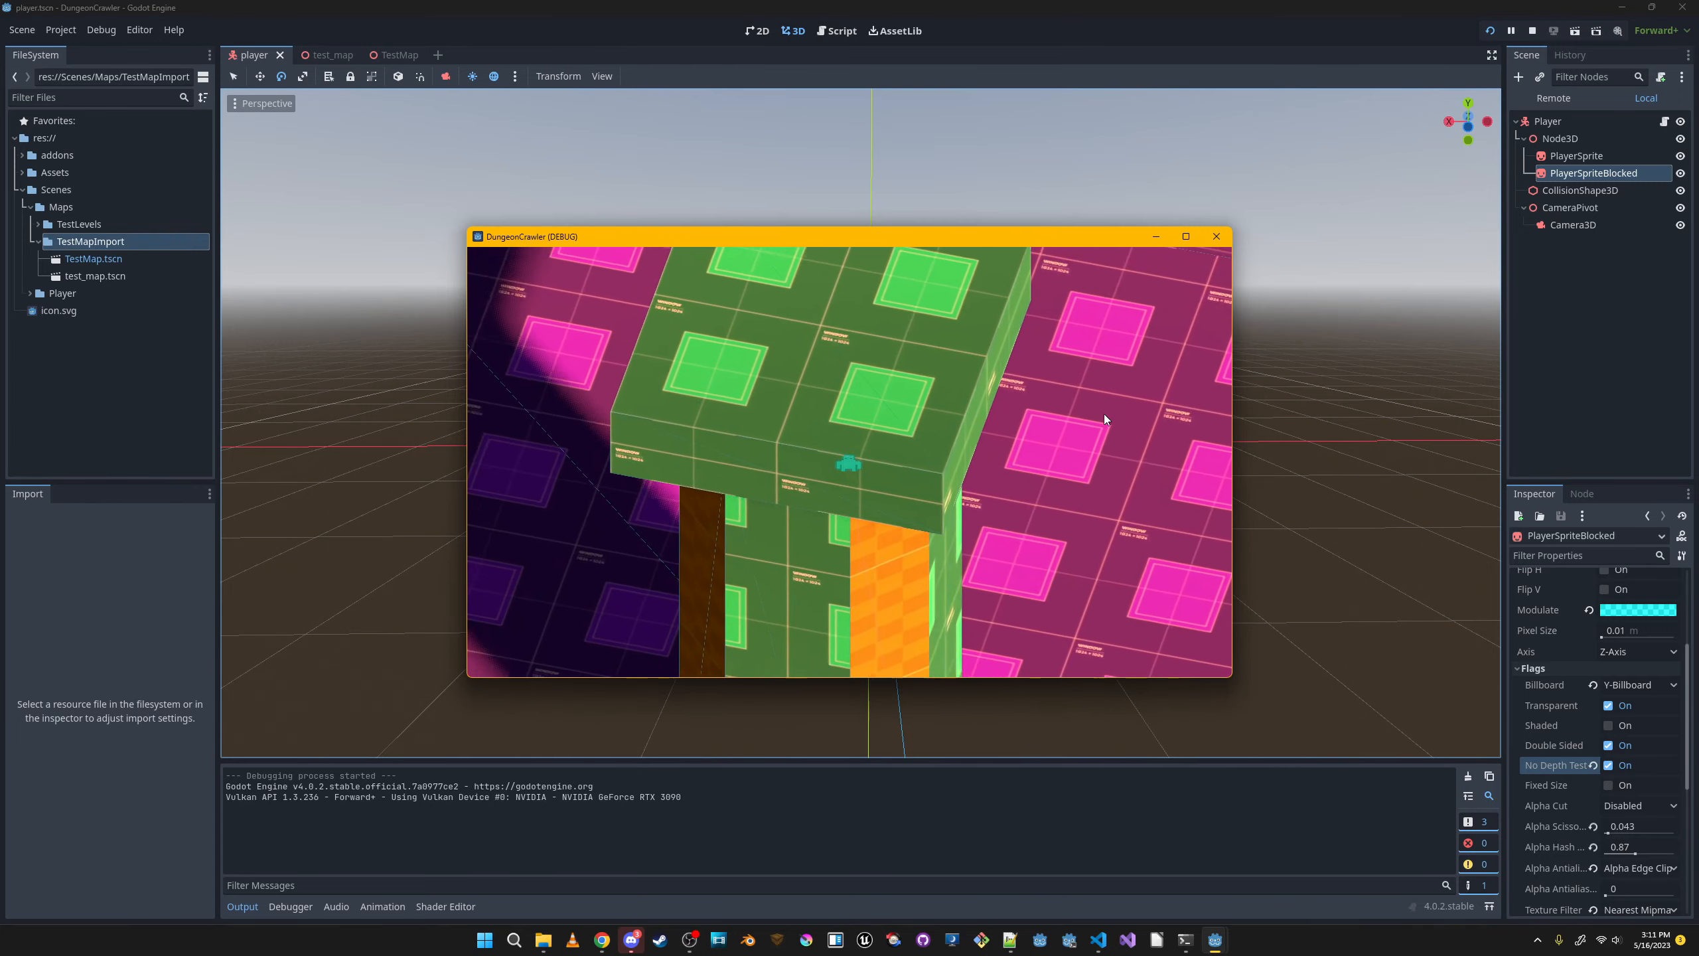
key(a)
key(e)
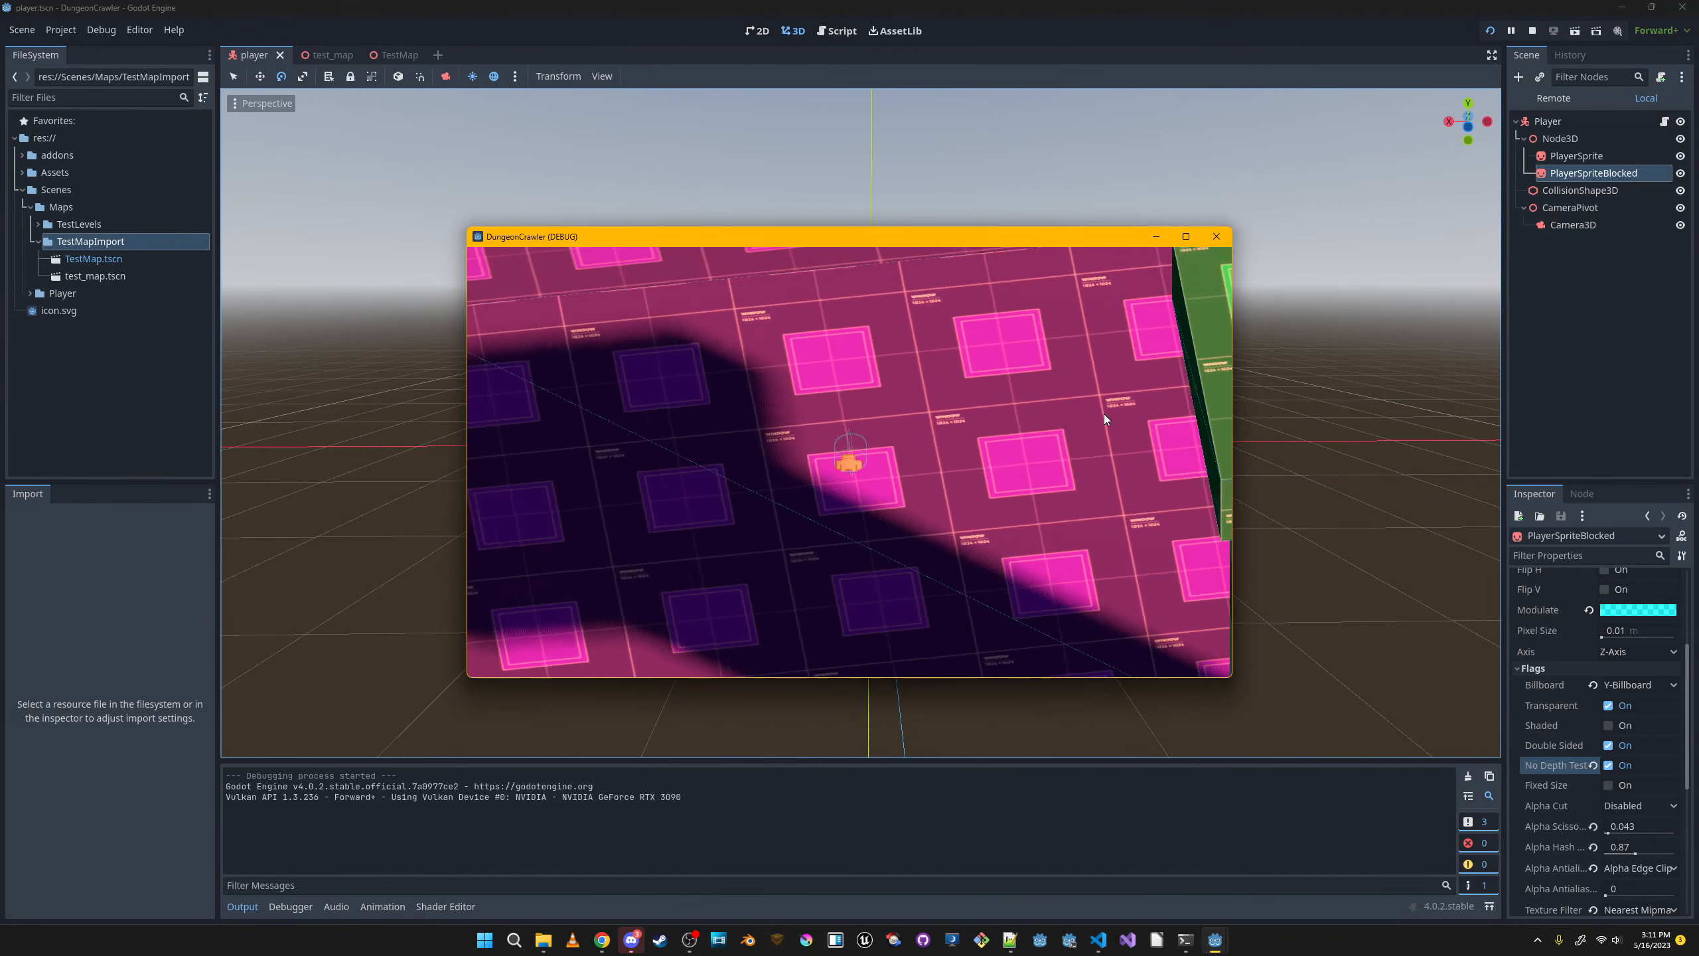
key(q)
key(d)
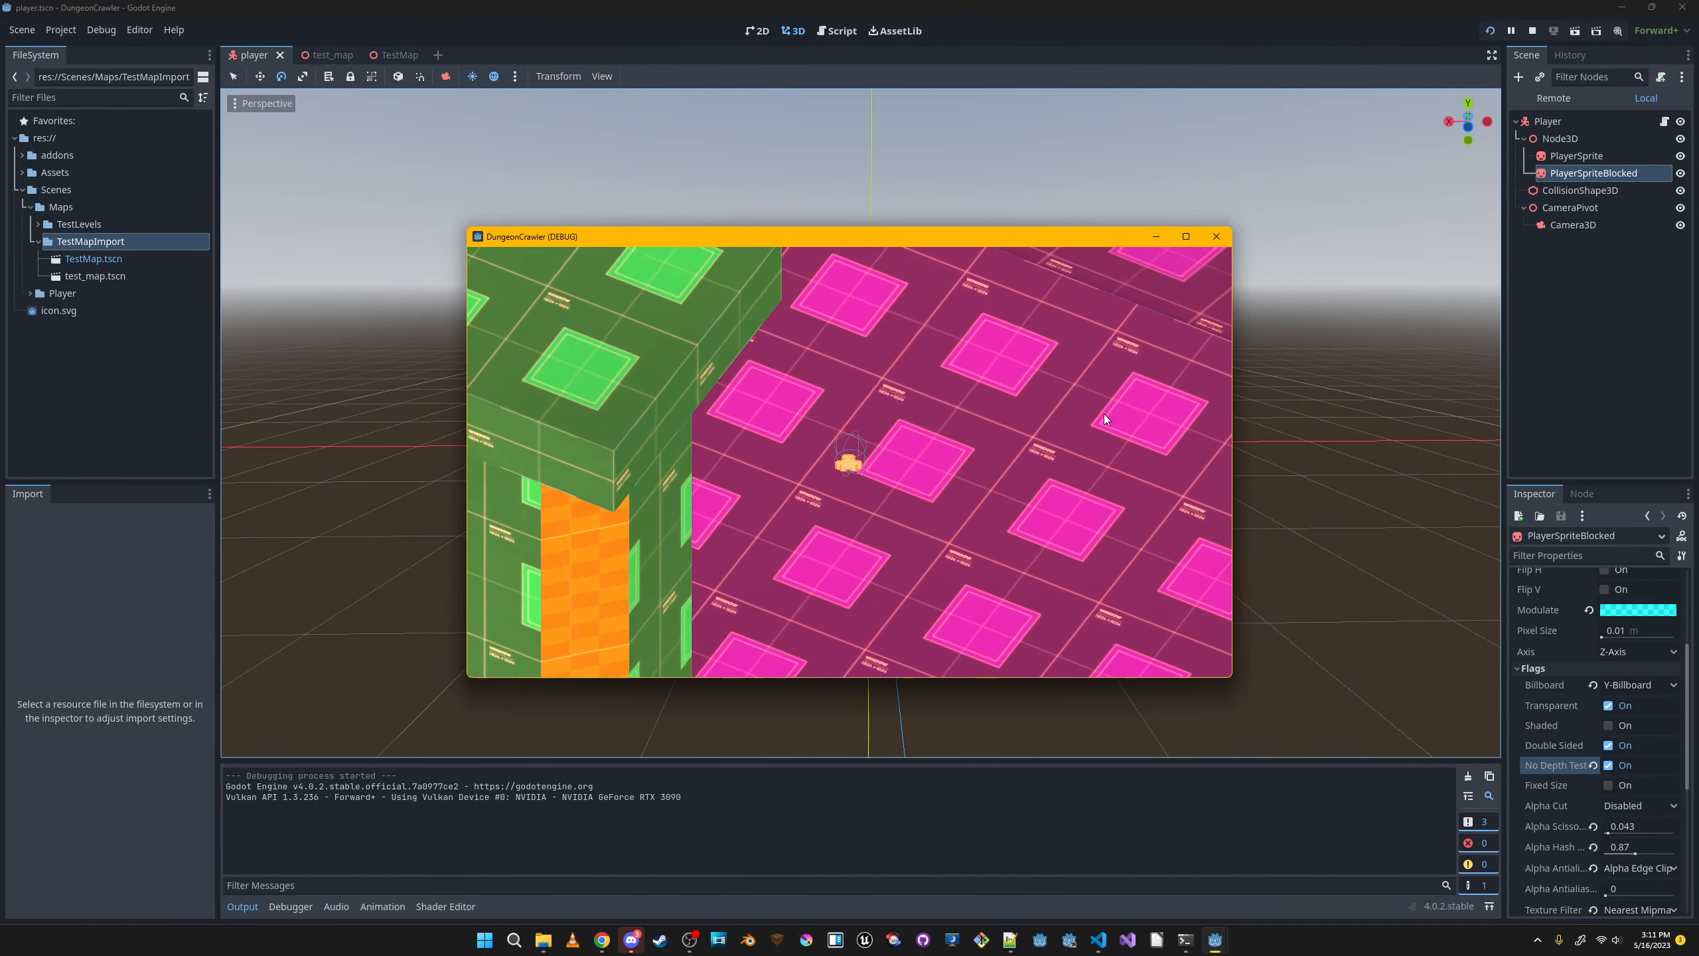
key(a)
key(e)
key(d)
key(q)
key(a)
key(e)
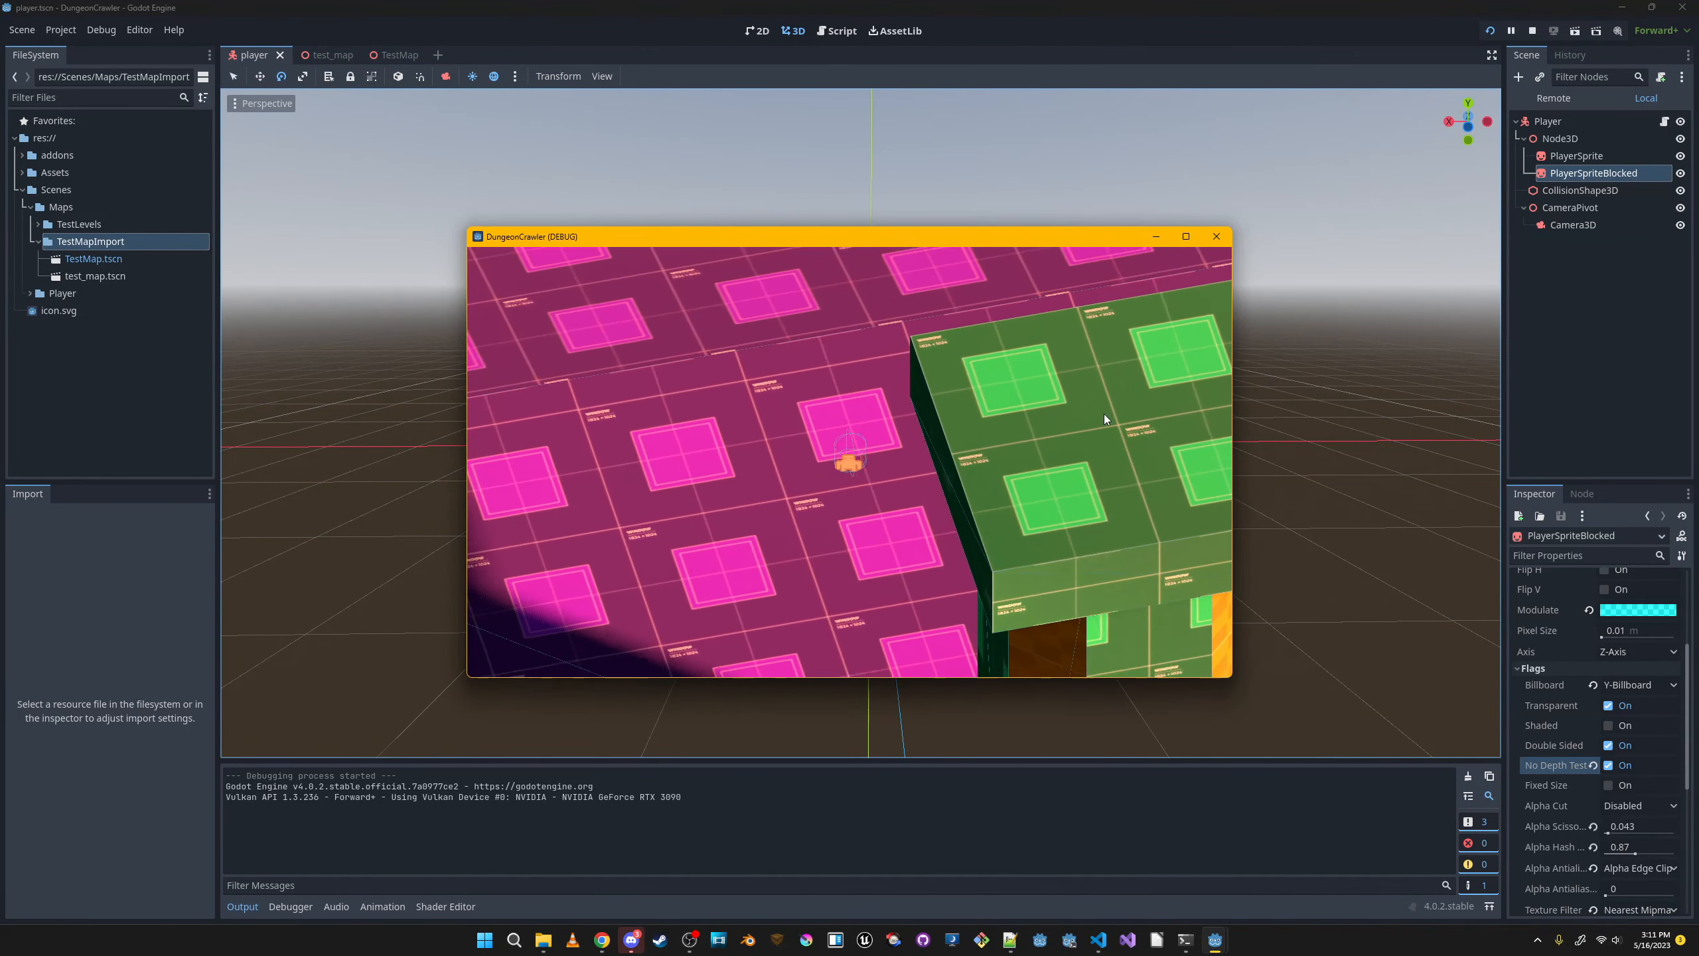
key(d)
key(q)
key(a)
key(e)
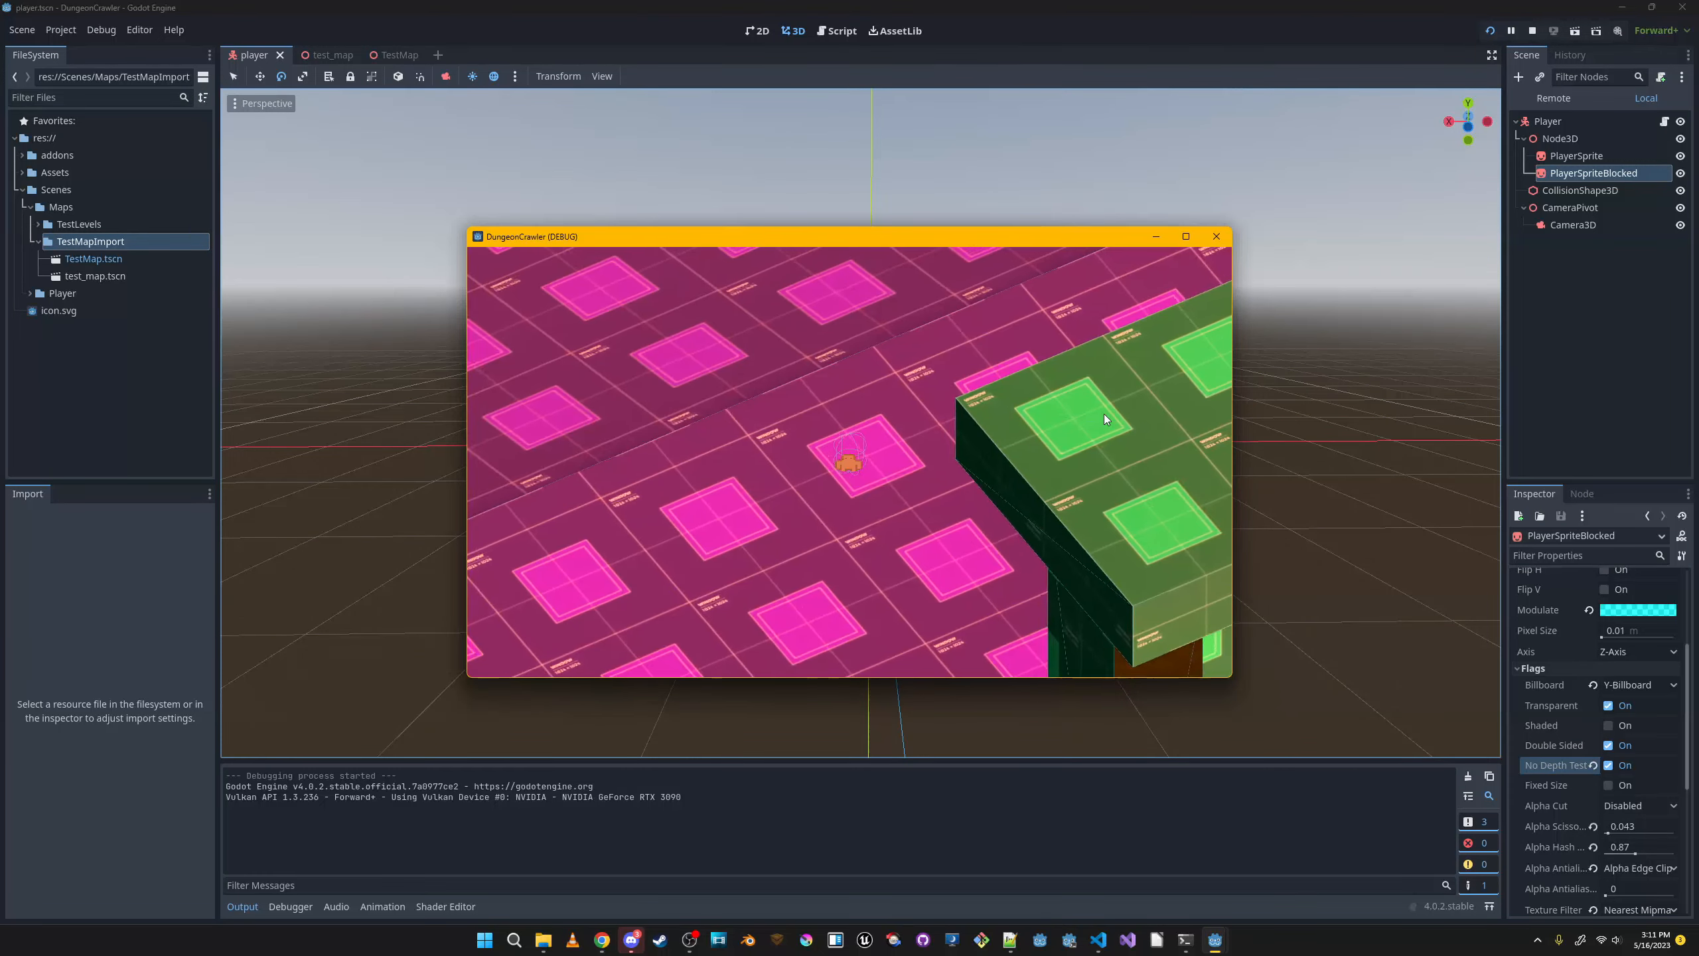
key(d)
key(q)
key(a)
key(e)
key(d)
key(q)
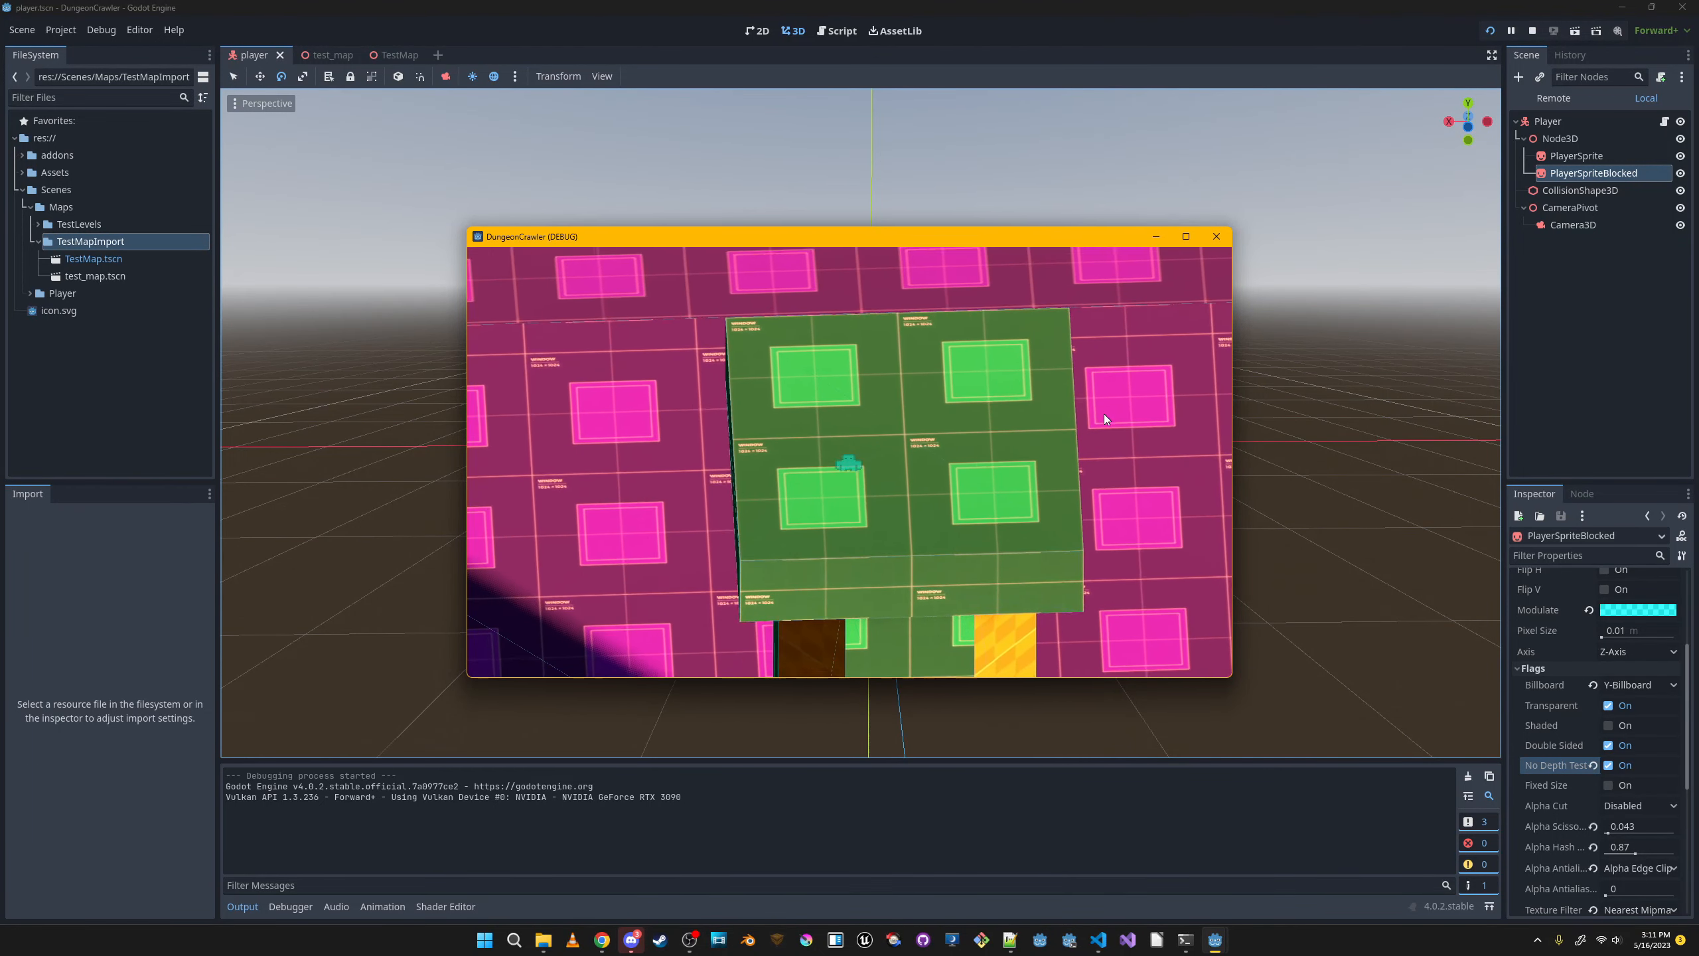
key(a)
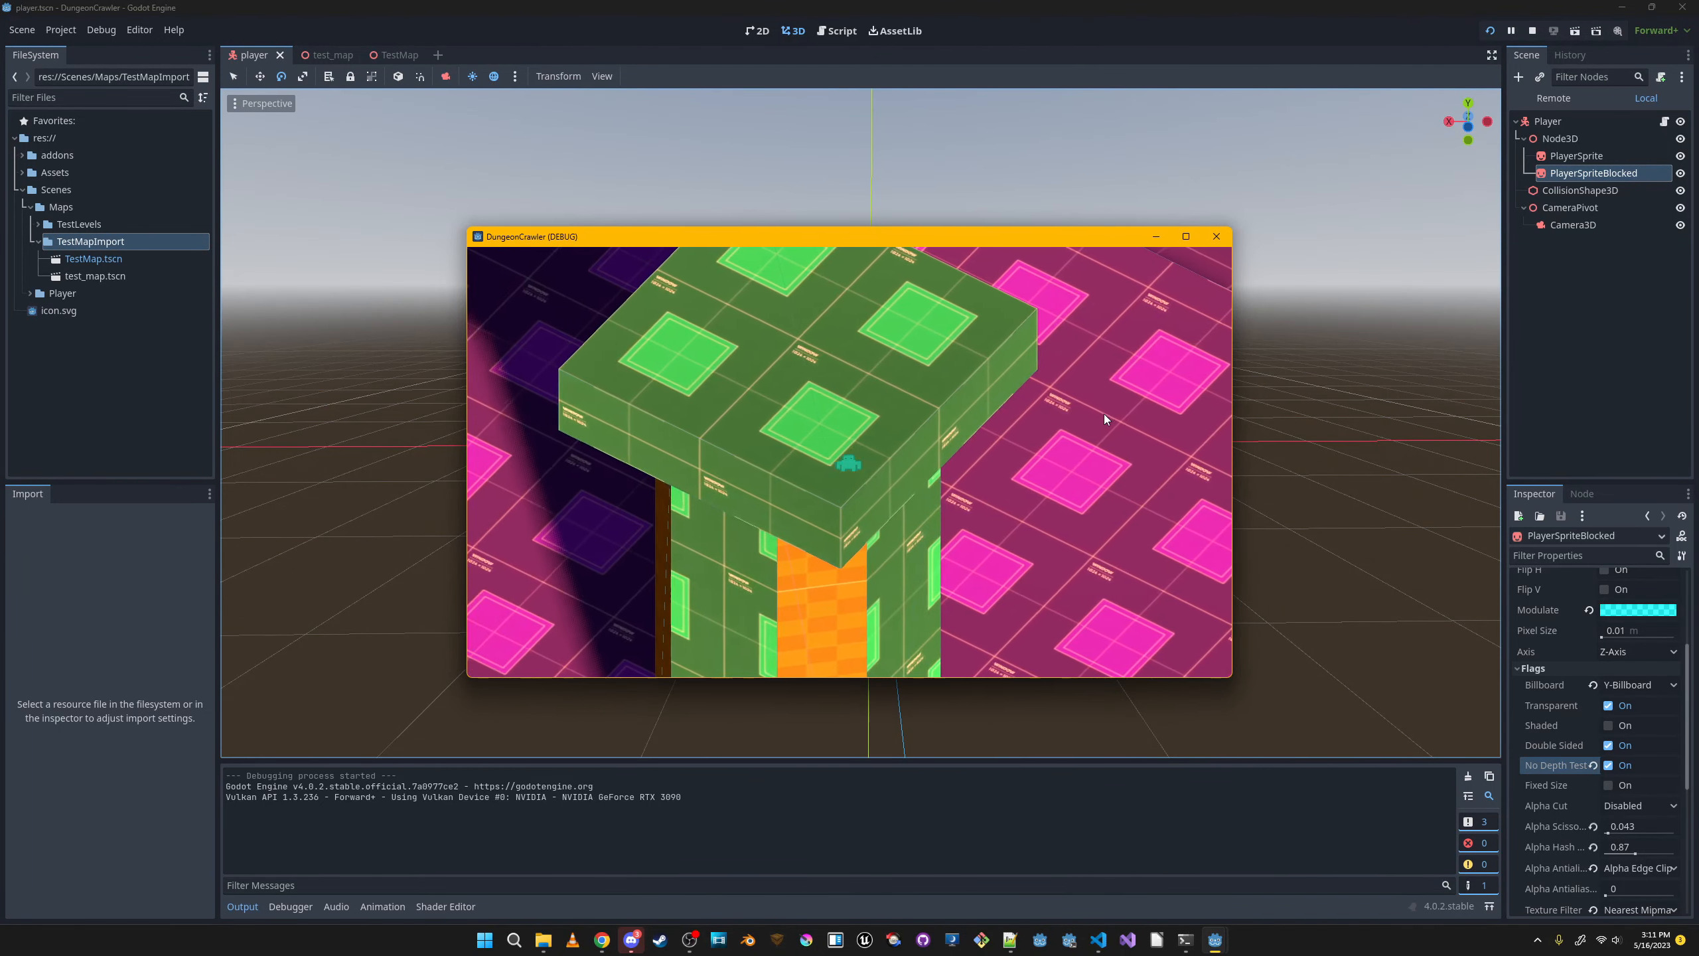
key(a)
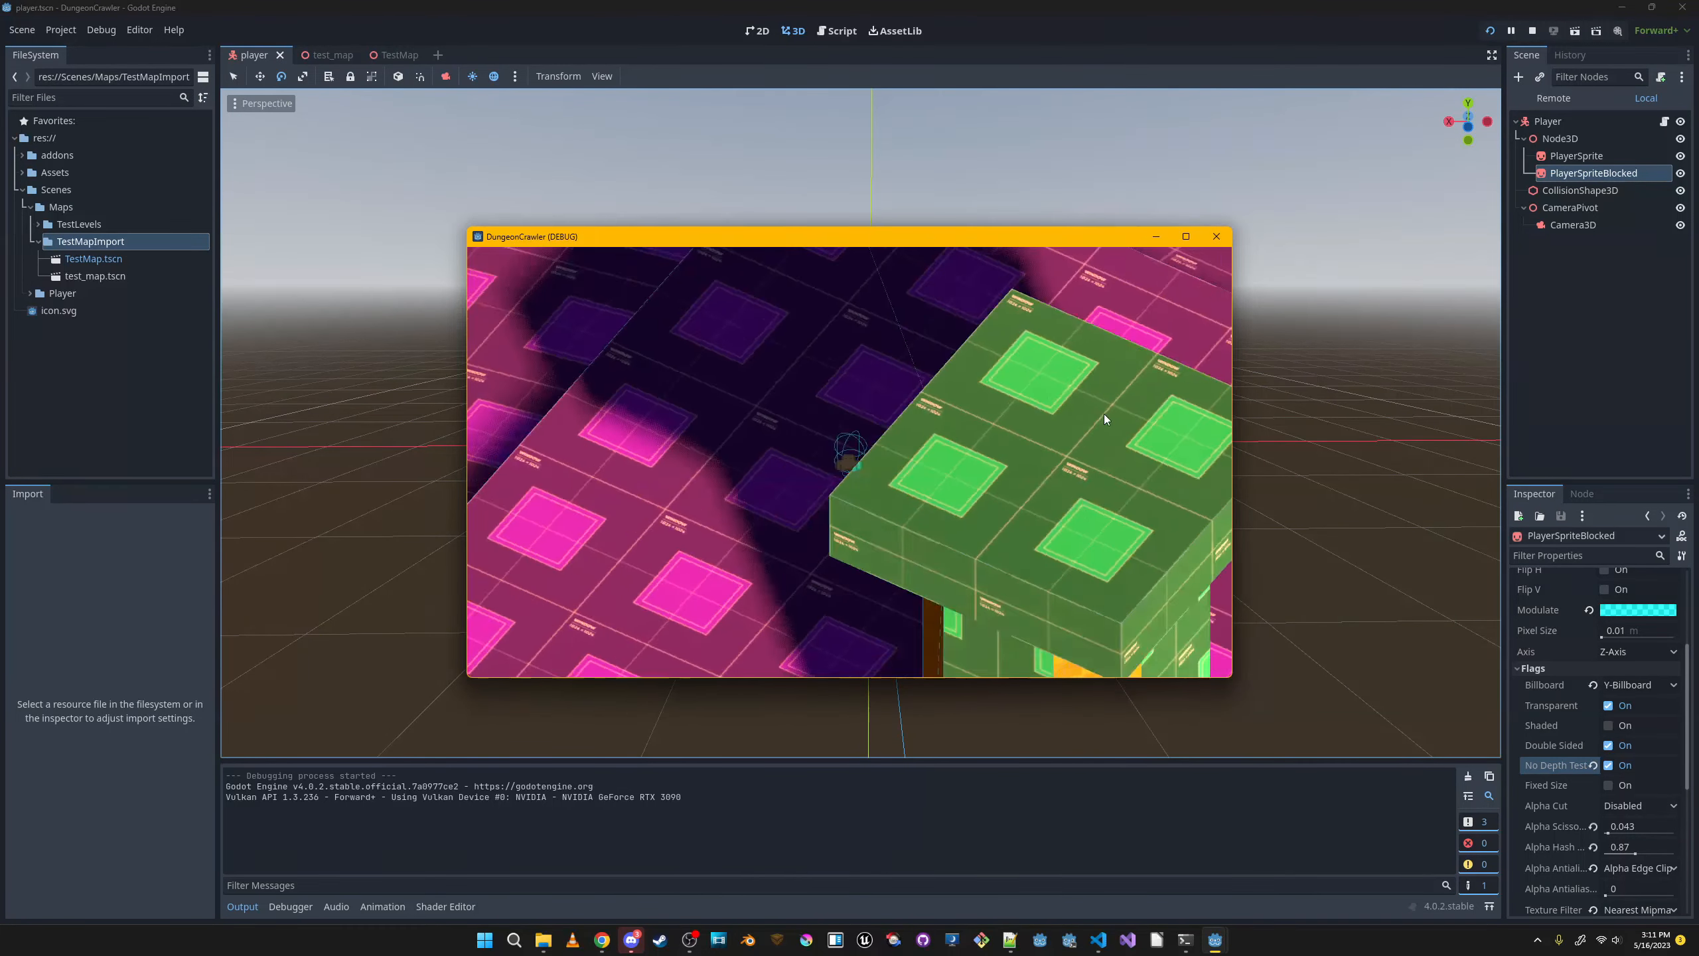
key(a)
key(d)
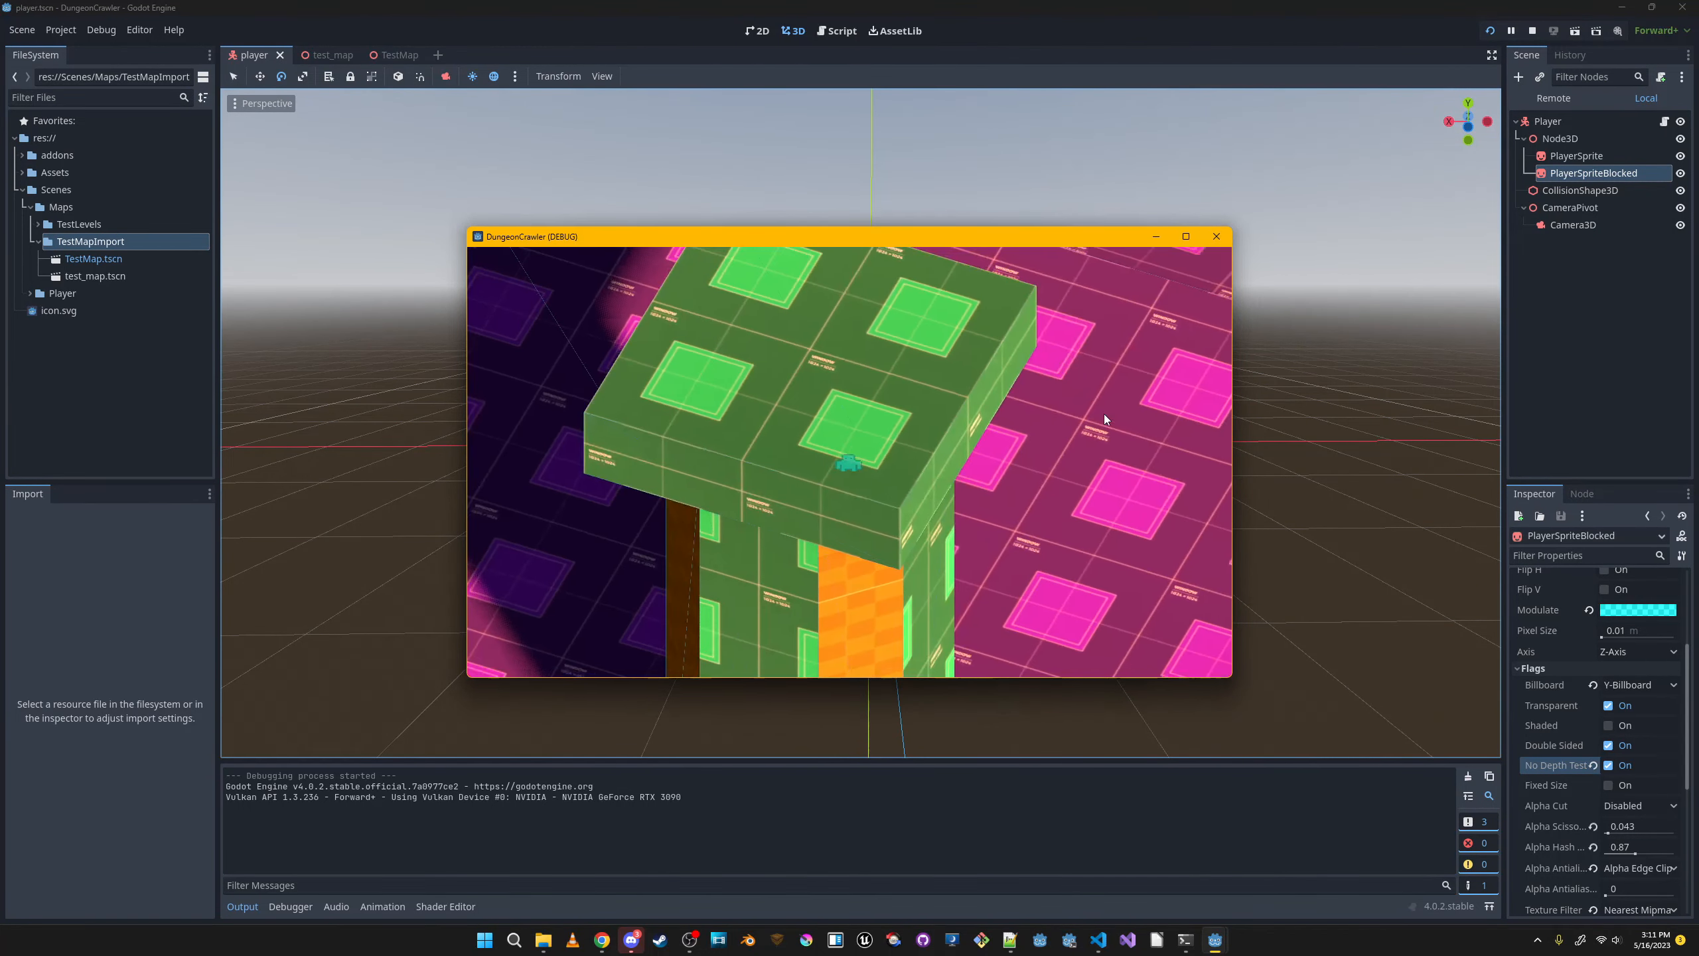
click(1216, 237)
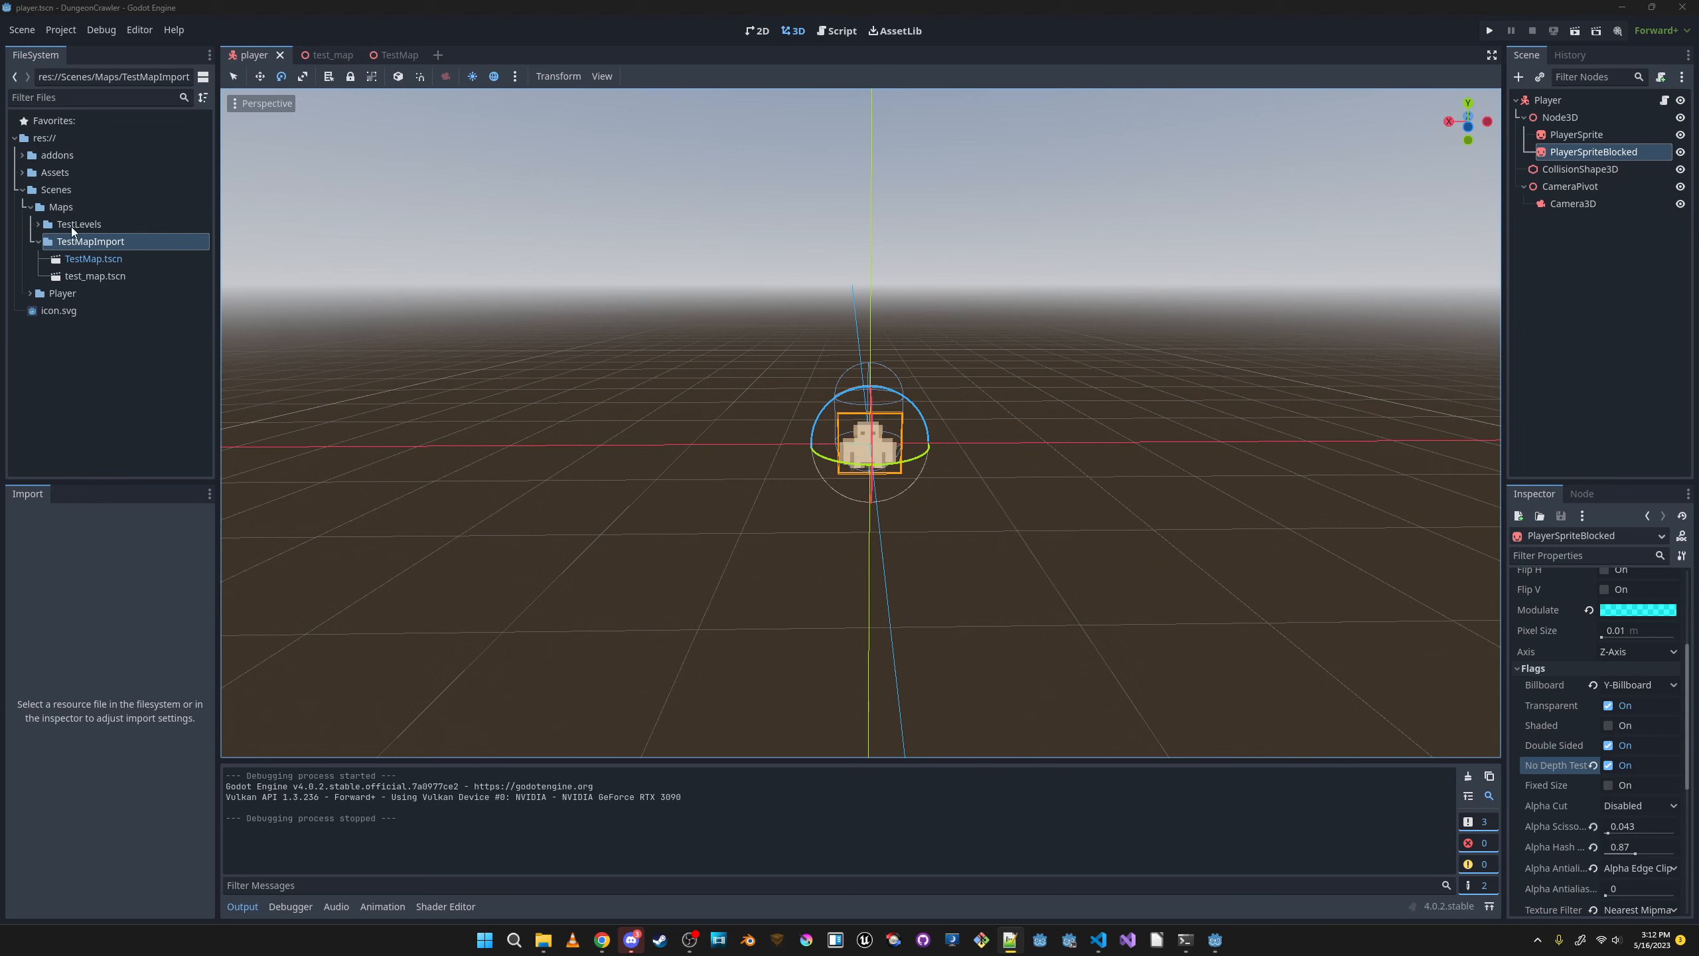
Examine the Node3D parent and compare the properties of its PlayerSprite and PlayerSpriteBlocked children.
key(Up)
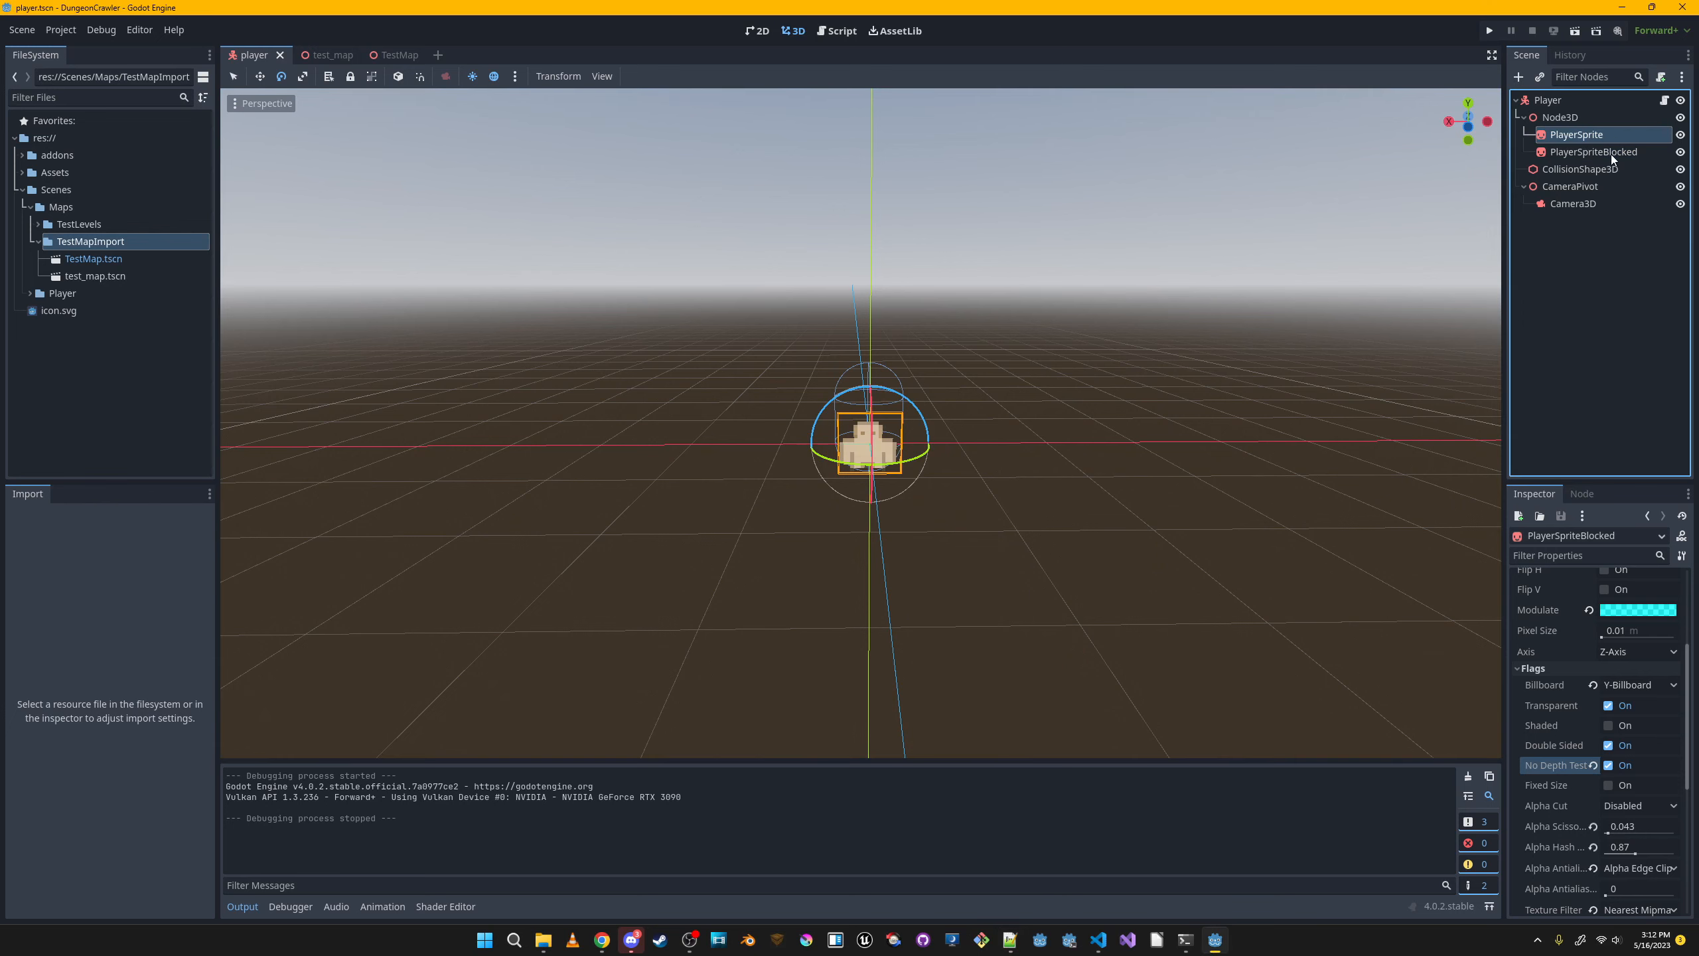
click(1603, 116)
click(1614, 118)
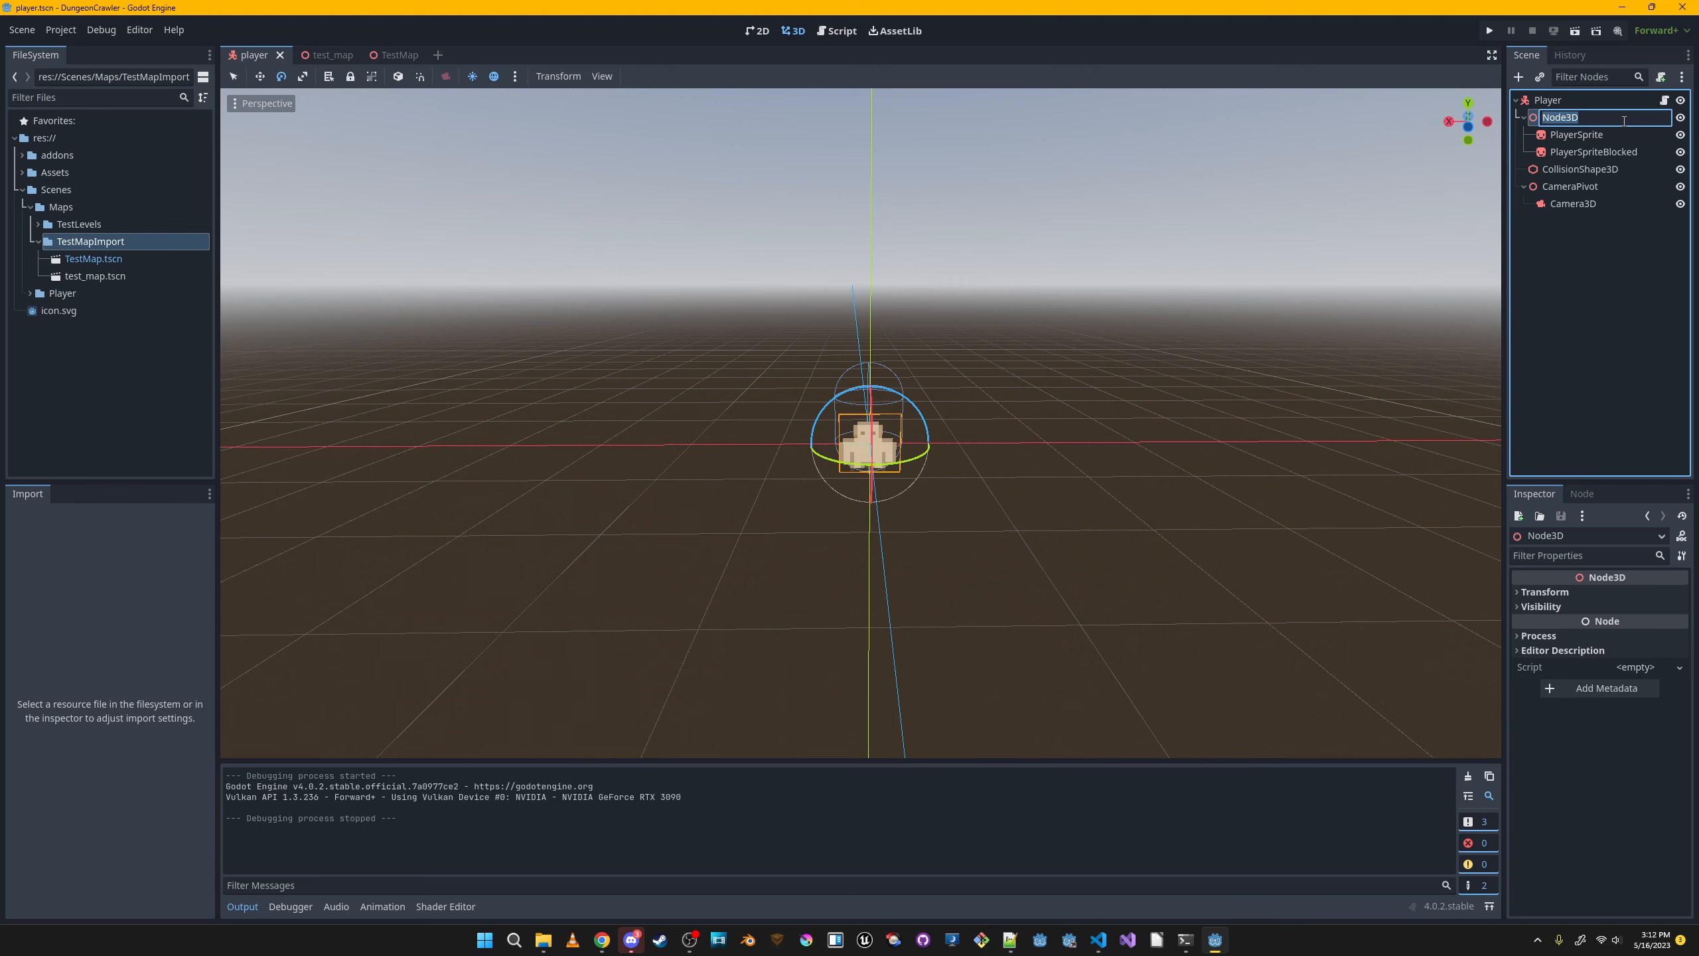
click(1591, 139)
key(Down)
key(Down)
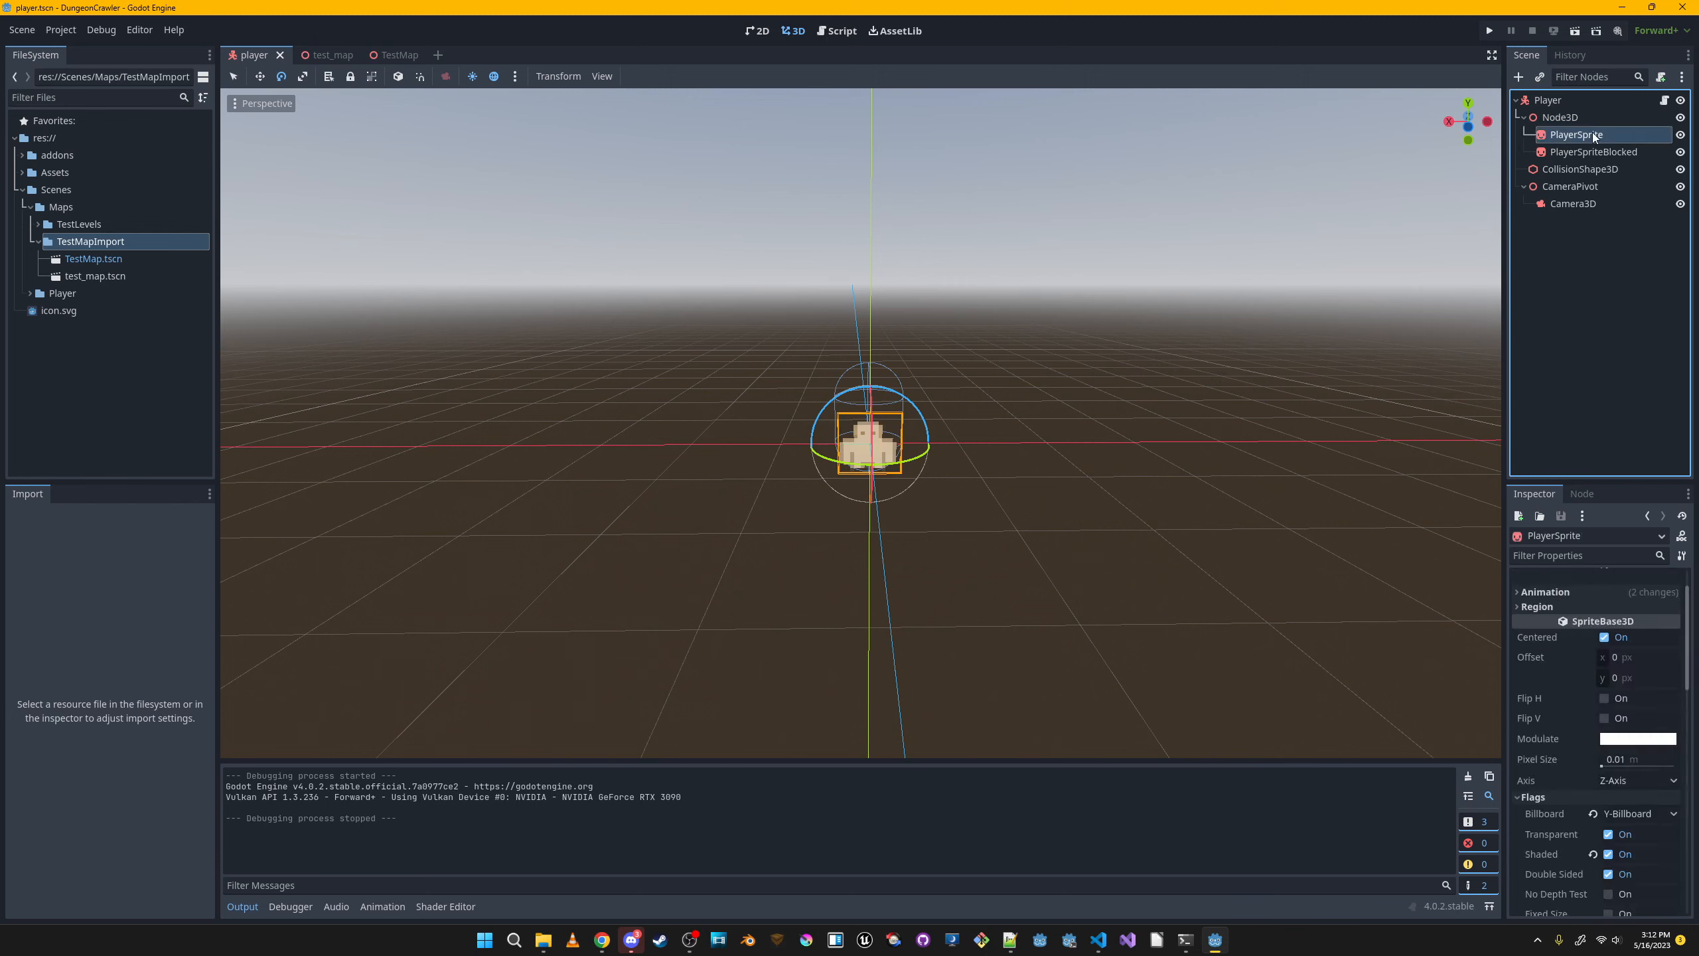
click(1609, 148)
click(1604, 136)
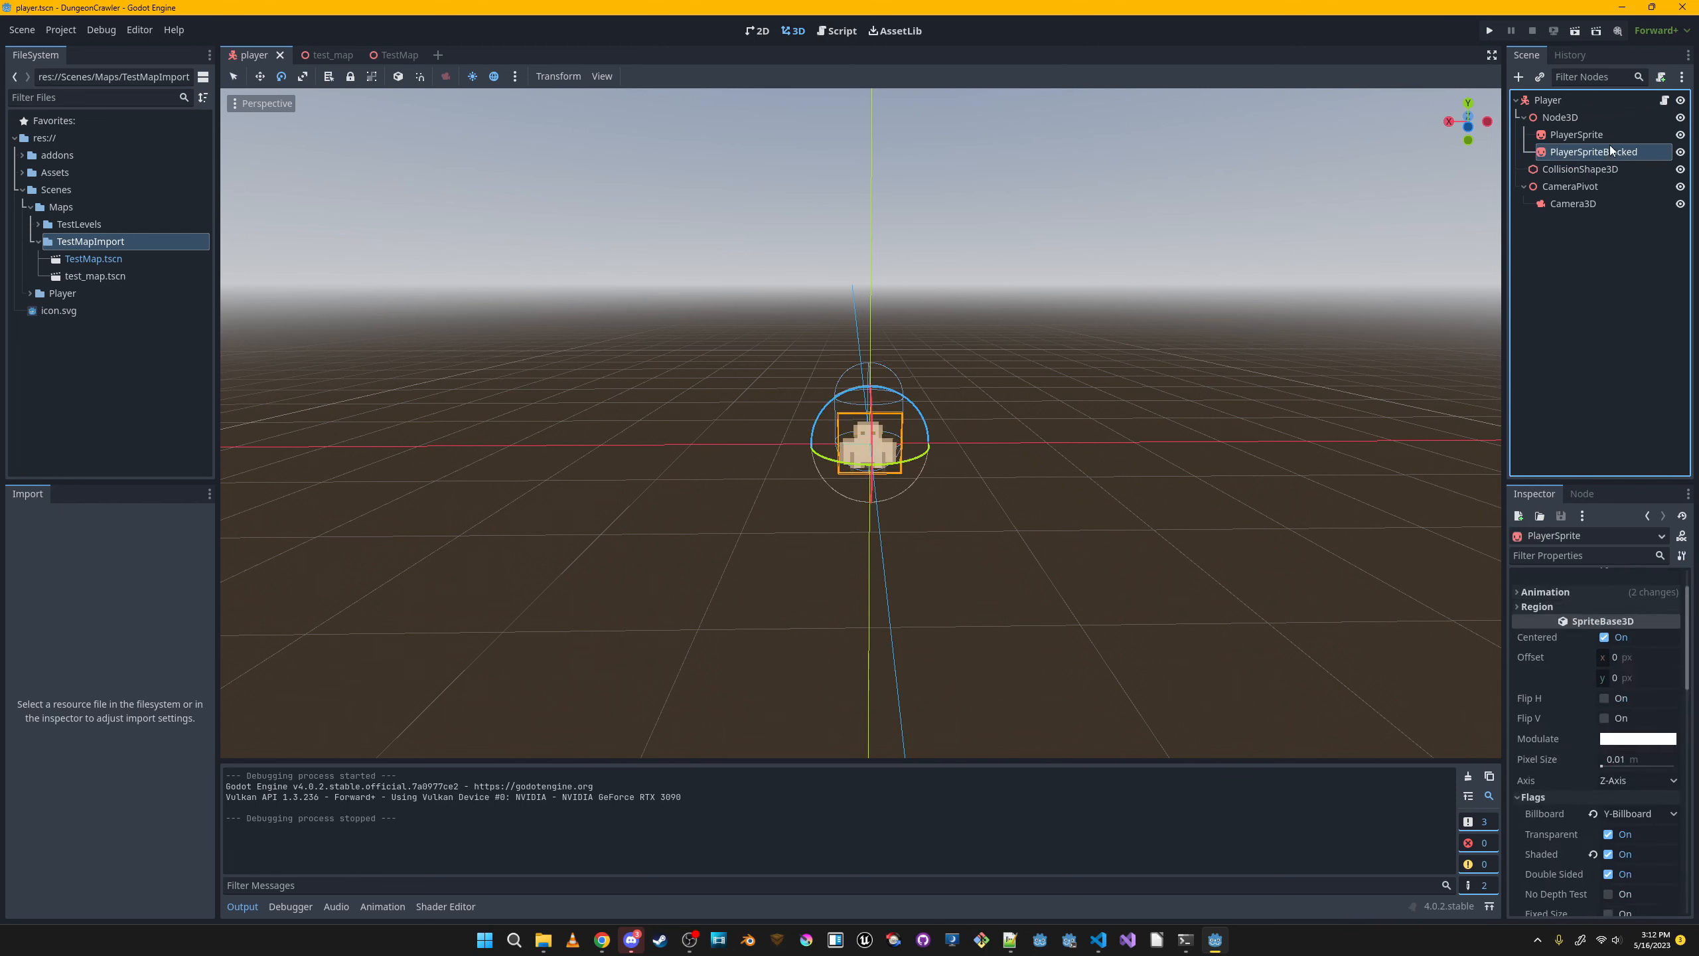
click(1602, 152)
click(1599, 135)
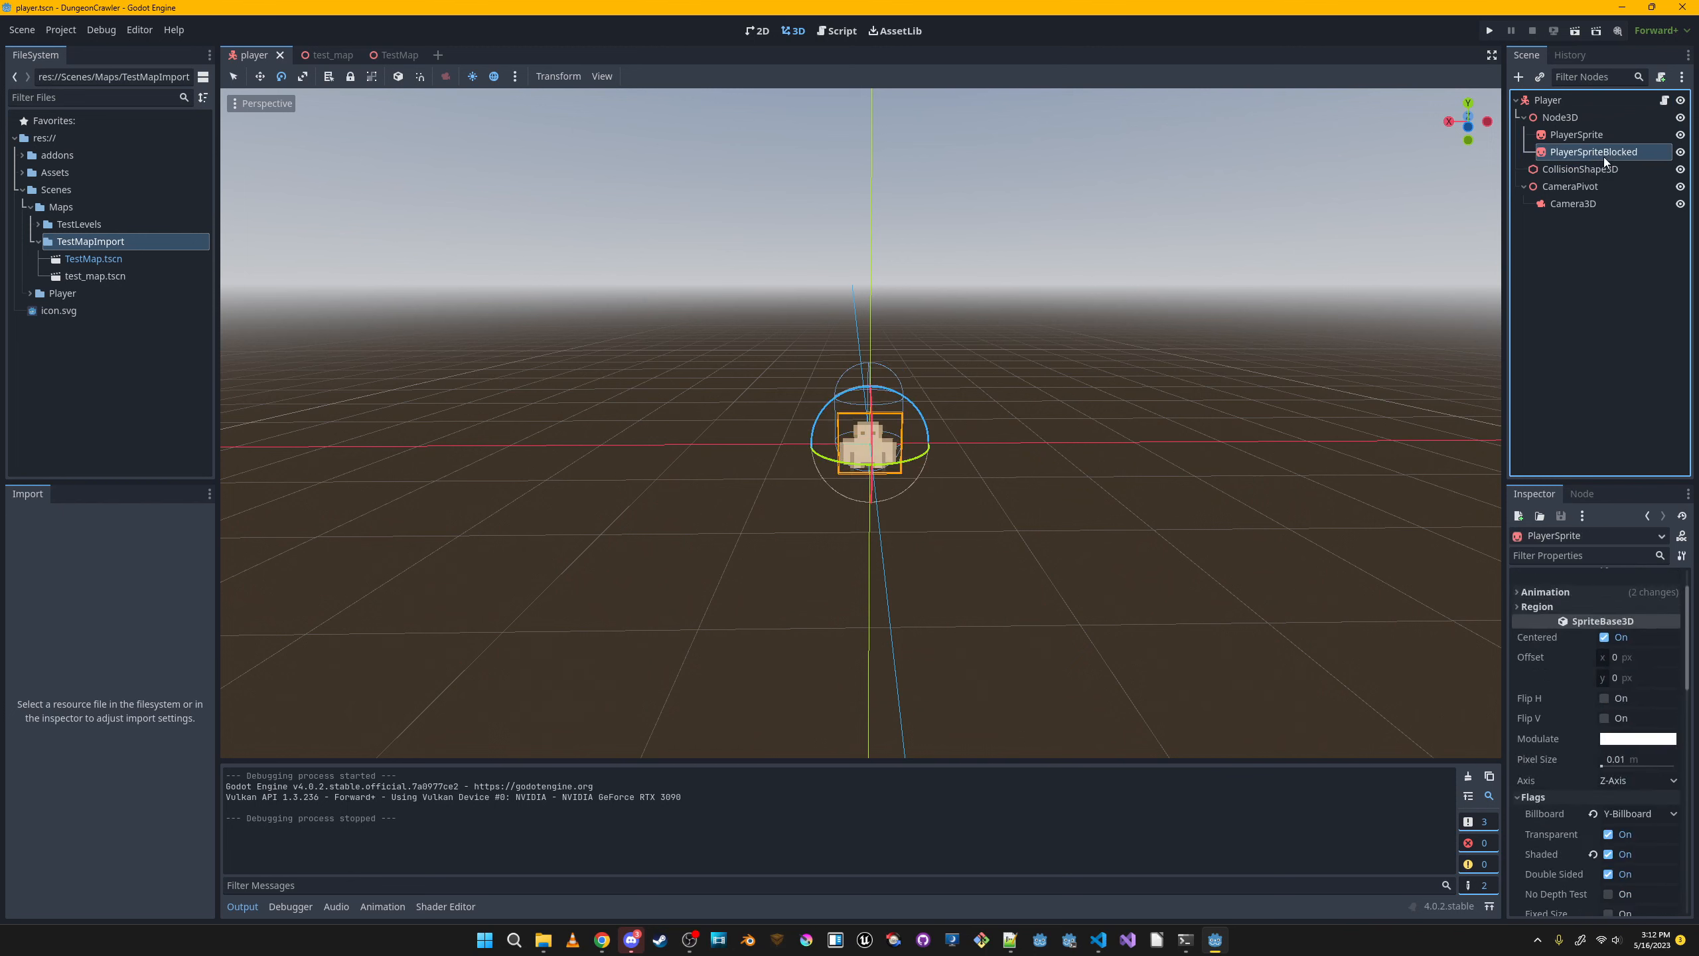
Rename the Node3D that holds both sprites PlayerSpriteContainer and save the player scene.
click(1597, 121)
click(1596, 120)
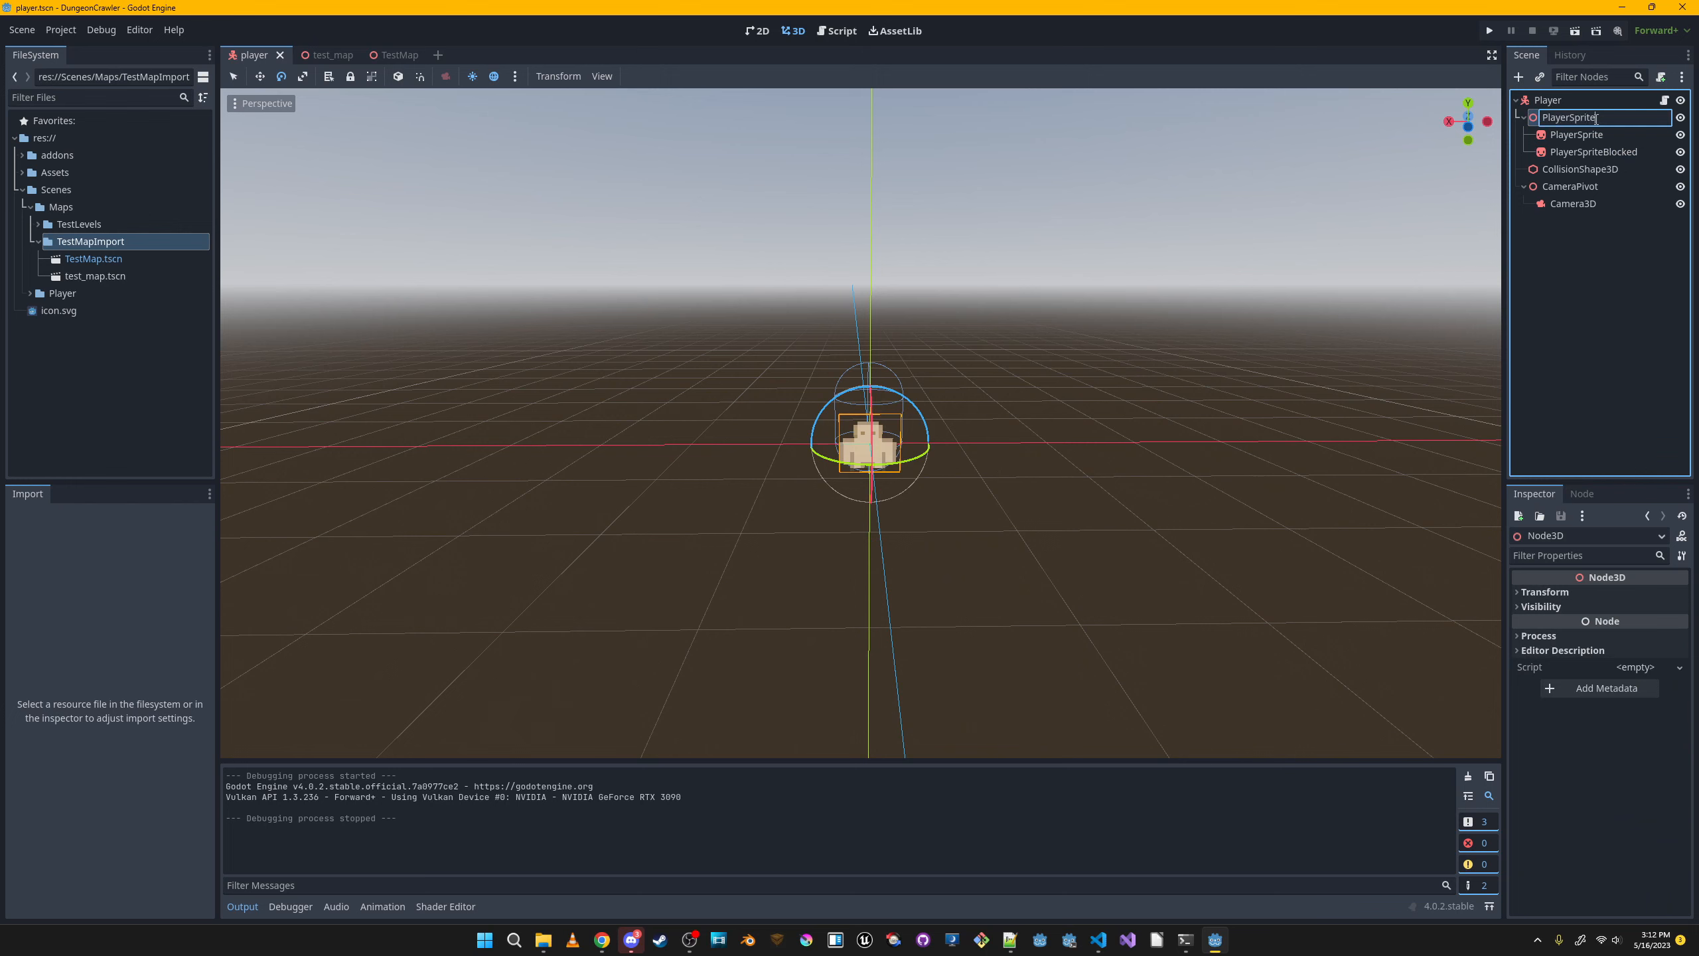
key(Return)
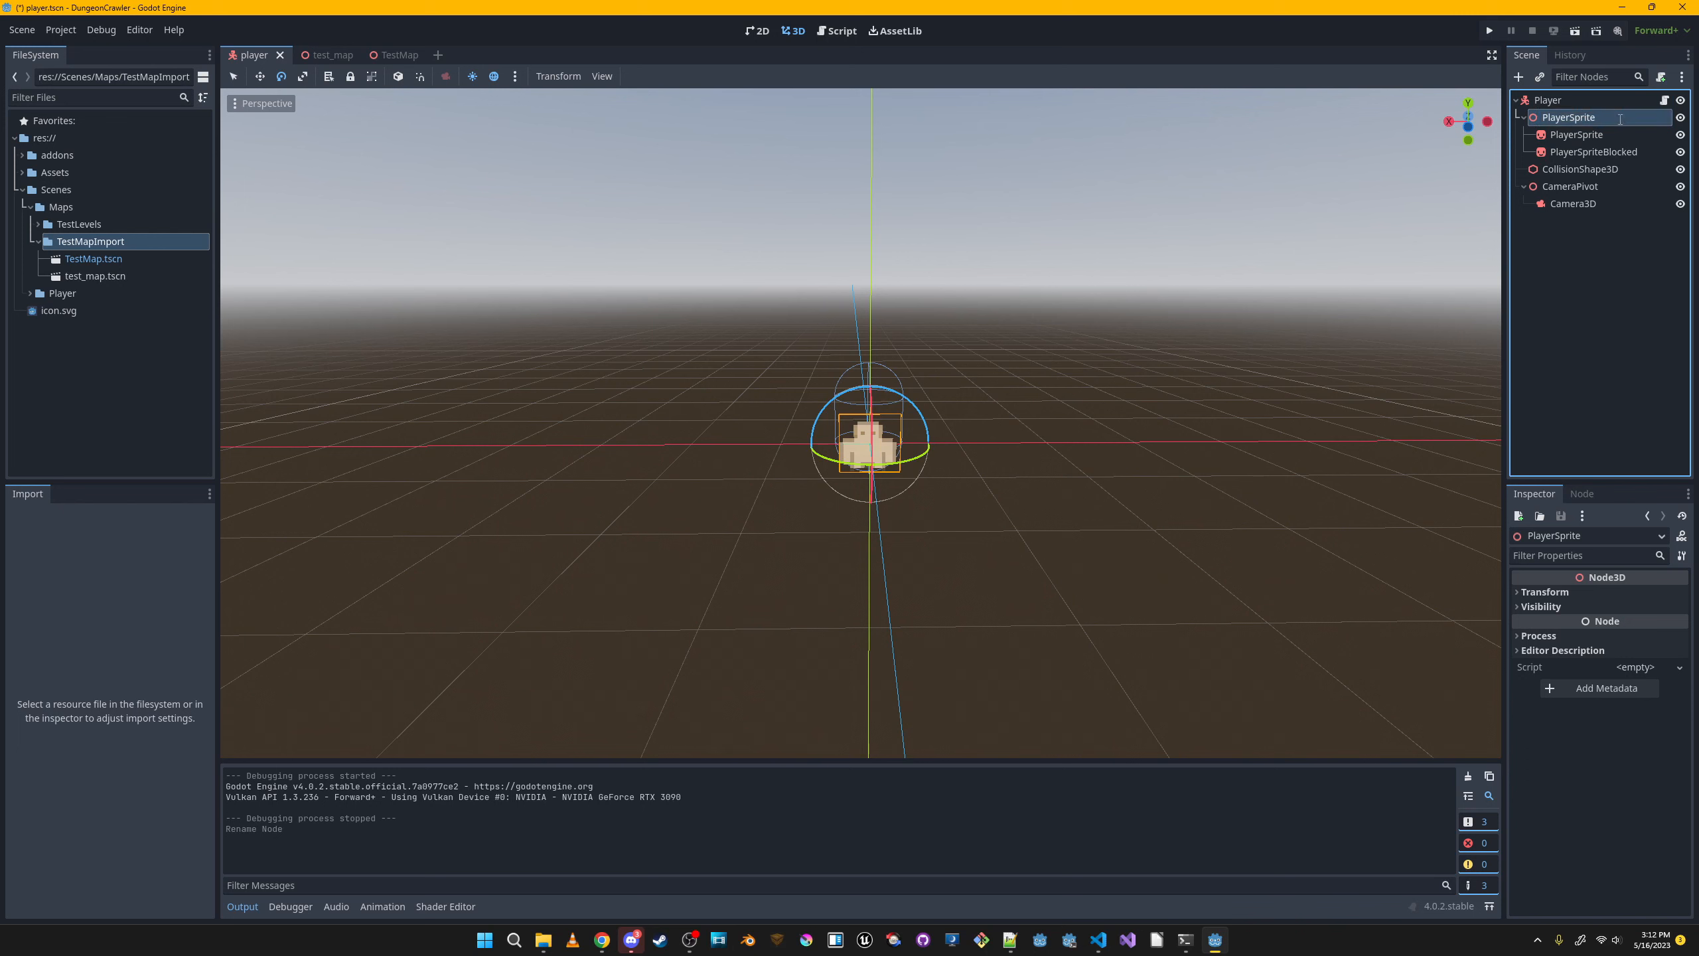
text(Container)
key(Return)
key(ctrl+s)
click(1615, 135)
click(1619, 149)
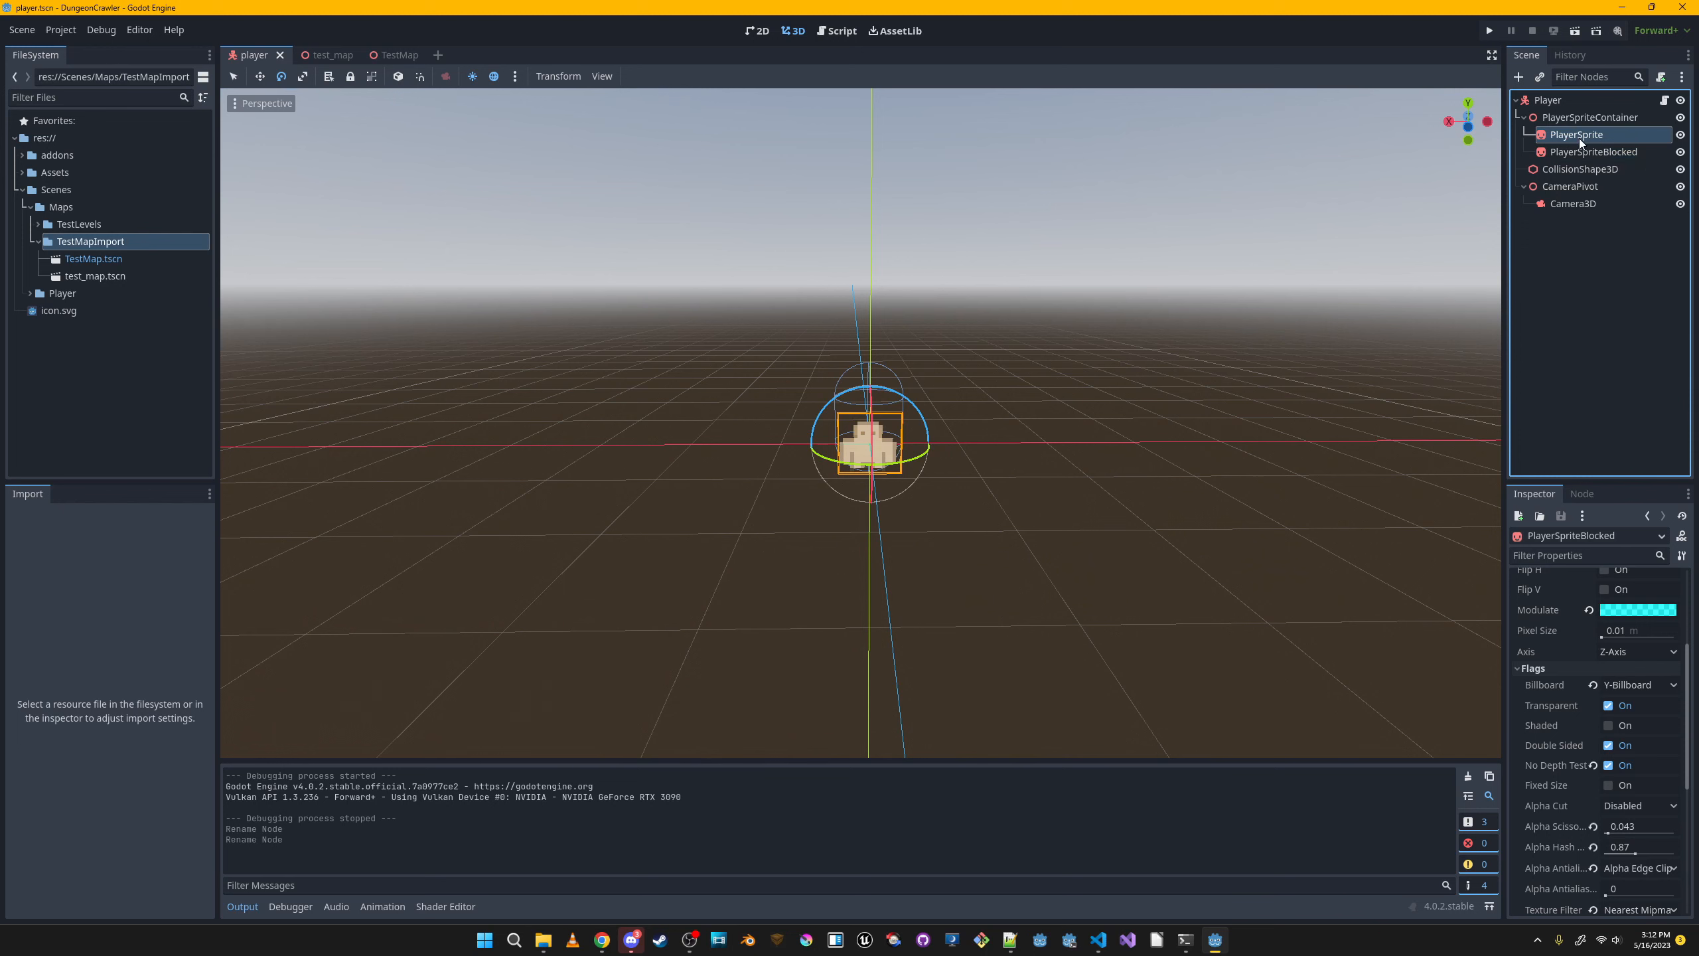
click(1591, 117)
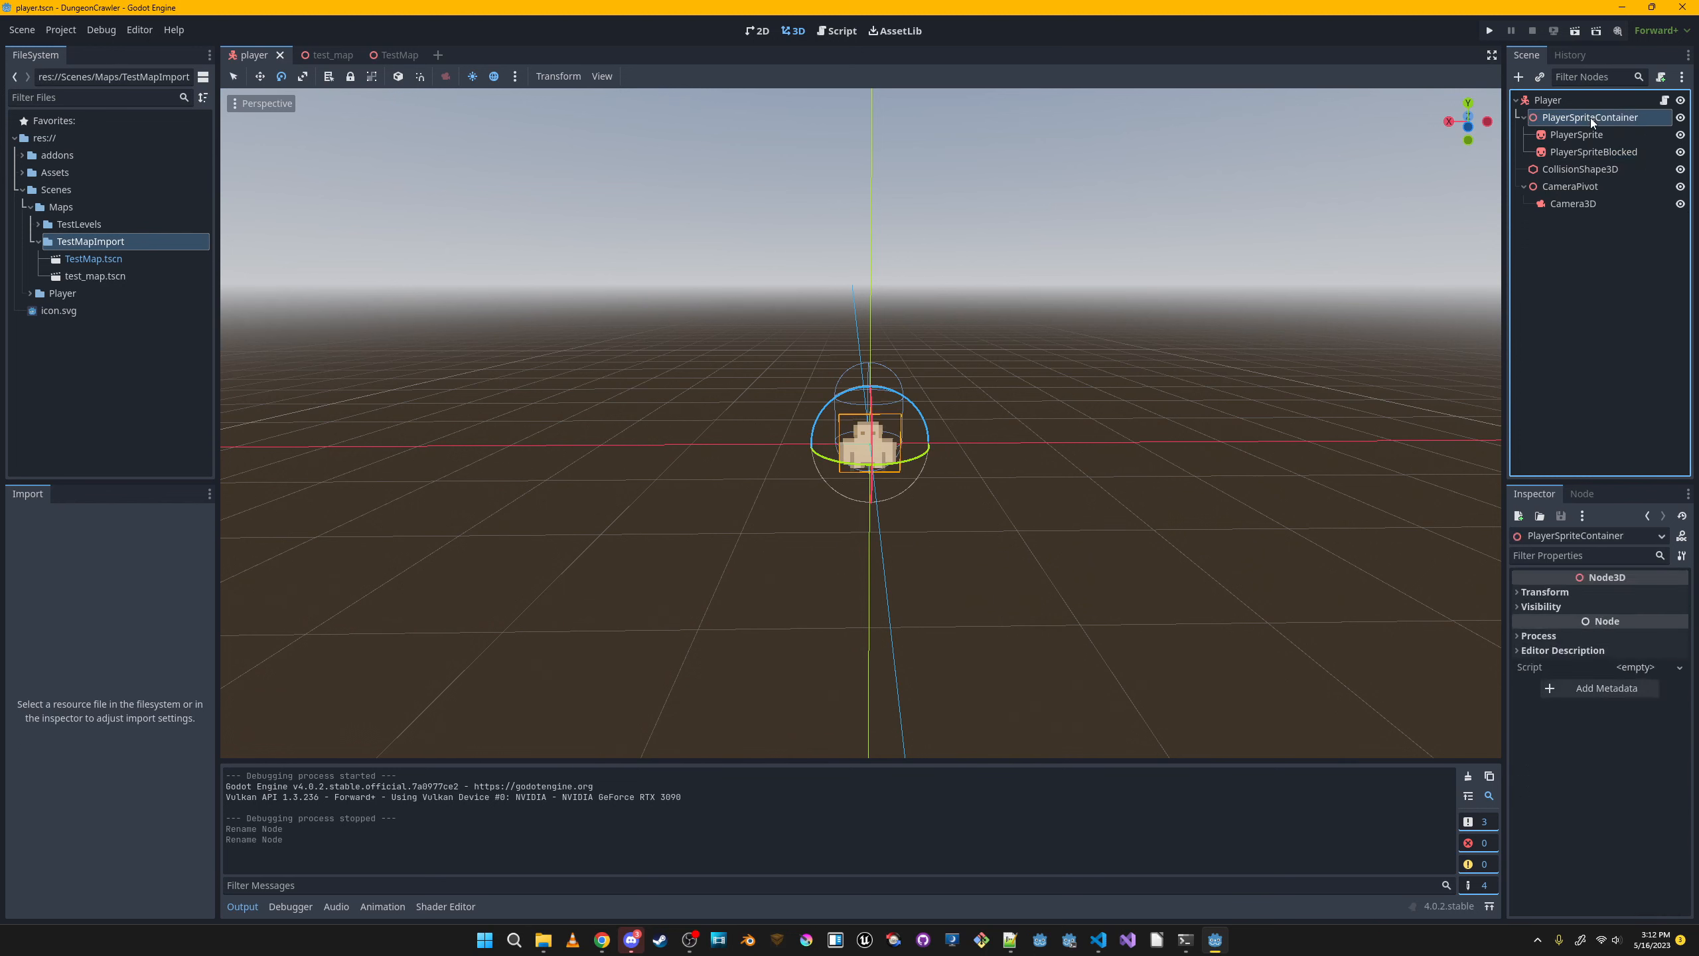
Switch to Blender and start a new General file.
click(748, 940)
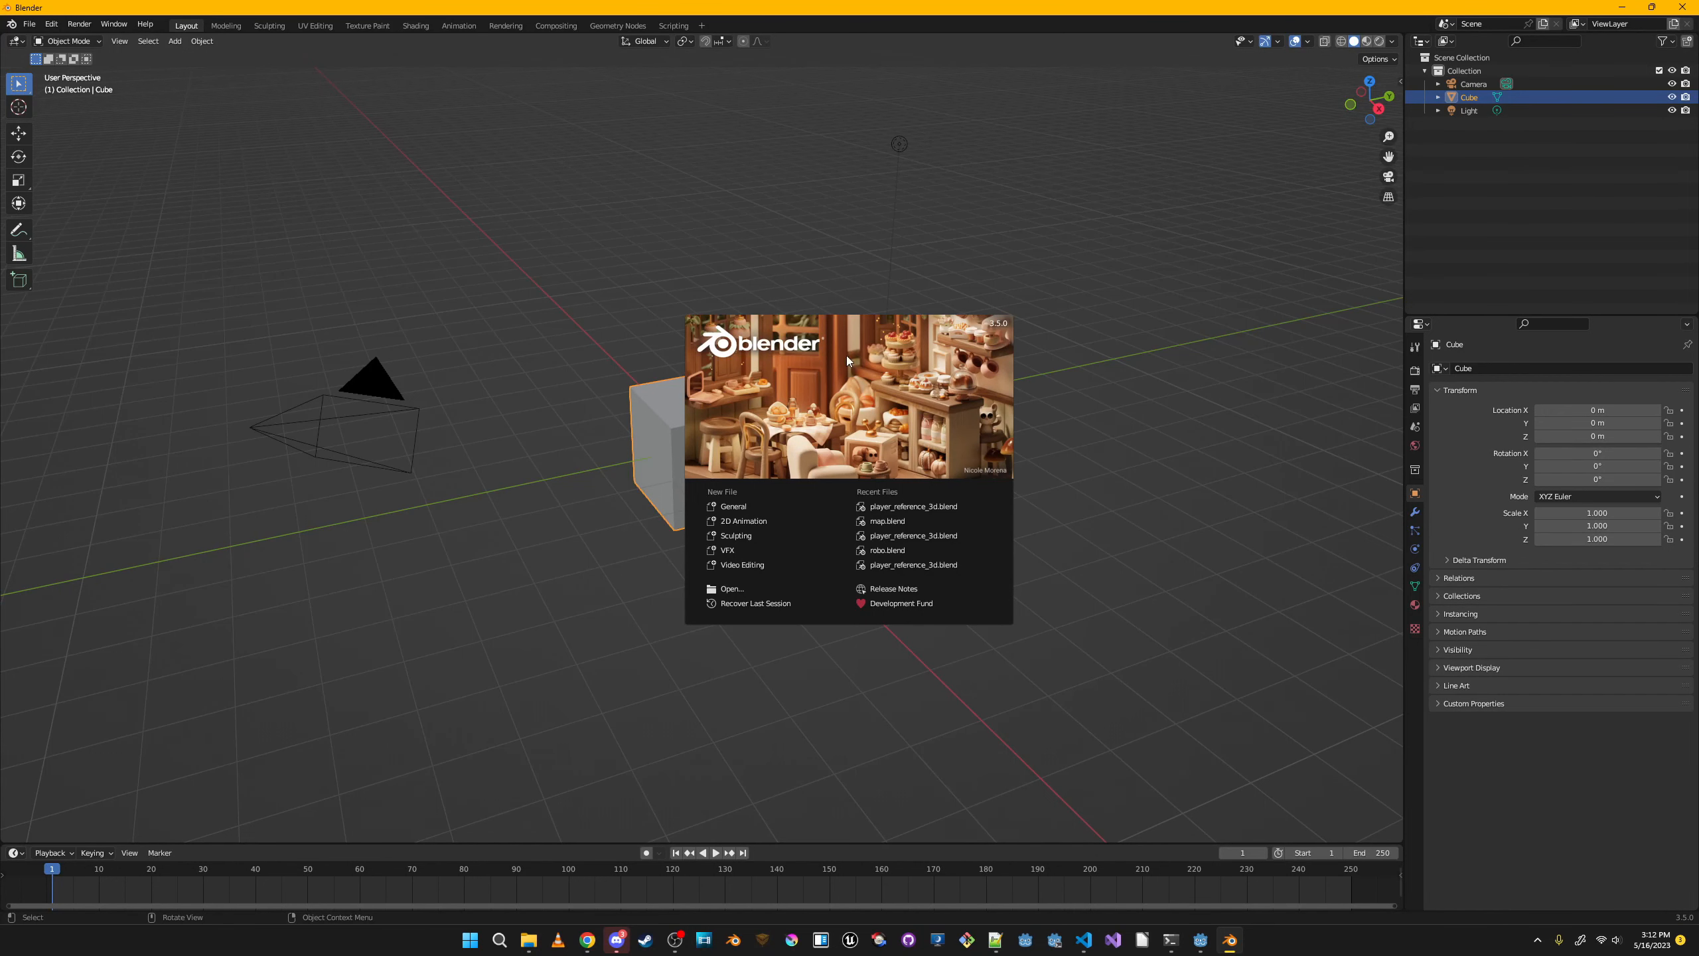
click(761, 508)
scroll(805, 418, down, 6)
scroll(805, 419, up, 3)
Set the default camera's rotation to 90° on X and 0° on Z.
click(1471, 110)
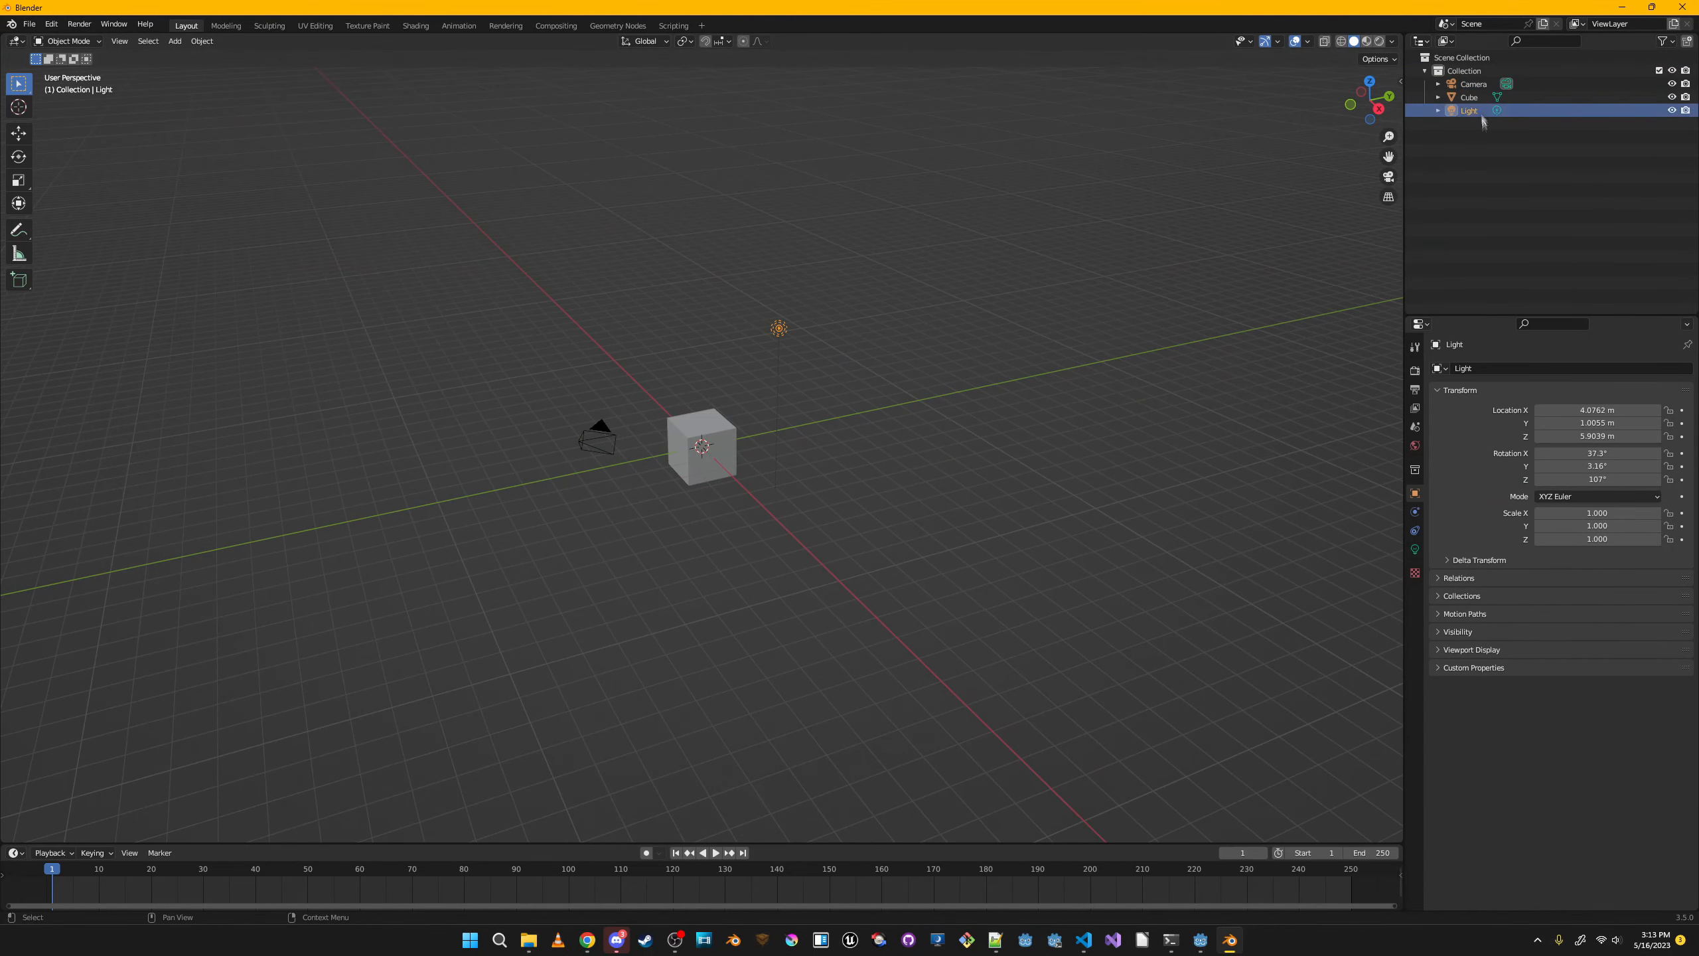
click(1471, 84)
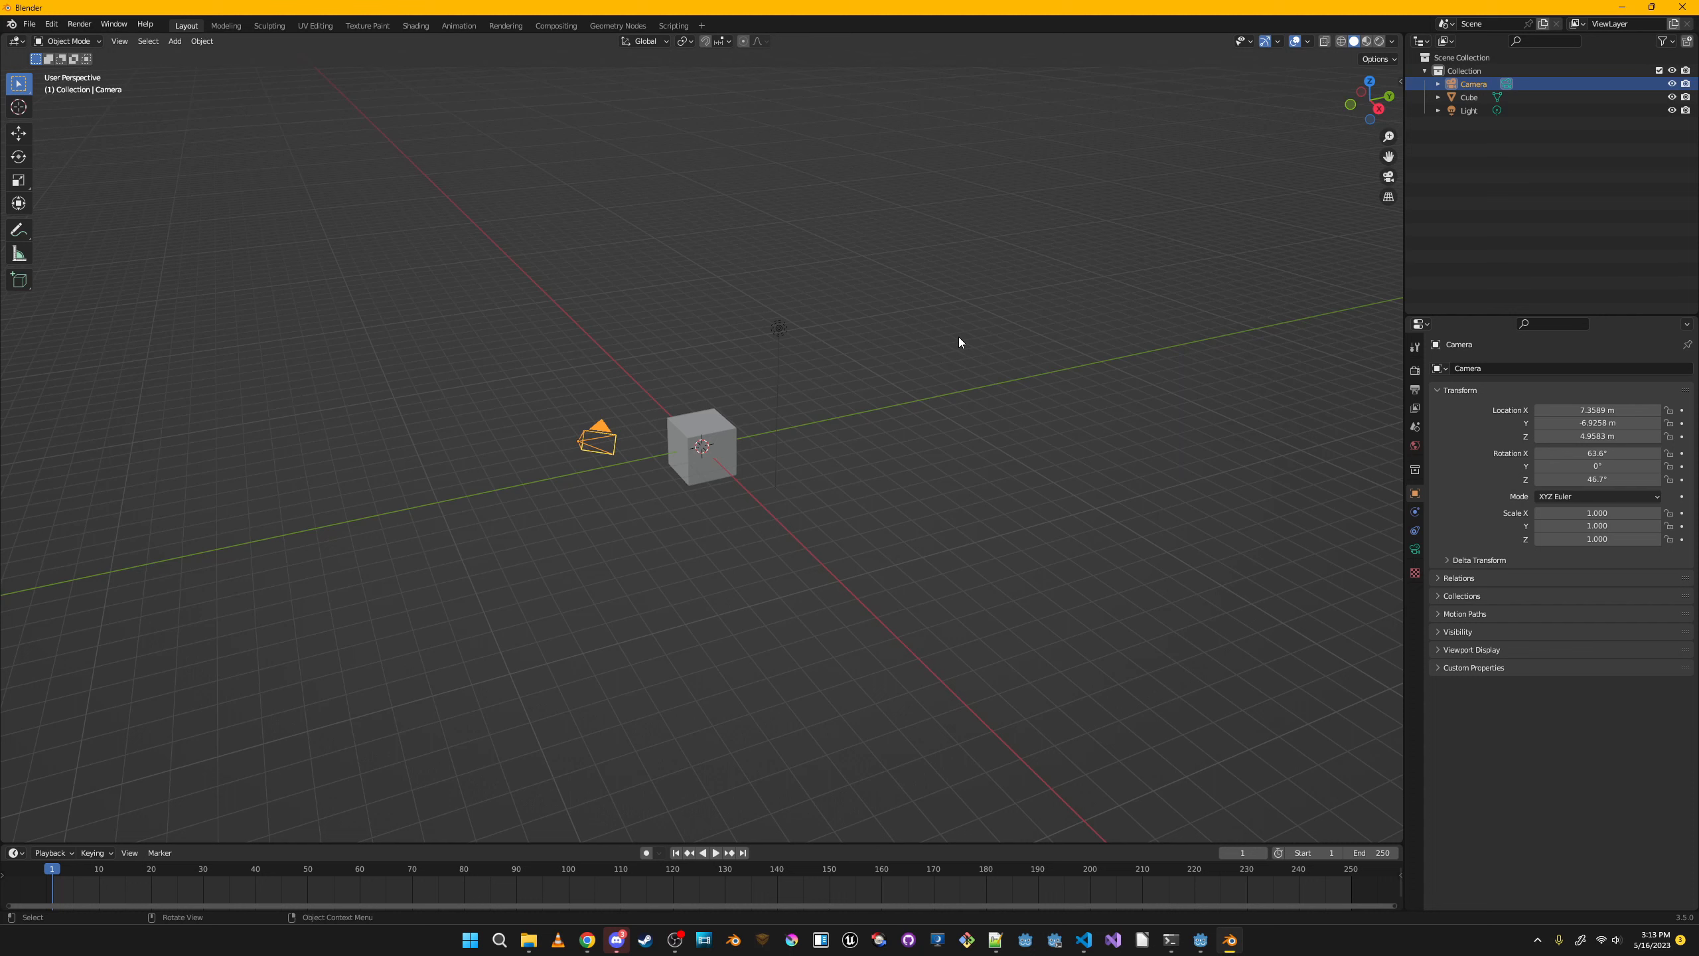
click(1610, 453)
text(0)
key(Return)
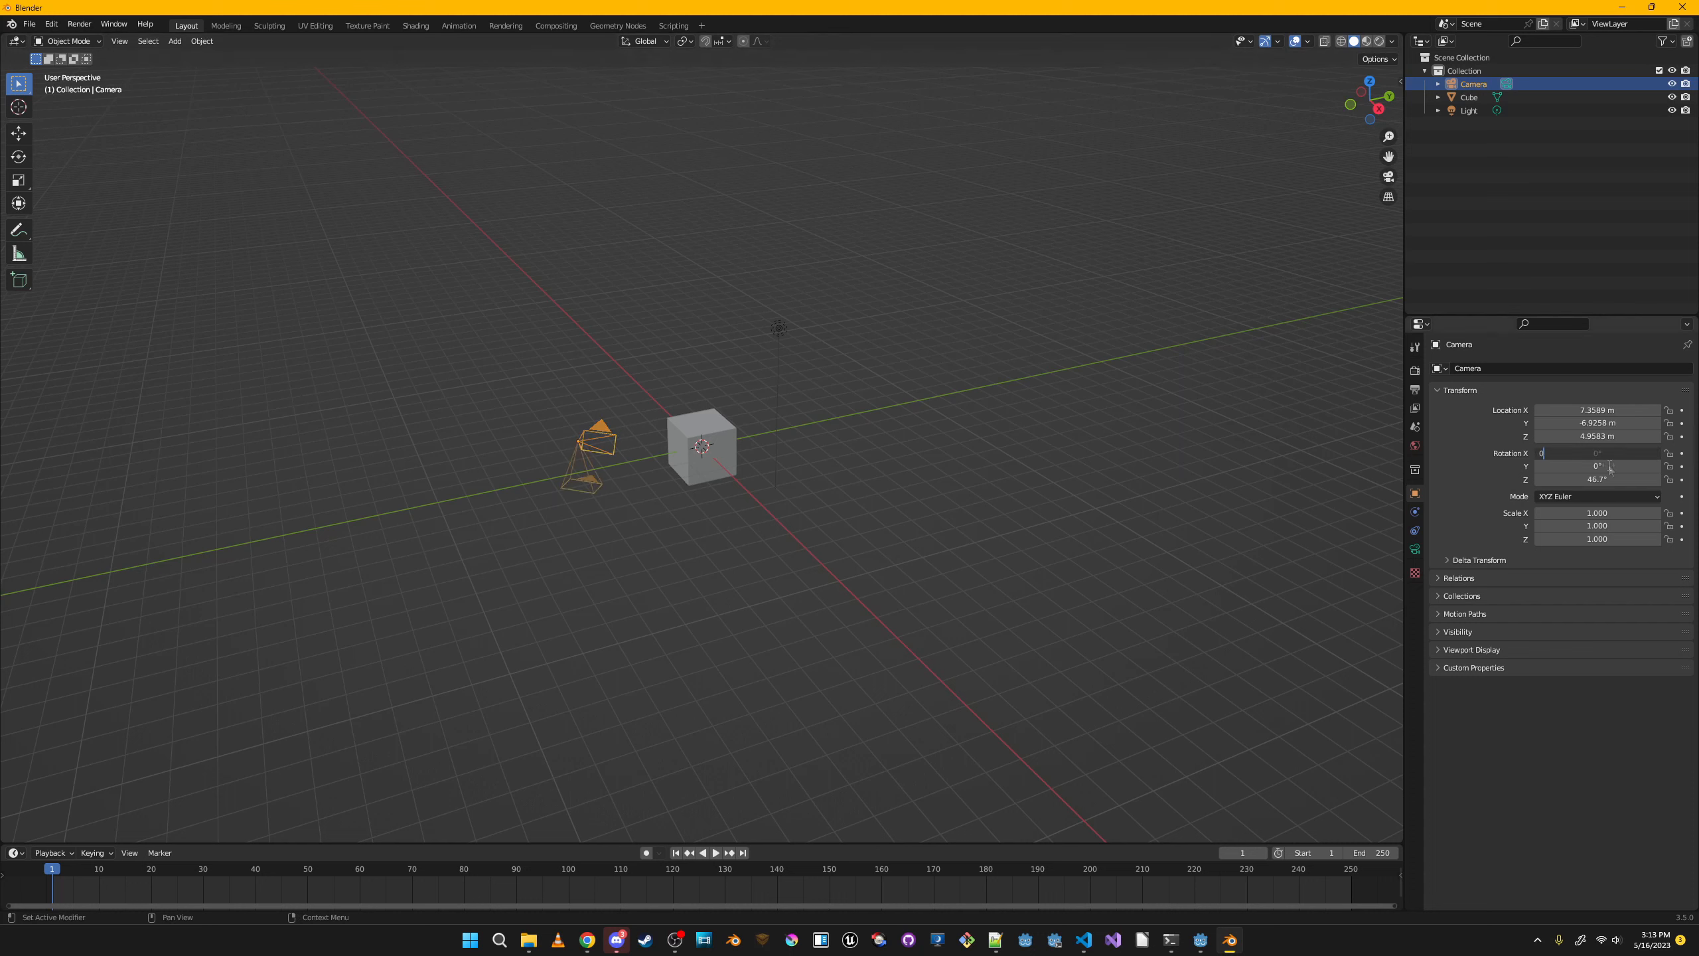
click(1611, 453)
text(90)
key(Return)
click(1612, 478)
text(0)
key(Return)
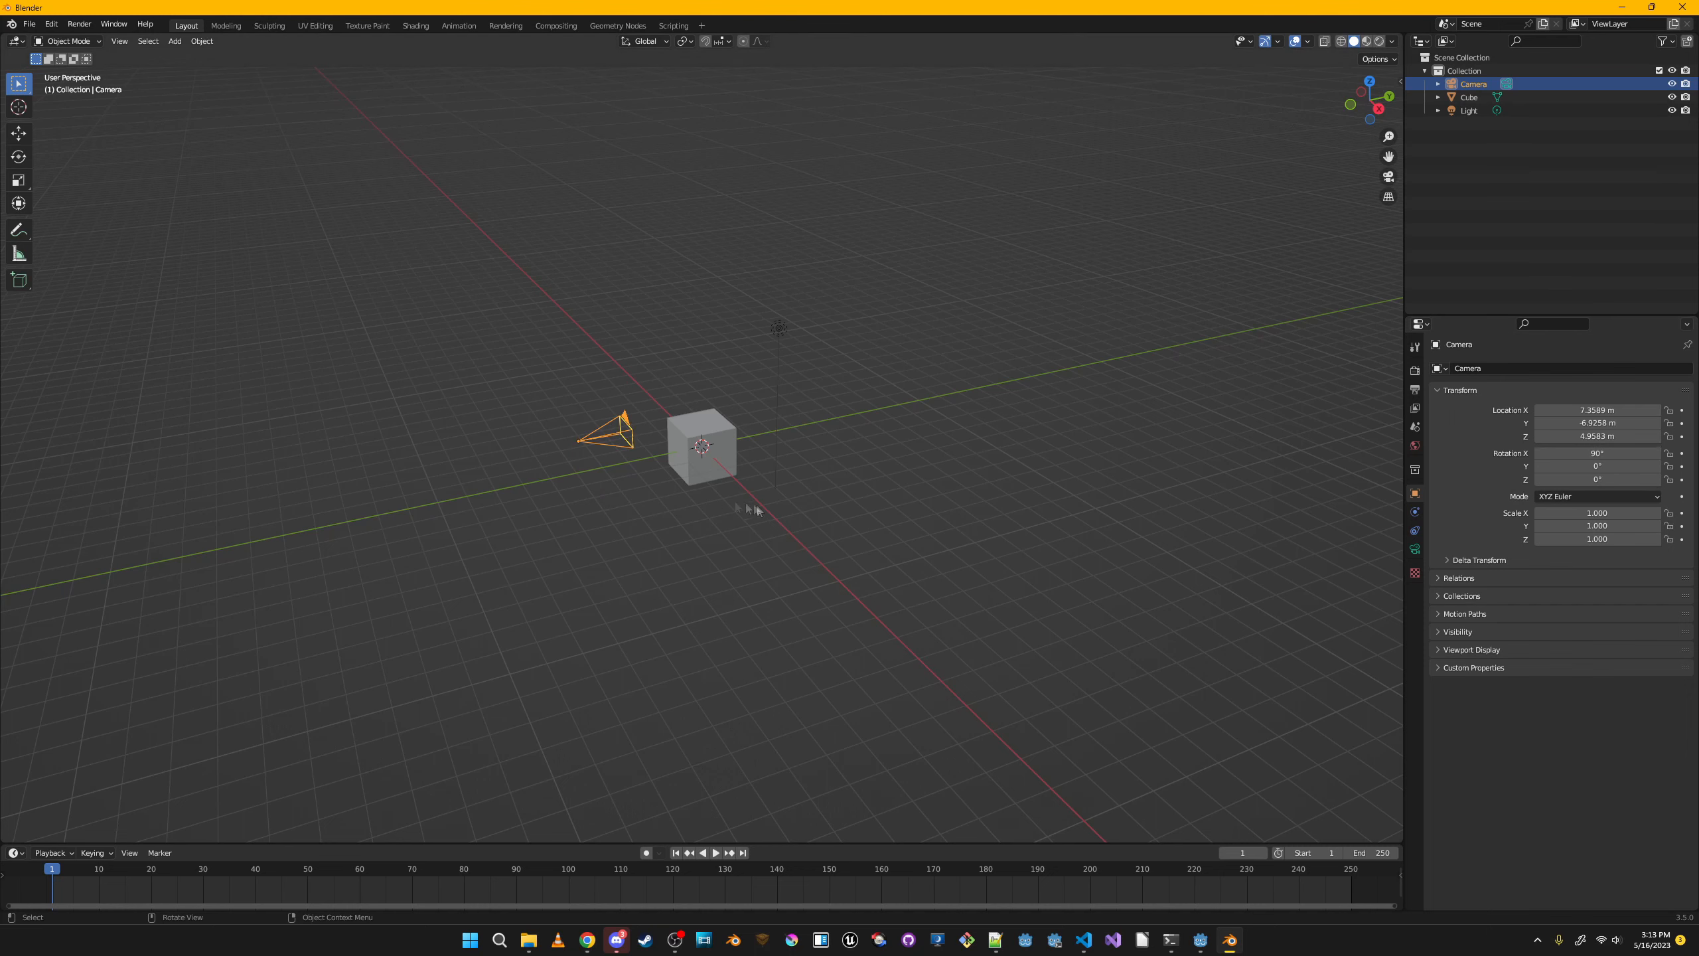
Move the camera to X 0 m, Y -10 m, Z 0 m.
middle_drag(752, 504, 688, 534)
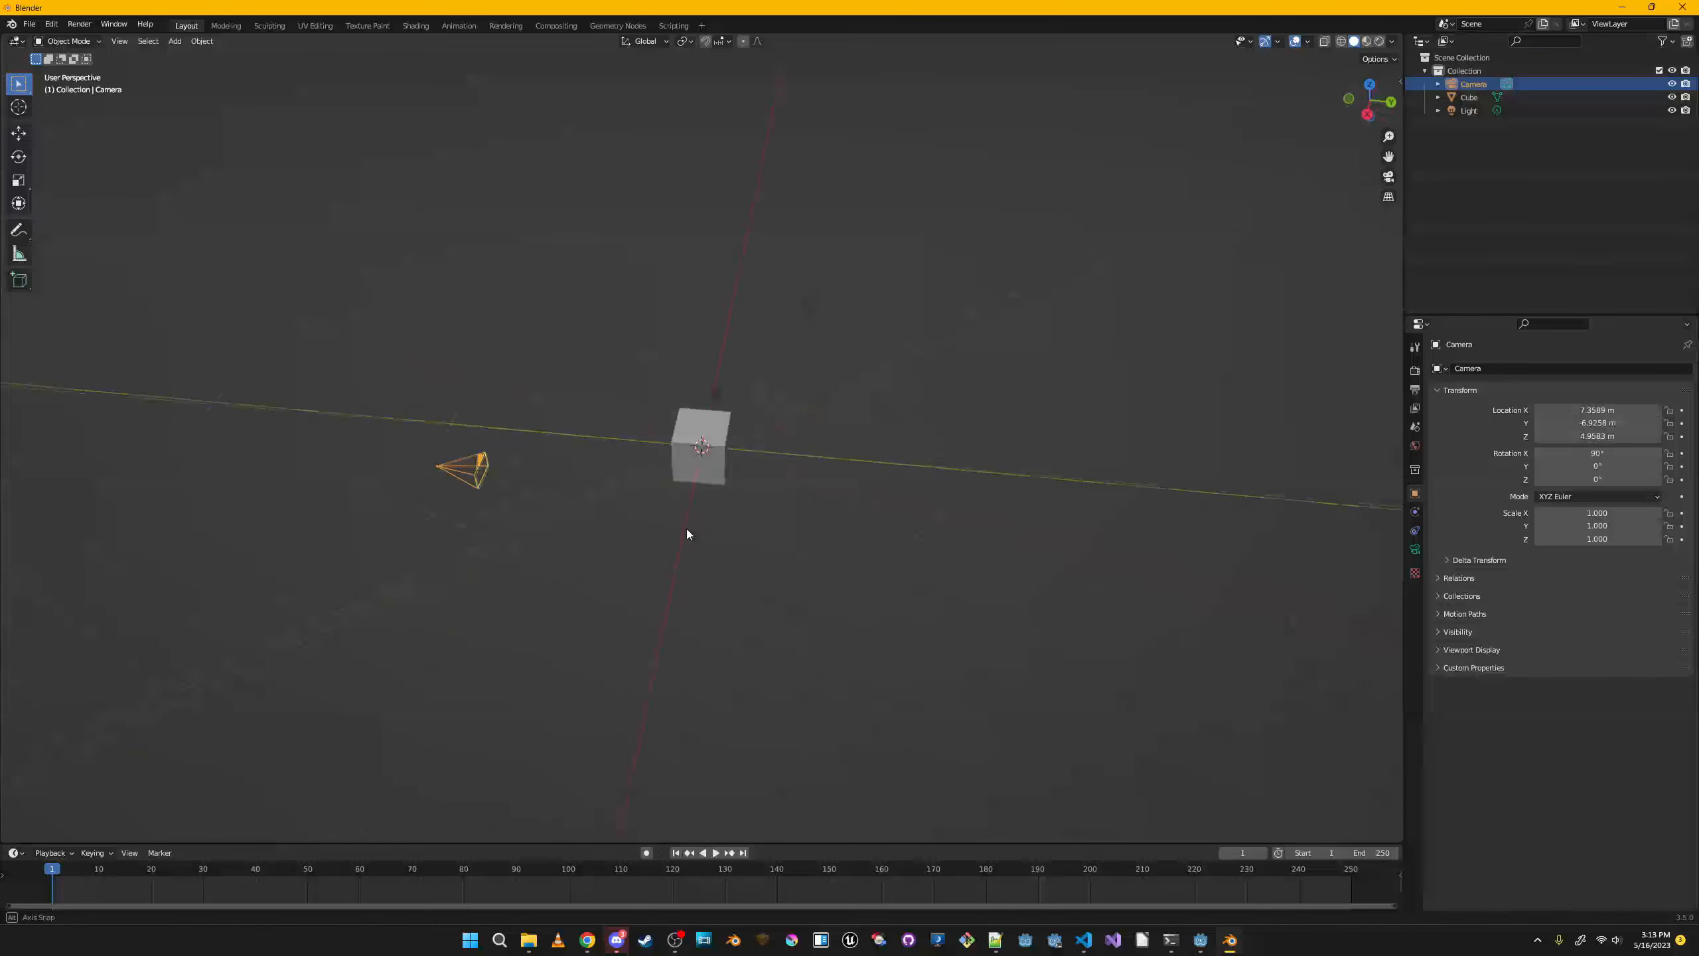
click(1584, 413)
text(0)
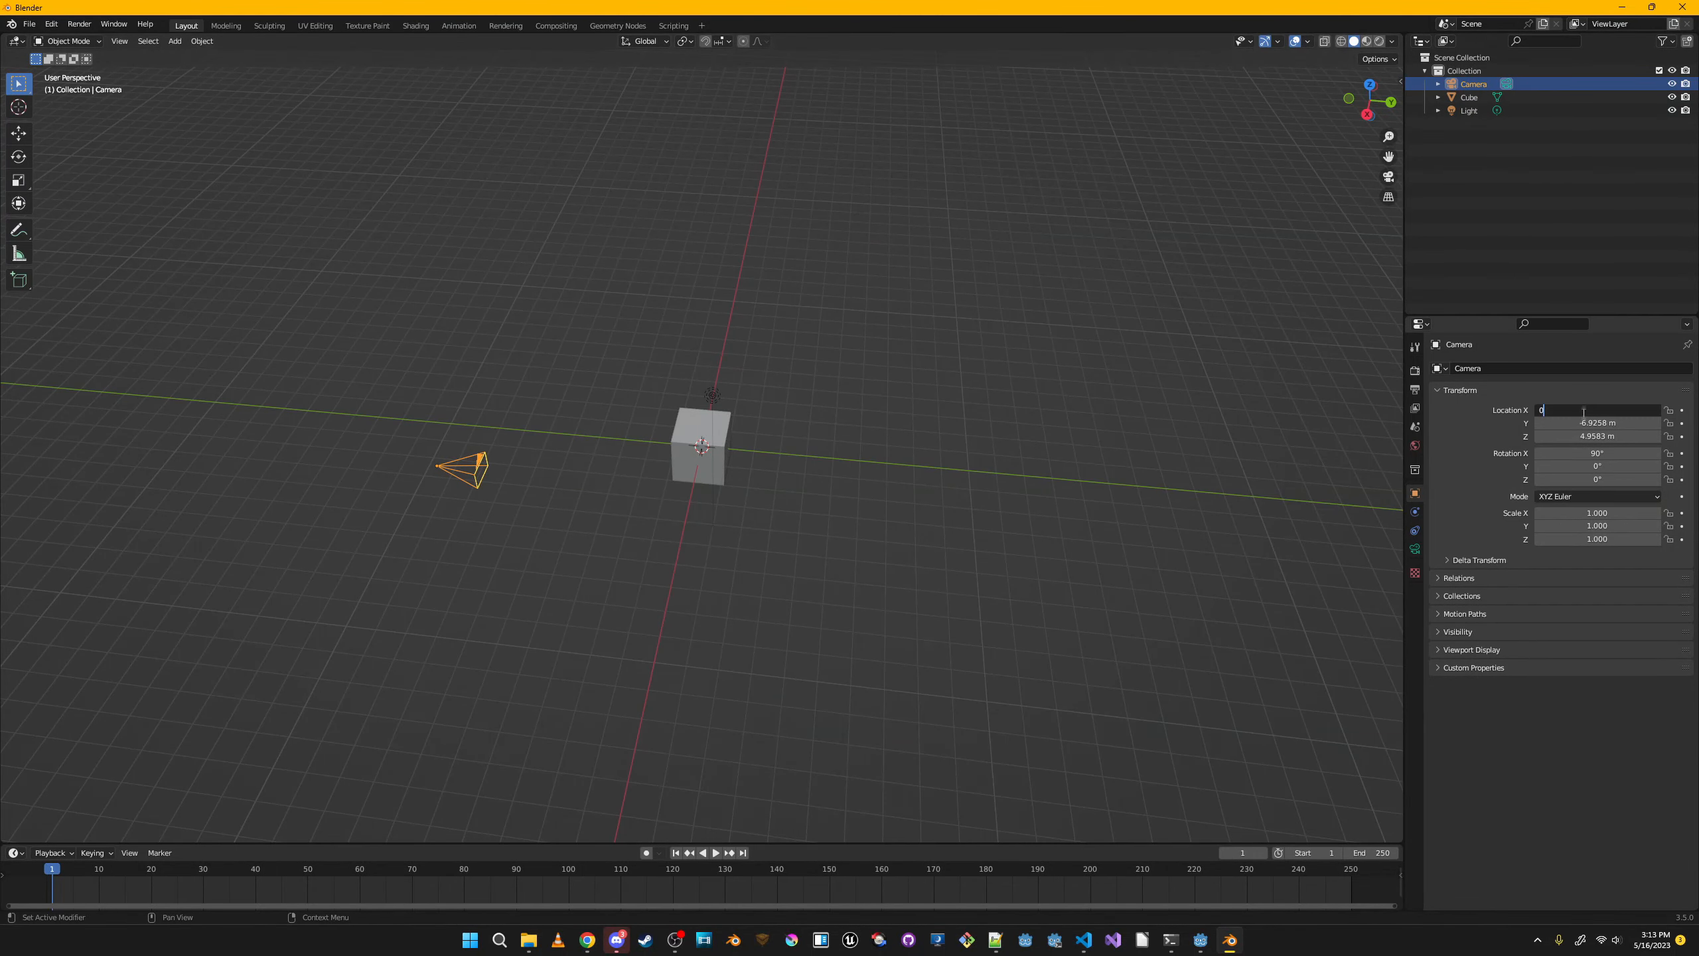
key(Tab)
text(0)
key(Tab)
text(0)
click(1633, 428)
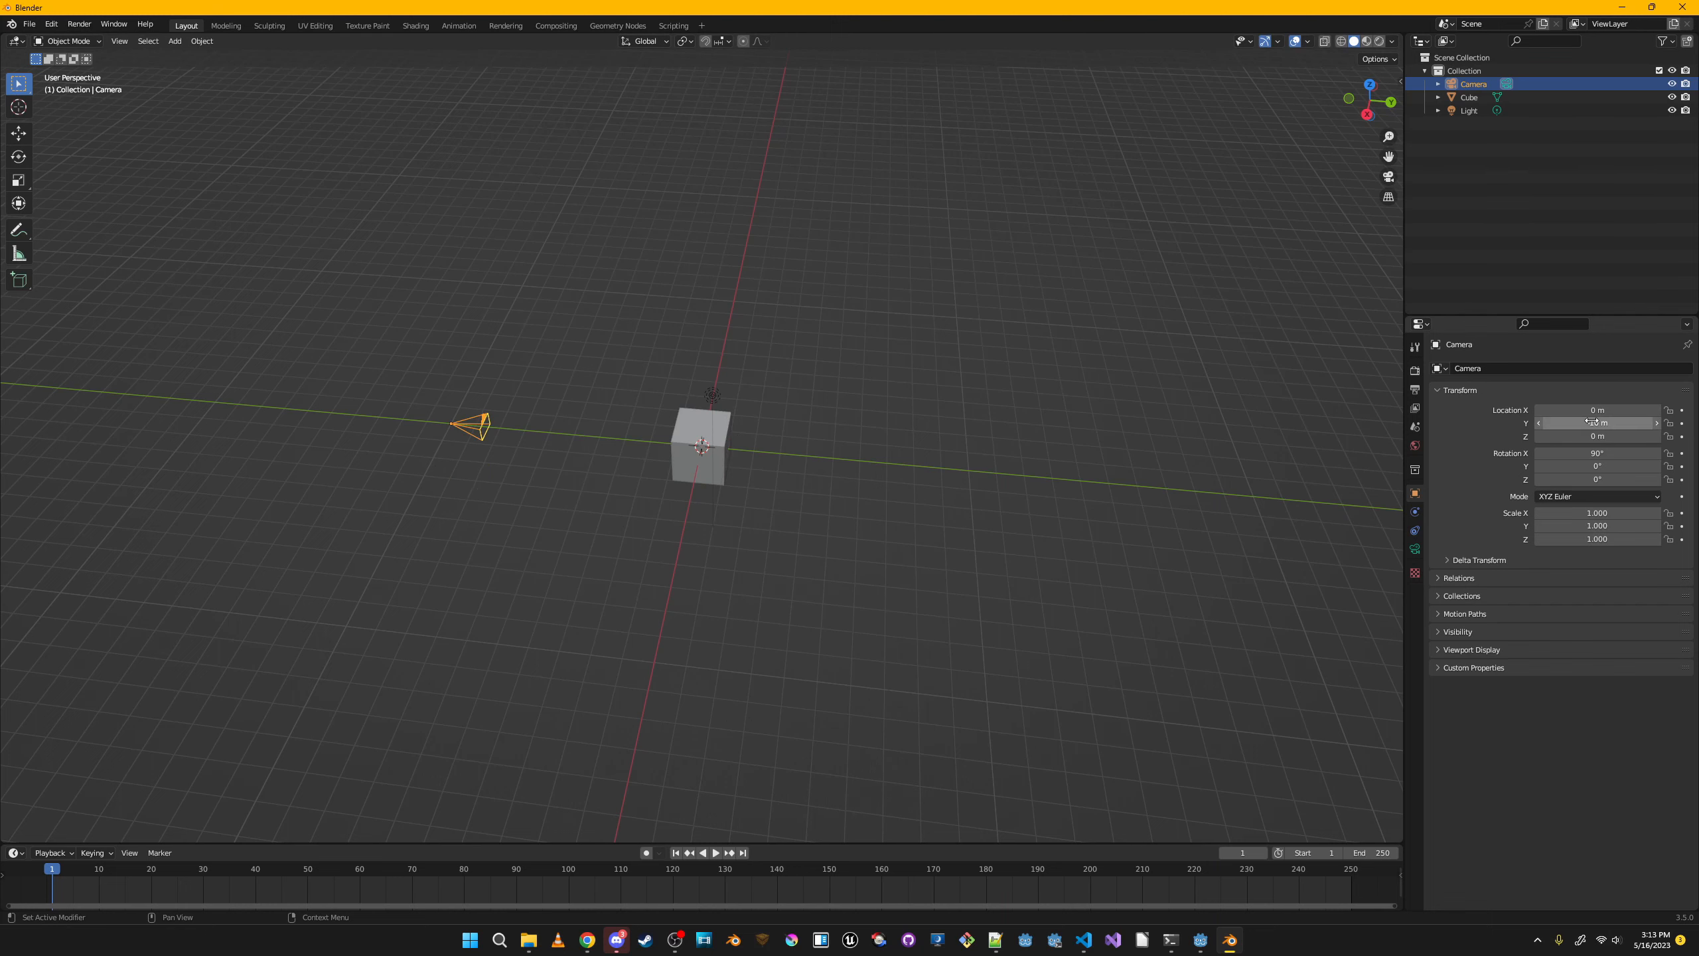
key(ctrl+z)
key(ctrl+shift+z)
key(ctrl+z)
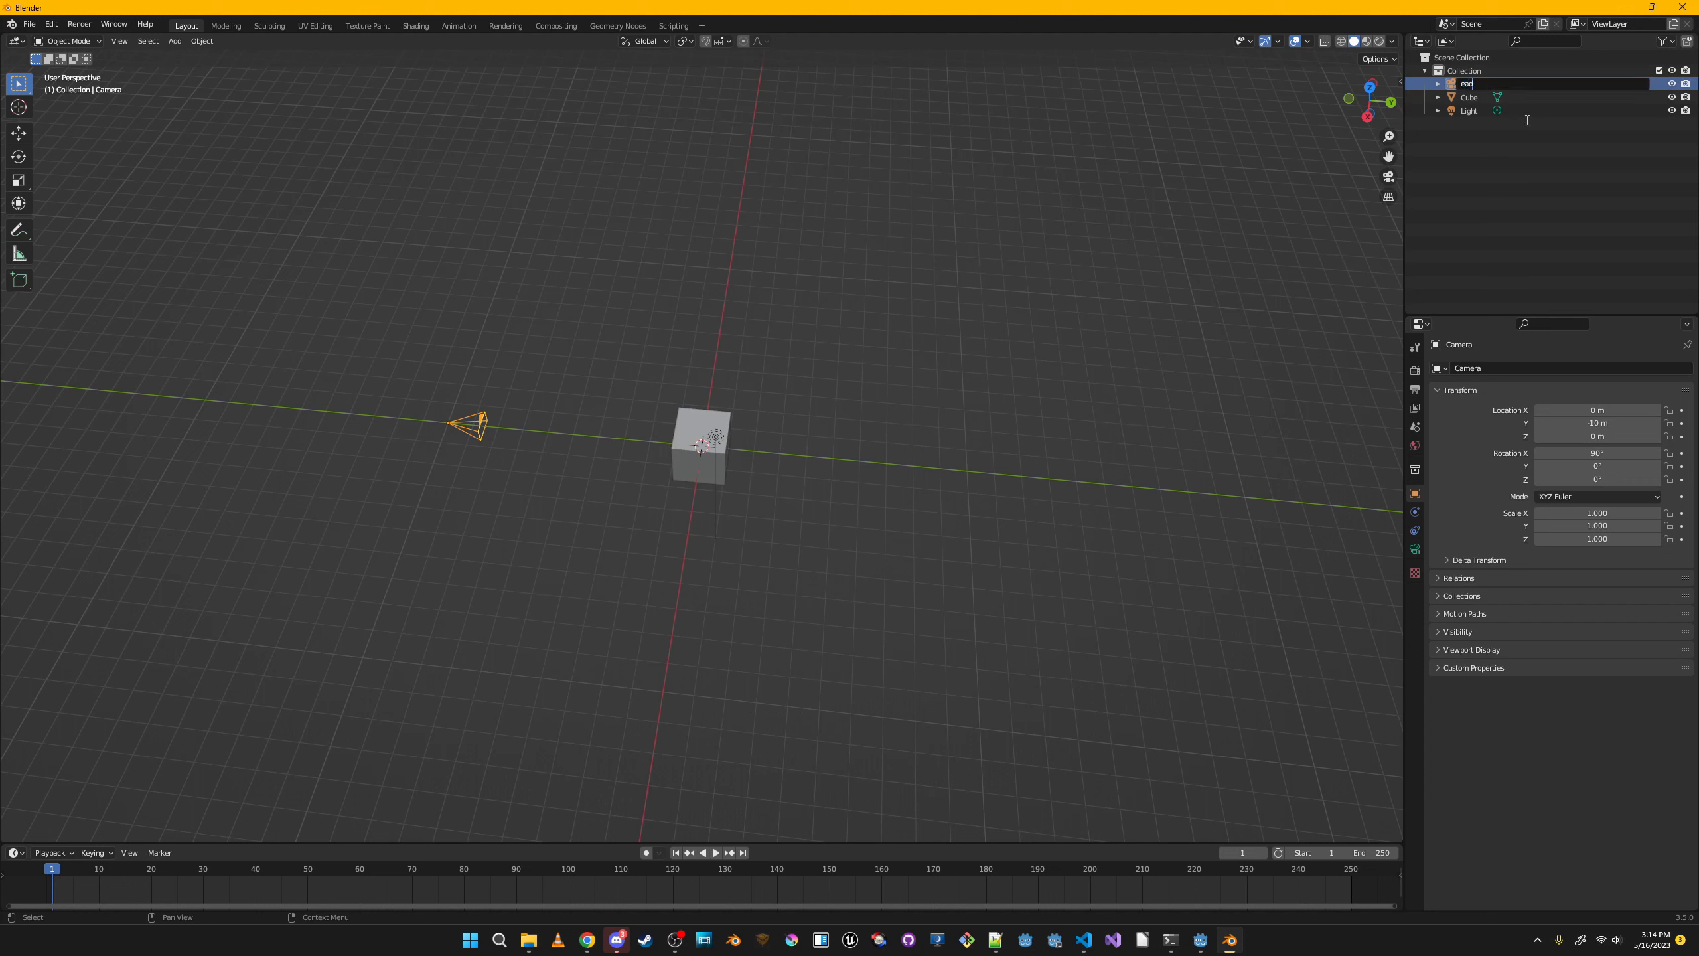
Rename the camera east and paste seven copies of it into the scene.
key(BackSpace)
text(st)
key(Return)
key(ctrl+c)
key(ctrl+v)
key(ctrl+v)
key(ctrl+v)
key(ctrl+v)
key(ctrl+v)
key(ctrl+v)
key(ctrl+v)
Set the Z rotation of the first camera copy, east.001, to 45°.
double_click(1486, 111)
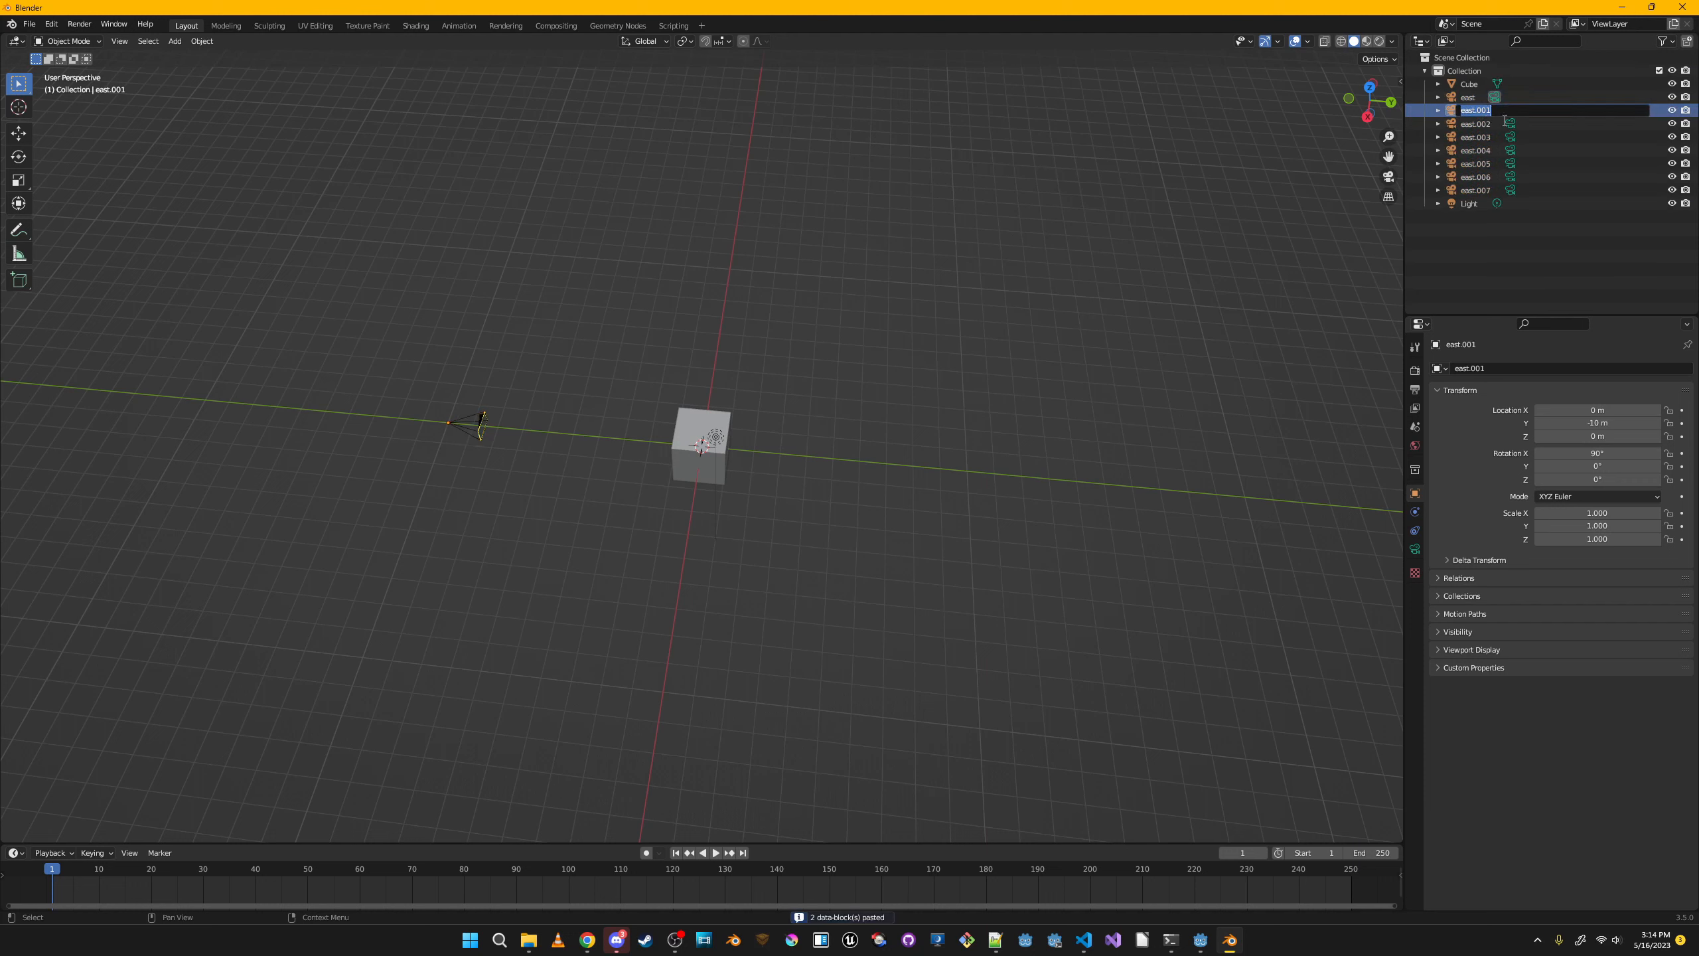
key(Return)
click(1599, 479)
text(45)
key(Return)
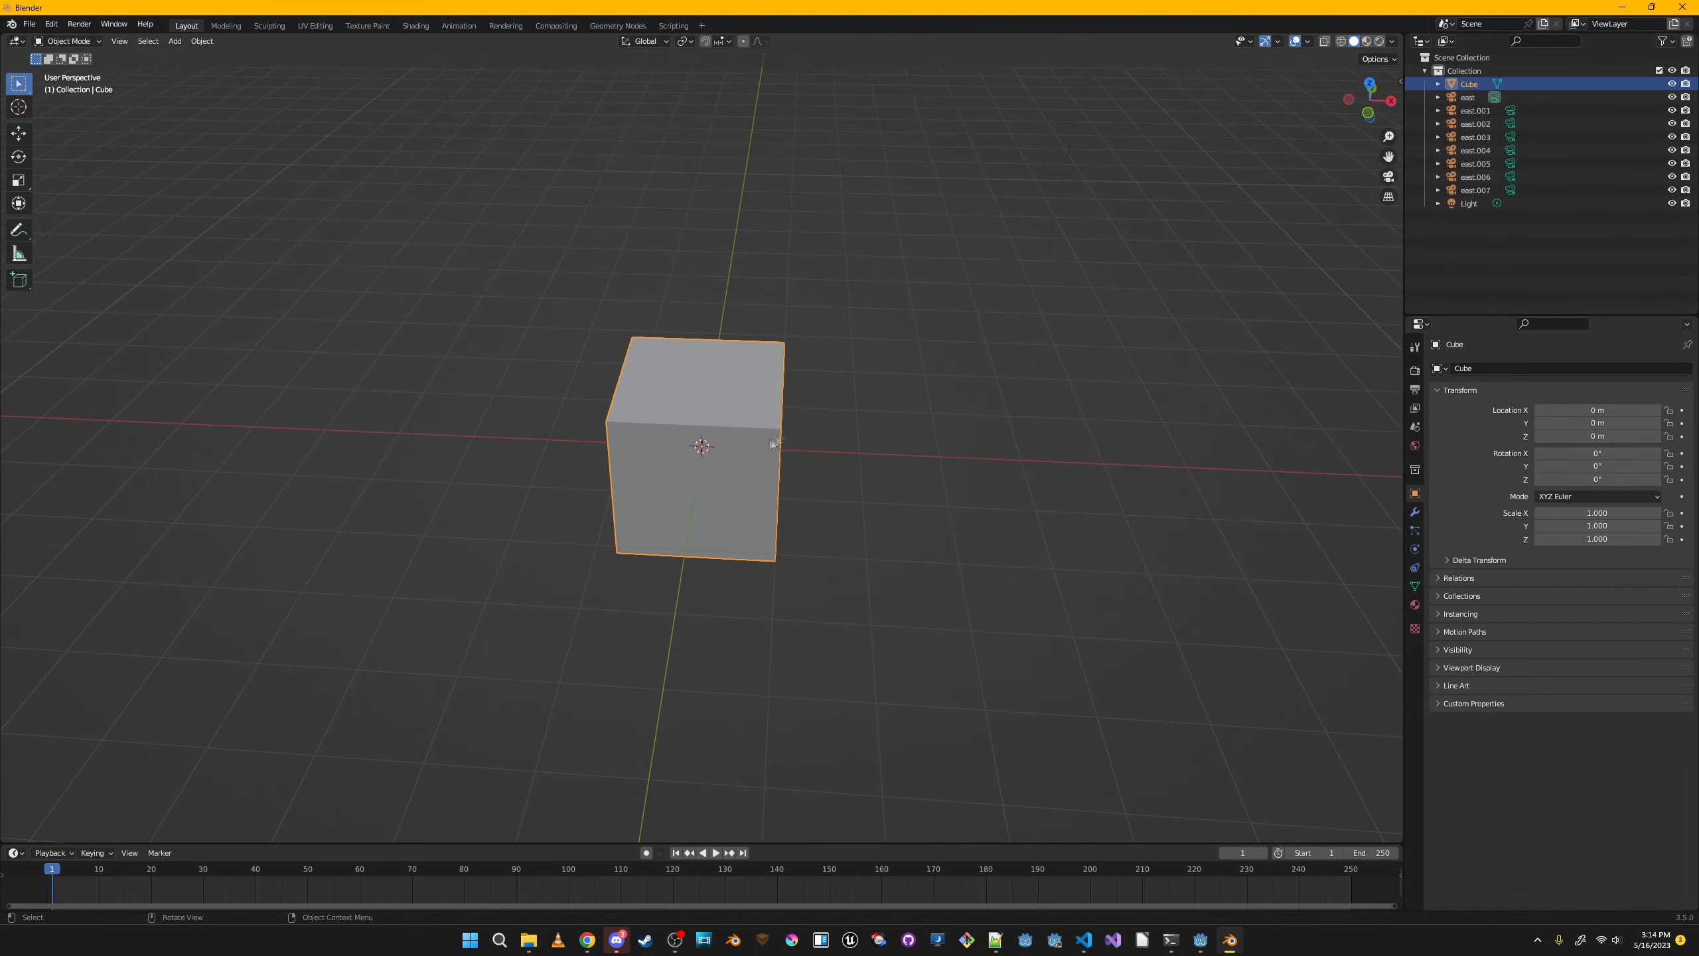
Edit the cube's mesh by insetting its +X face and pulling it outward into a tapered point.
key(Tab)
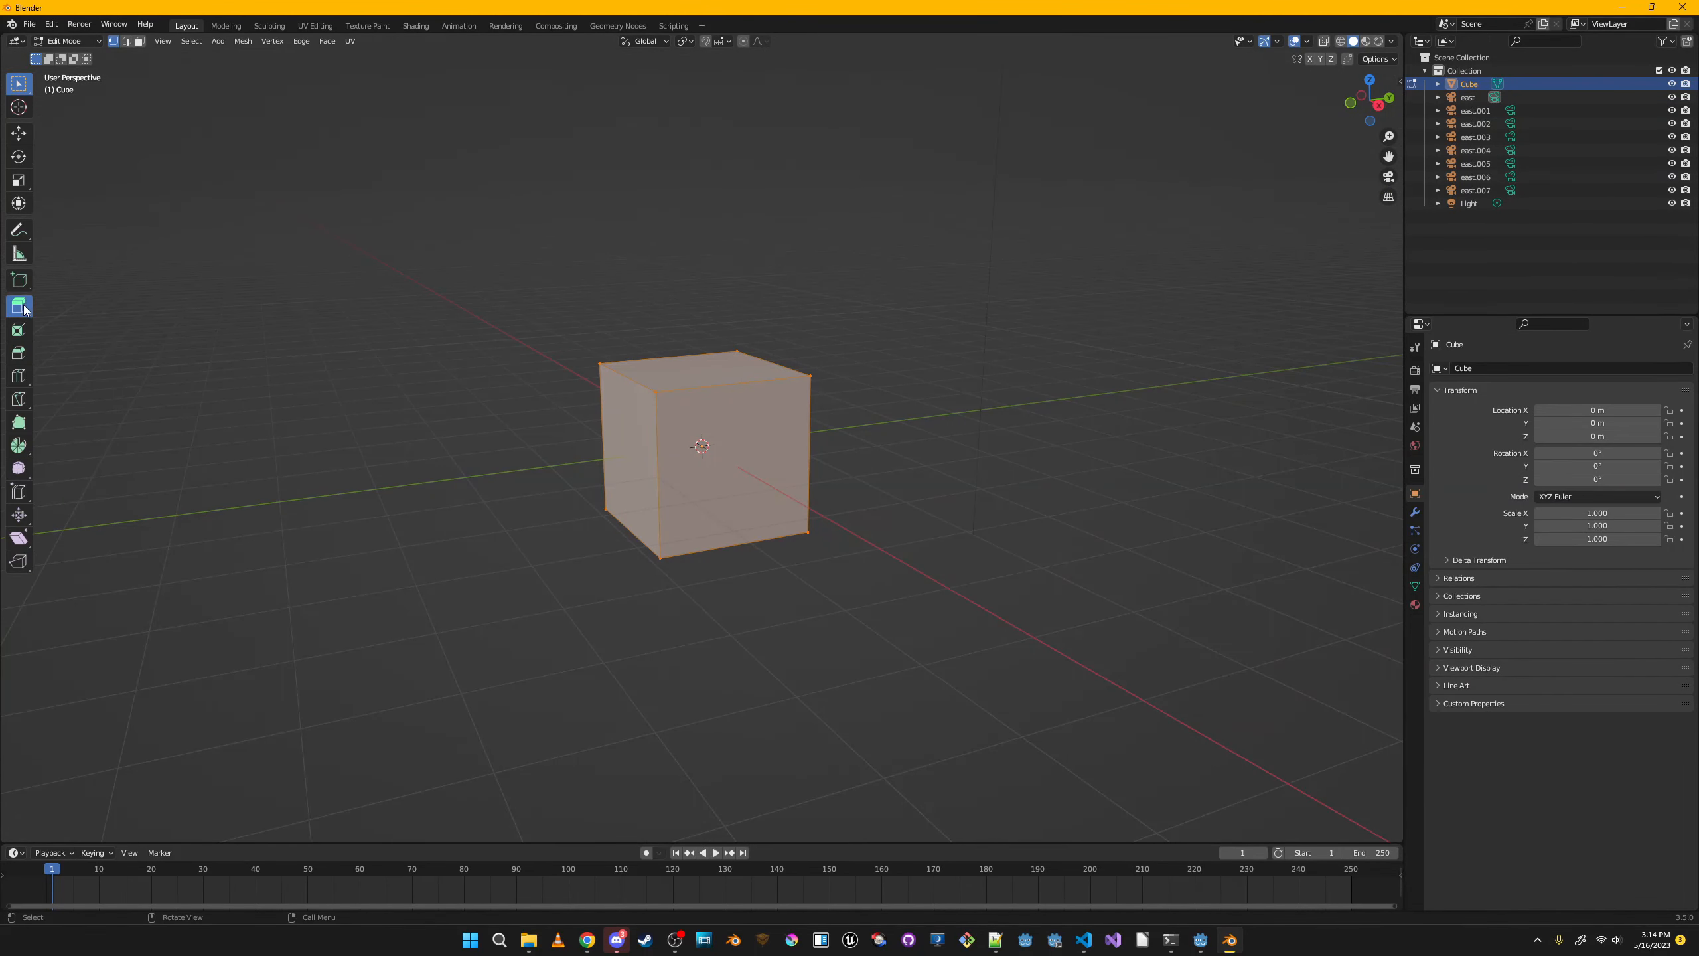
click(18, 305)
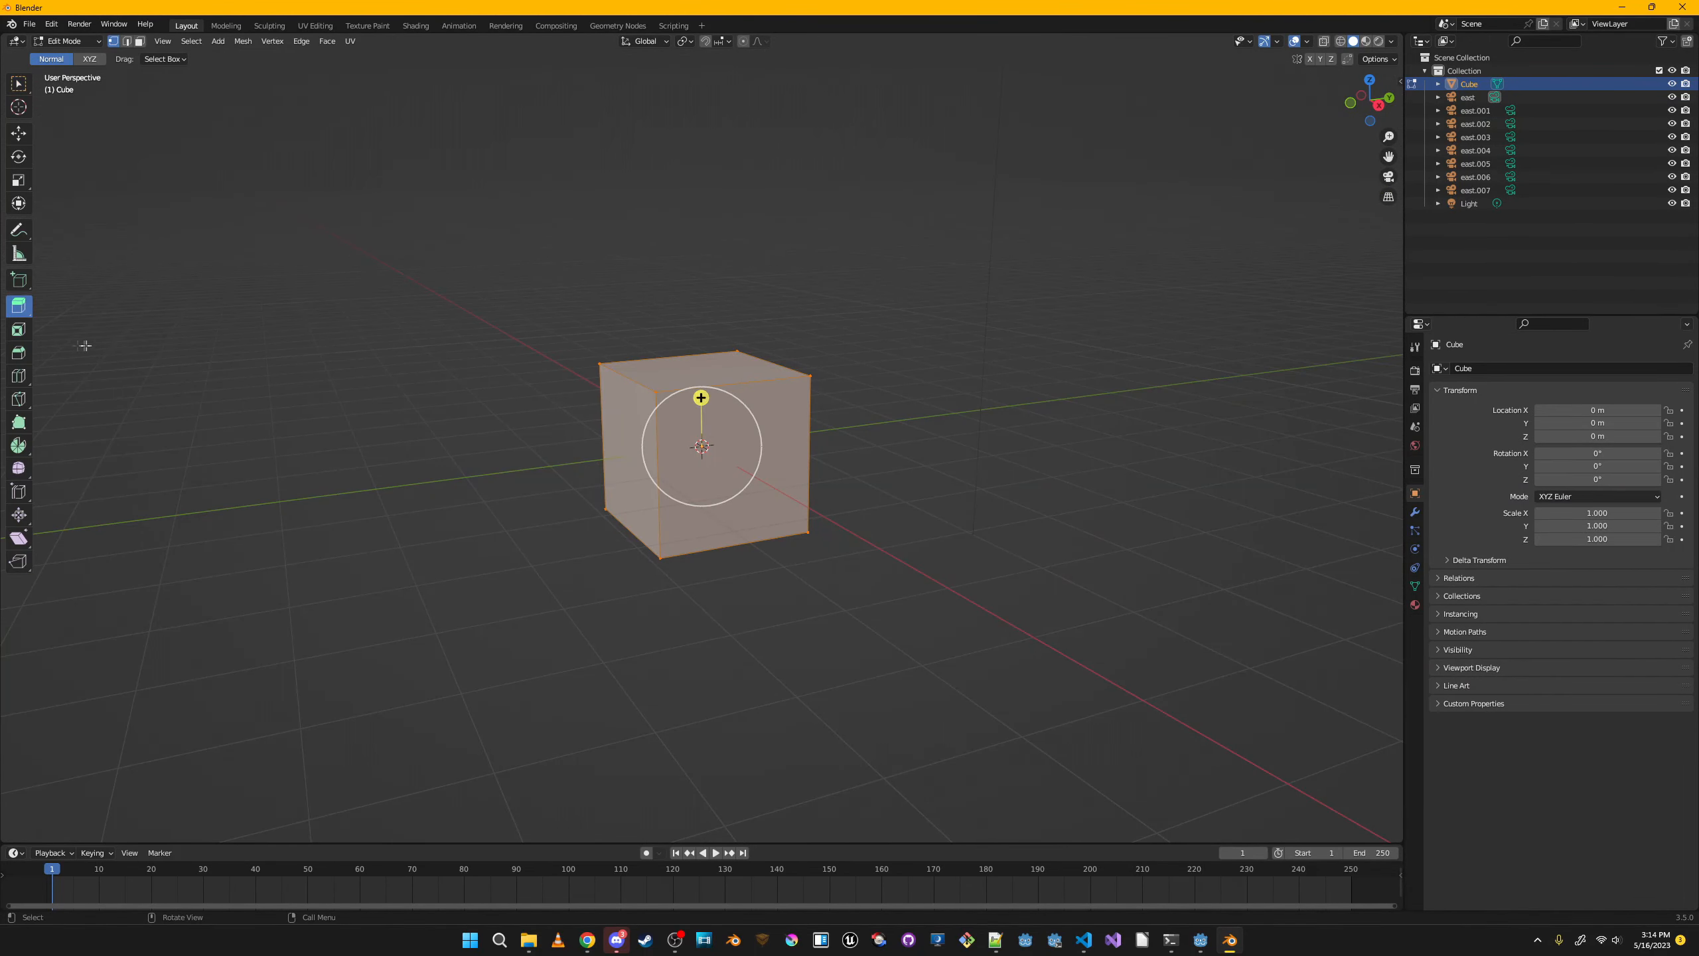
click(140, 41)
click(736, 468)
key(i)
click(936, 406)
key(ctrl+z)
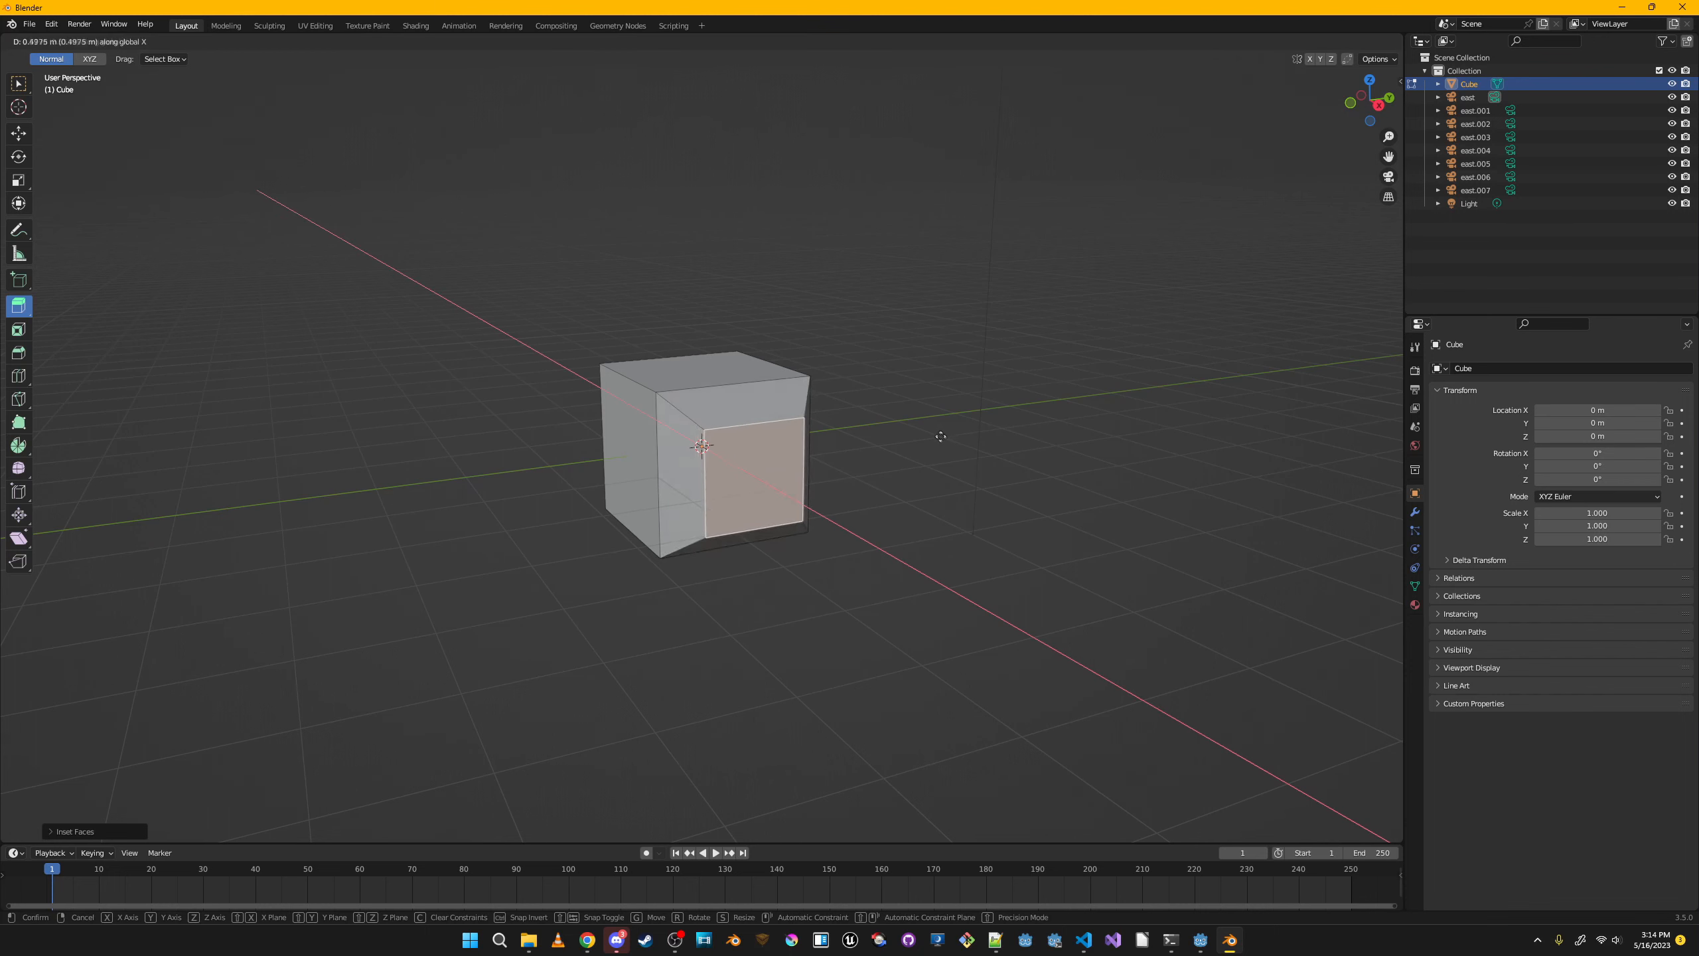
key(i)
click(912, 442)
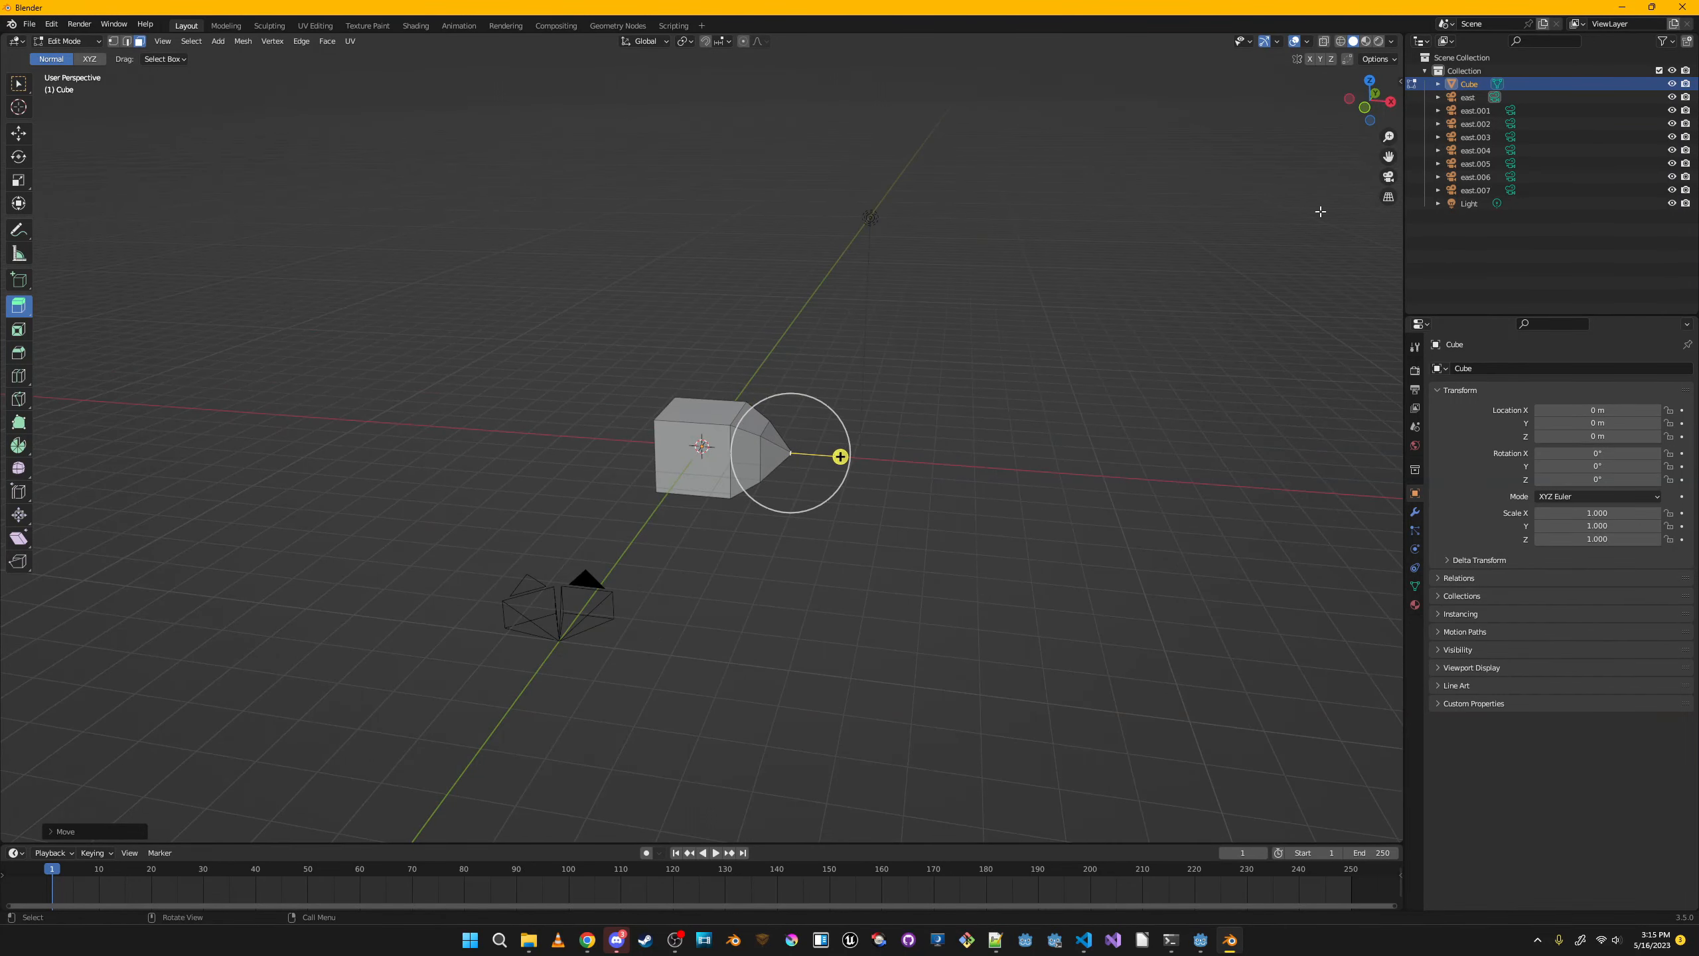
click(550, 606)
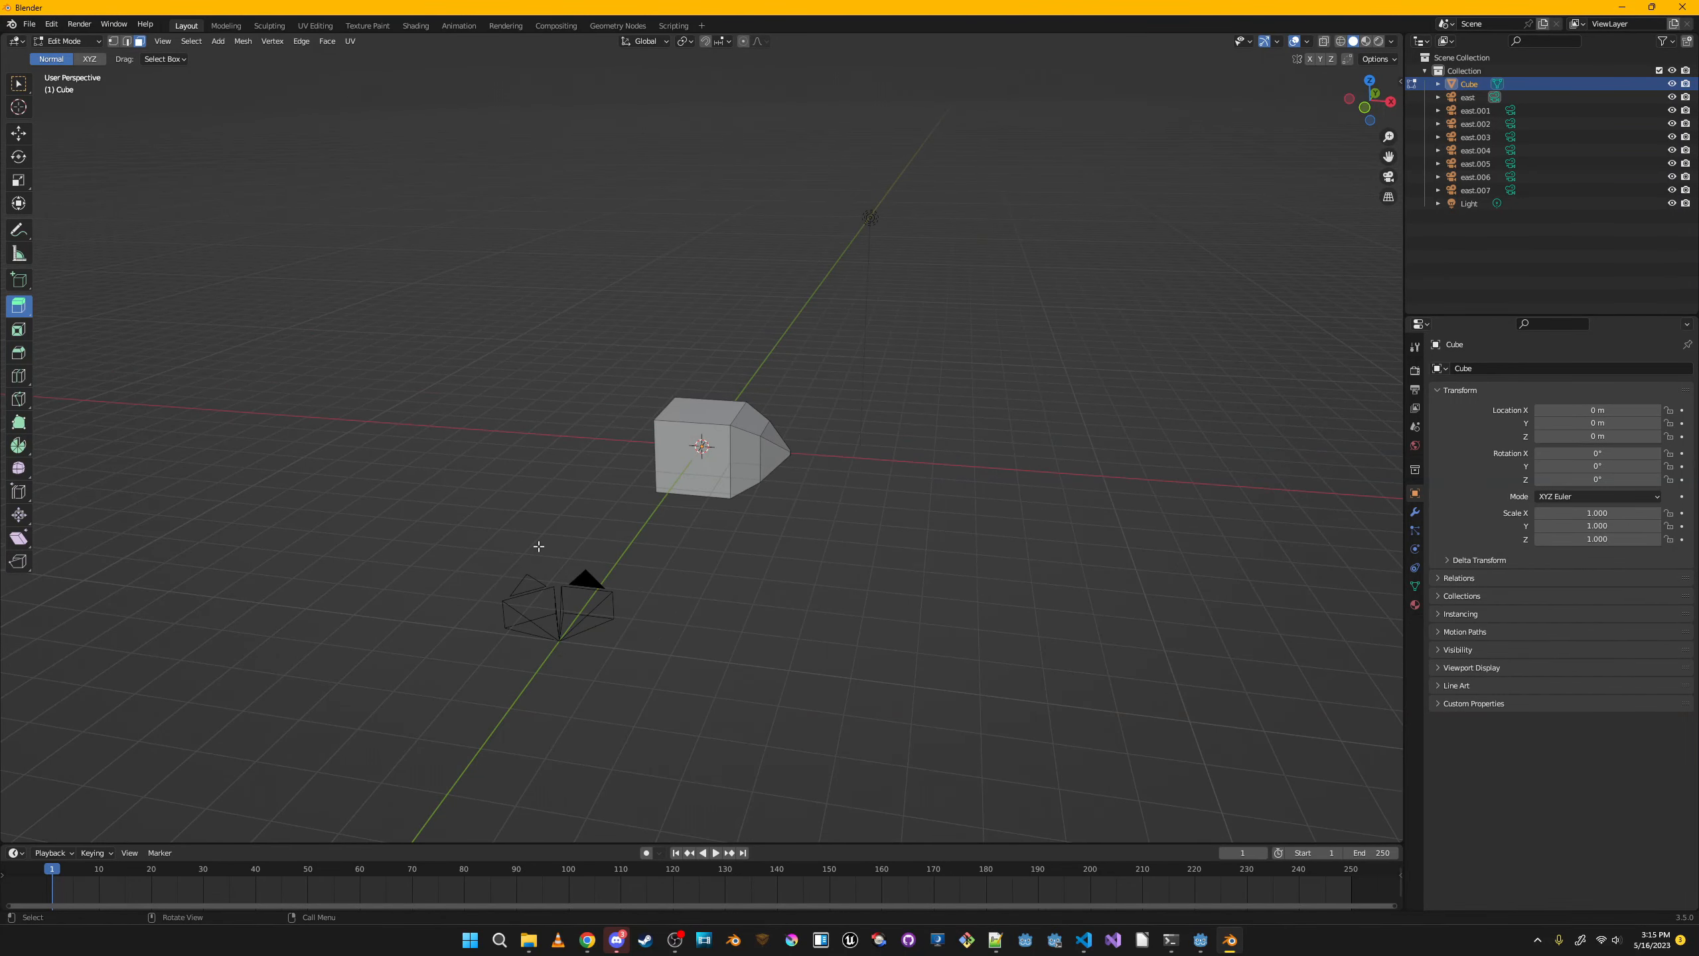
key(a)
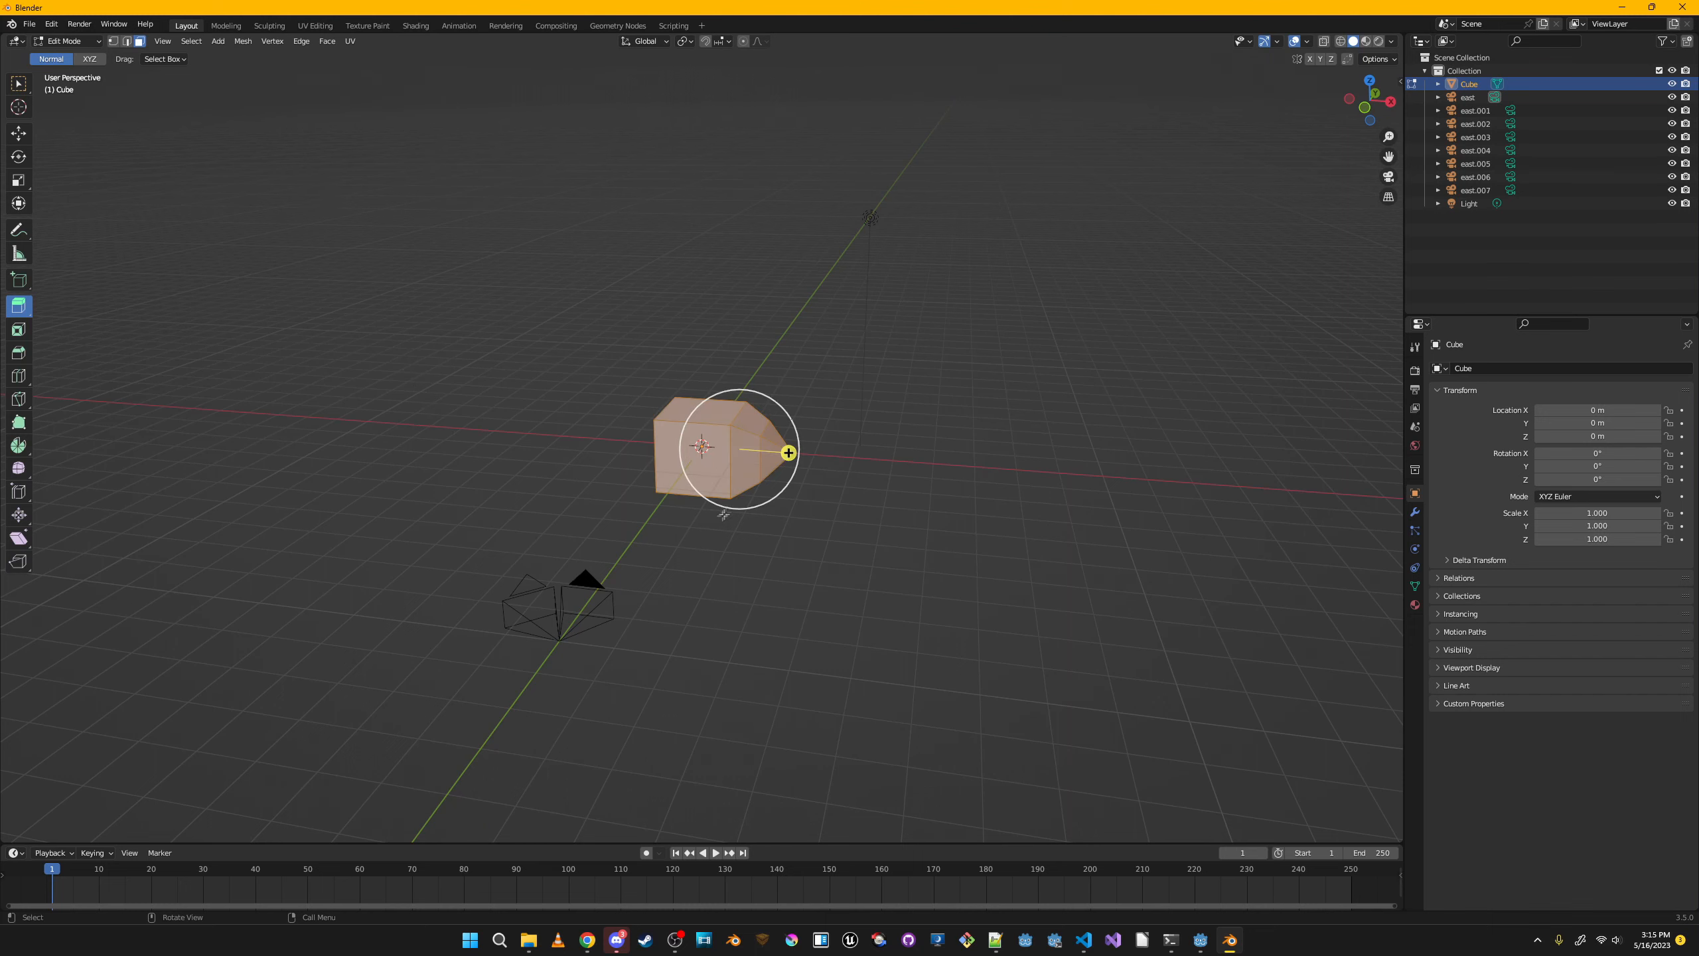
middle_drag(769, 469, 870, 434)
Return to the east.001 camera and set its Z rotation to 315°.
click(1475, 110)
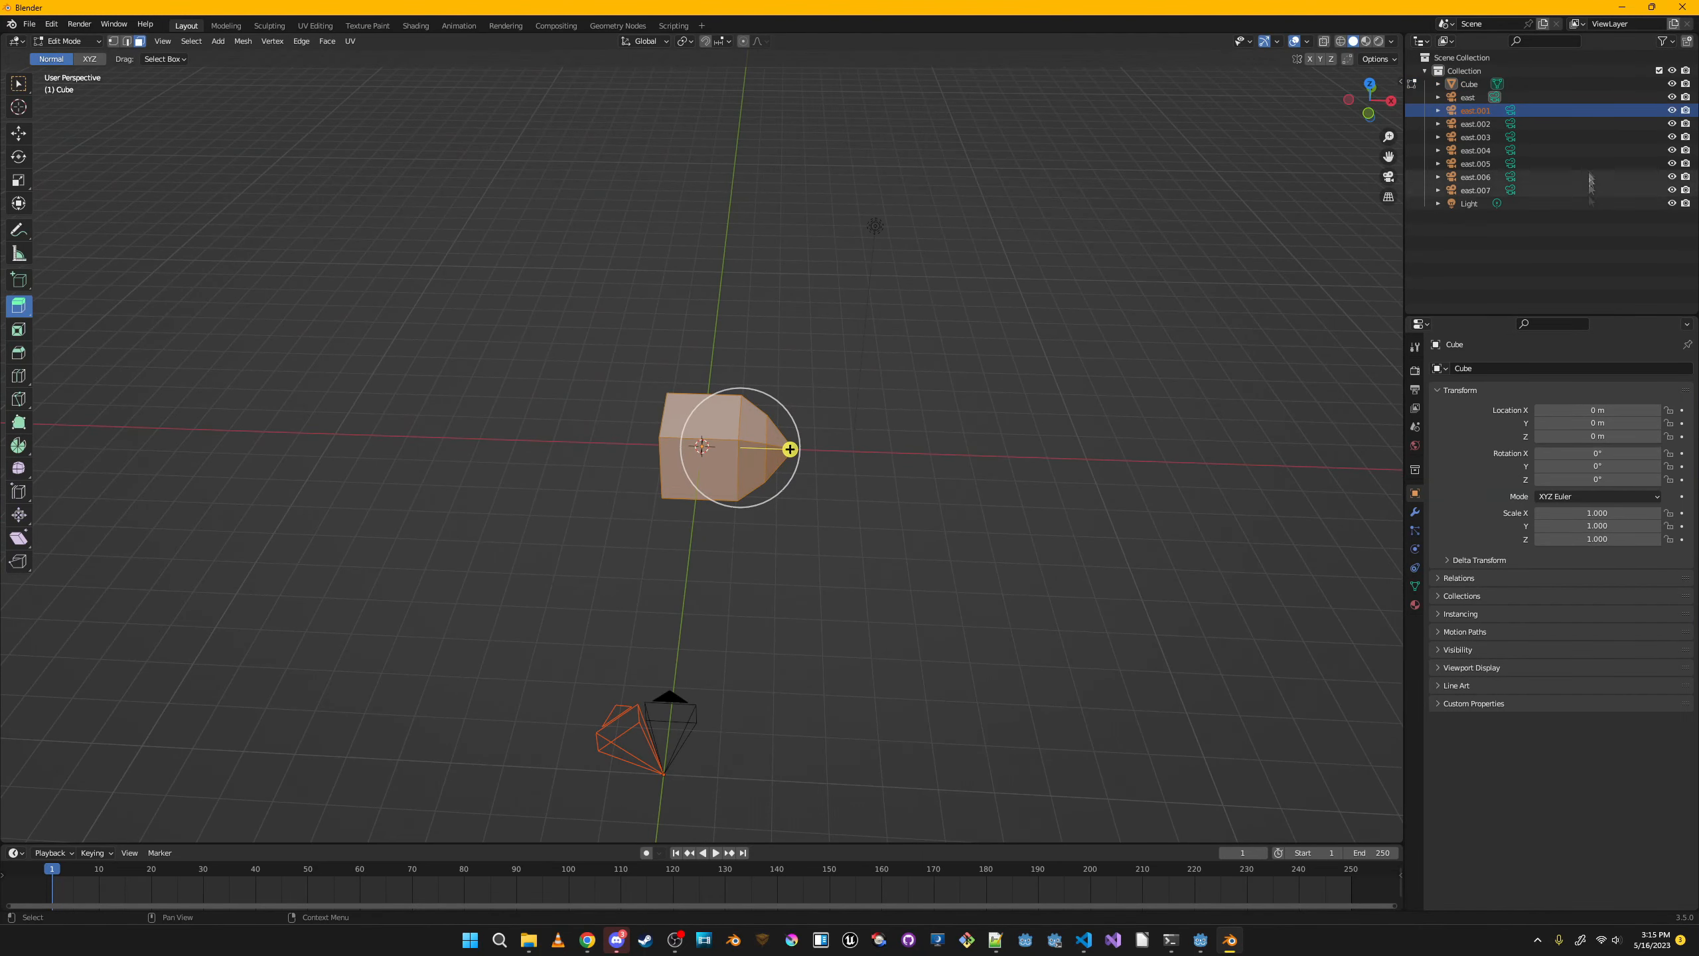
click(1475, 110)
click(1619, 480)
text(315)
key(Return)
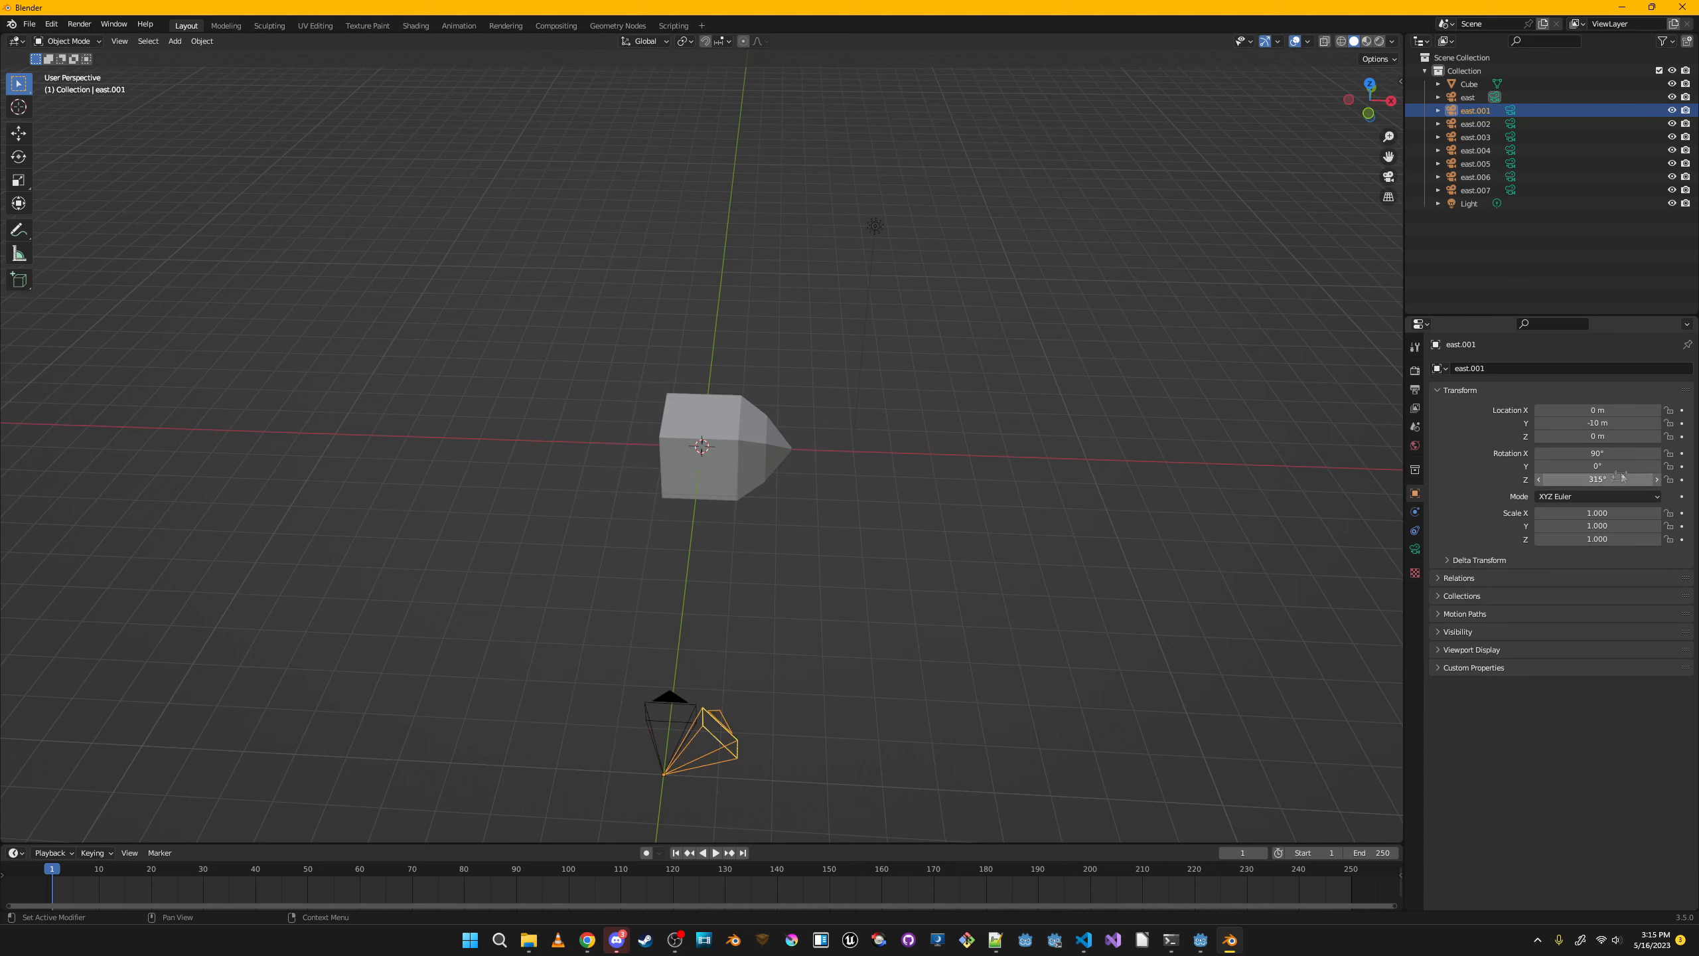
Open the Windows calculator, compute cos(45°) × 10 and copy the result.
click(501, 939)
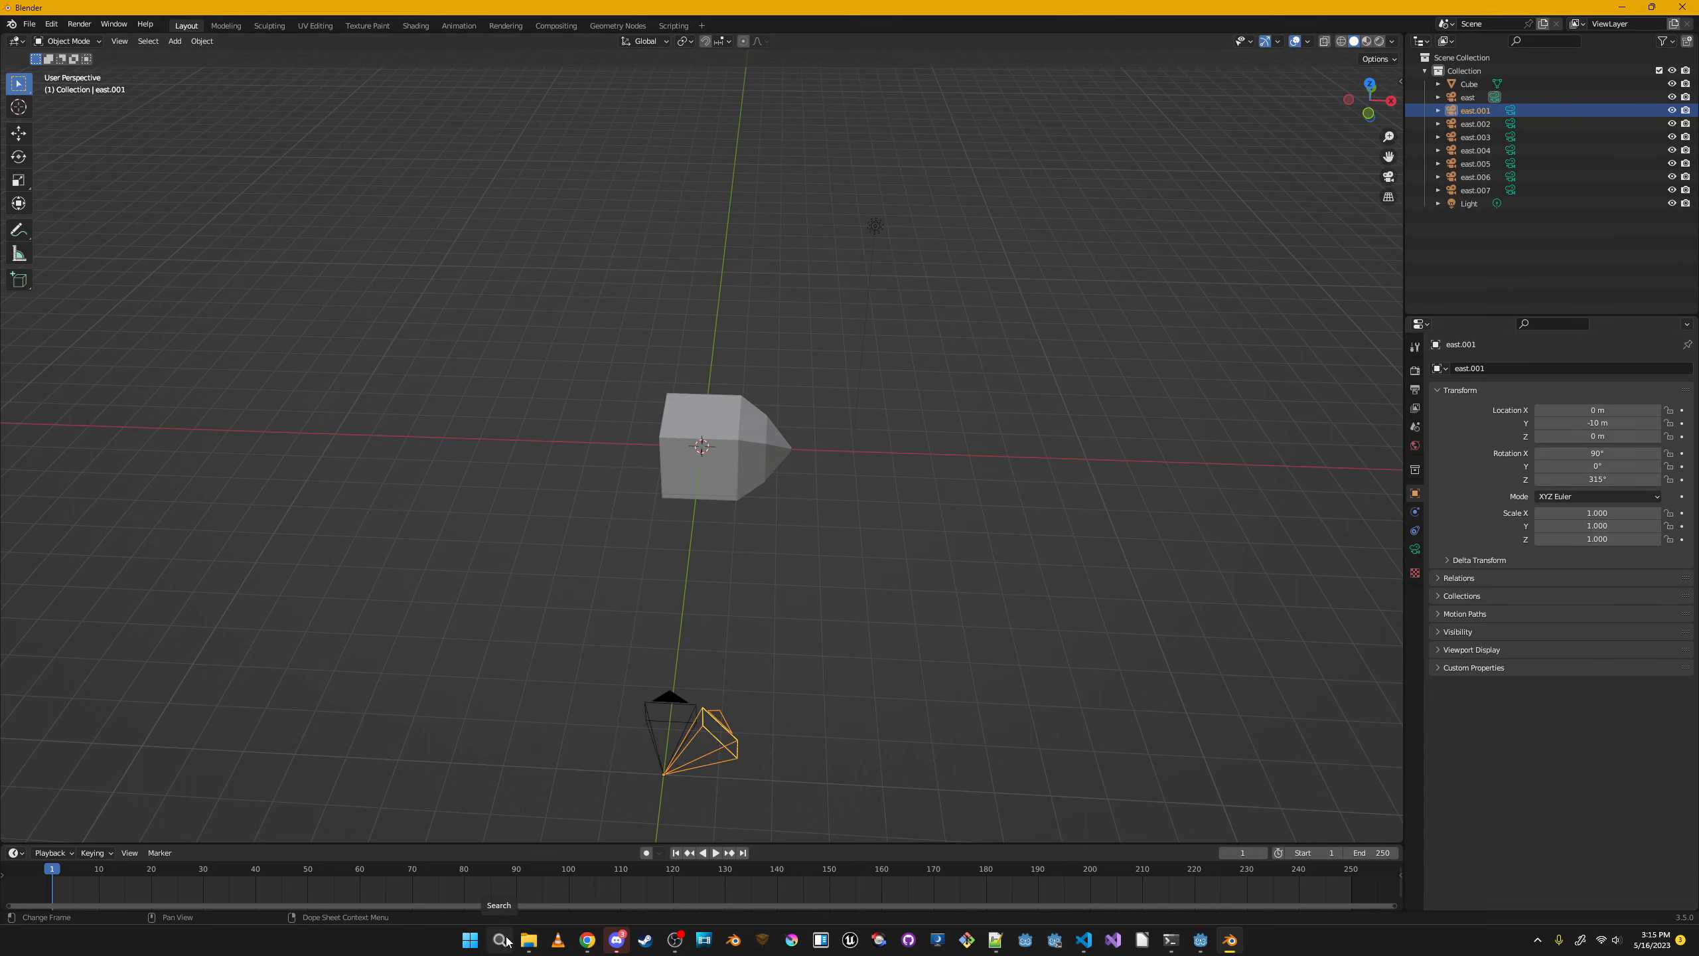
text(calc)
key(Return)
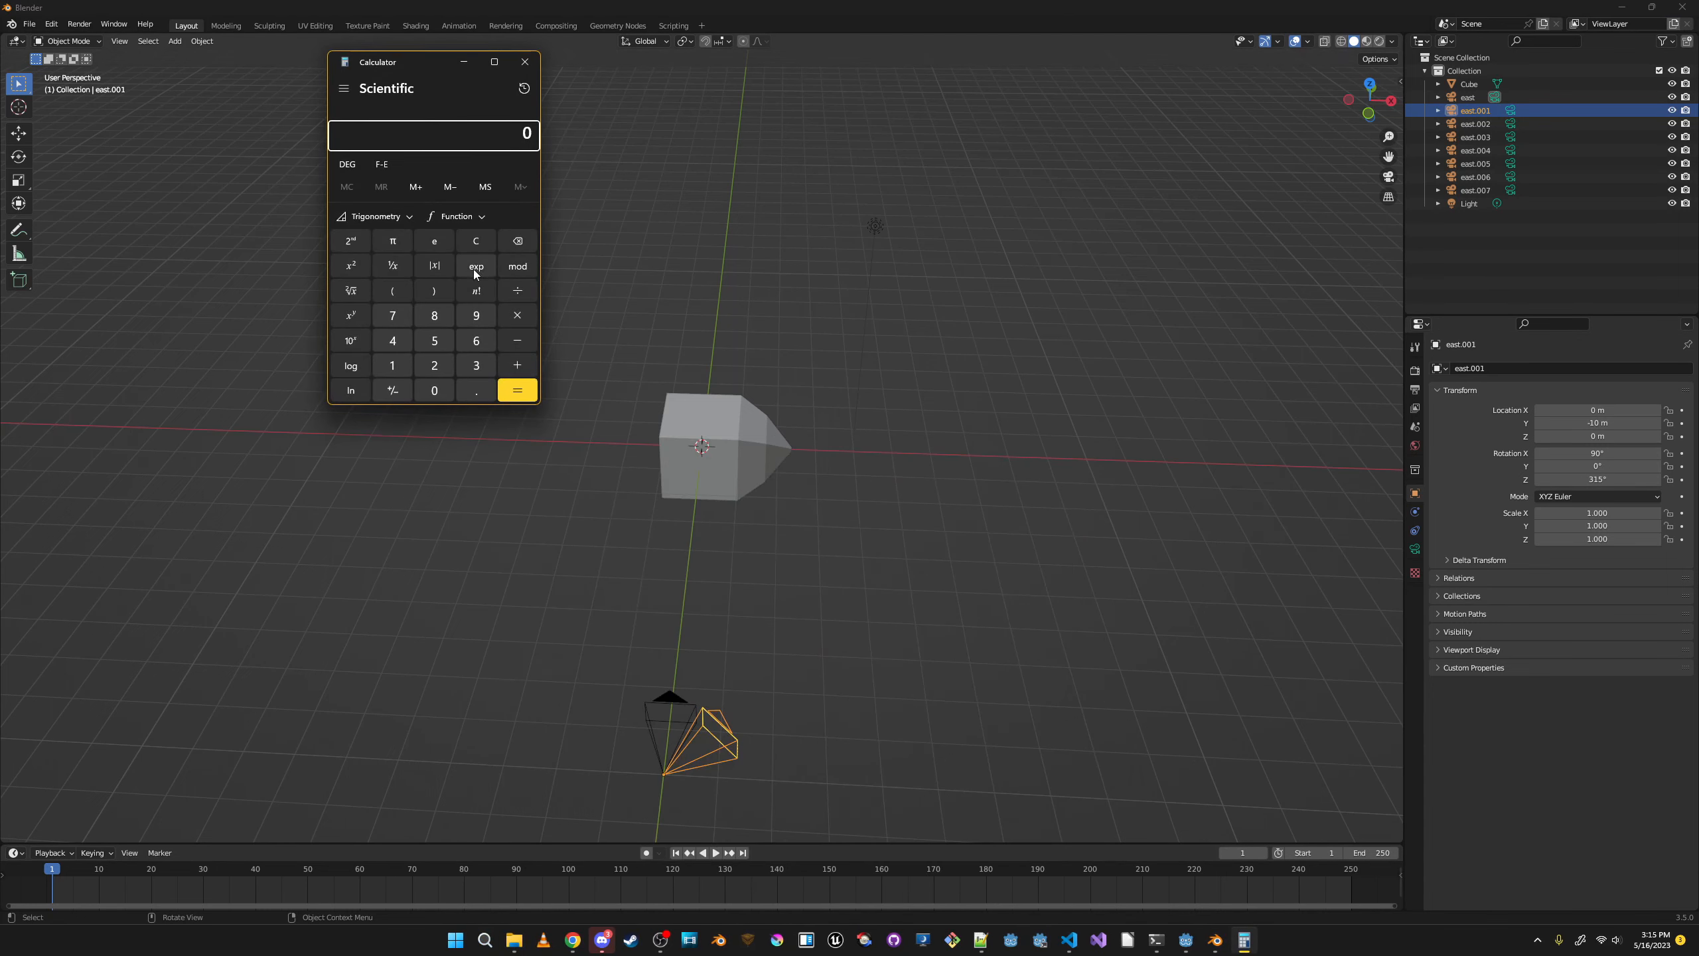
click(374, 216)
click(440, 247)
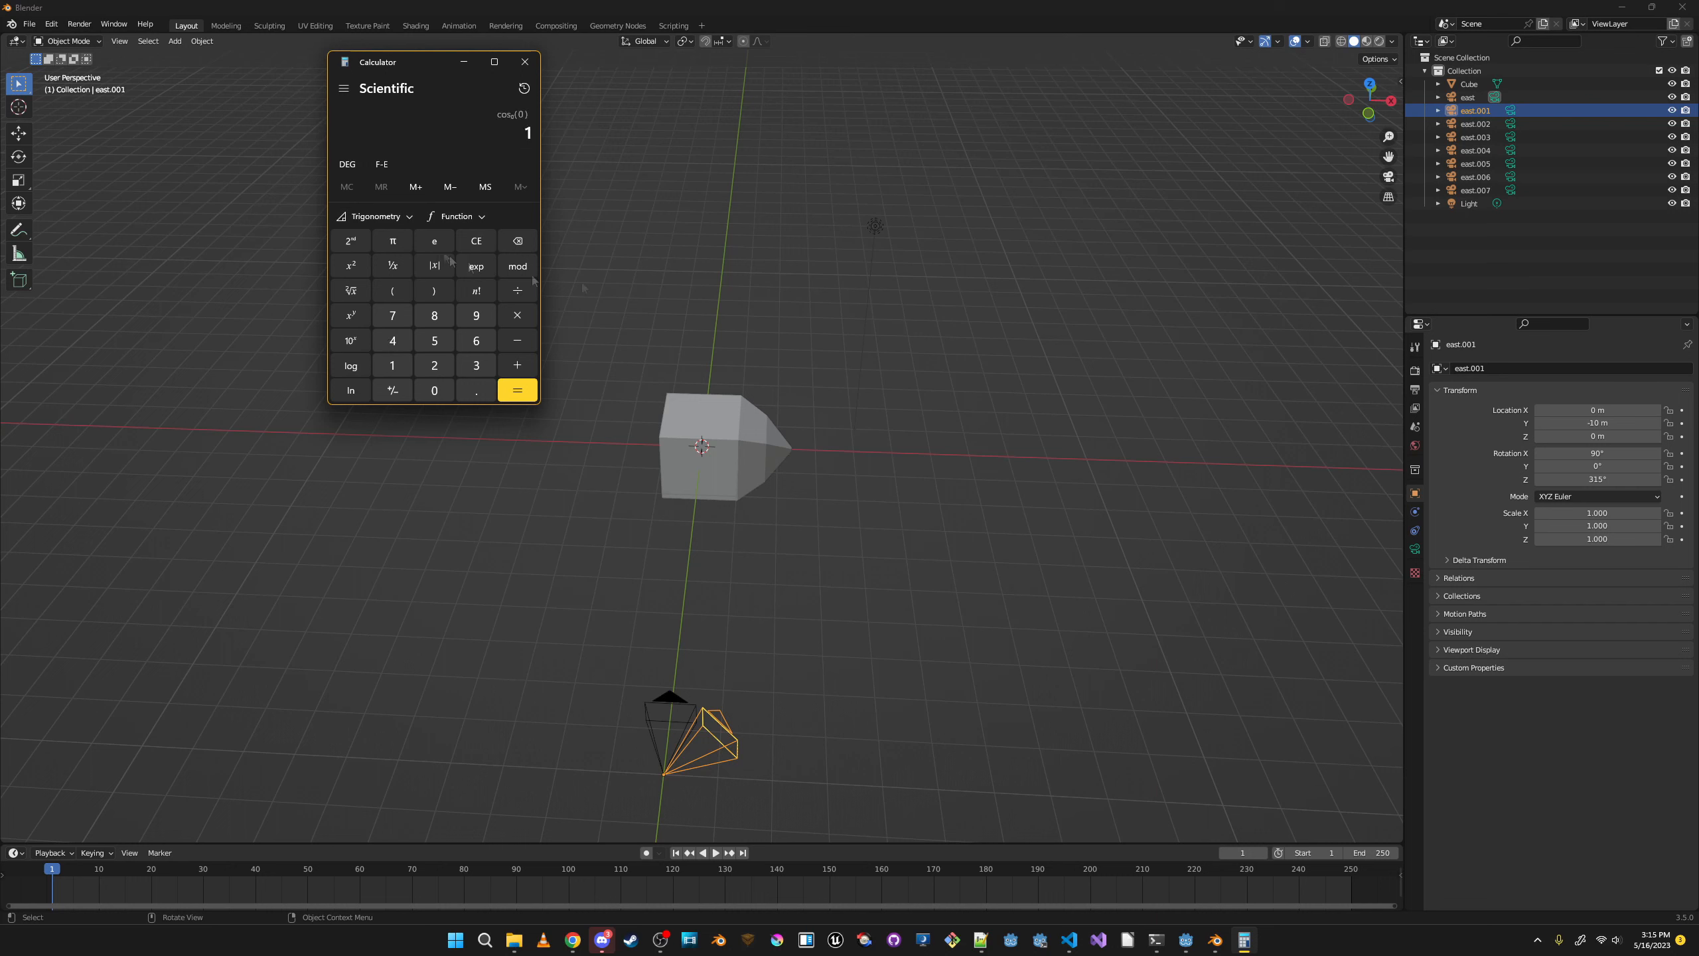
click(441, 343)
click(375, 216)
click(440, 247)
click(517, 315)
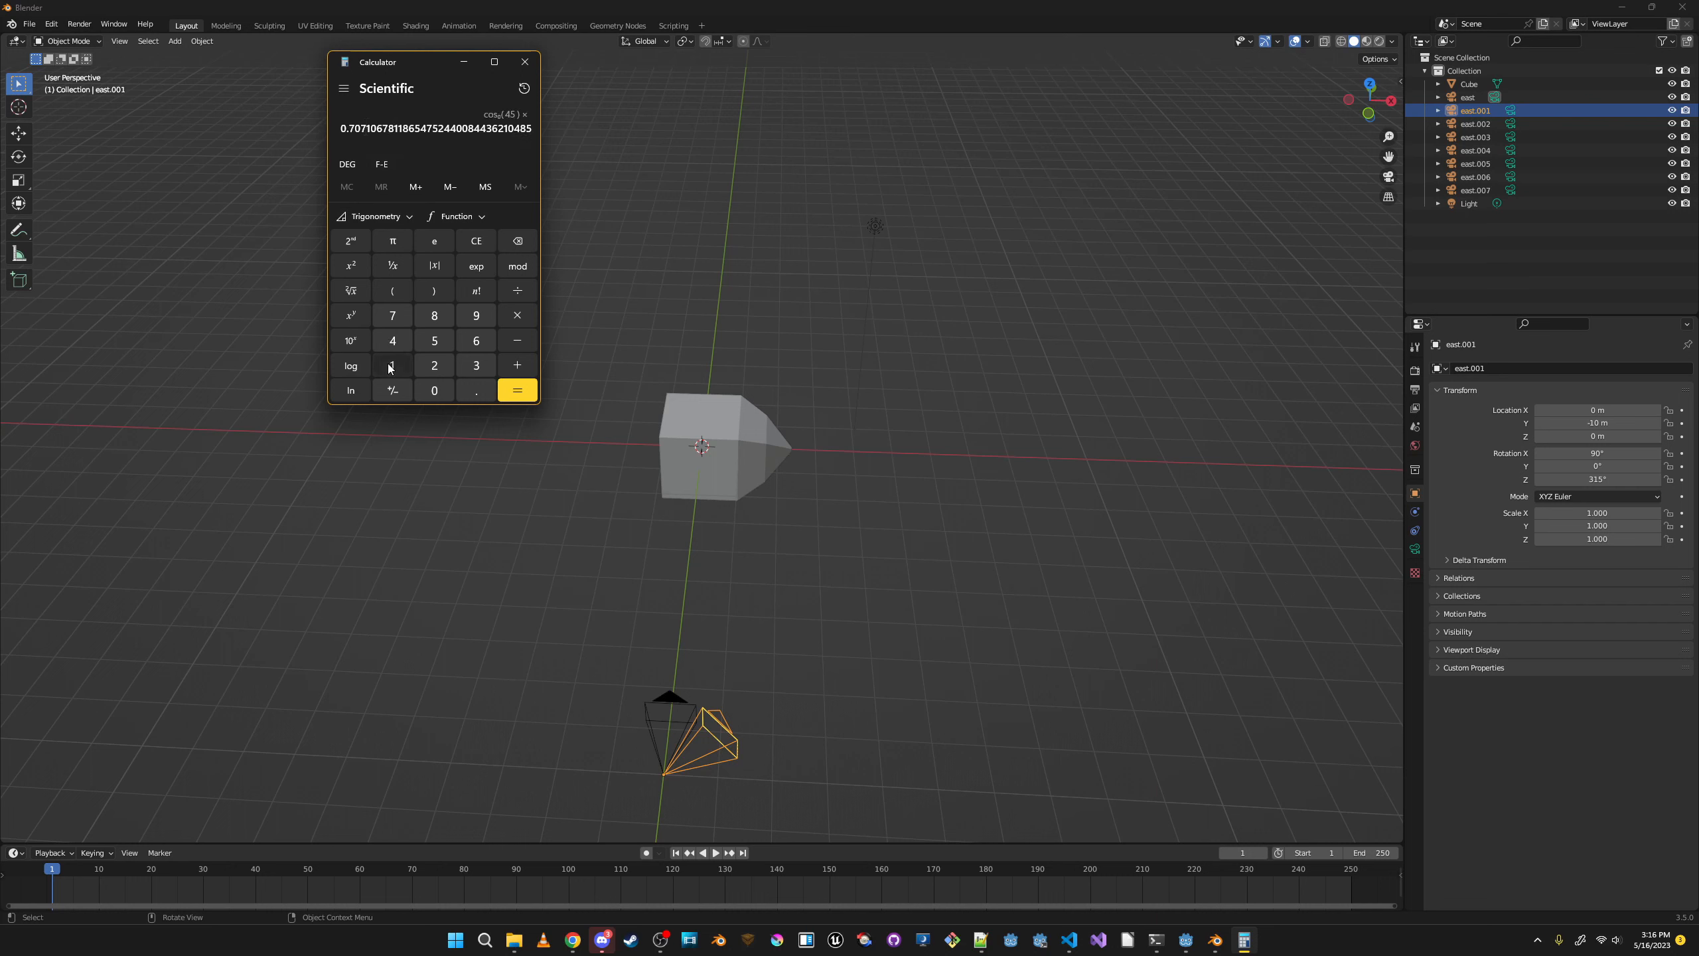
text(10)
key(Return)
key(ctrl+c)
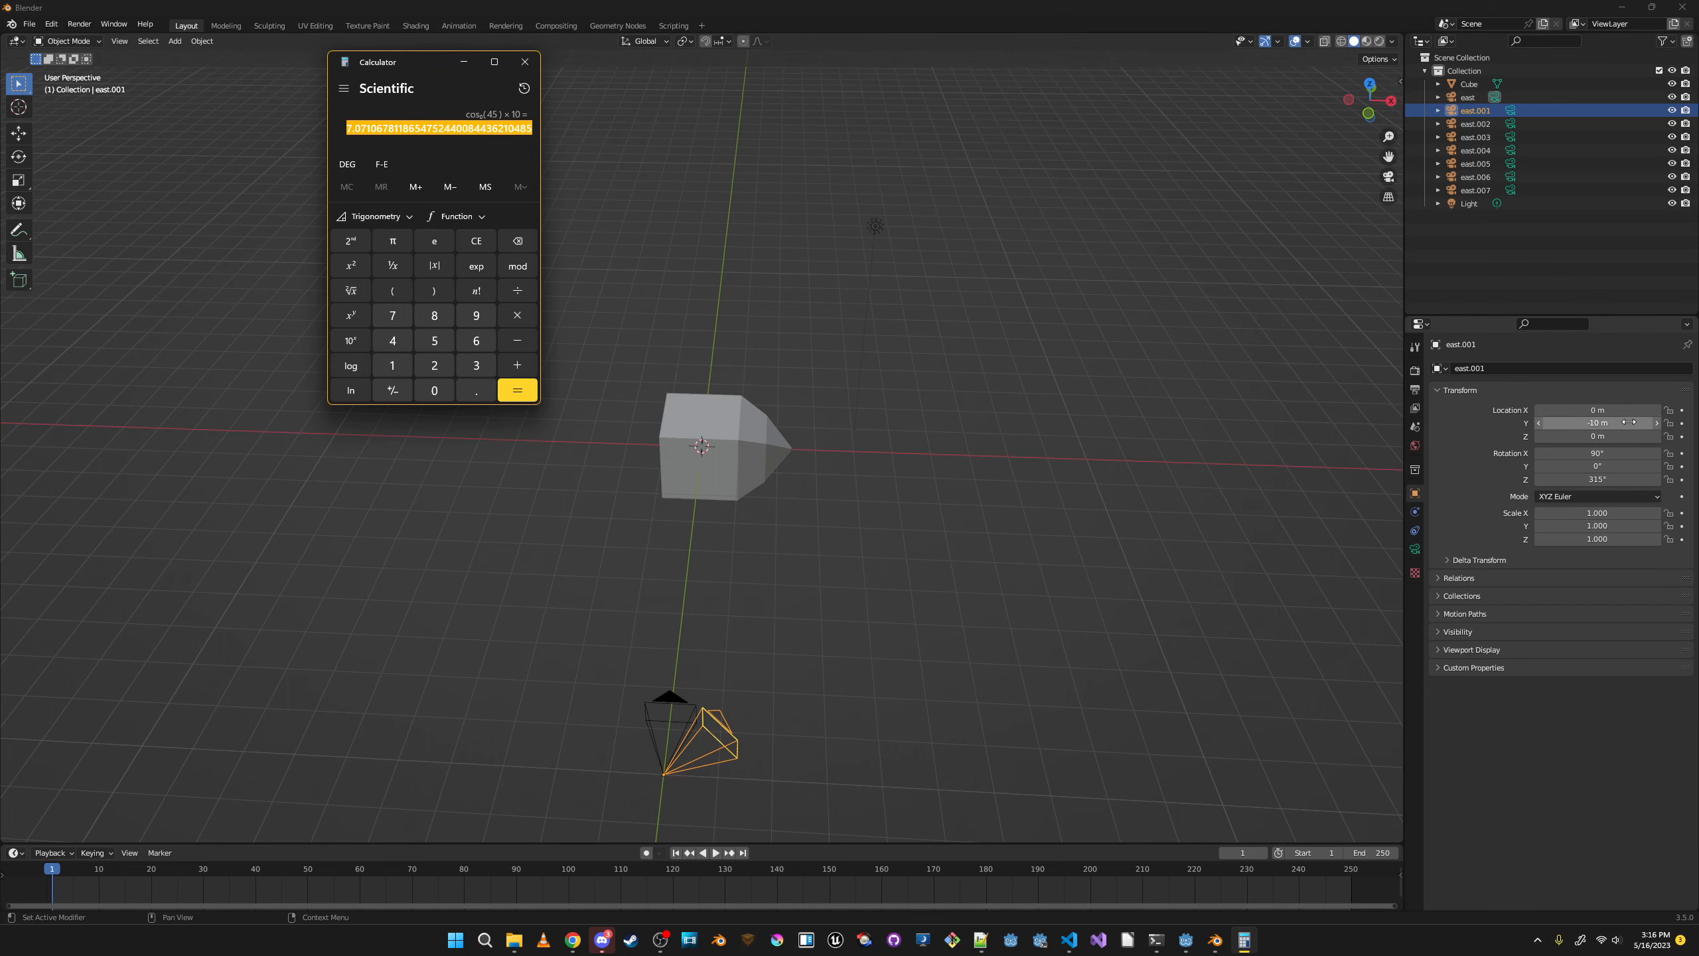
Set the east.001 camera's Y and X locations to the negated calculator result, -7.0711 m.
click(1627, 424)
text(-)
key(ctrl+v)
key(Return)
click(1652, 410)
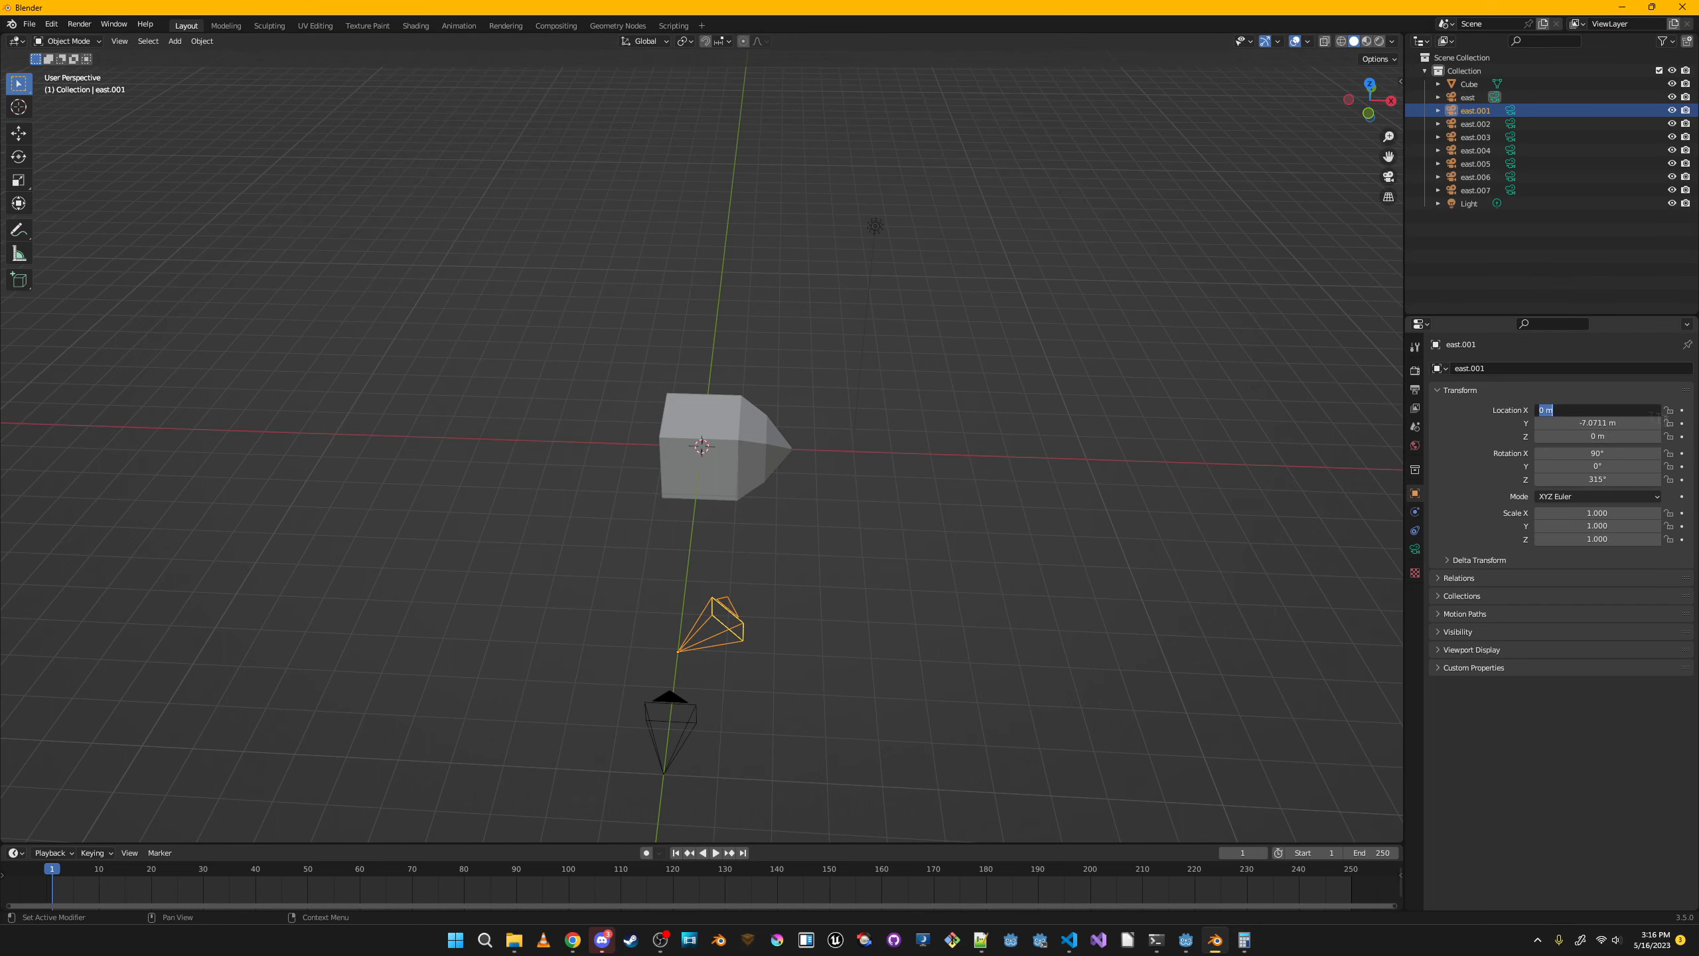
text(-)
key(ctrl+v)
key(Return)
mouse_move(833, 601)
middle_down()
mouse_move(938, 531)
mouse_move(810, 613)
mouse_move(847, 611)
middle_up()
click(1511, 110)
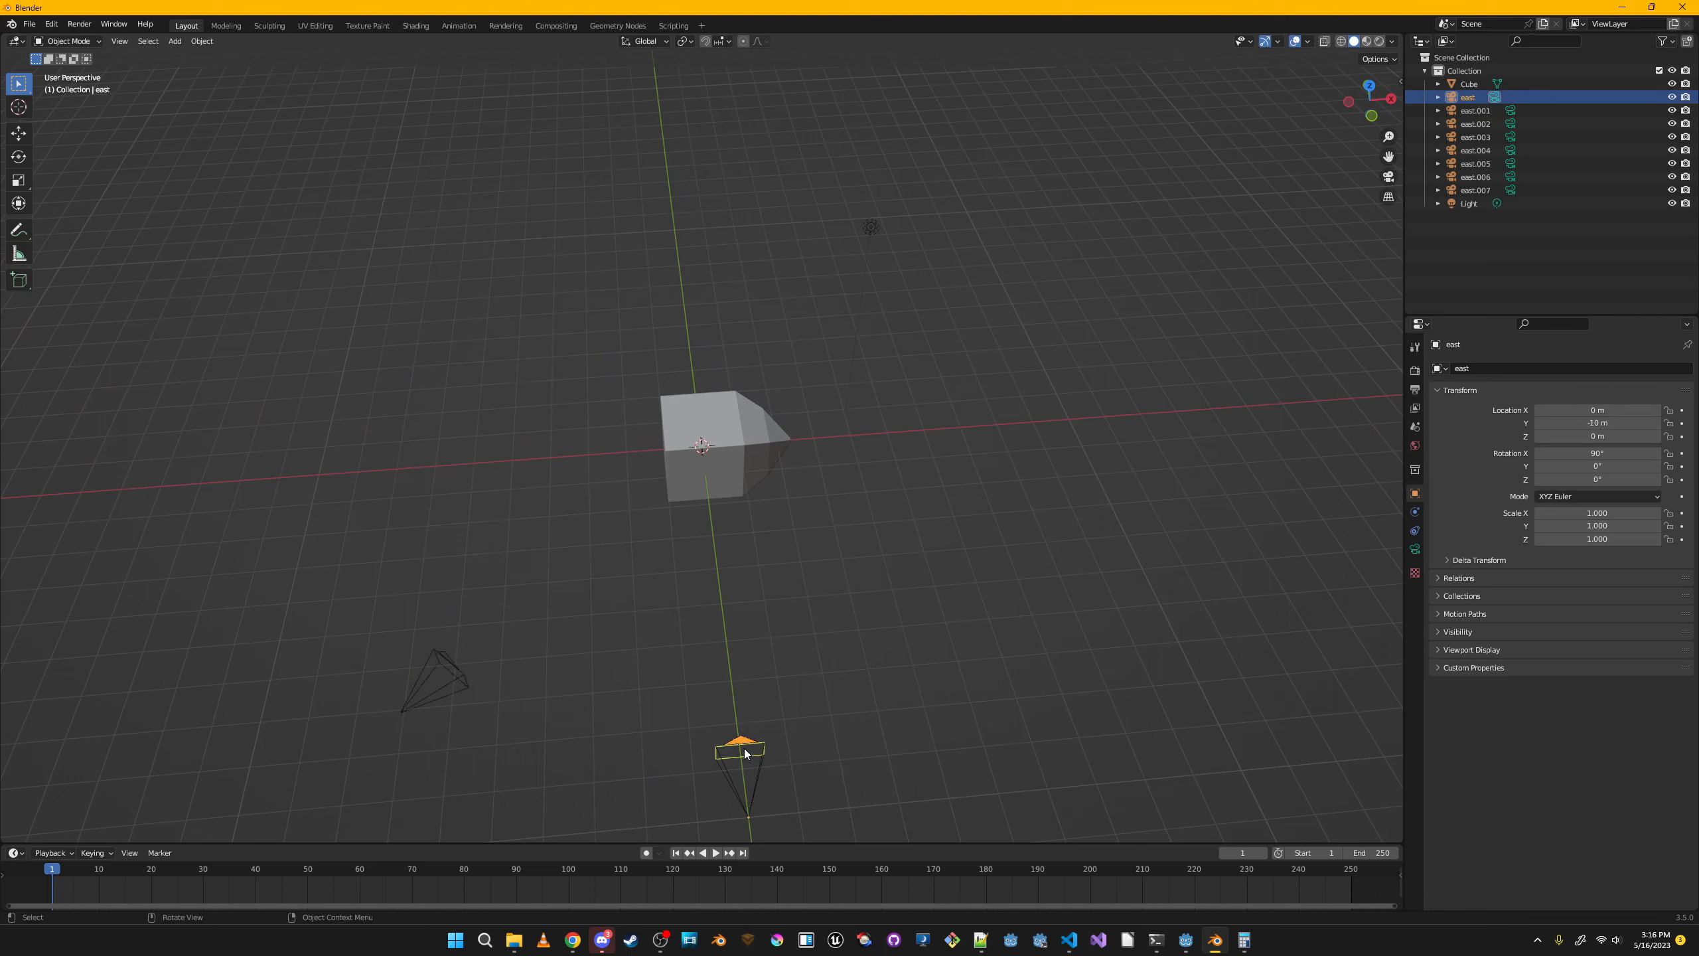
Place camera east.002 at X -10 m, Y 0 m and set its Z rotation to -90°.
click(1544, 123)
click(1416, 493)
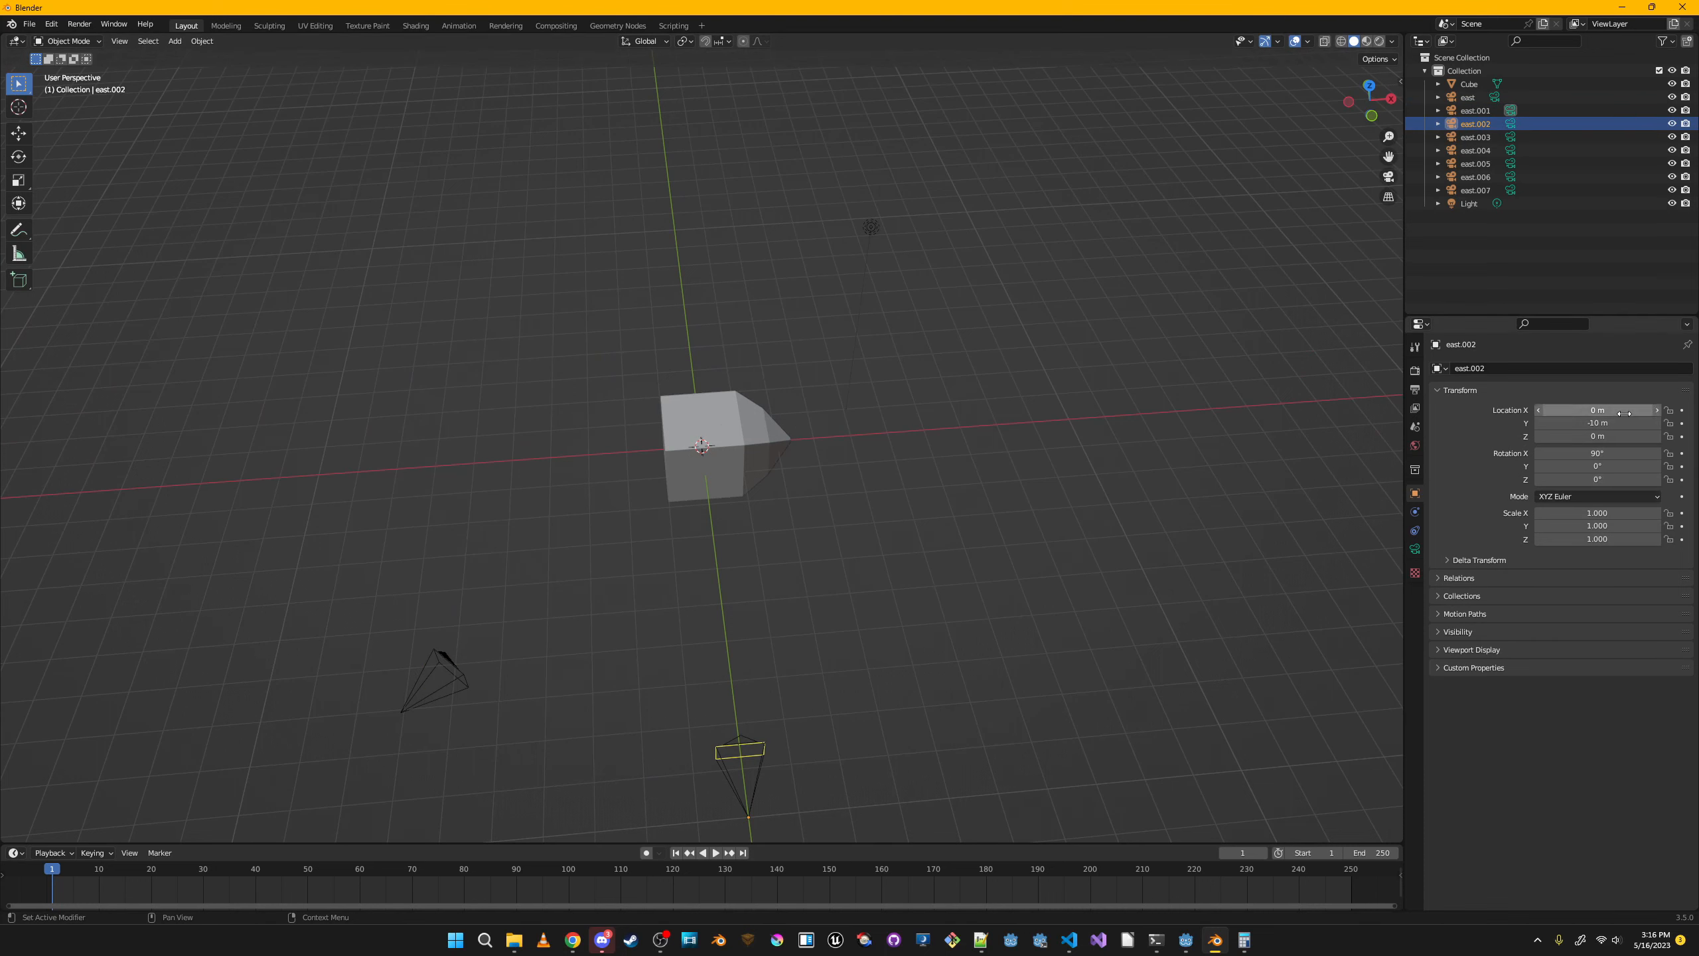
click(1625, 423)
key(ctrl+x)
key(Return)
click(1622, 409)
key(ctrl+v)
key(Return)
click(1612, 479)
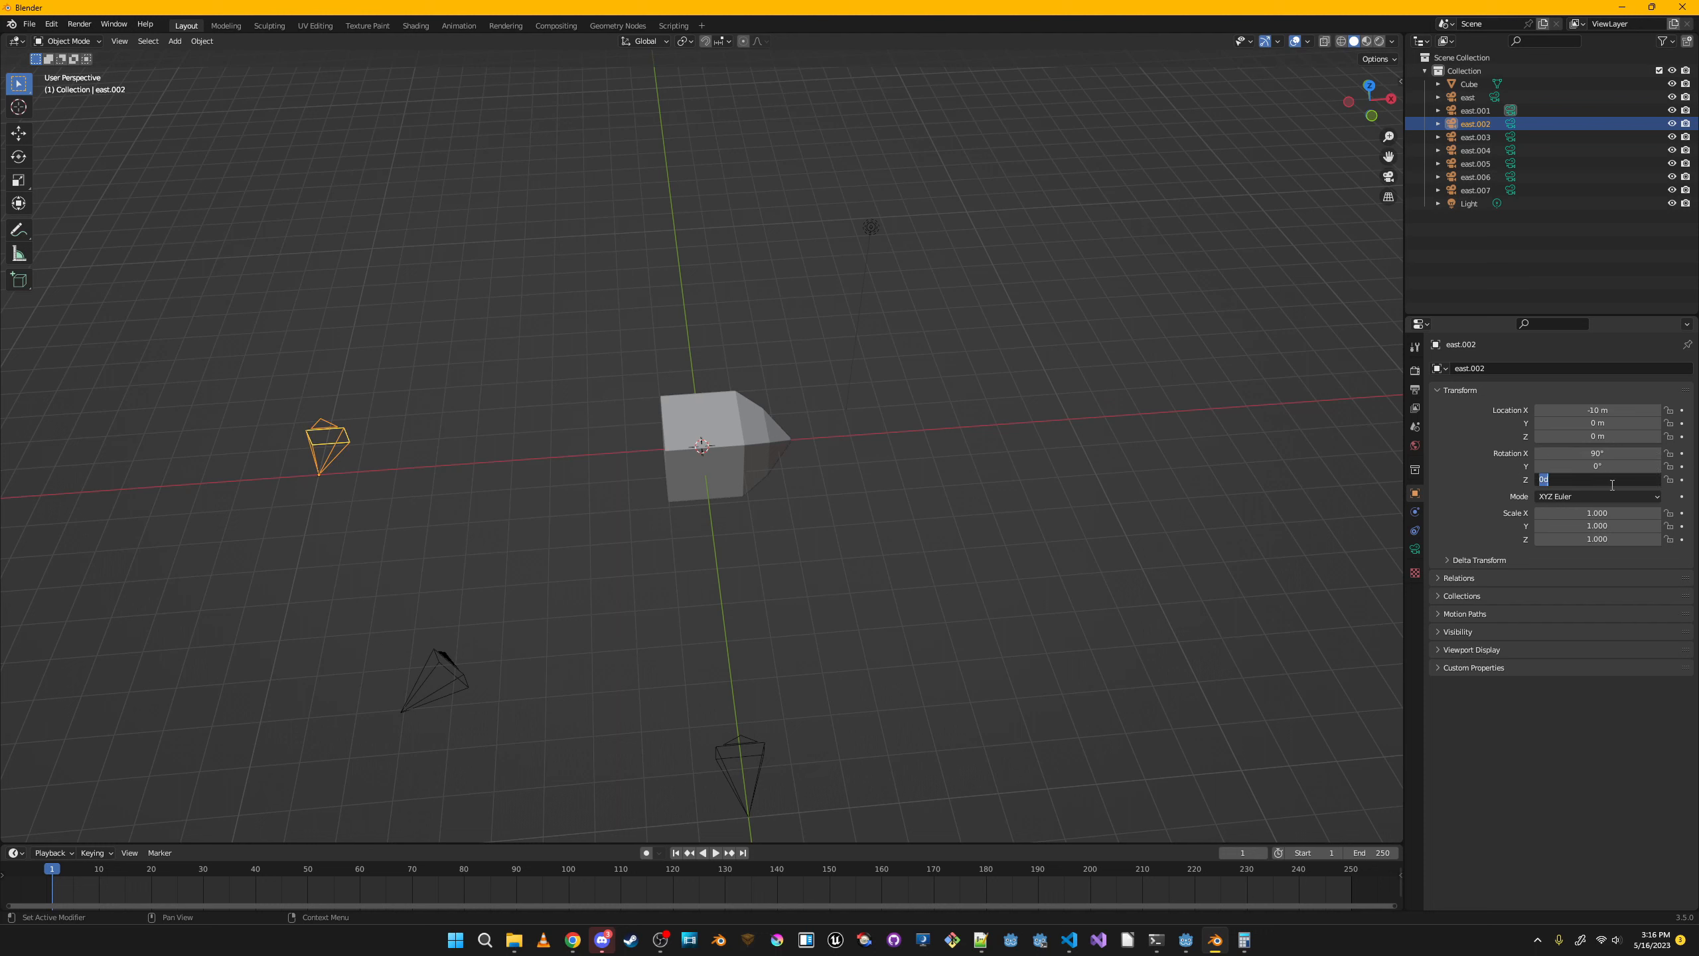
text(-90)
key(Return)
Place camera east.003 at X -7.0711 m, Y 7.0711 m and rotate it about Z to face the cube.
click(1475, 137)
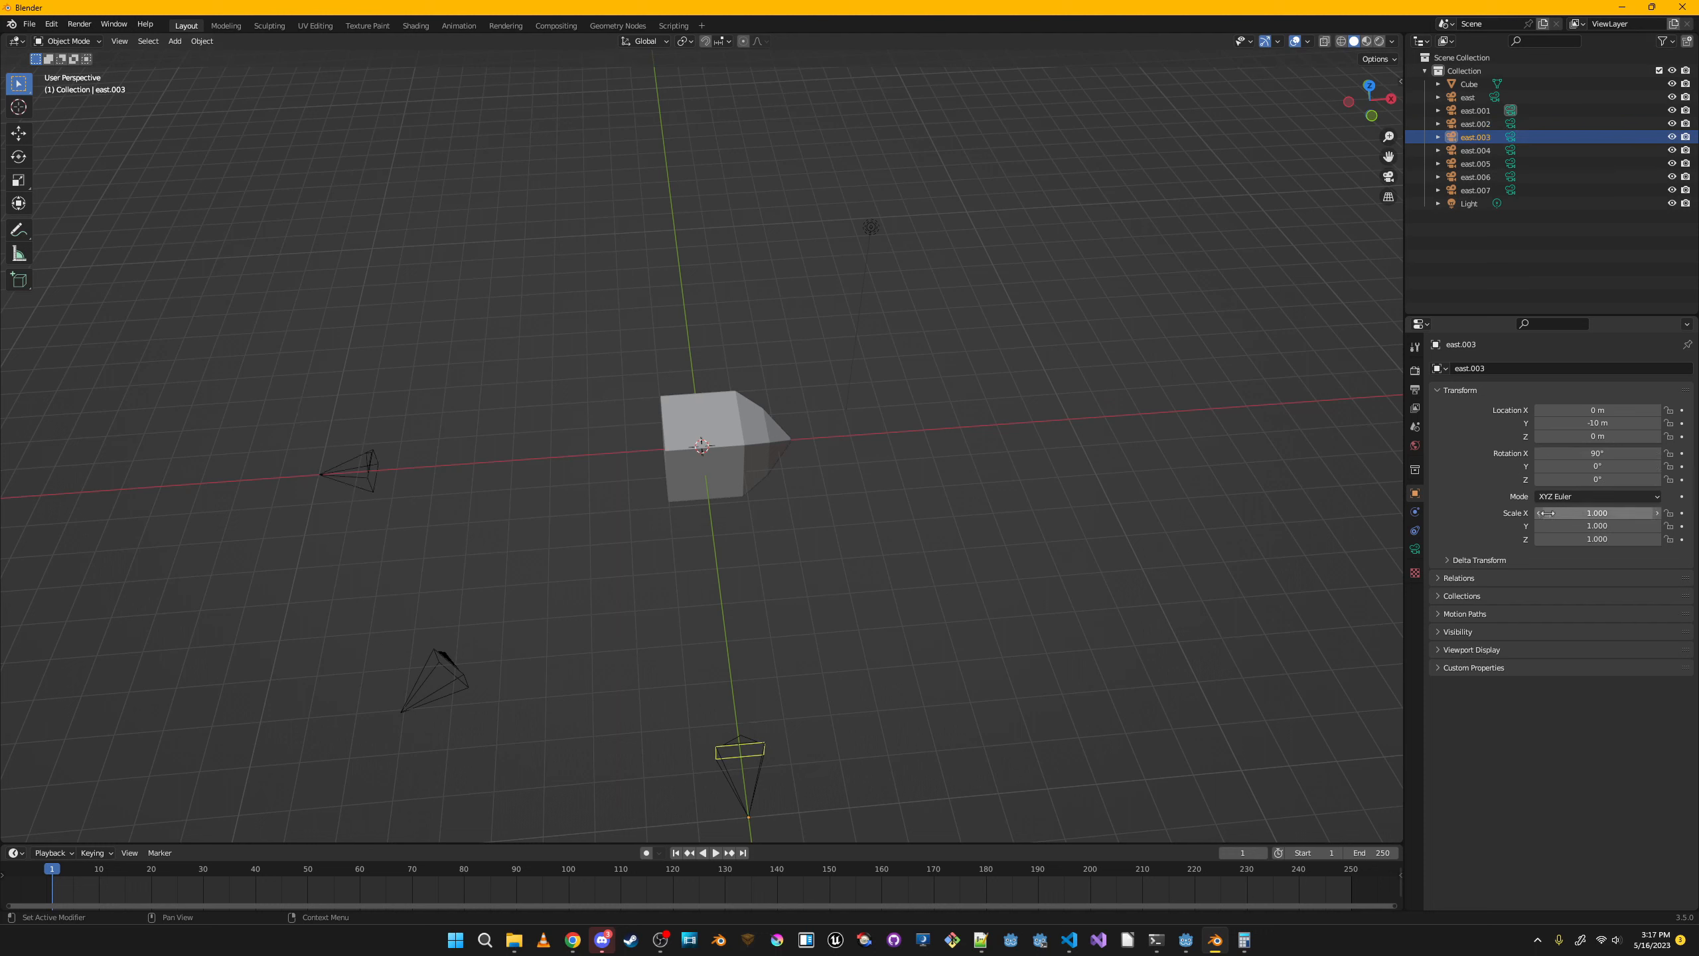
click(1620, 422)
key(ctrl+v)
key(Return)
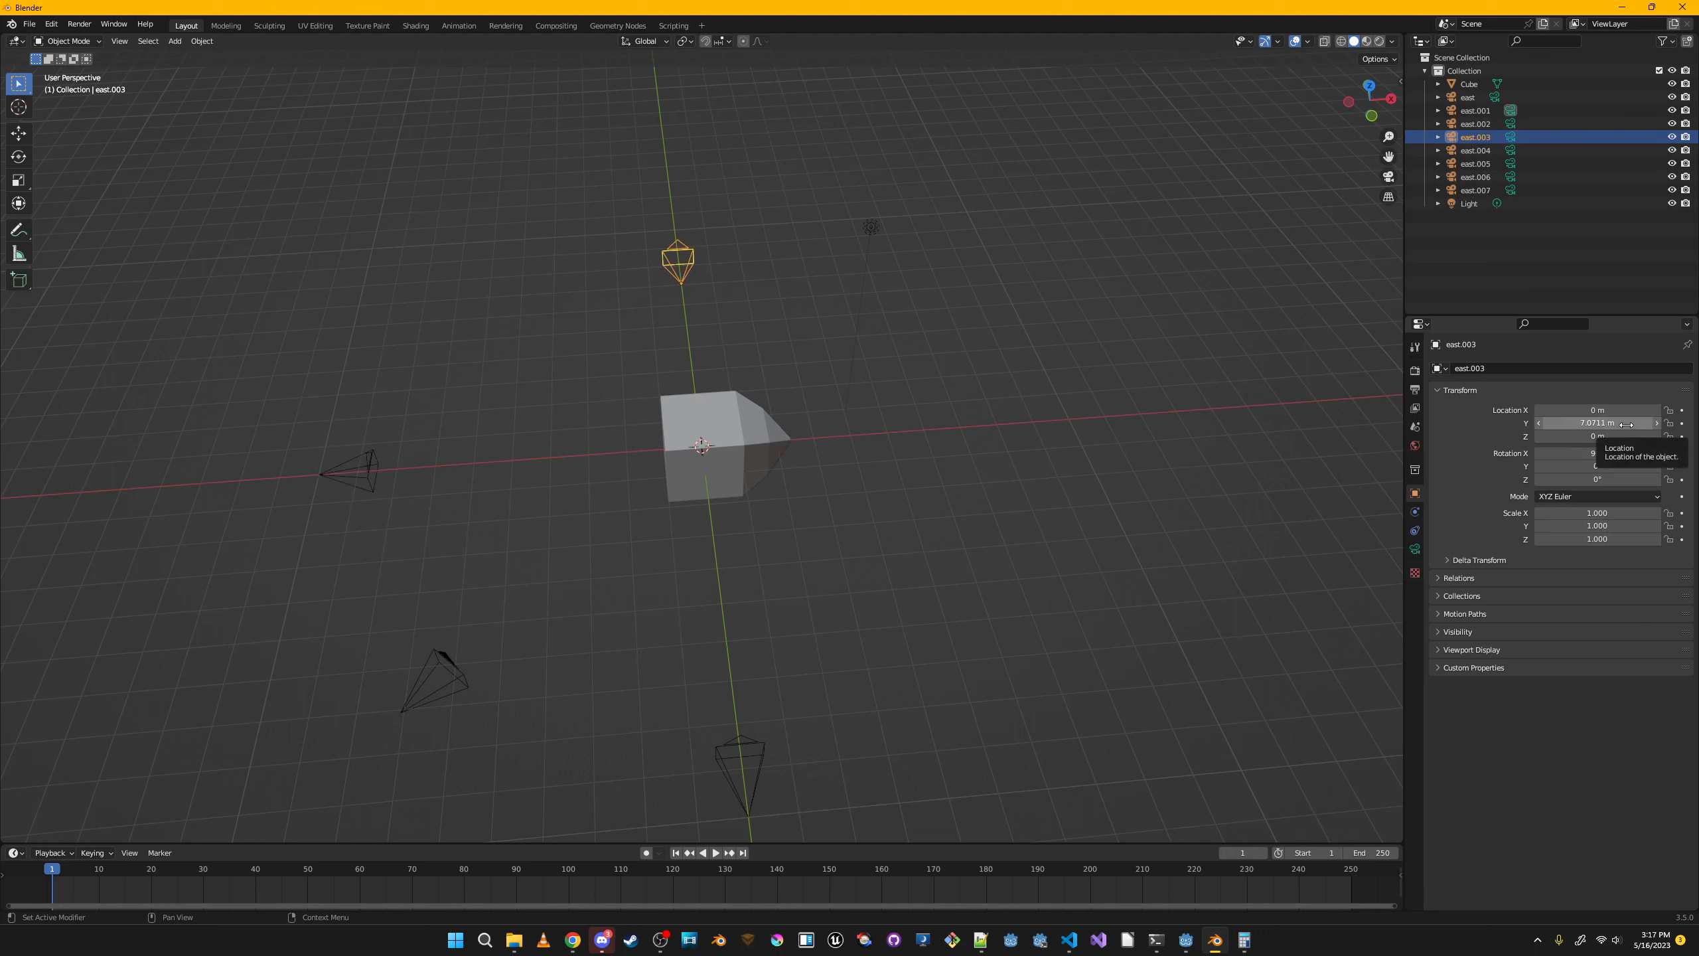
click(1619, 409)
text(-)
key(ctrl+v)
key(Return)
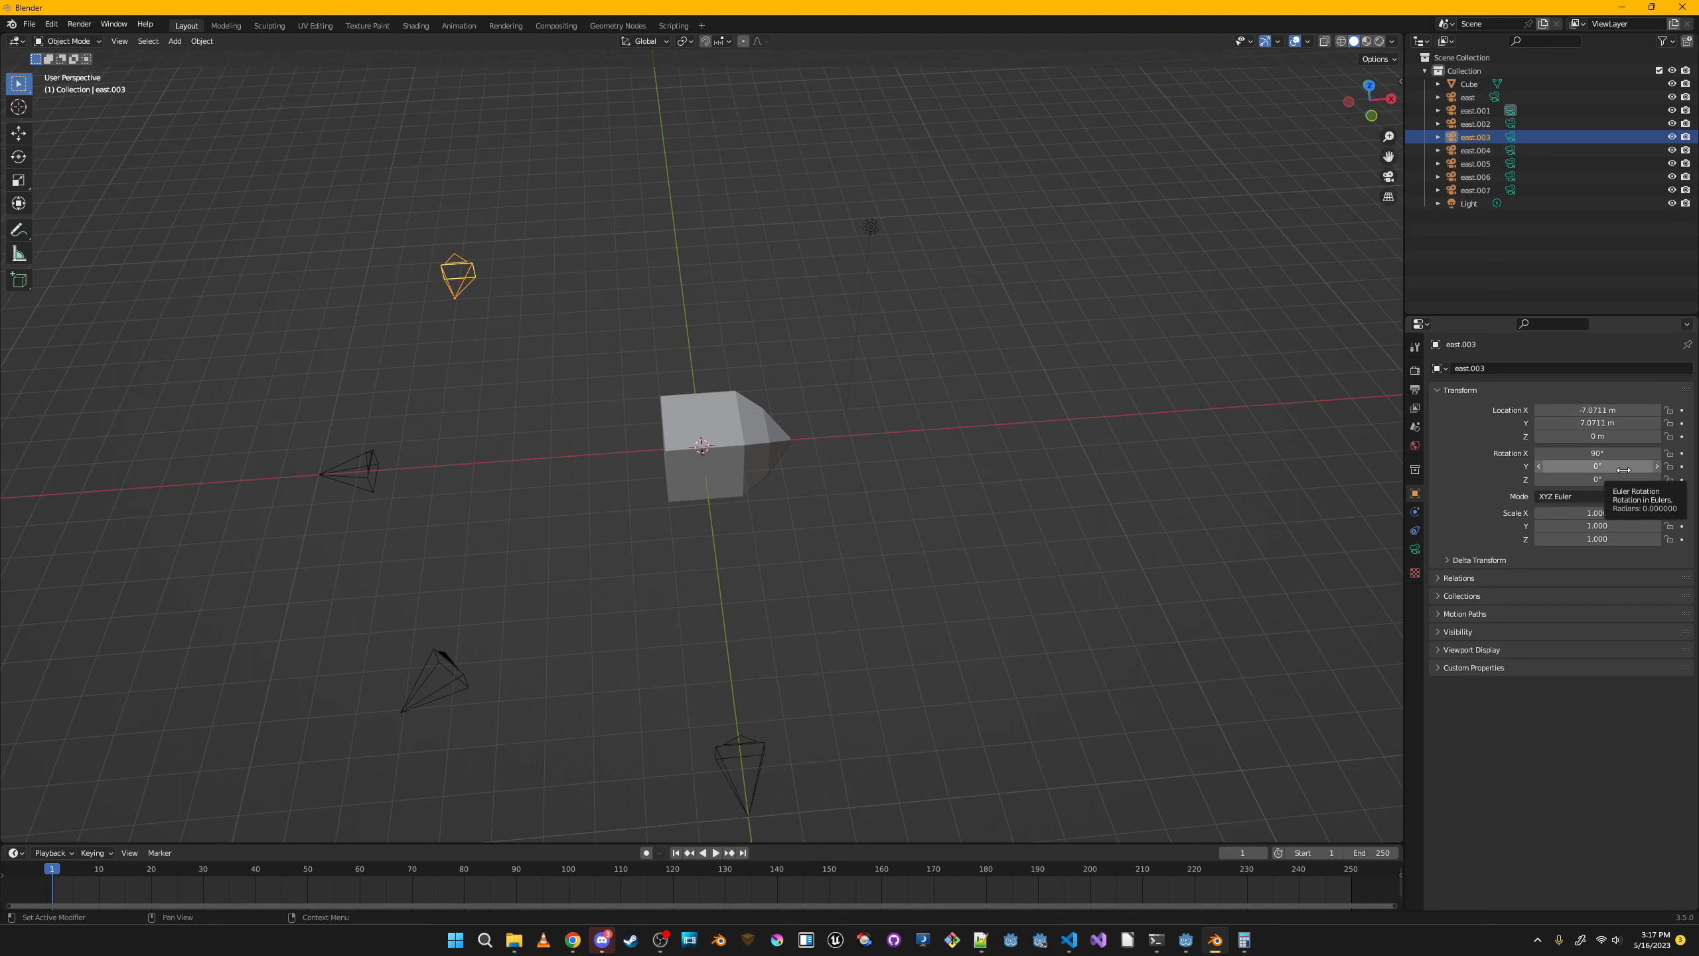
key(ctrl+v)
Move camera east.004 to Y 10 m and rotate it about Z to face the cube.
click(1475, 150)
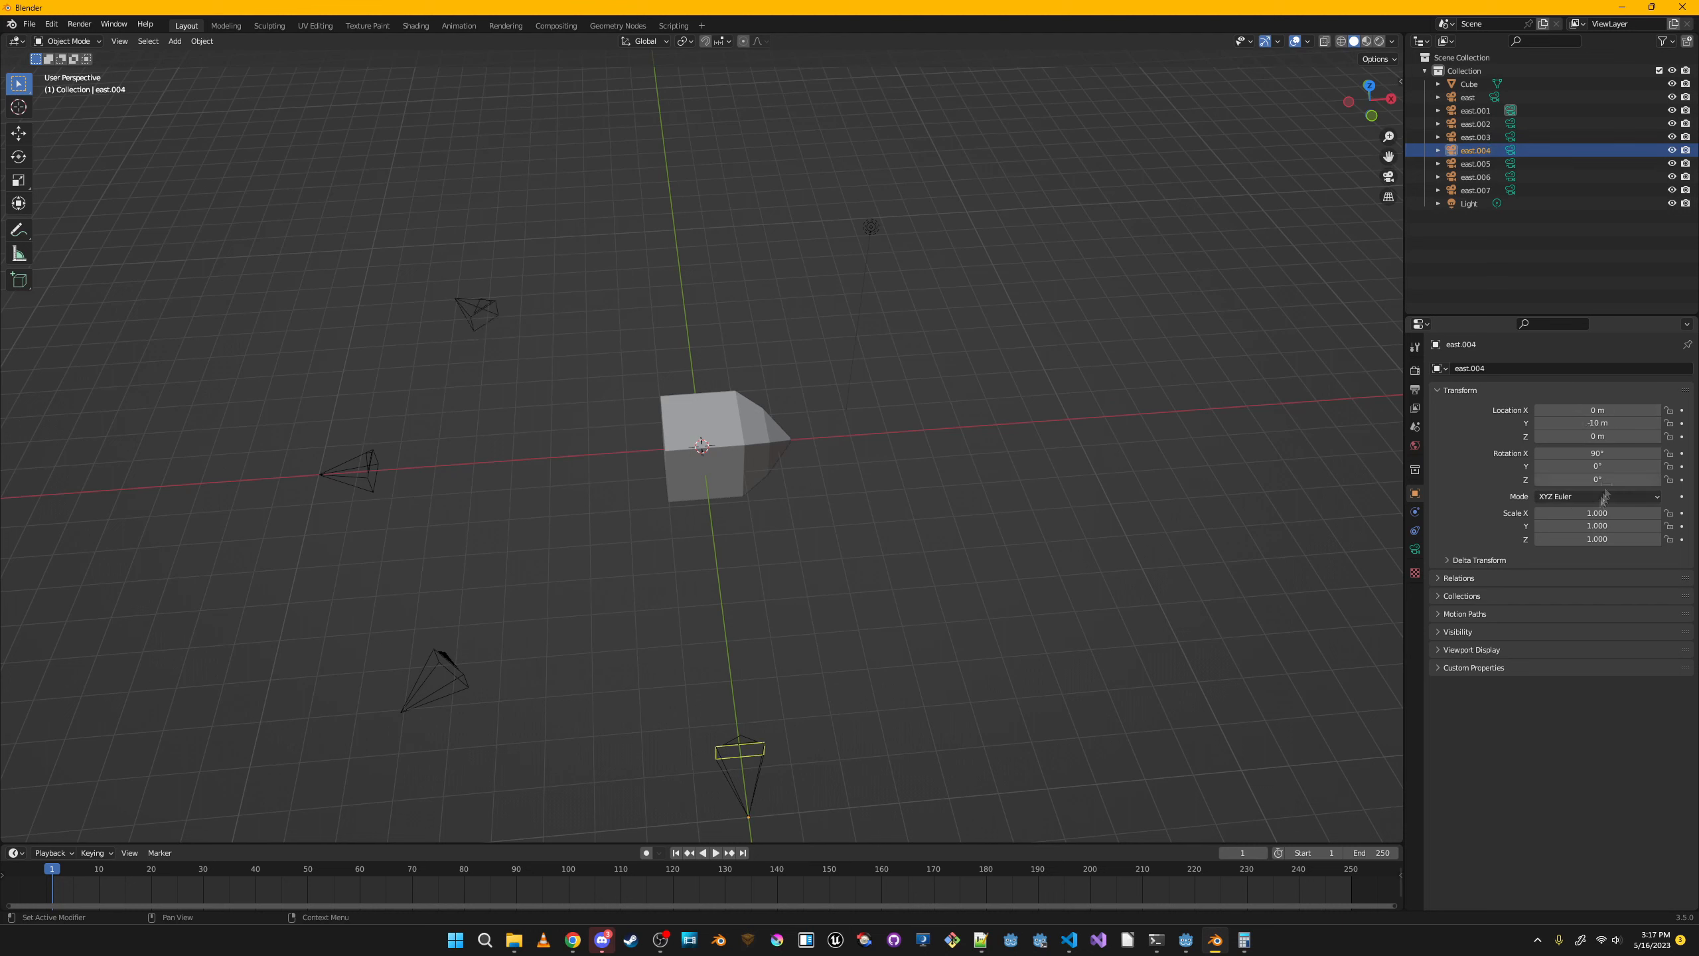
key(ctrl+v)
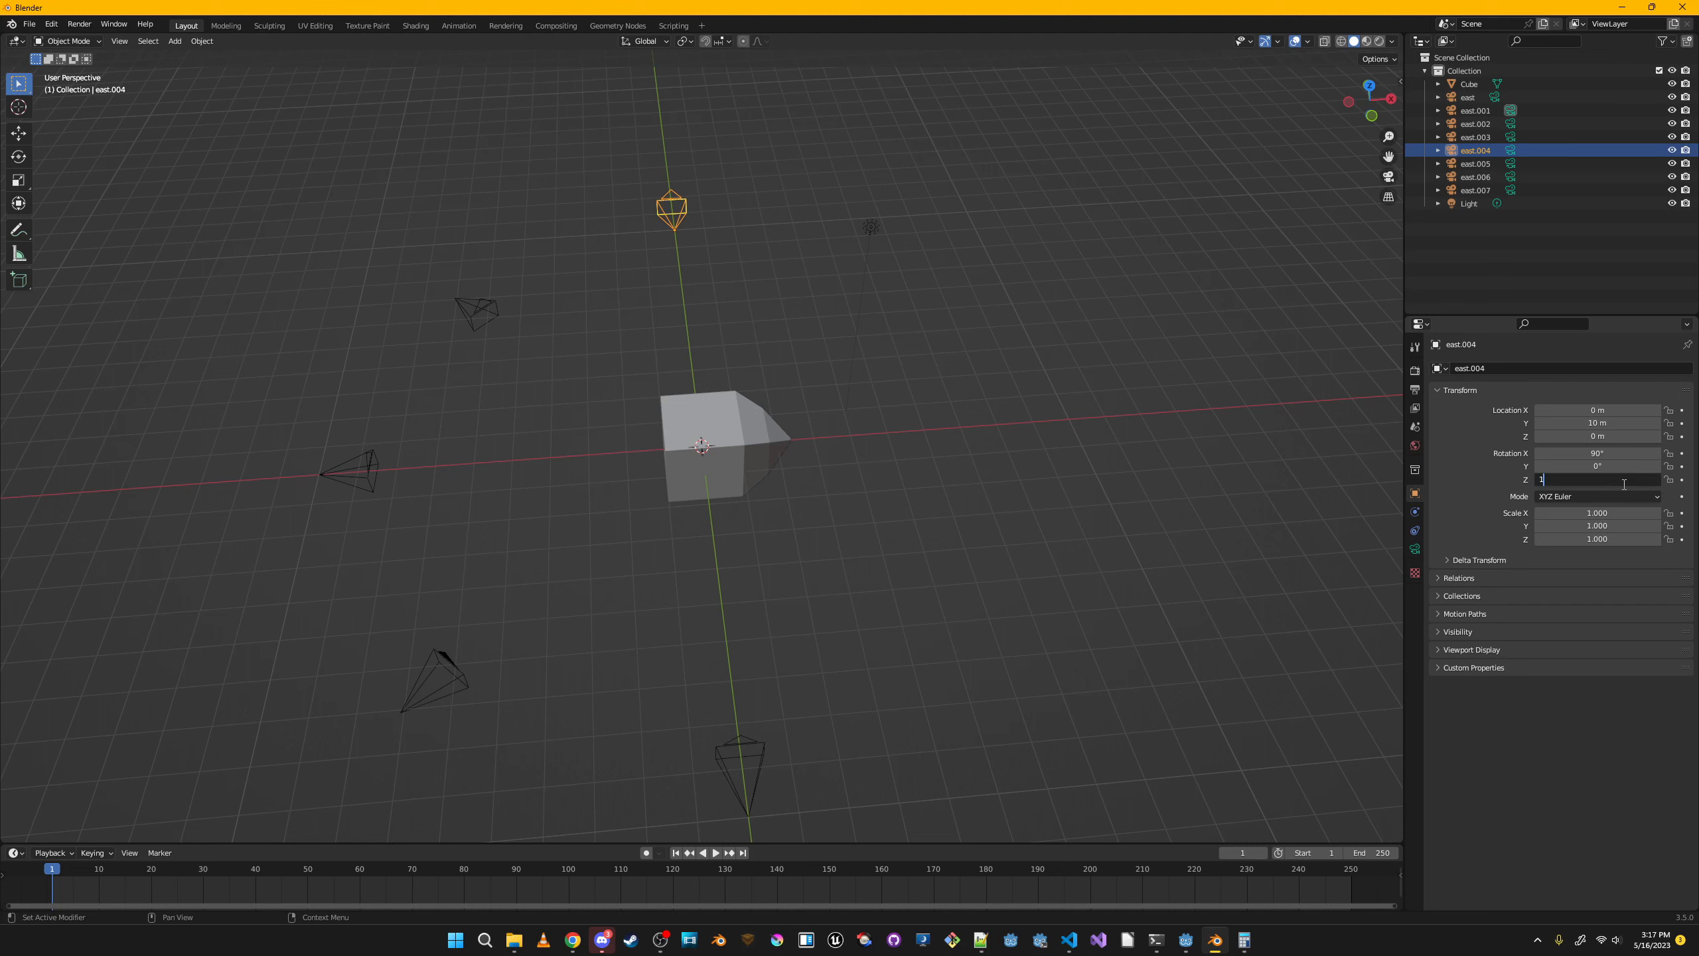
key(ctrl+v)
Place camera east.005 at X 7.0711 m, Y 7.0711 m and set its Z rotation to 135°.
click(1475, 163)
key(ctrl+v)
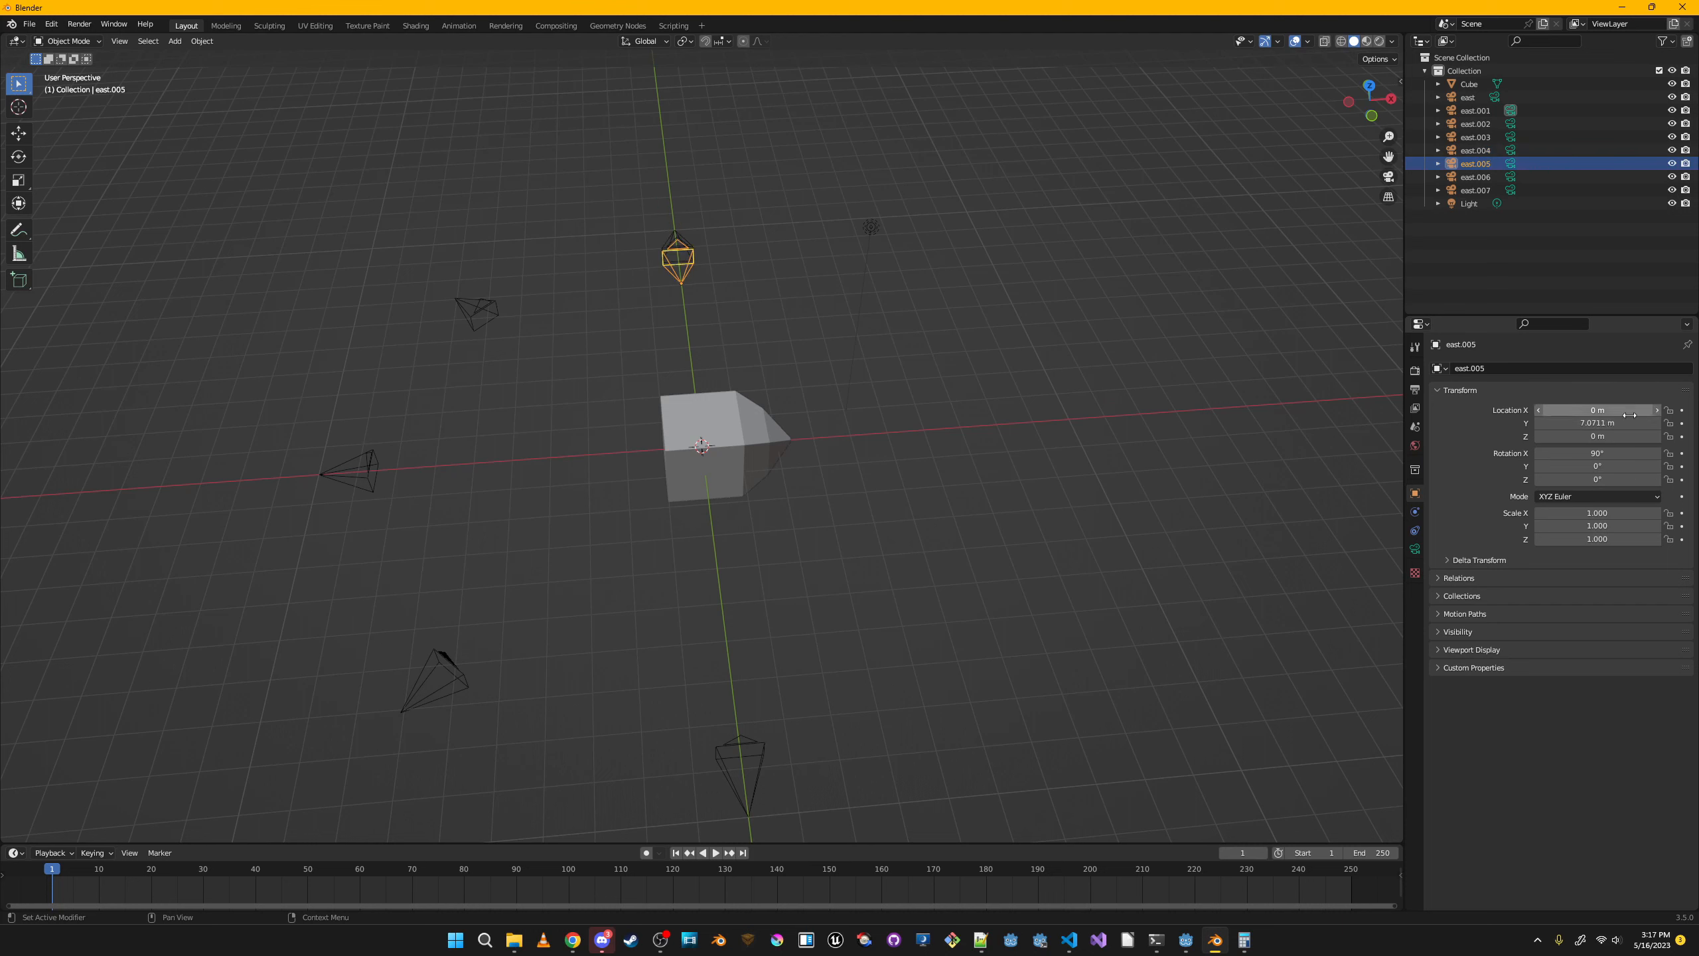
key(ctrl+v)
click(1632, 476)
text(135)
key(Return)
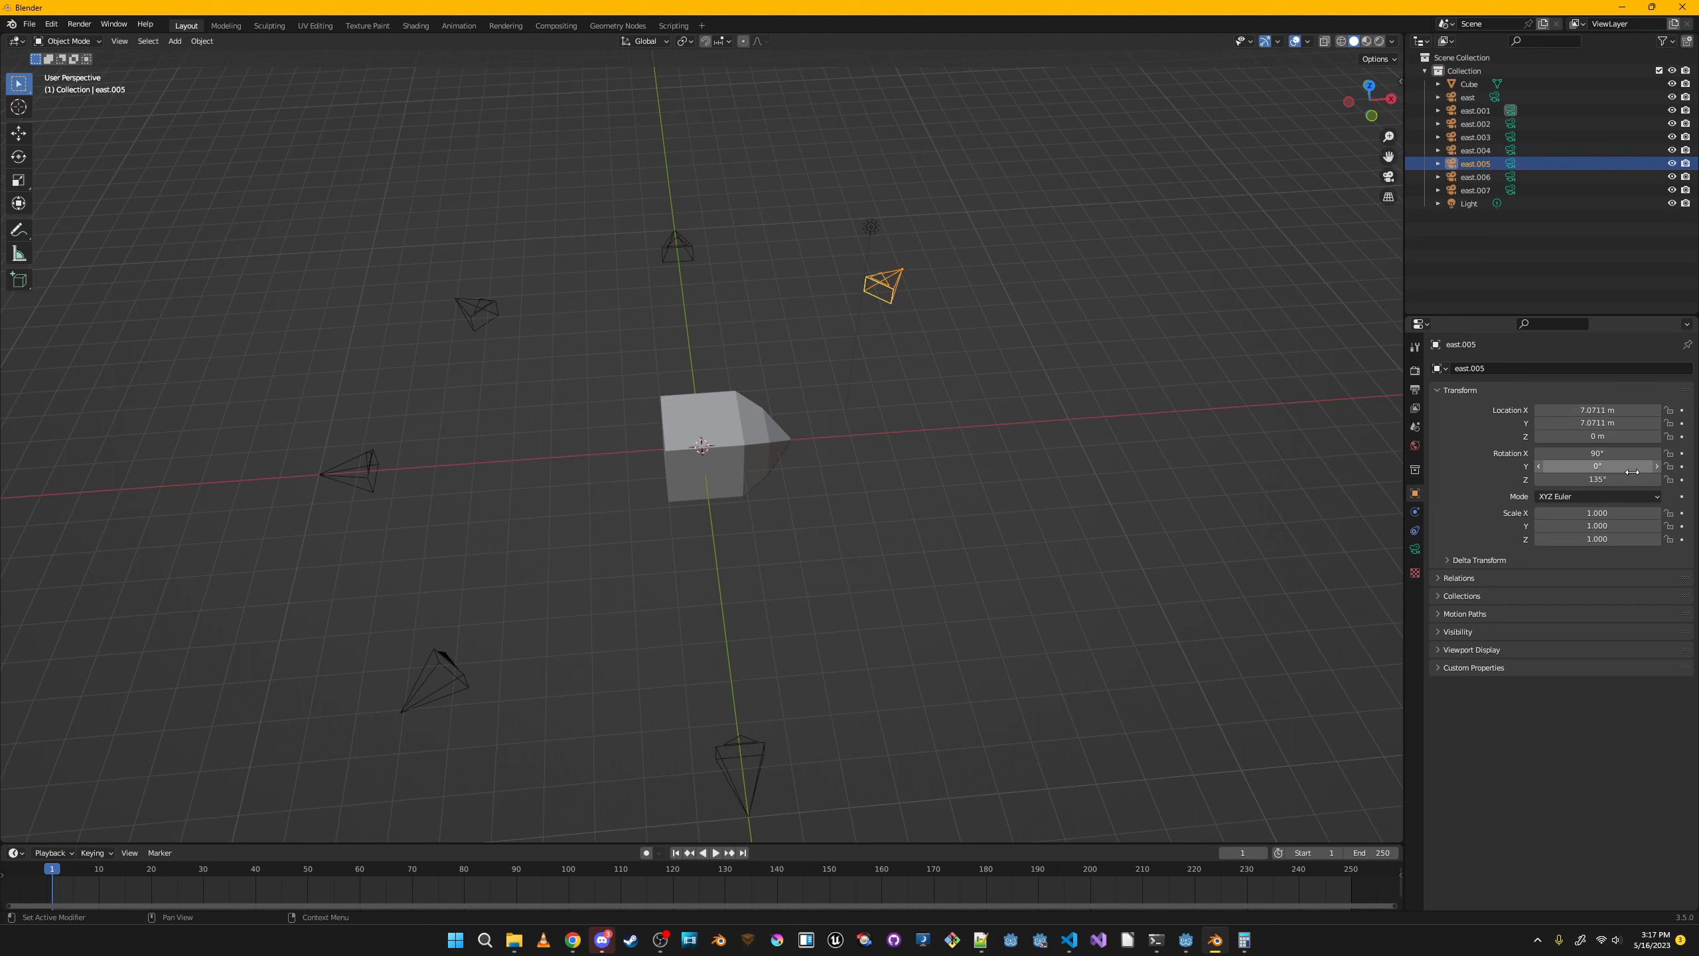
Place camera east.006 at X 10 m, Y 0 m and set its Z rotation to 90°.
click(1475, 177)
click(1629, 413)
text(10)
key(Return)
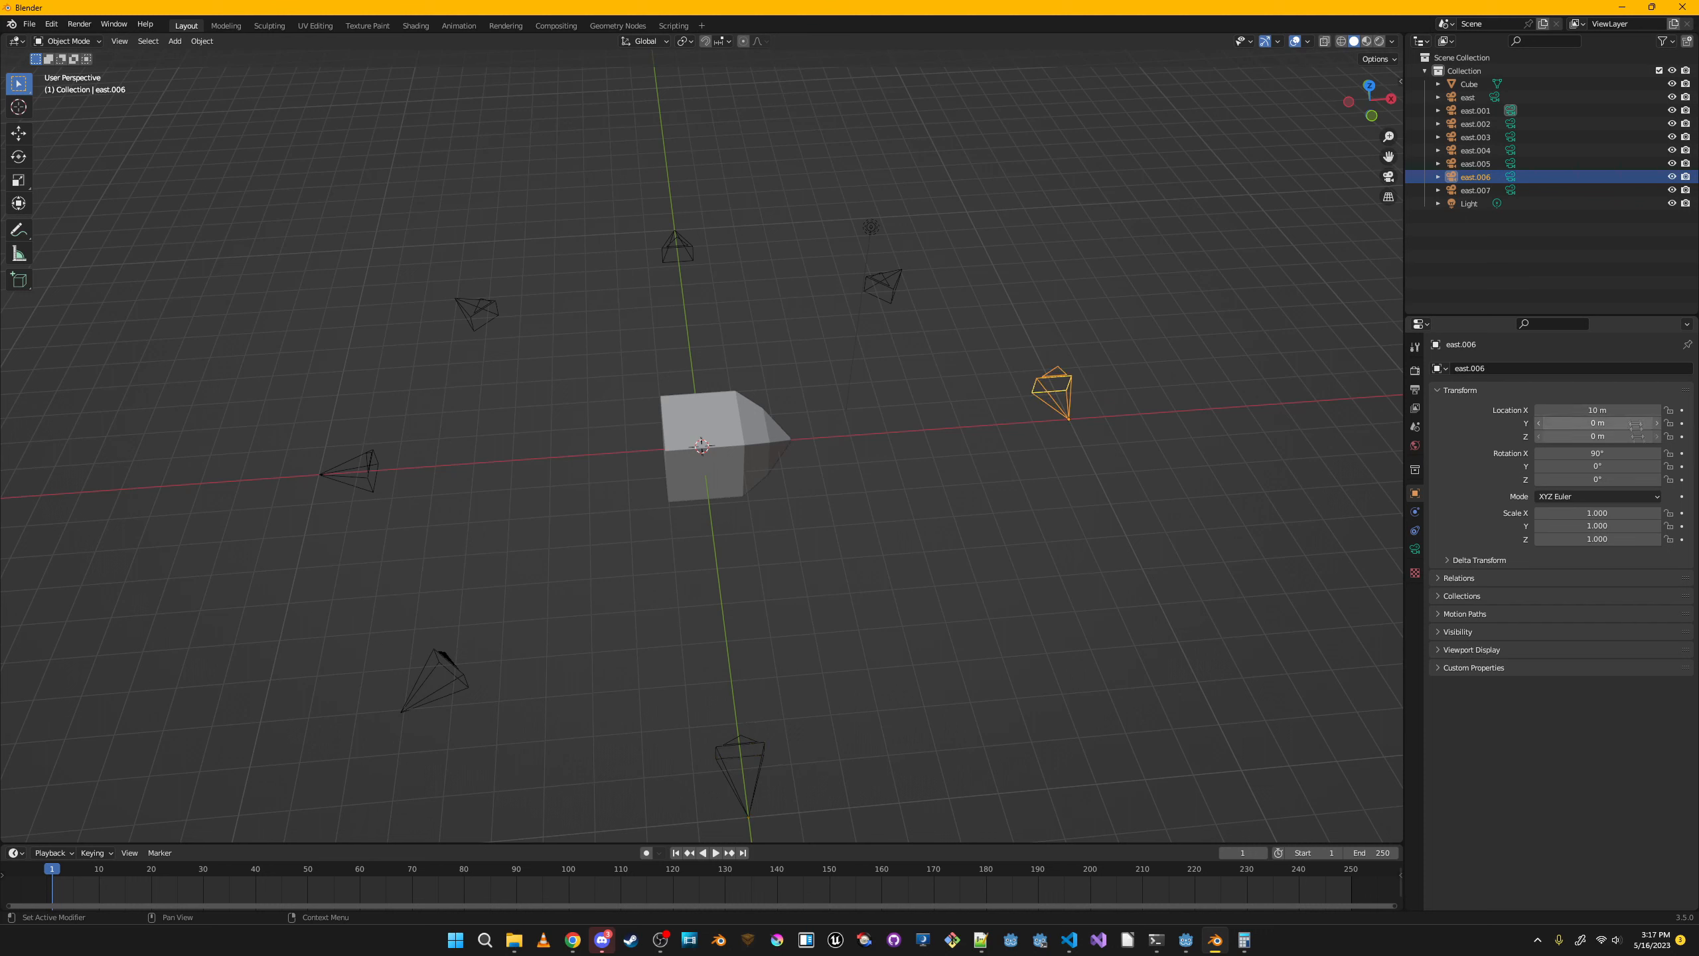
click(1631, 477)
text(90)
key(Return)
Place camera east.007 at X 7.0711 m, Y -7.0711 m and rotate it about Z to face the cube.
click(1492, 190)
click(1631, 426)
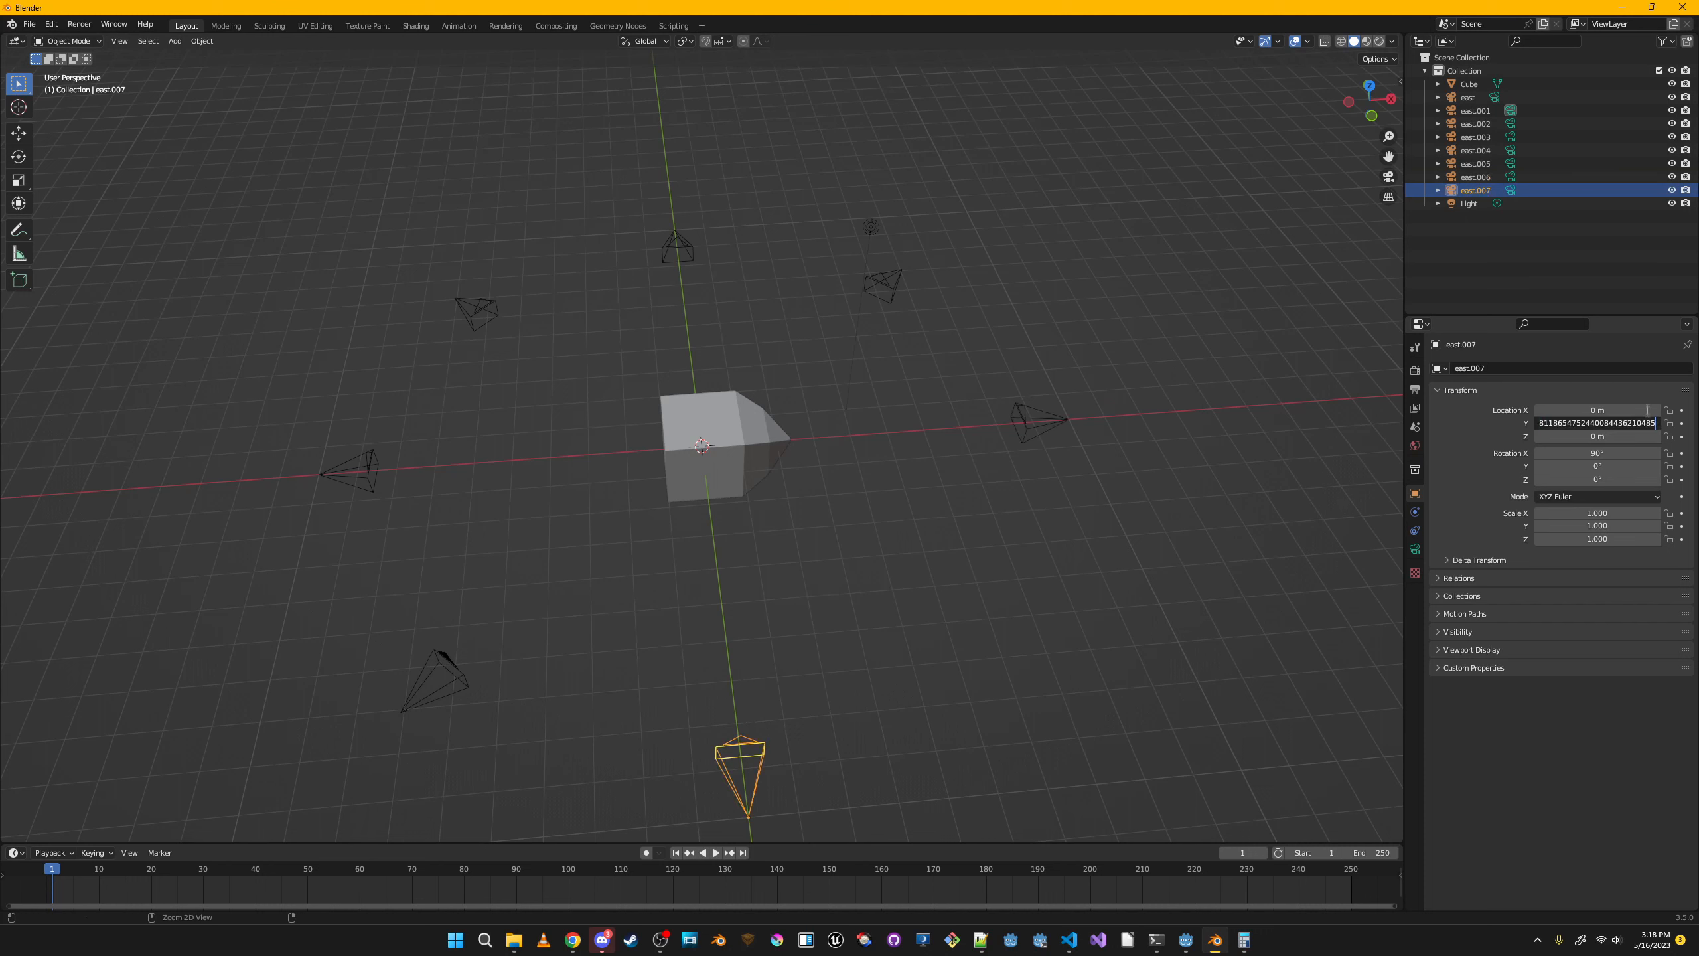
key(Return)
key(ctrl+v)
click(1631, 451)
key(Return)
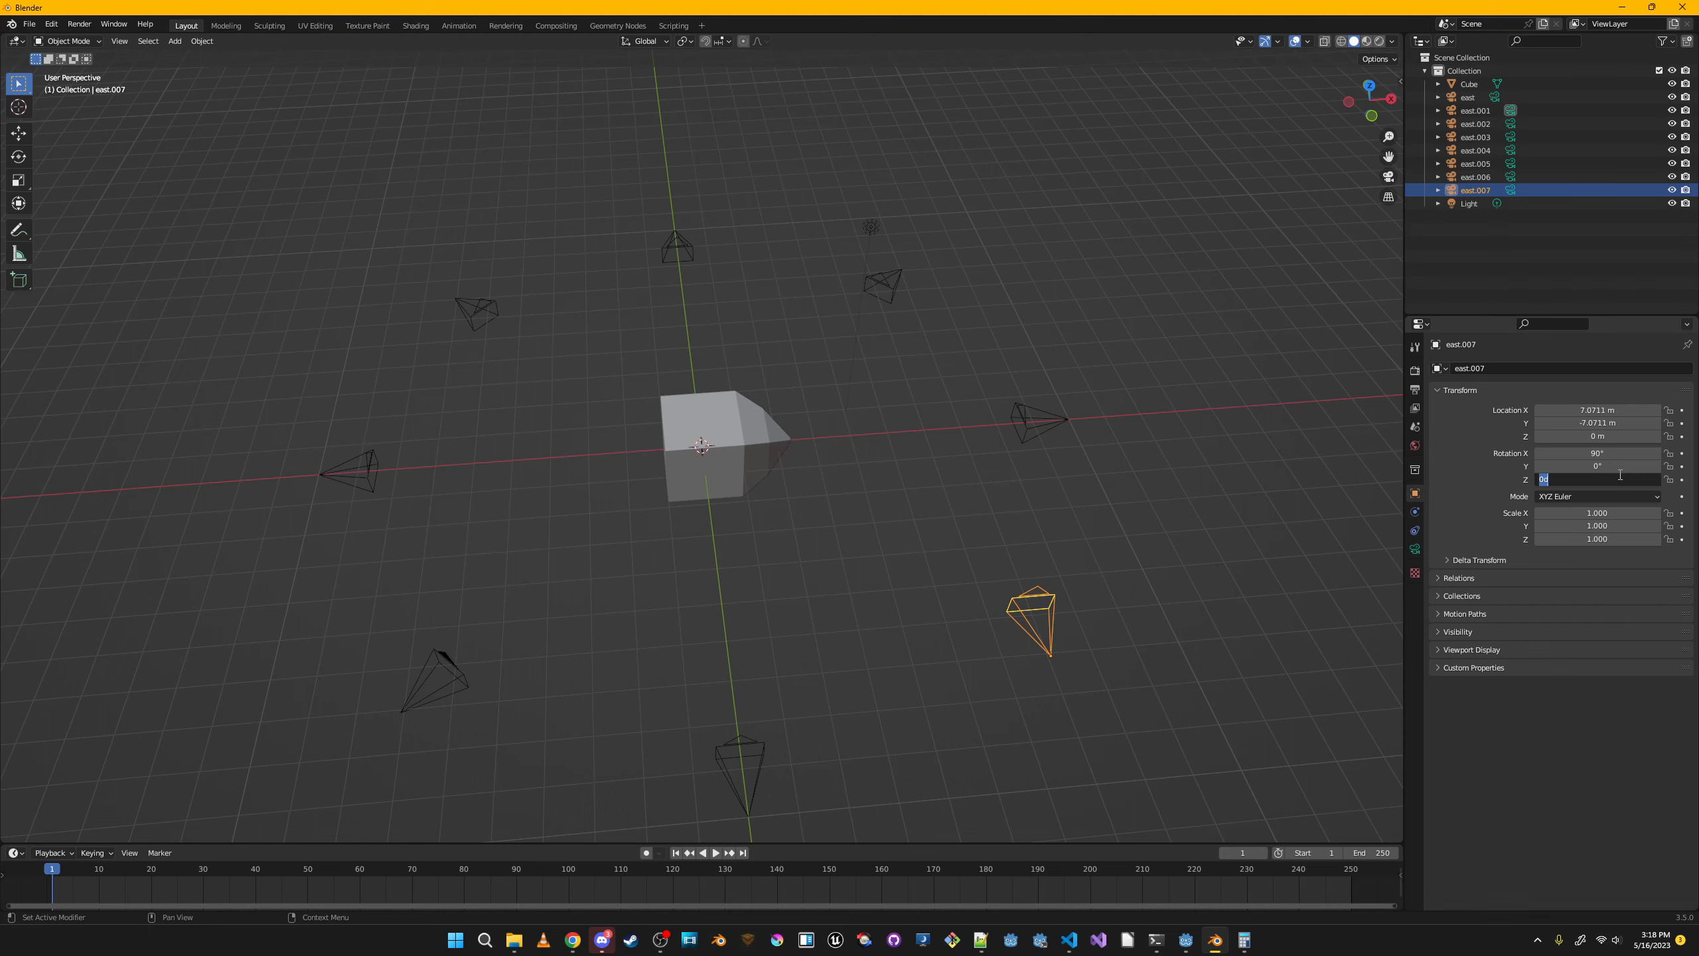
Create a new collection inside Collection and name it AngleCollection.
click(1469, 97)
click(1477, 84)
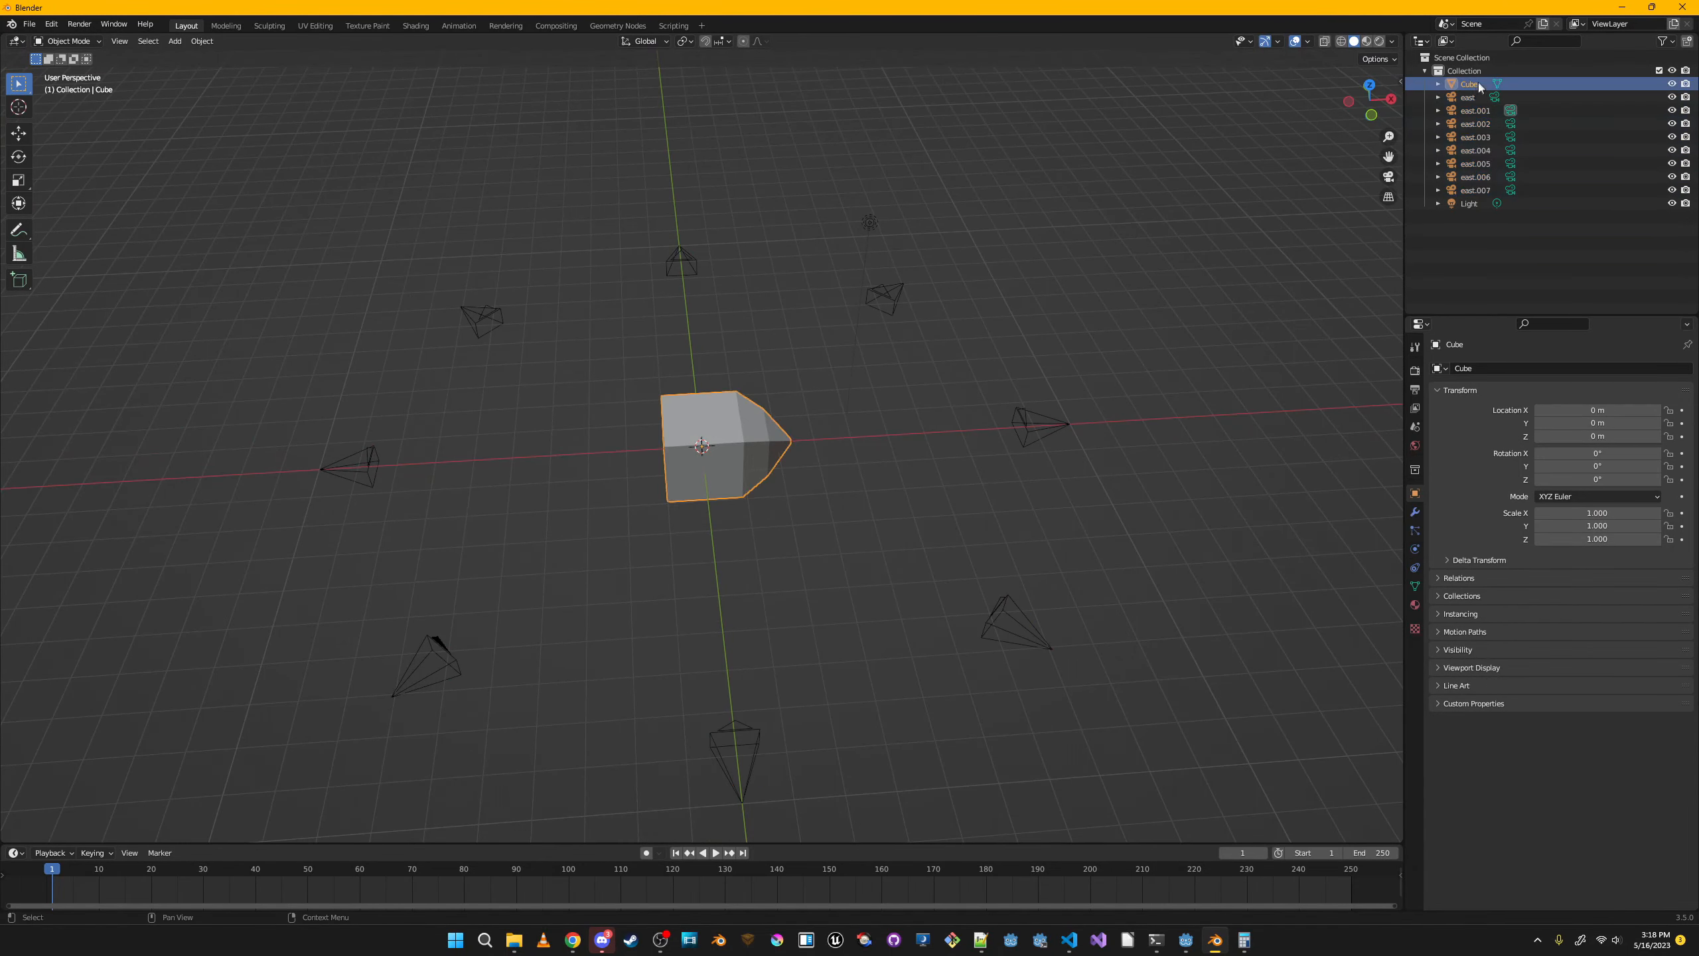
right_click(1475, 70)
click(1537, 75)
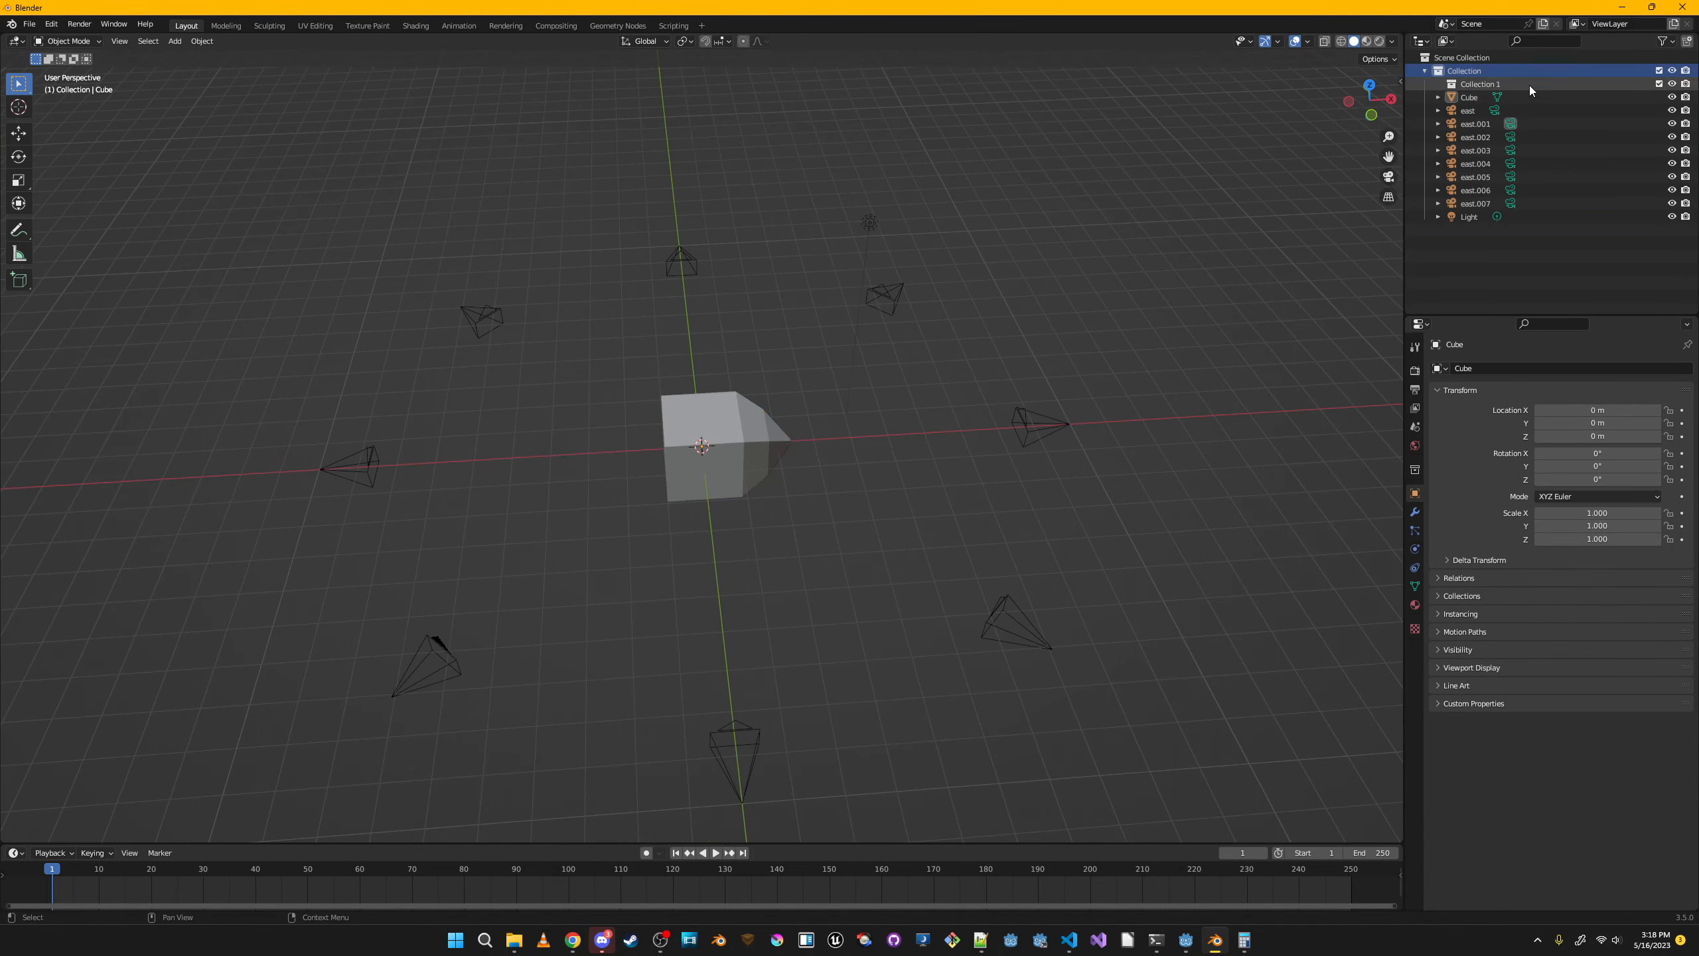
right_click(1527, 82)
key(F2)
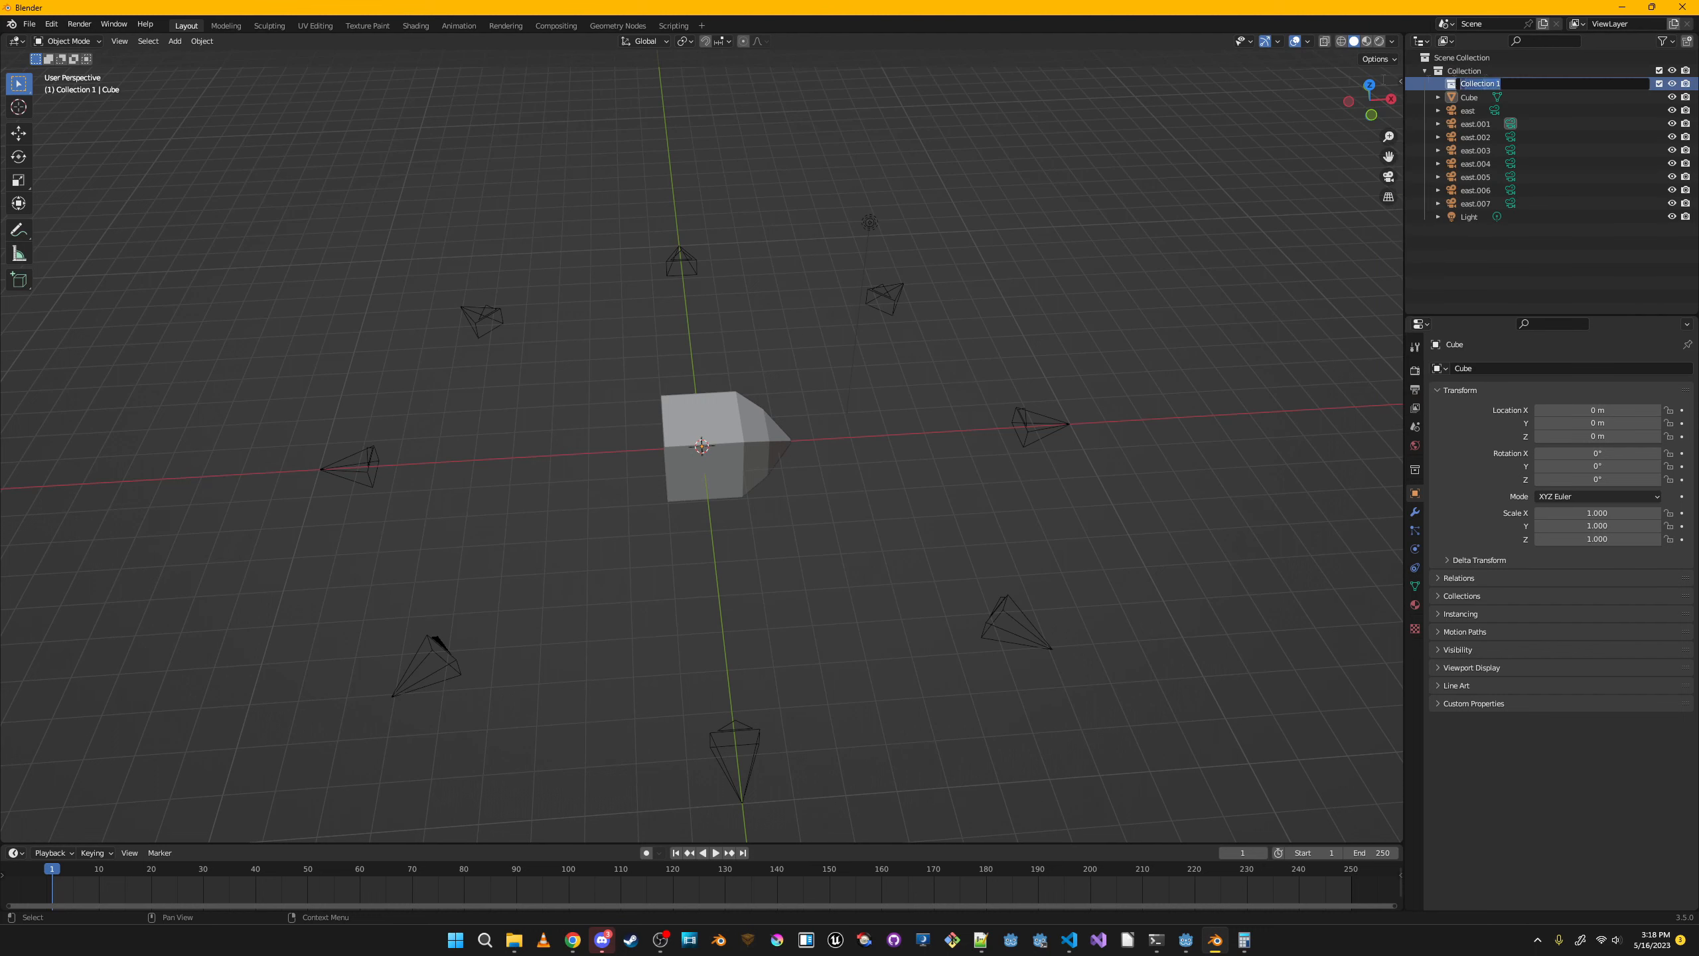
text(AngleCollection)
key(Return)
Move all eight cameras, east through east.007, into AngleCollection.
click(1556, 113)
shift+click(1557, 204)
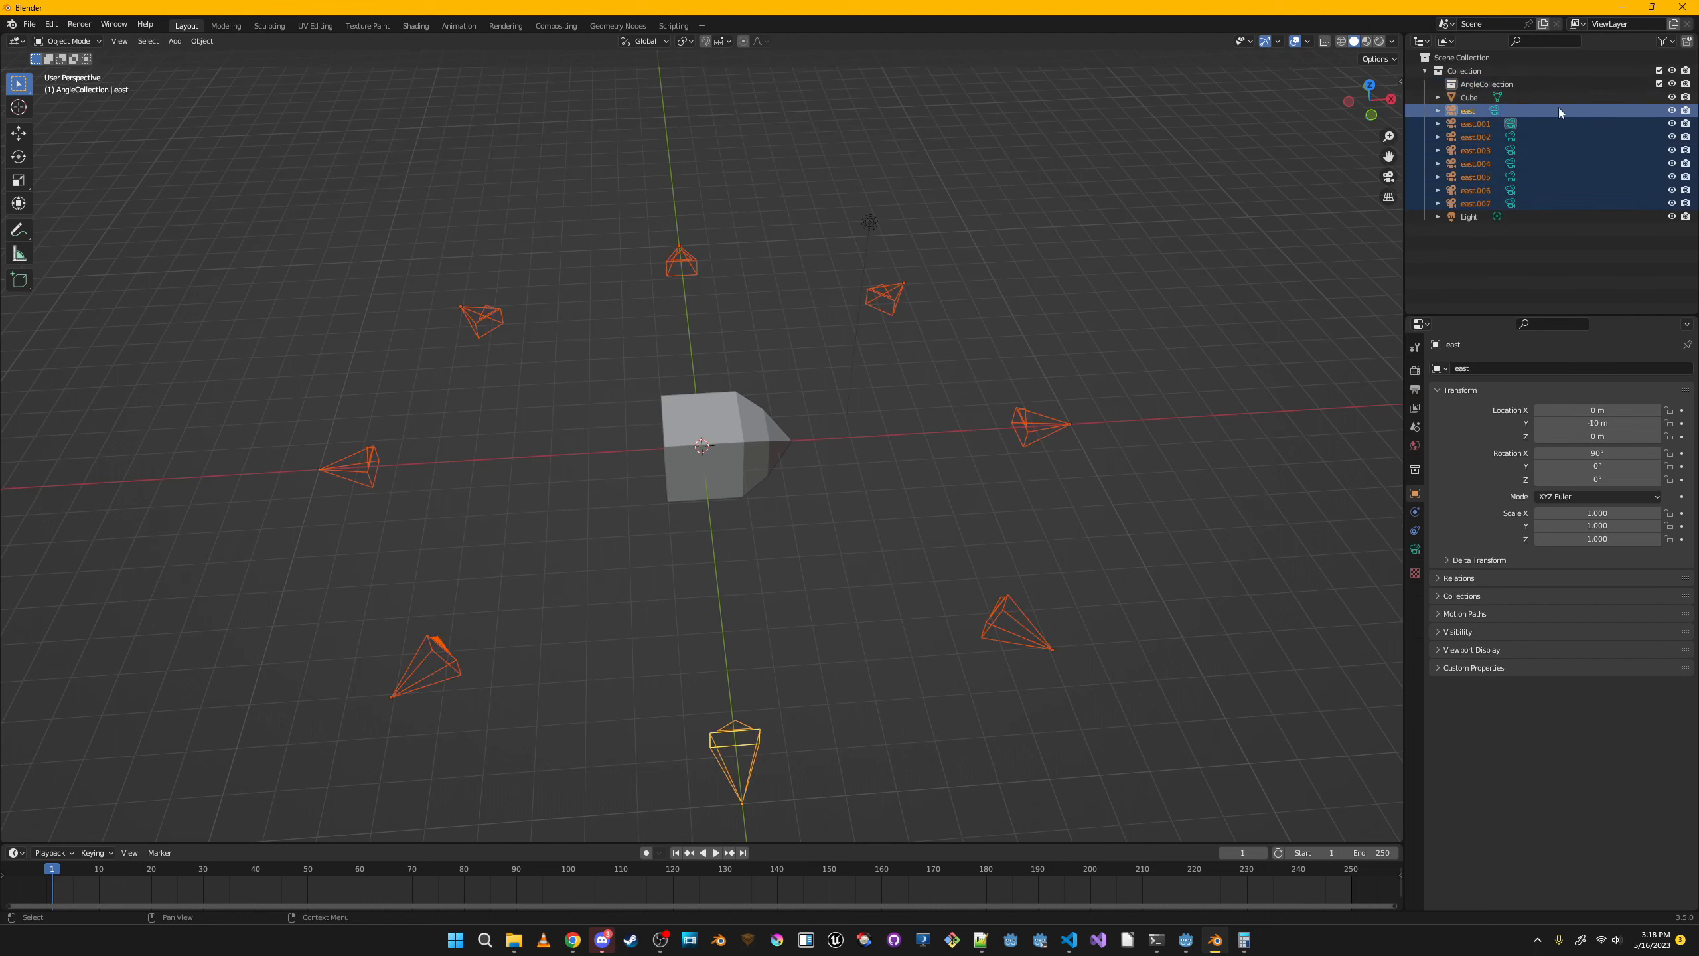
drag(1559, 108, 1599, 106)
shift+click(1558, 203)
shift+click(1535, 203)
drag(1574, 203, 1574, 203)
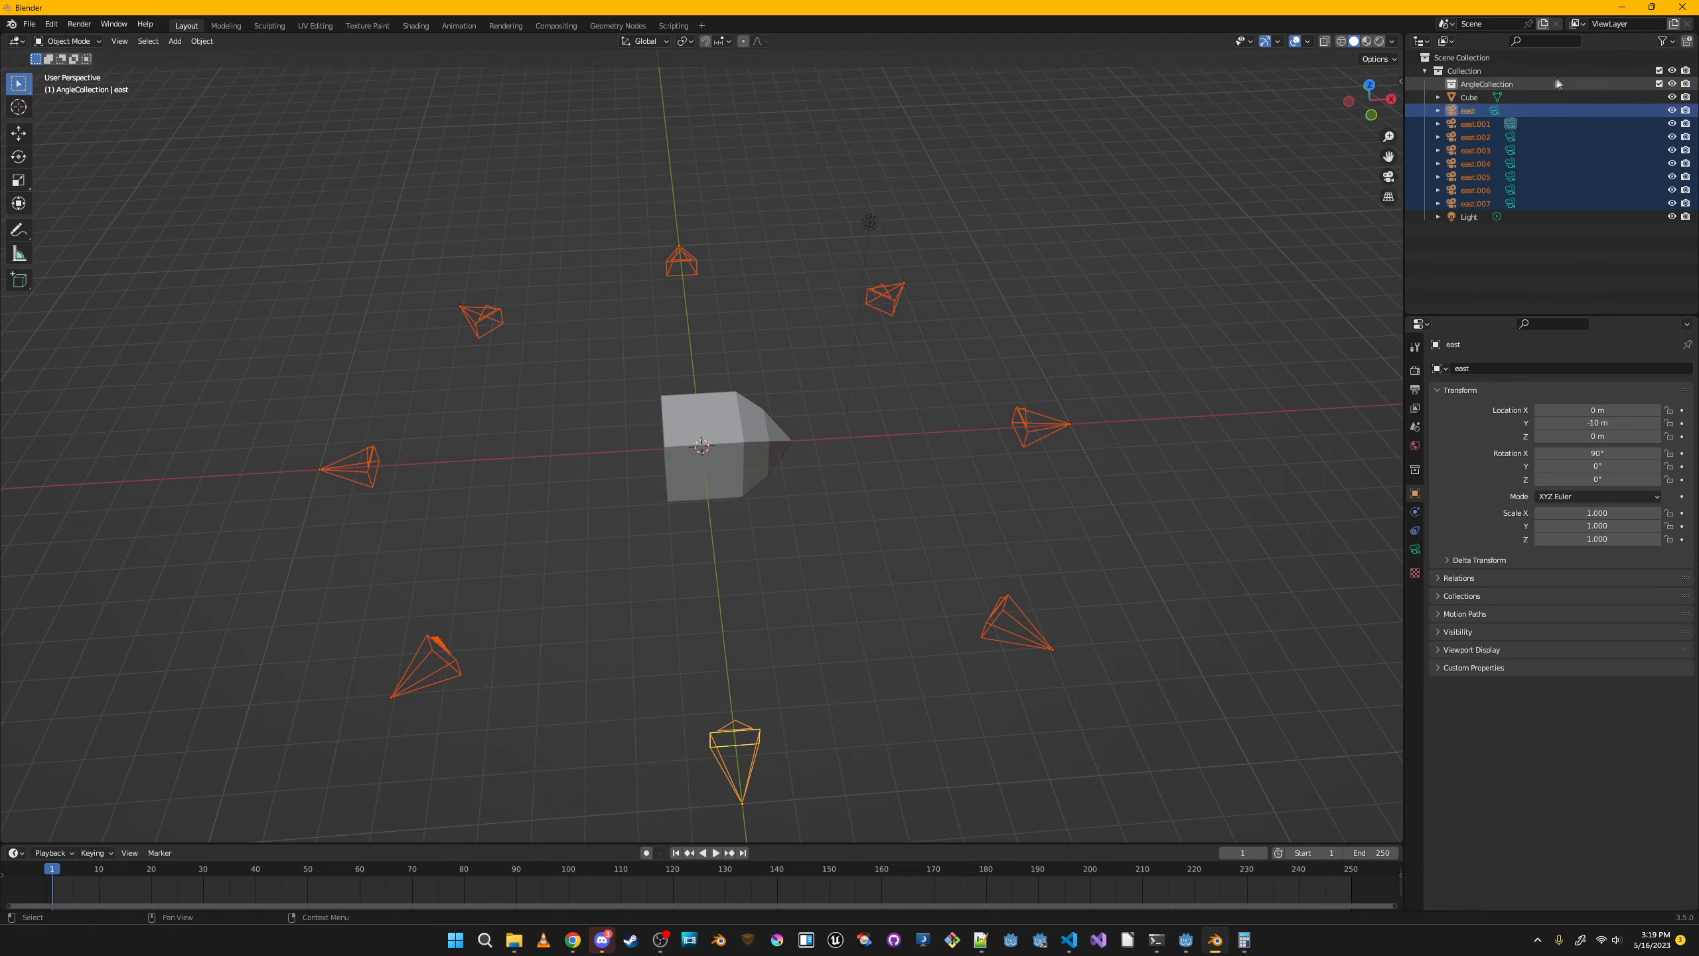
click(1540, 111)
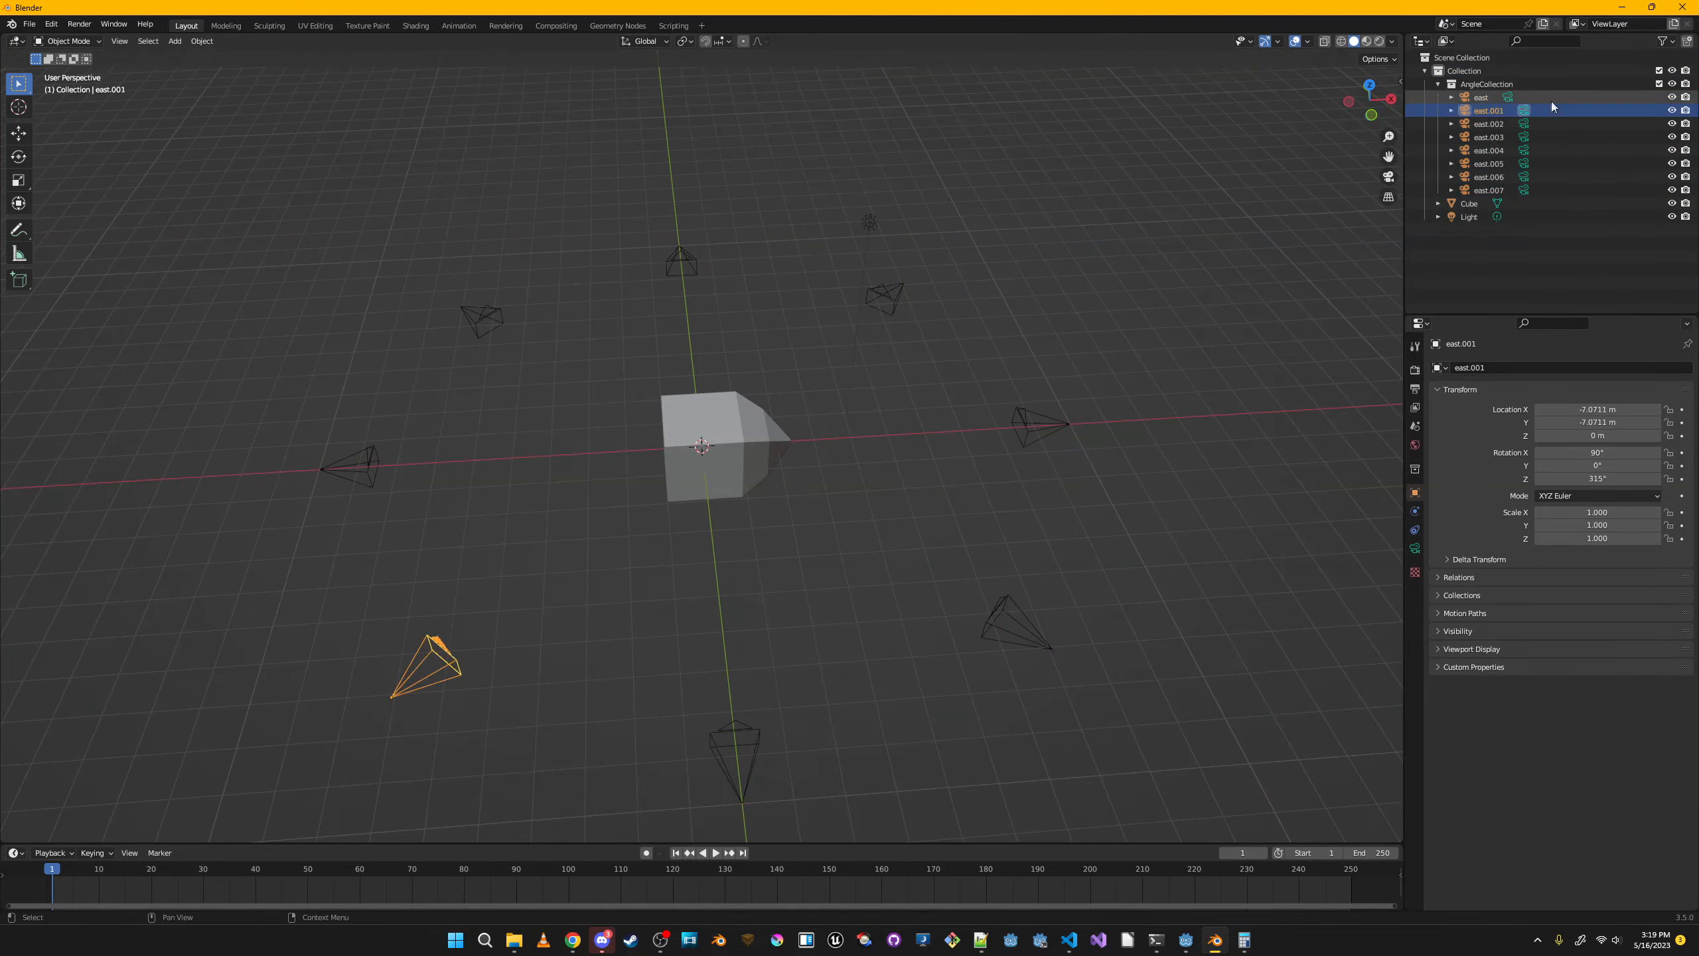
shift+click(1535, 190)
click(1590, 105)
click(1539, 98)
click(1509, 97)
click(1426, 113)
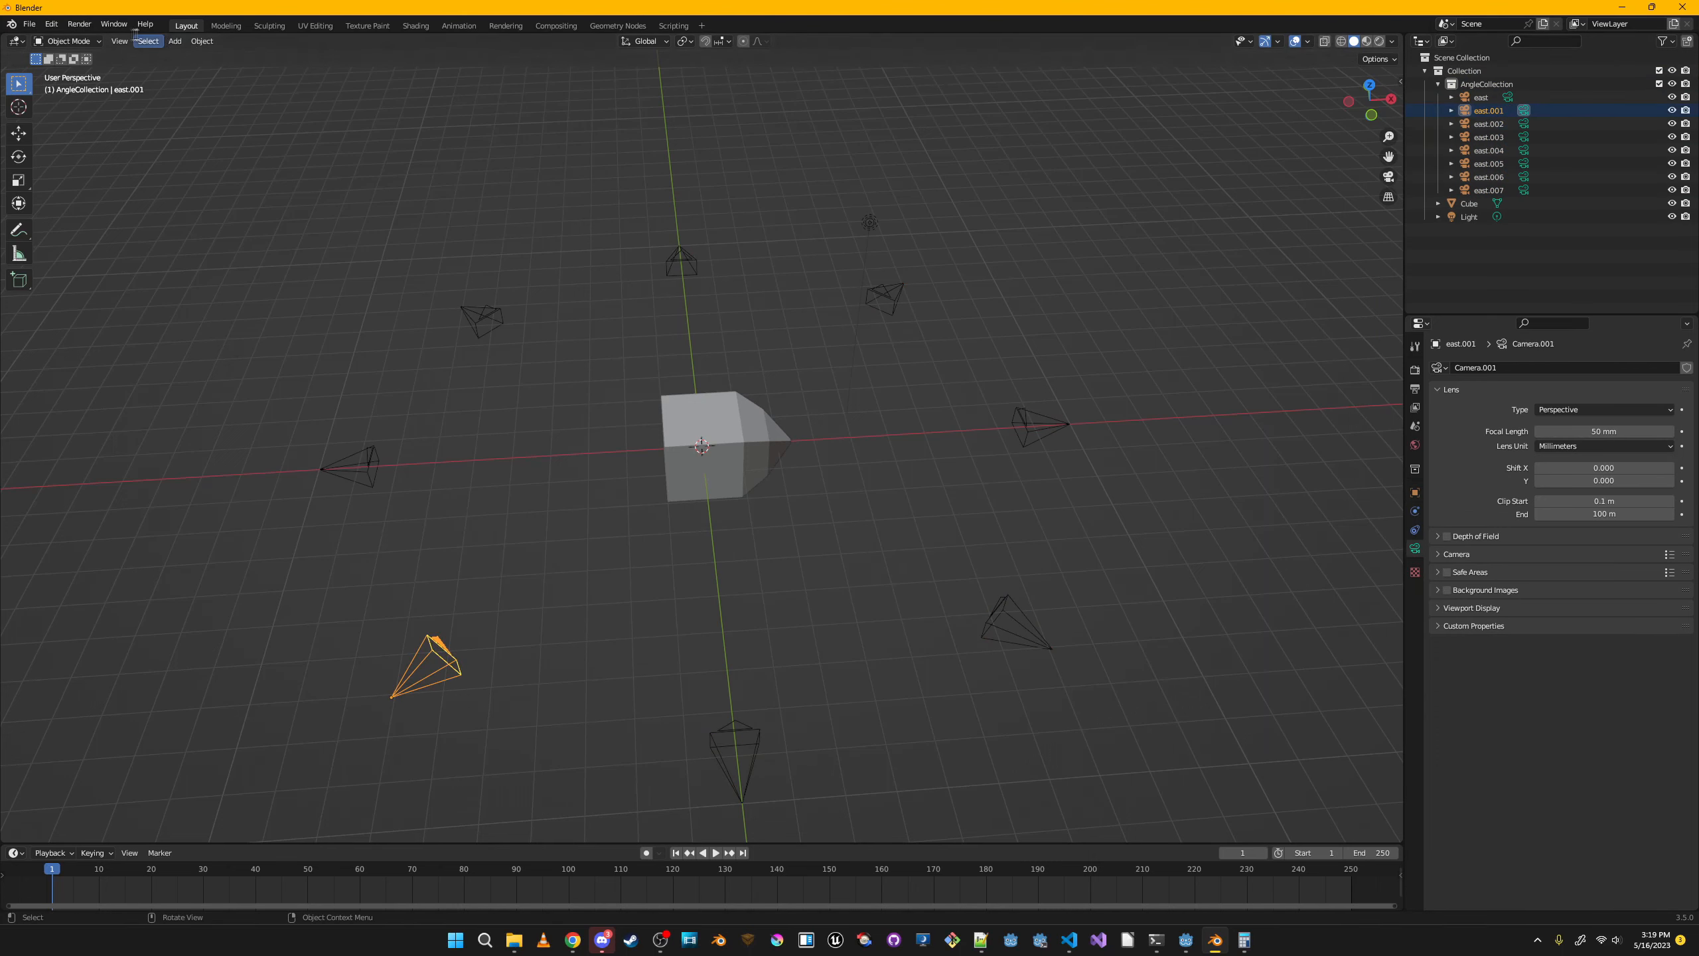
click(1389, 177)
click(1388, 177)
Save the scene as angles_for_sprite.blend in the Assets folder of the DungeonCrawler project.
key(ctrl+s)
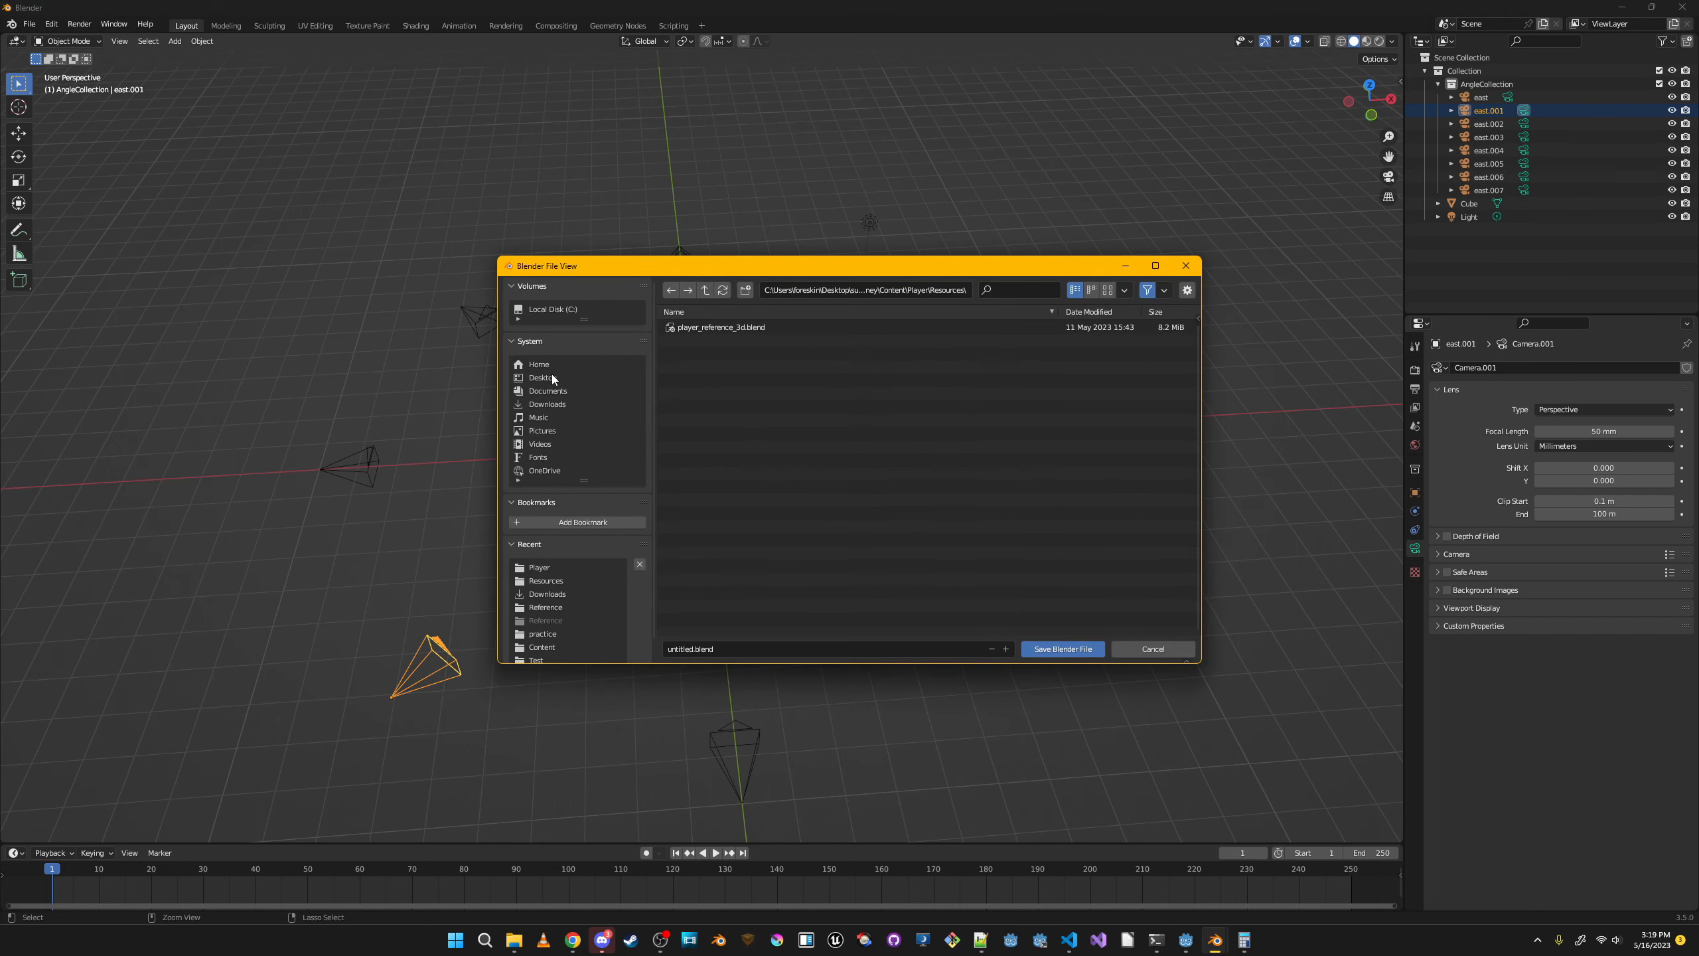
double_click(773, 340)
double_click(763, 328)
double_click(760, 335)
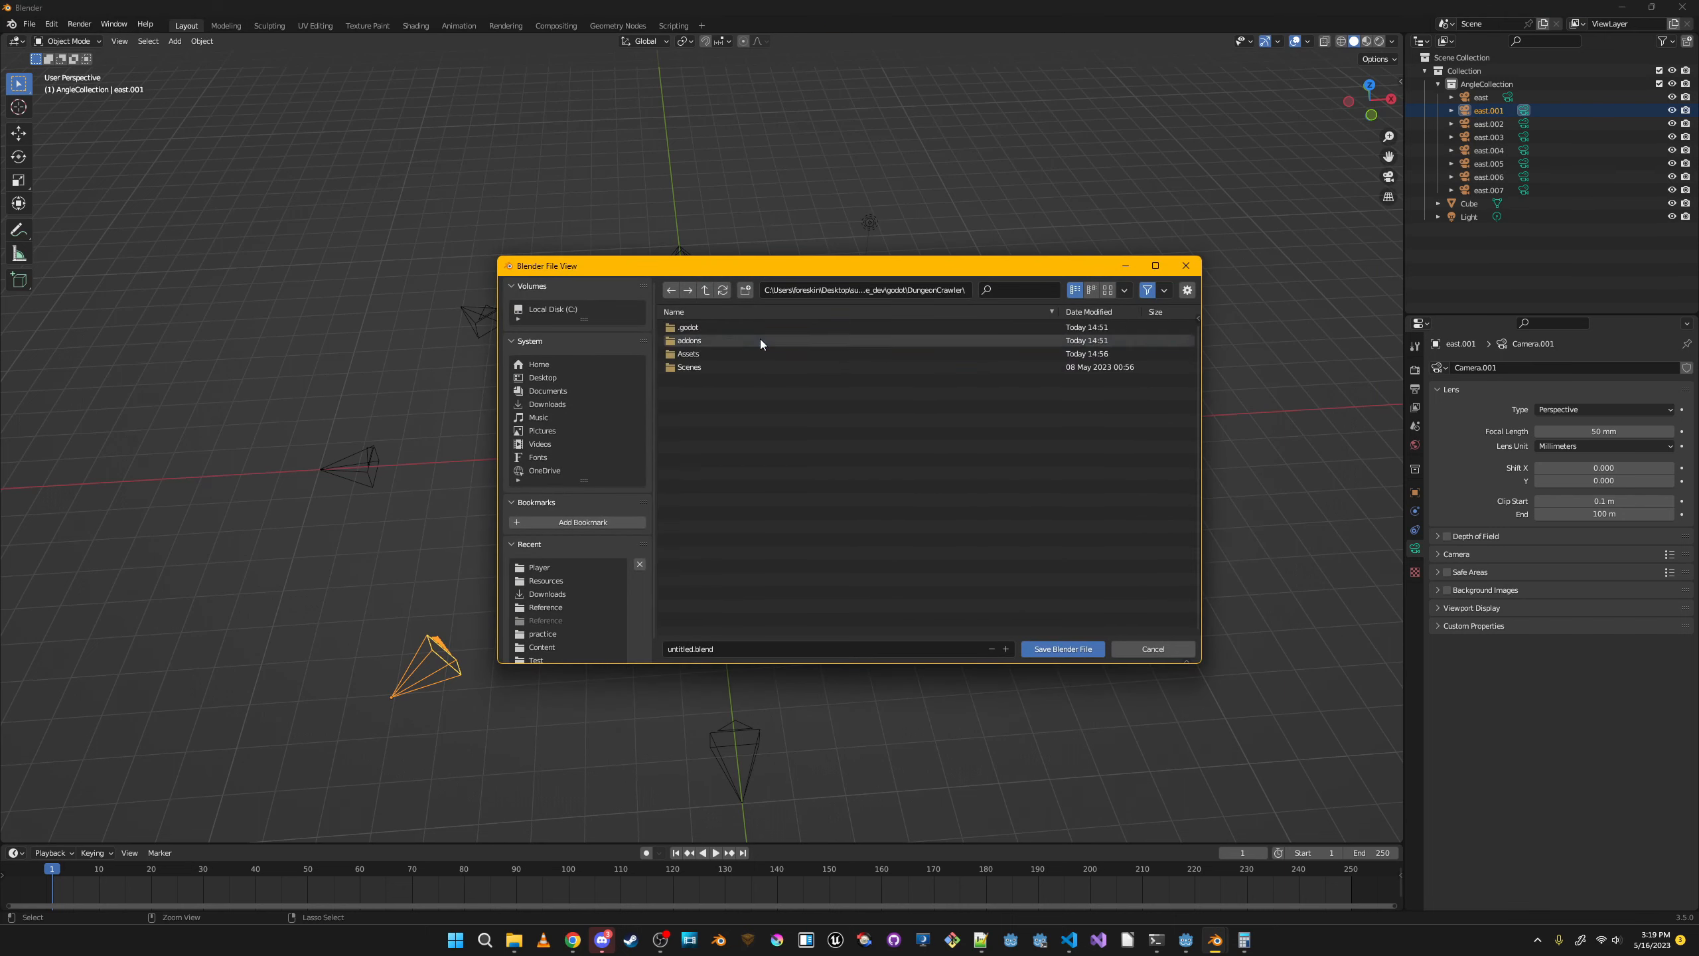
double_click(760, 340)
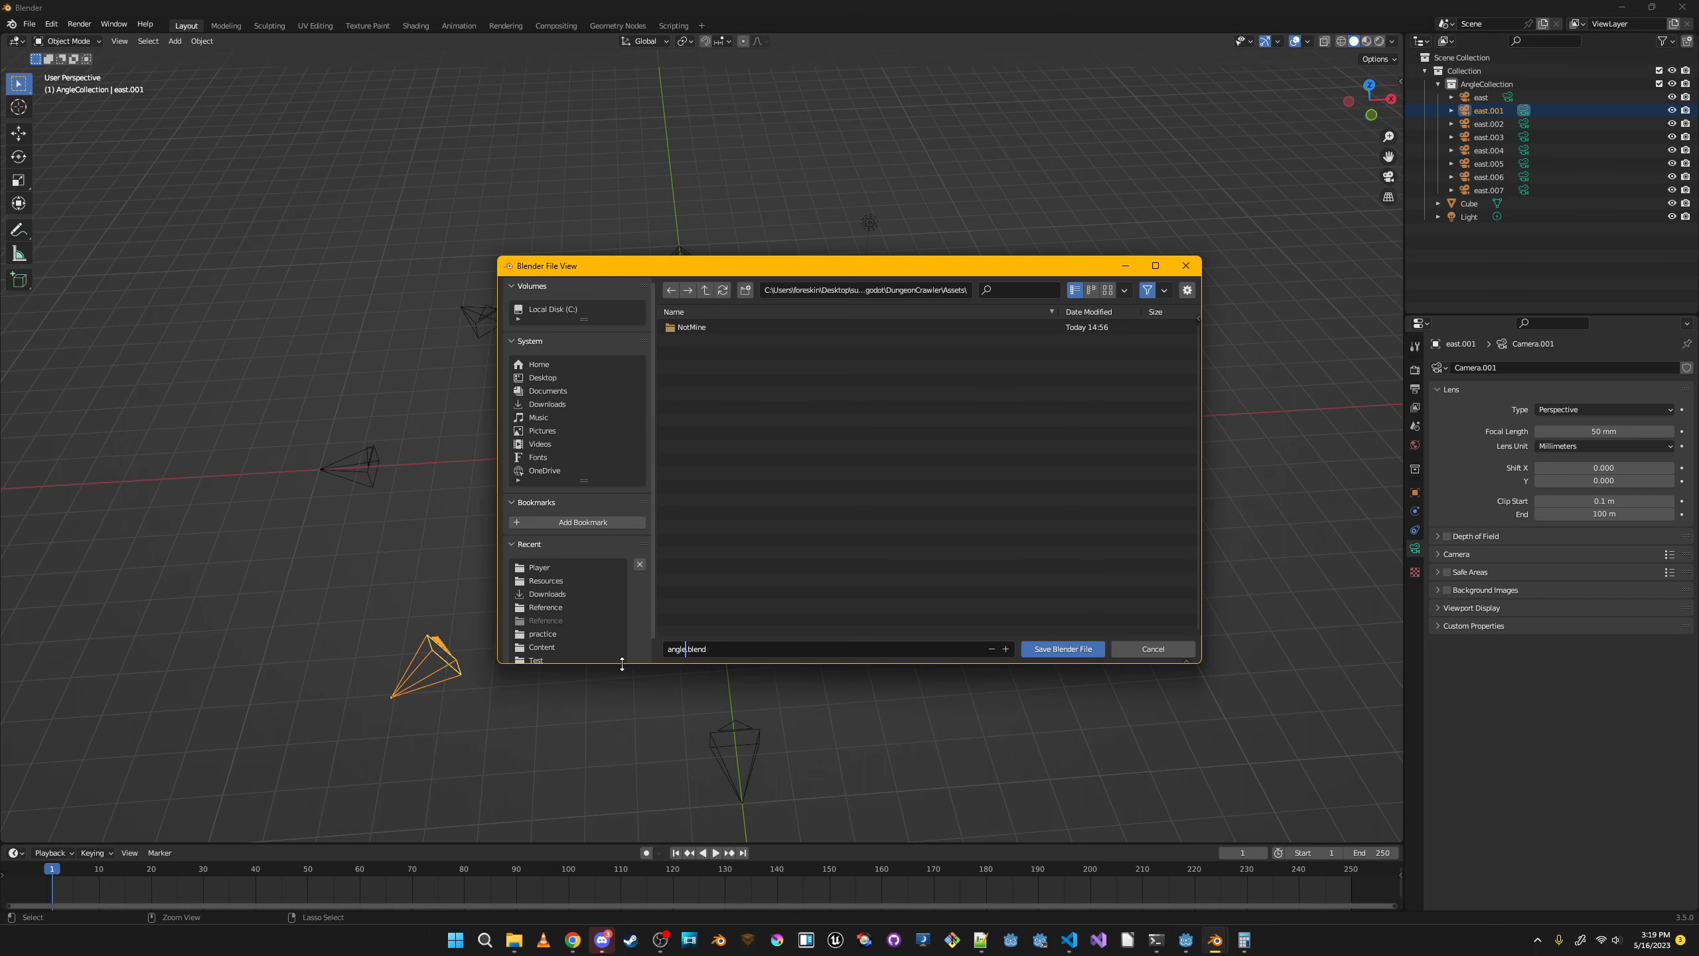
click(1063, 649)
Position the light directly above the cube at X 0 m, Y 0 m, Z 5 m.
scroll(923, 576, down, 2)
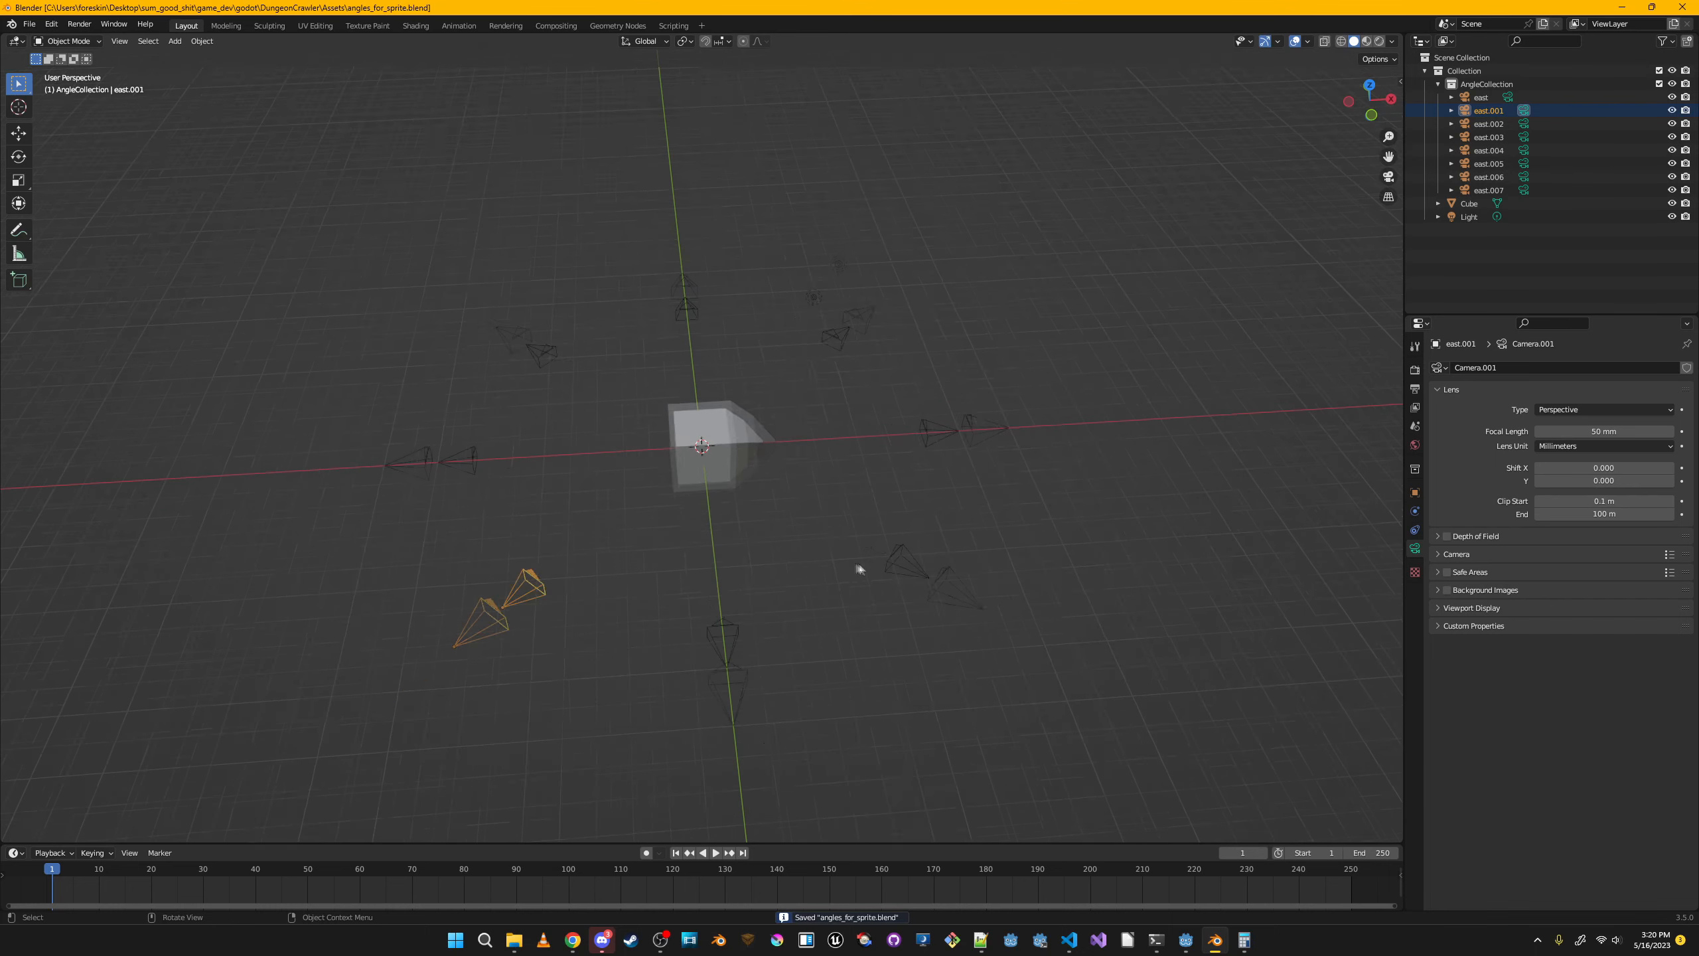
scroll(791, 504, up, 4)
scroll(634, 348, down, 5)
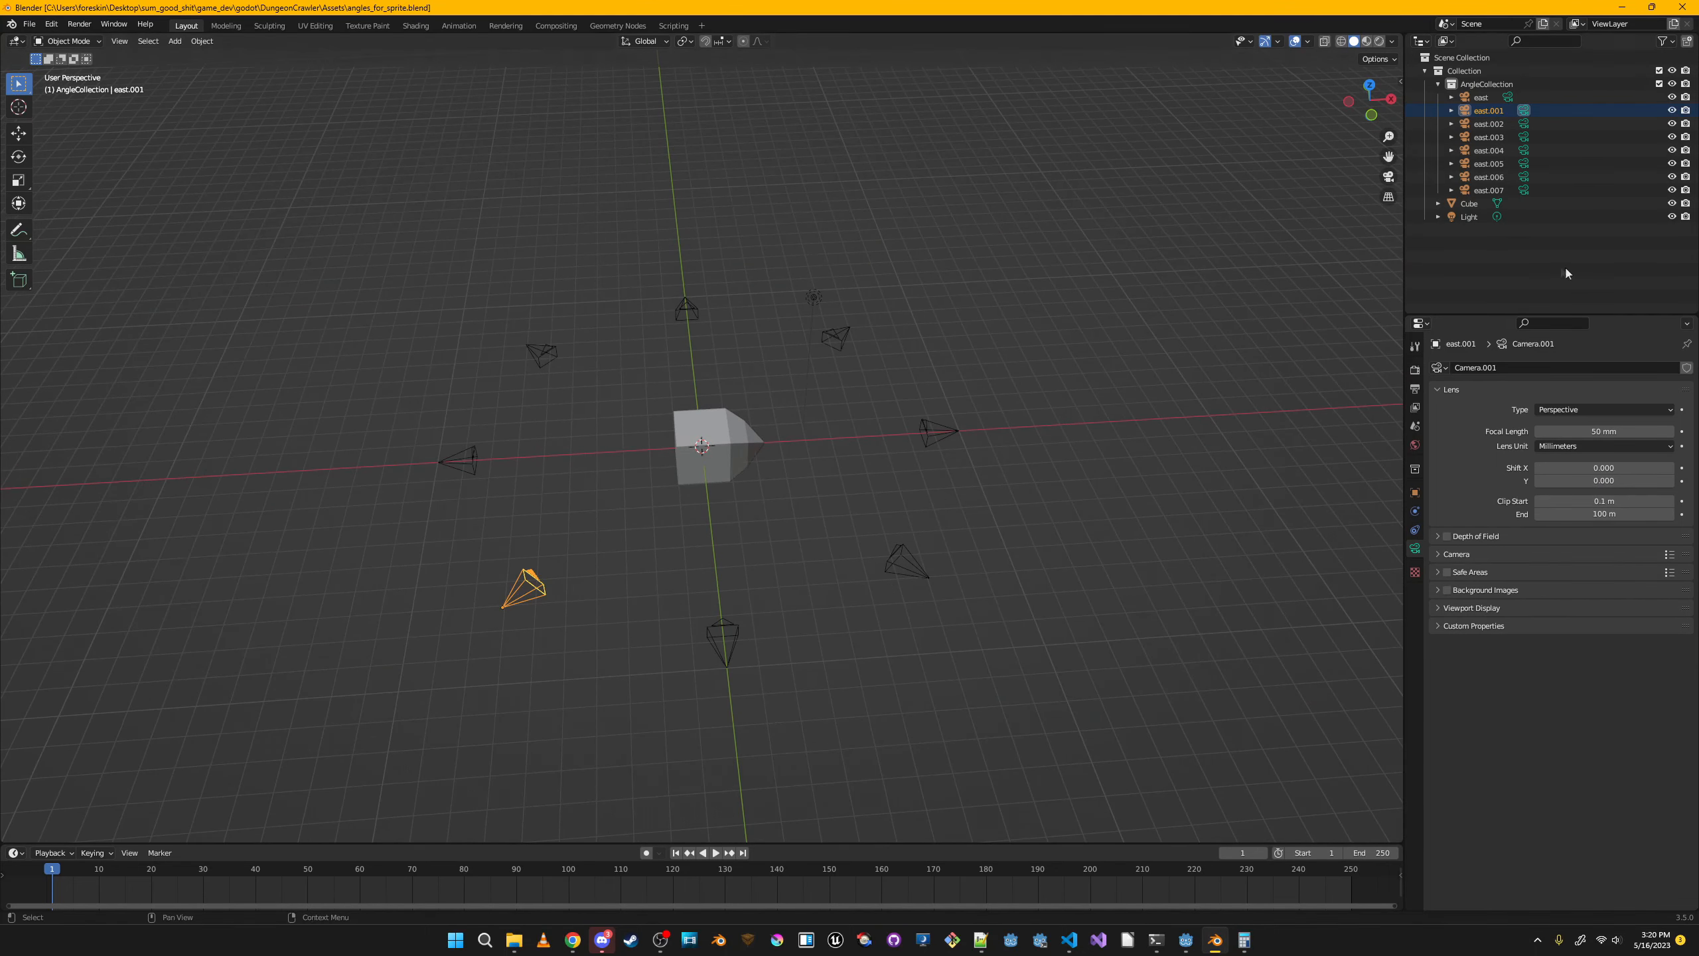
middle_drag(1003, 529, 1006, 503)
click(1469, 217)
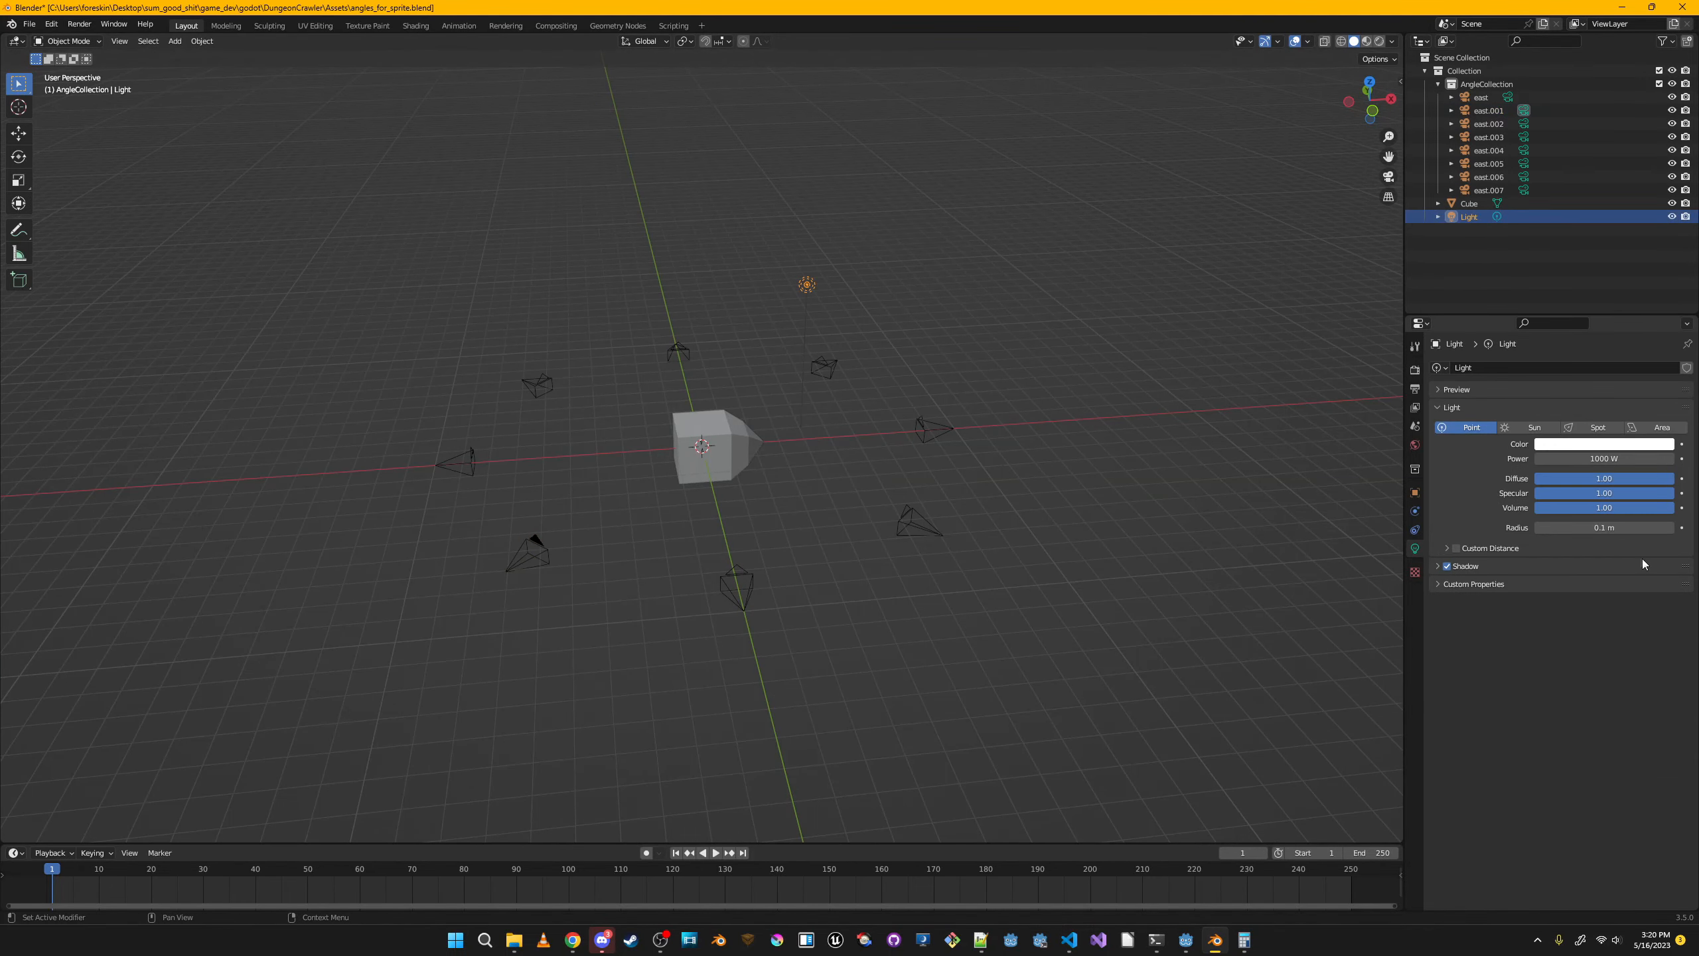
click(1416, 492)
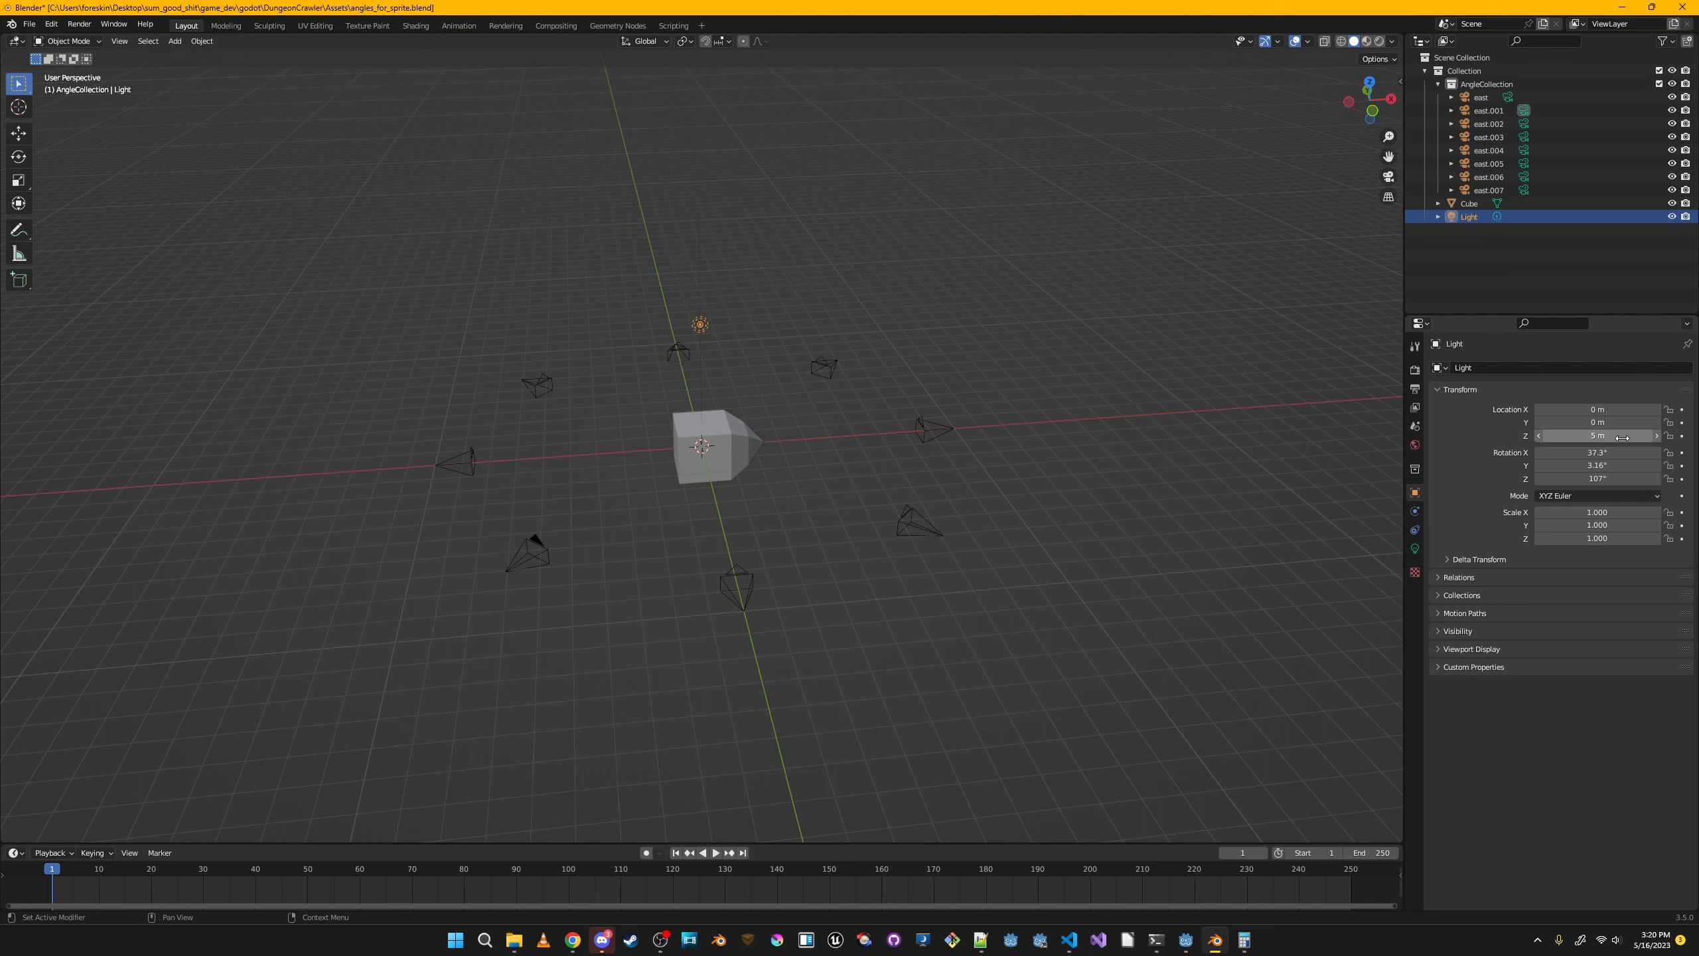
key(Return)
Make five copies of the light and keep them in the main Collection, outside AngleCollection.
key(ctrl+v)
key(ctrl+v)
key(ctrl+v)
key(ctrl+v)
key(ctrl+v)
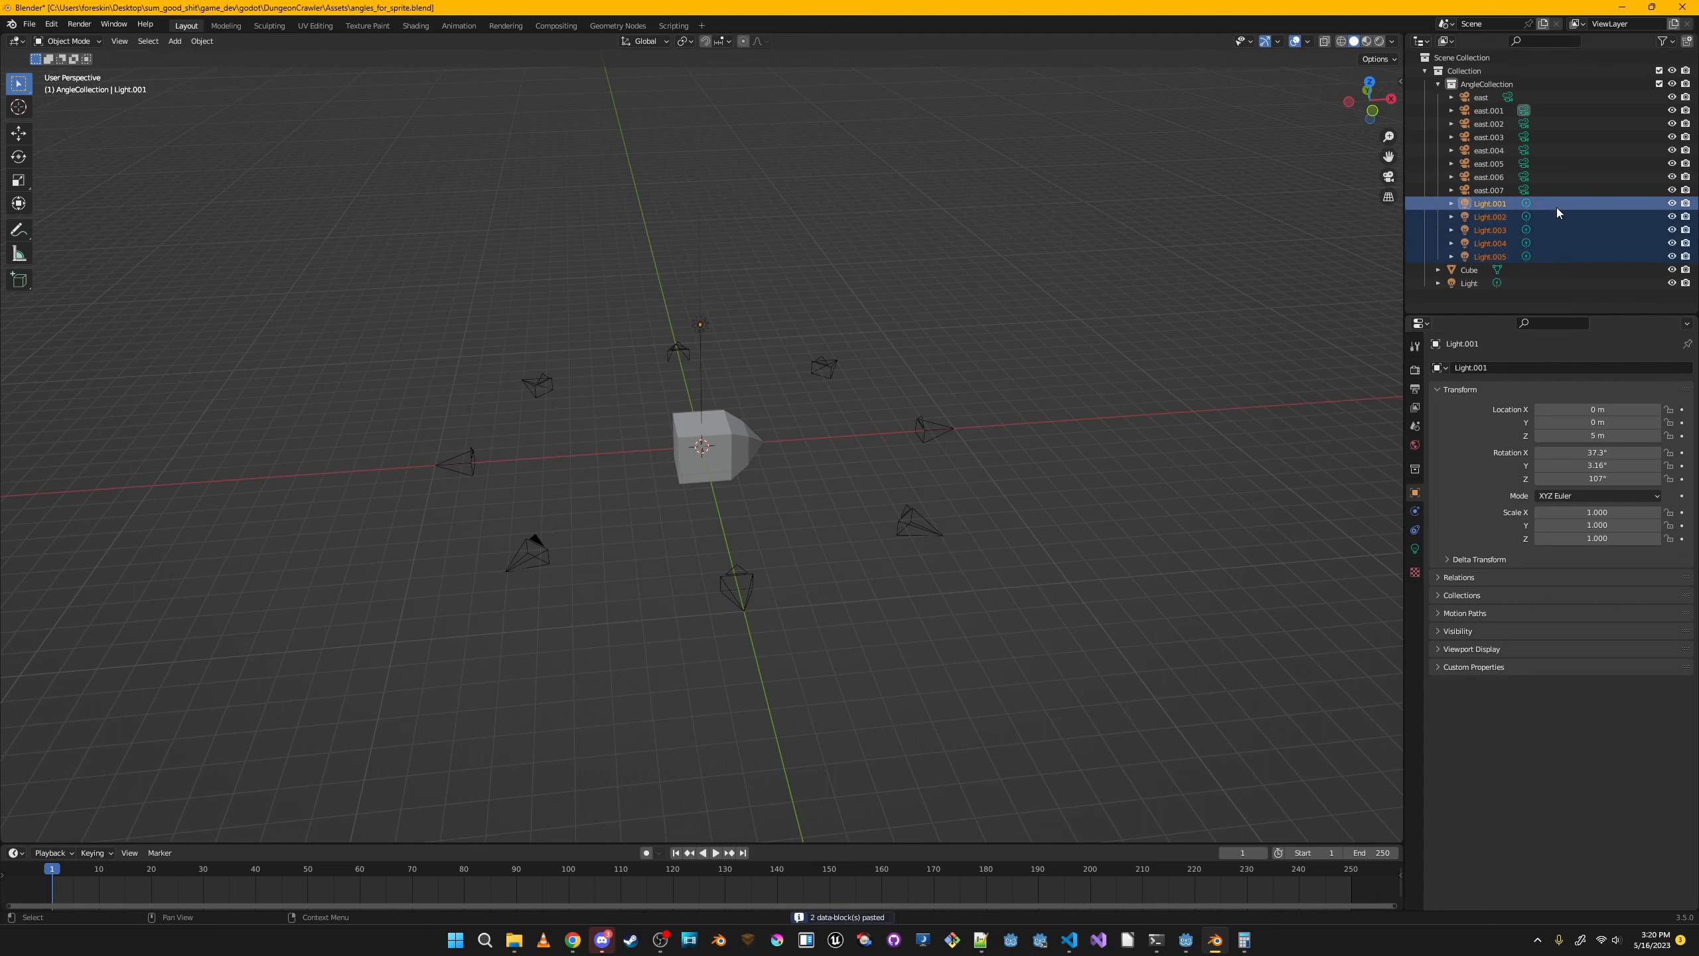
click(1465, 71)
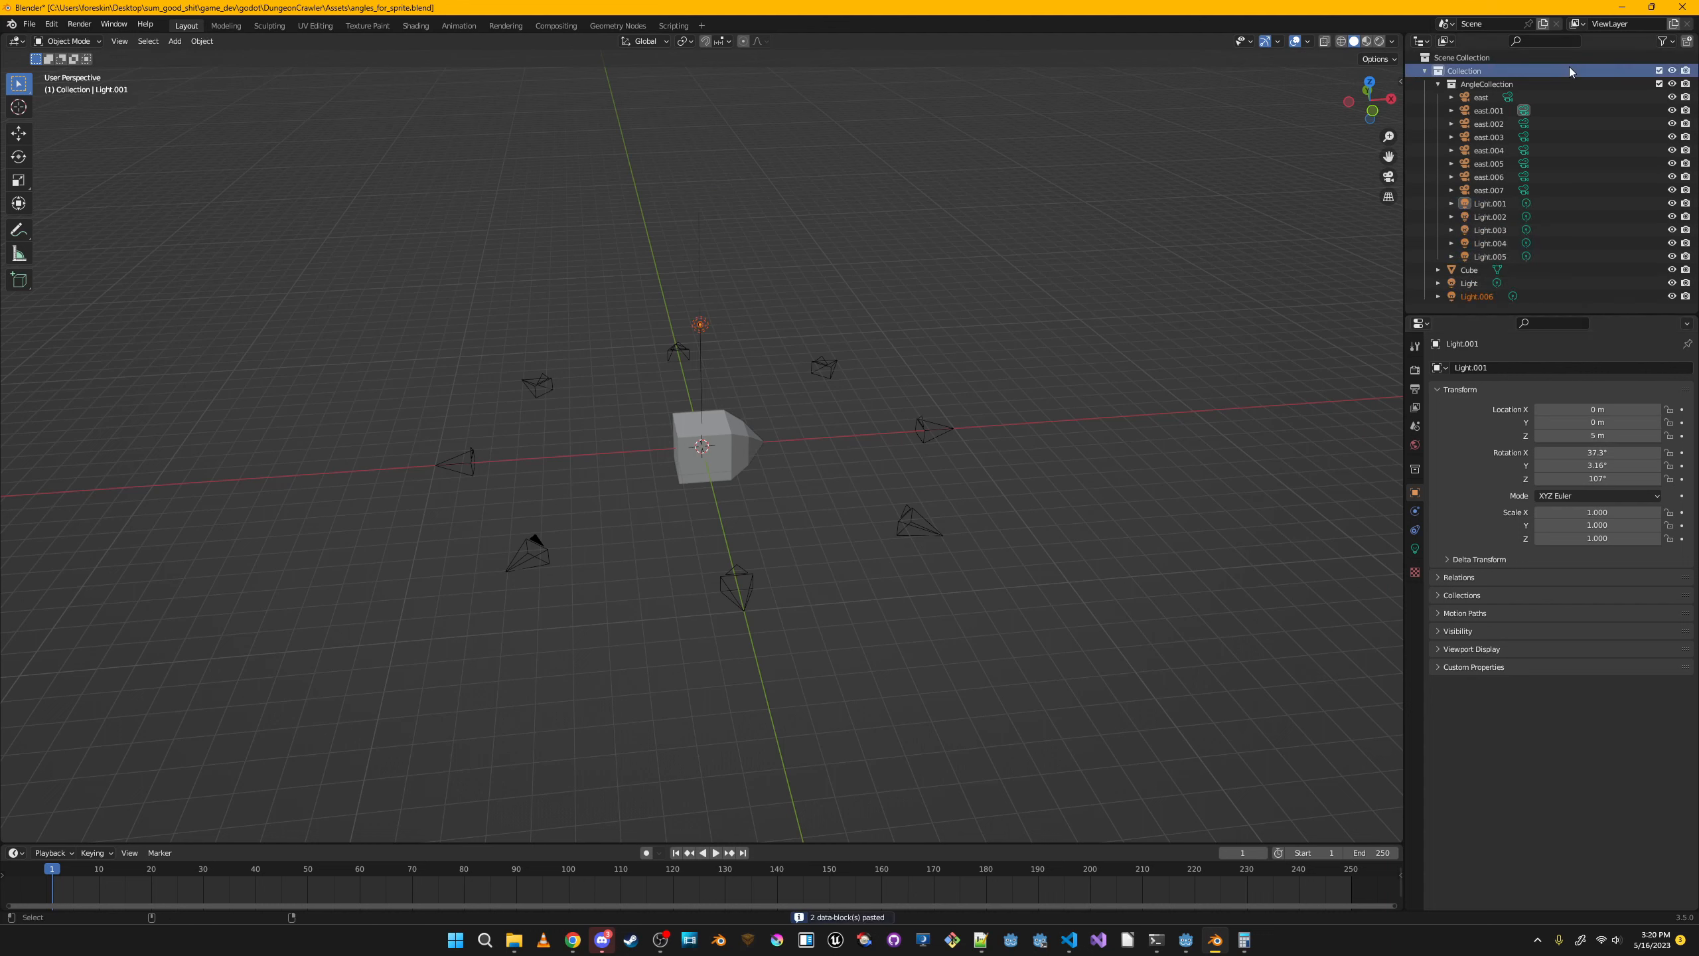
key(ctrl+v)
key(alt+Tab)
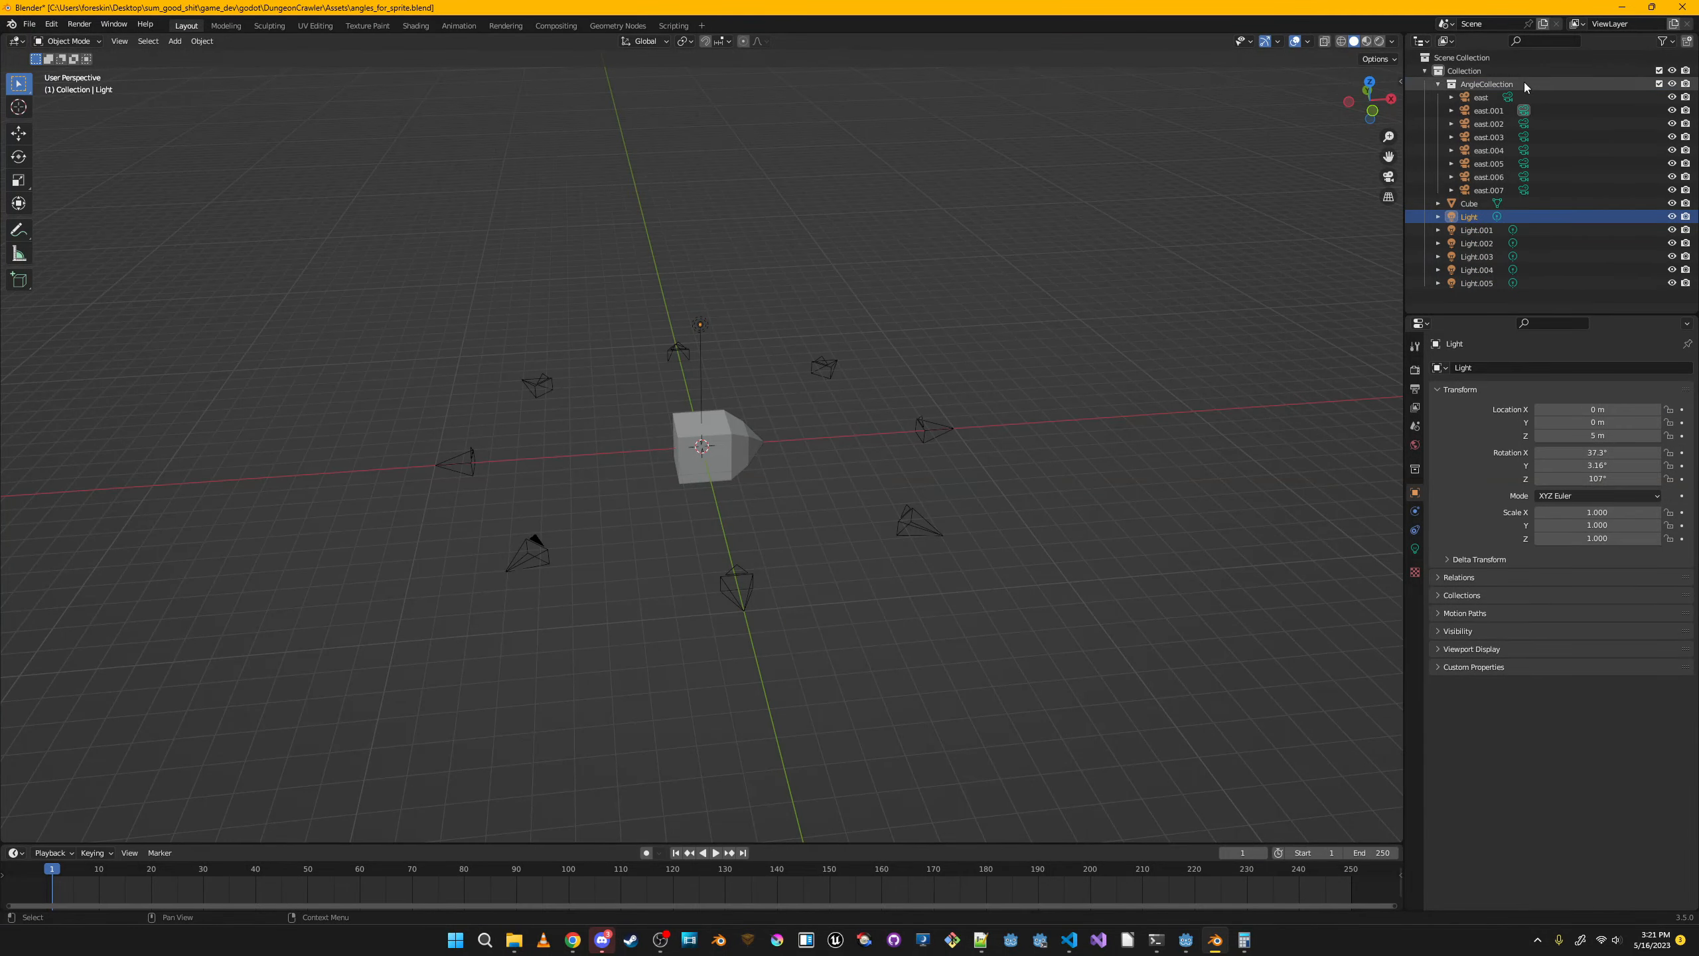
Try to scale the eight cameras in toward the cube and undo the scaling.
click(1481, 97)
shift+click(1489, 189)
key(s)
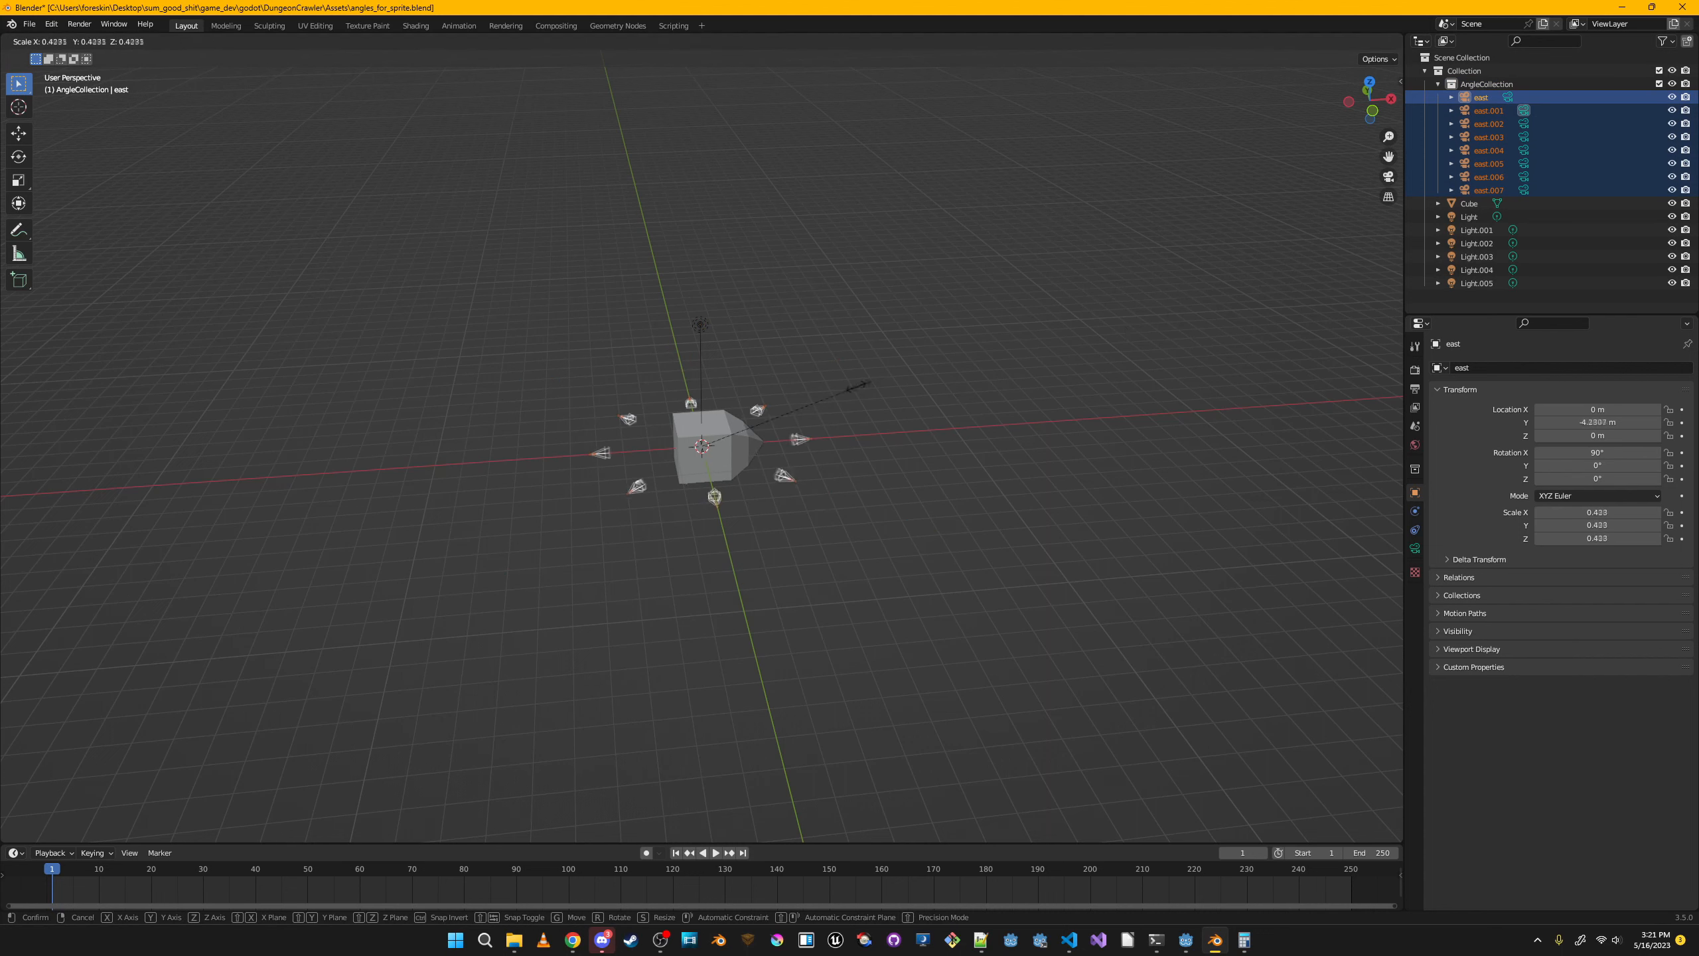
click(1332, 362)
key(ctrl+z)
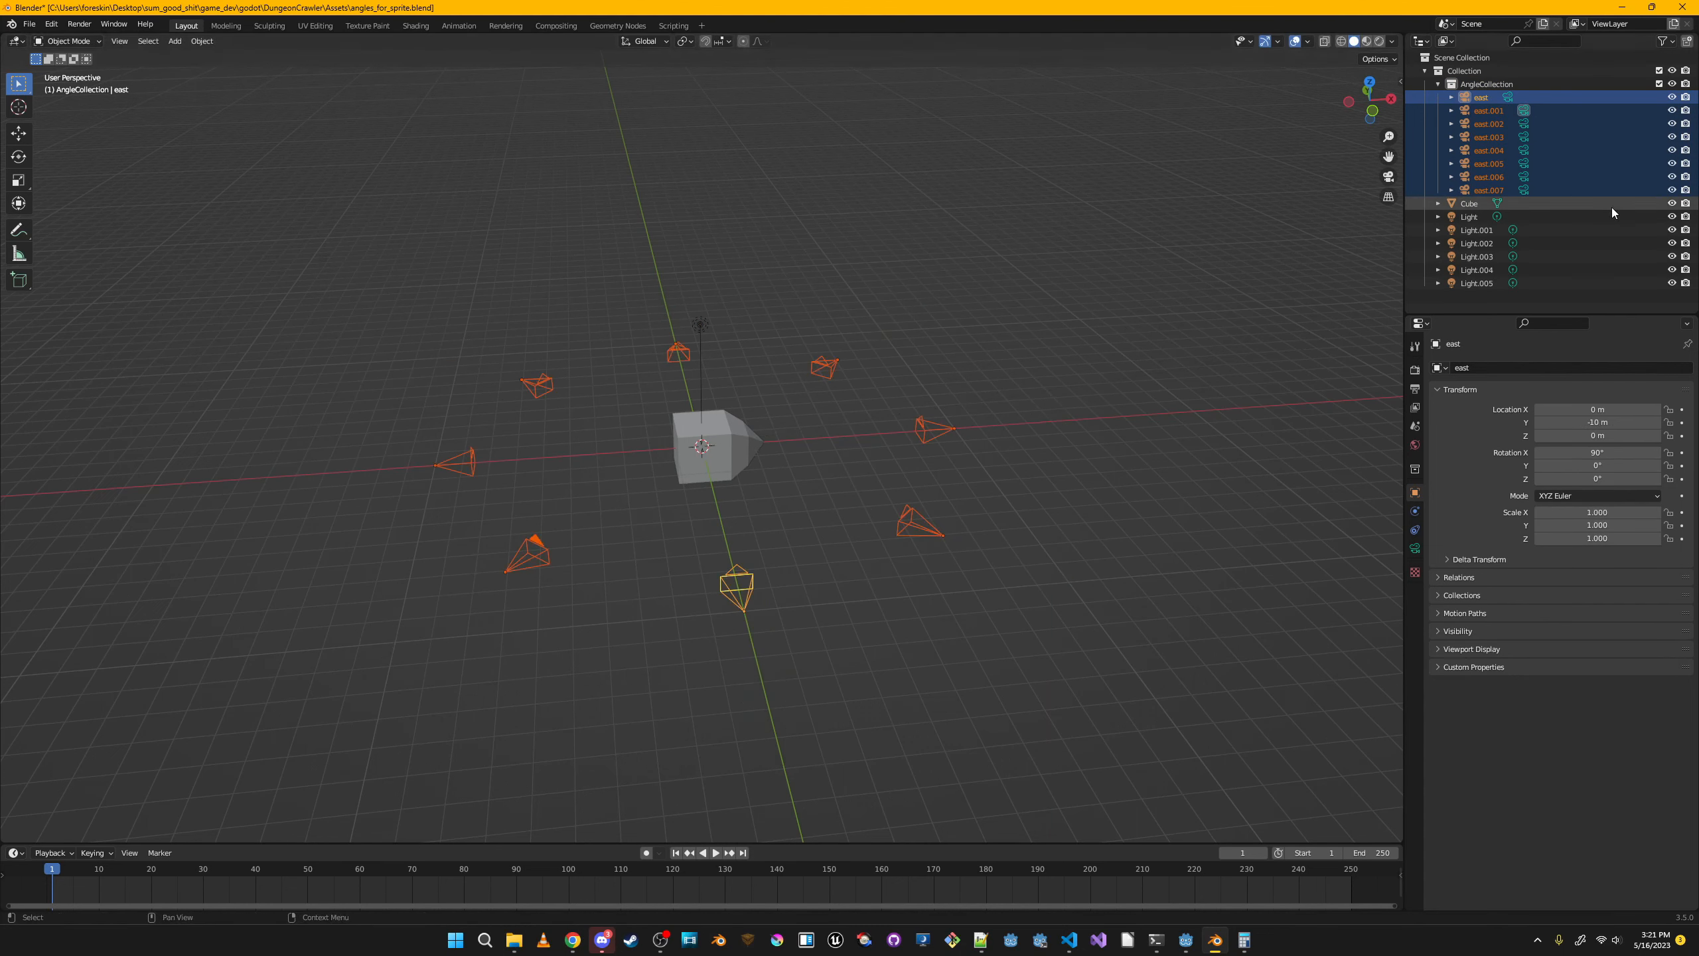
Move Light.001 directly below the cube and Light.002 to 5 m along positive Y at the cube's height.
click(1595, 217)
click(1596, 230)
click(1596, 243)
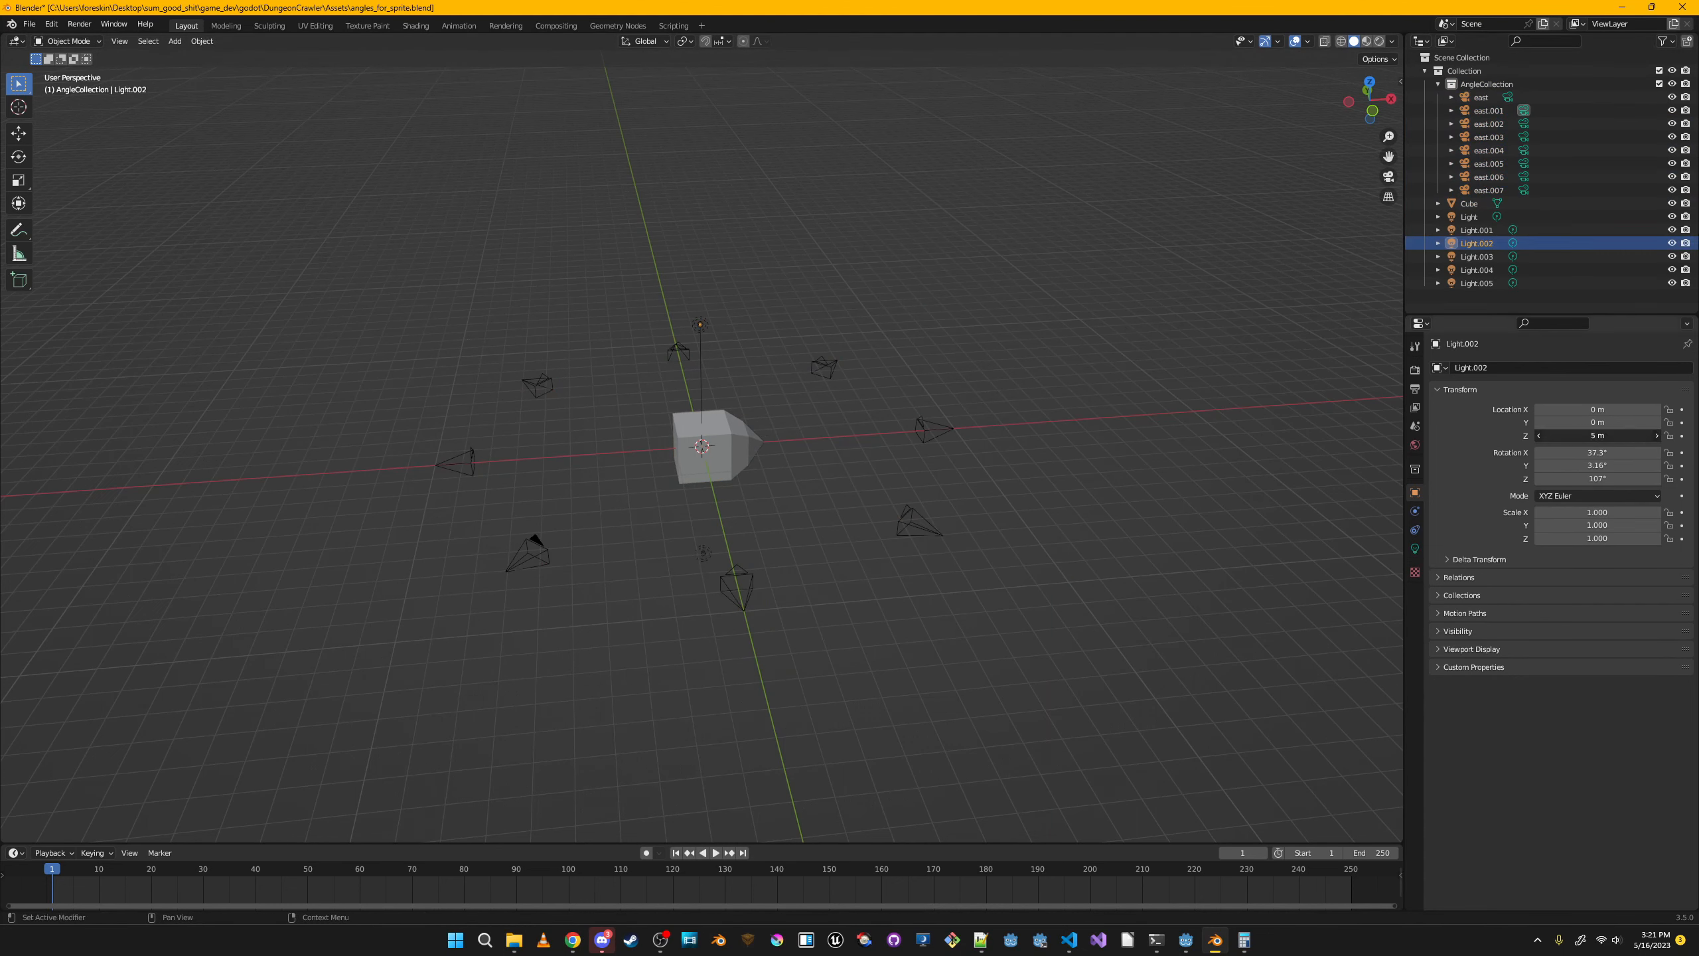
text(5)
key(Return)
Place Light.003 on the negative Y side of the cube at Z 0 m and Light.004 5 m out on the positive X side.
click(1620, 257)
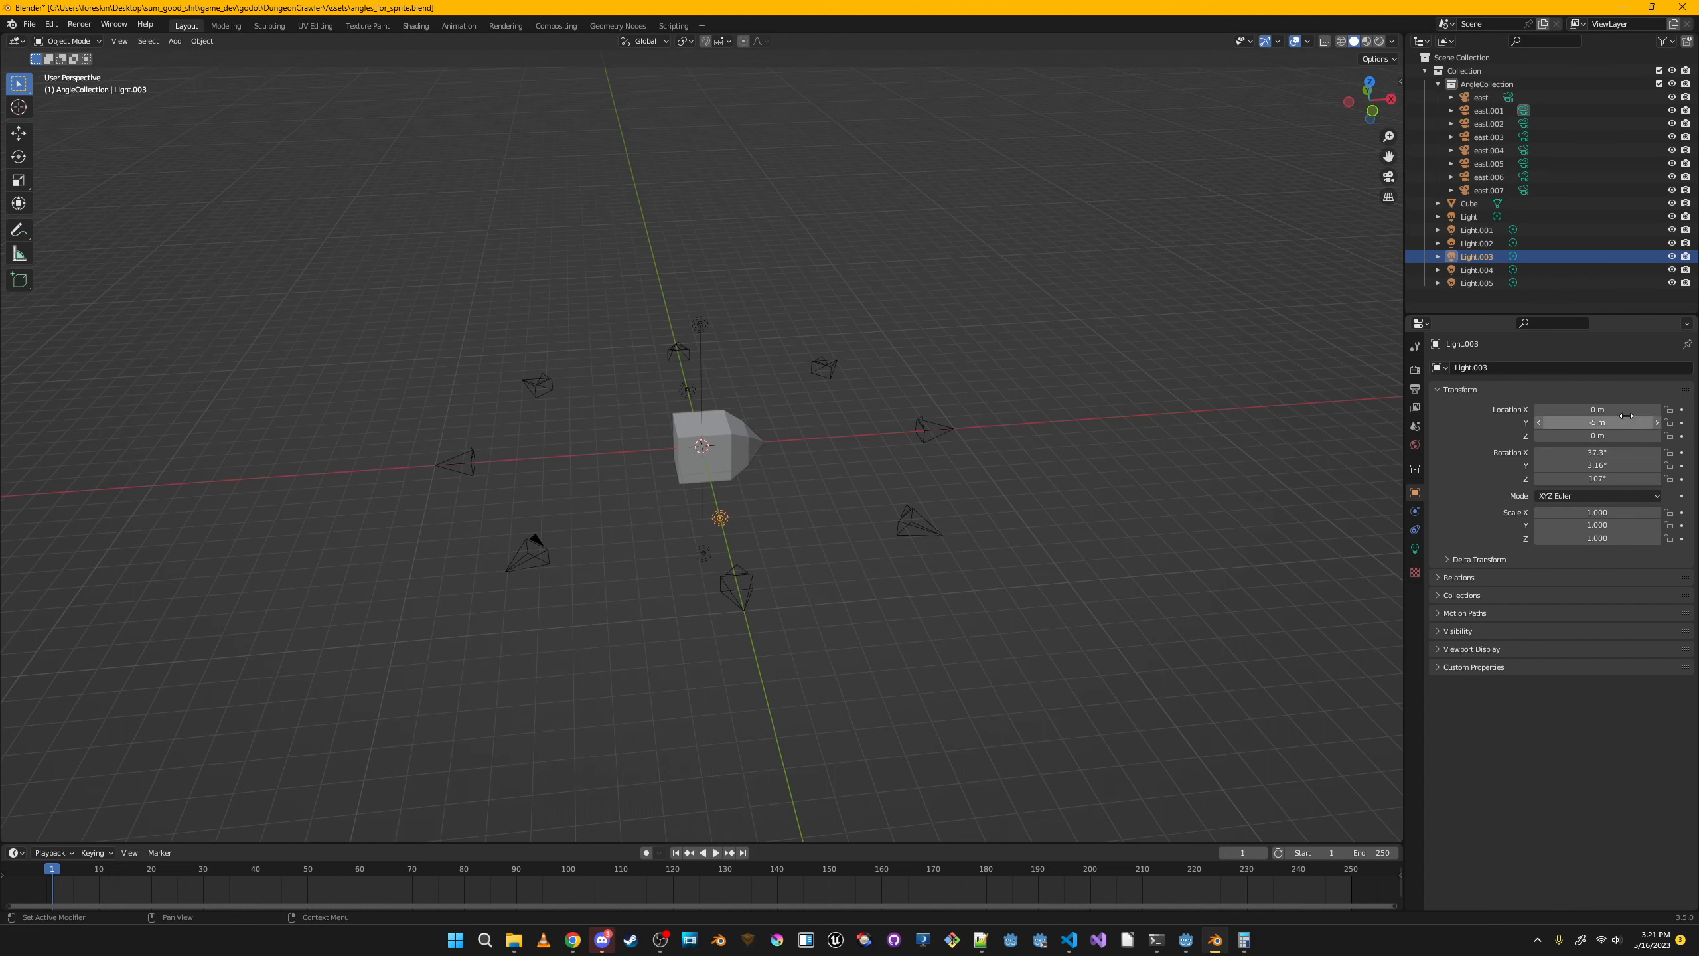
click(1619, 270)
click(1599, 435)
text(5)
key(Return)
Place Light.005 at X -5 m, Y 0 m, Z 0 m and save the file.
click(1619, 283)
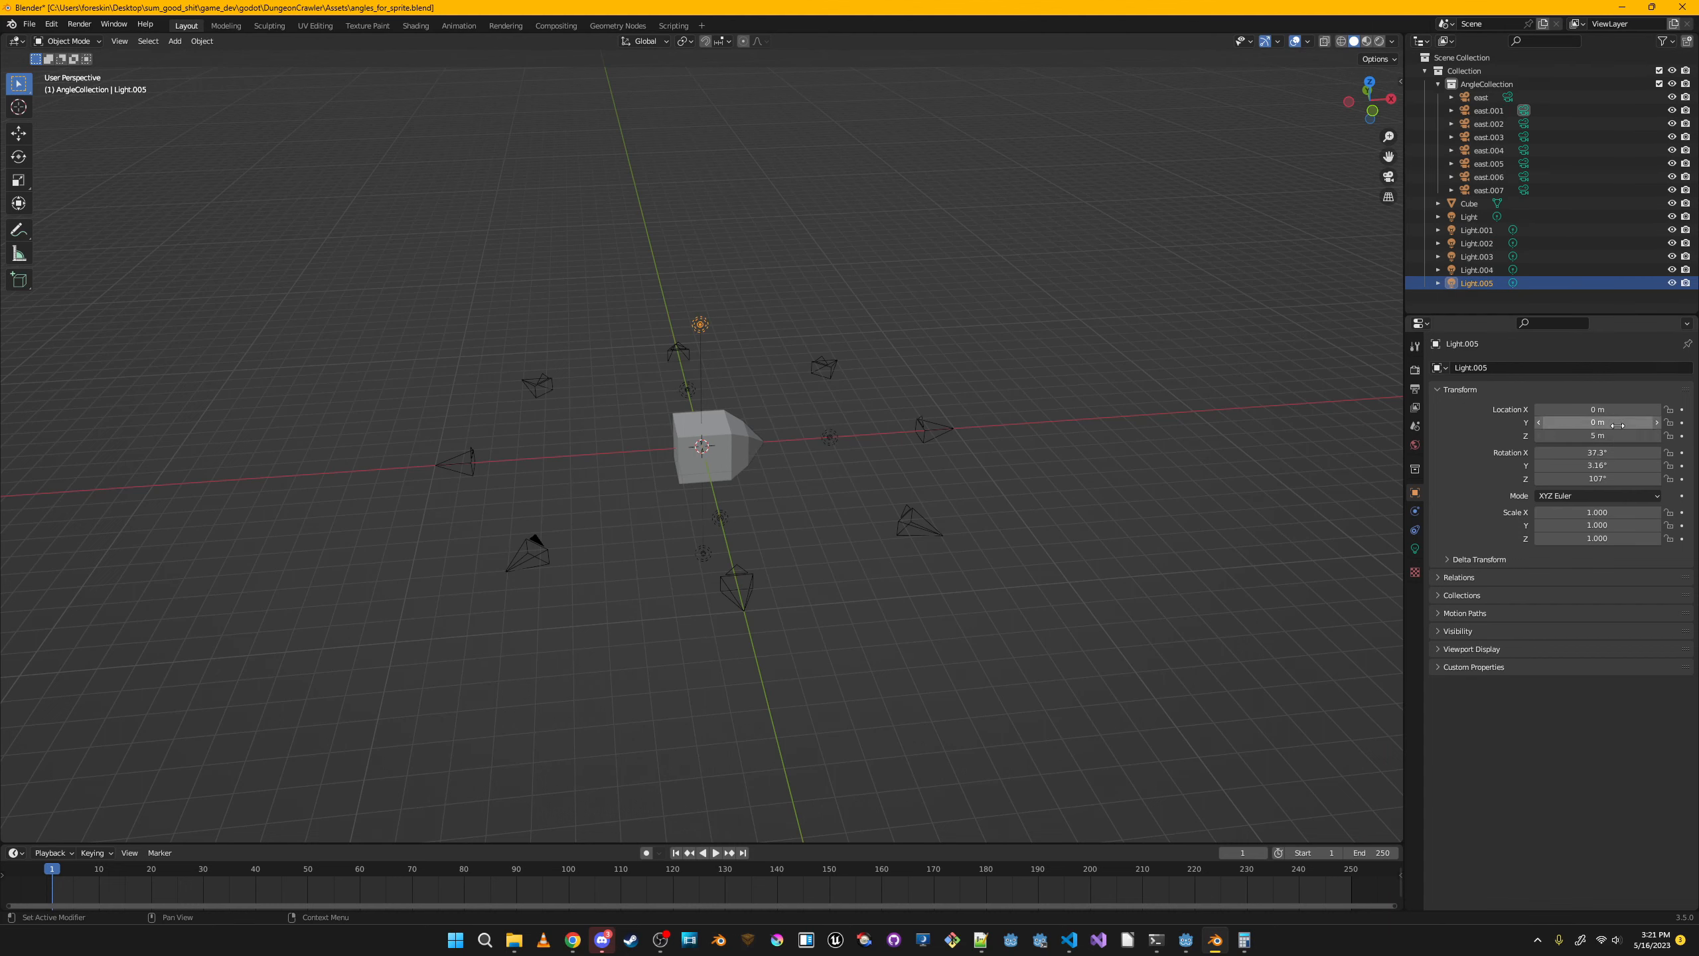
middle_drag(1212, 395, 425, 114)
key(ctrl+s)
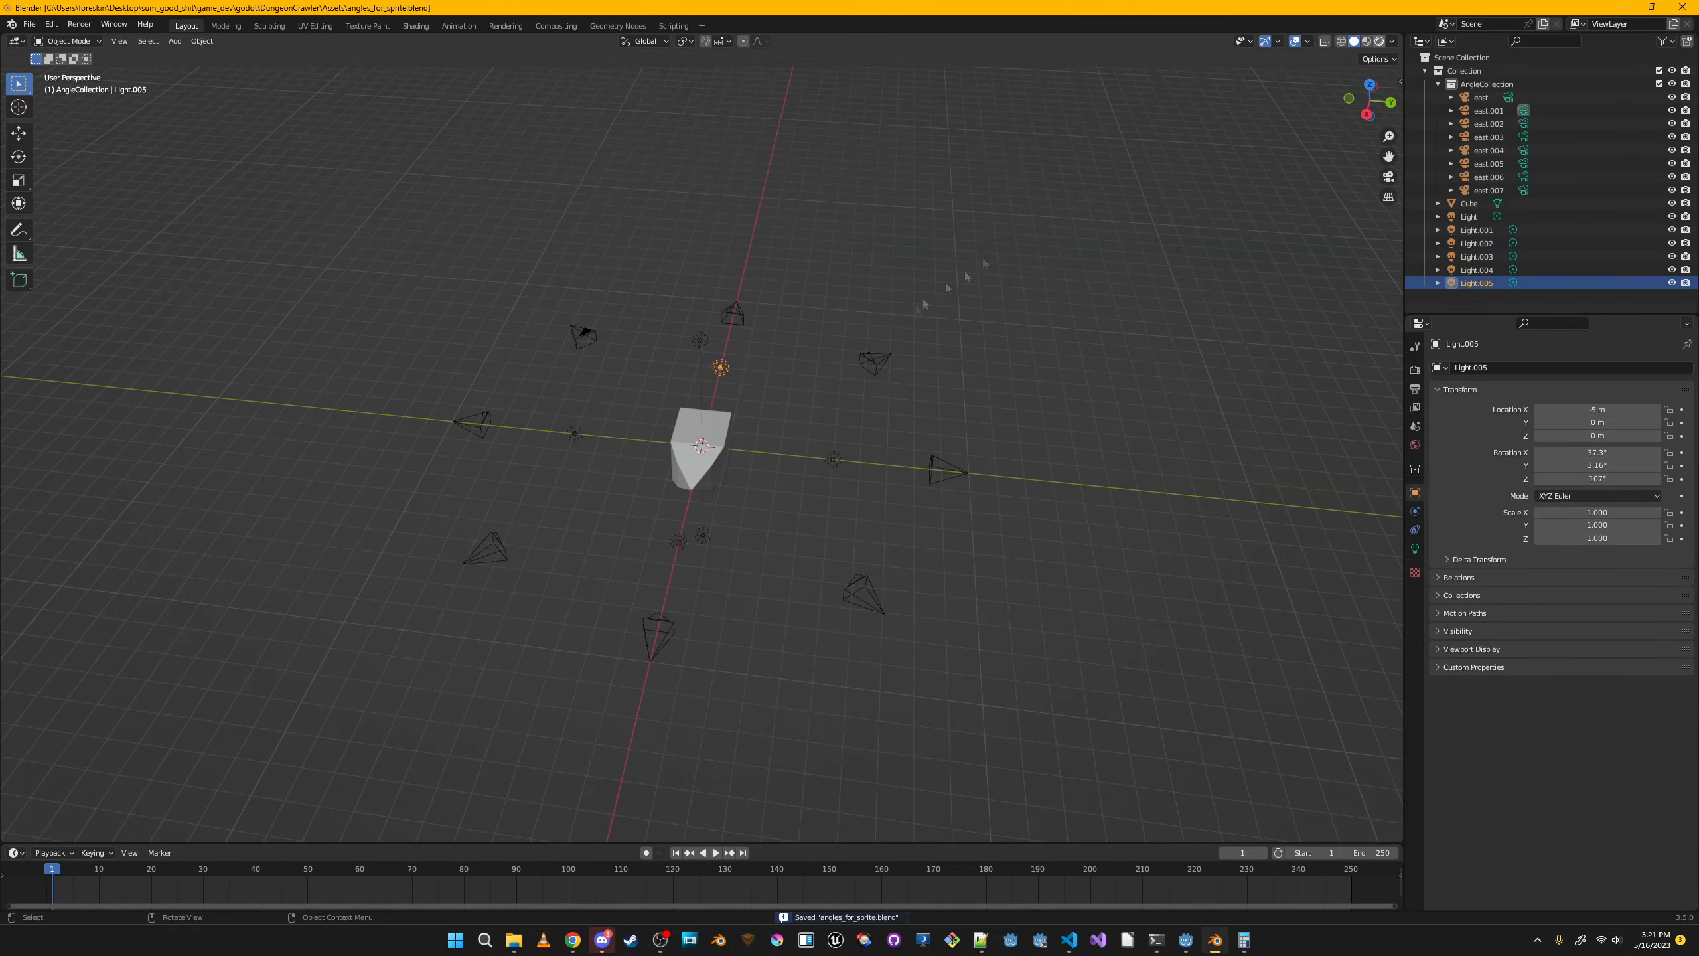
Delete the light directly below the cube and select the cube.
middle_drag(923, 304, 1028, 320)
middle_drag(788, 420, 739, 367)
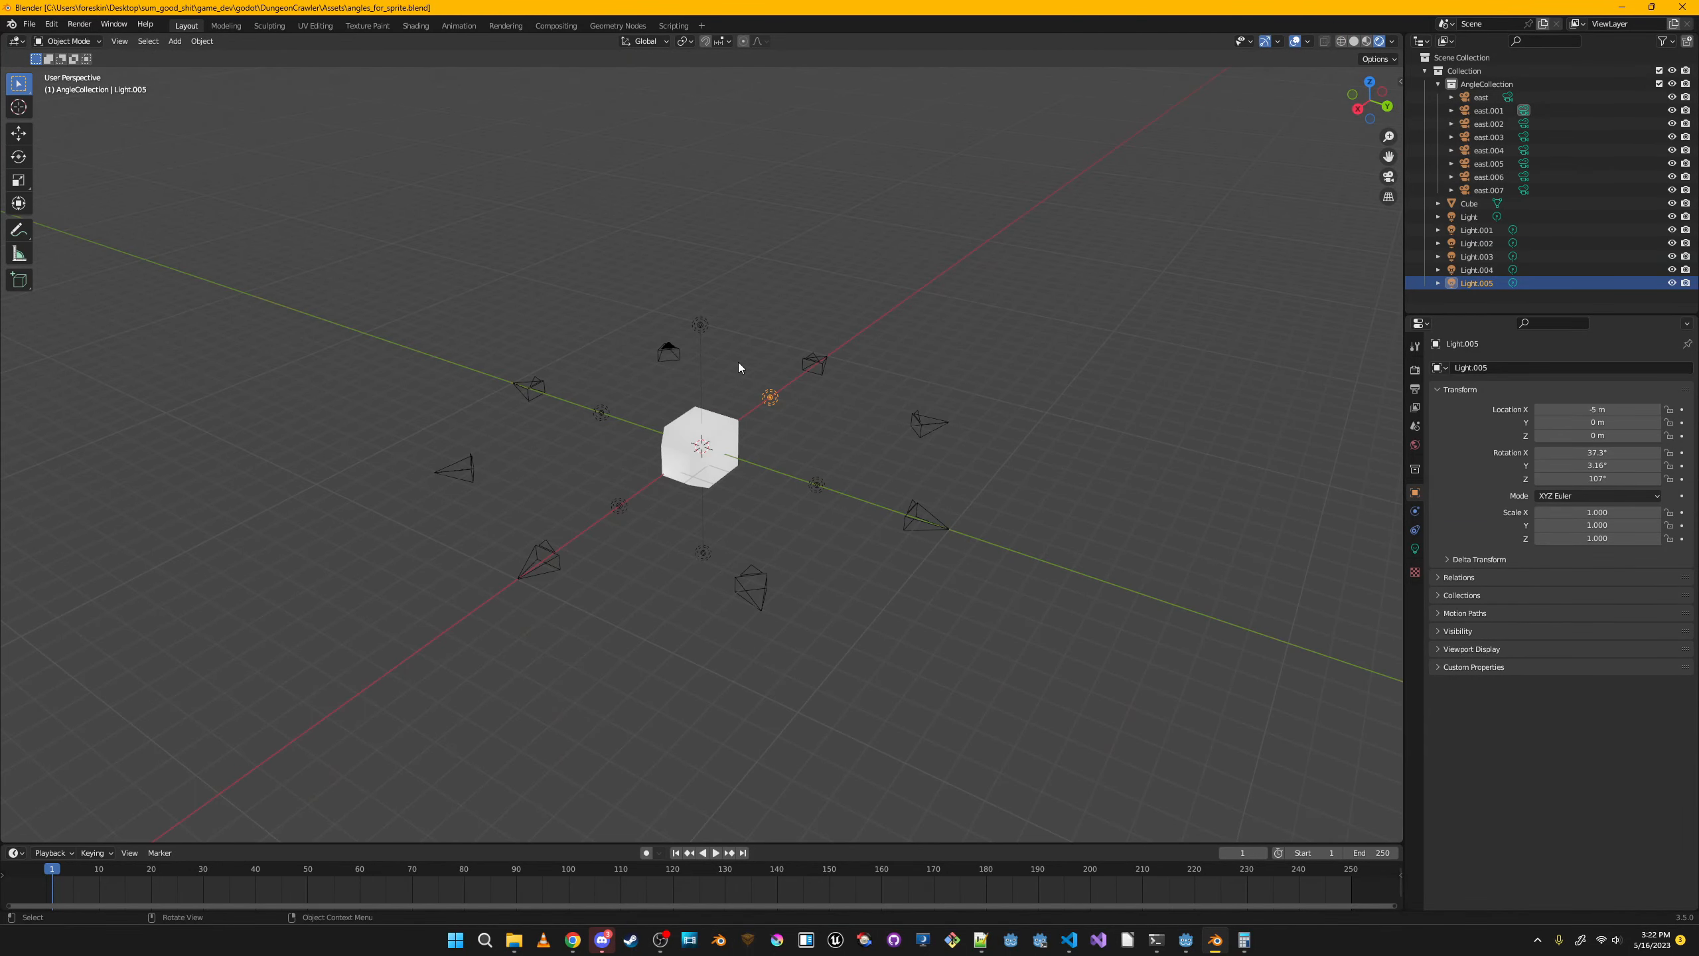
click(709, 566)
key(Delete)
middle_drag(768, 557, 970, 609)
click(748, 432)
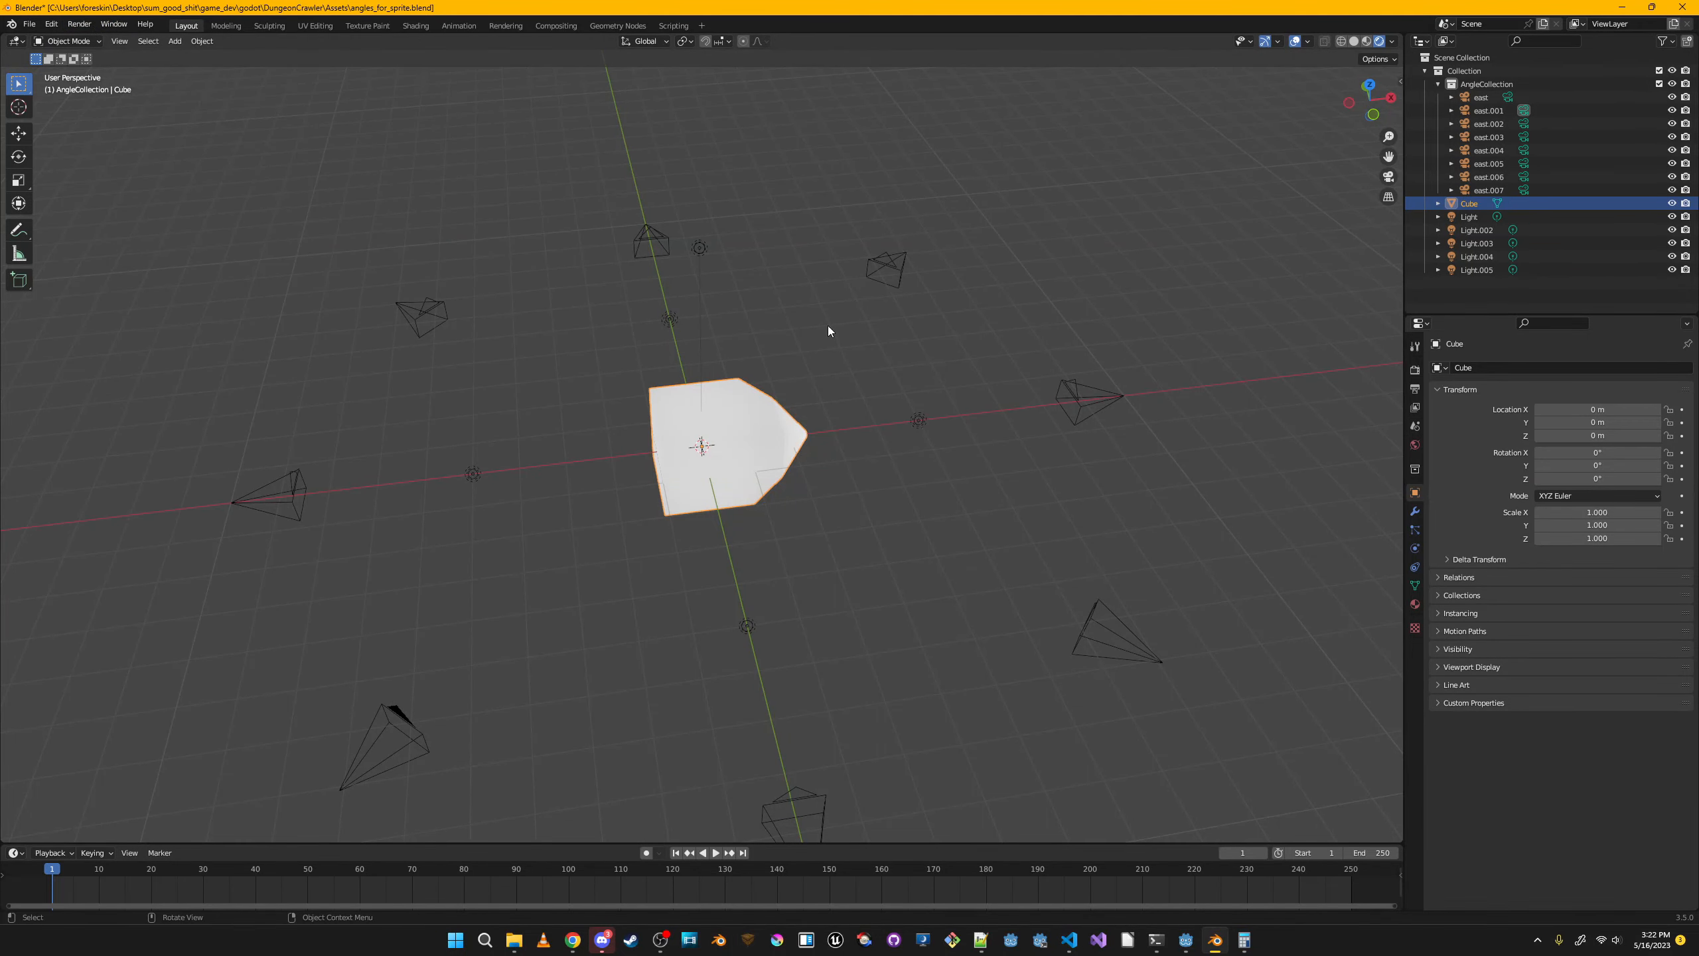
Begin saving the file under a new name and create a folder named Player inside the Assets folder.
click(29, 24)
click(64, 123)
double_click(771, 325)
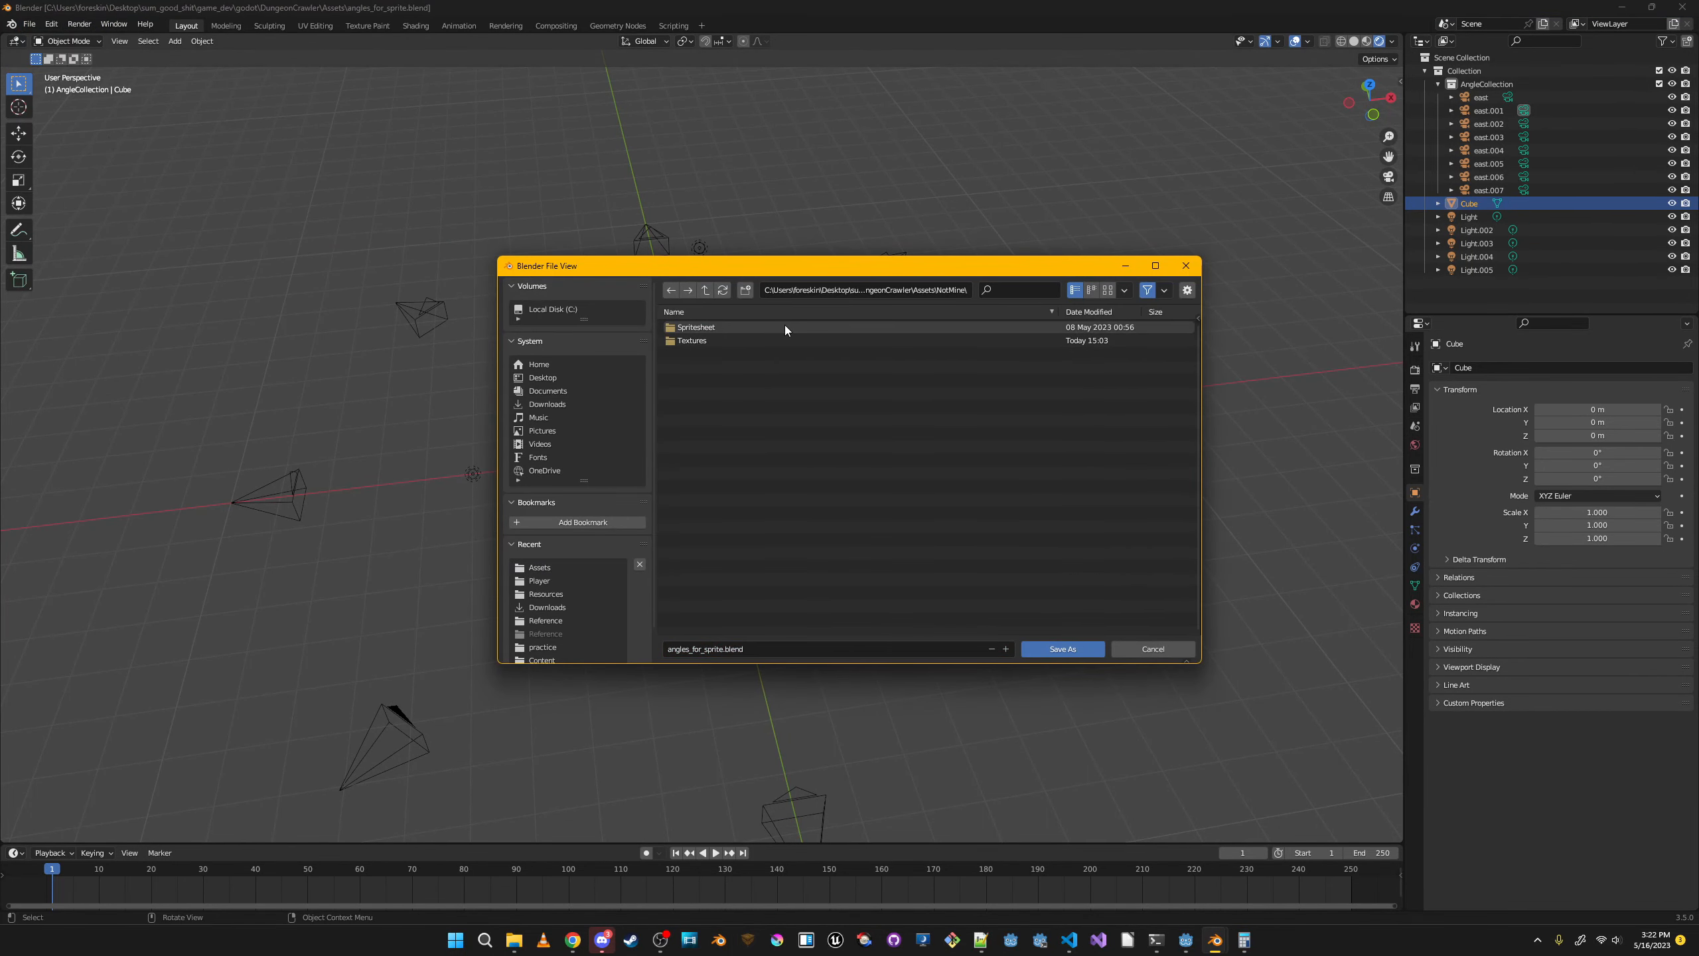
click(705, 290)
right_click(717, 577)
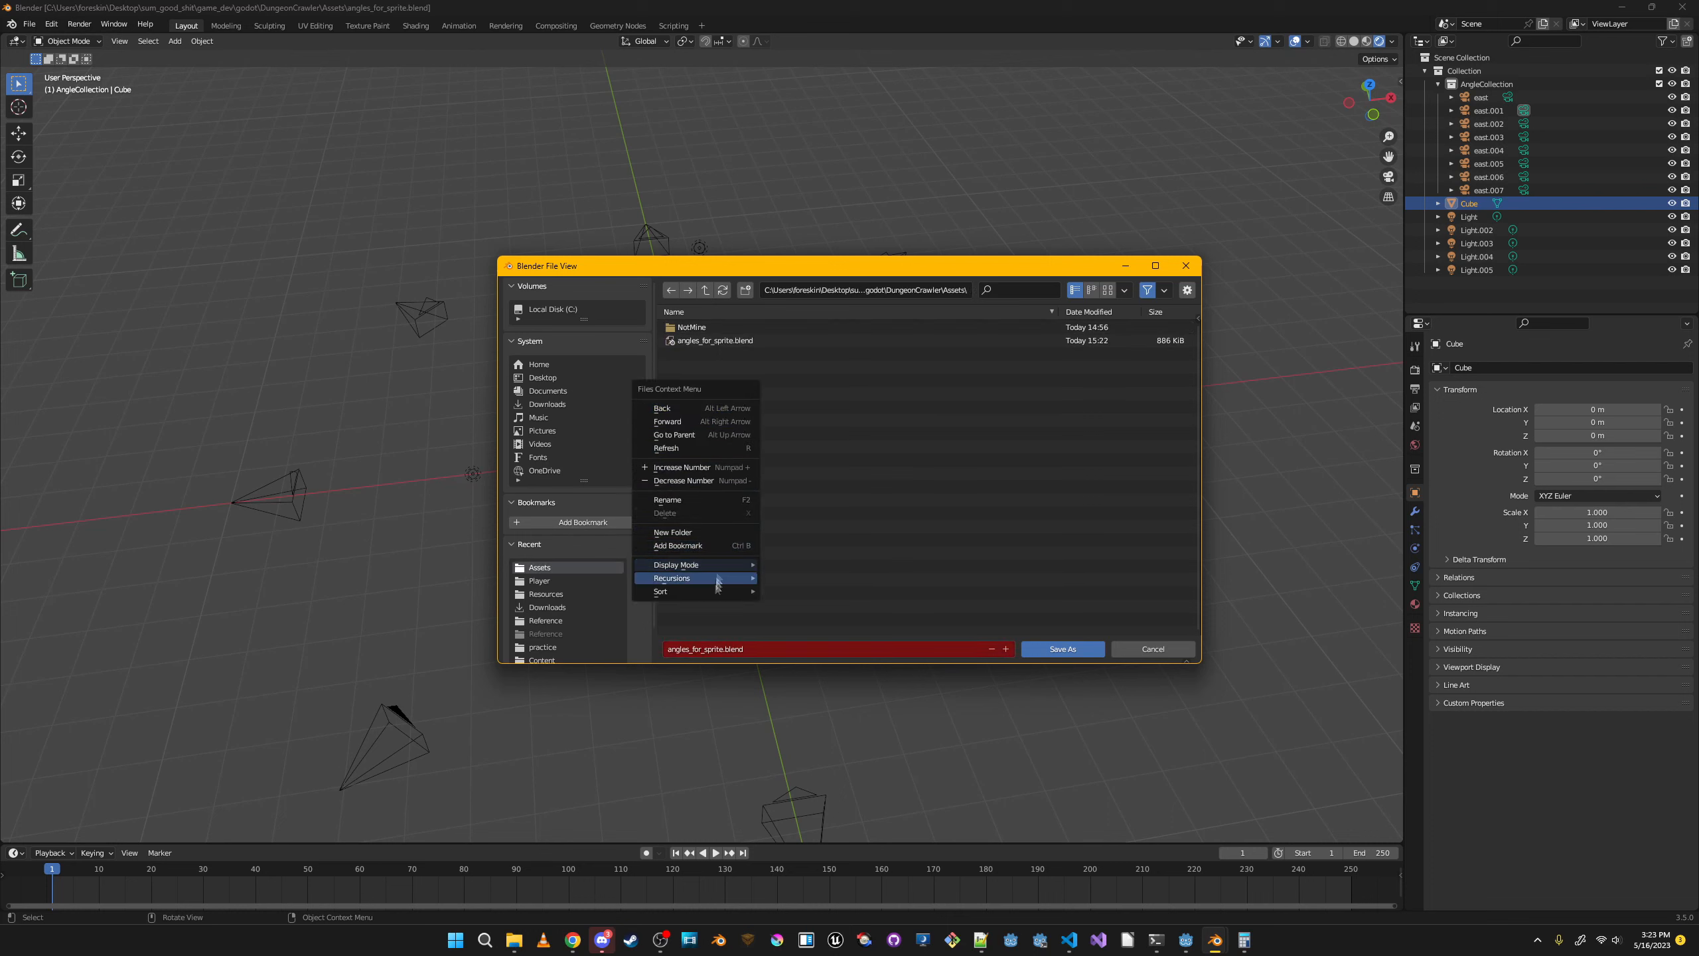
click(717, 577)
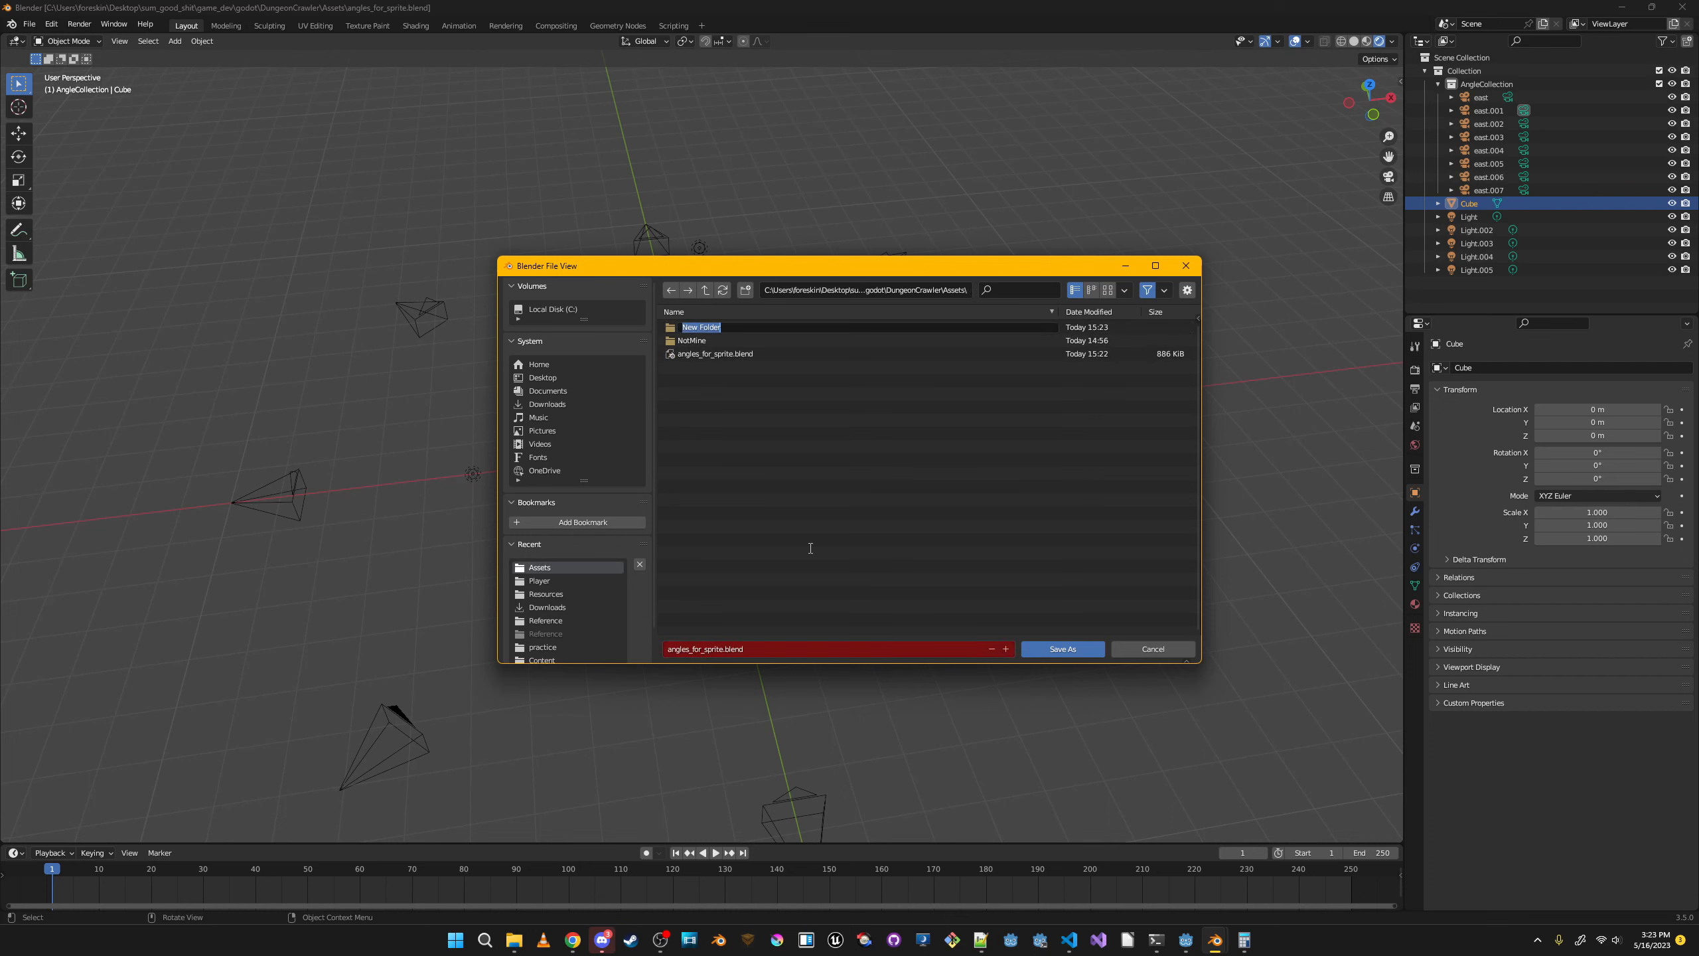
text(Player)
key(Return)
Create a Character folder inside Player and save the file there as player_angles.blend.
double_click(752, 338)
right_click(752, 337)
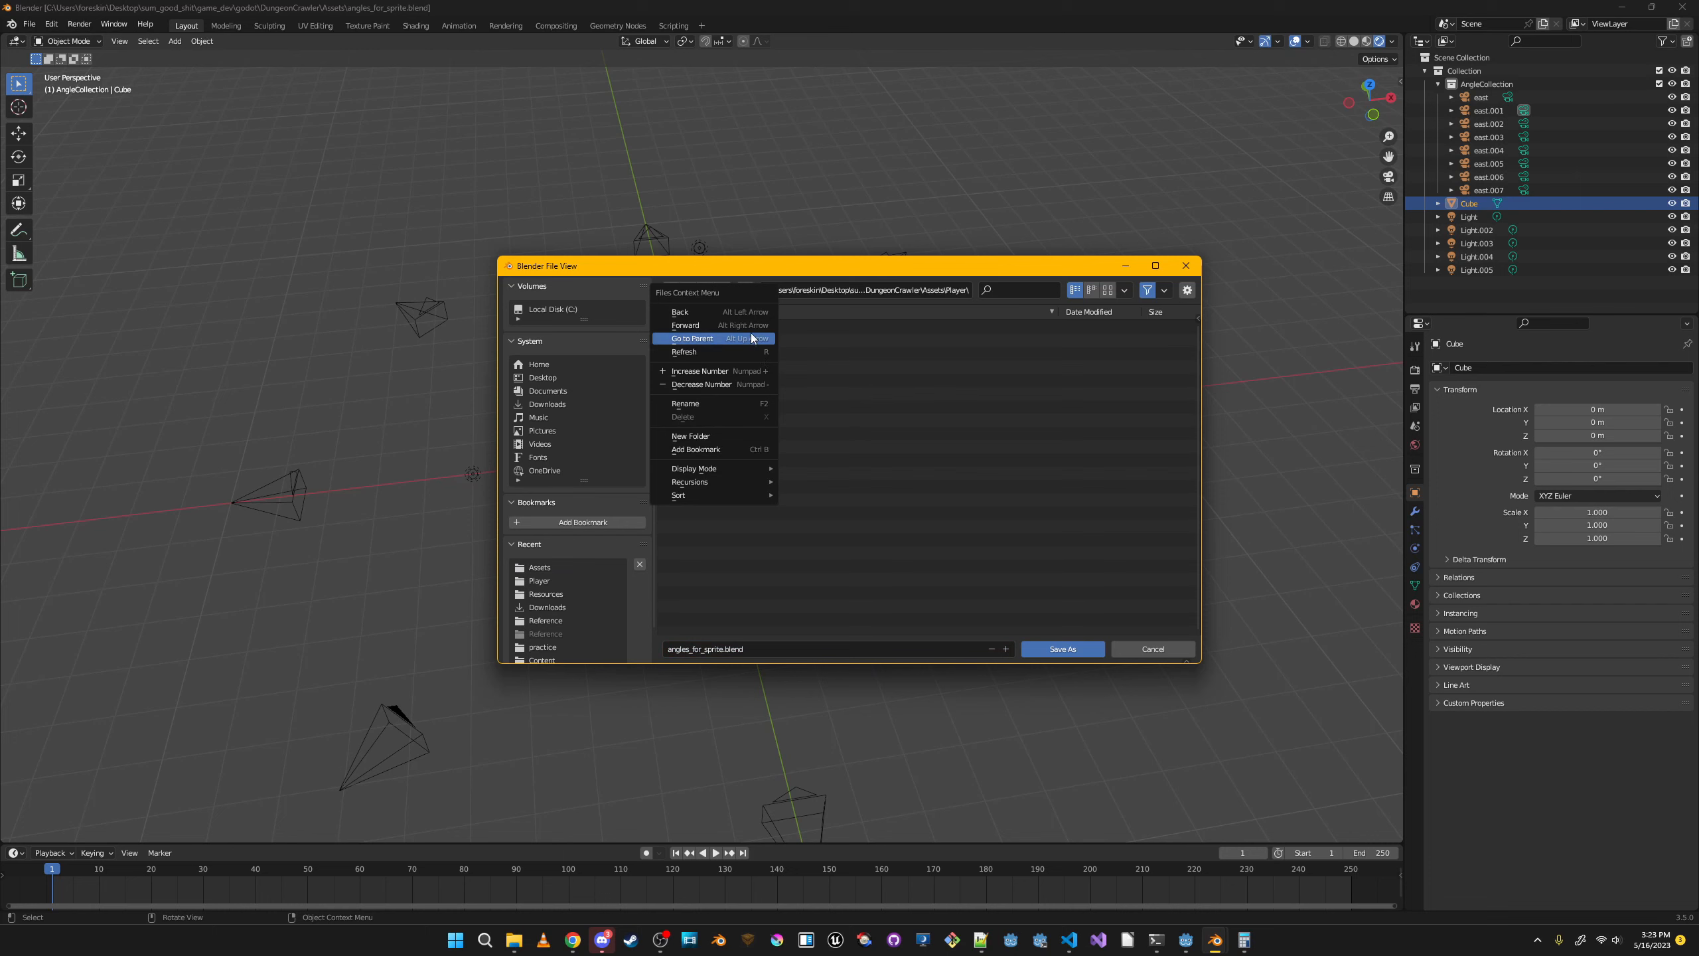
click(752, 336)
text(Character)
key(Return)
key(Return)
click(721, 650)
text(p)
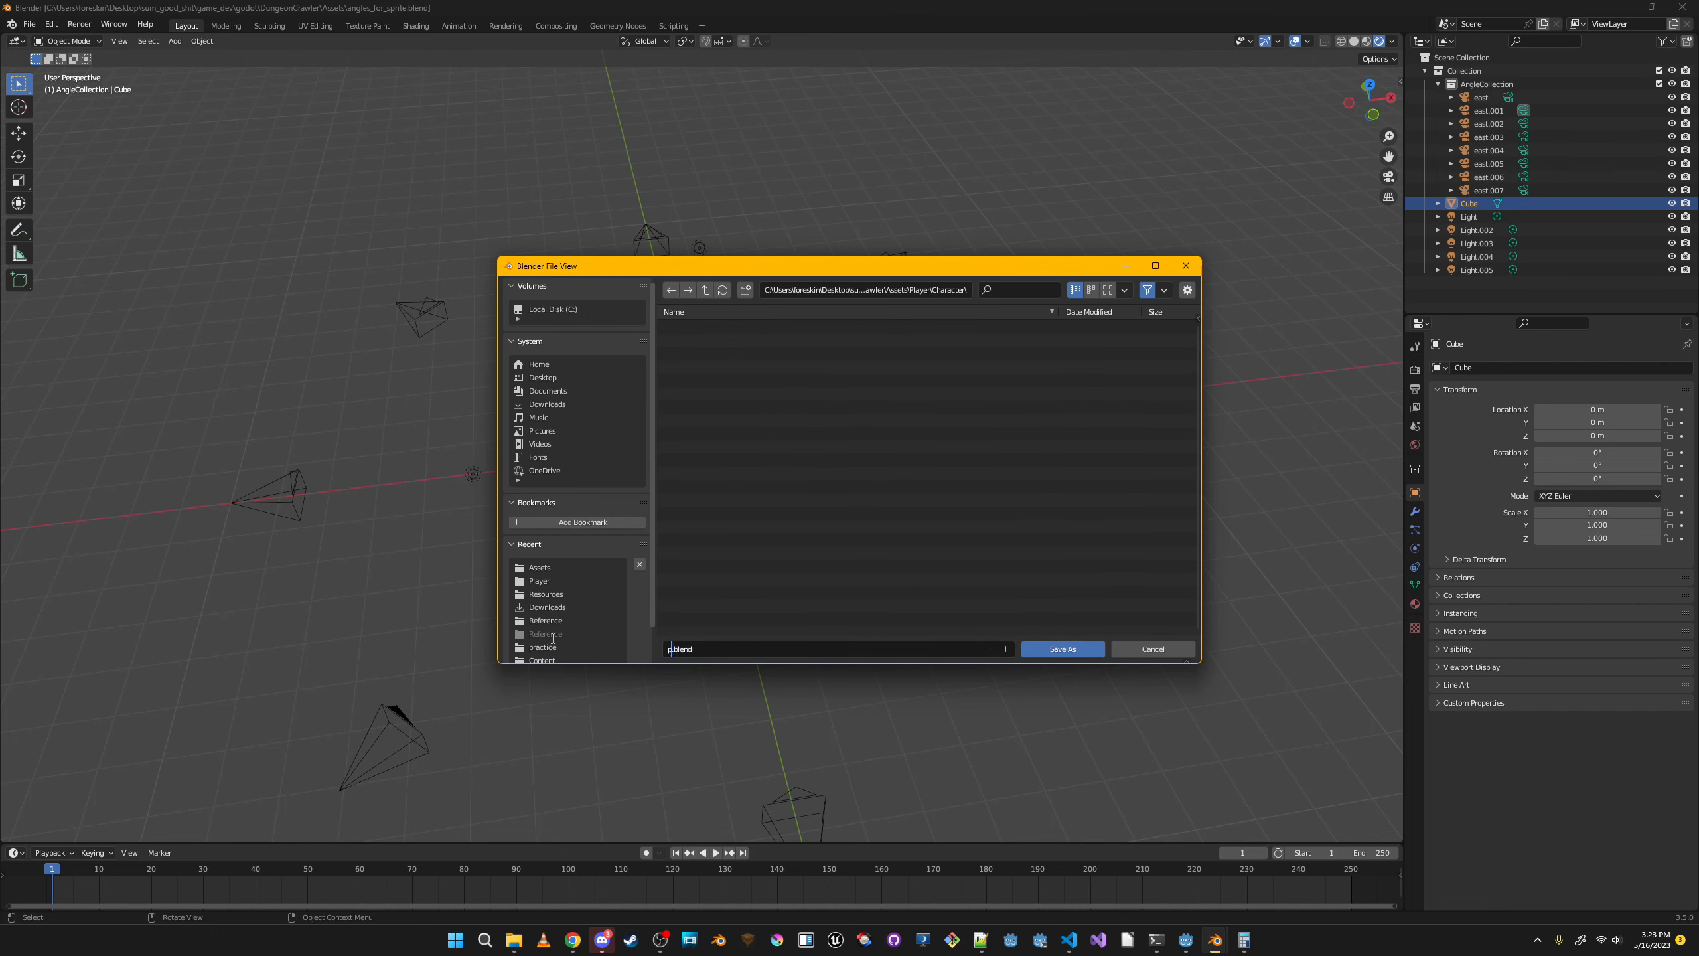
click(1063, 648)
Enter Edit Mode on the cube and move its mesh upward to head height.
middle_drag(652, 193, 776, 381)
key(Tab)
scroll(770, 495, up, 3)
key(g)
click(869, 201)
Try scaling the raised mesh and undo the scaling.
key(s)
click(893, 176)
middle_drag(894, 177, 796, 345)
key(ctrl+z)
Scale the raised head mesh down and reposition it above the origin.
key(s)
click(915, 228)
key(g)
click(863, 248)
Extrude the head's underside down to the ground as a body and add a centred vertical loop cut.
key(KP_3)
click(754, 444)
drag(692, 499, 675, 502)
middle_drag(674, 501, 710, 512)
key(ctrl+r)
click(710, 513)
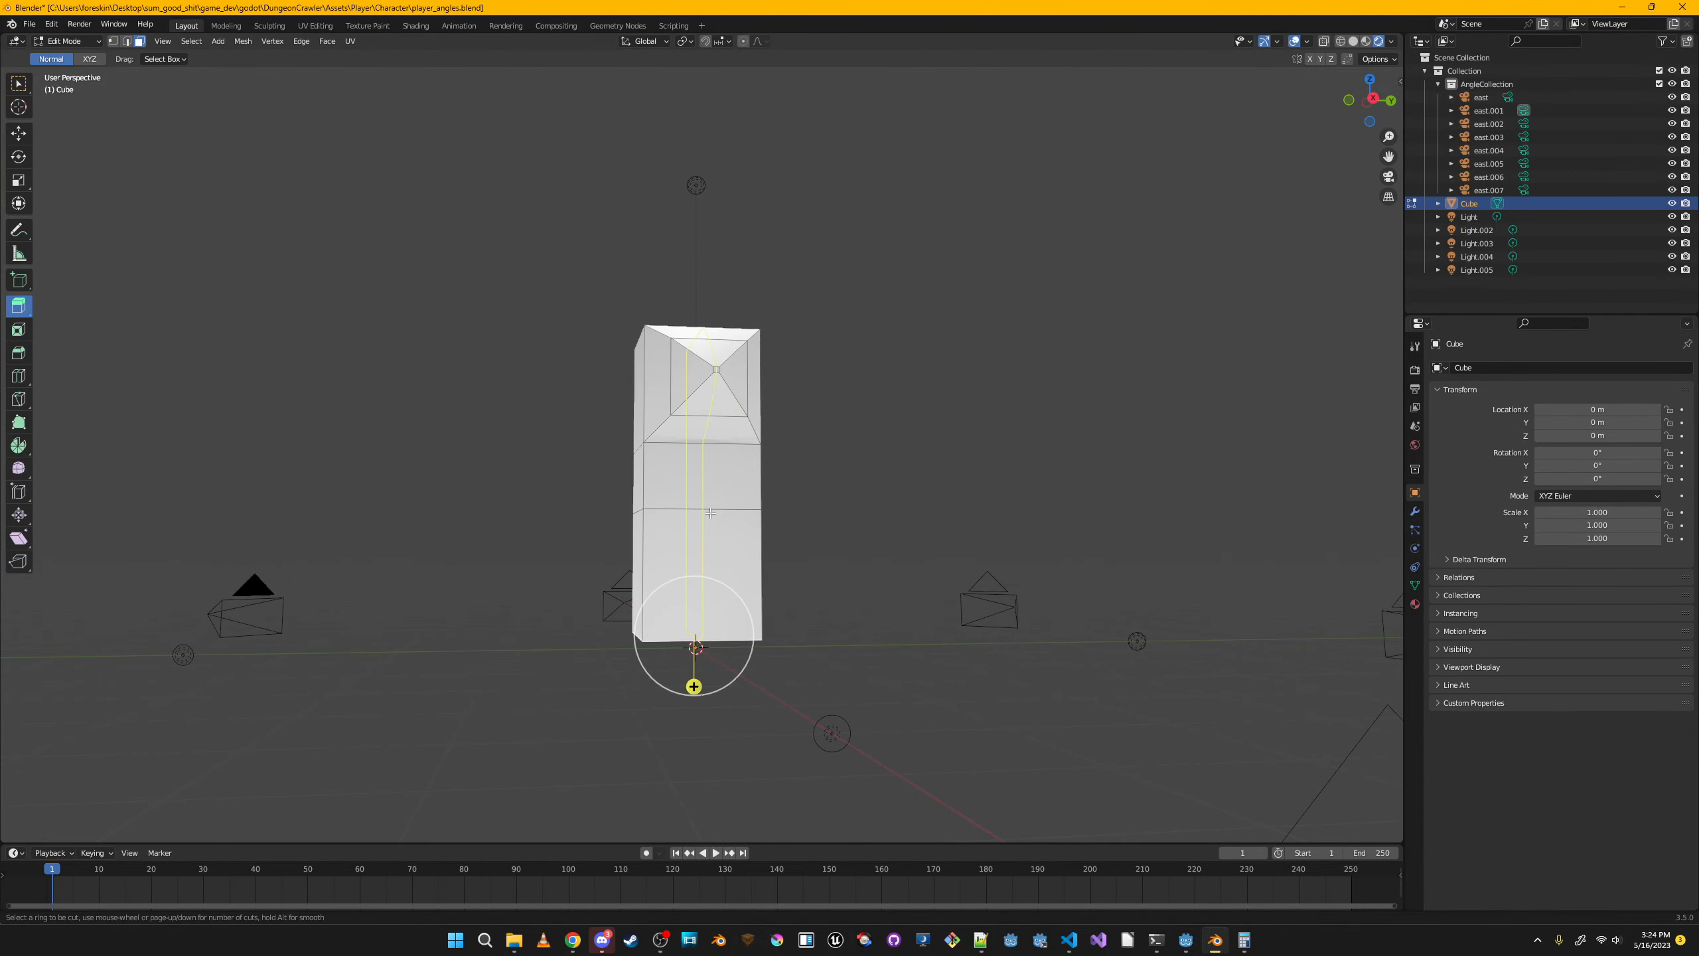
right_click(710, 512)
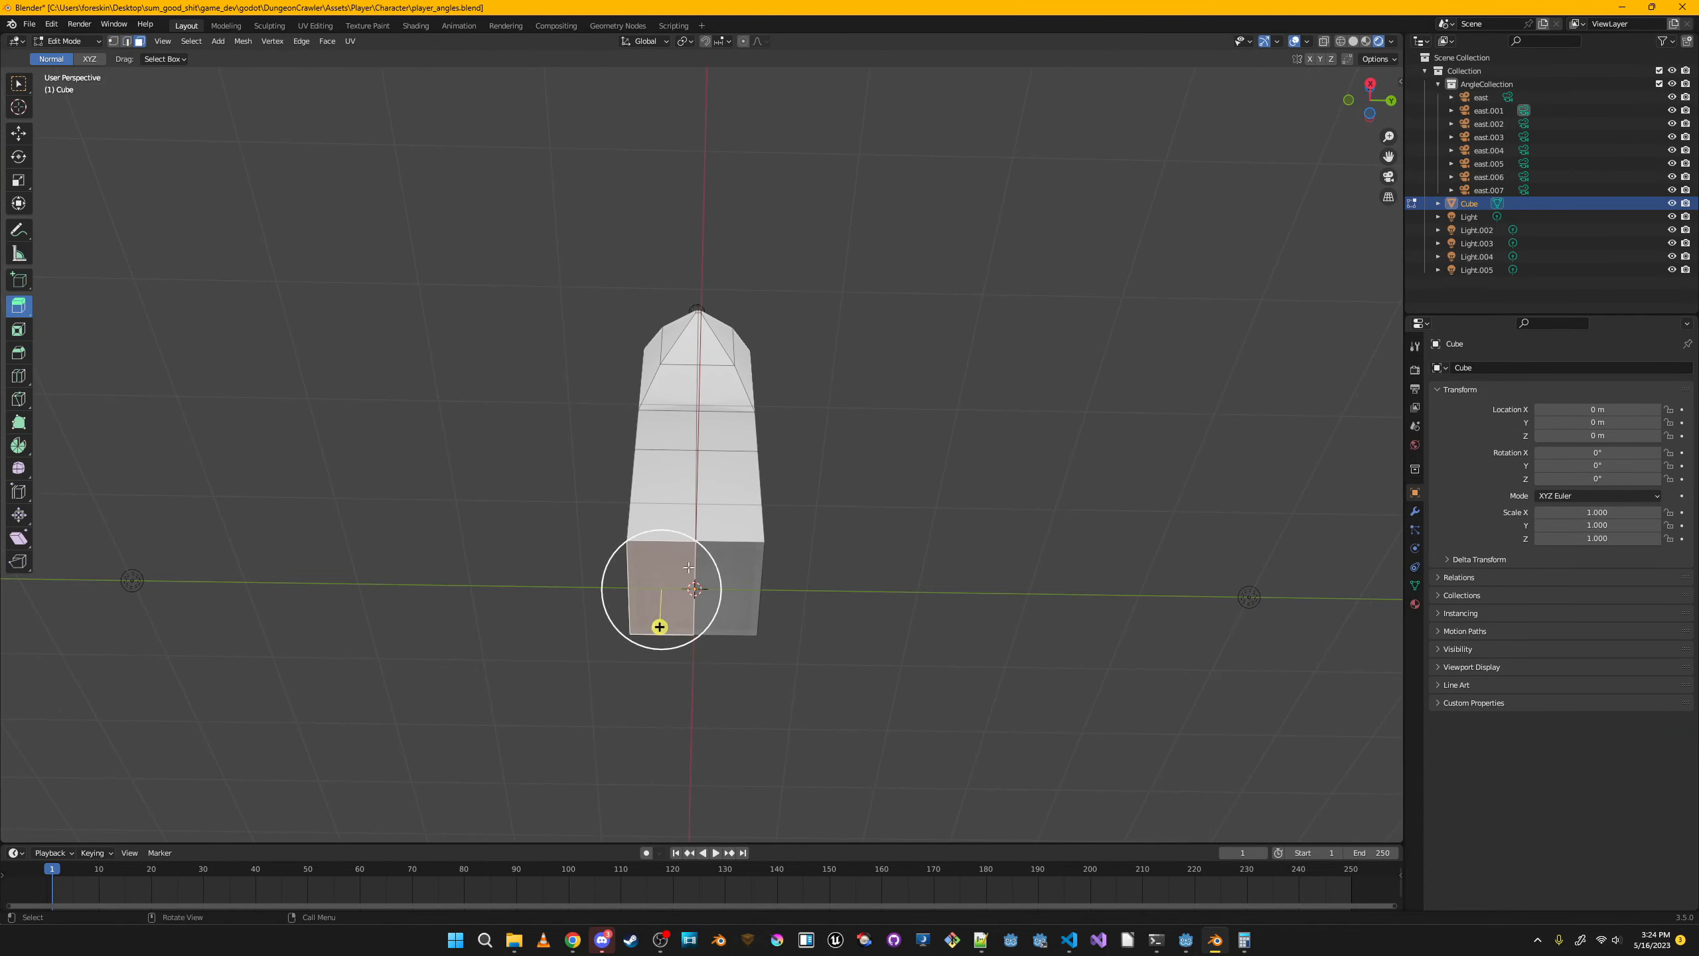
Try extruding the two bottom faces separately as legs and undo the extrusions.
key(e)
click(693, 680)
click(751, 570)
key(e)
click(740, 684)
key(ctrl+z)
key(ctrl+z)
key(ctrl+z)
Try extruding both bottom faces together and undo it, keeping the centre loop cut.
shift+click(736, 585)
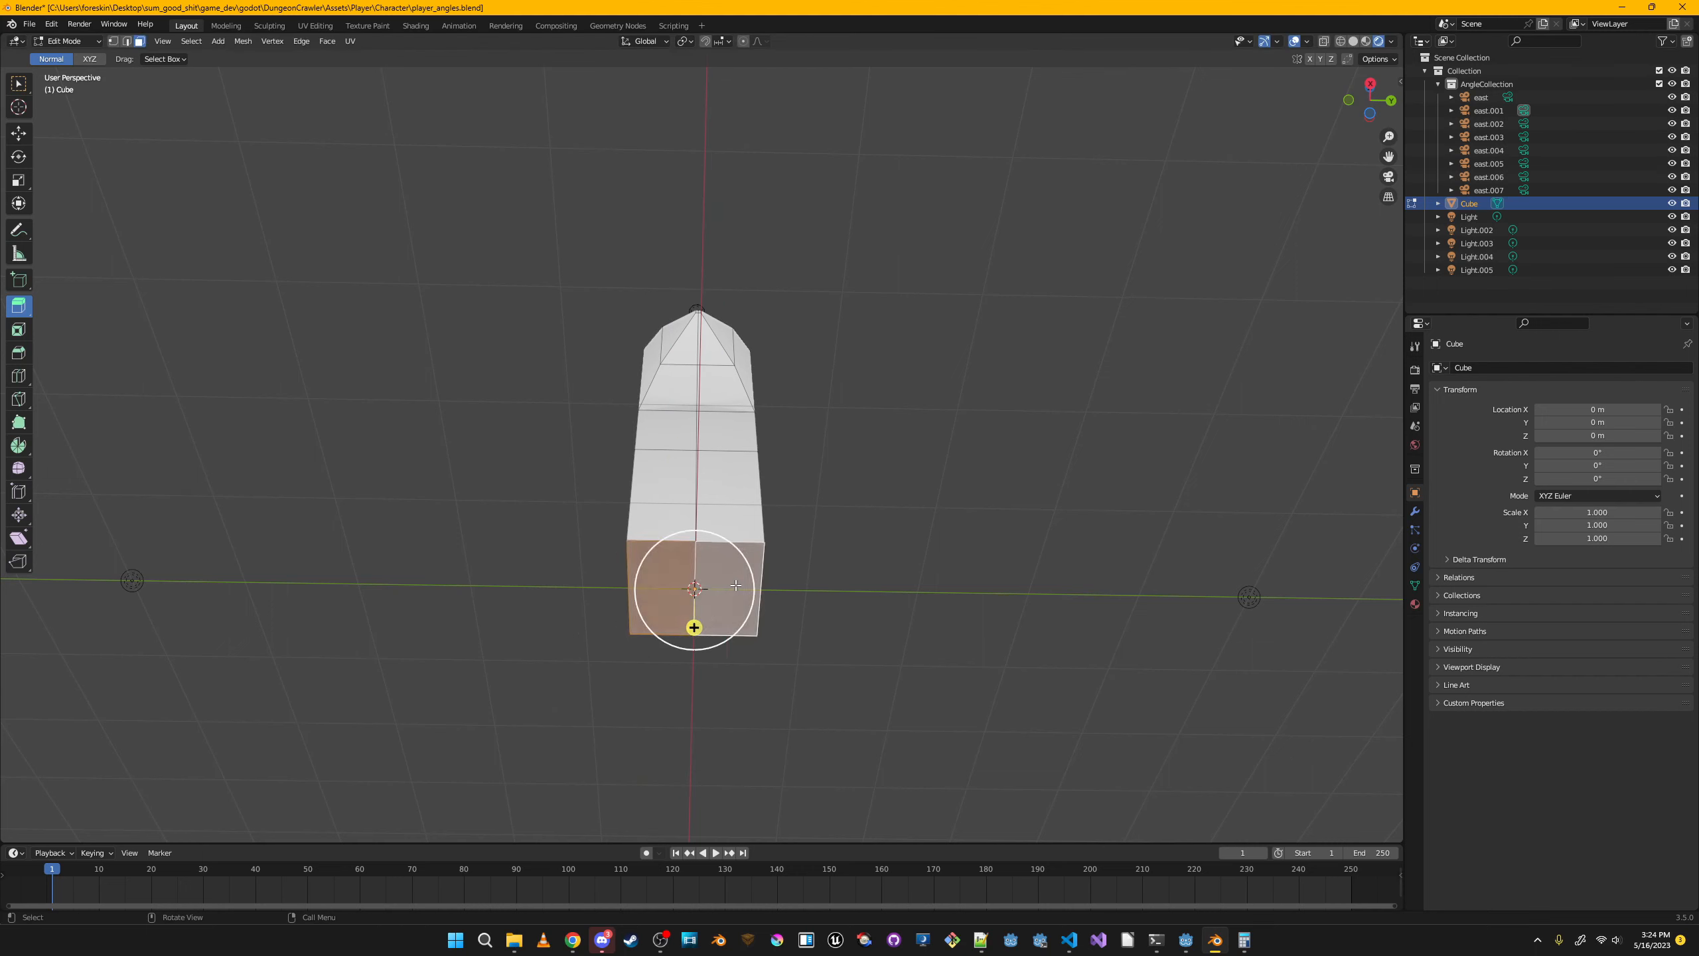
key(e)
click(740, 653)
middle_drag(796, 556, 841, 616)
key(ctrl+z)
key(ctrl+z)
key(ctrl+z)
key(ctrl+z)
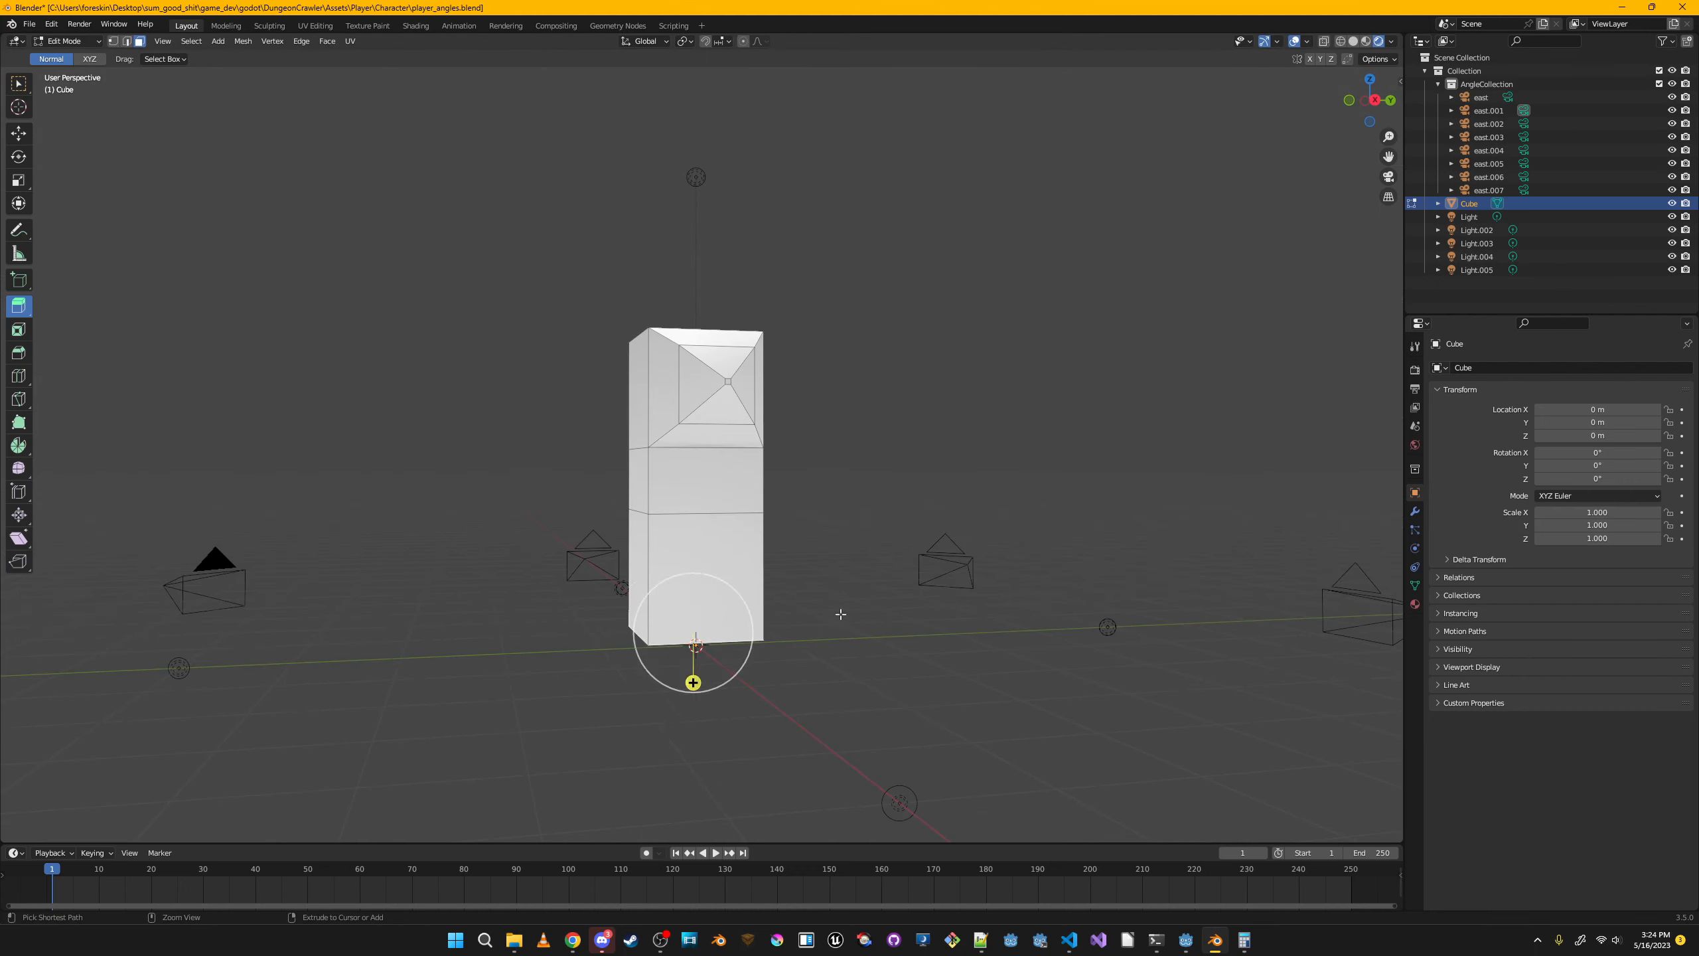
key(ctrl+shift+z)
Delete the negative Y half of the mesh, using X-ray and the top view to select it.
middle_drag(841, 301, 849, 410)
key(alt+z)
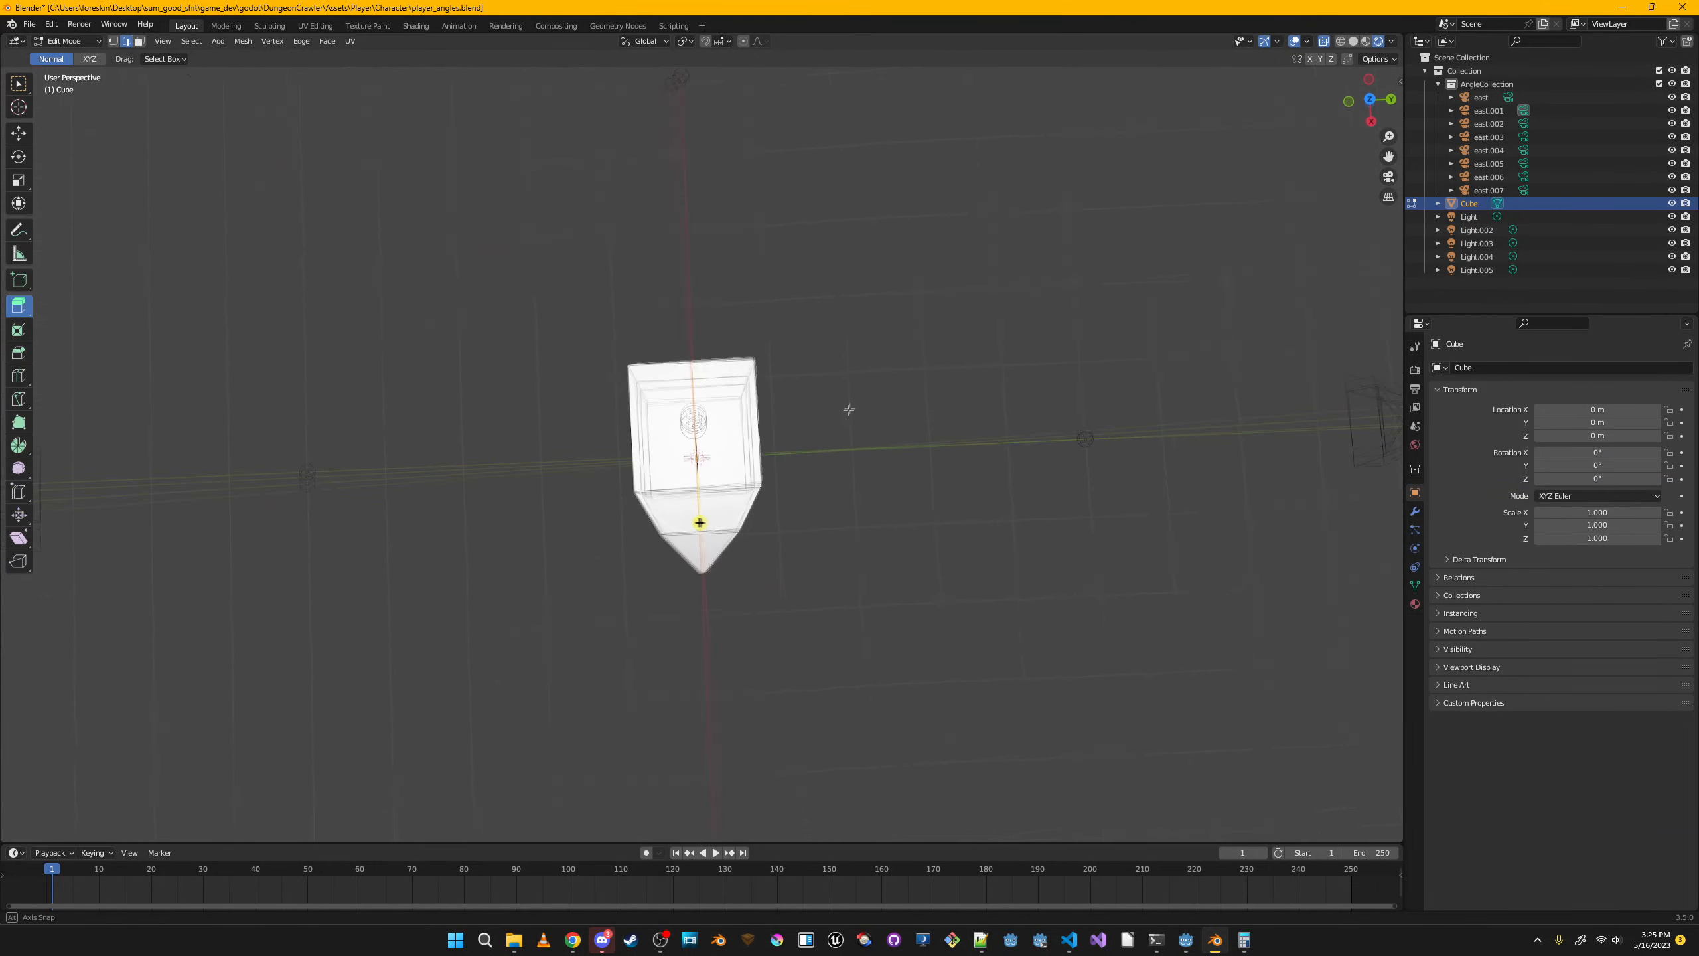
key(KP_7)
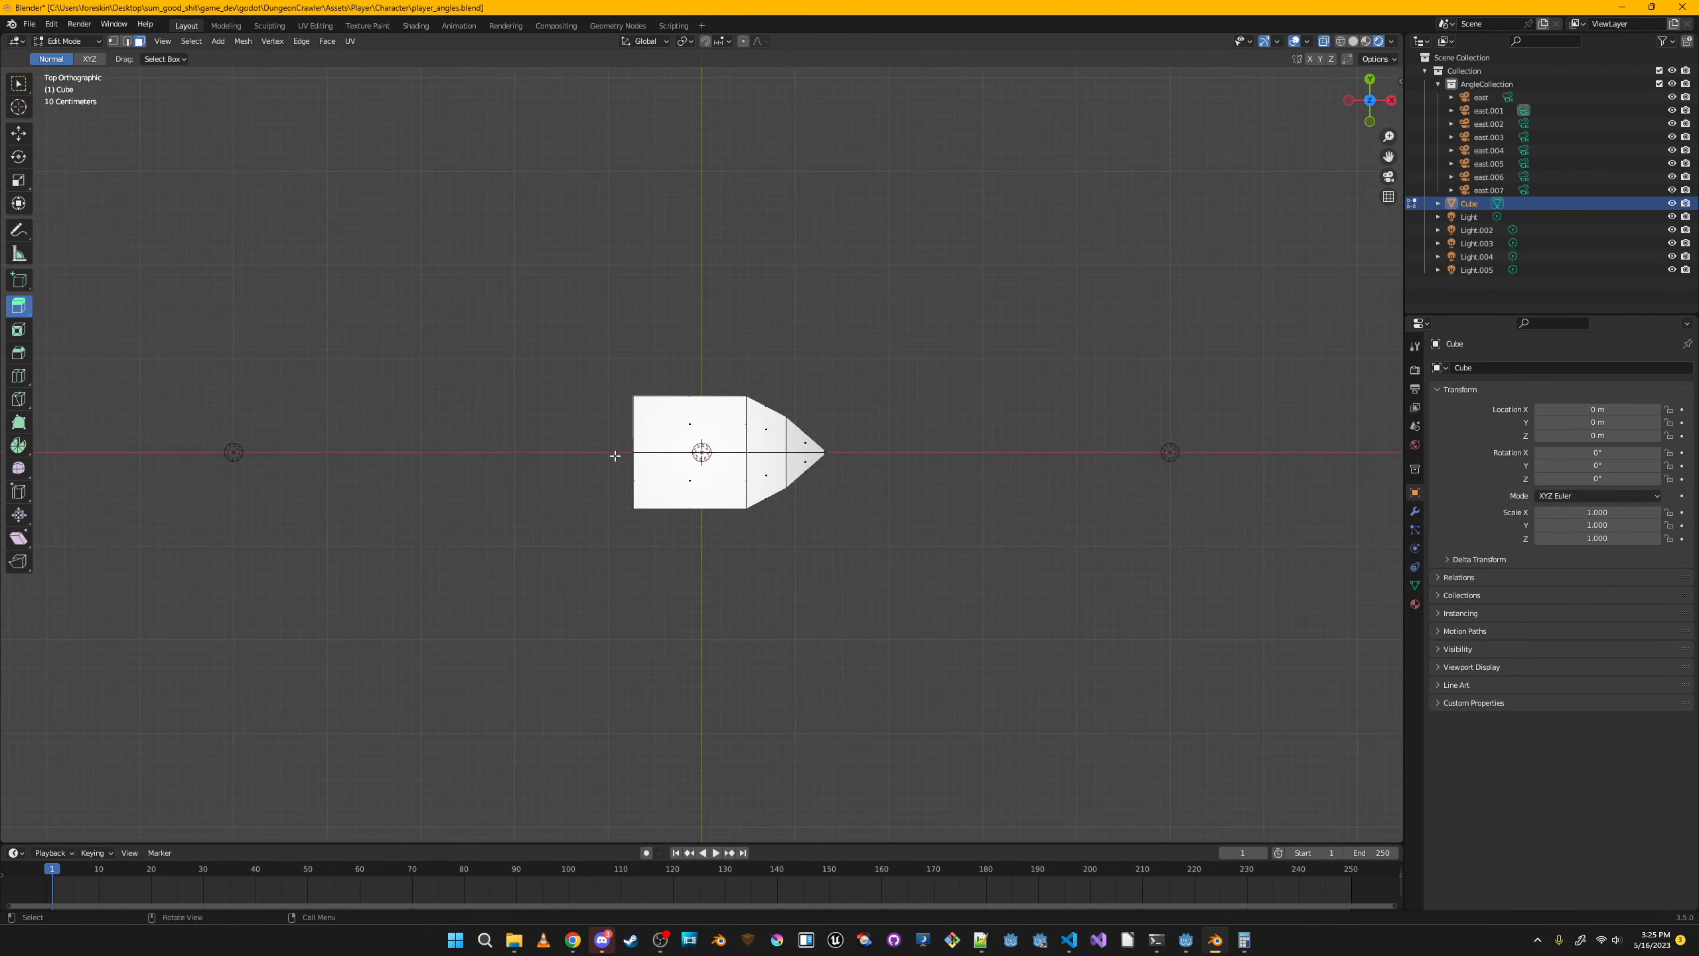
middle_drag(933, 533, 880, 507)
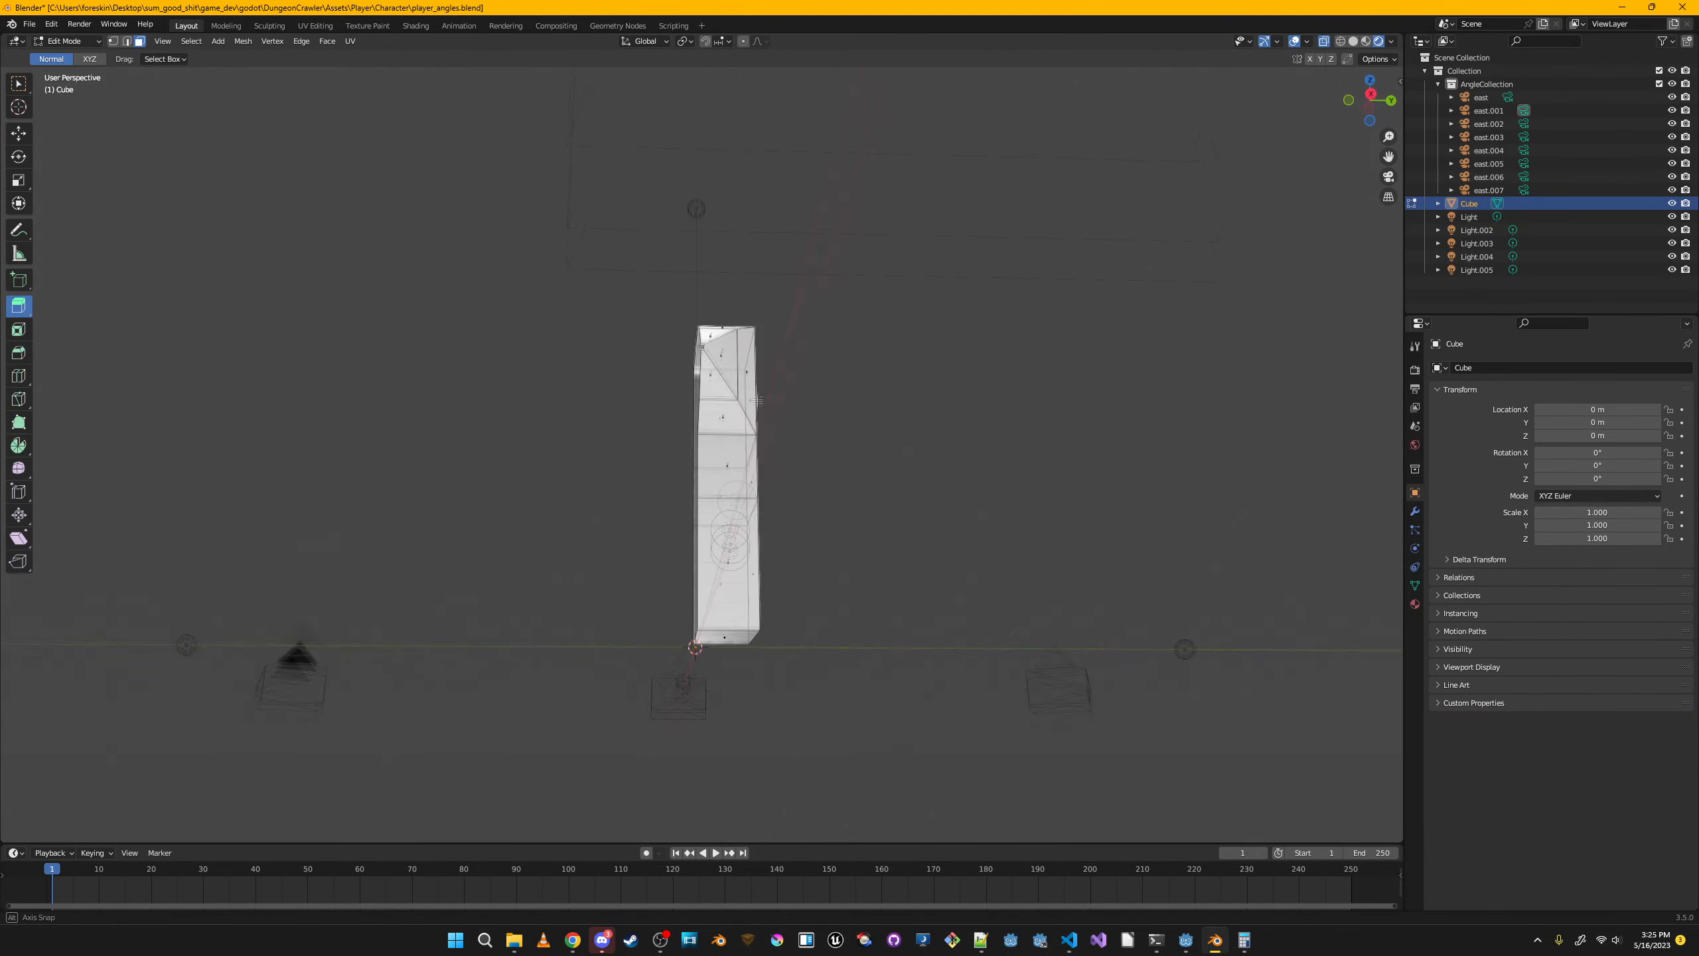
middle_drag(757, 400, 763, 397)
Add a Mirror modifier on the Y axis with Y bisect and clipping enabled.
click(1415, 511)
click(1471, 368)
click(1438, 528)
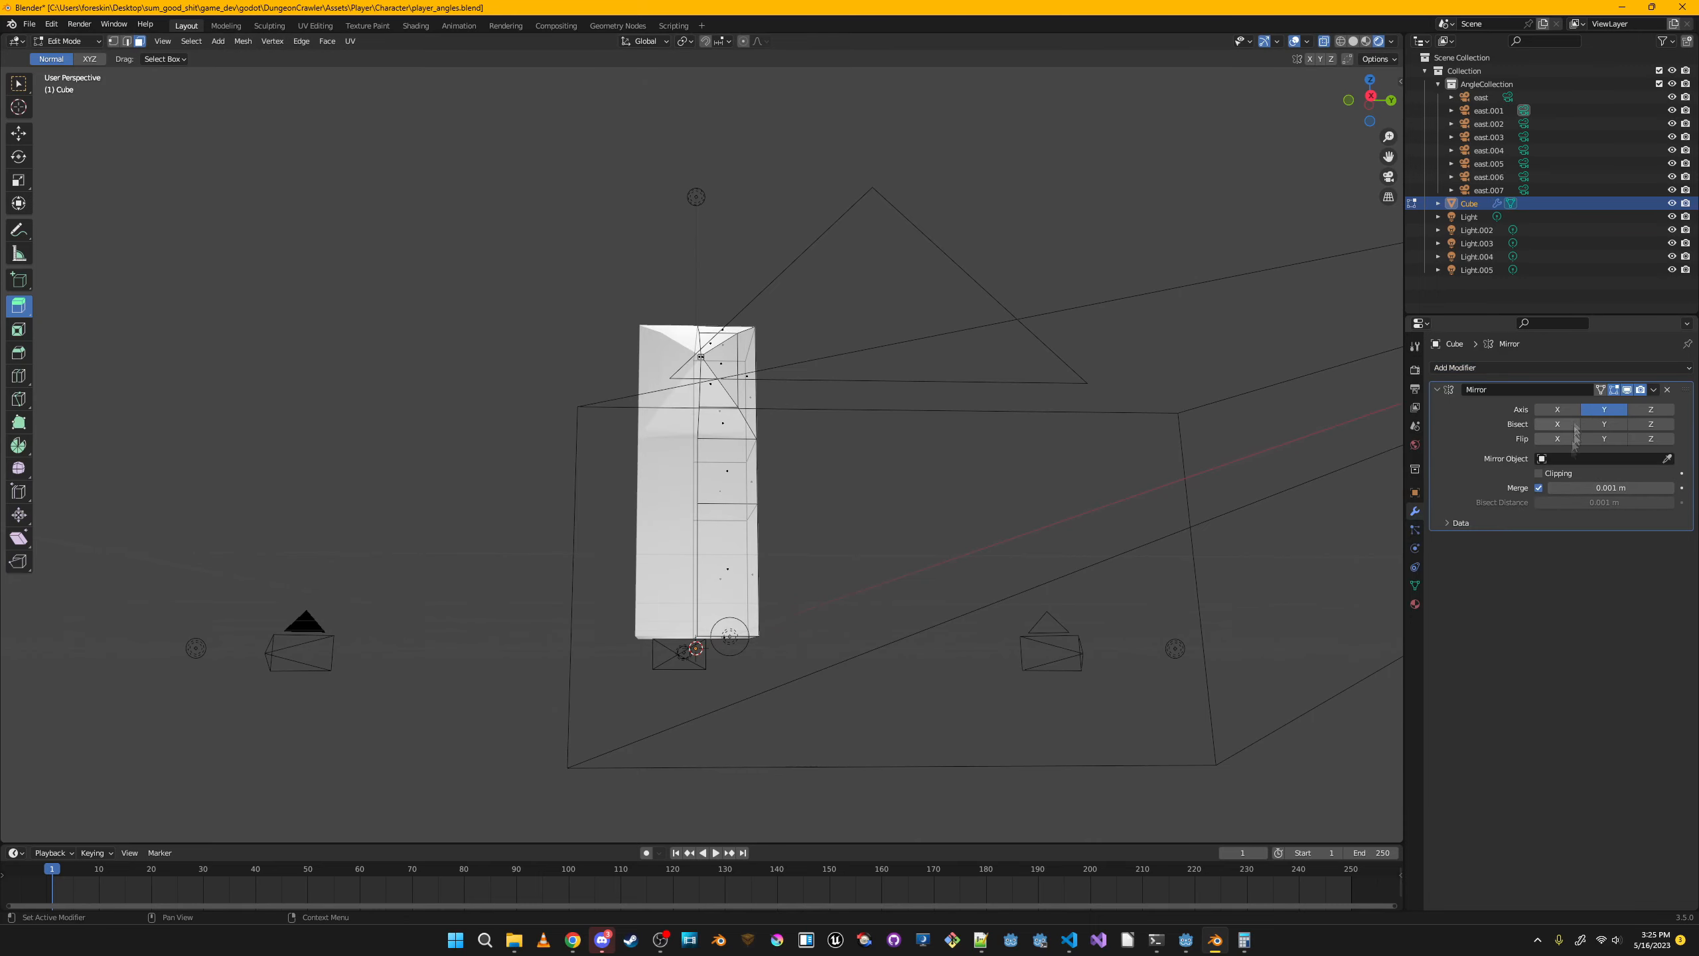
middle_drag(991, 346, 870, 428)
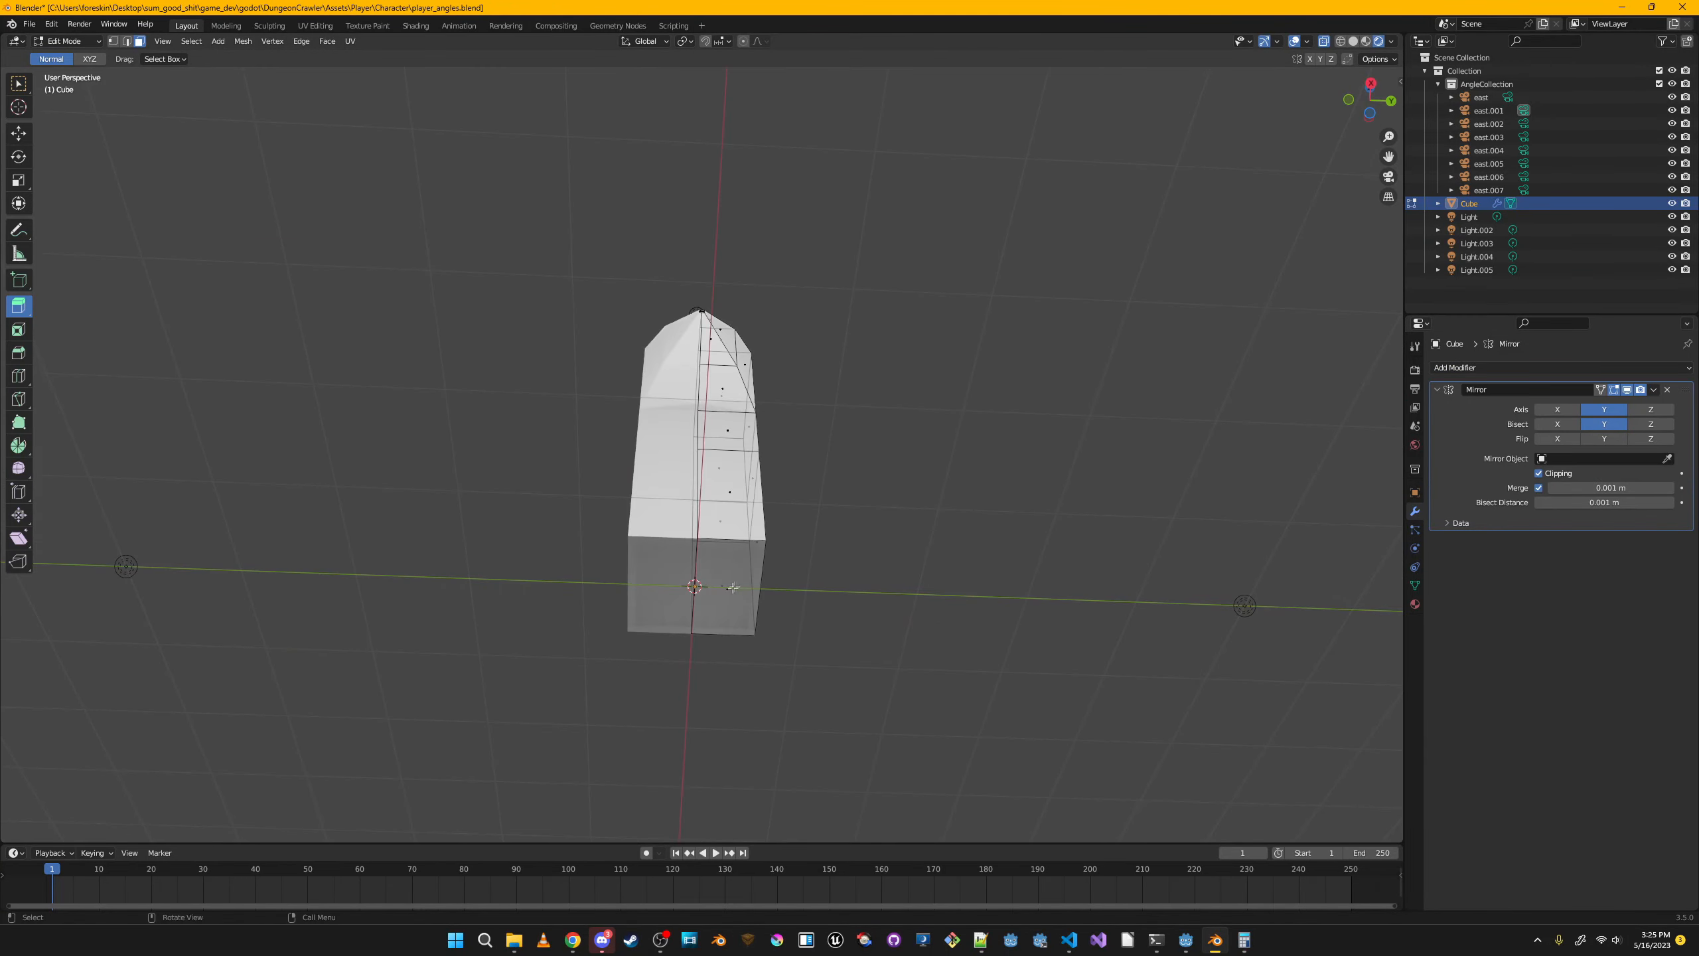
Move the body's bottom face outward along positive Y to spread the legs, toggling the mirror's clipping.
click(733, 587)
key(g)
click(792, 591)
middle_drag(792, 591, 871, 456)
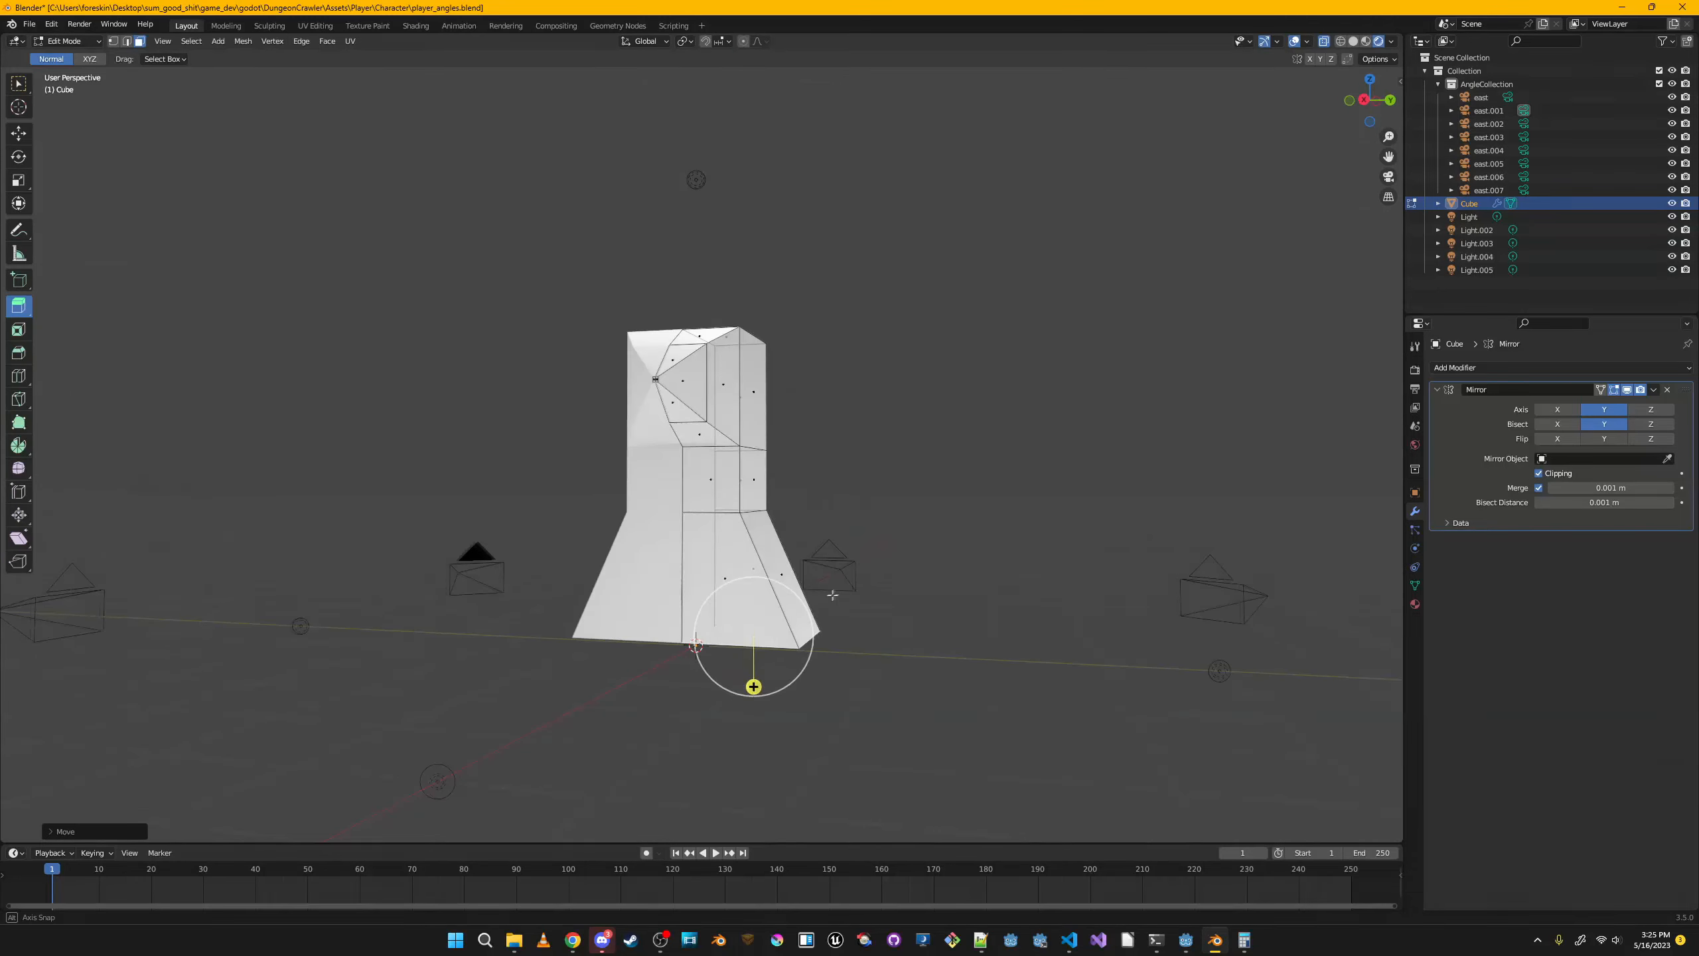
click(1538, 473)
middle_drag(855, 560, 679, 547)
key(g)
click(835, 457)
Fill the gap at the inner leg with a face and move the selected leg vertices along Y.
key(1)
key(f)
middle_drag(917, 402, 918, 515)
click(937, 514)
click(844, 642)
middle_drag(844, 643, 749, 577)
shift+click(816, 668)
key(g)
key(y)
click(926, 515)
Box-select the body vertices and scale them along X to adjust the body's depth.
drag(515, 262, 889, 683)
middle_drag(863, 536, 933, 513)
key(s)
key(x)
click(779, 534)
middle_drag(779, 534, 841, 479)
Extrude the shoulder face outward into an arm and add loop cuts across it.
key(e)
middle_drag(732, 465, 737, 547)
key(ctrl+r)
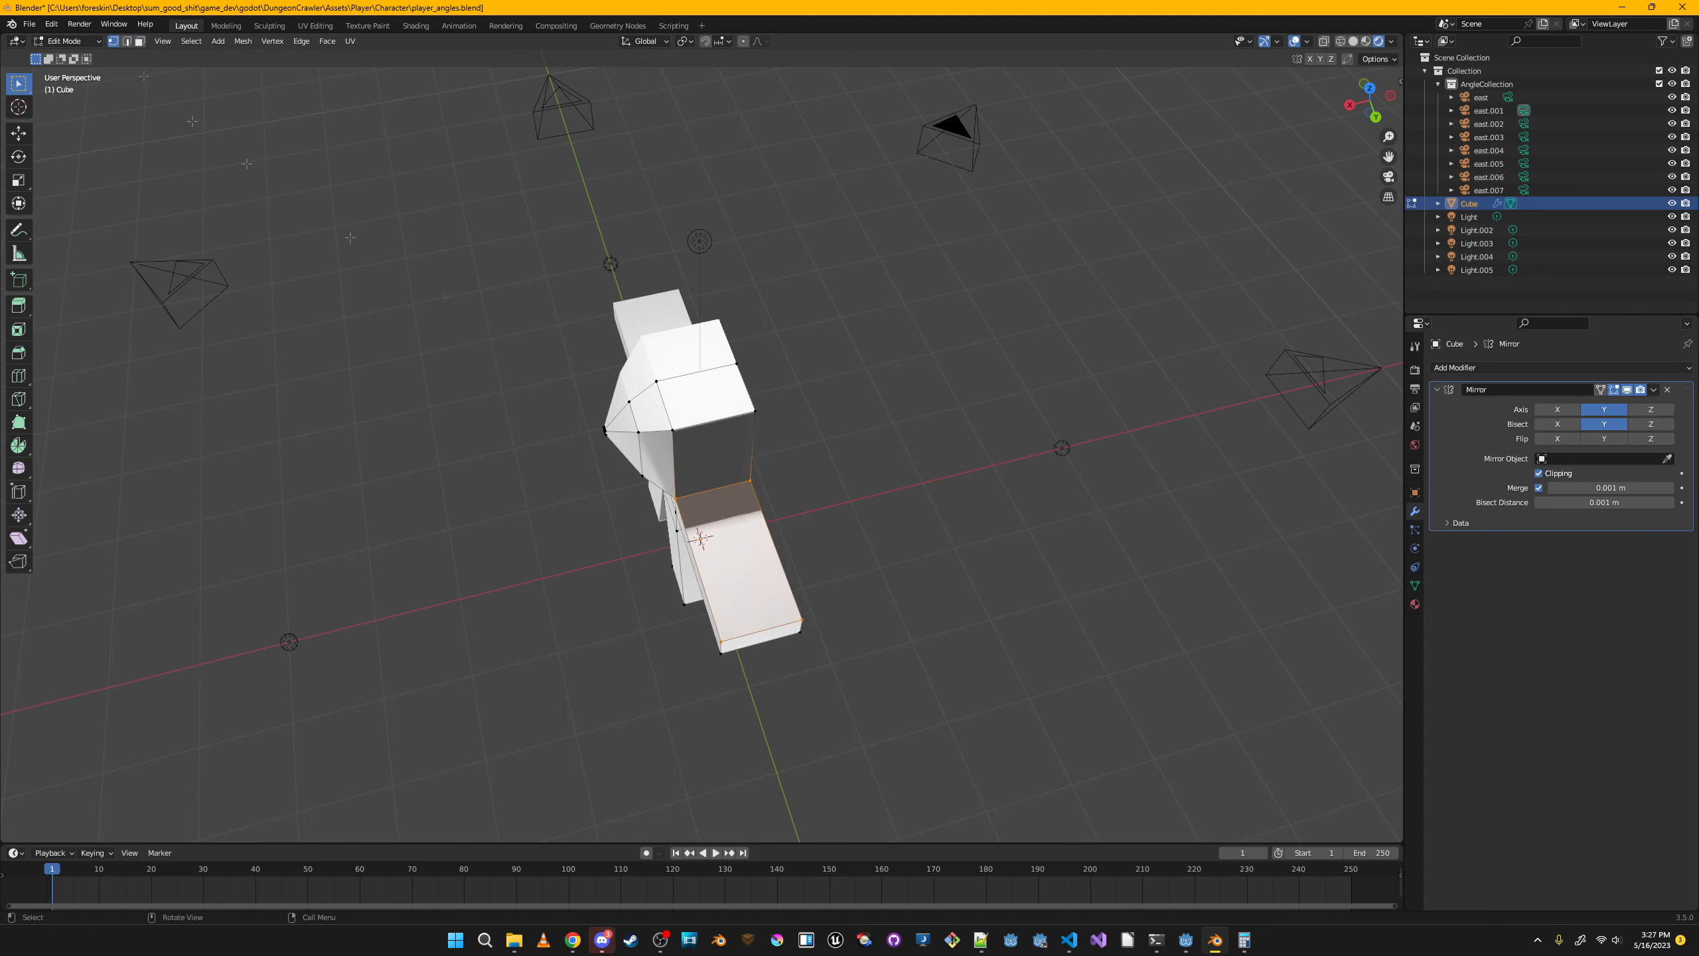
click(764, 529)
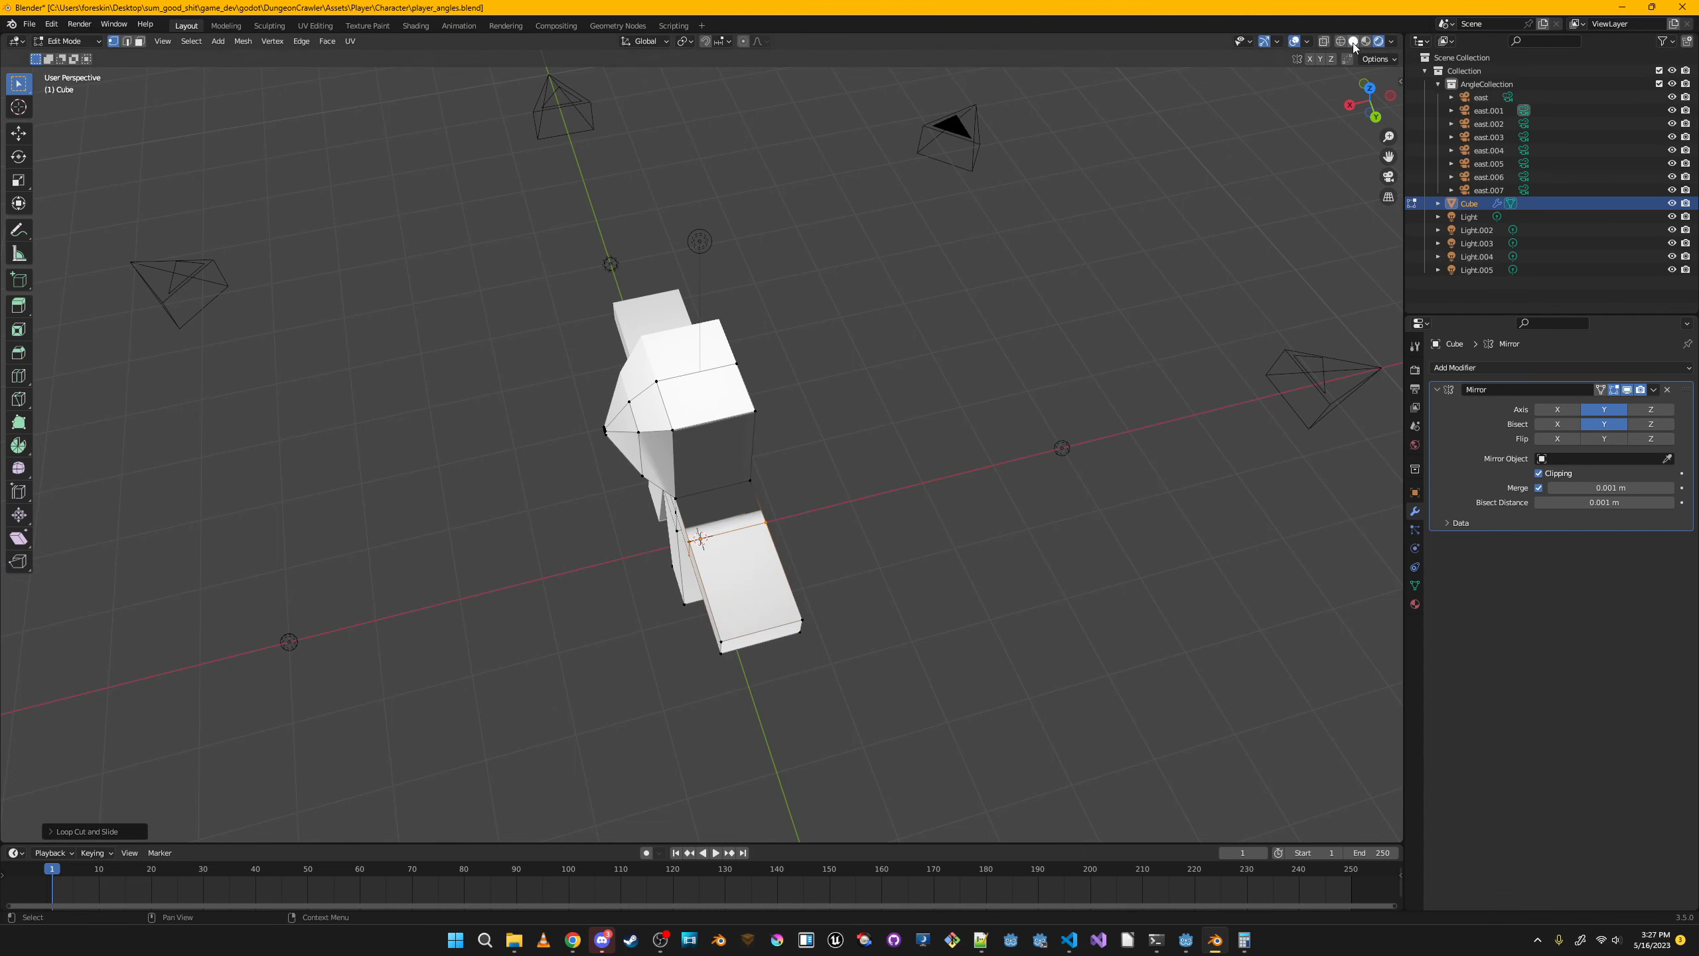
middle_drag(763, 528, 897, 450)
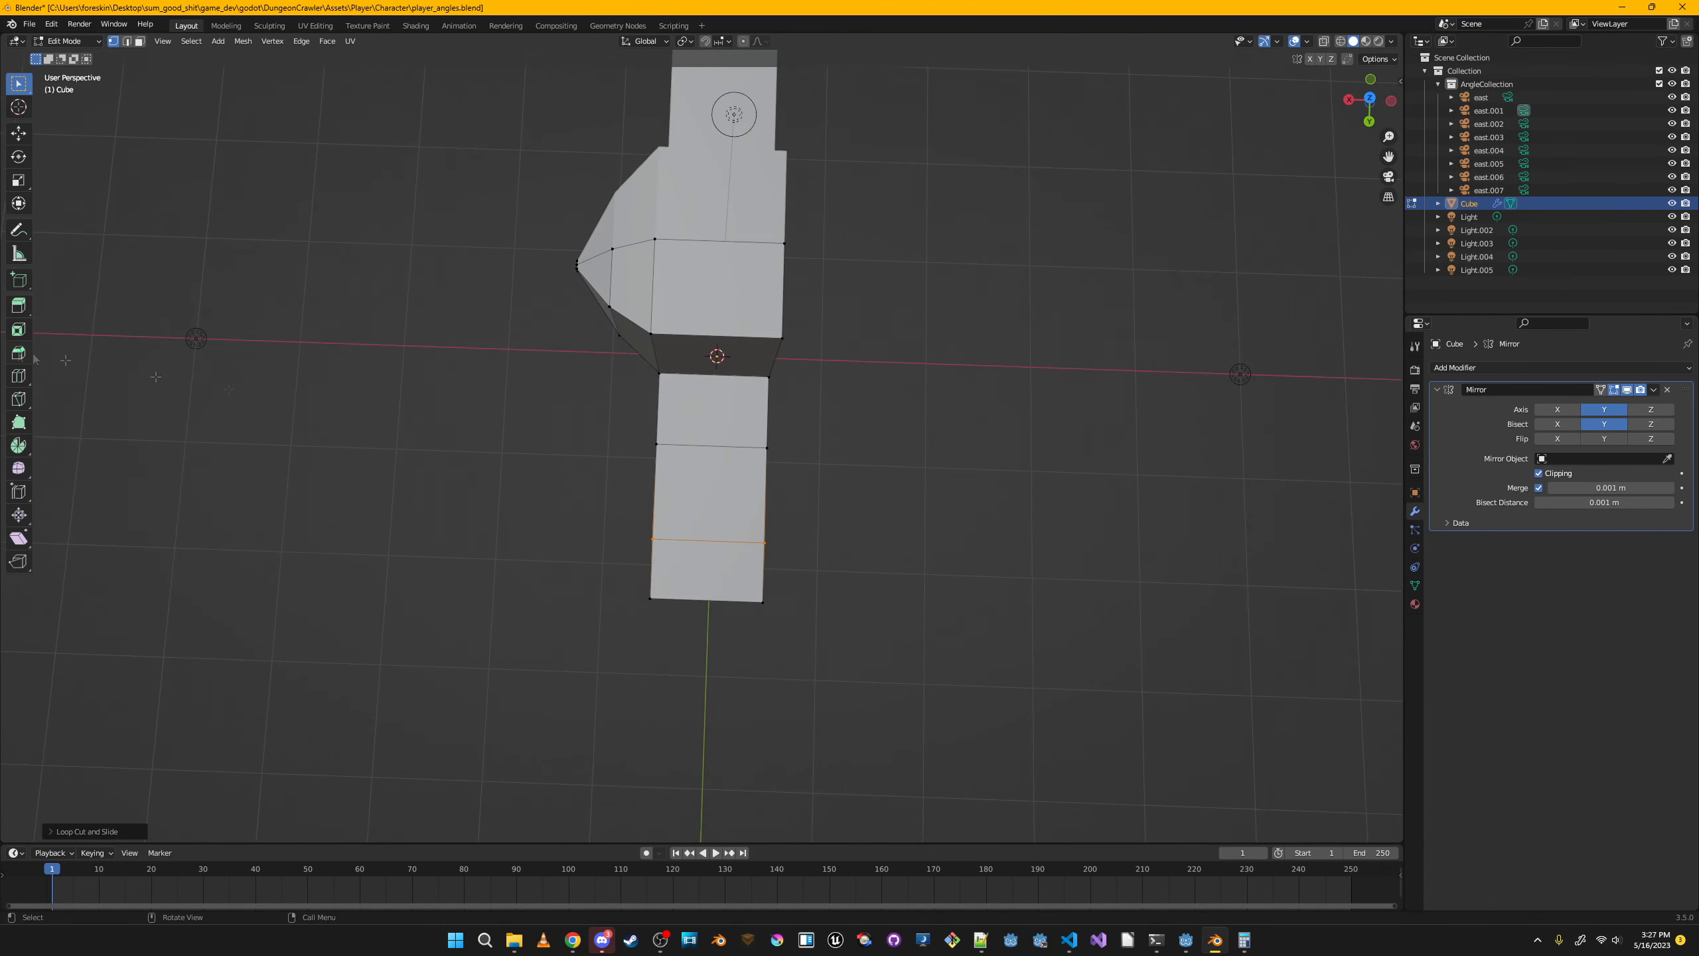
Select the arm's loop nearest the shoulder in the top view and scale it down.
key(KP_7)
key(b)
key(s)
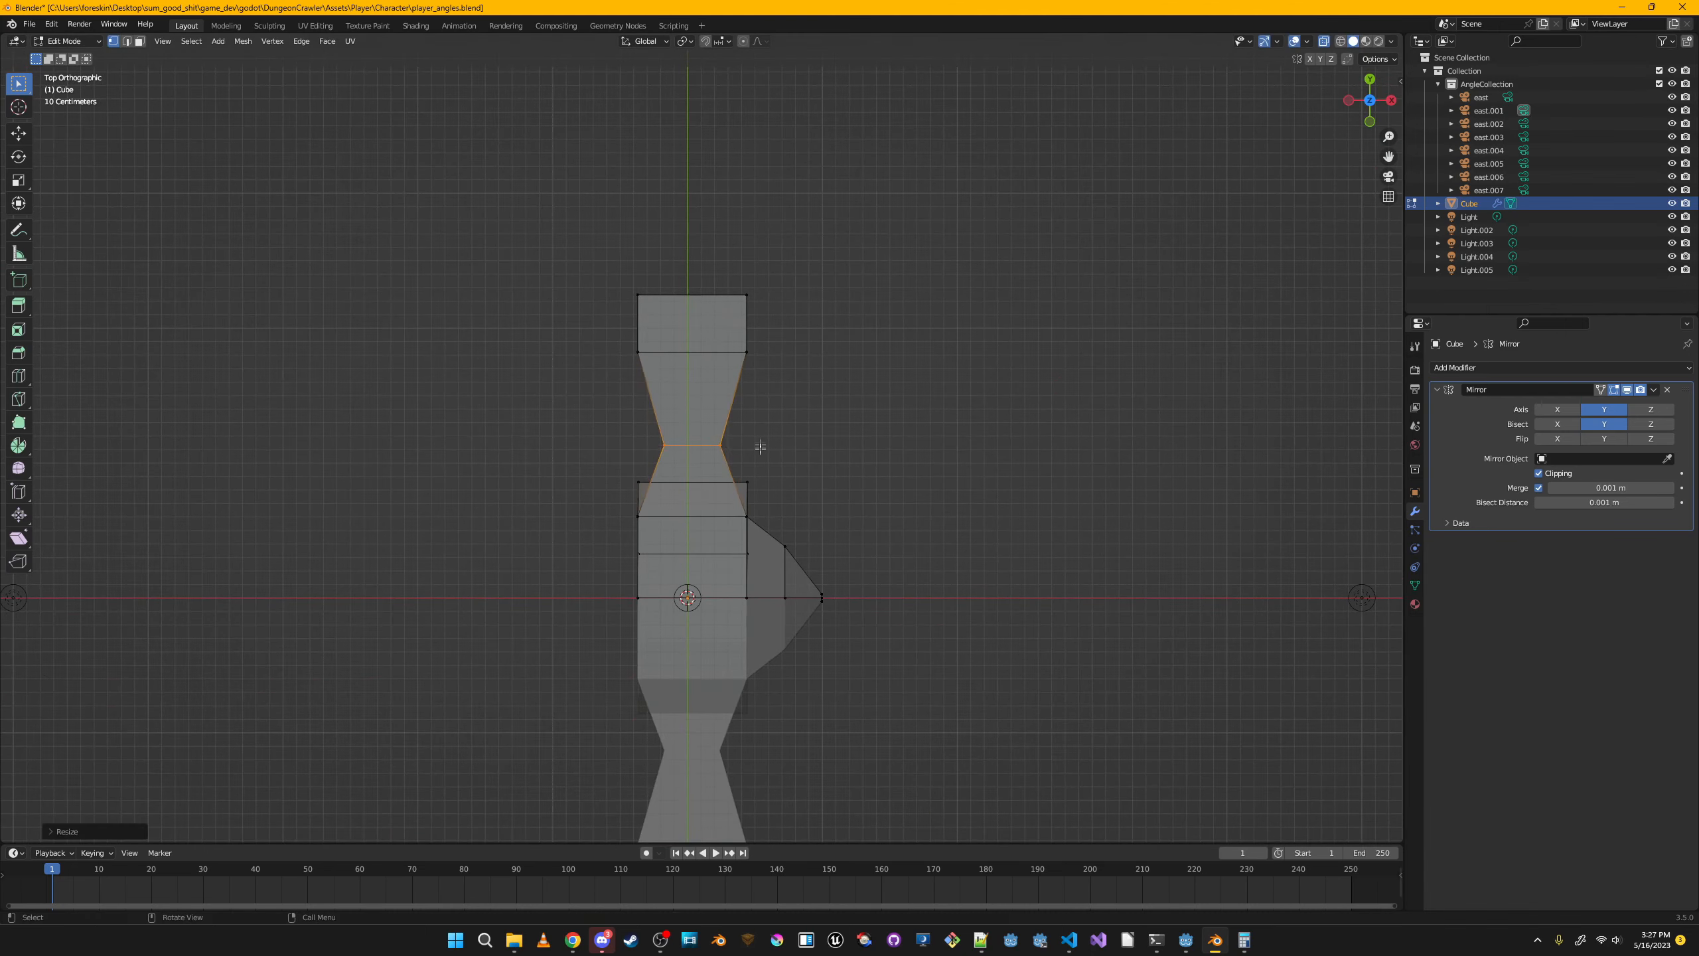
click(758, 444)
Taper the arm's end segment by scaling it down, narrowing it further in X and Y, and scaling it along Z.
drag(622, 274, 911, 369)
key(s)
click(789, 339)
key(s)
key(shift+z)
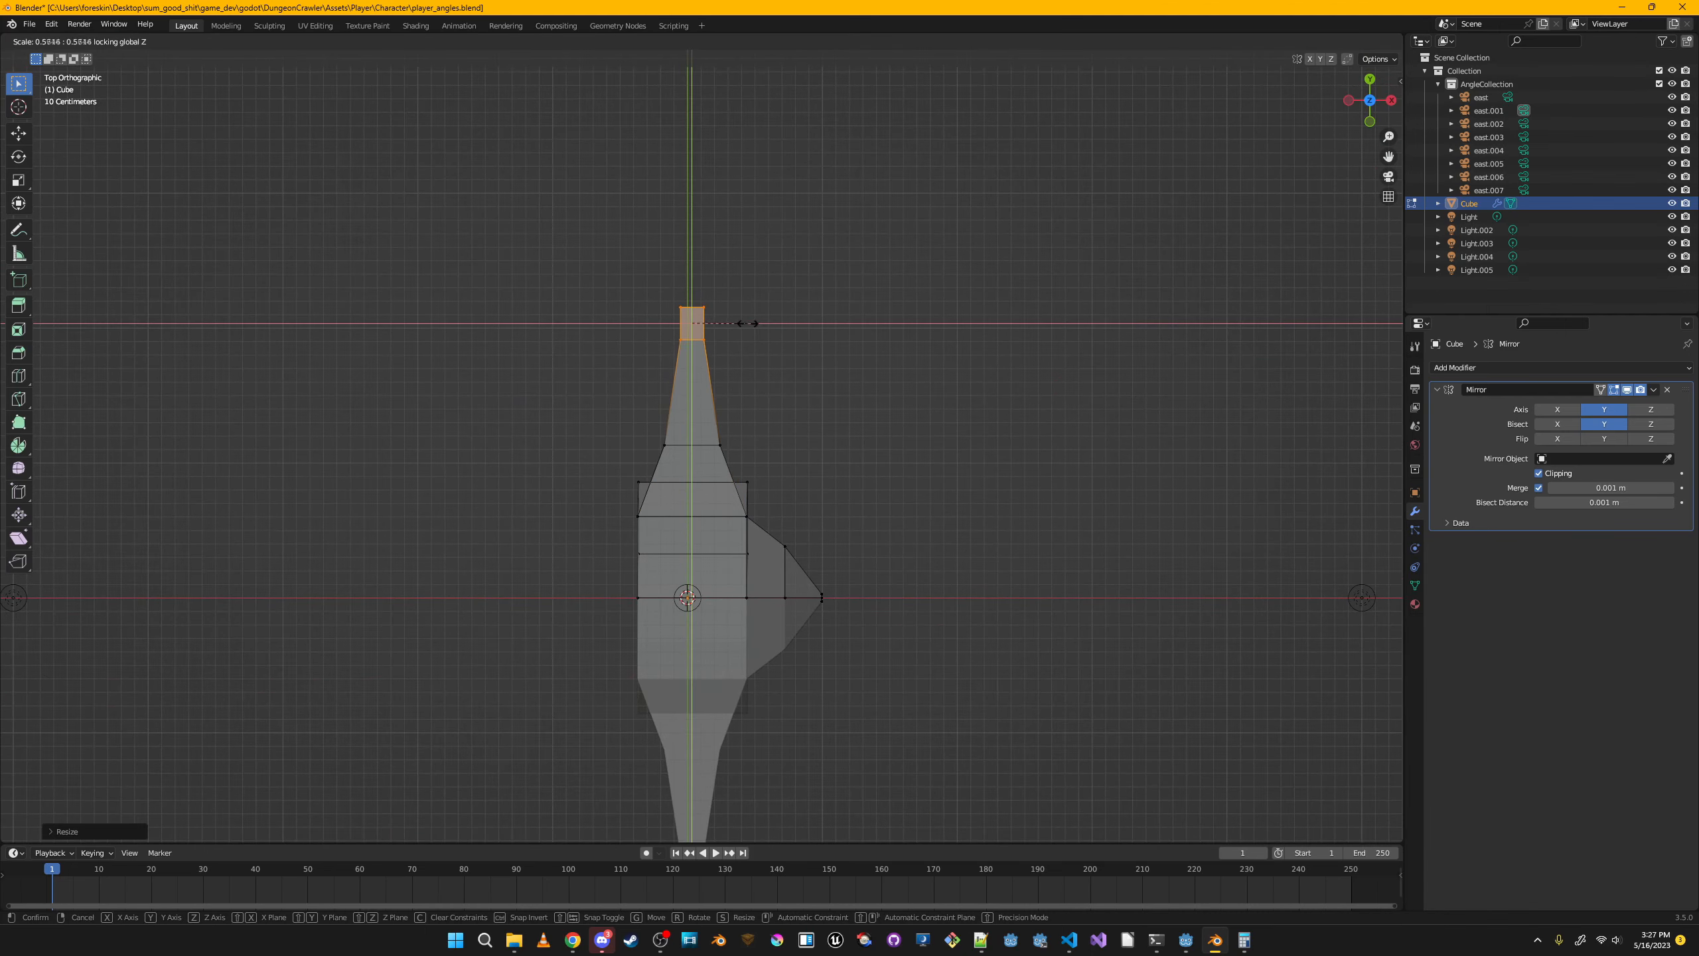
click(748, 325)
middle_drag(796, 329, 757, 231)
key(s)
key(z)
click(829, 338)
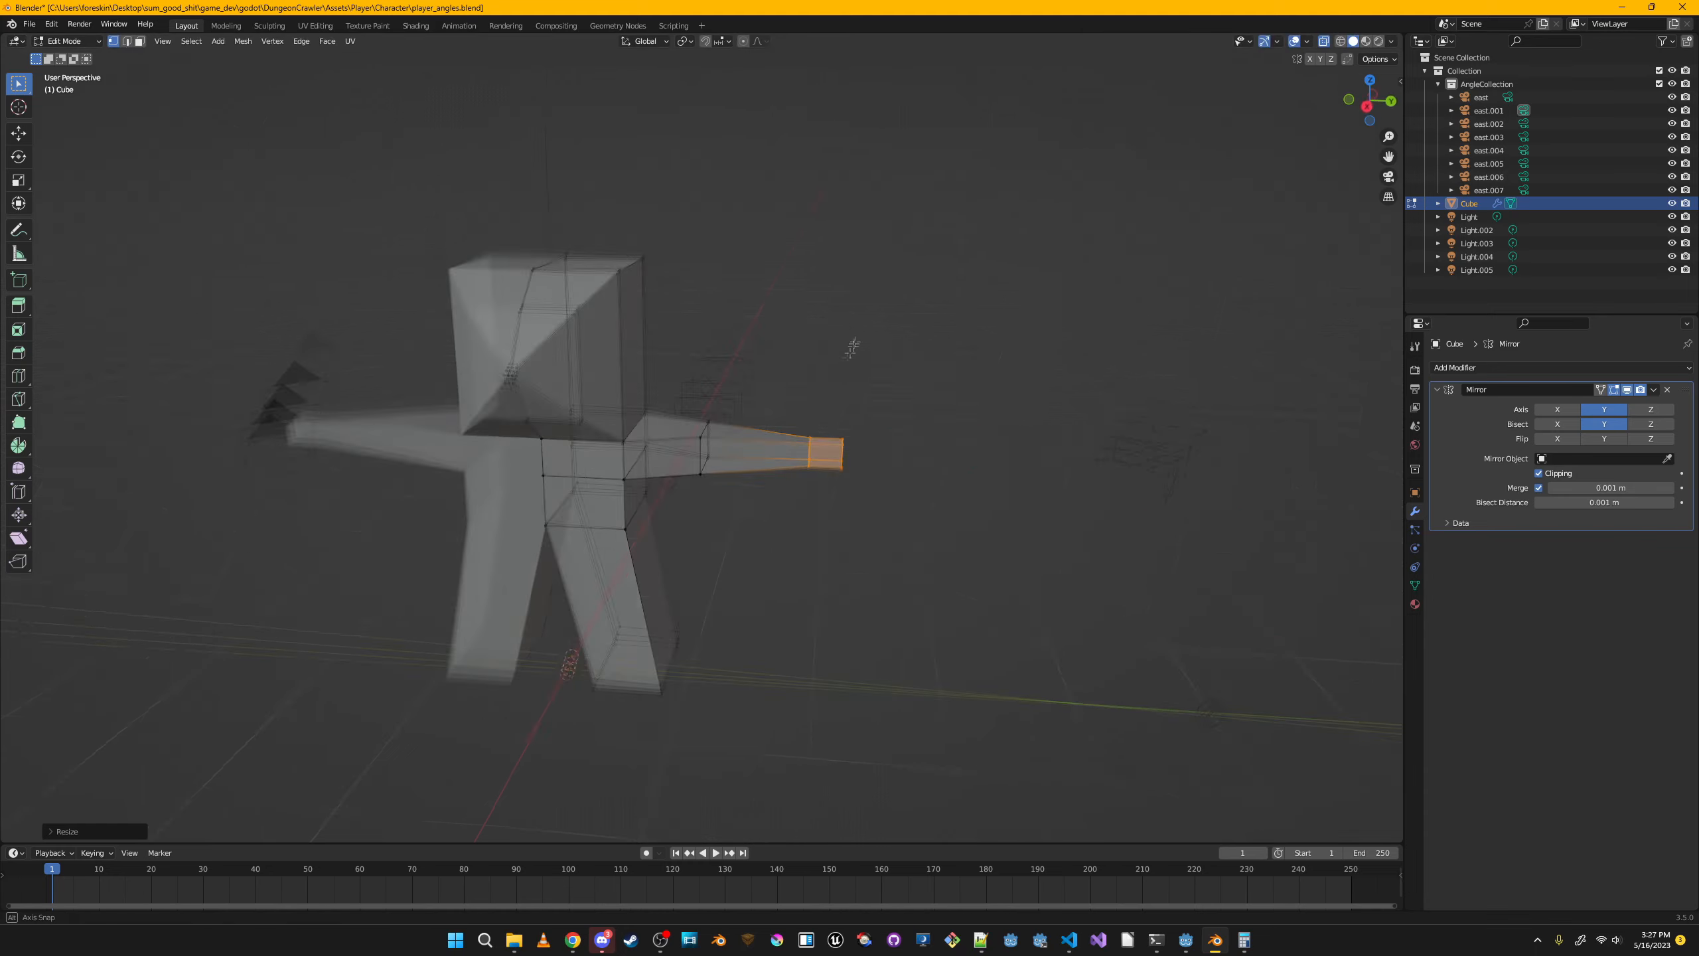
Narrow the leg's lower end and move the rear hip vertices backward along X.
middle_drag(853, 349, 740, 633)
key(b)
drag(740, 633, 742, 635)
middle_drag(741, 635, 924, 515)
click(758, 521)
key(g)
key(x)
click(963, 522)
Add a loop cut across the upper leg just below the hip and adjust its rear edge along X.
key(ctrl+r)
click(763, 581)
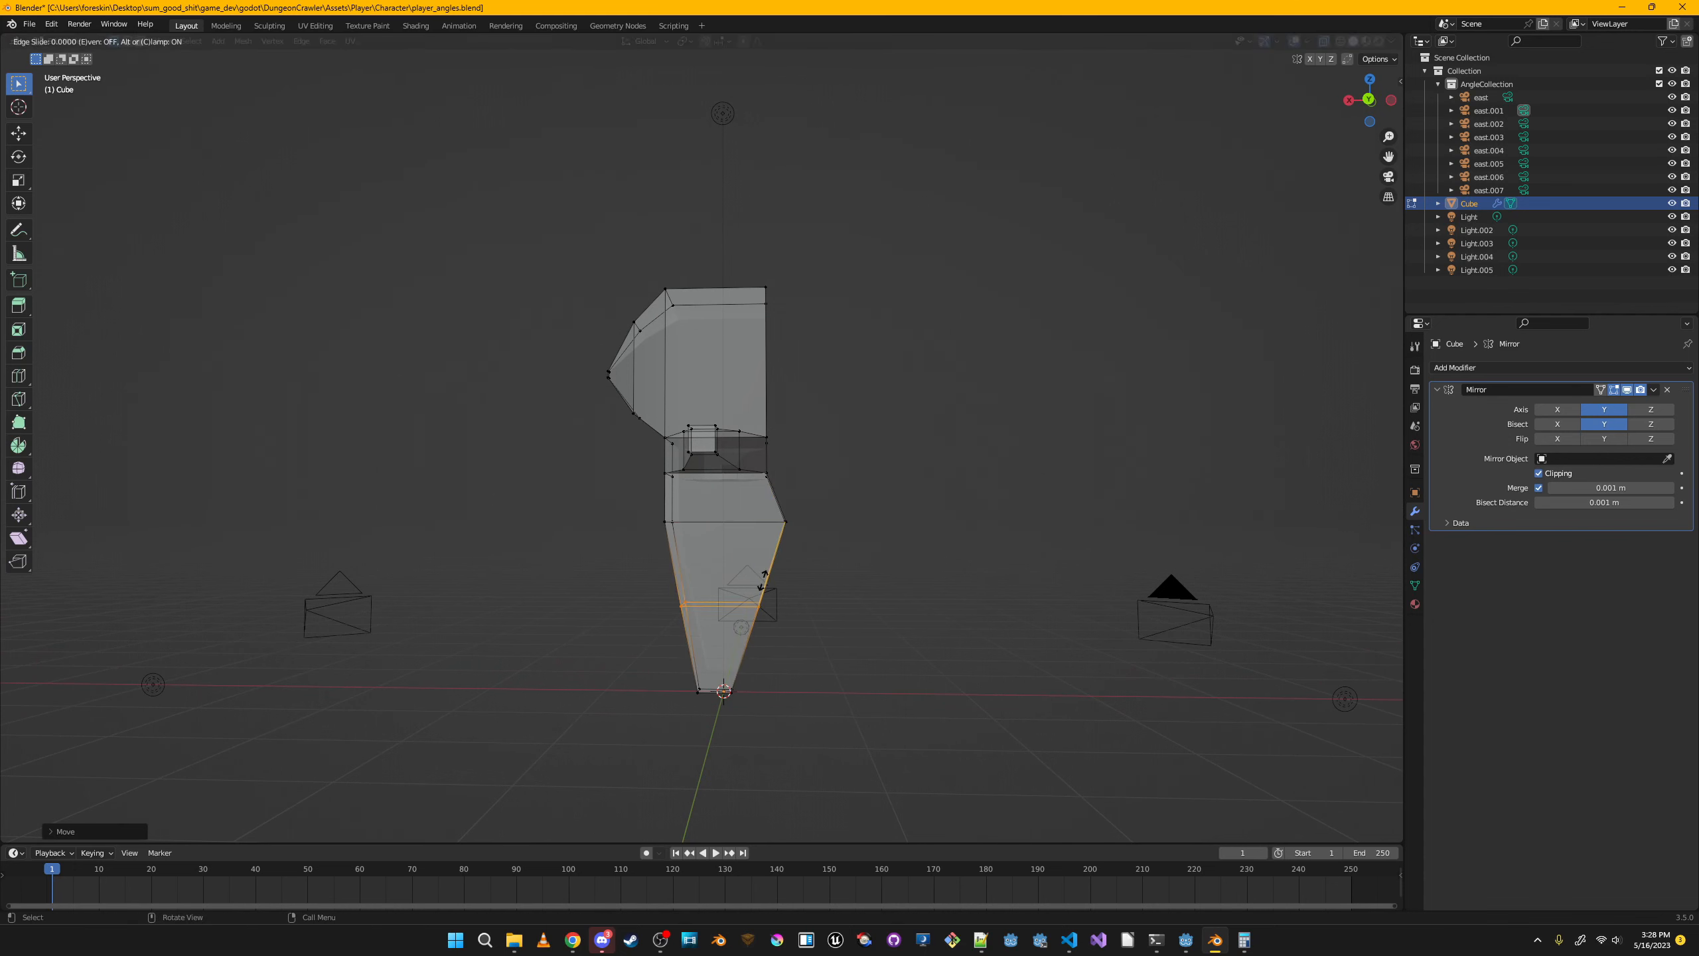
click(771, 569)
key(g)
key(x)
click(796, 566)
middle_drag(795, 565, 801, 564)
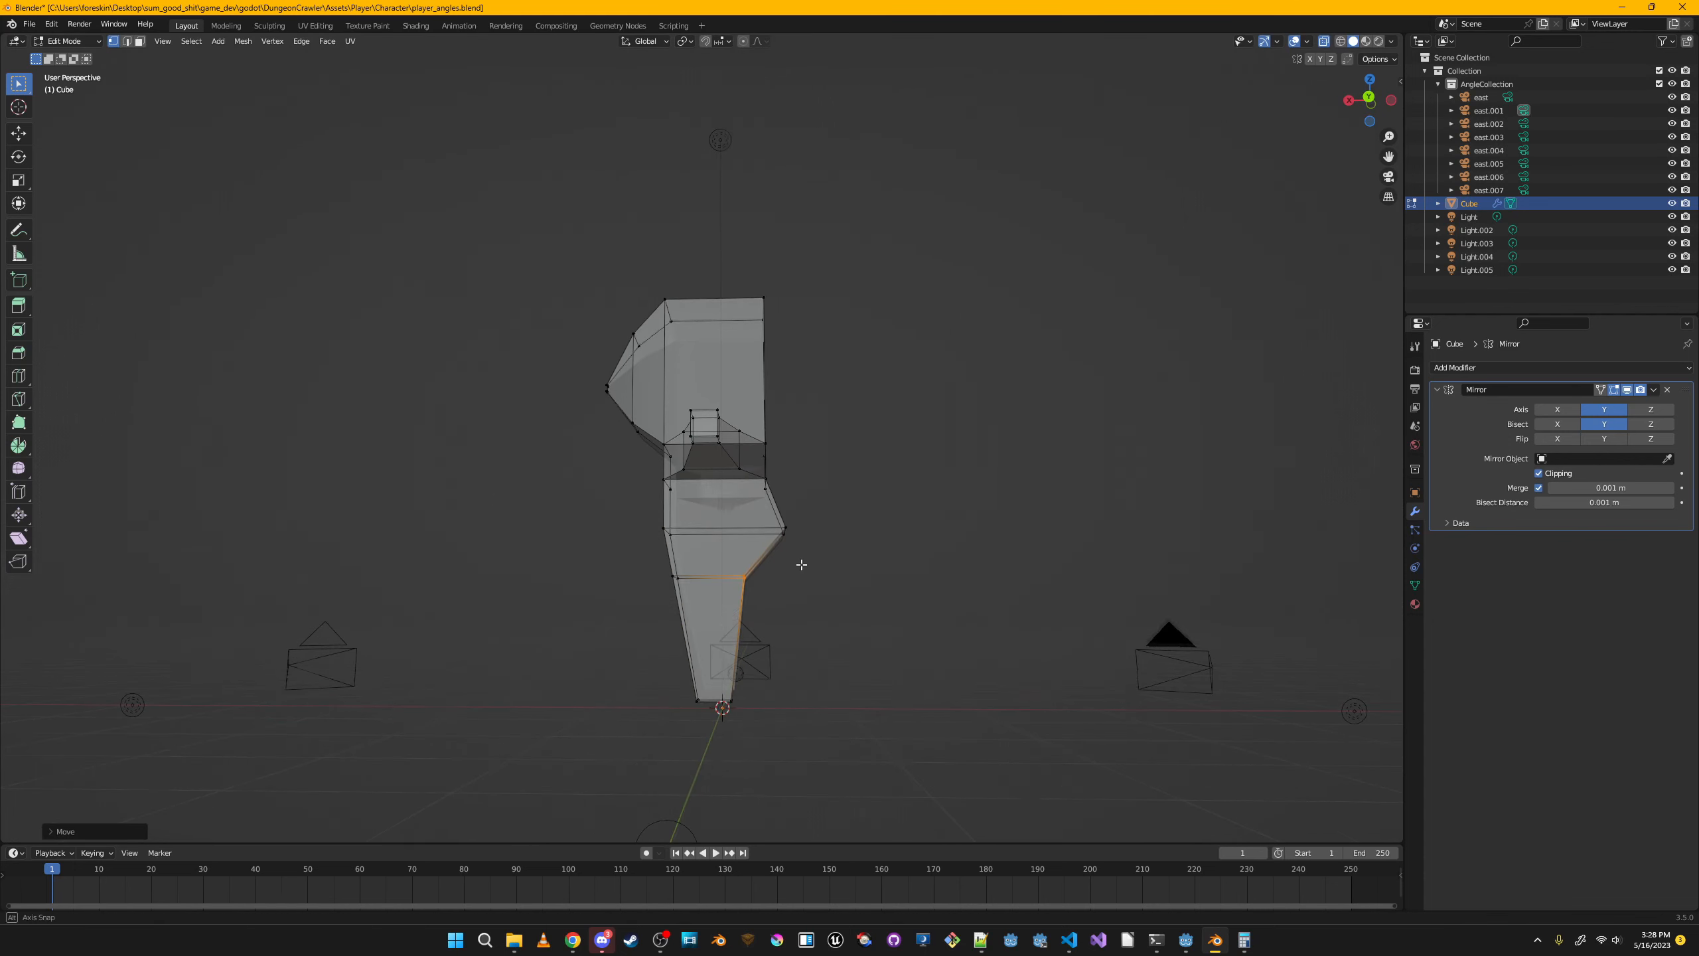
Shape the lower leg and ankle by repositioning their vertices.
click(716, 659)
middle_drag(715, 660, 683, 677)
key(g)
key(x)
right_click(709, 673)
click(700, 680)
key(g)
click(716, 681)
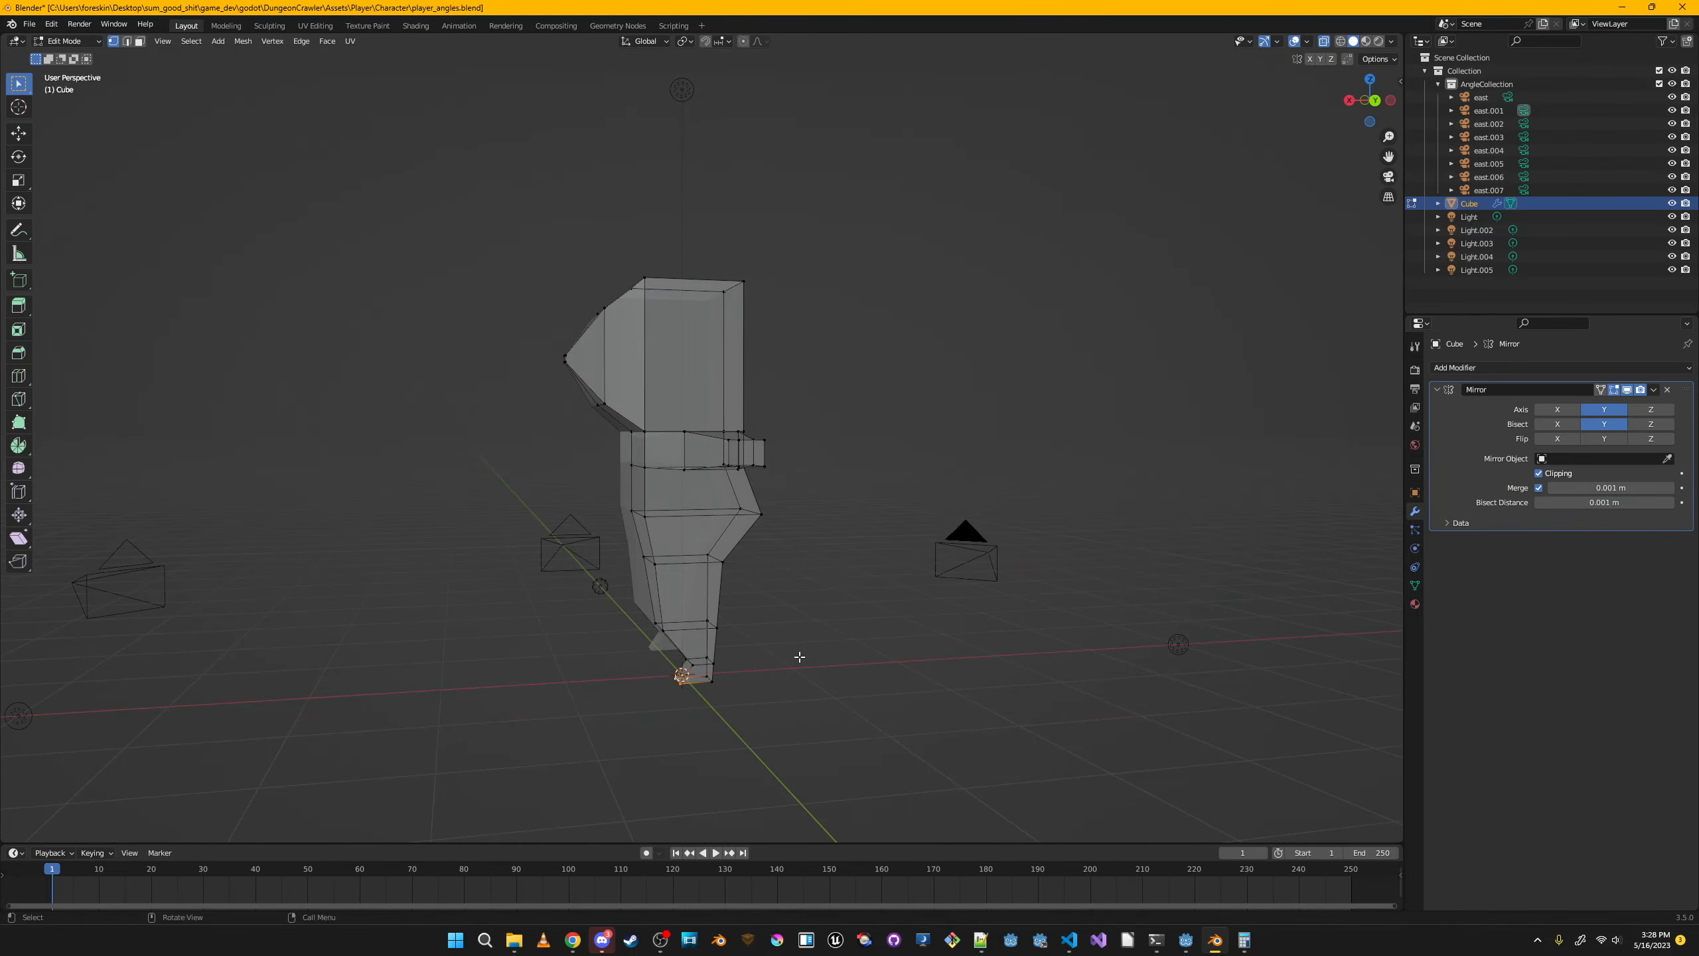
Narrow the top of the head by moving its outer vertices inward and push the snout tip back.
middle_drag(800, 656, 630, 174)
key(g)
click(852, 375)
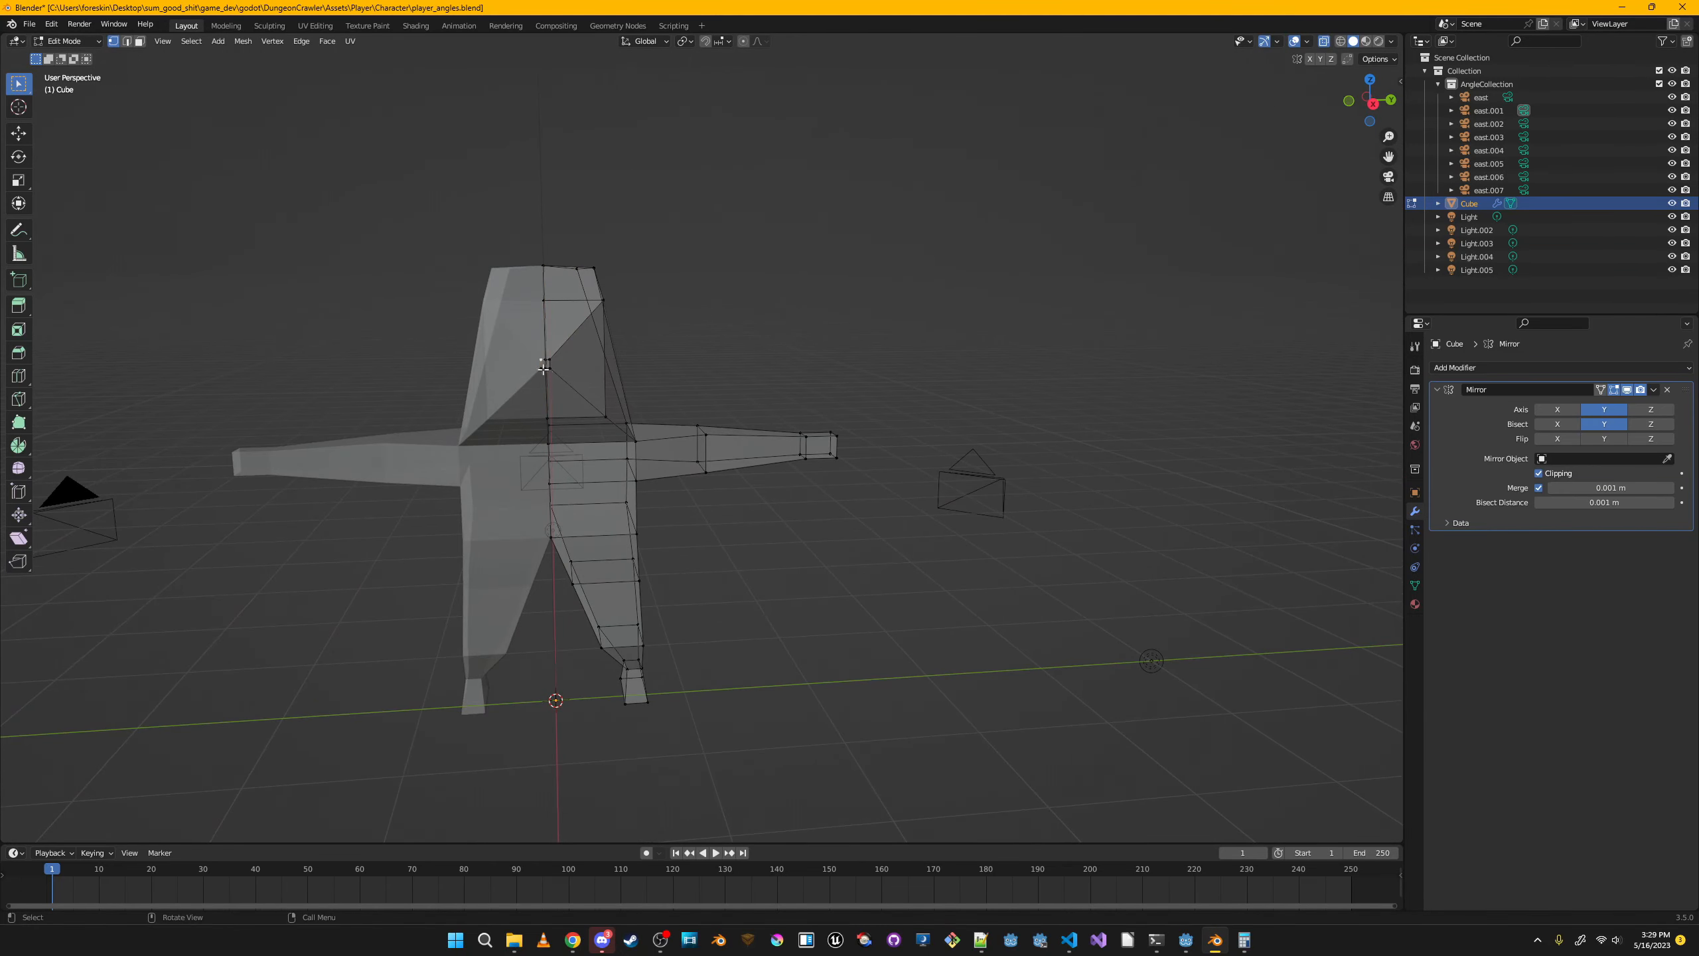
middle_drag(543, 367, 452, 396)
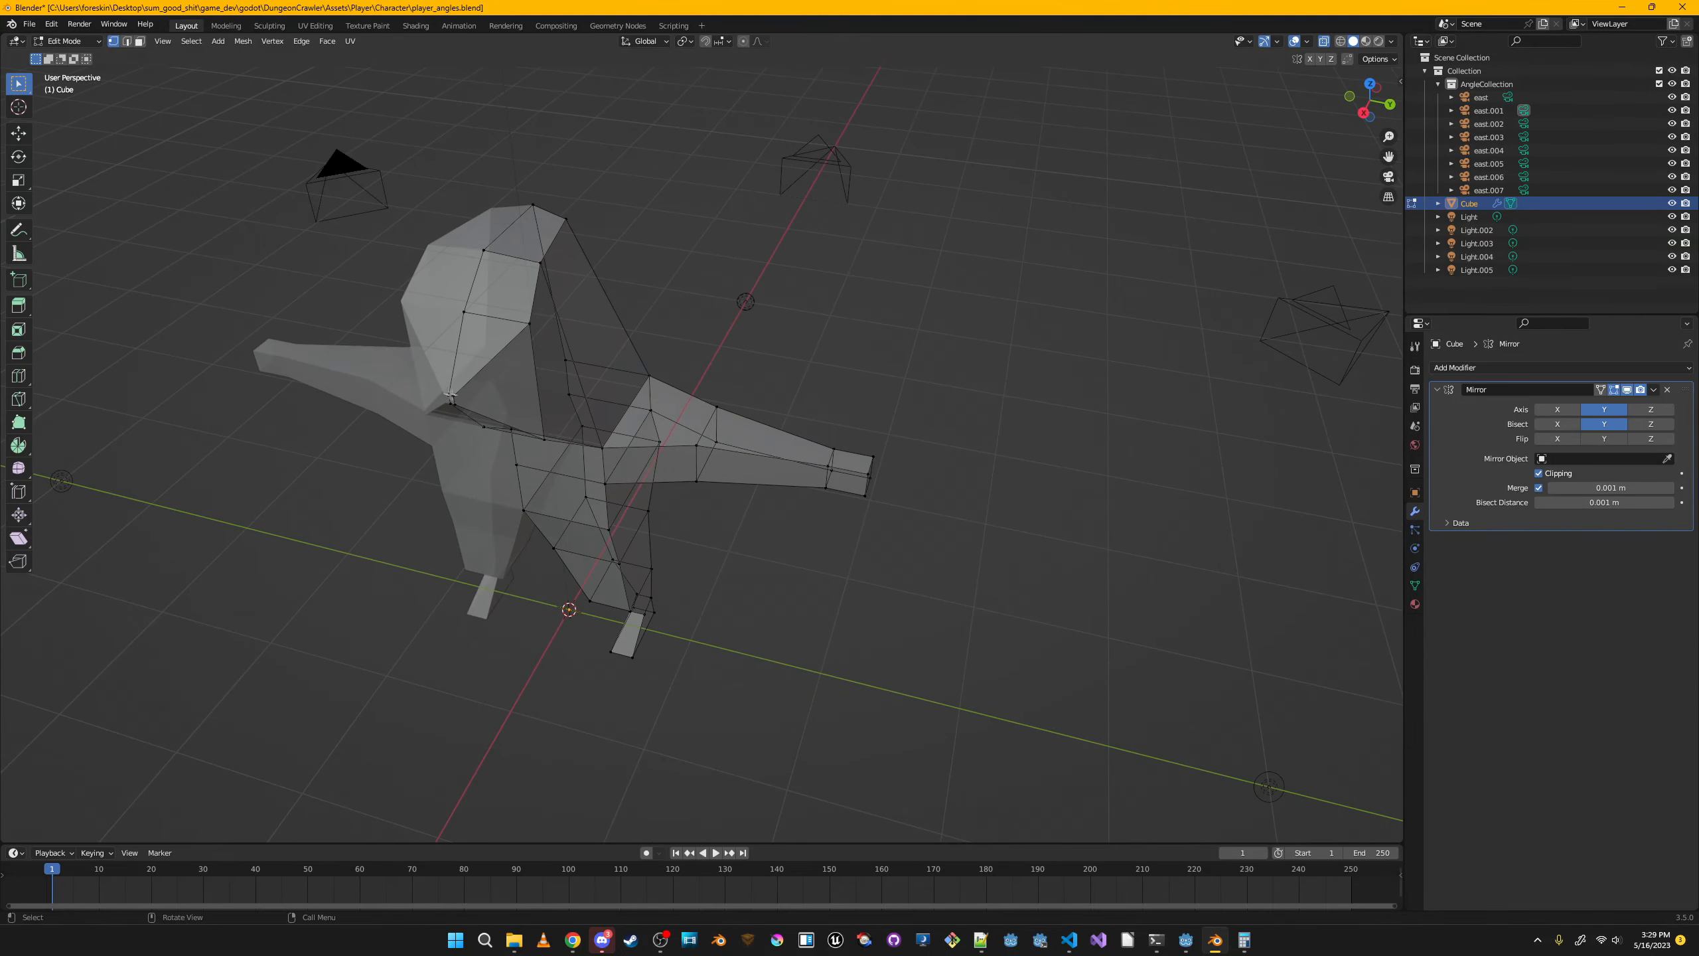
key(g)
click(525, 368)
middle_drag(535, 362, 619, 302)
Add a loop cut across the lower front of the face.
key(ctrl+r)
click(583, 327)
click(588, 348)
middle_drag(741, 375, 710, 400)
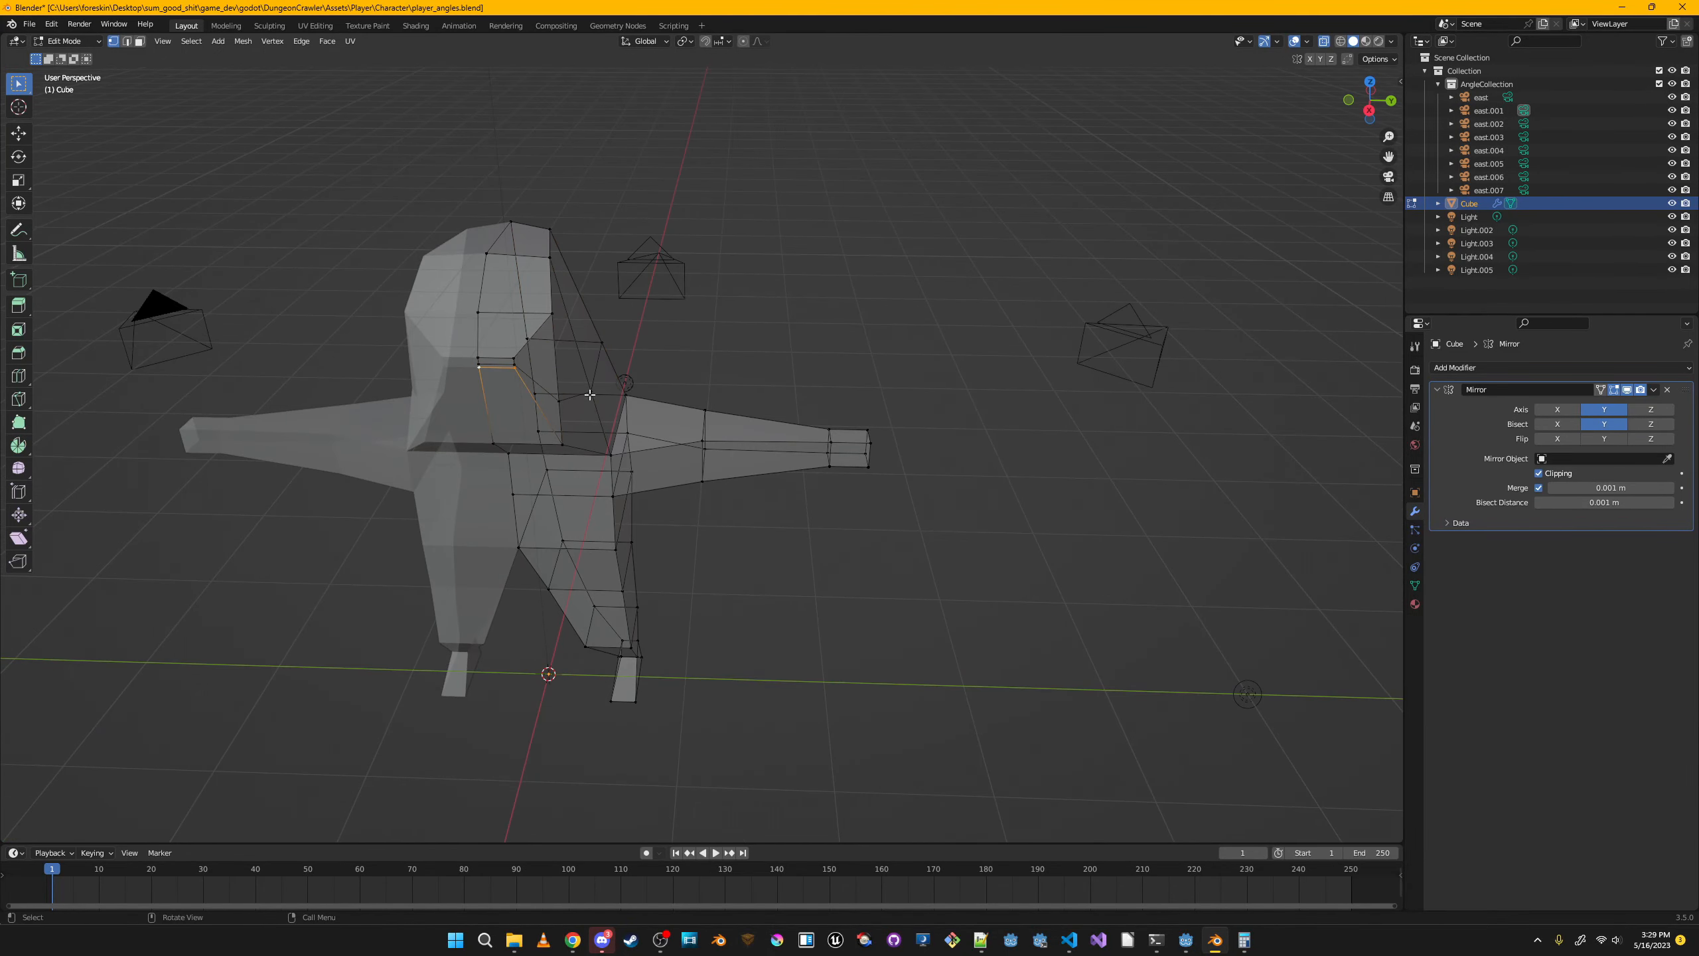
Lower the new face loop along Z and shift it back along X.
key(g)
key(z)
click(588, 456)
middle_drag(588, 452, 516, 375)
key(g)
key(x)
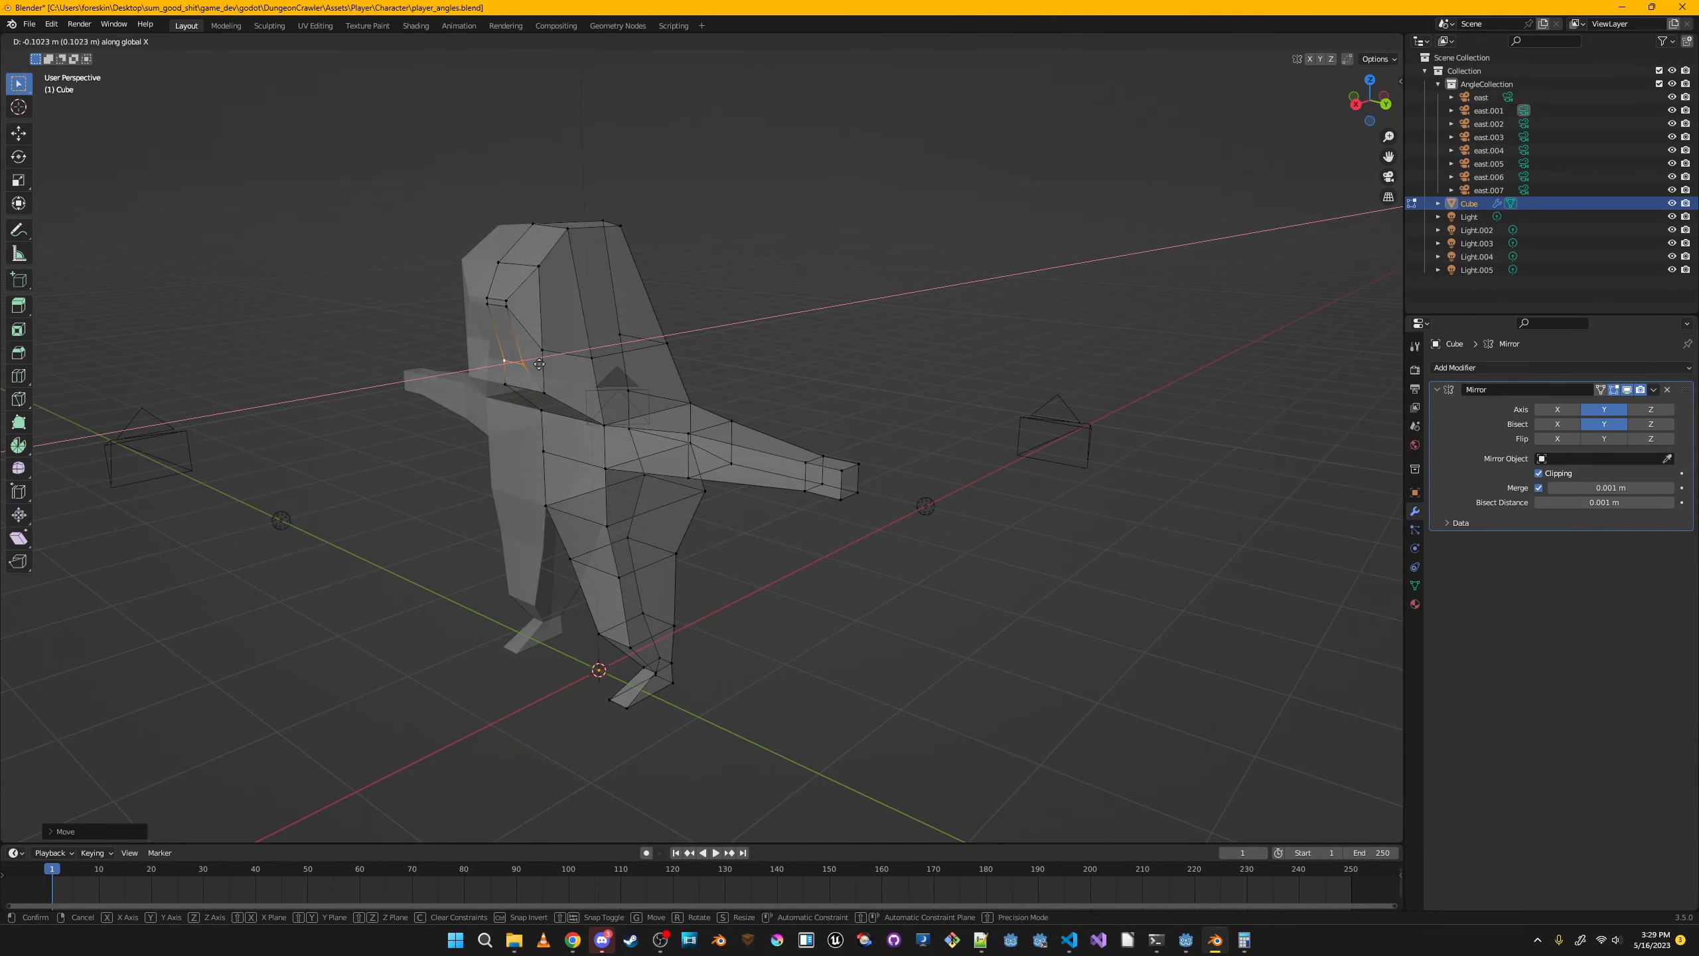
click(539, 364)
Add another loop cut across the lower face and adjust its position along X.
key(ctrl+r)
click(535, 375)
click(535, 377)
key(x)
click(581, 371)
Move the two vertices at the top of the inner face back into the head.
mouse_move(581, 370)
middle_down()
mouse_move(614, 380)
mouse_move(571, 377)
middle_up()
click(506, 307)
shift+click(488, 301)
key(g)
click(553, 306)
Reposition the remaining inner face vertices to shape the recessed hood opening.
click(507, 303)
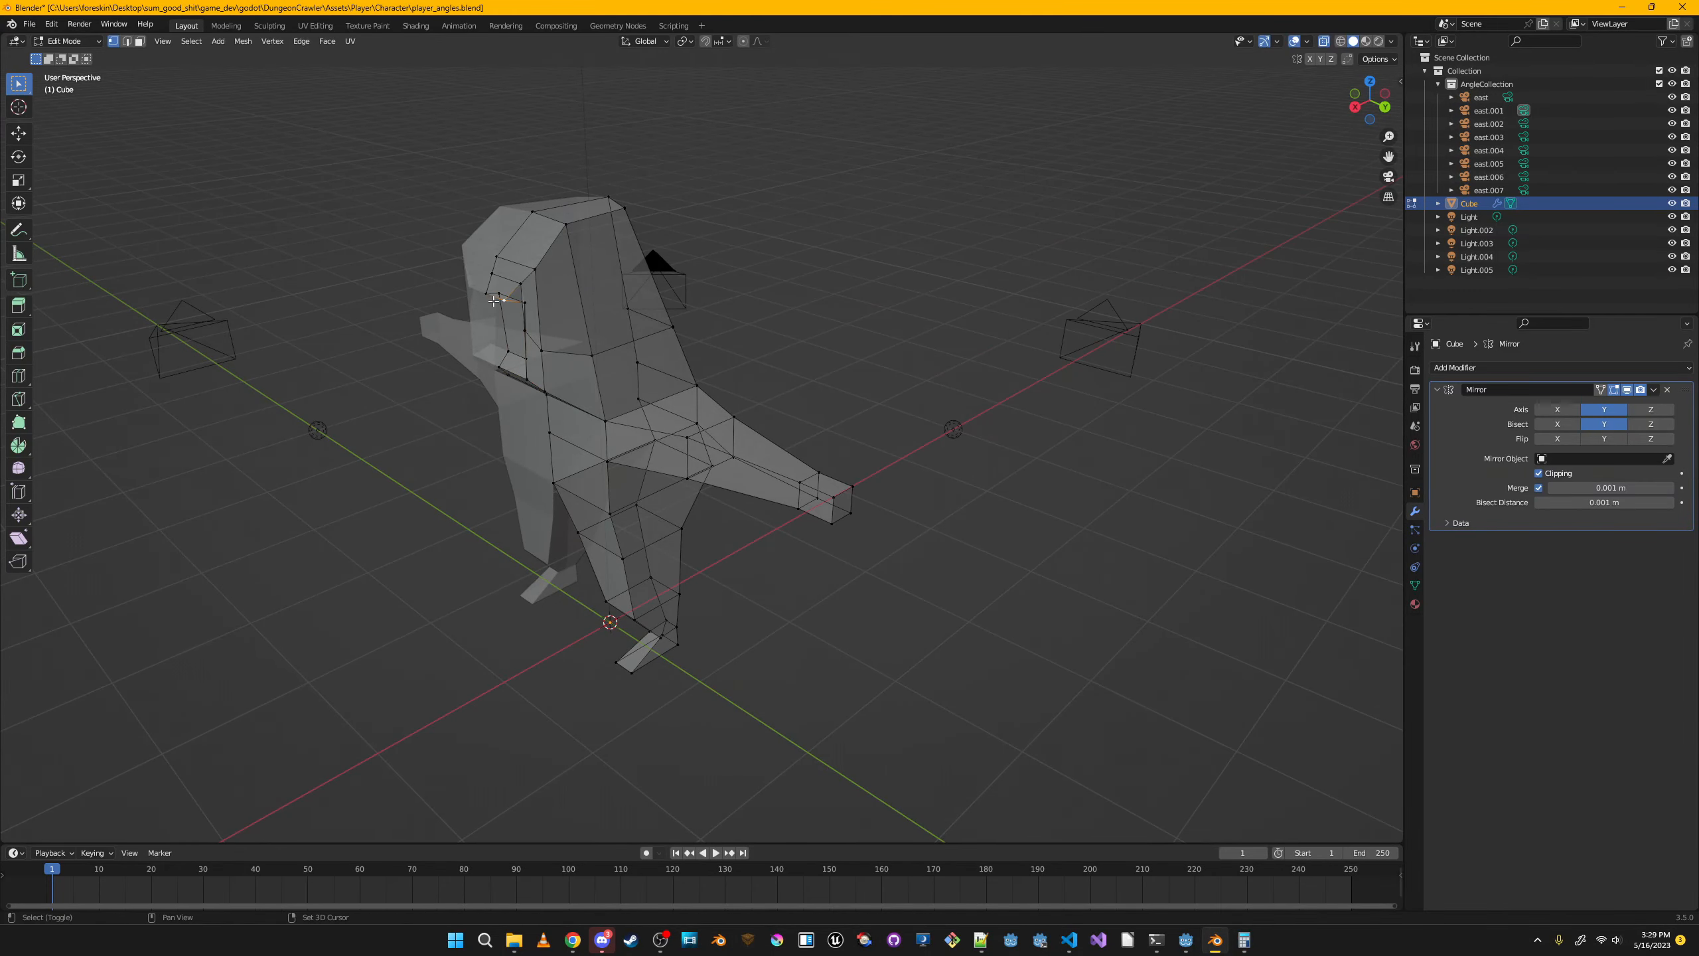
click(507, 301)
middle_drag(539, 276, 606, 468)
key(g)
click(664, 264)
key(g)
click(619, 332)
Move the vertex on the front of the chest outward to round the torso.
key(Tab)
key(Tab)
click(587, 459)
right_click(587, 461)
click(563, 482)
key(g)
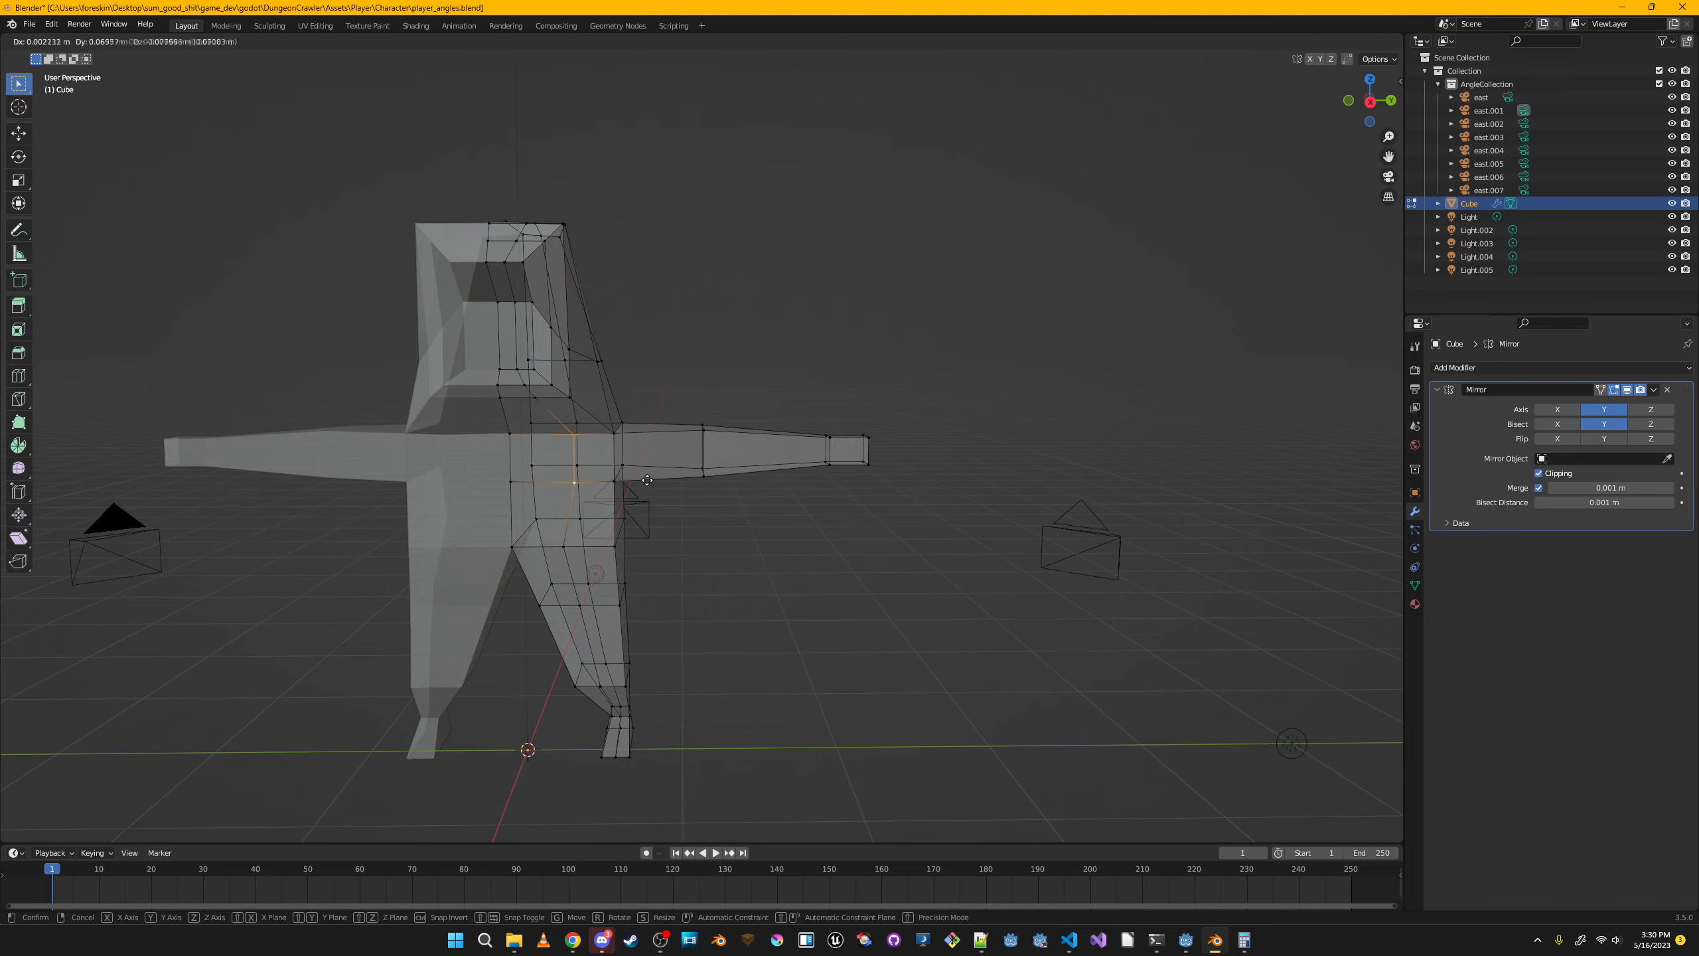
click(579, 444)
Add the neighbouring chest vertices to the selection and move them along X to shape the belly.
shift+click(510, 434)
shift+click(511, 481)
middle_drag(709, 439, 628, 495)
key(x)
key(g)
key(x)
click(602, 529)
Select the vertices at the side of the torso, move them along Y and scale them.
drag(607, 509, 646, 556)
middle_drag(780, 514, 602, 498)
key(g)
key(y)
click(763, 490)
key(s)
click(863, 524)
Leave Edit Mode and examine the character in rendered viewport shading.
middle_drag(863, 524, 1171, 492)
key(Tab)
scroll(827, 483, down, 7)
click(806, 472)
mouse_move(806, 472)
middle_down()
mouse_move(866, 458)
mouse_move(806, 498)
middle_up()
click(1380, 42)
mouse_move(964, 327)
middle_down()
mouse_move(1005, 361)
mouse_move(784, 421)
mouse_move(933, 371)
middle_up()
scroll(998, 366, up, 5)
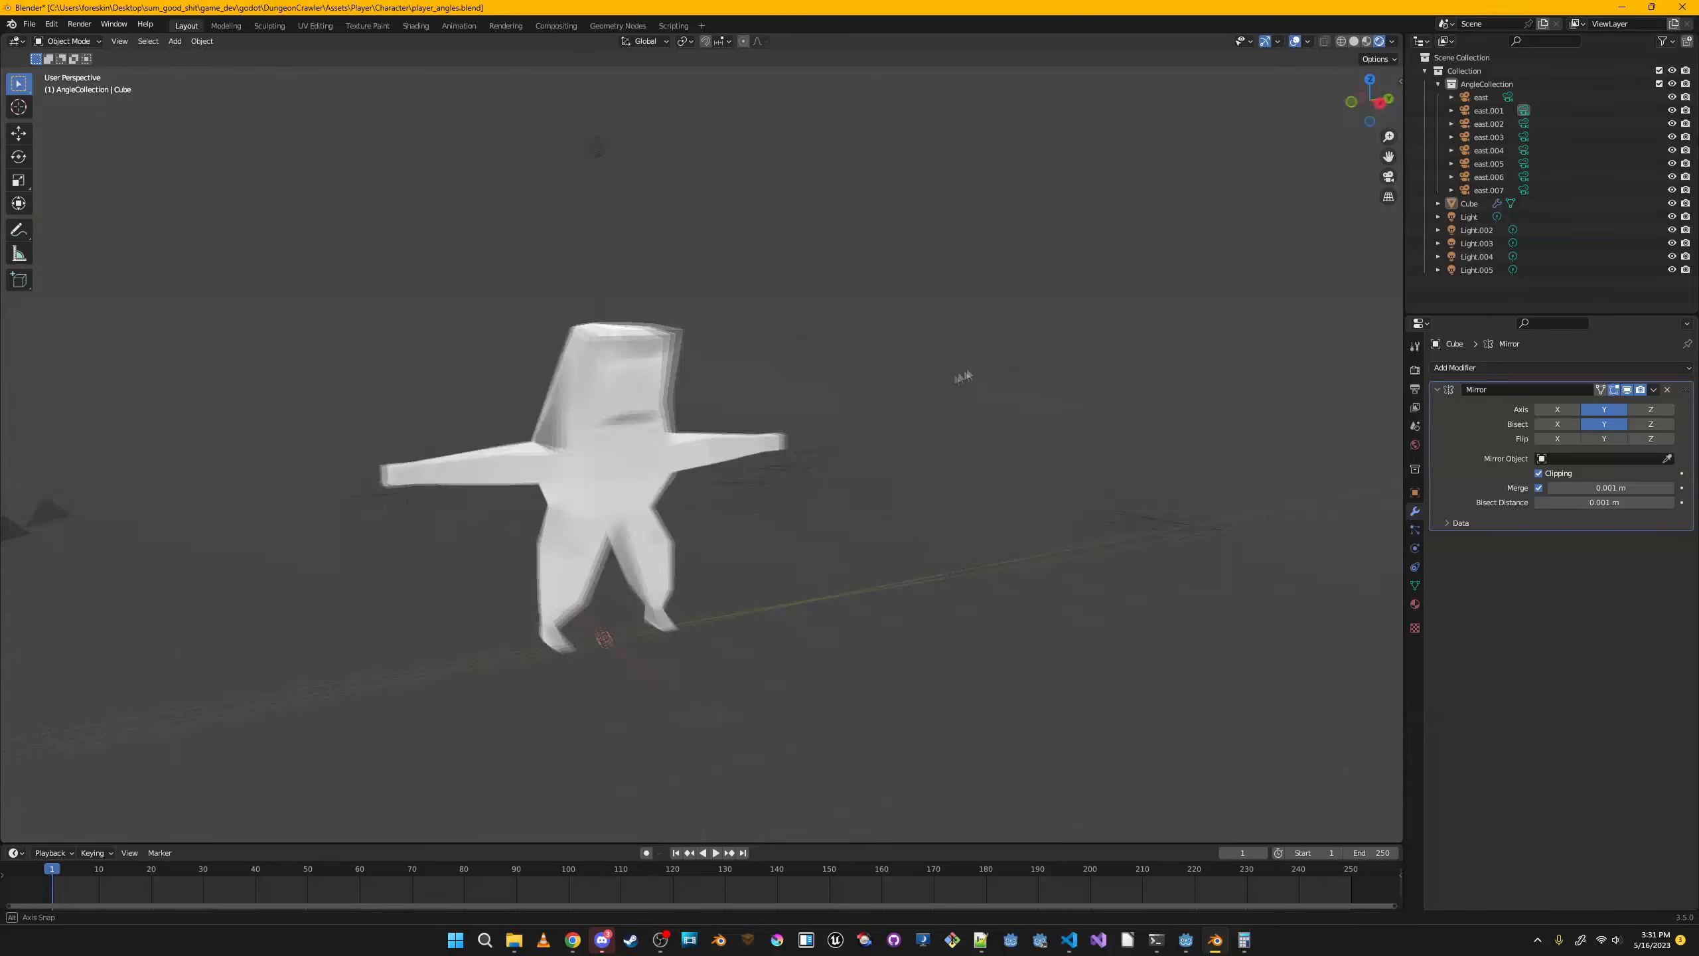
Adjust the height of the selected torso vertices along Z and return to Object Mode.
middle_drag(822, 389, 847, 230)
key(Tab)
key(g)
key(z)
click(712, 295)
middle_drag(713, 296, 843, 244)
key(Tab)
Switch to the Texture Paint workspace and add a Base Color paint slot with a blank image 2048 px wide.
click(459, 26)
click(416, 25)
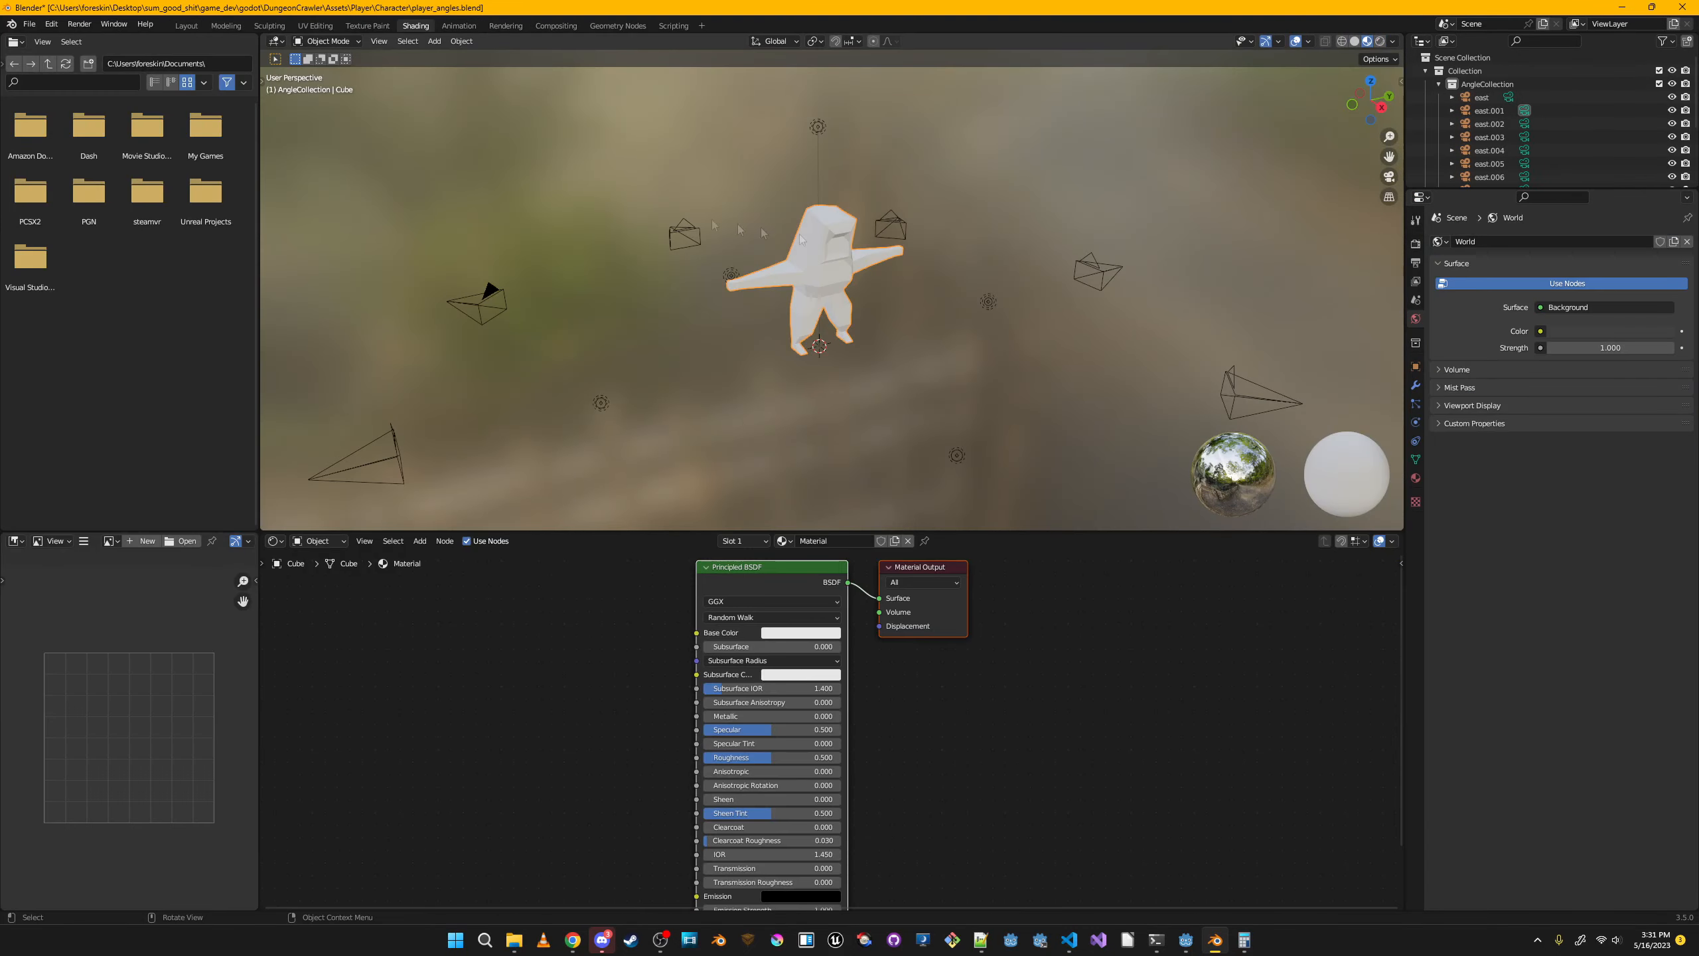
click(367, 25)
click(1682, 289)
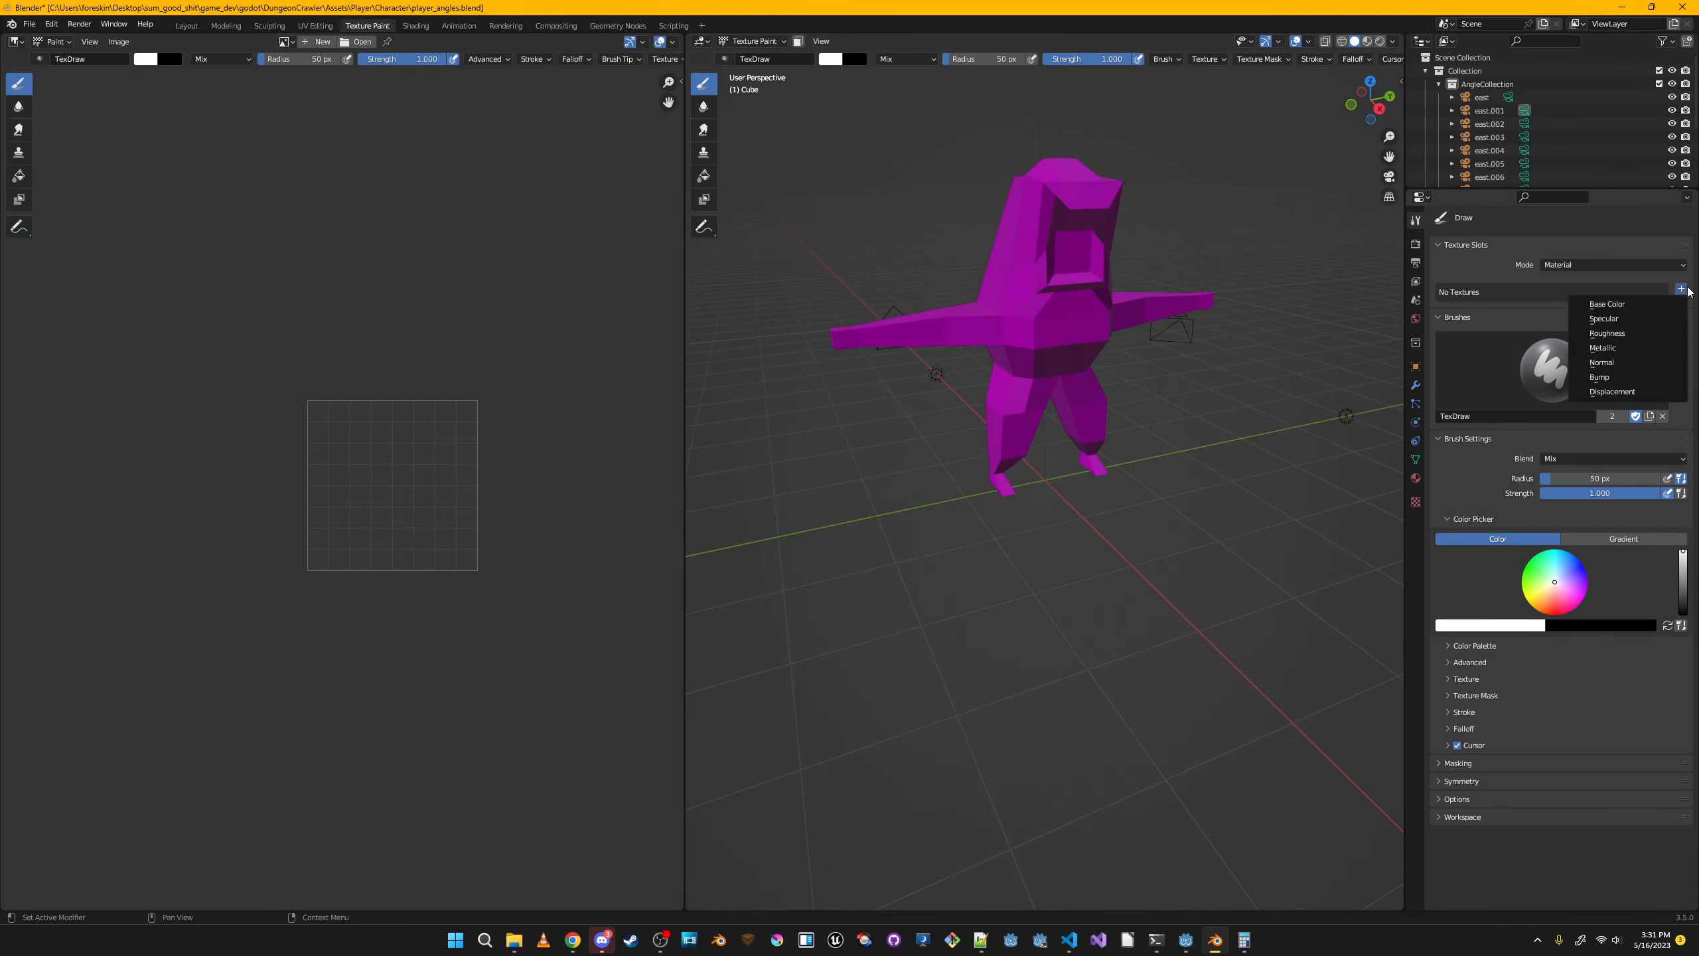
click(1639, 303)
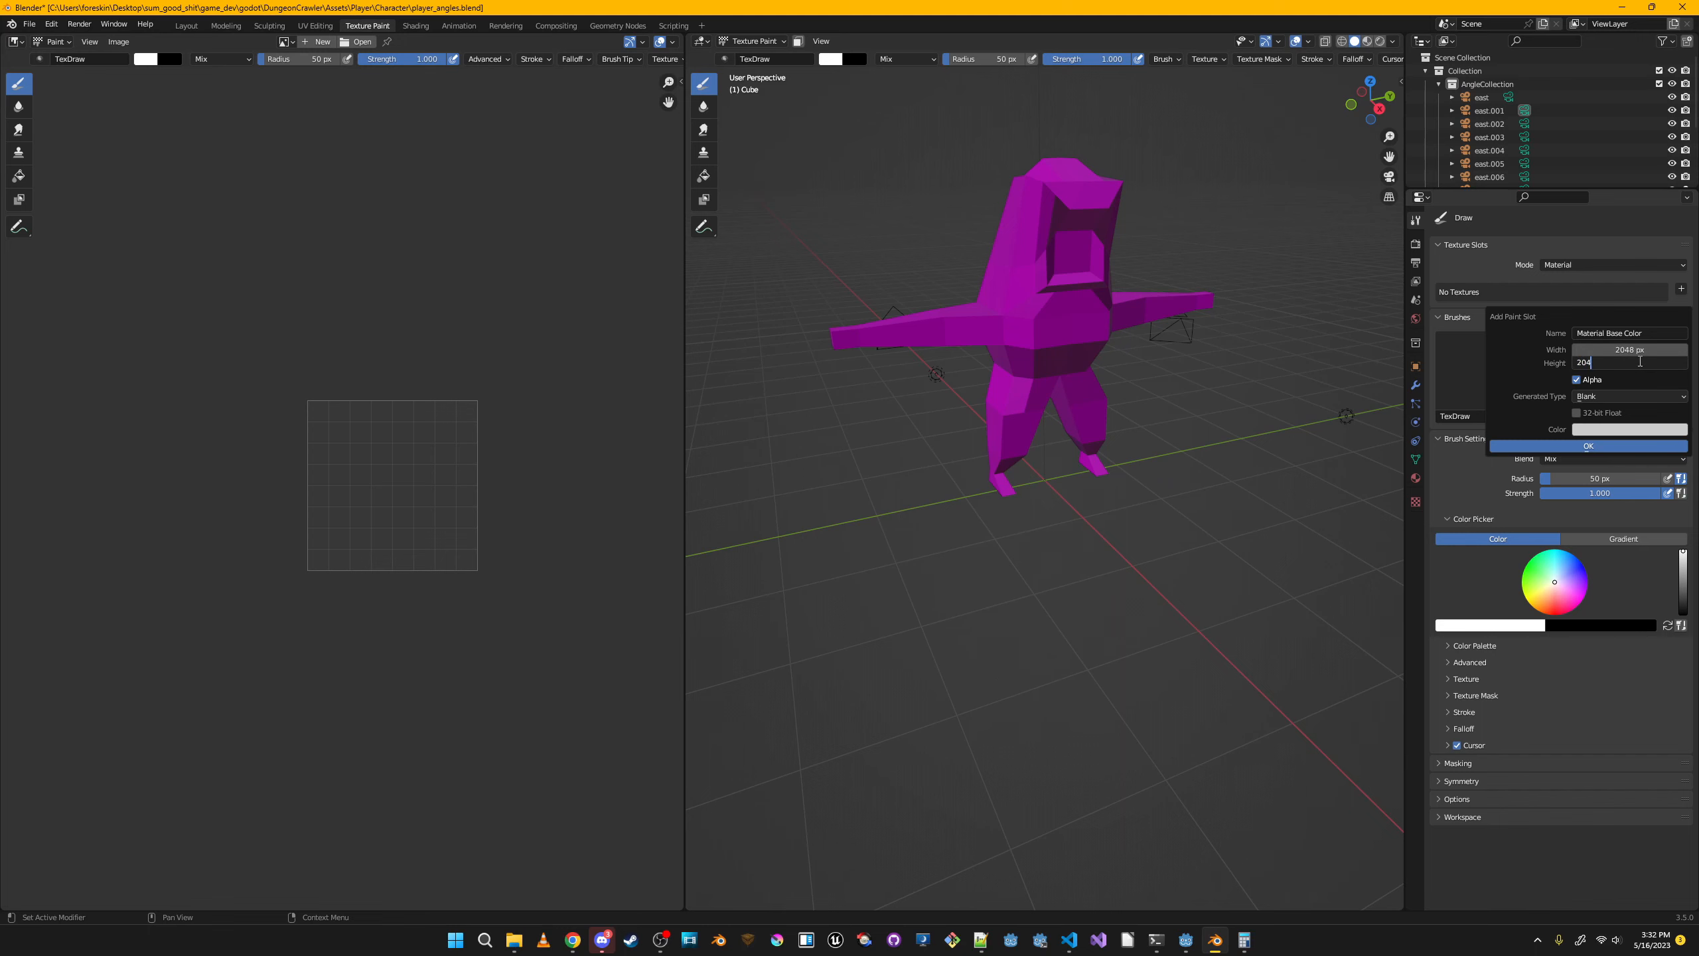
click(1641, 446)
Paint the recessed face black with two red eyes.
scroll(1164, 258, up, 4)
middle_drag(1271, 184, 1201, 415)
scroll(1015, 245, up, 1)
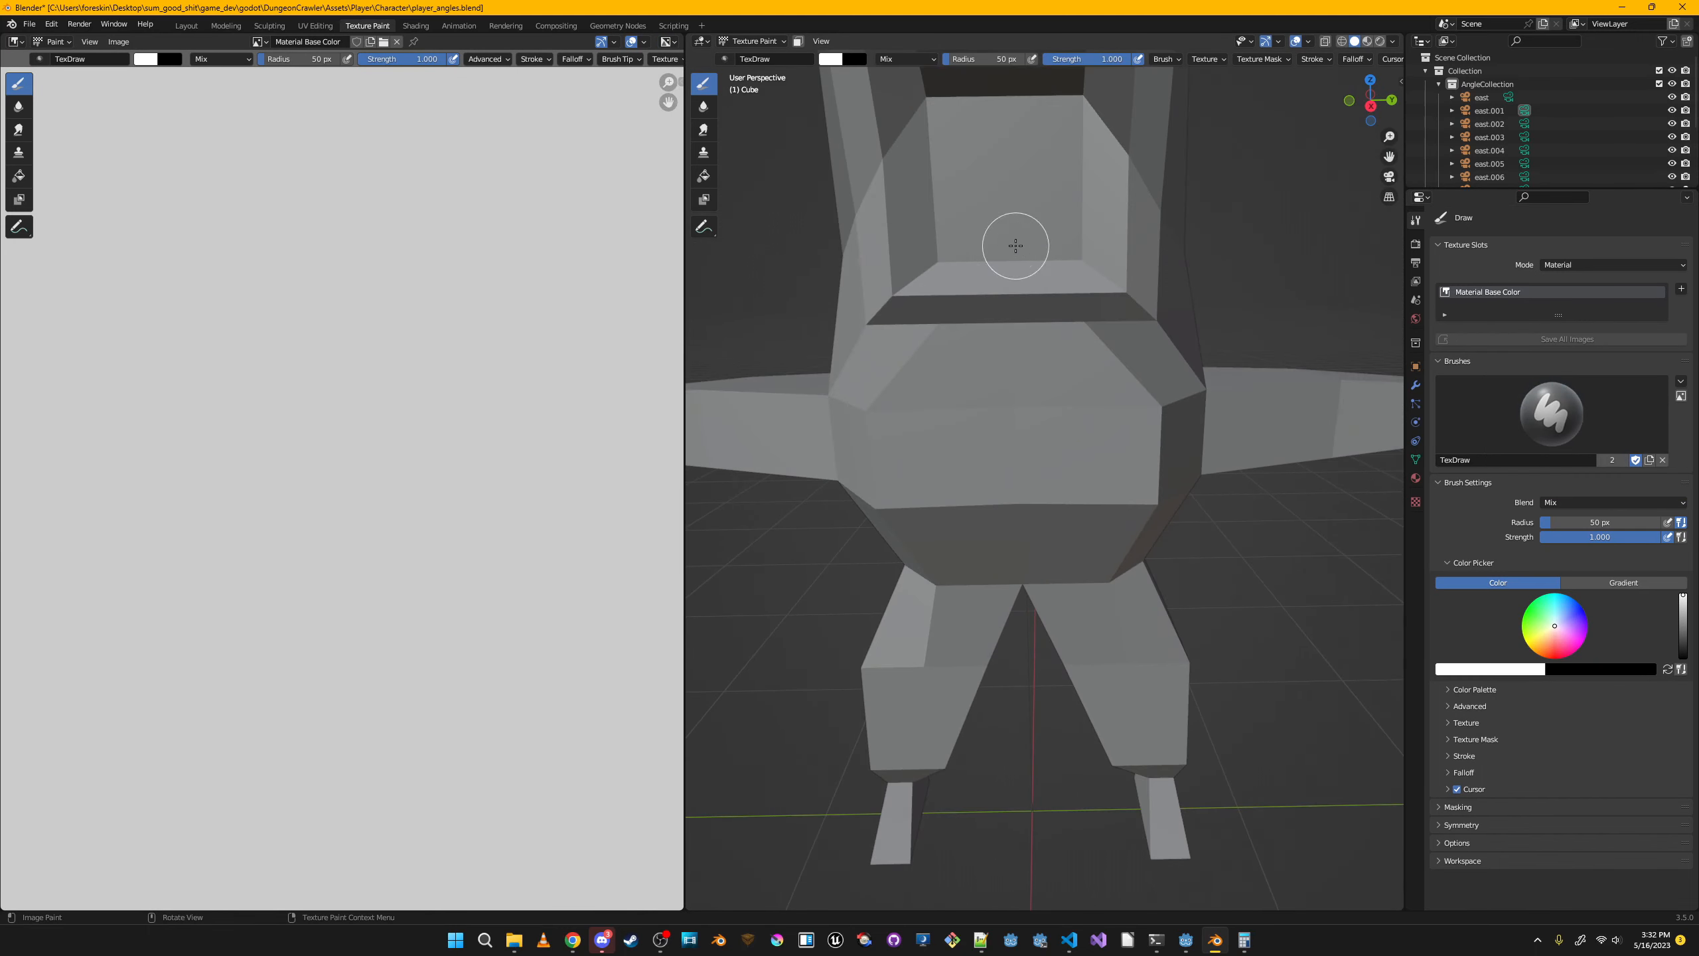
mouse_move(1003, 134)
mouse_down()
mouse_move(950, 148)
mouse_move(1071, 106)
mouse_move(1017, 242)
mouse_up()
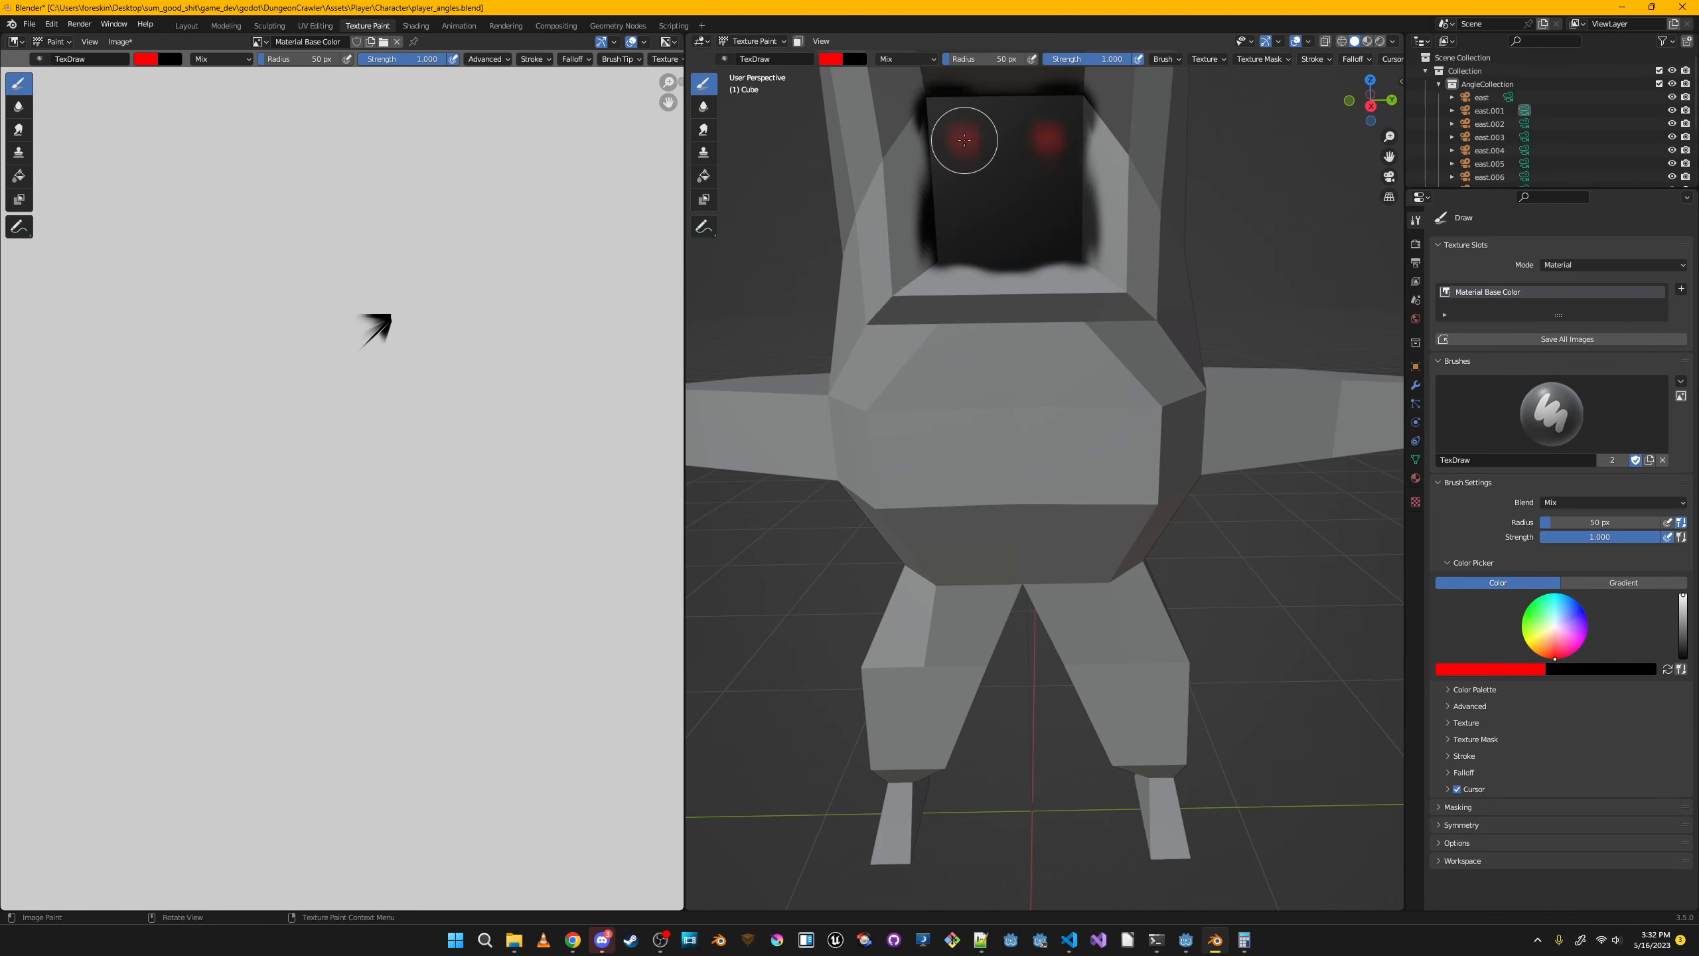
Check the painted material's nodes and slots in the Shading workspace and return to Texture Paint.
scroll(1044, 264, down, 6)
middle_drag(937, 171, 900, 188)
click(416, 25)
scroll(834, 503, up, 1)
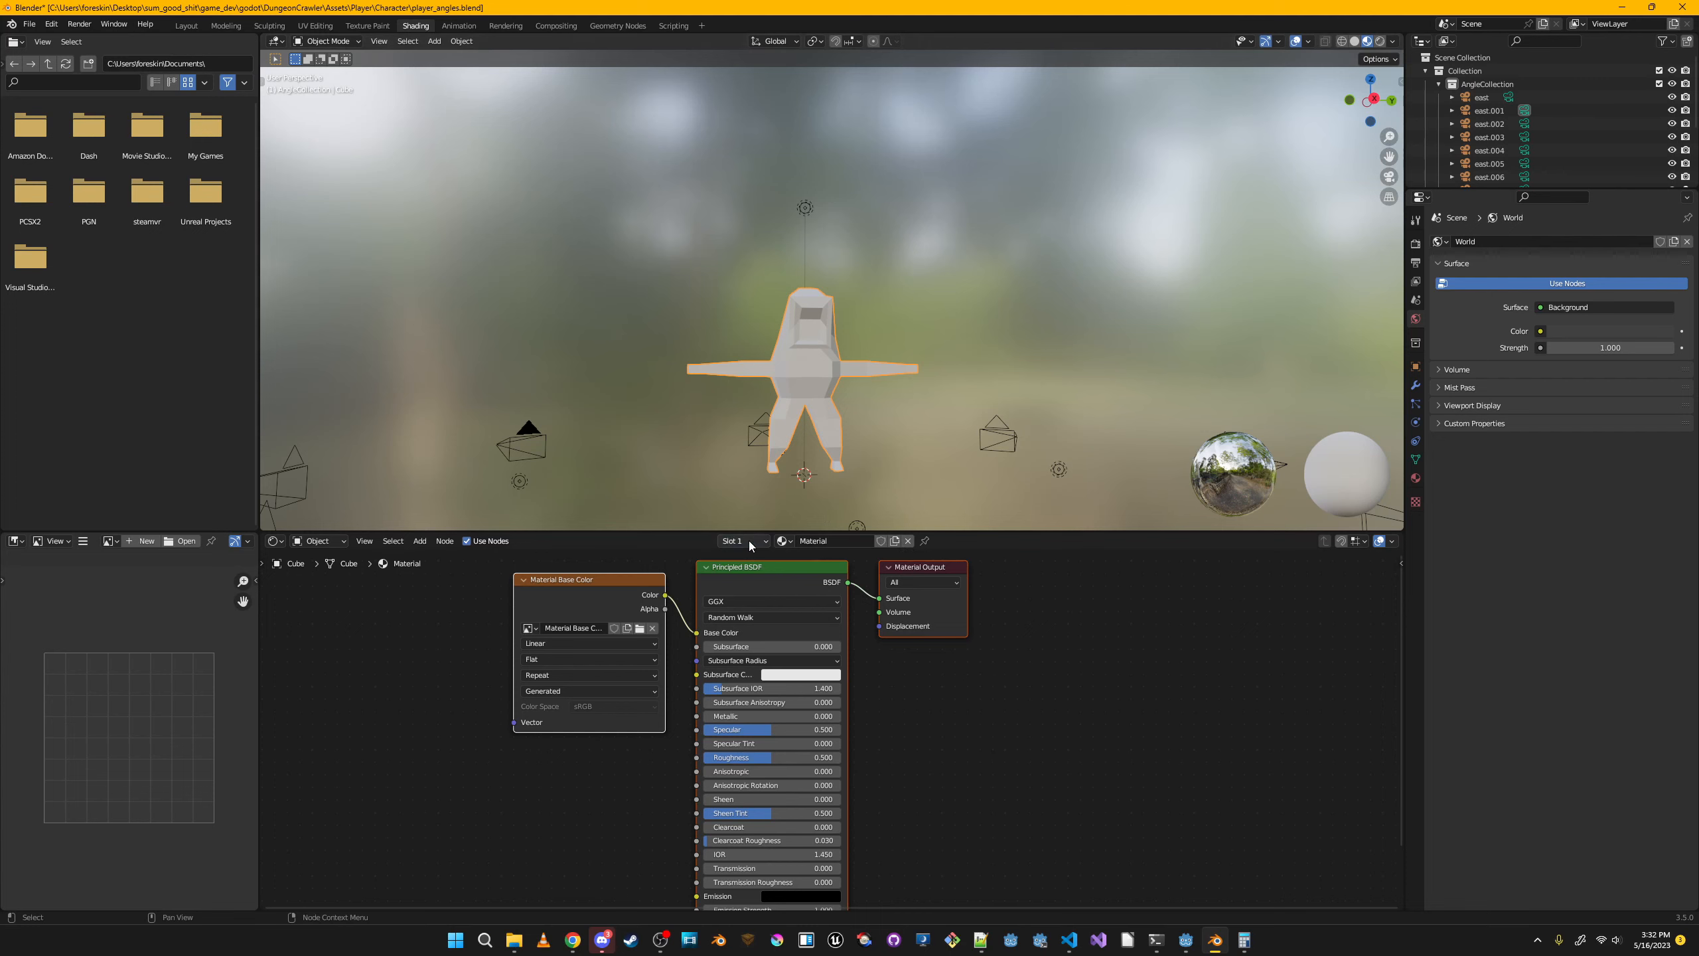
click(749, 544)
click(749, 543)
key(ctrl+Page_Up)
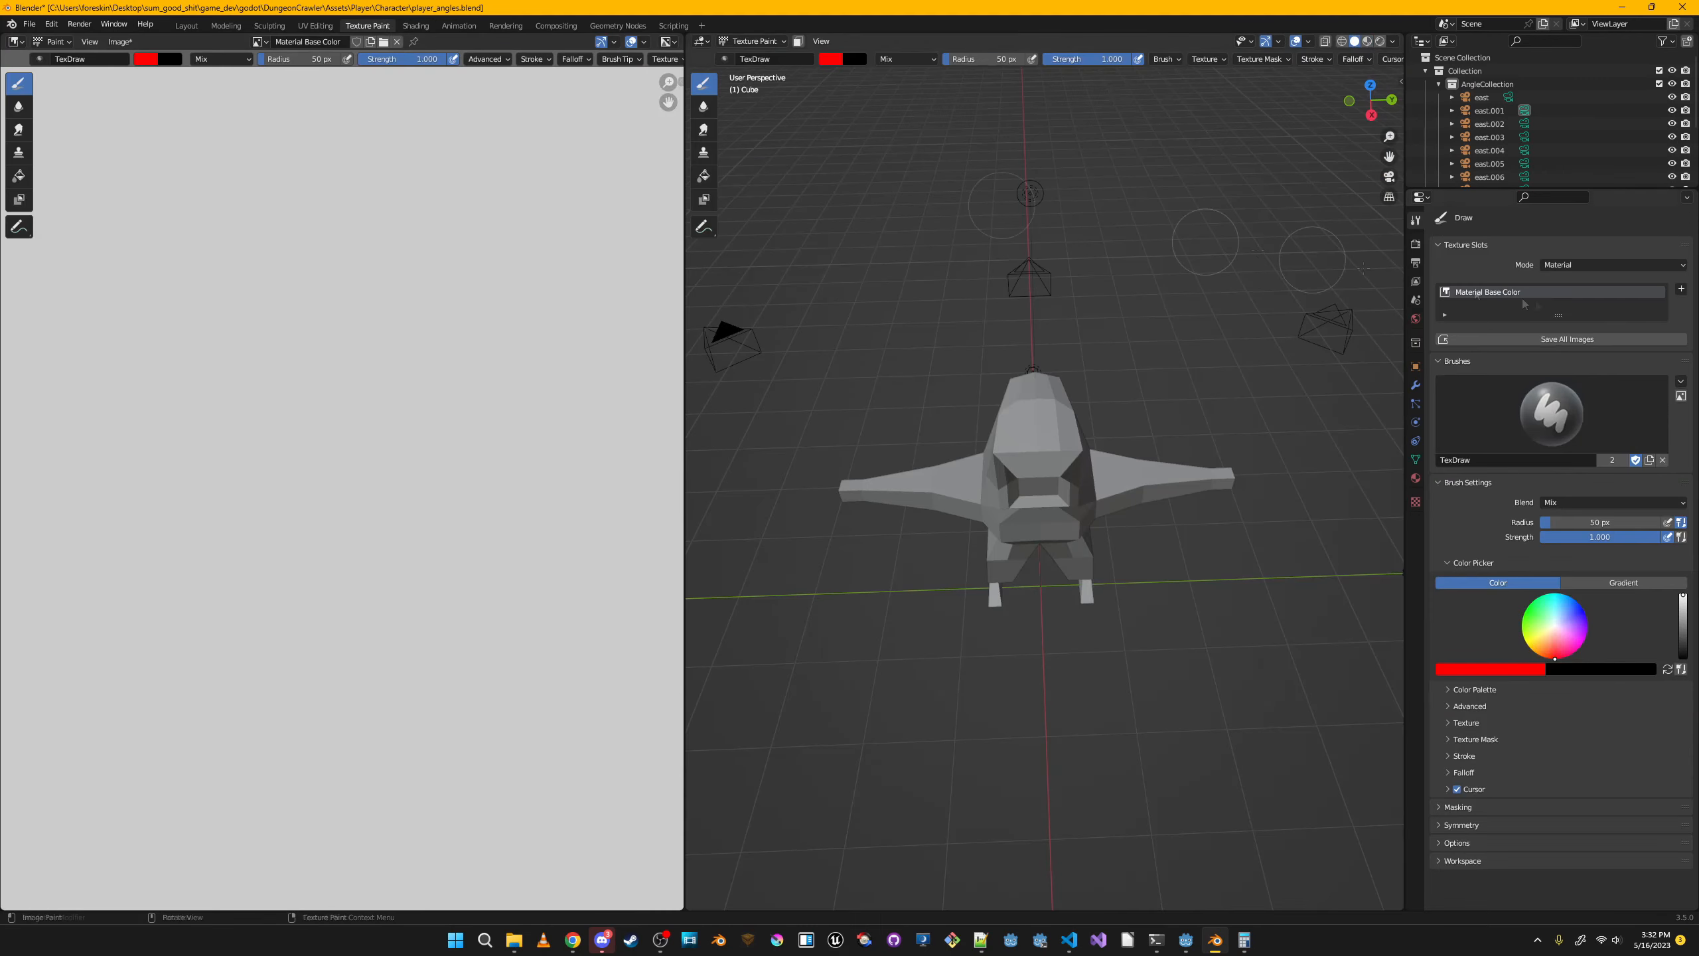
In the Shading workspace, rename the material Base and replace its image texture with a dark red base color.
click(408, 24)
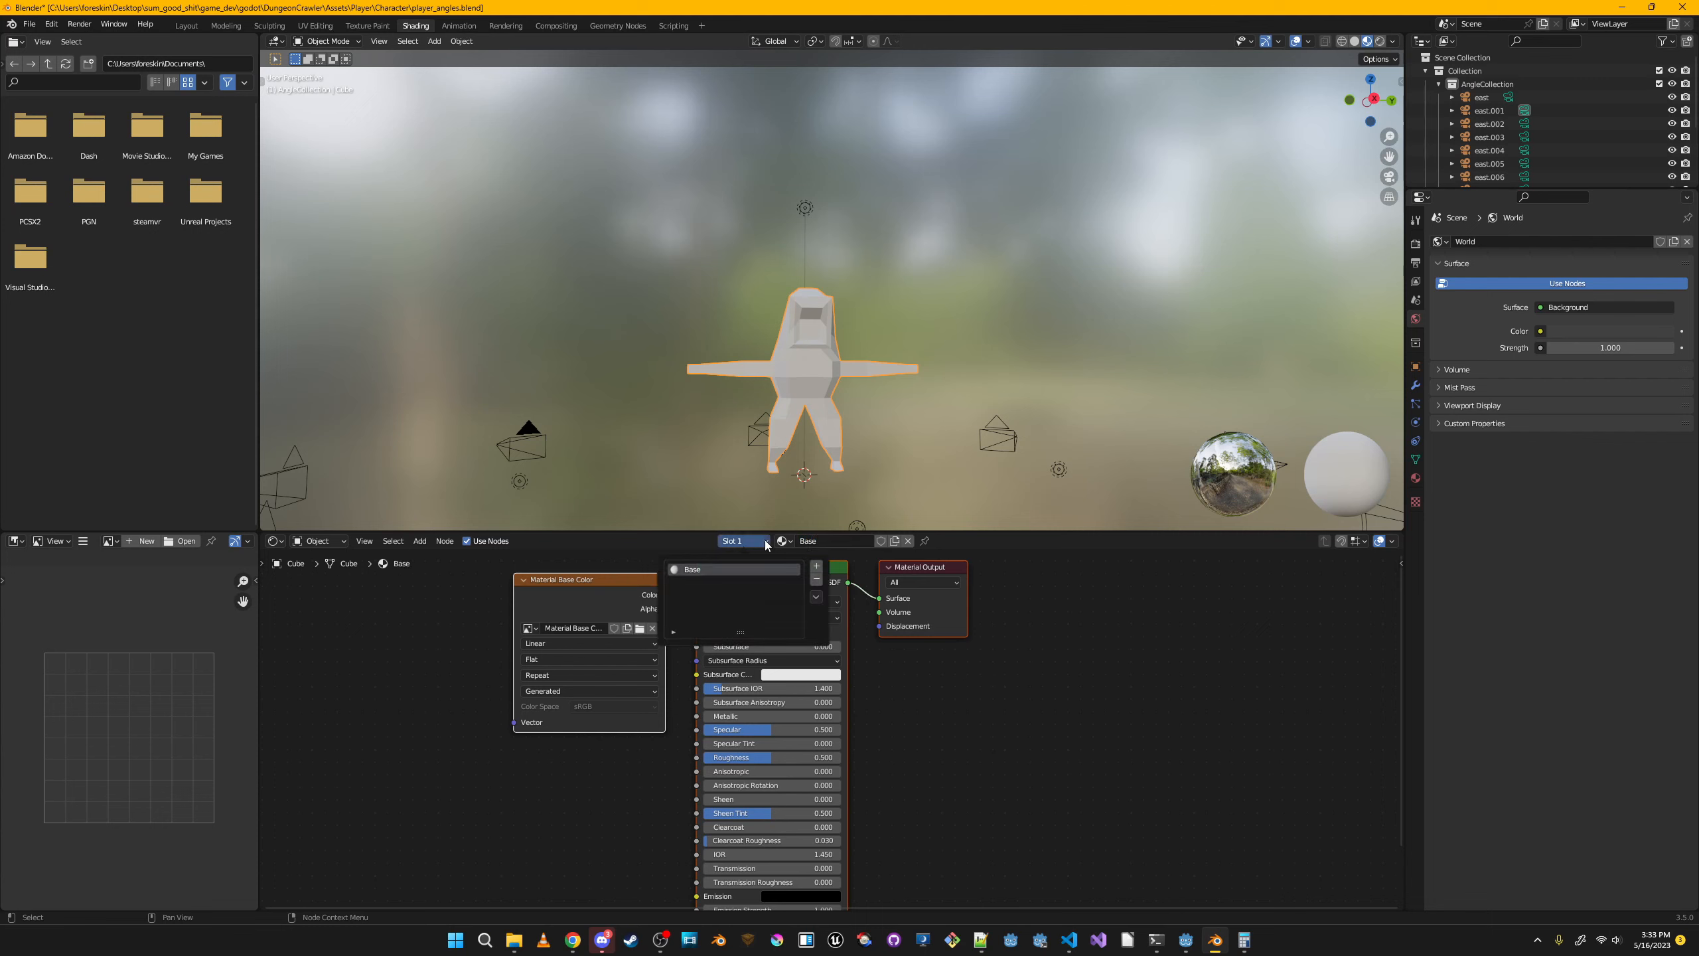
click(805, 674)
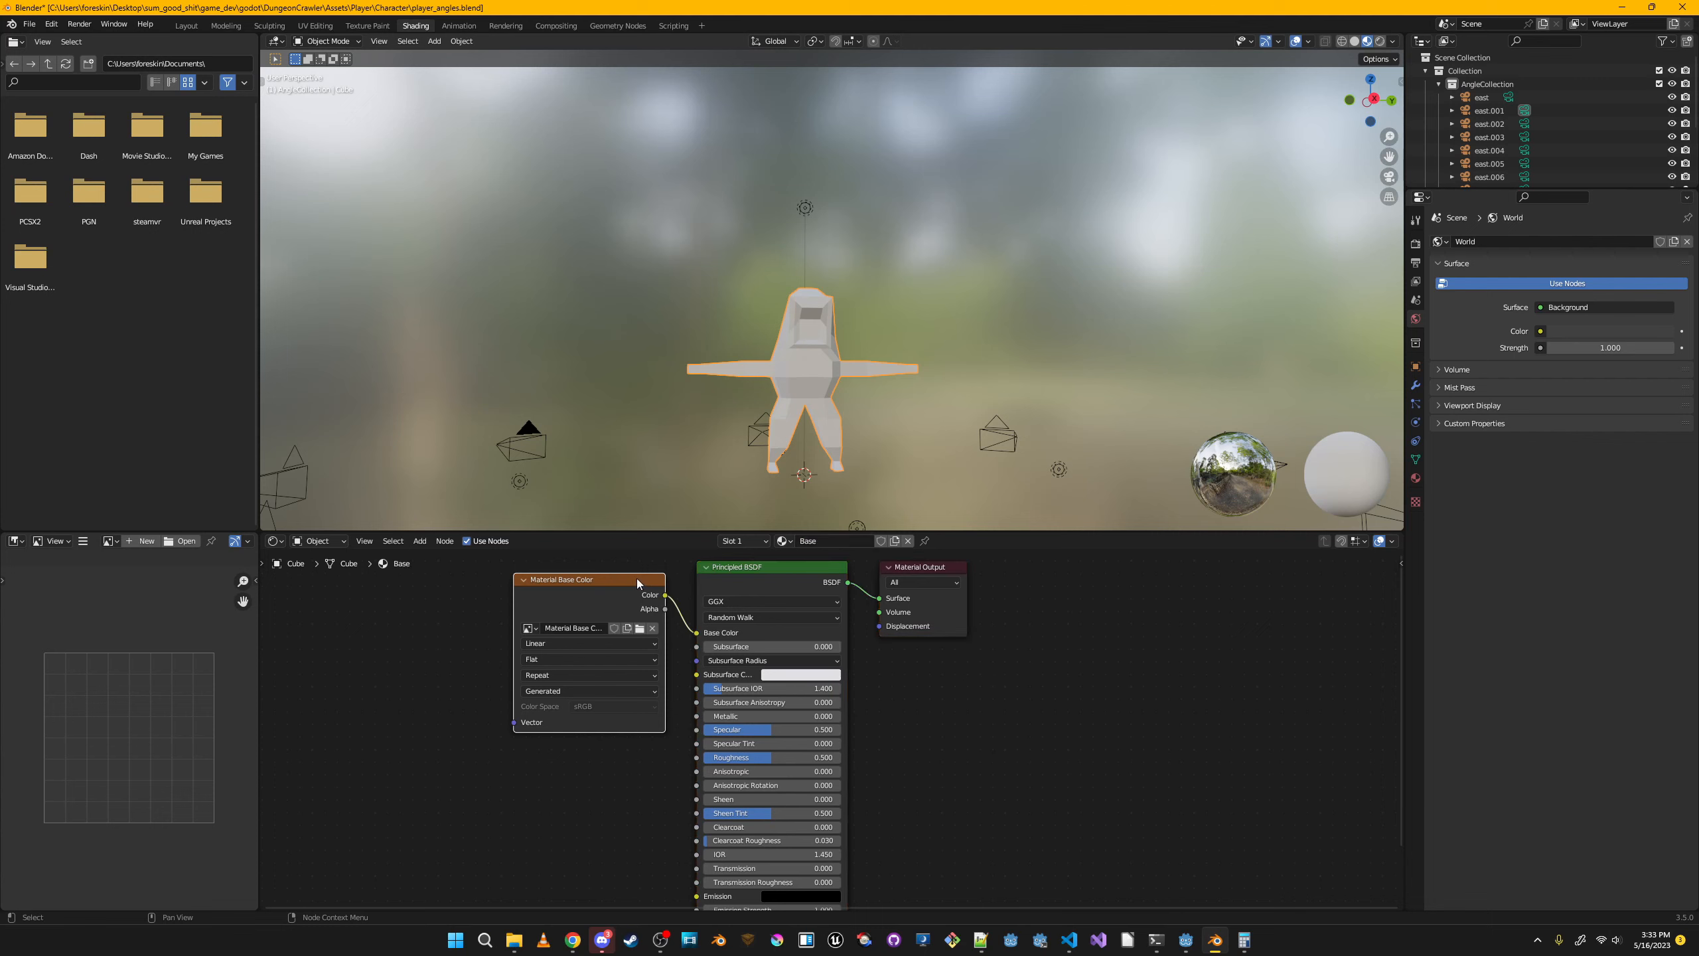
key(x)
click(786, 635)
drag(816, 526, 870, 501)
Add a second slot with a new black material and assign it to the recessed face polygons.
scroll(856, 328, up, 6)
mouse_move(856, 328)
middle_down()
mouse_move(846, 353)
mouse_move(836, 314)
middle_up()
key(Tab)
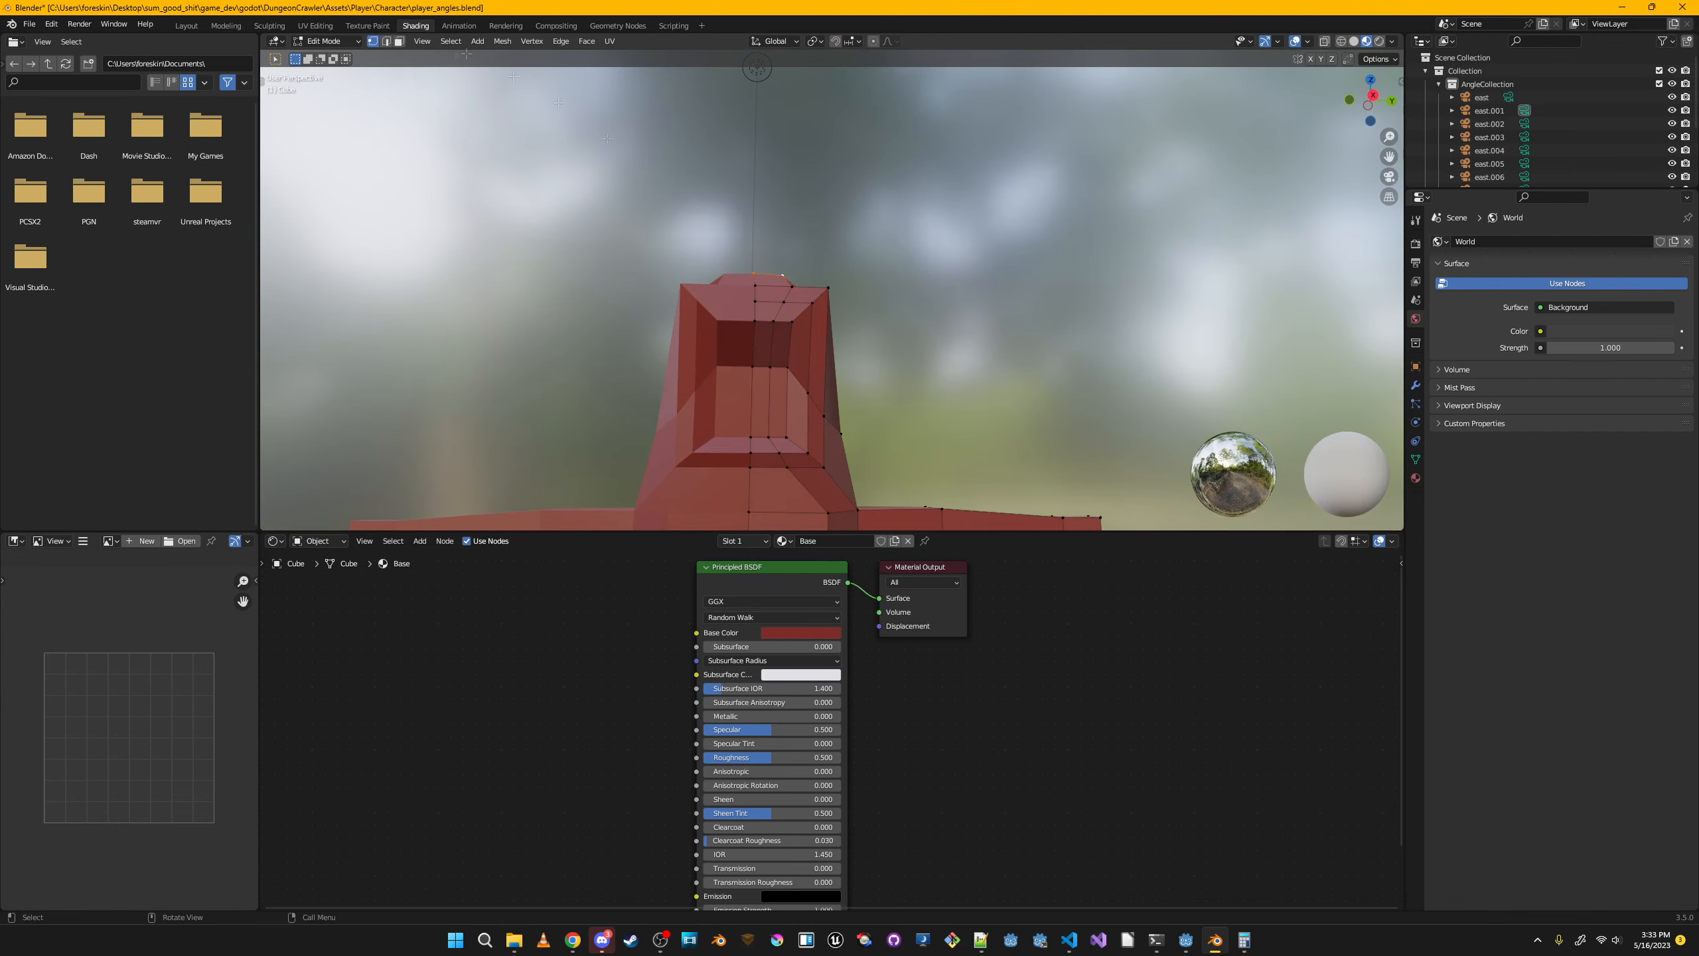
click(751, 541)
click(816, 564)
click(837, 541)
click(807, 634)
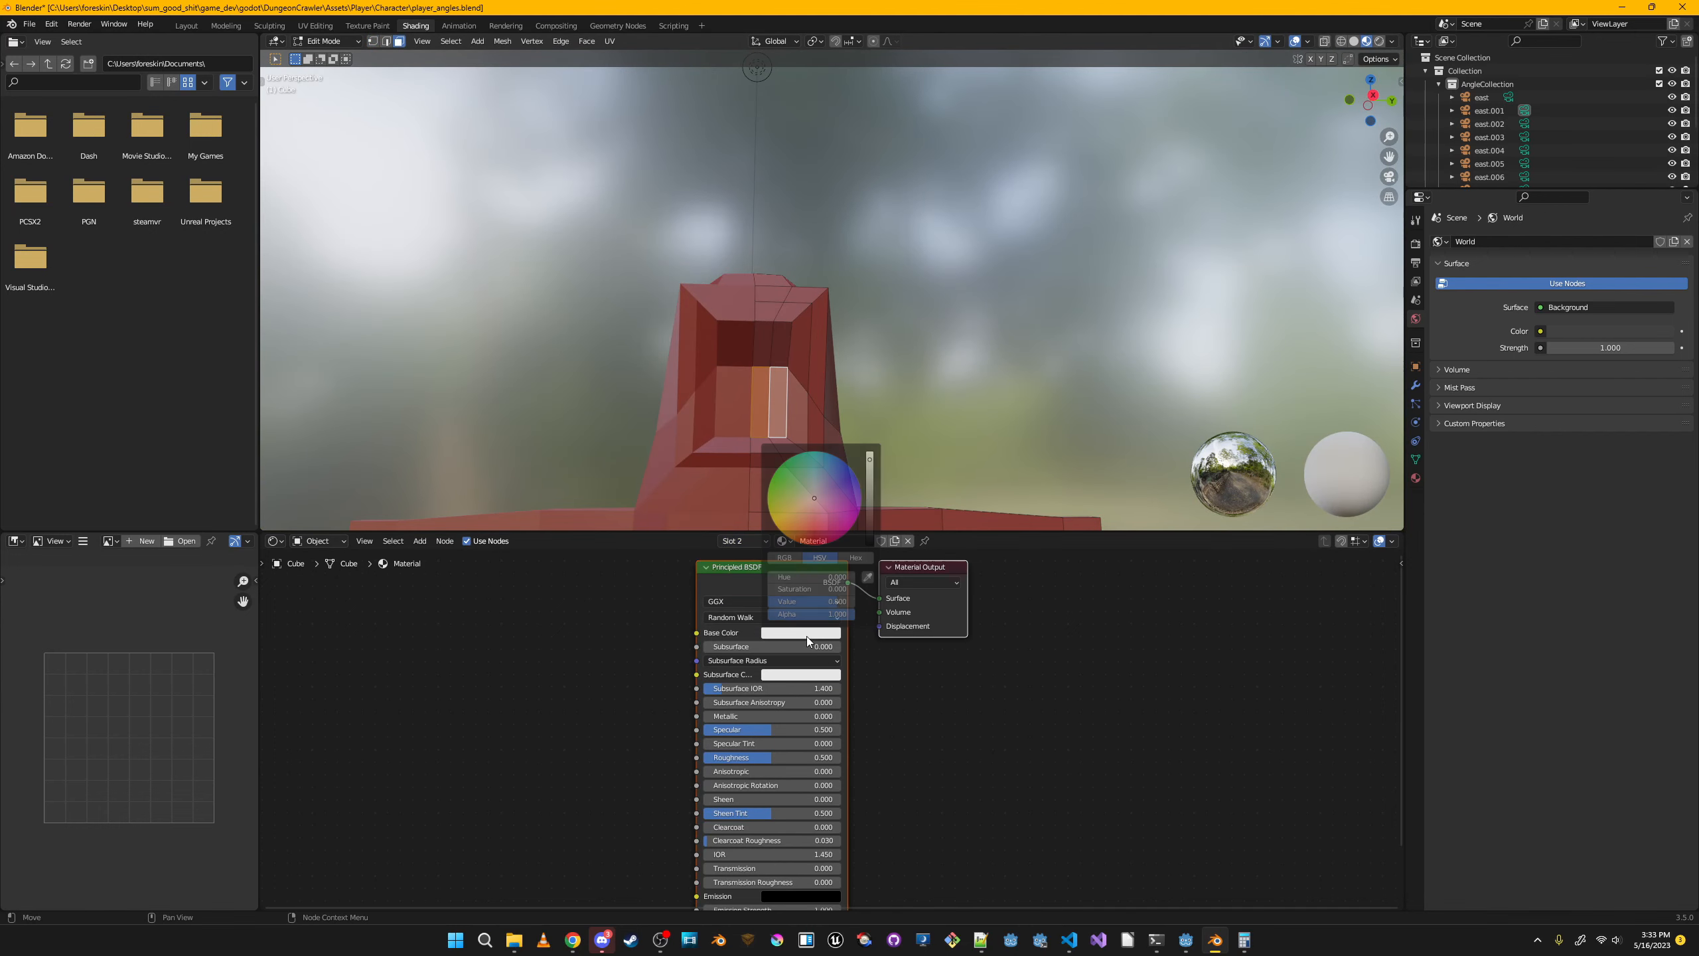
drag(869, 512, 874, 546)
click(751, 541)
click(697, 647)
Add two horizontal loop cuts across the upper part of the black face.
scroll(747, 443, up, 3)
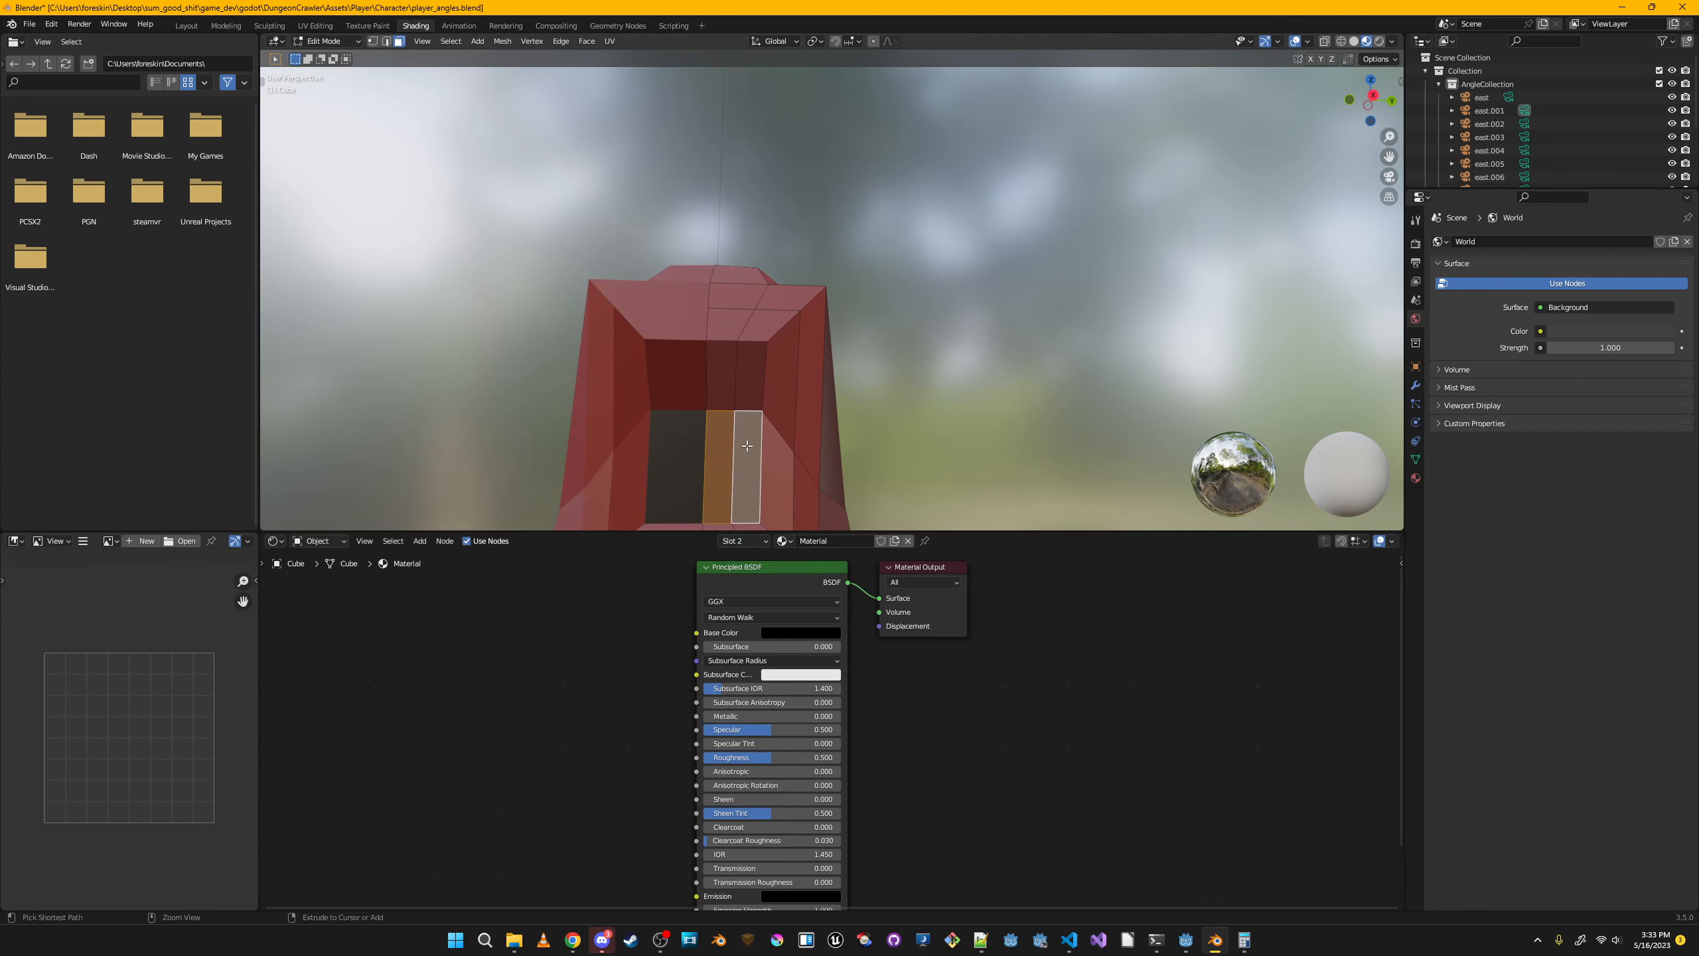
key(ctrl+r)
click(747, 450)
click(746, 424)
key(ctrl+r)
click(744, 458)
click(744, 440)
middle_drag(744, 441, 738, 449)
Try a vertical loop cut near the centre of the face and undo it.
key(ctrl+r)
click(716, 444)
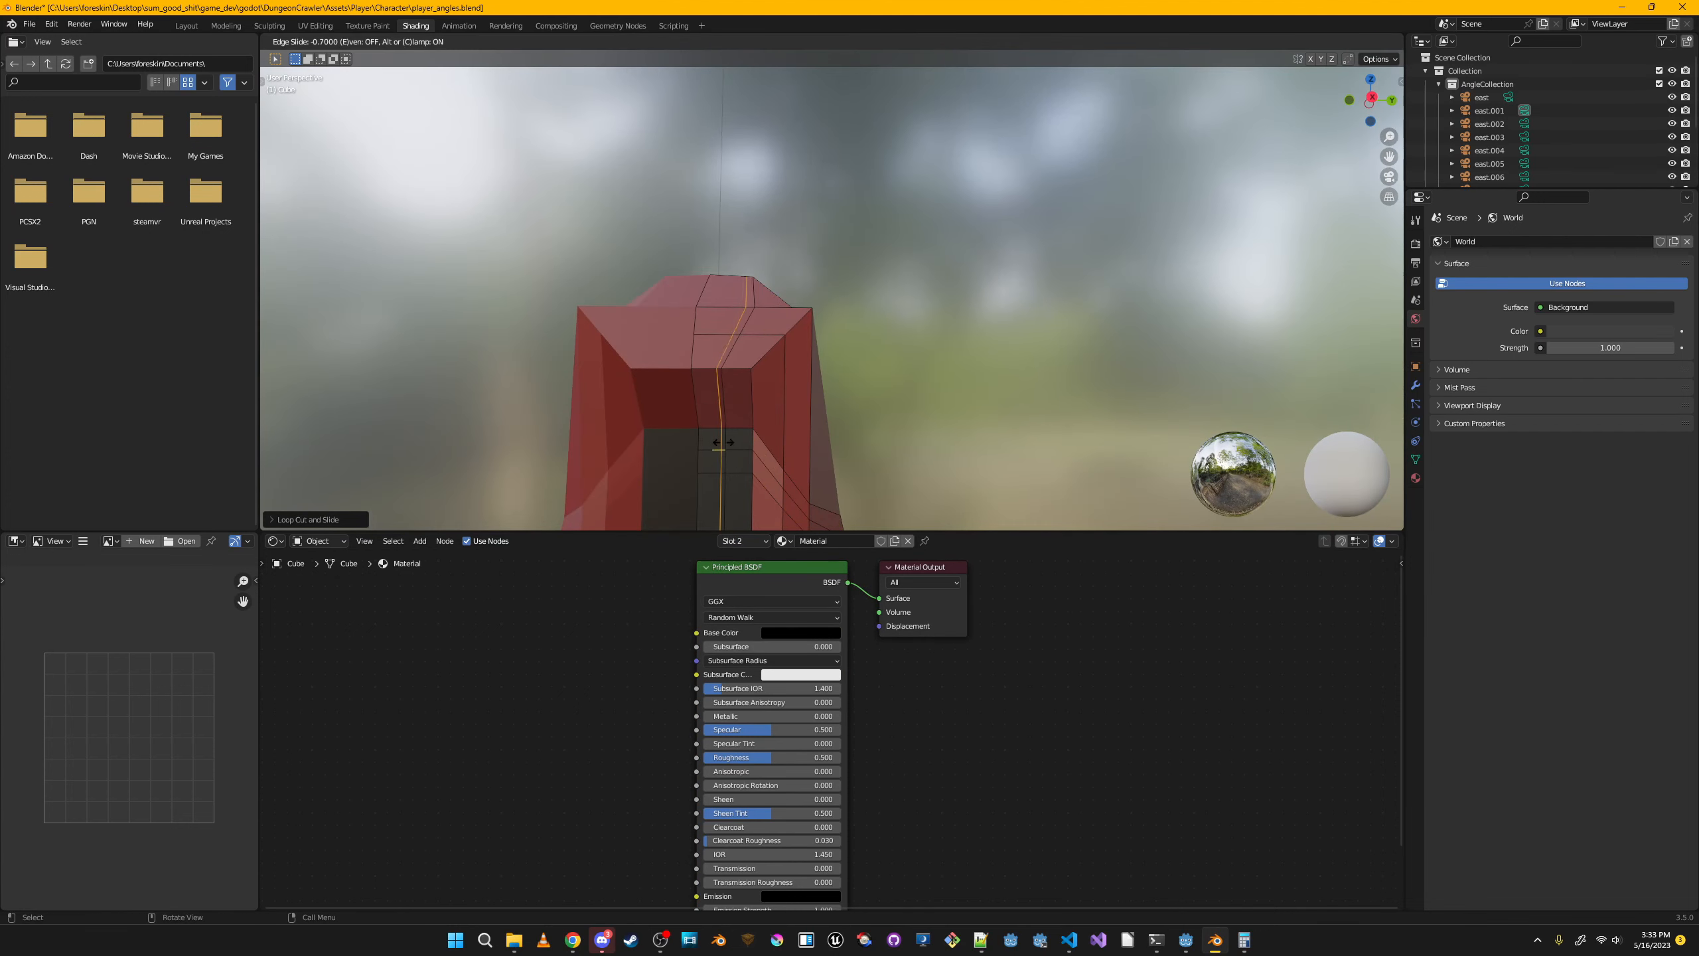
click(710, 442)
key(ctrl+z)
Add a vertical loop cut near the outer edge of the face to bound the eye.
key(ctrl+r)
click(741, 450)
click(743, 461)
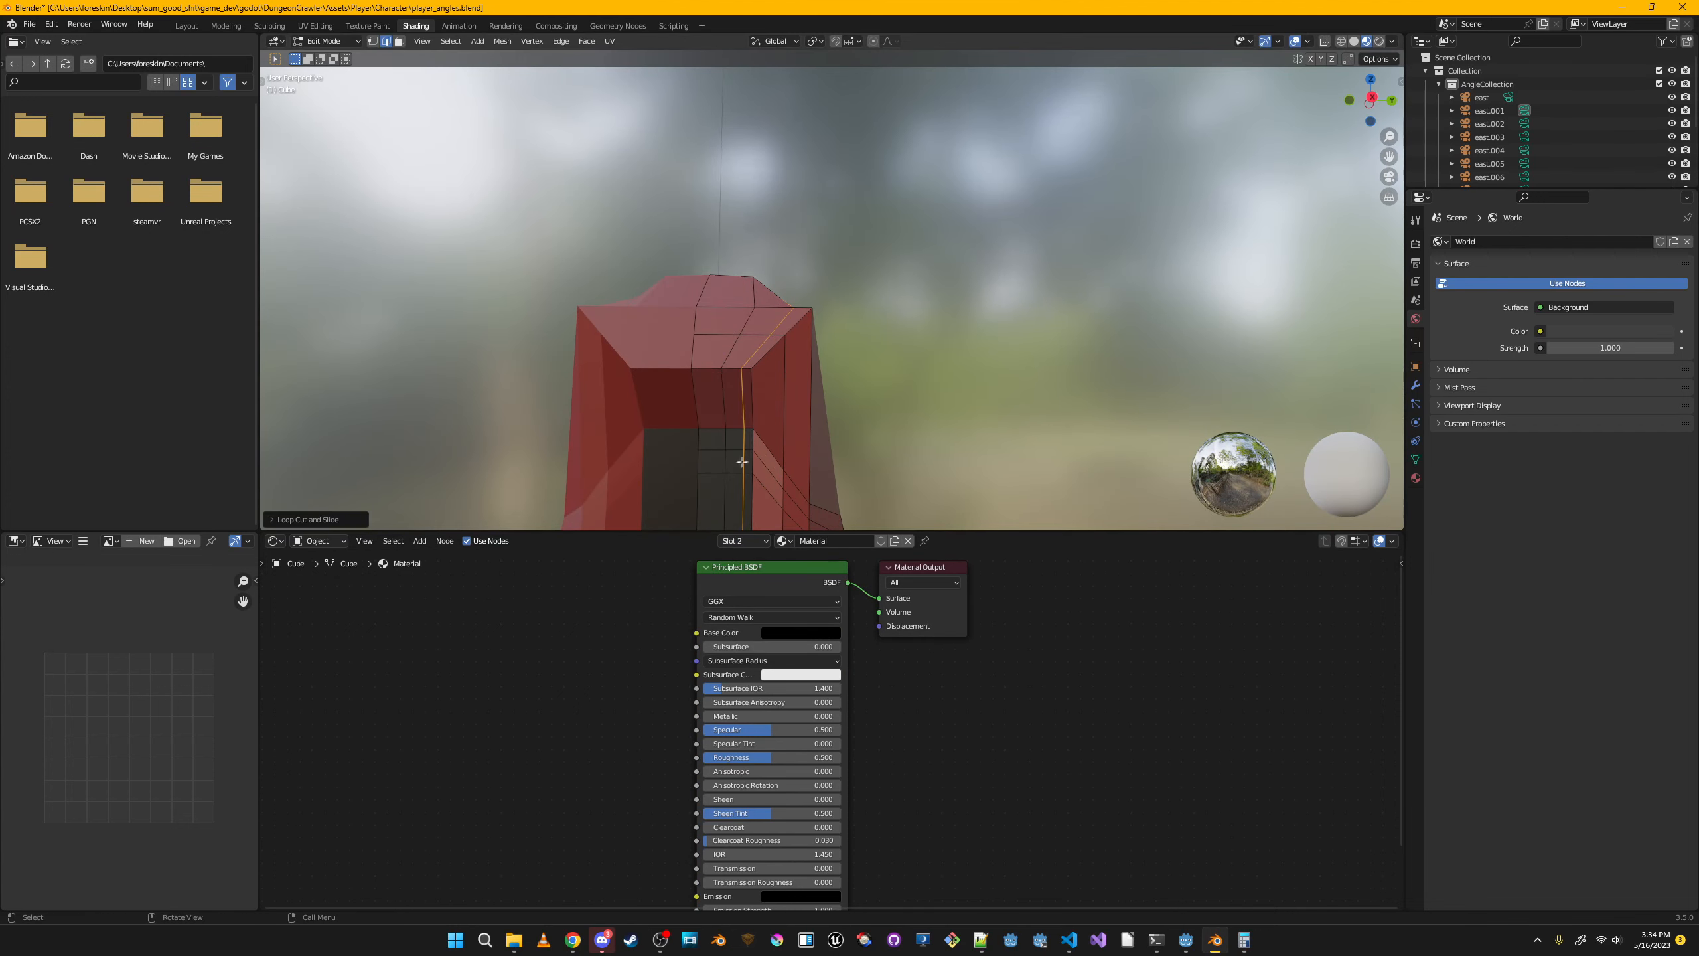
Add a third slot with a new bright green material and assign it to the eye polygon.
click(744, 541)
click(818, 573)
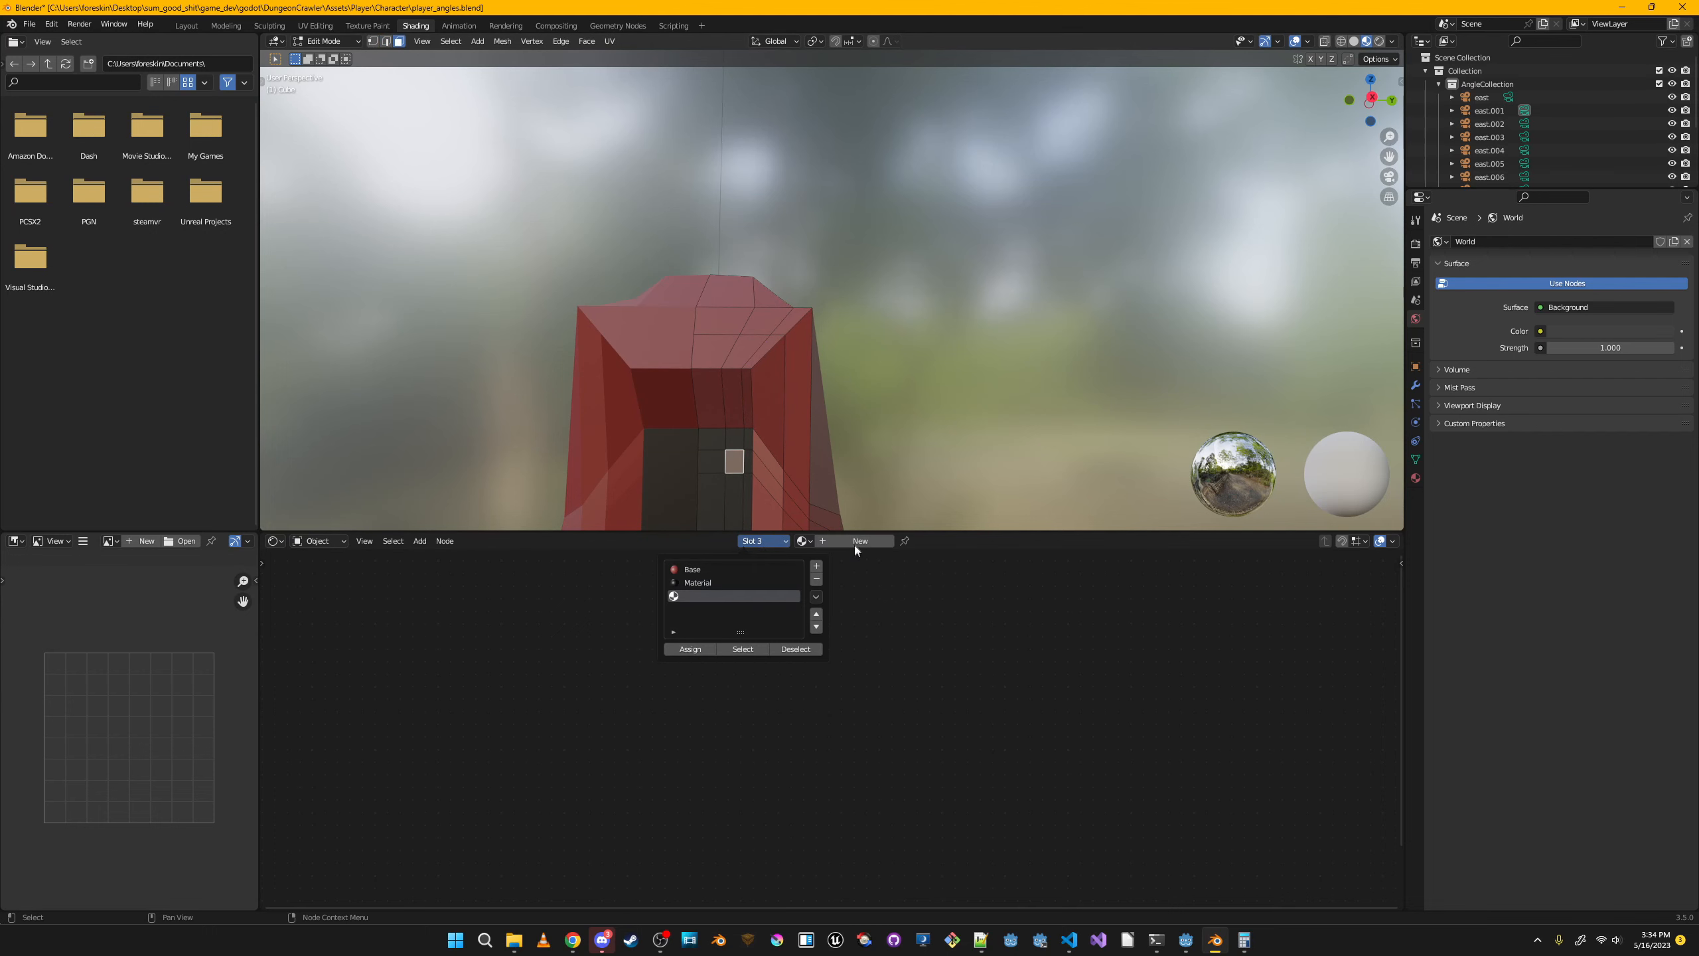
click(855, 542)
click(827, 632)
click(775, 474)
click(742, 541)
click(698, 651)
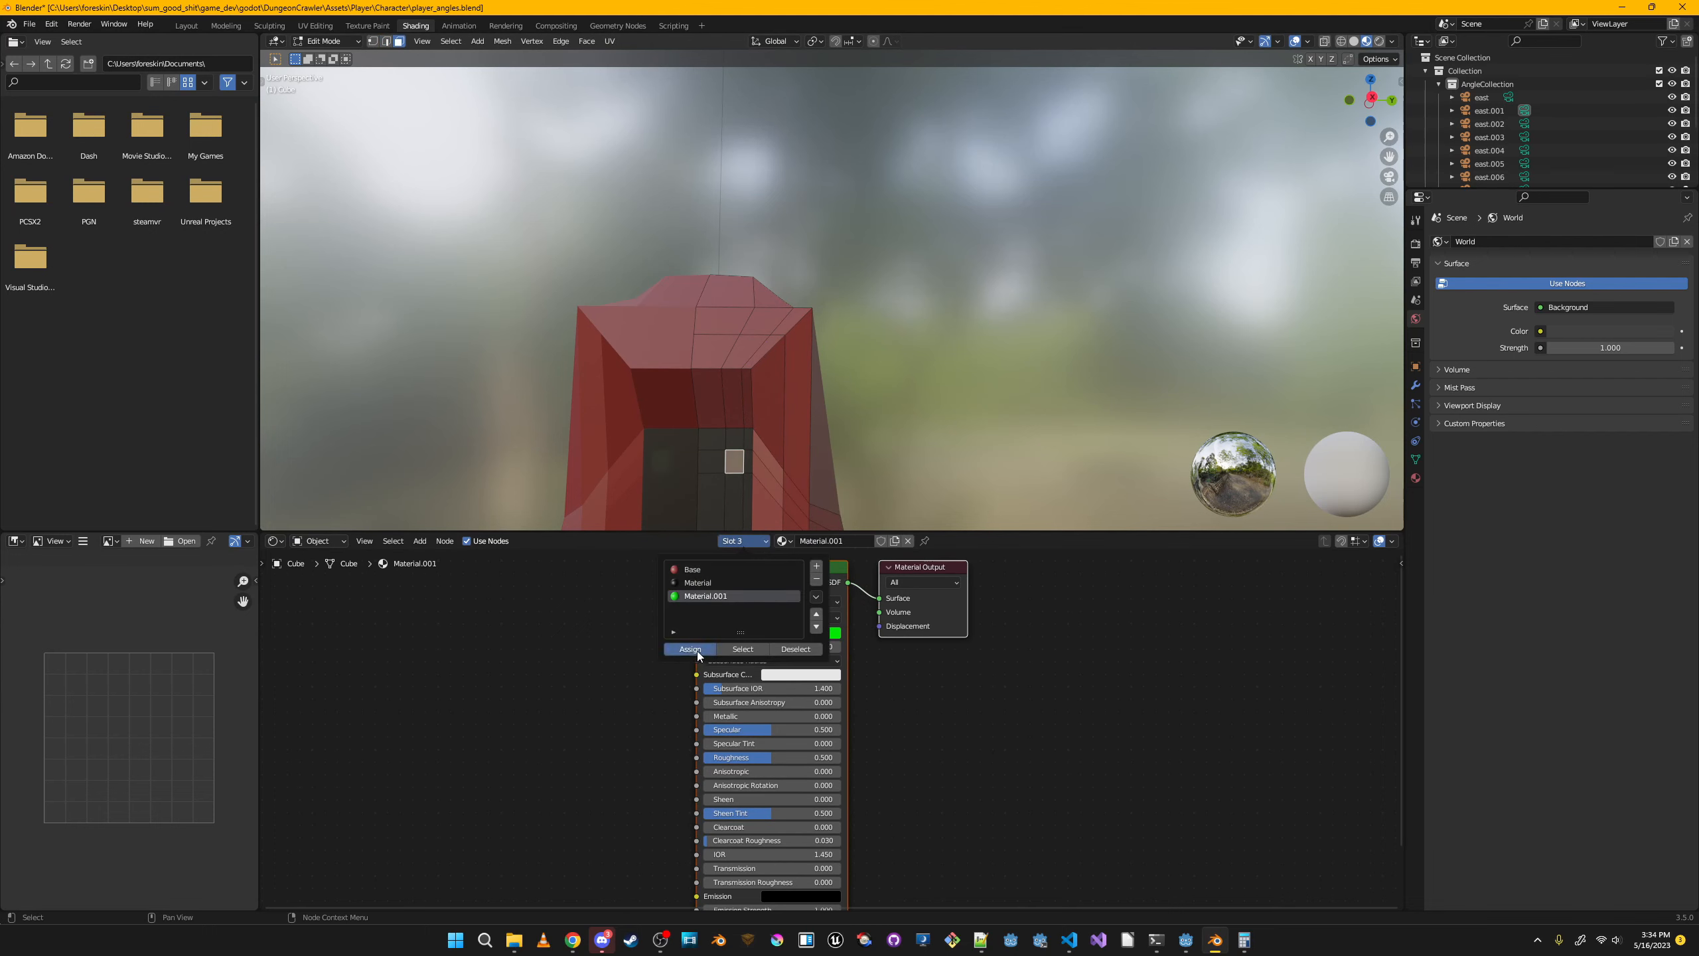
Try moving the green eye polygon along X and undo the move.
middle_drag(931, 394, 871, 392)
click(659, 467)
click(673, 467)
key(g)
key(x)
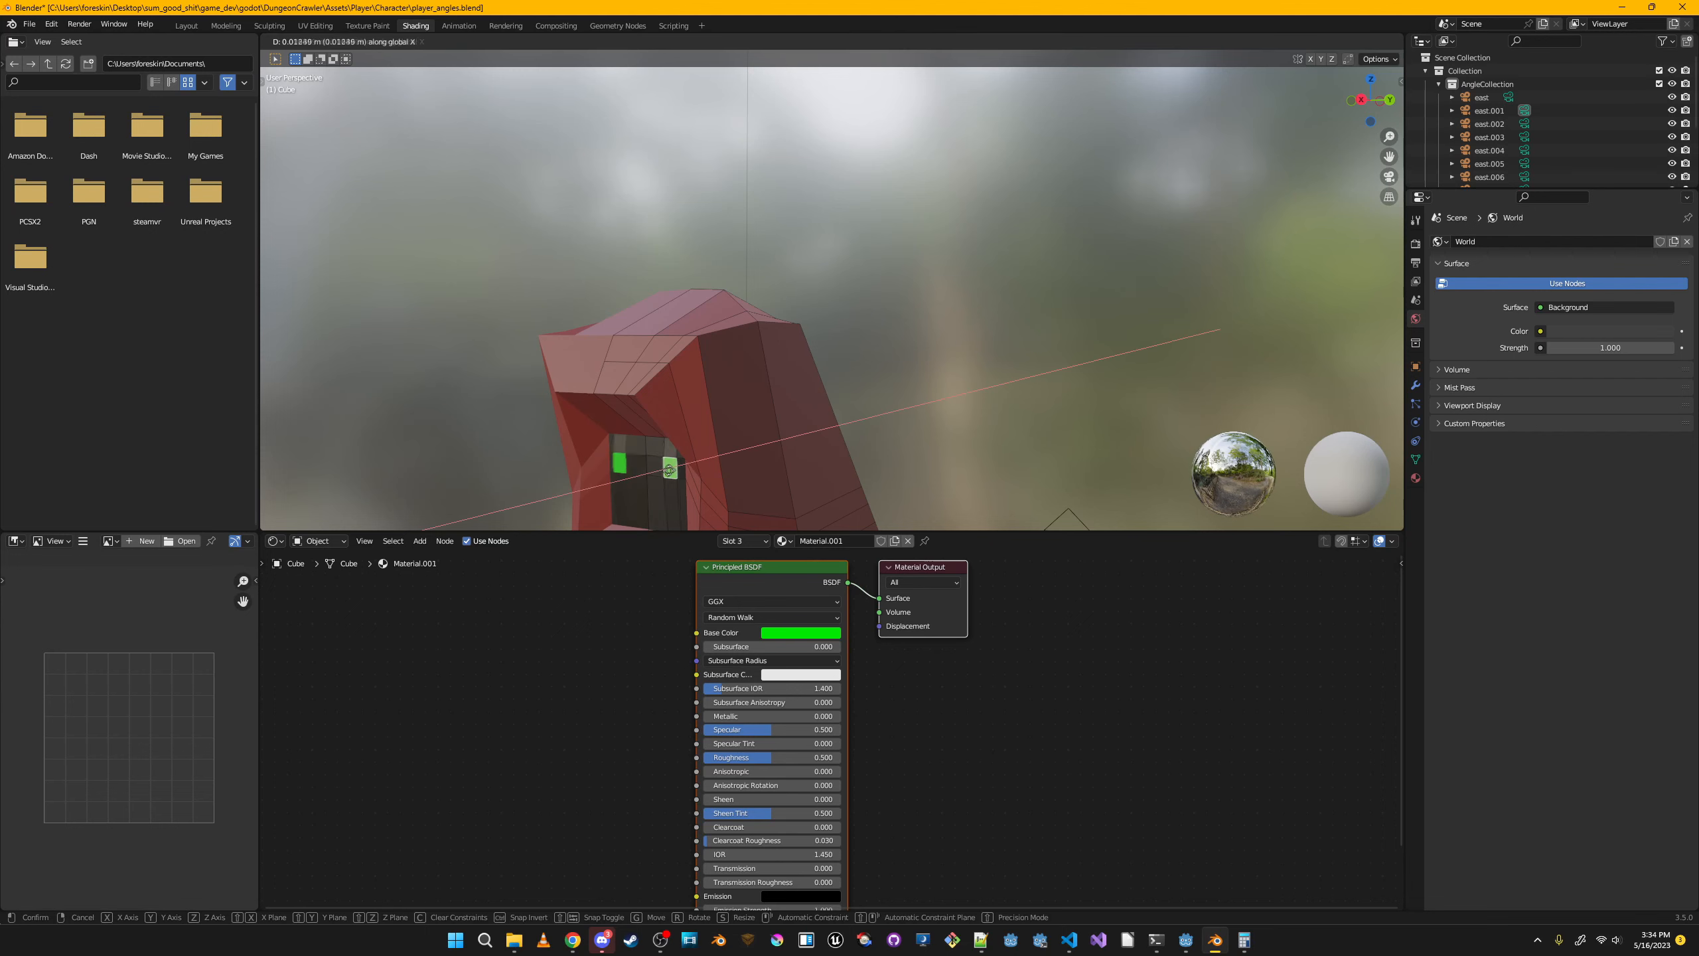
click(719, 475)
middle_drag(719, 475, 760, 454)
key(ctrl+z)
Inset the green eye polygon and move the inner face along X.
key(i)
click(834, 410)
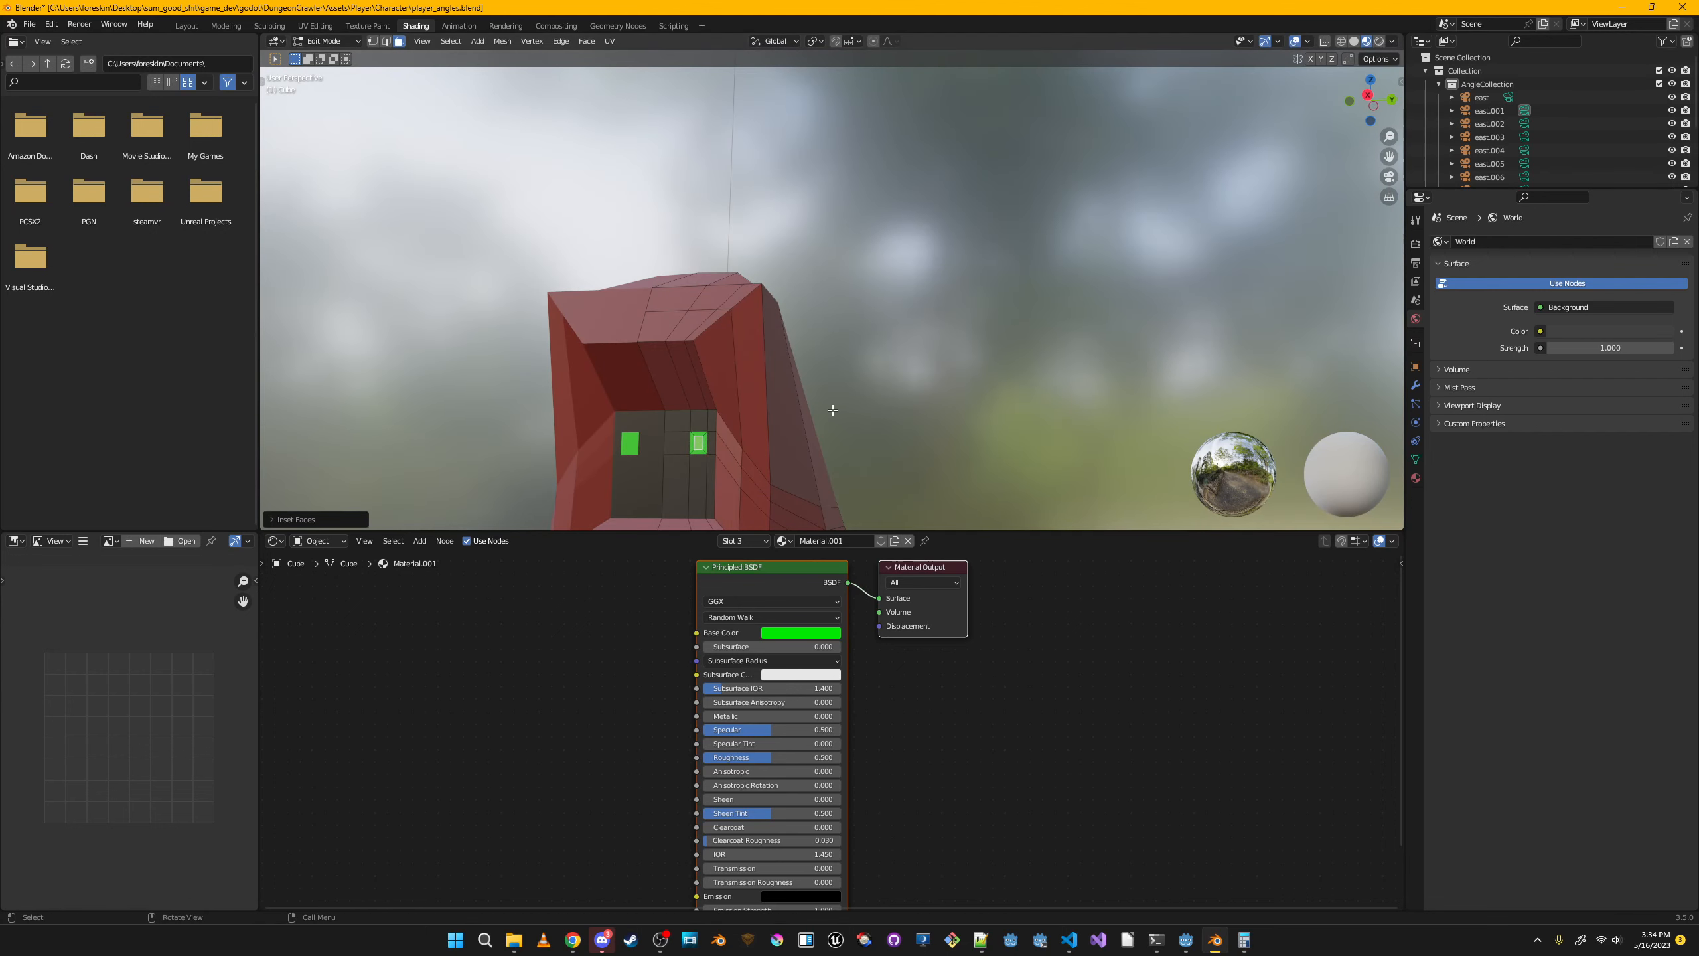
key(g)
key(x)
click(831, 410)
middle_drag(832, 409, 843, 436)
Inset the eye again for a pupil and assign the black material to it.
key(i)
click(820, 462)
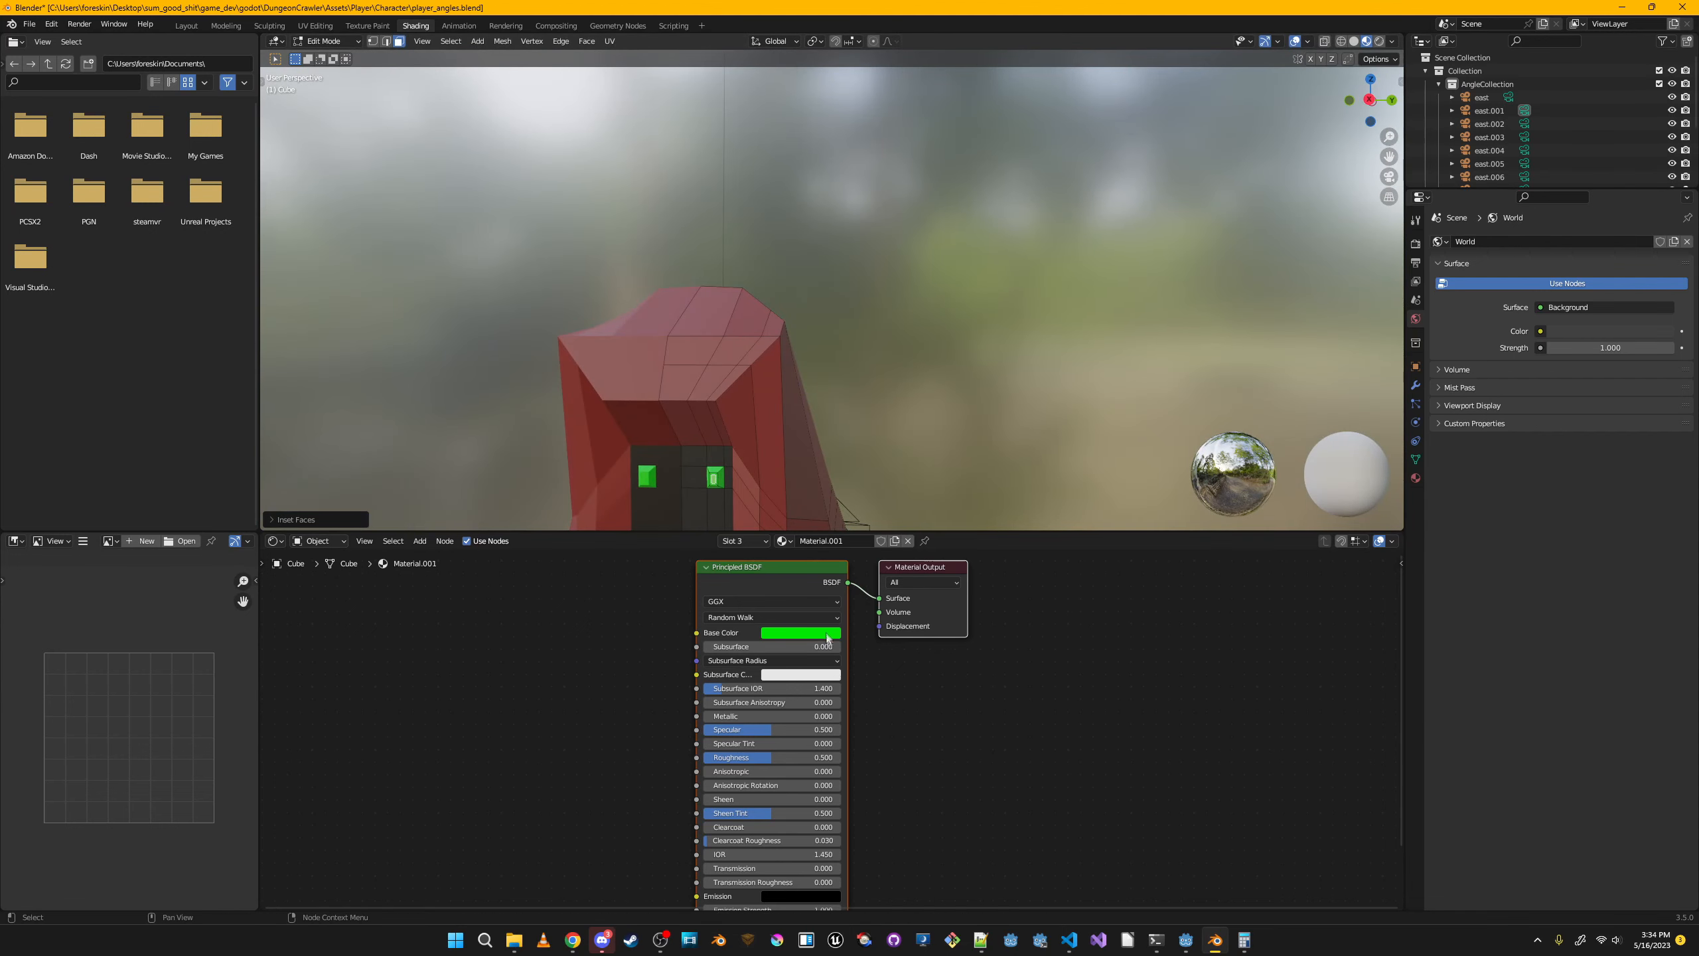
click(742, 541)
click(698, 582)
click(705, 650)
Extrude the pupil polygon slightly along X.
mouse_move(712, 481)
middle_down()
mouse_move(729, 415)
mouse_move(664, 476)
mouse_move(683, 483)
middle_up()
key(e)
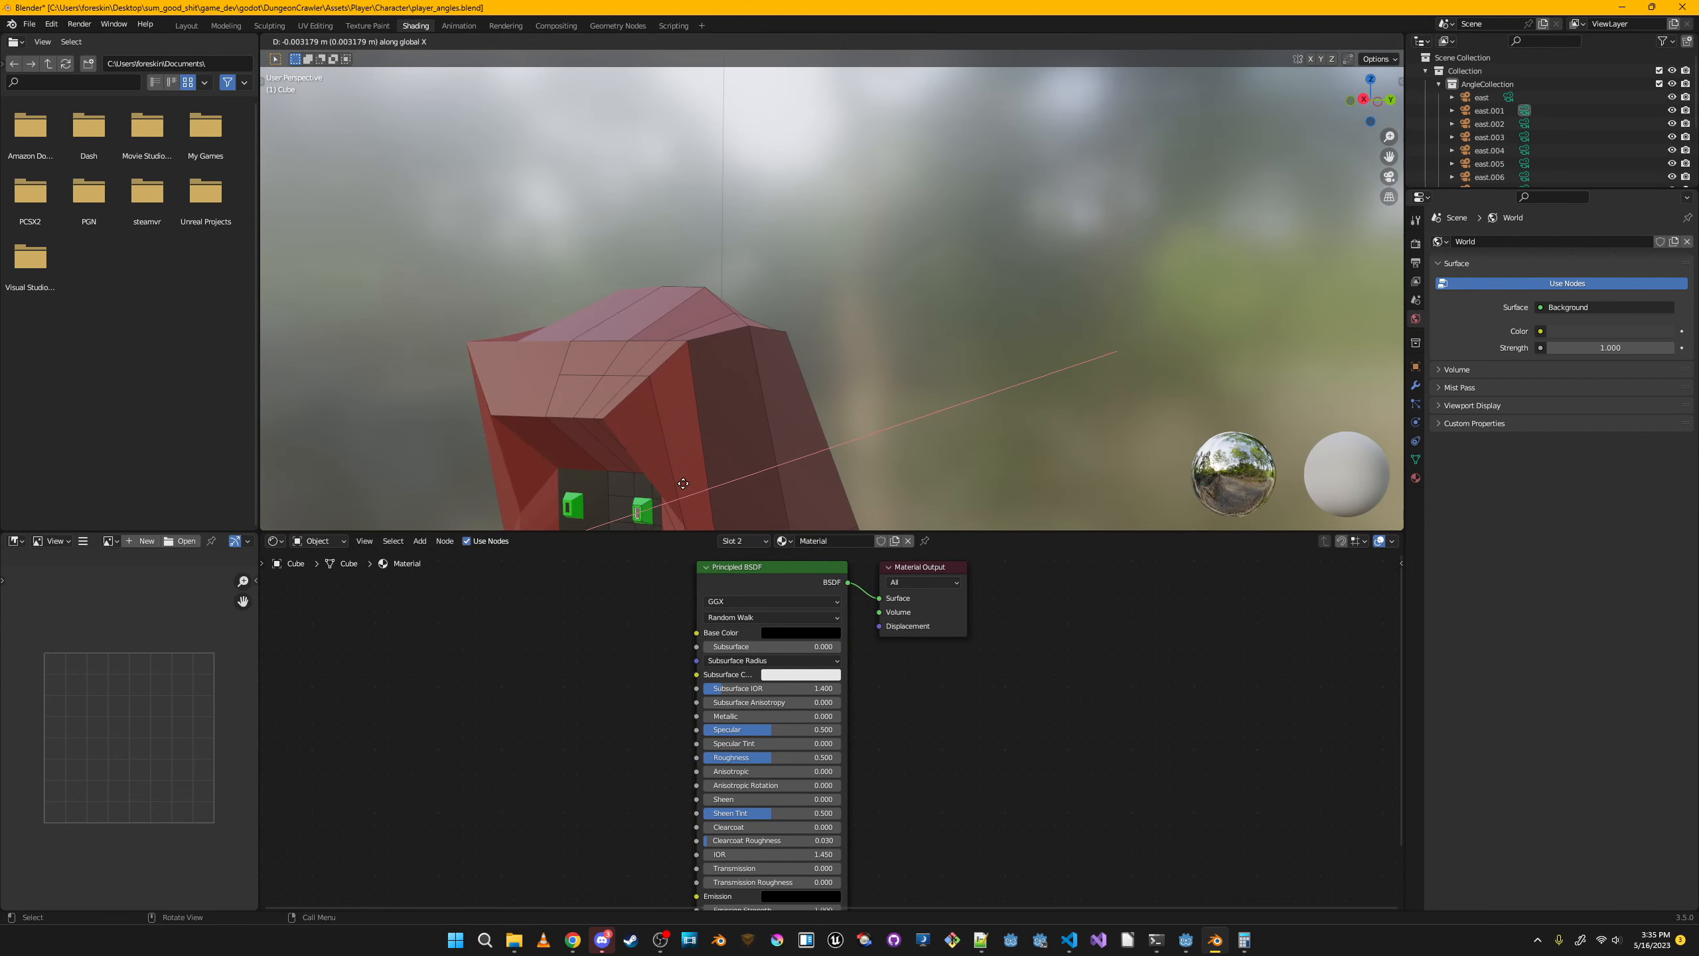
click(870, 442)
Add a horizontal loop cut below the eyes and slide it to outline the mouth.
middle_drag(869, 442, 763, 431)
scroll(984, 341, down, 2)
key(ctrl+r)
click(764, 432)
key(g)
key(g)
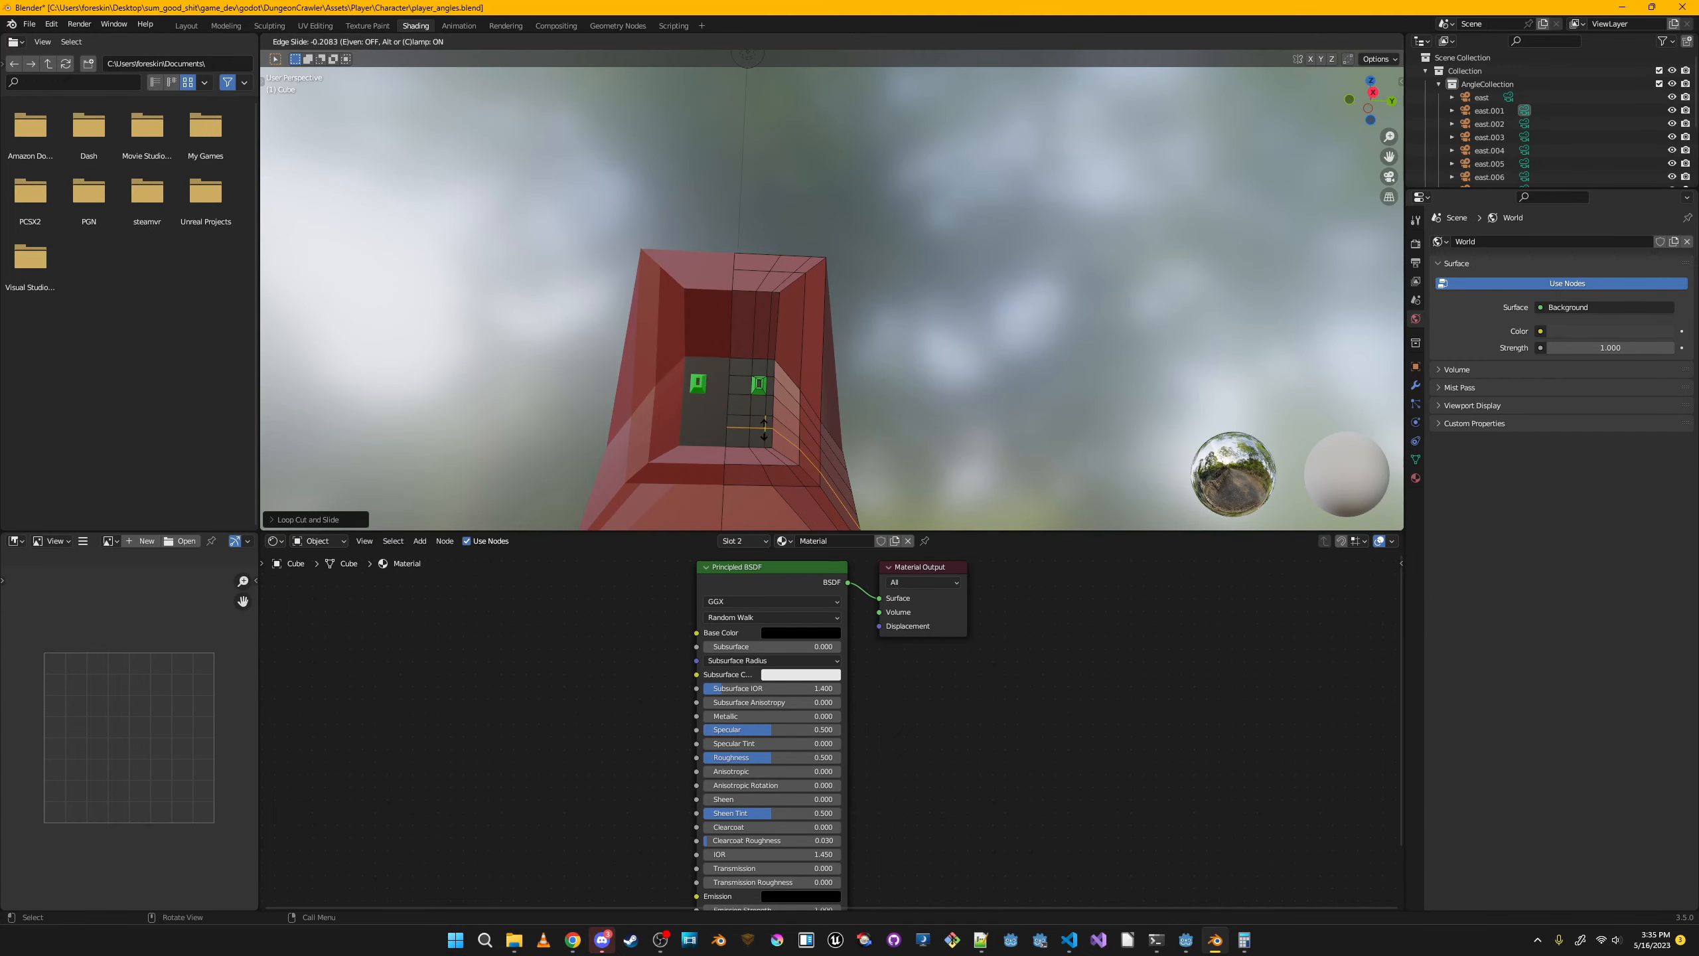
Add a fourth slot with a new light pink material and assign it to the mouth polygon.
click(753, 541)
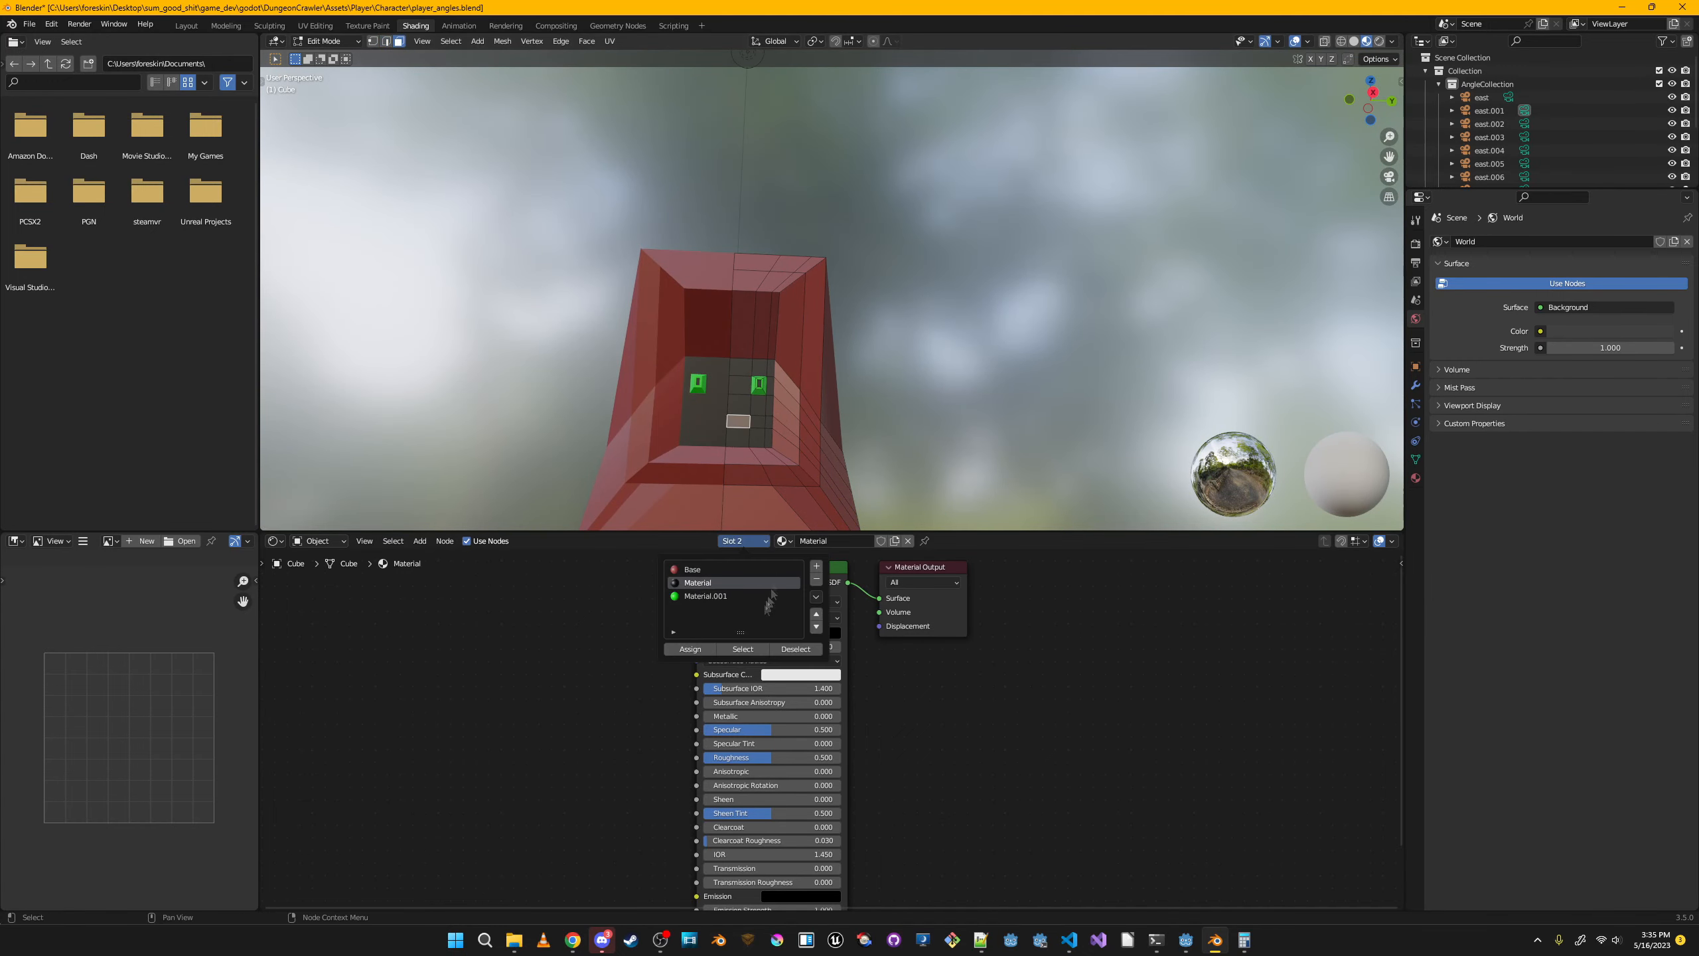
click(817, 571)
click(840, 541)
click(812, 633)
drag(816, 496, 818, 520)
click(753, 541)
click(697, 652)
Change the base color of the face's black material to a brownish skin tone.
middle_drag(655, 516, 674, 447)
scroll(675, 447, down, 8)
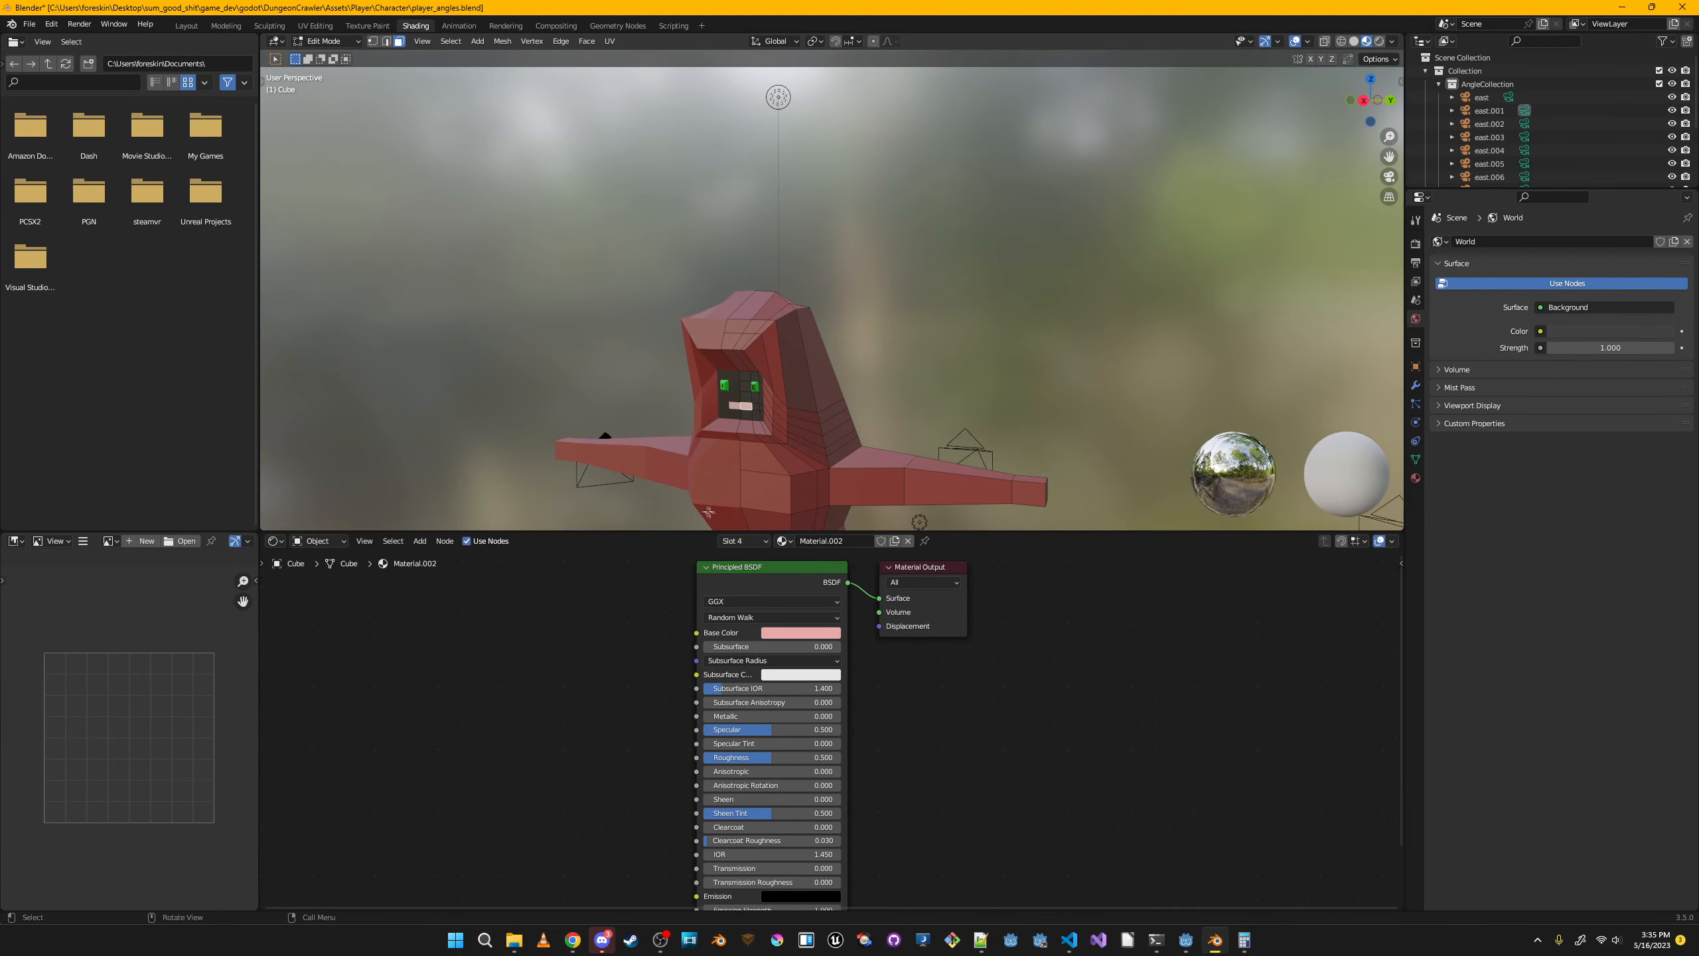
click(740, 378)
click(801, 633)
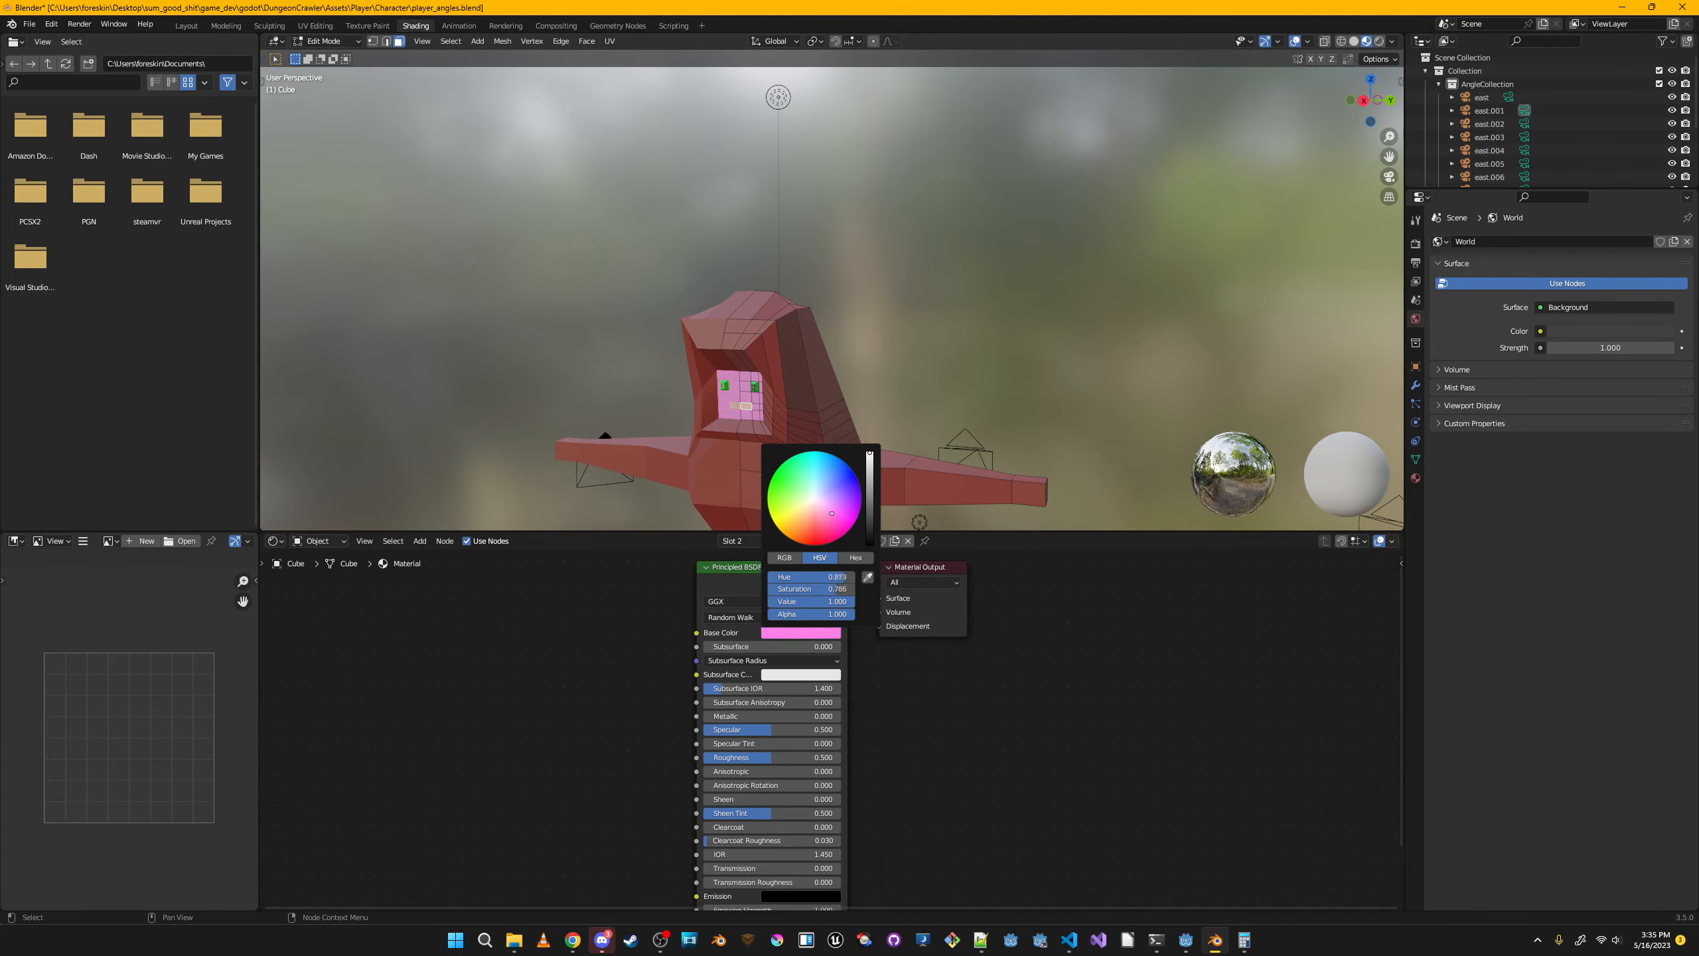
drag(873, 476, 870, 490)
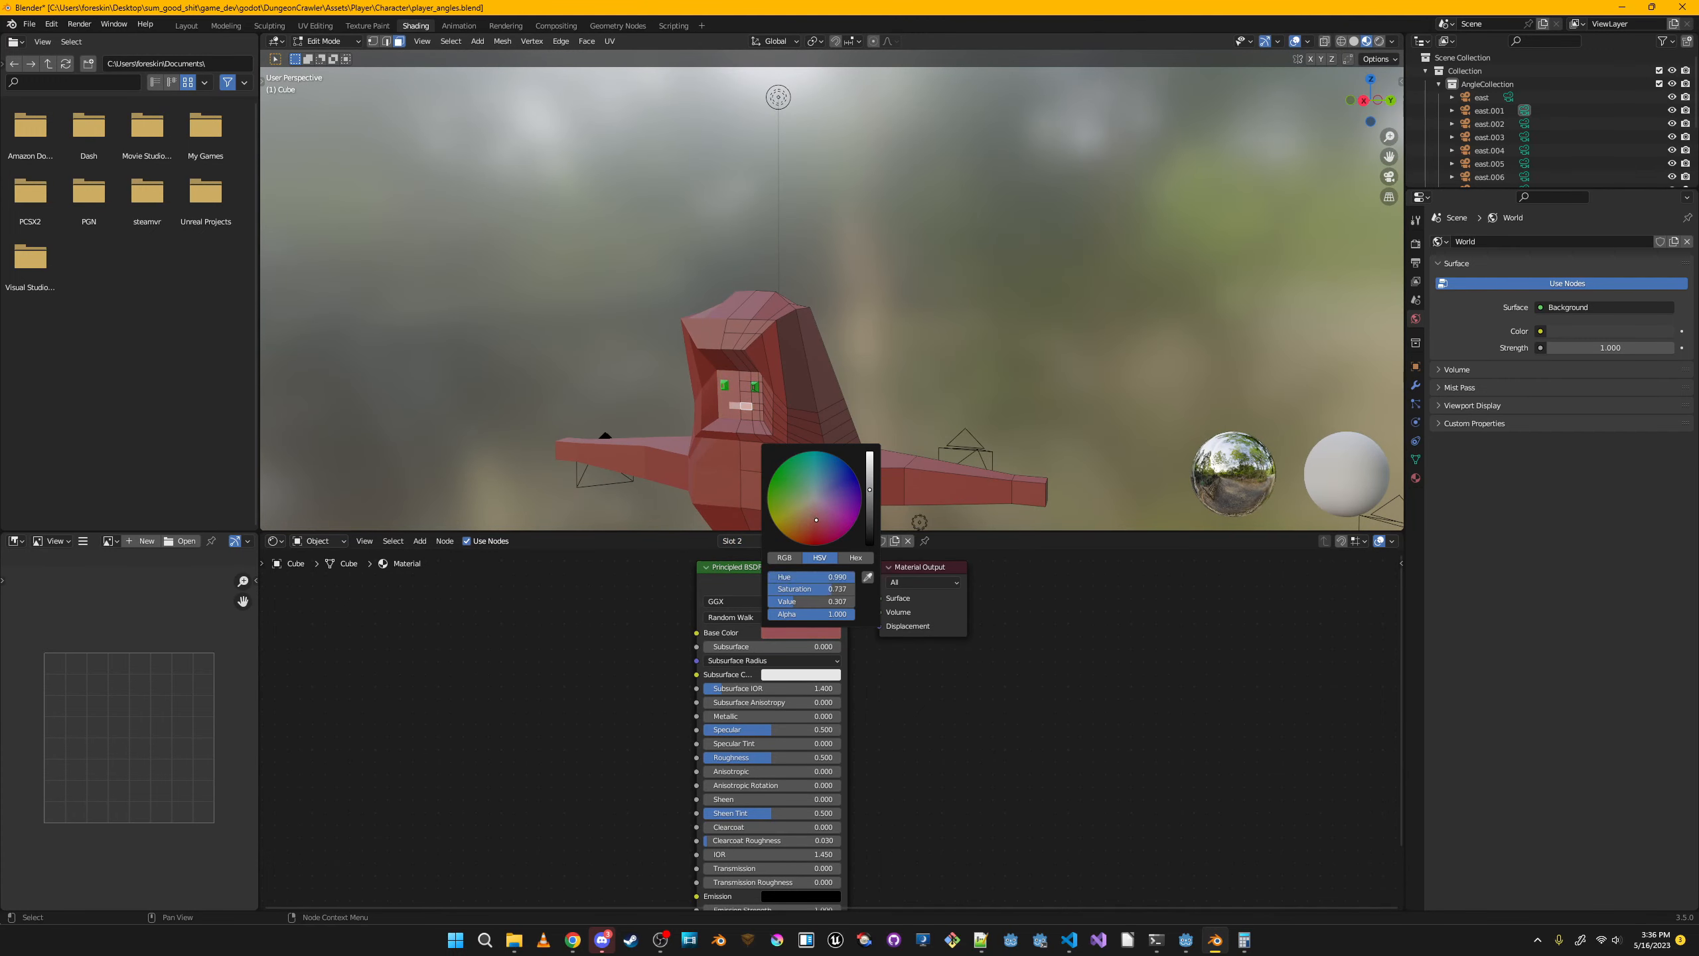
middle_drag(810, 496, 756, 509)
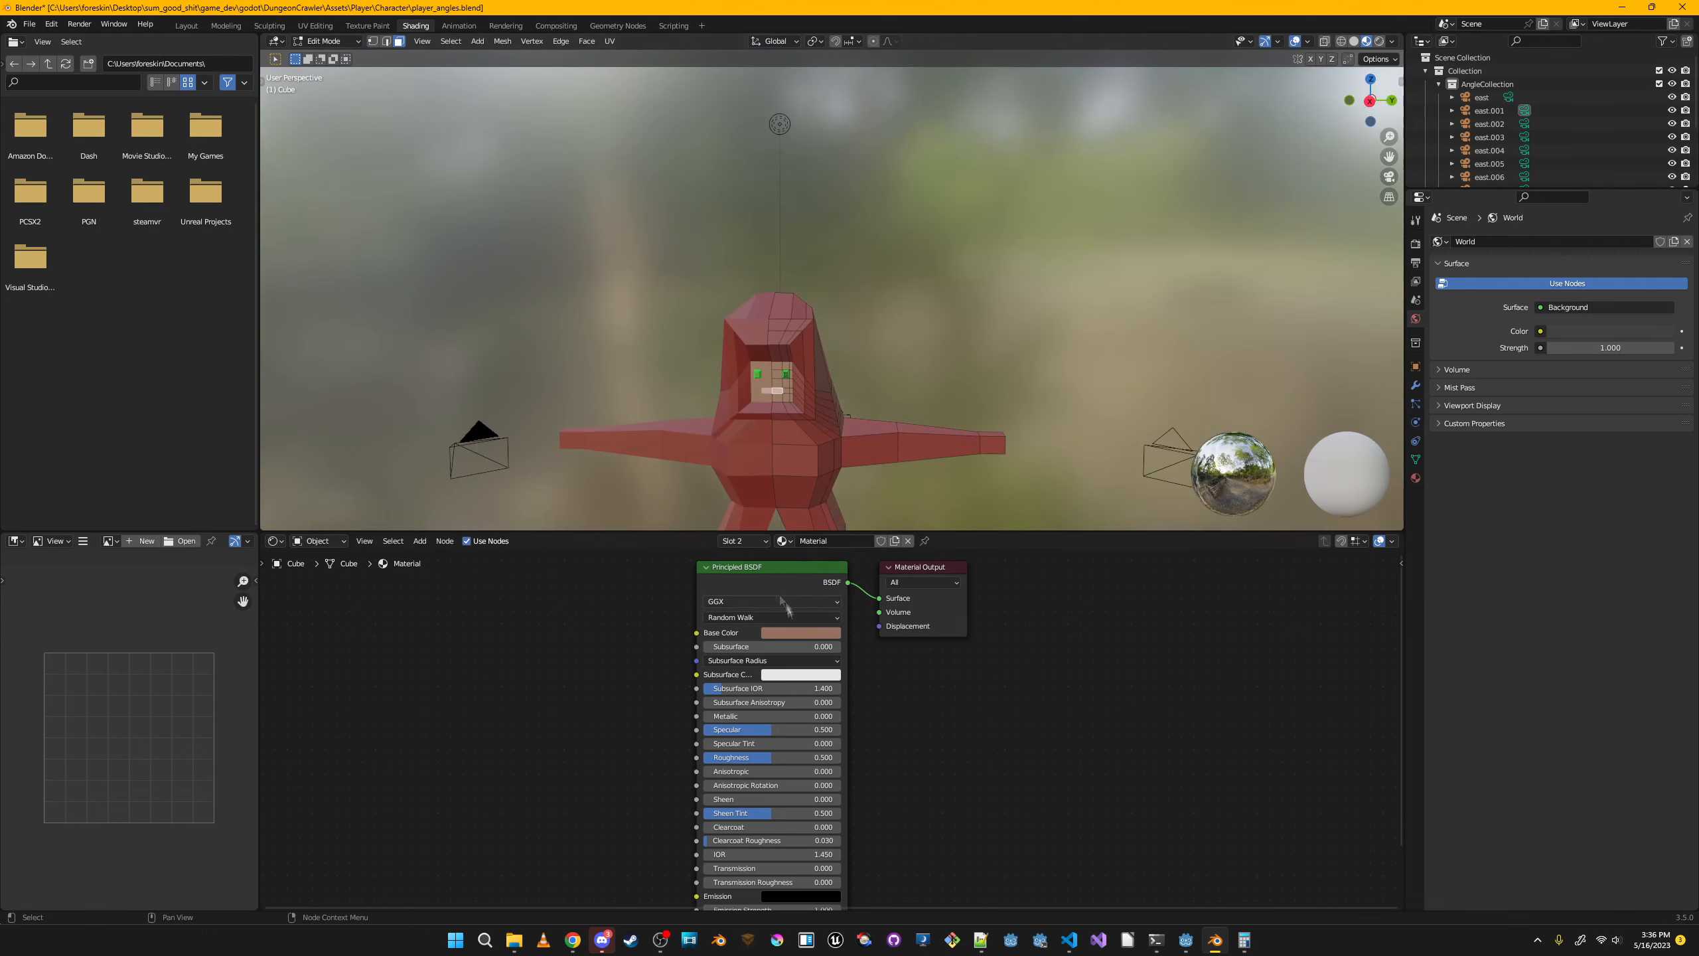
Darken the mouth material's base color to a value of 0.022.
click(740, 541)
click(807, 632)
scroll(813, 510, down, 15)
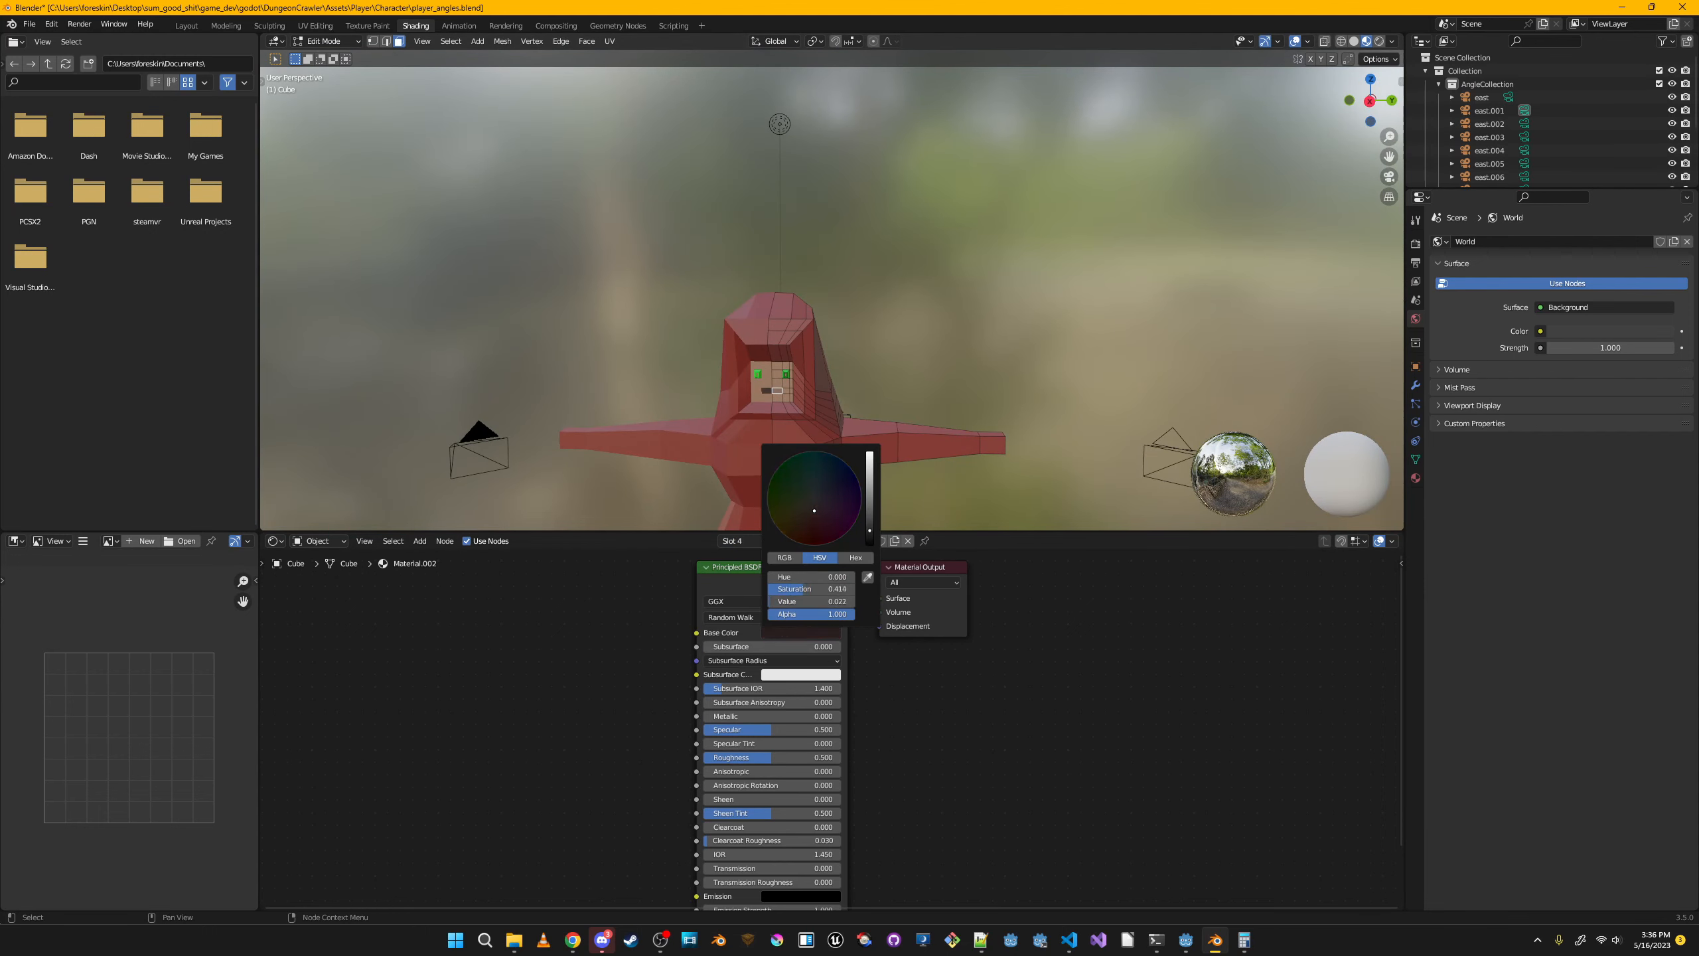
Inset the mouth polygon and move the inset face along the X axis.
scroll(781, 481, up, 4)
key(i)
click(774, 482)
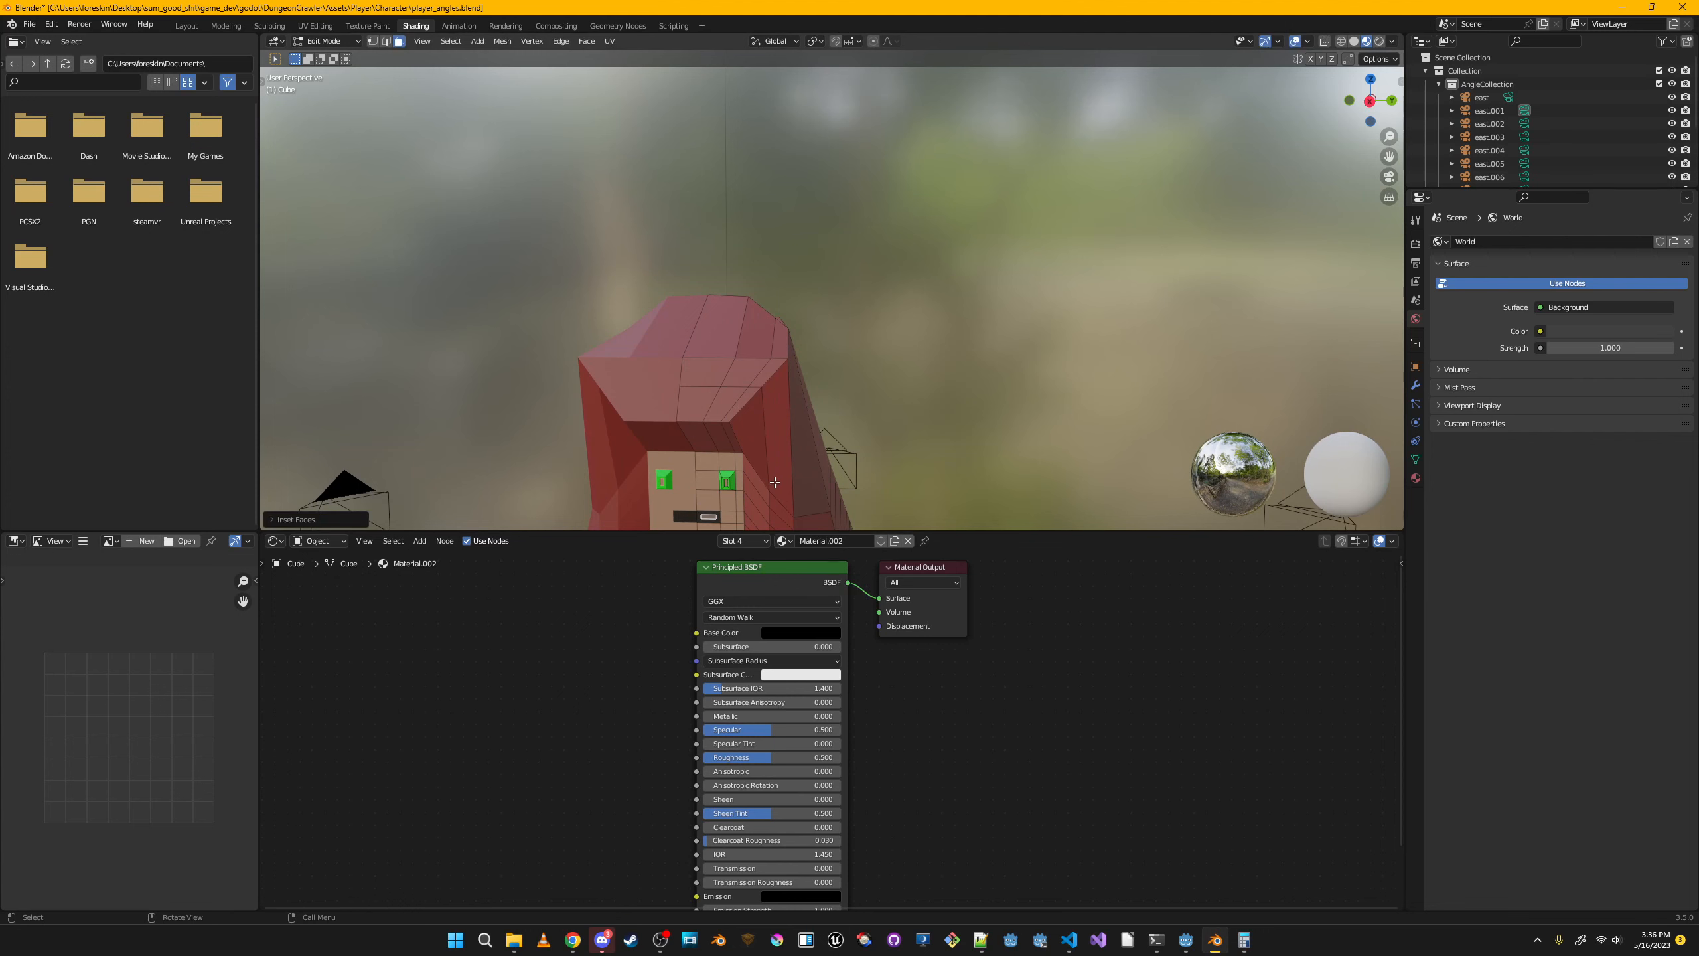
key(g)
key(x)
click(776, 480)
middle_drag(776, 479, 742, 463)
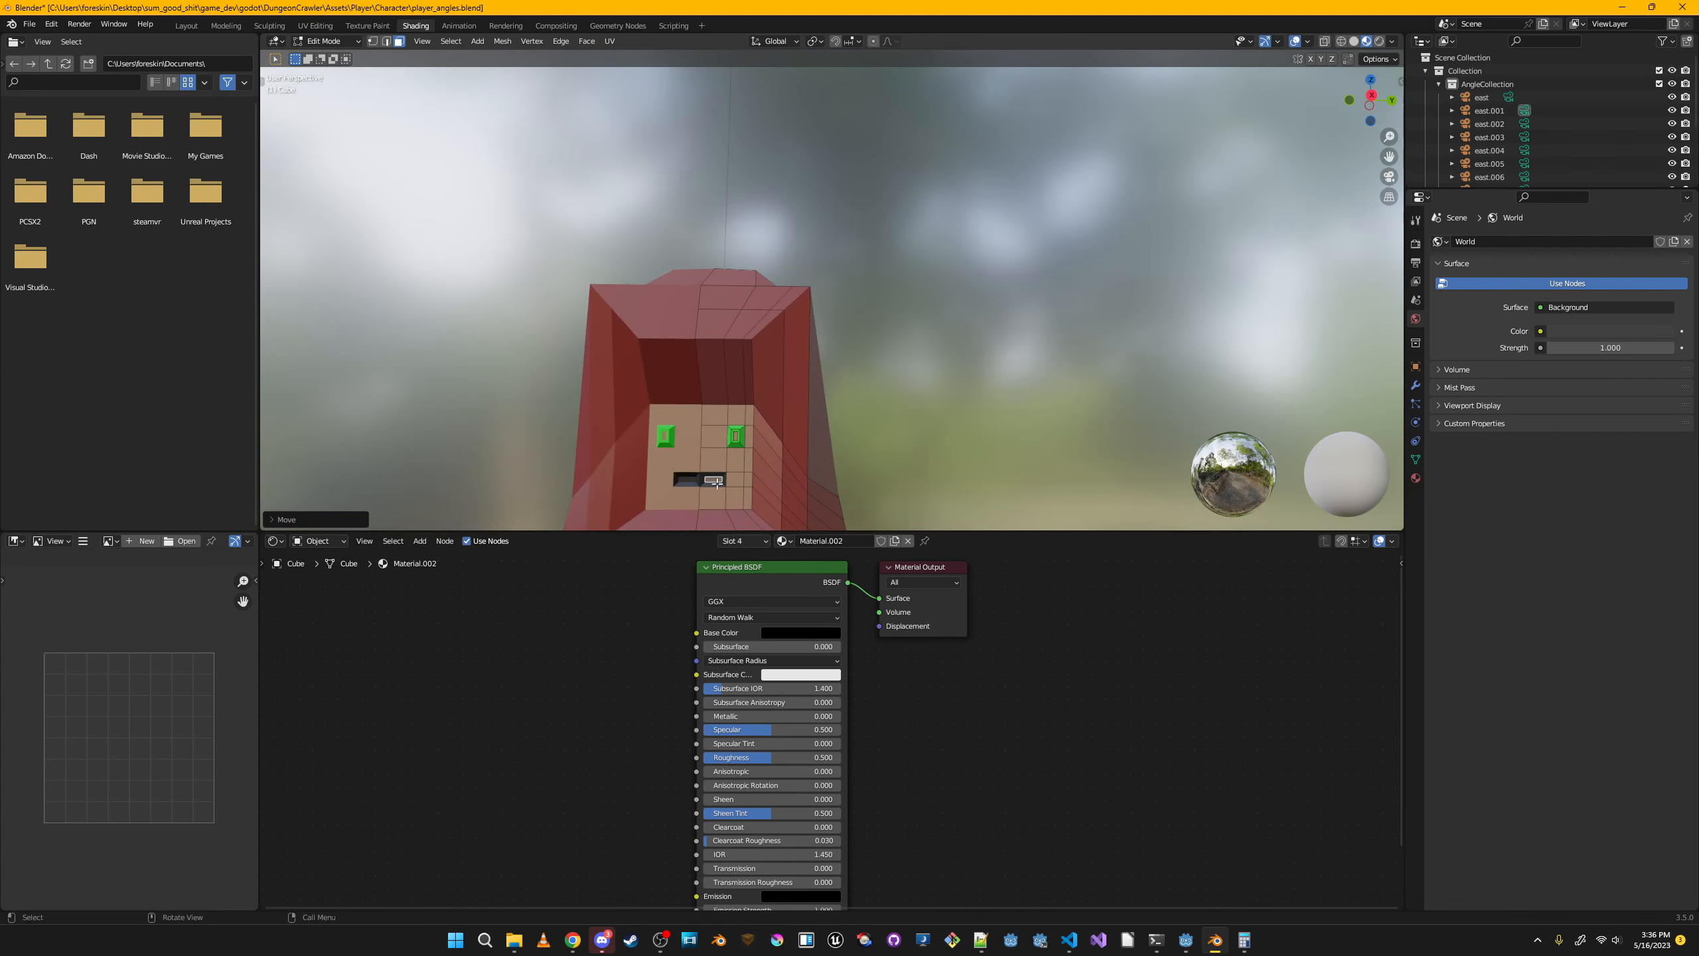
Assign the skin-toned Material to the selected mouth polygon in place of the dark one.
click(743, 541)
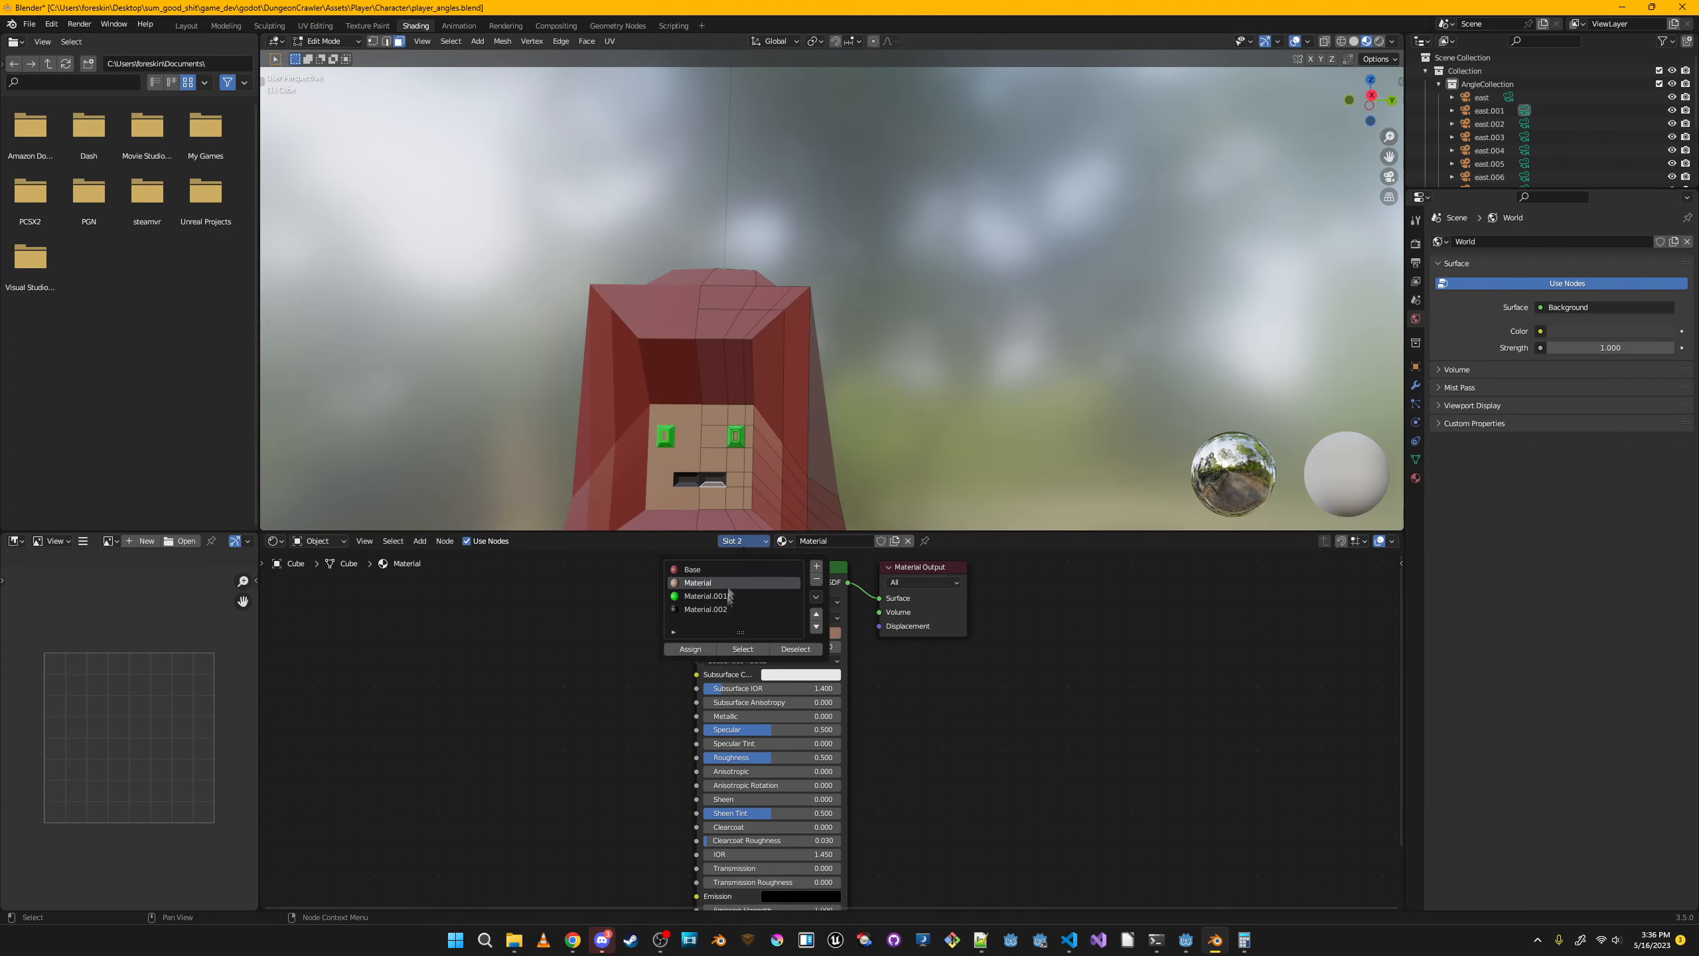
click(705, 609)
click(707, 649)
click(743, 541)
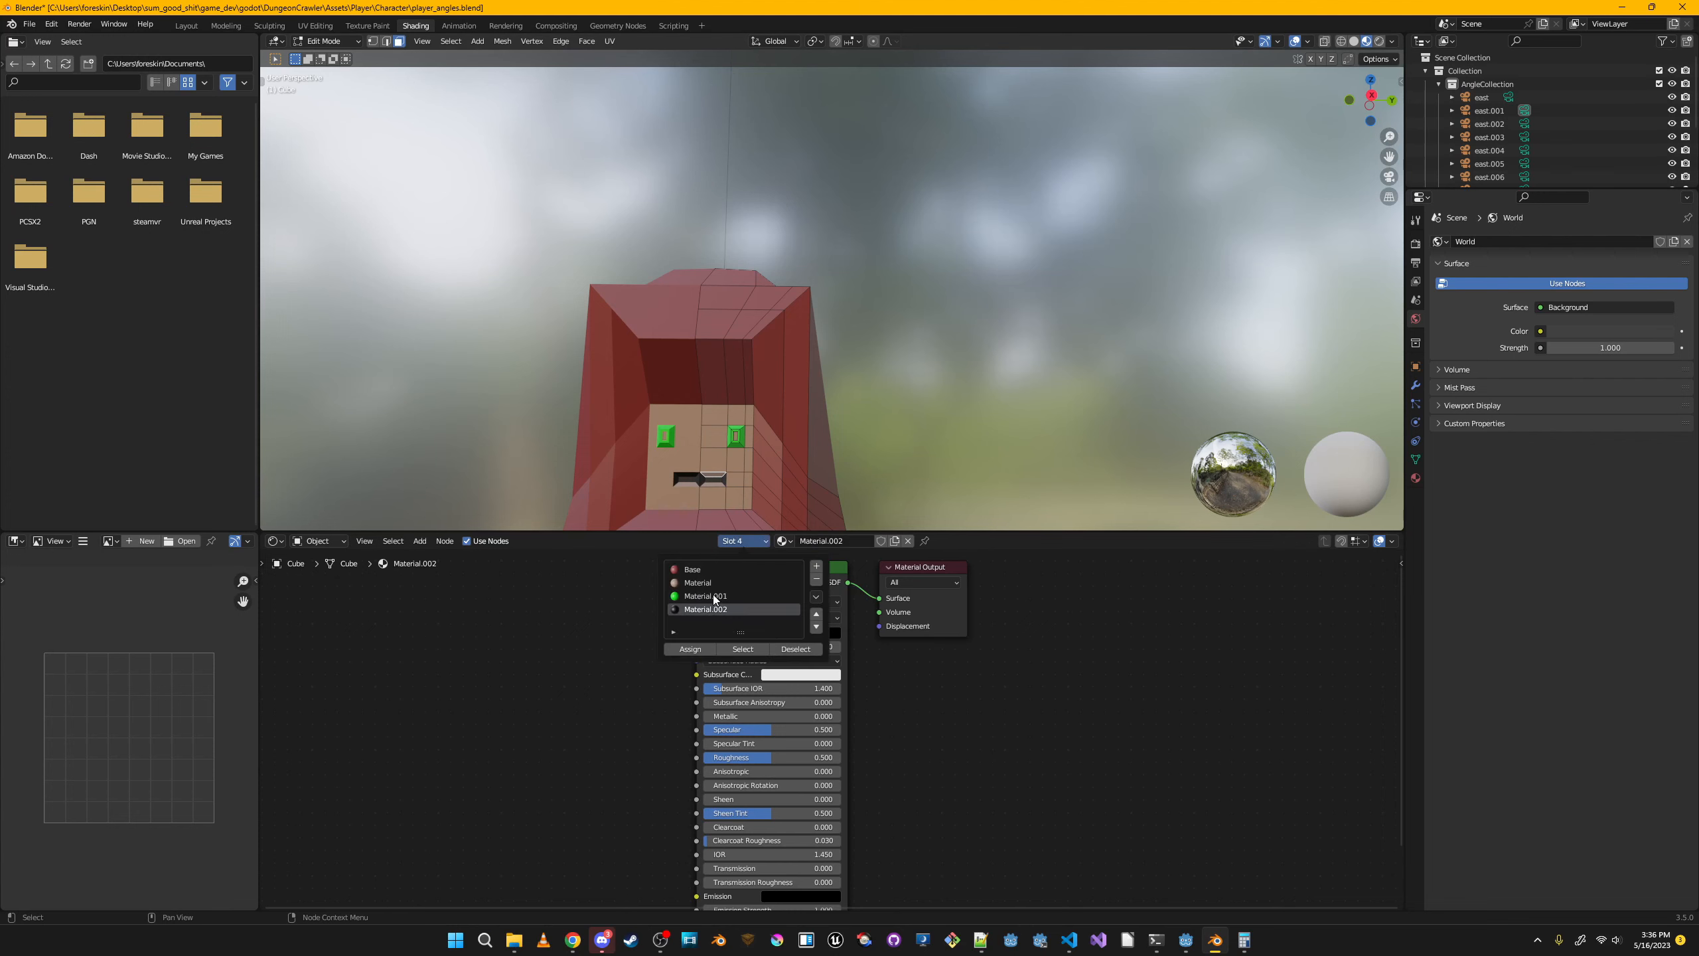
click(699, 583)
middle_drag(837, 375, 890, 376)
click(734, 544)
click(701, 582)
click(702, 649)
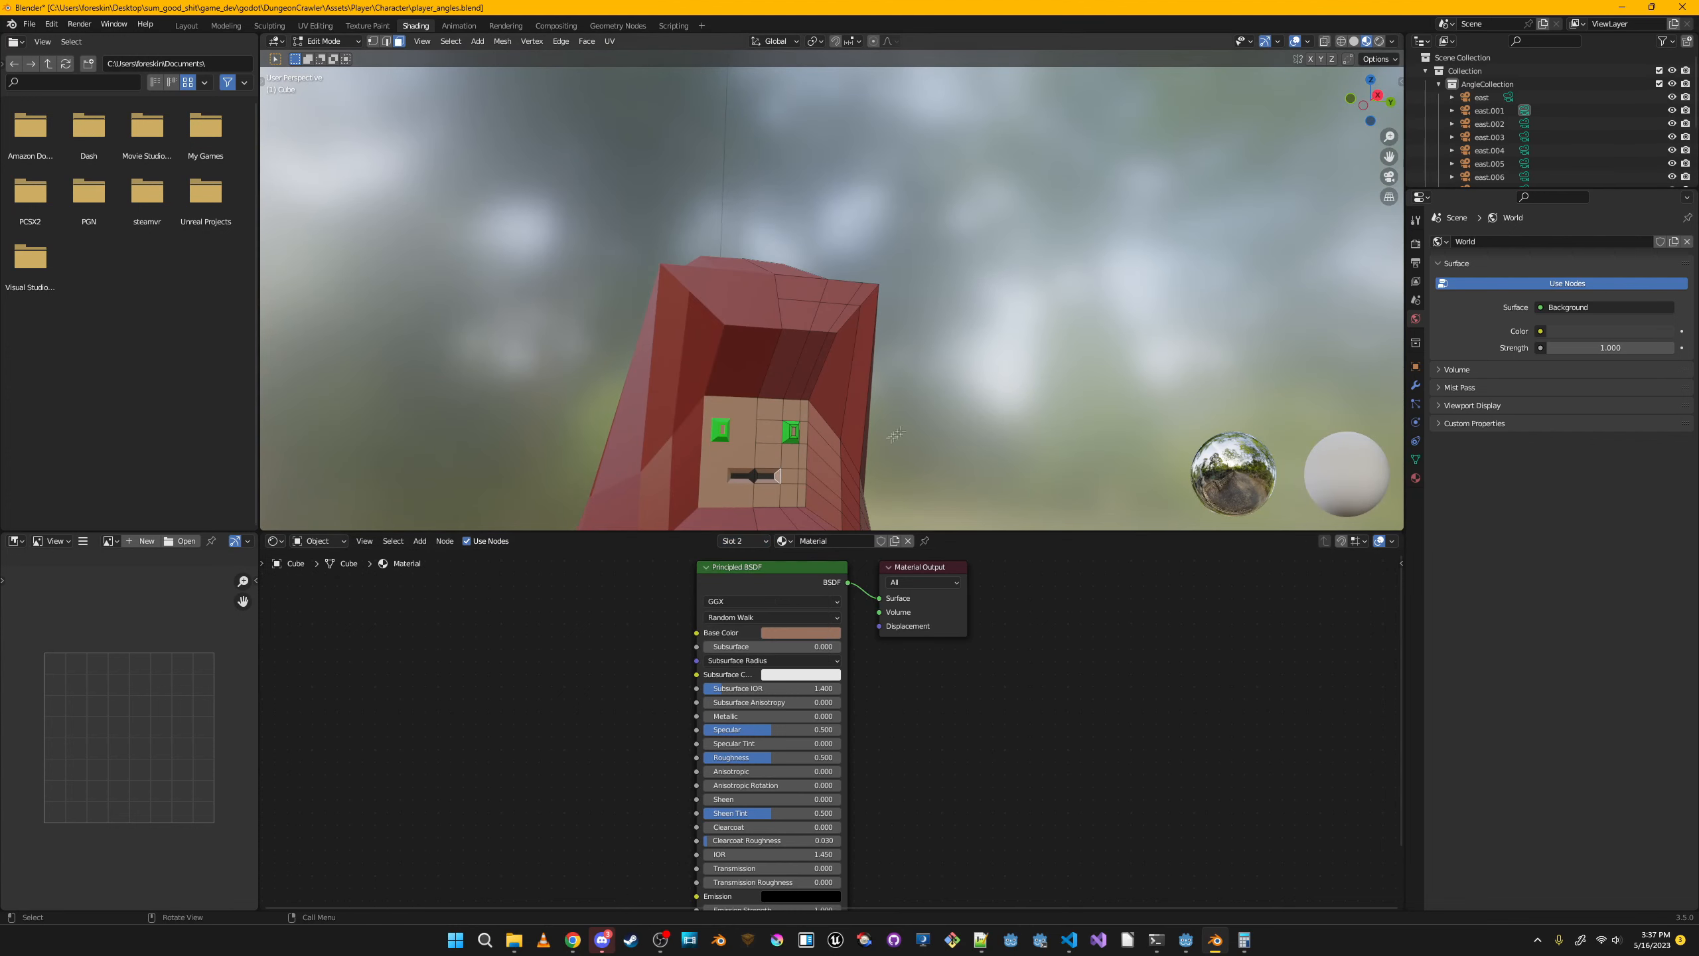
Add a fifth slot with a new bright red material and assign it to the centre of the mouth.
middle_drag(998, 363, 949, 357)
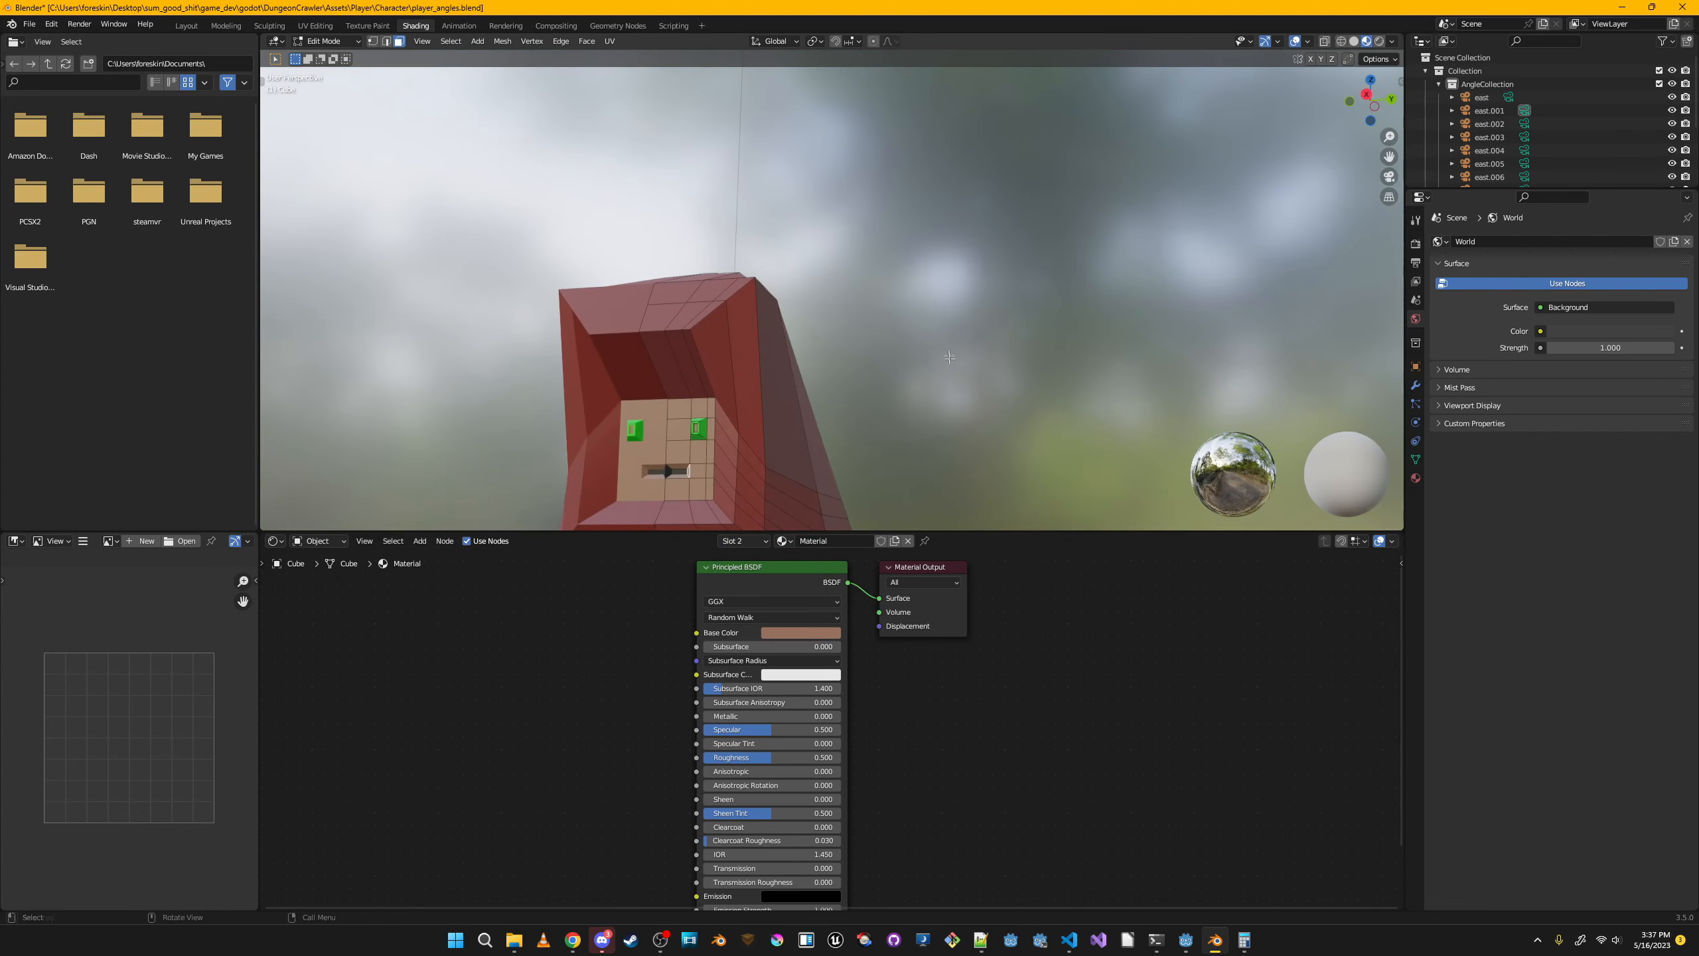
click(785, 425)
middle_drag(789, 427, 769, 389)
key(Tab)
key(Tab)
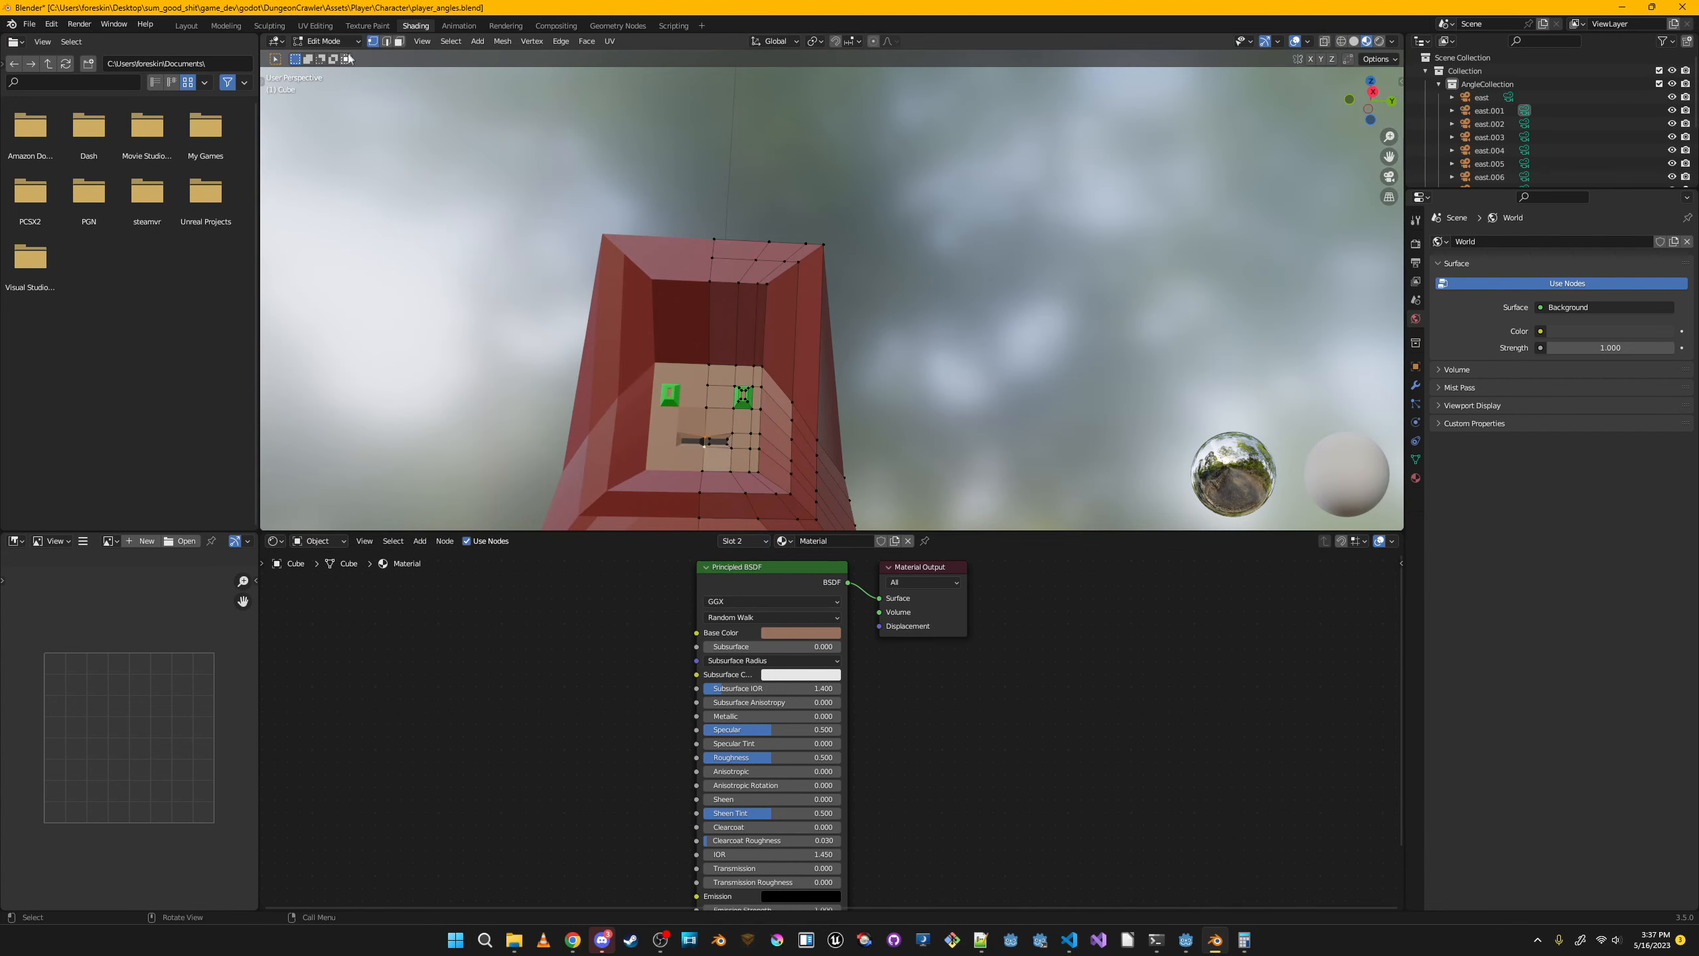
click(754, 541)
click(817, 569)
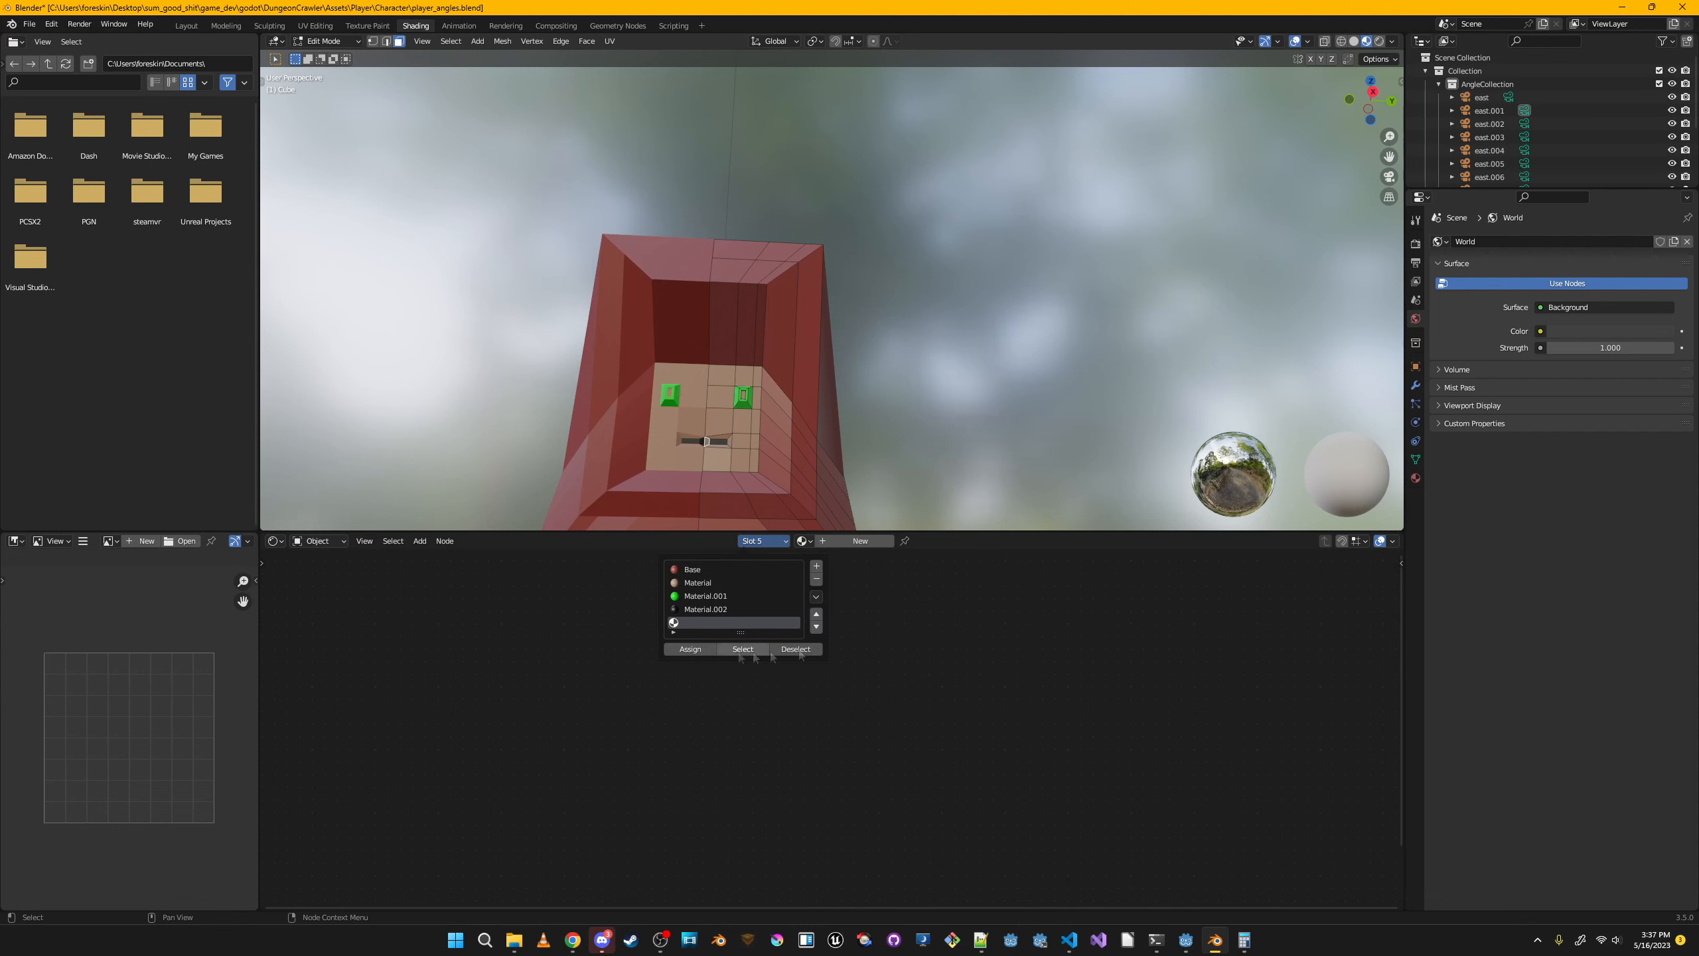
click(832, 541)
click(797, 634)
click(814, 539)
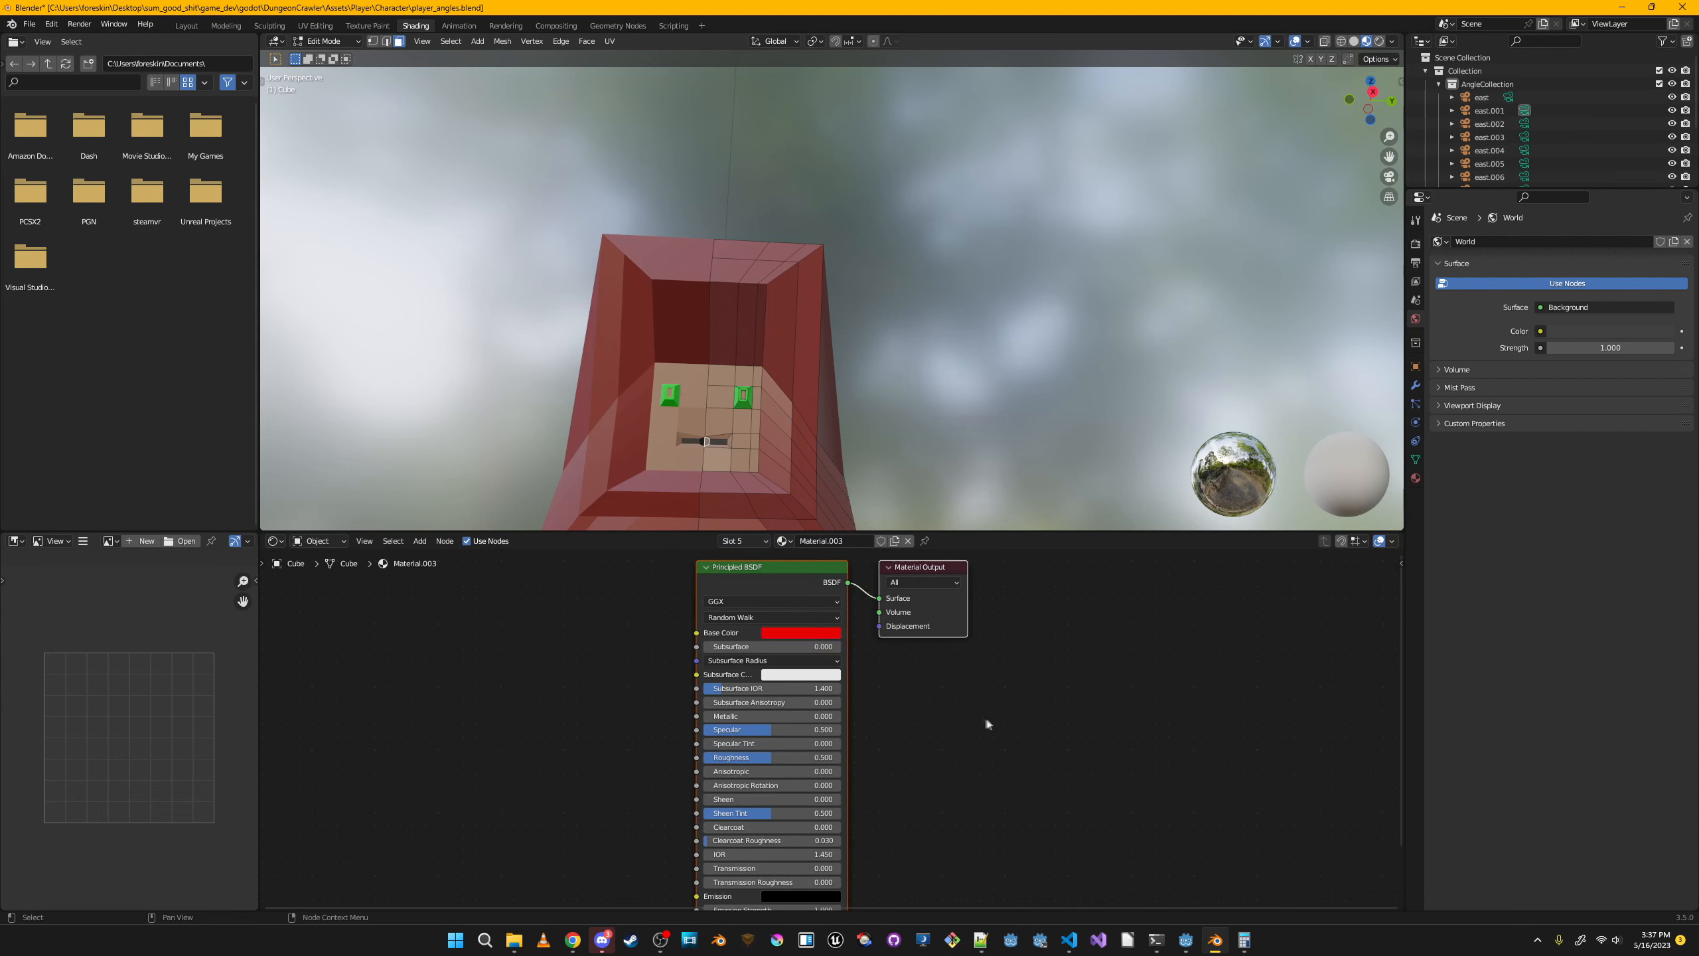
click(752, 542)
Assign the dark Material.002 to the eye's centre polygon and return to Object Mode.
click(744, 396)
click(744, 542)
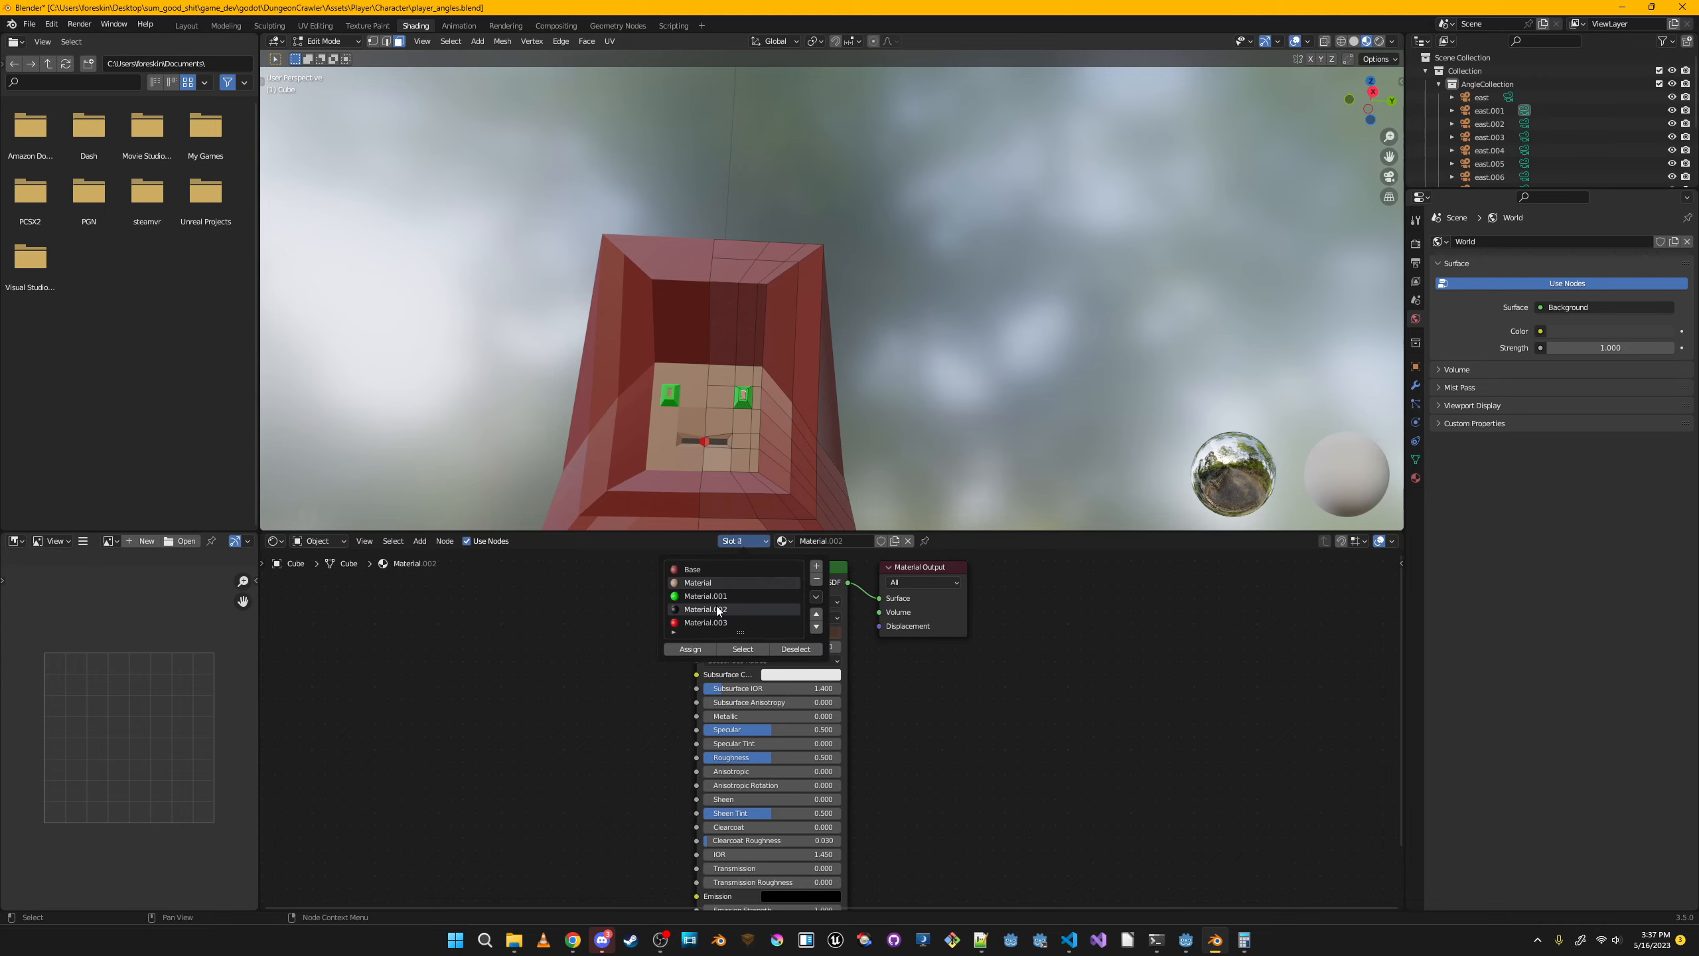
click(718, 610)
click(693, 650)
key(Tab)
scroll(936, 351, down, 8)
middle_drag(907, 329, 816, 308)
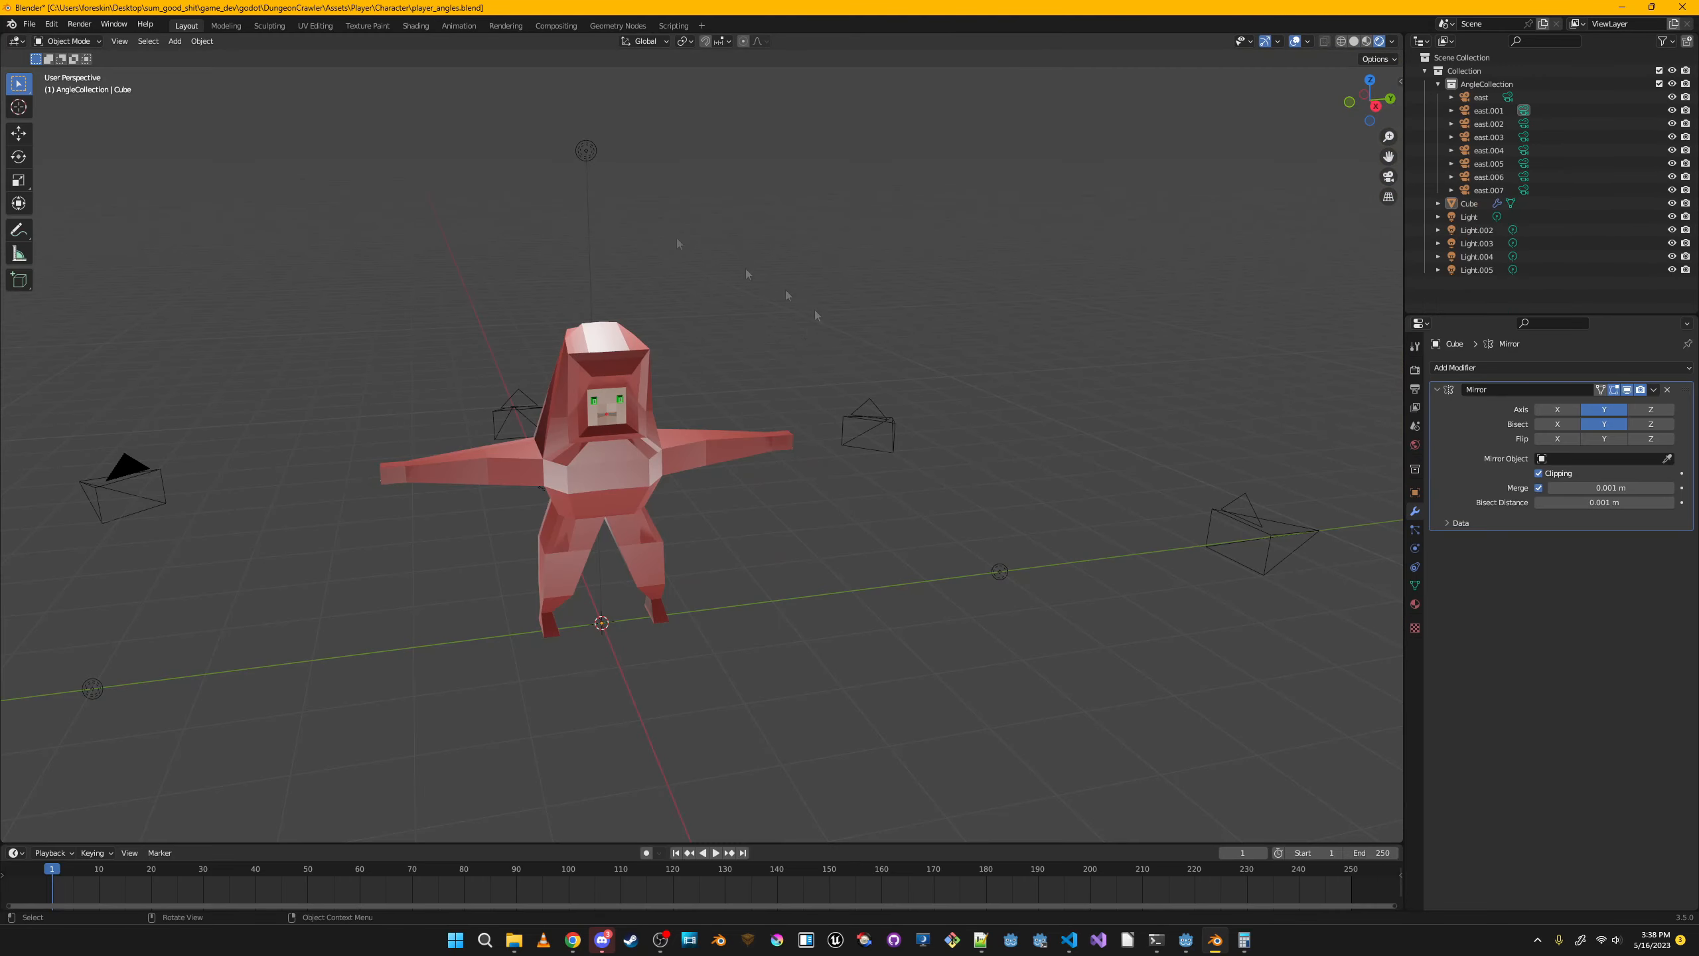
Add a Subdivision Surface modifier to the character and raise its viewport level to 3.
click(750, 442)
click(1475, 368)
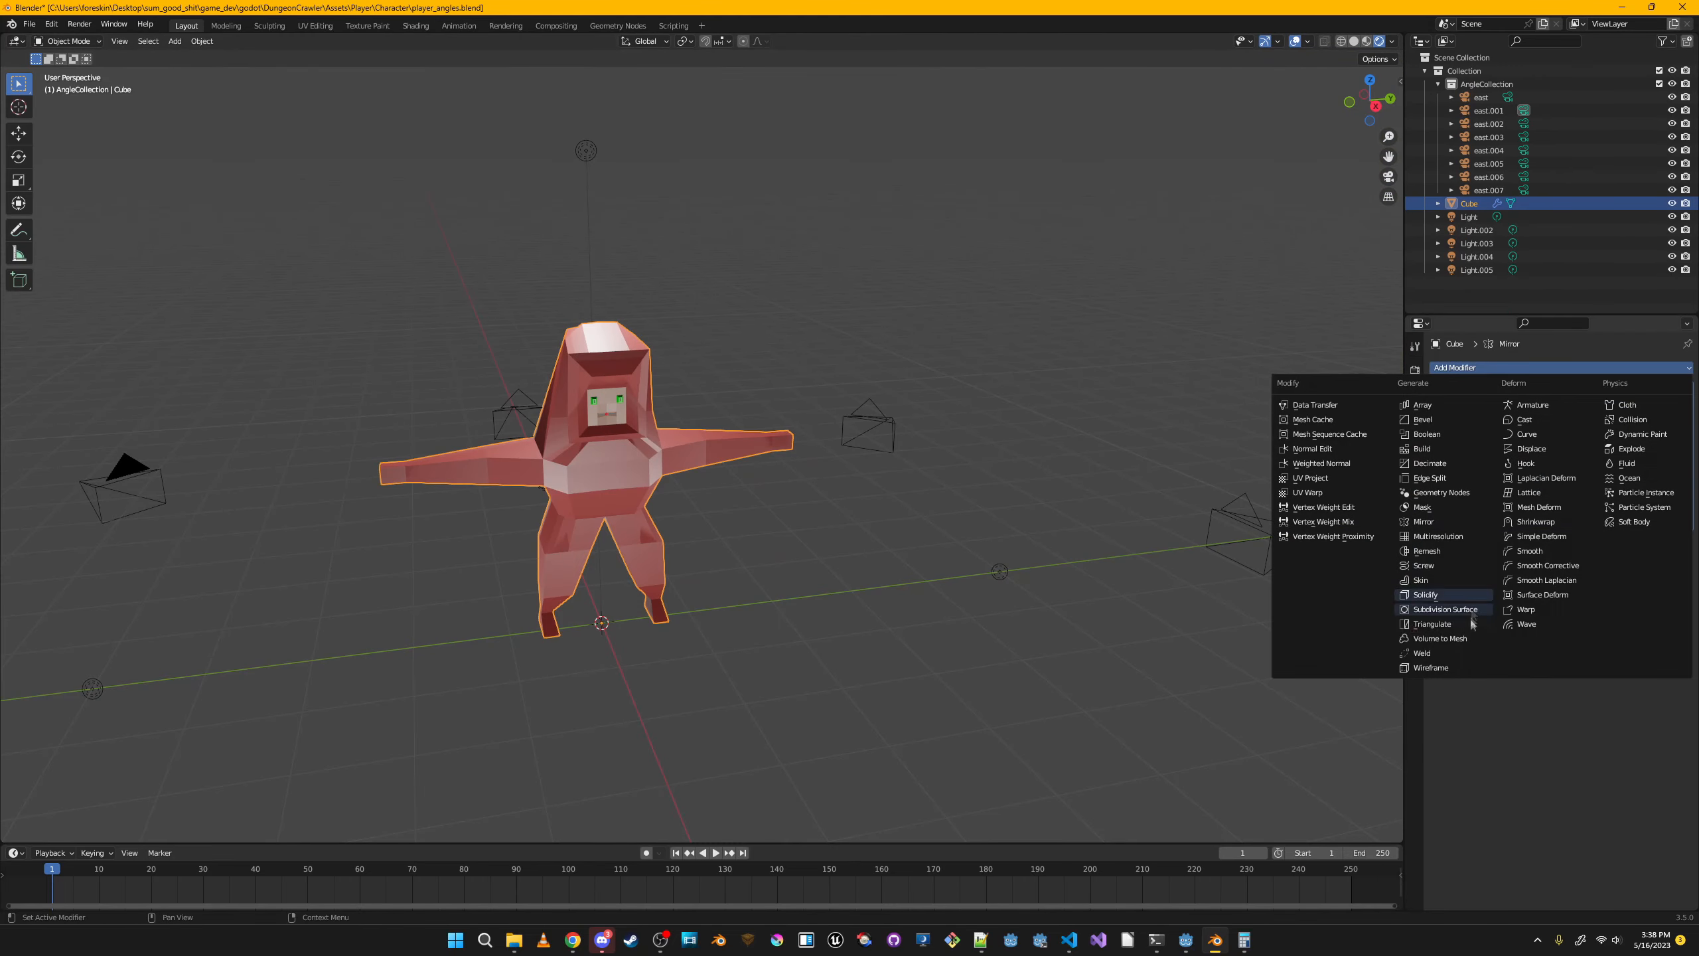
click(1468, 614)
middle_drag(1017, 521, 933, 526)
mouse_move(1596, 578)
mouse_down()
mouse_move(1652, 578)
mouse_move(1622, 577)
mouse_up()
mouse_move(1171, 526)
middle_down()
mouse_move(1285, 491)
mouse_move(1161, 498)
middle_up()
scroll(1003, 472, up, 6)
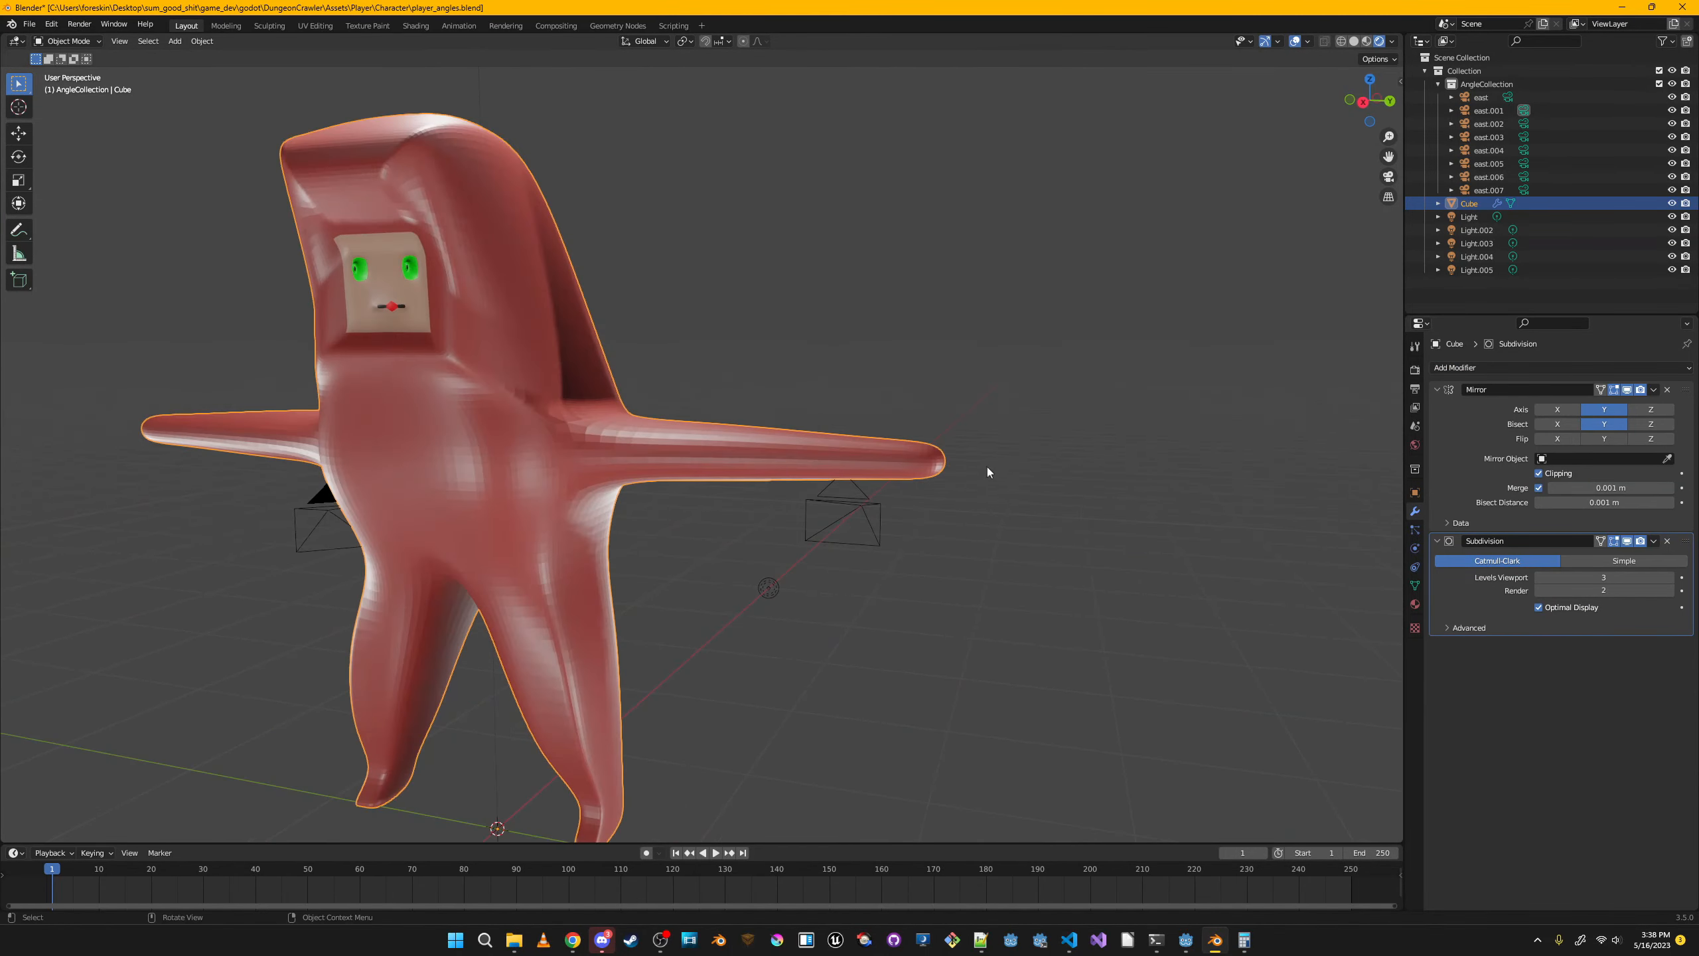
Set the Subdivision modifier's viewport and render levels to 1 and inspect the resulting mesh.
middle_drag(987, 468, 1087, 458)
drag(1627, 578, 1593, 577)
scroll(1371, 568, down, 6)
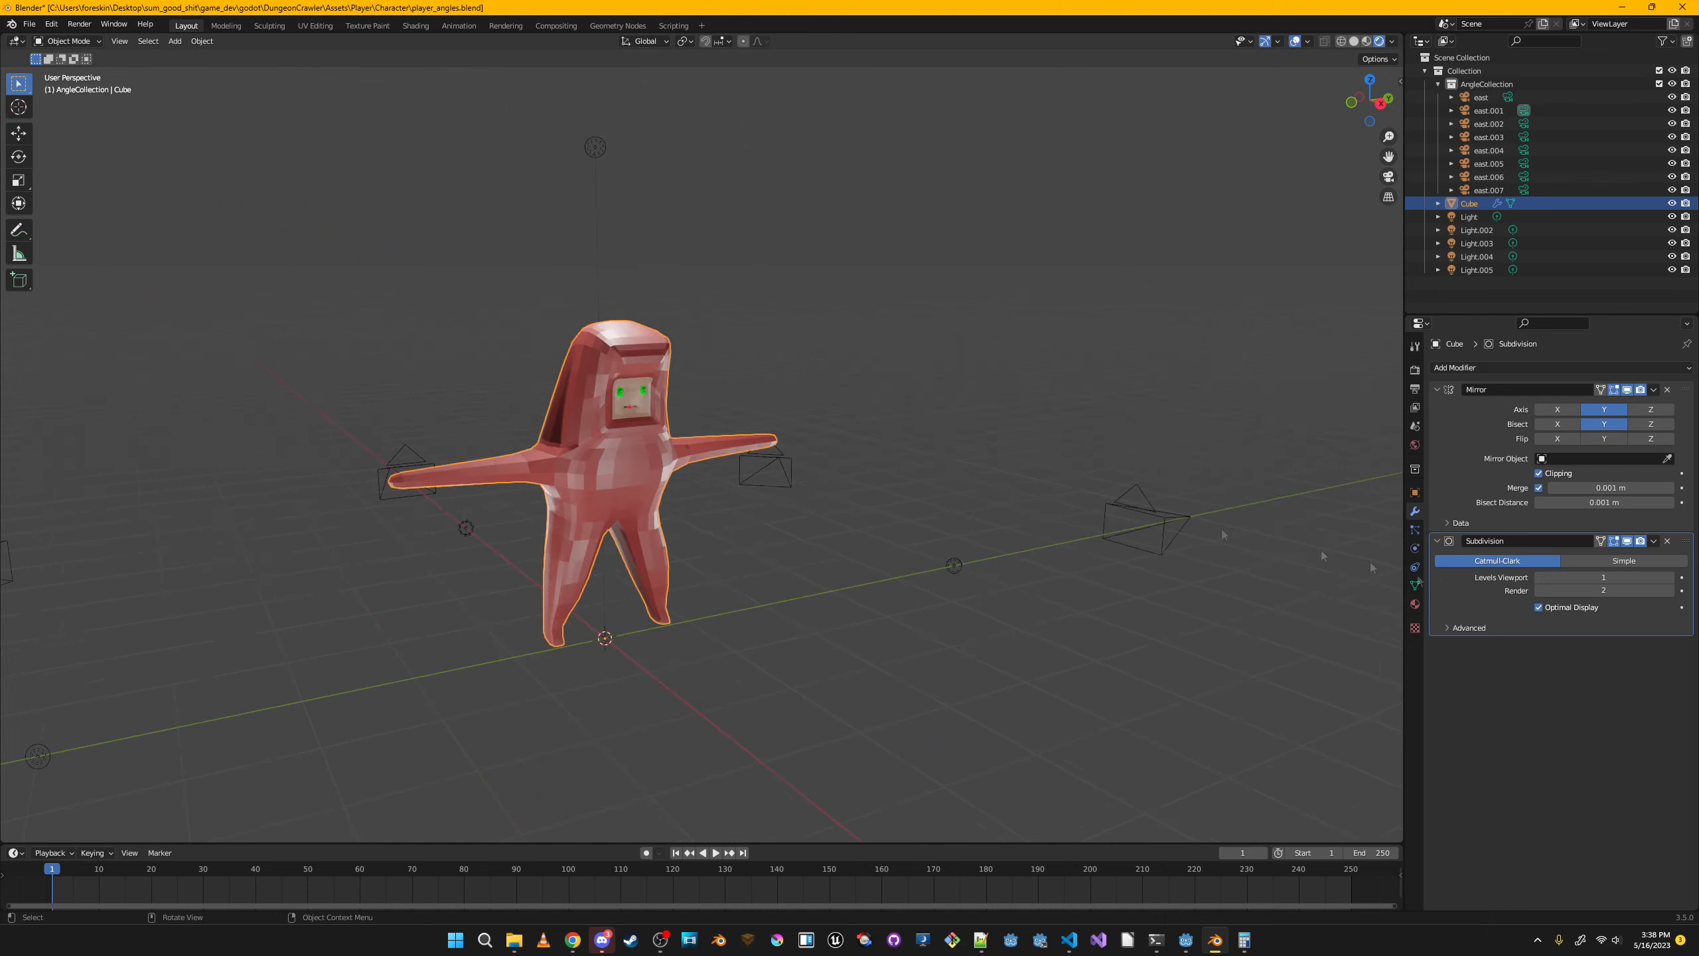
click(1656, 541)
click(228, 26)
middle_drag(800, 340, 689, 335)
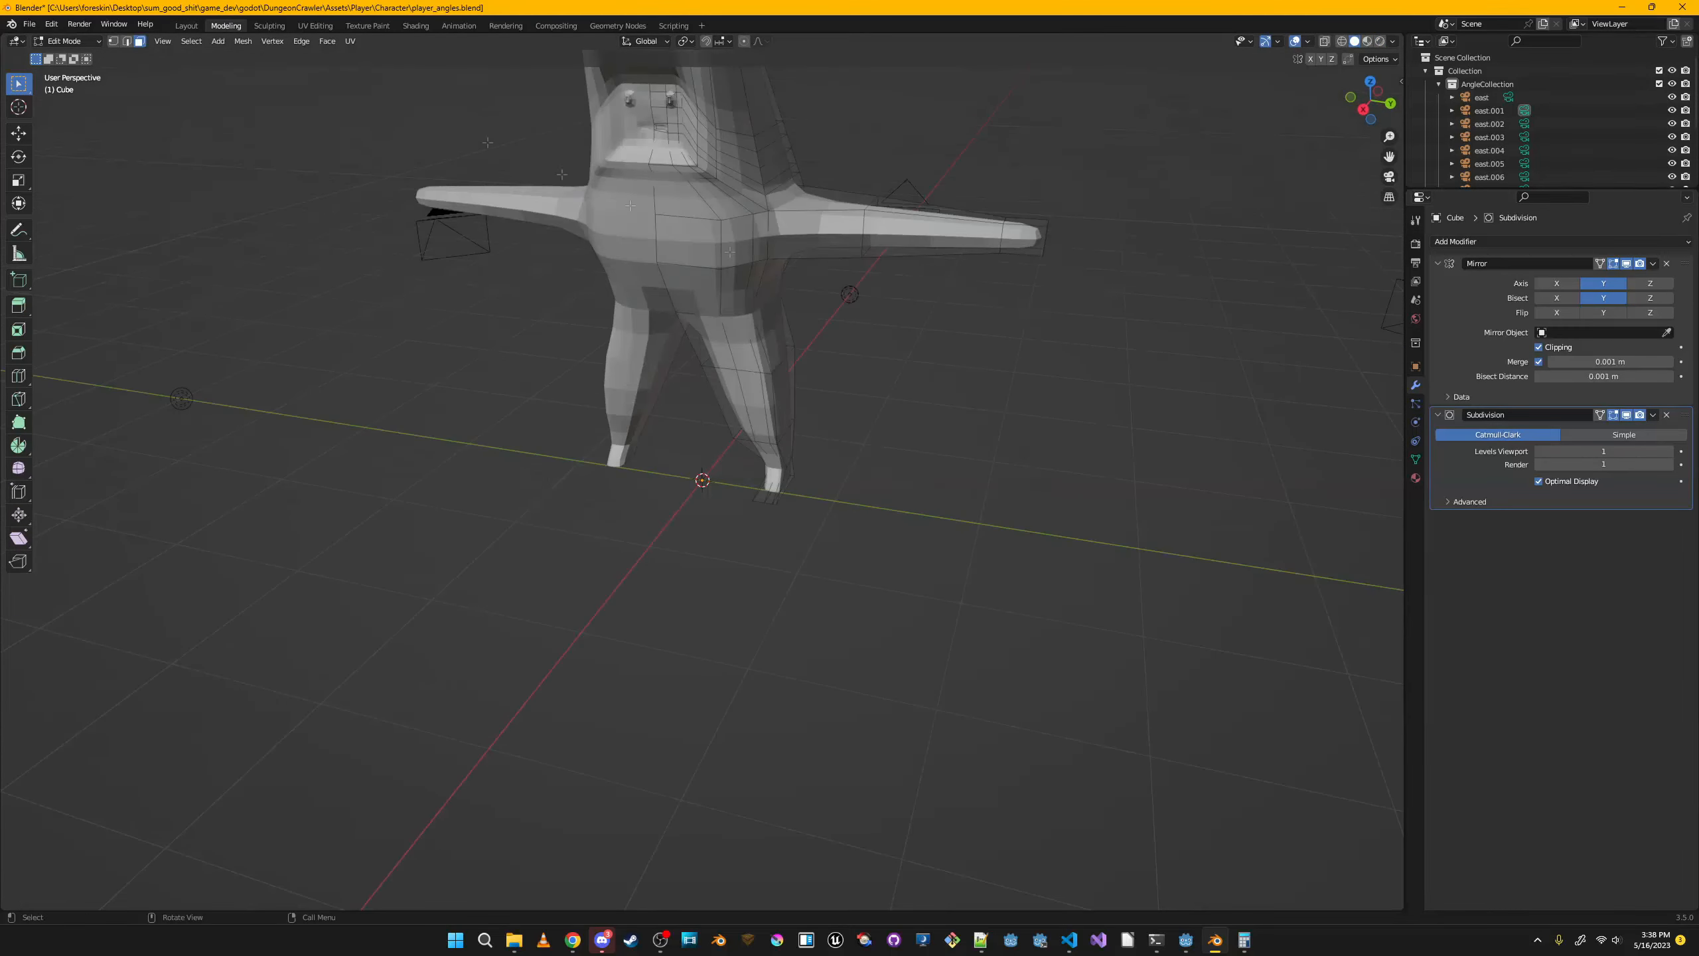
click(187, 25)
scroll(696, 306, down, 2)
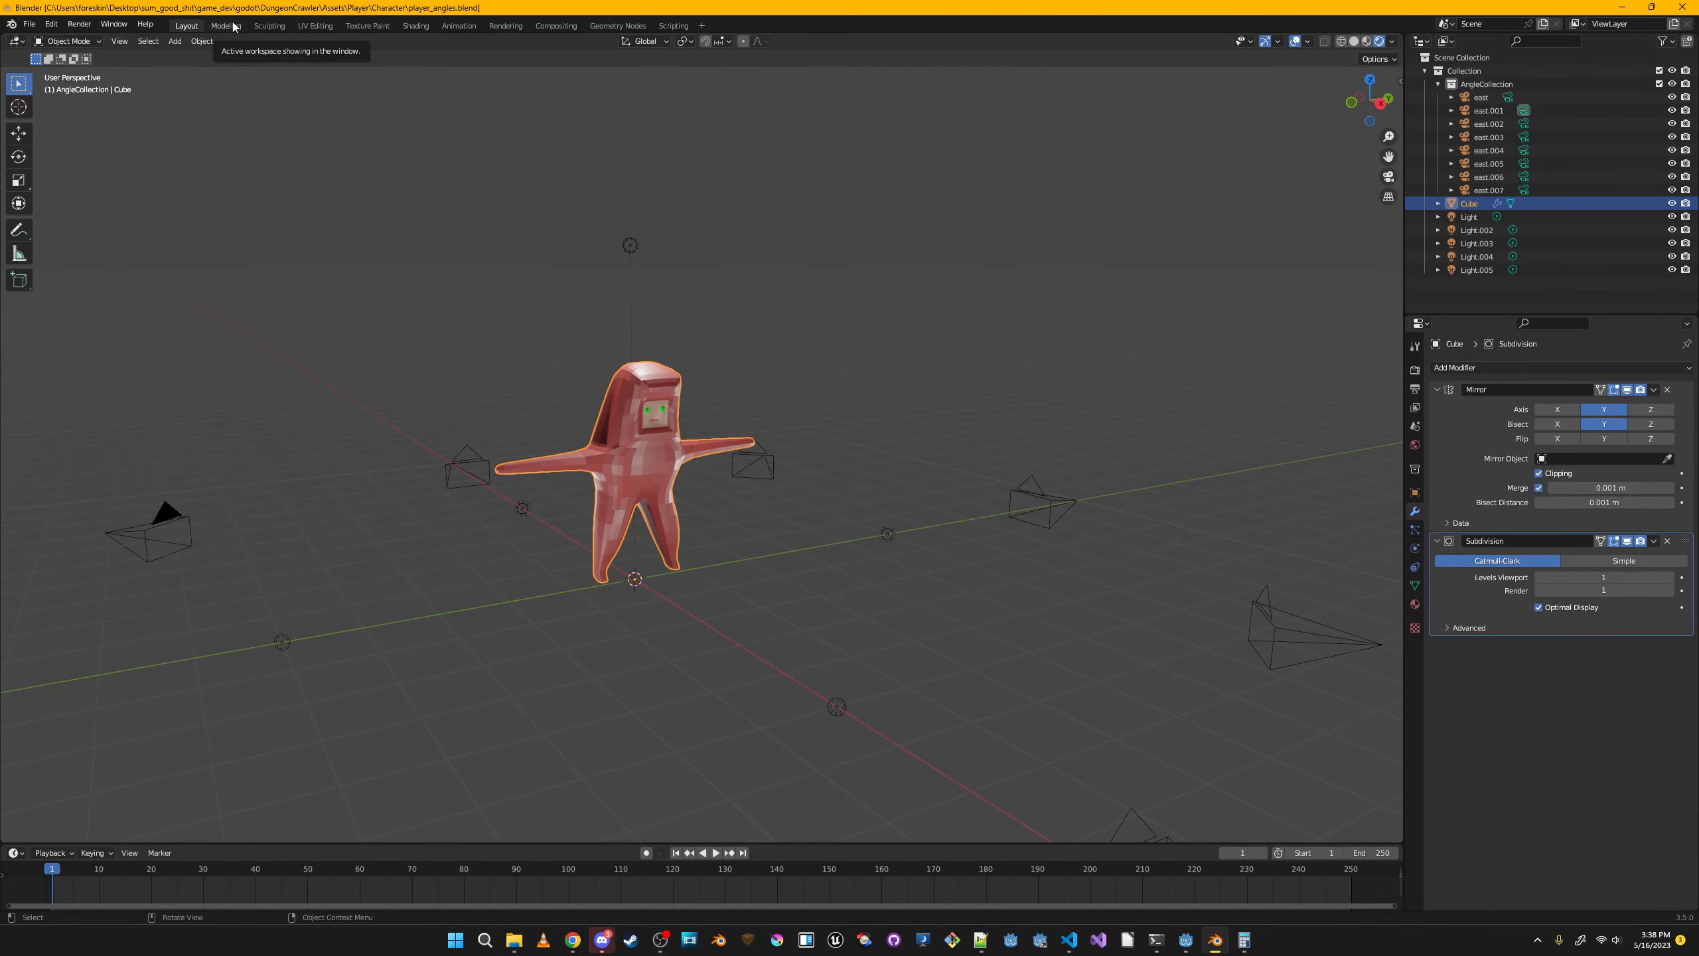
Rename the character object to Player and save the file.
scroll(663, 566, up, 2)
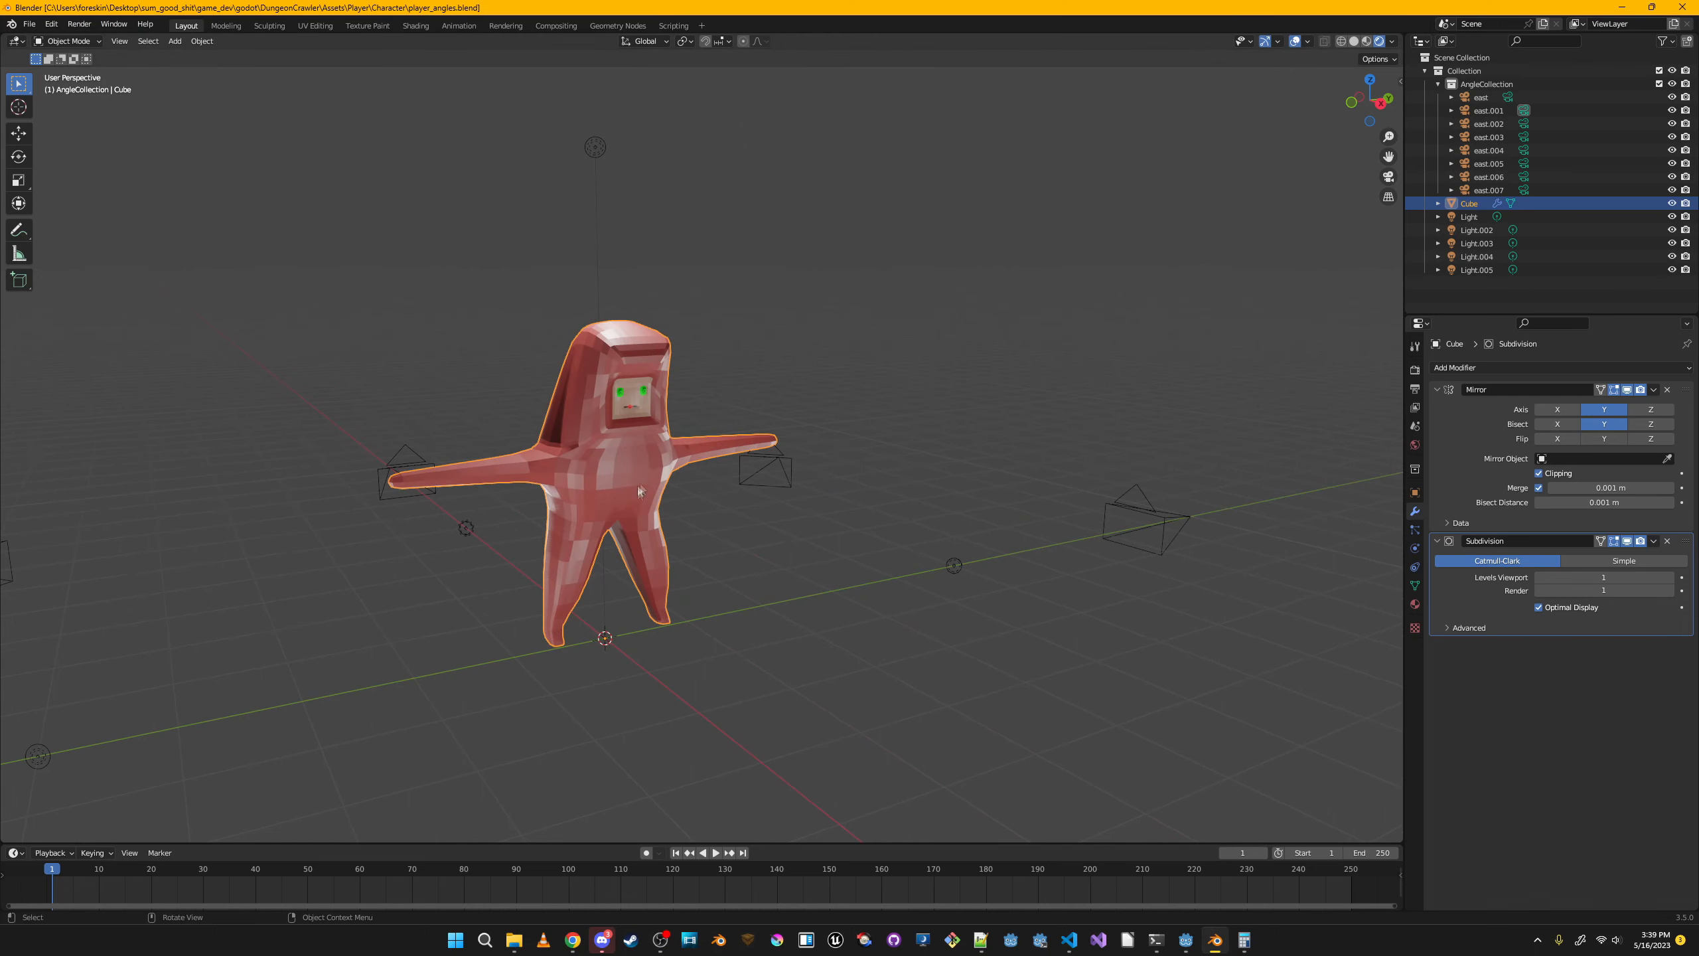
text(Player)
key(Return)
key(ctrl+s)
scroll(974, 404, down, 4)
middle_drag(974, 403, 1044, 446)
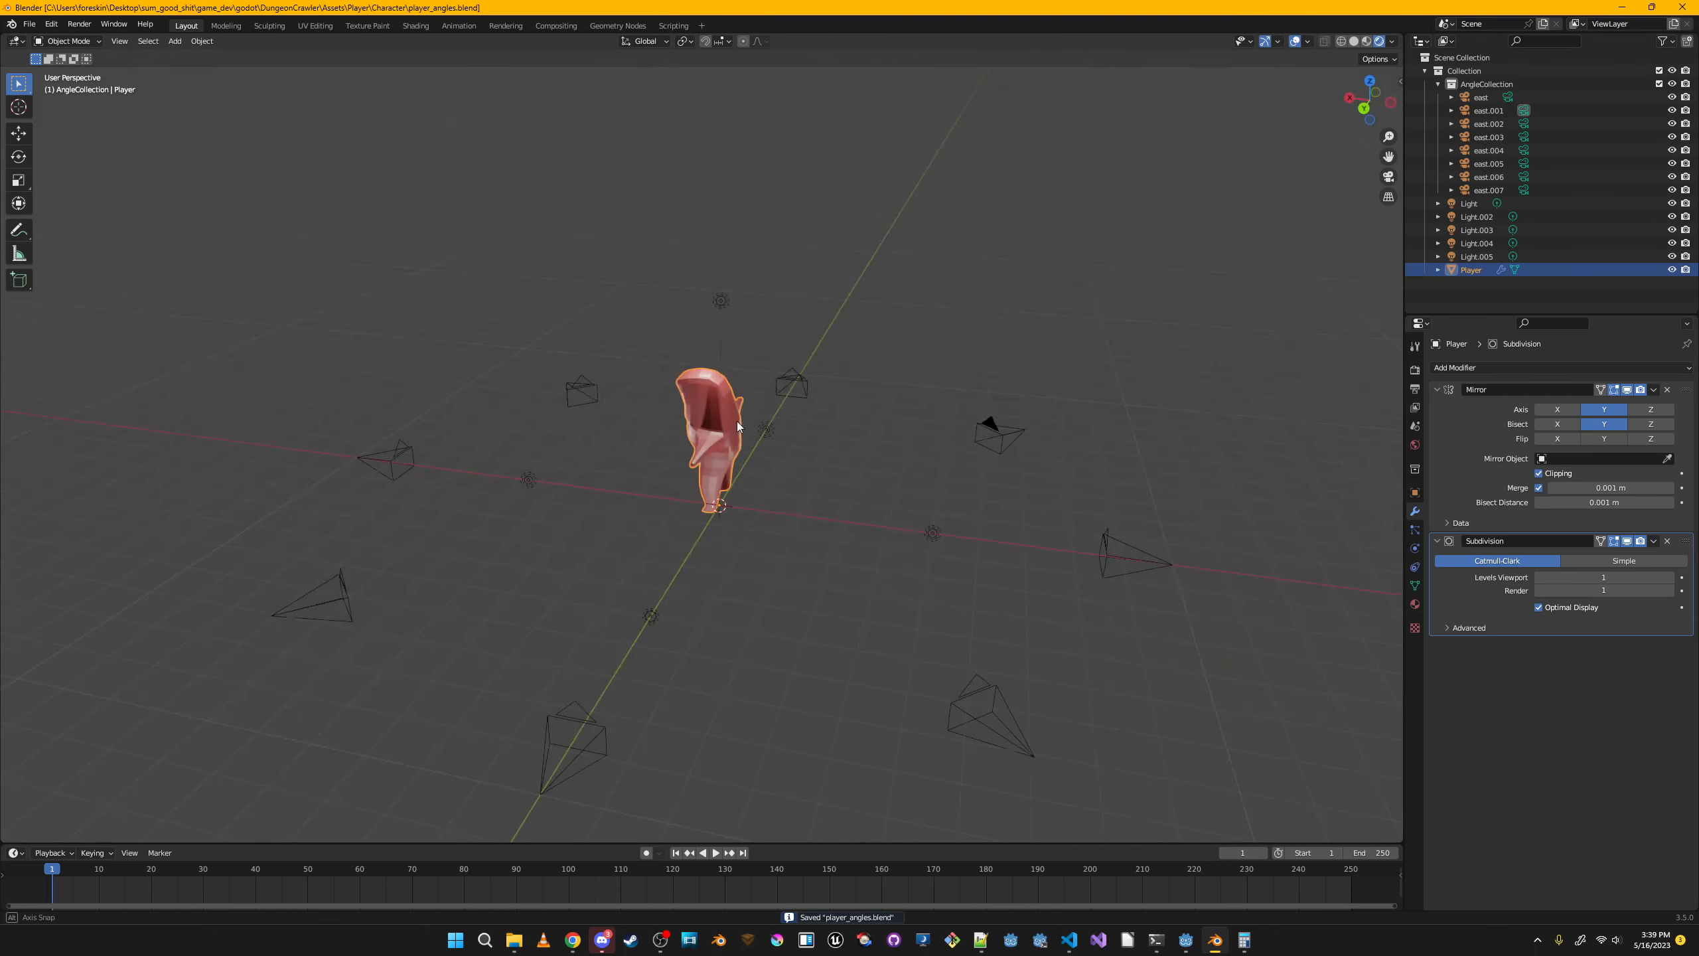
scroll(963, 408, up, 5)
mouse_move(959, 406)
middle_down()
mouse_move(1027, 384)
mouse_move(1002, 352)
mouse_move(997, 410)
mouse_move(948, 380)
mouse_move(982, 383)
middle_up()
Look through camera east.001 and set the render resolution to 256 by 256 px.
click(1524, 109)
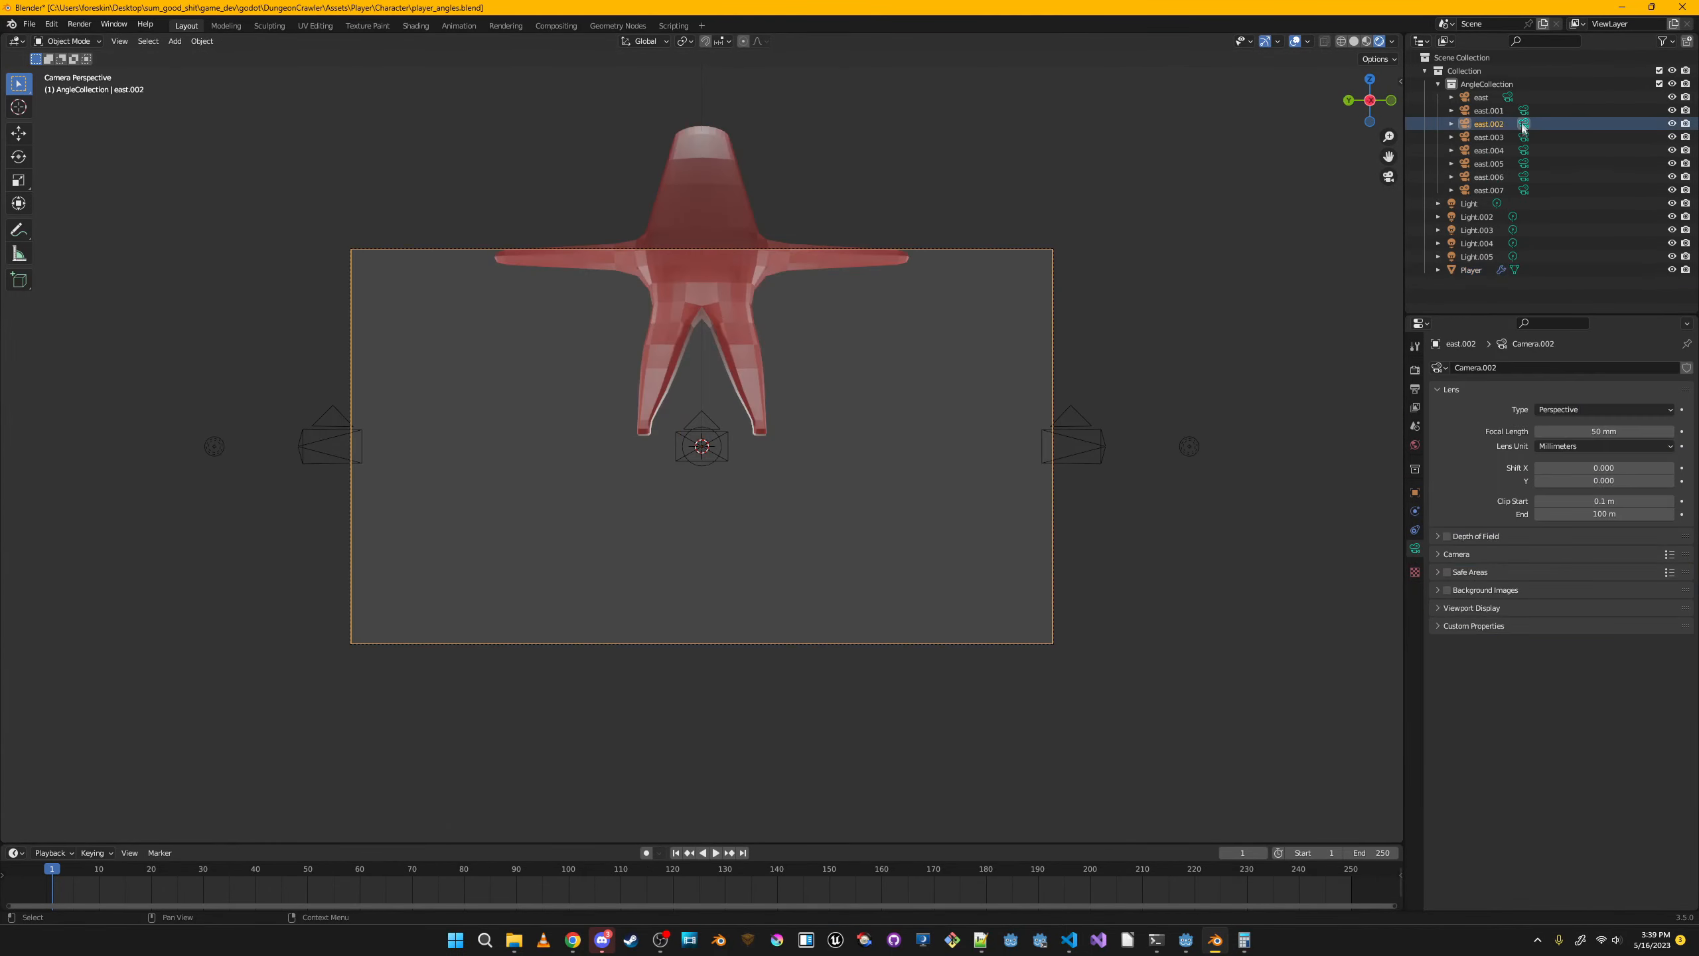
click(1416, 391)
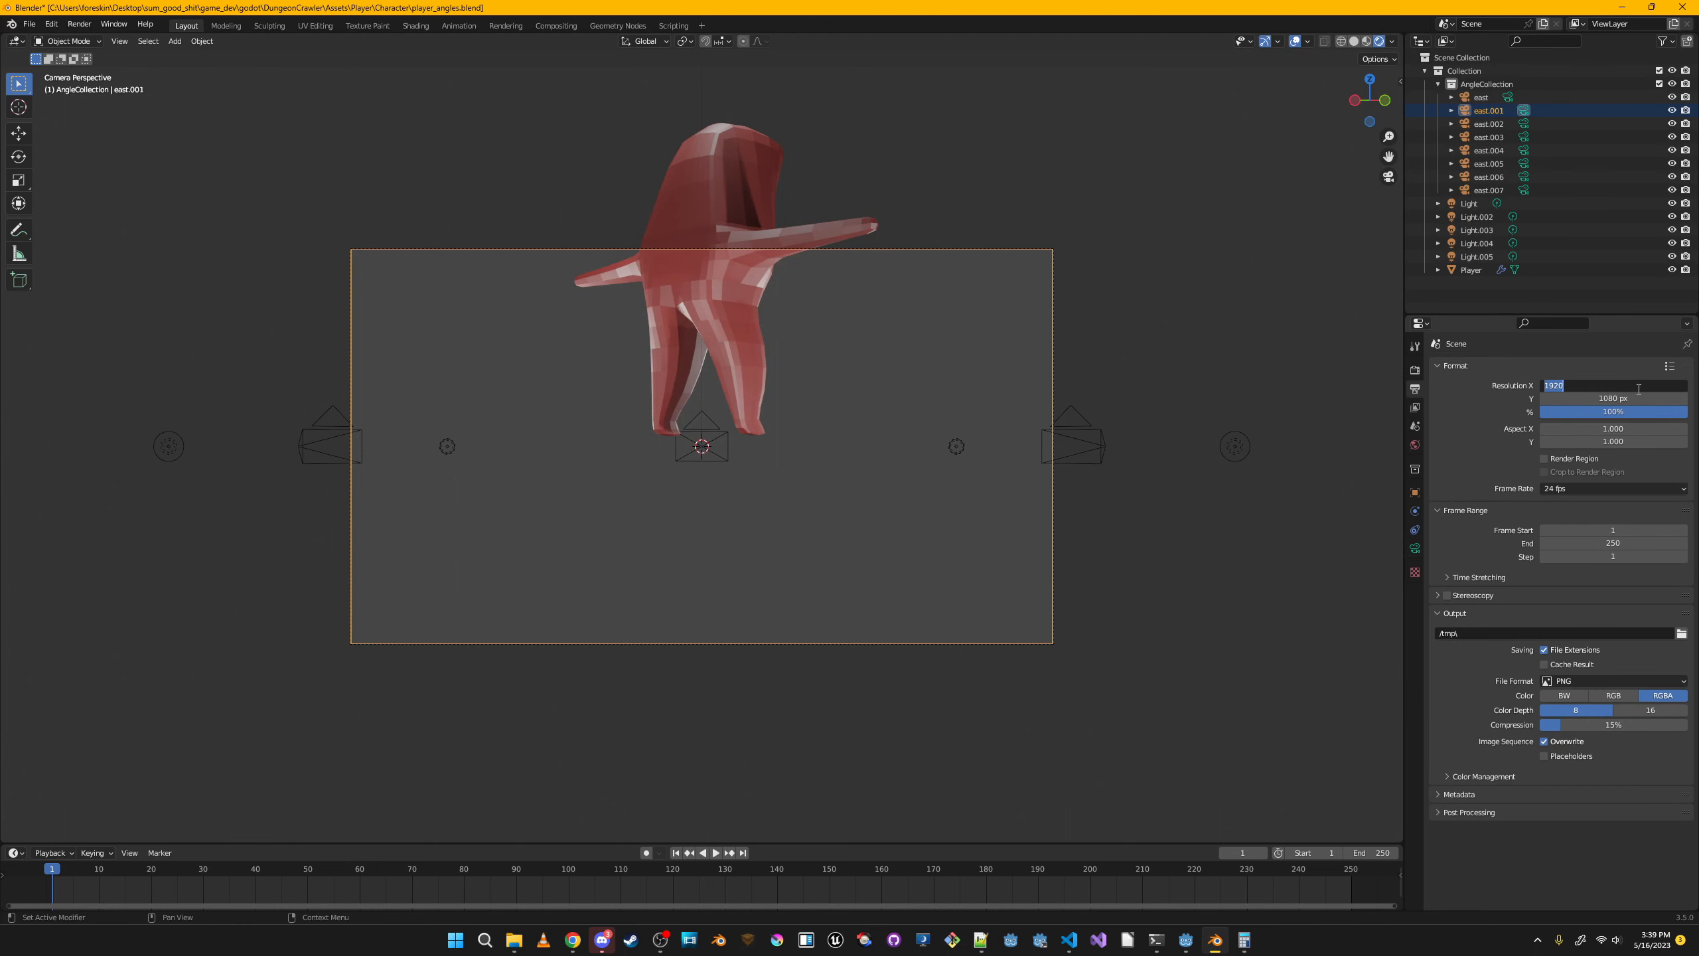
click(1638, 389)
text(256)
key(Tab)
text(256)
key(Return)
Set the render resolution to 128 px for both X and Y.
click(1651, 382)
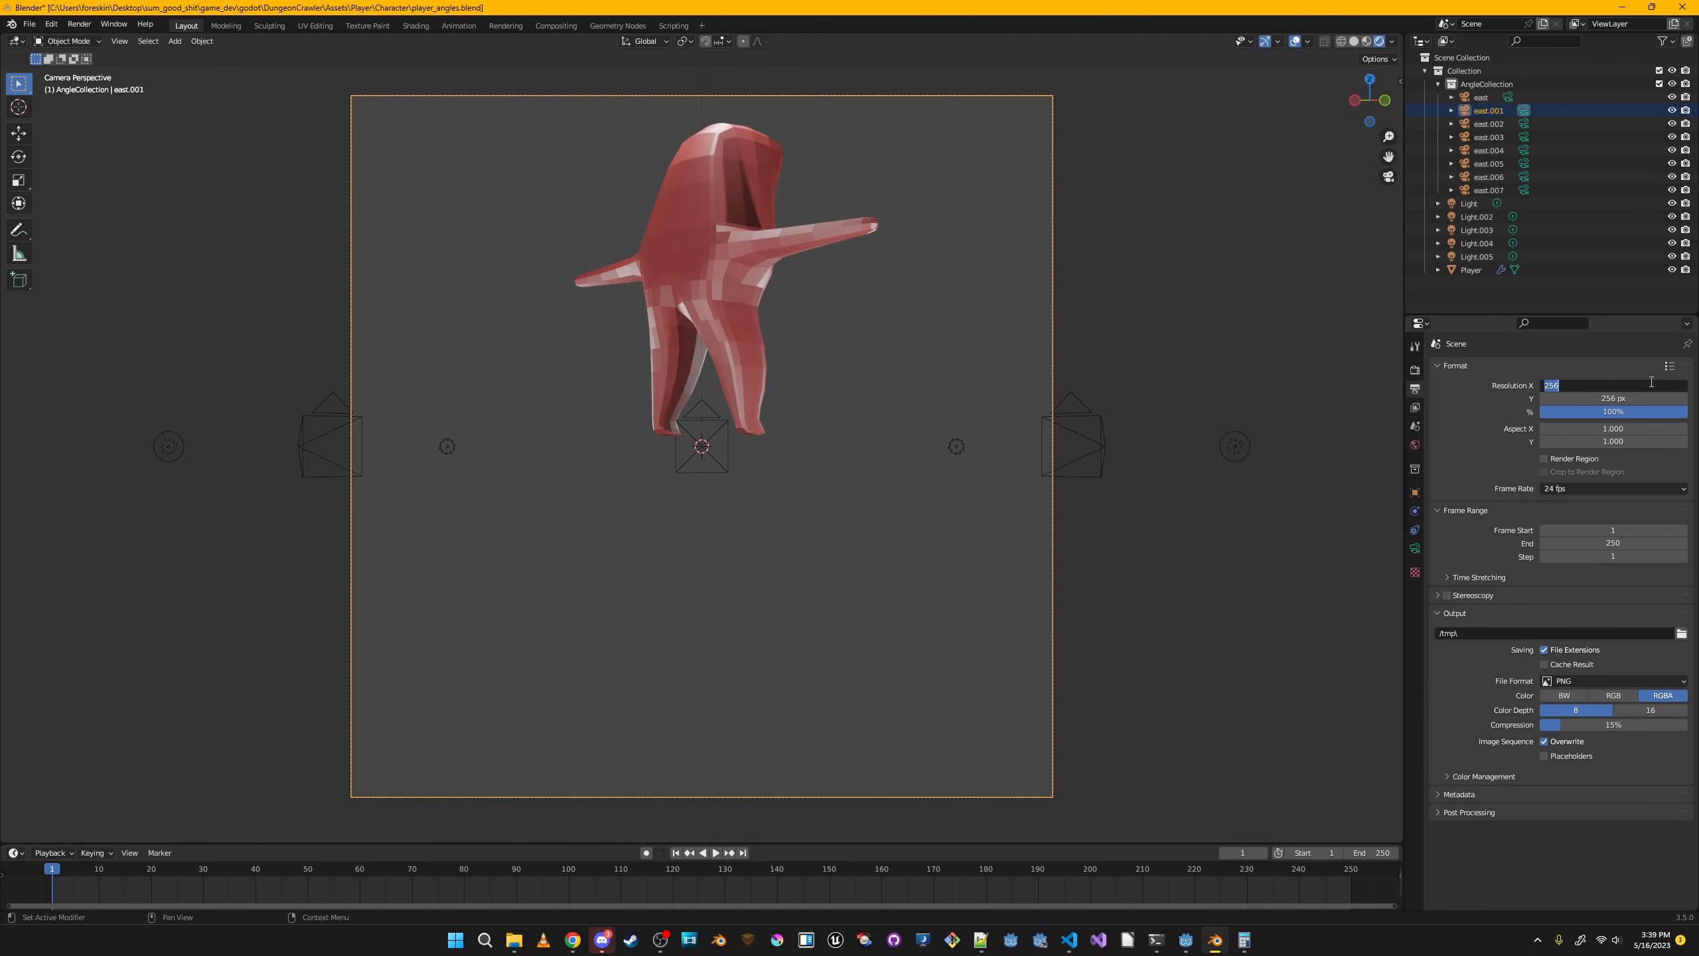
text(128)
key(Tab)
text(128)
key(Return)
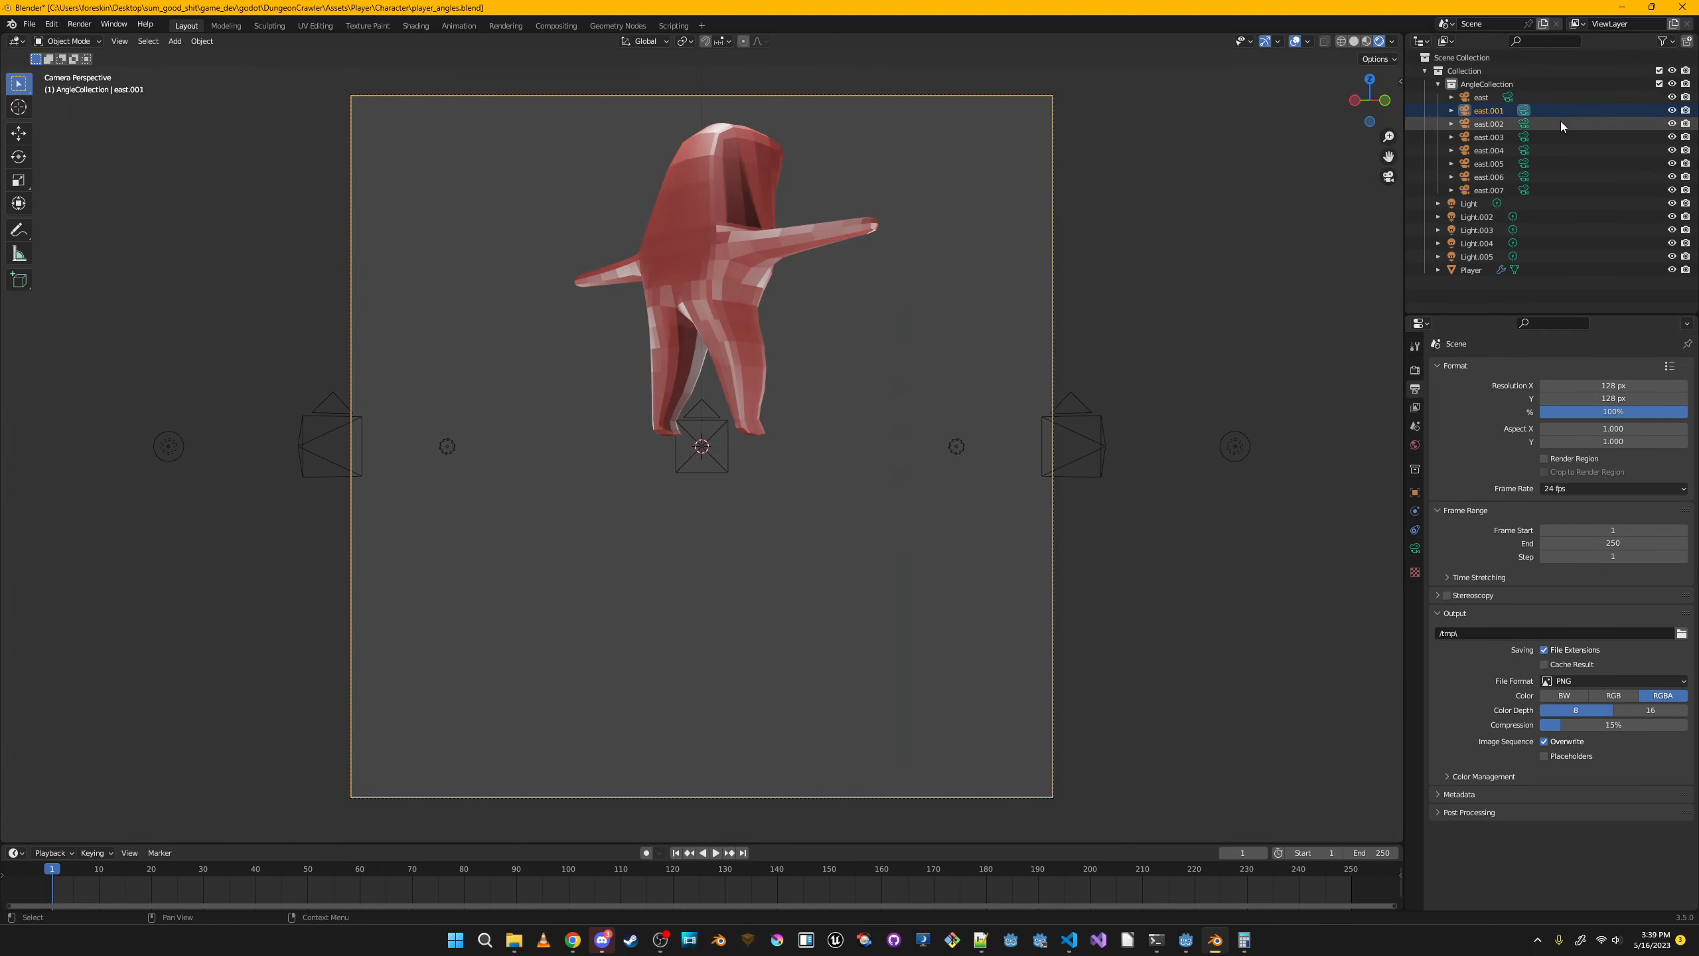
Move the Player object down about 1.69 m along Z to centre it in the camera frame.
click(1553, 97)
click(1539, 269)
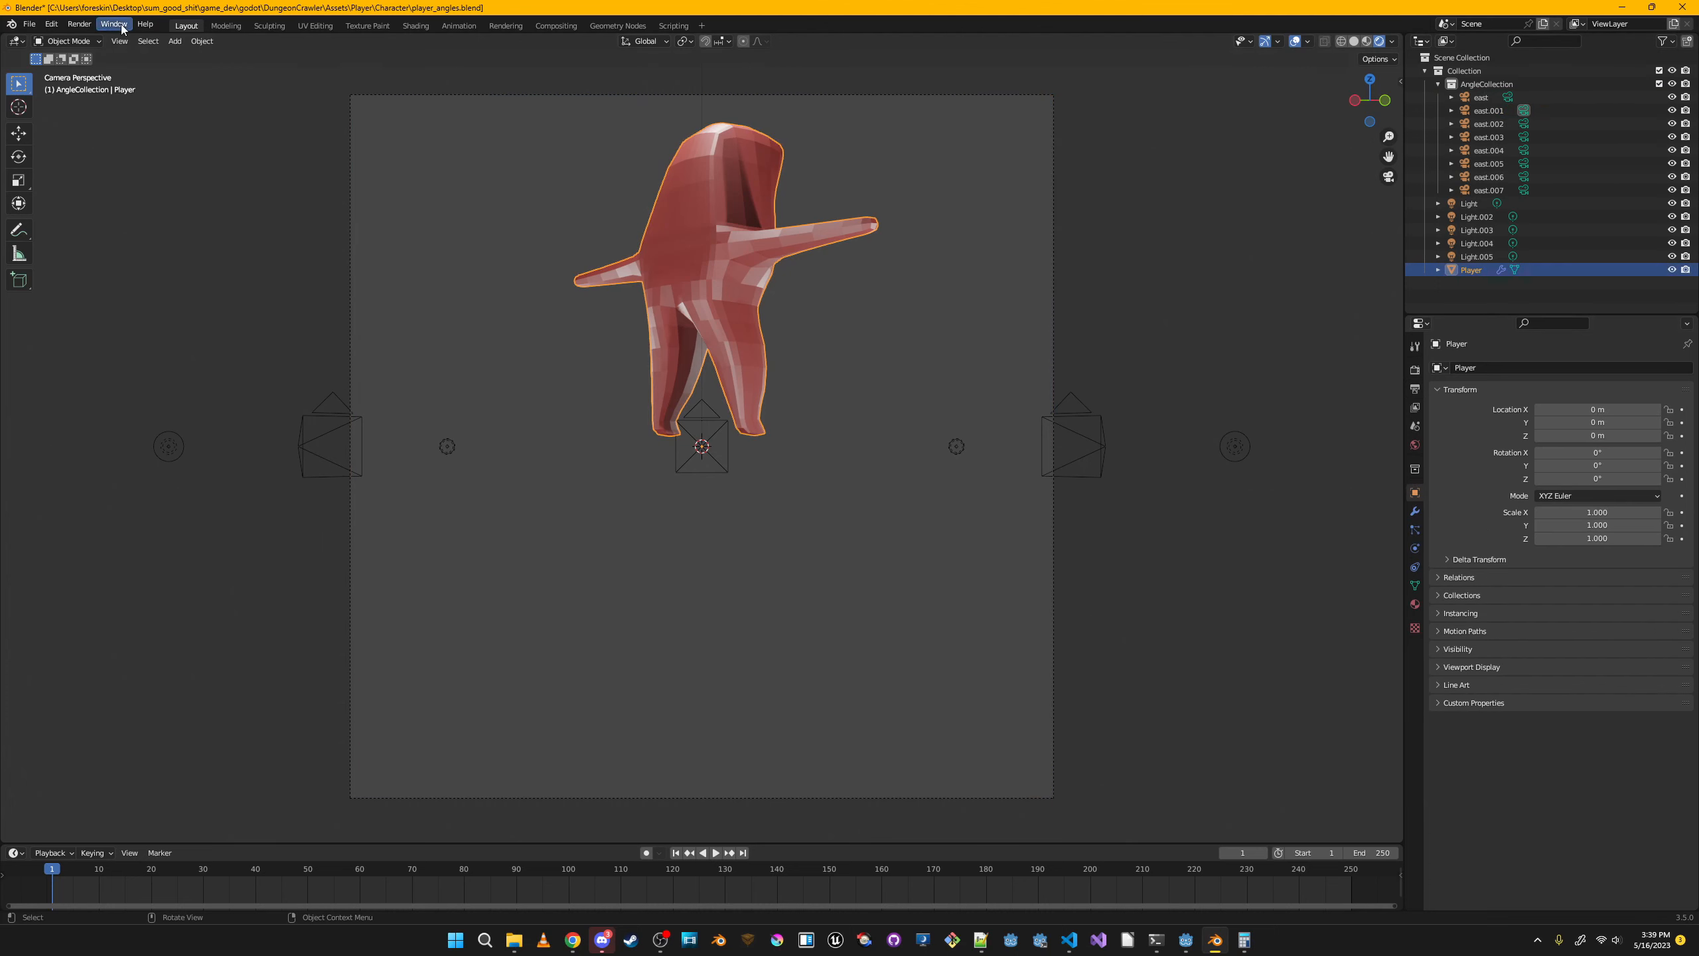
key(g)
key(z)
click(720, 314)
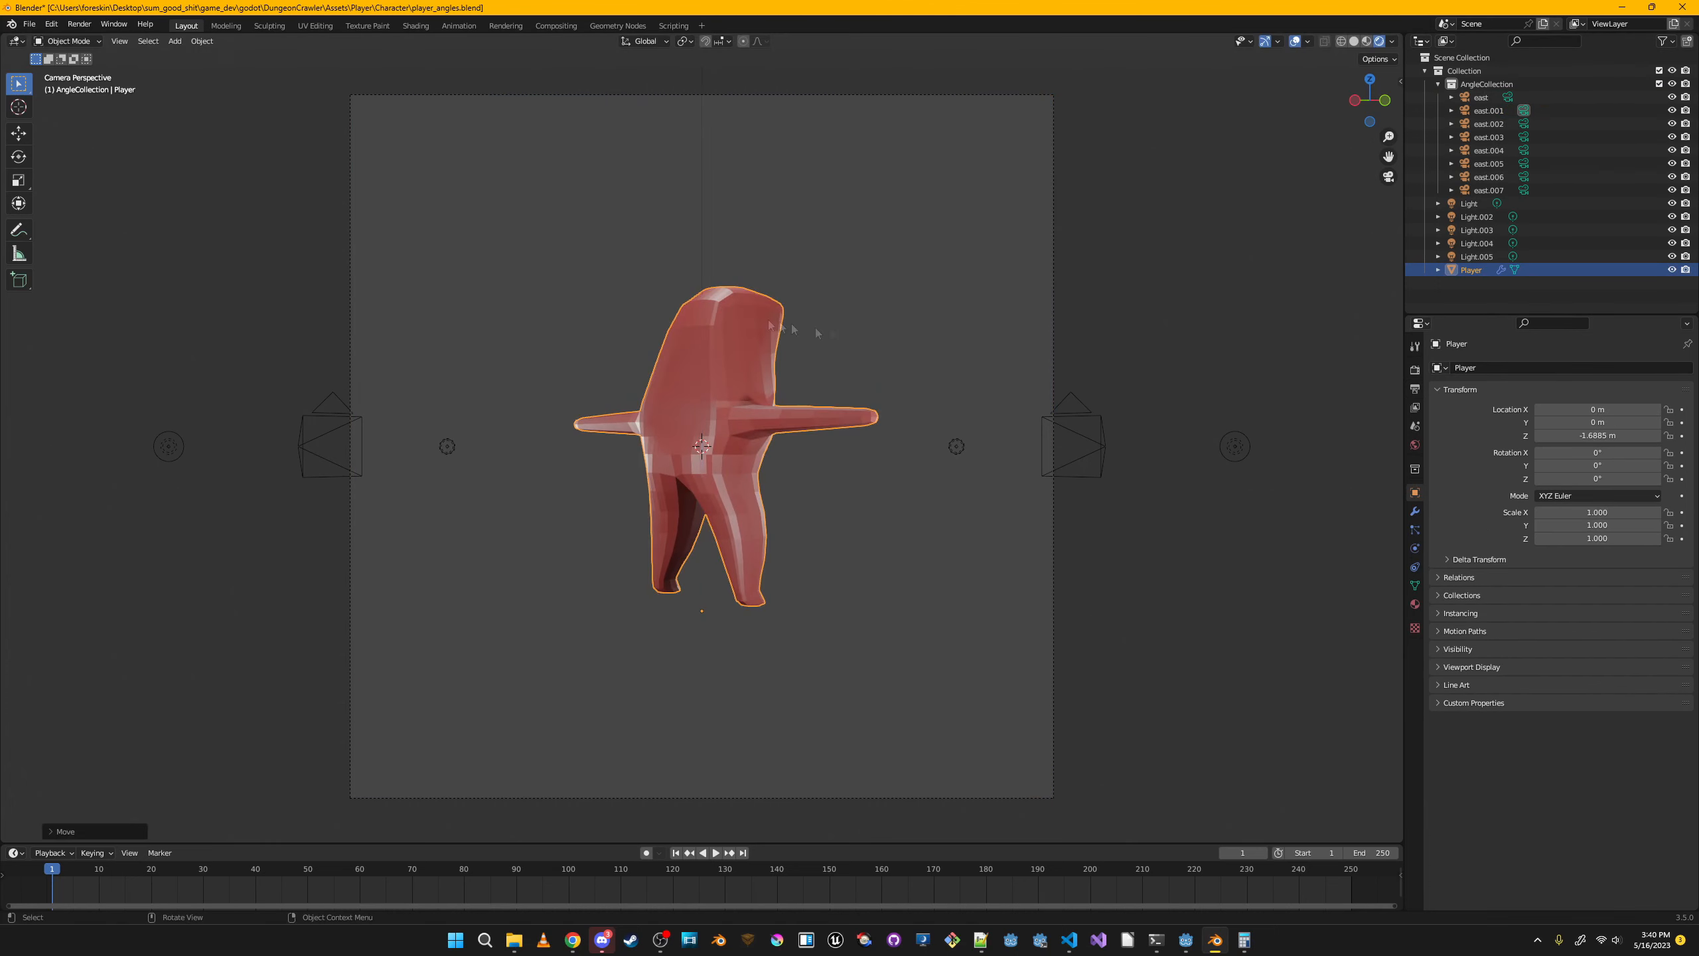
Examine the character's framing through the different angle cameras in both material preview and rendered shading.
key(KP_0)
click(1388, 176)
click(1524, 150)
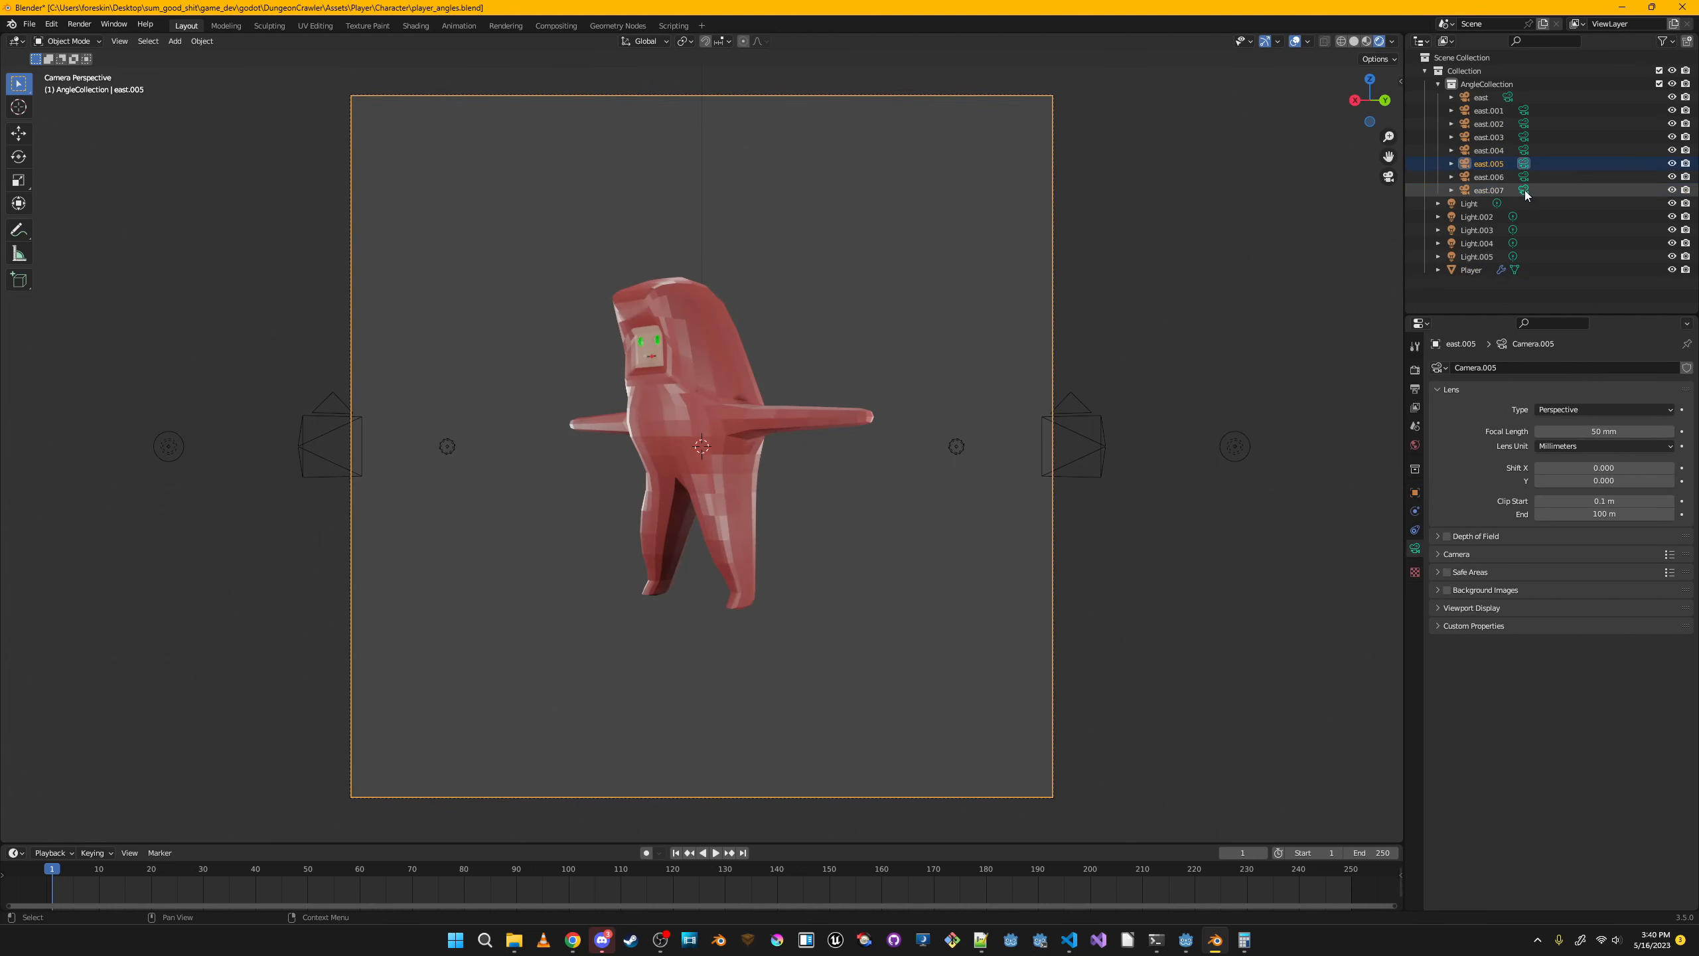
click(1525, 164)
click(1524, 177)
click(1367, 42)
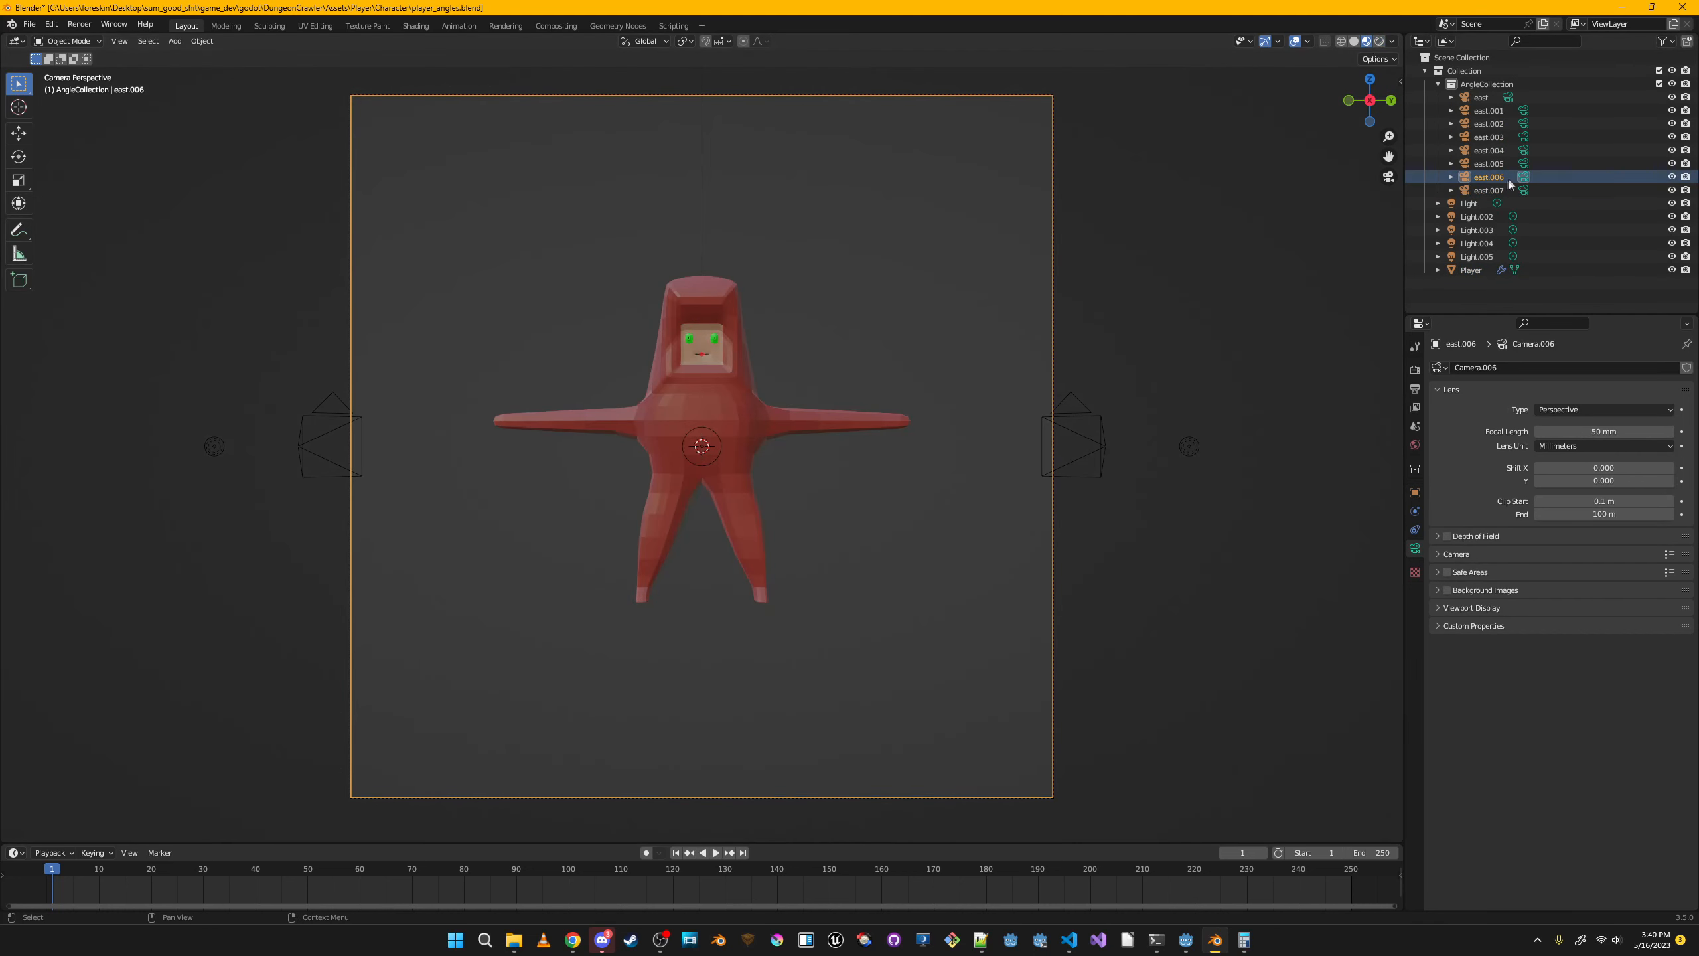
click(1525, 150)
click(1525, 137)
click(1524, 123)
click(1524, 177)
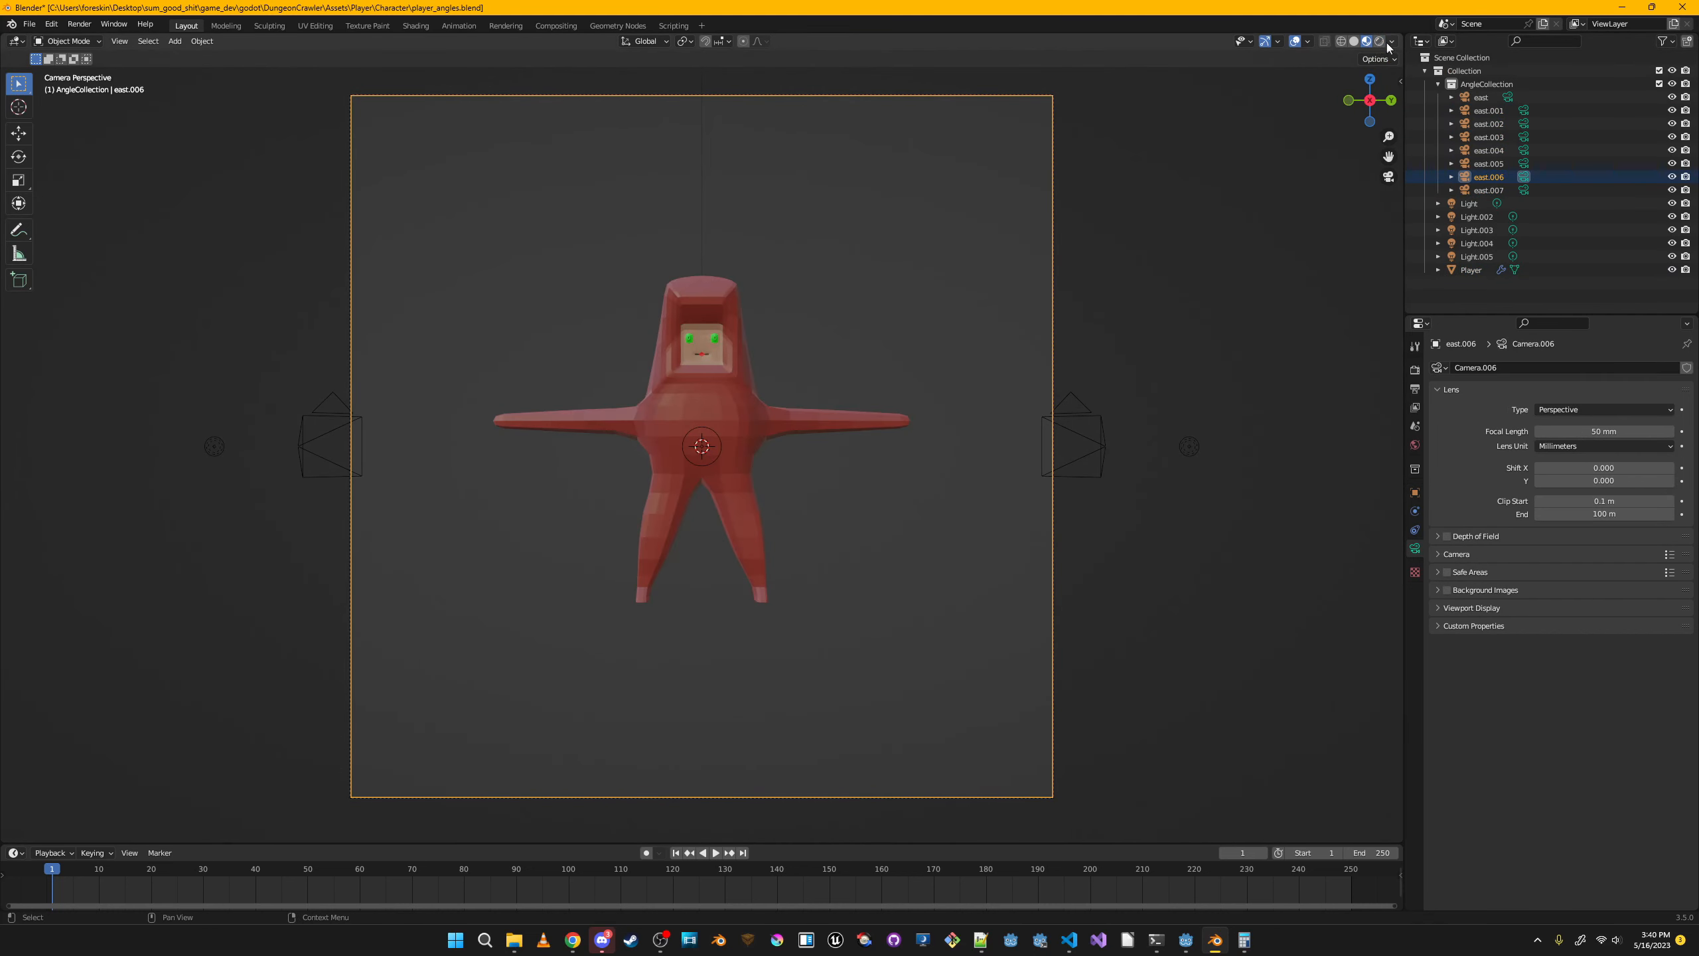
click(1379, 41)
click(1524, 150)
click(1524, 163)
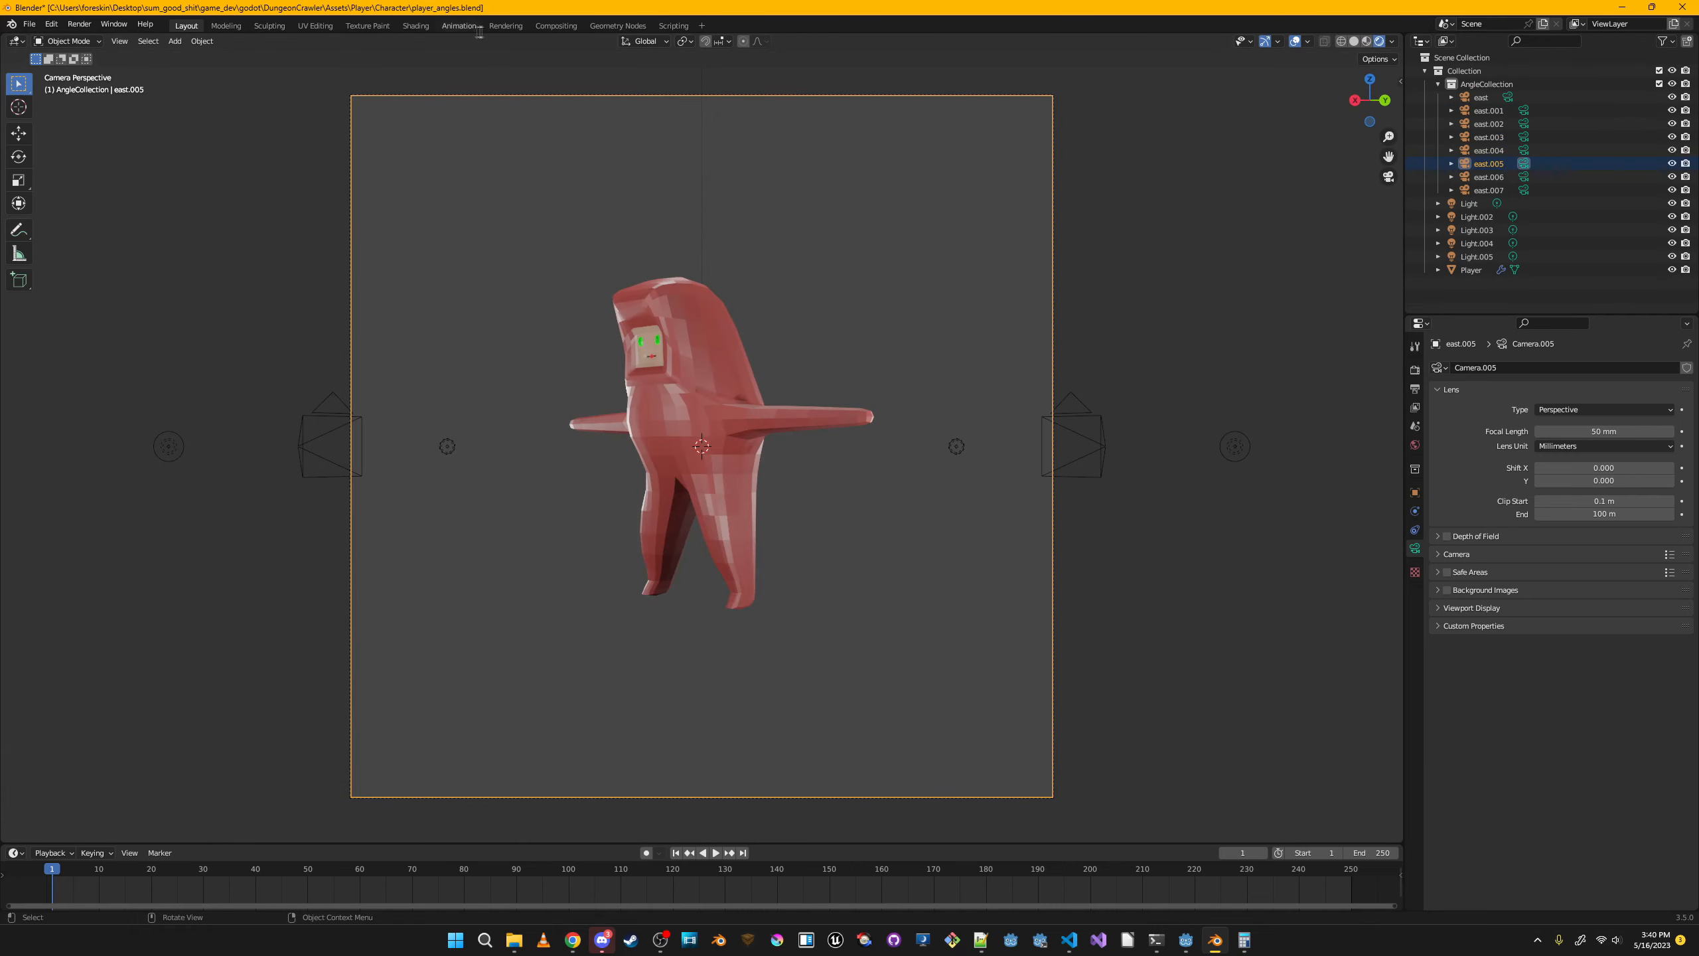
Set the Base material's metallic to 0.700, specular to 0.218 and roughness to about 0.773, and save the file.
click(415, 25)
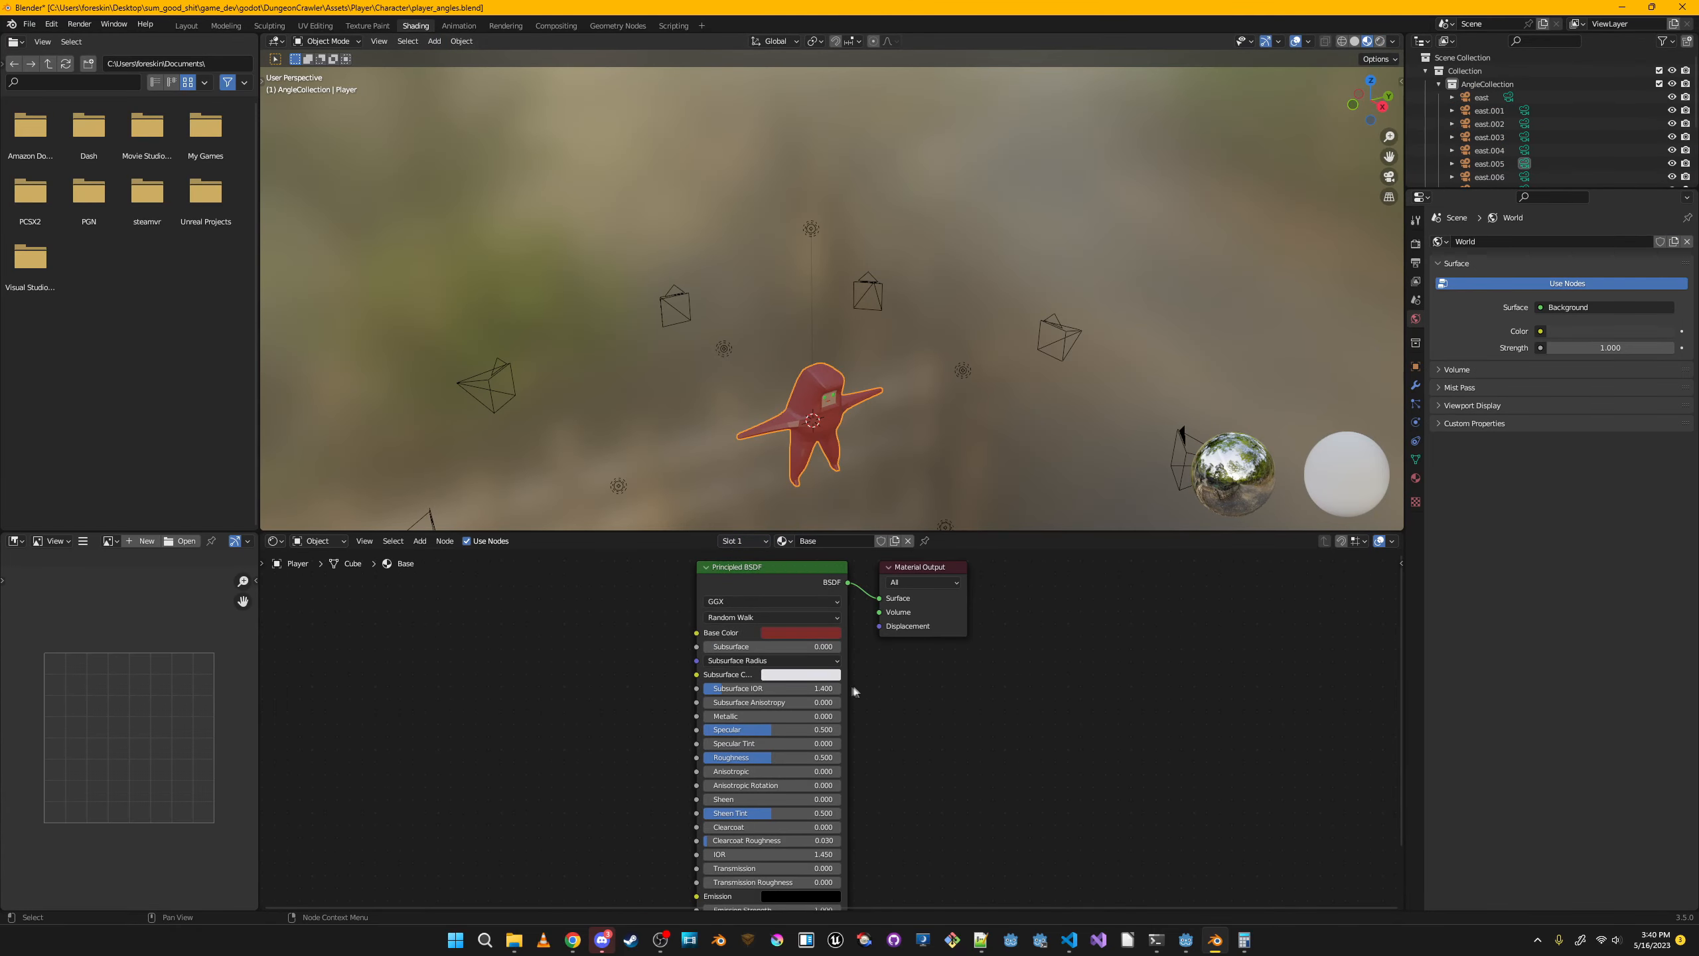
drag(725, 716, 800, 718)
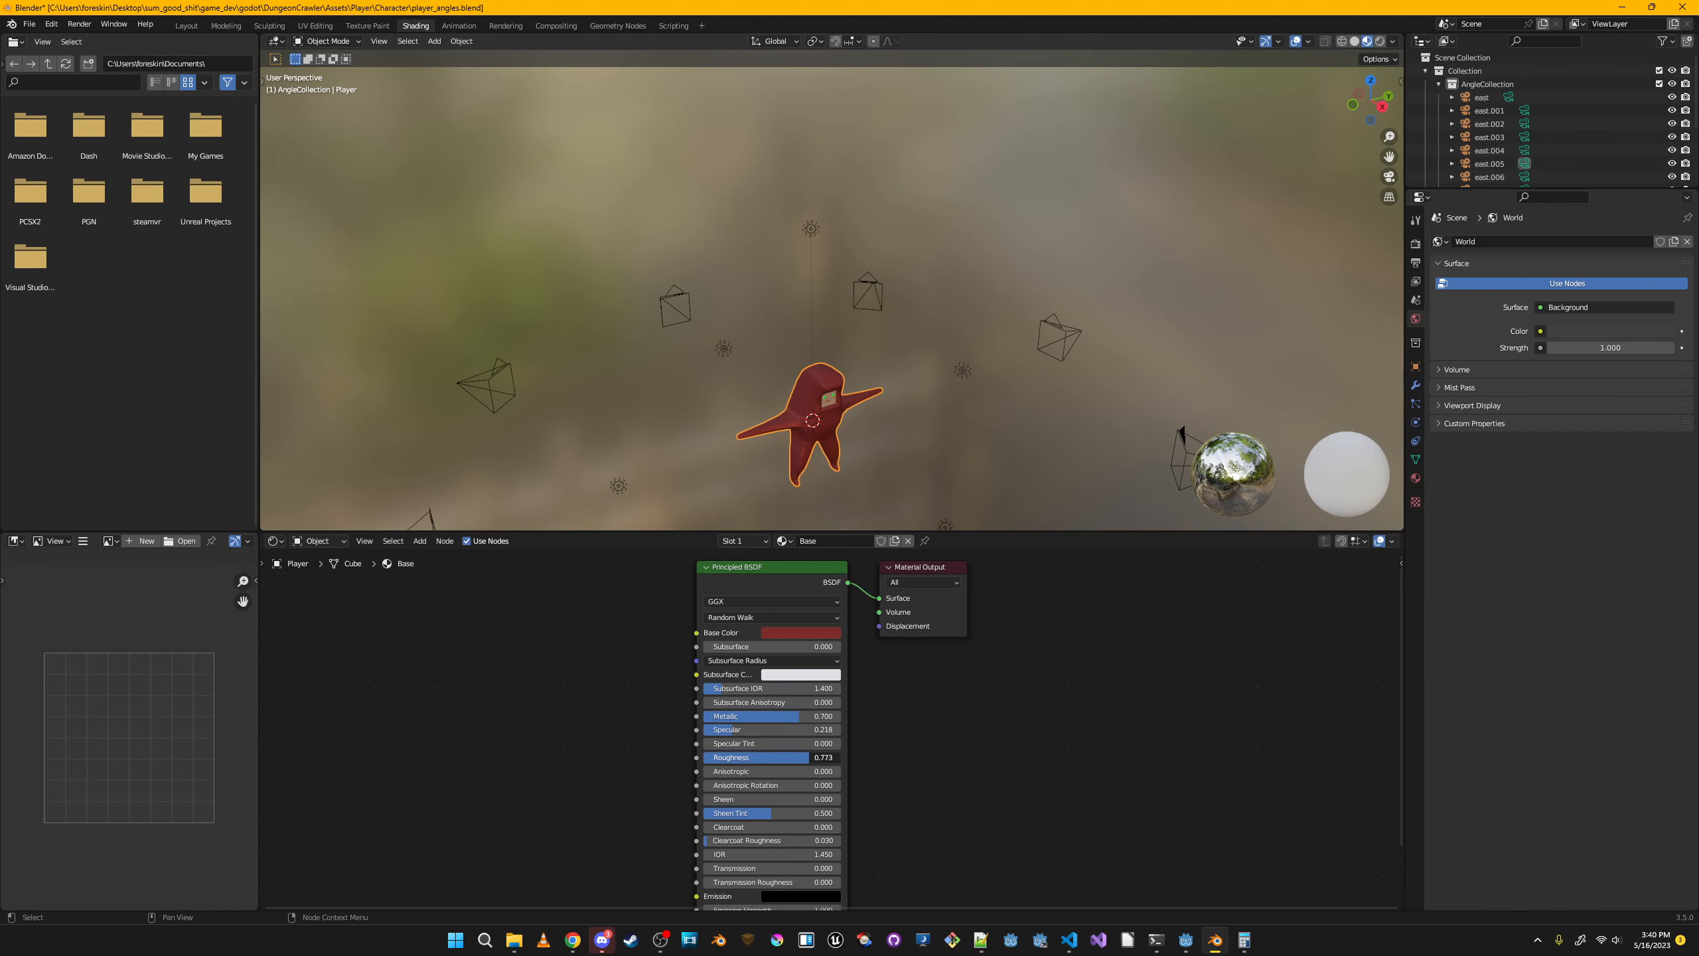
key(ctrl+s)
click(185, 26)
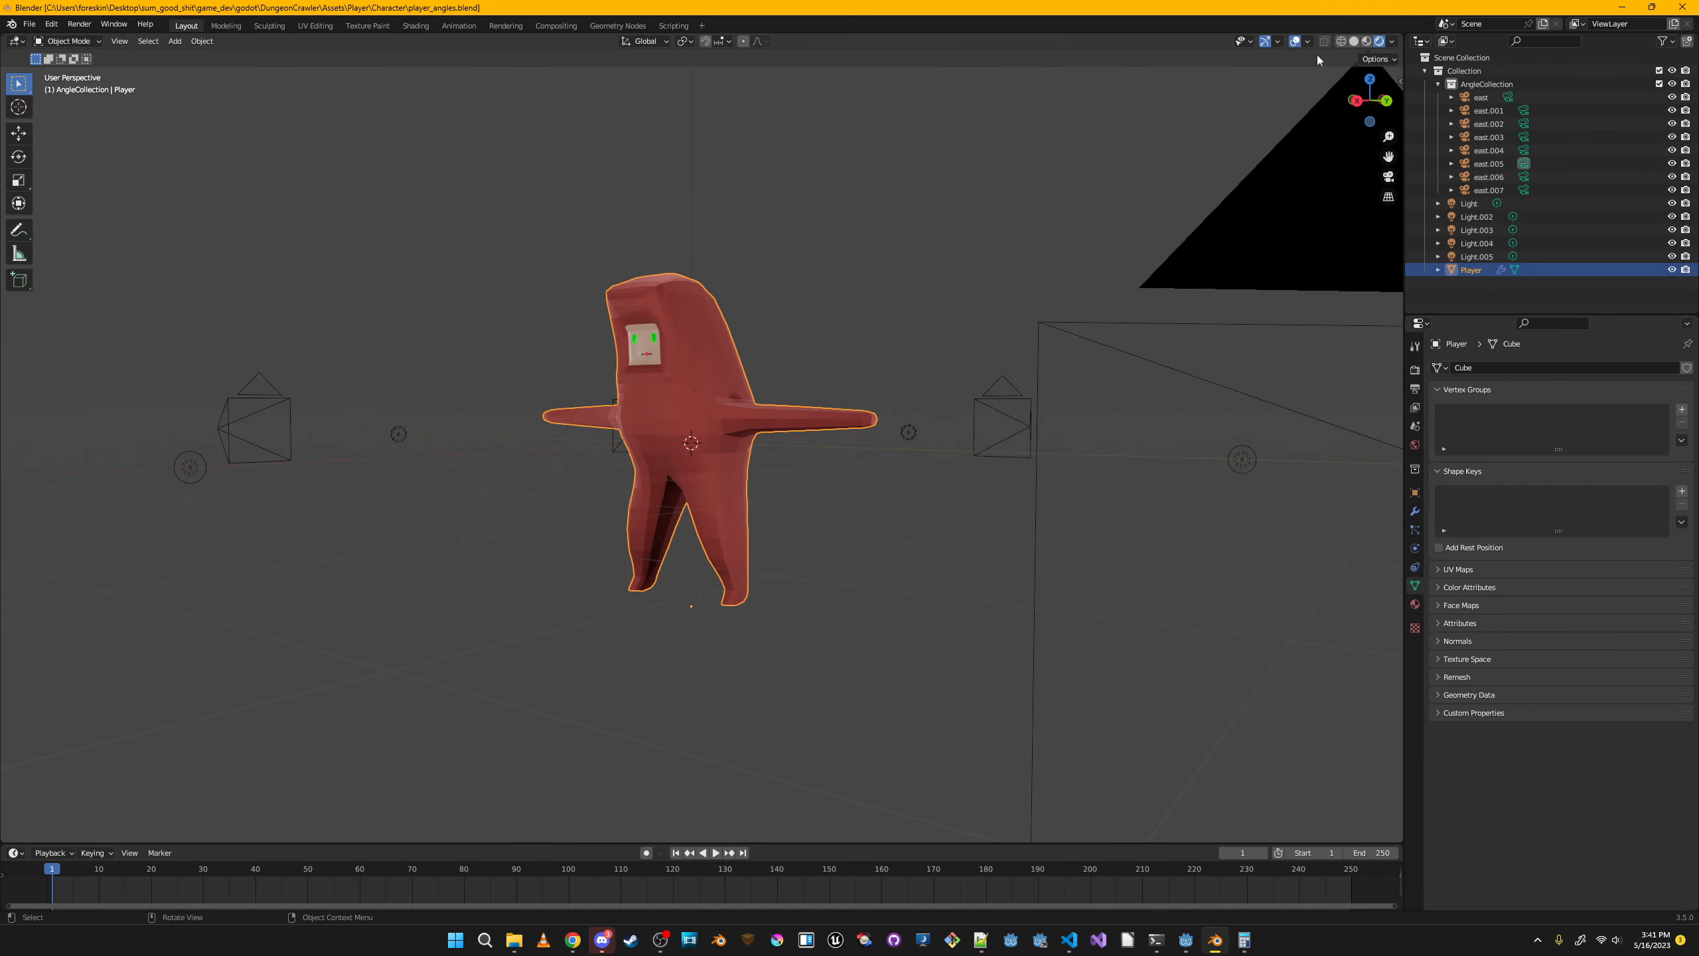
Examine the character's adjusted material through the angle cameras from east.002 to east.007.
click(1523, 163)
click(1523, 150)
click(1524, 136)
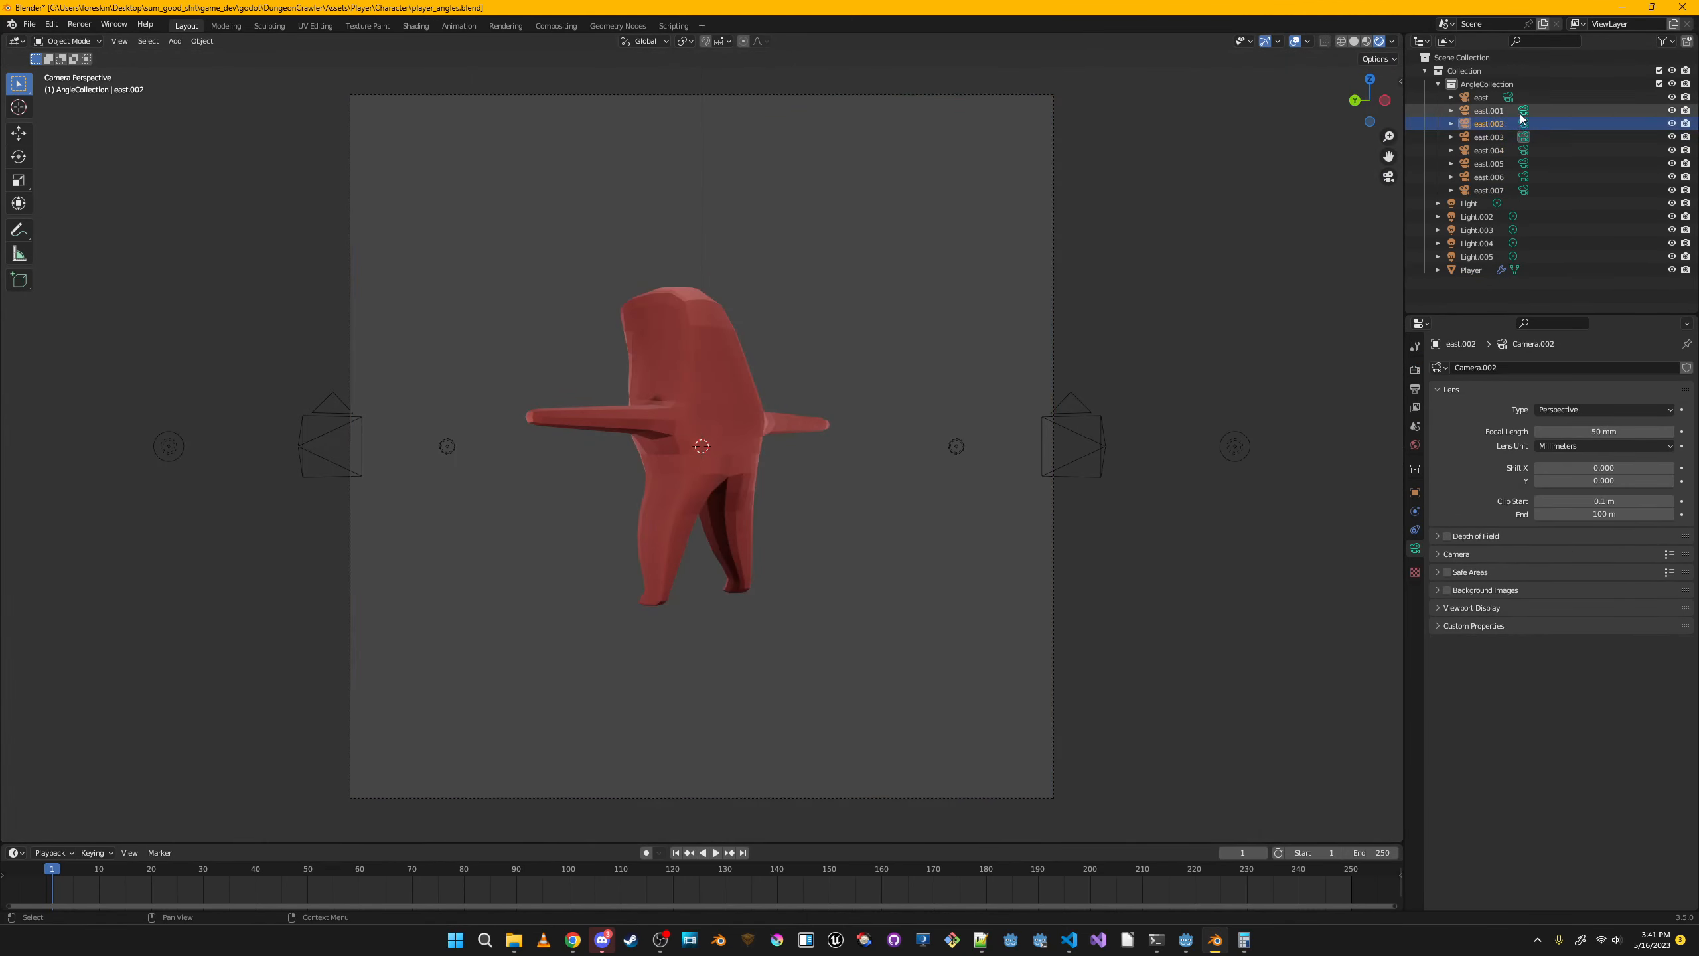
click(1524, 123)
click(1523, 150)
click(1524, 163)
click(1524, 177)
click(1523, 190)
mouse_move(869, 402)
middle_down()
mouse_move(915, 389)
mouse_move(911, 349)
mouse_move(895, 352)
mouse_move(914, 381)
mouse_move(785, 395)
mouse_move(922, 386)
mouse_move(760, 381)
middle_up()
Switch to material preview shading, add an armature, and move it out of AngleCollection into the main Collection.
click(760, 380)
click(1366, 42)
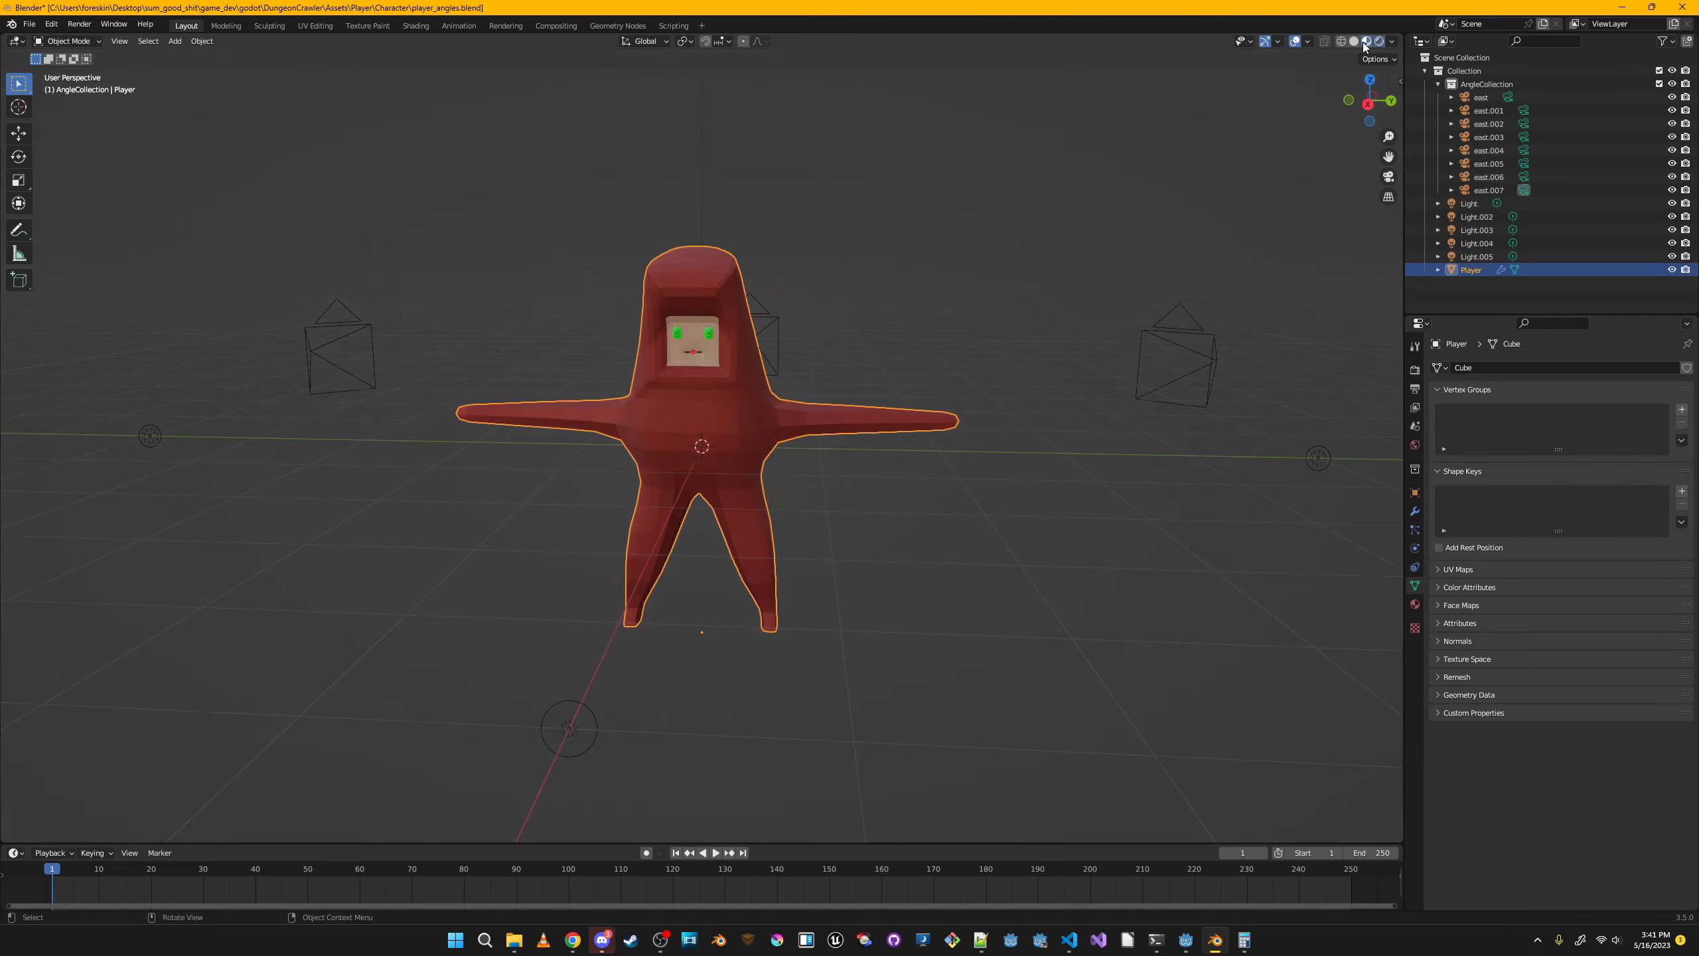
scroll(830, 288, down, 3)
mouse_move(829, 288)
middle_down()
mouse_move(906, 248)
mouse_move(984, 261)
middle_up()
scroll(972, 270, up, 5)
key(shift+a)
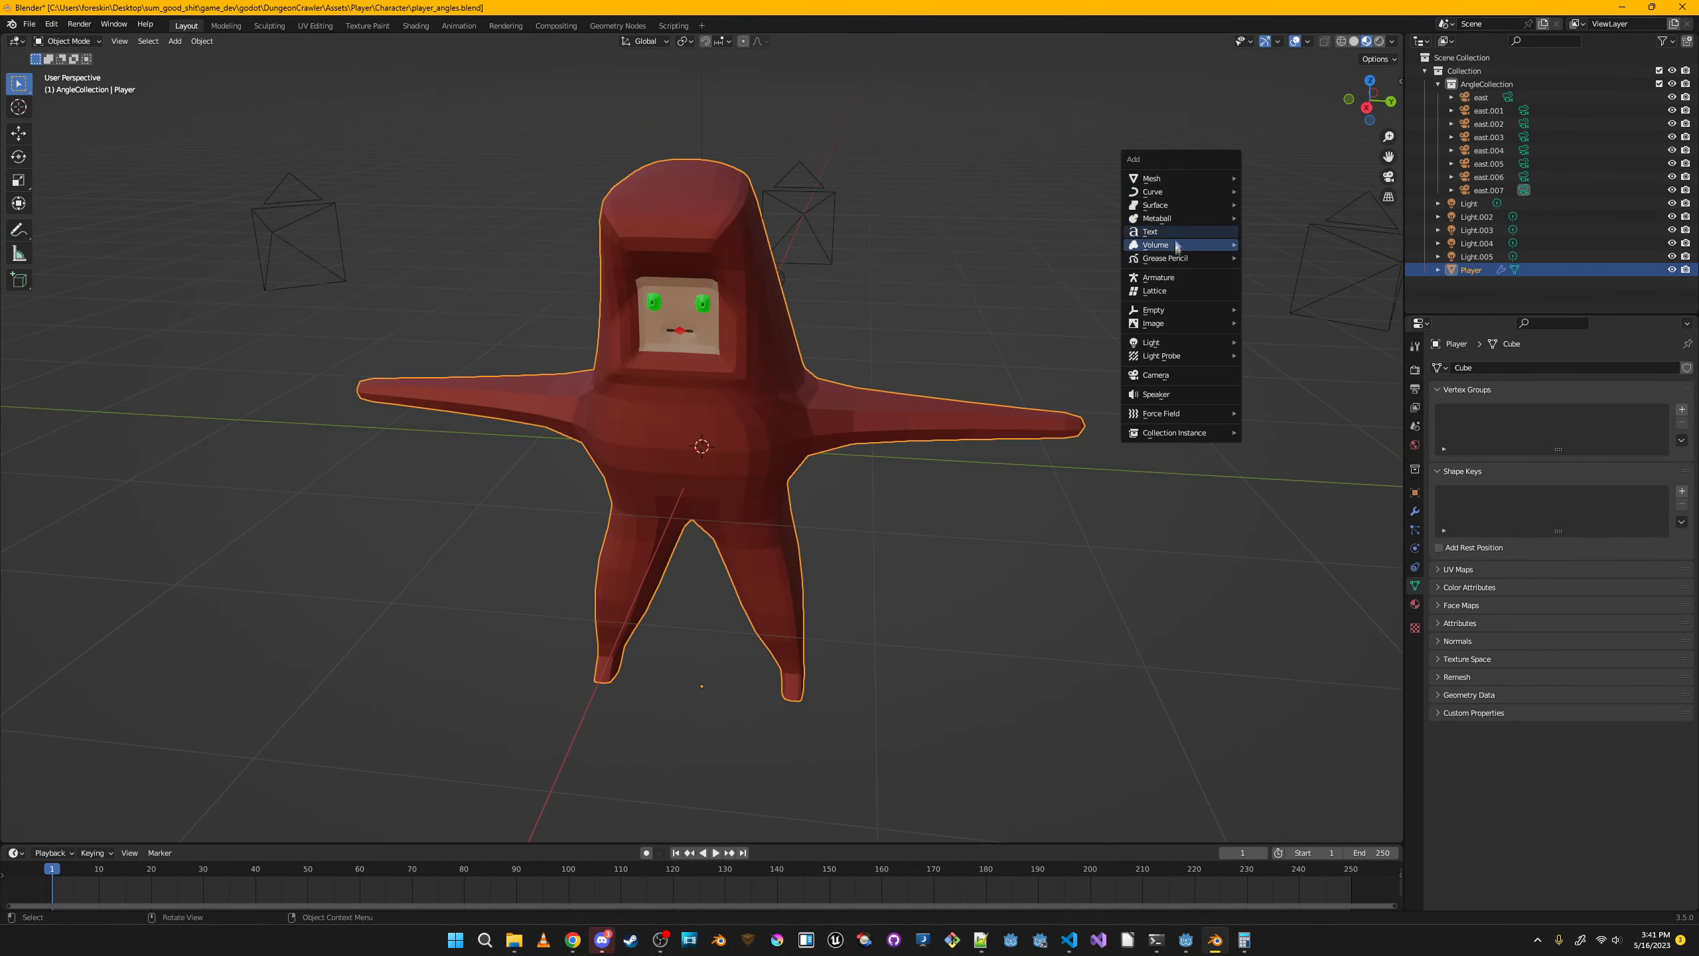
click(1198, 249)
drag(1489, 97, 1481, 204)
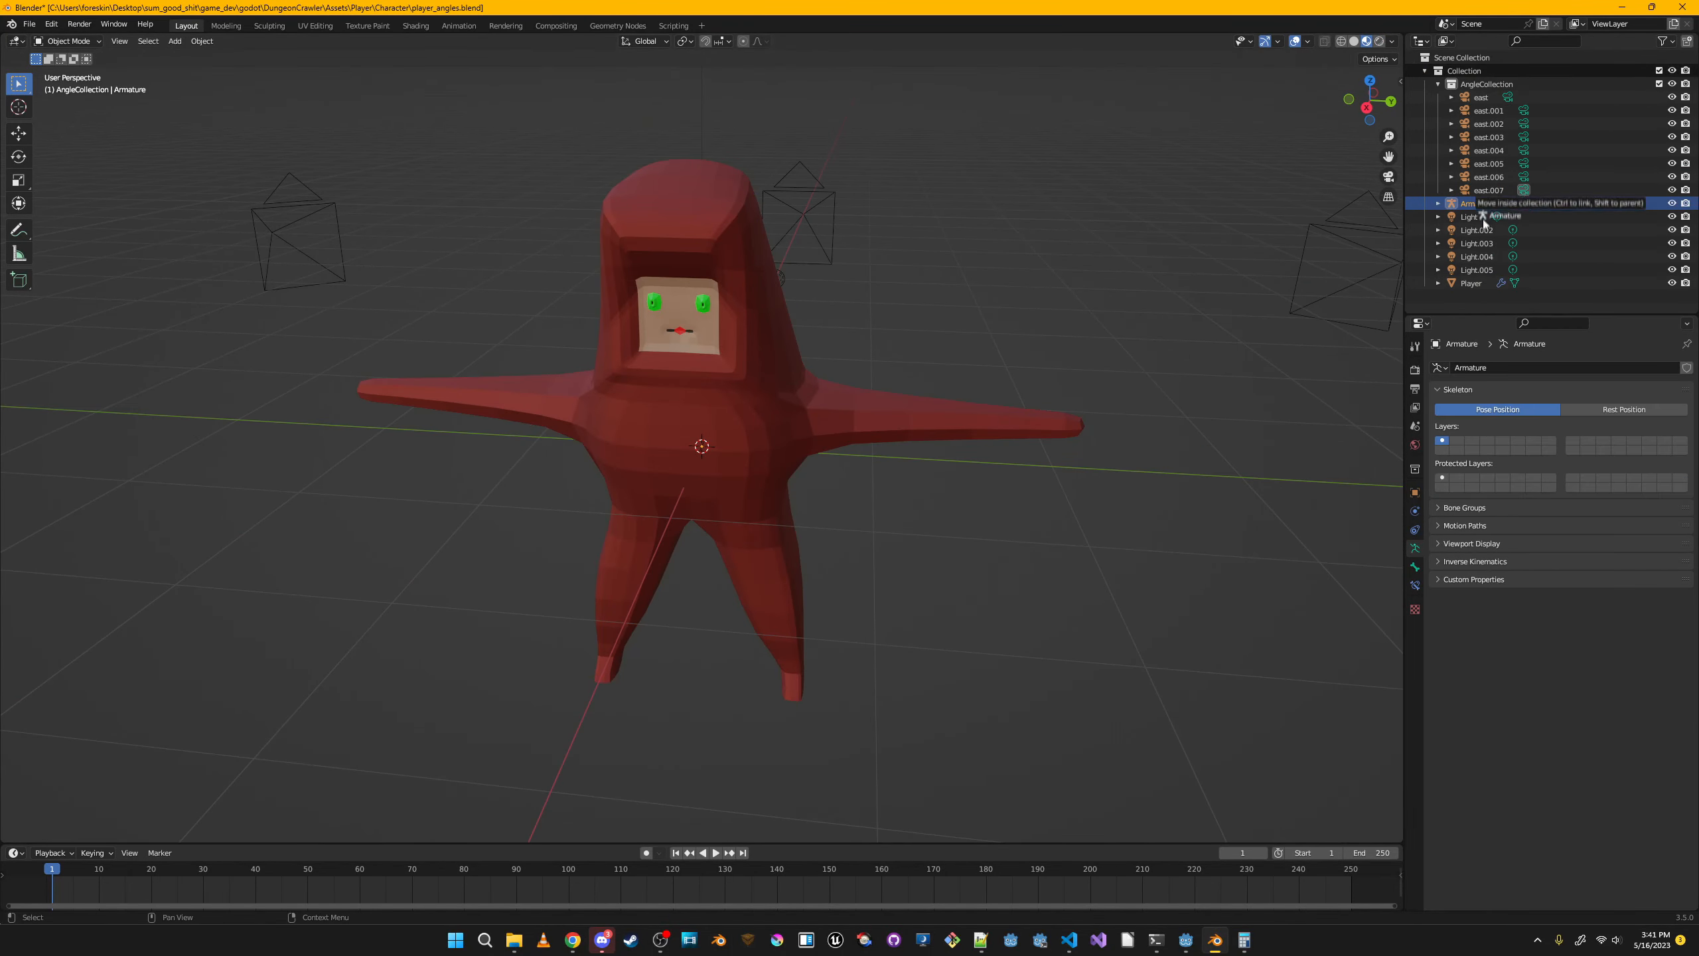
Try to parent the Player mesh to the armature with automatic weights.
ctrl+click(1473, 285)
ctrl+click(1498, 205)
key(ctrl+p)
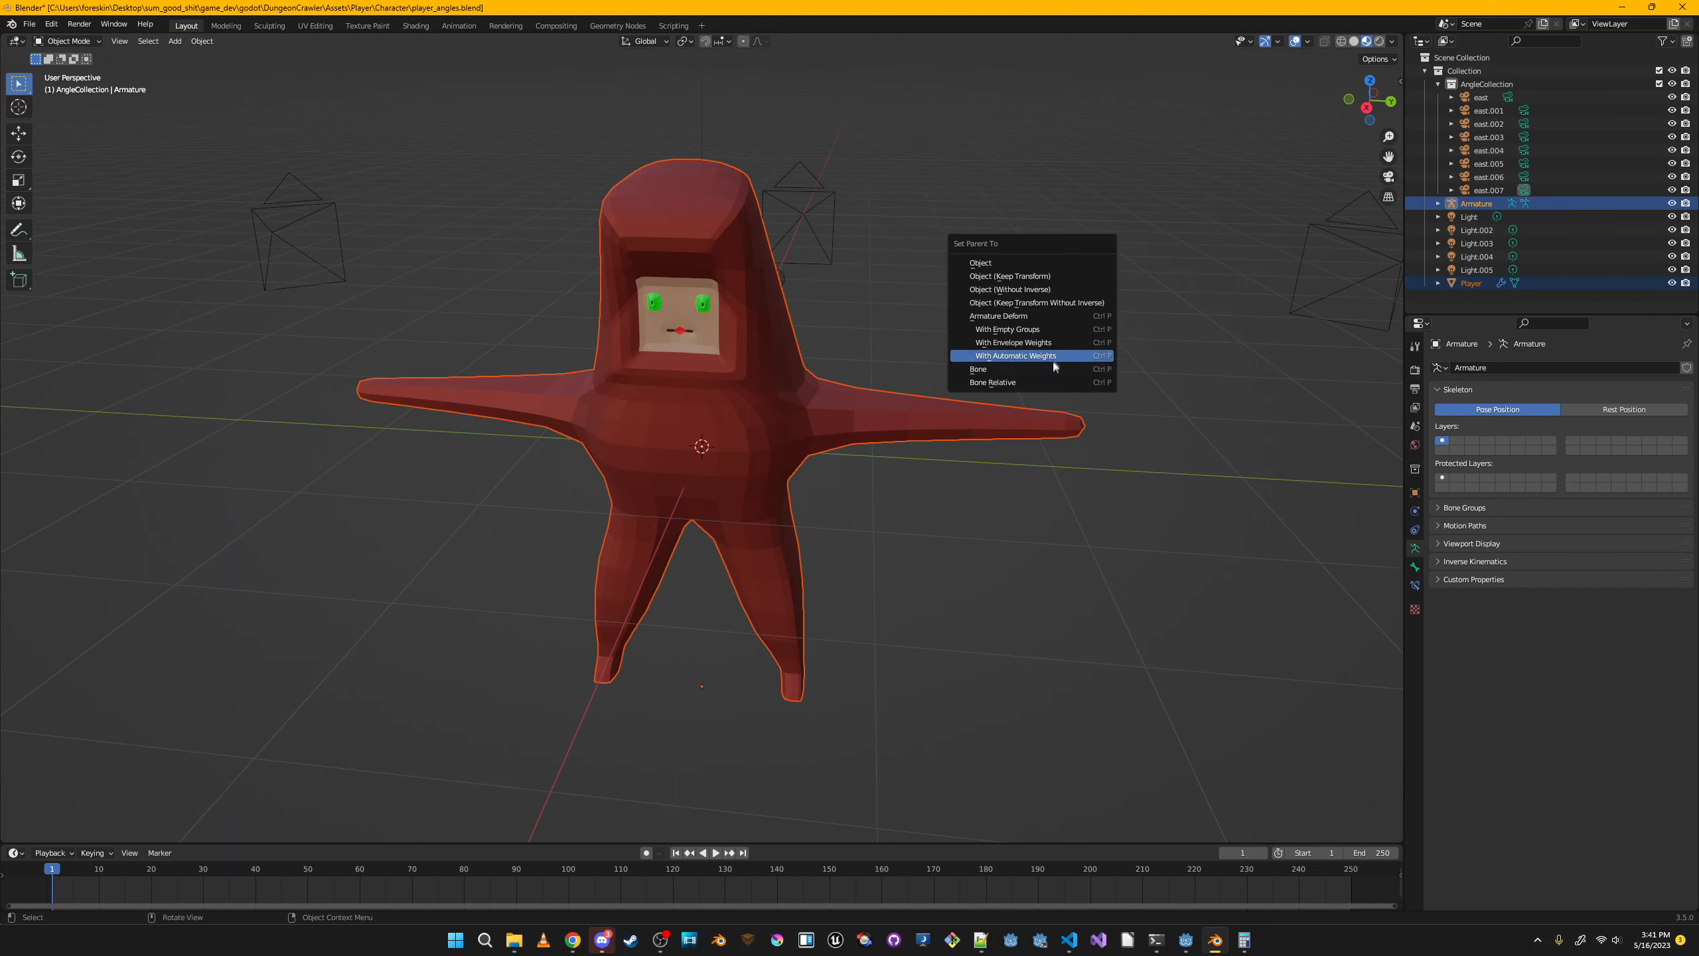
click(1055, 355)
Set the armature's viewport display to In Front so its bones draw over the mesh.
click(1539, 204)
click(1415, 492)
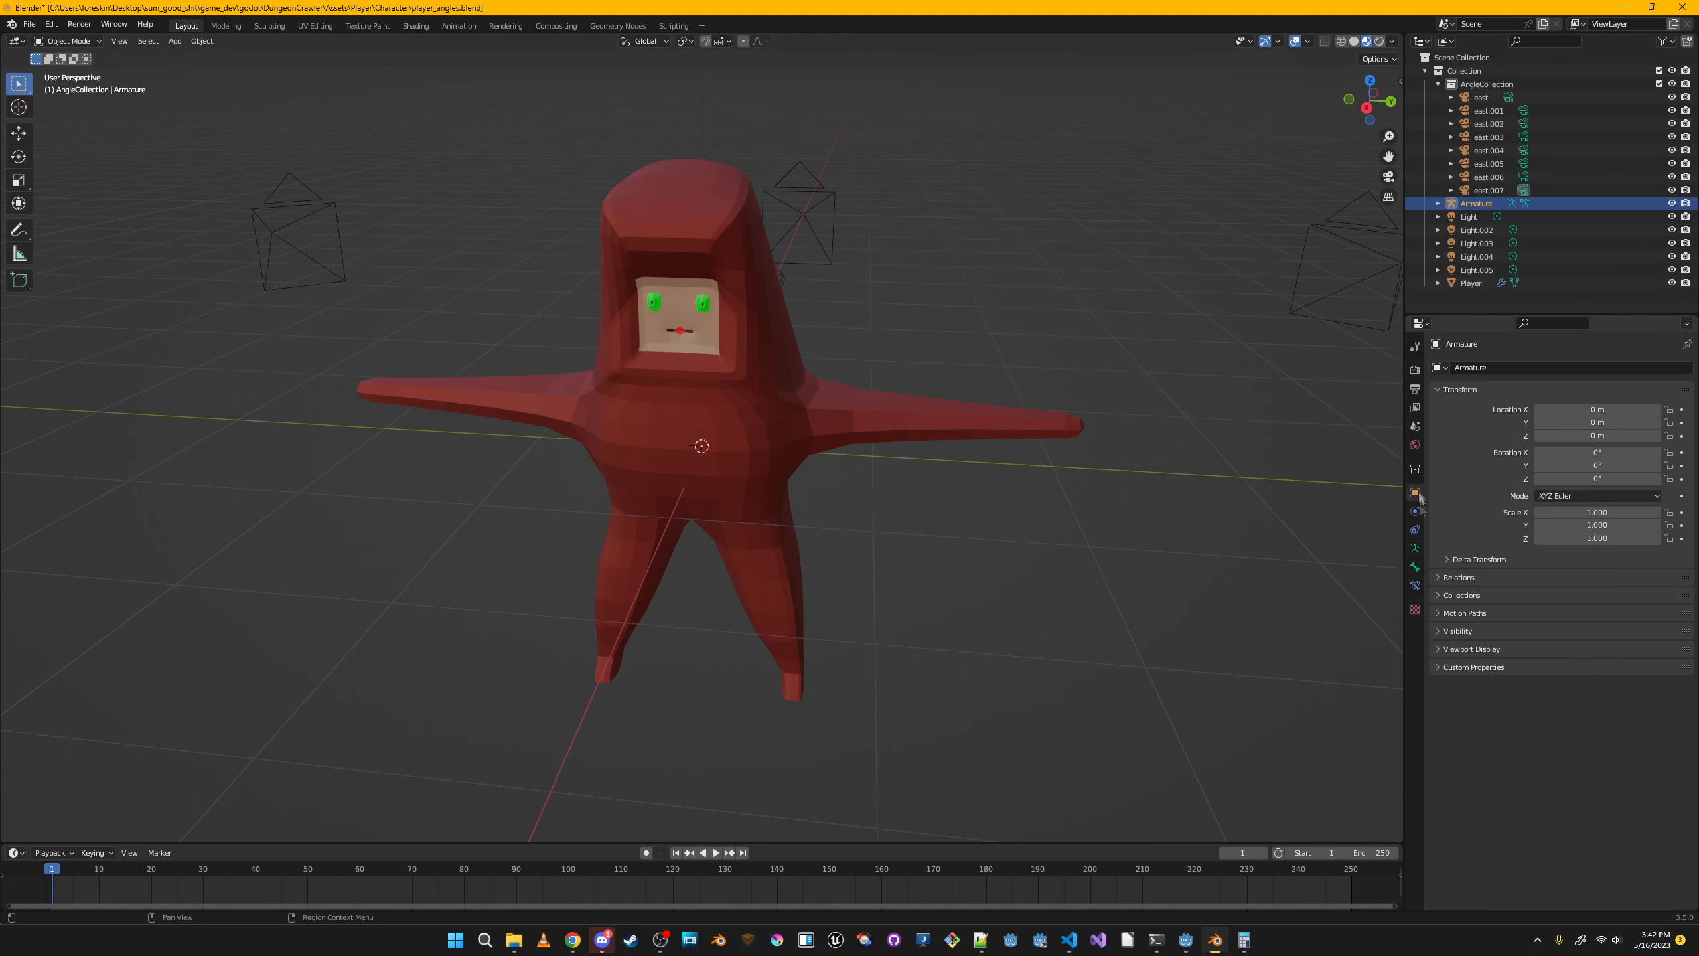
click(1472, 648)
click(1539, 698)
Lower the armature about 0.134 m along Z and shorten its bone so the tip sits within the upper torso.
key(KP_3)
key(g)
key(z)
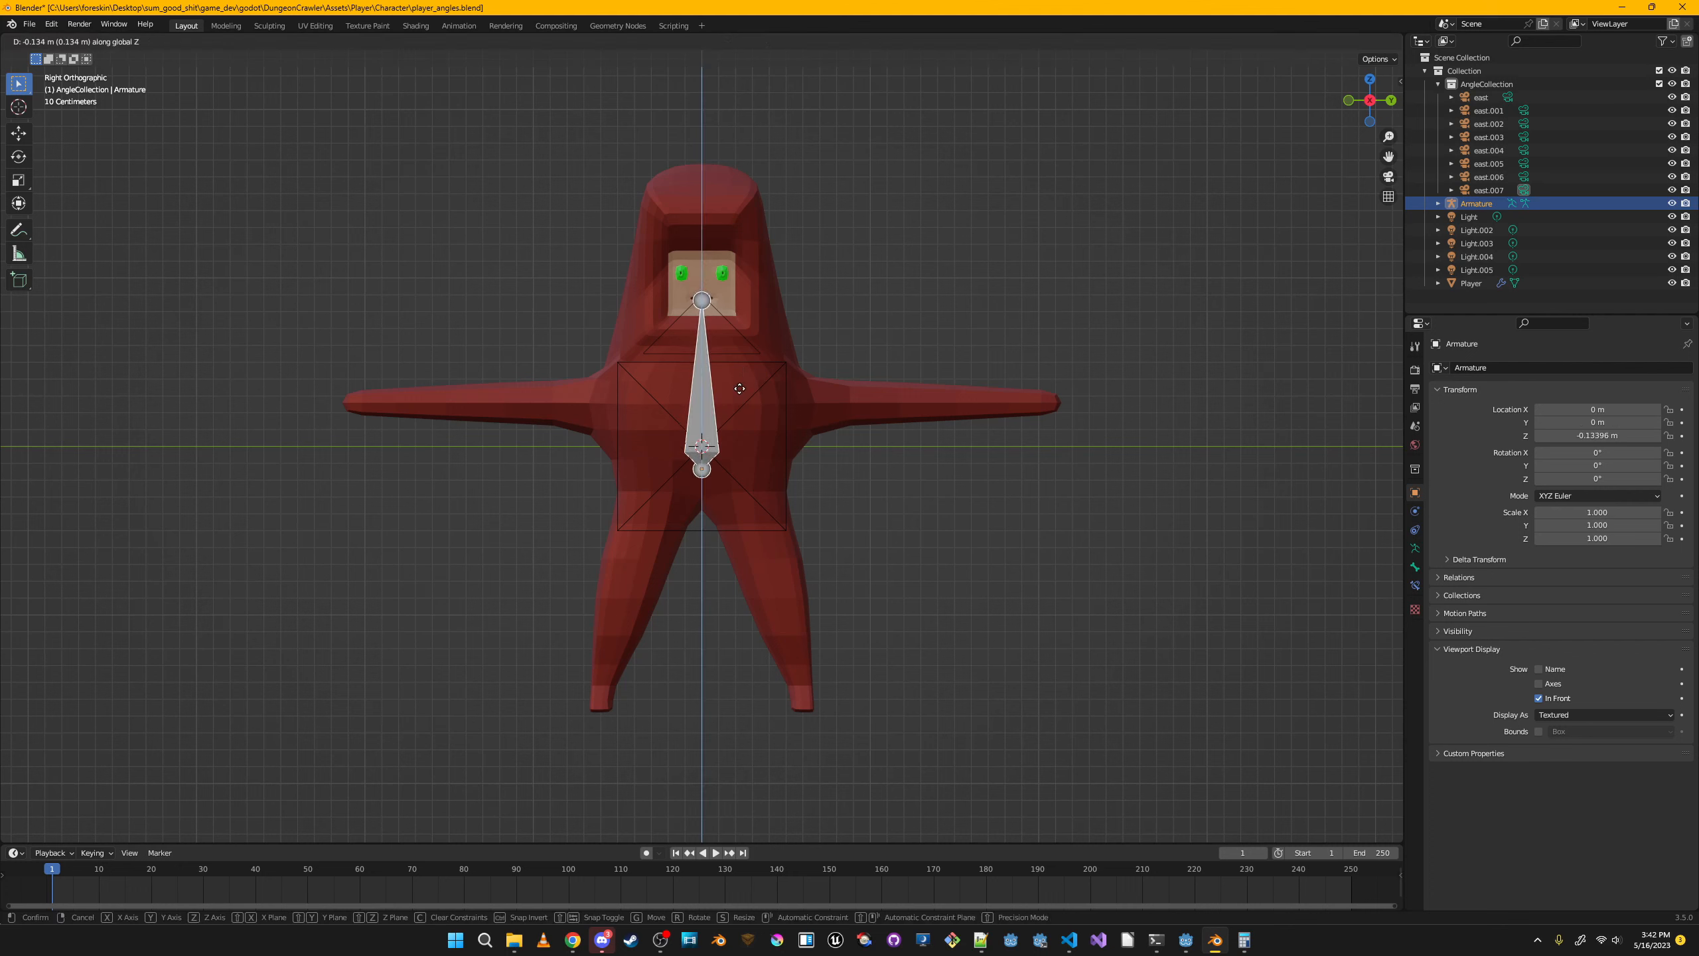
click(736, 393)
key(Tab)
drag(703, 300, 706, 395)
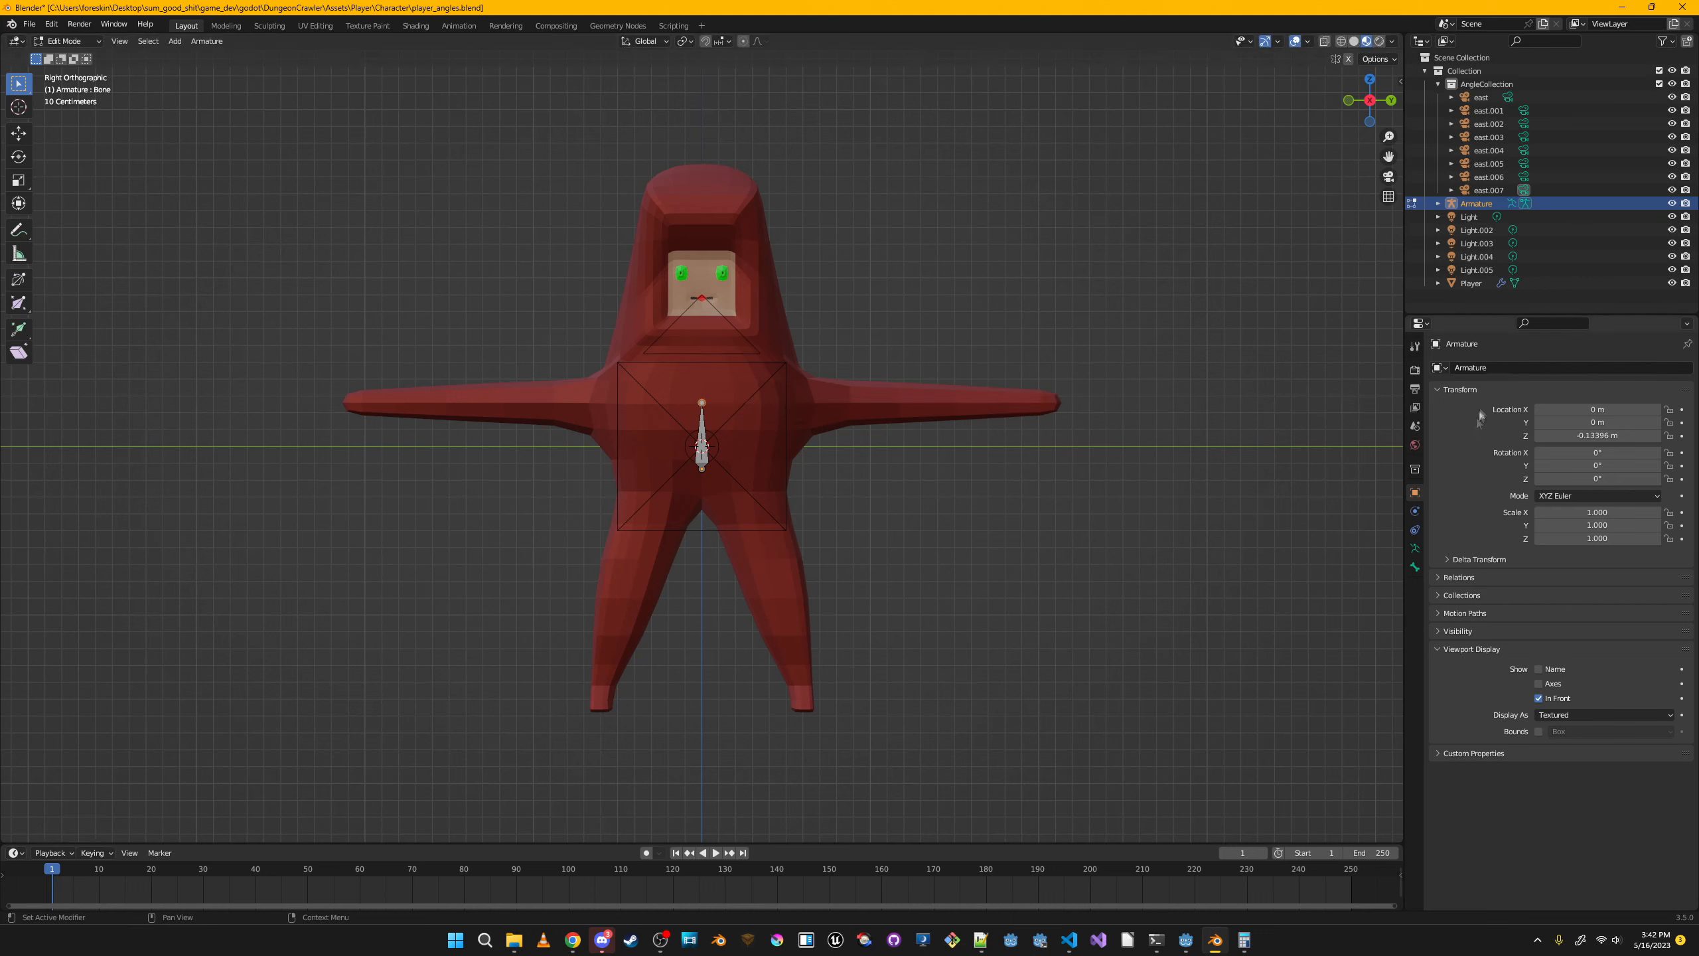
Examine the armature's constraint, data, bone, object and view layer properties, and its object context options.
click(1415, 530)
click(1486, 368)
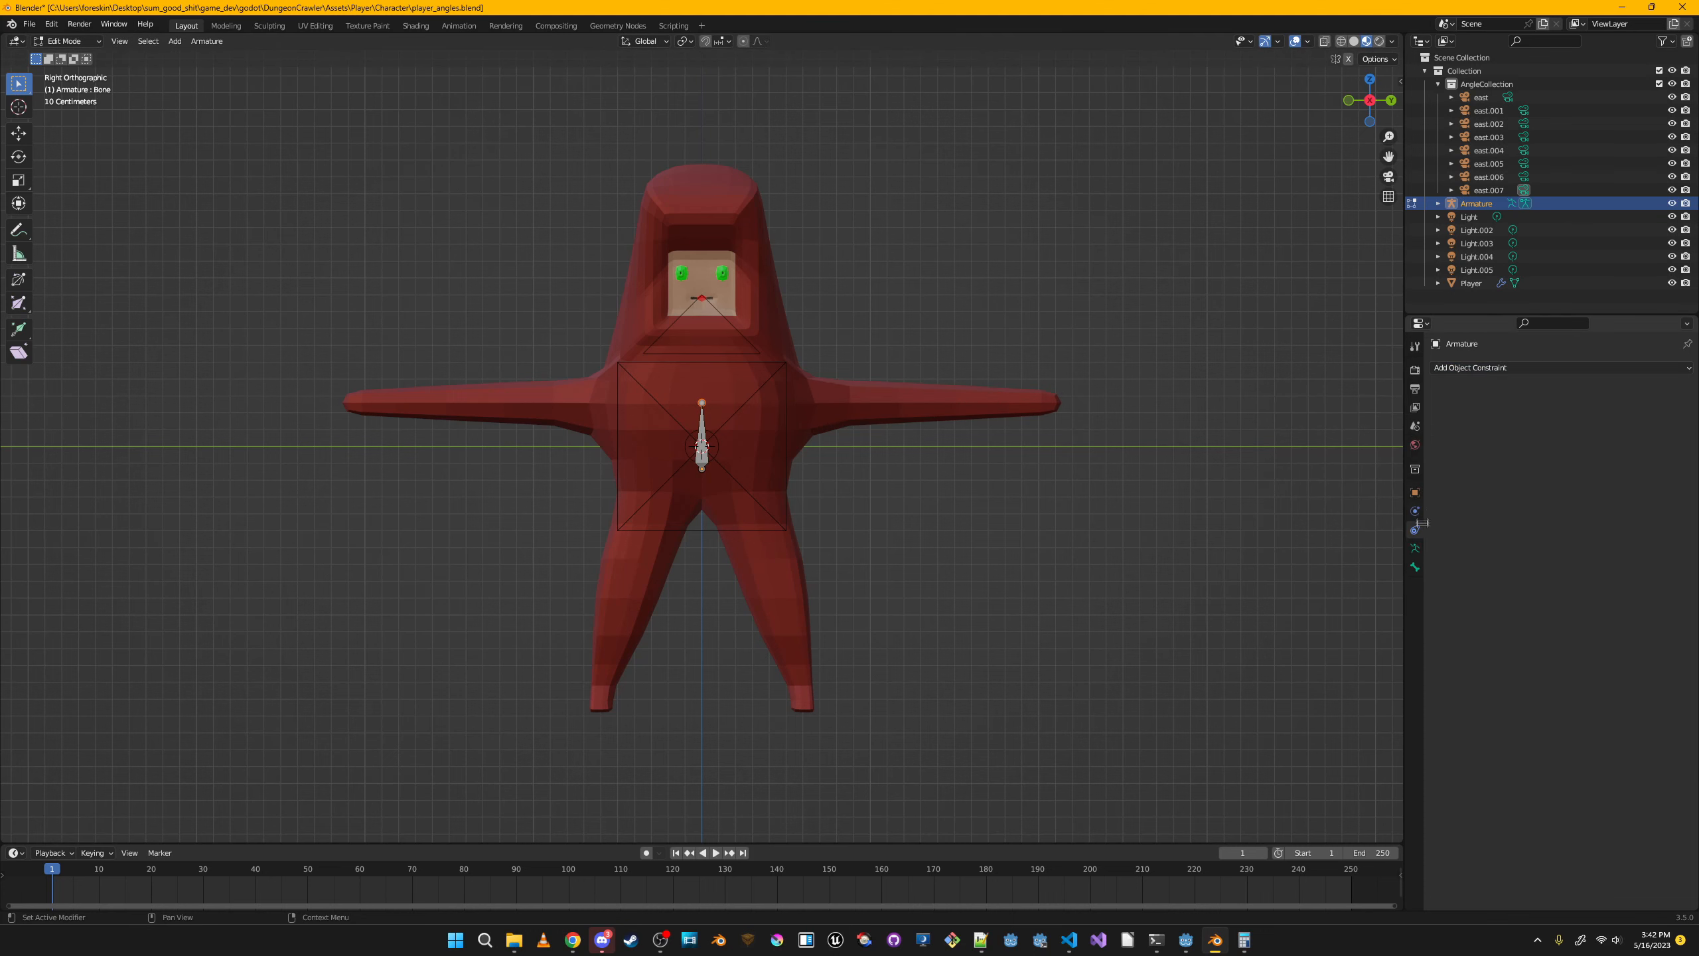
click(1416, 551)
click(1416, 566)
click(1415, 531)
click(1414, 492)
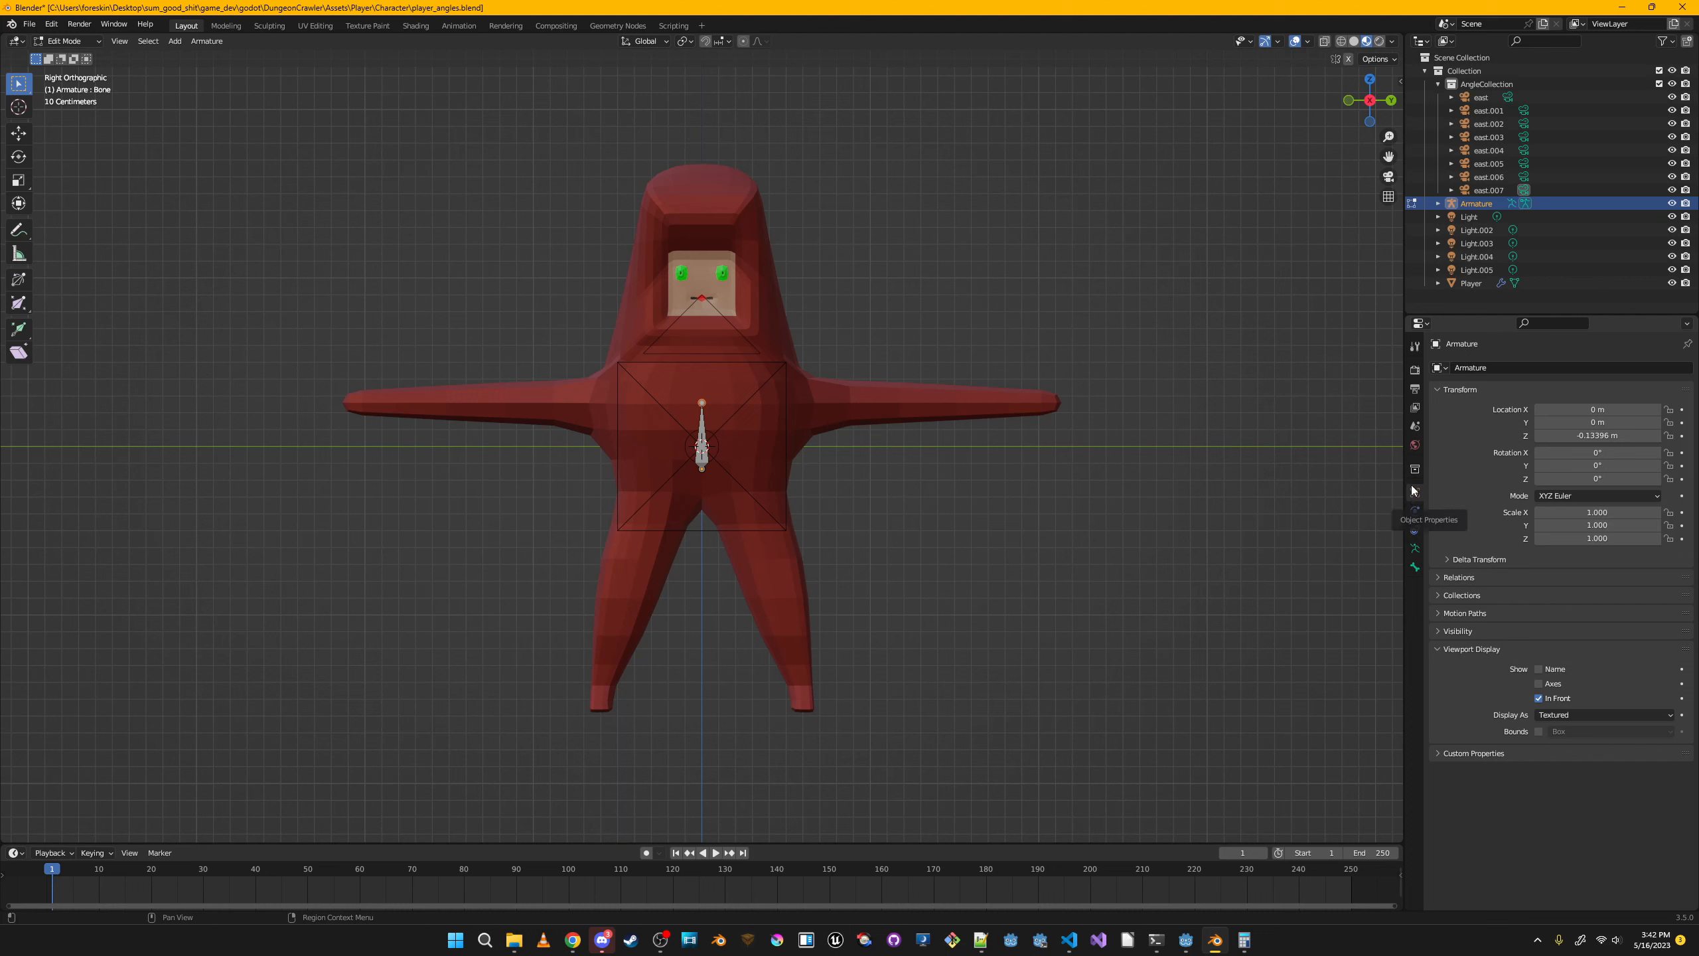
click(1415, 407)
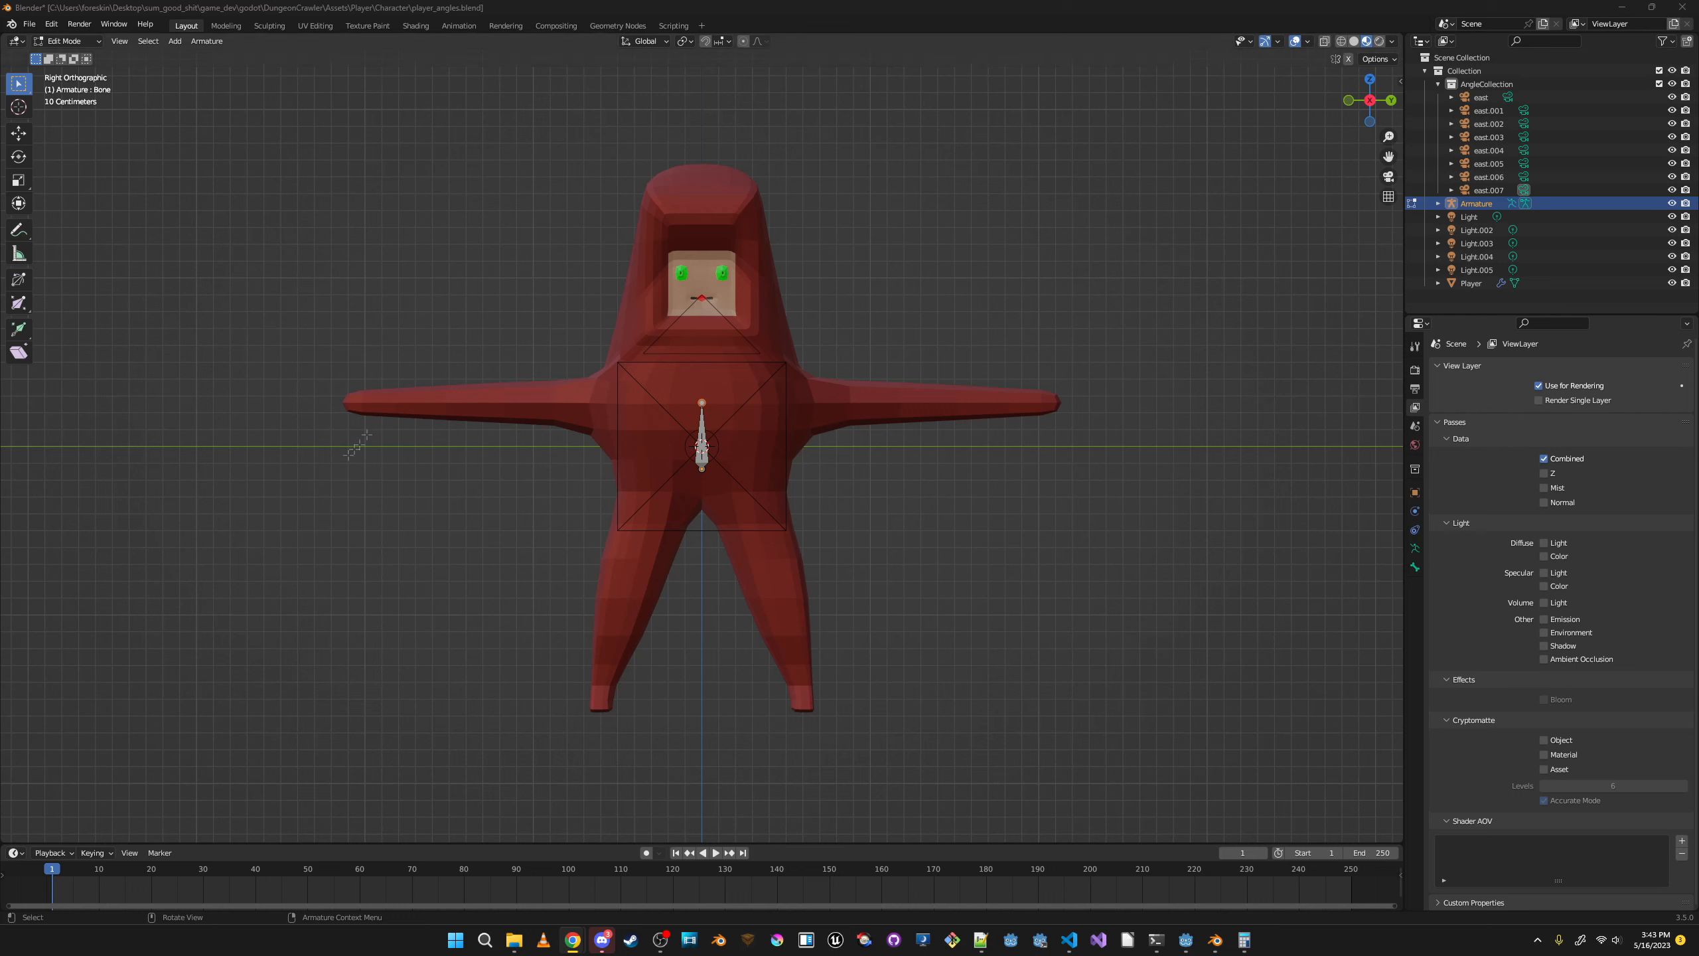
click(942, 14)
key(Tab)
right_click(700, 420)
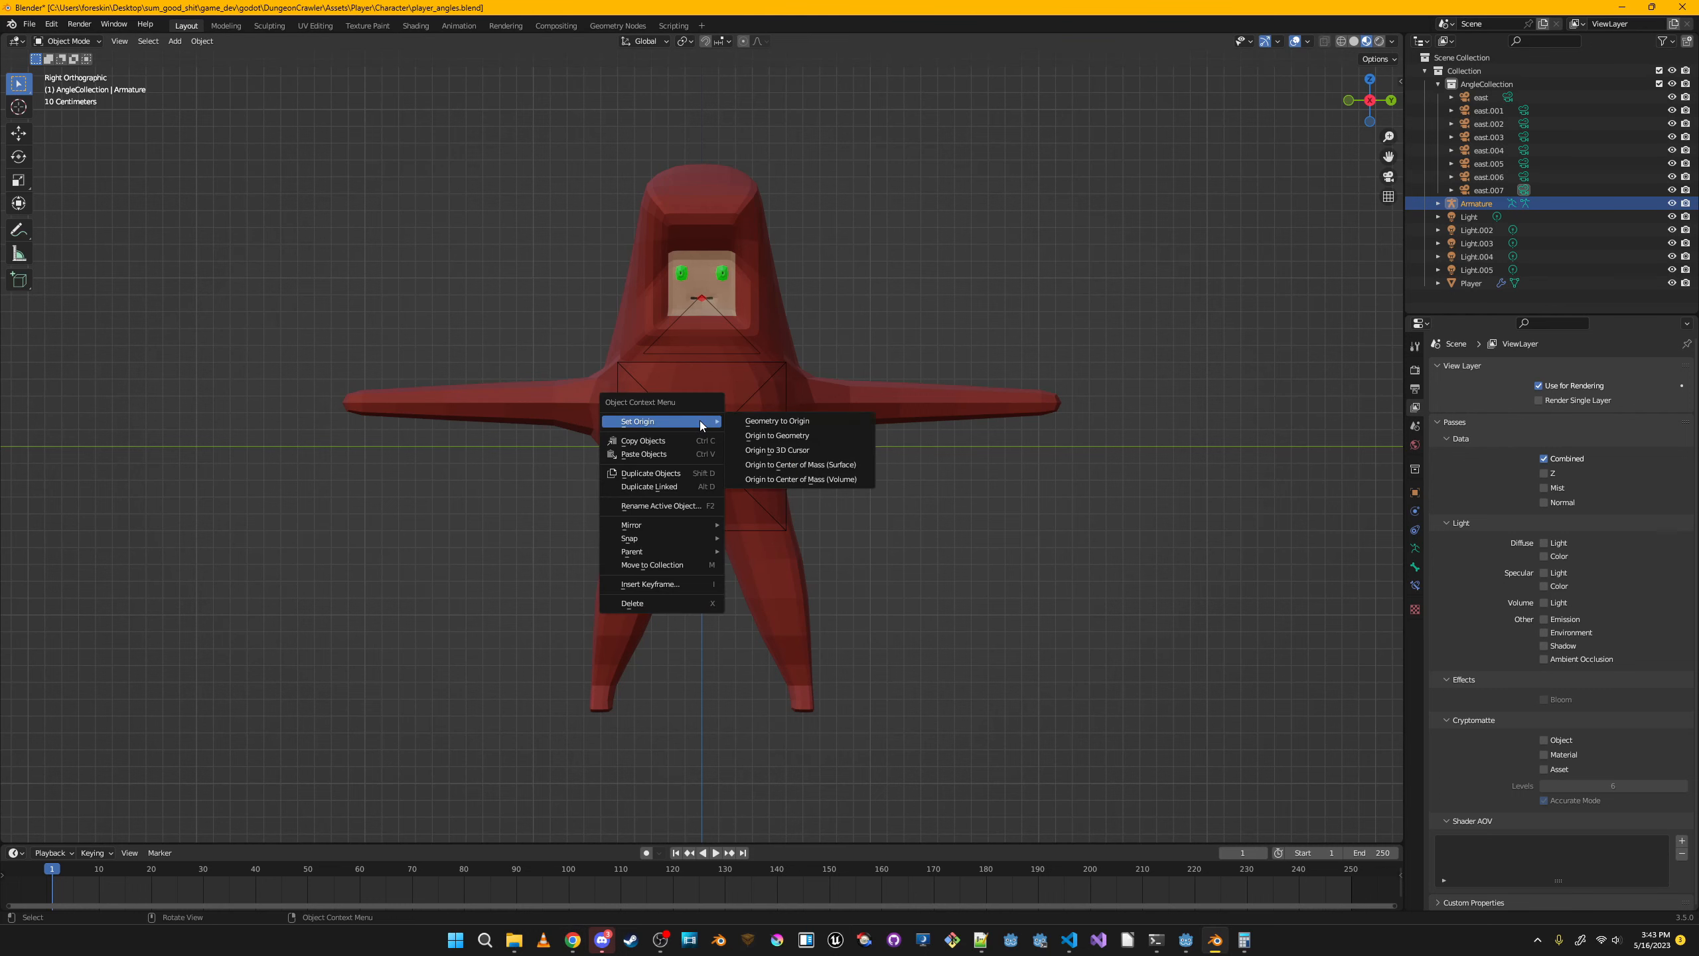
key(Escape)
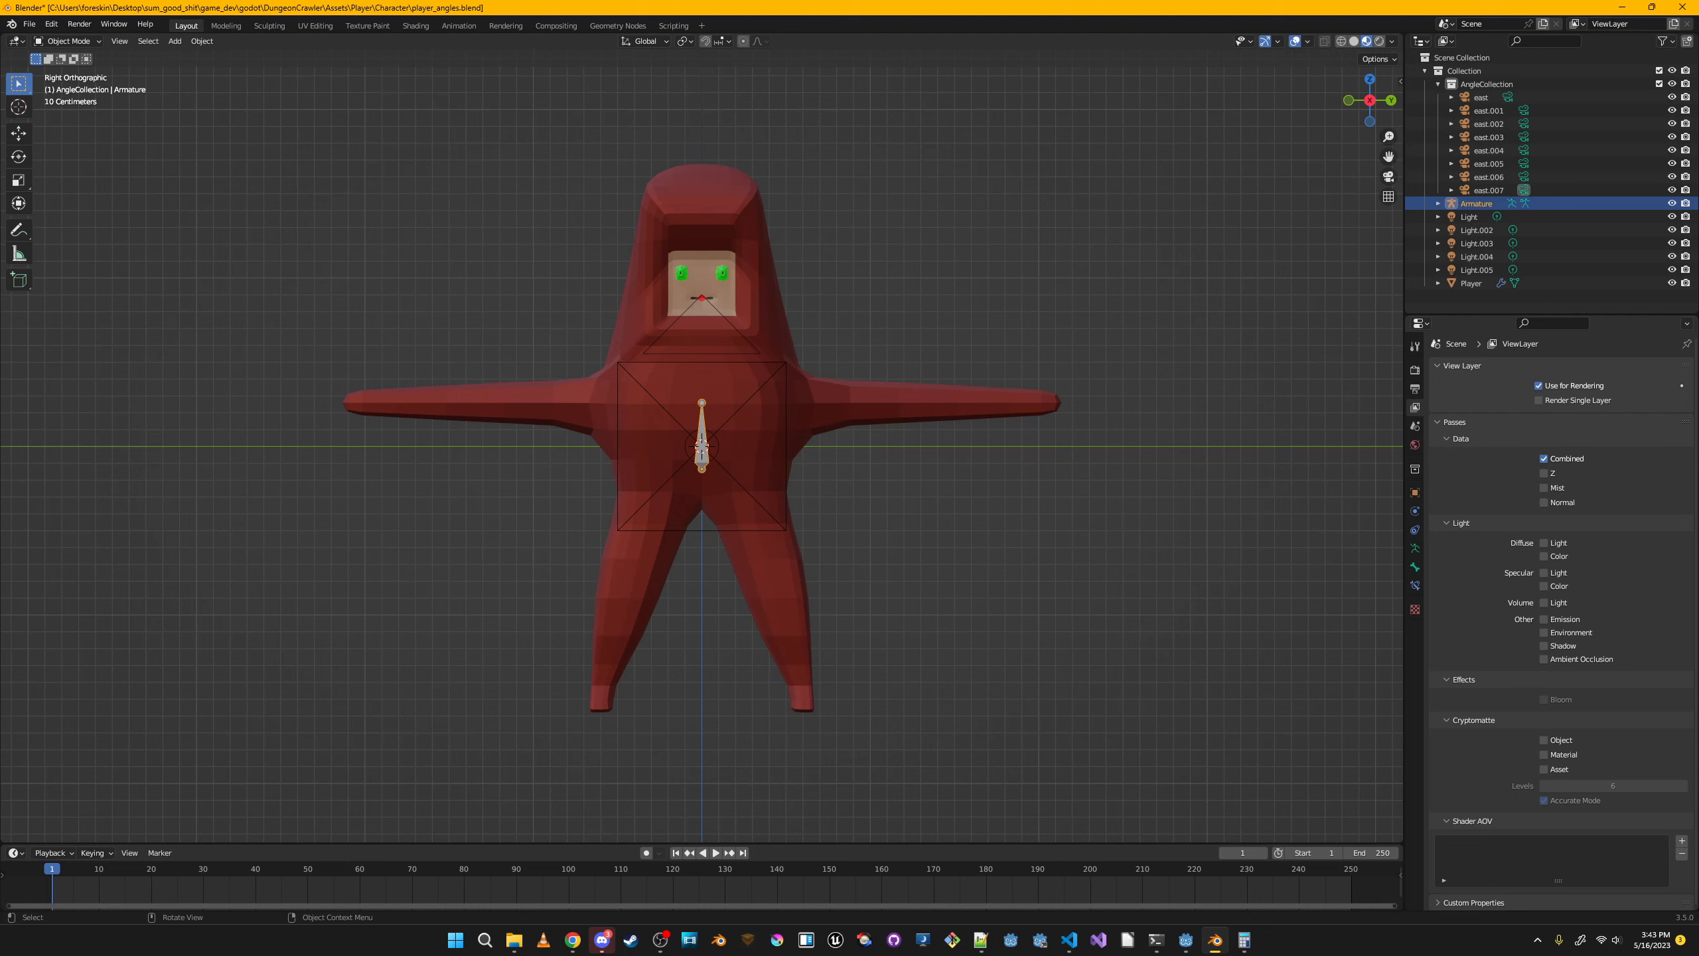
key(alt+Tab)
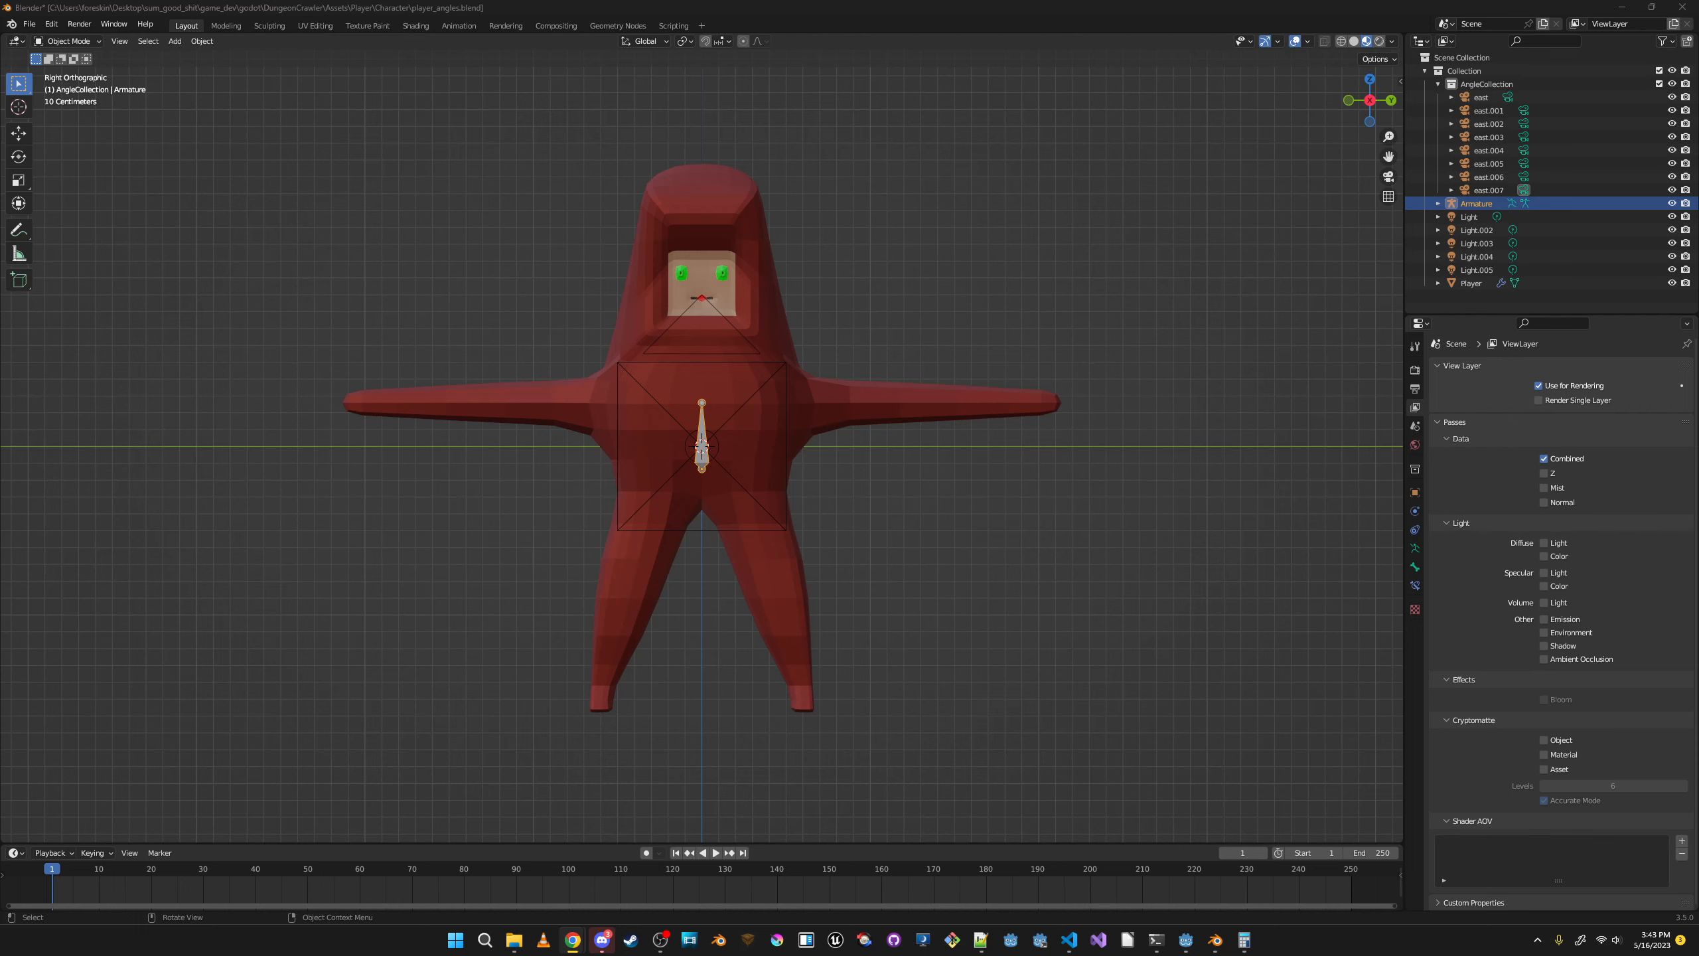
click(694, 426)
key(Tab)
click(223, 43)
key(e)
click(830, 406)
key(ctrl+z)
Extrude a chain of seven bones from the torso bone's tip along one arm to the end of the hand.
scroll(830, 406, up, 3)
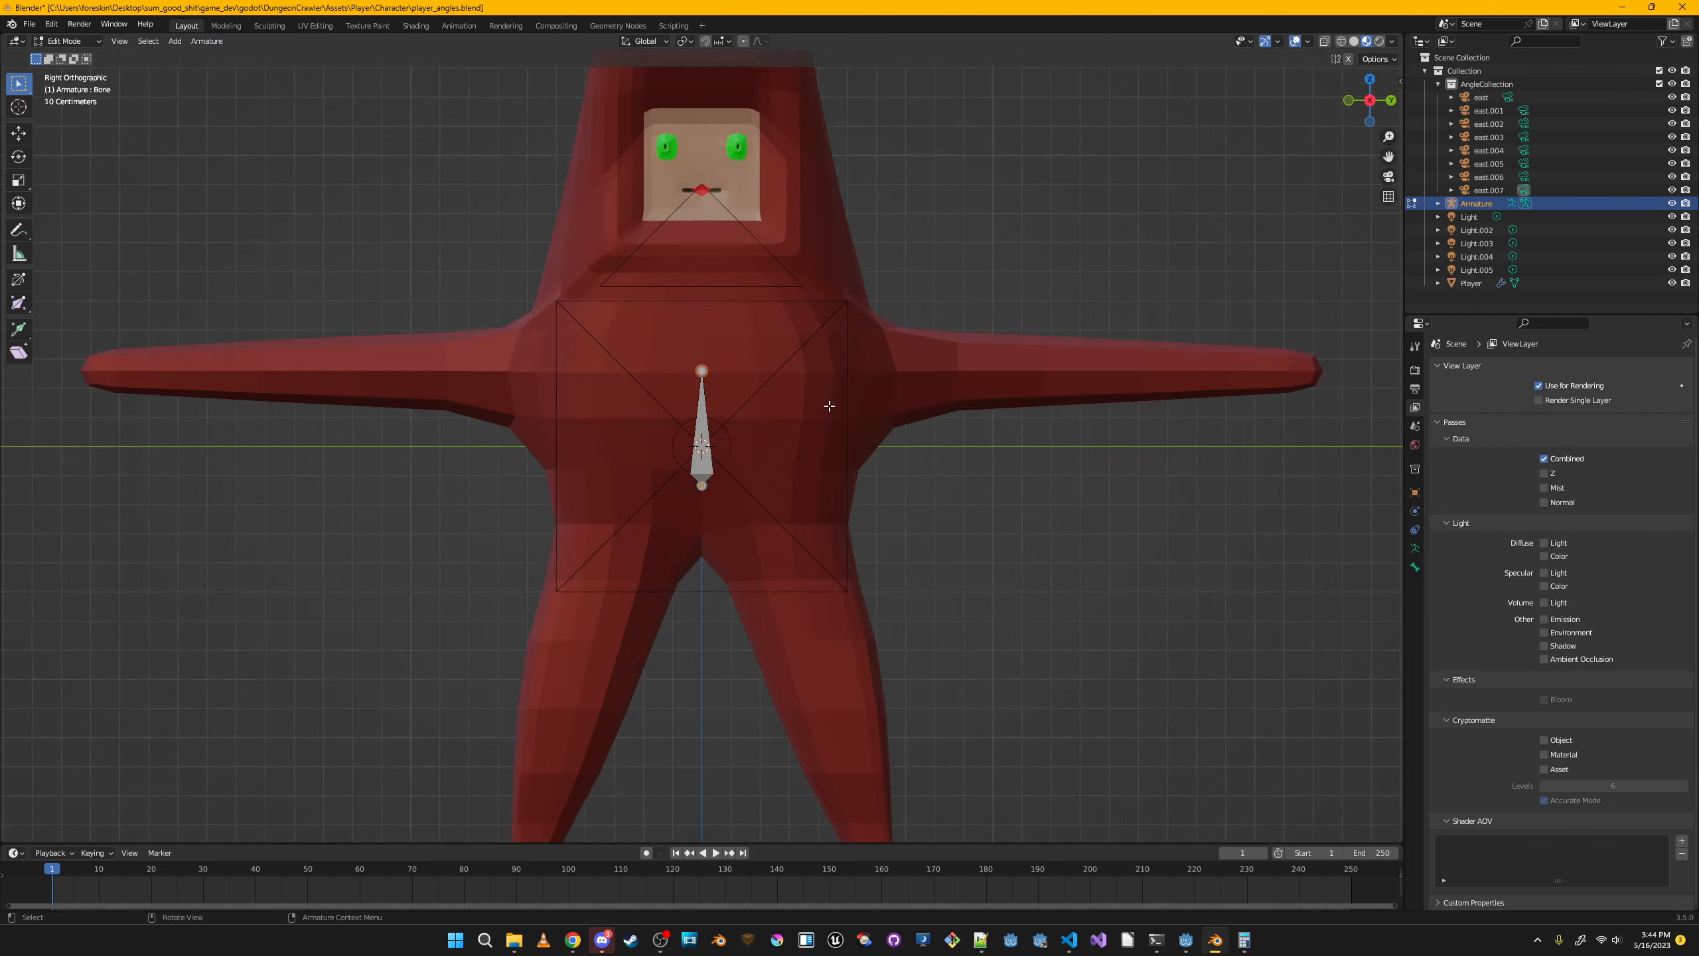
scroll(829, 406, up, 2)
key(e)
click(1133, 341)
key(e)
click(1140, 375)
scroll(1135, 380, down, 2)
shift+middle_drag(1145, 380, 893, 367)
Extrude a chain of four bones from the torso bone's tip up through the neck and head into the hood.
key(e)
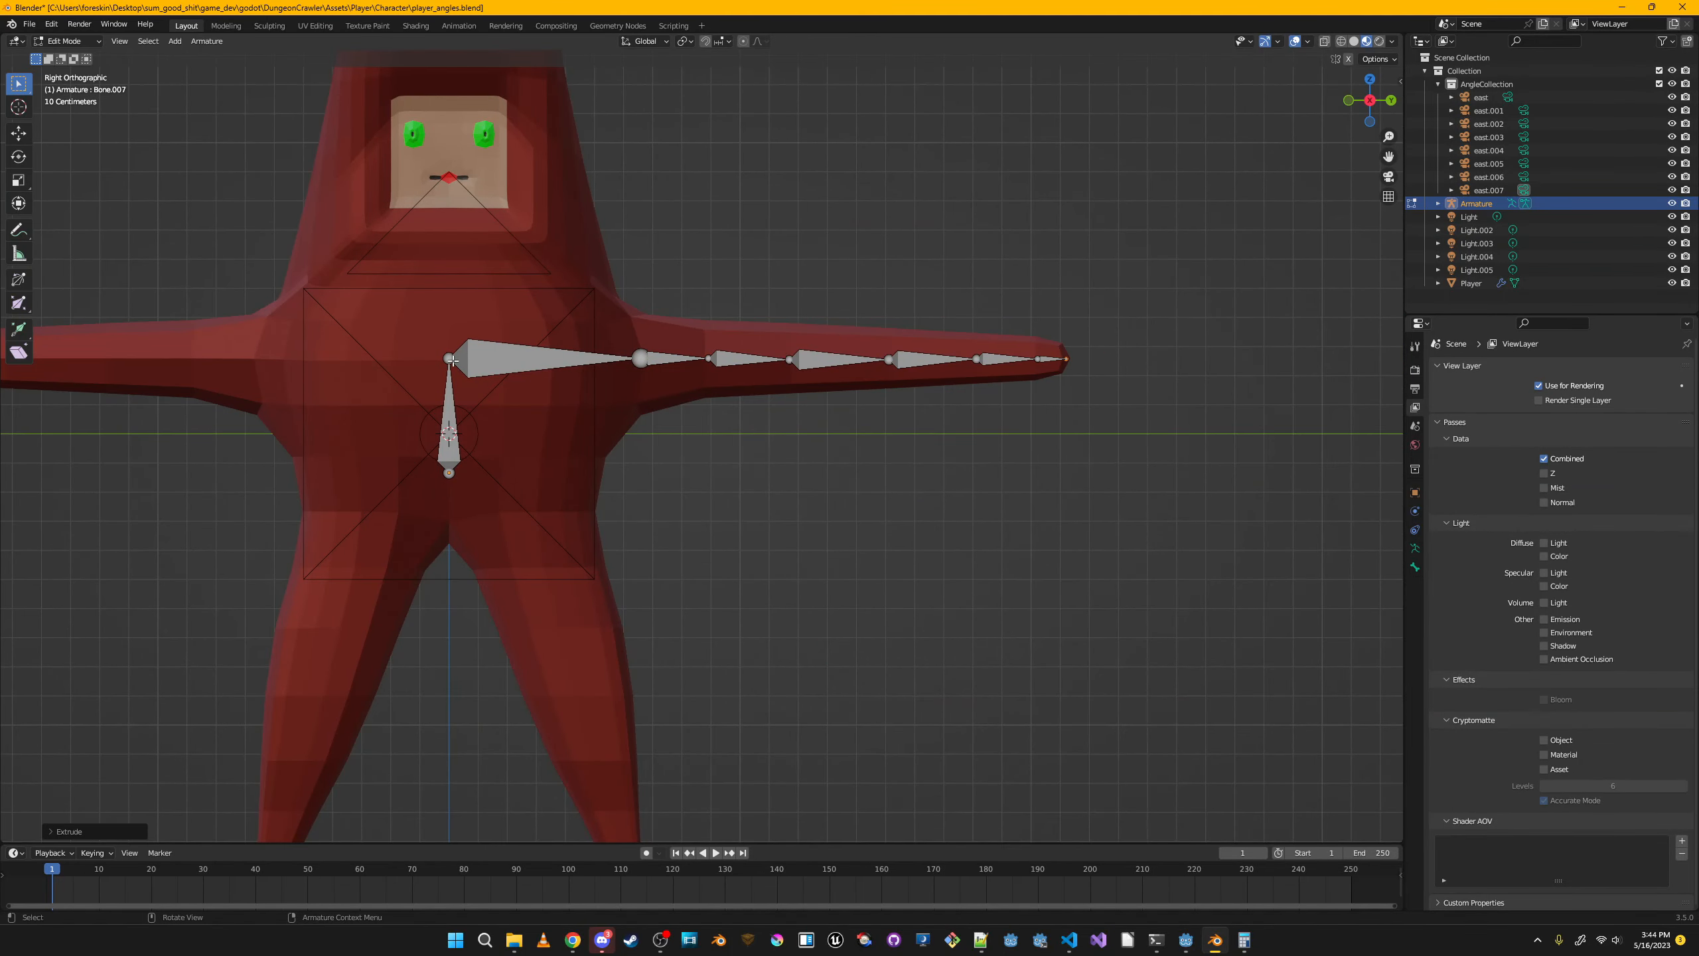
click(455, 235)
scroll(458, 234, down, 1)
shift+middle_drag(499, 232, 568, 431)
key(e)
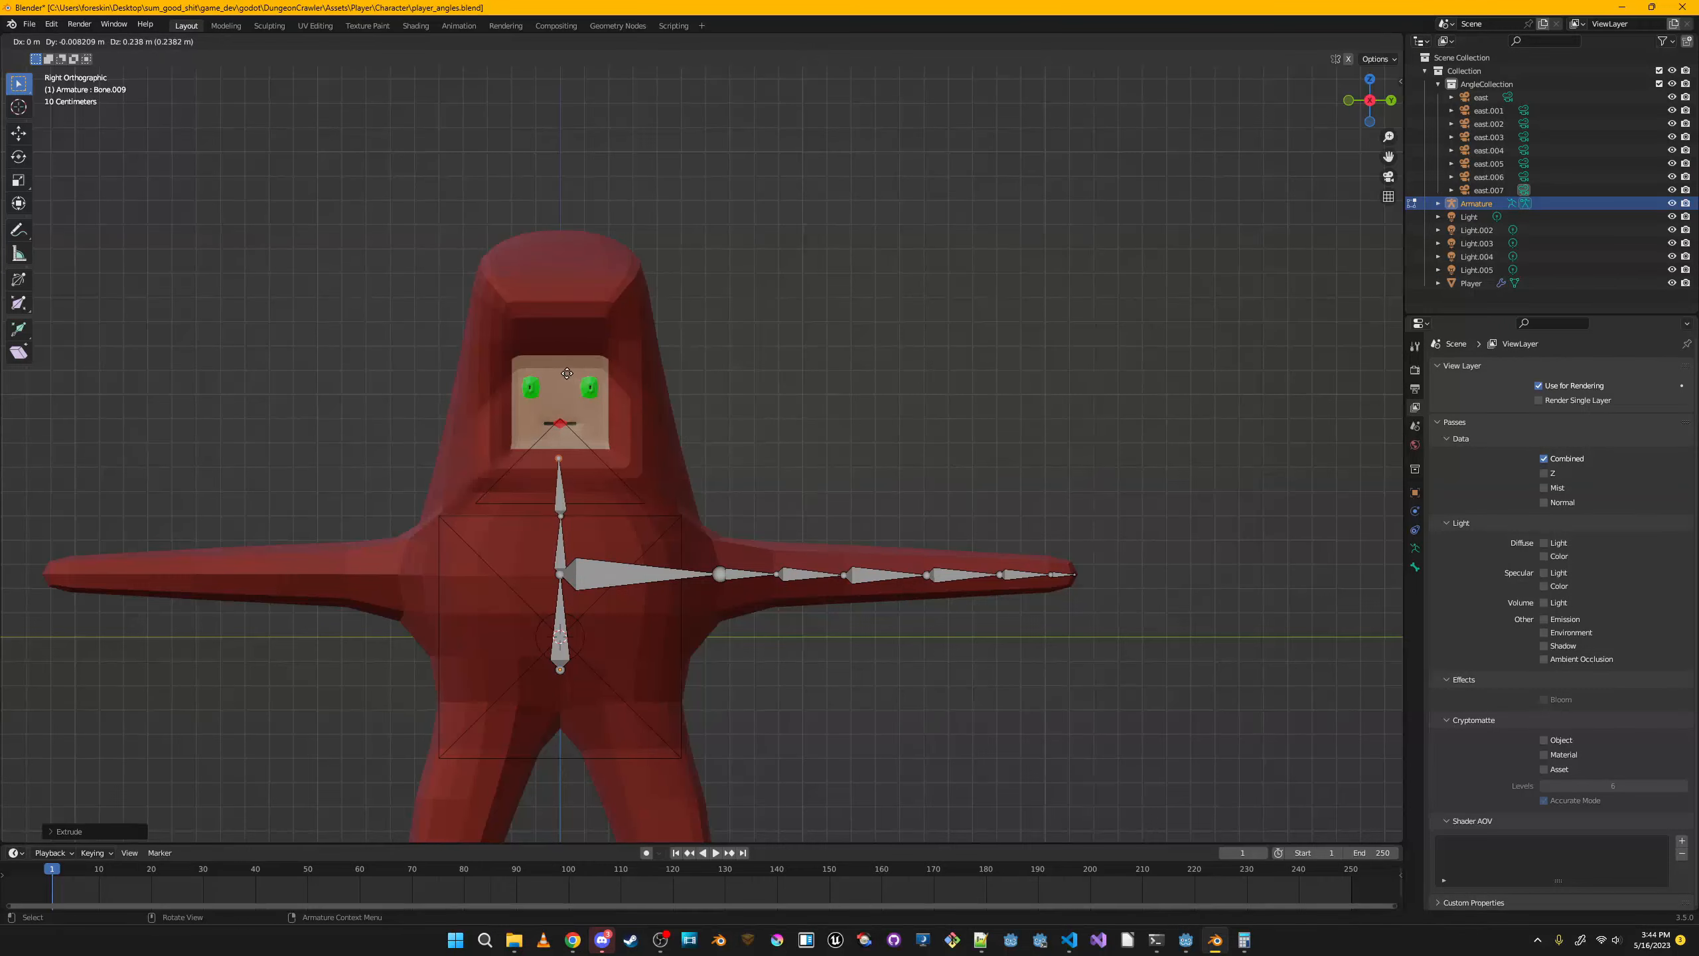
click(566, 189)
Extrude a four-bone chain from the torso bone's base down one leg, plus a foot bone reaching about 0.18 m forward to the toe.
shift+middle_drag(581, 603, 637, 361)
click(616, 427)
key(e)
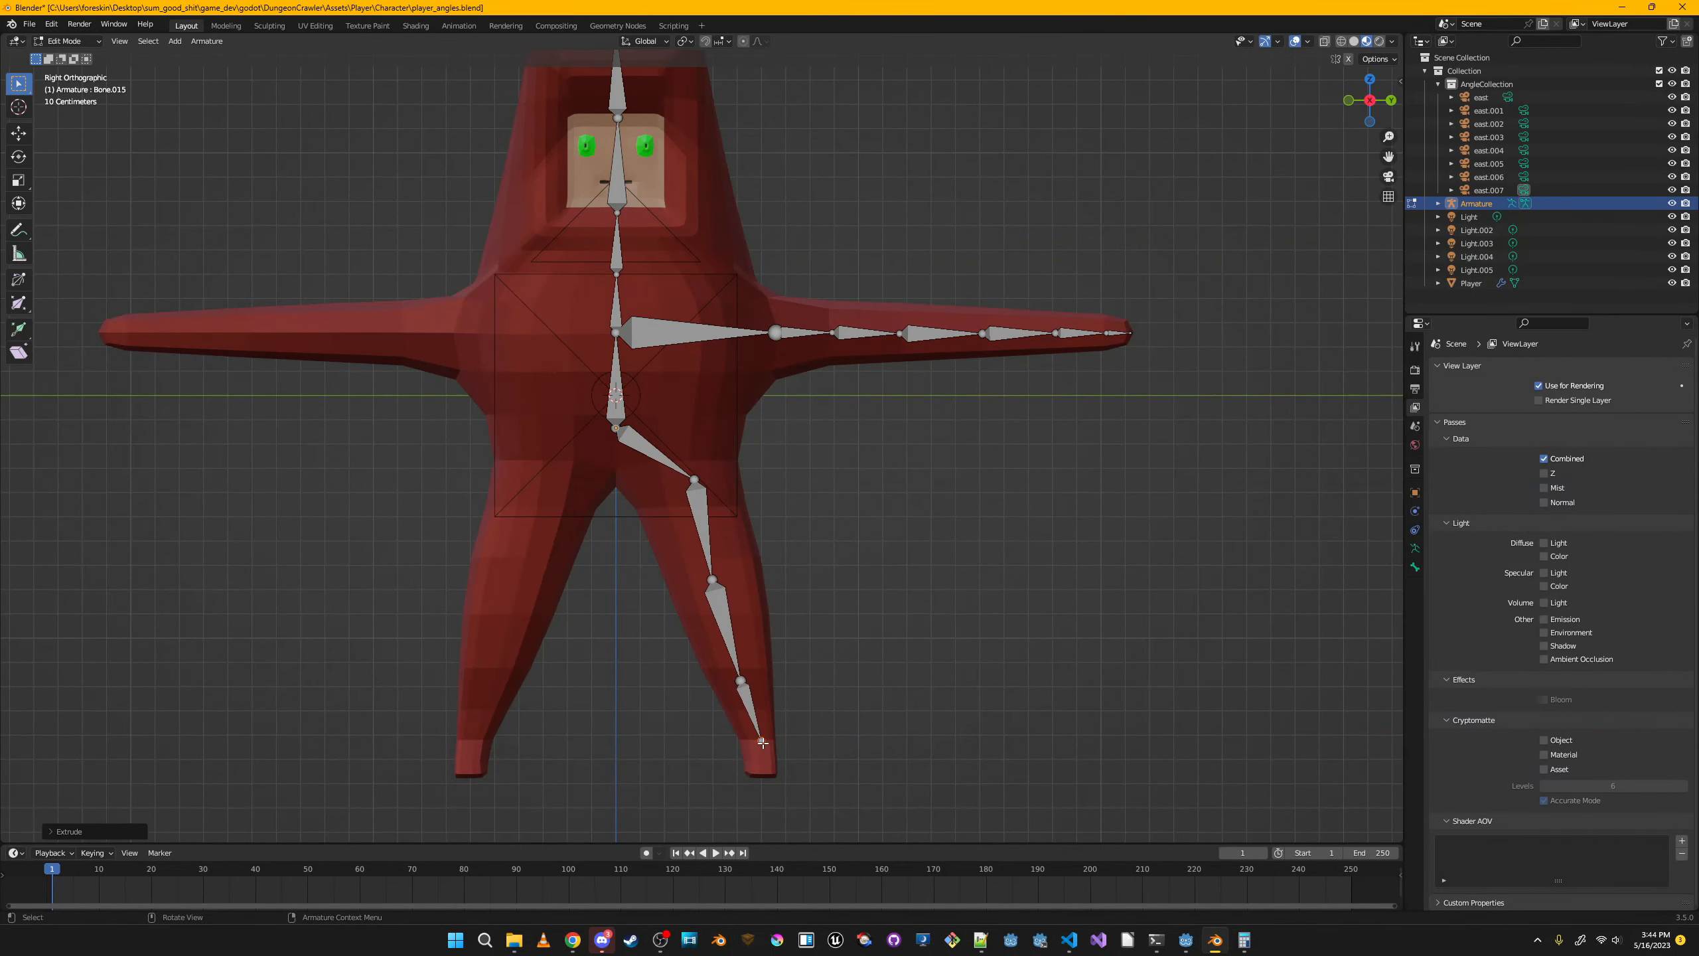
key(KP_1)
key(g)
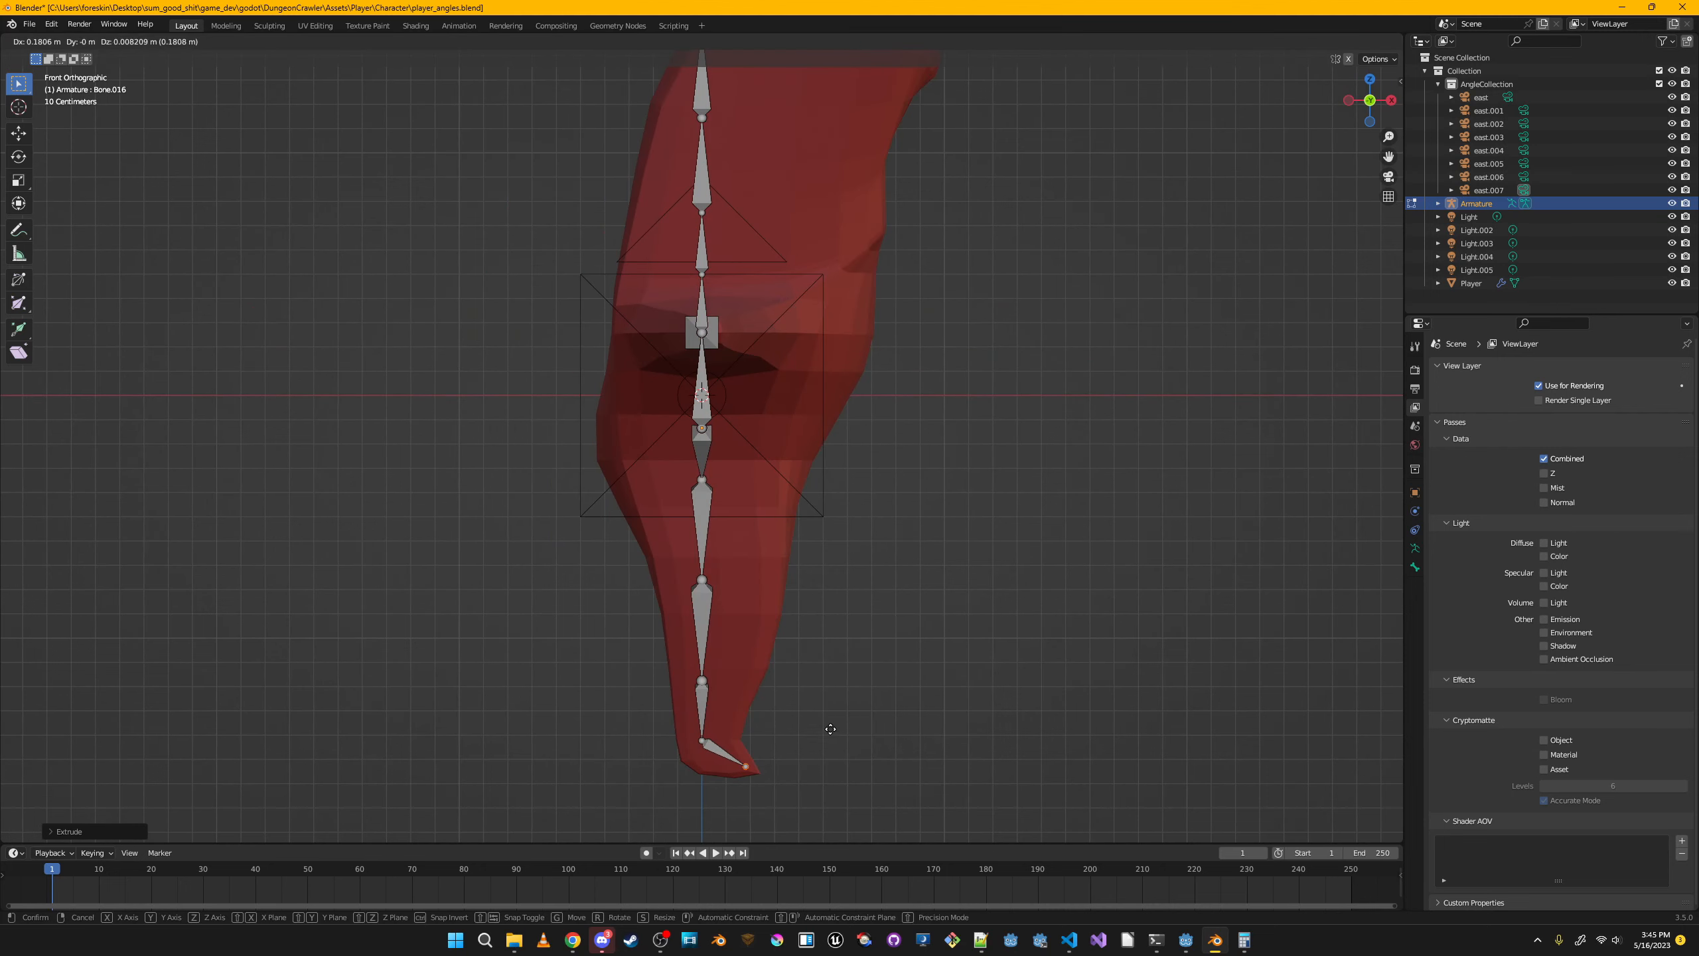
click(832, 728)
Move the leg's upper bone joints slightly forward in front view to center them inside the leg mesh.
click(702, 681)
key(g)
click(723, 676)
click(702, 580)
key(g)
click(725, 583)
click(708, 478)
middle_drag(796, 423, 830, 442)
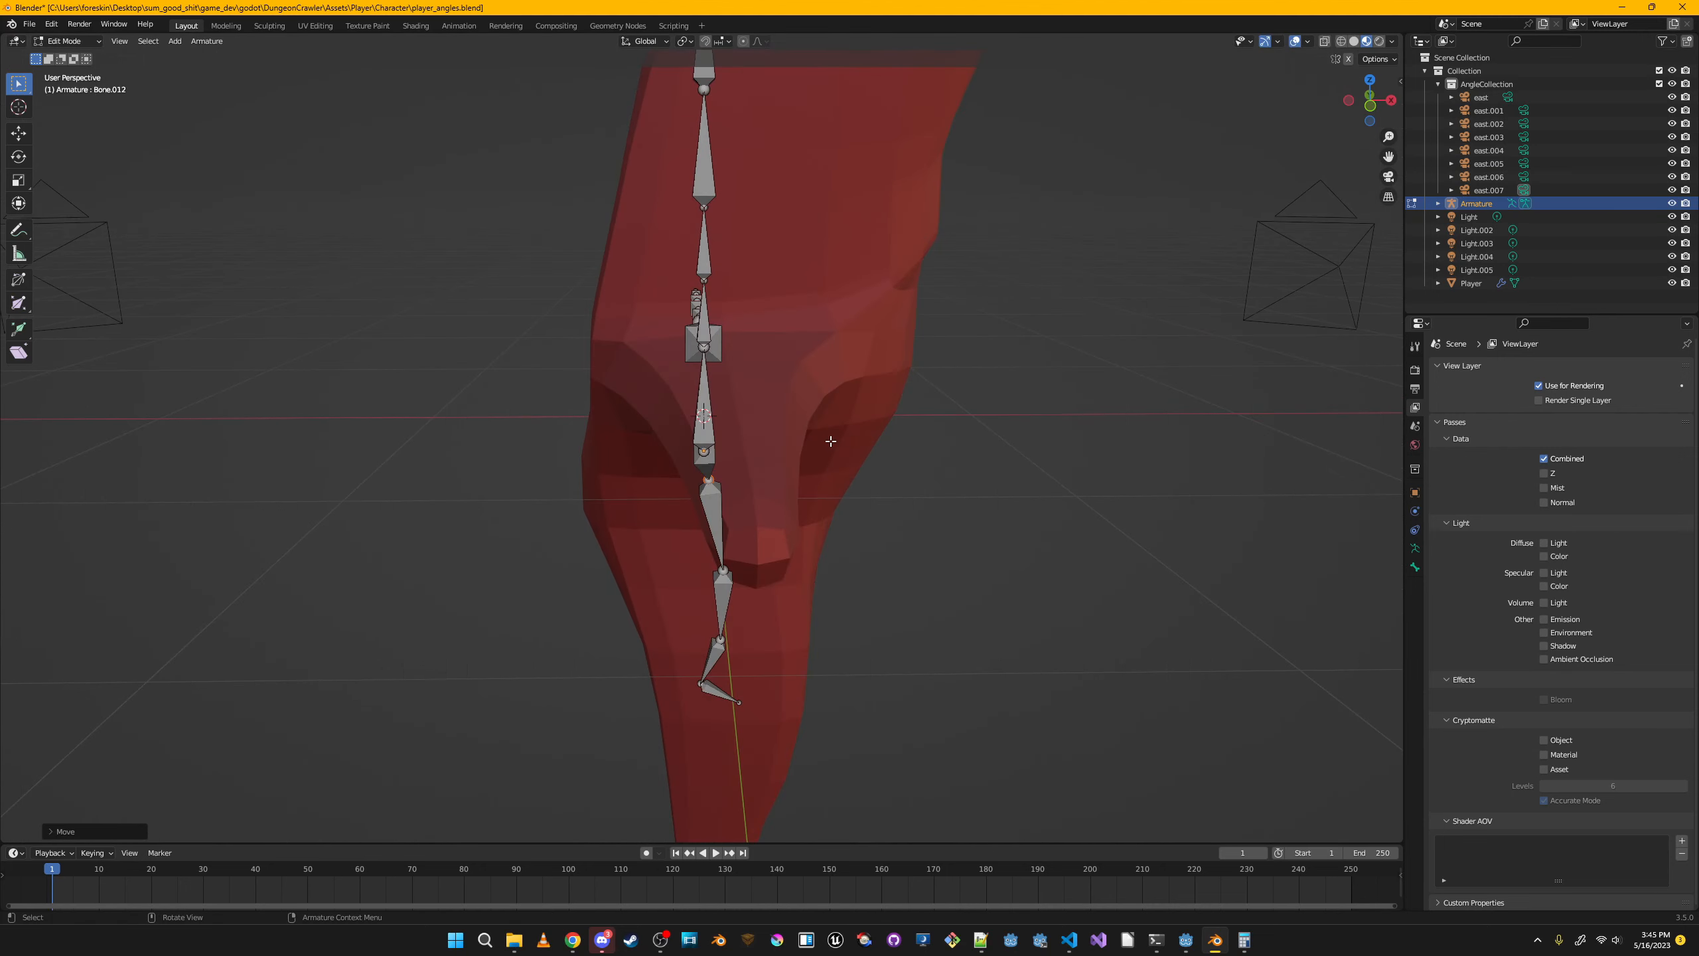
key(g)
click(827, 443)
key(ctrl+z)
Move the neck and head bone joints forward in front view to follow the curve of the hood.
key(KP_3)
key(KP_1)
shift+middle_drag(804, 309, 790, 476)
click(689, 192)
key(g)
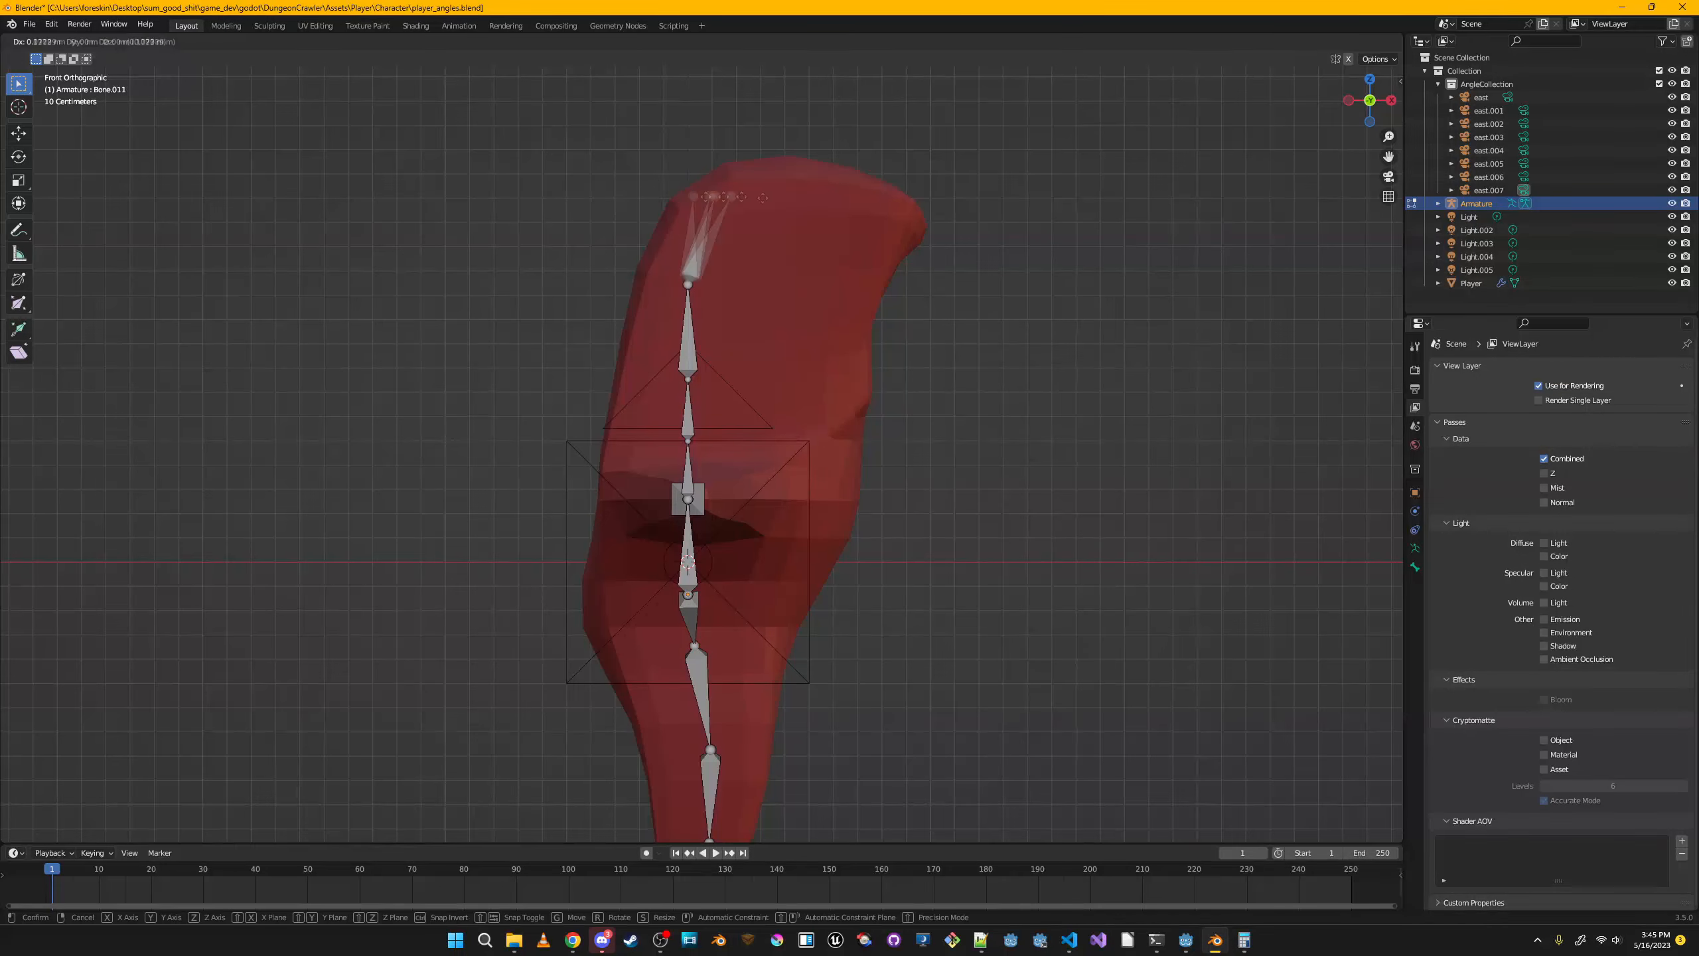
click(823, 198)
click(688, 285)
key(g)
click(765, 288)
click(689, 379)
click(689, 443)
key(g)
click(727, 439)
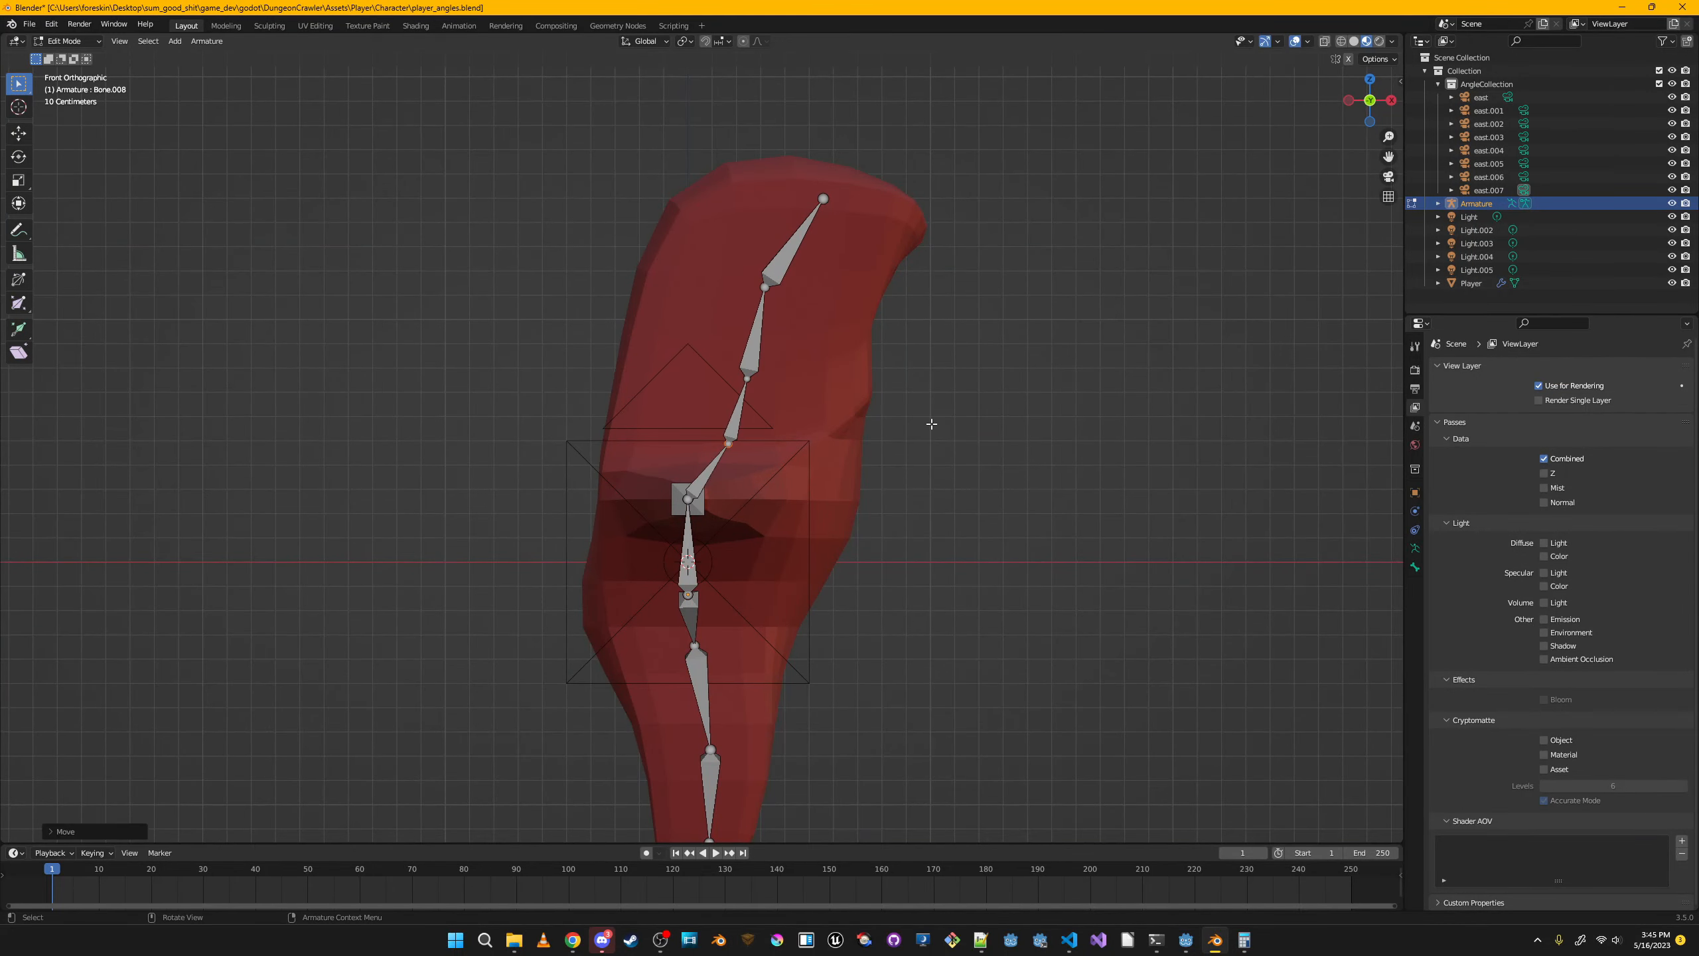
Shift the arm chain's joints sideways in top view so the bones run through the middle of the arm mesh.
middle_drag(929, 421, 577, 482)
scroll(735, 375, down, 4)
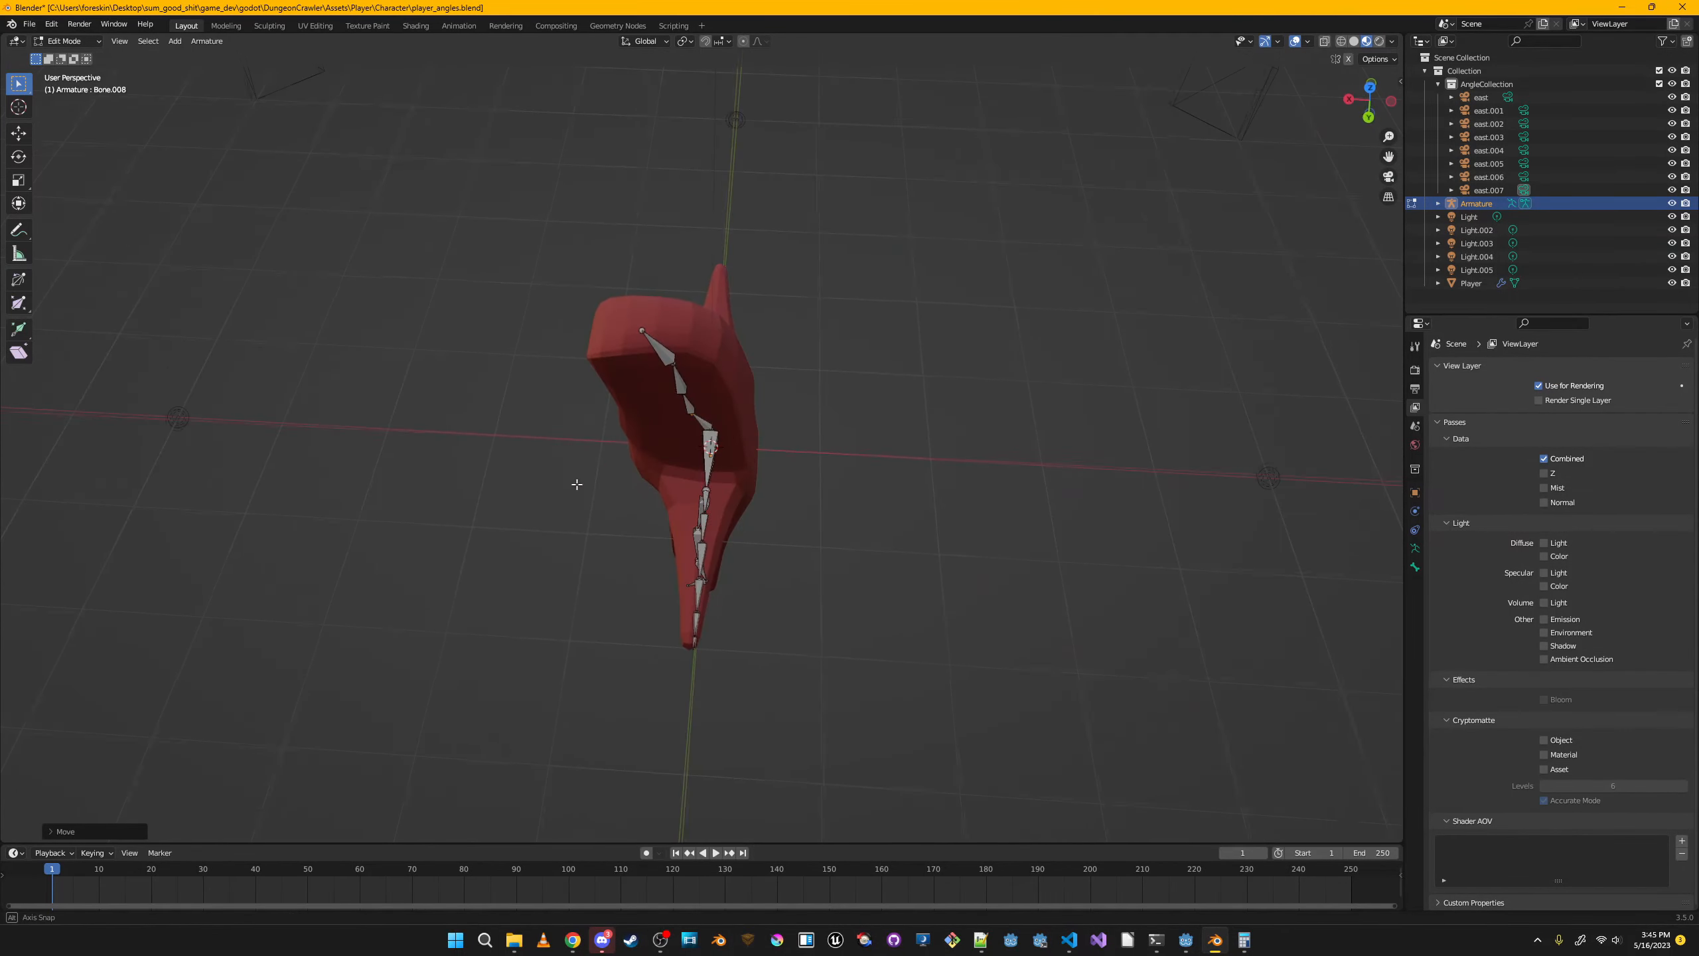
key(KP_7)
scroll(682, 167, up, 3)
click(675, 164)
key(g)
click(696, 171)
click(667, 189)
key(g)
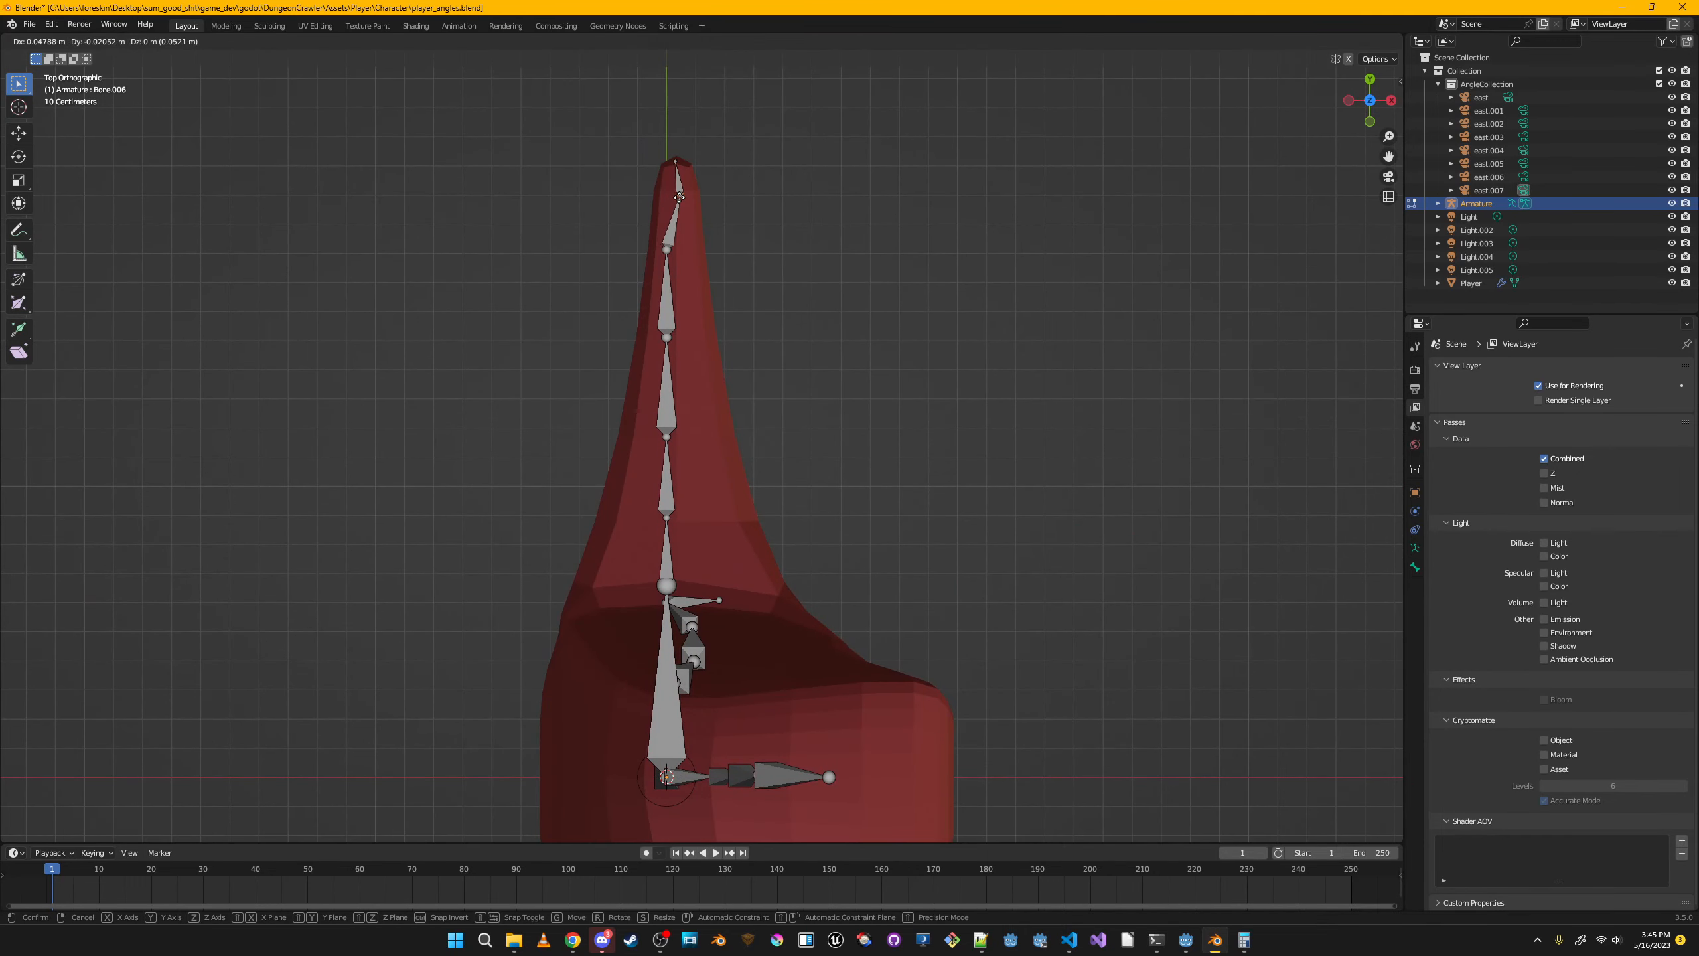
click(681, 196)
click(668, 250)
key(g)
click(681, 253)
click(668, 338)
click(666, 517)
key(g)
click(677, 520)
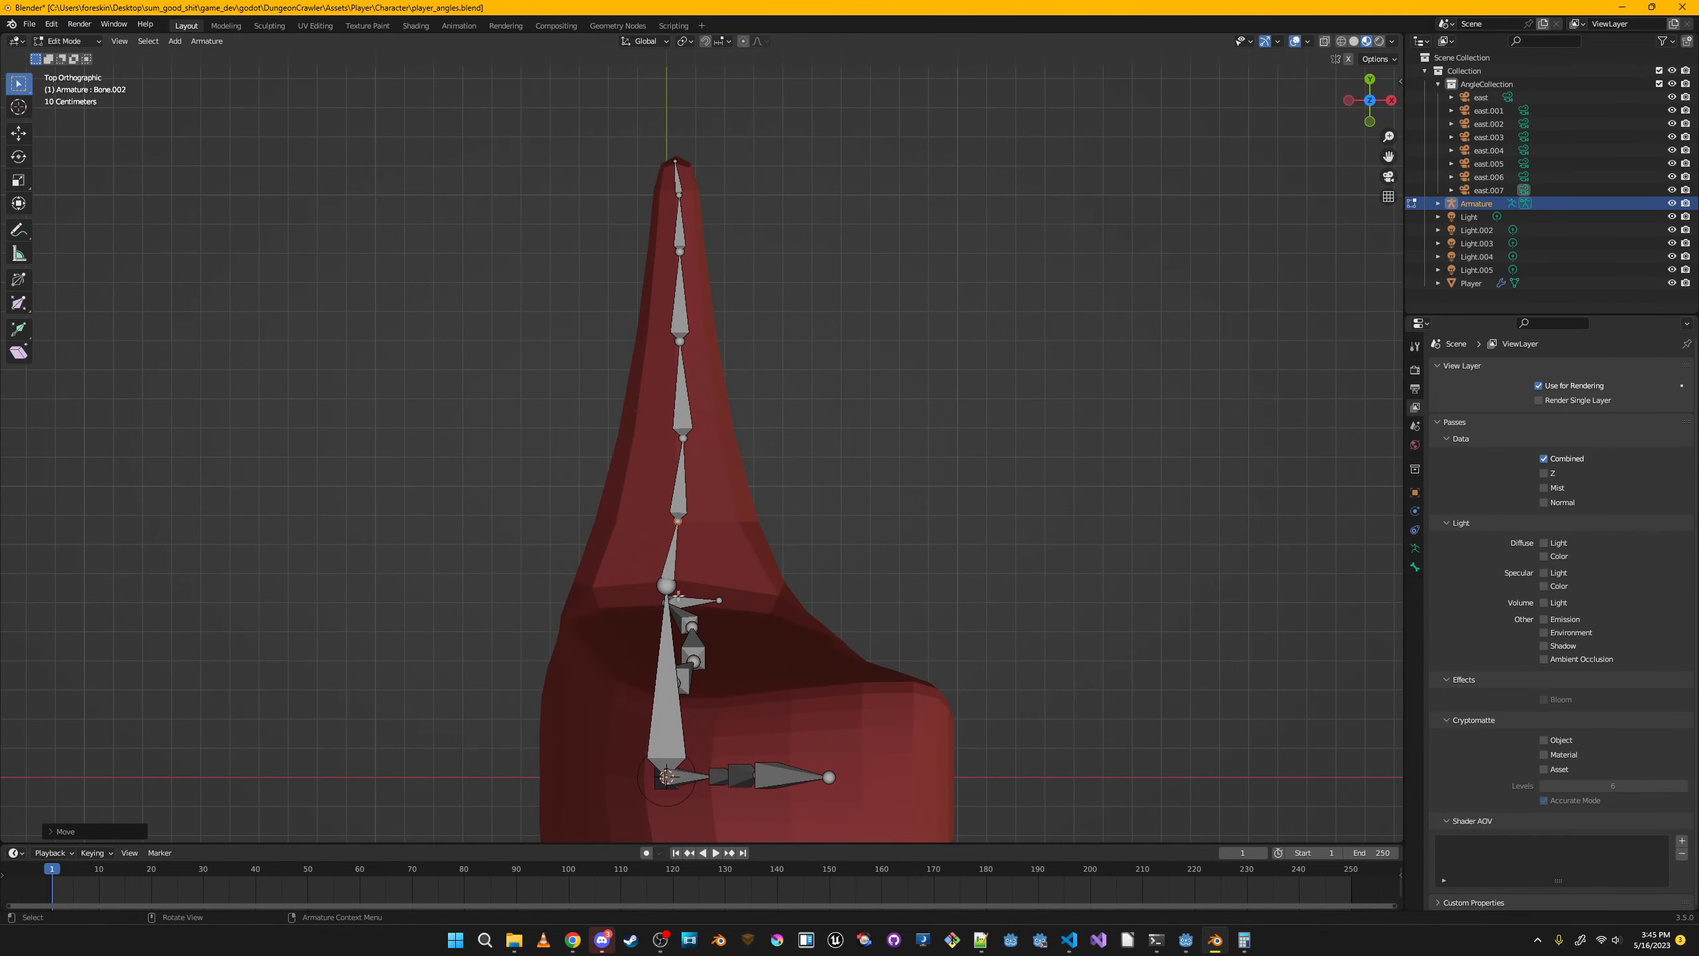
Try to symmetrize all of the armature's bones onto the other side of the body.
key(KP_3)
scroll(936, 653, down, 4)
middle_drag(937, 652, 602, 435)
click(206, 41)
click(207, 41)
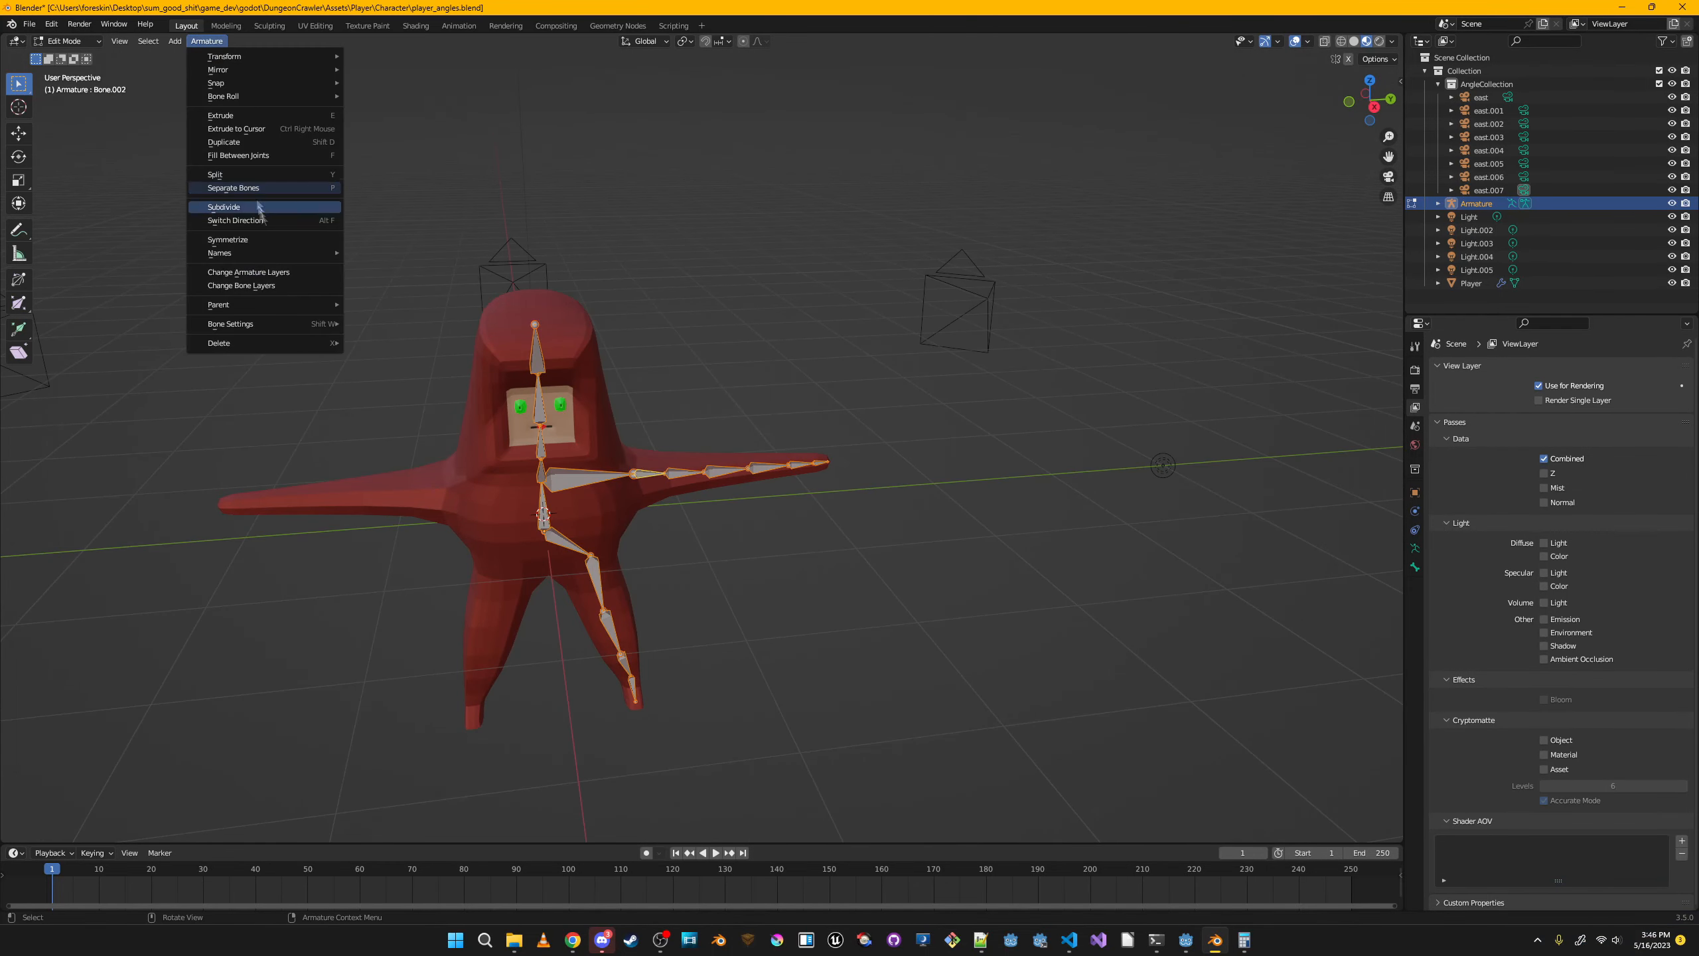
click(241, 241)
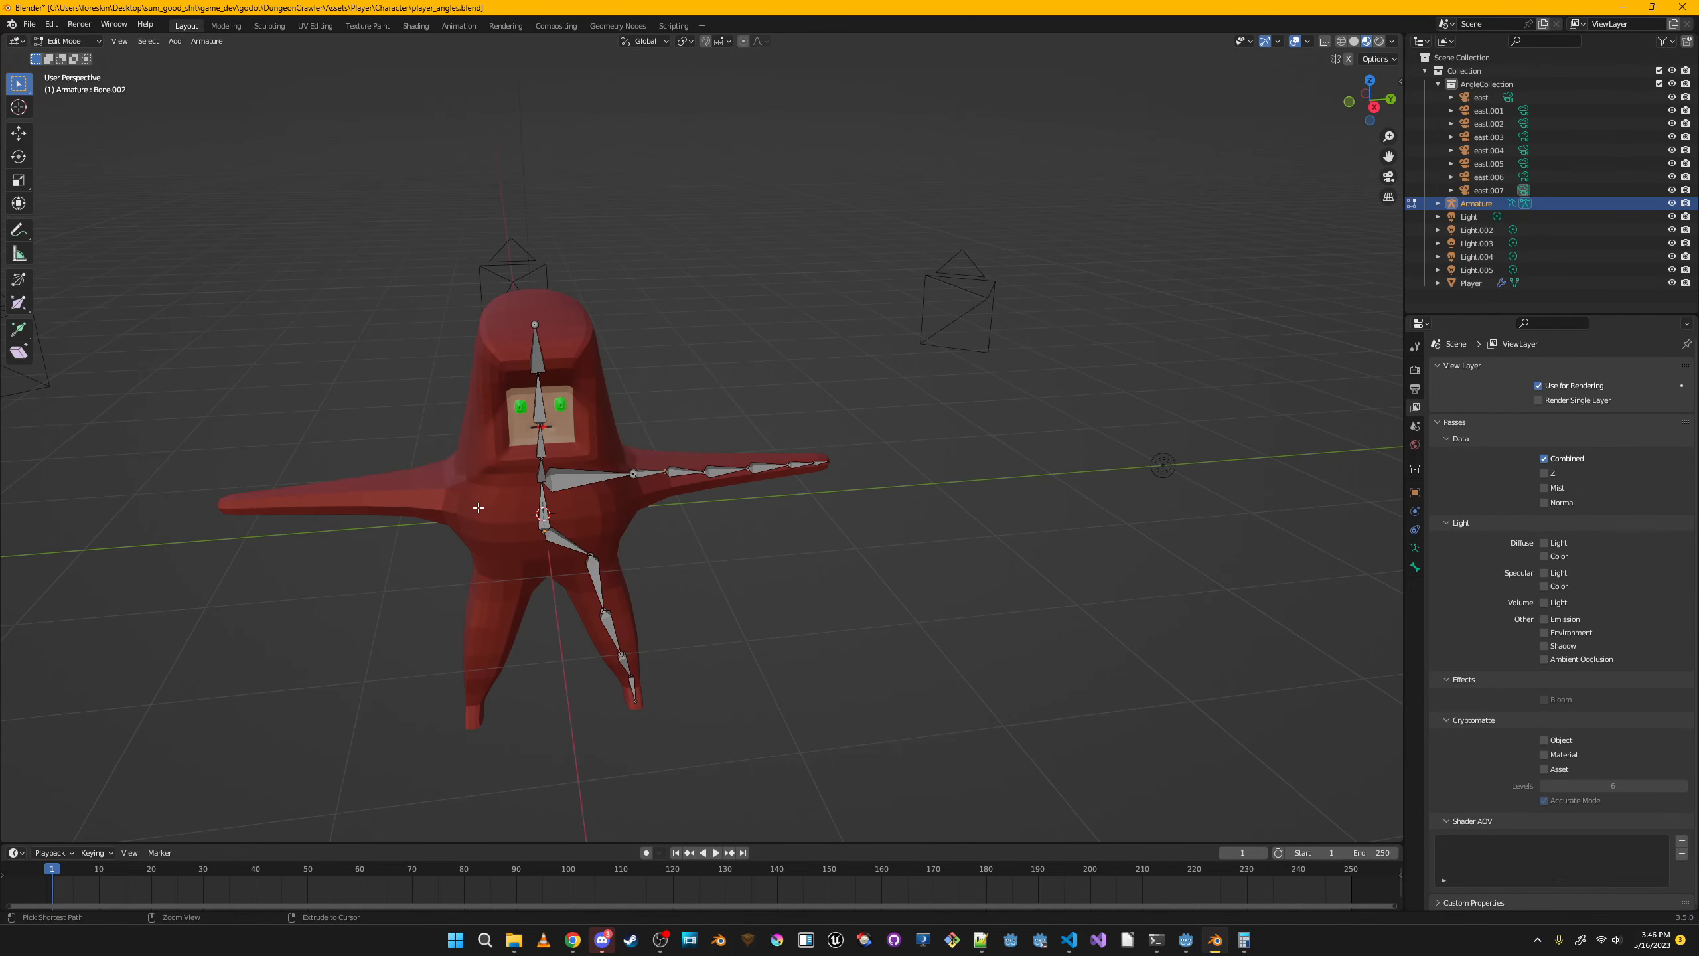
key(a)
click(212, 42)
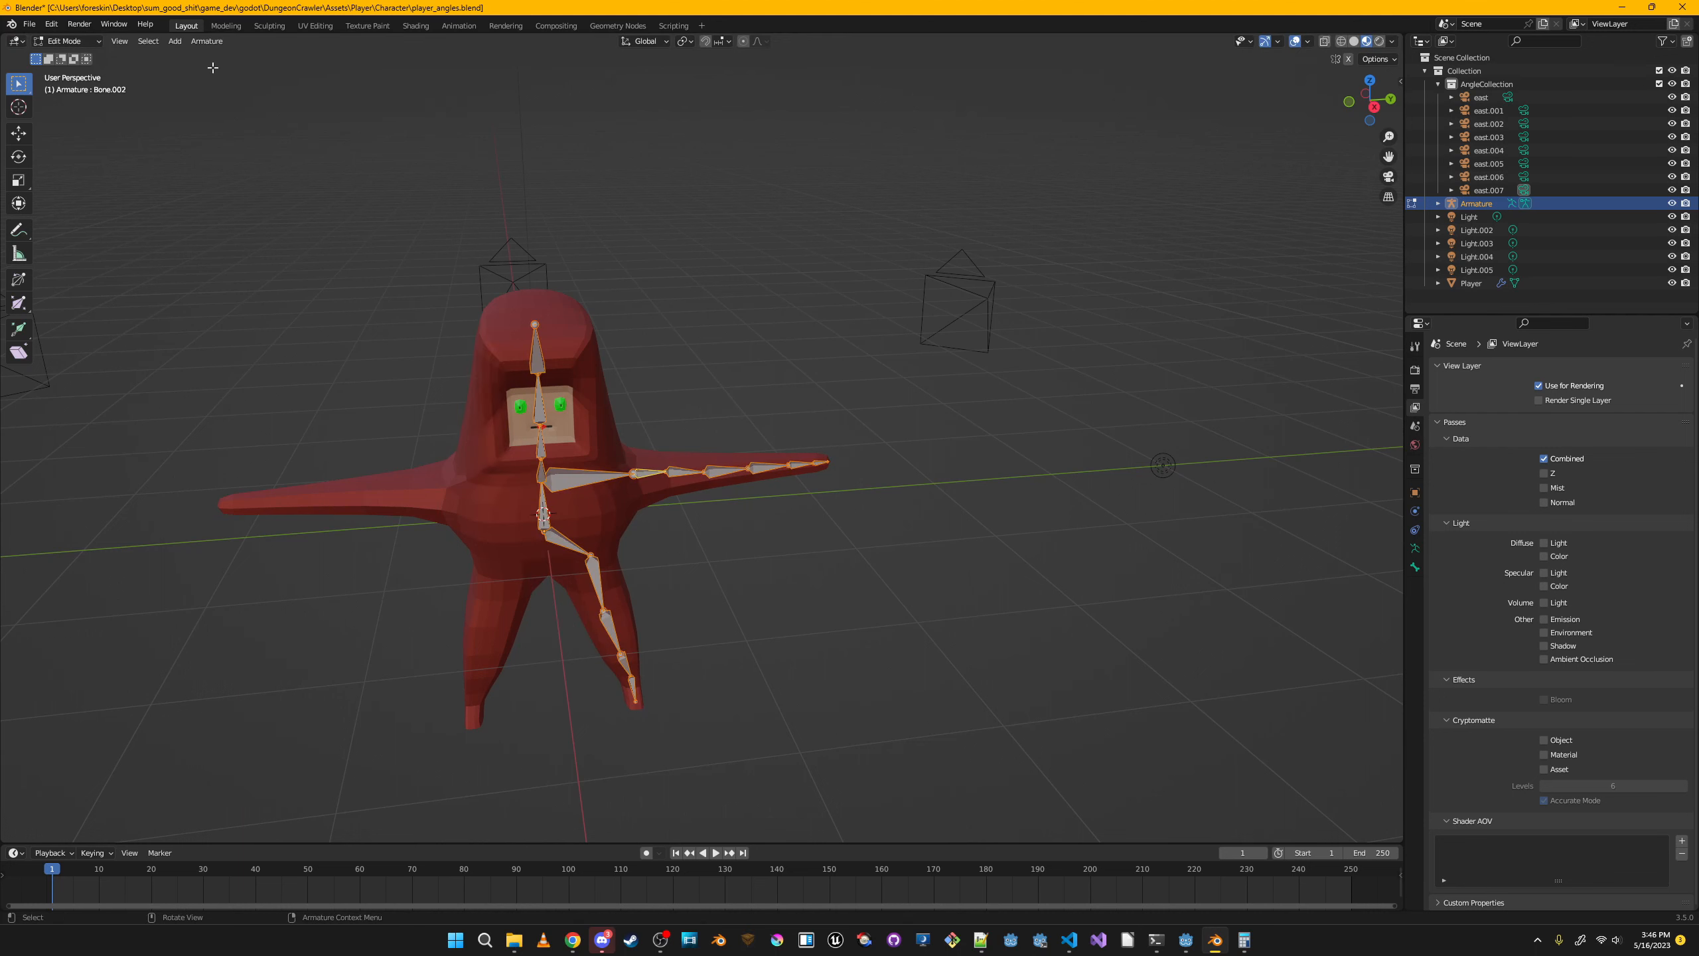
click(207, 41)
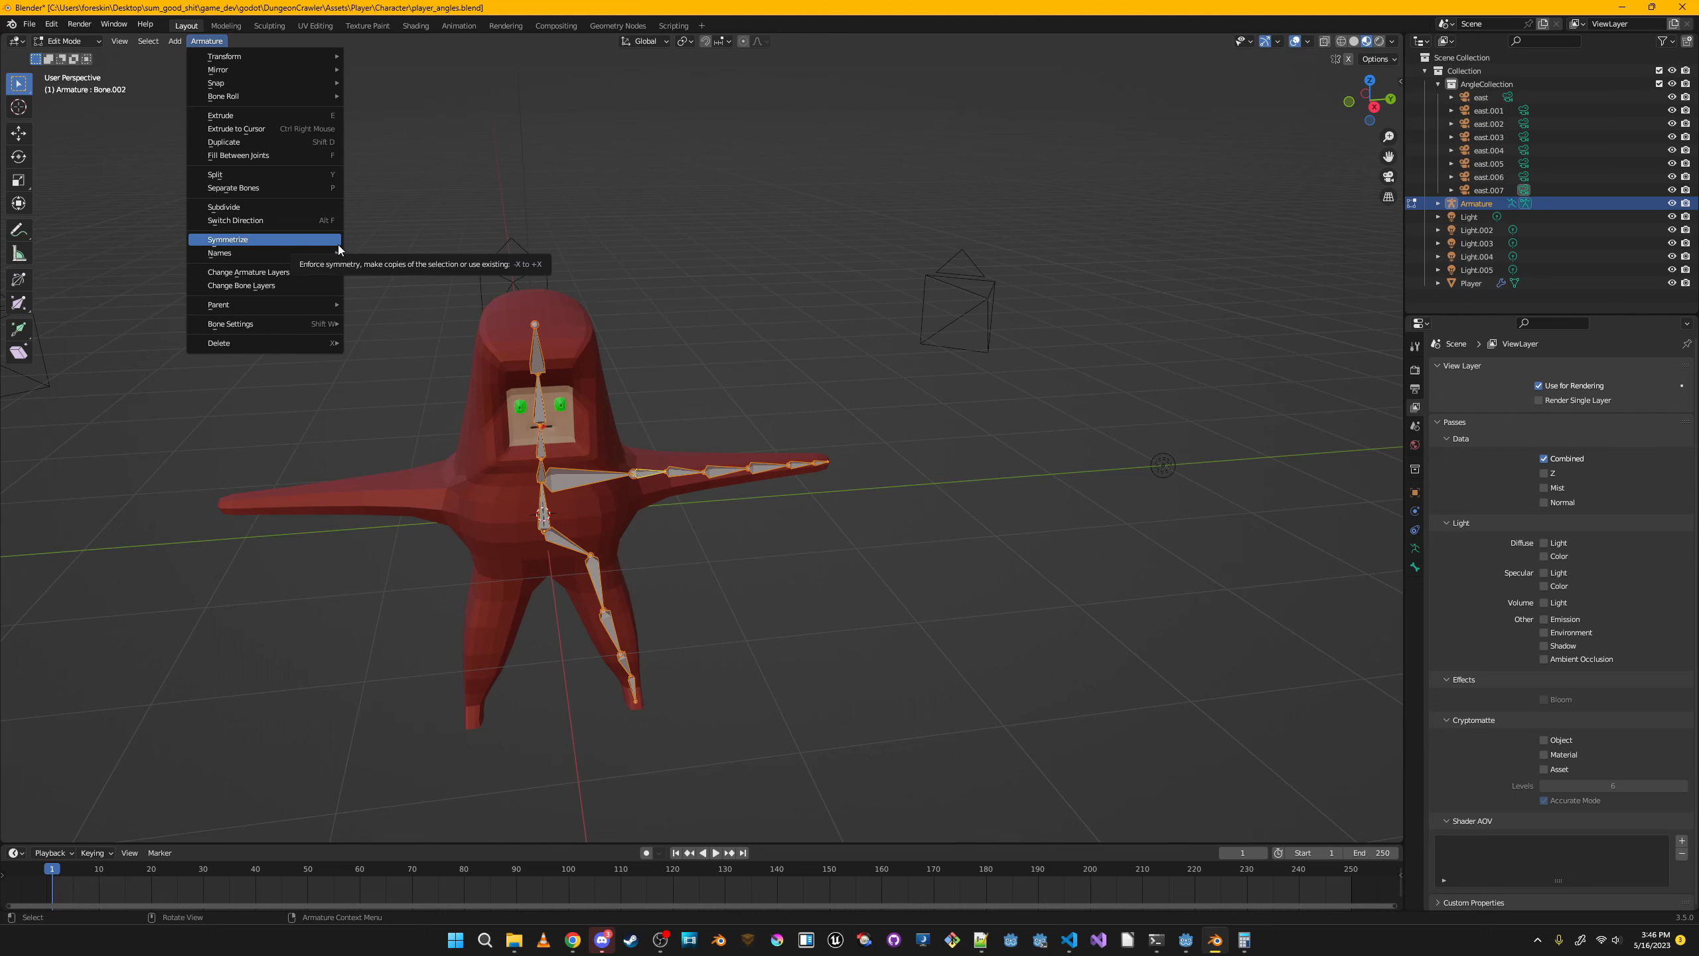
click(219, 237)
key(a)
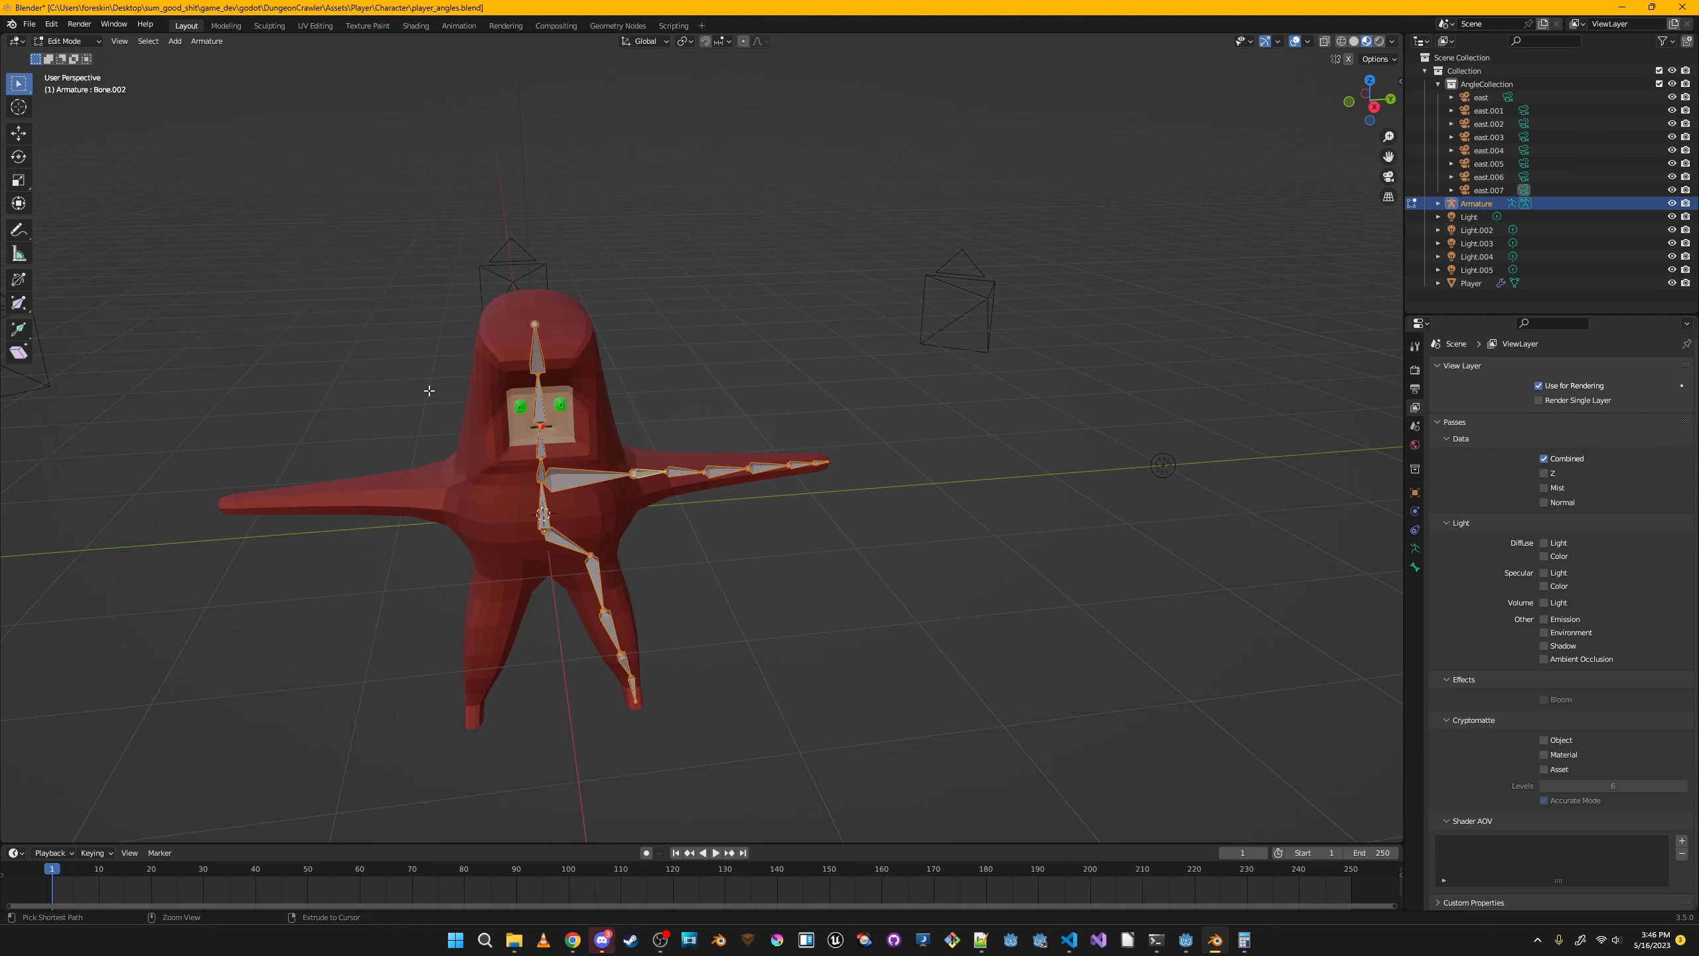
middle_drag(682, 358, 793, 338)
scroll(793, 338, down, 6)
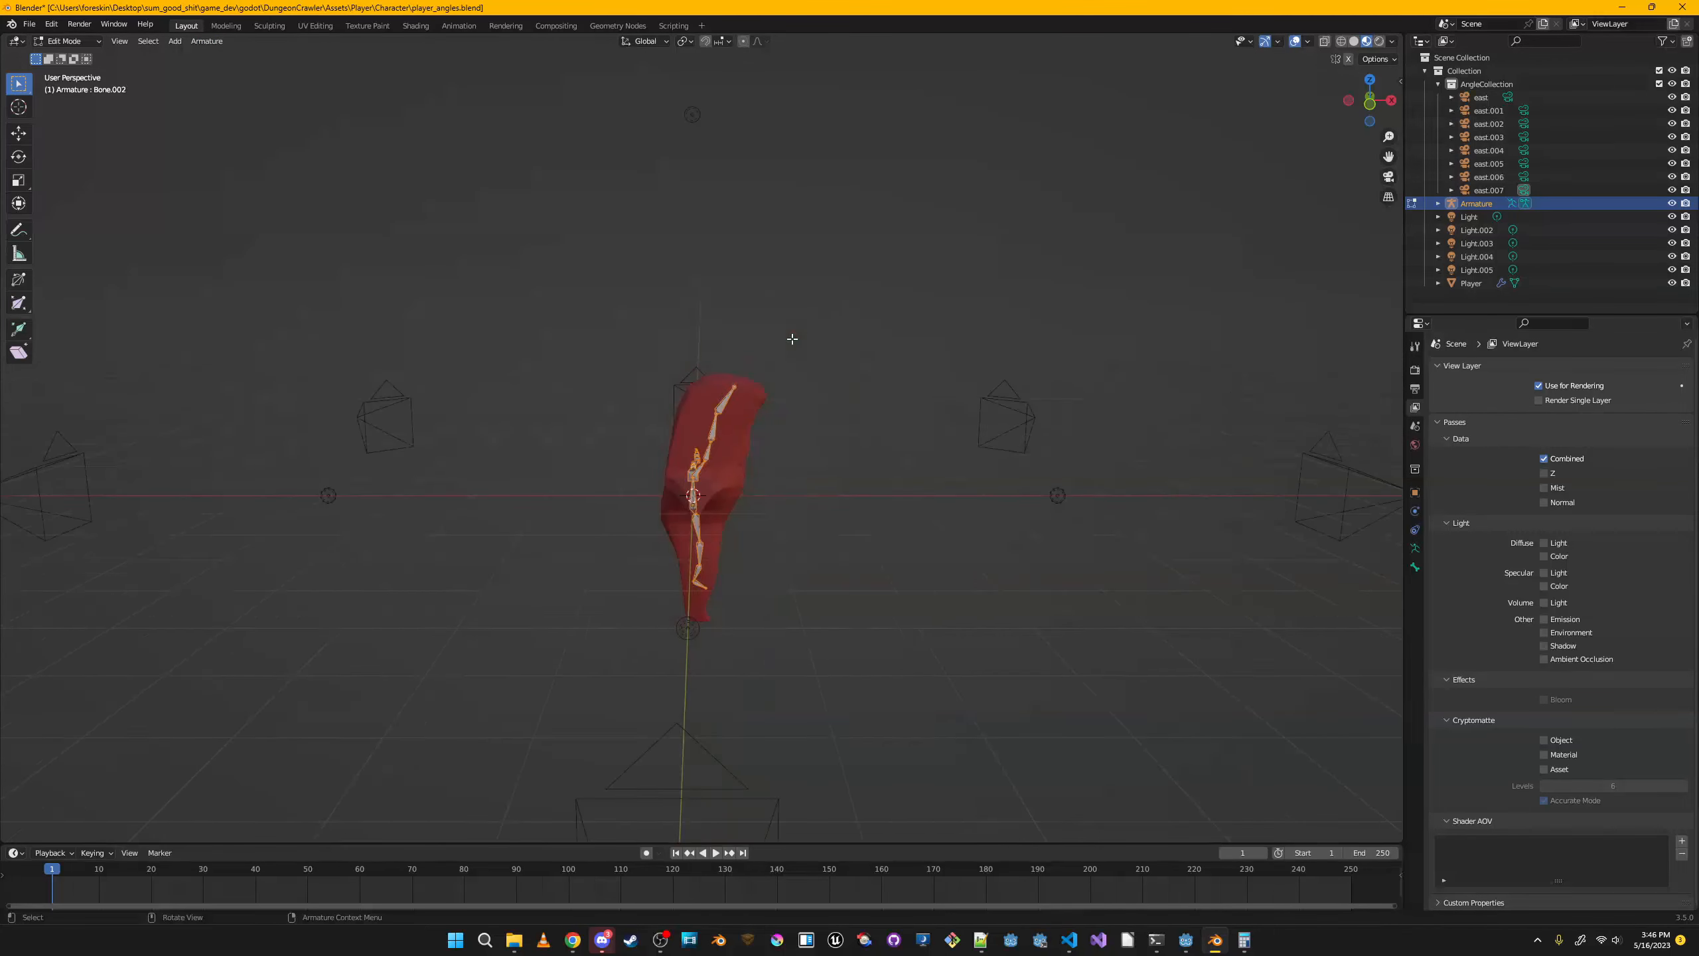
key(ctrl+z)
Try to paste a copy of the selected arm bones and rotate it toward the opposite arm.
middle_drag(934, 425, 837, 428)
scroll(819, 454, up, 8)
middle_drag(701, 468, 716, 460)
click(575, 493)
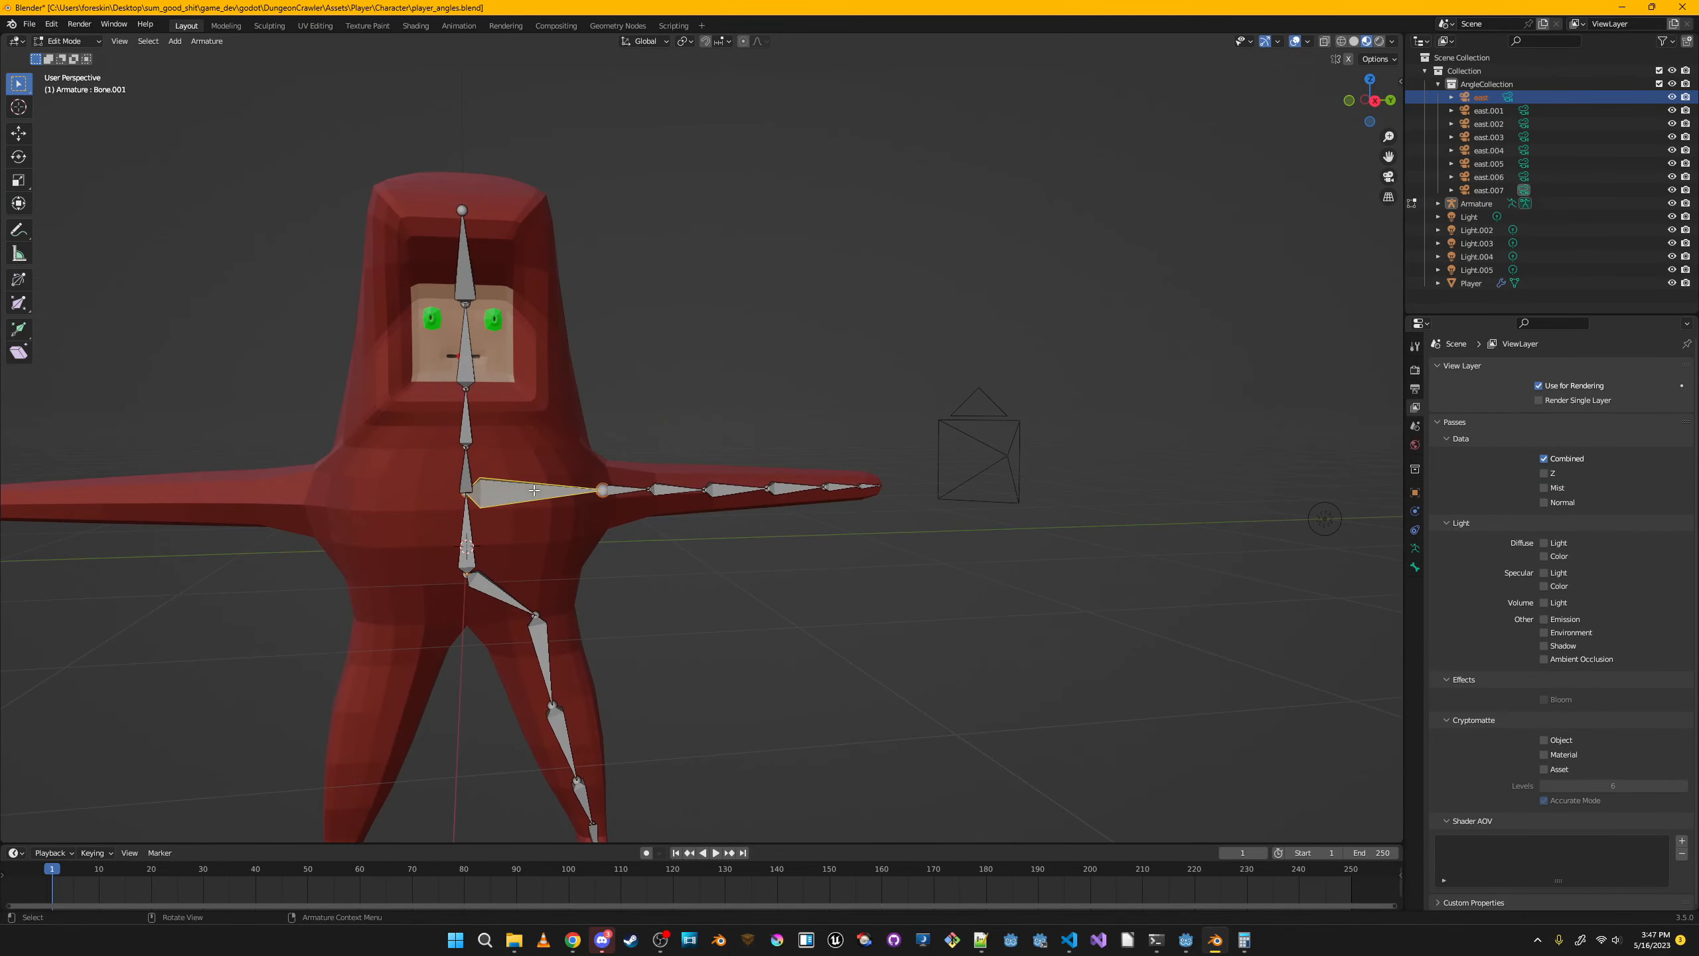
middle_drag(589, 495, 582, 500)
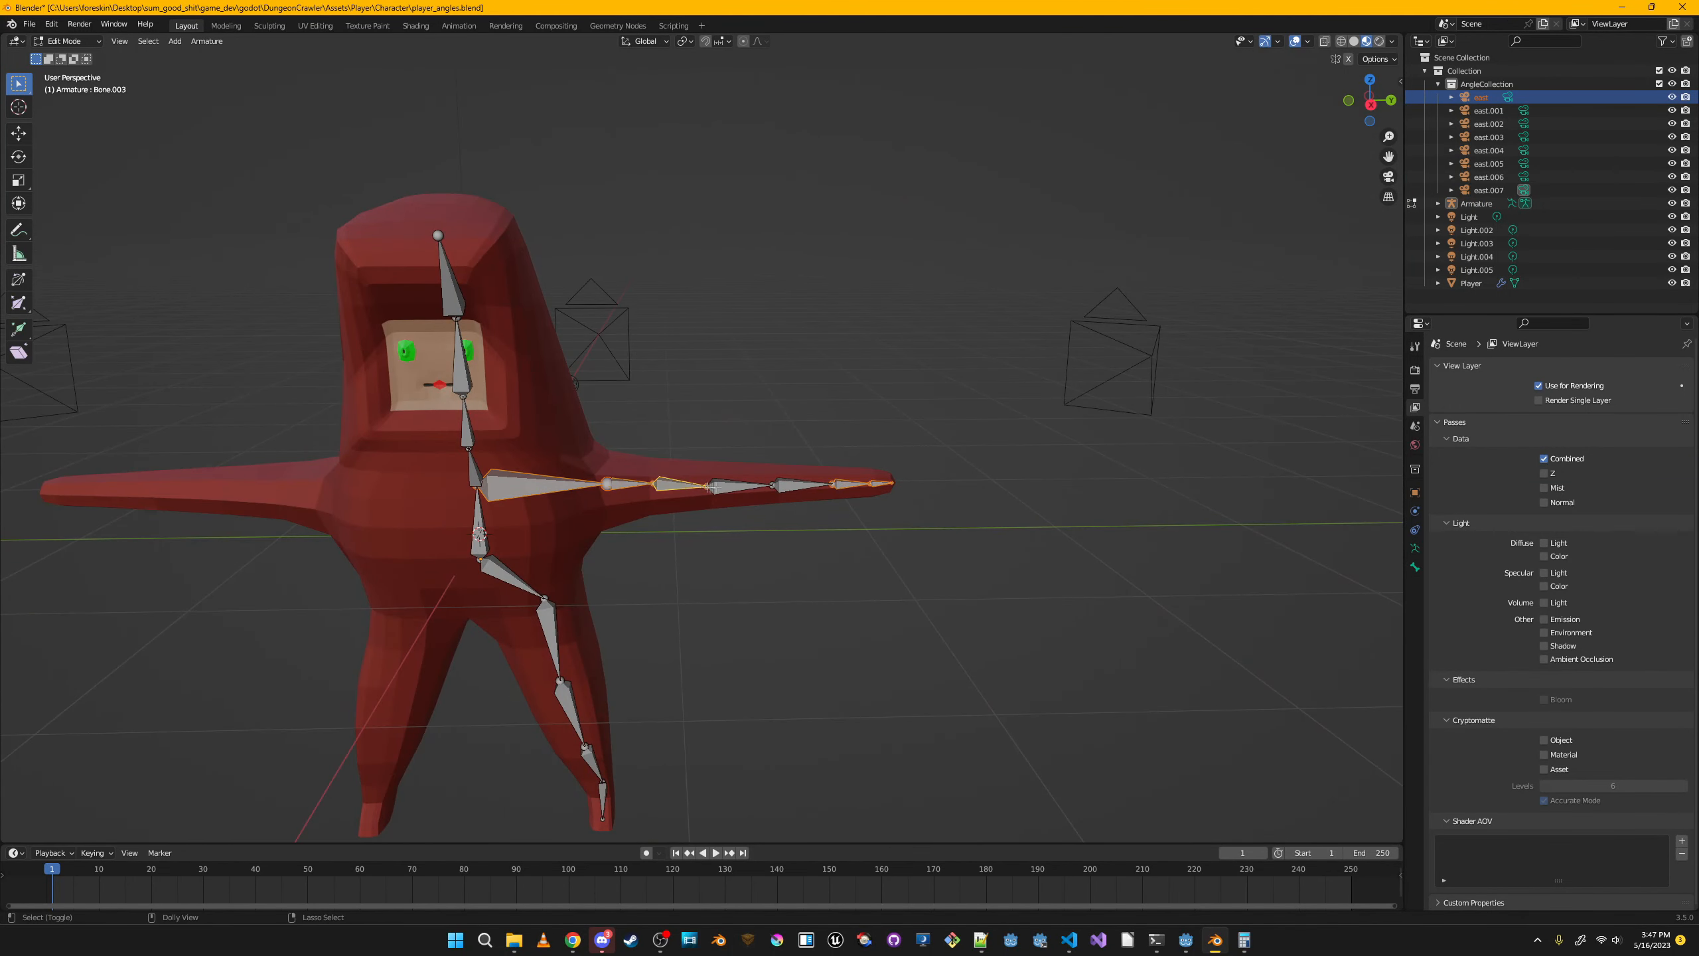
middle_drag(738, 462, 775, 439)
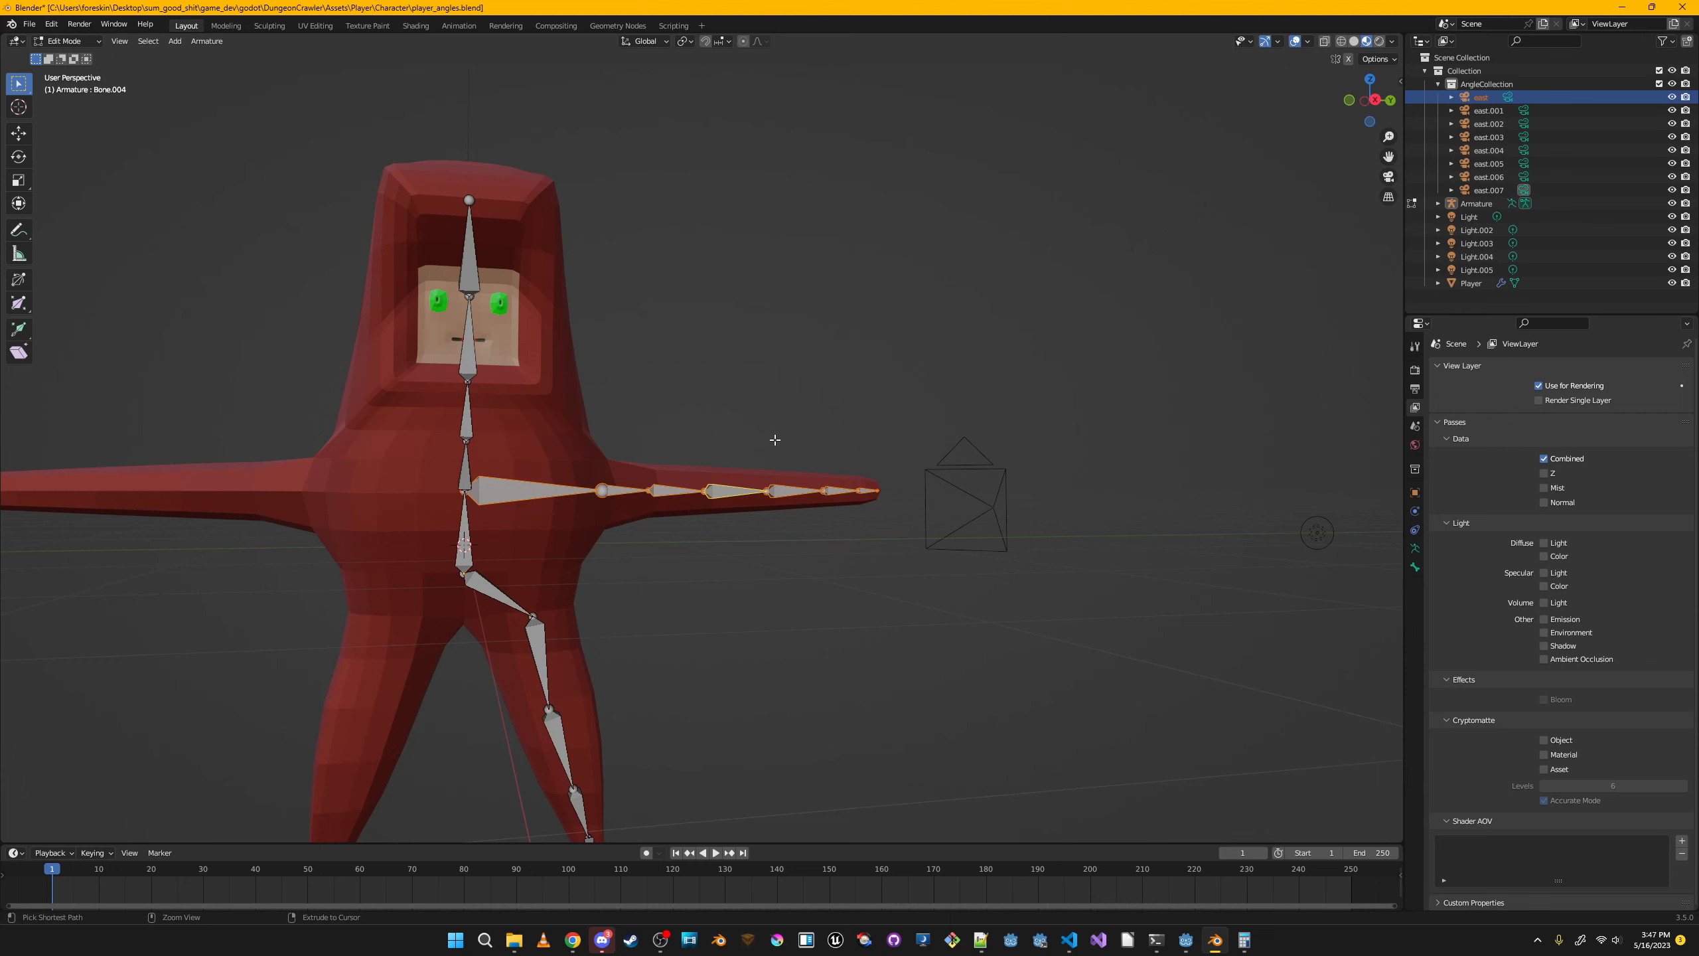
key(ctrl+v)
key(r)
click(671, 356)
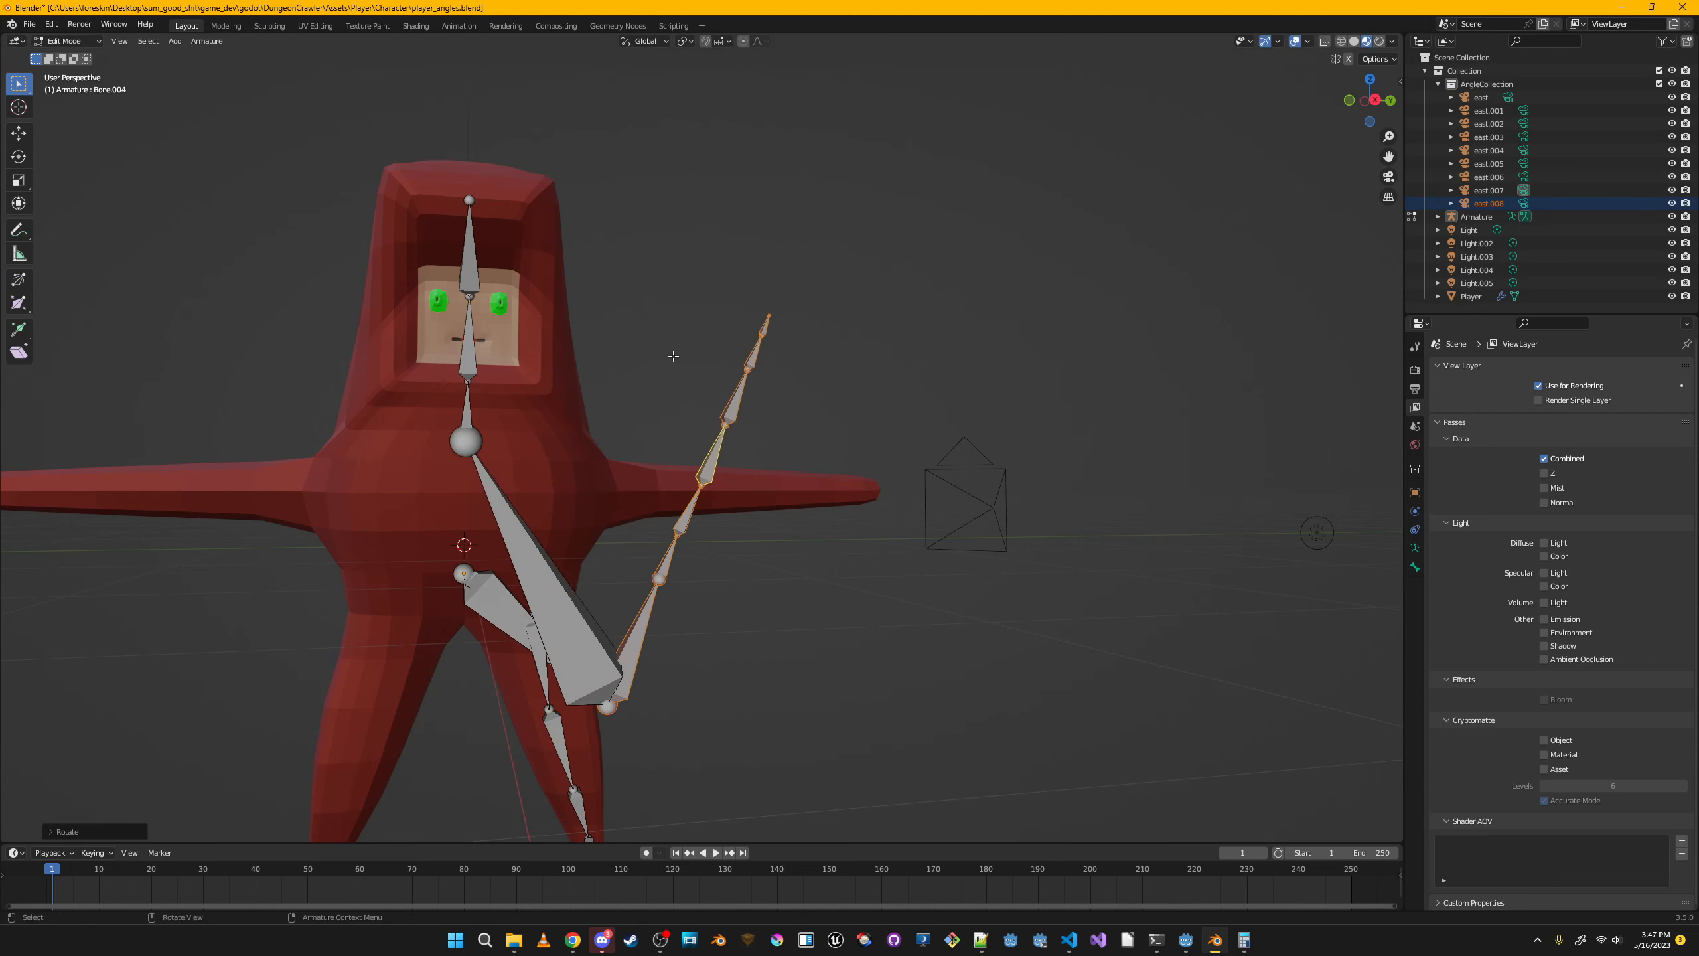
key(ctrl+z)
key(ctrl+z)
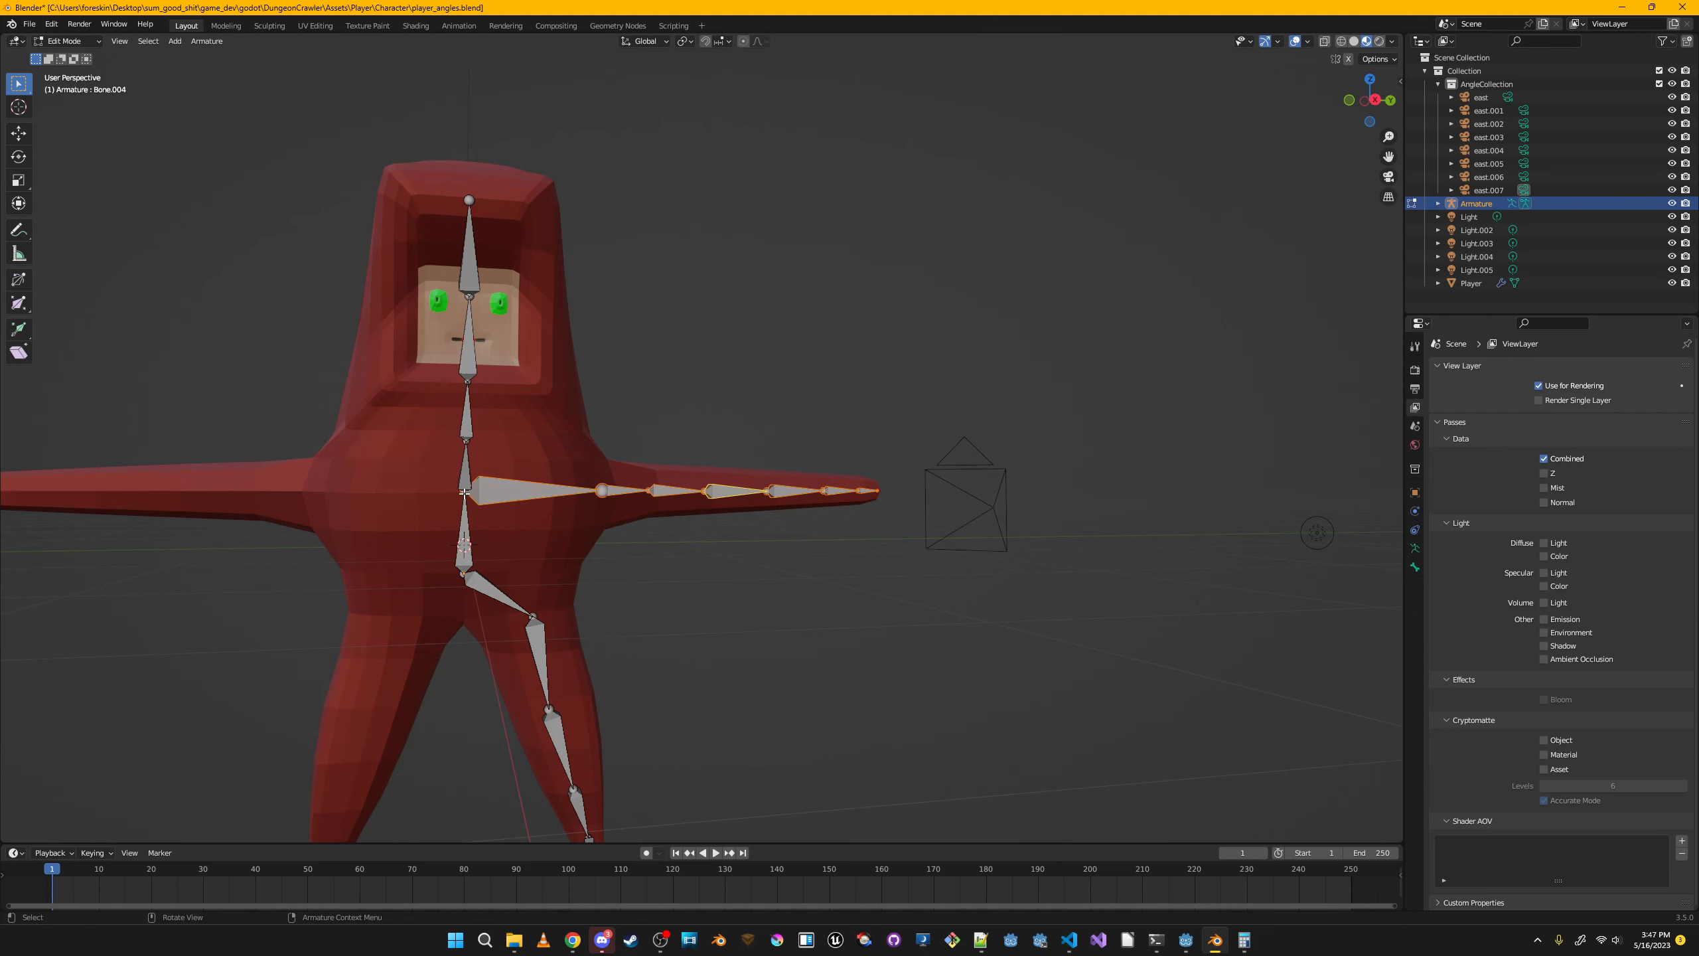
click(464, 493)
key(KP_3)
shift+middle_drag(429, 489, 797, 414)
scroll(824, 414, up, 5)
scroll(834, 413, down, 6)
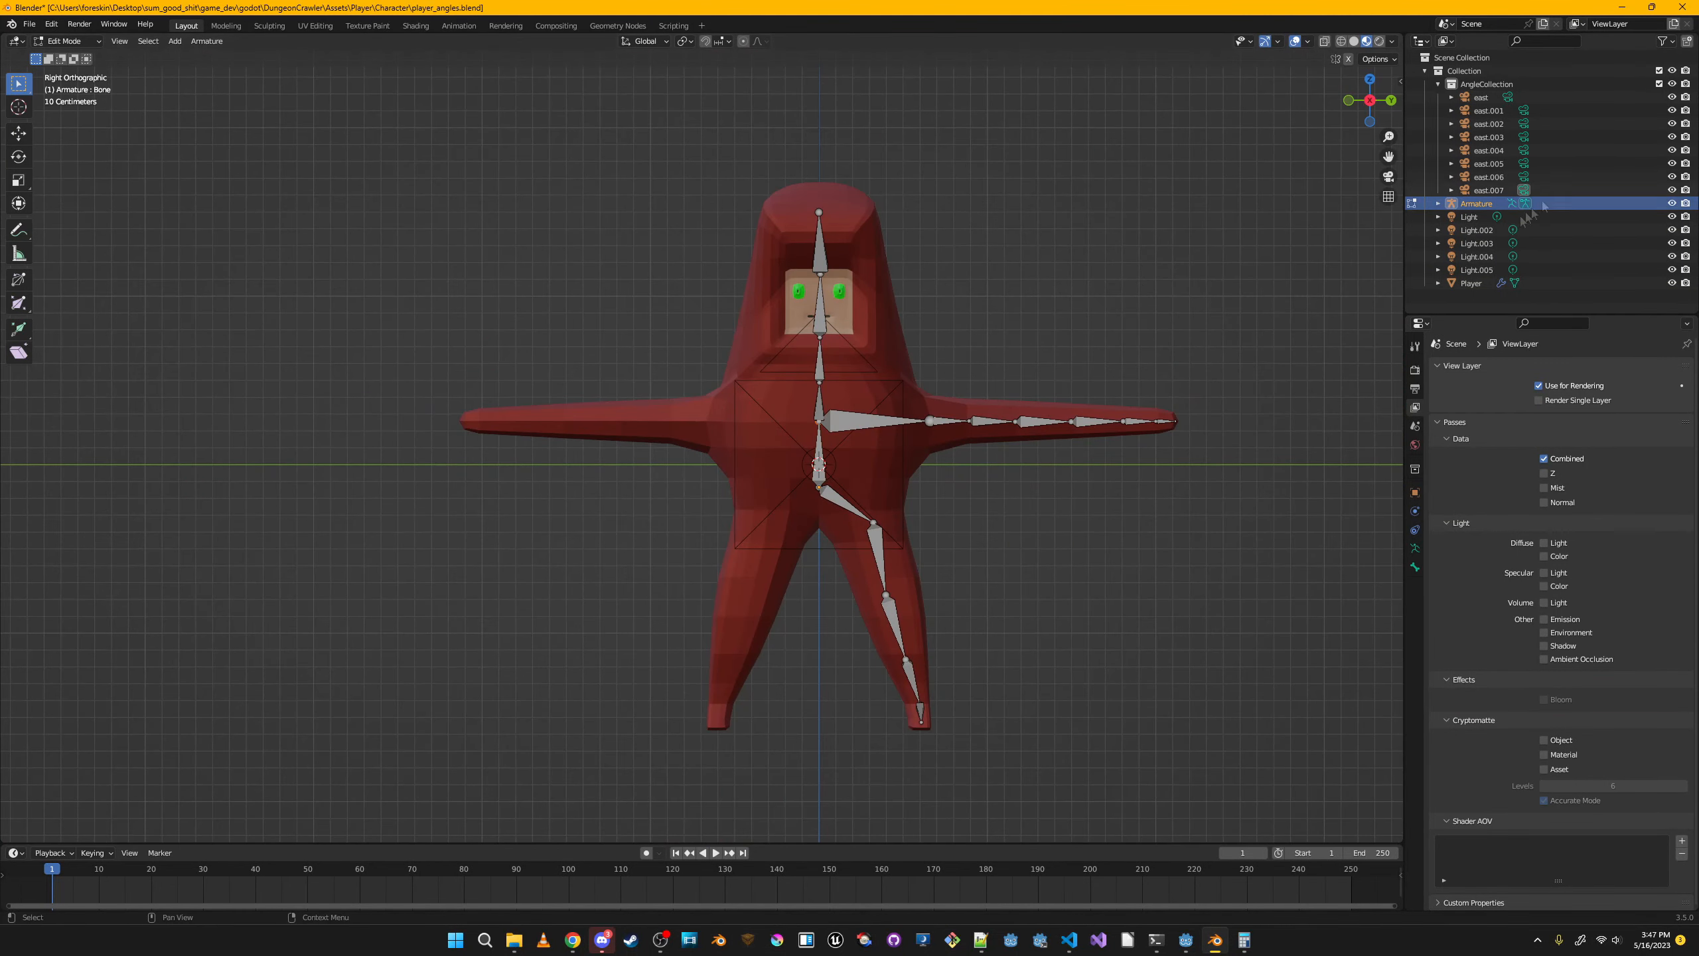
Rotate the armature, lights and Player mesh 90° about Z in Object Mode, and select only the armature.
click(1489, 284)
middle_drag(979, 306, 1011, 349)
shift+click(1491, 205)
key(Tab)
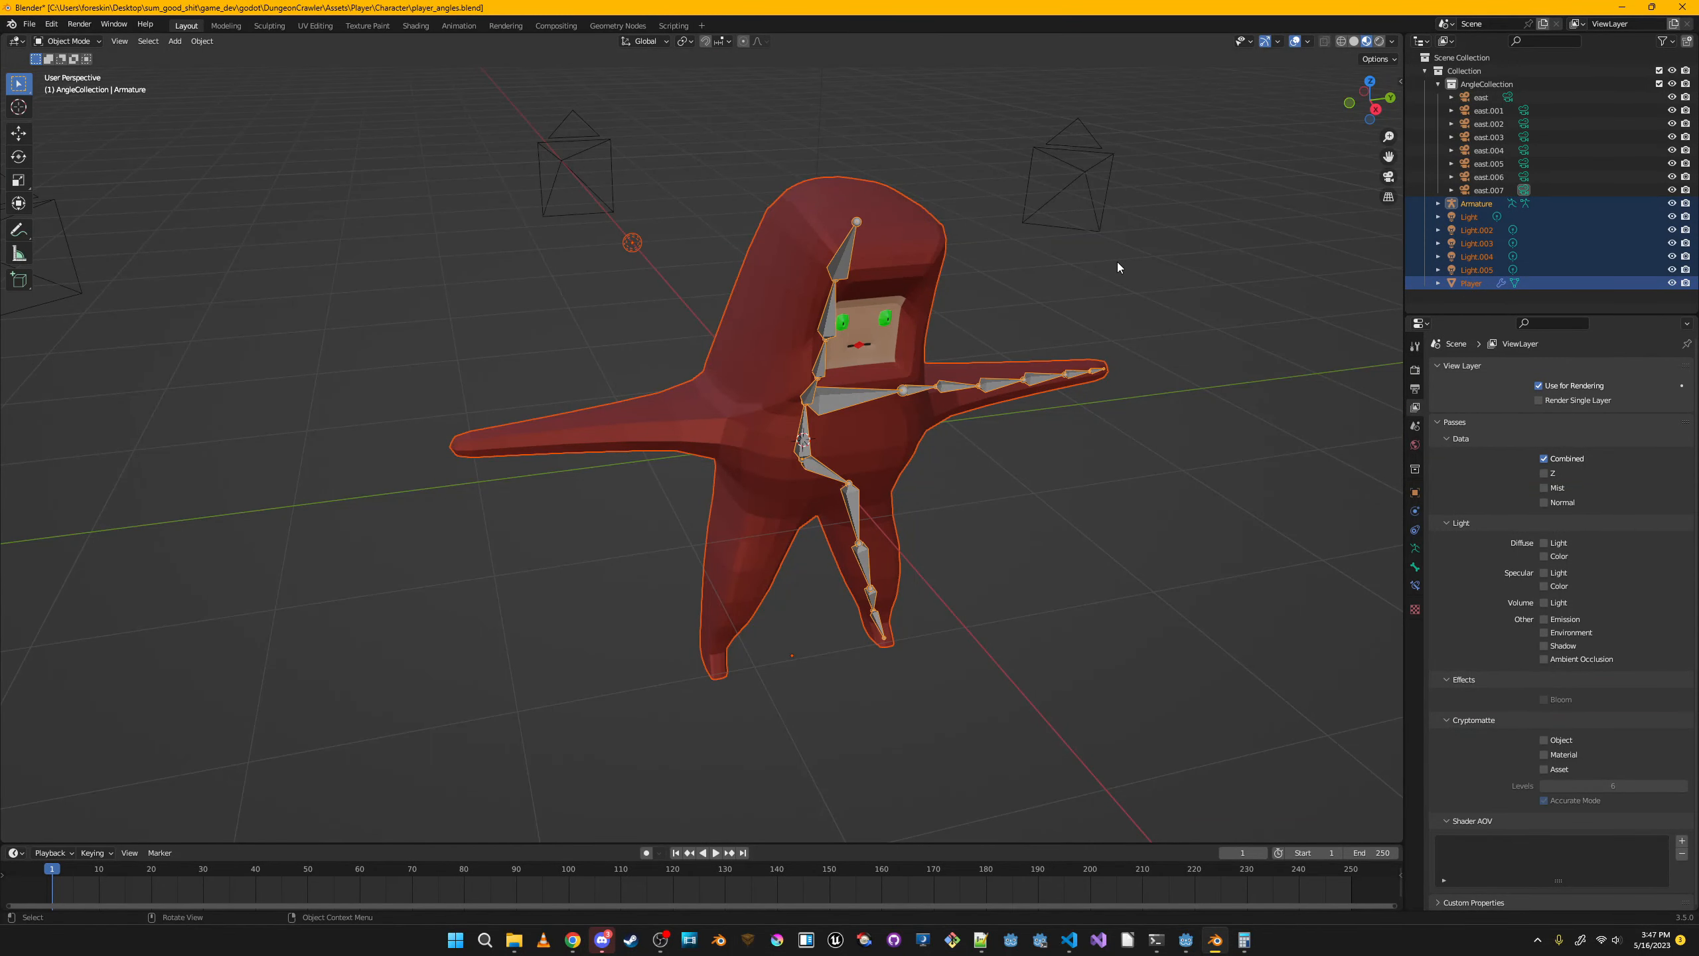
text(rz90)
key(Return)
middle_drag(1118, 262, 929, 247)
click(1478, 204)
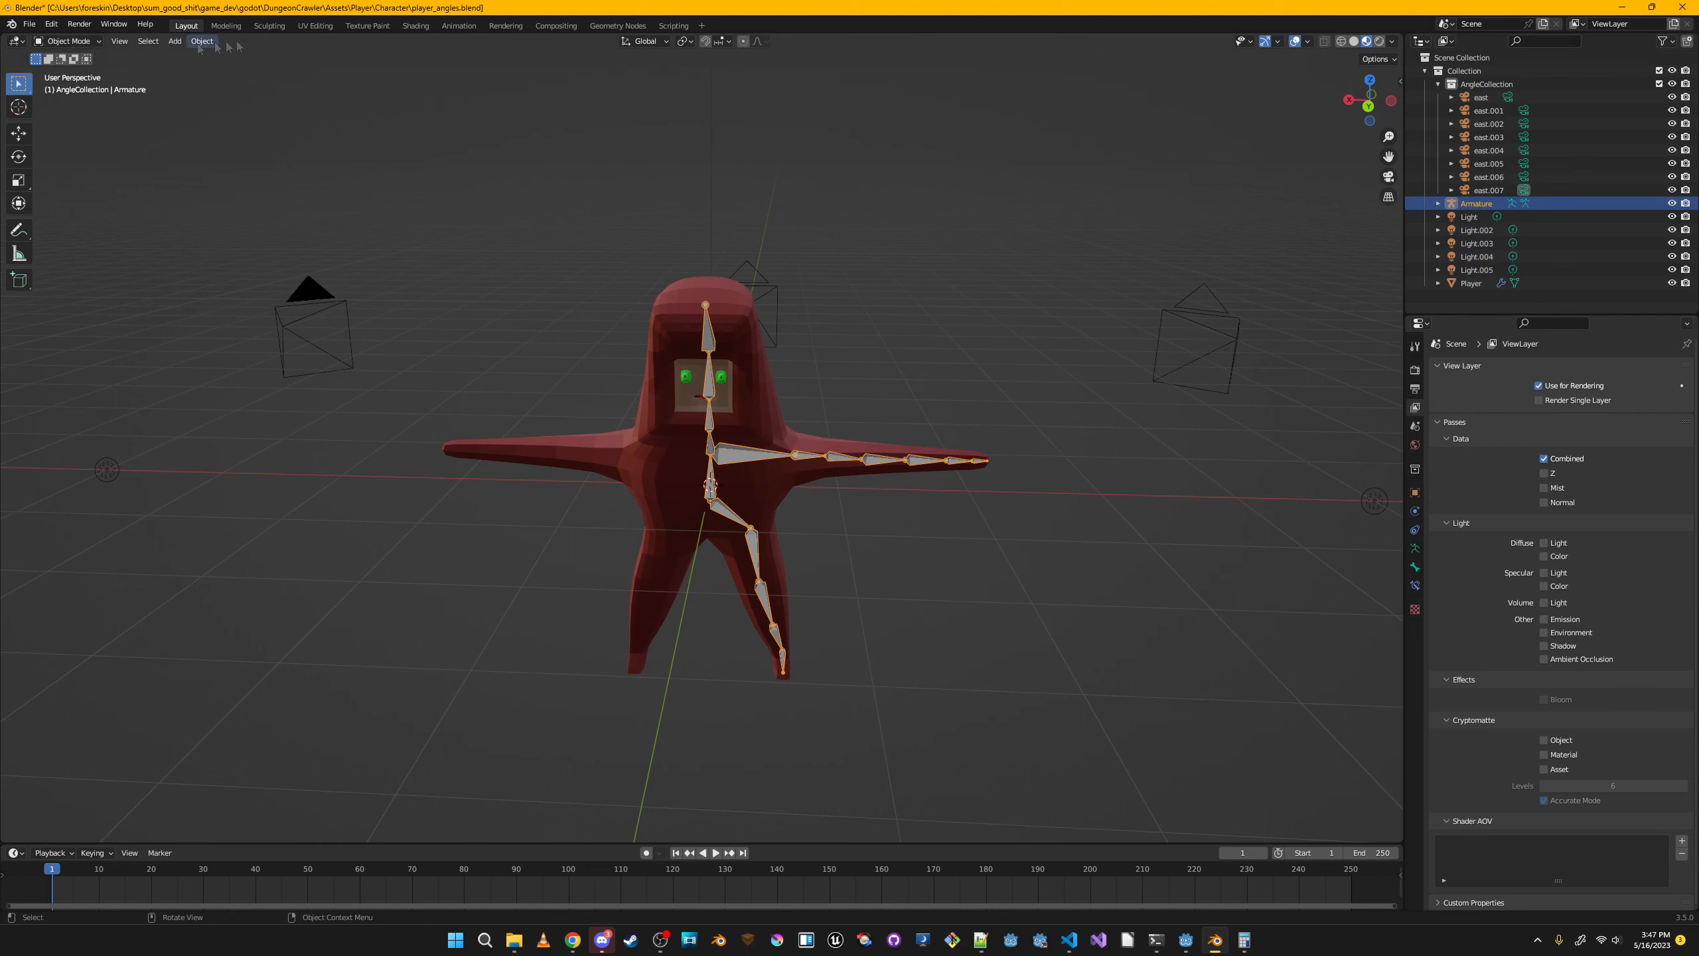
Try to symmetrize all of the armature's bones again in Edit Mode, and undo the attempt.
key(Tab)
click(206, 41)
click(227, 241)
scroll(758, 430, up, 4)
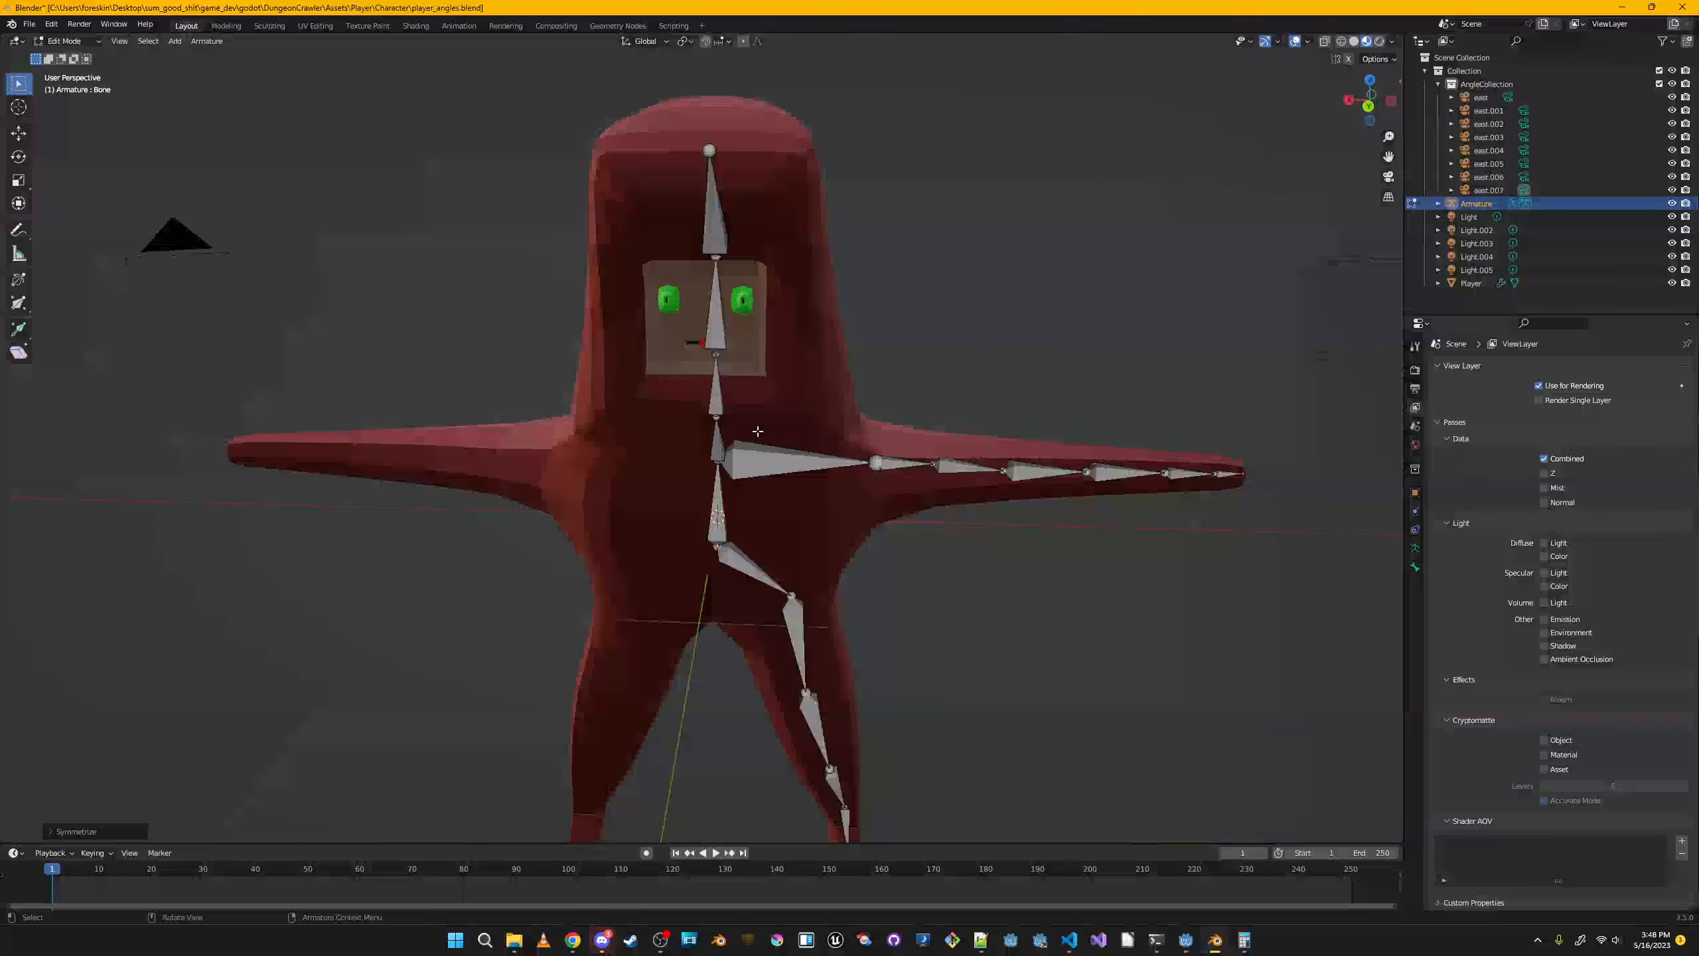
key(a)
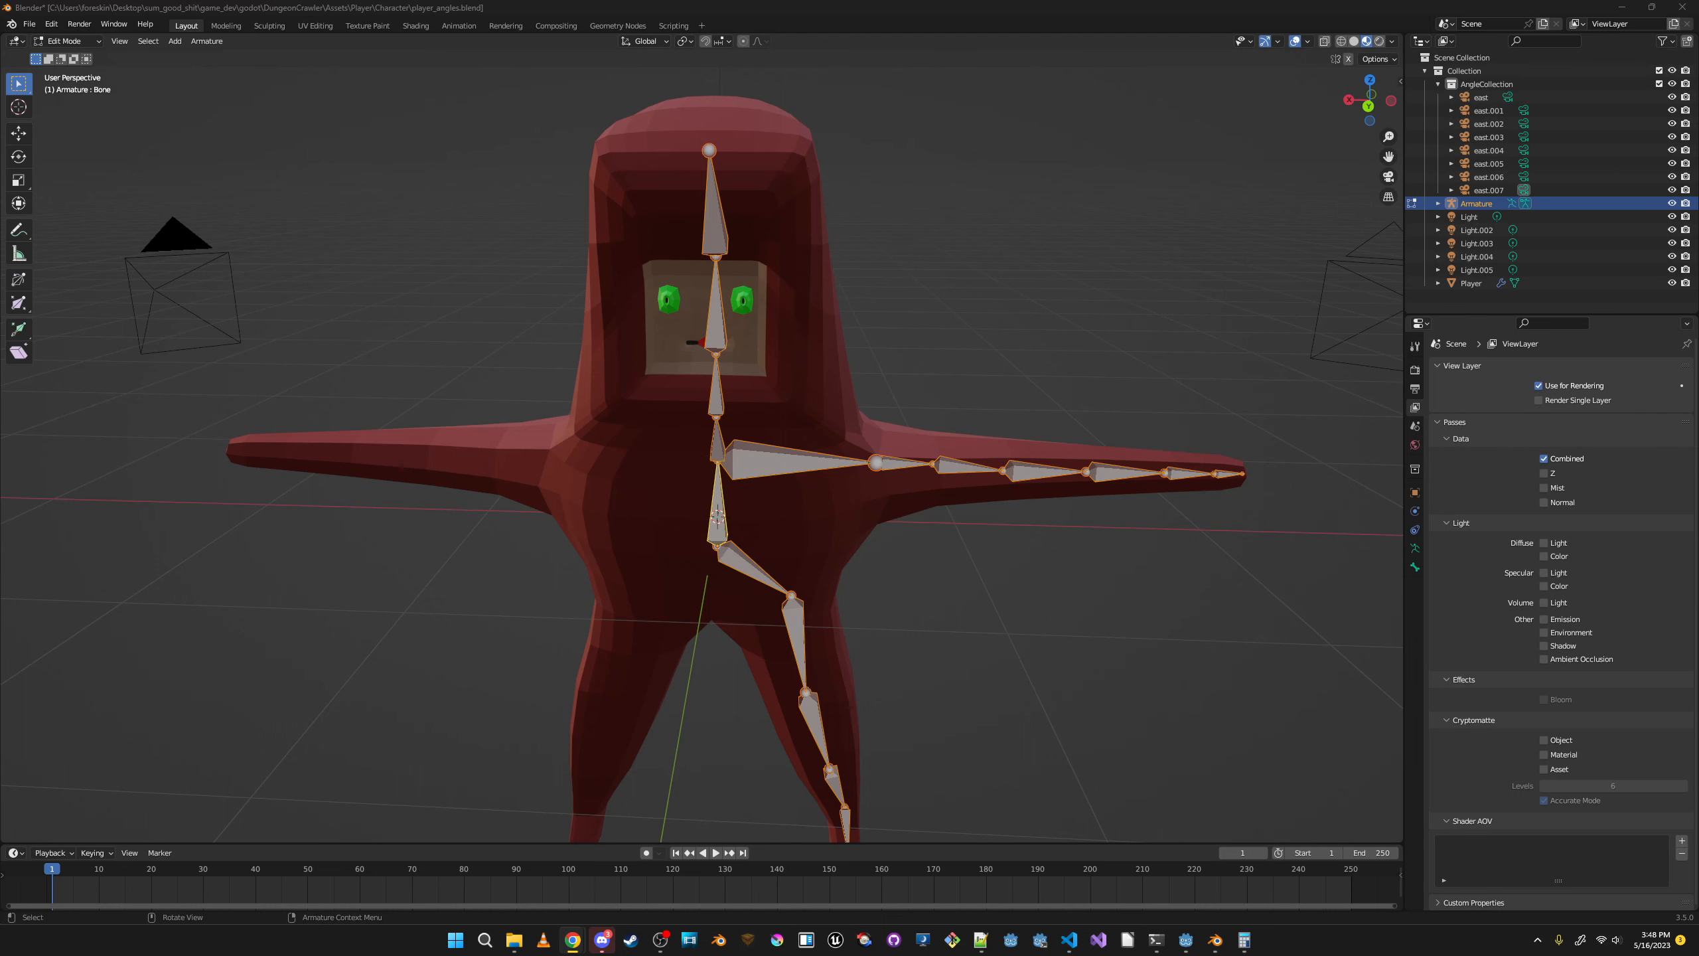
scroll(761, 479, down, 10)
middle_drag(760, 479, 804, 443)
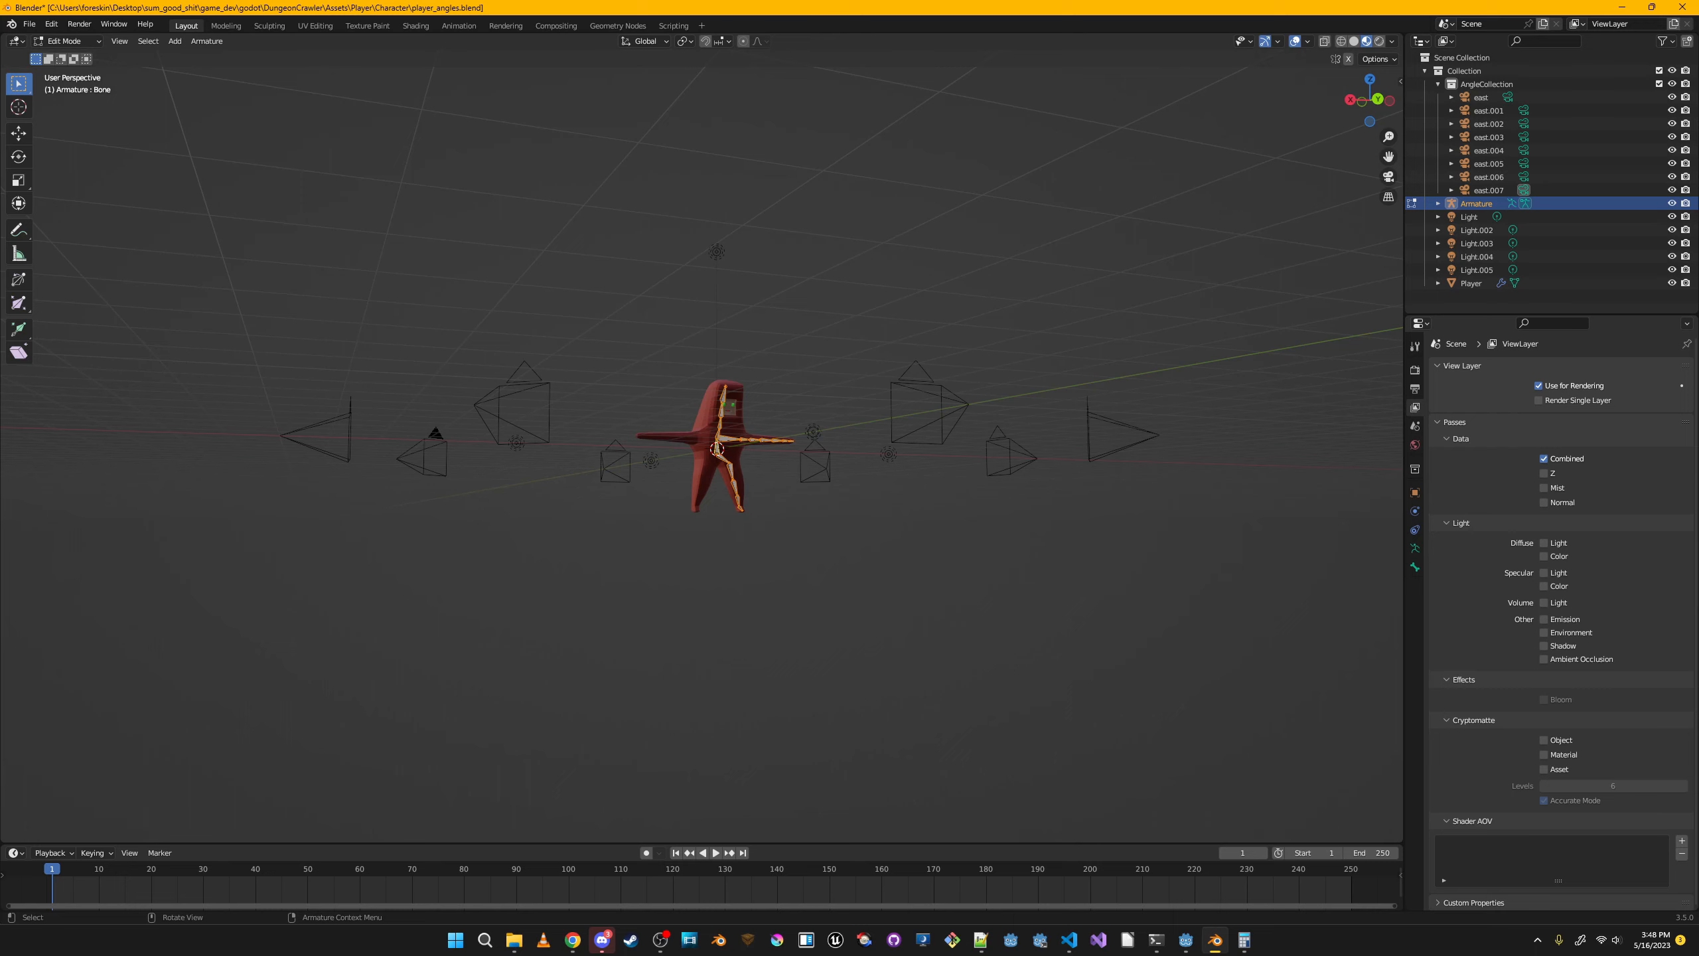
click(206, 41)
click(261, 227)
scroll(841, 417, up, 10)
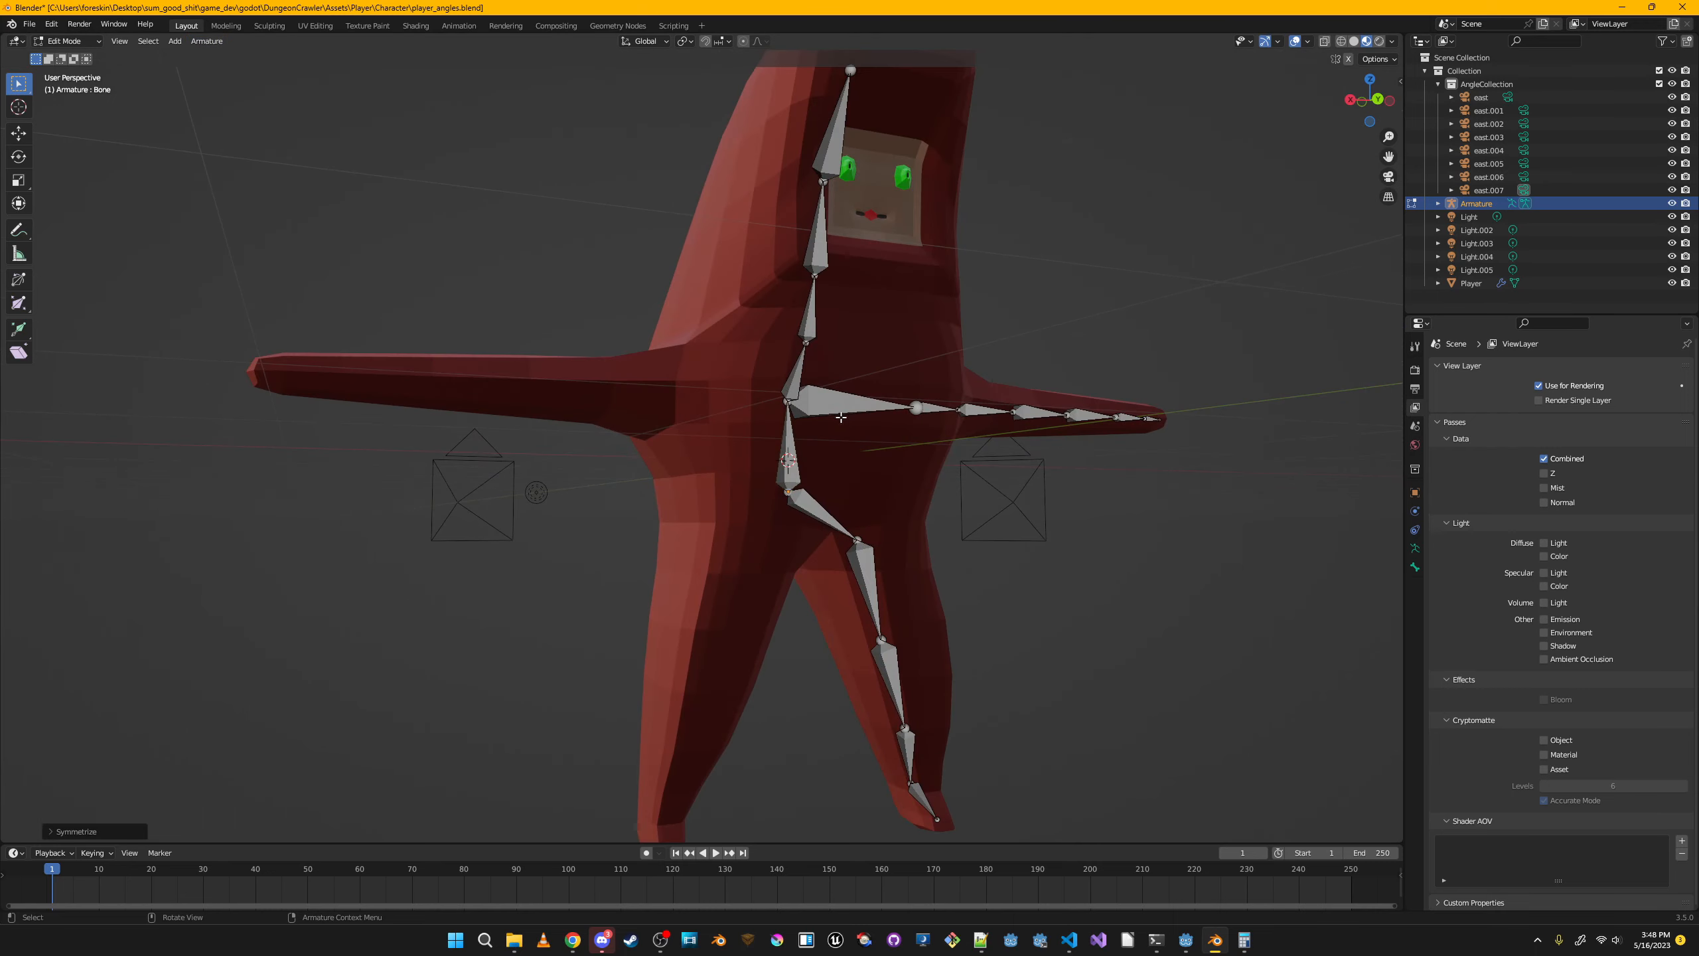
key(ctrl+z)
key(ctrl+z)
Turn all objects 90° about Z in Object Mode so the character's face points toward the right orthographic view.
key(KP_3)
key(KP_1)
key(KP_3)
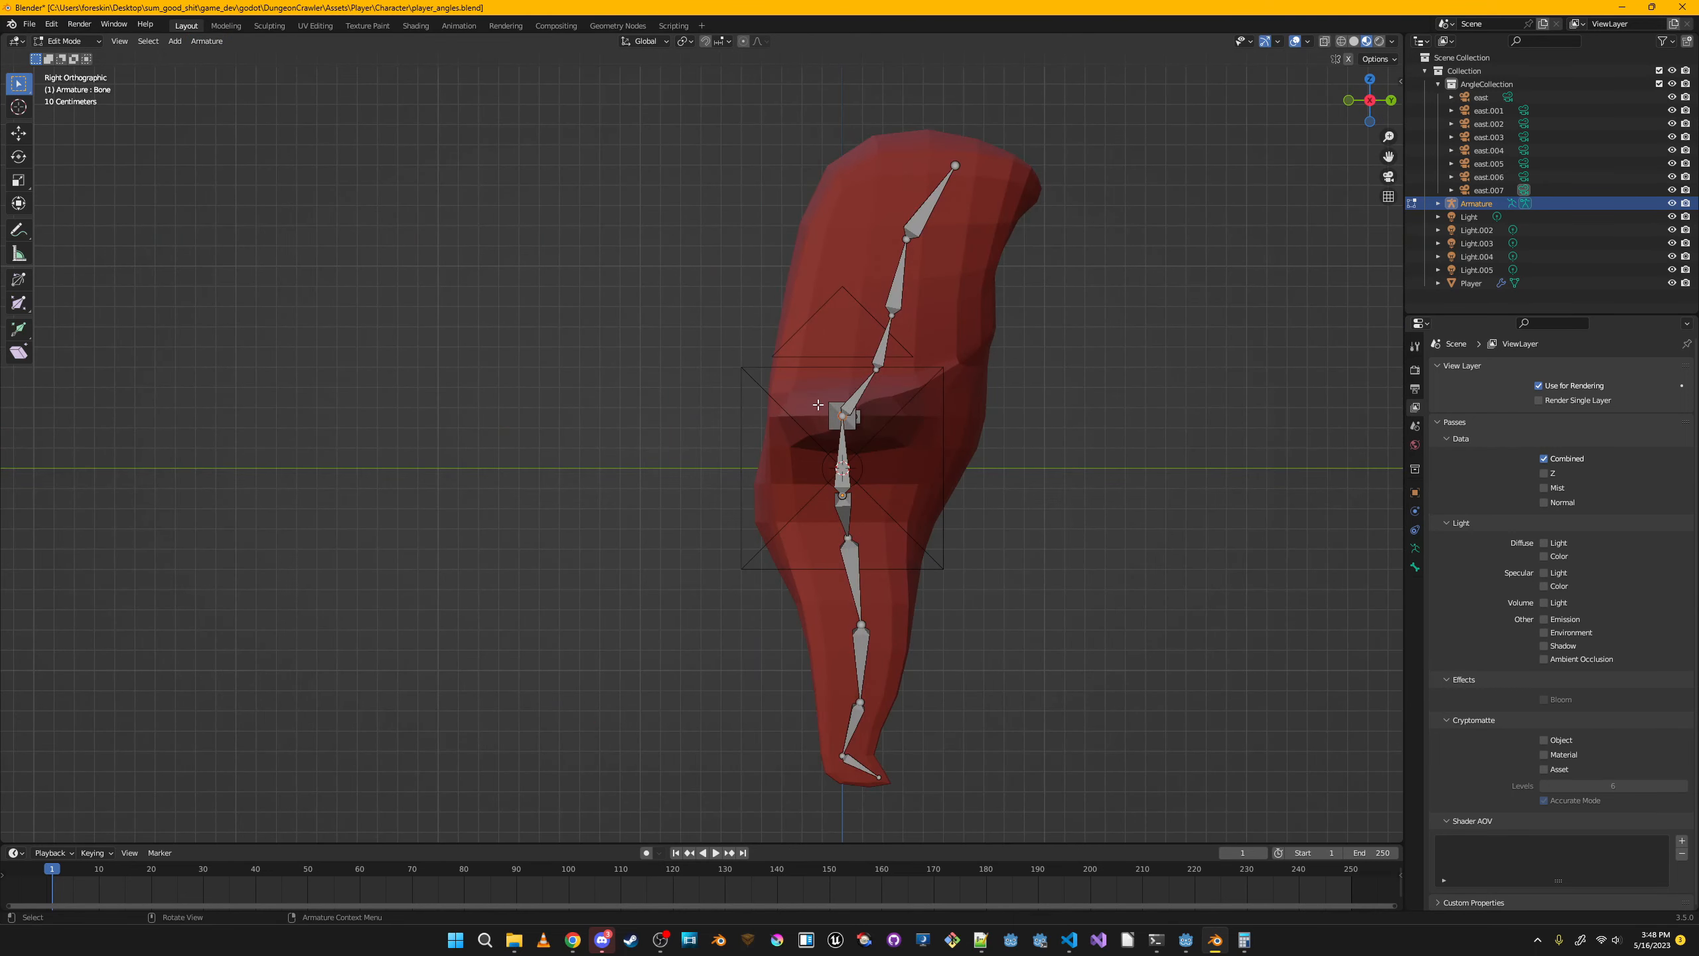
key(Tab)
key(a)
middle_drag(819, 405, 911, 406)
key(r)
key(z)
key(9)
key(0)
key(Return)
key(KP_3)
scroll(912, 462, up, 3)
Extrude a chain of bones in Edit Mode from the chest joint through the boneless arm to its tip, mirroring the finished arm.
click(945, 397)
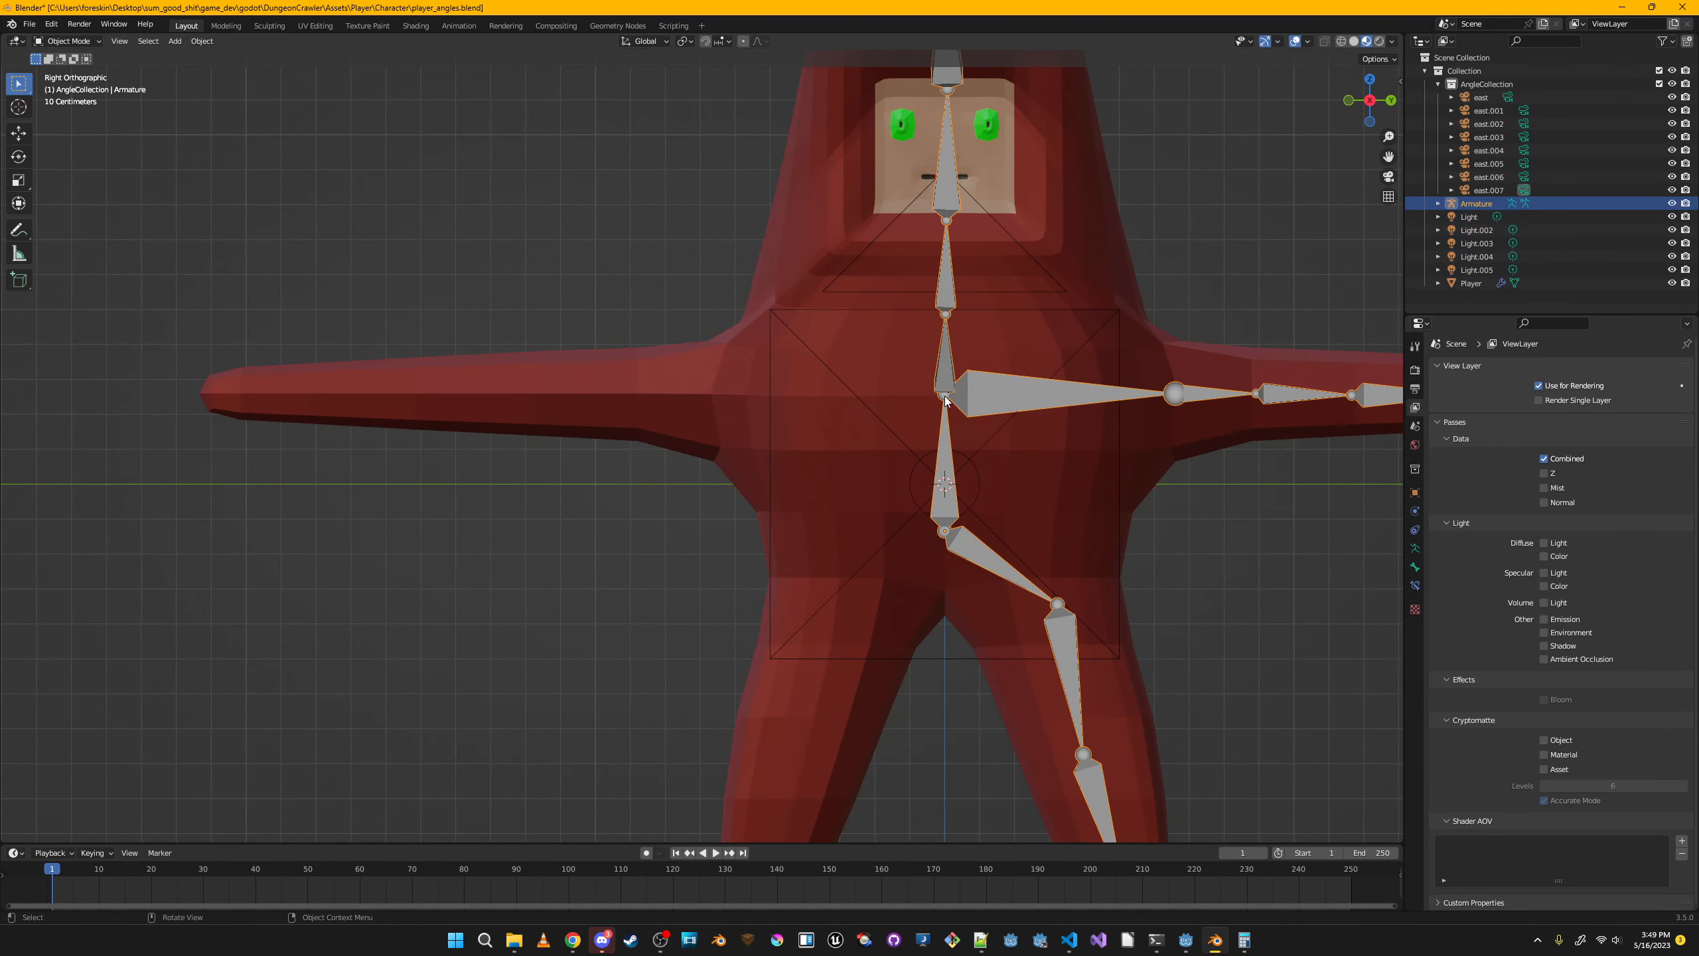
key(Tab)
key(e)
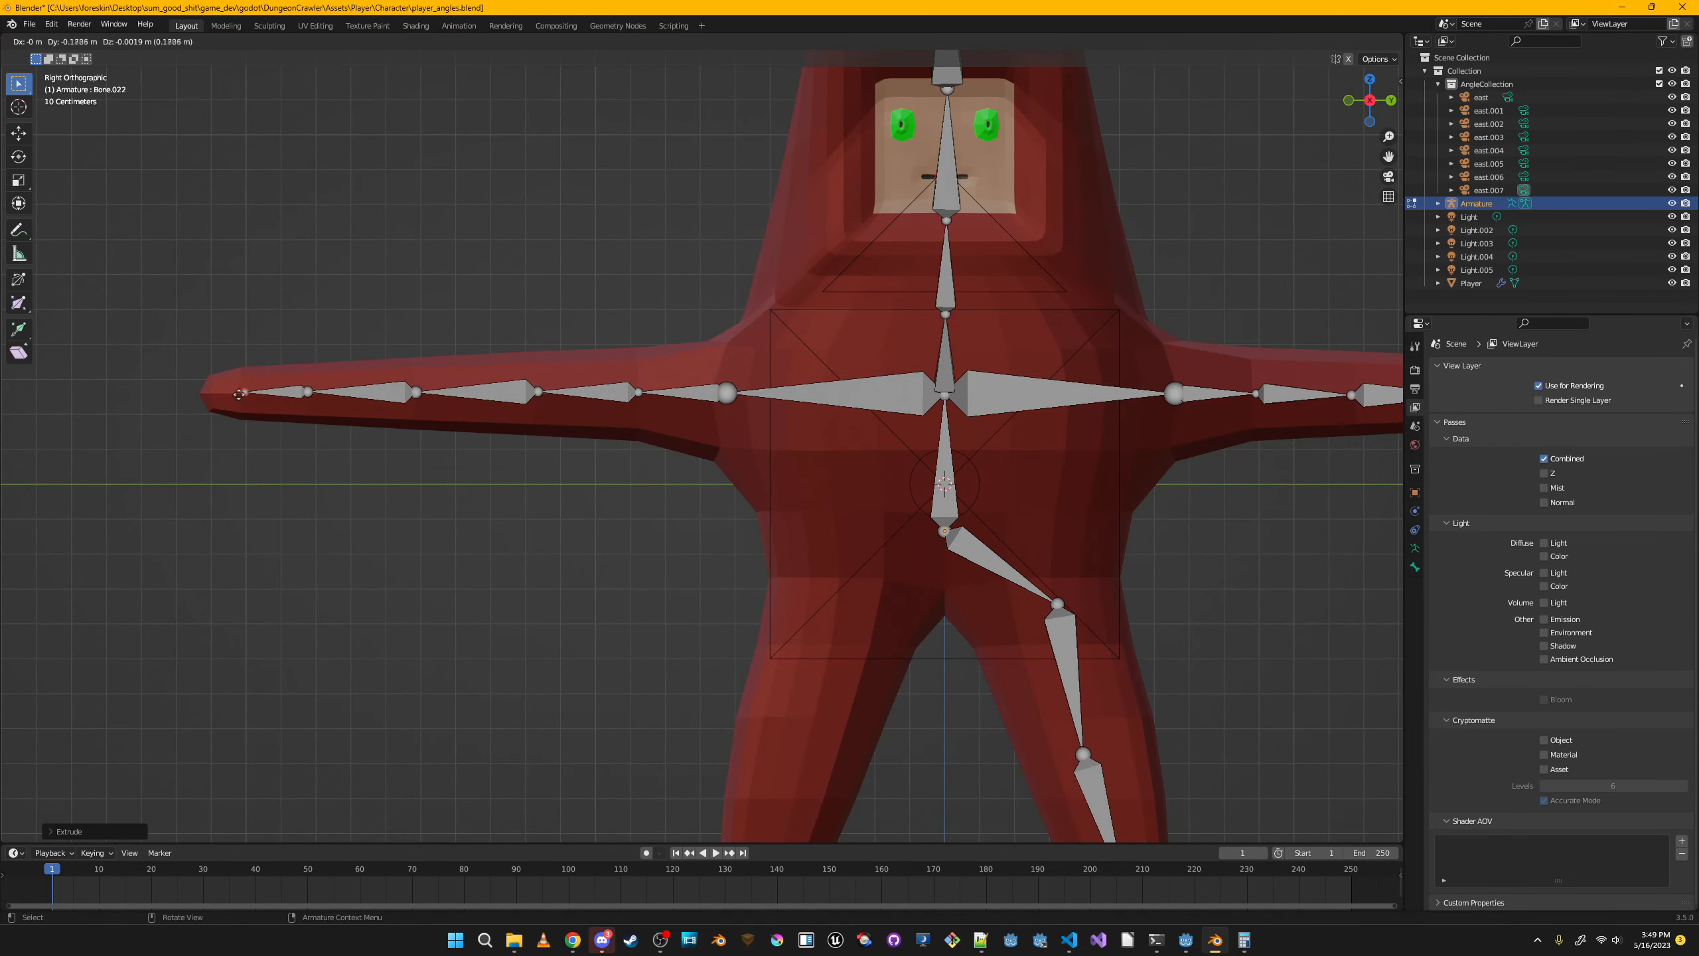
click(239, 393)
Extrude a chain of bones from the hip joint down the empty leg to the foot, matching the opposite leg's joint heights.
click(944, 531)
key(e)
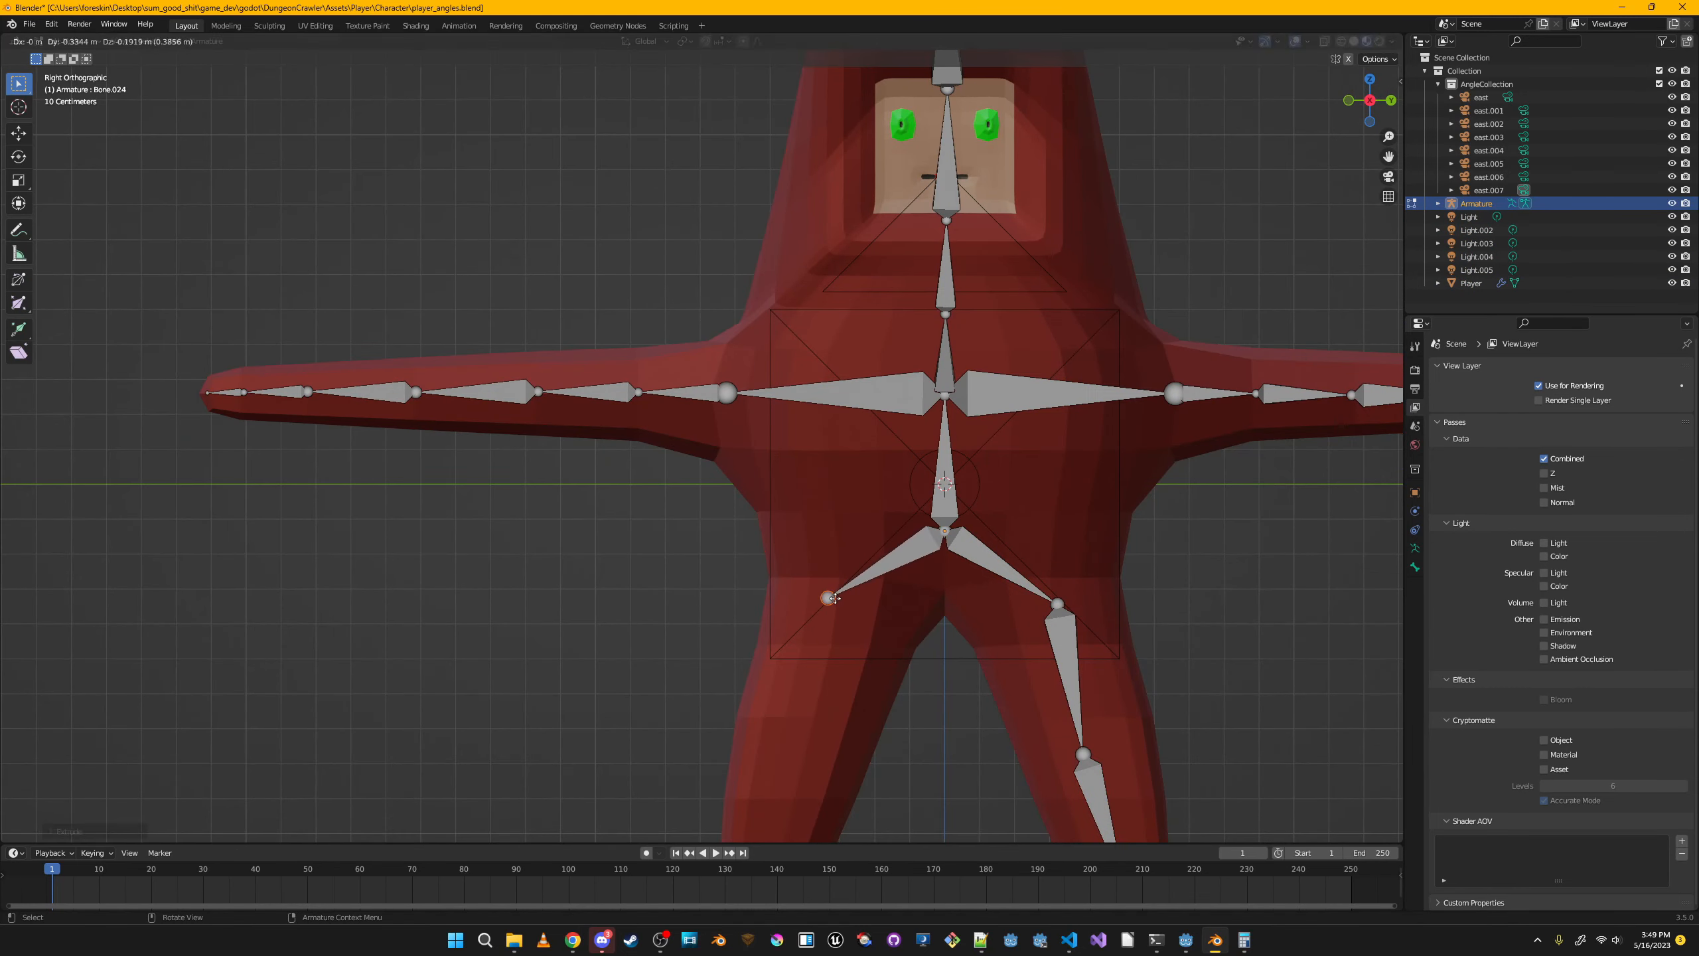
click(833, 599)
shift+middle_drag(921, 592, 922, 293)
ctrl+right_click(812, 349)
ctrl+right_click(789, 427)
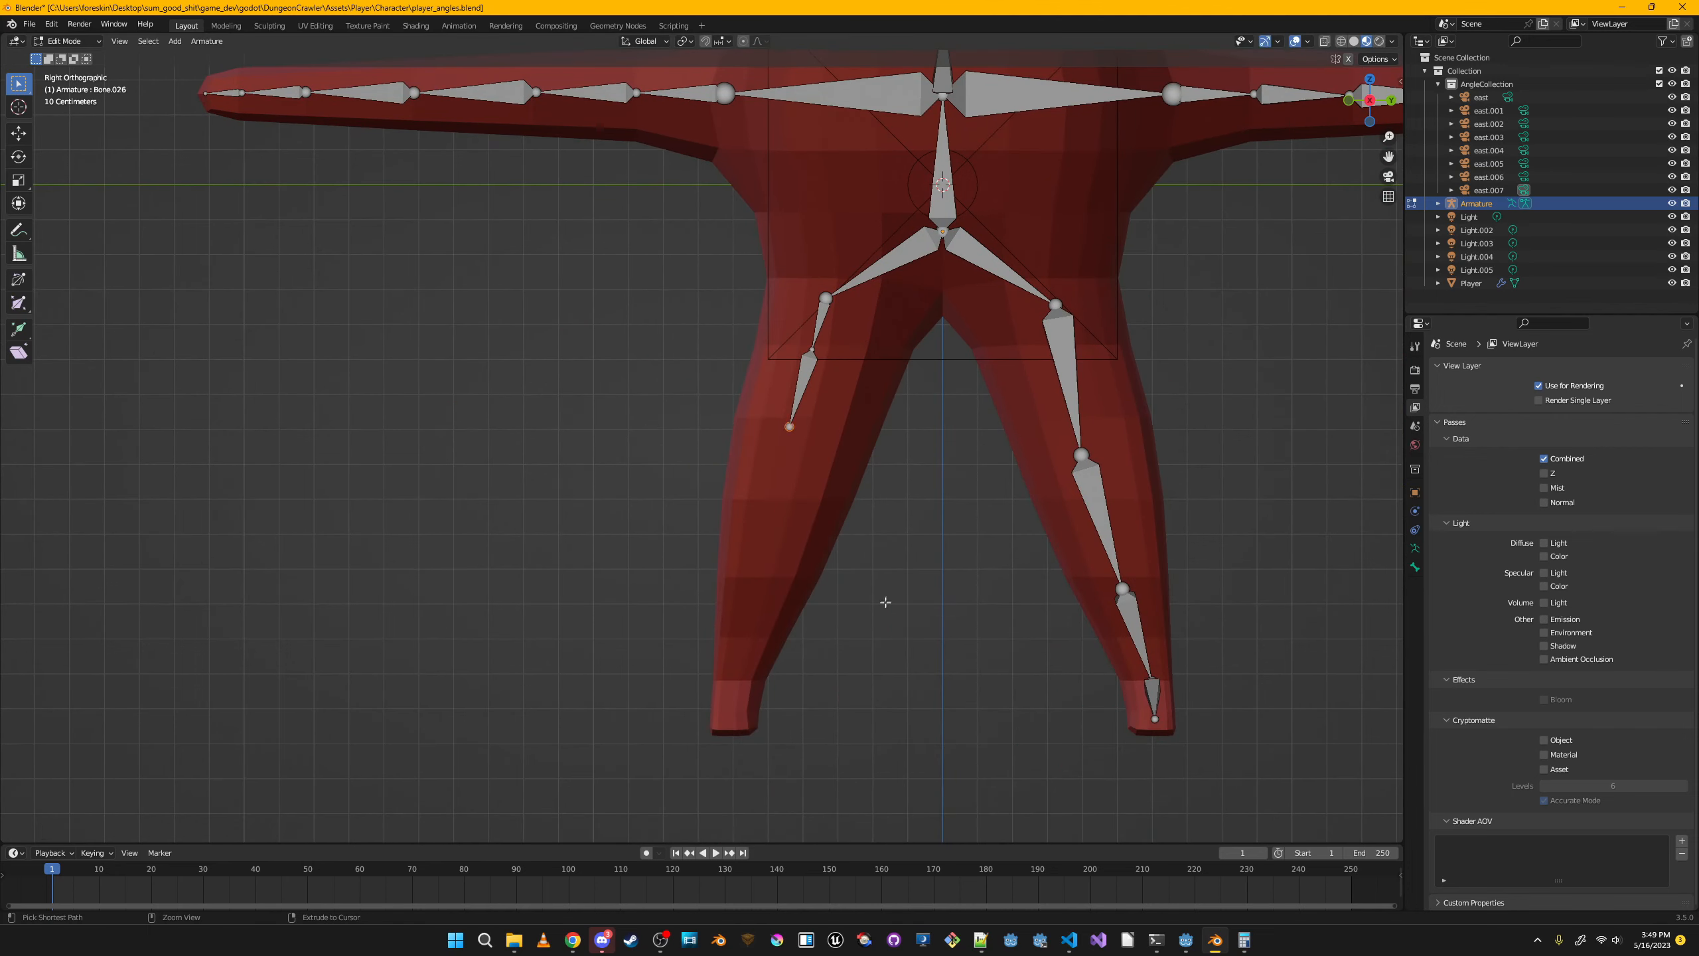
key(ctrl+z)
key(g)
click(780, 700)
key(e)
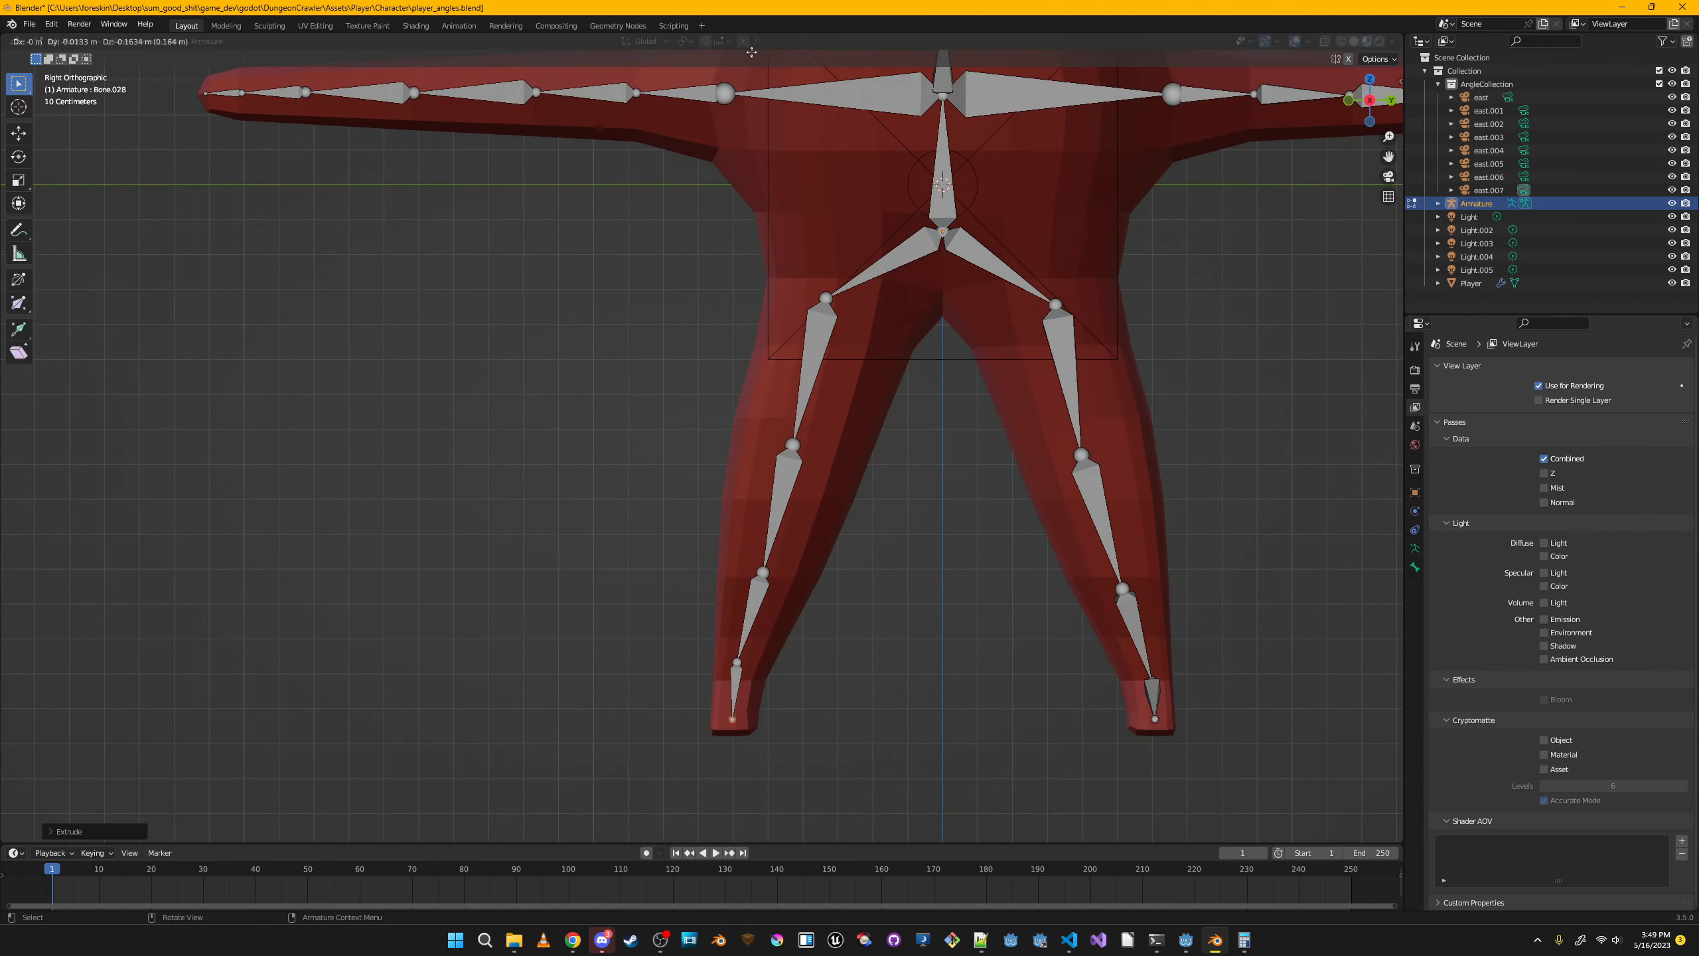
Align the new leg's toe and ankle joints with those of the opposite foot in front view.
key(KP_1)
key(g)
click(763, 731)
click(661, 663)
key(g)
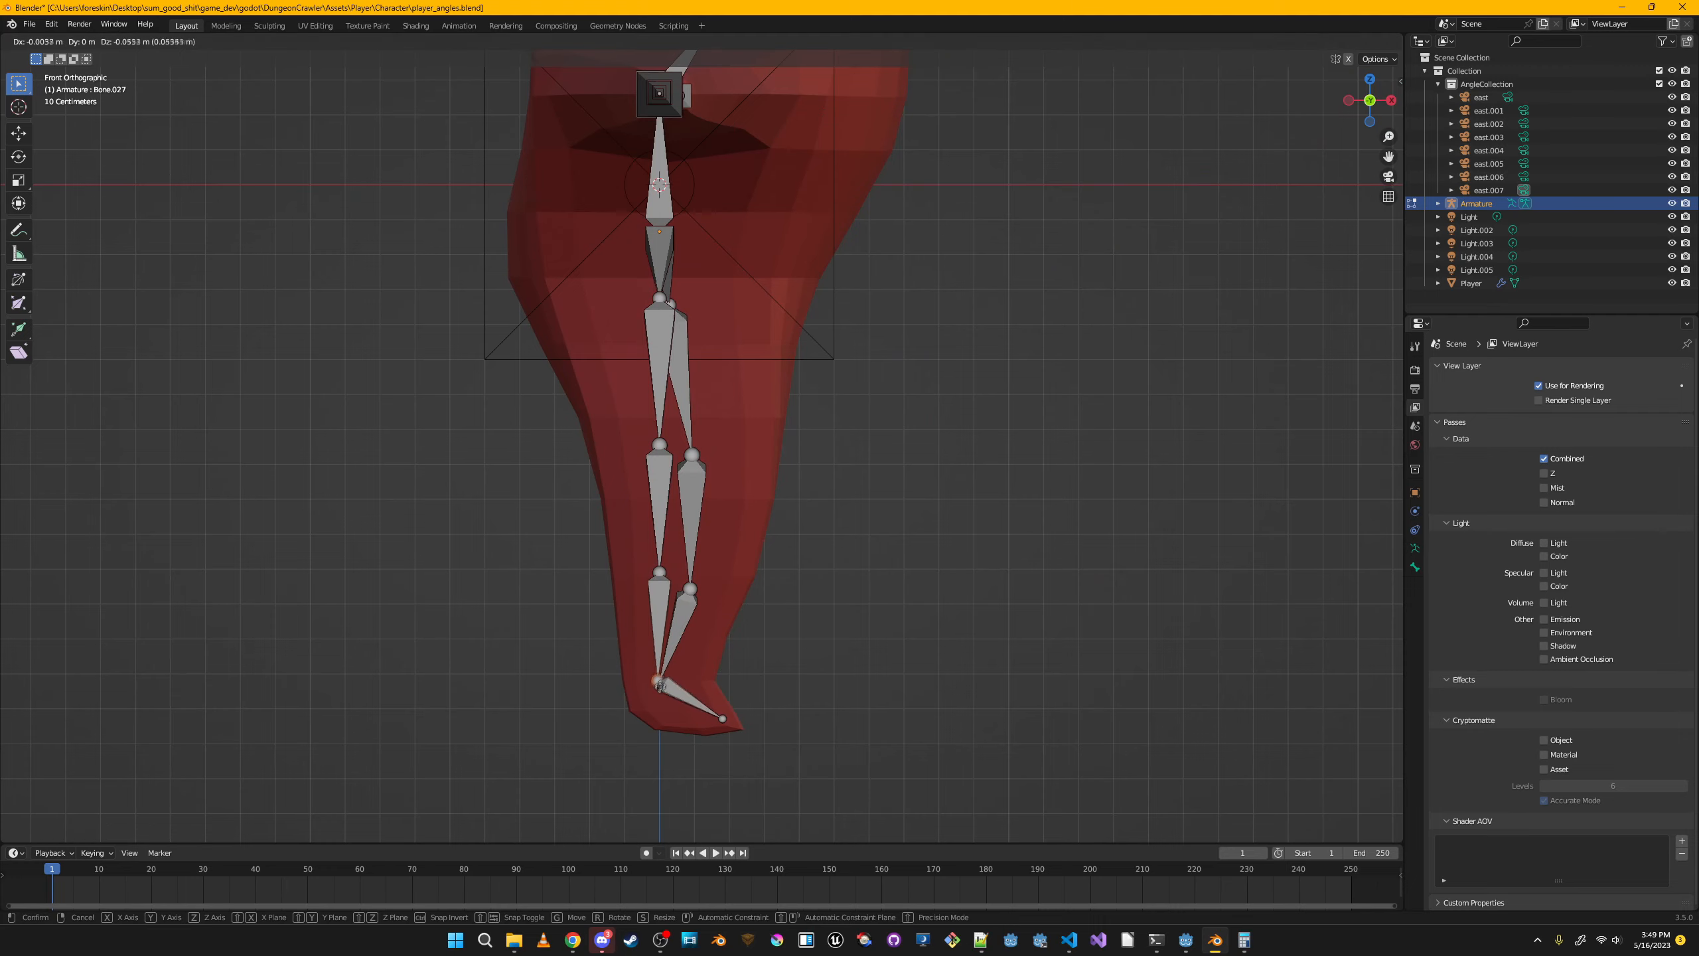
click(662, 686)
Align the new leg's remaining joints, from the lower leg up to the hip, with the opposite leg in front view.
click(662, 575)
key(g)
click(689, 591)
click(661, 446)
key(g)
click(691, 456)
click(661, 299)
key(g)
click(670, 306)
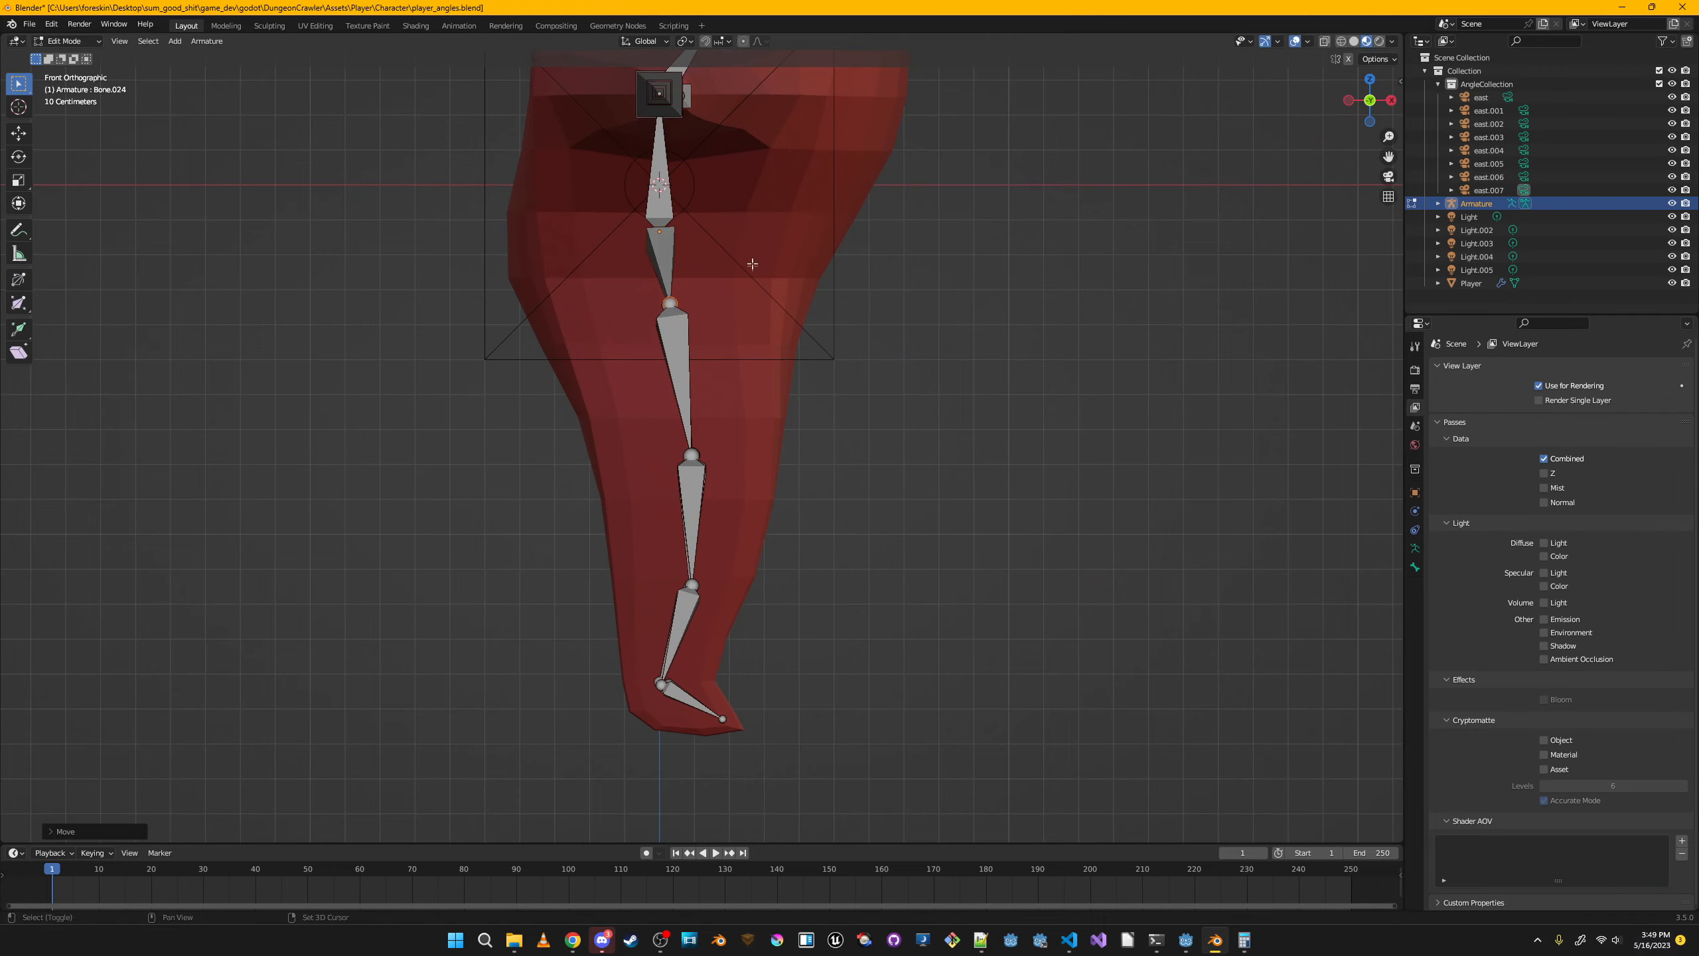
Shift the new arm's outer joints sideways in top view so the bones run through the middle of the arm mesh.
middle_drag(751, 264, 689, 455)
key(KP_7)
scroll(736, 418, down, 5)
scroll(739, 422, up, 5)
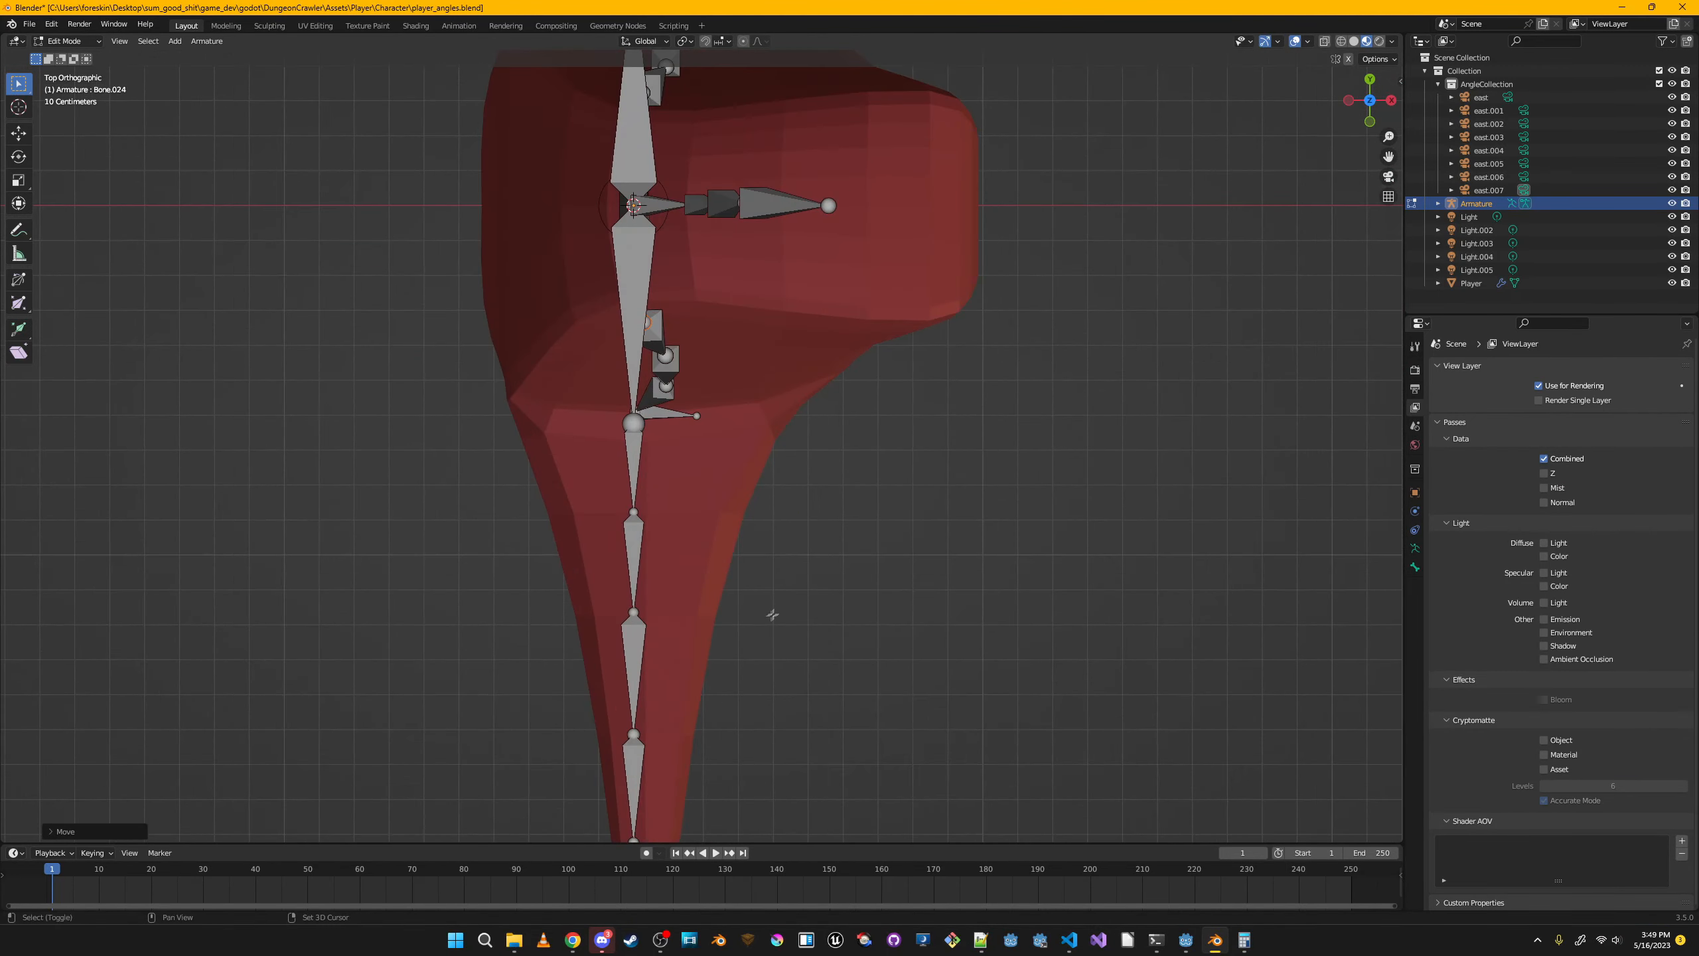
shift+middle_drag(774, 614, 795, 312)
click(657, 627)
key(g)
click(667, 625)
click(657, 591)
key(g)
click(668, 590)
click(657, 527)
key(g)
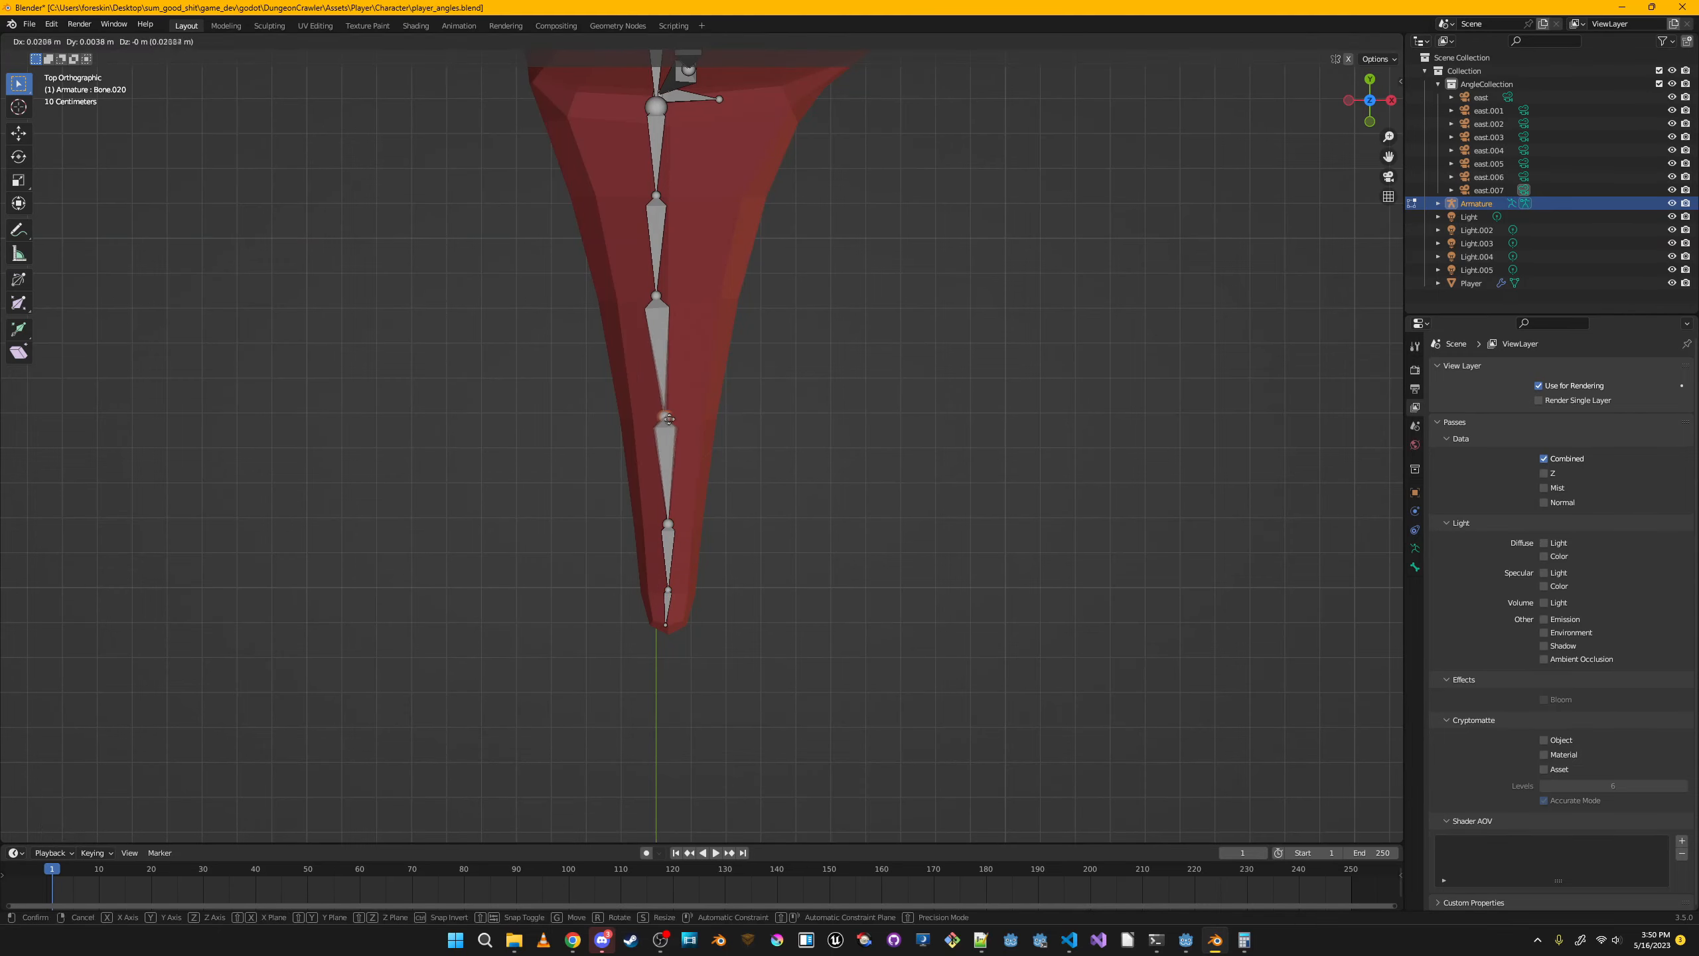
Center the new arm's joints nearest the shoulder inside the arm mesh in top view.
click(657, 195)
key(g)
click(672, 196)
click(657, 109)
key(g)
click(669, 109)
Try to parent the Player mesh to the armature in Object Mode, with the armature as the active object.
middle_drag(789, 228, 629, 156)
scroll(670, 201, down, 5)
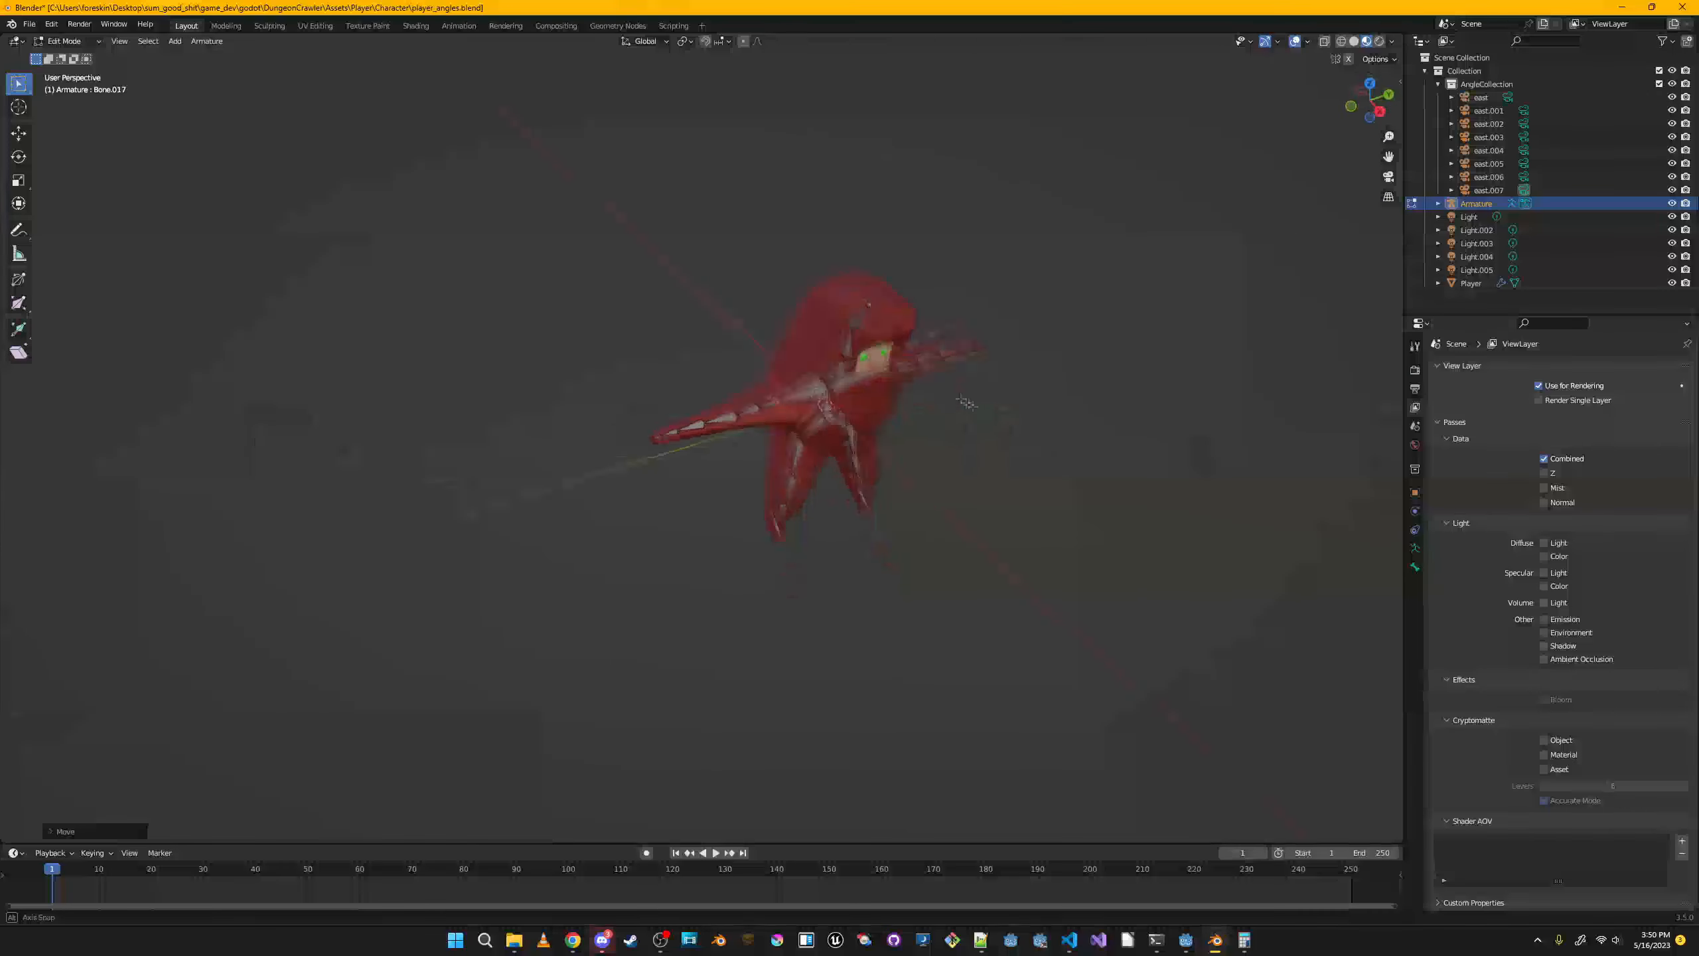
middle_drag(913, 384, 875, 362)
scroll(876, 362, up, 3)
key(Tab)
scroll(937, 375, down, 3)
click(1482, 283)
ctrl+click(1485, 204)
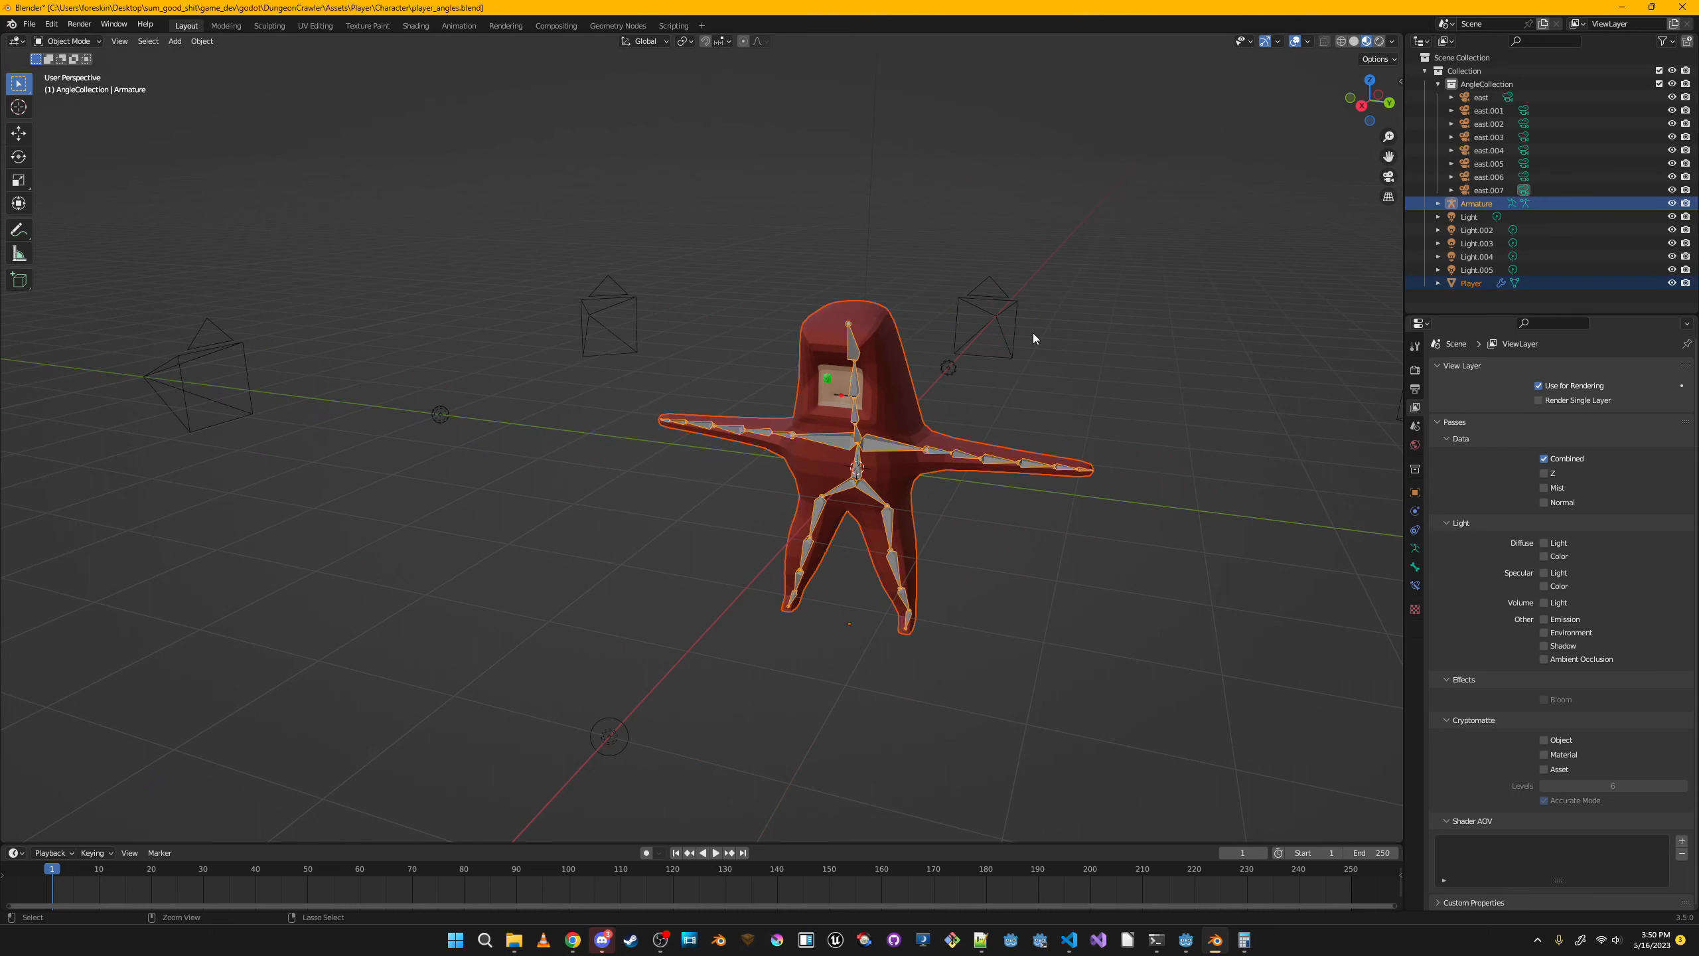
key(ctrl+p)
click(1017, 426)
Rotate an arm bone in Pose Mode to test whether the Player mesh follows it.
middle_drag(1017, 425, 1043, 444)
click(723, 418)
click(72, 41)
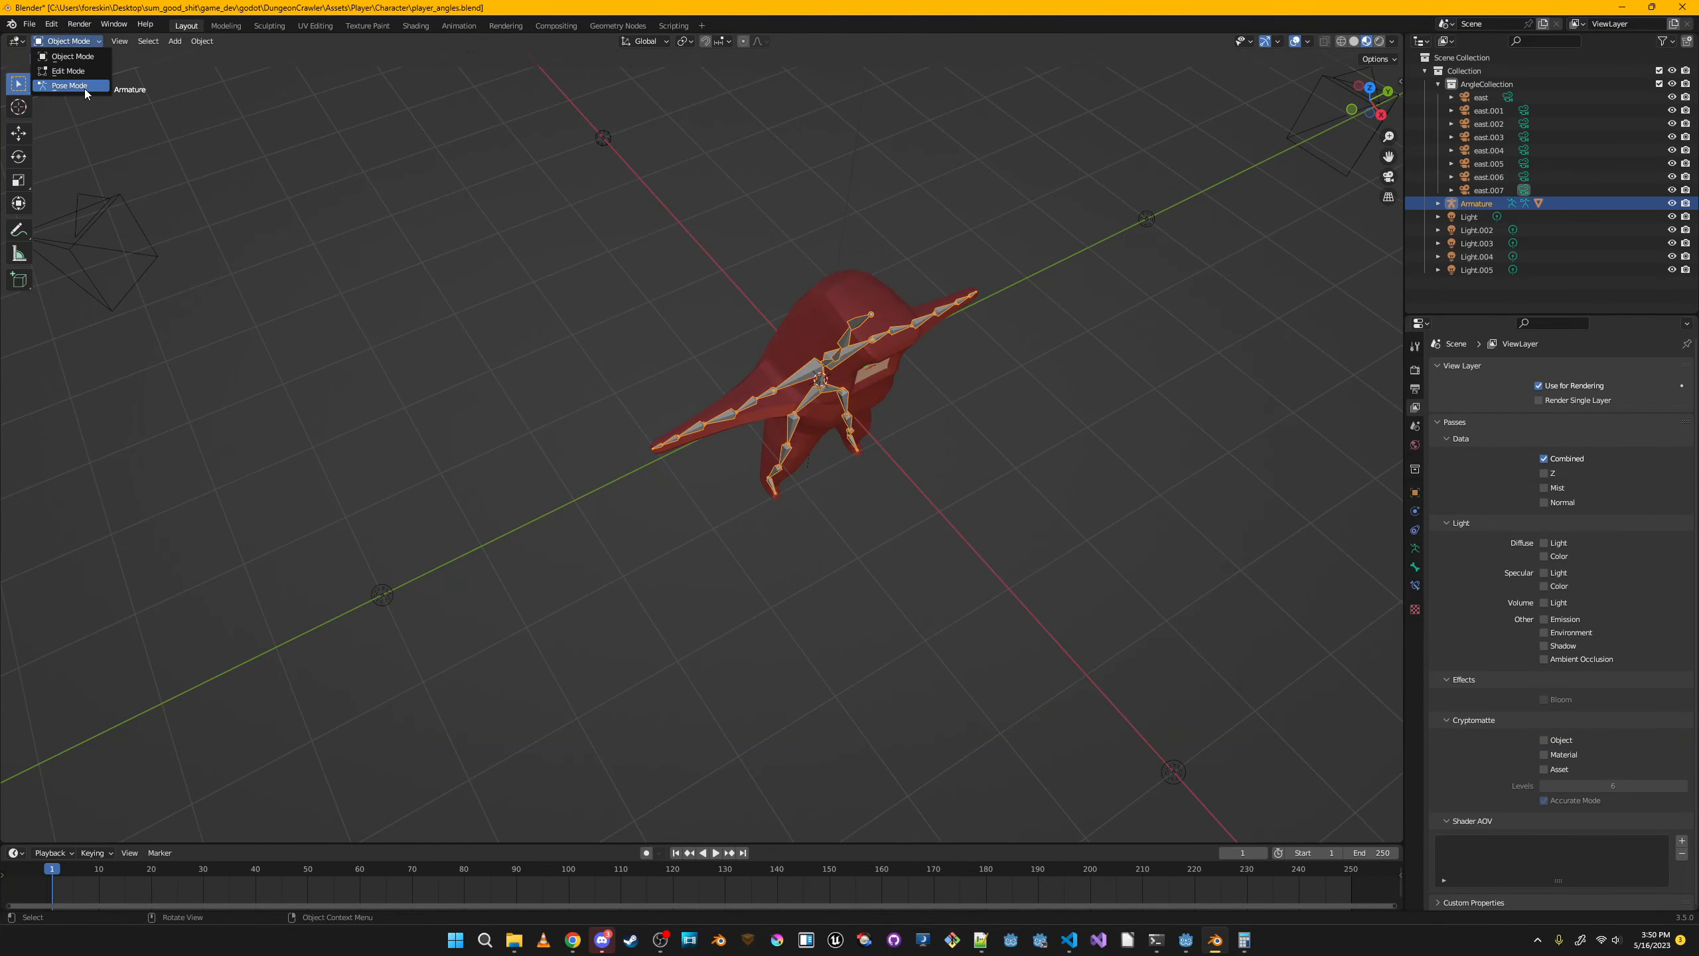
click(86, 85)
click(731, 416)
key(r)
click(715, 391)
Undo the bone rotation and the parenting of the Player mesh.
middle_drag(715, 392, 778, 302)
key(ctrl+z)
key(ctrl+z)
key(ctrl+z)
key(ctrl+z)
key(ctrl+z)
click(1479, 203)
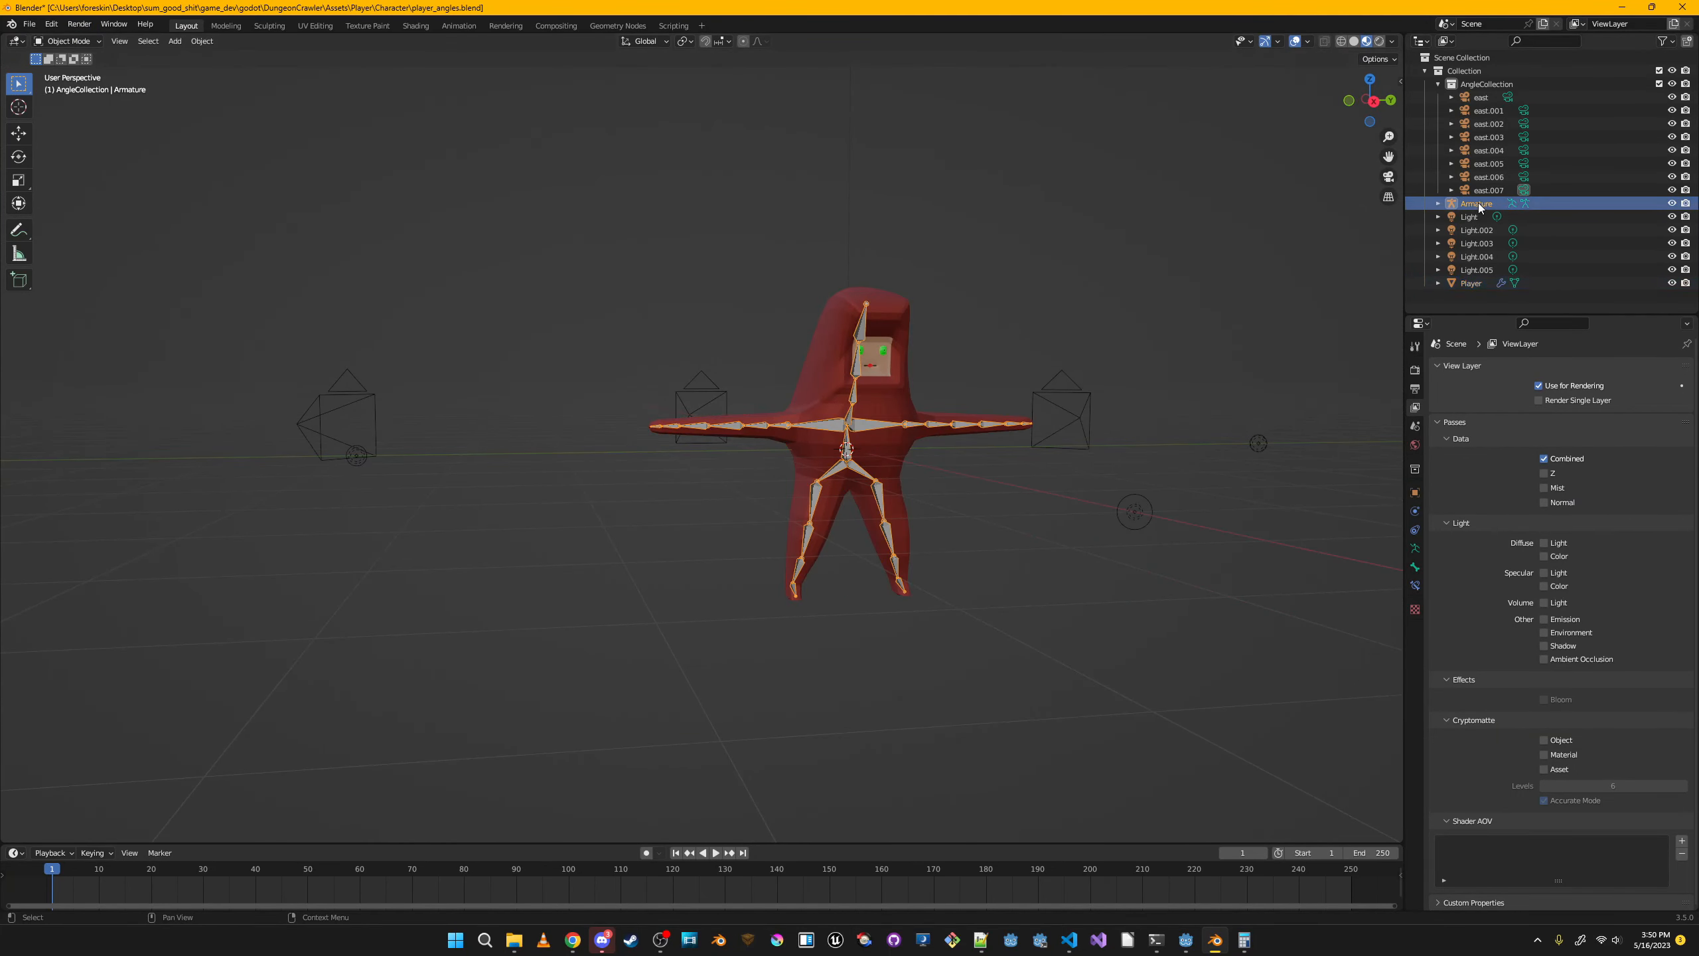
shift+click(1475, 283)
click(1478, 205)
ctrl+click(1473, 283)
key(ctrl+p)
Try parenting the Player mesh to the armature again, selecting the mesh first and the armature last.
click(1478, 283)
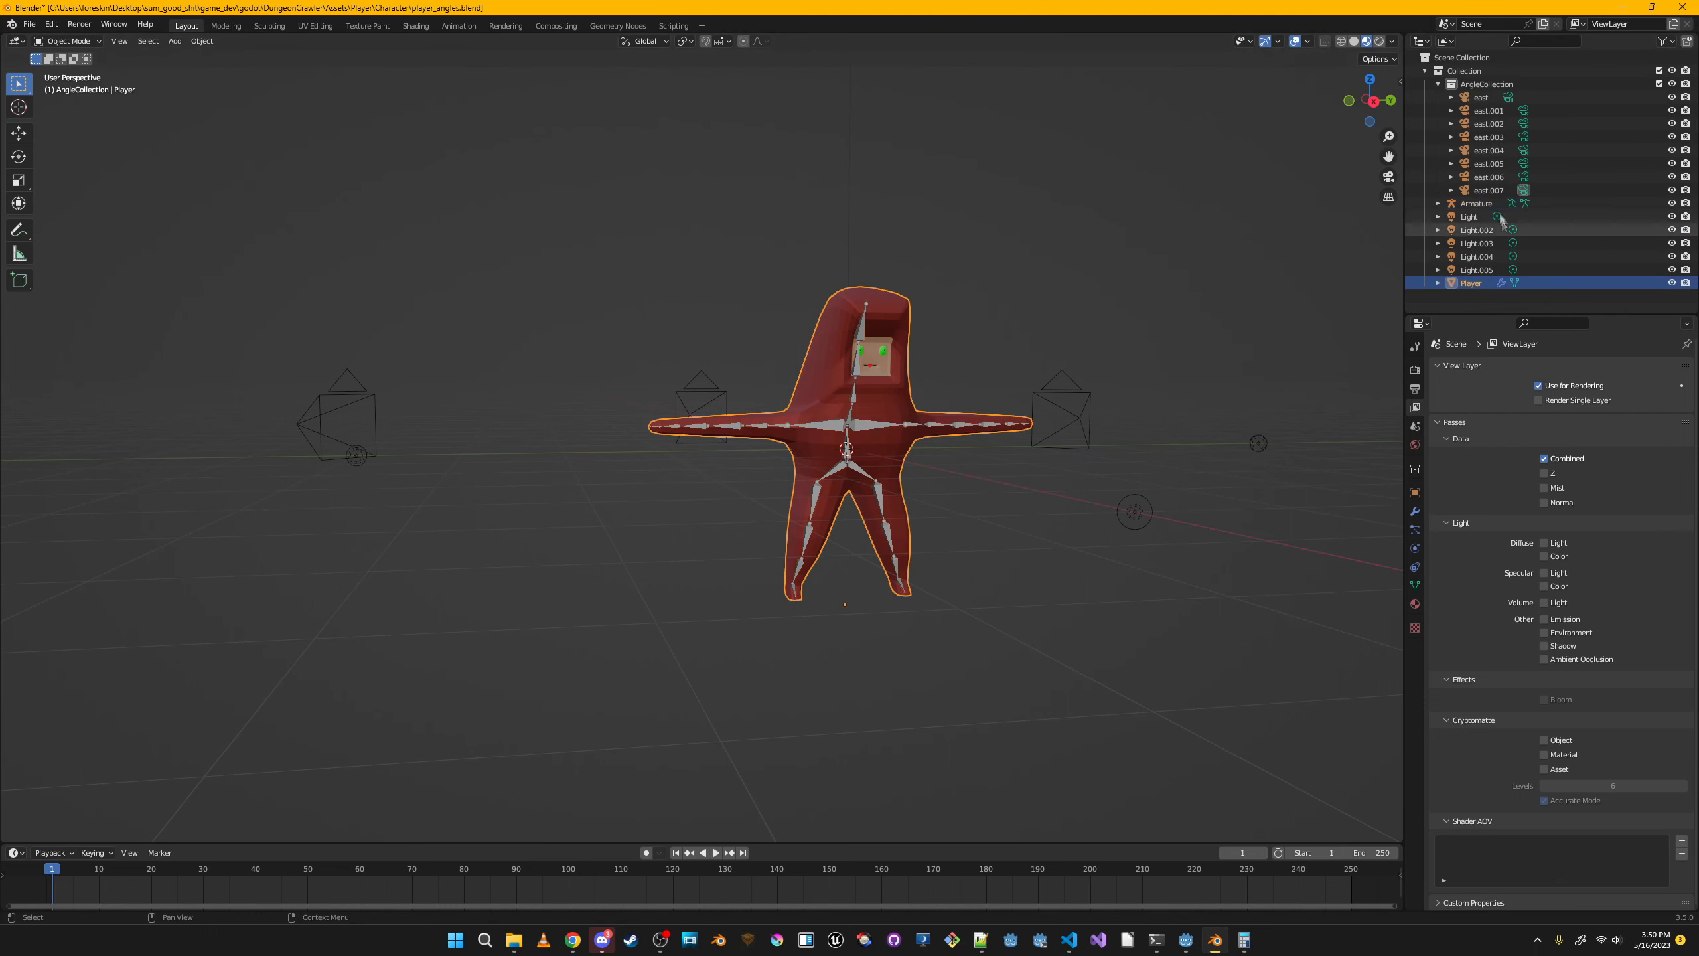
ctrl+click(1489, 204)
click(1462, 286)
ctrl+click(1483, 205)
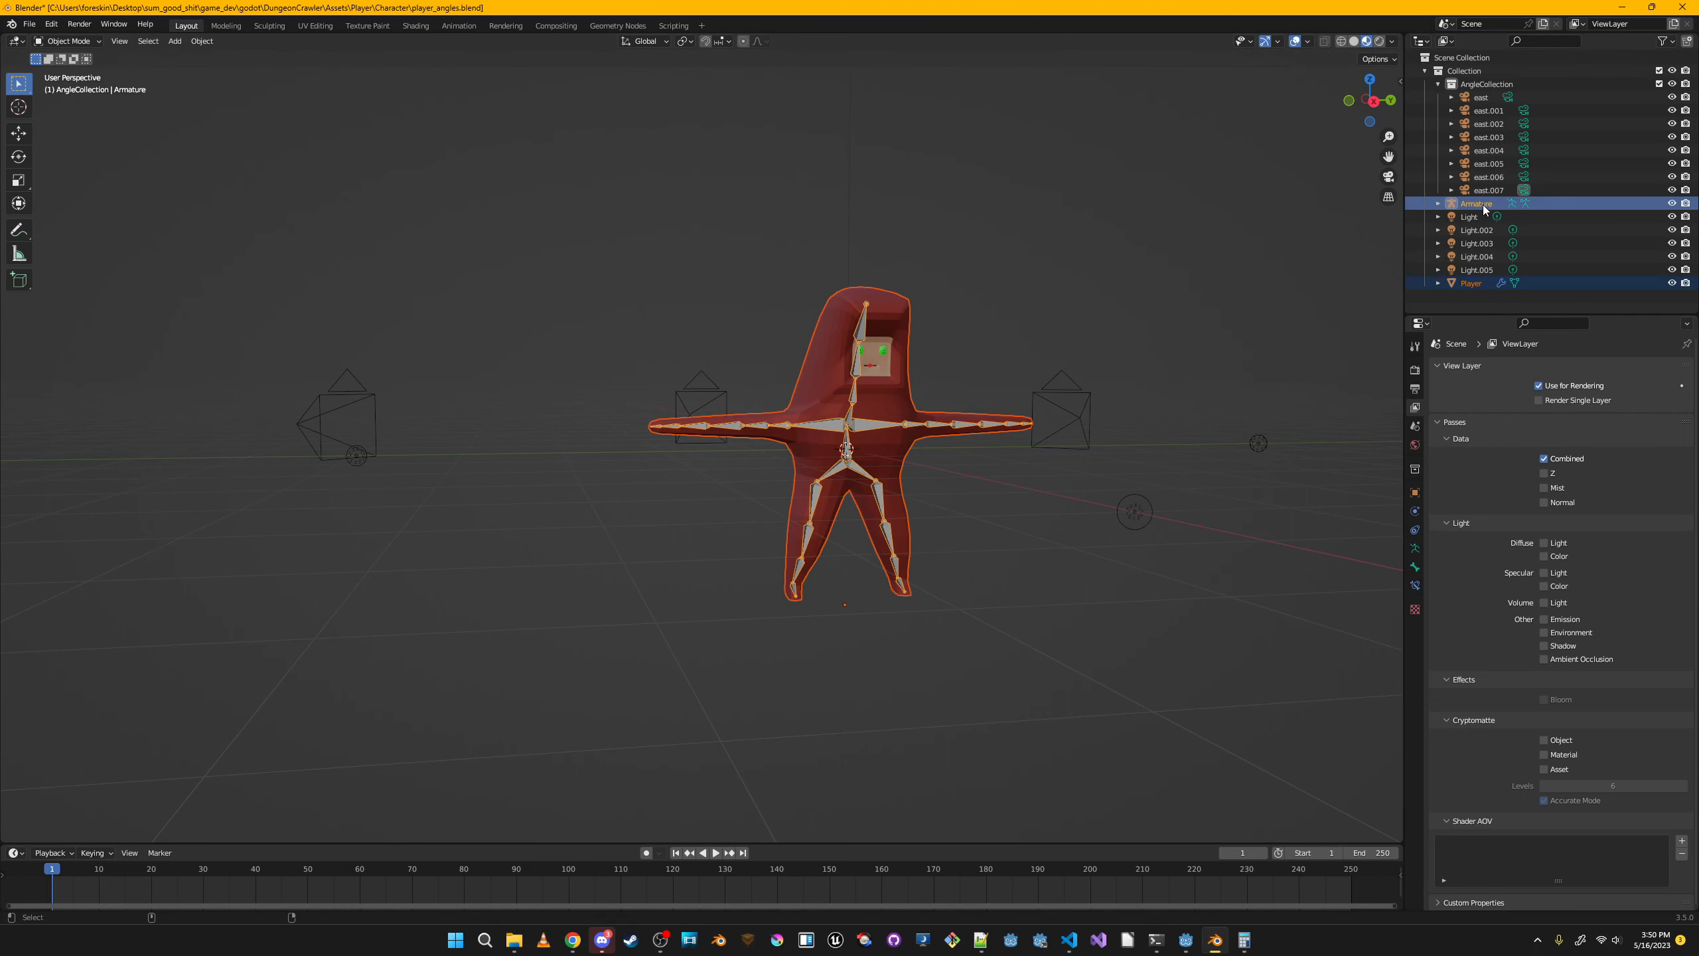
key(ctrl+p)
click(1066, 336)
Move an arm bone in Pose Mode to test the mesh deformation.
middle_drag(947, 342, 978, 379)
click(72, 42)
click(71, 85)
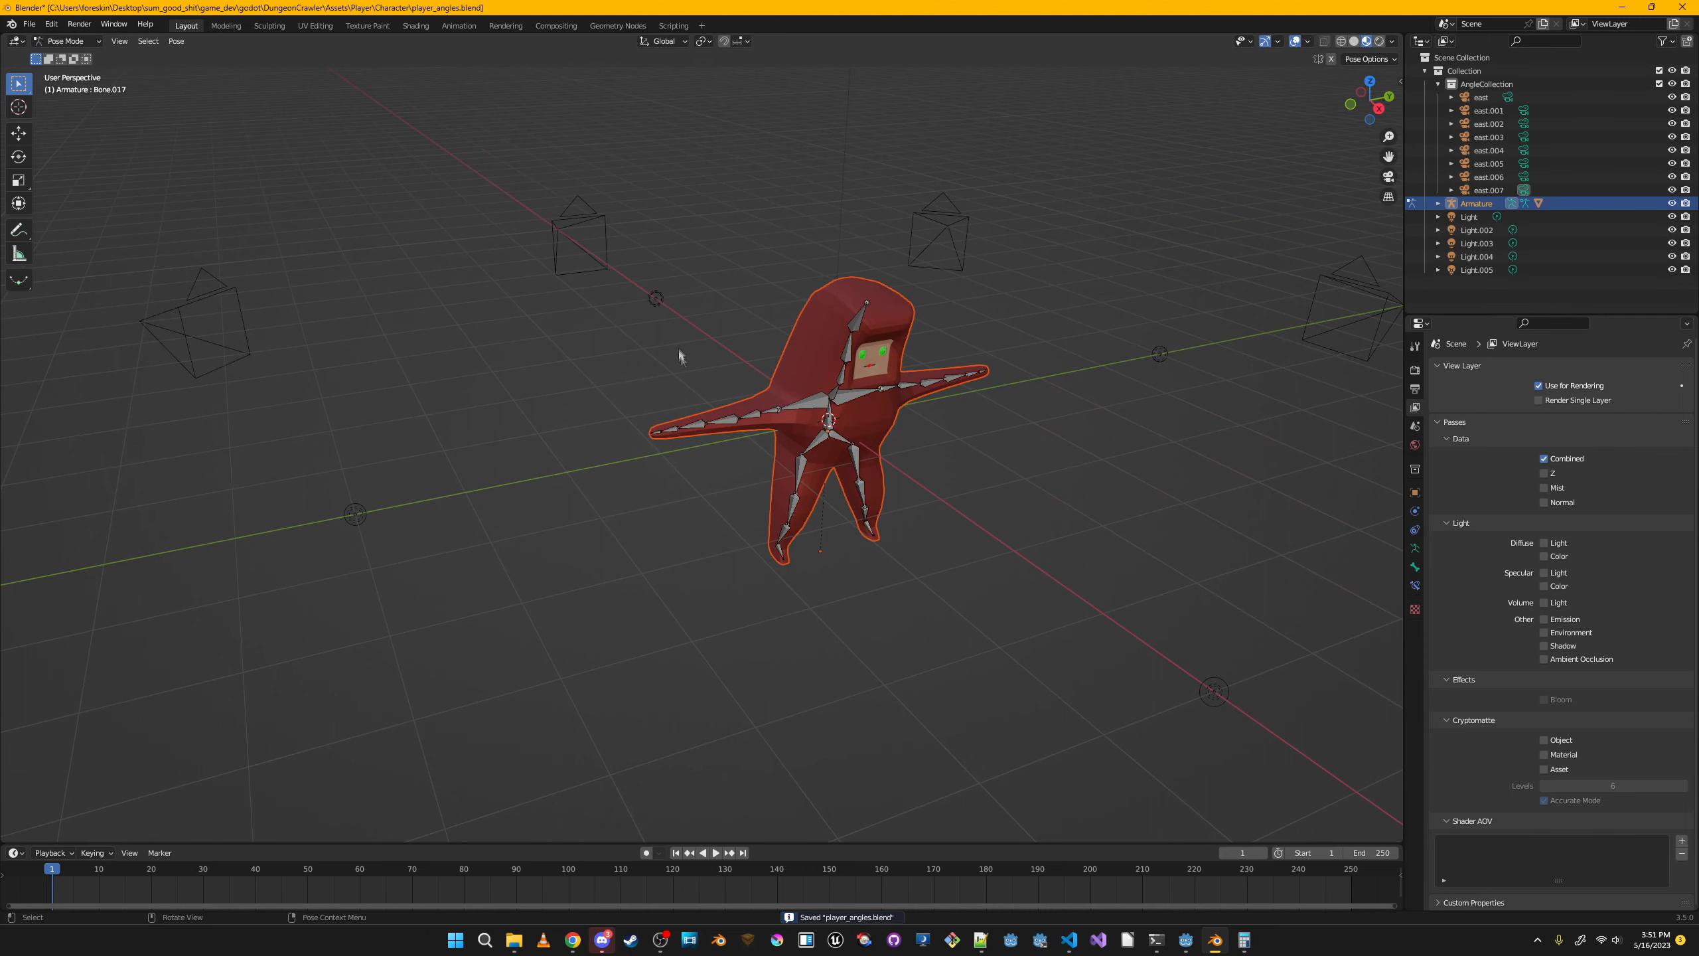
click(717, 416)
key(g)
click(705, 252)
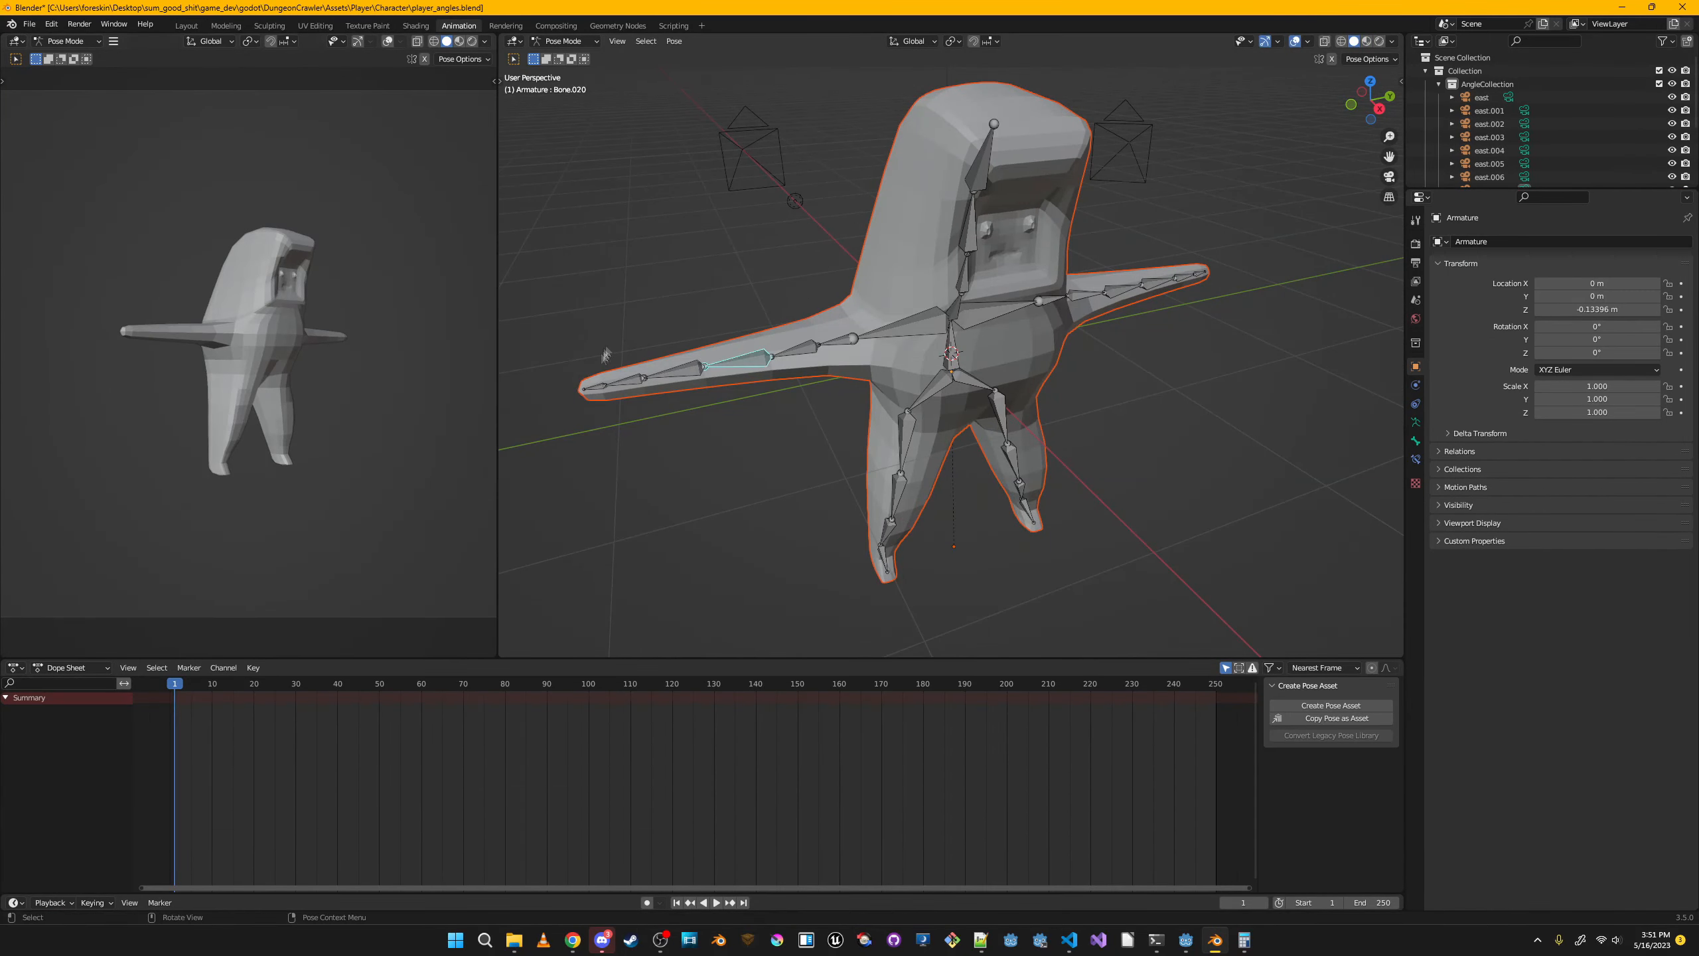
Return to Object Mode, expand the armature in the scene hierarchy, and undo the pose test together with the parenting.
key(ctrl+Tab)
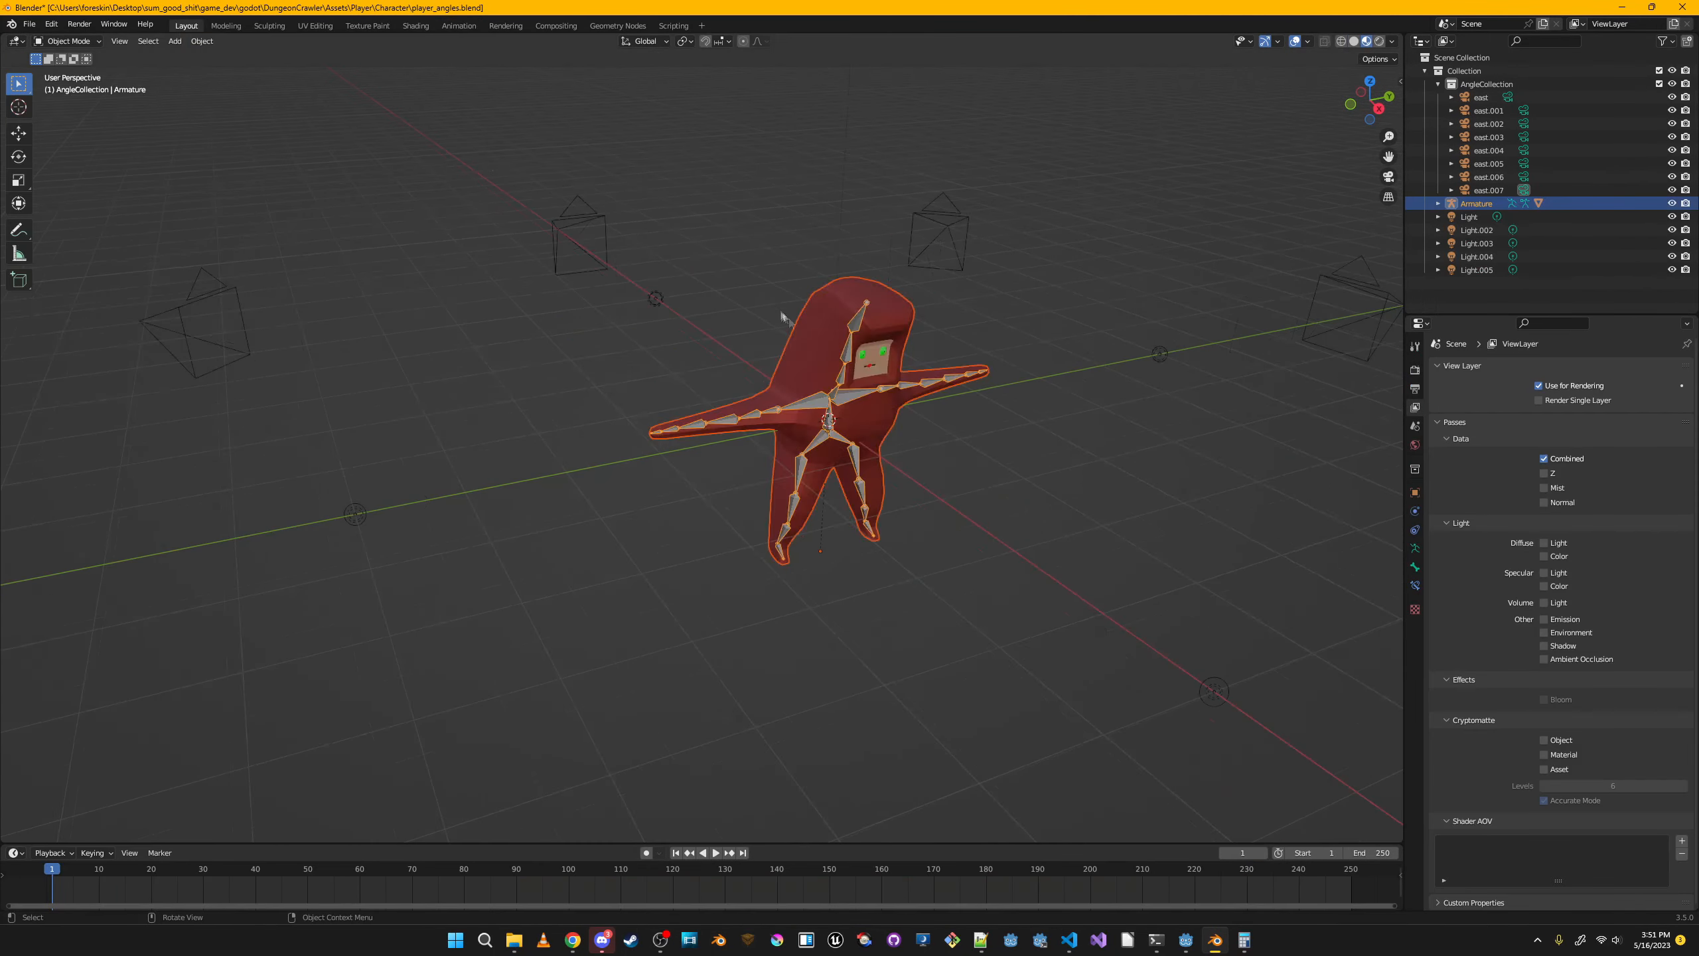
scroll(780, 315, up, 2)
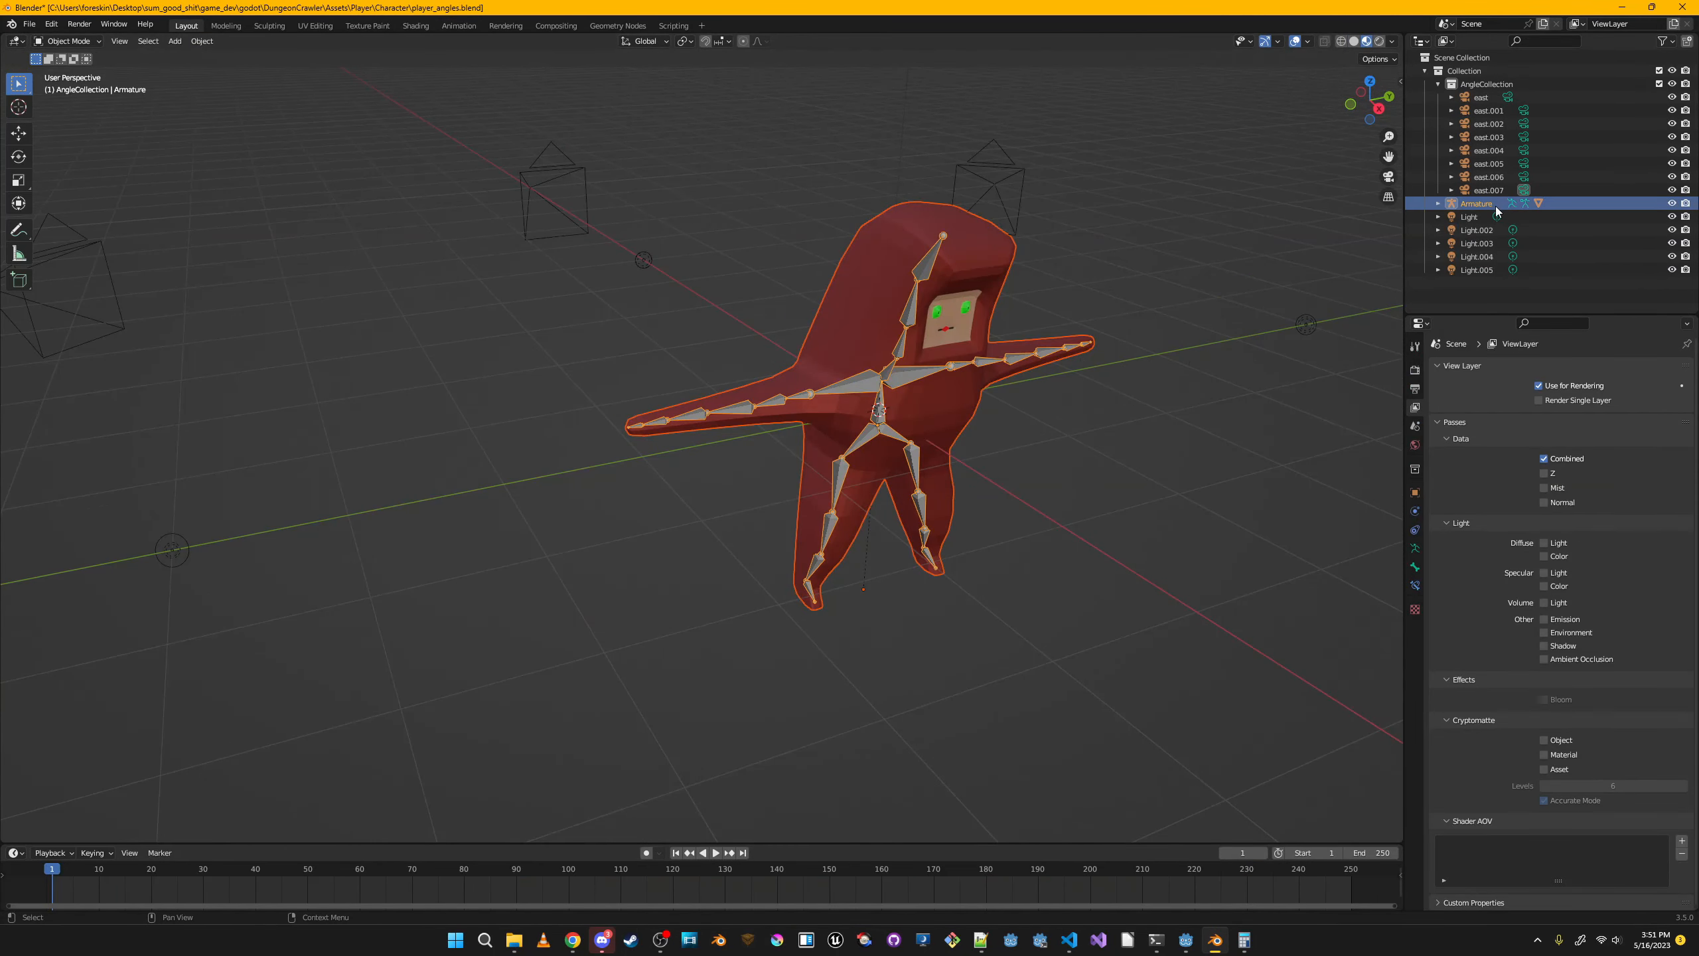
click(1445, 204)
key(ctrl+z)
key(ctrl+z)
key(ctrl+z)
key(ctrl+z)
key(ctrl+z)
key(ctrl+z)
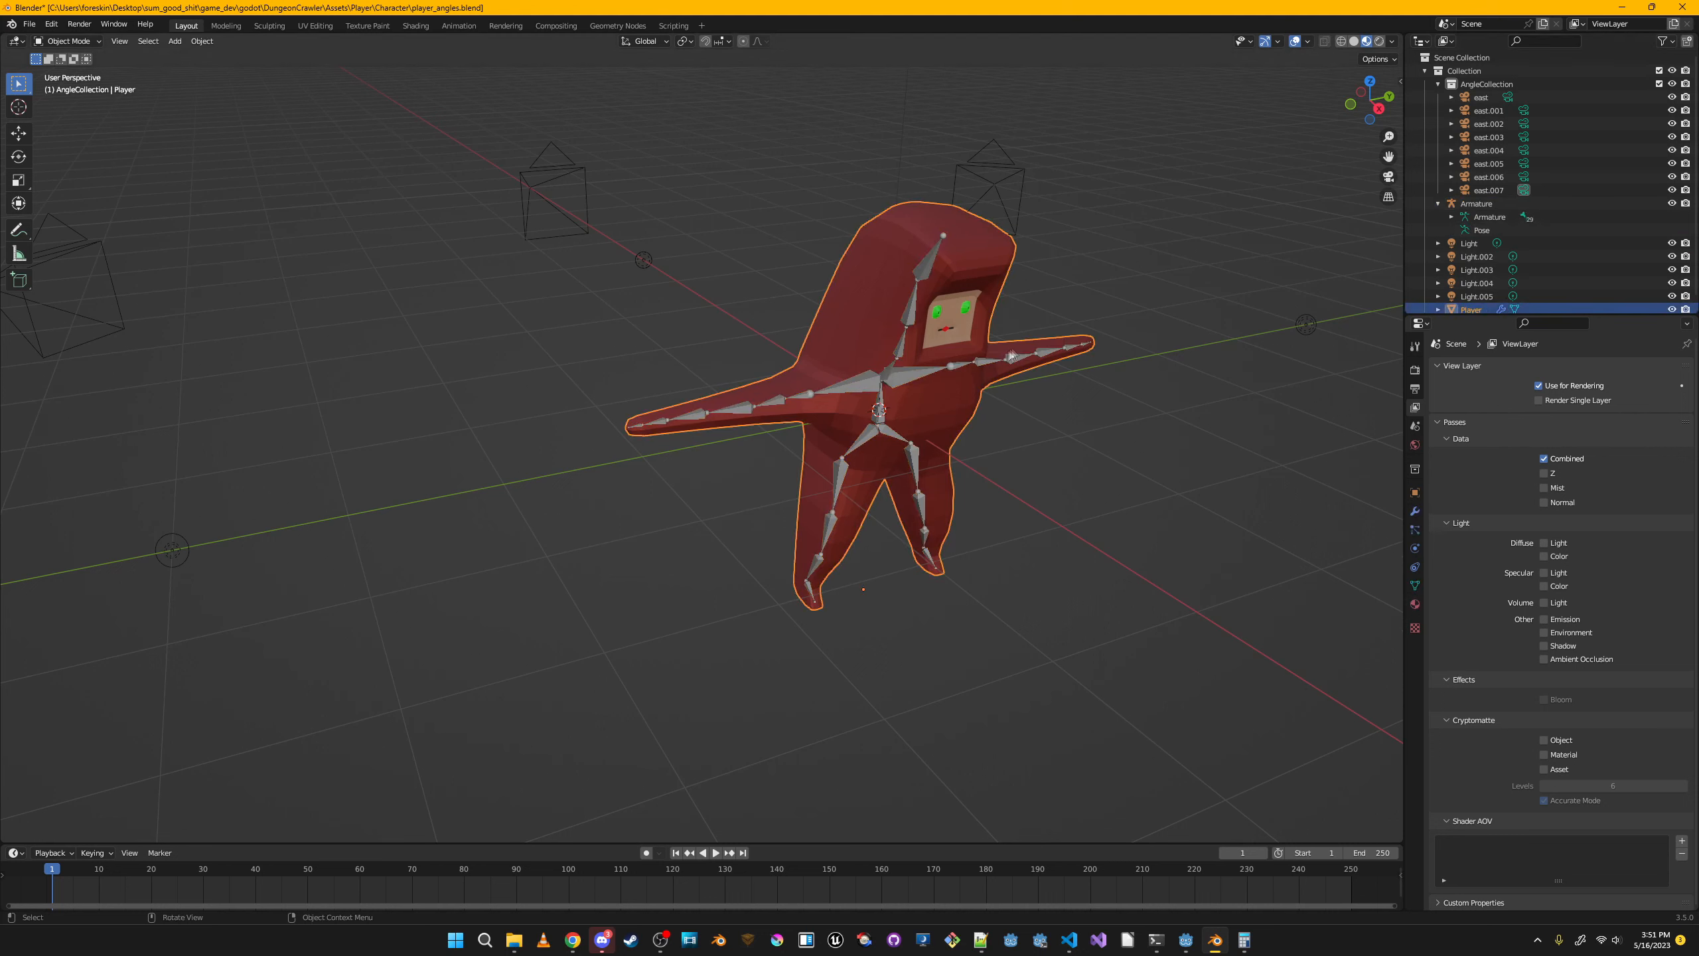
Select the Player mesh with the armature active and parent it using Armature Deform With Automatic Weights.
click(1012, 355)
scroll(1481, 231, down, 1)
ctrl+click(1482, 196)
ctrl+click(1482, 195)
ctrl+click(1477, 300)
key(ctrl+p)
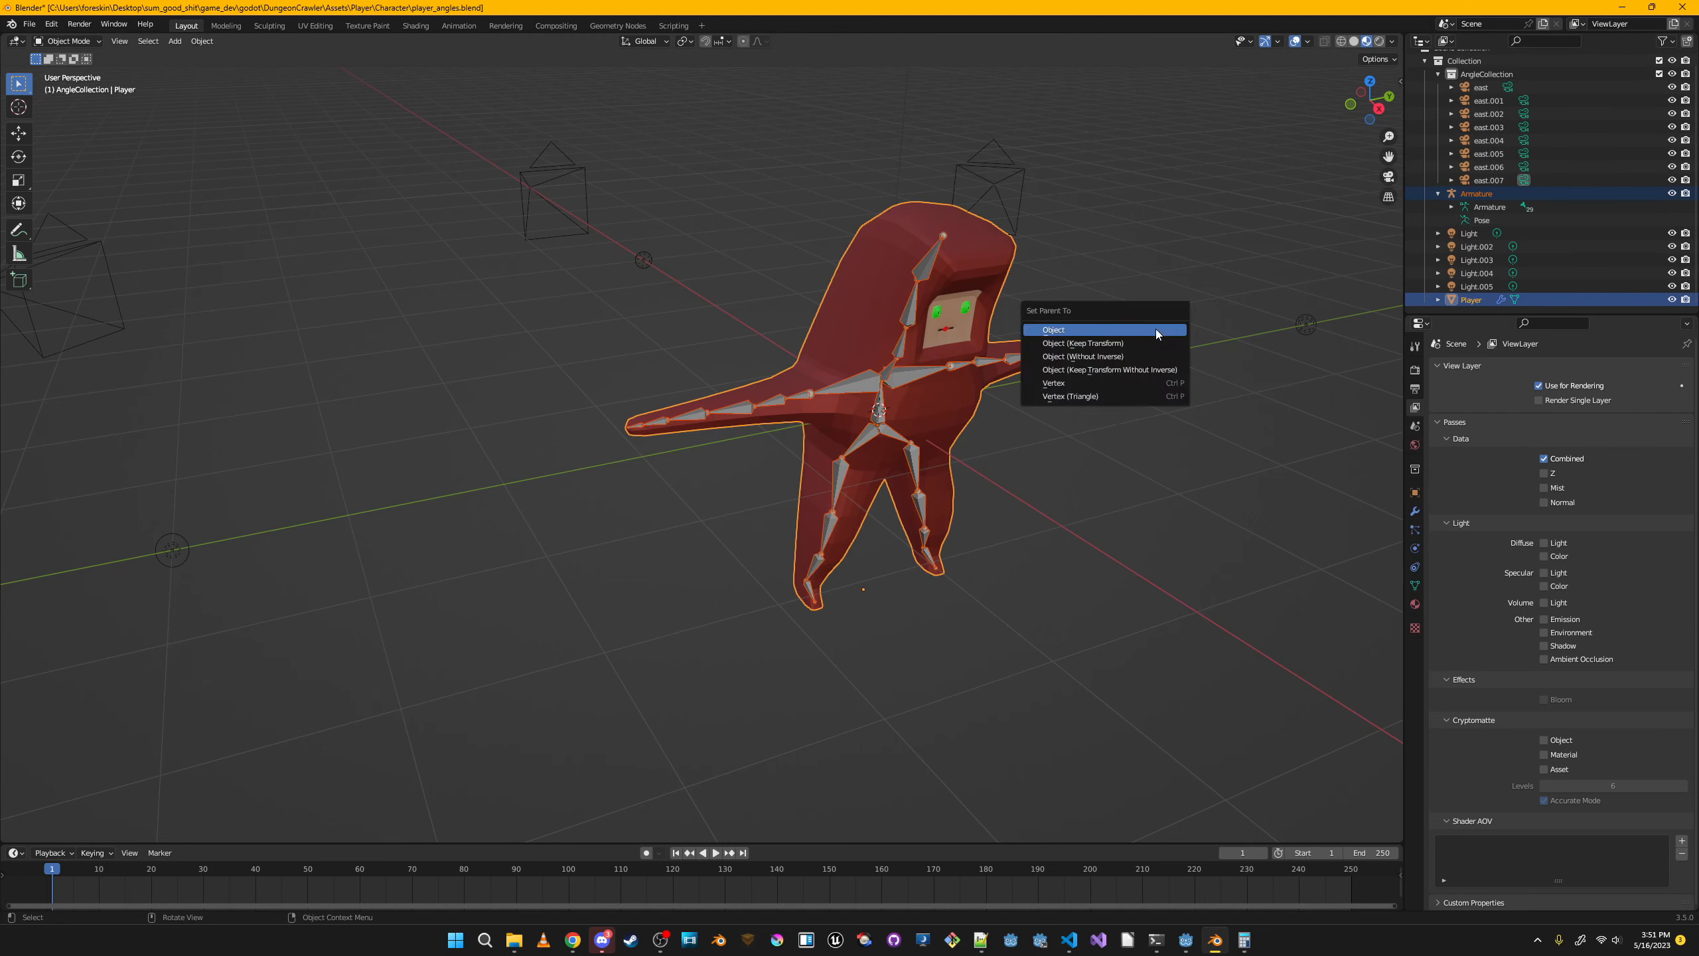
ctrl+click(1479, 194)
key(ctrl+p)
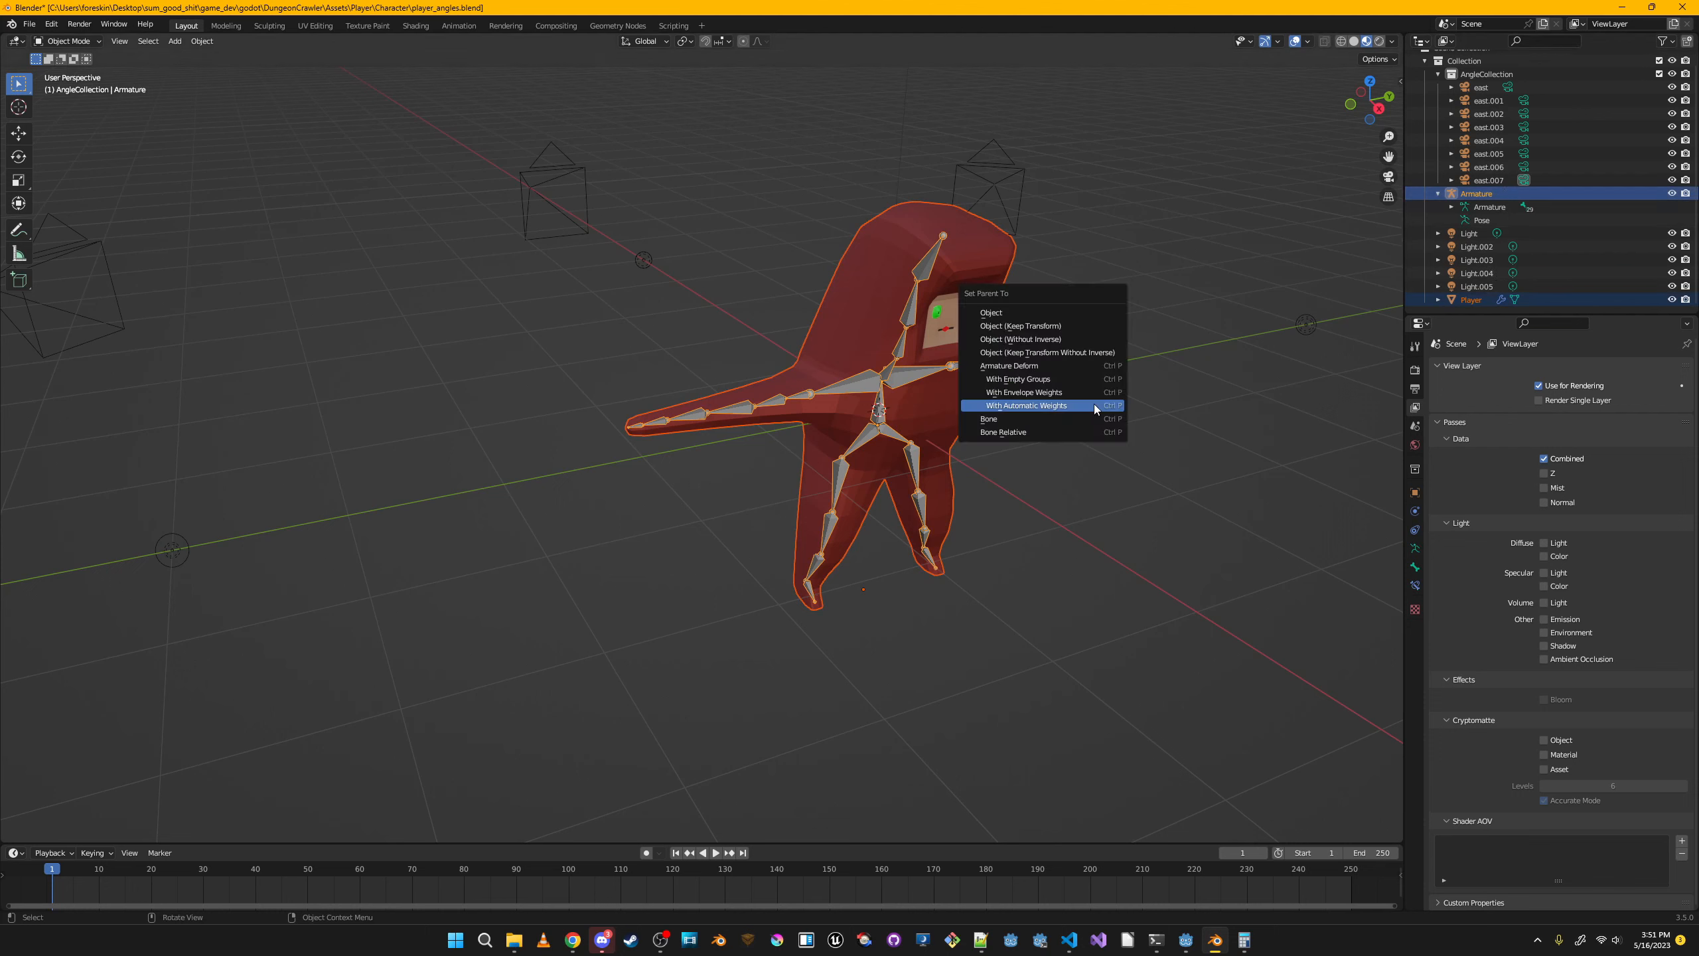
click(1094, 405)
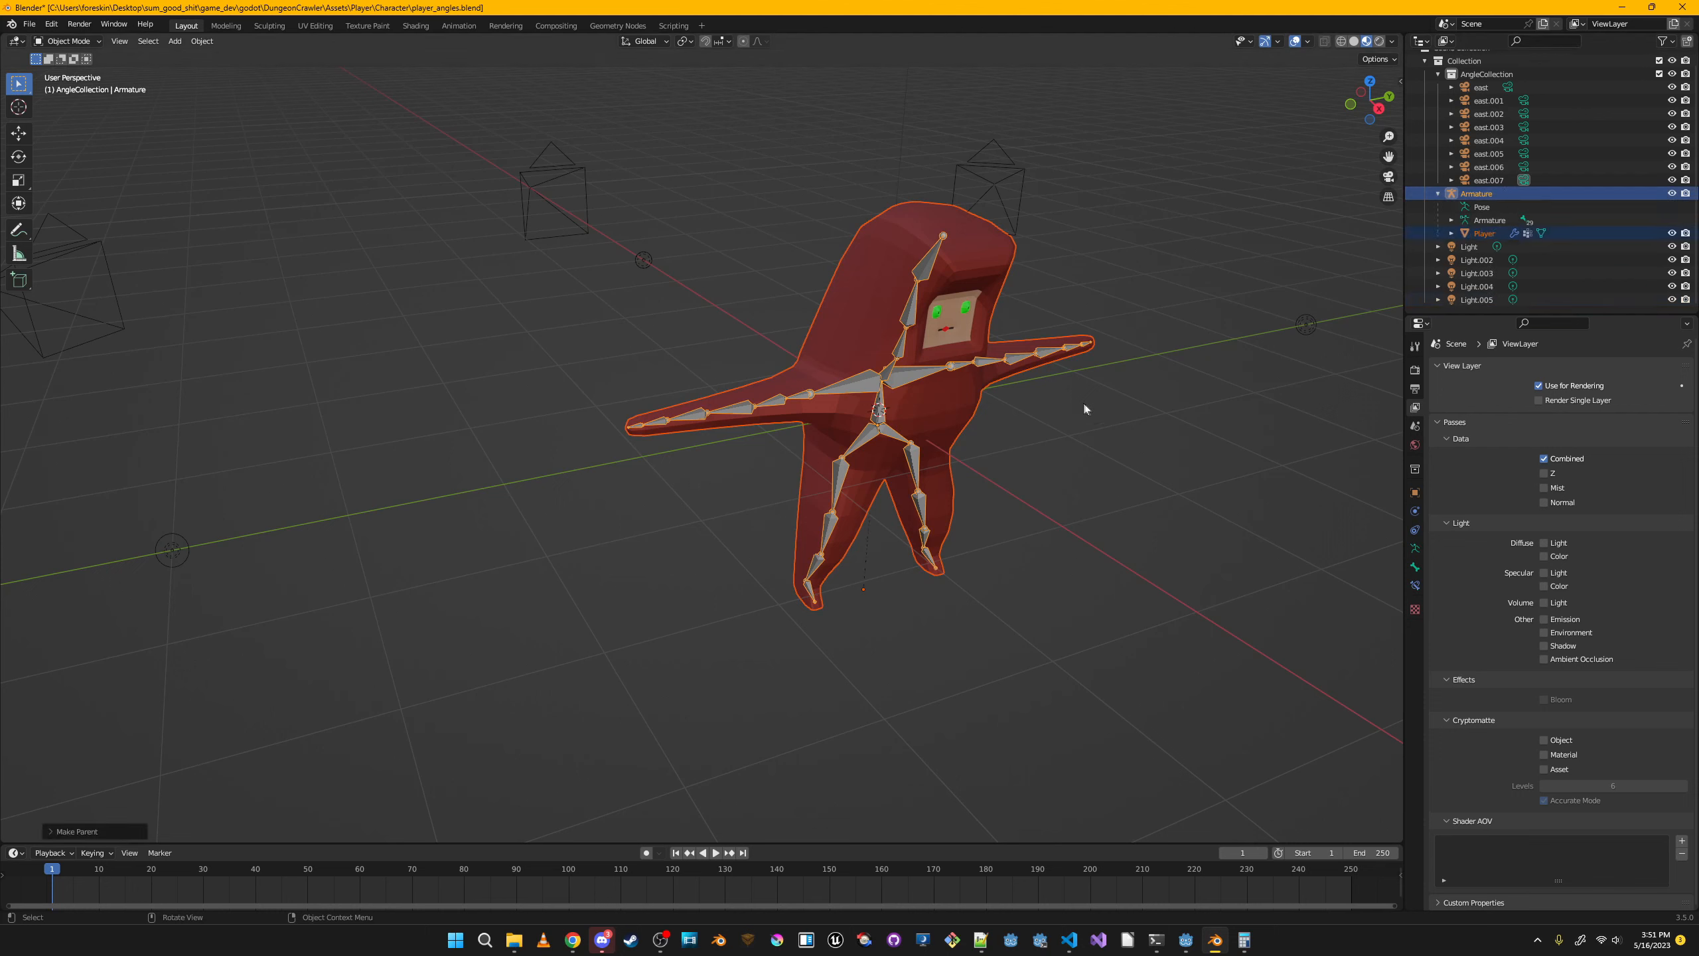
Try rotating the upper arm bone in Pose Mode with only the armature selected to test the deformation.
ctrl+click(1485, 233)
key(ctrl+Tab)
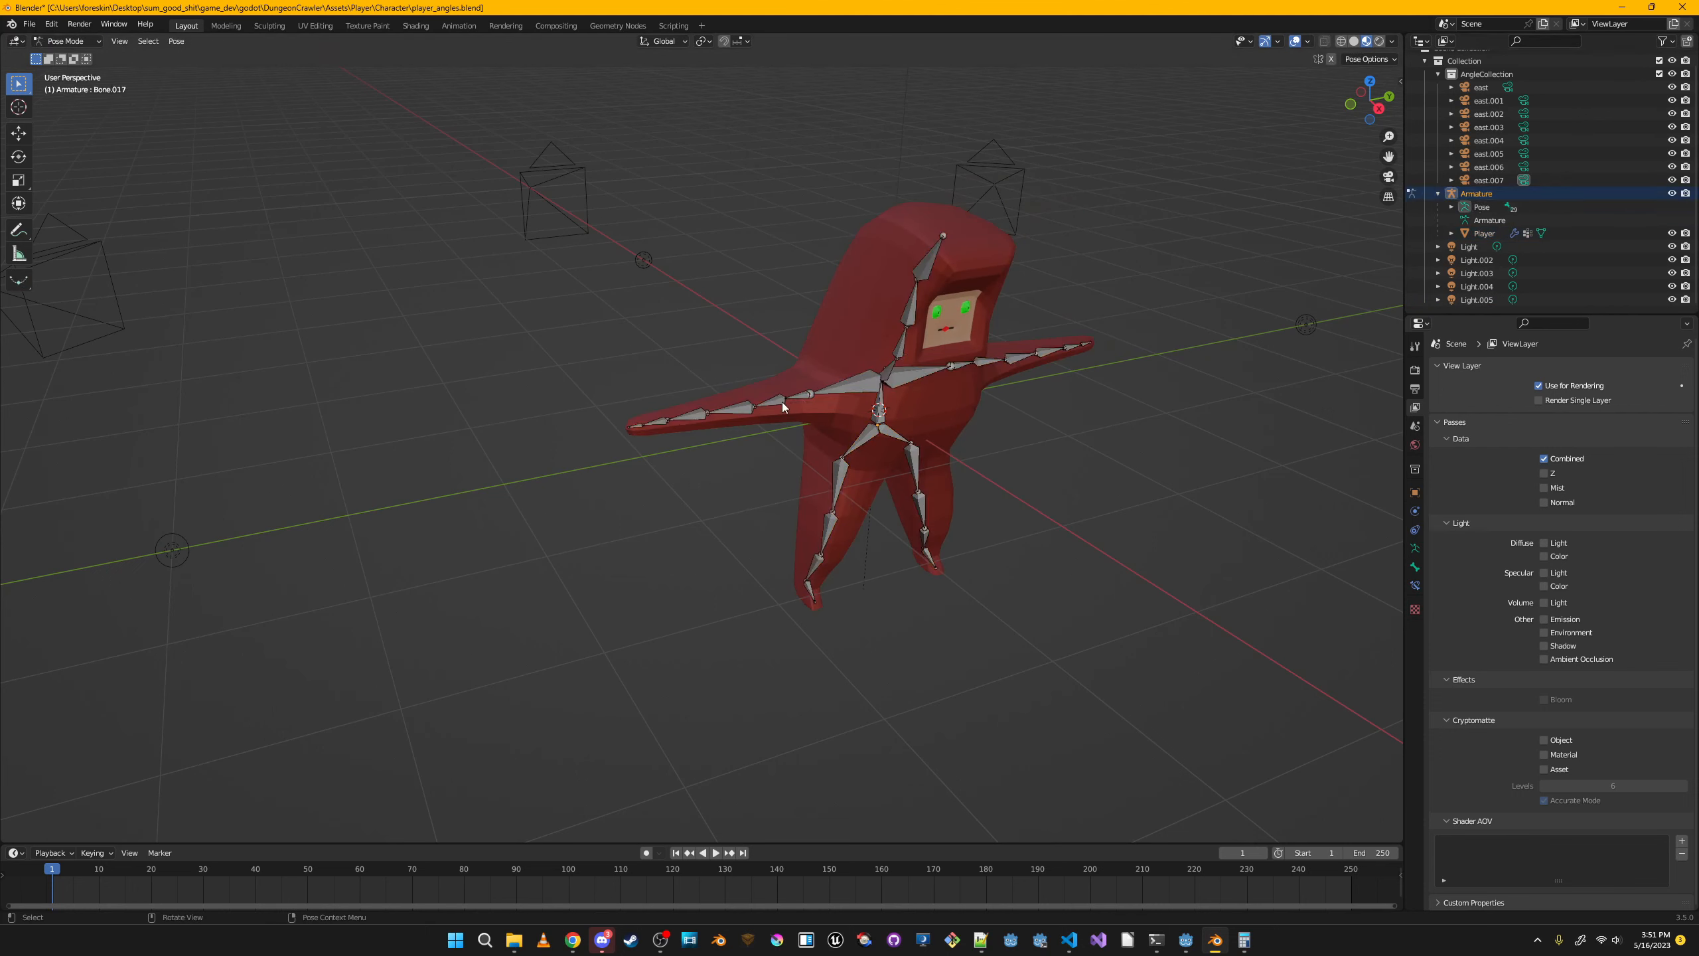
click(830, 391)
key(r)
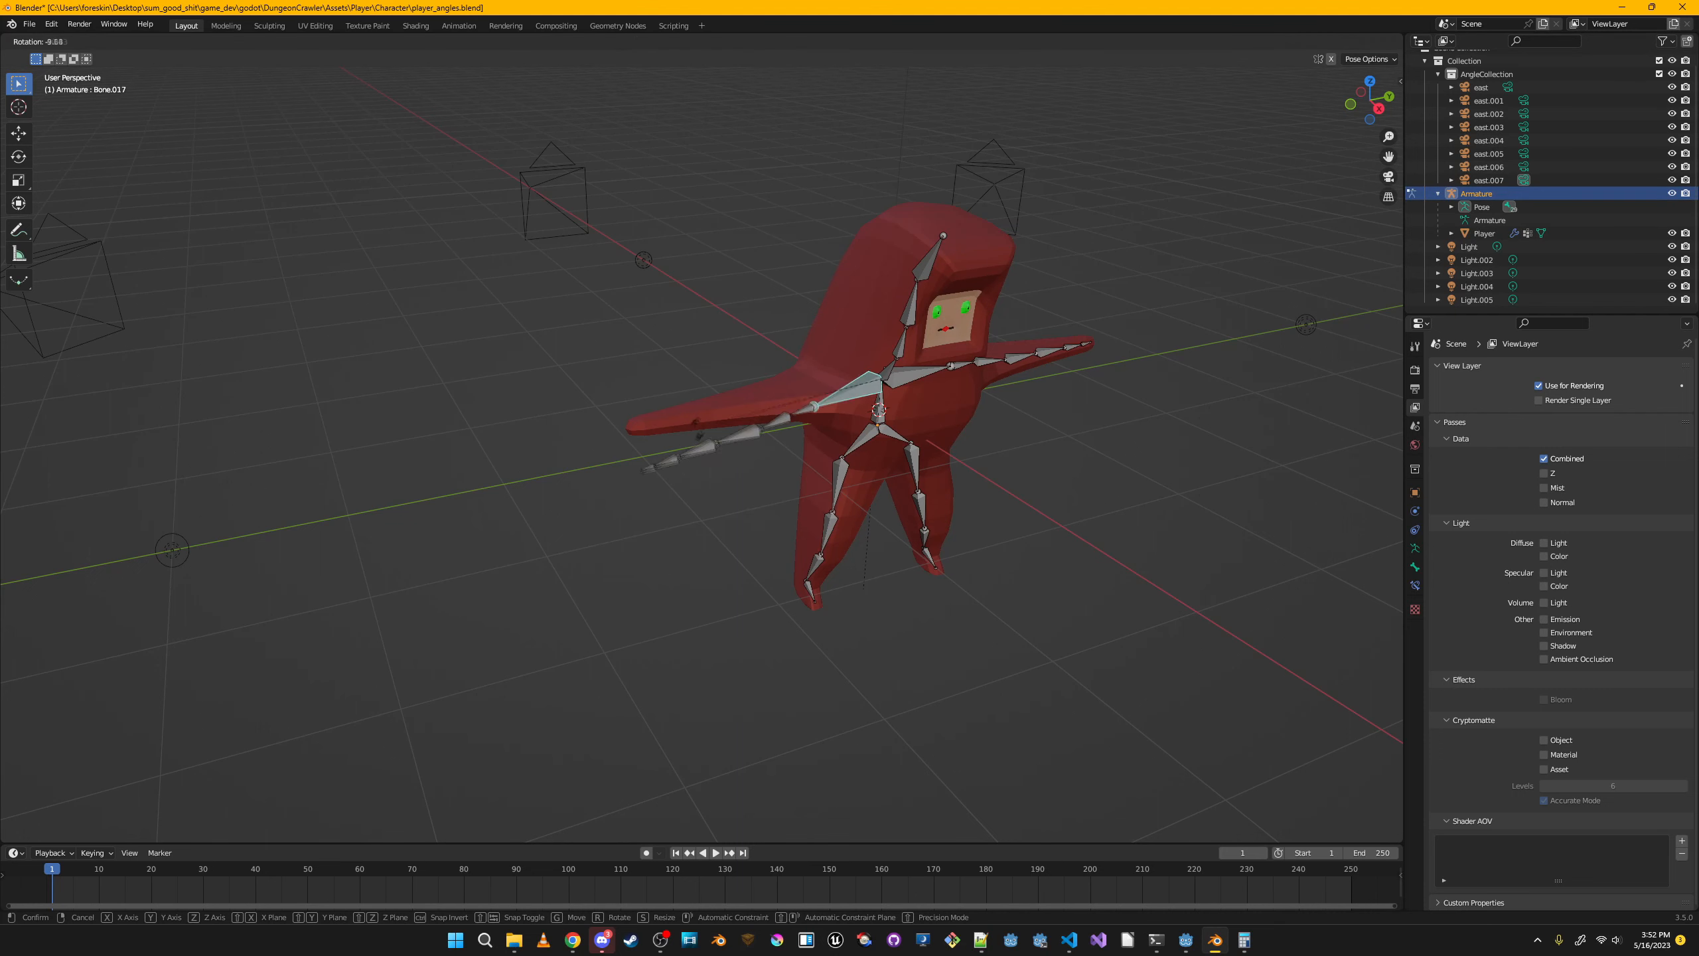
key(Escape)
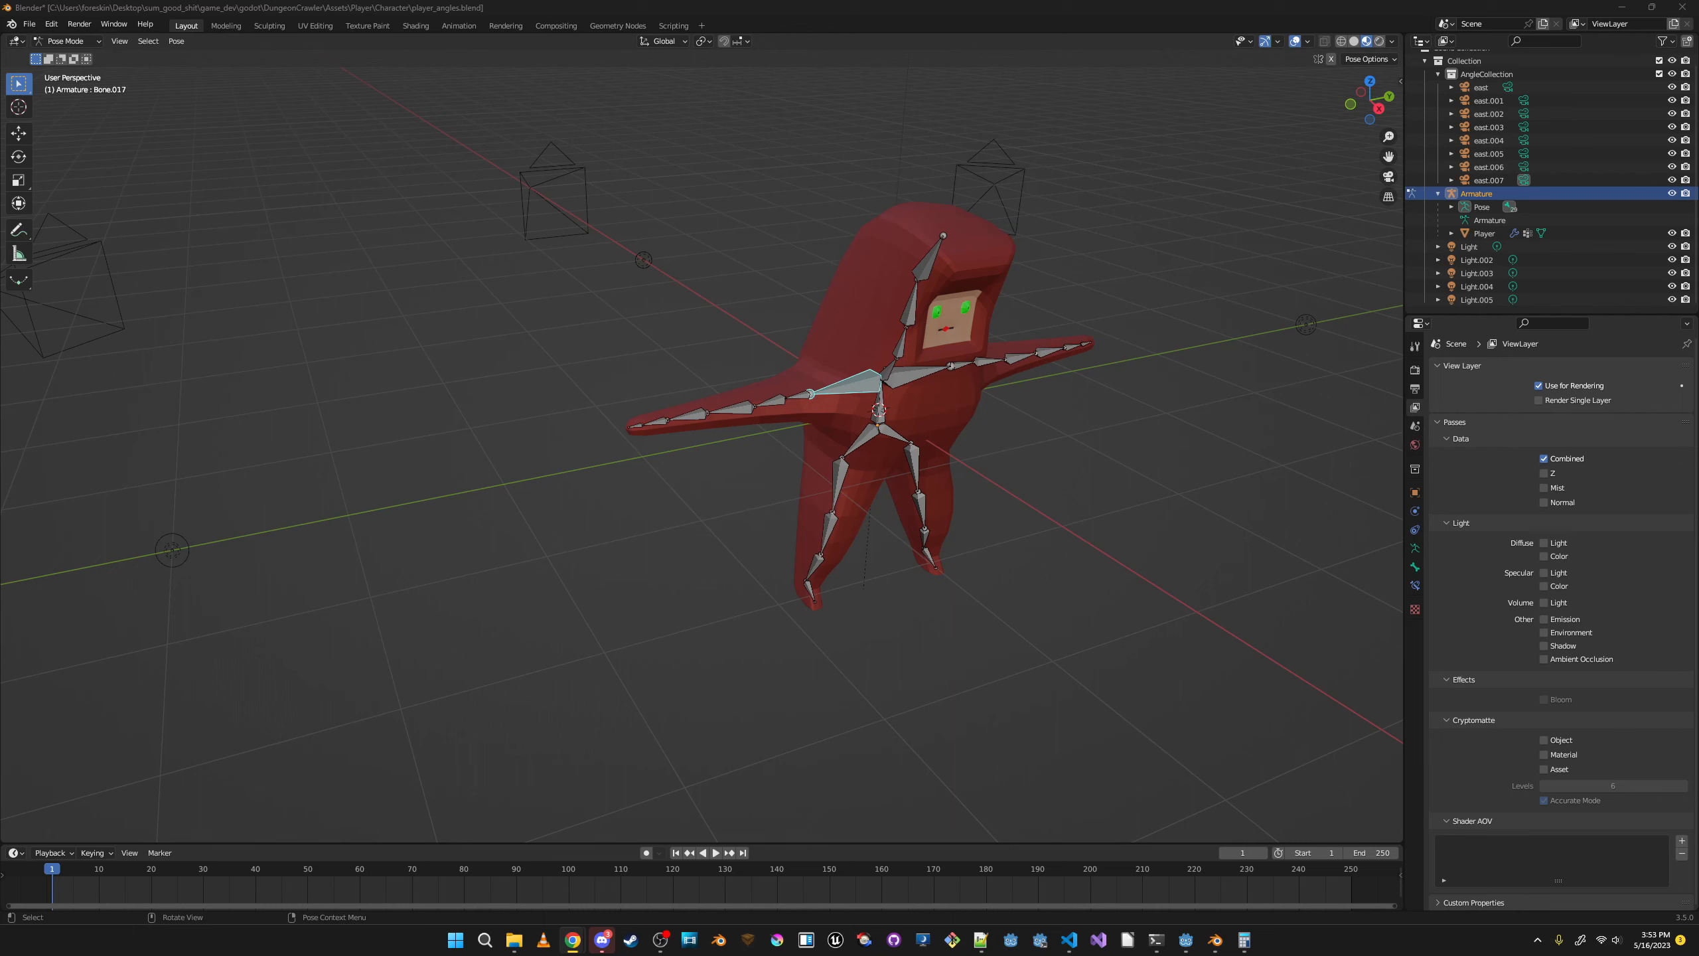
Restore the unparented Player mesh in Object Mode and parent it to the armature again With Automatic Weights.
click(1630, 221)
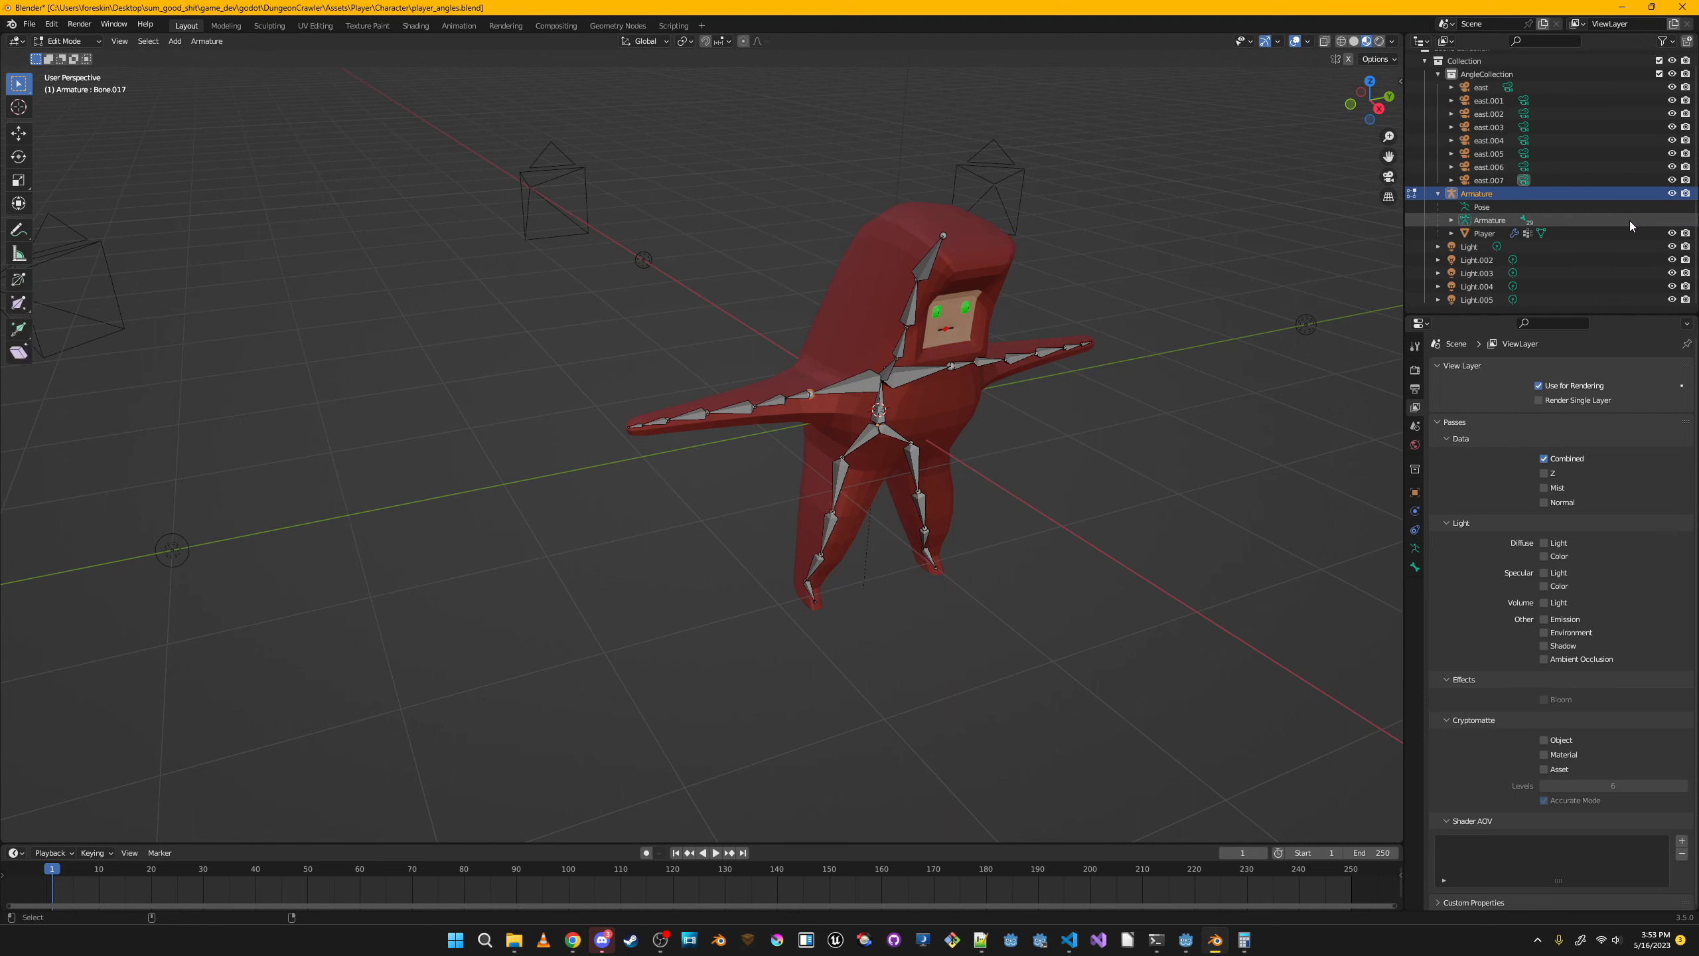
click(1097, 238)
click(1484, 300)
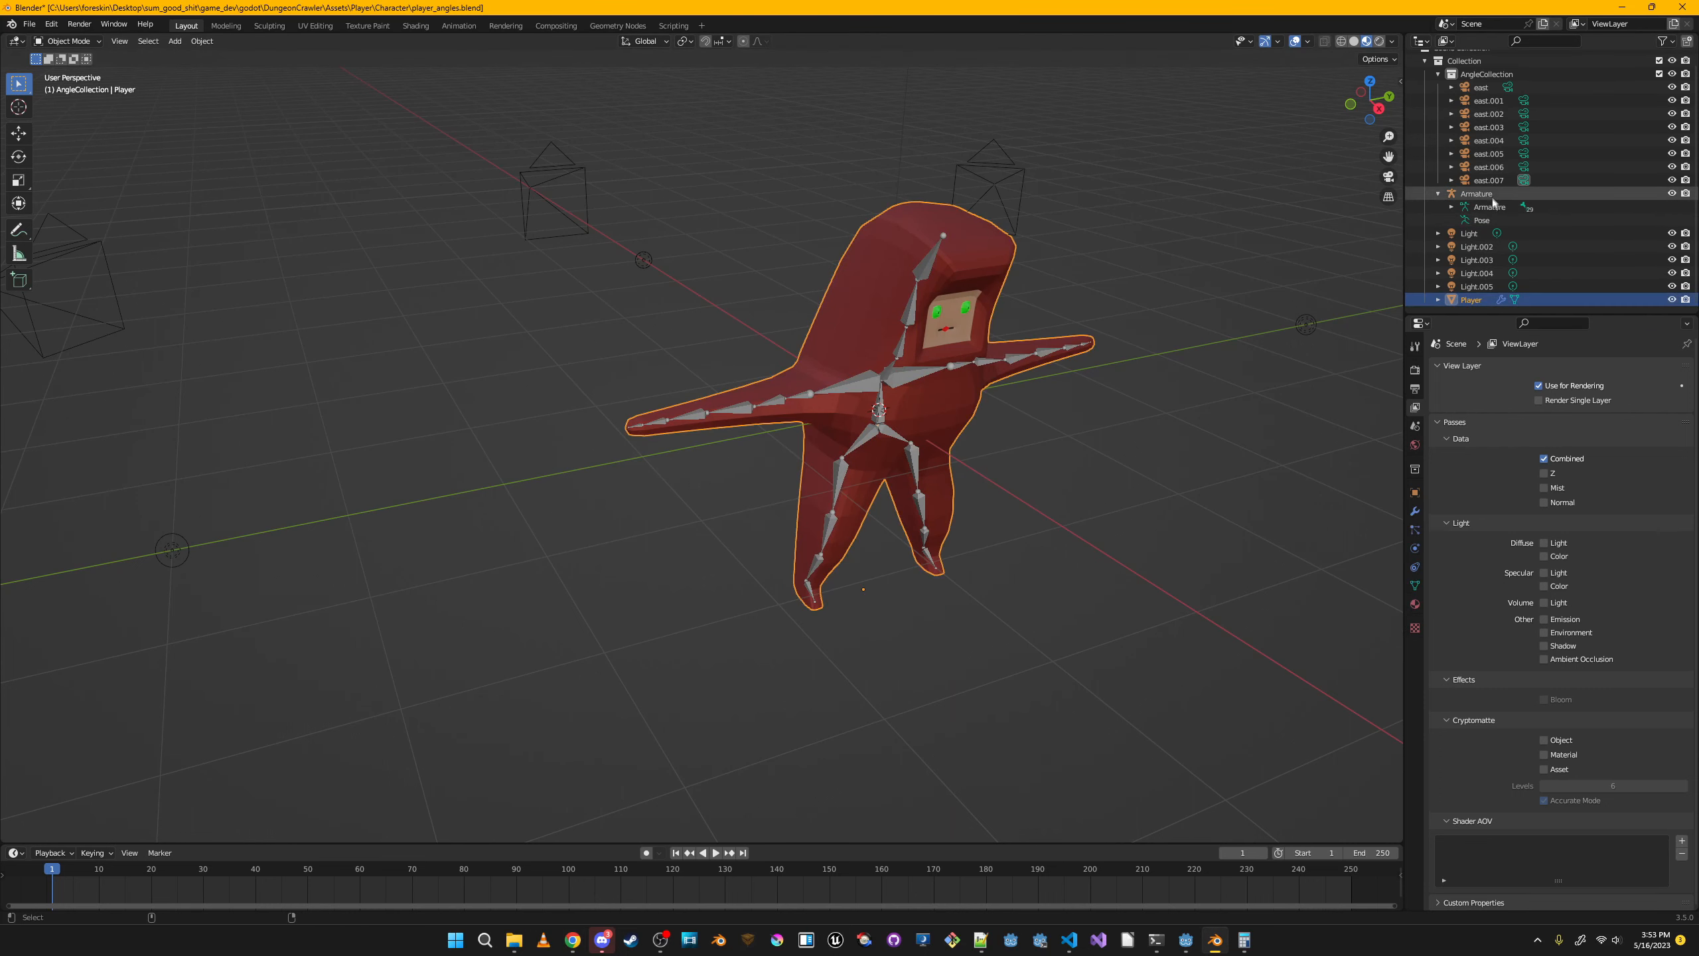
ctrl+click(1492, 194)
key(ctrl+p)
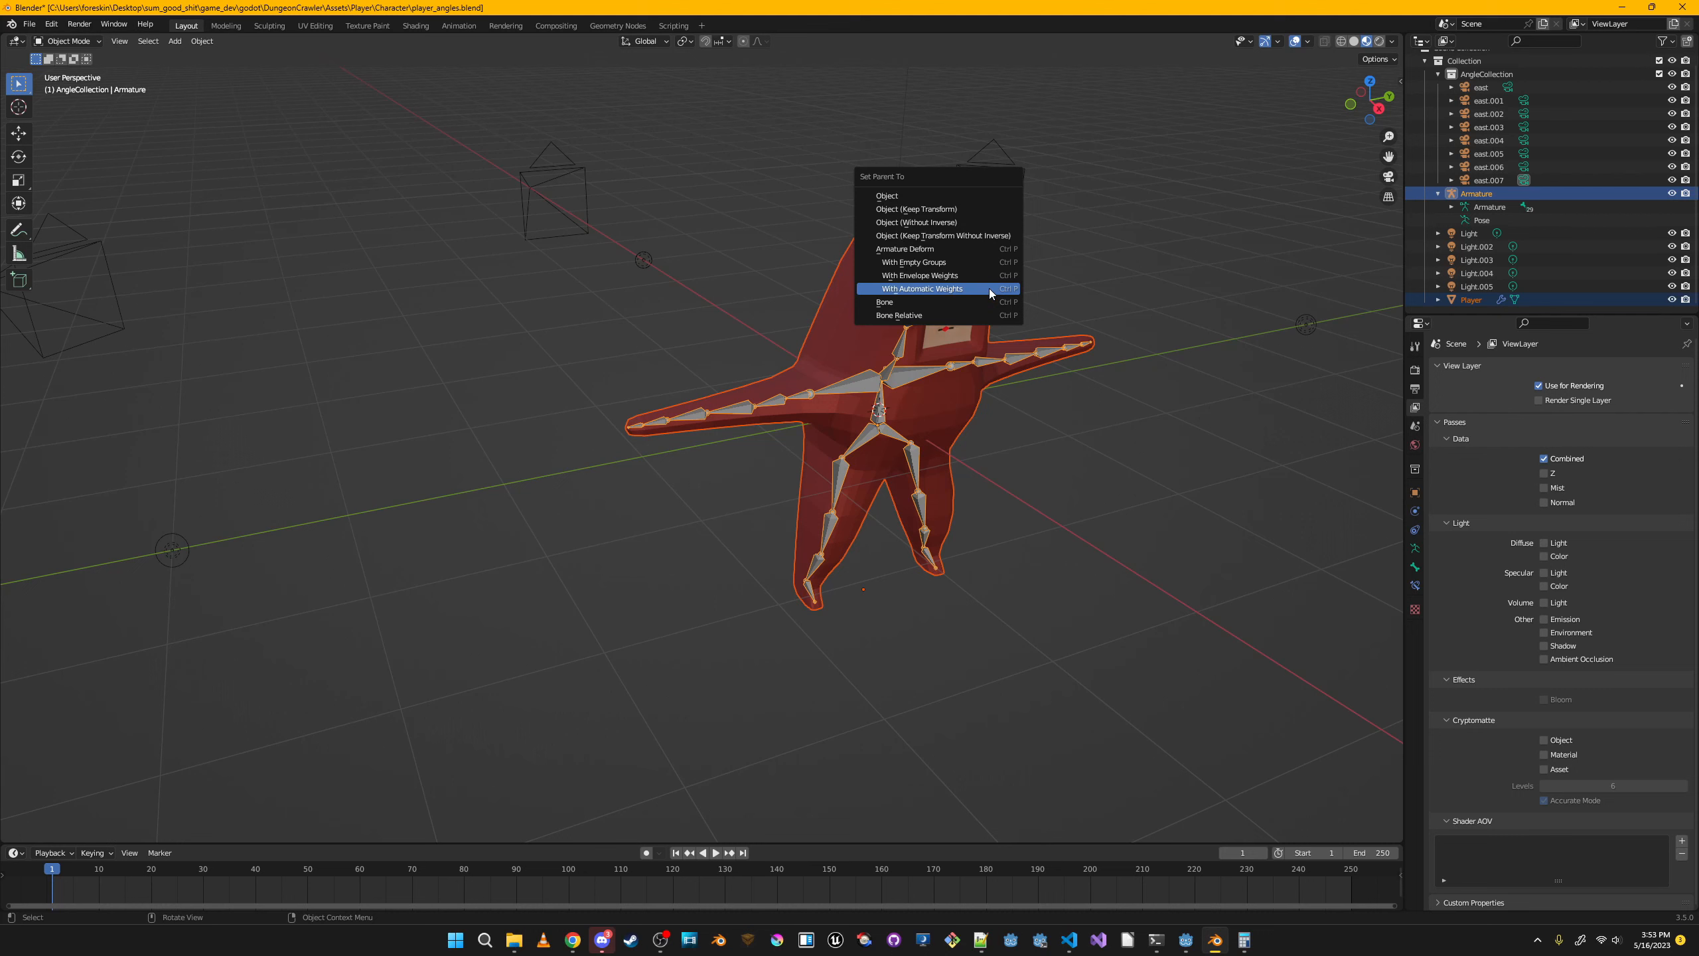
click(991, 289)
Switch the armature to Pose Mode and displace a forearm bone to test whether the arm mesh follows.
click(86, 47)
click(75, 84)
click(732, 410)
key(g)
click(731, 402)
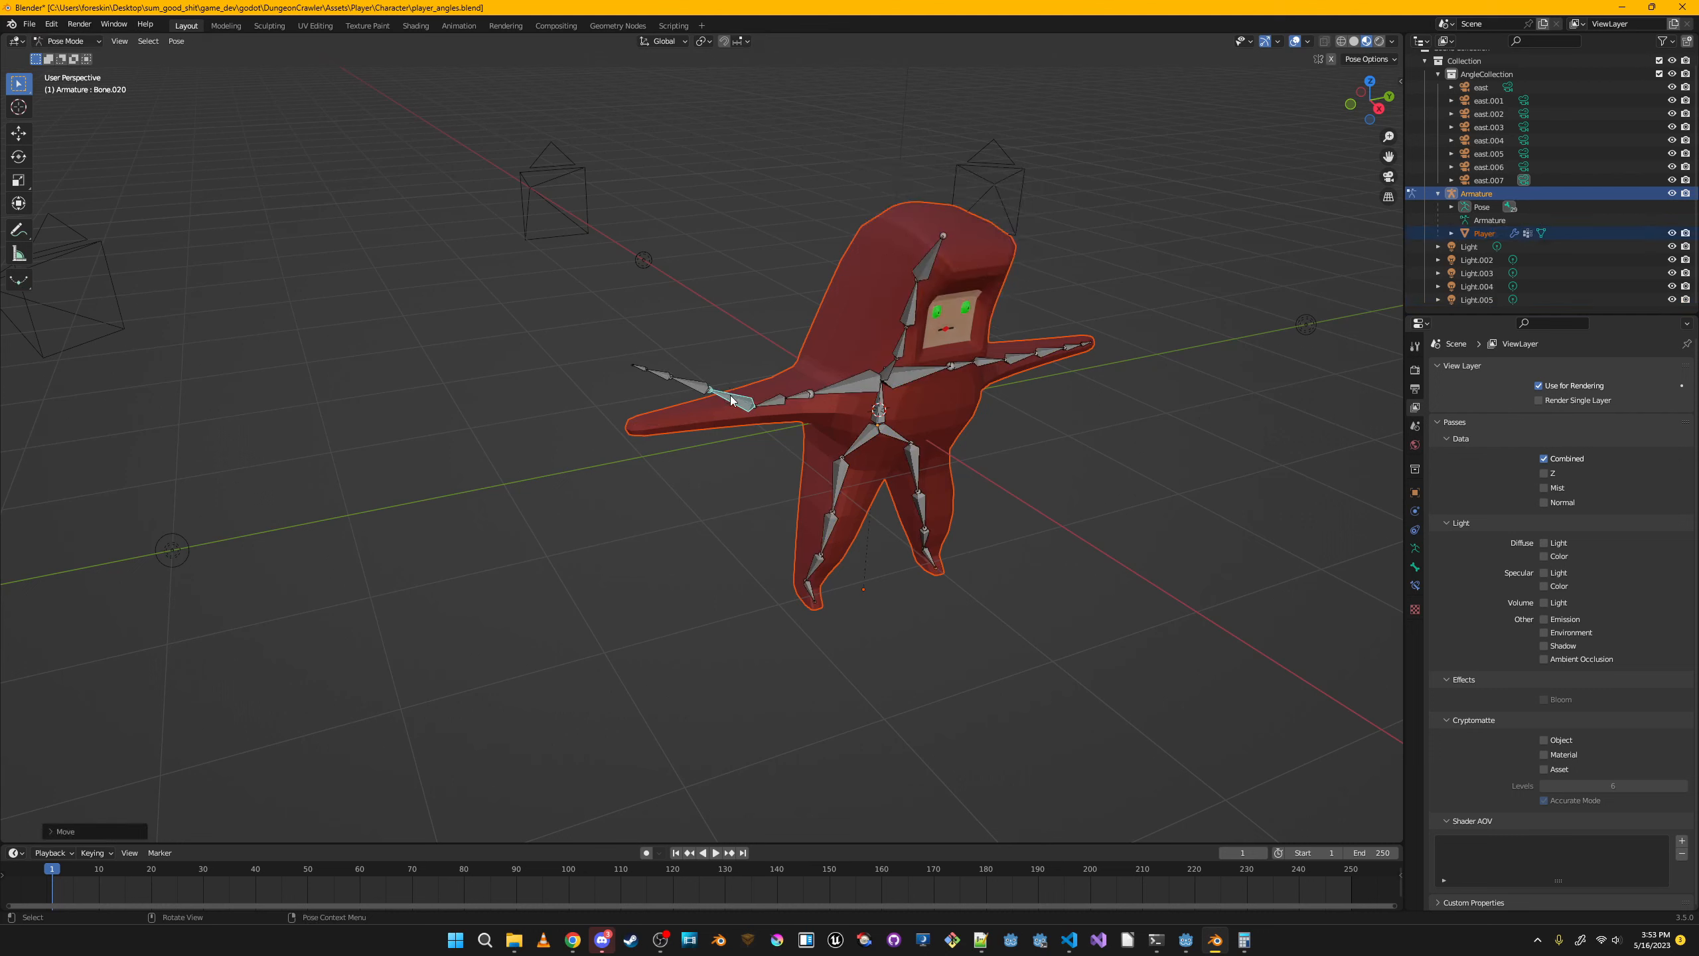
Reopen player_angles.blend from the recent files and parent the Player mesh to the armature with a weighted Armature Deform option.
click(843, 391)
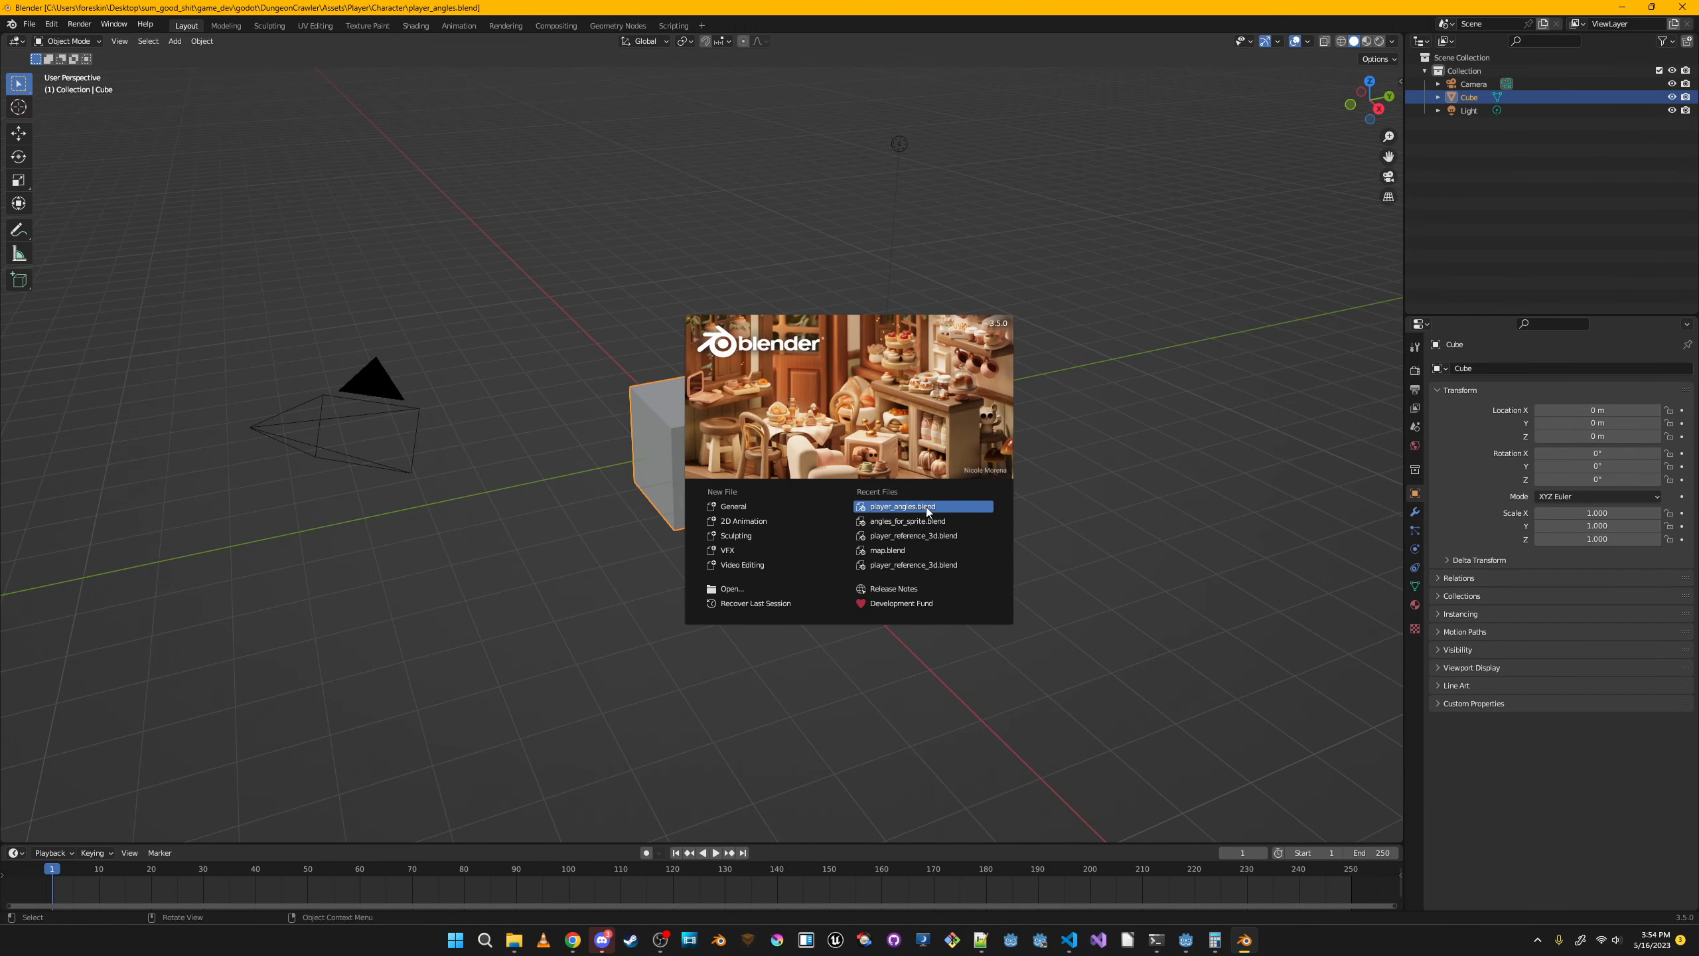
click(927, 506)
key(ctrl+p)
click(920, 415)
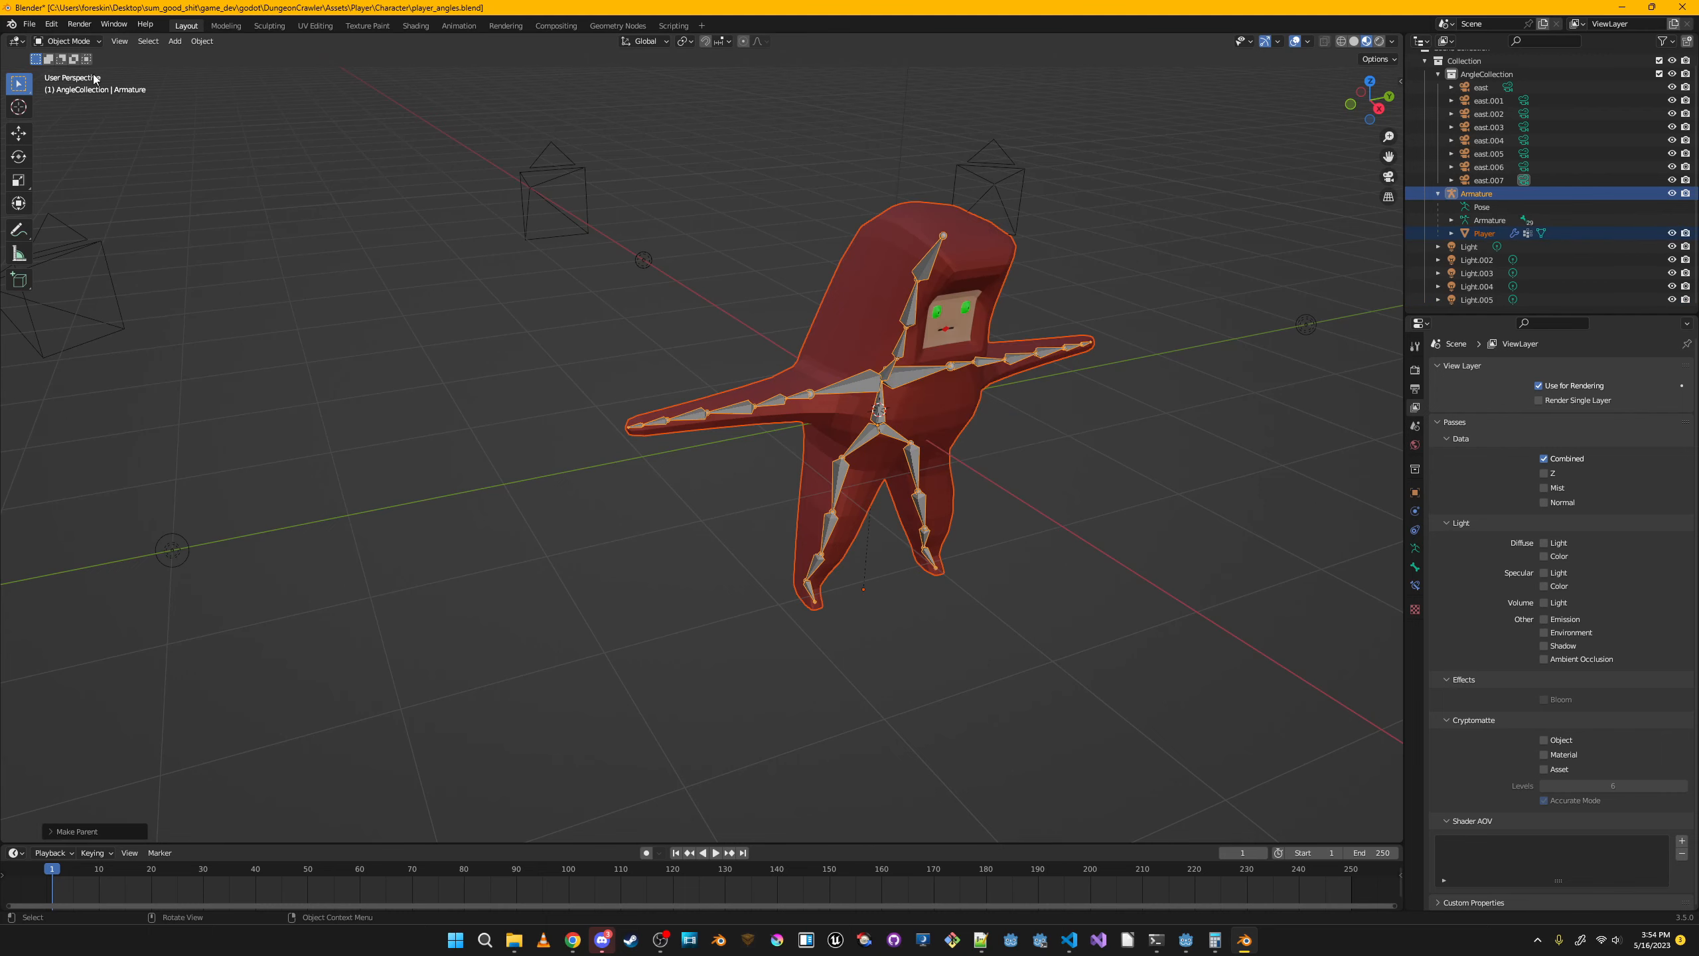
Undo the armature's switch to Pose Mode and the parenting of the Player mesh.
middle_drag(602, 375, 1004, 428)
key(ctrl+Tab)
ctrl+click(1483, 233)
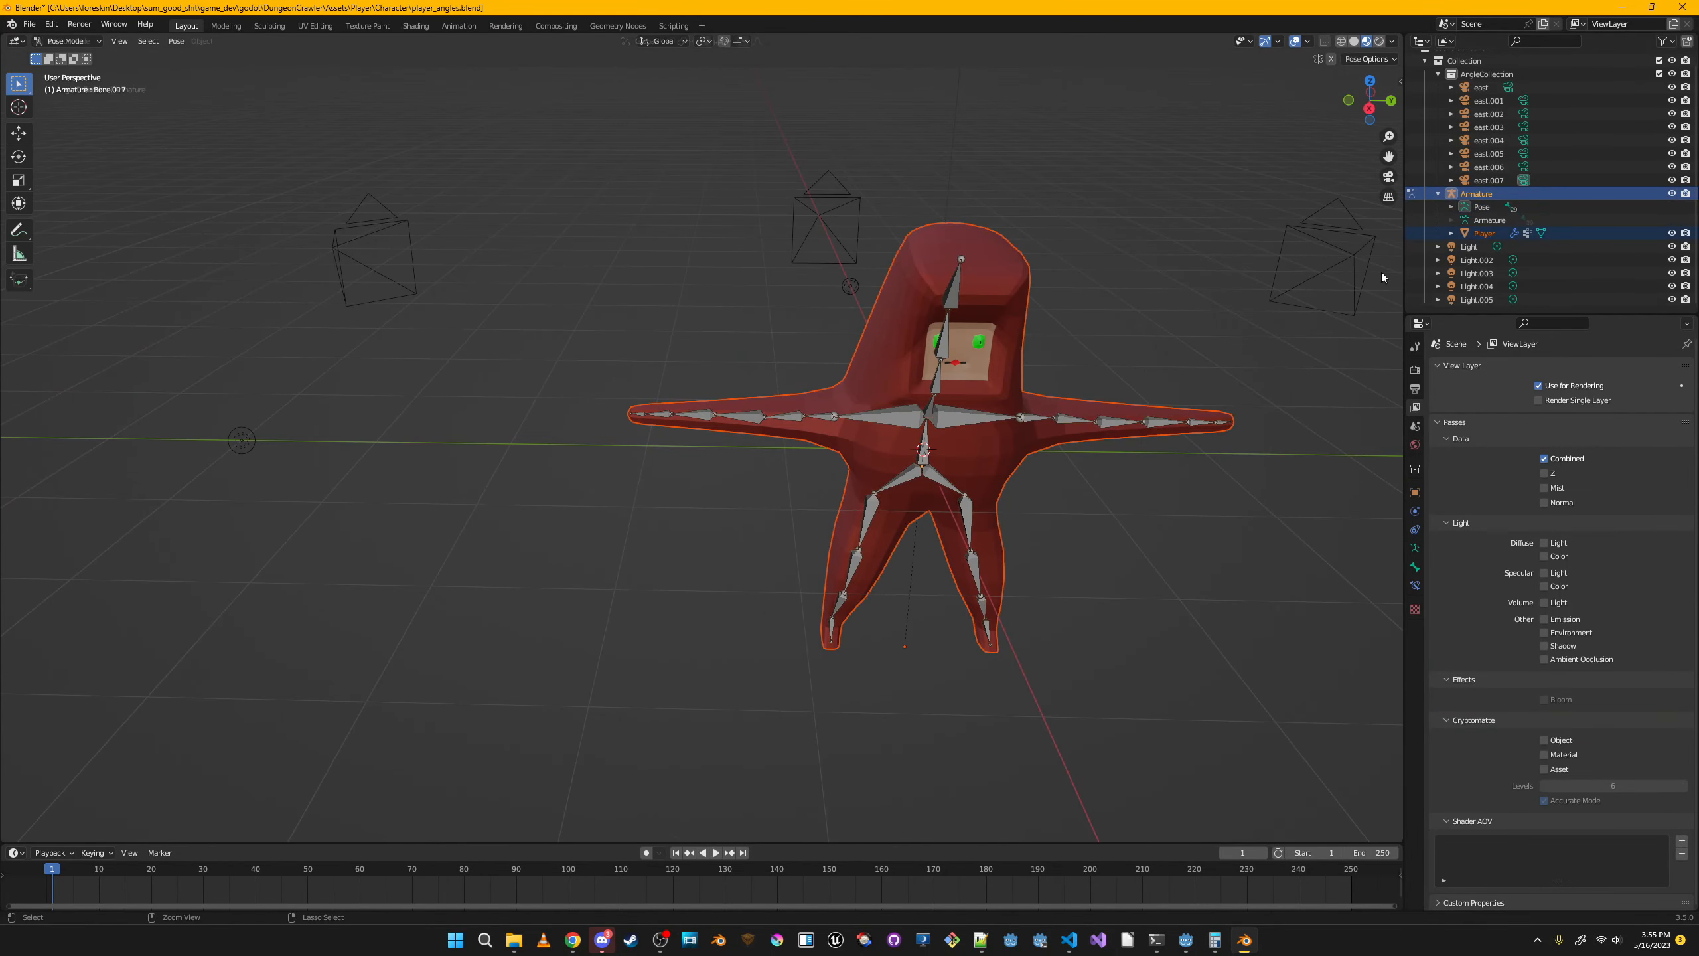
key(ctrl+z)
key(ctrl+z)
key(ctrl+z)
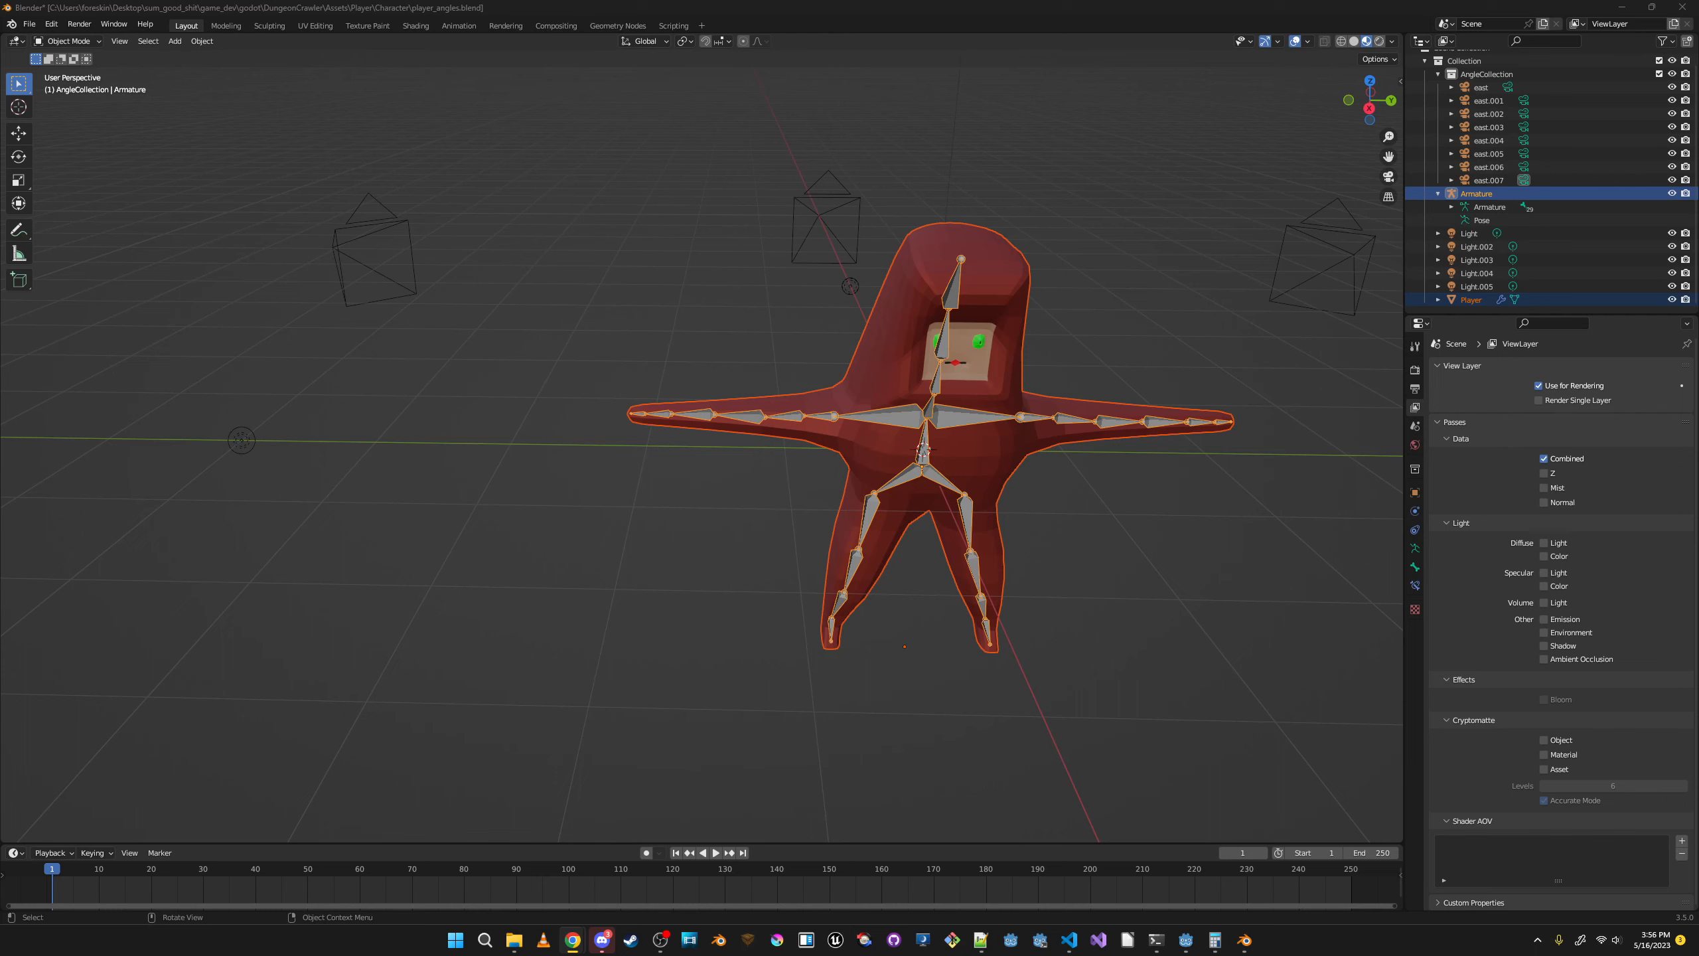
Try parenting the Player mesh to the active armature using plain Armature Deform and check it in Pose Mode.
click(1000, 290)
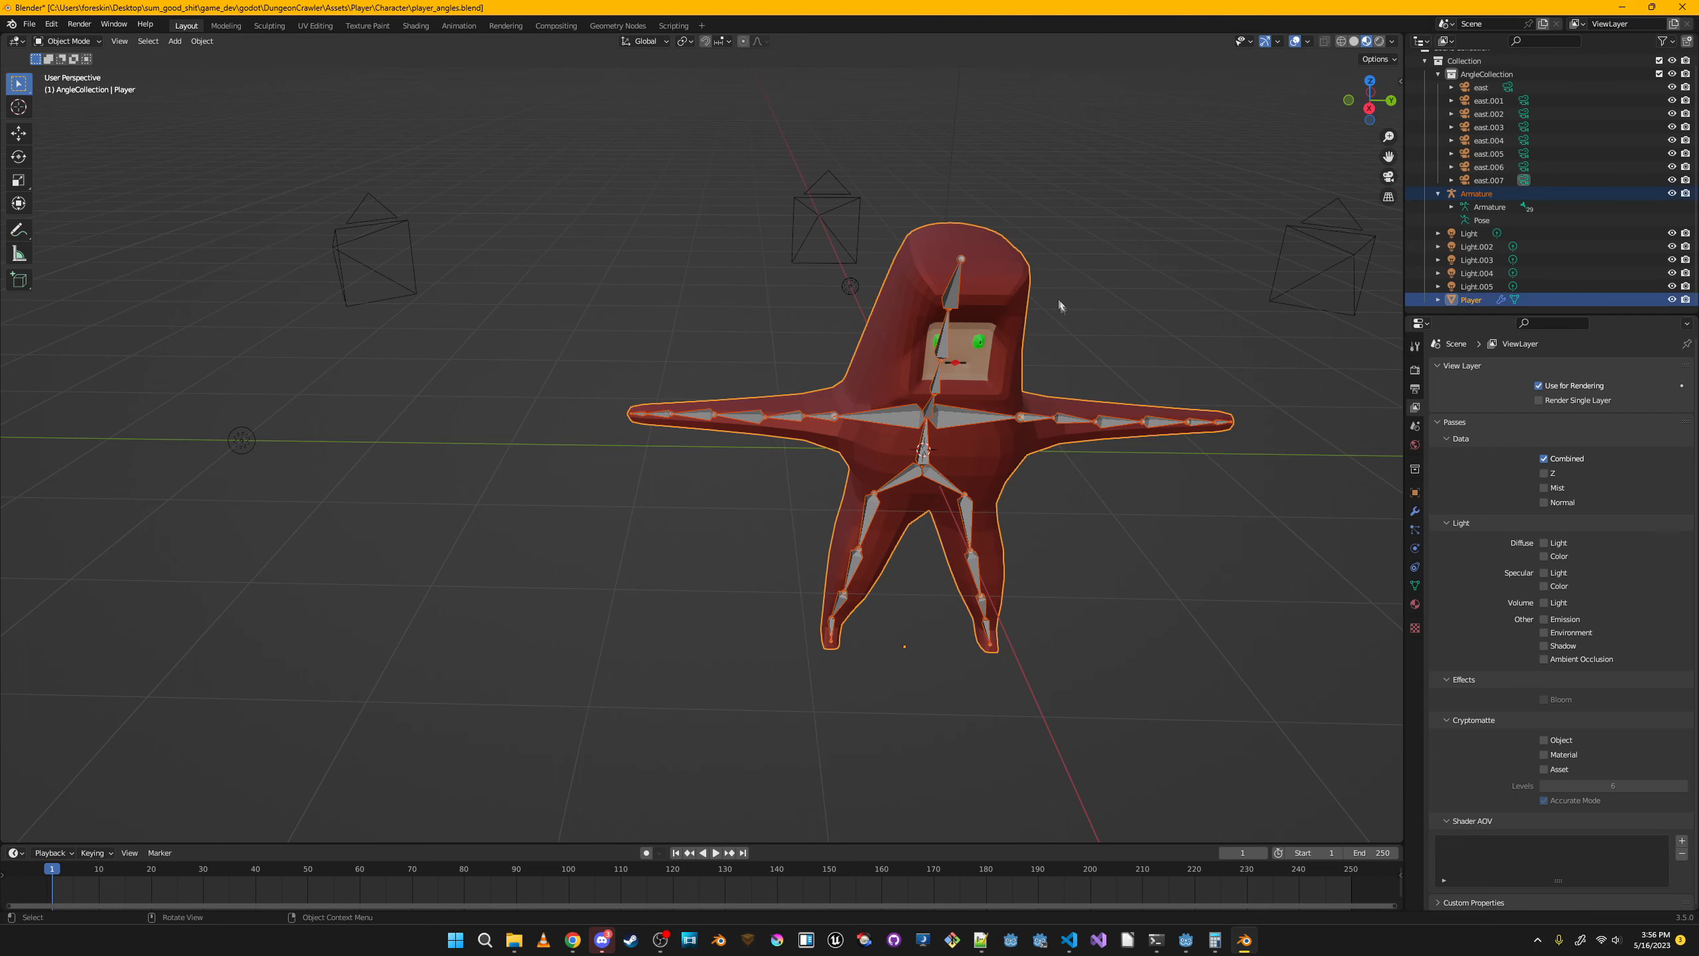
key(ctrl+p)
ctrl+click(1486, 194)
key(ctrl+p)
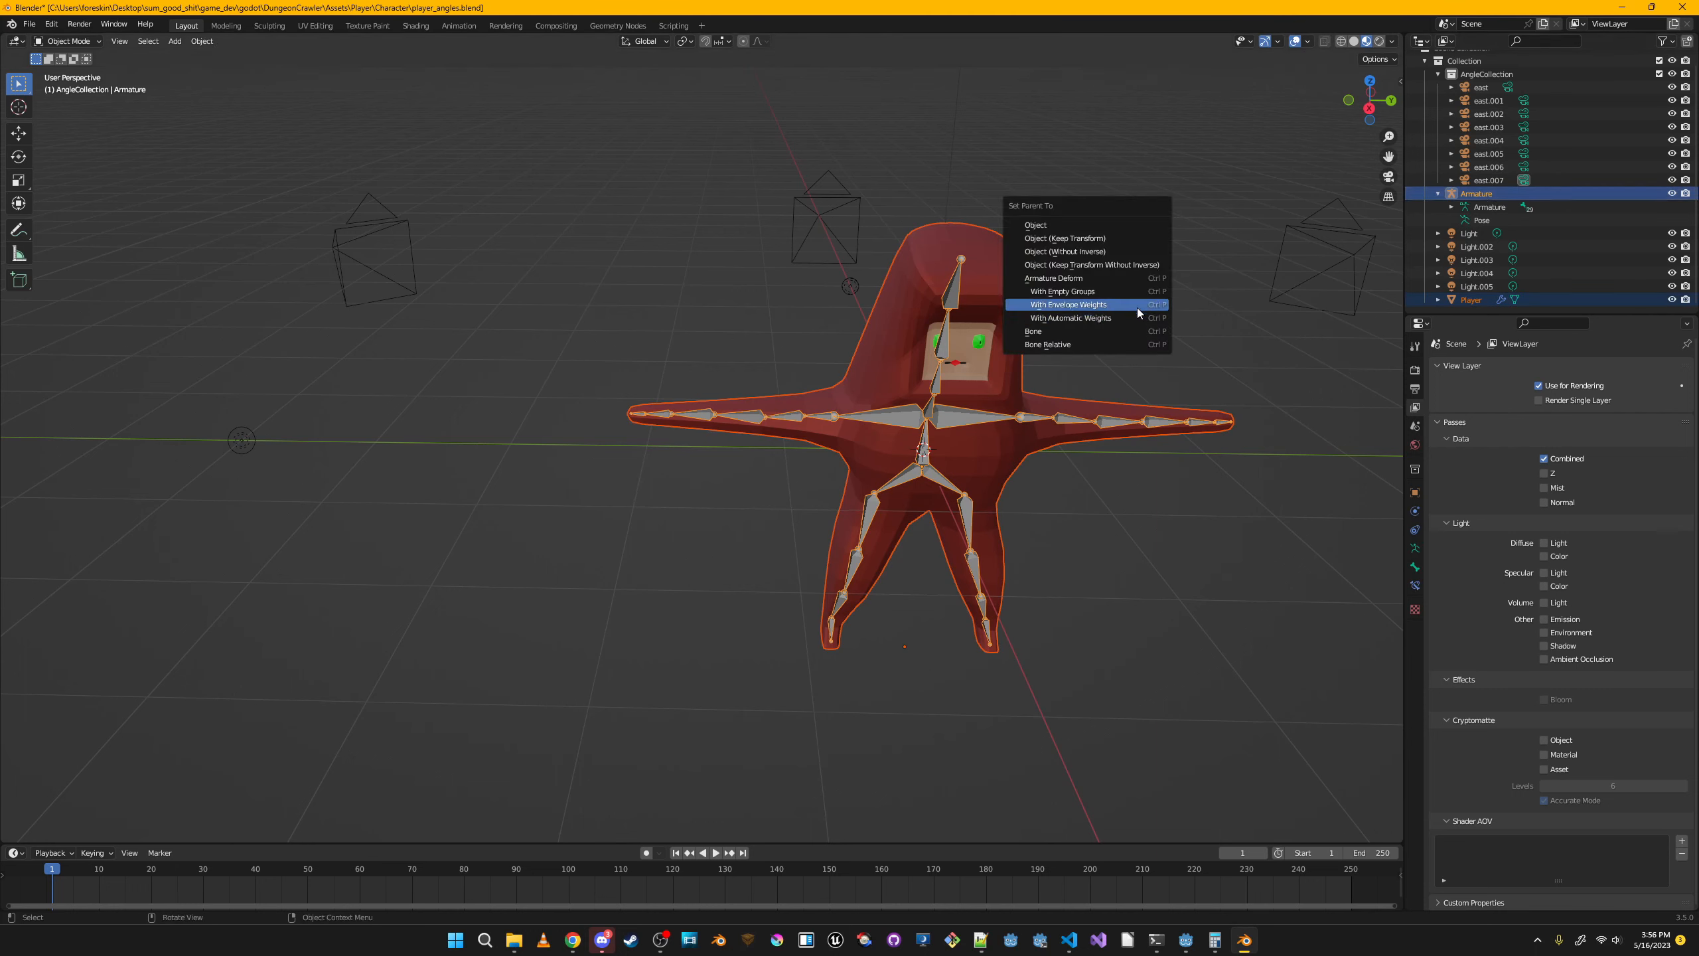
click(1132, 280)
key(Tab)
key(Tab)
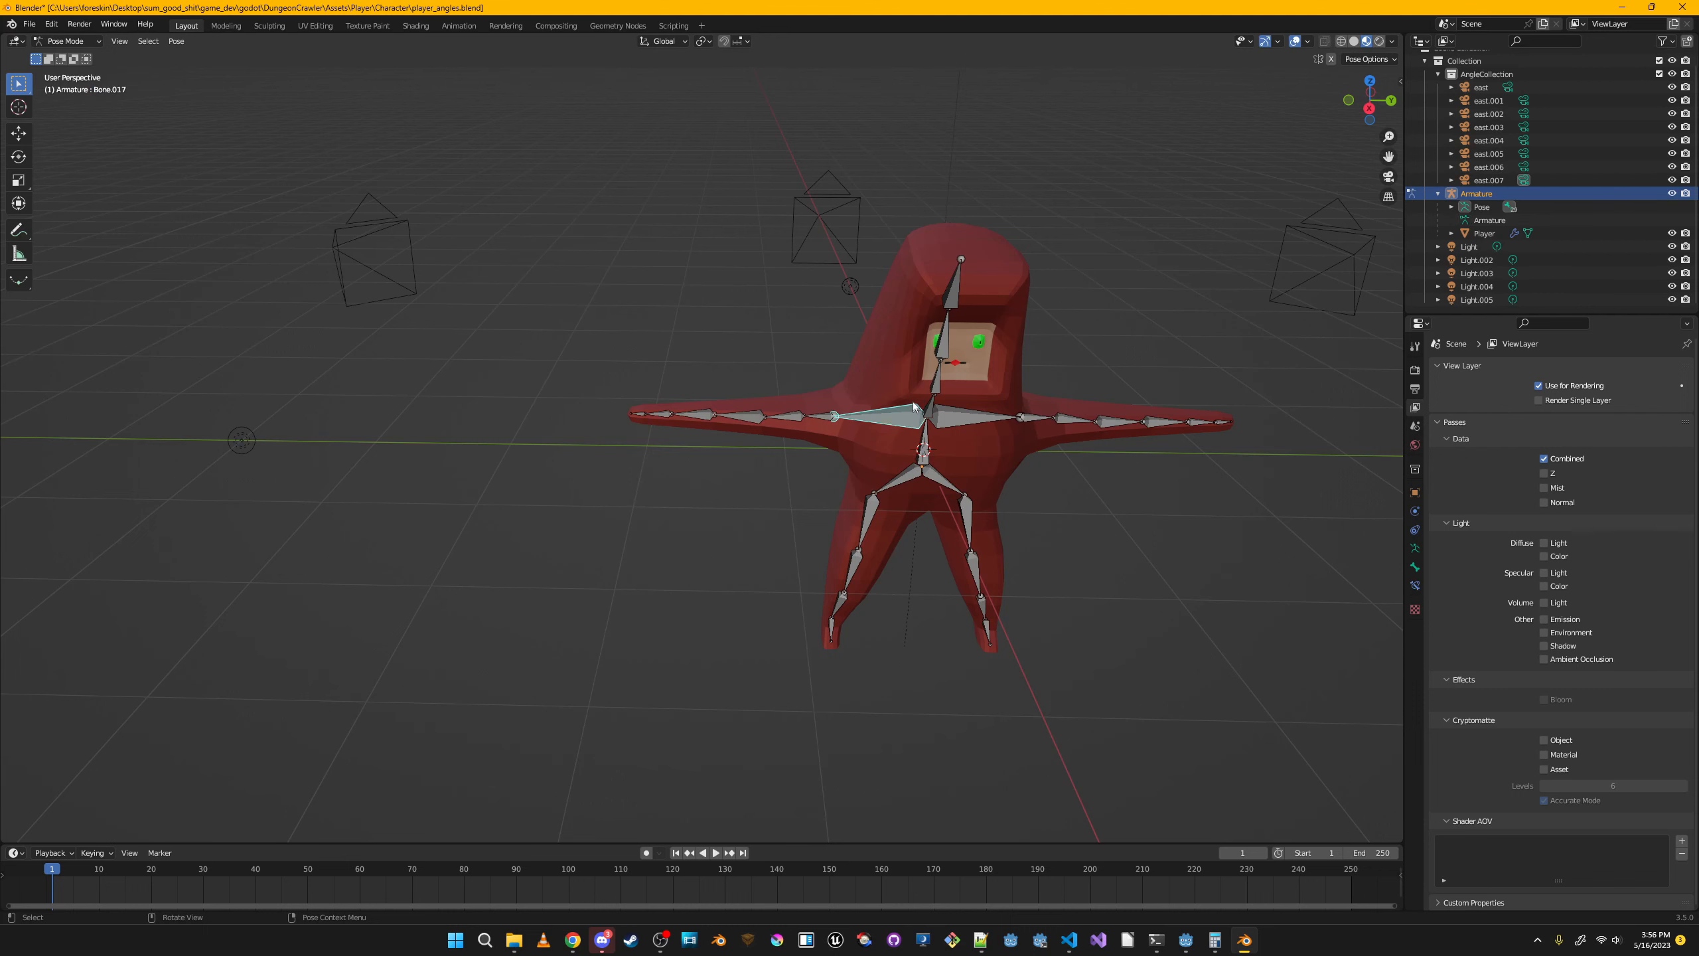
key(Tab)
key(Tab)
click(1153, 421)
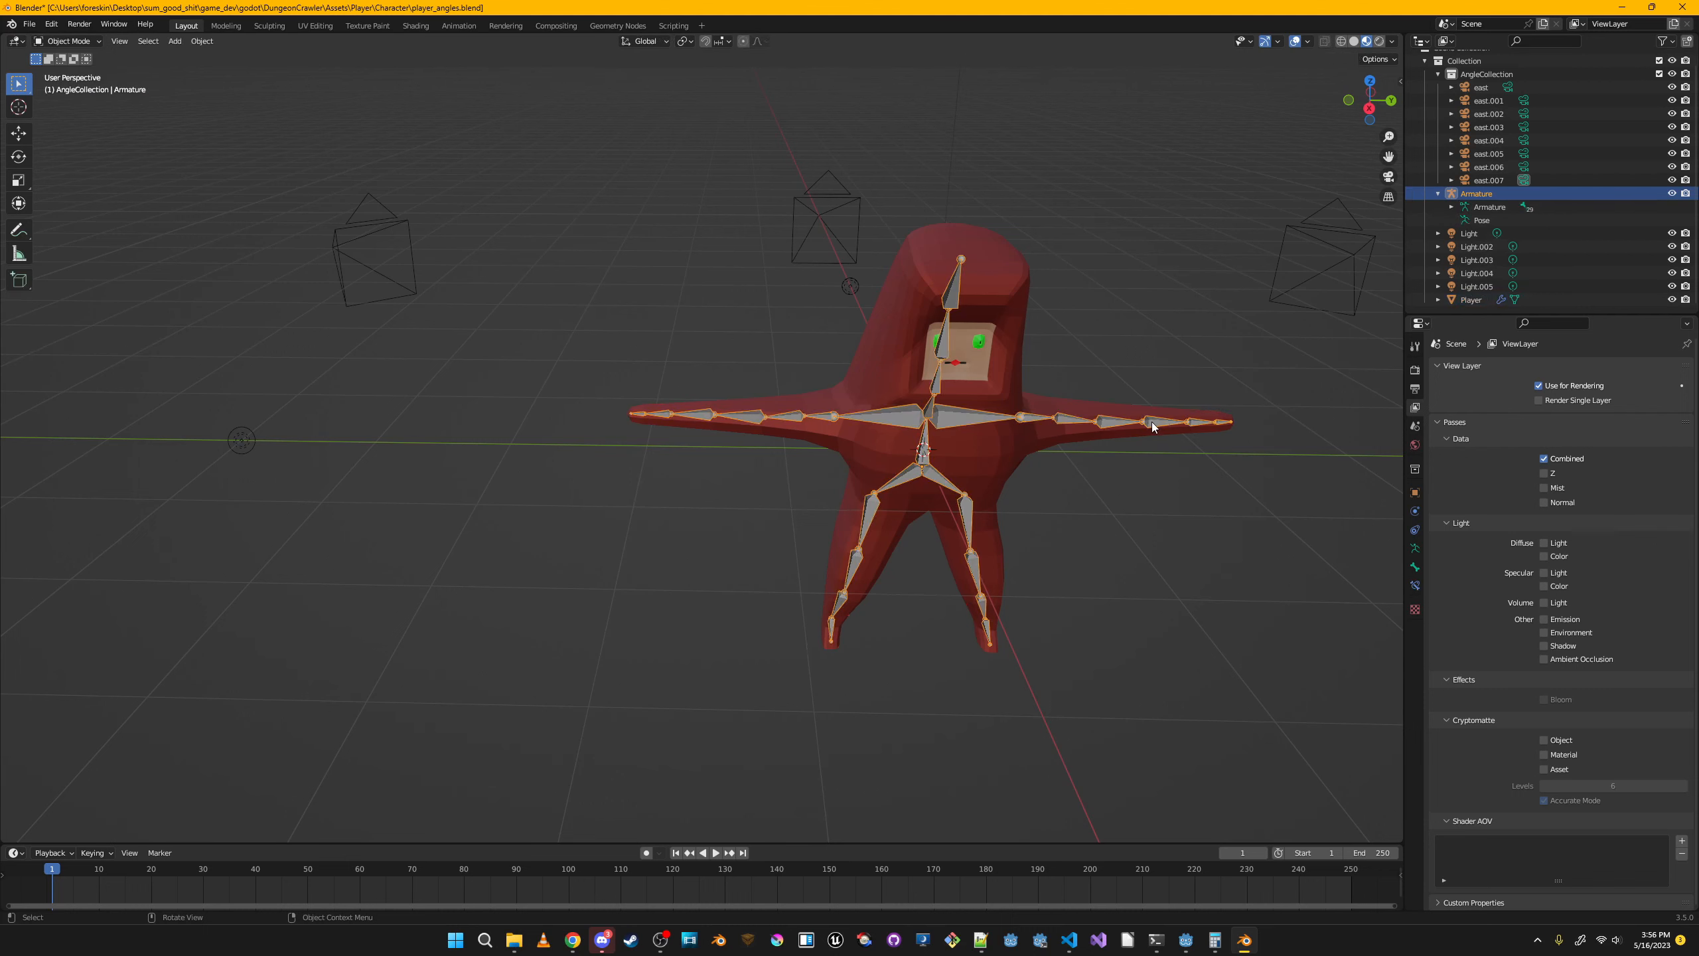
Parent the Player mesh to the armature again using a weighted Armature Deform option and try rotating an arm bone in Pose Mode.
ctrl+click(1479, 301)
ctrl+click(1481, 194)
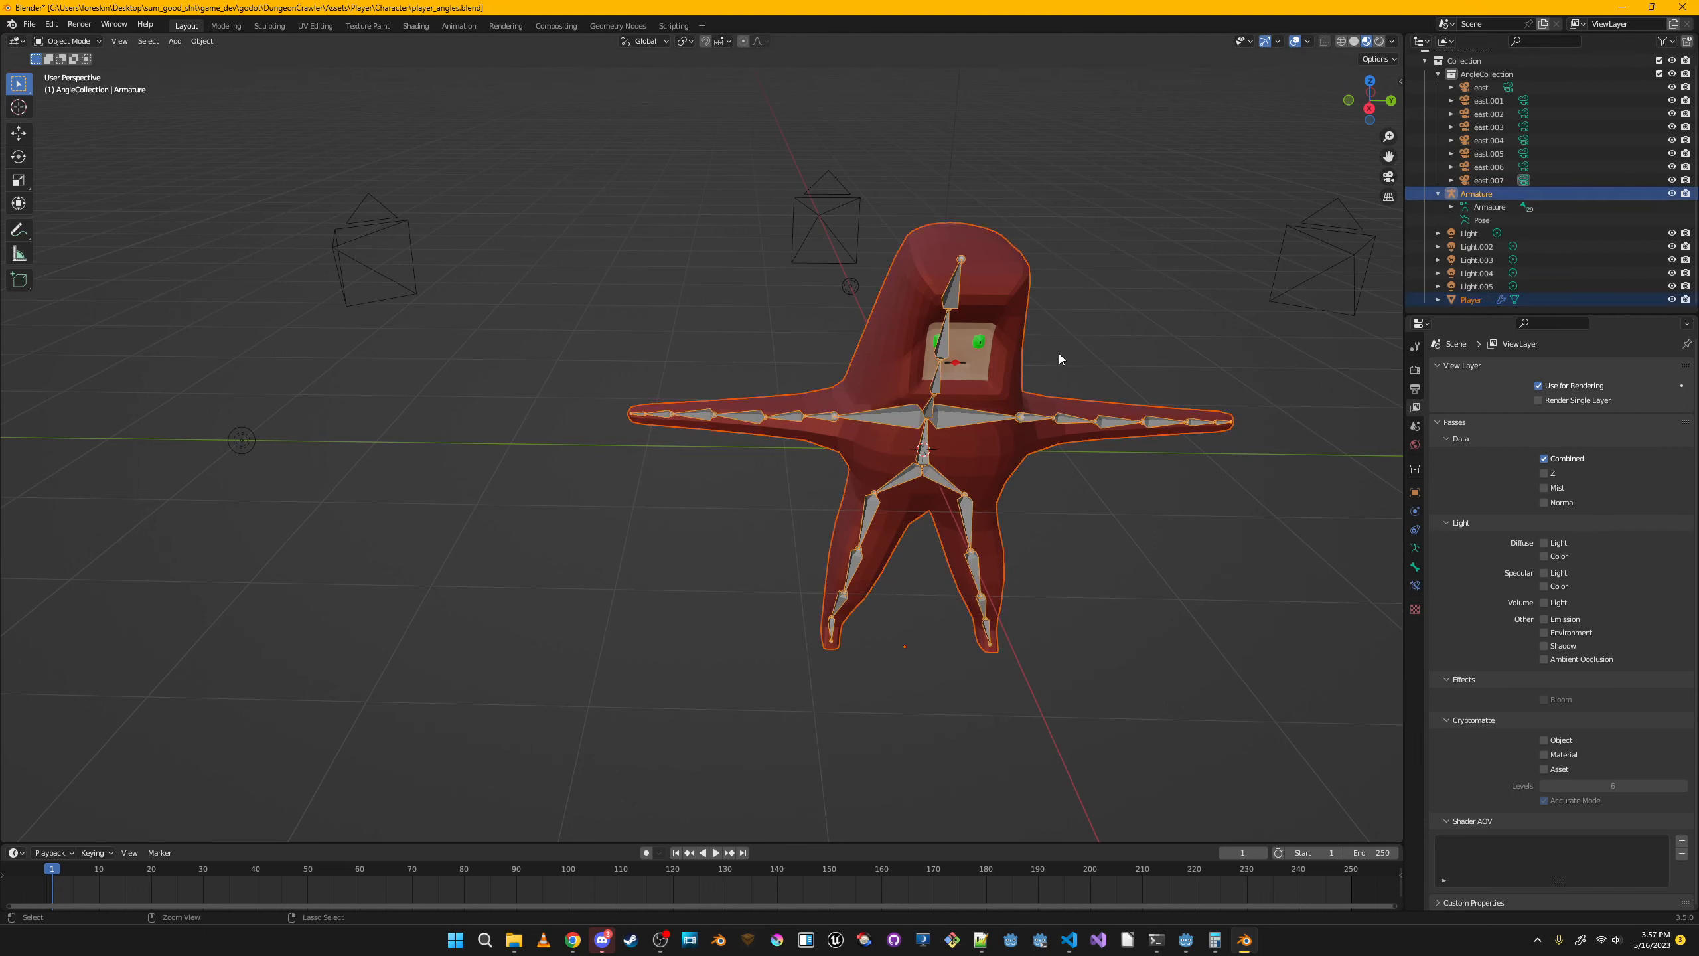
key(ctrl+p)
click(1030, 393)
key(ctrl+Tab)
click(1108, 412)
key(r)
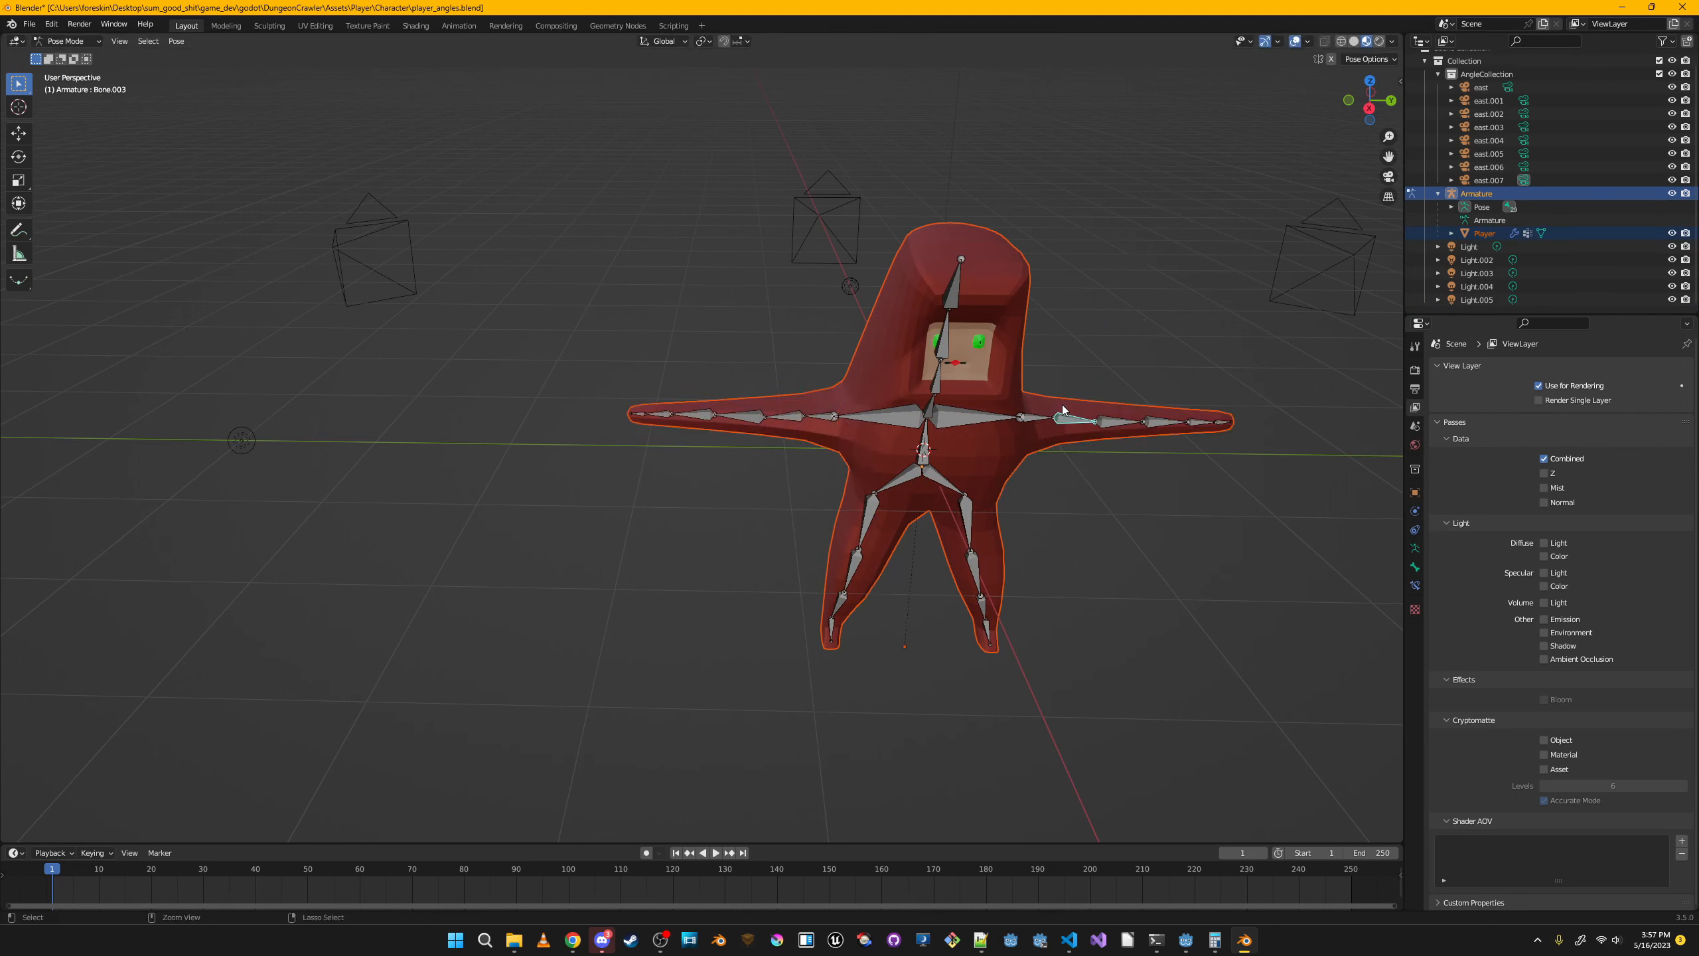
right_click(1109, 409)
click(1219, 423)
Return to Object Mode and examine the Player mesh's modifier stack, including the Mirror modifier's options.
key(Tab)
click(68, 42)
click(68, 56)
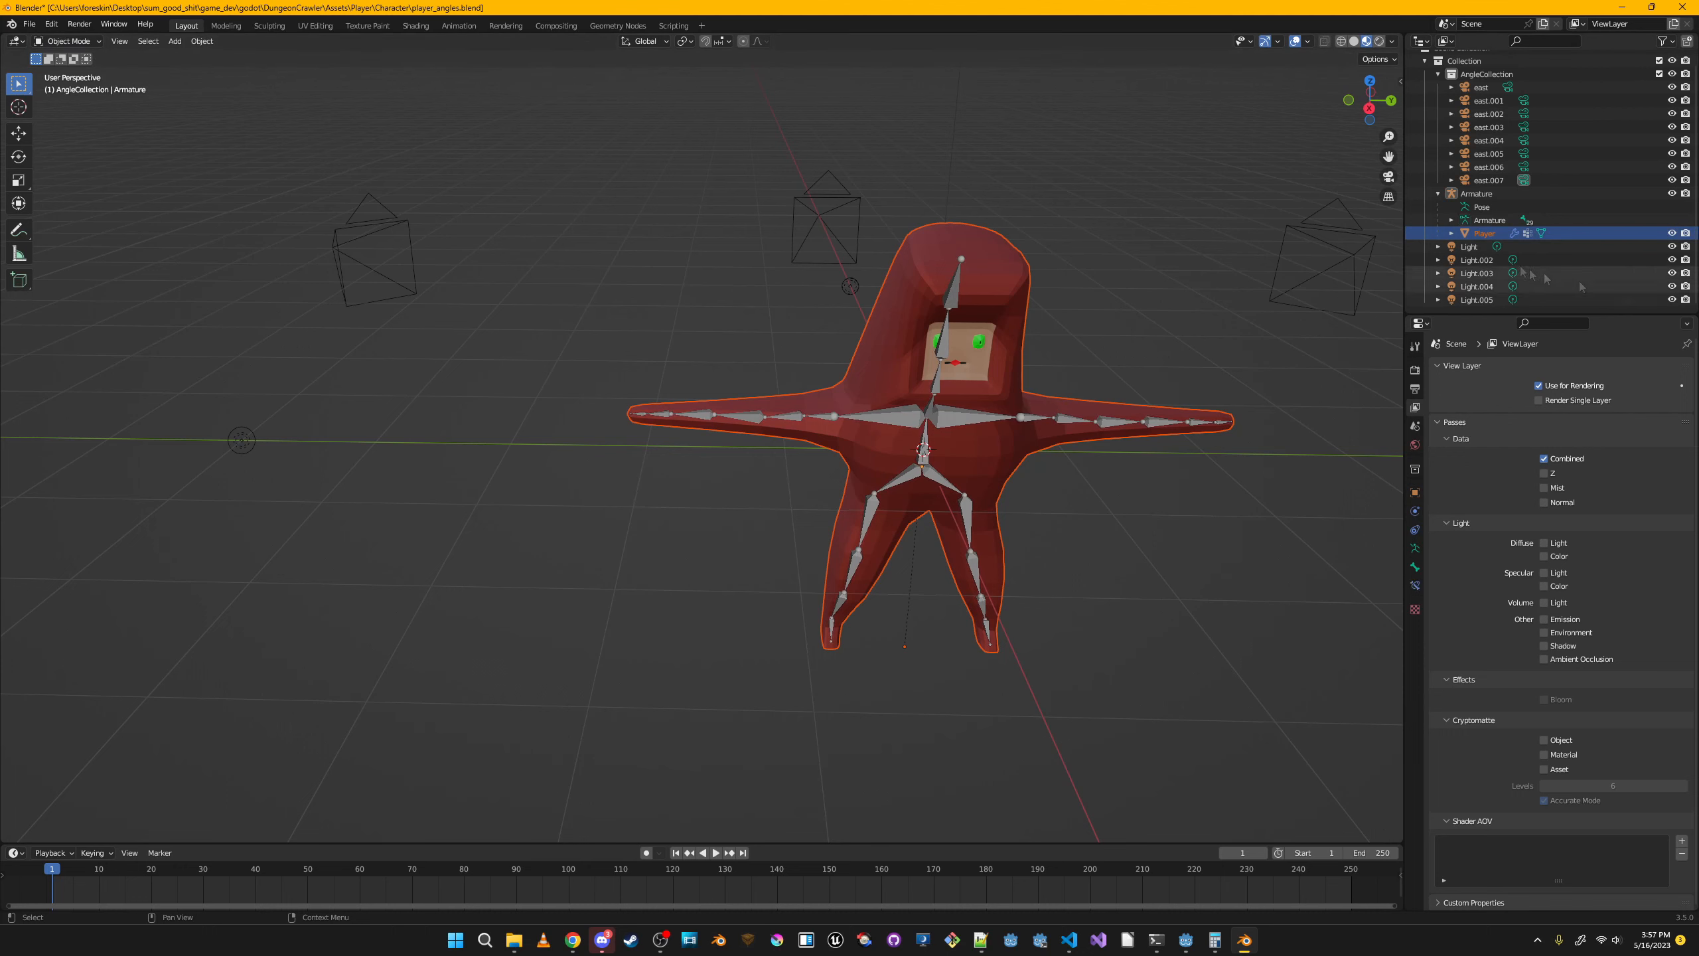
click(1486, 234)
click(1416, 511)
click(1654, 390)
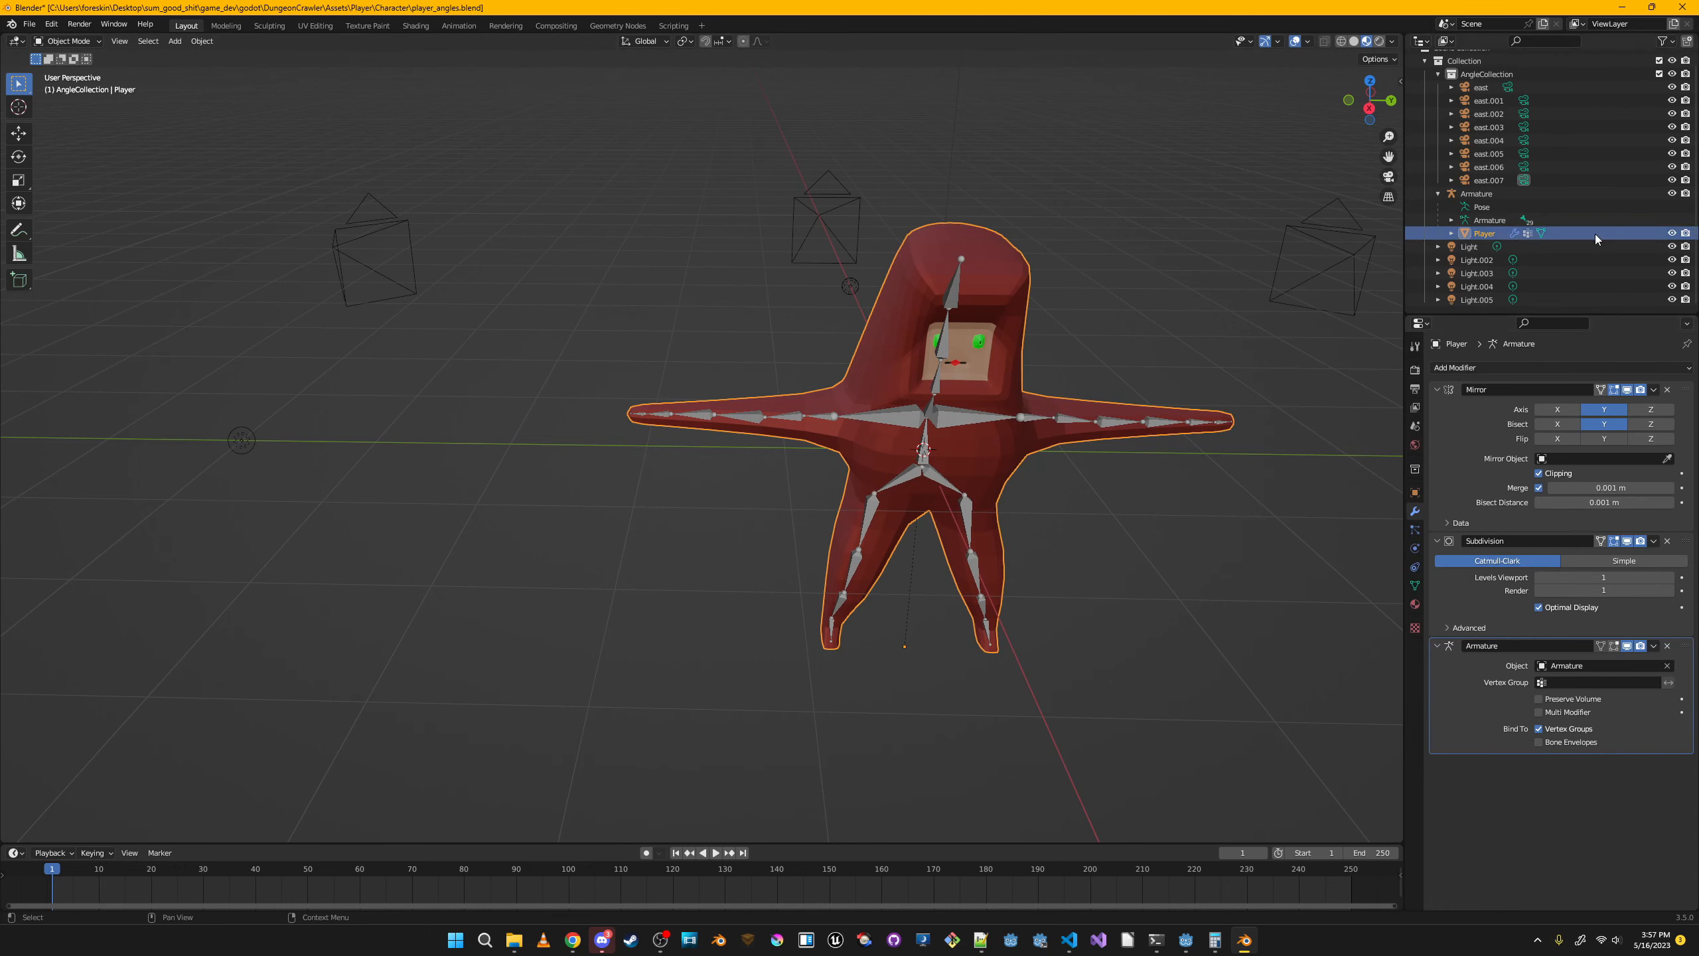
Undo the recent mode changes and armature binding until the Player mesh is unparented again.
key(ctrl+z)
key(ctrl+z)
key(ctrl+z)
key(ctrl+z)
key(ctrl+z)
key(ctrl+z)
key(ctrl+z)
key(ctrl+z)
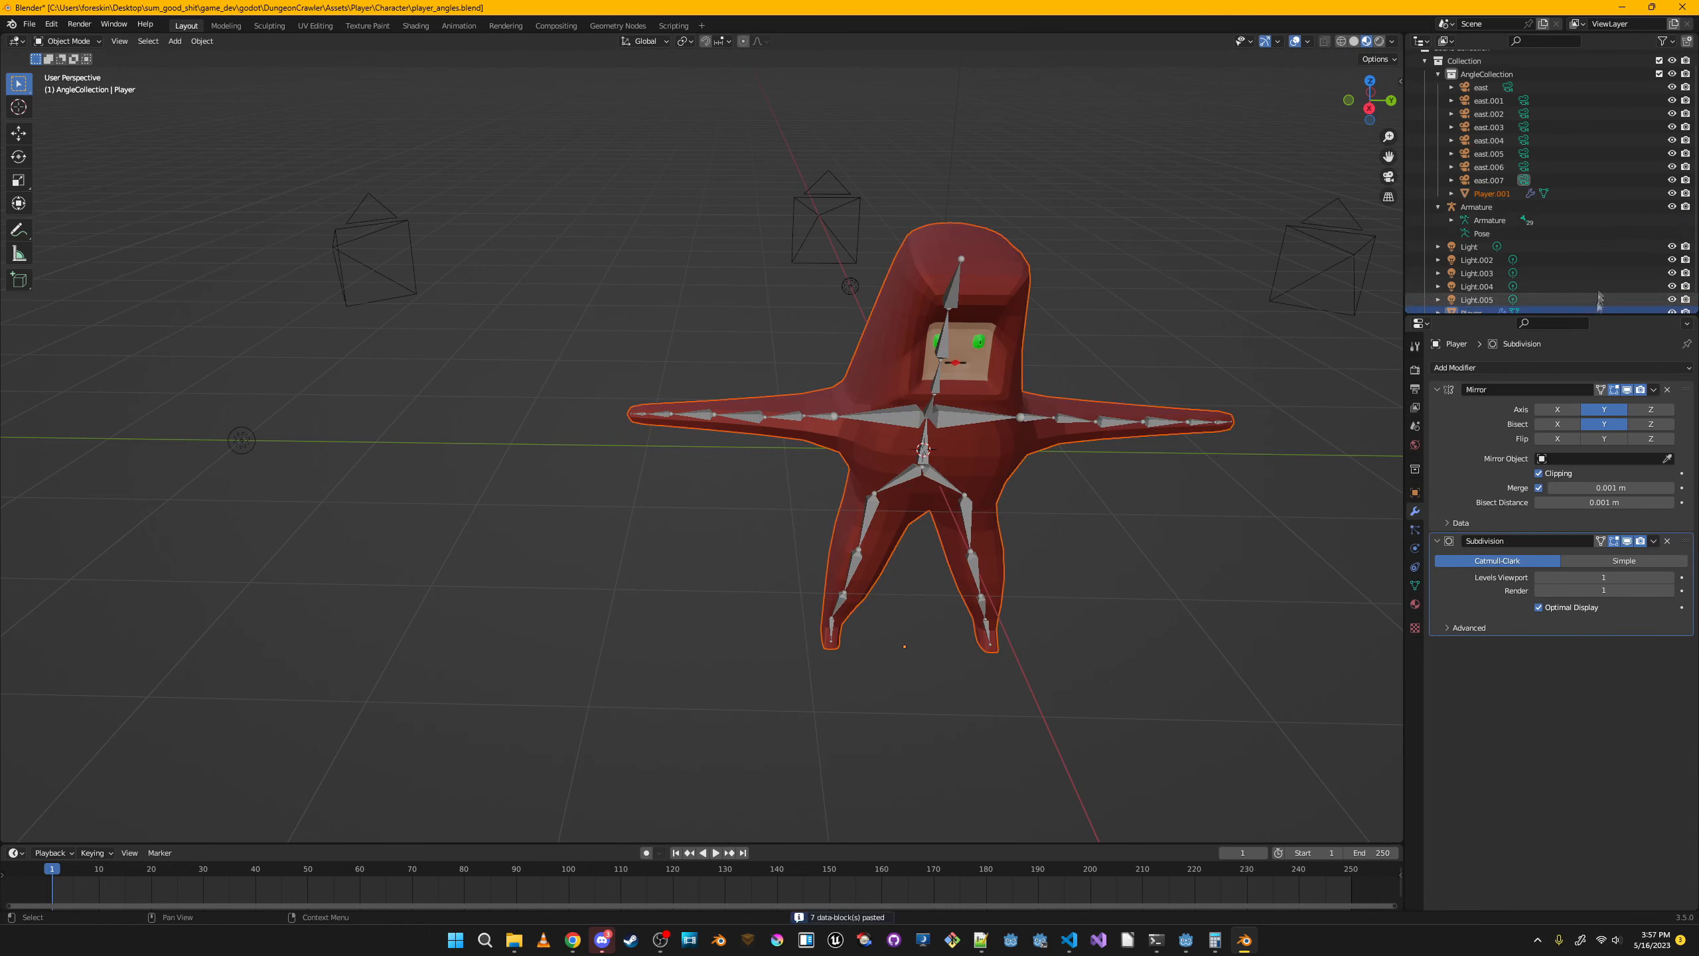
Duplicate the Player mesh by copying and pasting it, and move the copy from AngleCollection into the main Collection.
key(ctrl+c)
key(ctrl+v)
drag(1501, 206, 1489, 71)
scroll(1538, 197, down, 2)
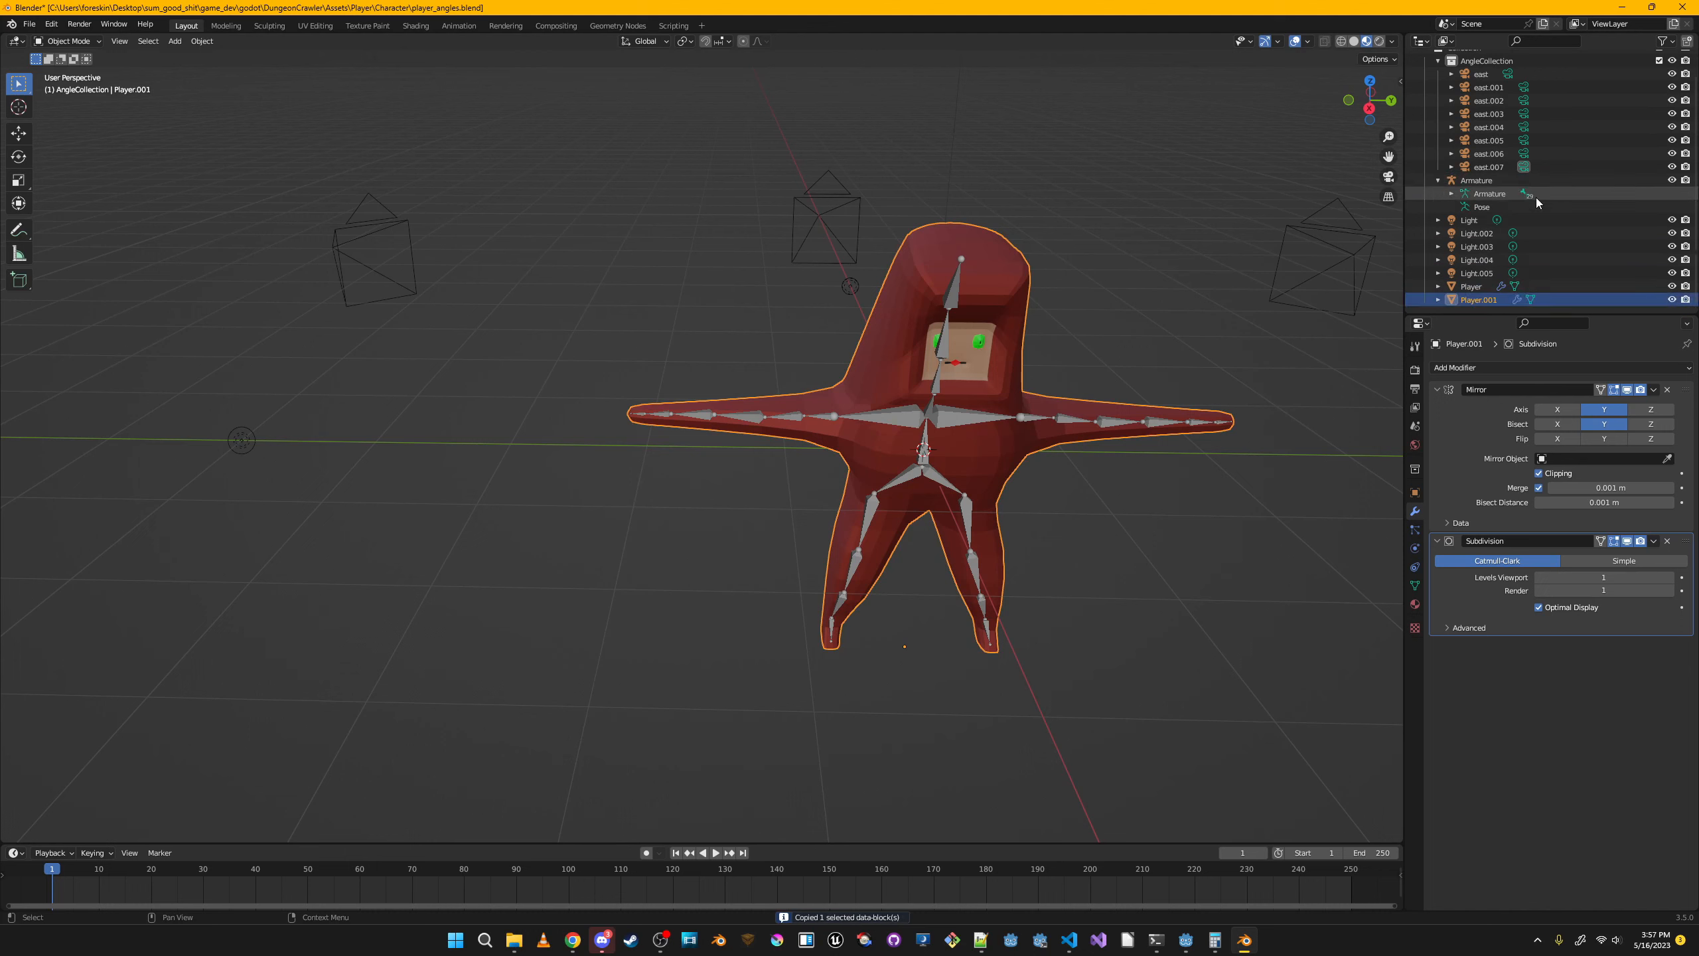
Rename the copied Player mesh as PlayerBackup.
double_click(1507, 299)
click(1514, 299)
text(Backup)
key(Return)
Parent the original Player mesh to the active armature with a weighted Armature Deform option and switch the armature to Pose Mode.
click(1485, 288)
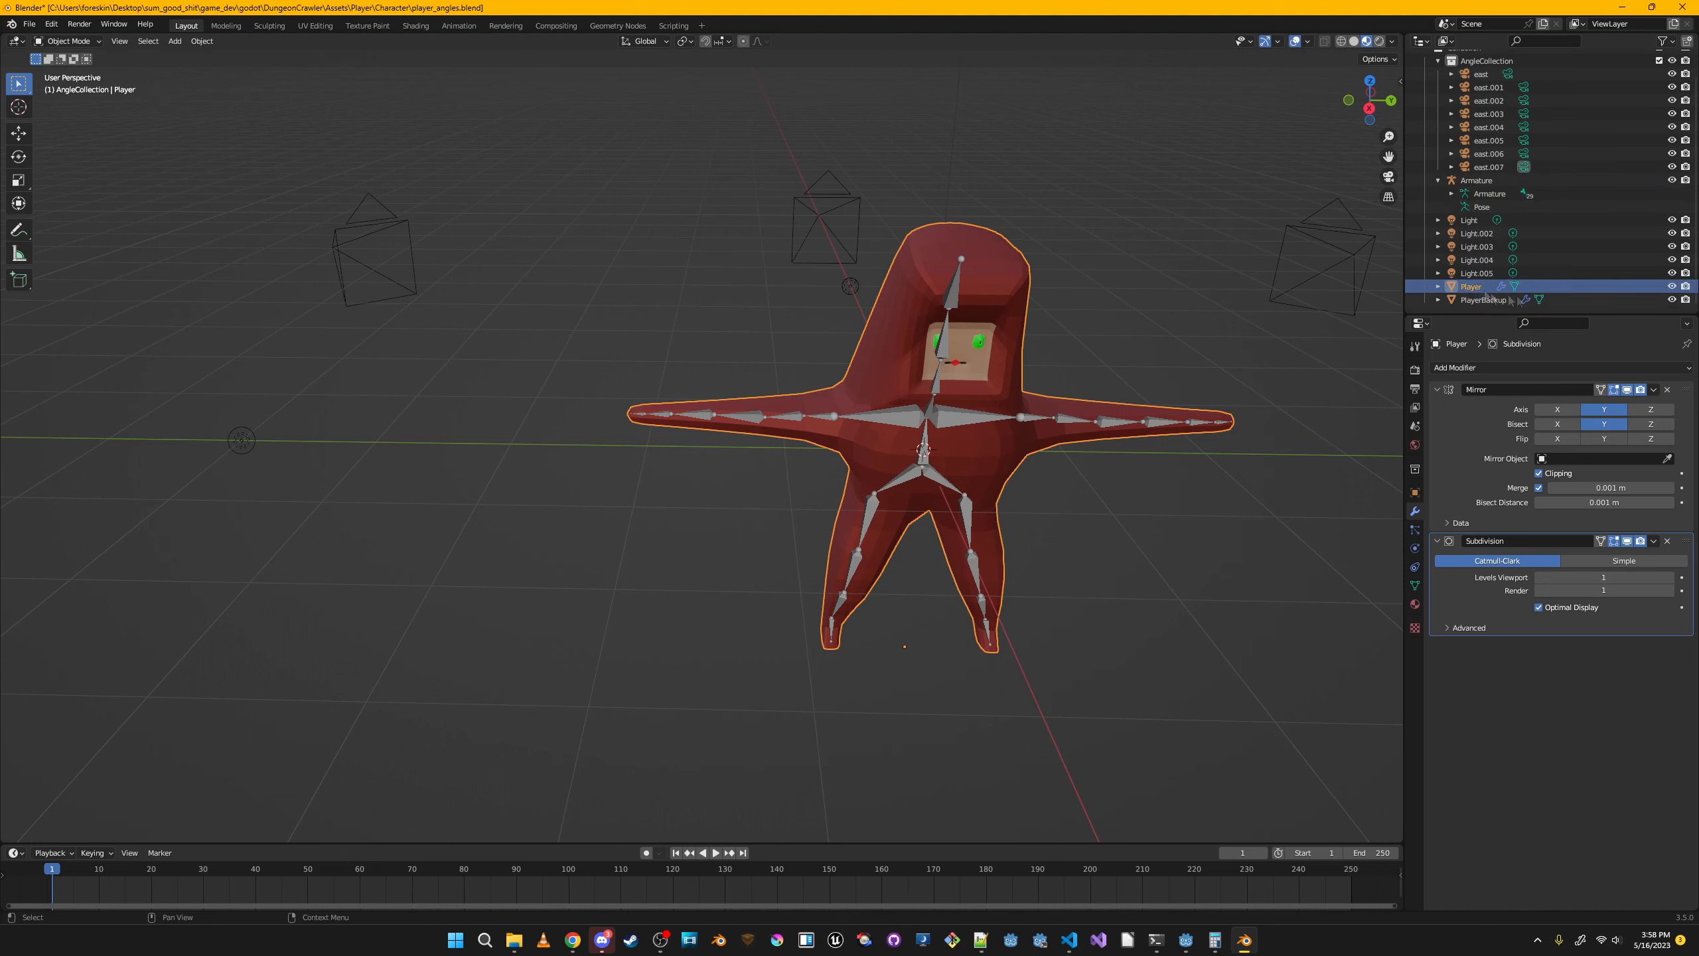
ctrl+click(1499, 183)
ctrl+click(1499, 183)
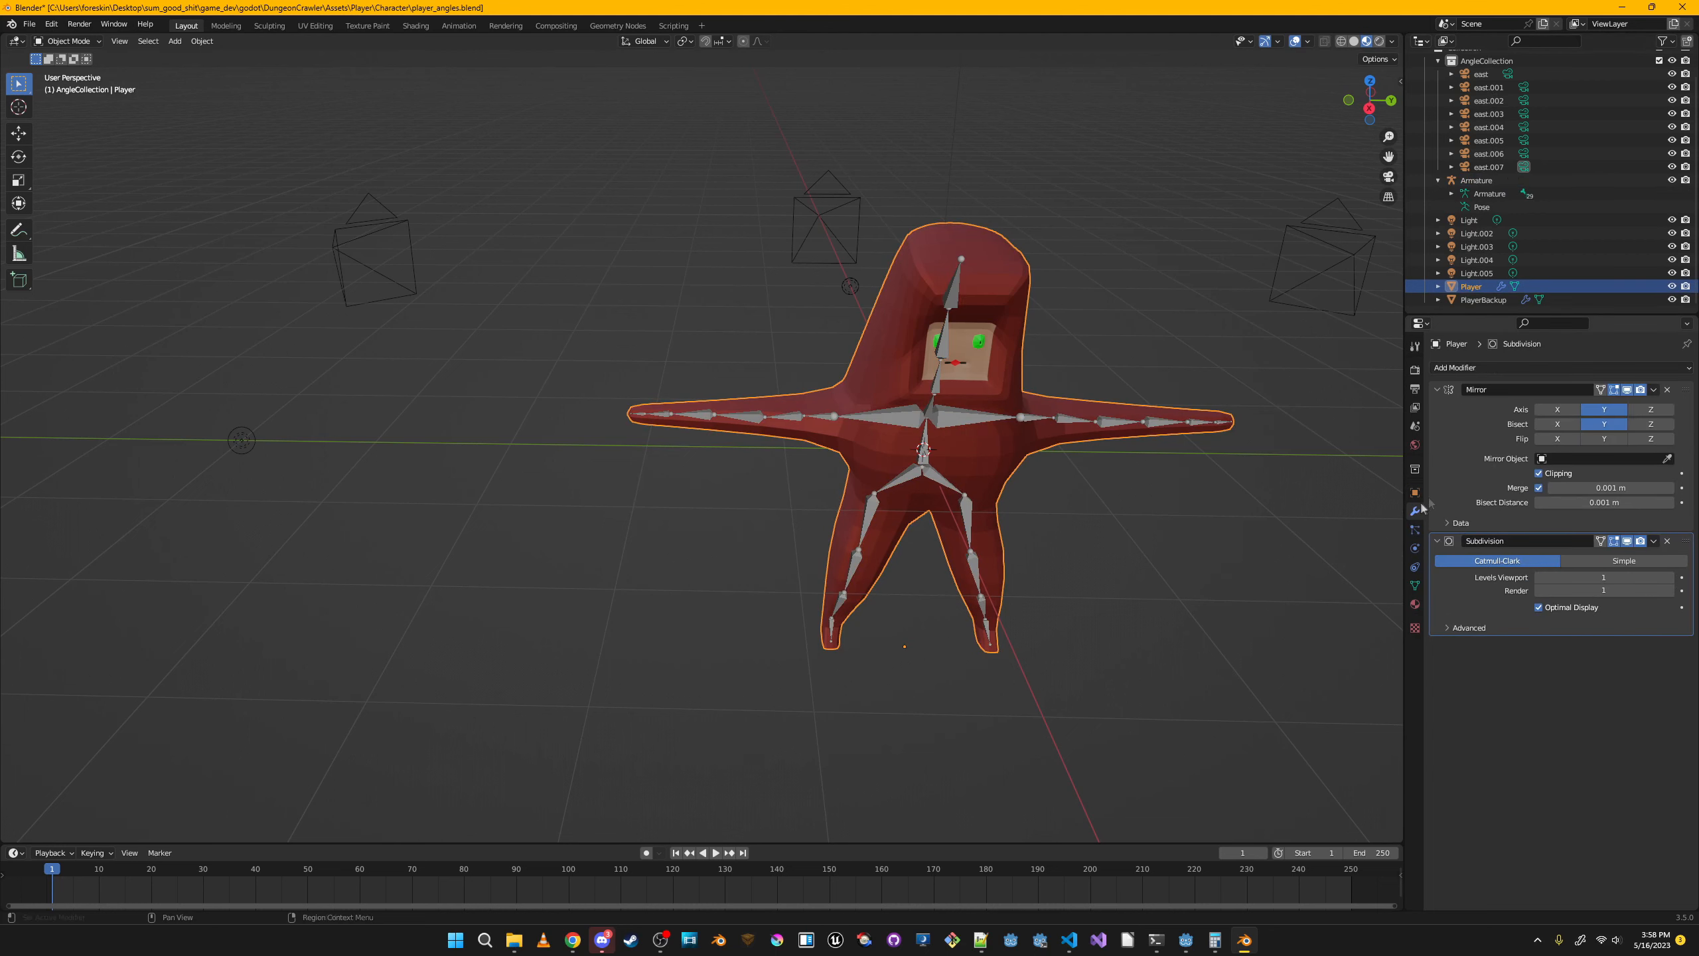
click(1415, 511)
ctrl+click(1475, 180)
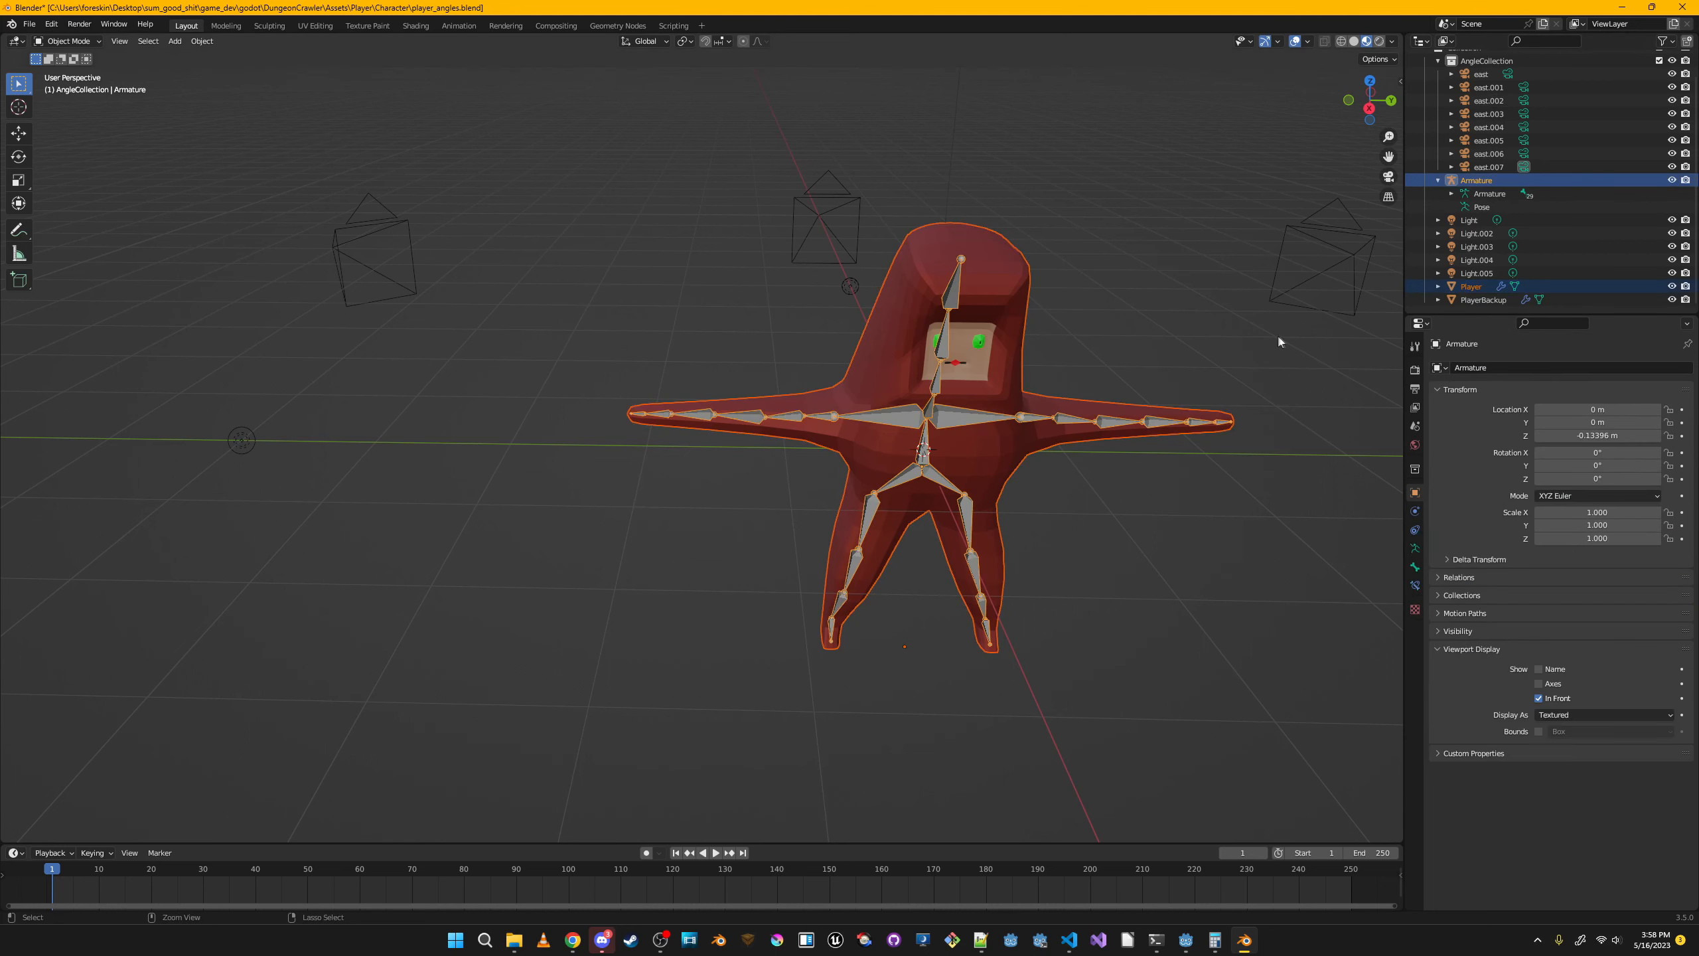
key(ctrl+p)
click(1278, 337)
key(Tab)
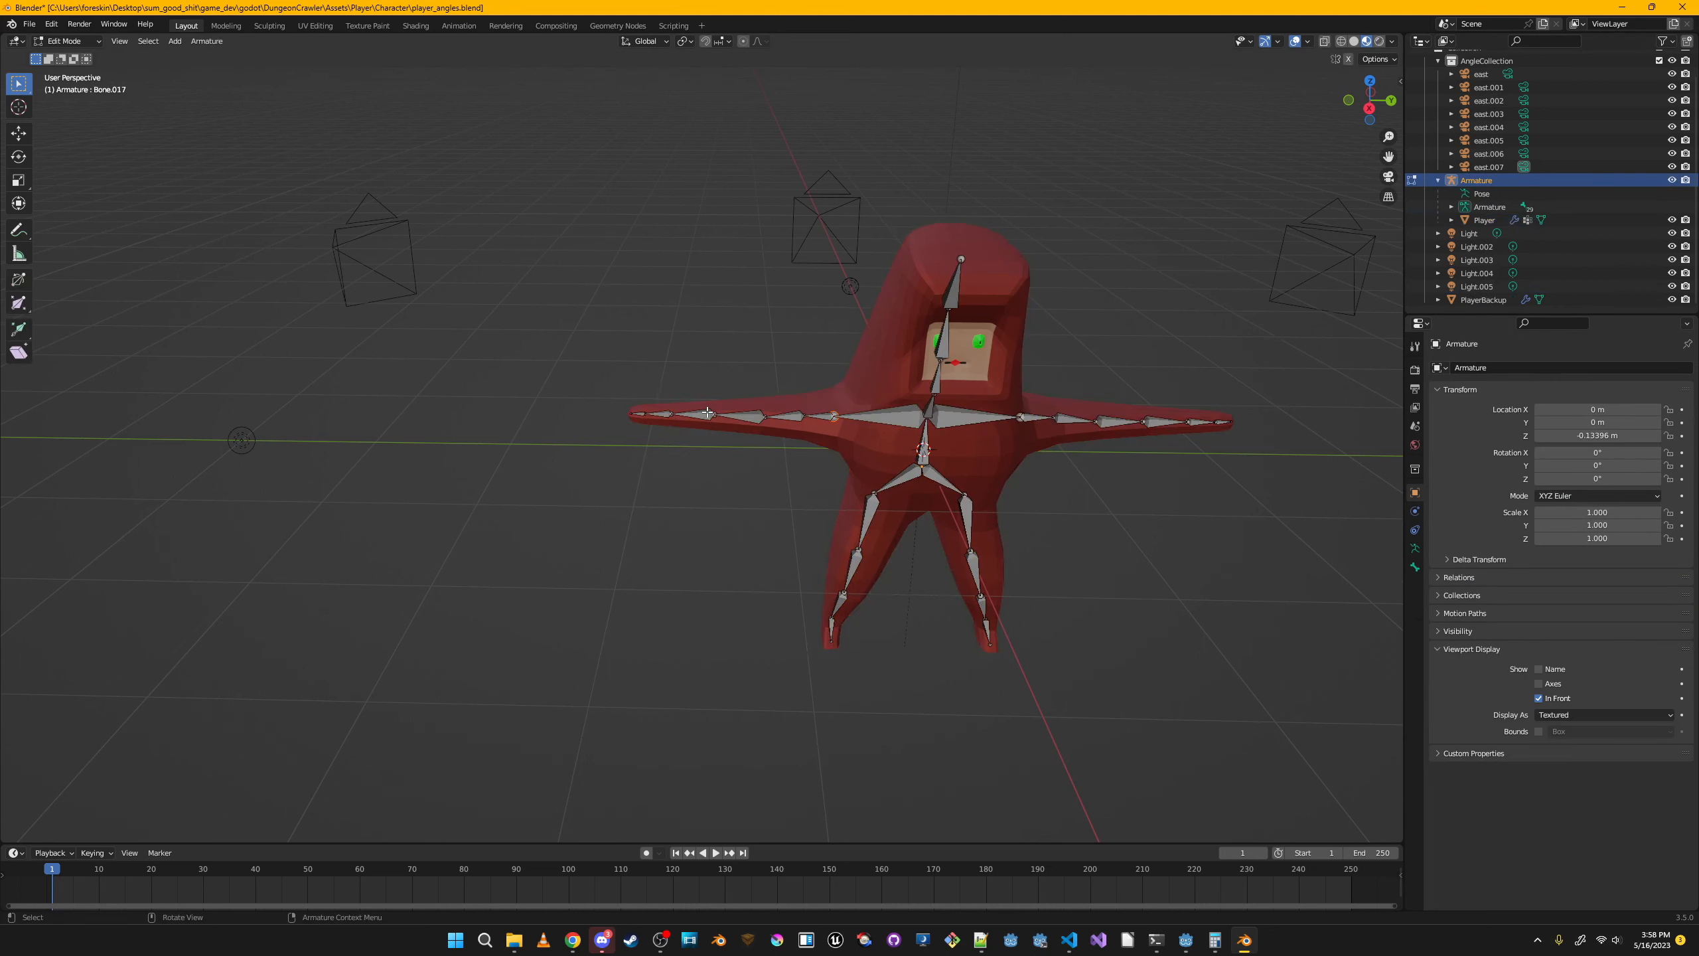
key(Tab)
click(70, 42)
click(77, 87)
Try moving a forearm bone upward to test the arm mesh's deformation, and undo the move.
click(742, 416)
key(g)
click(742, 372)
middle_drag(877, 425, 973, 388)
key(ctrl+z)
Hide PlayerBackup in the viewport and test the Player mesh's deformation by moving a bone, undoing the move.
click(1483, 300)
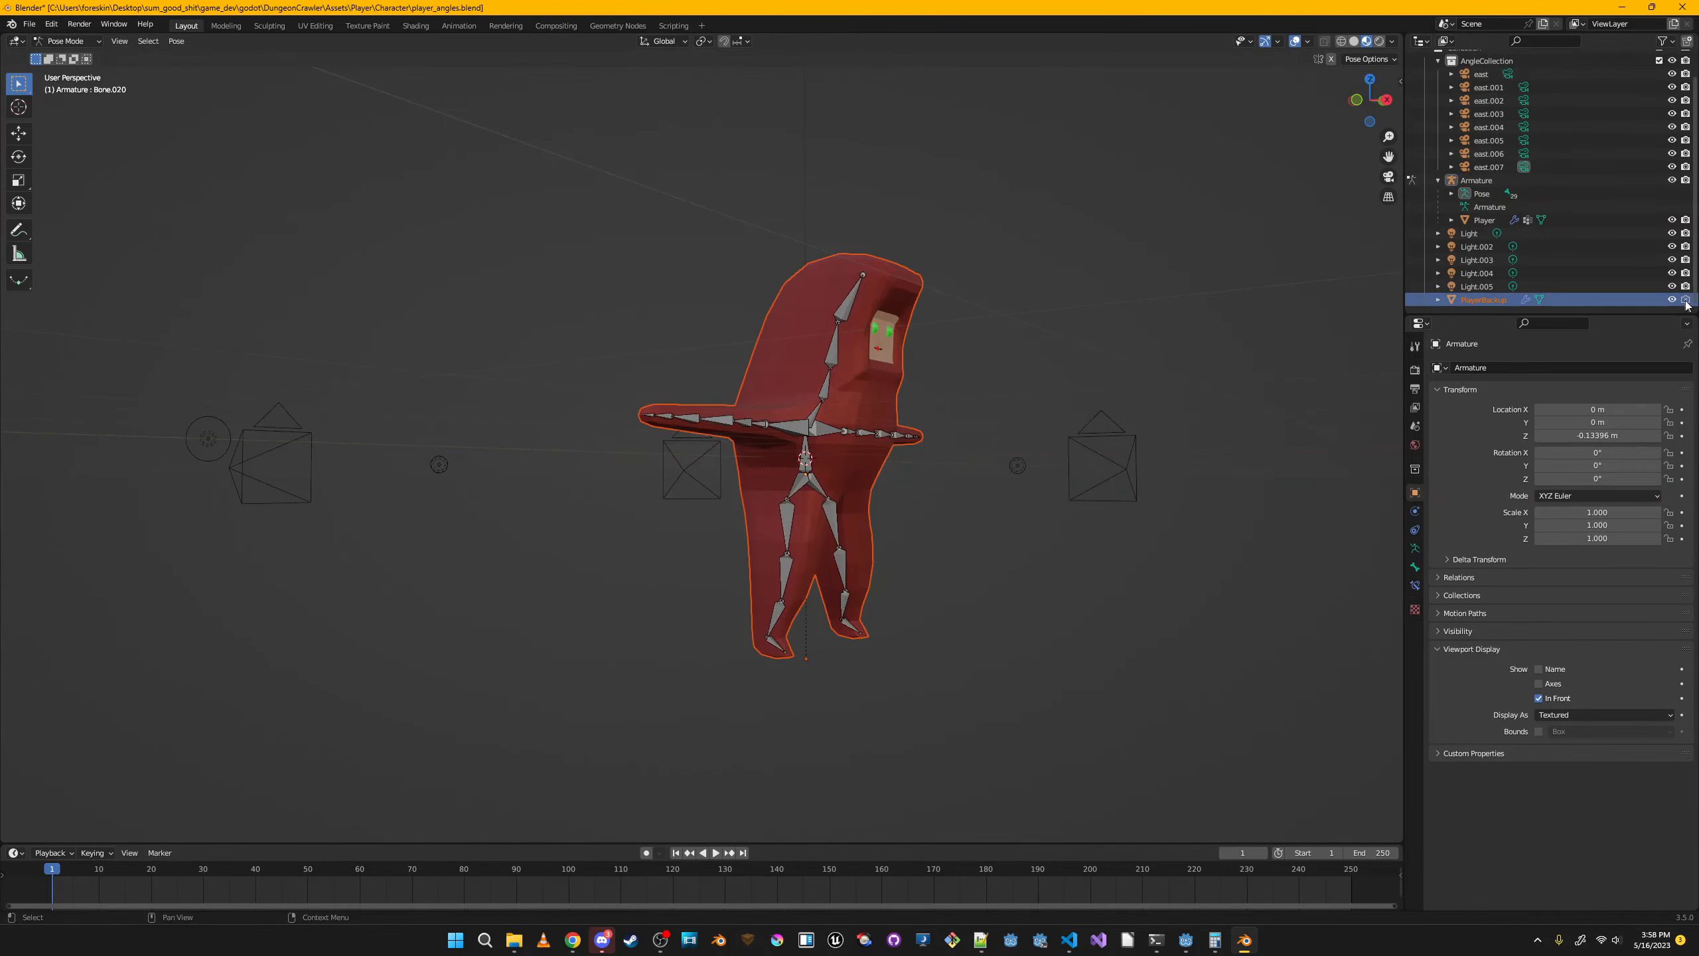
click(1672, 300)
middle_drag(1097, 321, 991, 434)
click(819, 439)
key(g)
click(796, 354)
middle_drag(803, 362, 1070, 375)
key(ctrl+z)
Try rotating the neck bone below the head bone to test the hood's deformation, and undo the rotation.
drag(889, 550, 930, 519)
middle_drag(930, 519, 736, 442)
key(ctrl+z)
click(736, 434)
key(r)
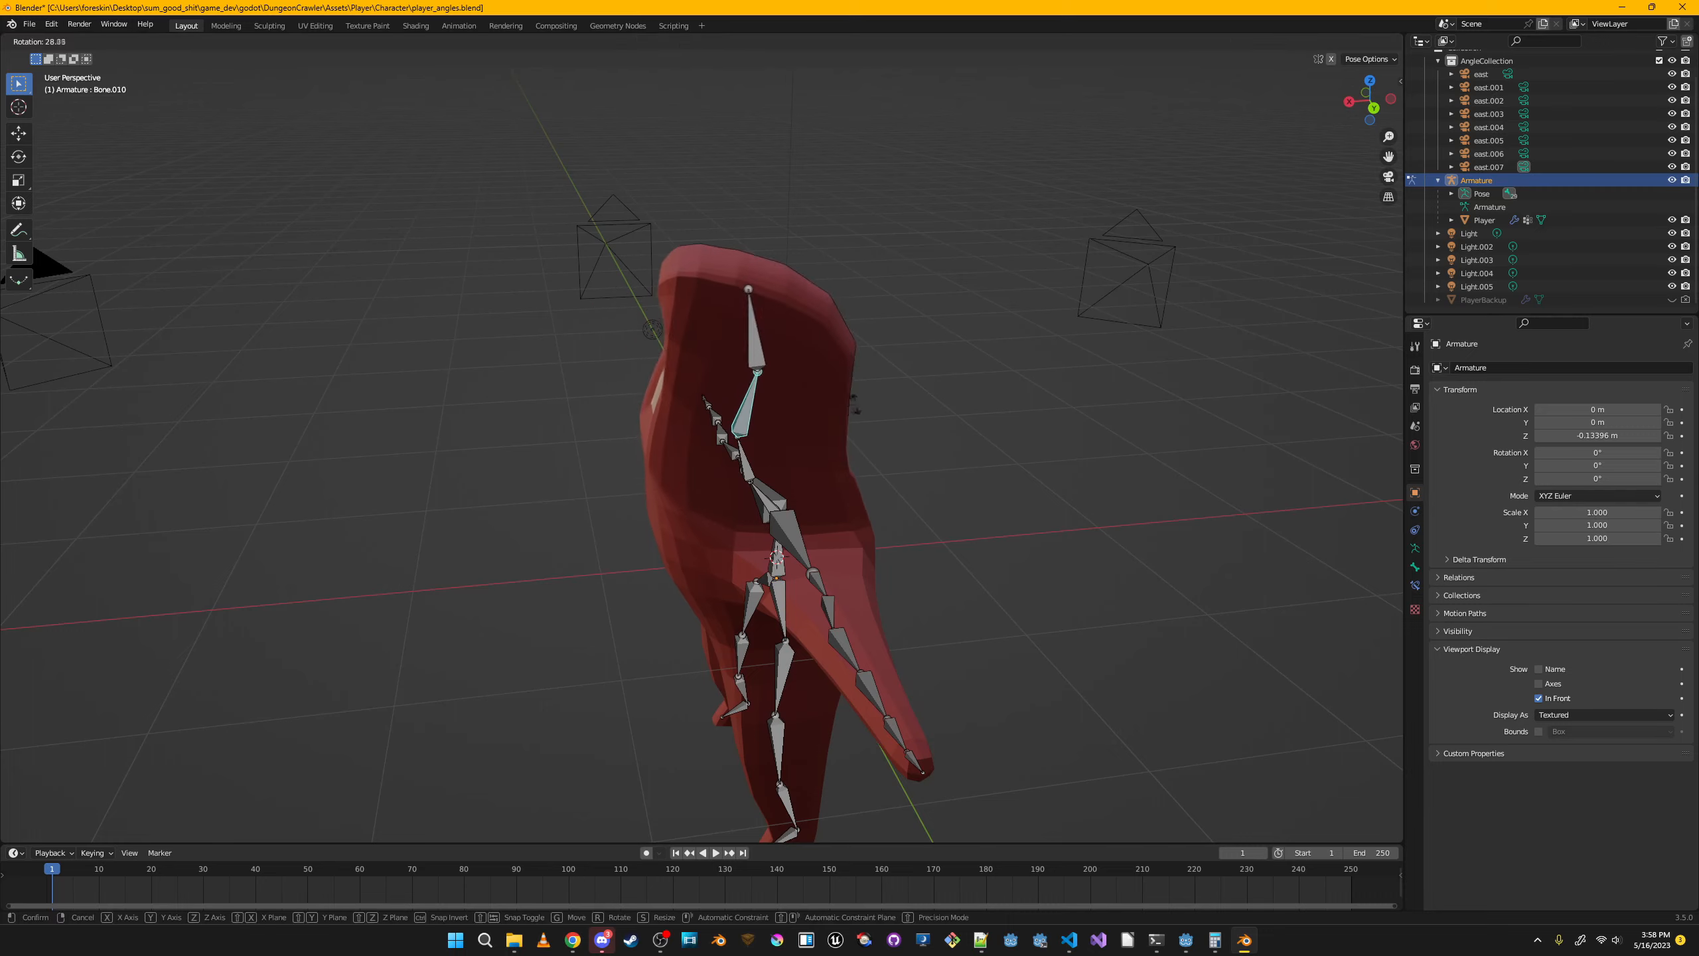
click(854, 406)
middle_drag(854, 405, 486, 615)
key(ctrl+z)
Try rotating several more bones one after another to test the mesh deformation, undoing each rotation.
click(827, 369)
key(r)
click(1043, 405)
key(ctrl+z)
key(r)
click(827, 475)
key(ctrl+z)
click(678, 474)
key(r)
click(837, 448)
key(ctrl+z)
Switch to the Animation workspace and frame the whole rigged character from the front.
scroll(1001, 459, down, 5)
click(445, 24)
middle_drag(1010, 324, 968, 319)
scroll(968, 320, down, 2)
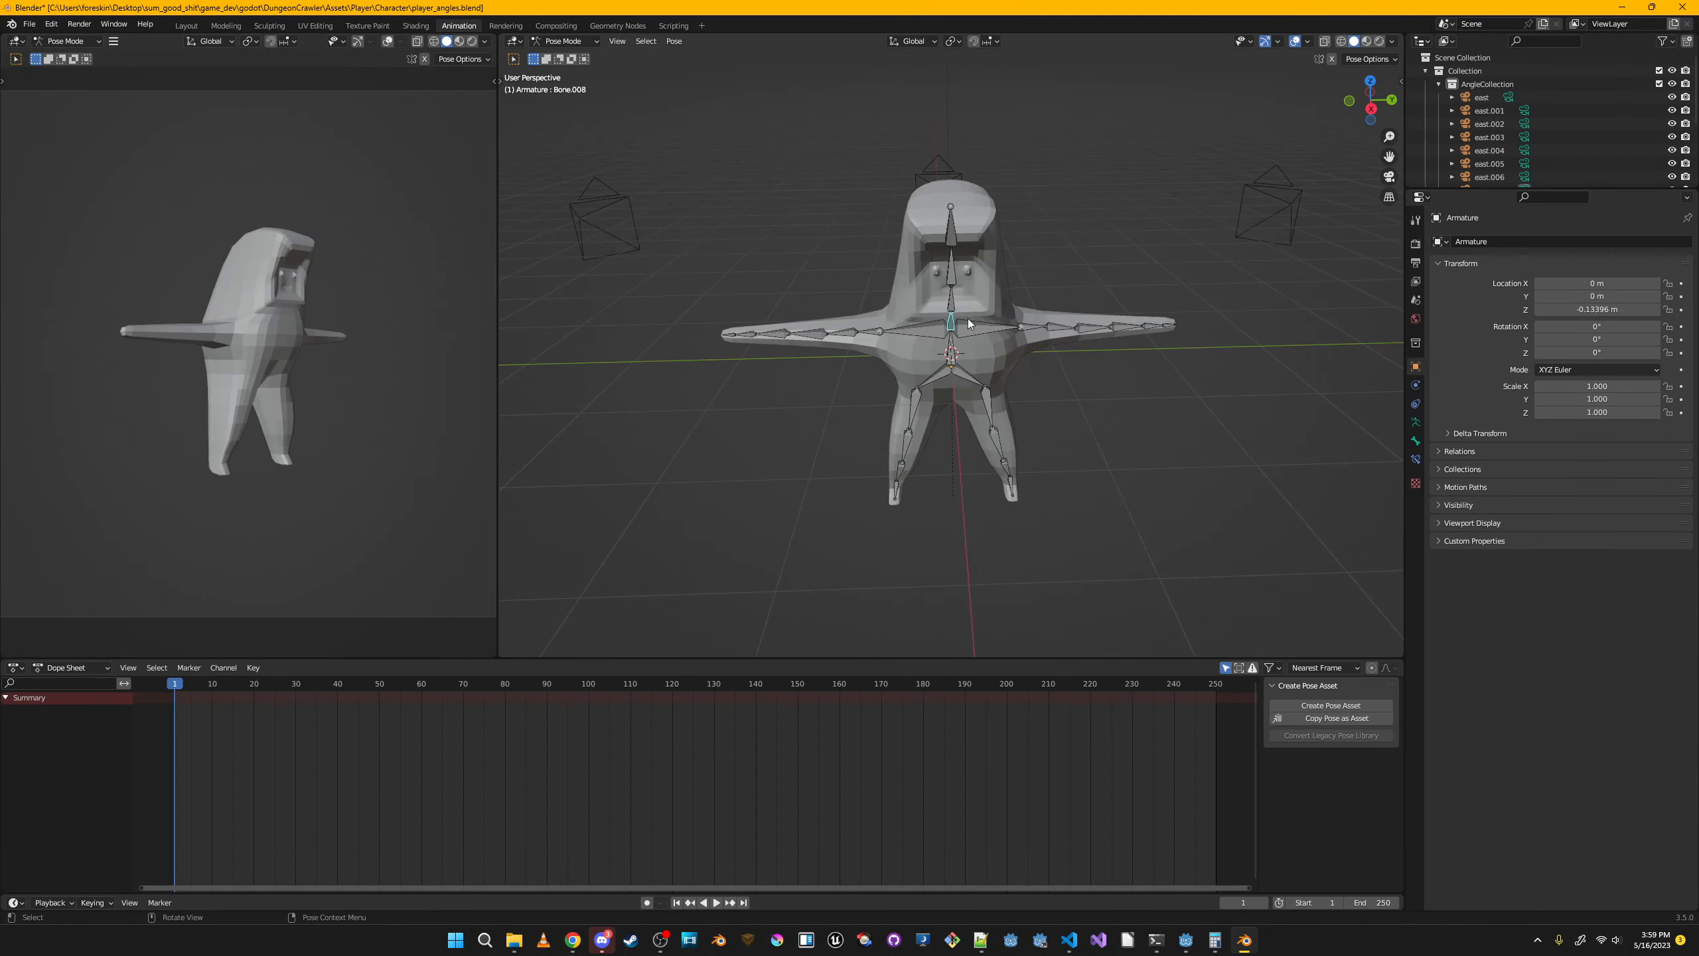
Select all armature bones and insert a Location, Rotation & Scale keyframe for the rest pose on frame 1.
key(a)
key(alt+a)
key(ctrl+a)
key(a)
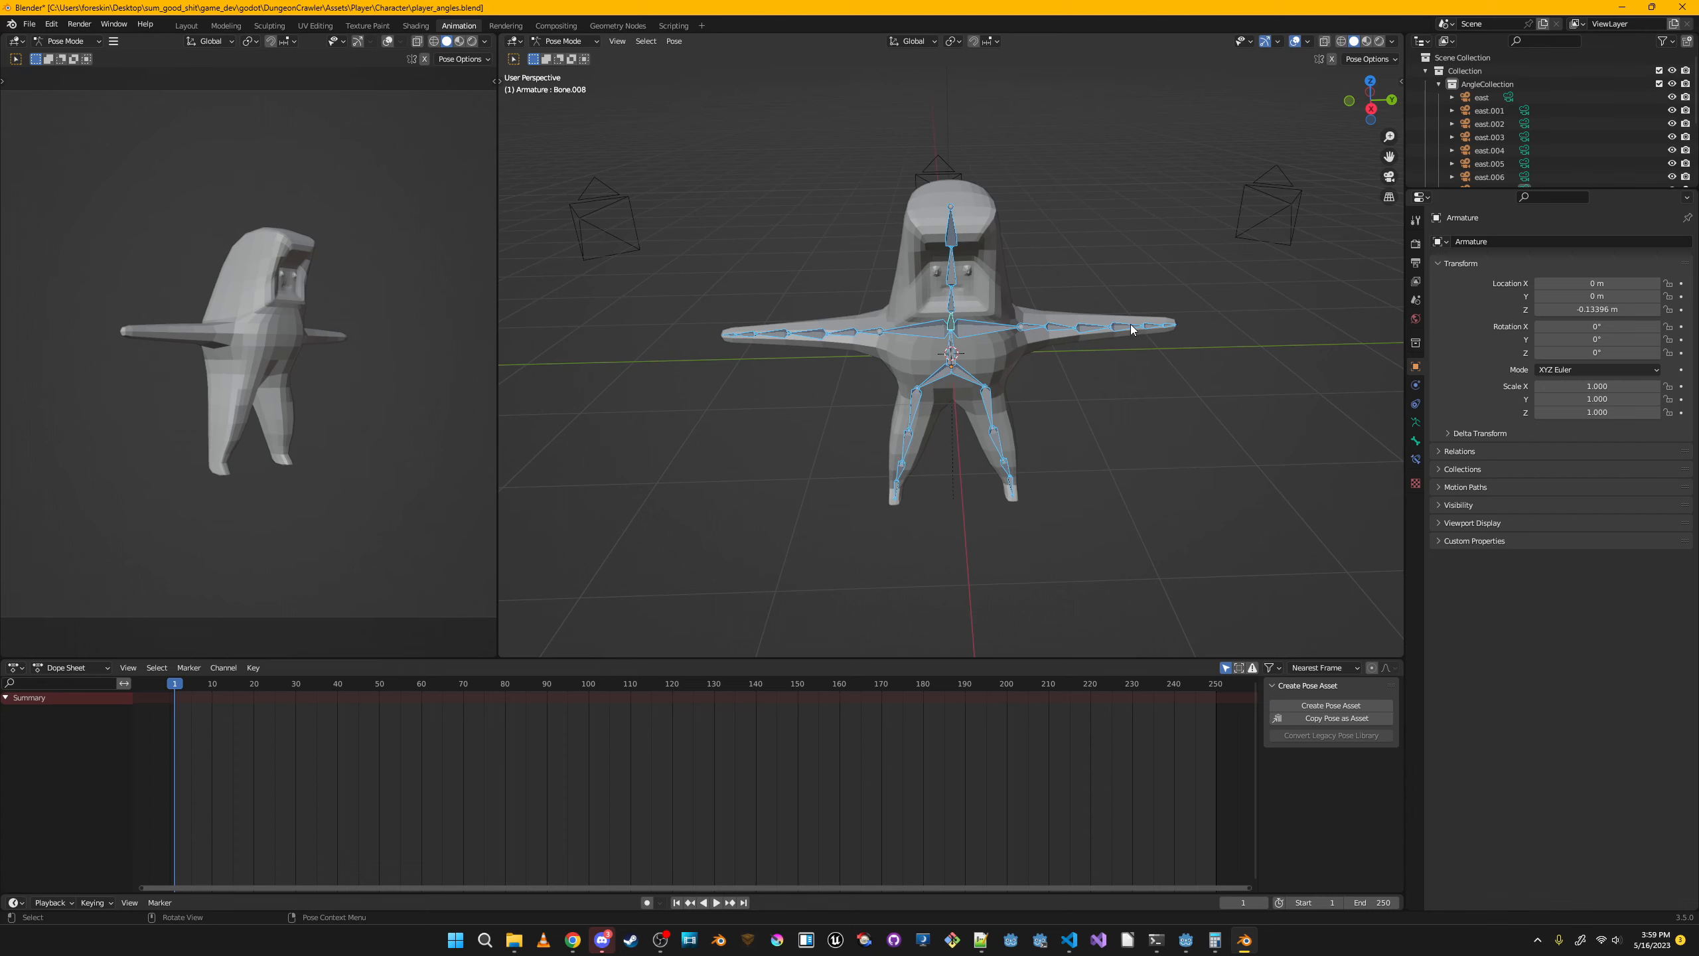
key(shift+i)
key(alt+a)
key(a)
key(i)
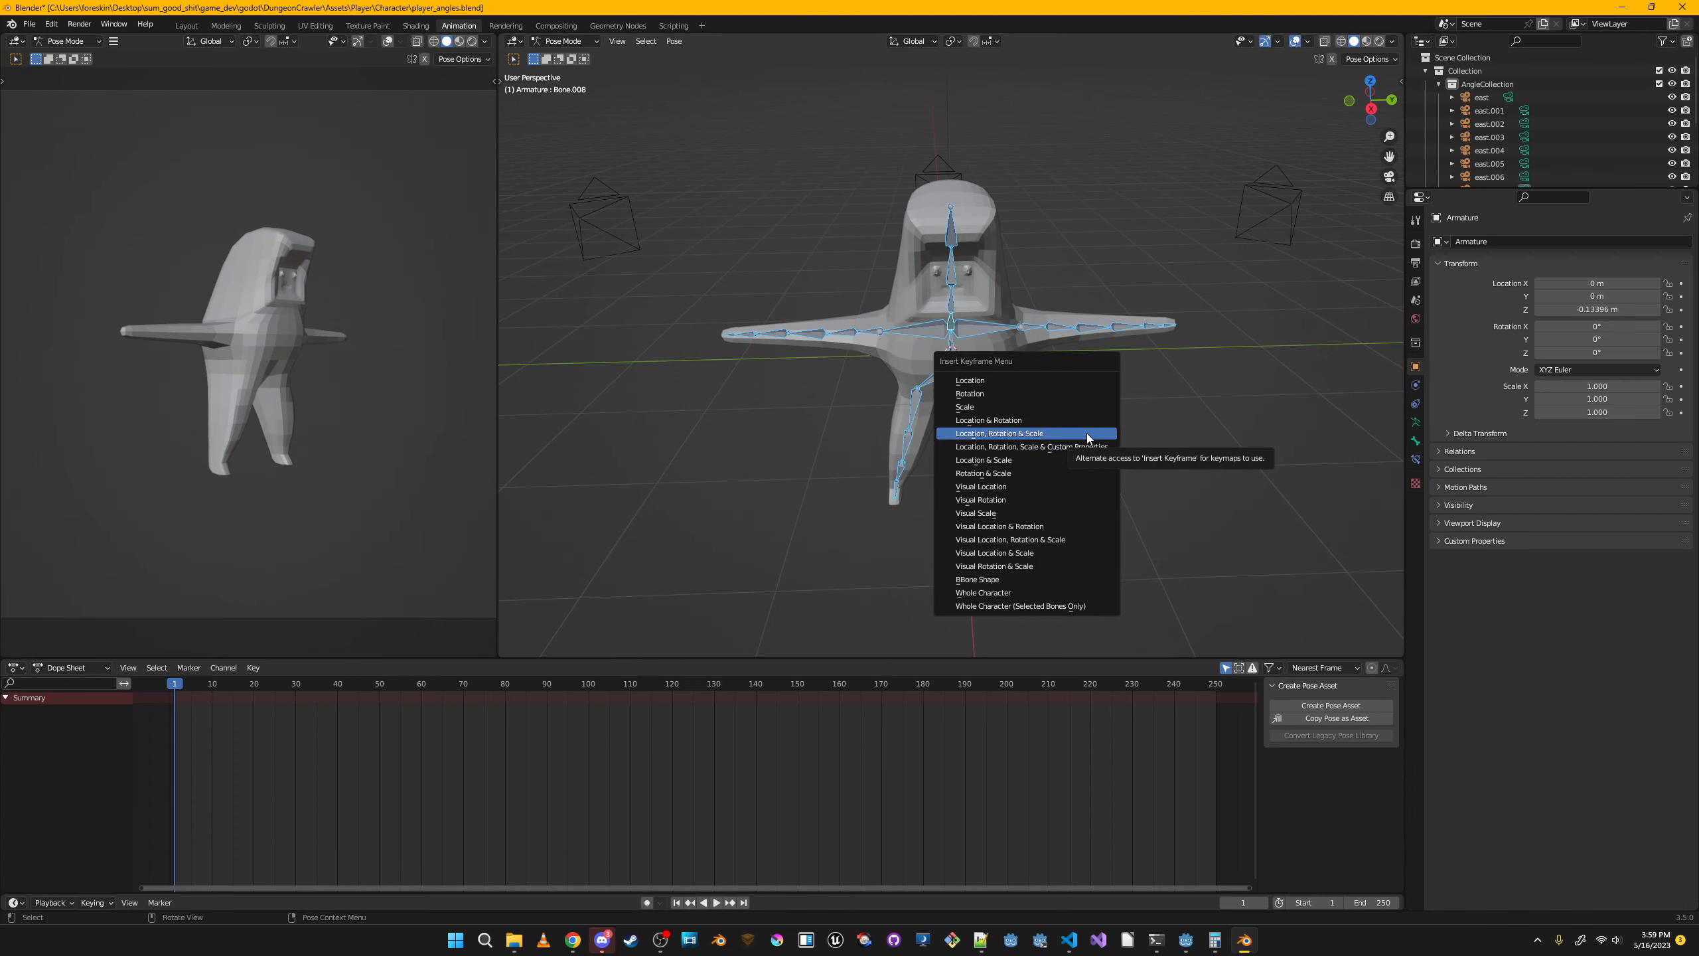
click(1095, 434)
key(Home)
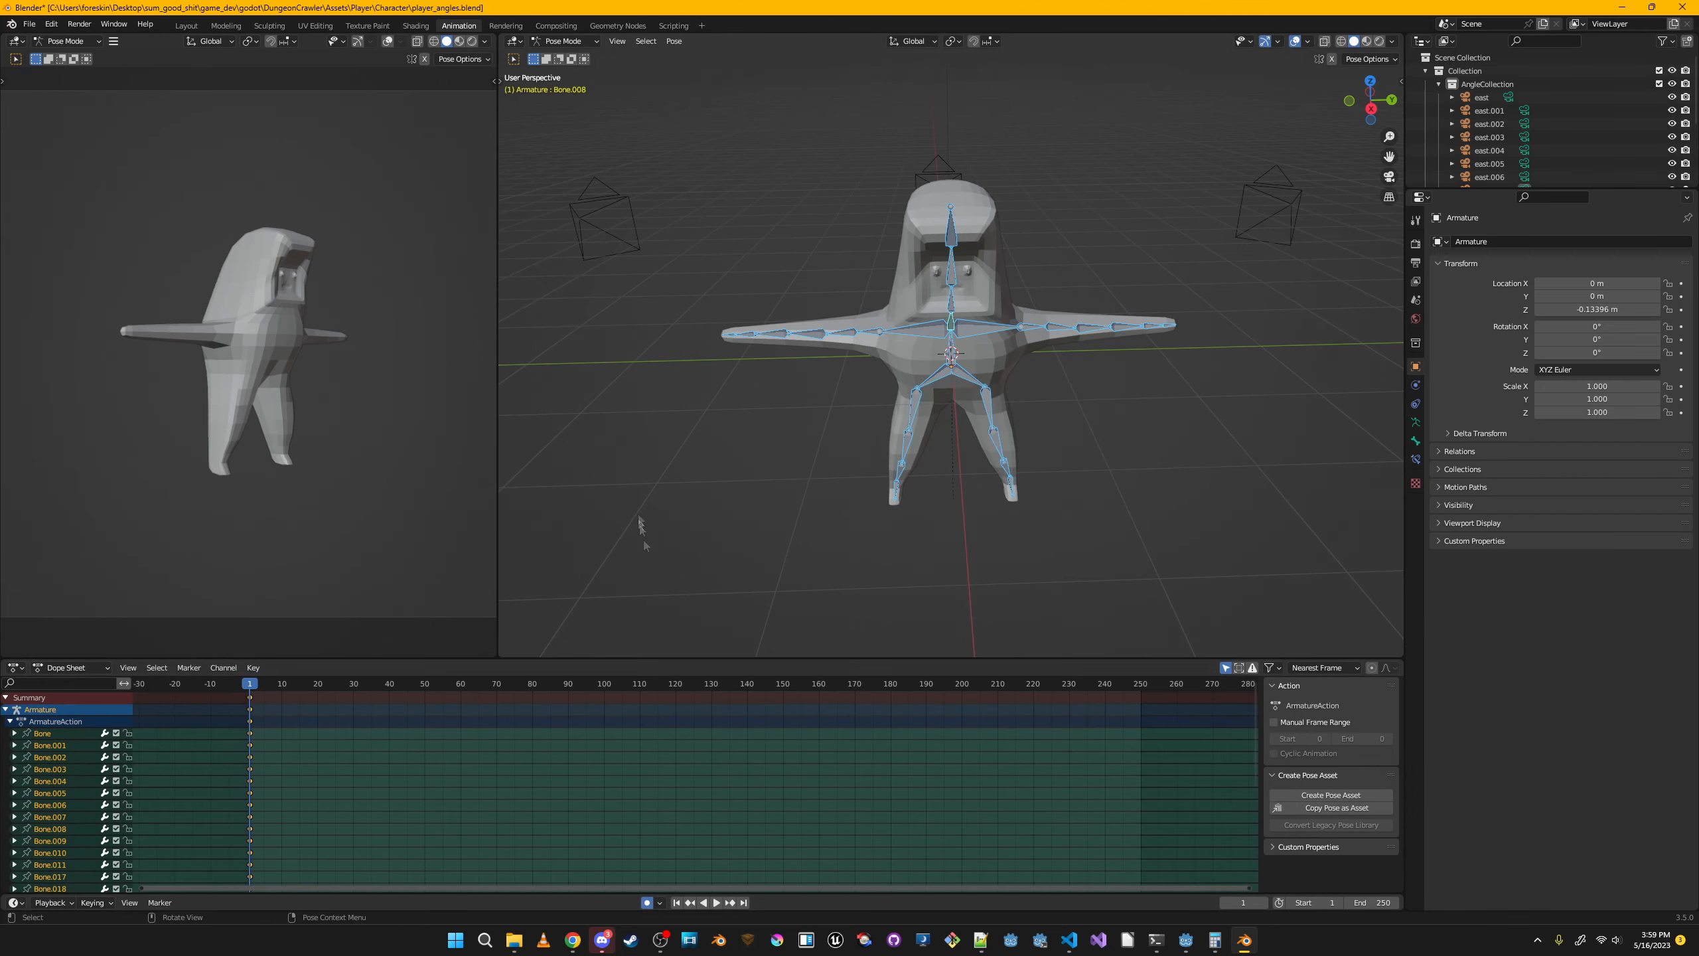
Return to the Layout workspace and open the keyframe context options in the timeline.
click(185, 25)
middle_drag(598, 628, 622, 603)
scroll(267, 891, up, 3)
middle_drag(159, 900, 210, 900)
right_click(107, 877)
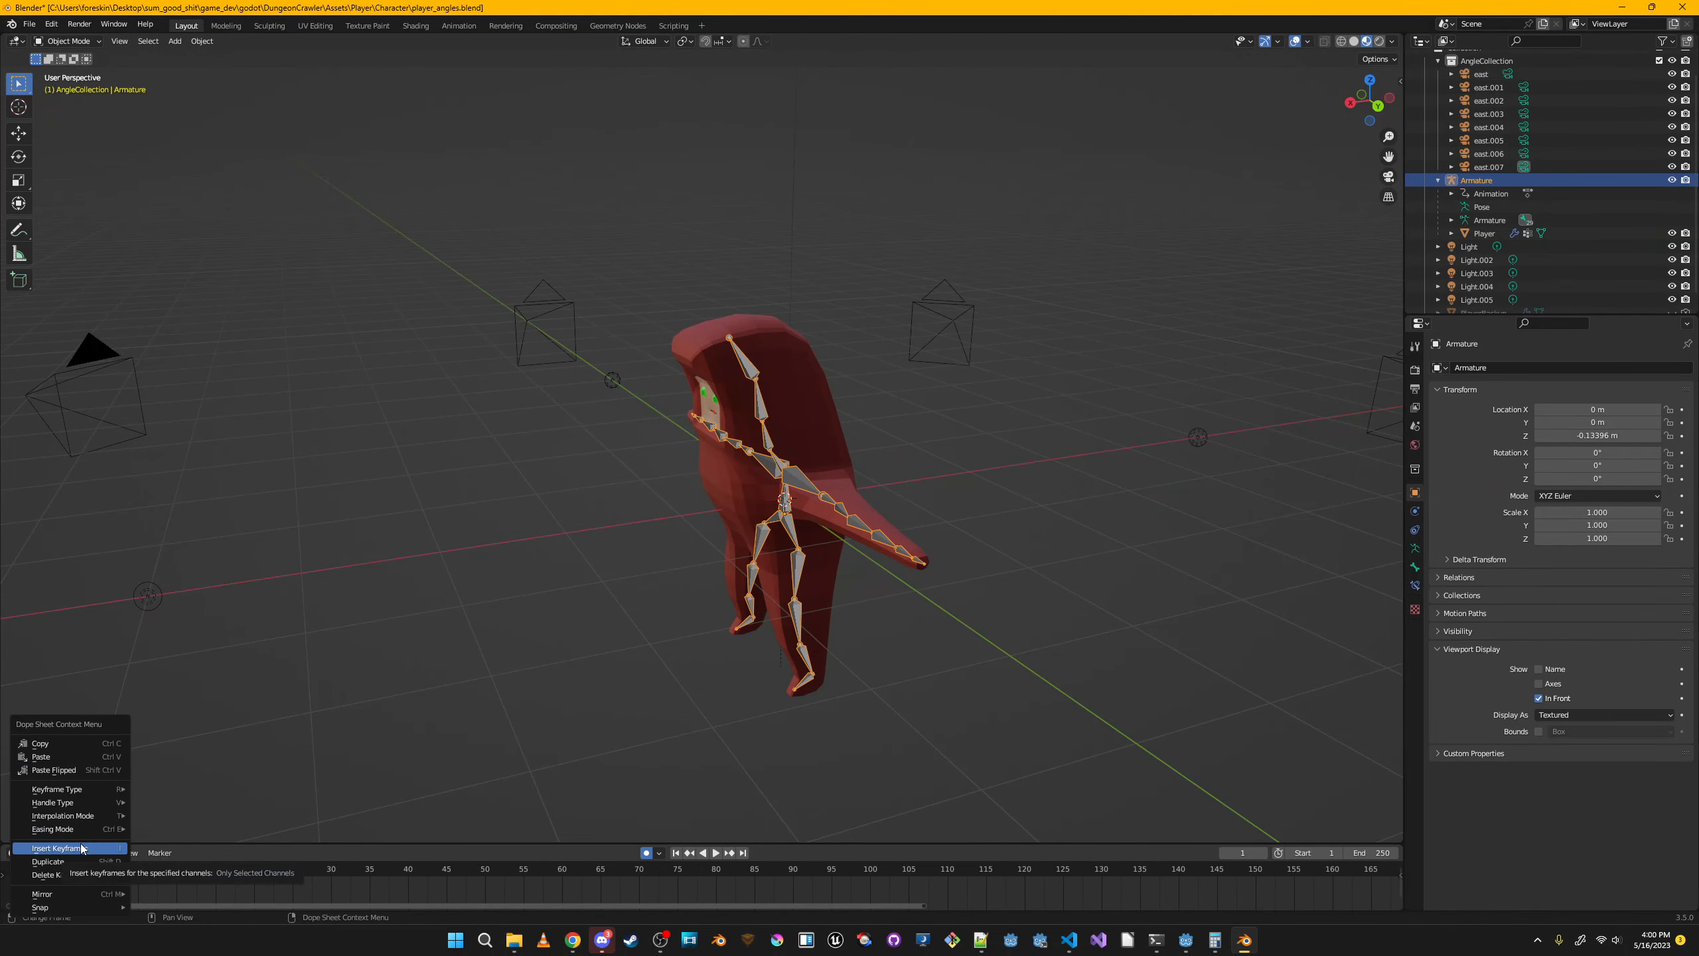